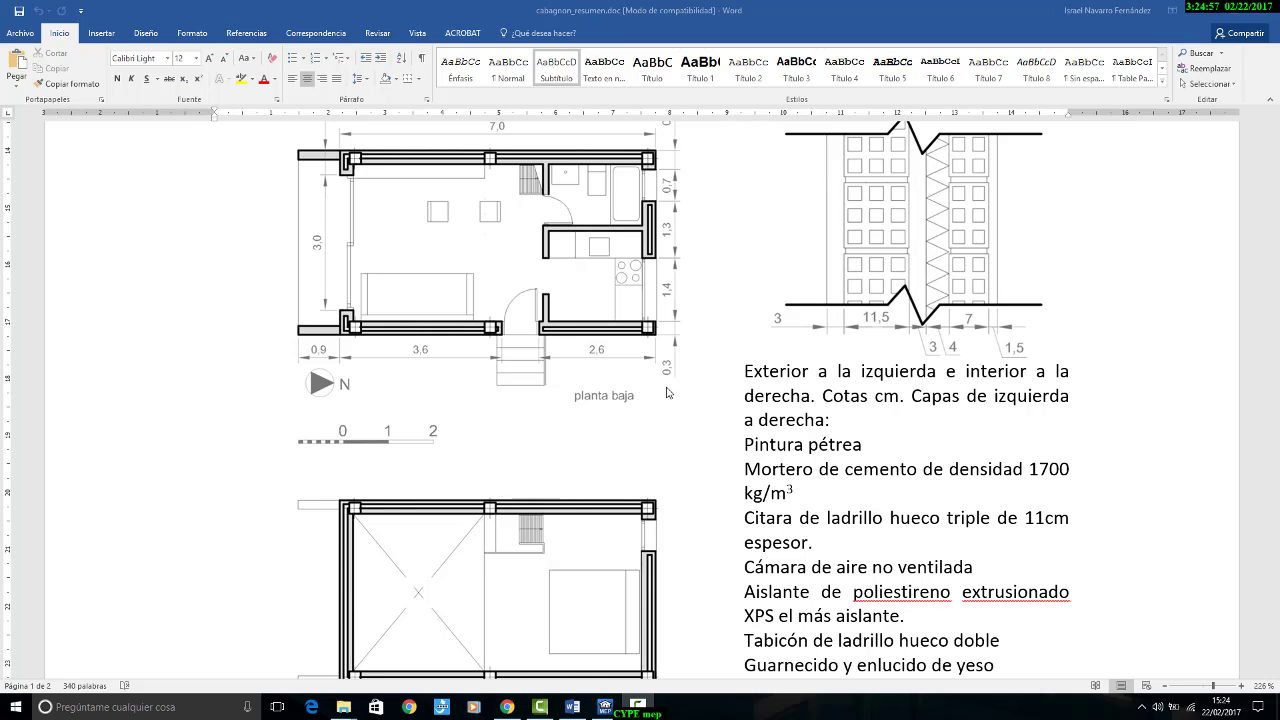
Step: Review the cabagnon summary document: elevations, section, floor plans, façade detail, and window and roof specifications
scroll(666, 400, up, 5)
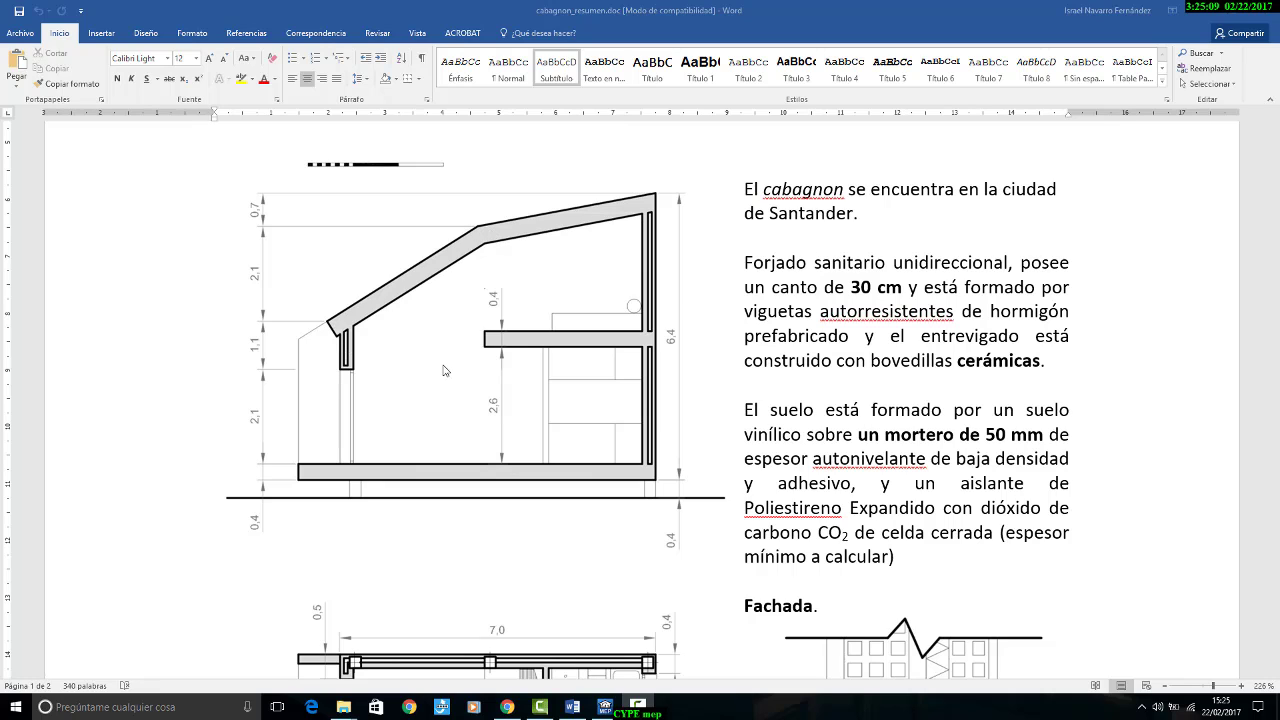
scroll(450, 378, up, 5)
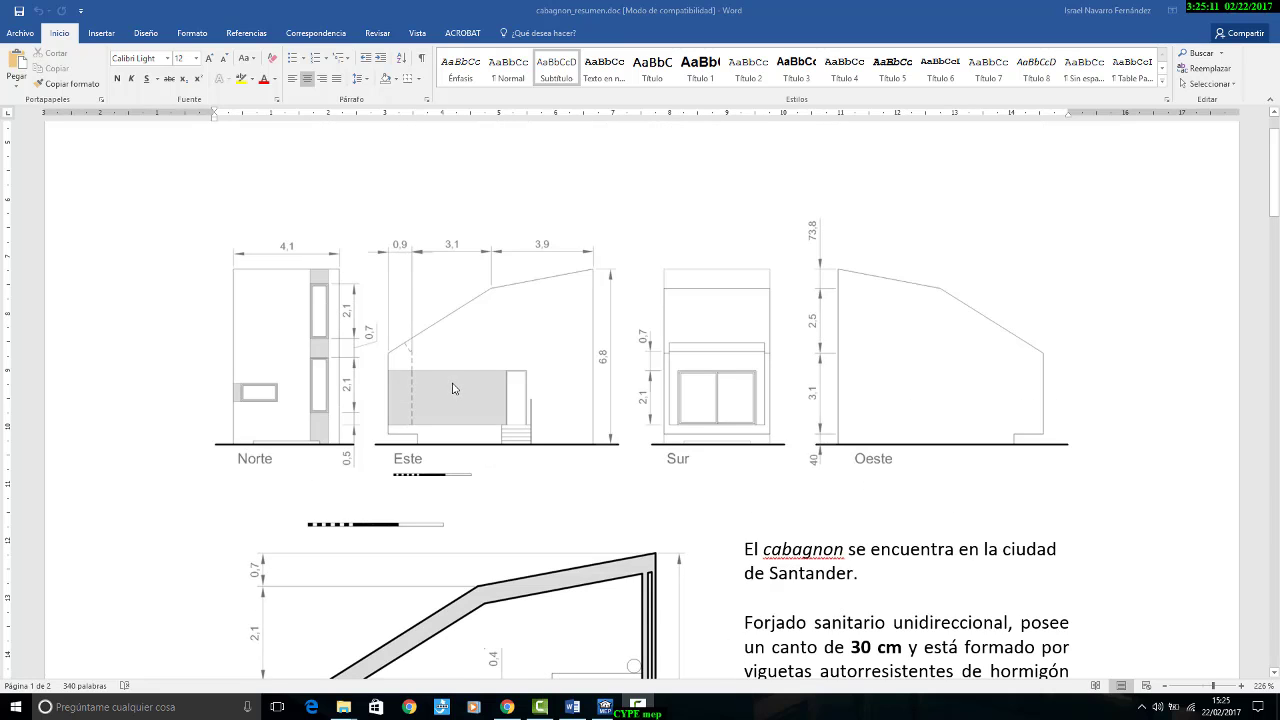
scroll(585, 337, down, 20)
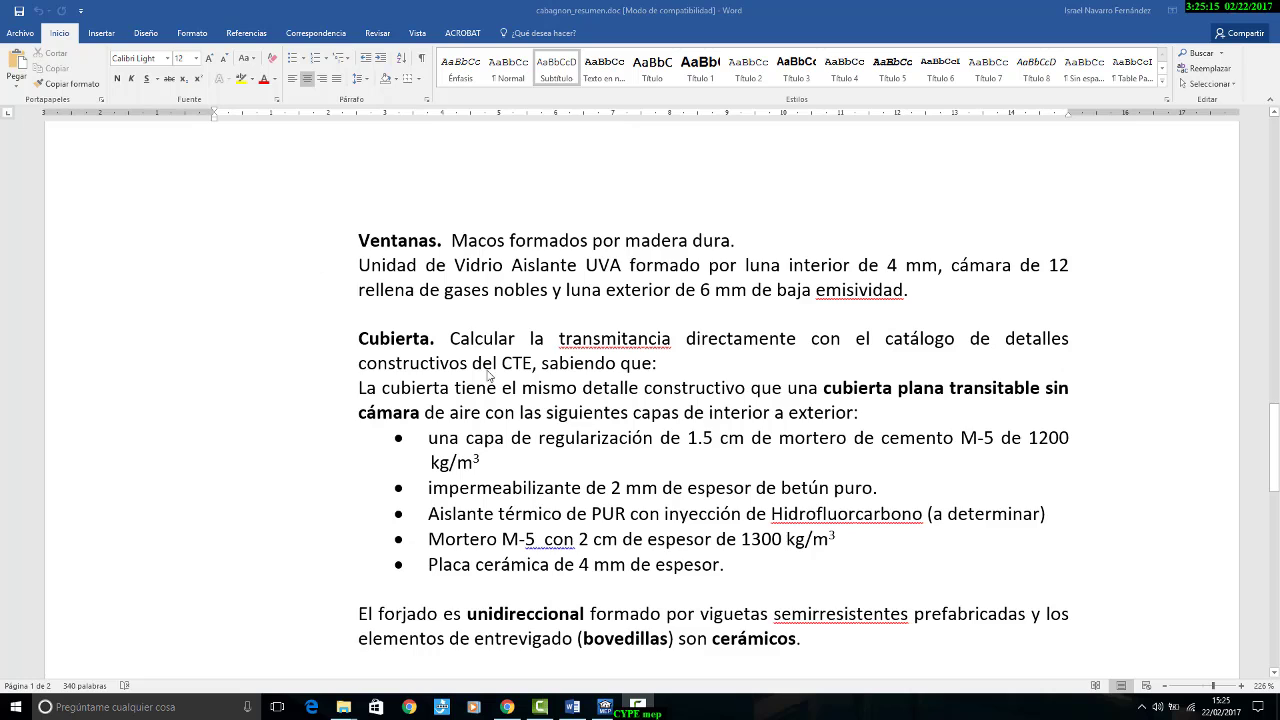
scroll(490, 378, down, 5)
scroll(485, 455, down, 10)
scroll(499, 486, up, 5)
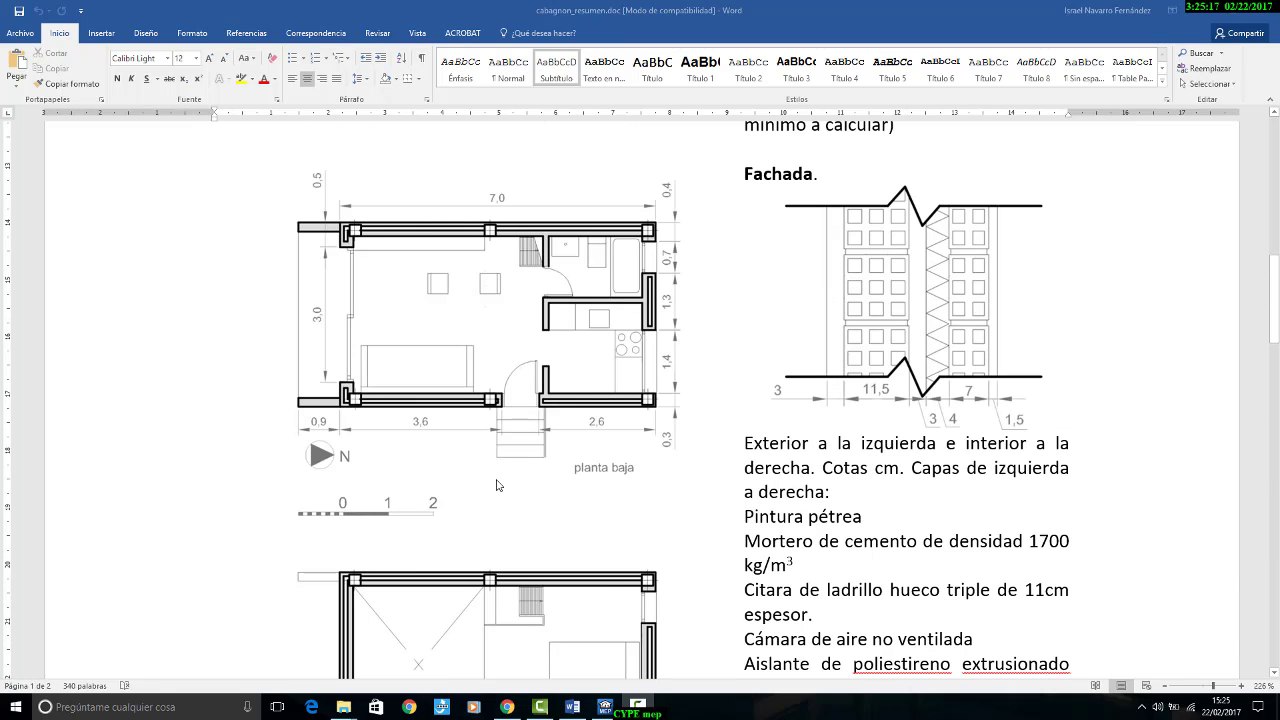
scroll(494, 481, down, 1)
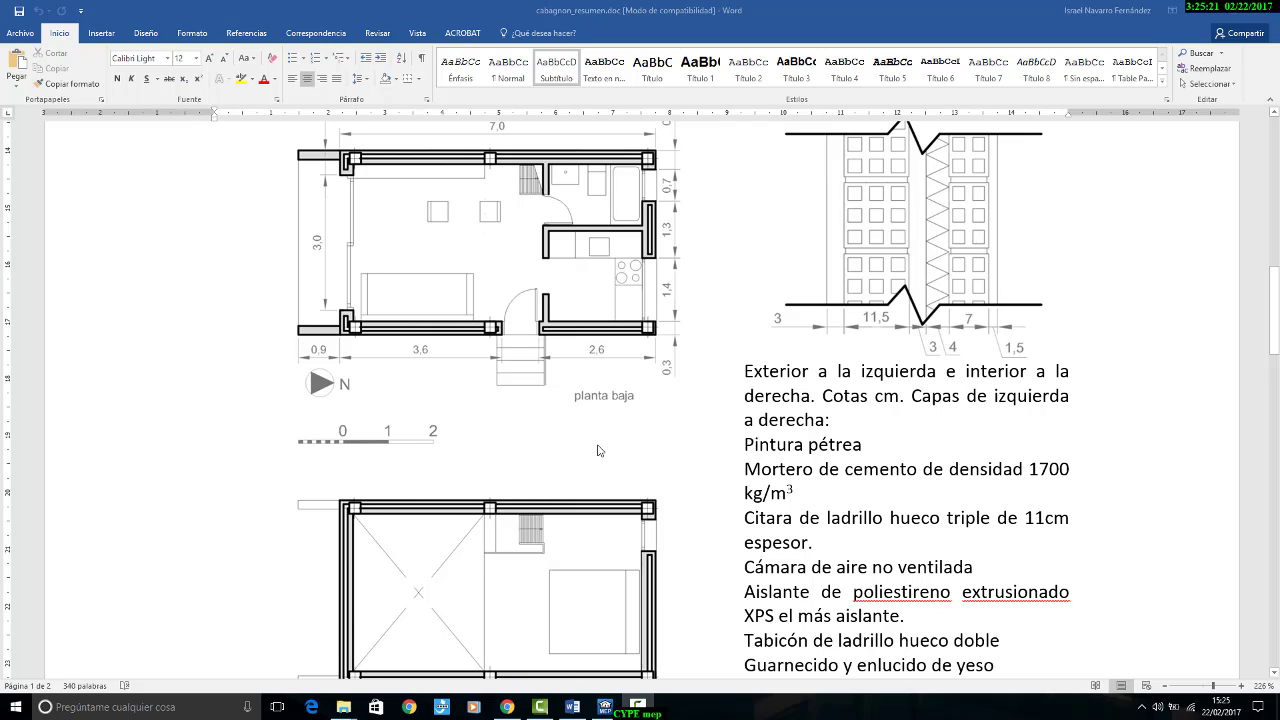
Step: Switch to CYPECAD MEP and start a new project with the file name "cype cabagnon tutorial"
click(605, 707)
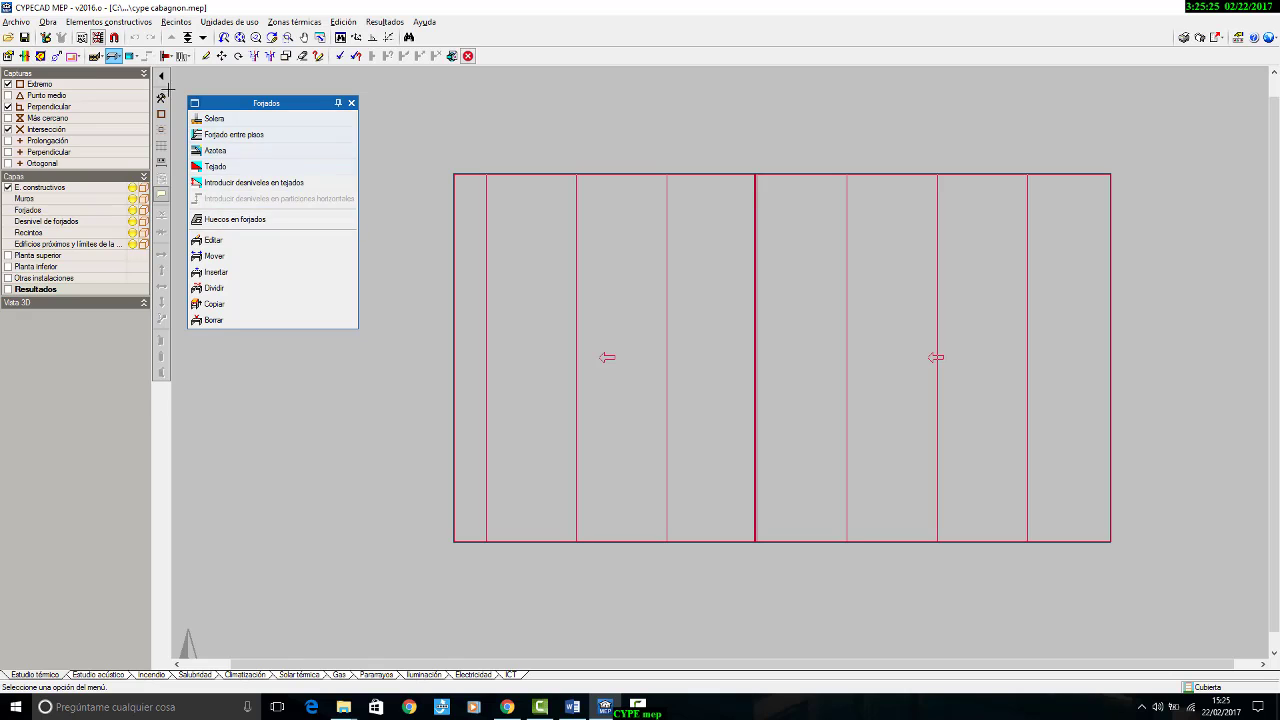
click(17, 23)
click(36, 40)
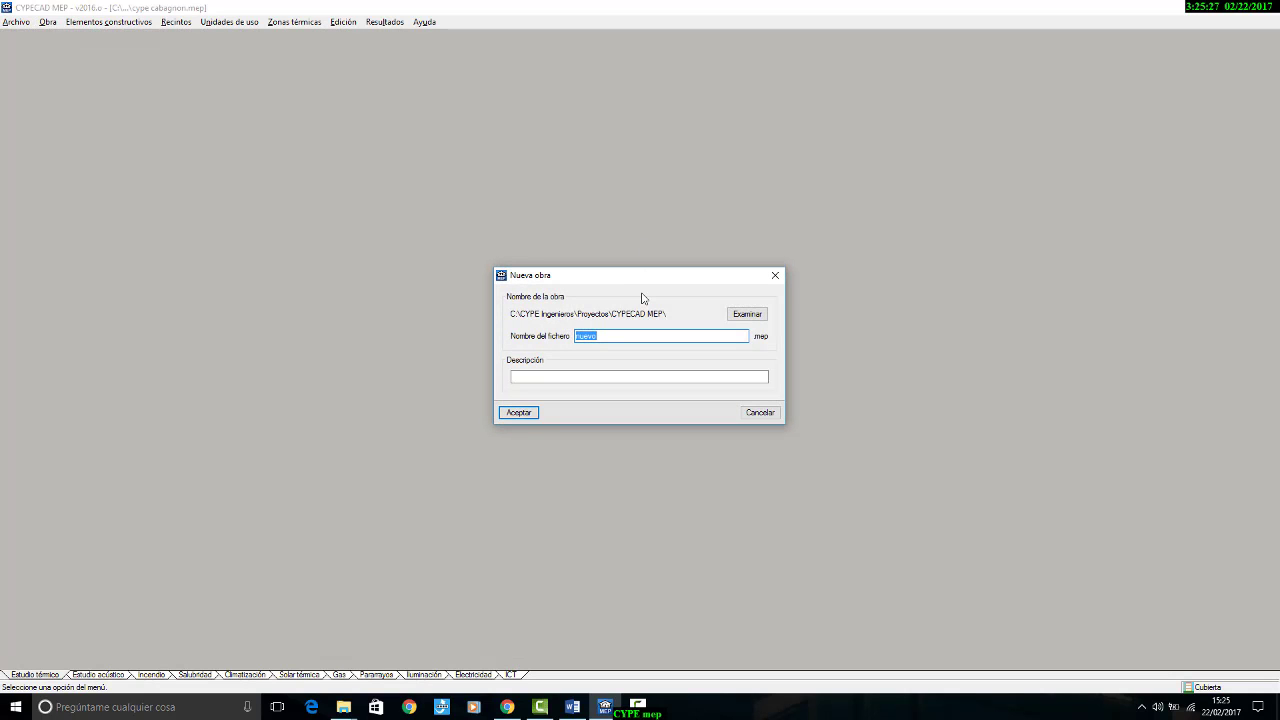
key(BackSpace)
text(cype cabagnon tur)
key(BackSpace)
text(torial)
Step: Copy the file name into the description and create the project as an empty one located in España
drag(656, 335, 320, 301)
key(ctrl+c)
click(526, 376)
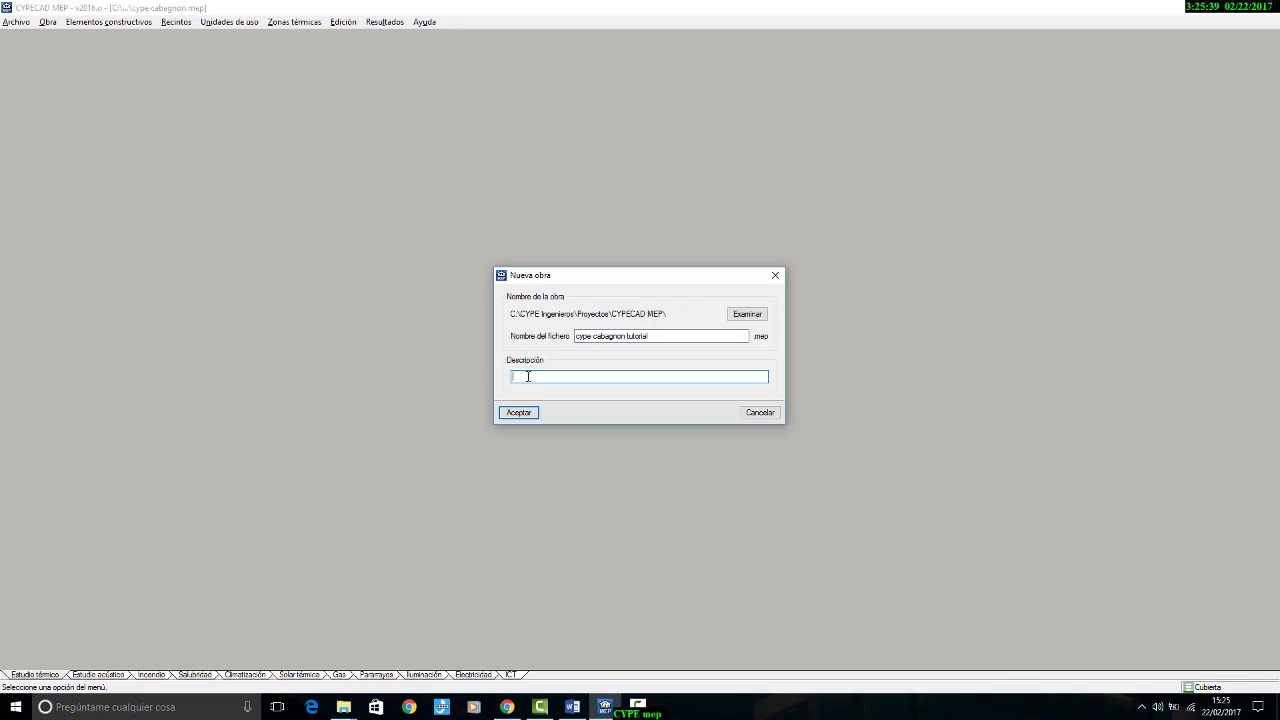
key(ctrl+v)
click(519, 411)
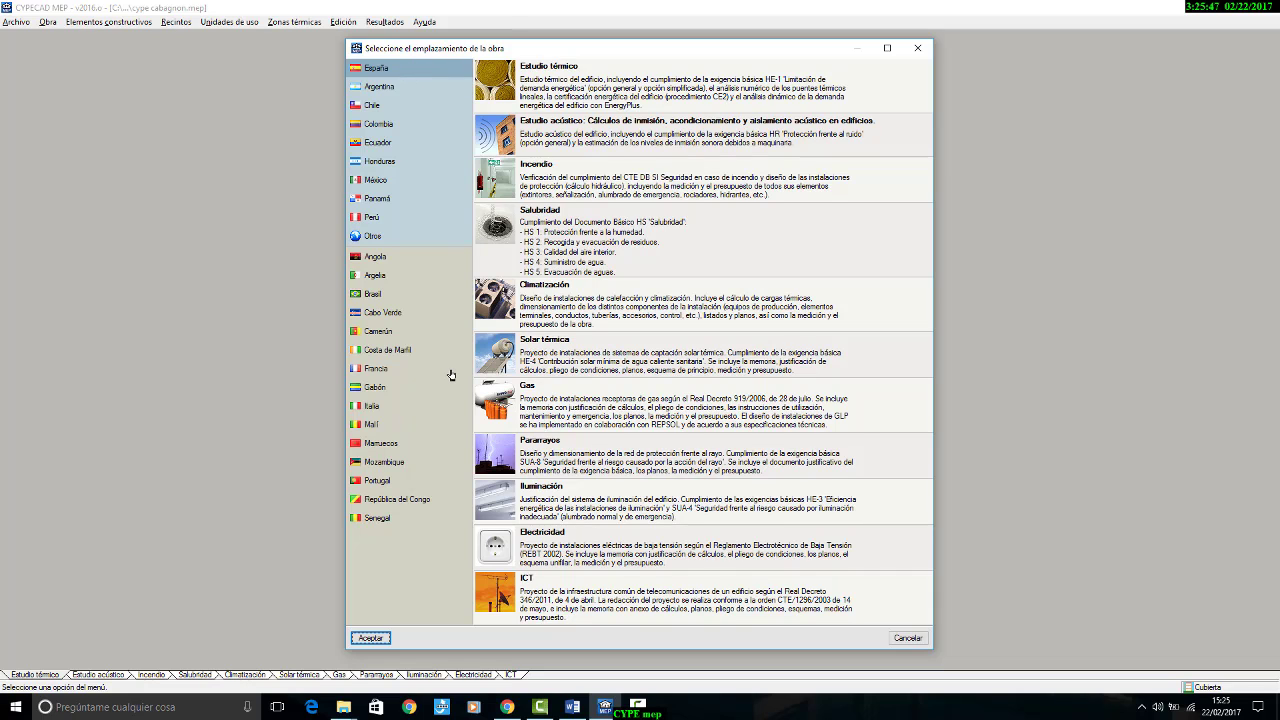
click(375, 639)
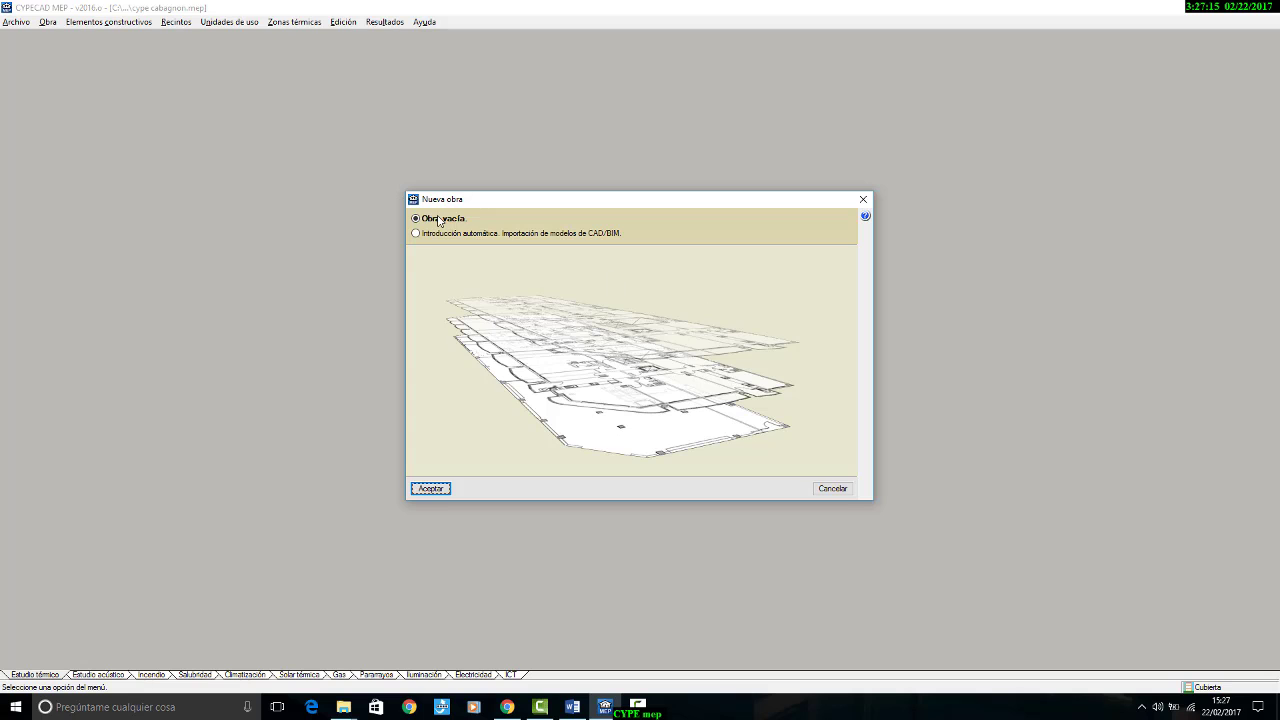
click(426, 488)
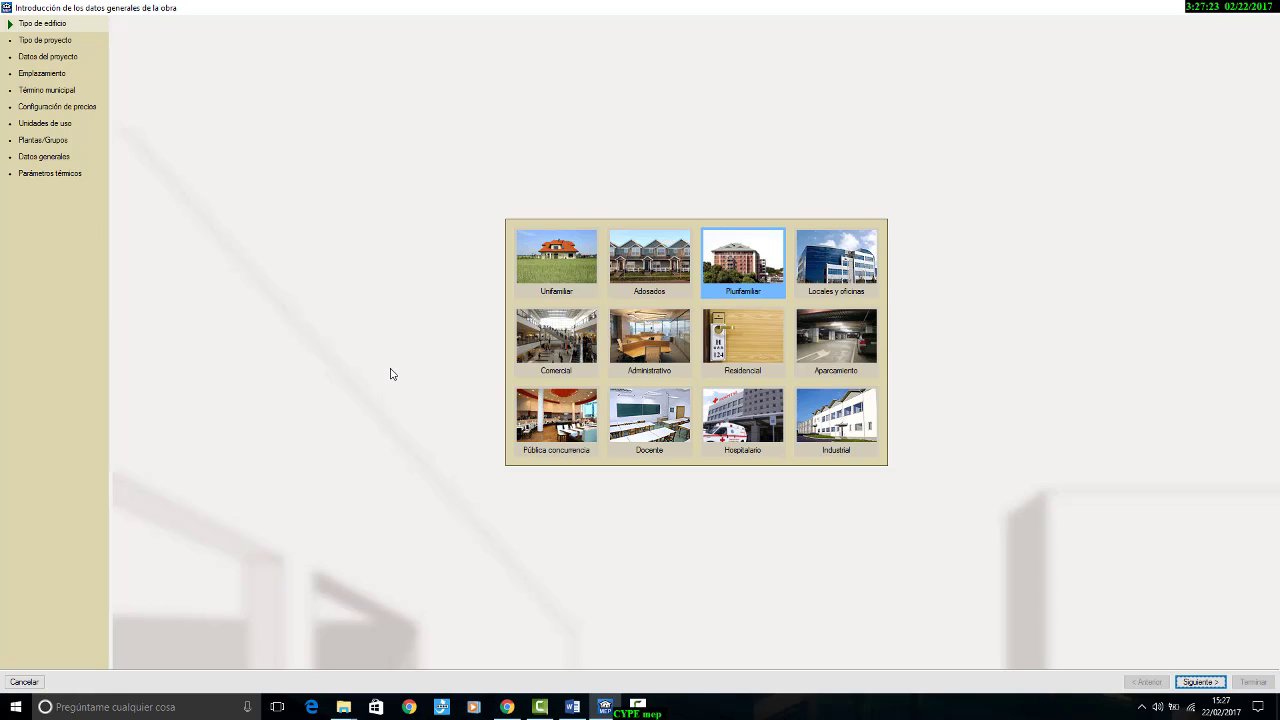
Step: Choose Unifamiliar as the building type and Estudio térmico as the project type
click(558, 268)
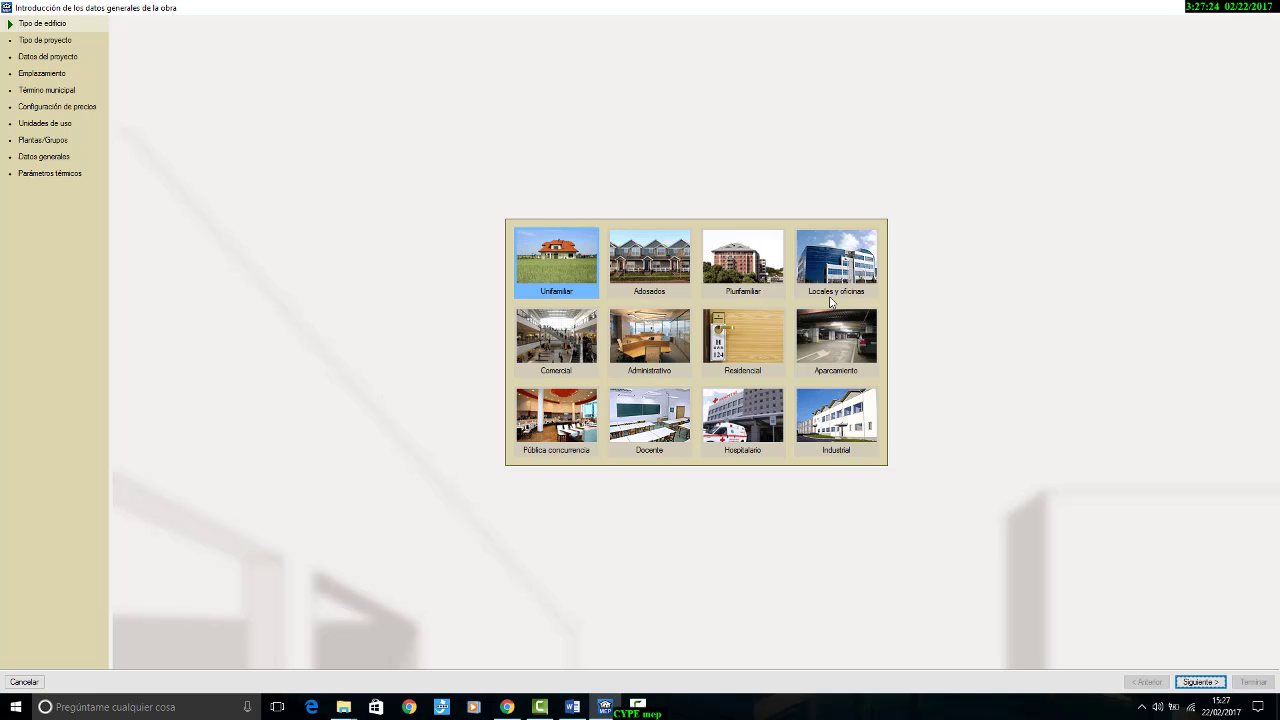
click(1199, 681)
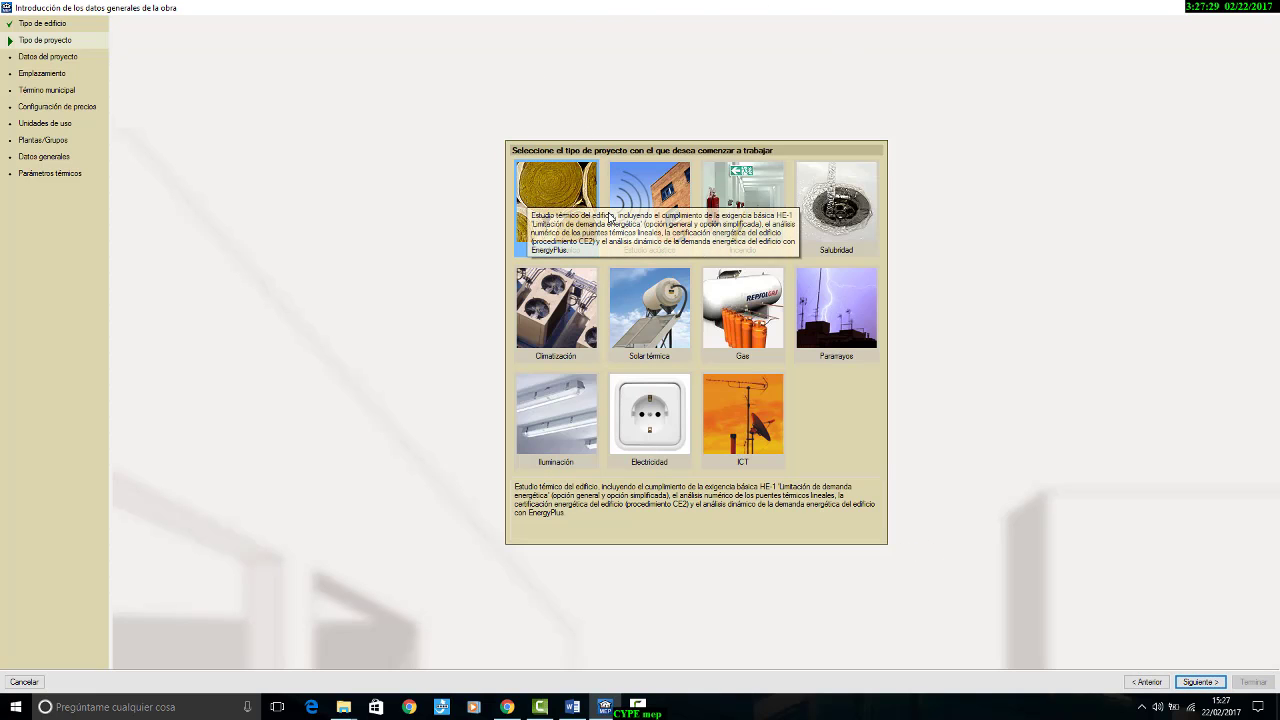
click(1199, 681)
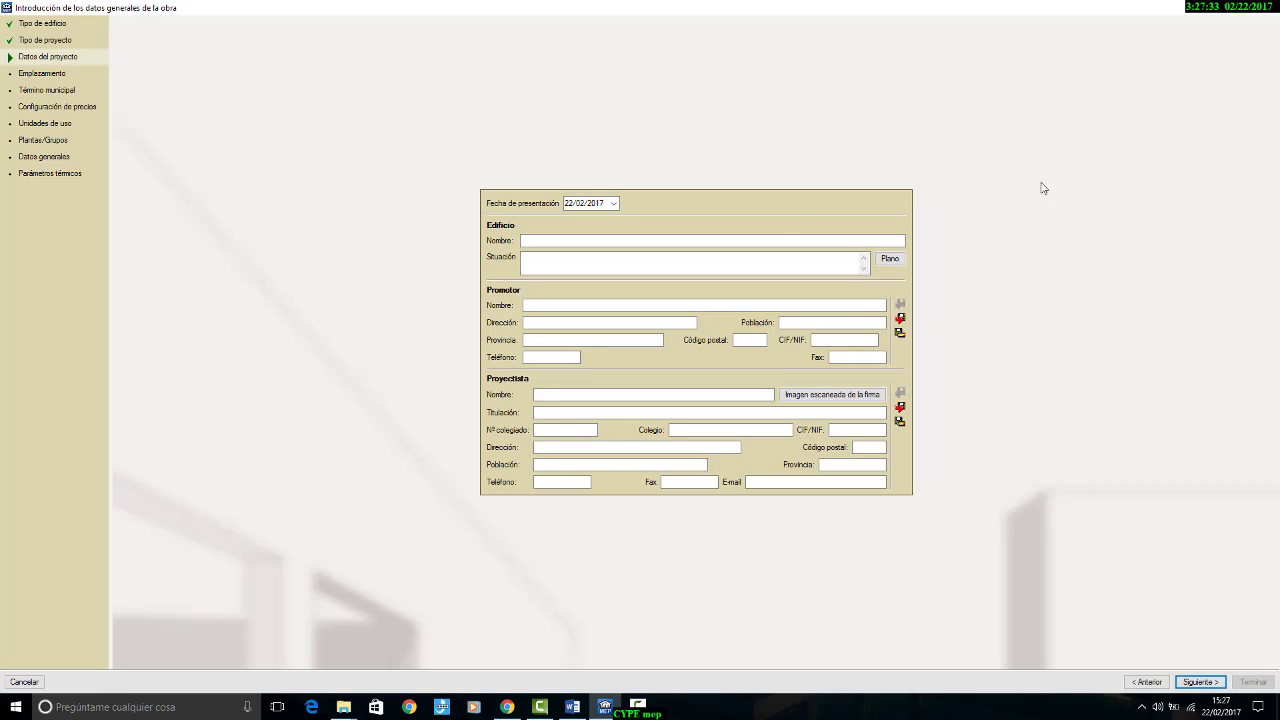
Step: Fill in the project data with the building name "Cabagnon" and the location "Santander"
click(778, 240)
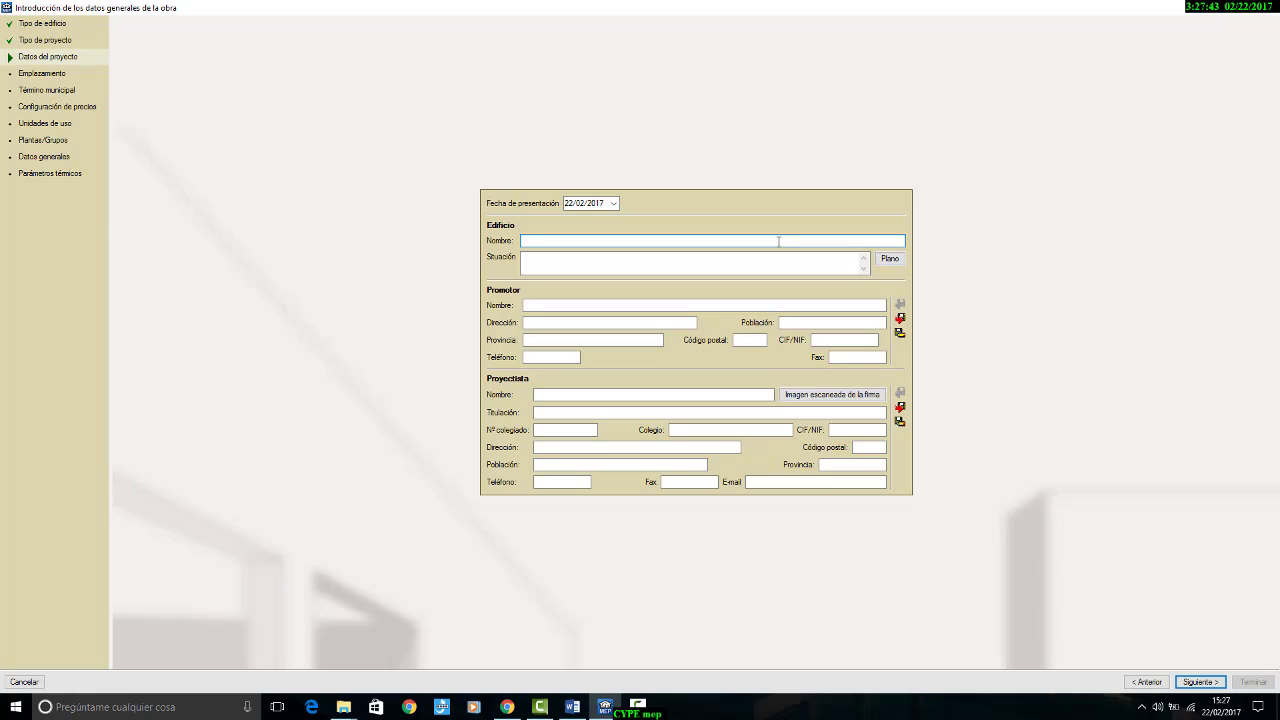
text(Cabagnon)
key(Tab)
text(S)
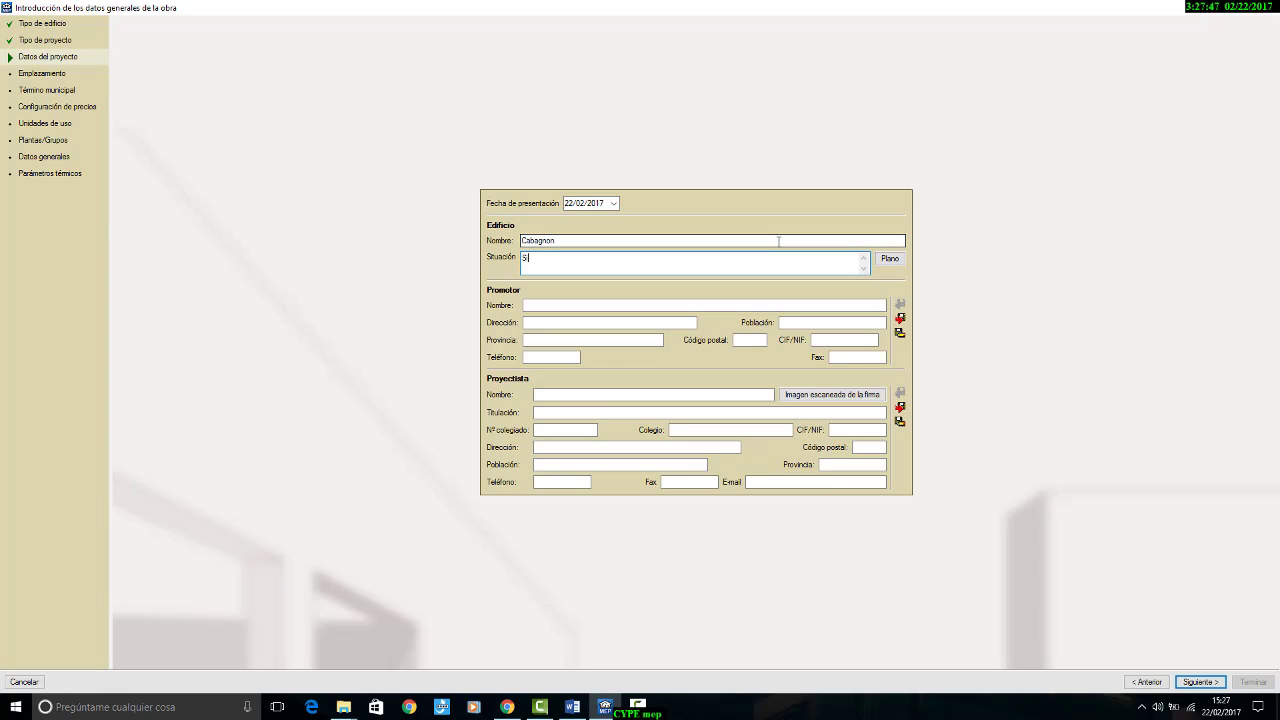
text(antander)
click(1202, 682)
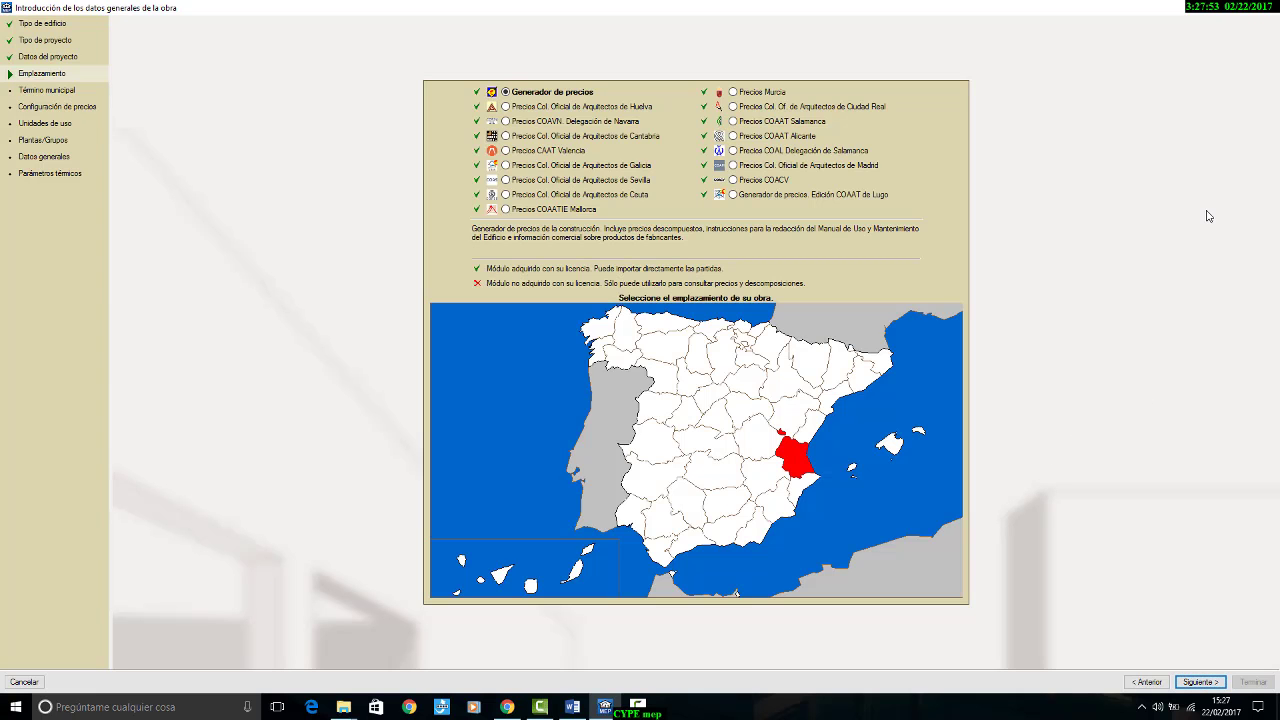
Step: Place the project in the municipality of Santander, Cantabria, using the price bank of the Col. Oficial de Arquitectos de Cantabria
click(704, 326)
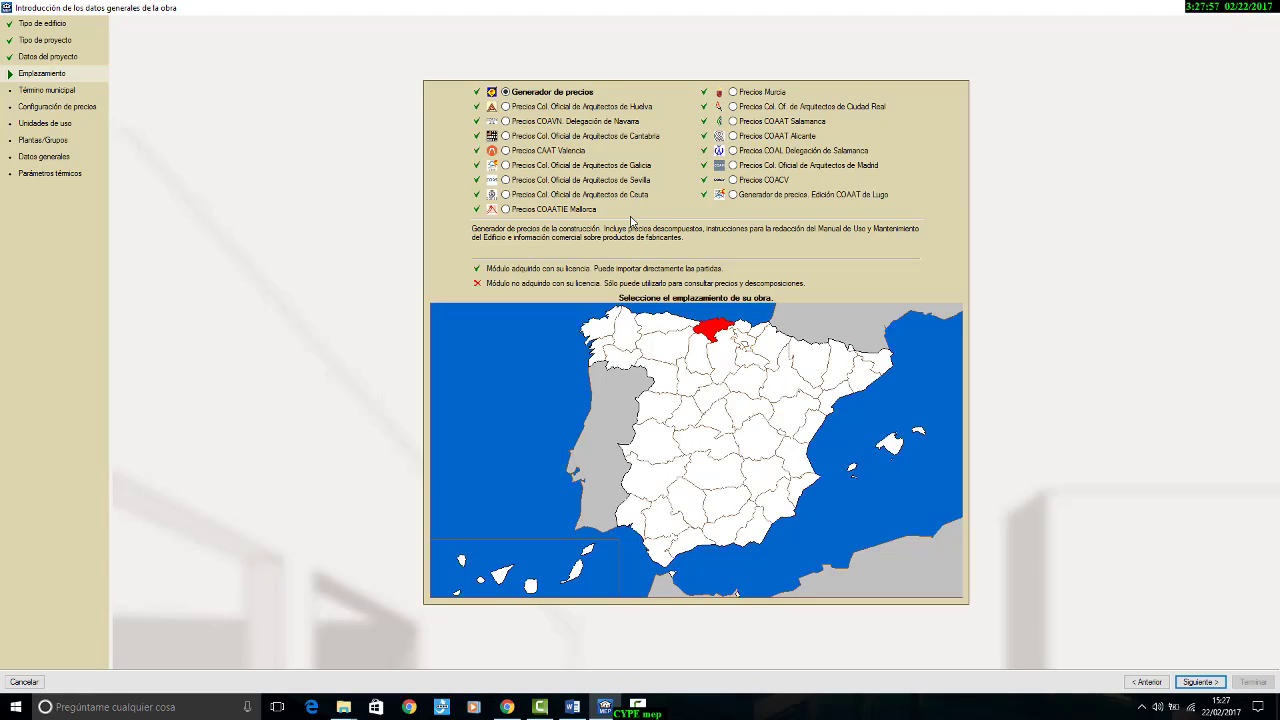
click(556, 137)
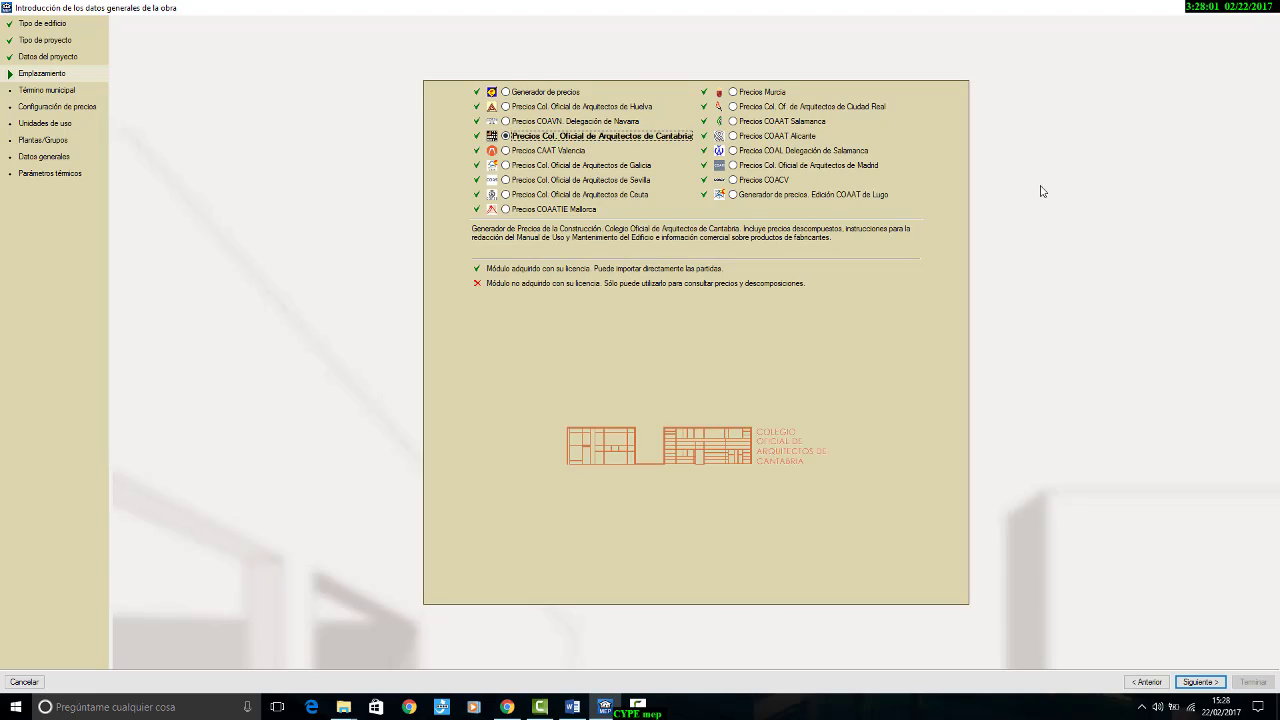
click(1201, 680)
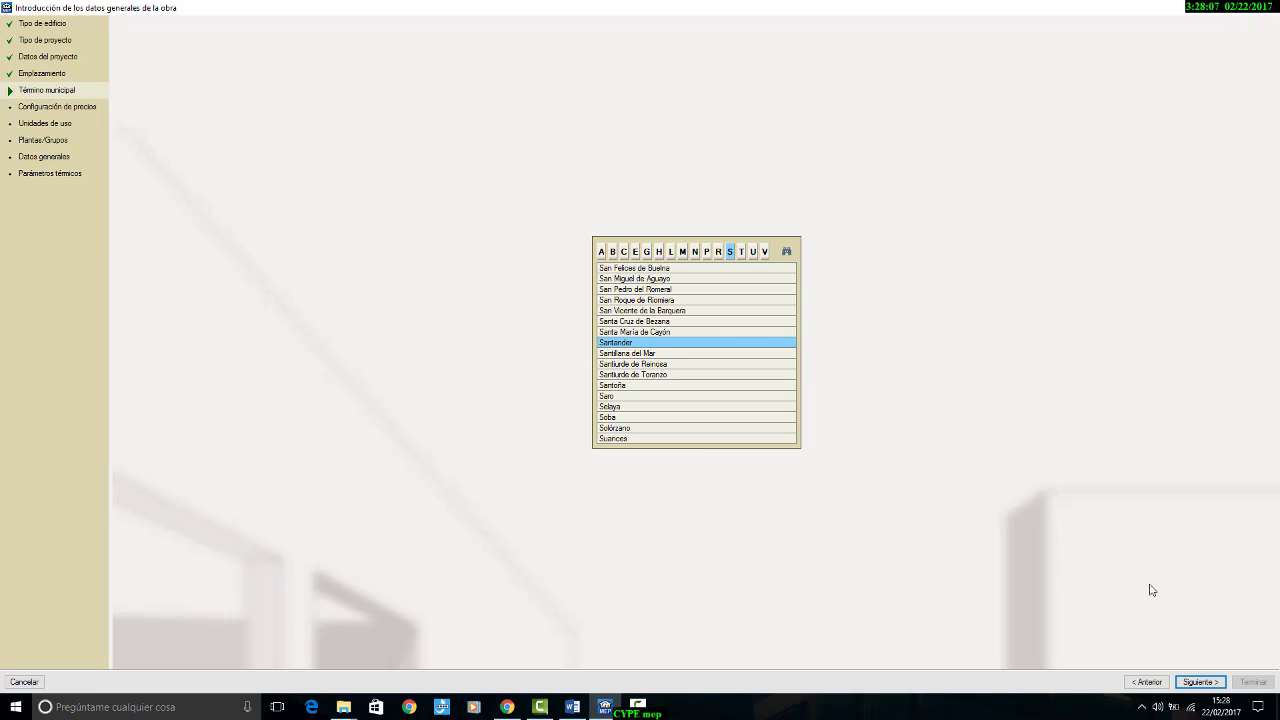
click(1210, 682)
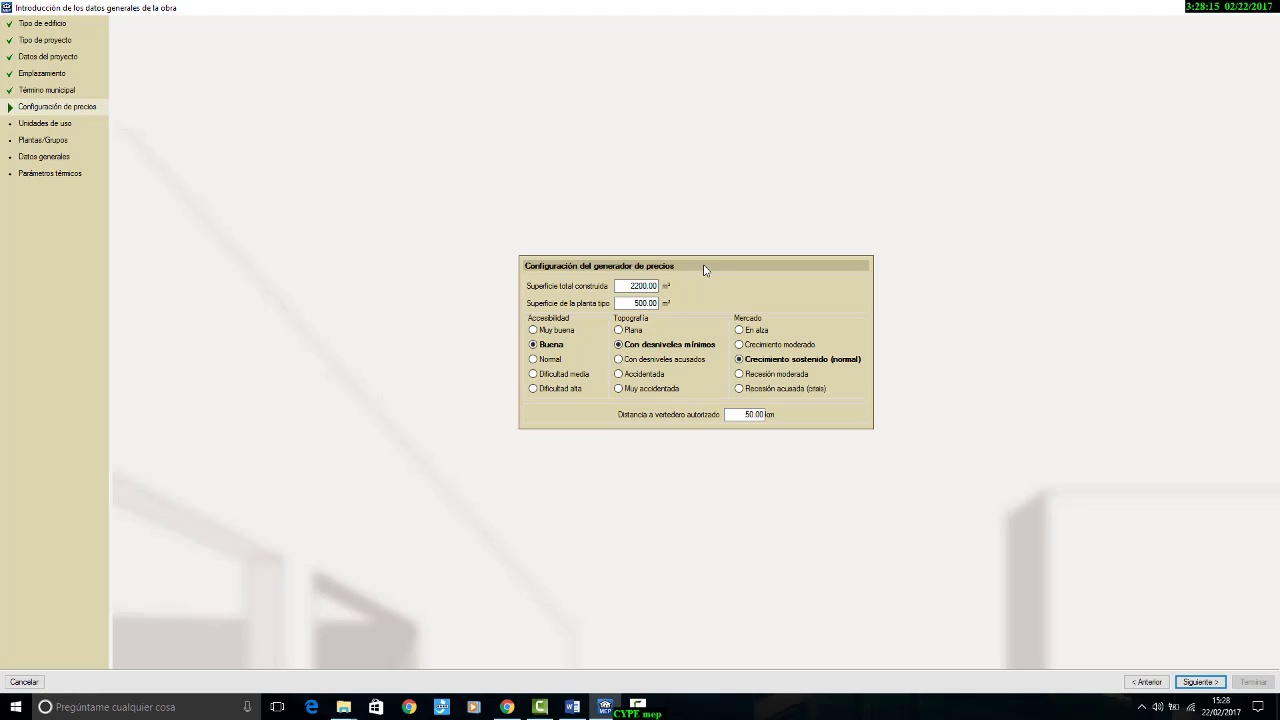
Step: Enter the total built area and the typical floor area in the price generator configuration
double_click(642, 287)
double_click(655, 304)
double_click(652, 287)
click(1200, 682)
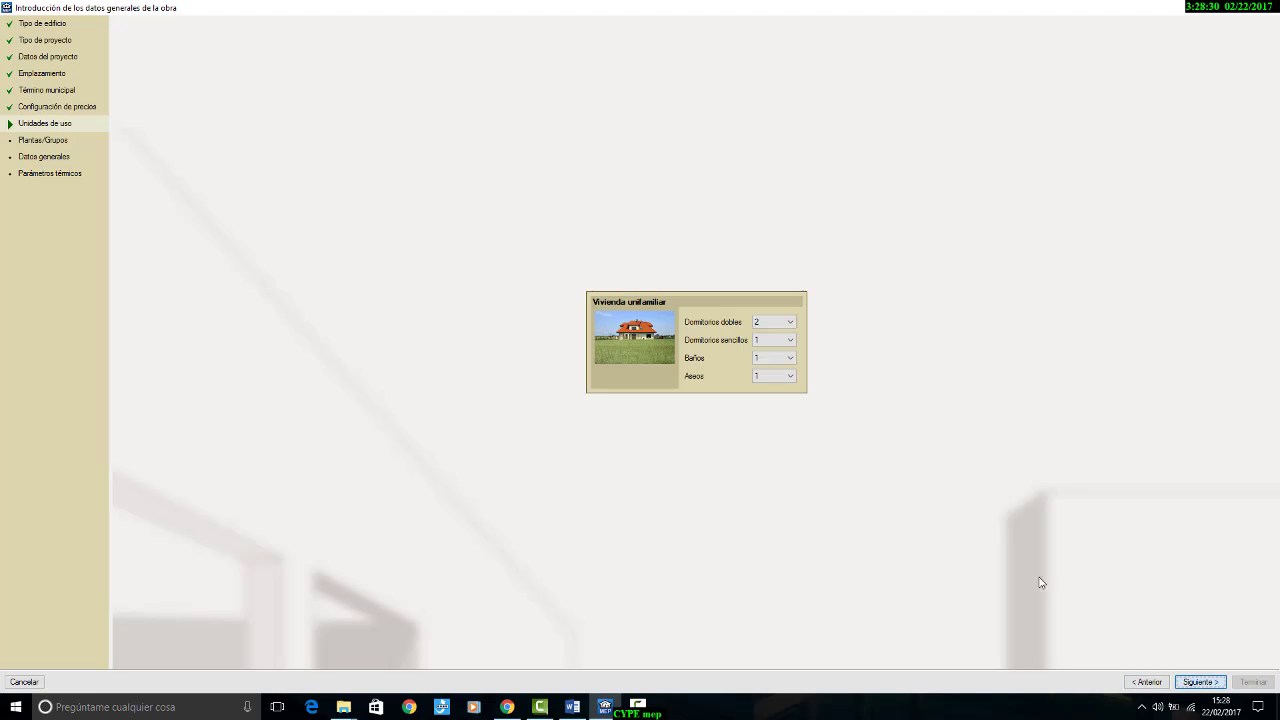
Step: Define the single-family dwelling with 1 double bedroom, no single bedrooms, 1 bathroom and no separate toilet
click(768, 324)
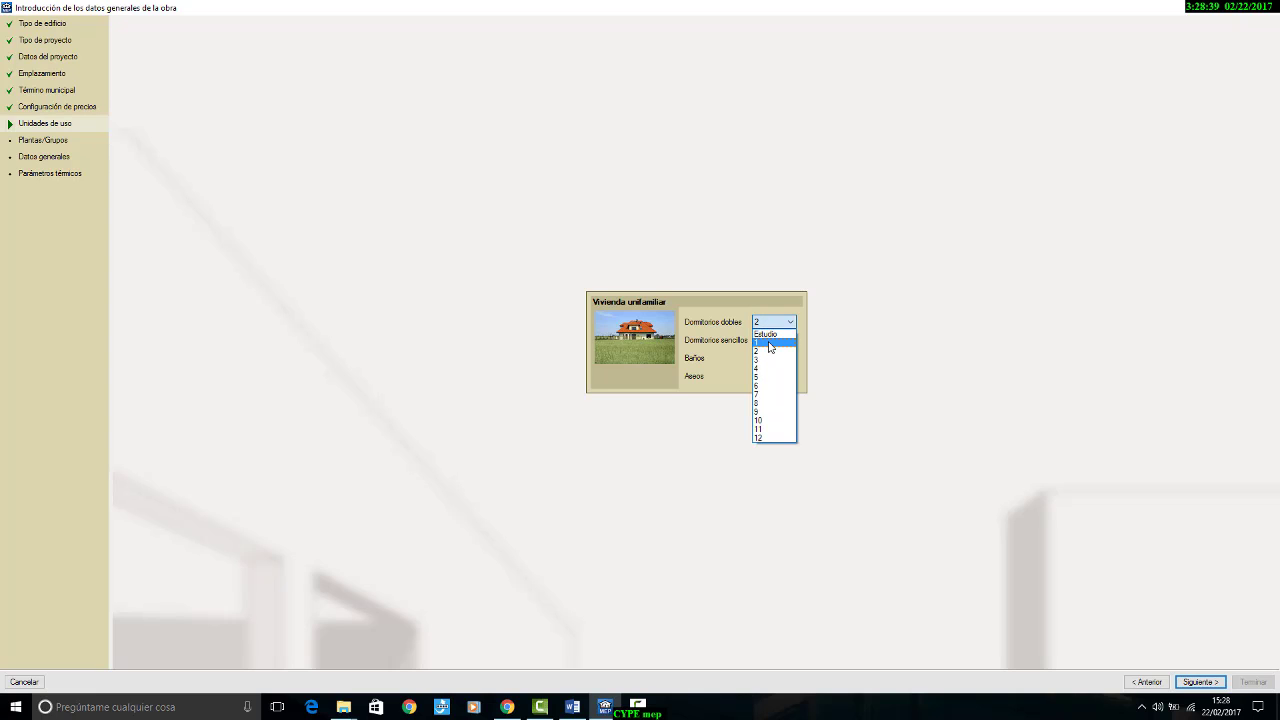
click(768, 342)
click(767, 342)
click(768, 351)
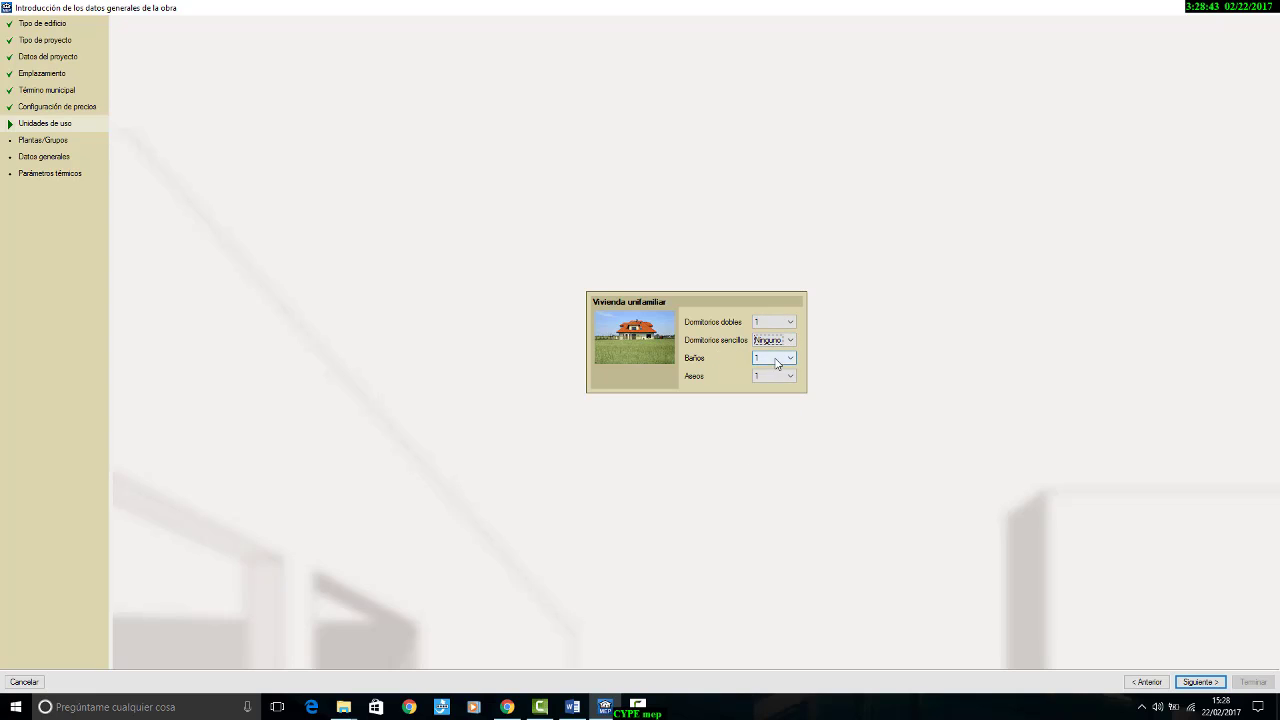
click(777, 376)
click(778, 389)
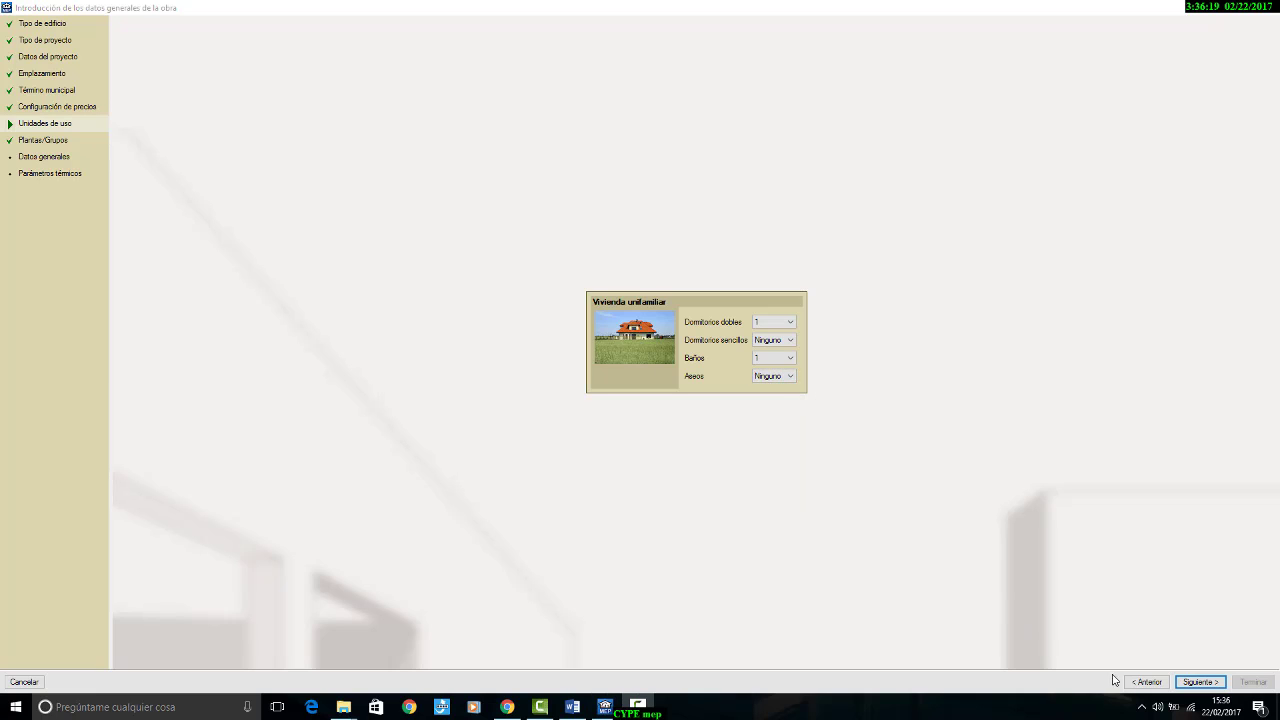
click(1186, 684)
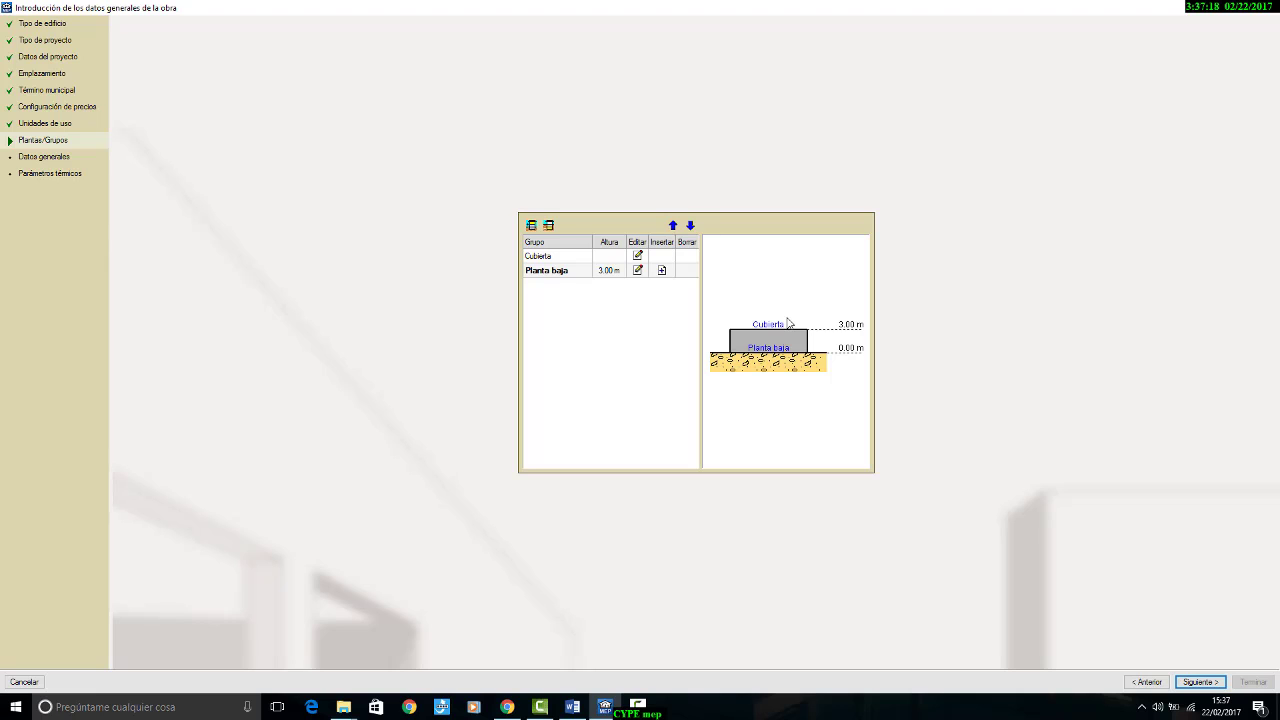
Step: Consult the building section in the Word summary and rename the Planta baja floor as "Cámara sanitaria"
click(572, 707)
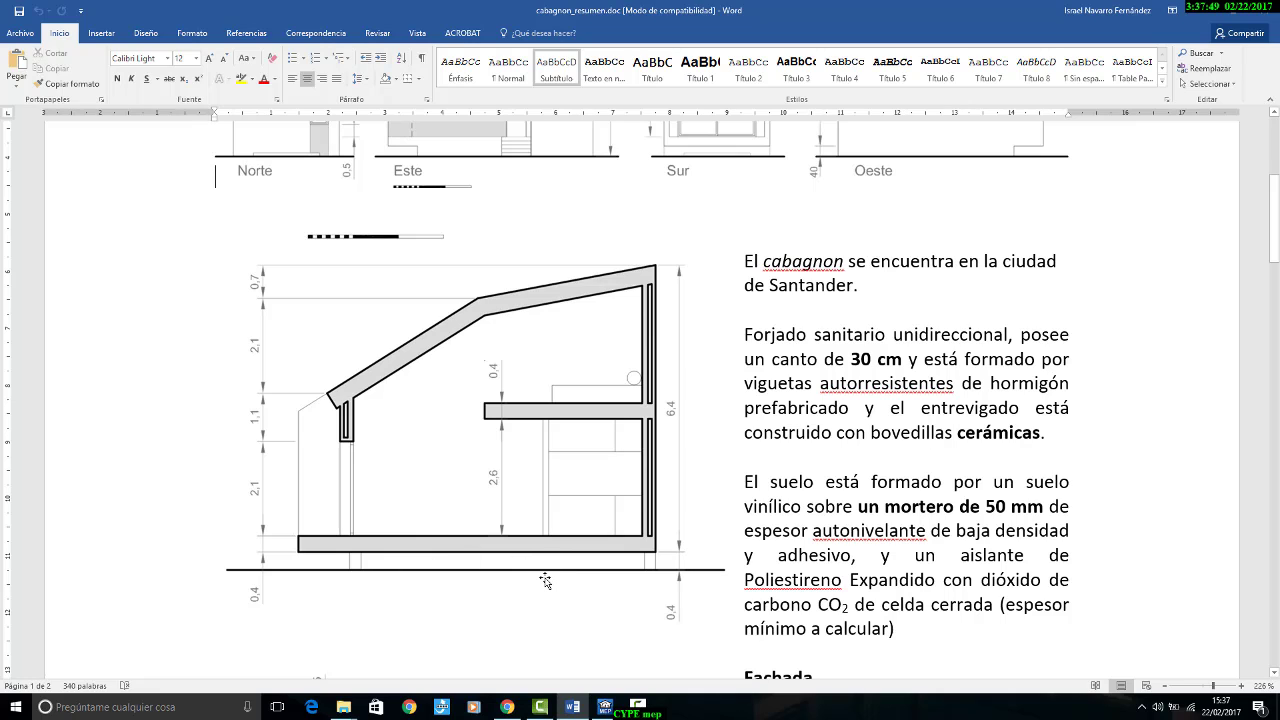
click(604, 707)
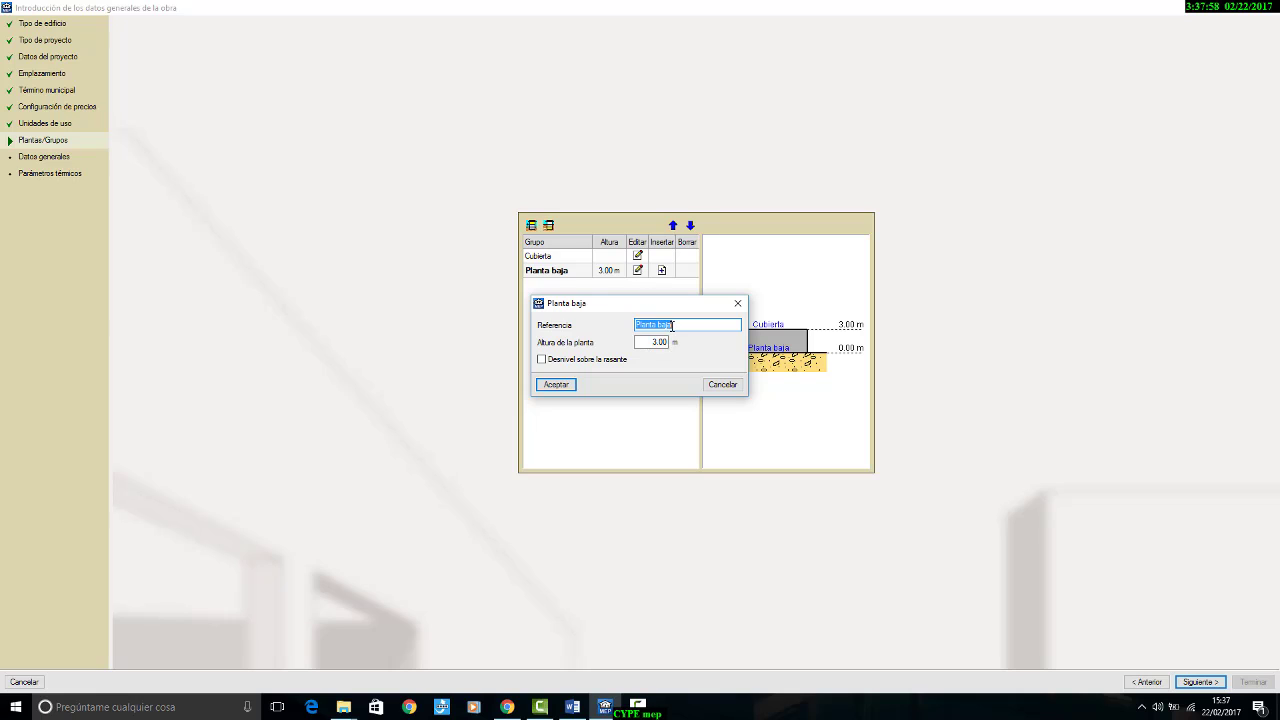
key(BackSpace)
text(Cámara sanitaria)
Step: Check the floor levels in the section drawing and set the Cámara sanitaria floor height to 0.70 m
click(572, 707)
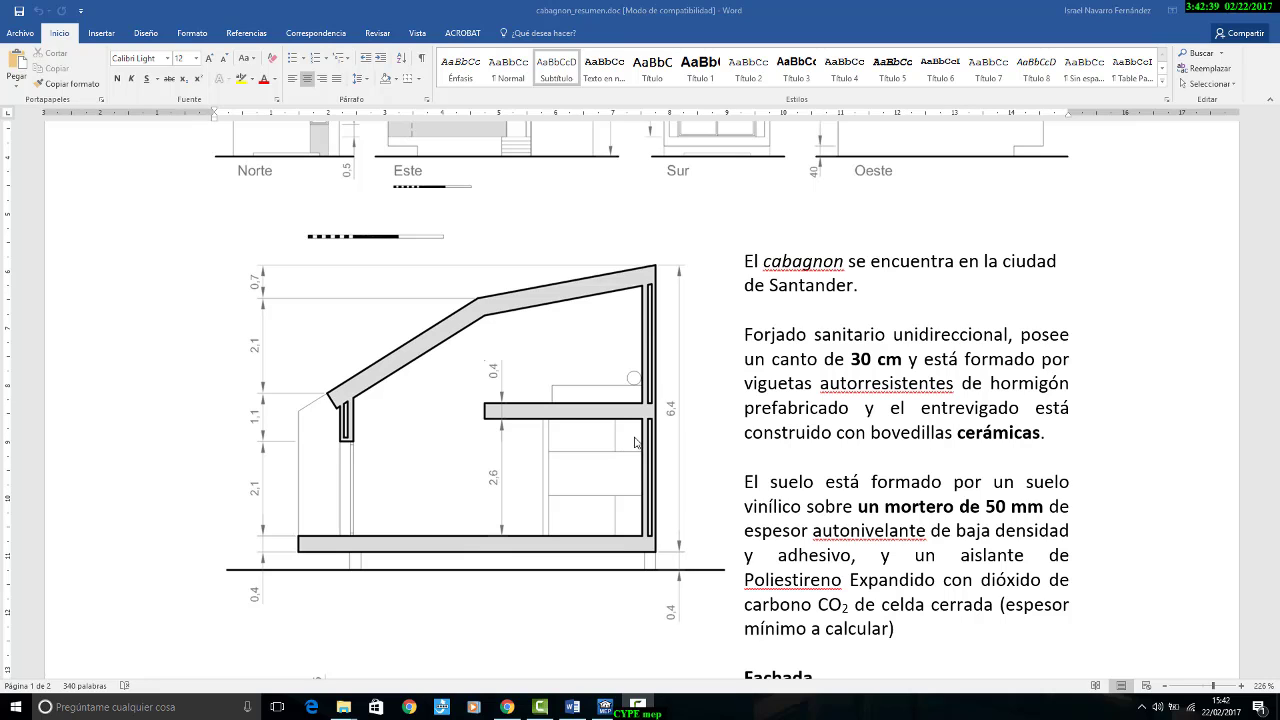
scroll(669, 597, up, 1)
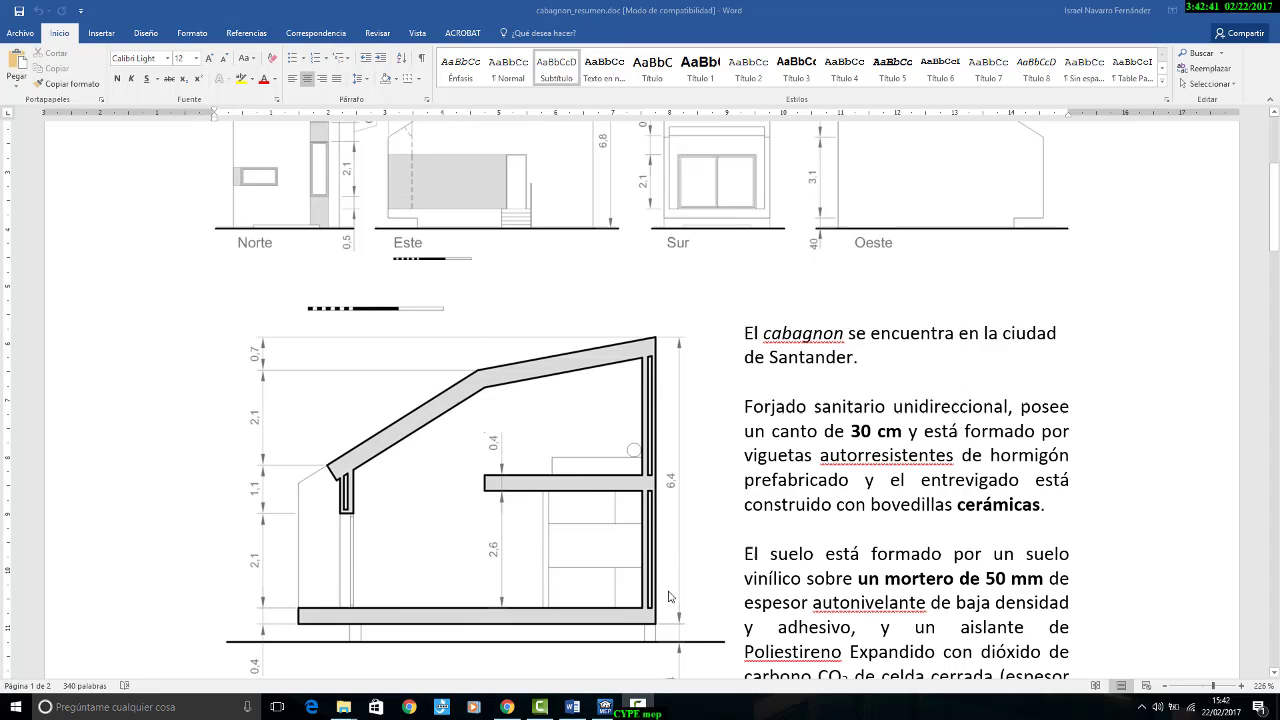
scroll(669, 597, down, 1)
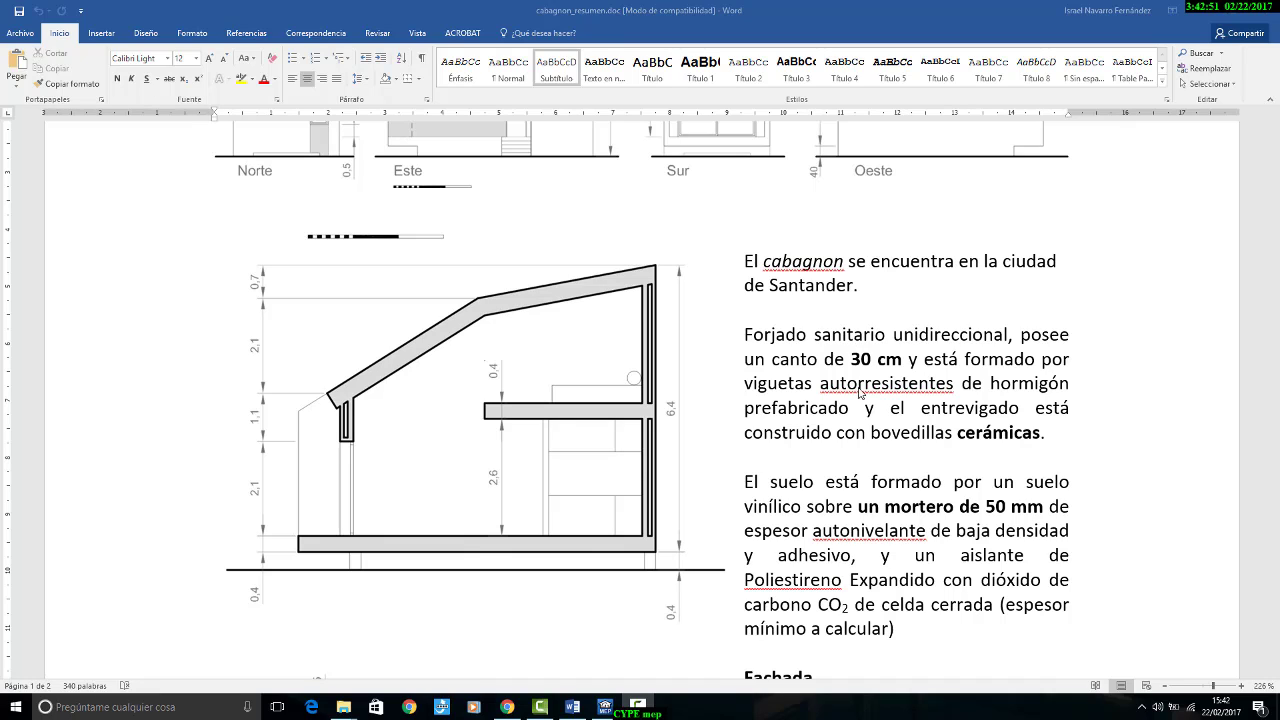
click(612, 706)
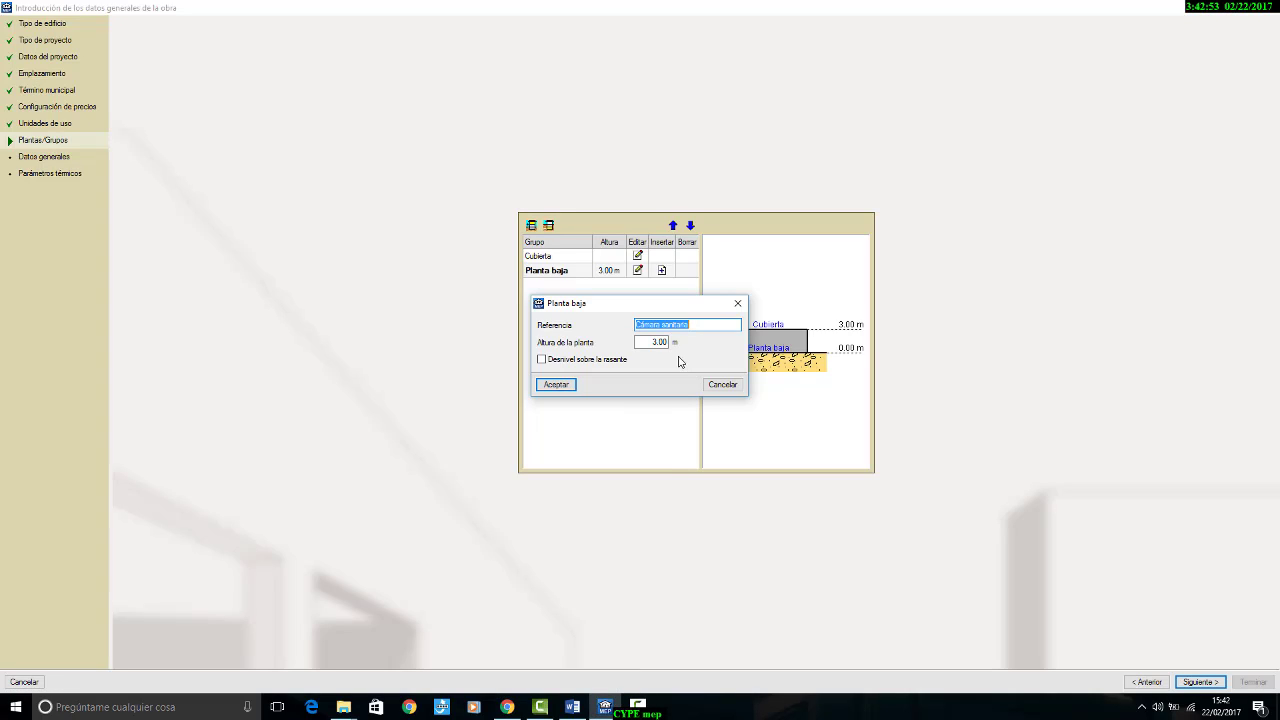
click(652, 342)
text(0.)
text(1)
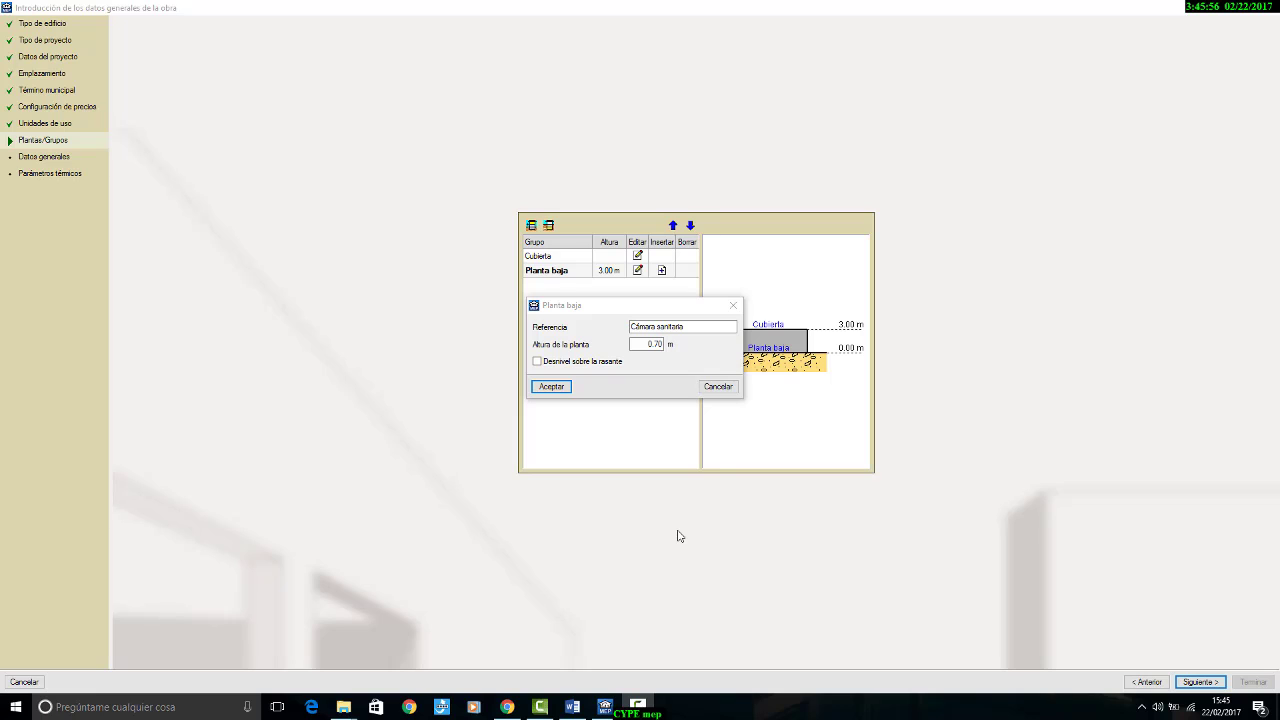
Step: Try the offset above grade option, leave it disabled and accept the Cámara sanitaria floor settings
click(561, 363)
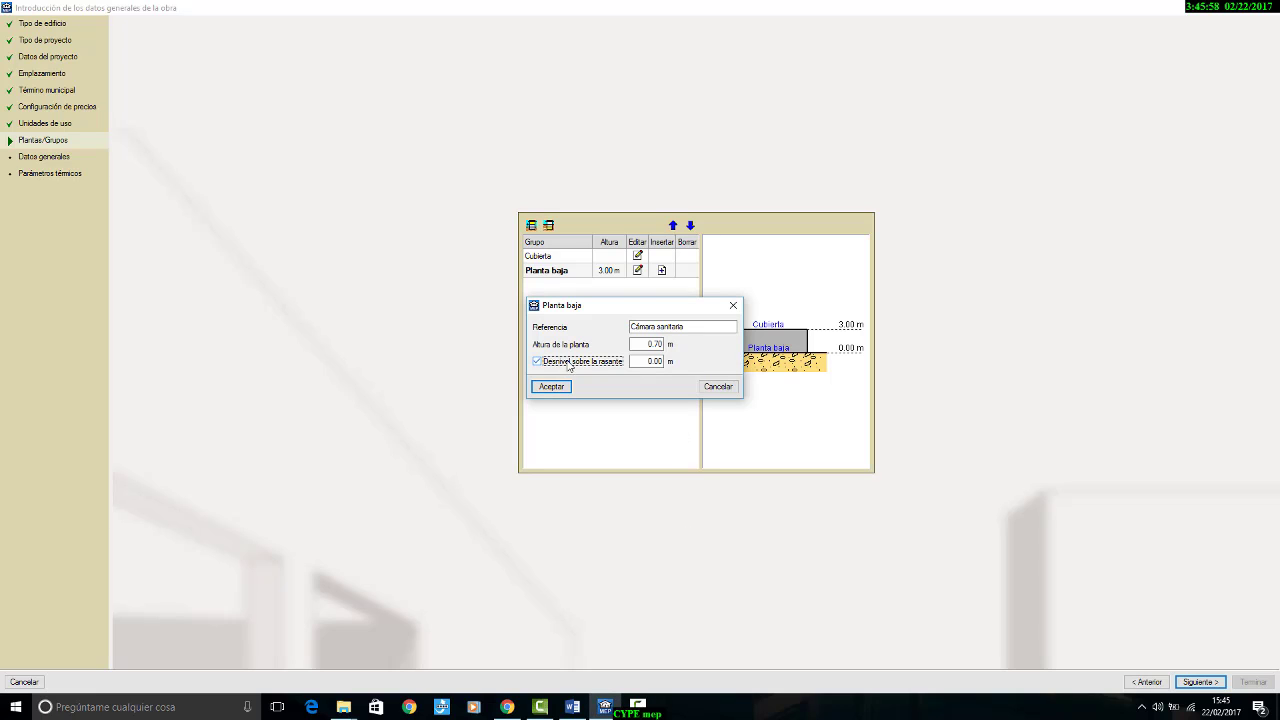
click(633, 362)
click(538, 362)
click(551, 387)
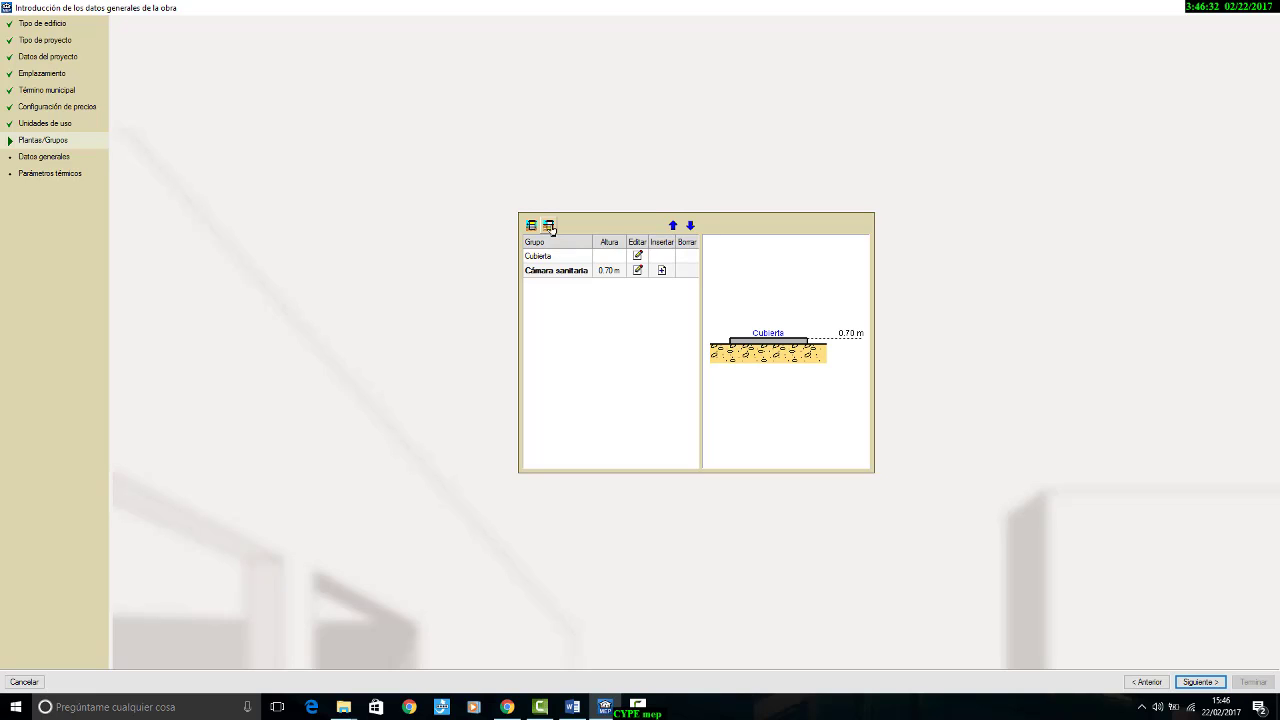
Step: Insert one floor above the Cámara sanitaria, named "Planta Baja", keeping its 3.00 m height, after consulting the section in the Word summary
click(661, 270)
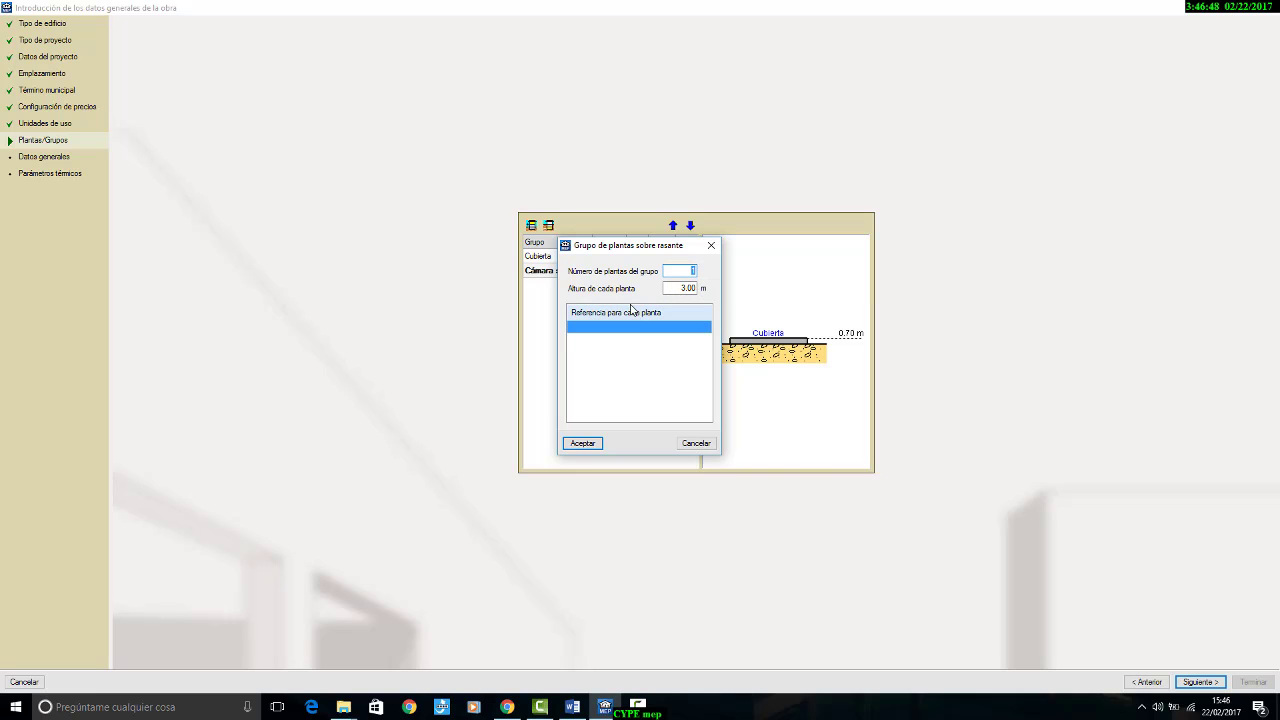
click(577, 708)
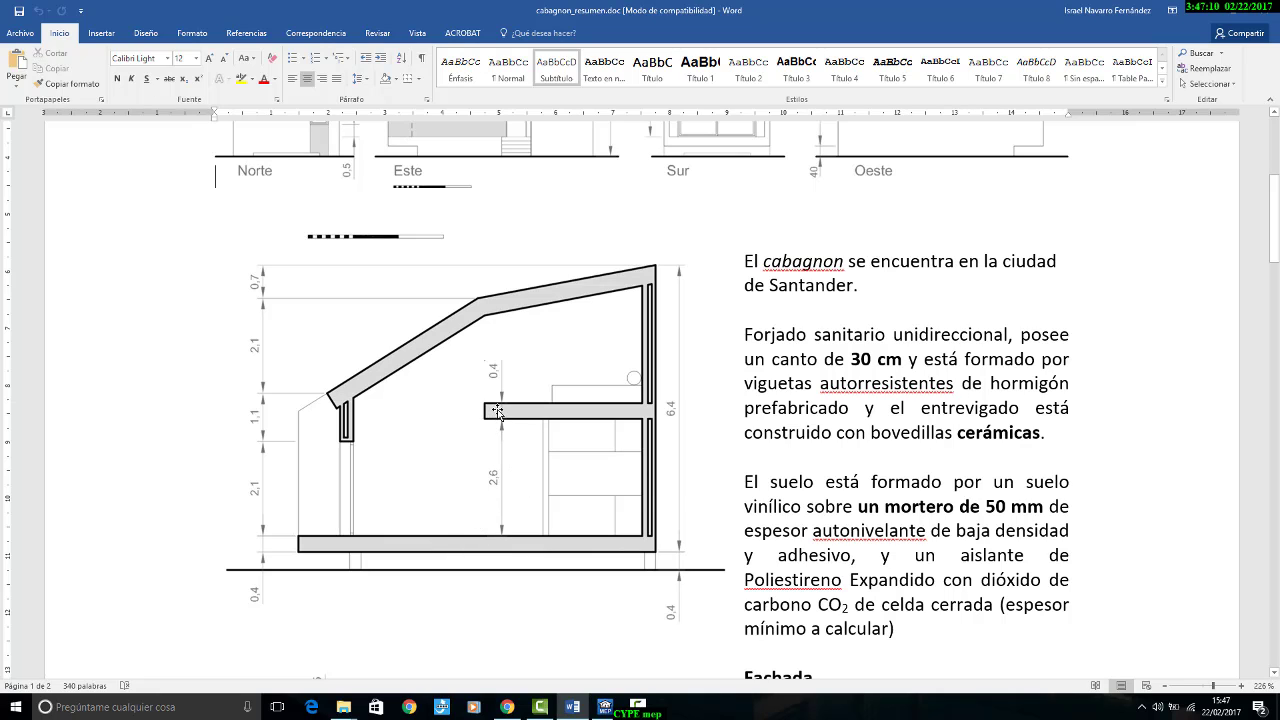
click(605, 707)
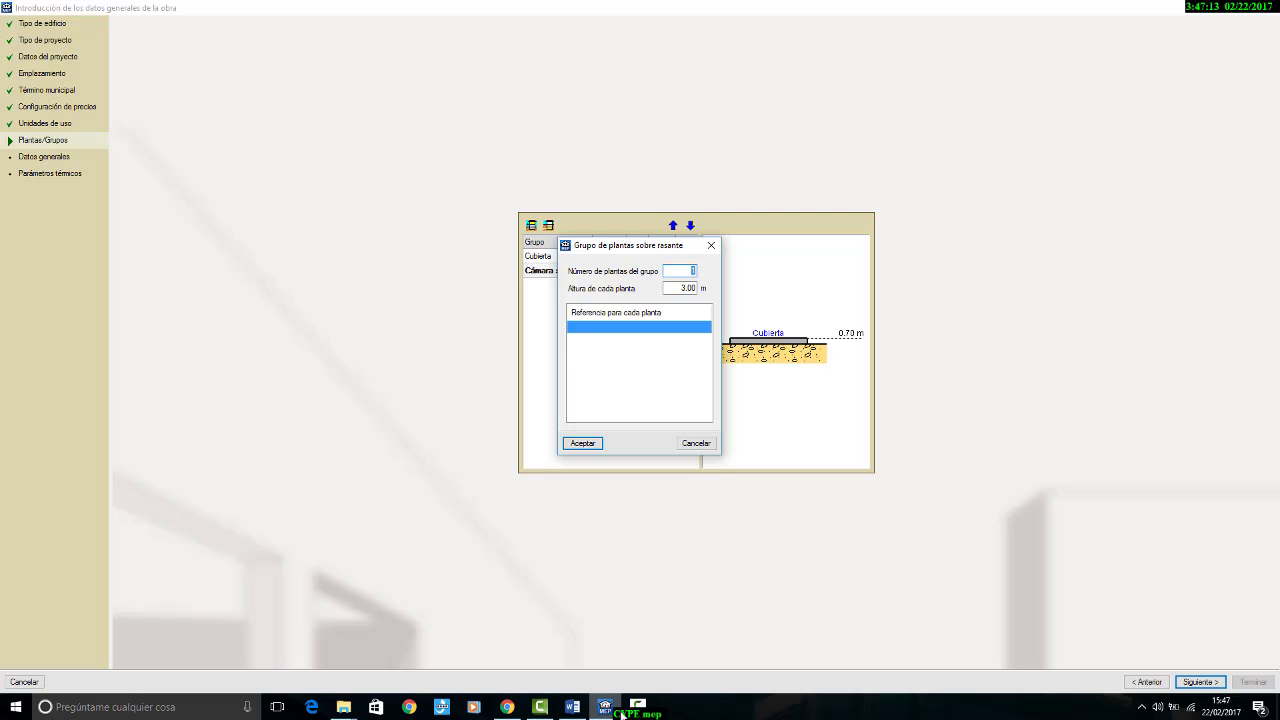
click(644, 330)
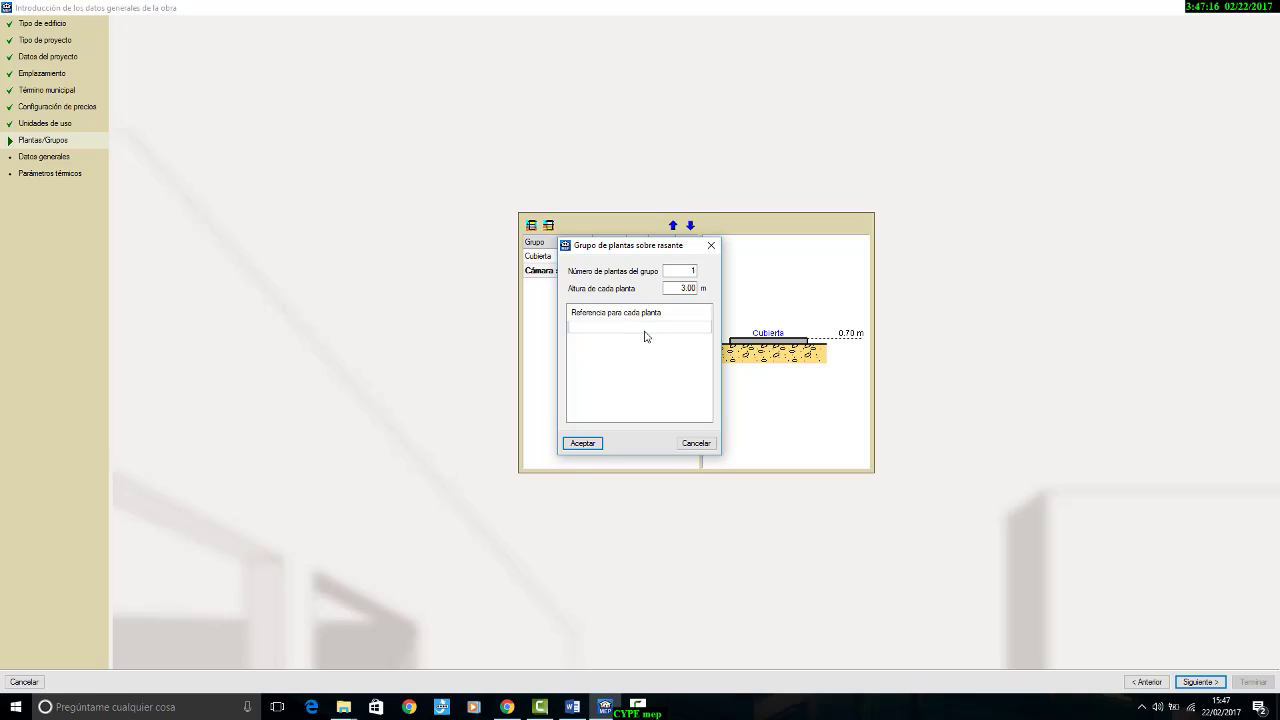
text(Planta Baja)
click(588, 444)
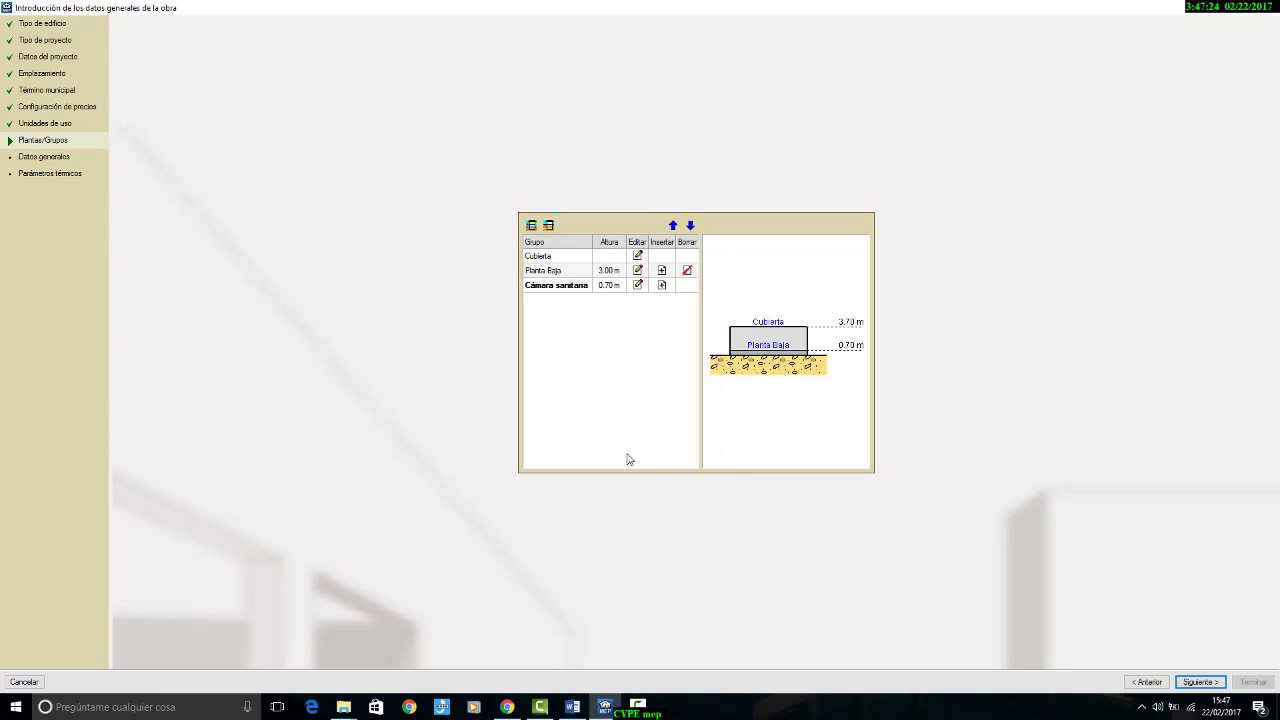
Step: Add a single-floor group above Planta Baja named "Altillo" with a 3.00 m height, checking it against the section in the Word summary
click(531, 226)
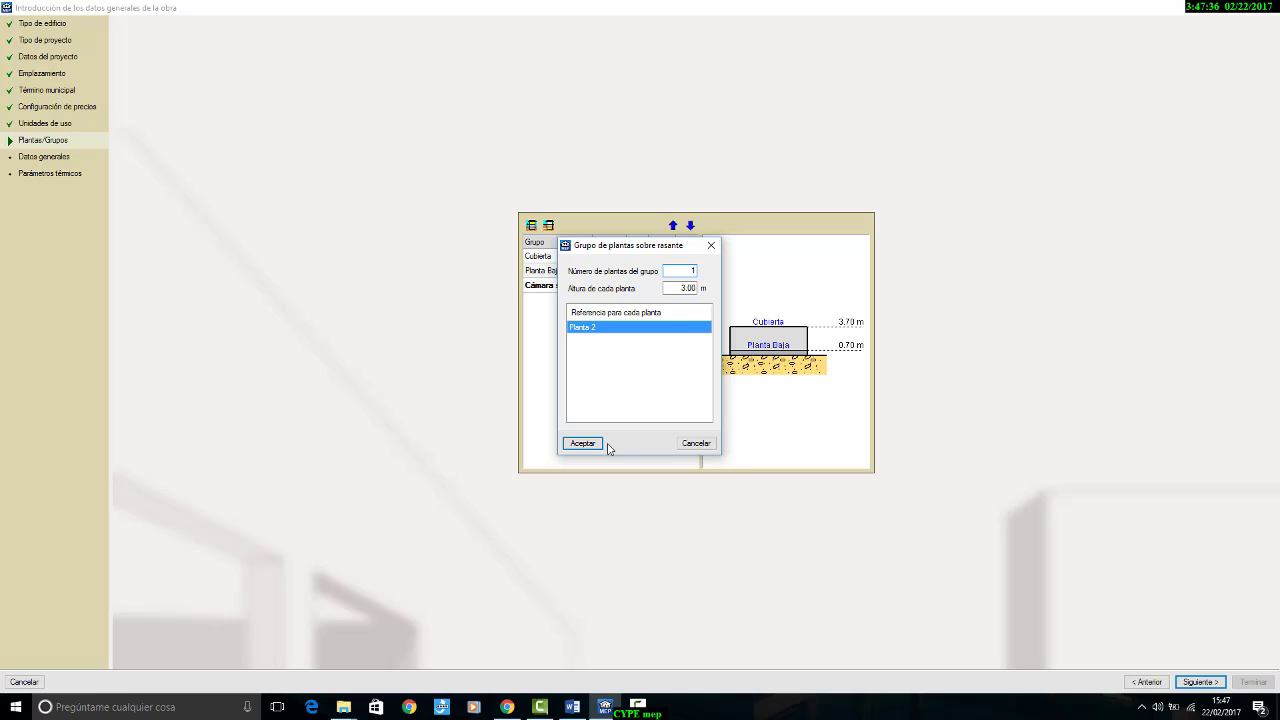
click(572, 707)
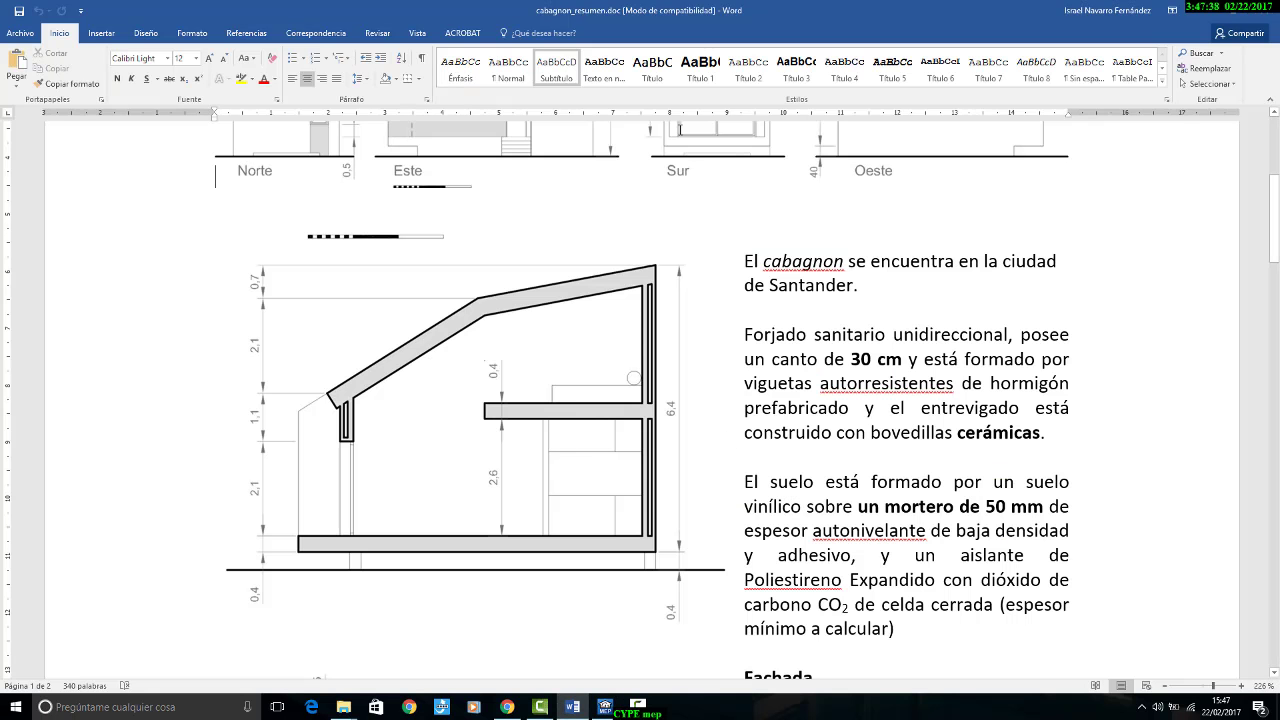
click(576, 709)
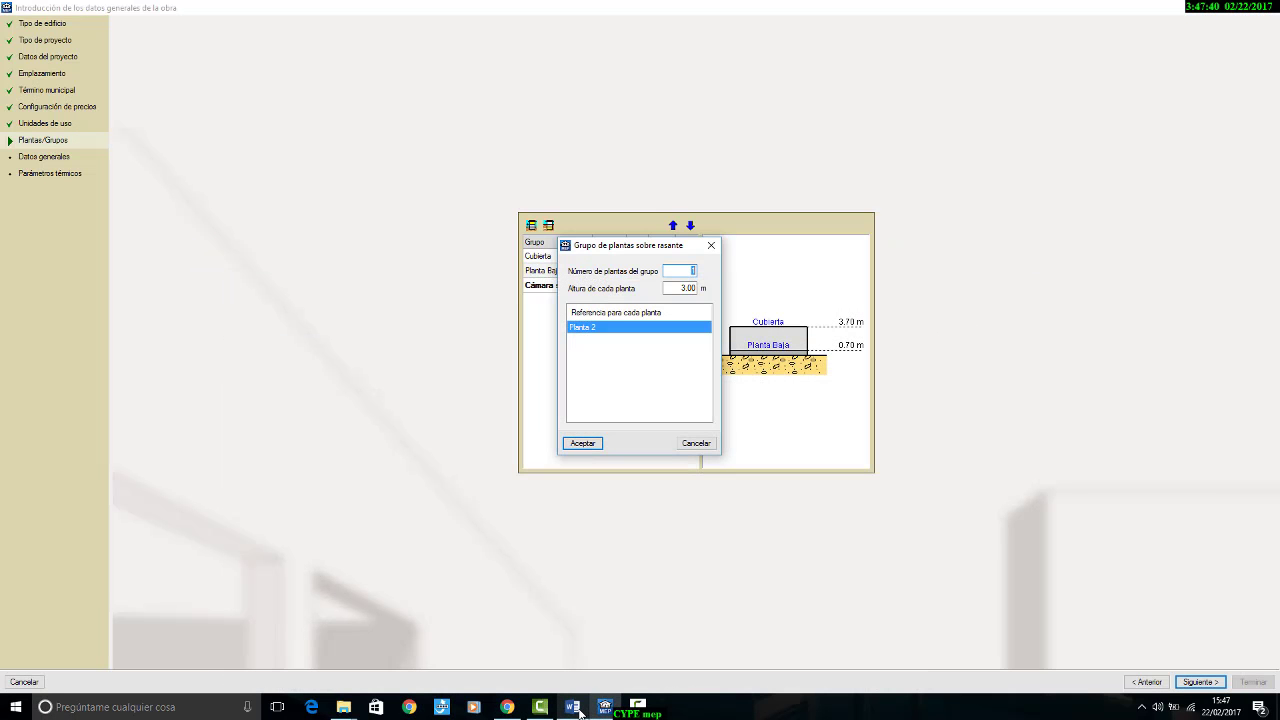
click(576, 709)
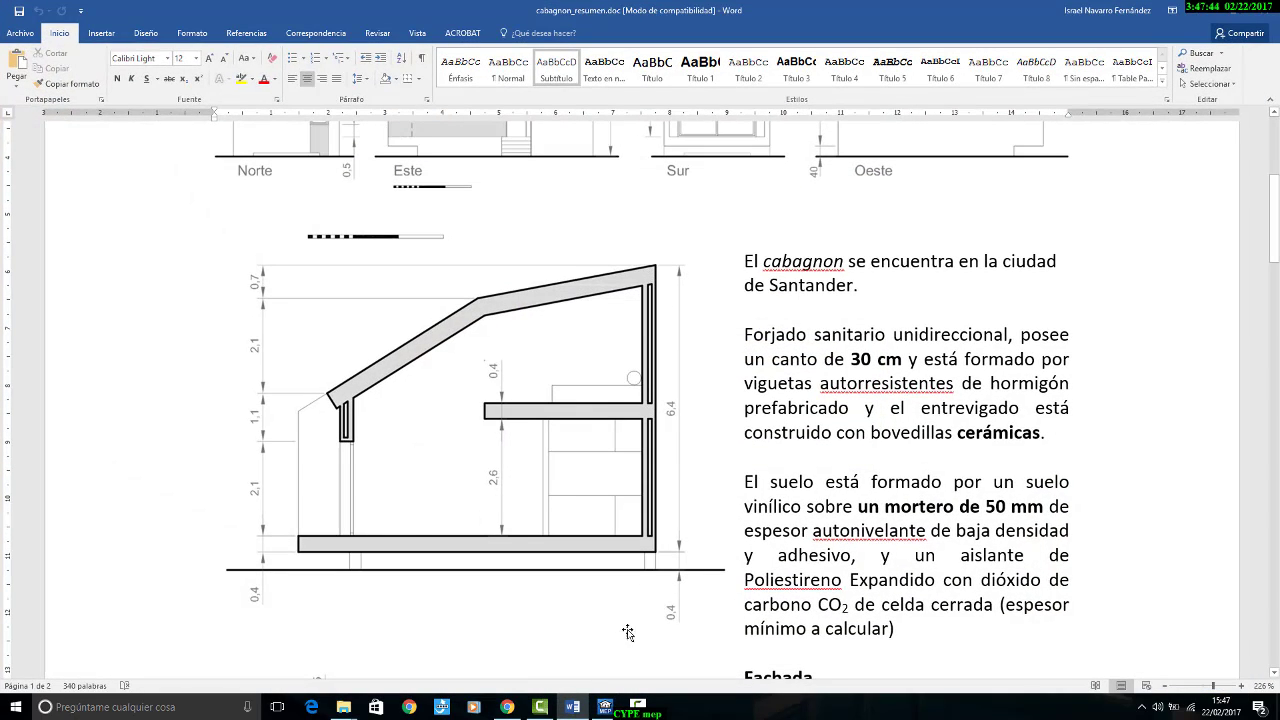
click(572, 707)
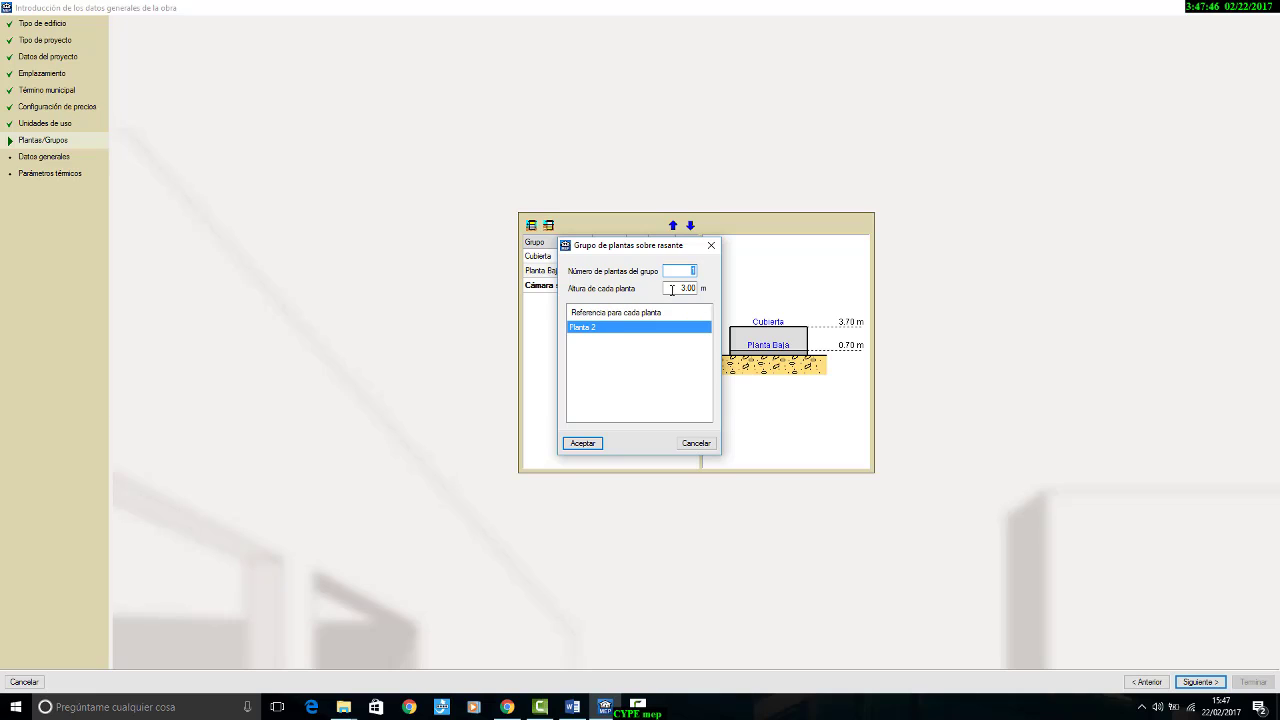
click(592, 327)
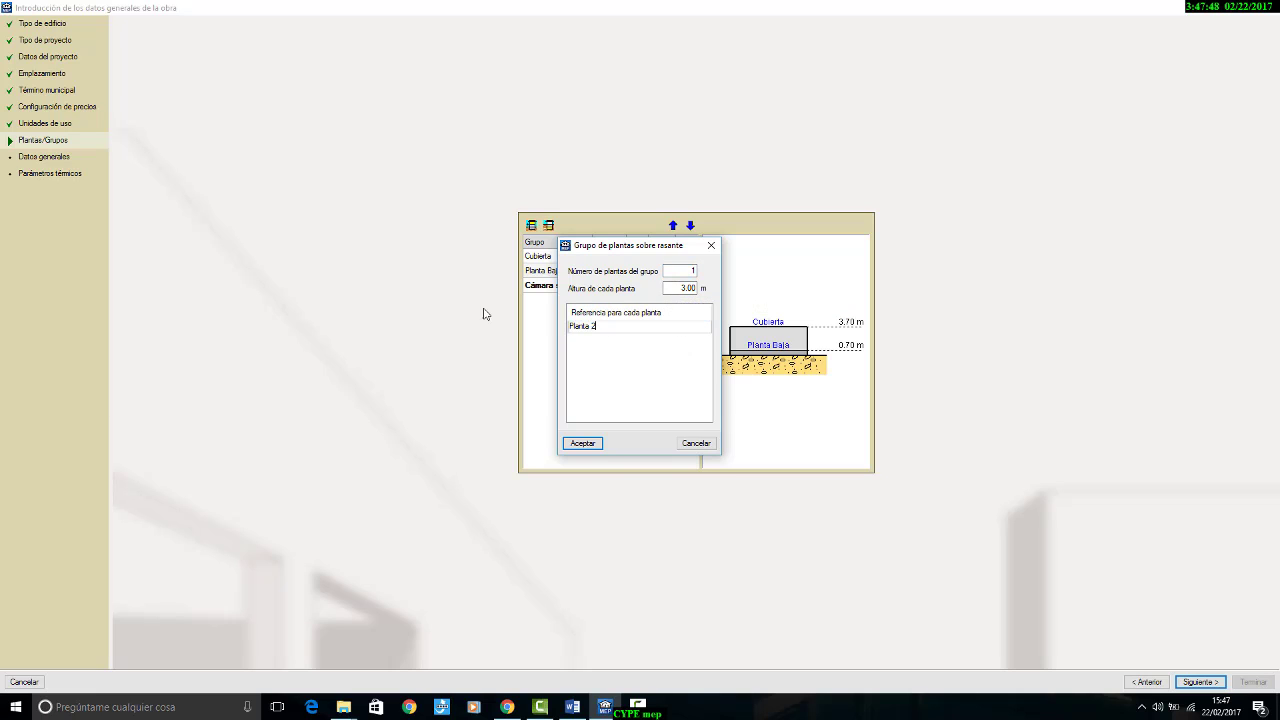
text(A)
text(tico)
click(576, 443)
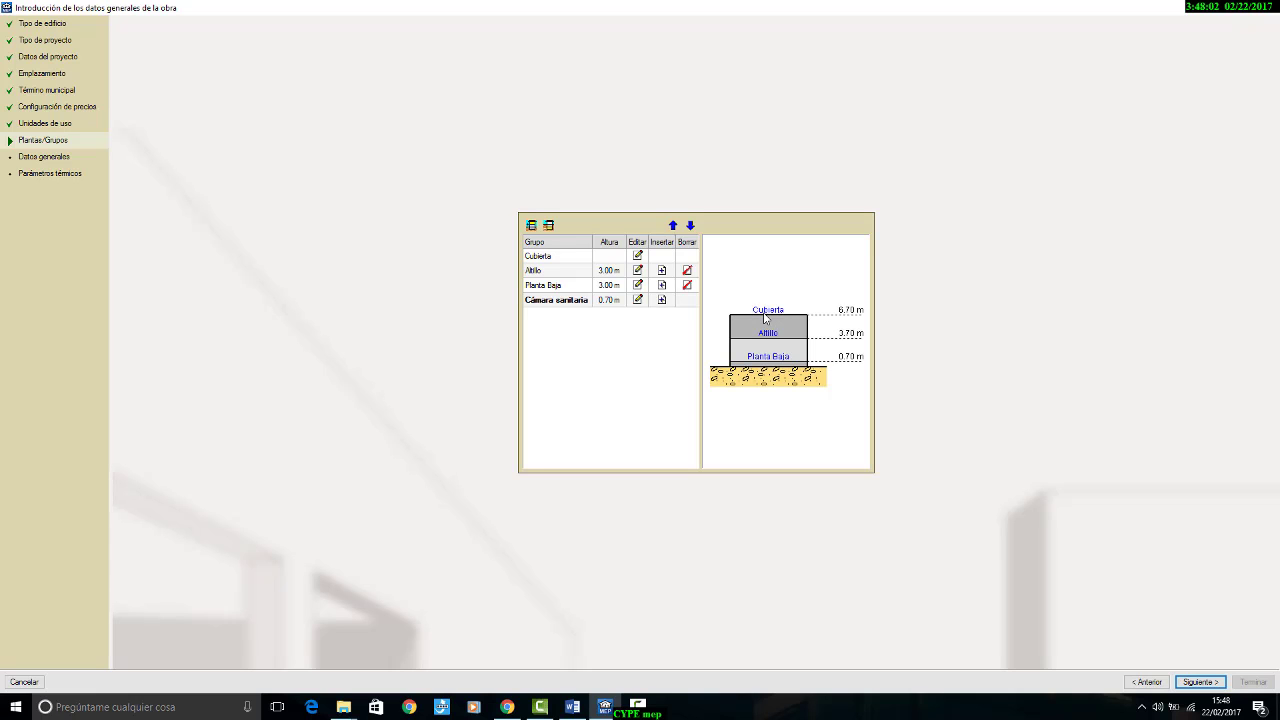
Step: Compare the floor levels with the building section in Word and continue to the general data in CYPECAD MEP
click(573, 706)
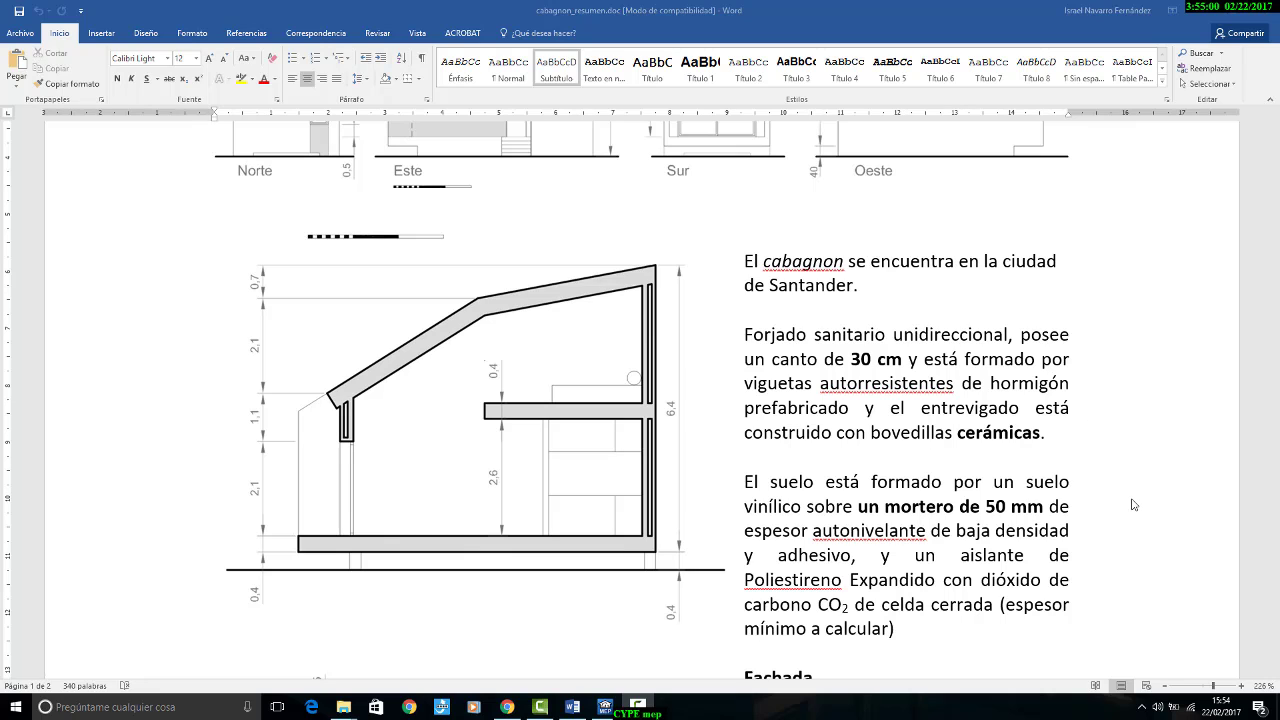
click(604, 706)
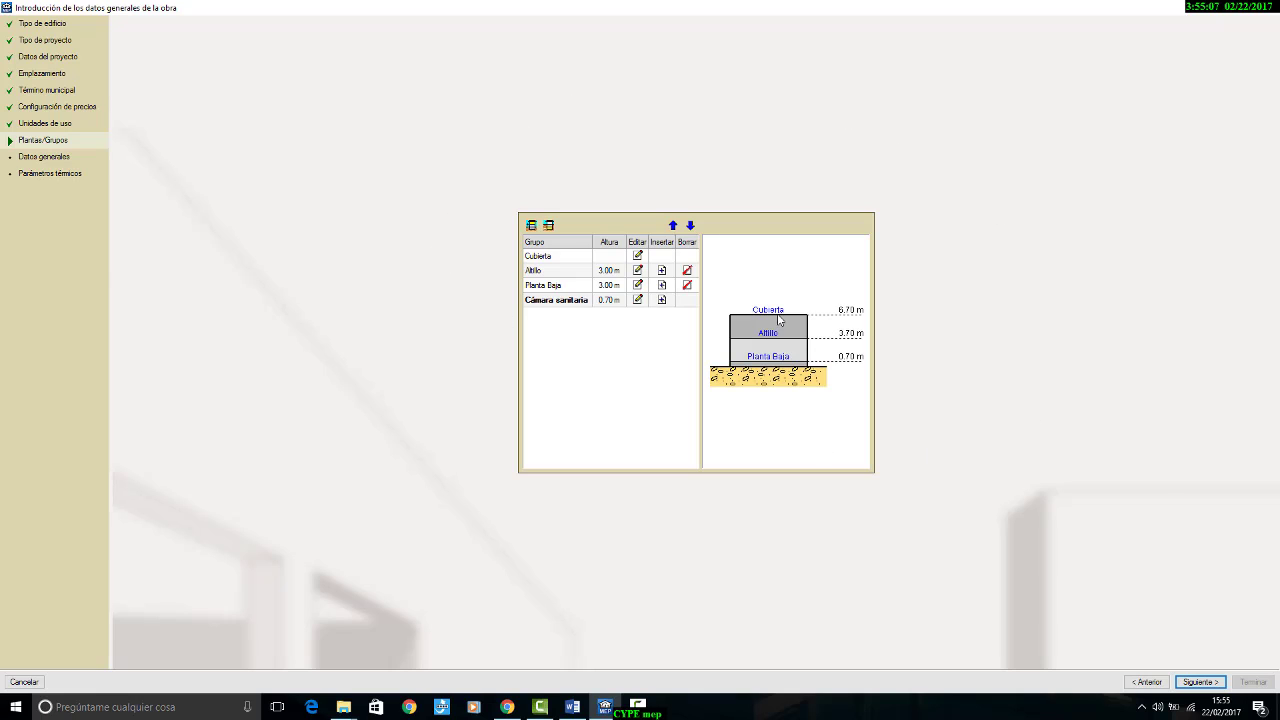
click(1200, 682)
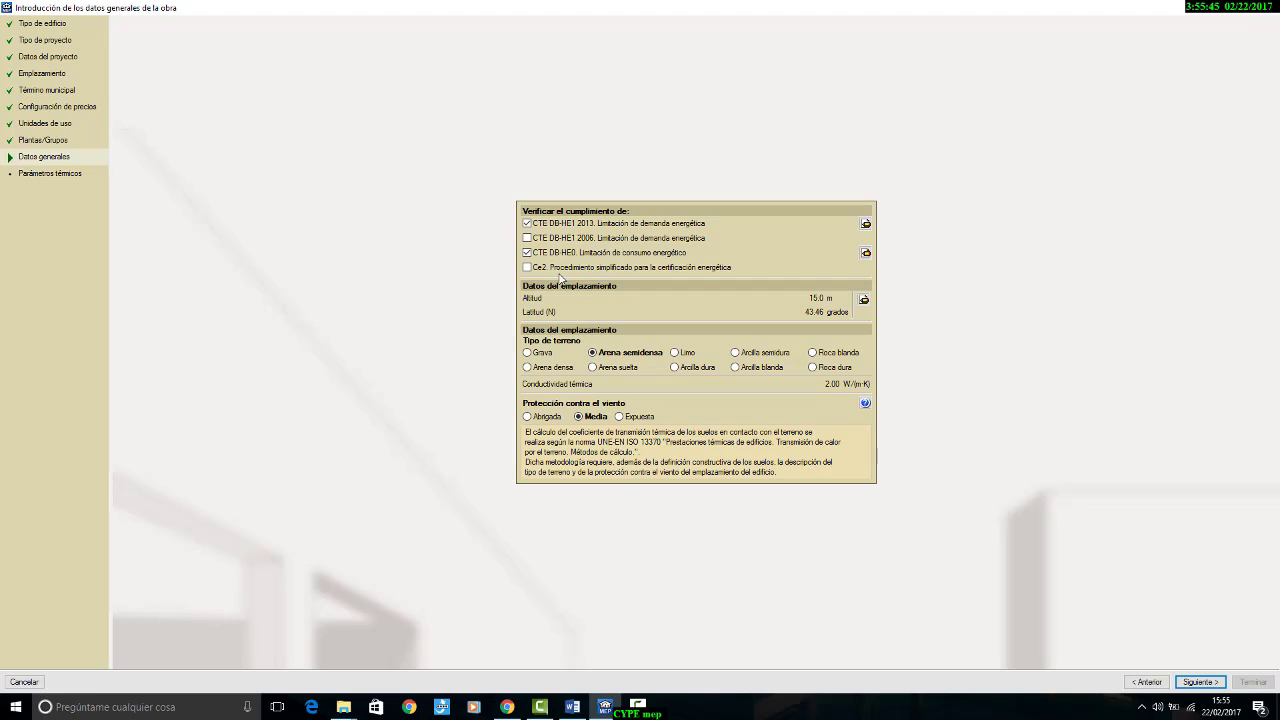
Step: Disable the CTE DB-HE0 check and enable CTE DB-HE1 2006, keeping the condensation check for partitions next to non-habitable spaces
click(527, 254)
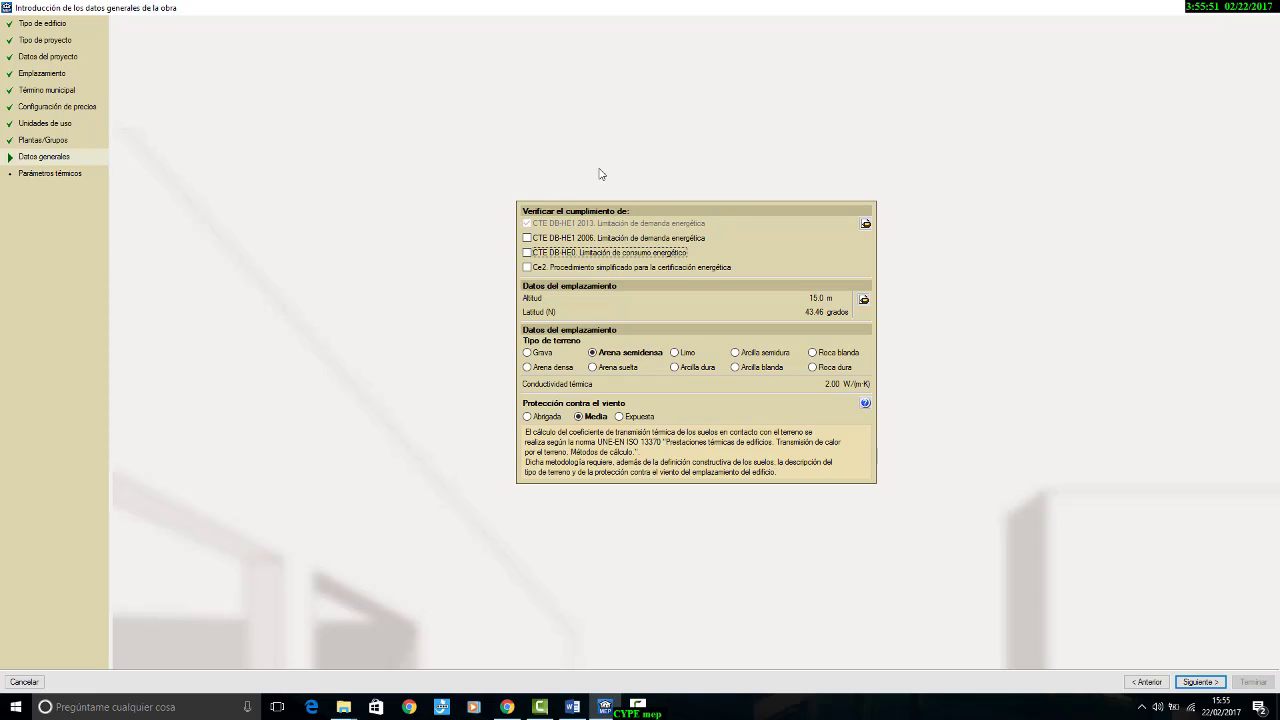
click(527, 238)
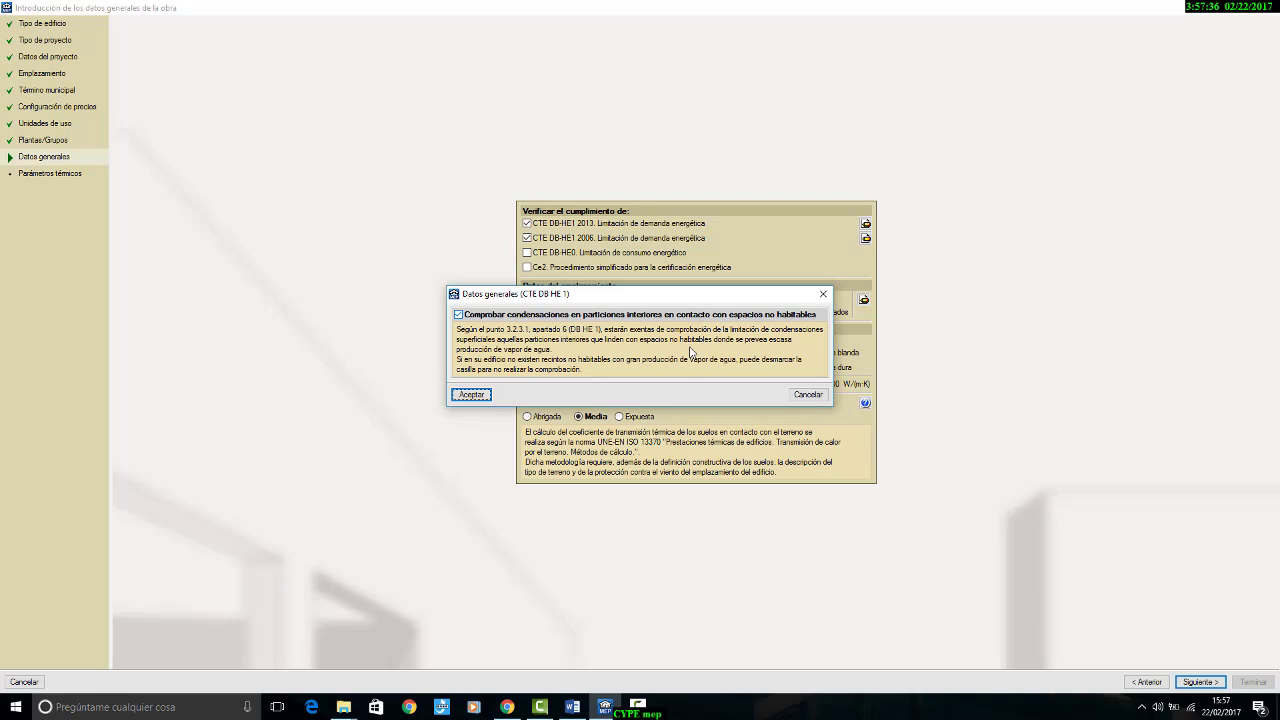
click(488, 395)
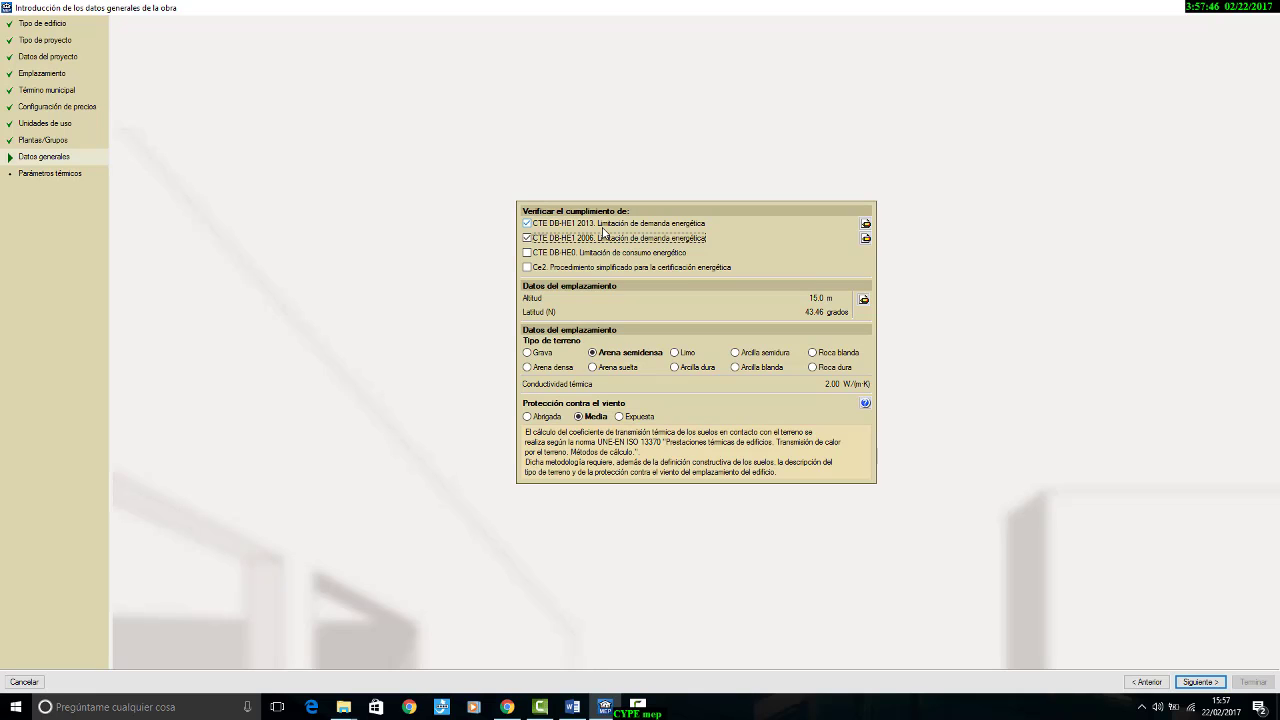
Step: In the CTE DB-HE1 2013 settings, enable heat recovery units with 80% thermal efficiency and use the default air change values
click(865, 228)
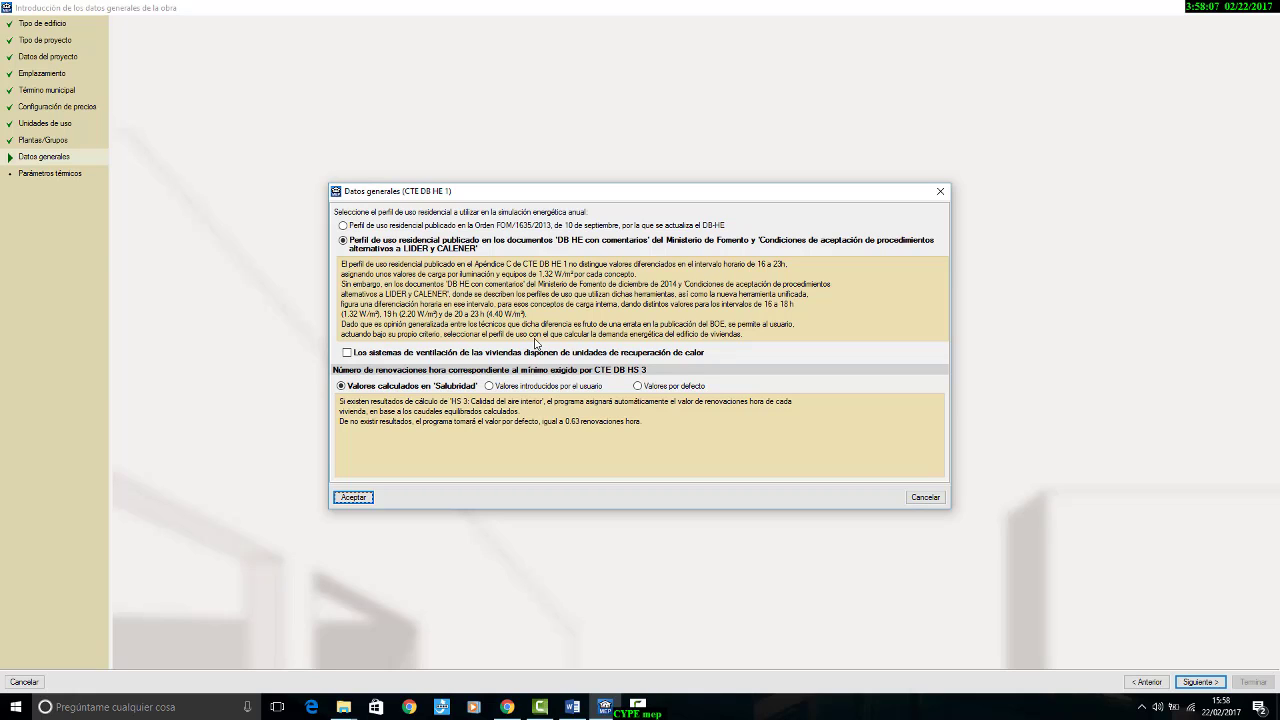
click(378, 353)
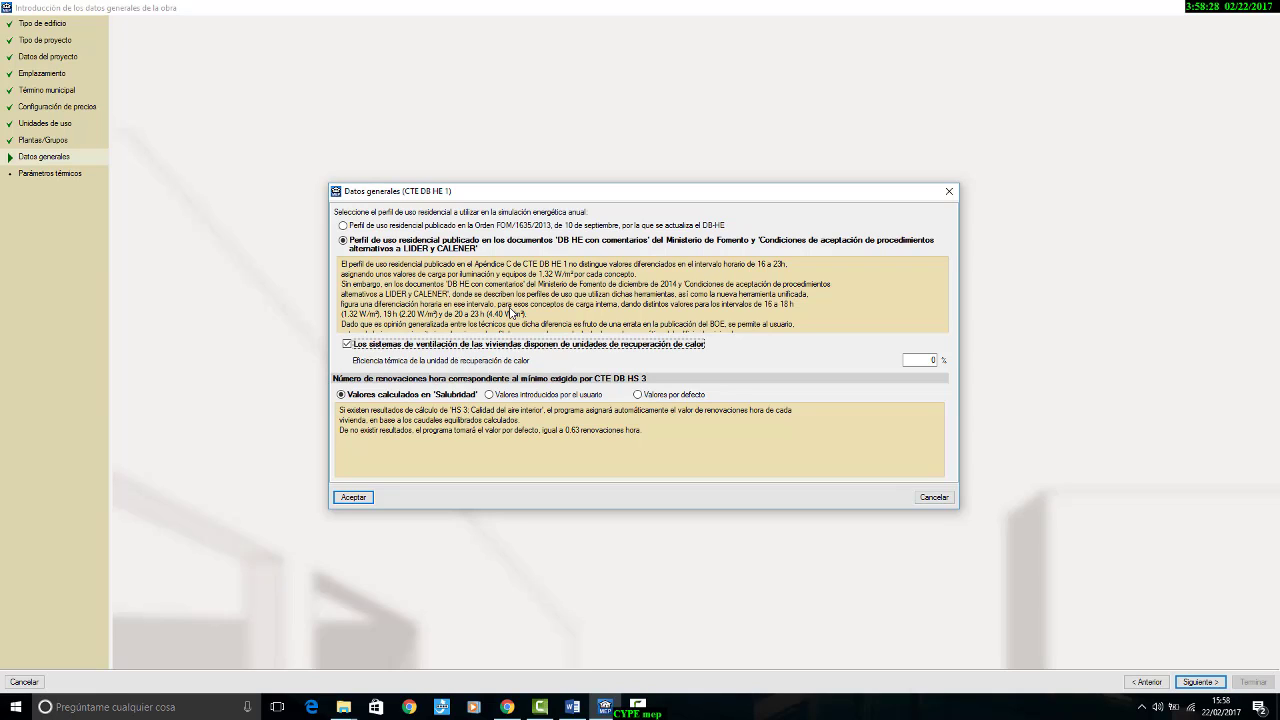
click(925, 360)
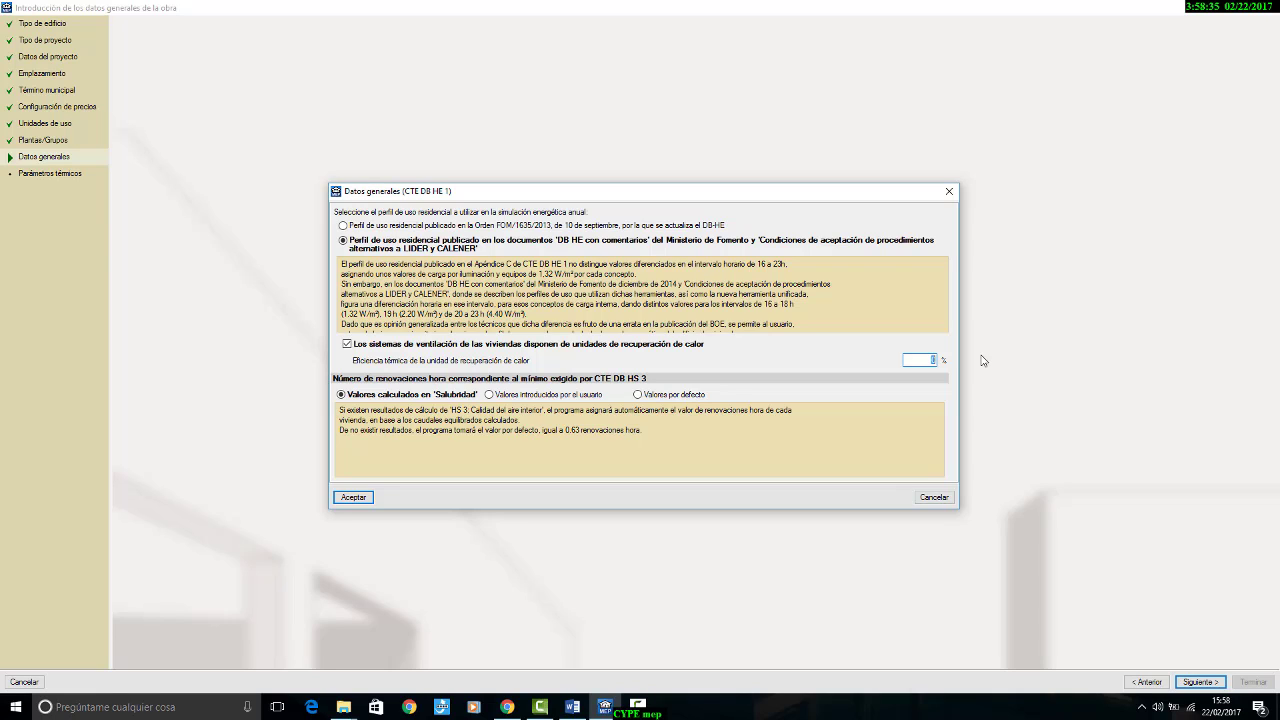
text(80)
click(490, 395)
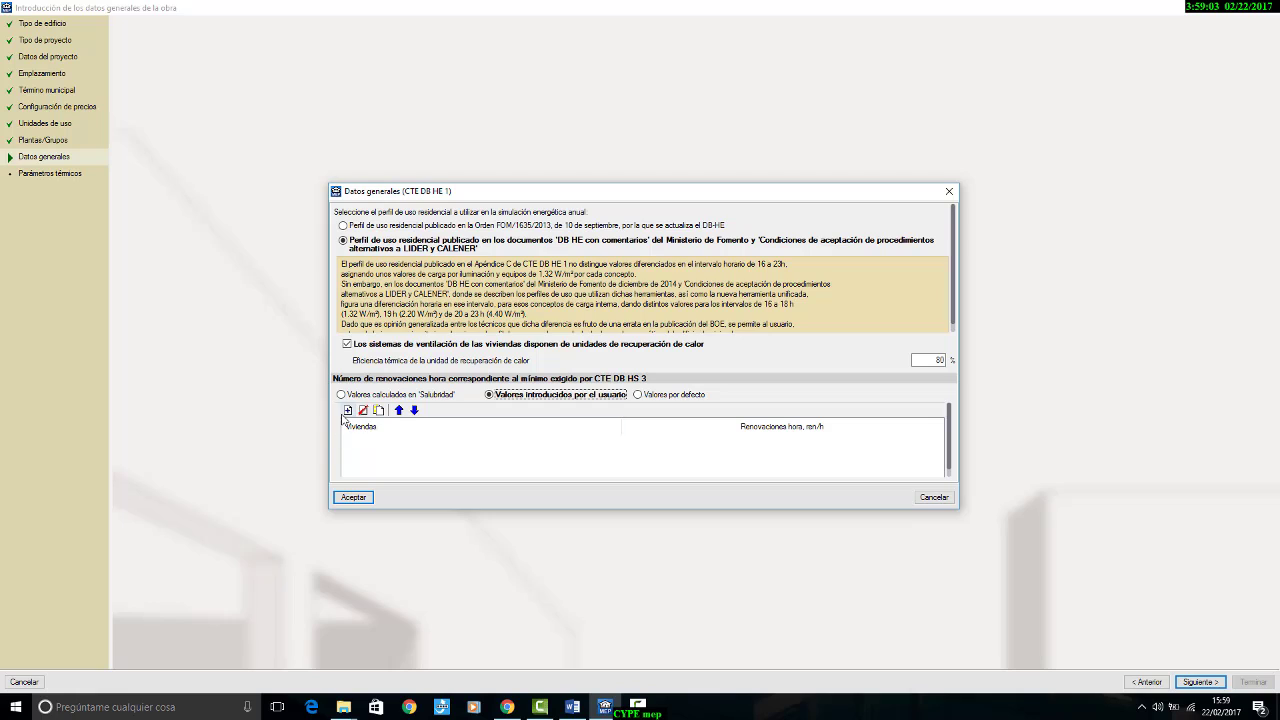
click(667, 396)
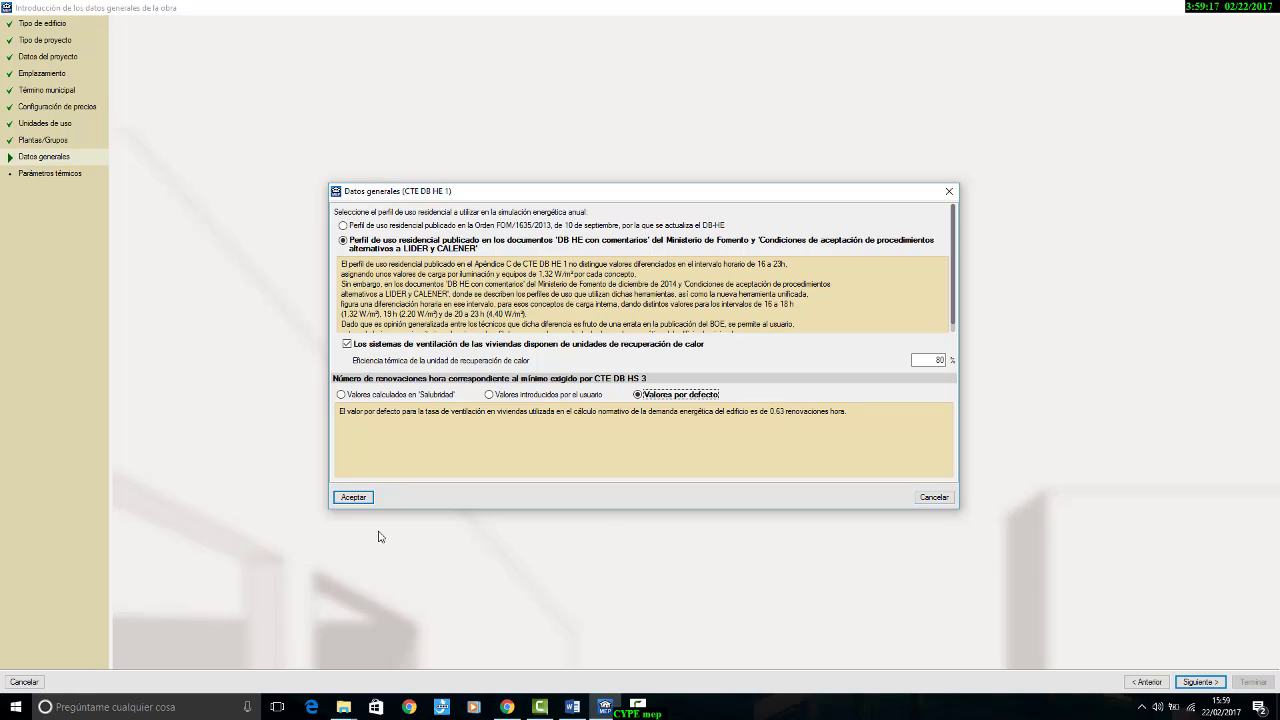
click(353, 497)
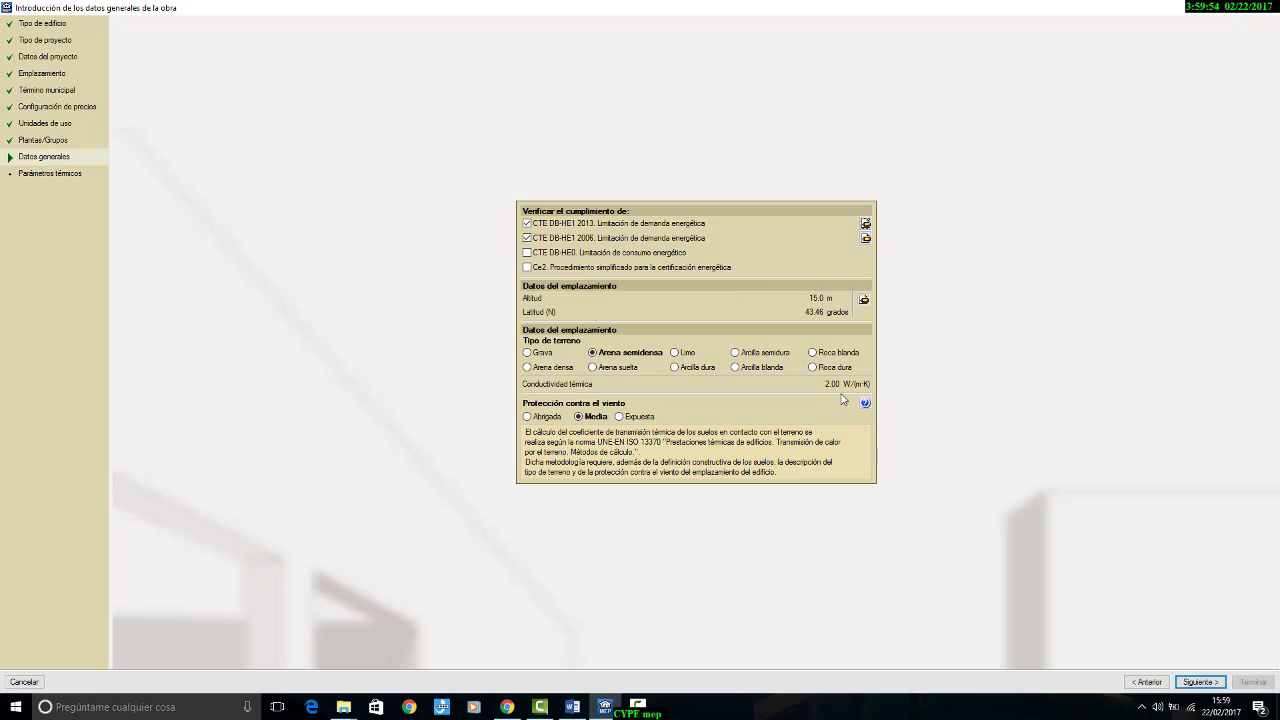
Step: Set the terrain type to Arcilla semidura and finish the general data, keeping the default thermal parameters
click(750, 357)
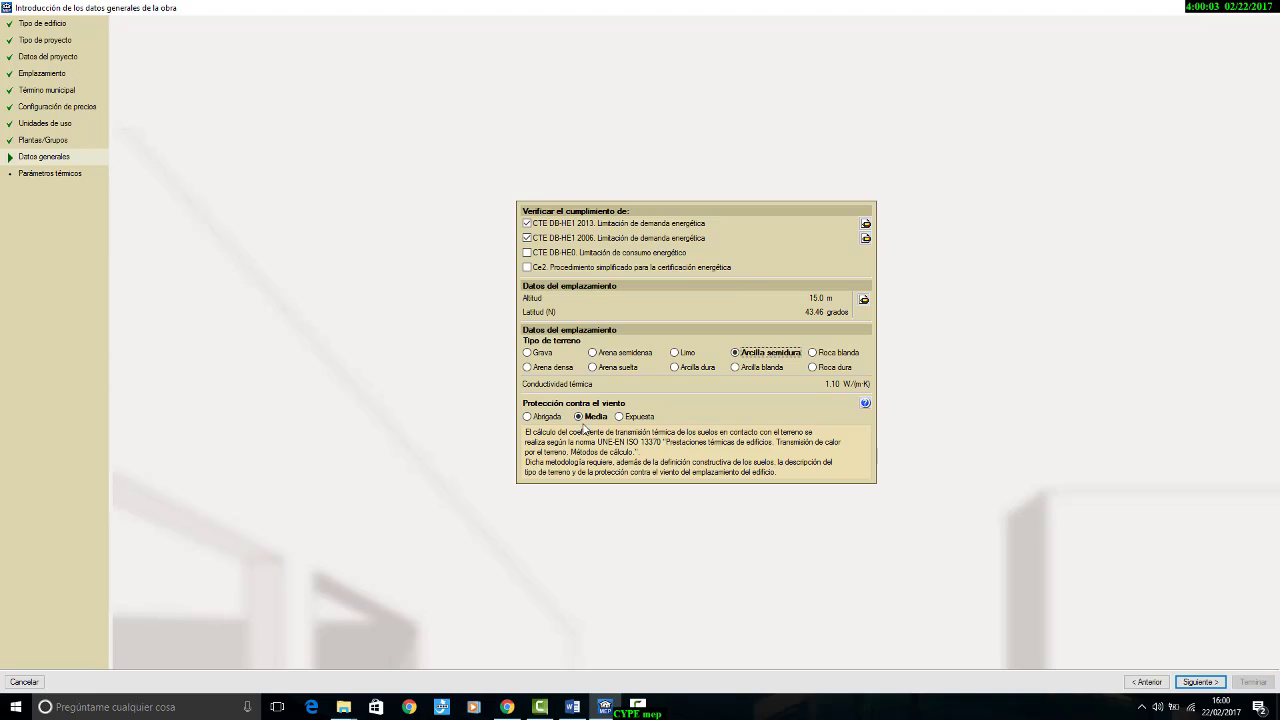
click(1200, 681)
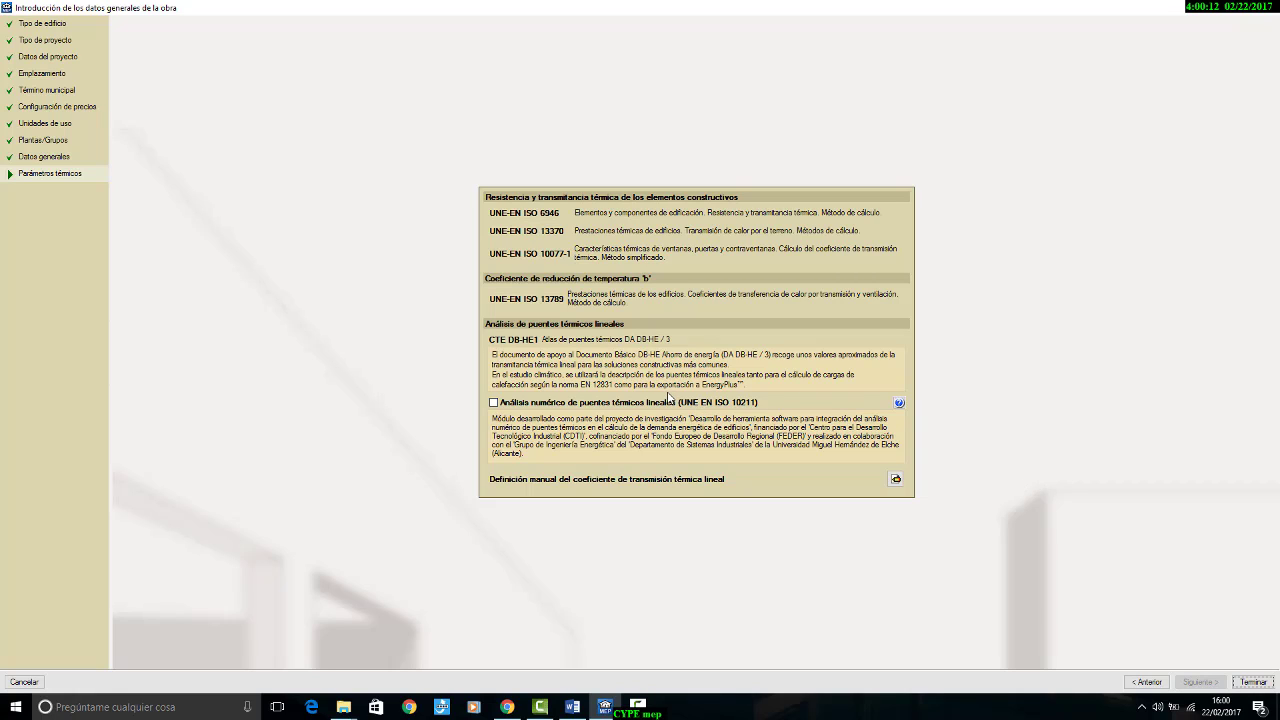
click(1252, 684)
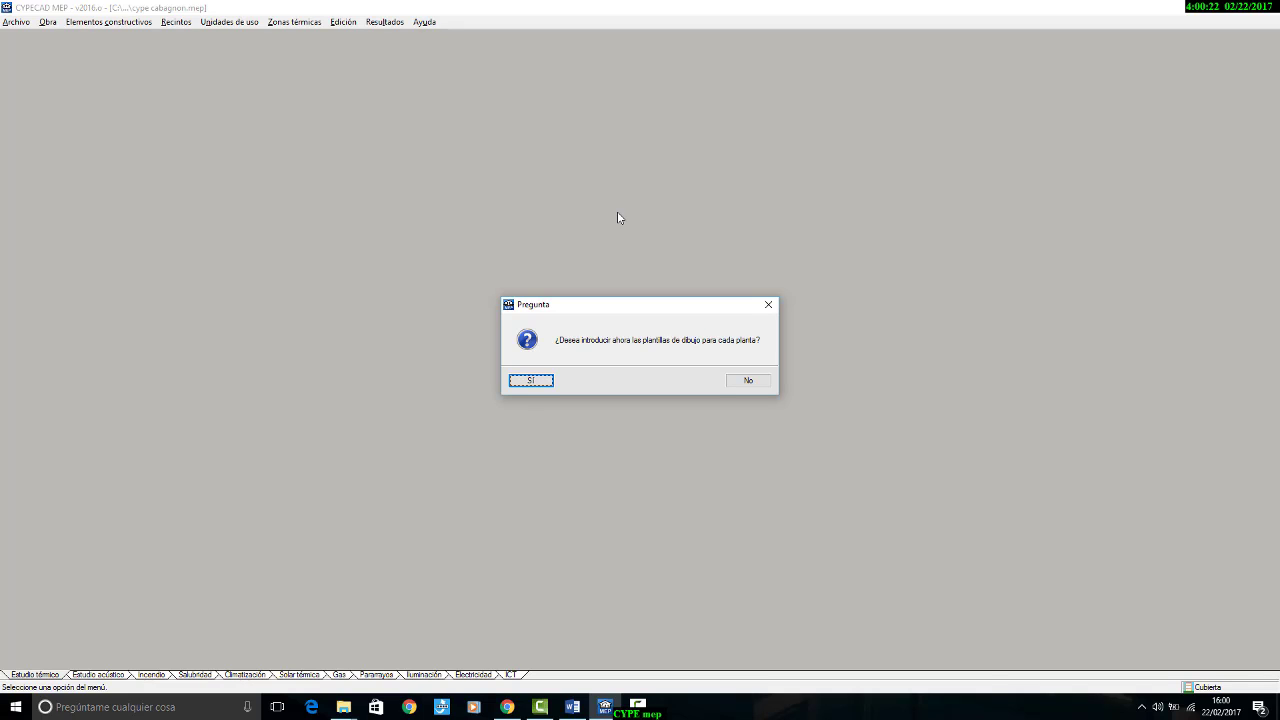
Step: Choose to introduce the floor drawing templates and load the alta, baja, camara and cubierta DWG files from the cabagnon folder
click(541, 380)
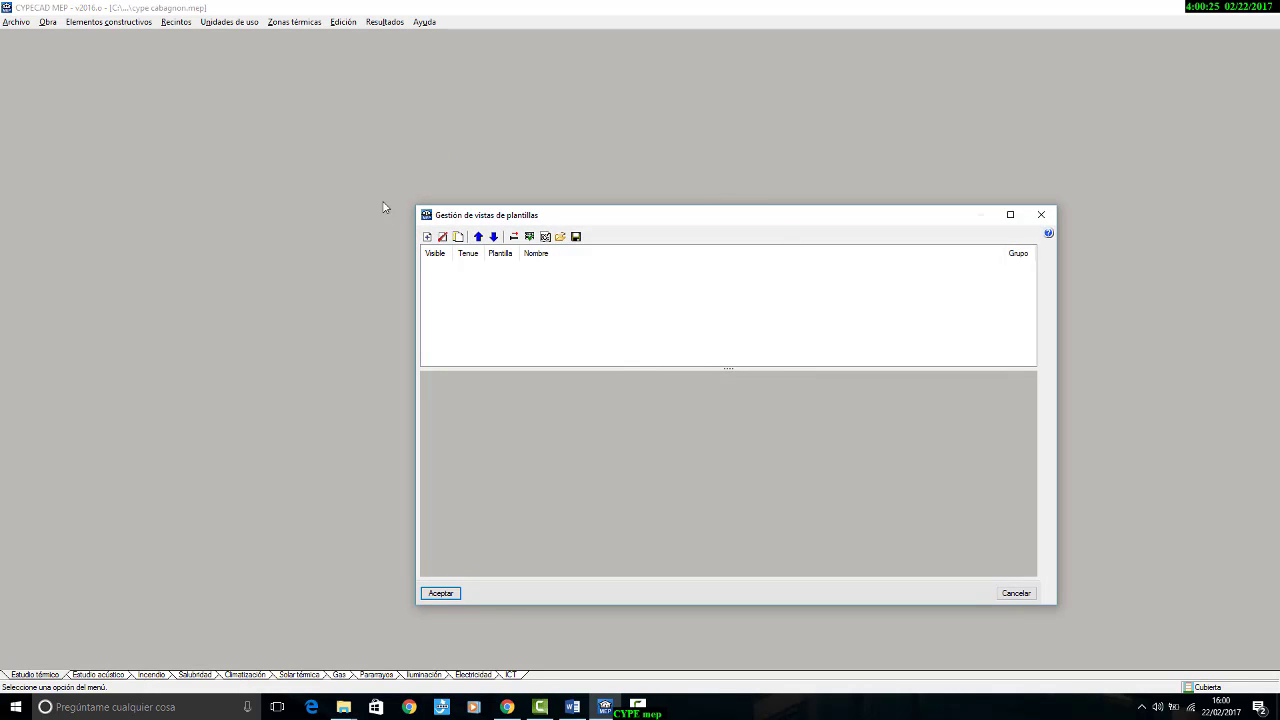
click(427, 237)
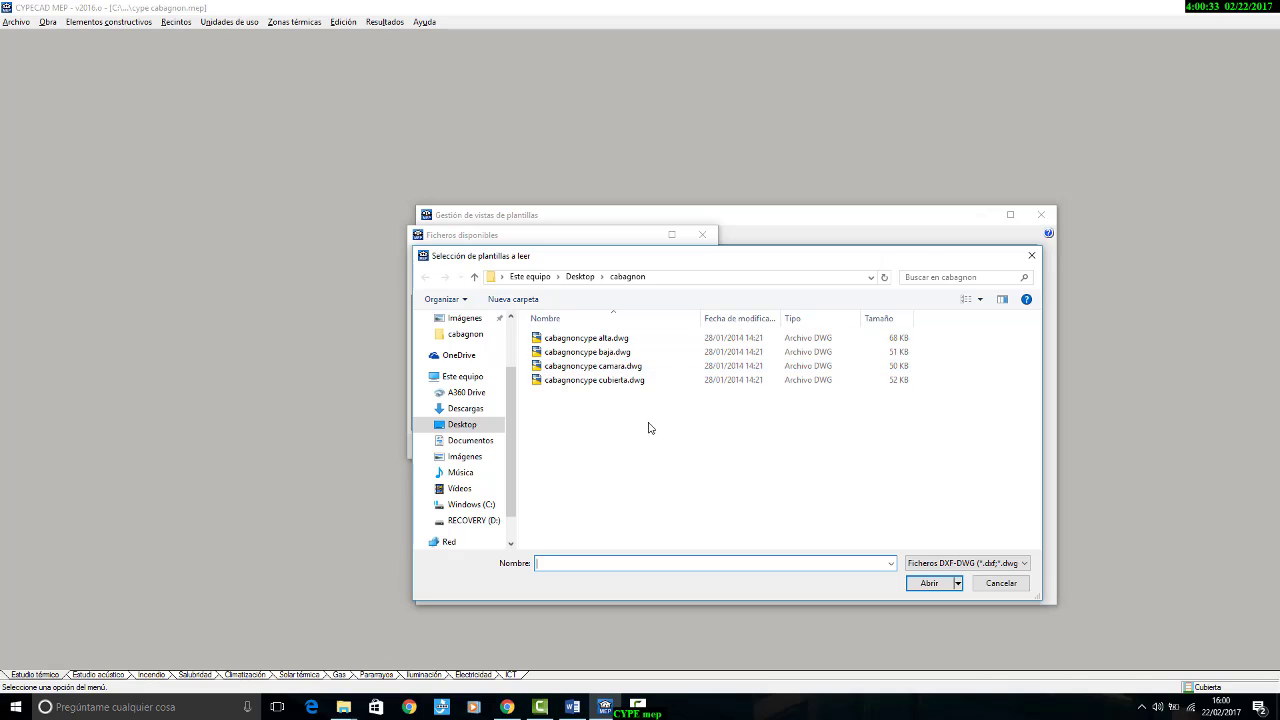
drag(672, 432, 606, 338)
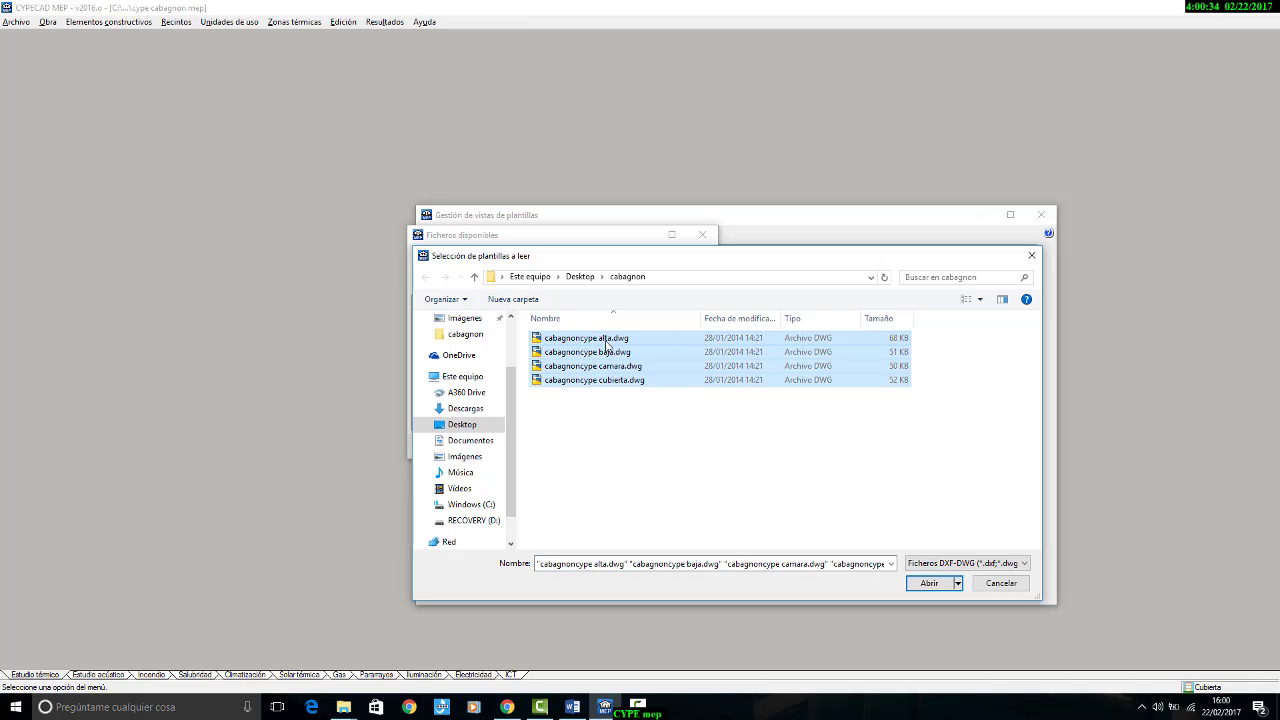
click(933, 588)
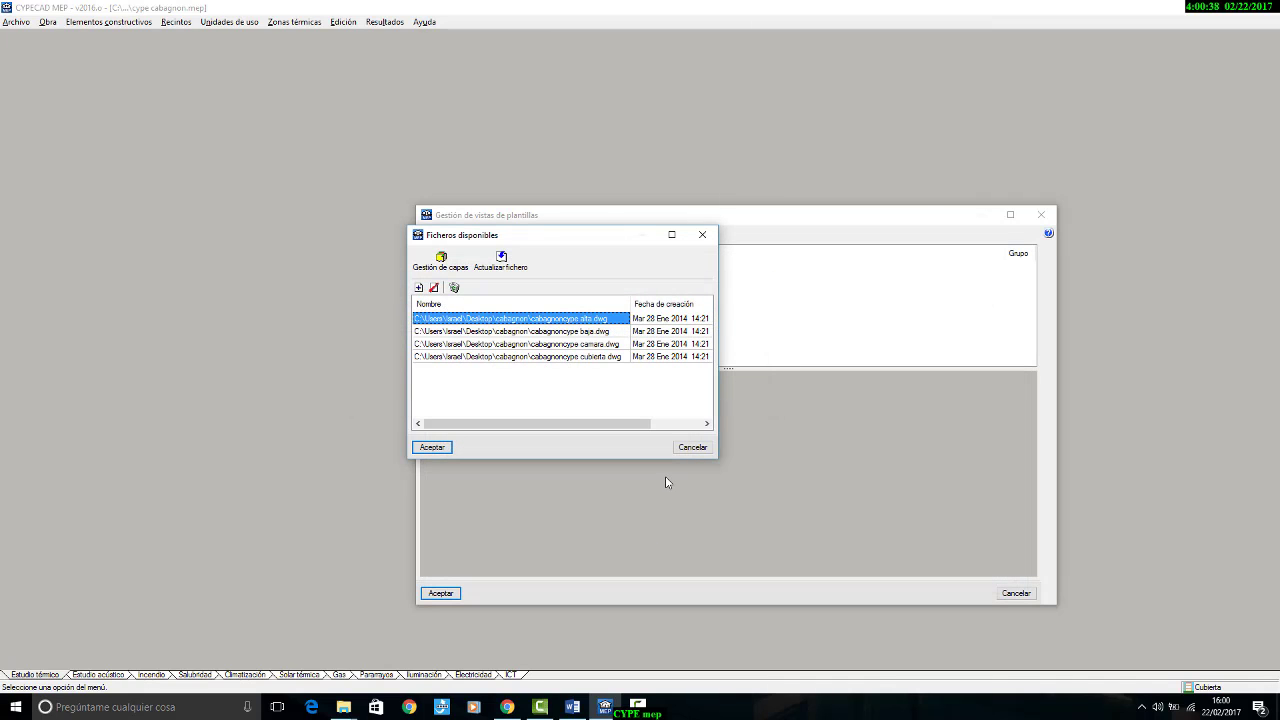
Step: Review the layers of cabagnoncype alta.dwg, keep them all visible and accept the four template files
drag(717, 302, 877, 304)
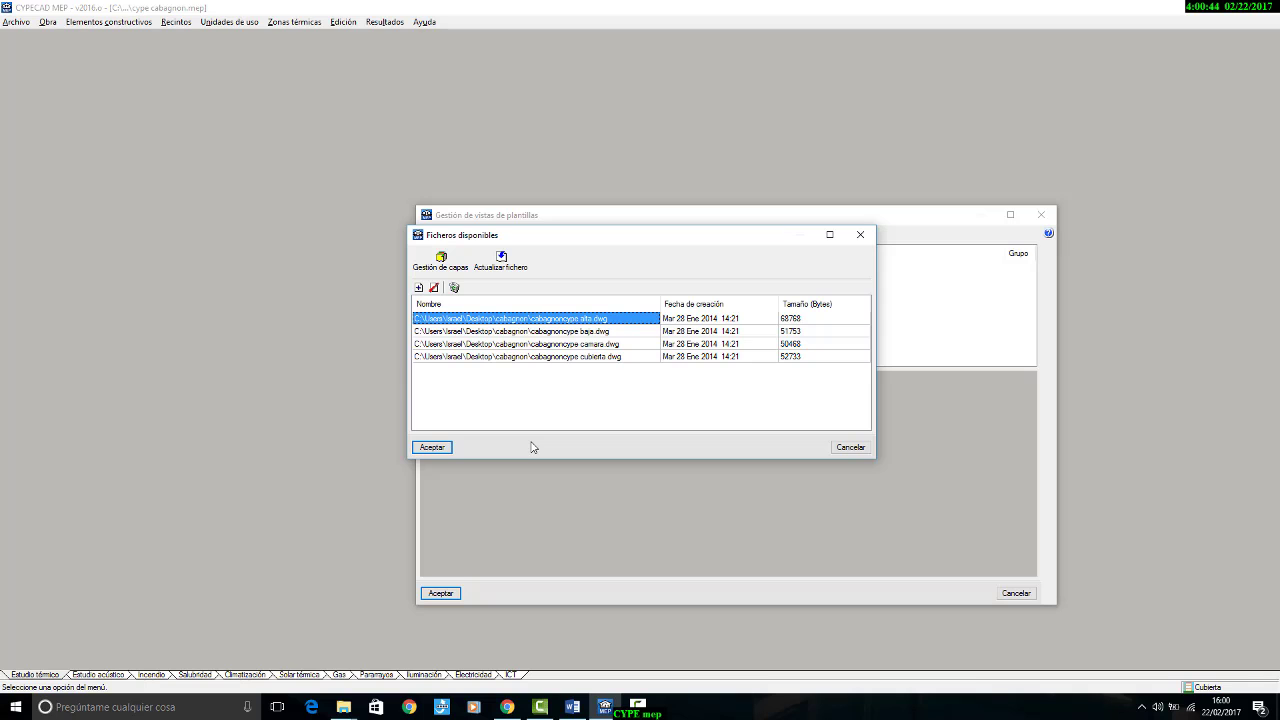
click(443, 262)
drag(527, 252, 432, 363)
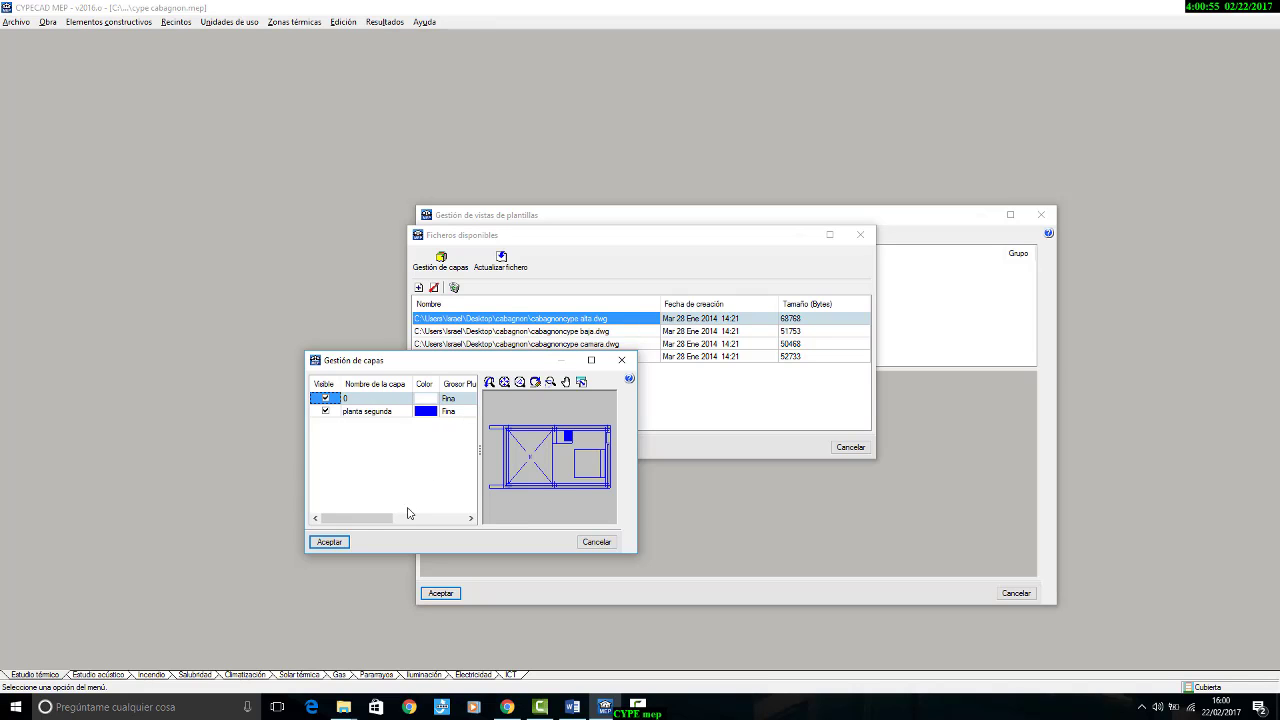
click(328, 542)
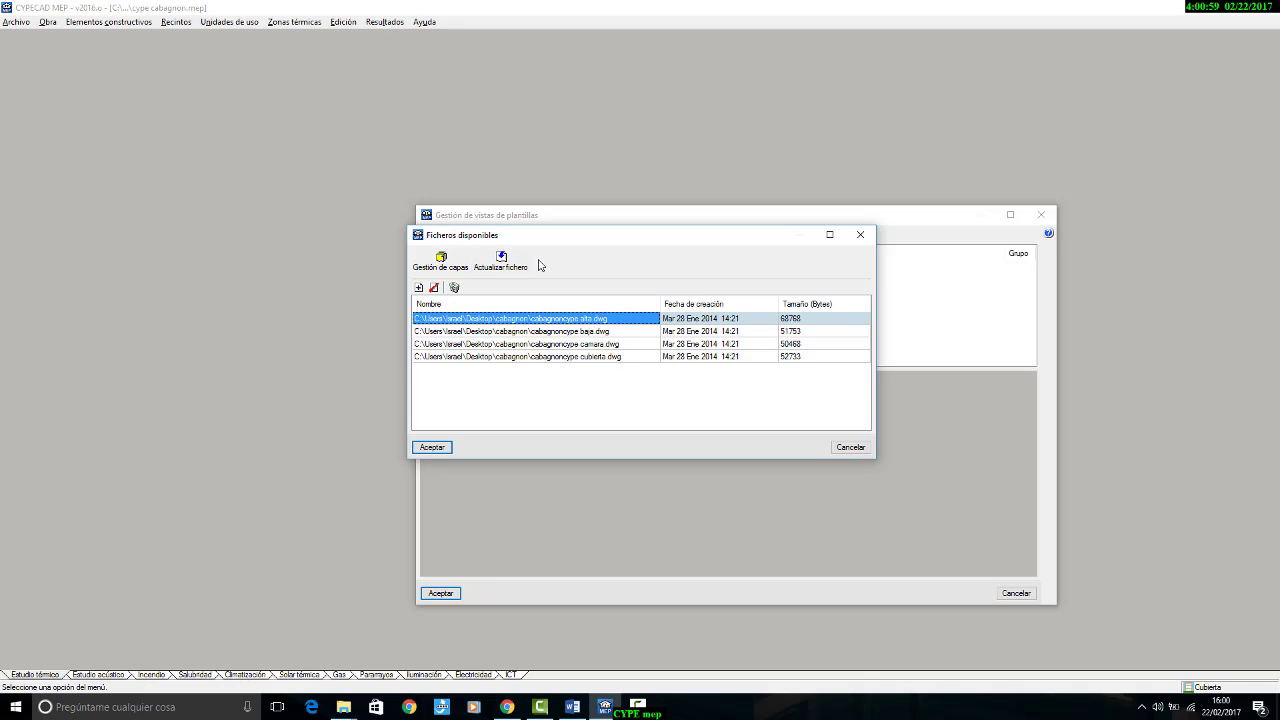
click(432, 447)
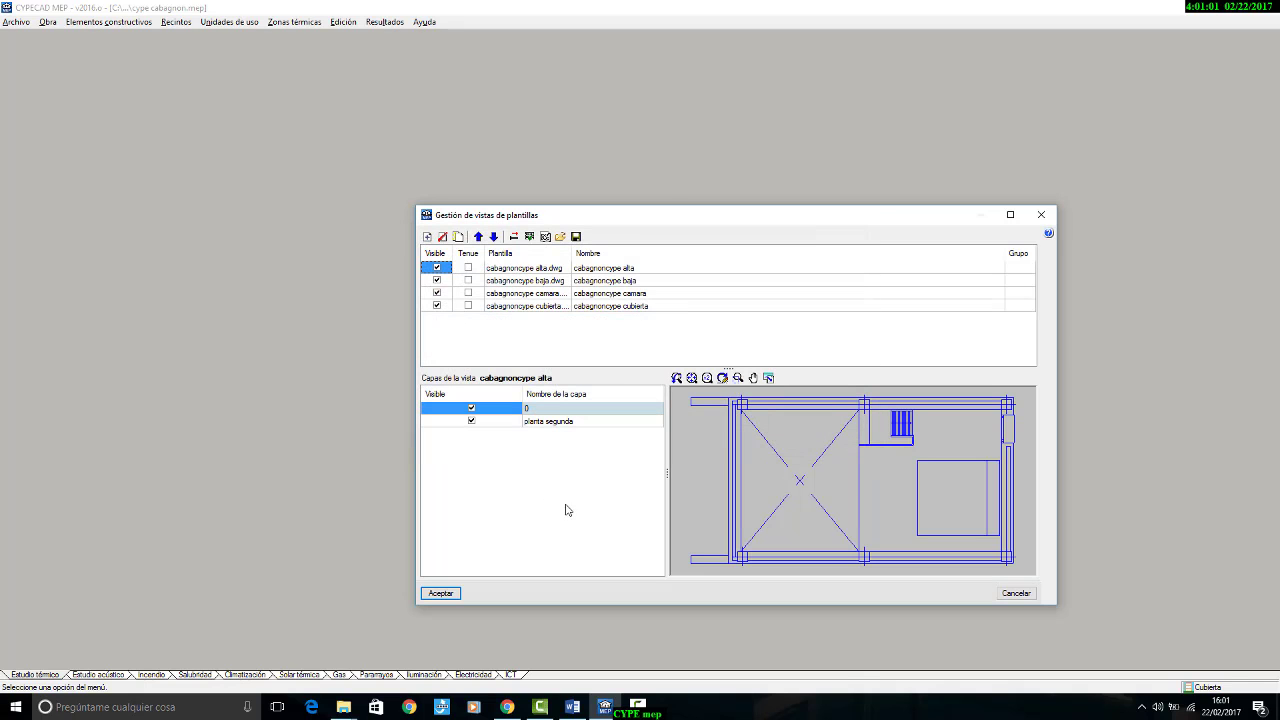
Step: Make the cabagnoncype alta, baja, camara and cubierta template views faint (Tenue) and widen the Plantilla column to show the full file names
drag(675, 216, 575, 152)
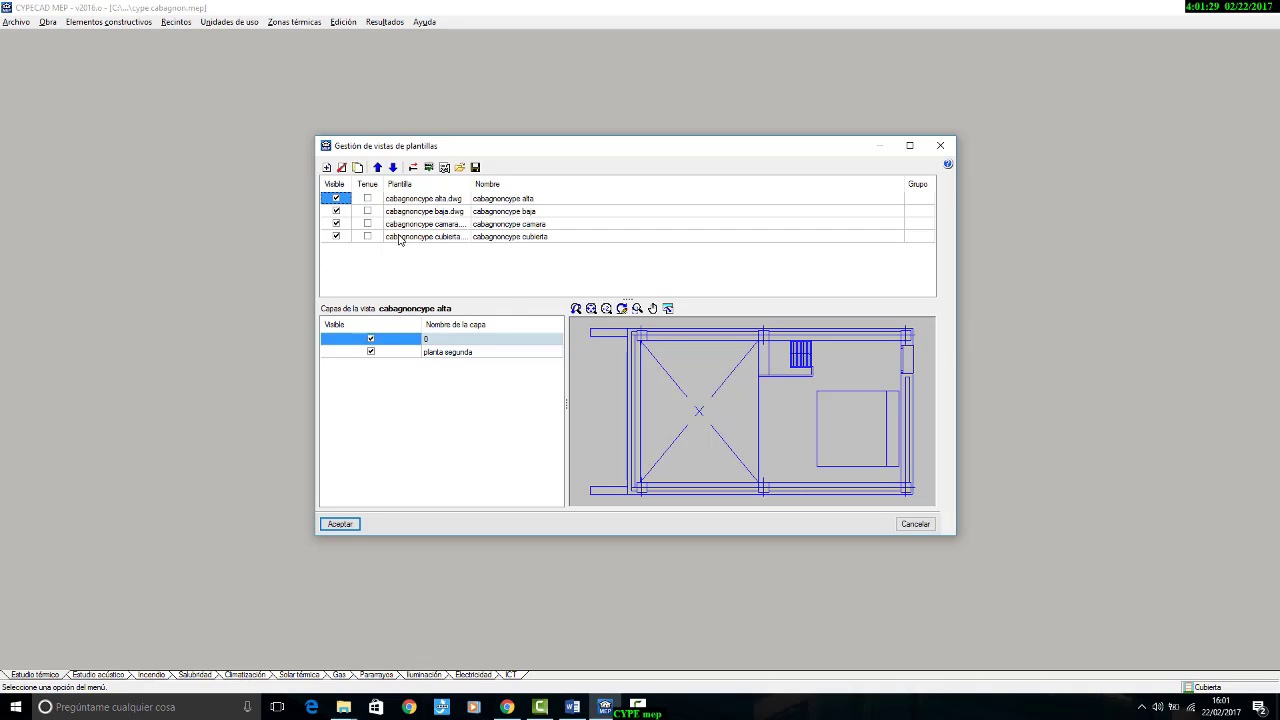
click(367, 199)
click(367, 211)
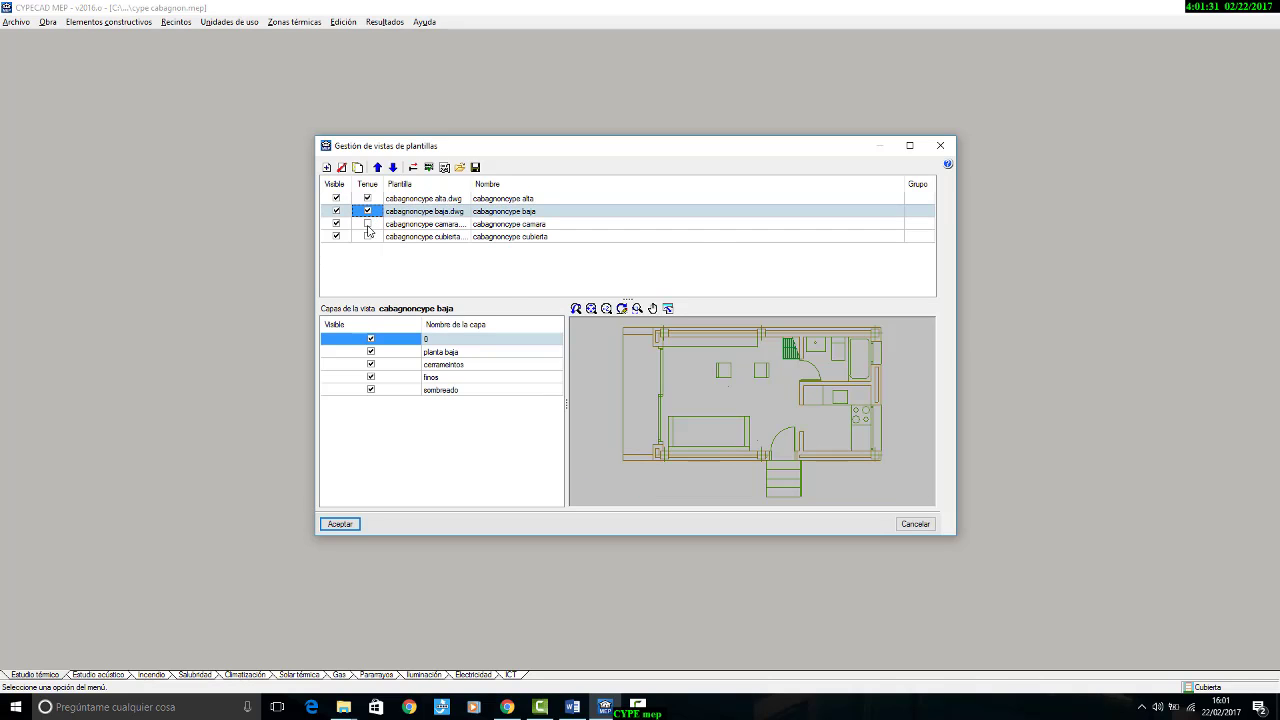
click(367, 224)
click(367, 236)
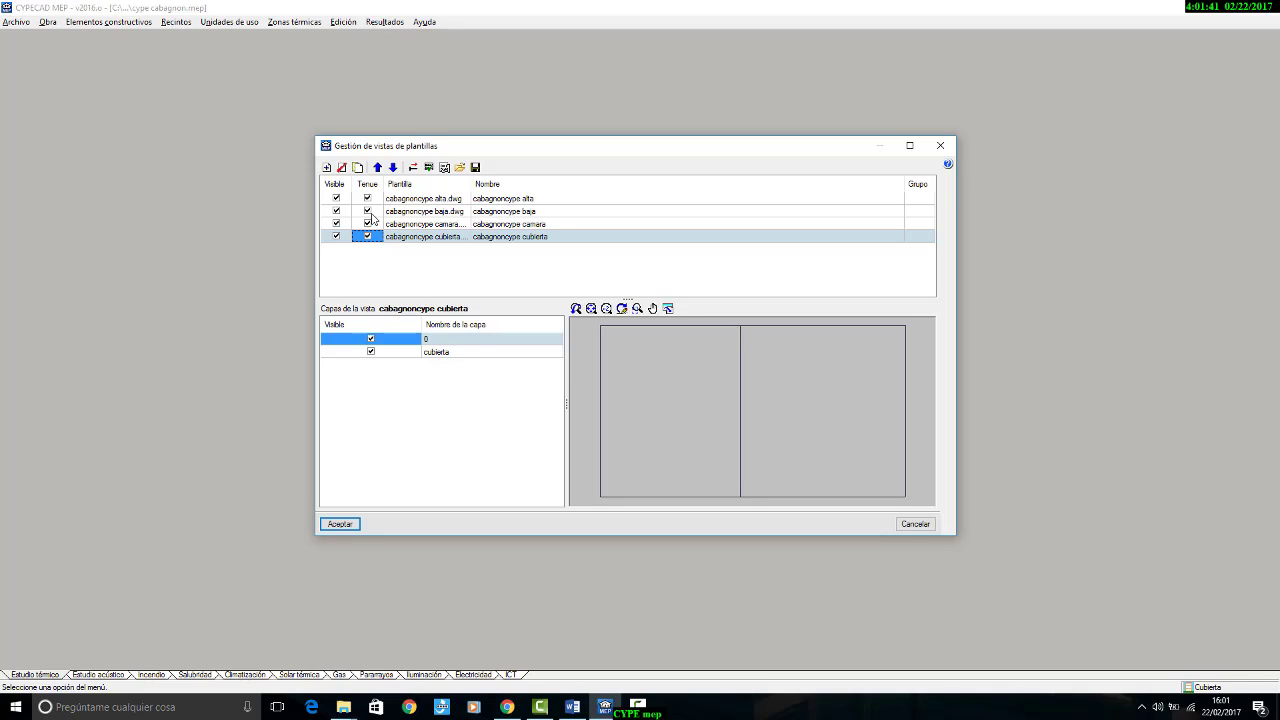
drag(471, 184, 507, 184)
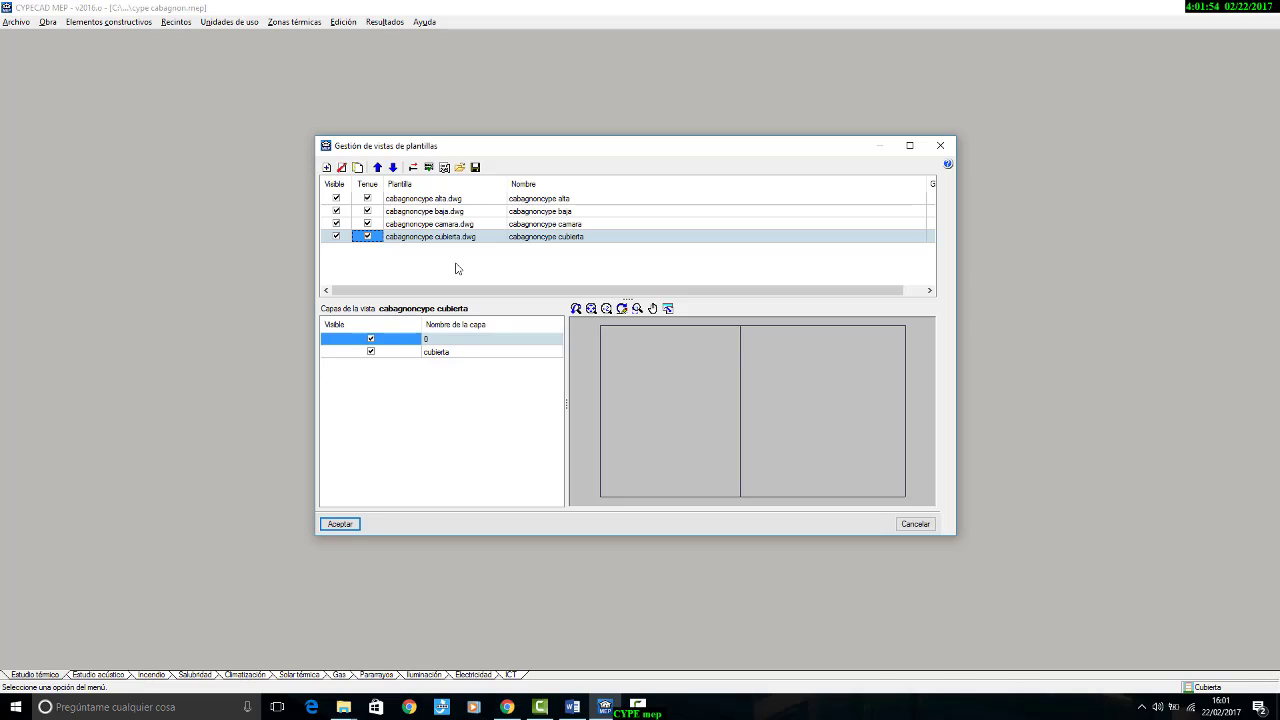
Step: Assign the template views to their floor groups: cubierta to Cubierta, alta to Altillo, baja to Planta Baja and camara to Cámara sanitaria, and accept
click(430, 167)
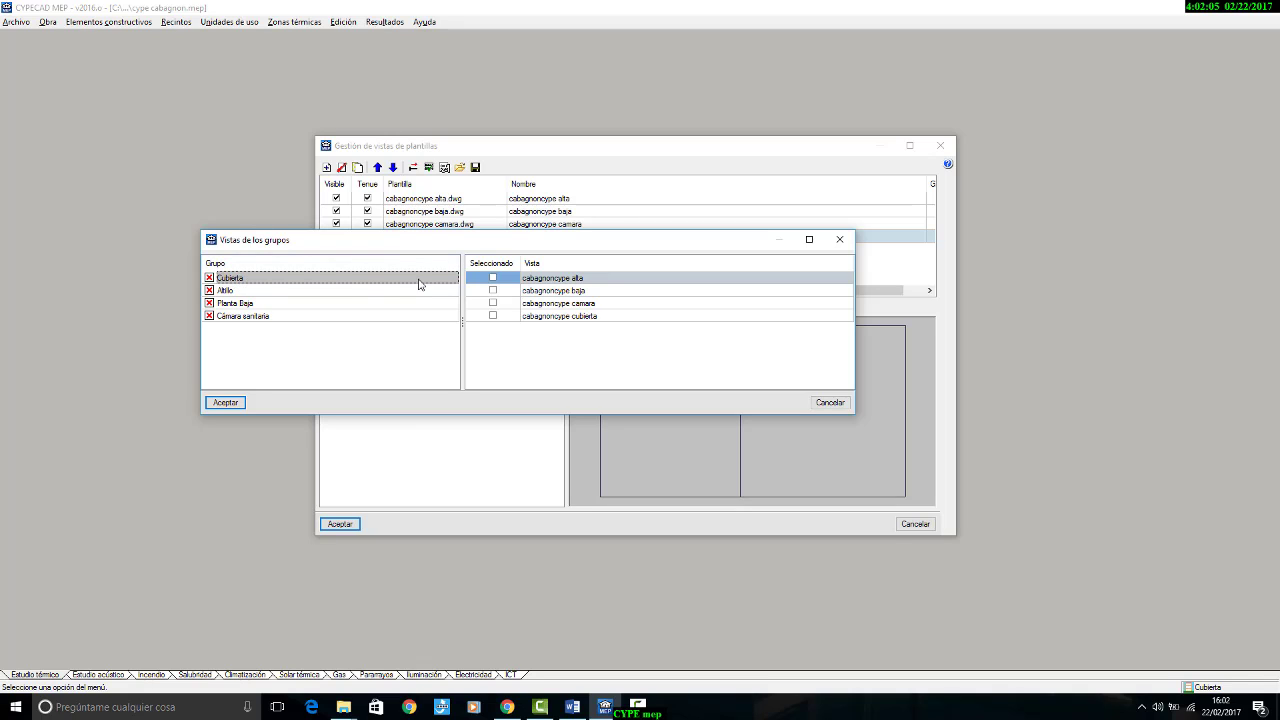
click(493, 316)
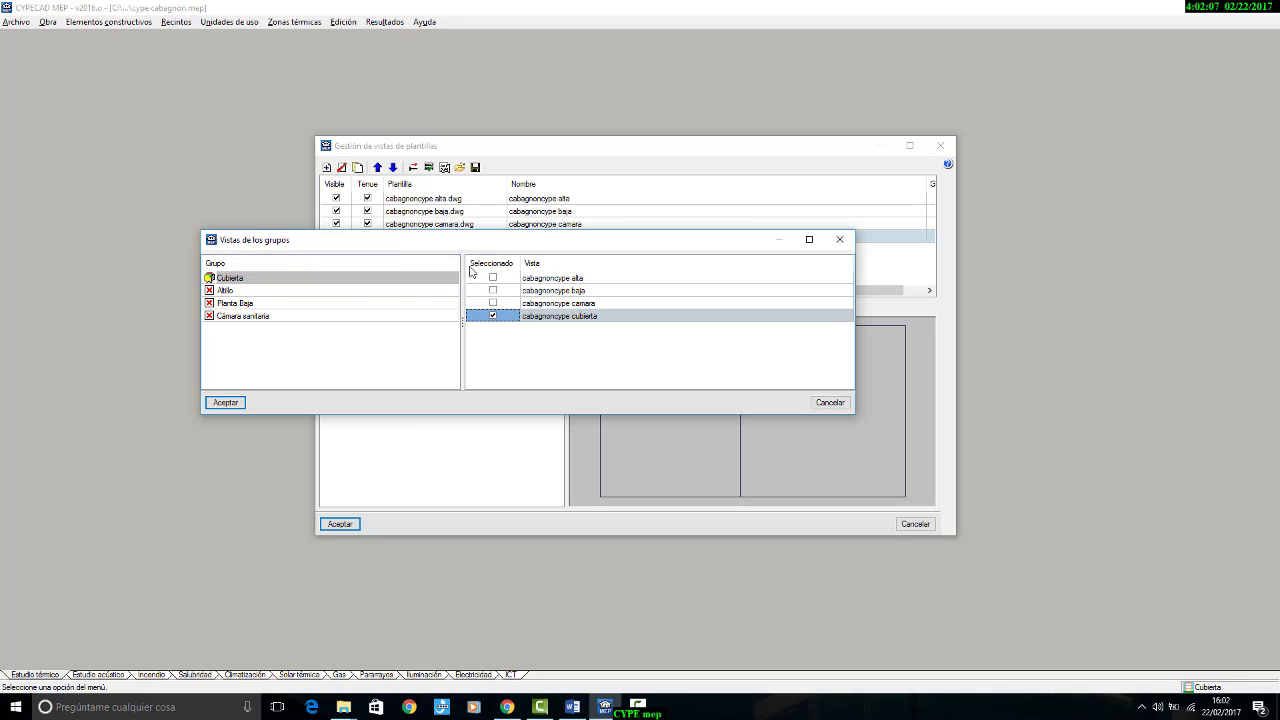
click(232, 290)
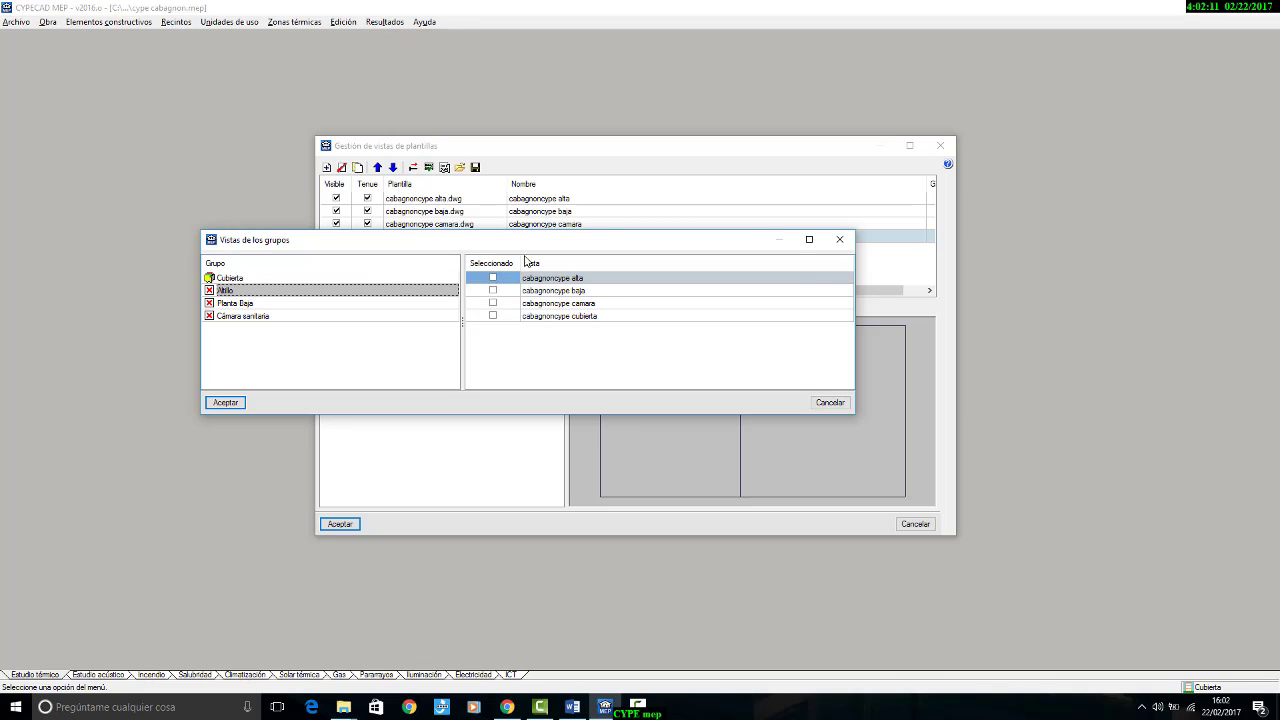
click(493, 278)
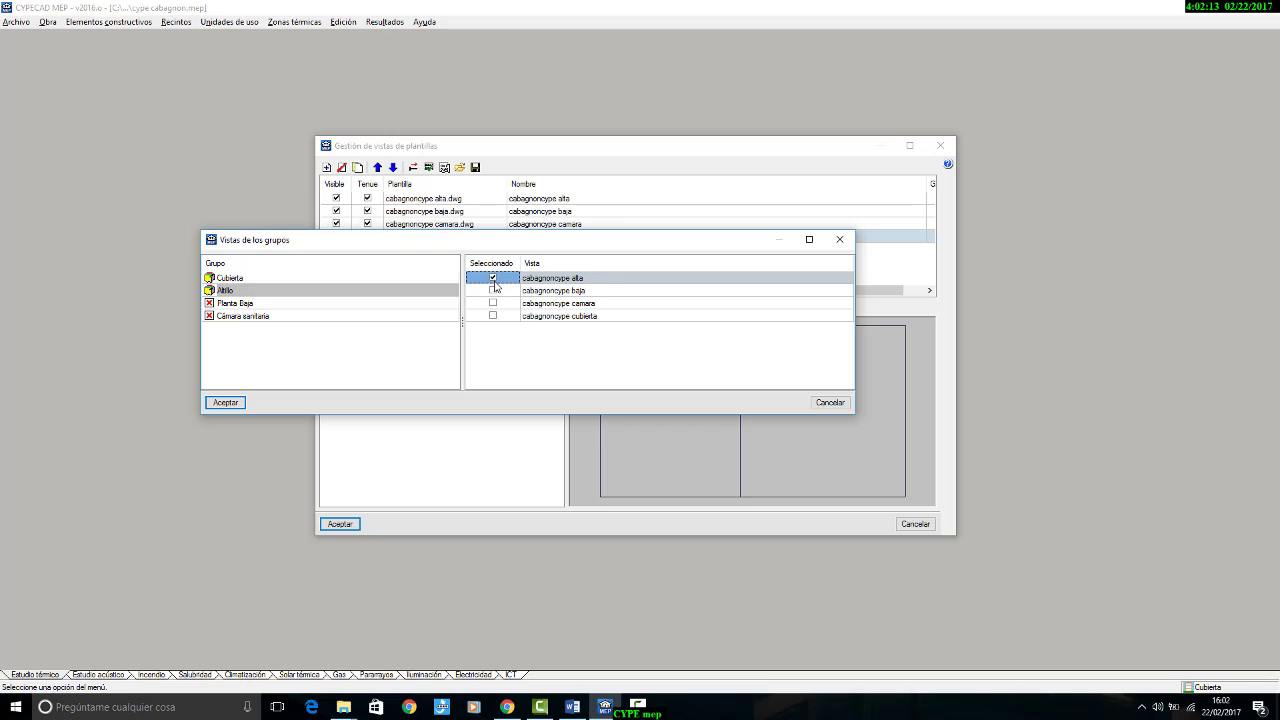
click(245, 304)
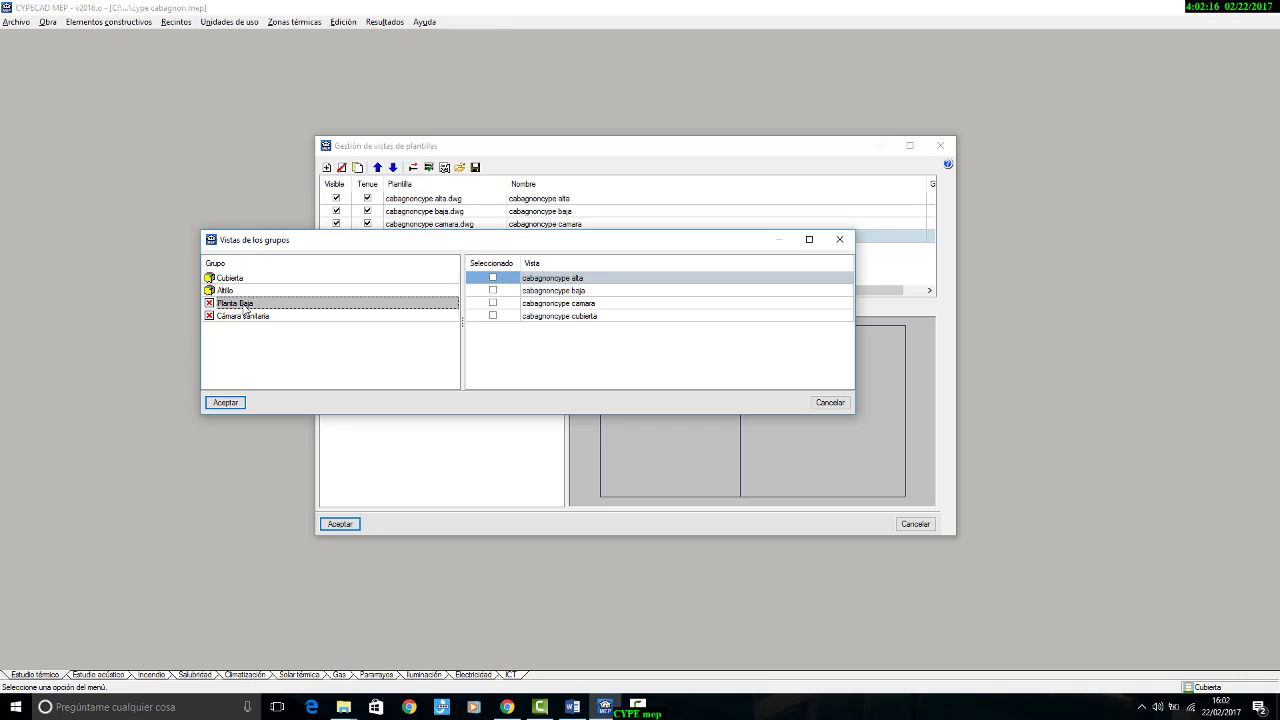
click(493, 290)
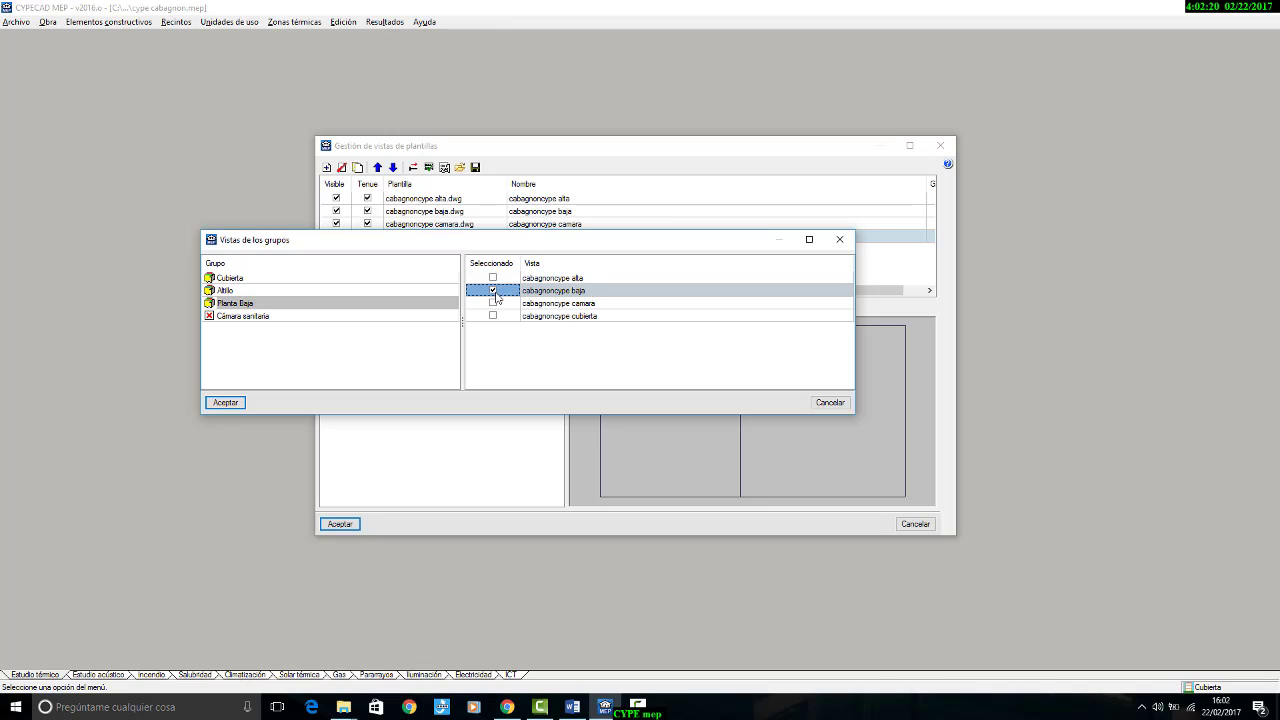
click(270, 318)
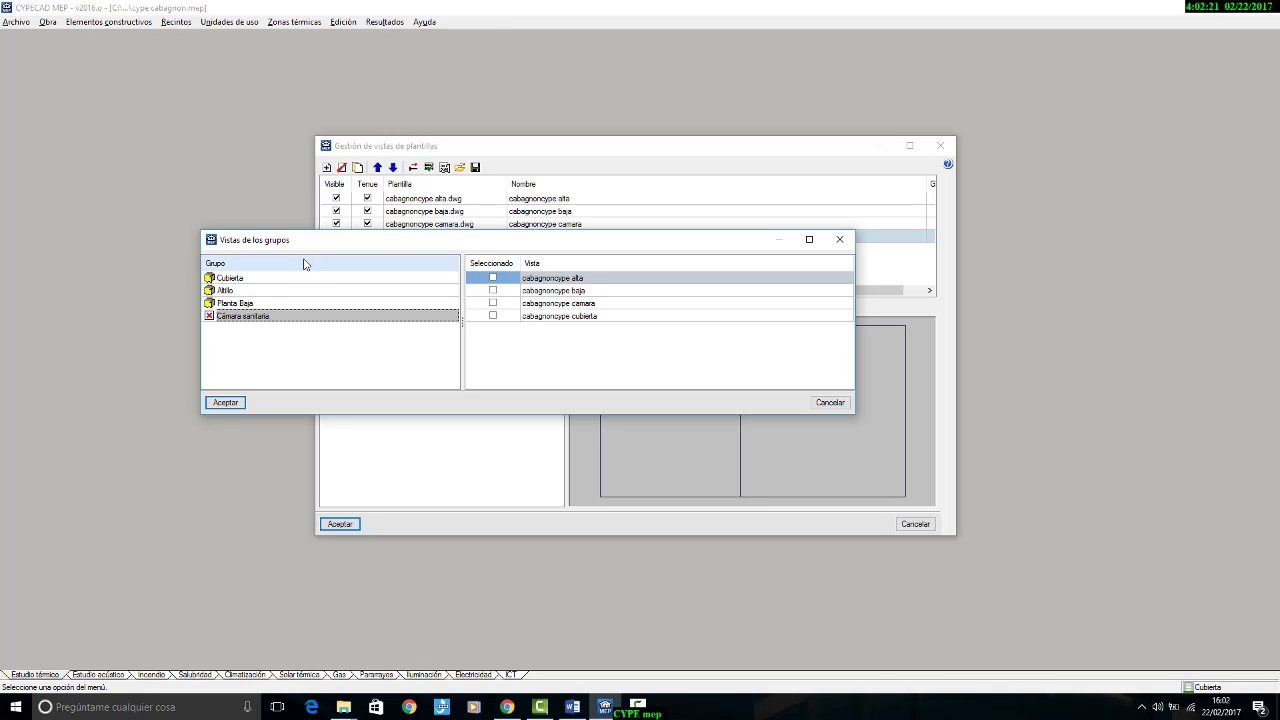
click(492, 303)
click(243, 404)
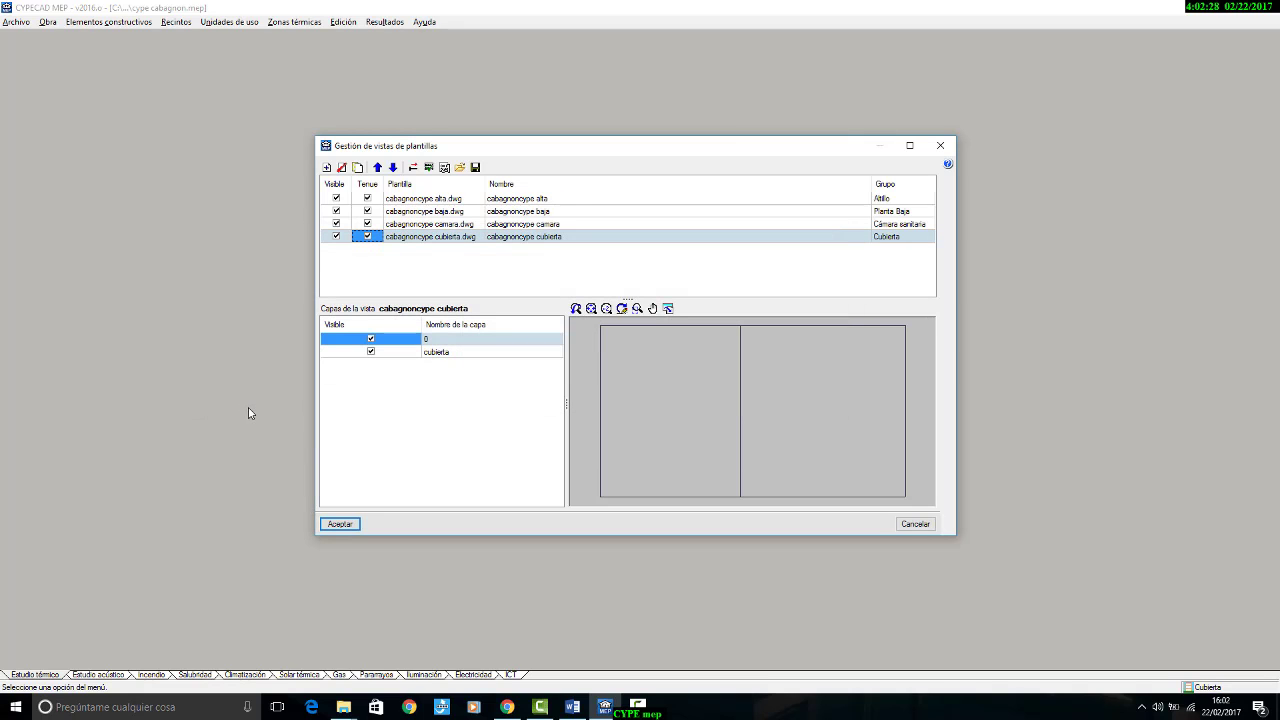
click(339, 524)
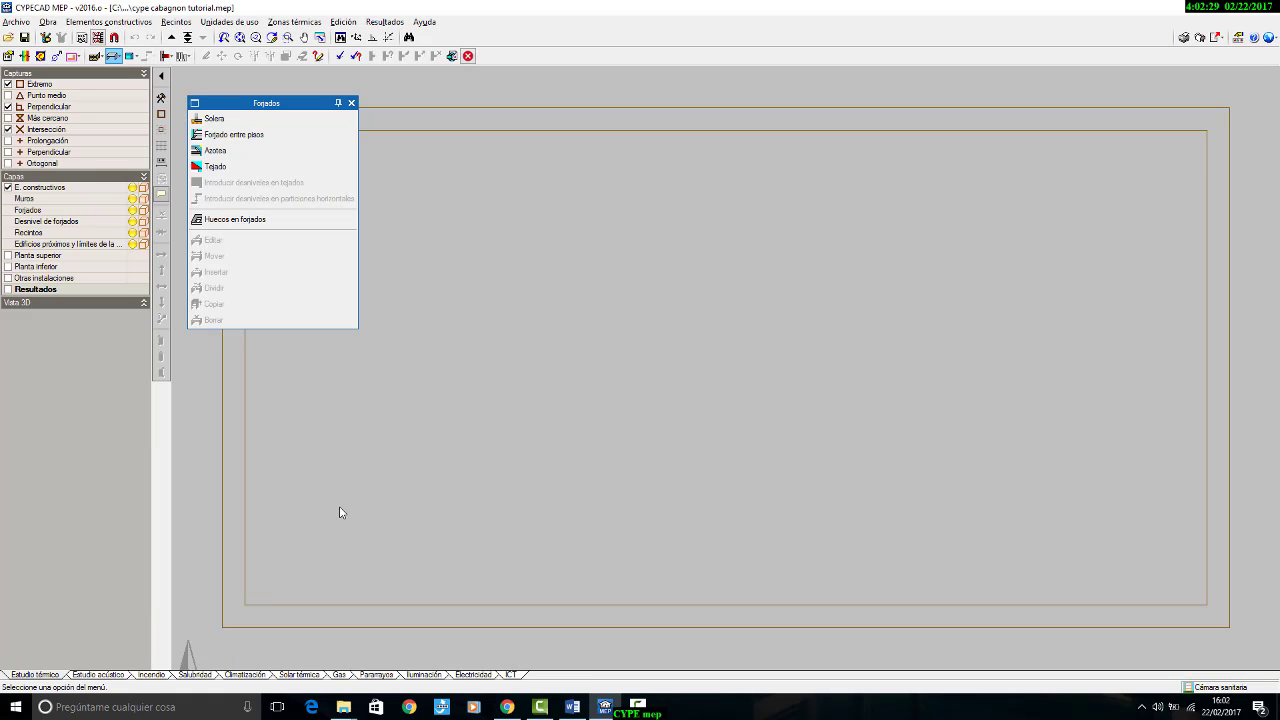
Step: Close the Forjados palette and go through the floors from Cámara sanitaria up to Cubierta to check the template on each one
click(351, 103)
scroll(649, 211, down, 4)
middle_drag(706, 271, 660, 345)
scroll(660, 345, up, 1)
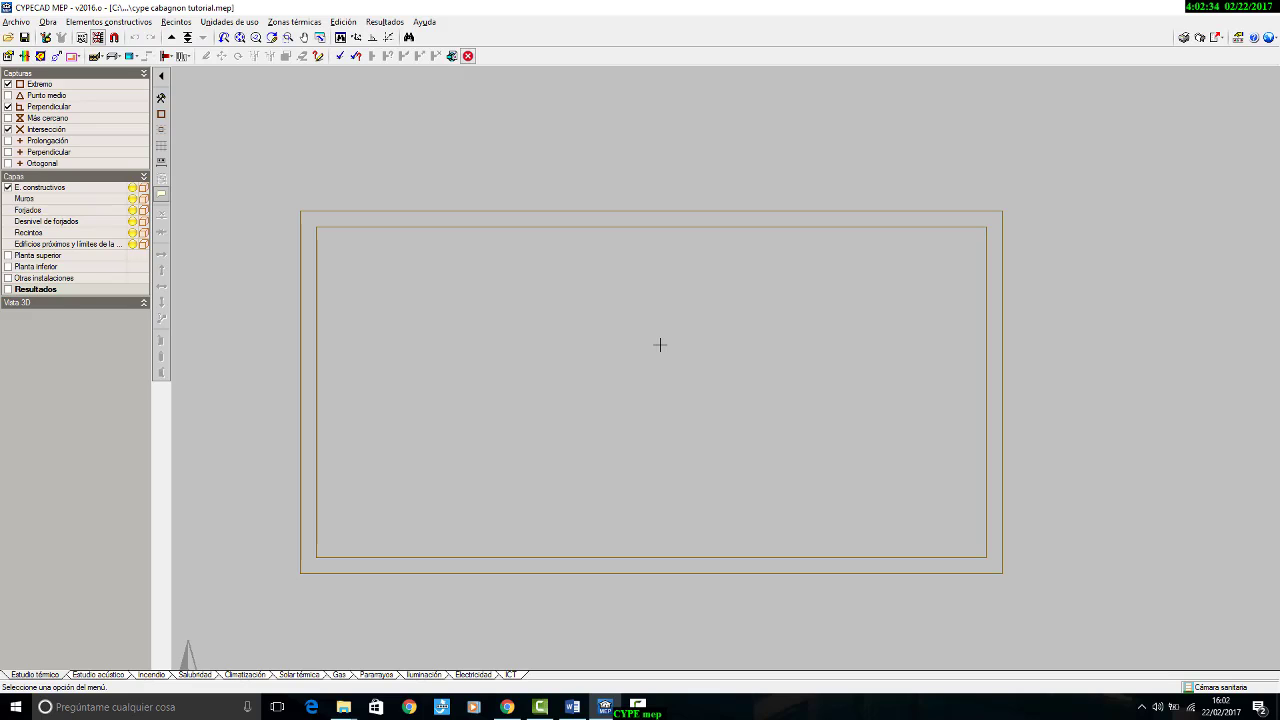
middle_drag(927, 285, 960, 253)
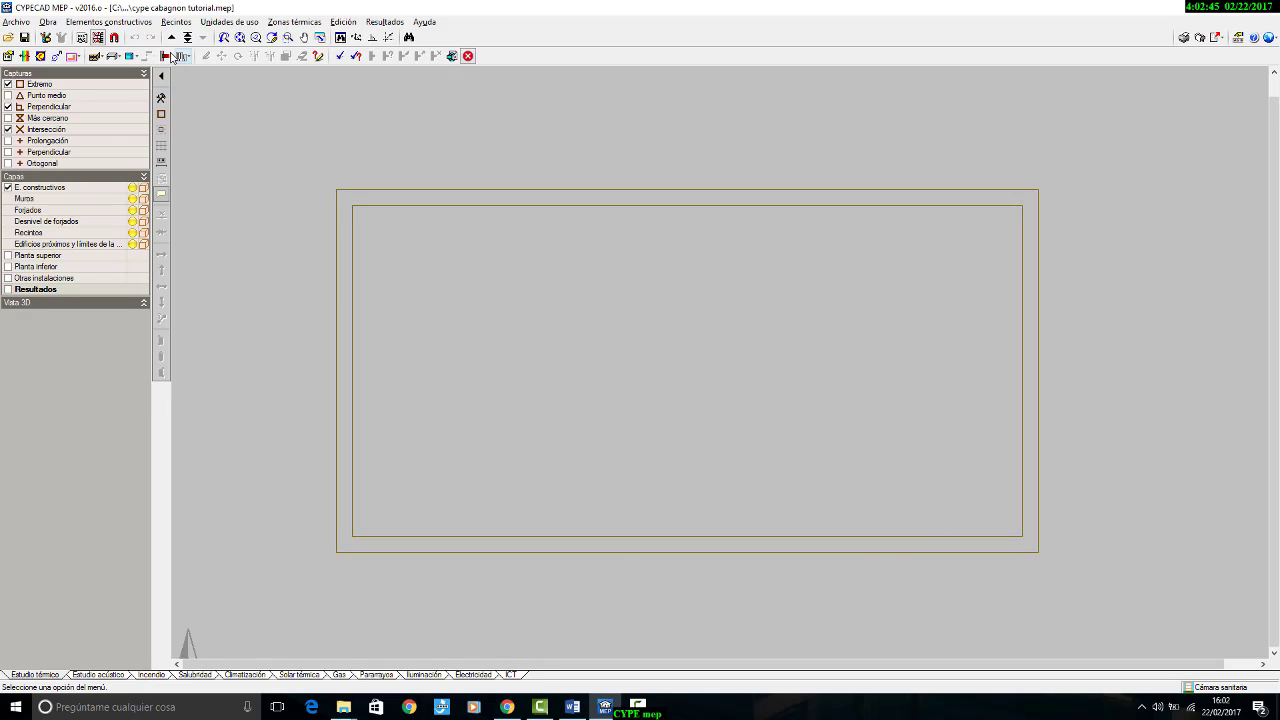
click(171, 37)
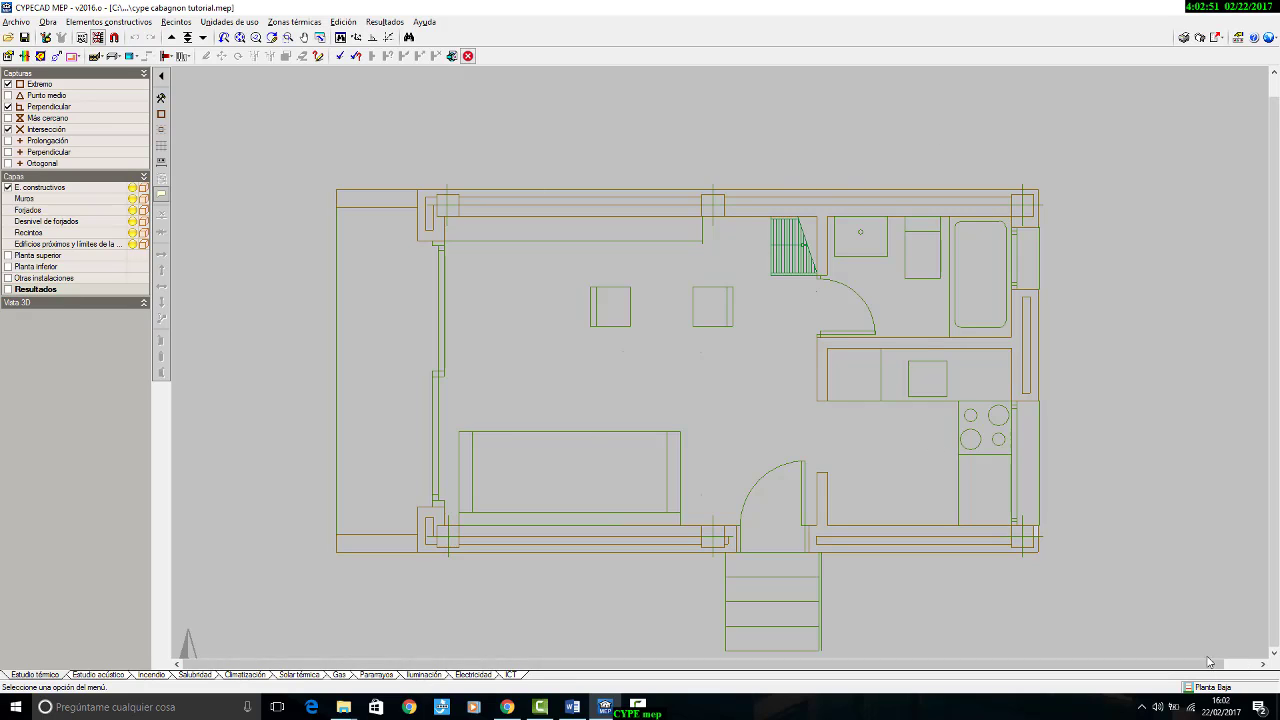
click(171, 37)
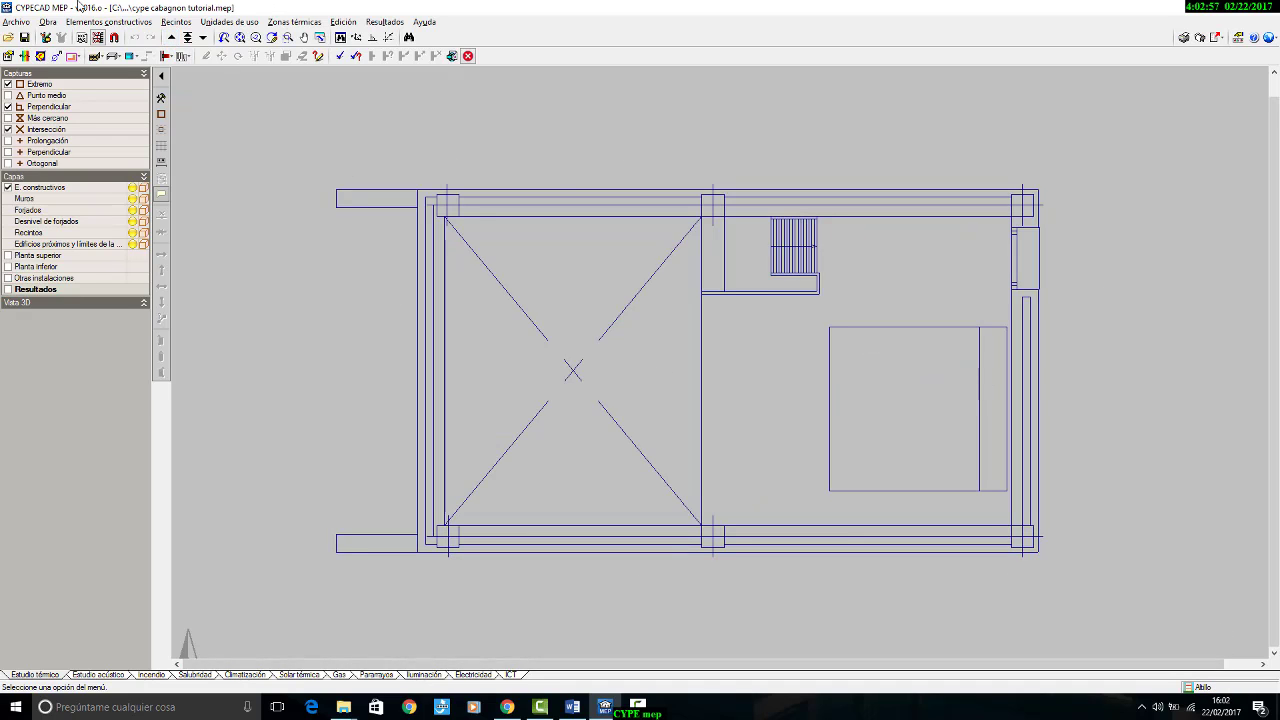
click(171, 37)
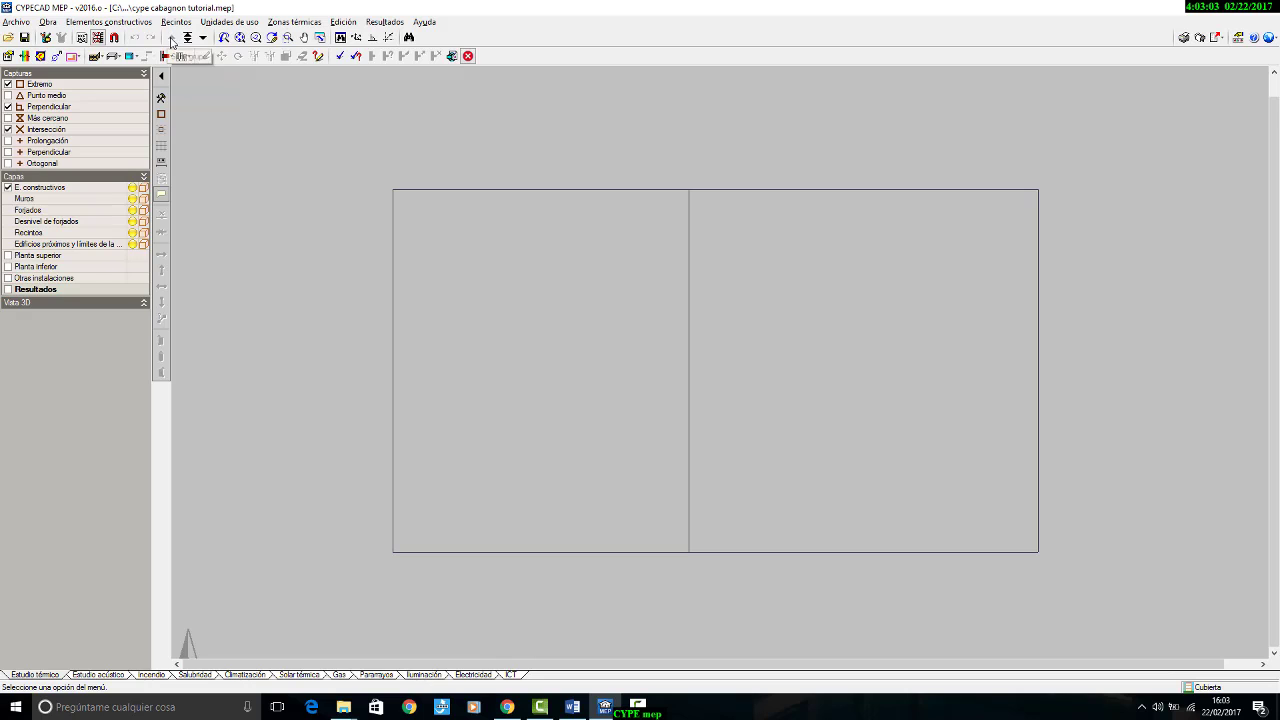
click(203, 37)
click(203, 37)
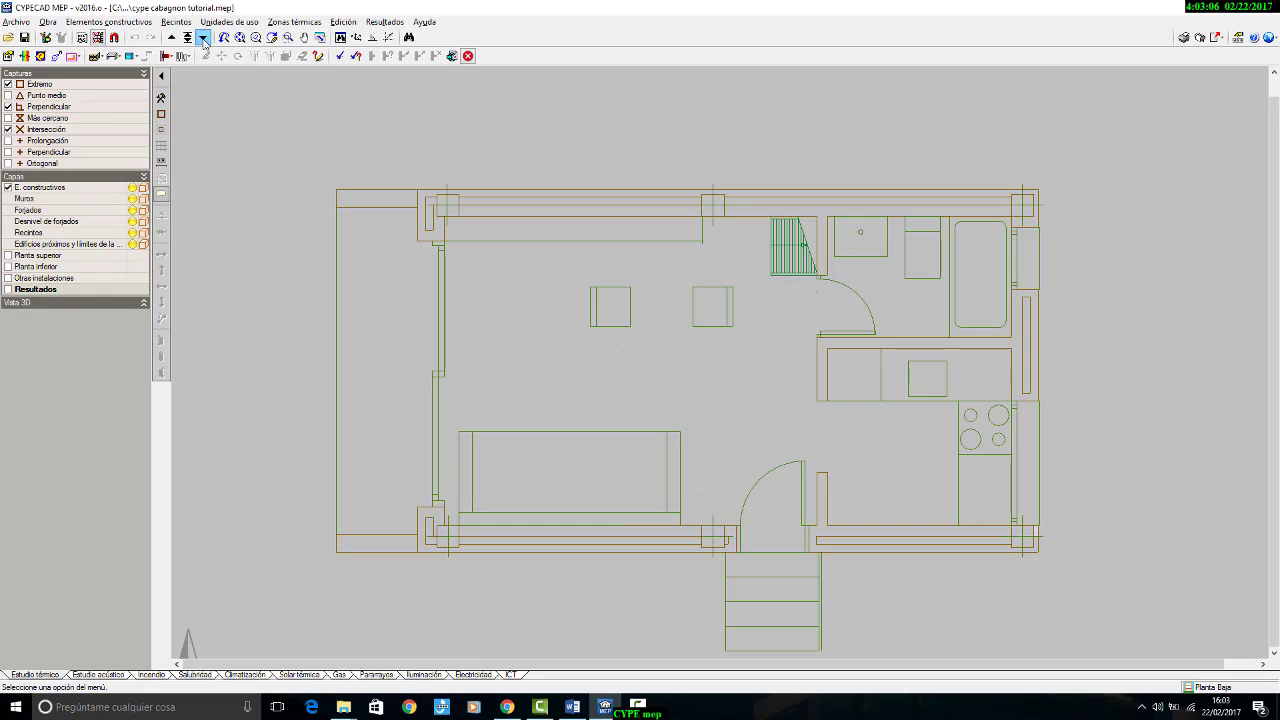
click(203, 37)
click(171, 37)
click(171, 37)
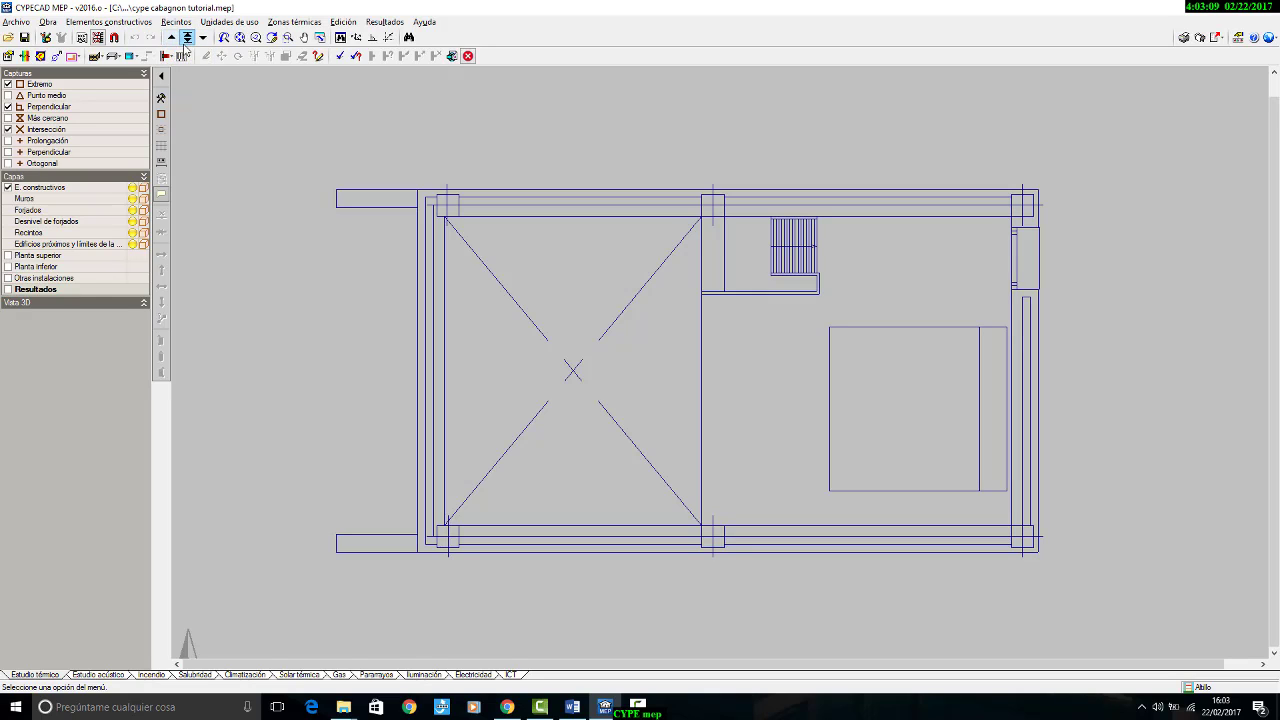
Step: Go directly to the Cubierta group by choosing it from the group list, and return floor by floor to Cámara sanitaria
click(186, 38)
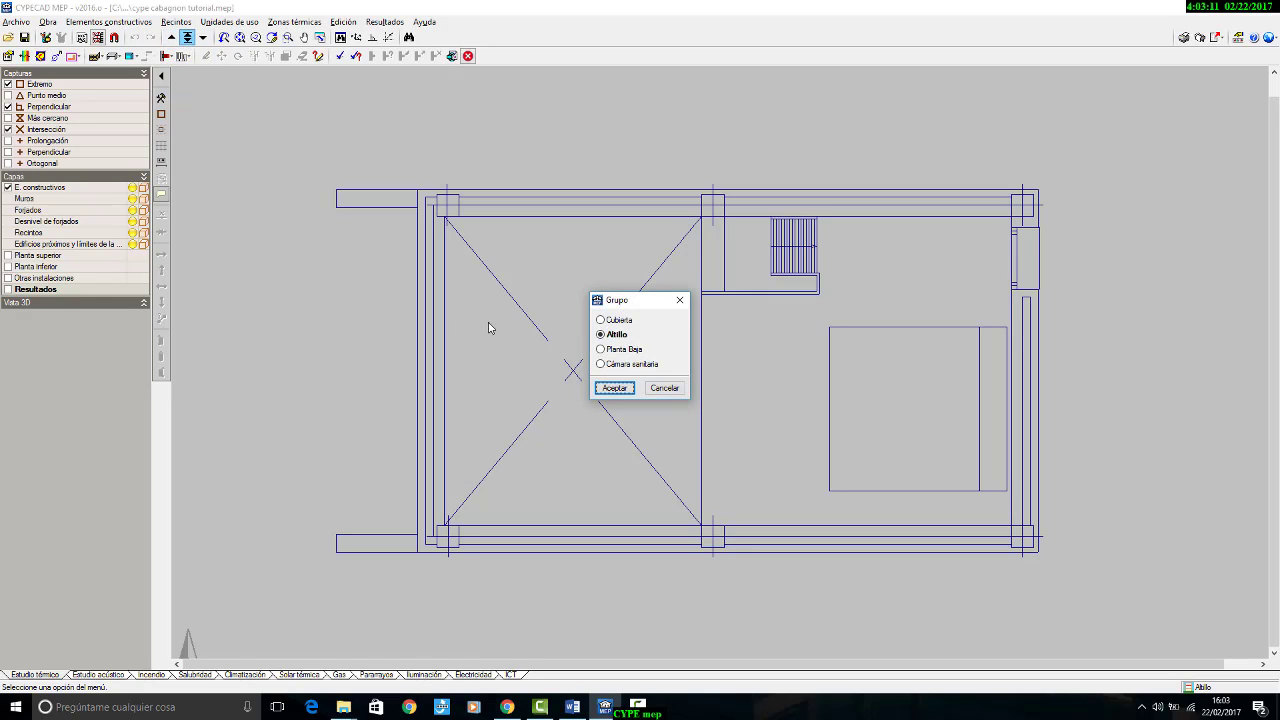
click(628, 348)
click(634, 365)
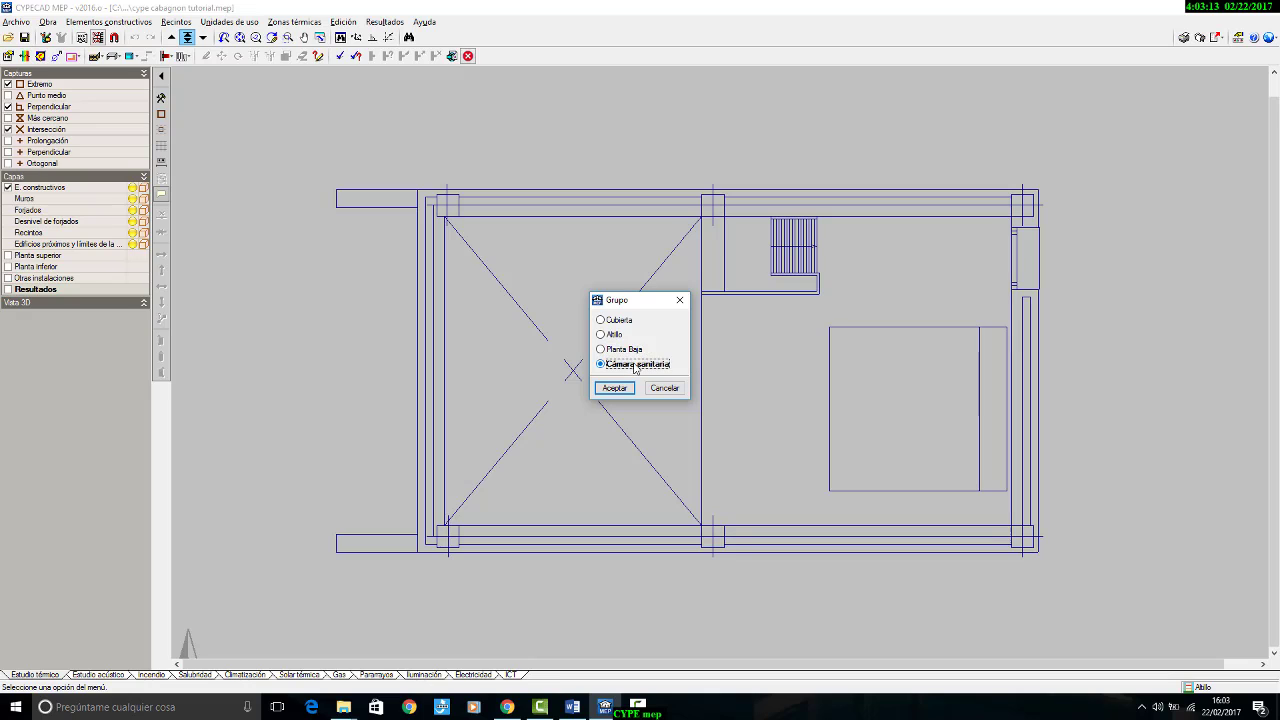
click(630, 349)
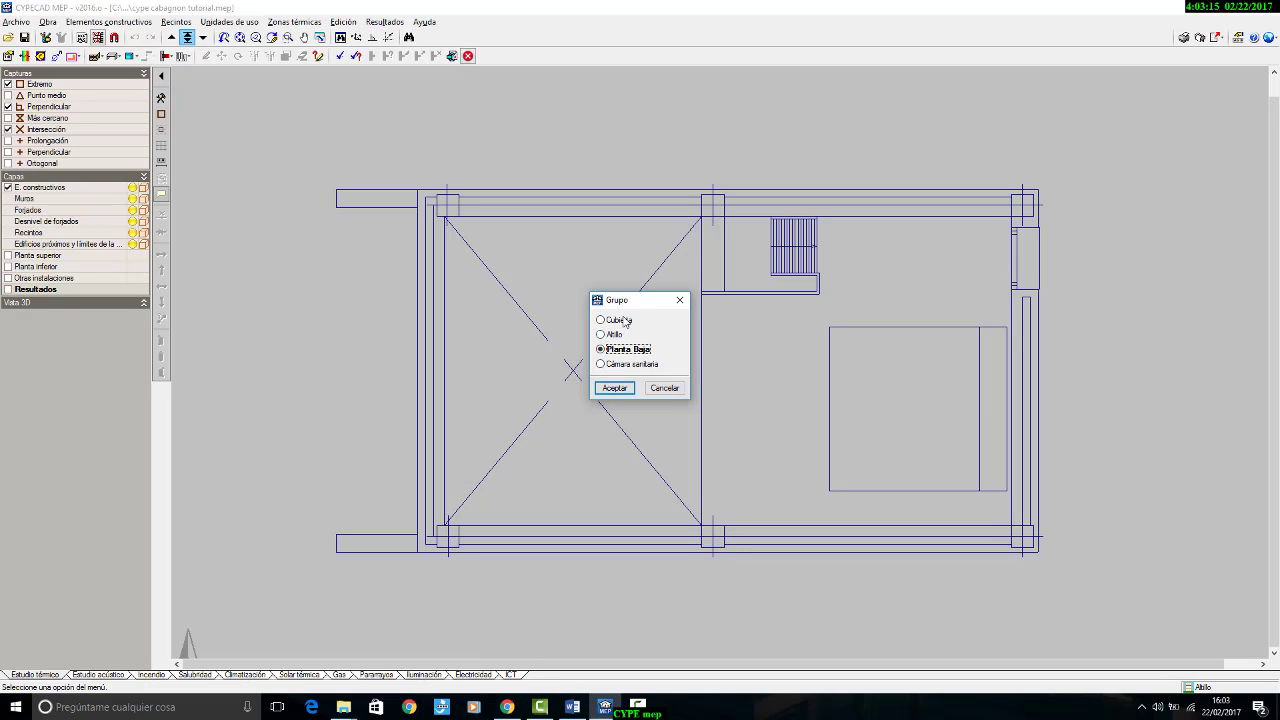
click(601, 320)
click(614, 388)
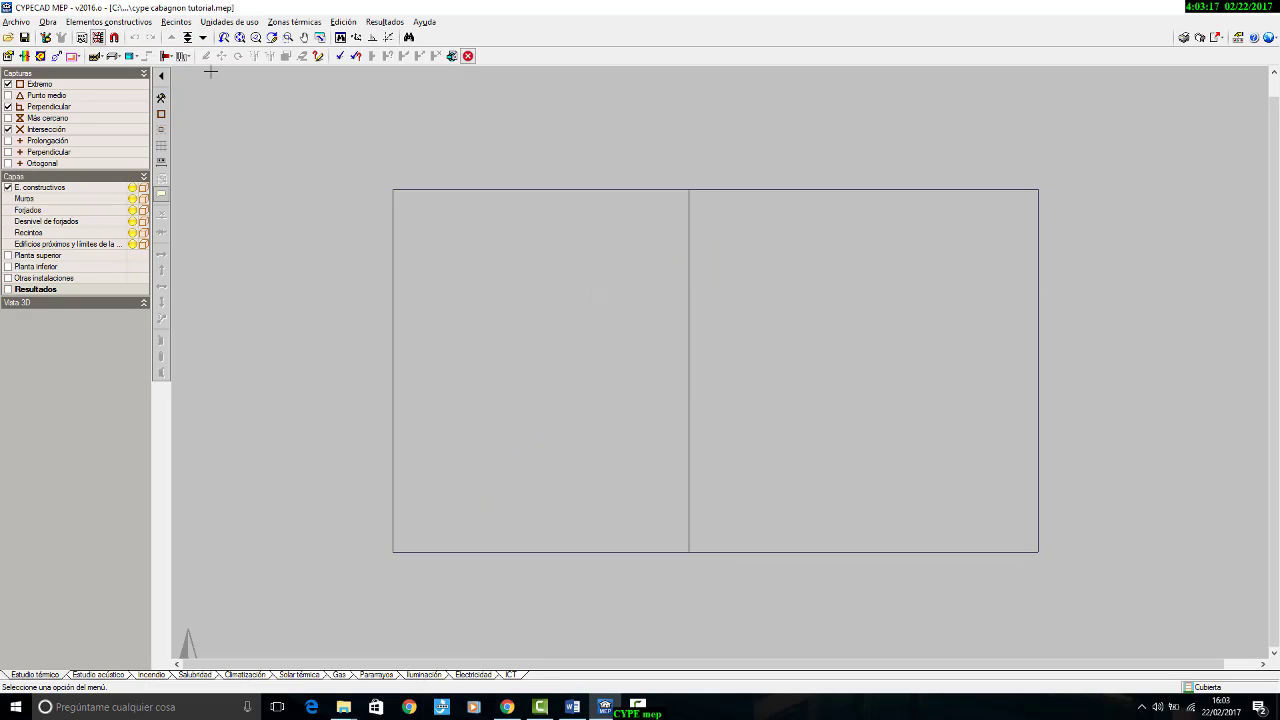
click(202, 38)
click(202, 38)
click(202, 38)
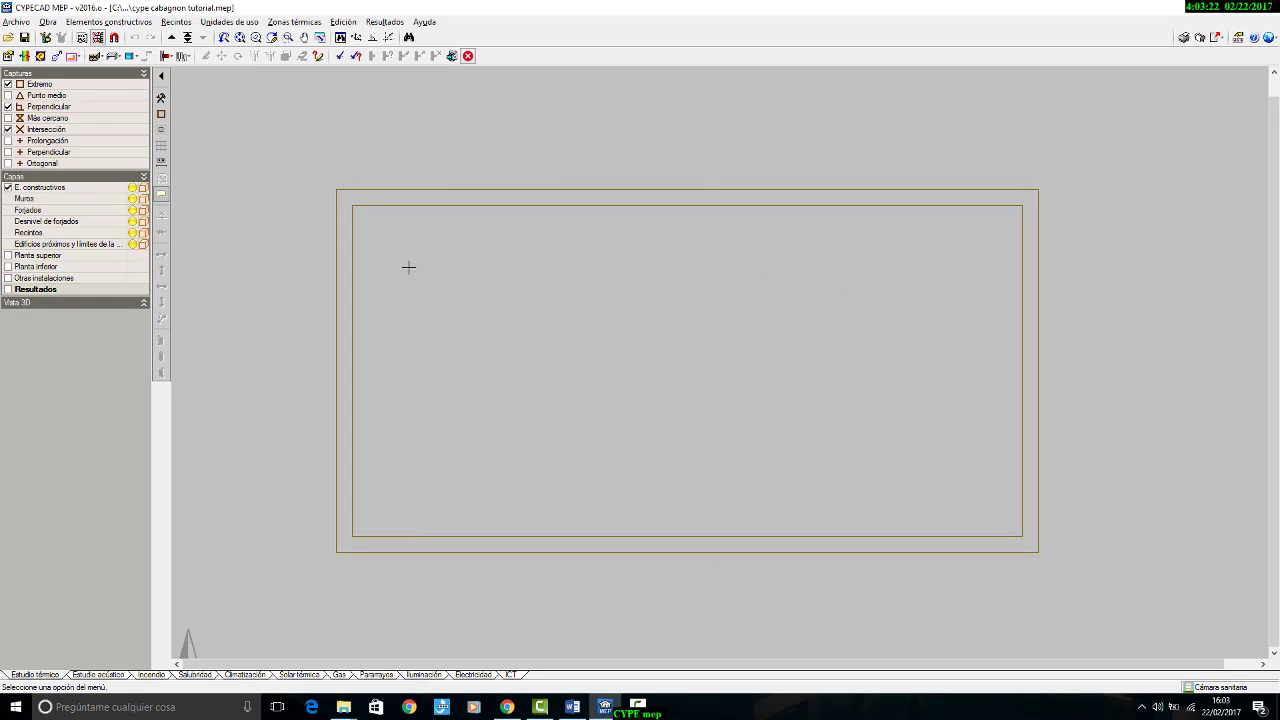
Step: Switch to Word, check the north arrow beside the planta baja drawing in cabagnon_resumen.doc, and return to CYPECAD MEP
scroll(446, 254, down, 1)
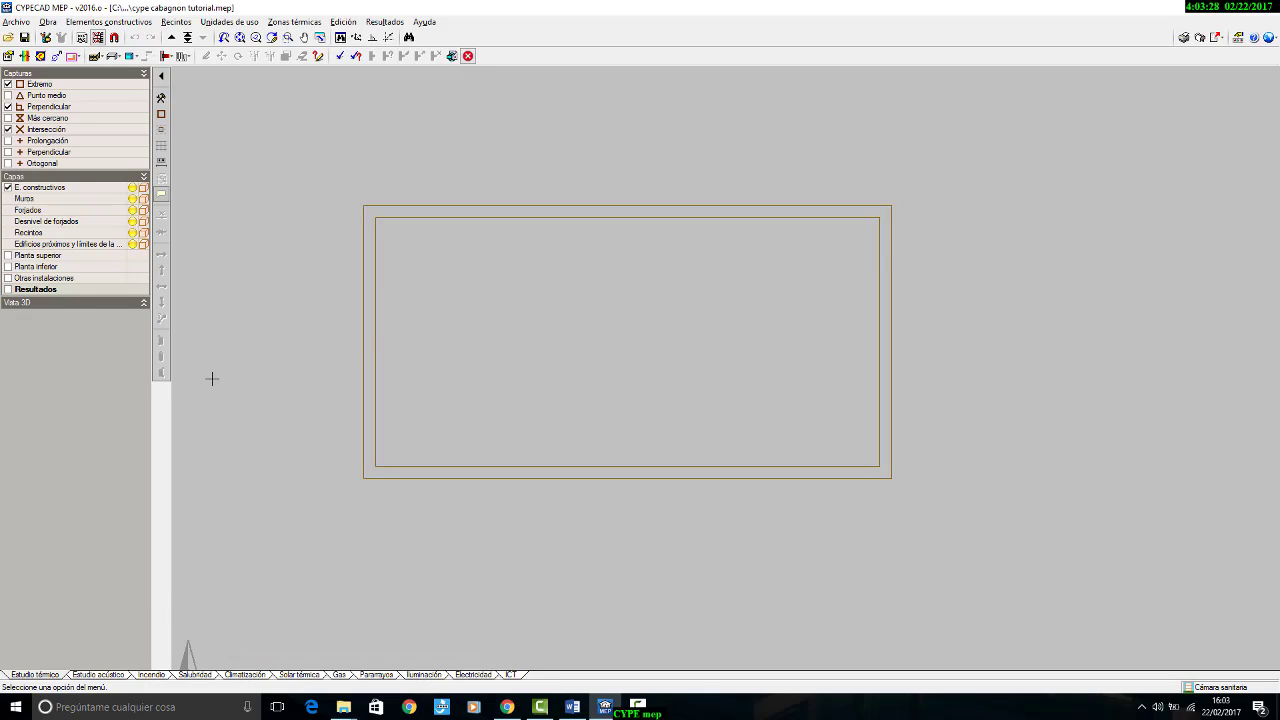
click(572, 707)
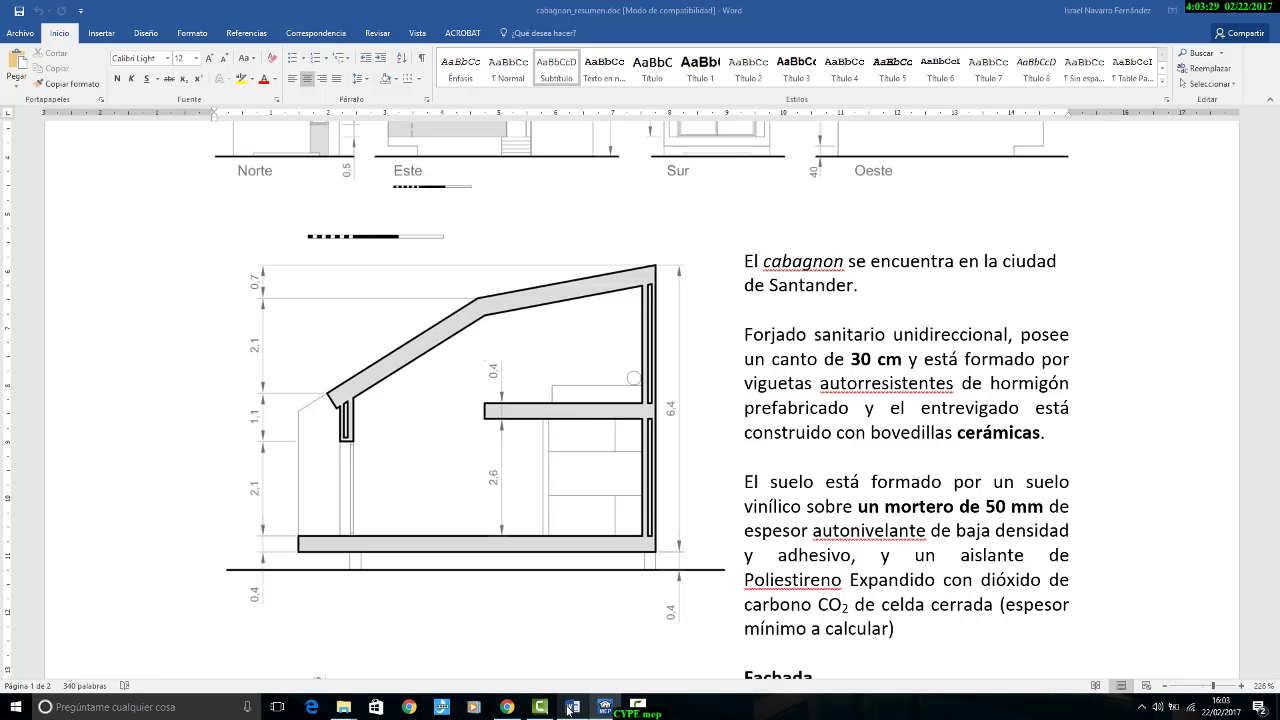
scroll(352, 416, down, 6)
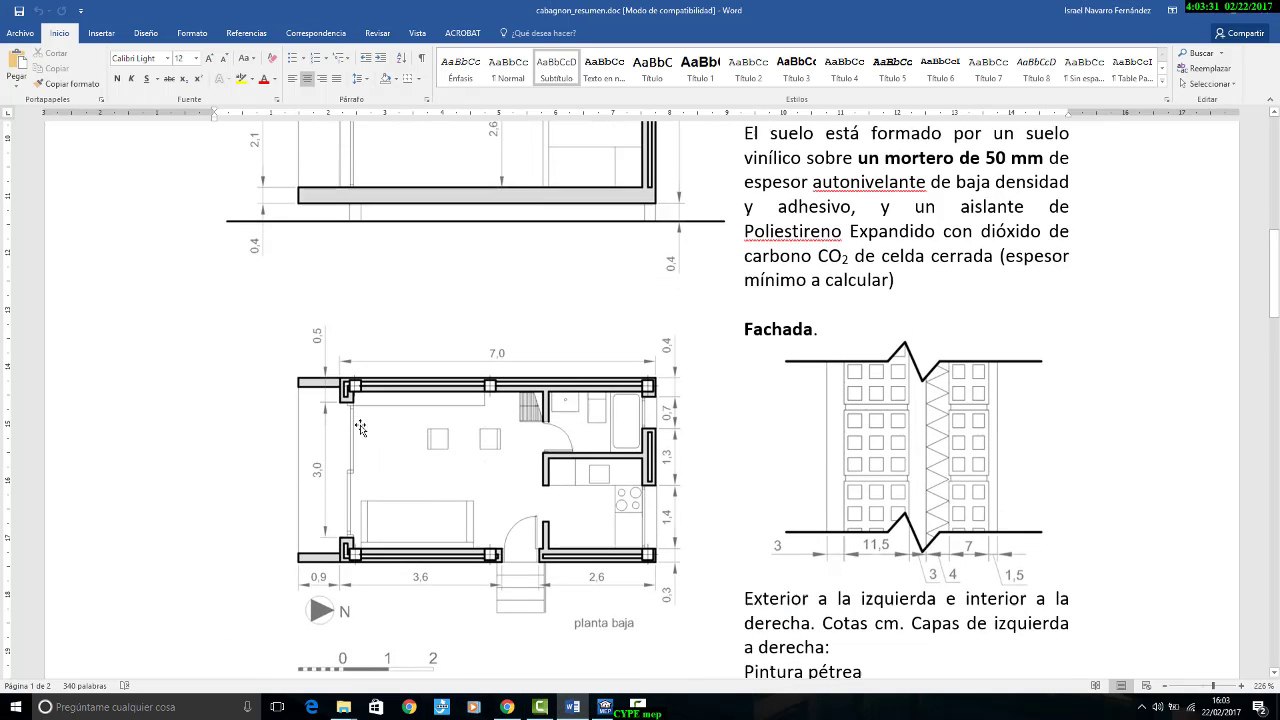
click(604, 706)
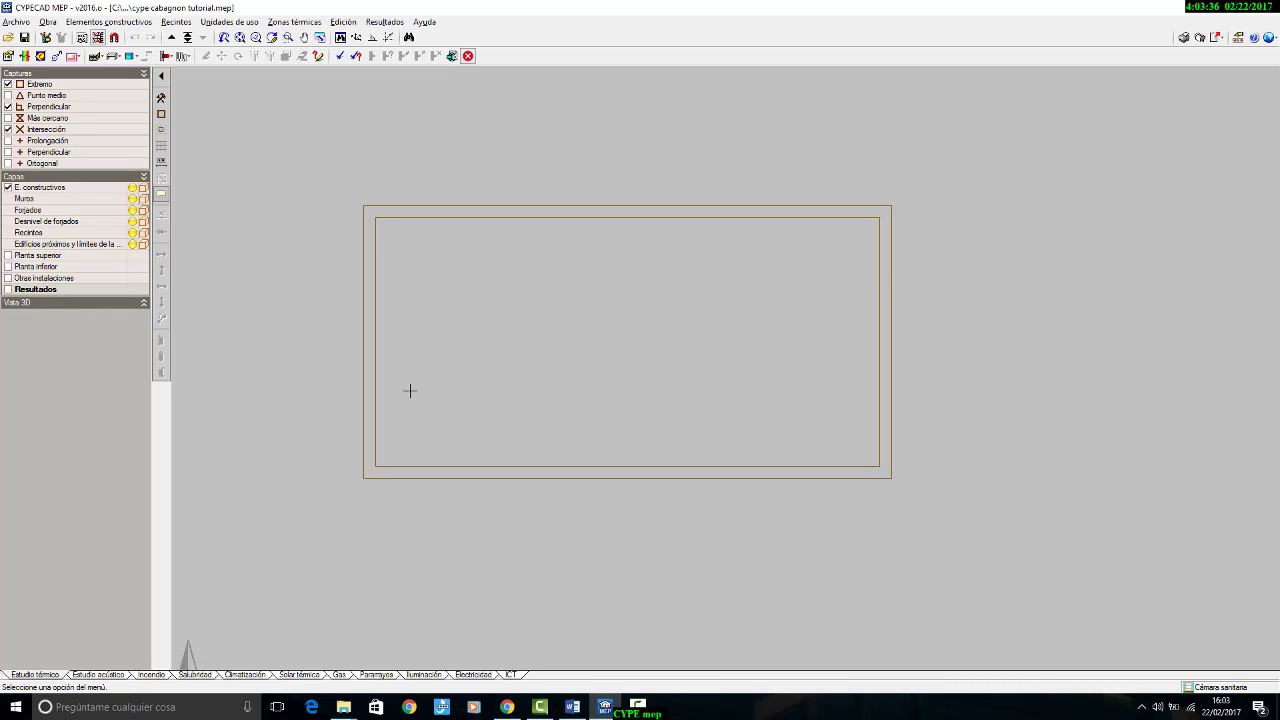
Step: Set the building's orientation with north pointing horizontally towards the right of the plan, at 0.0°
click(56, 56)
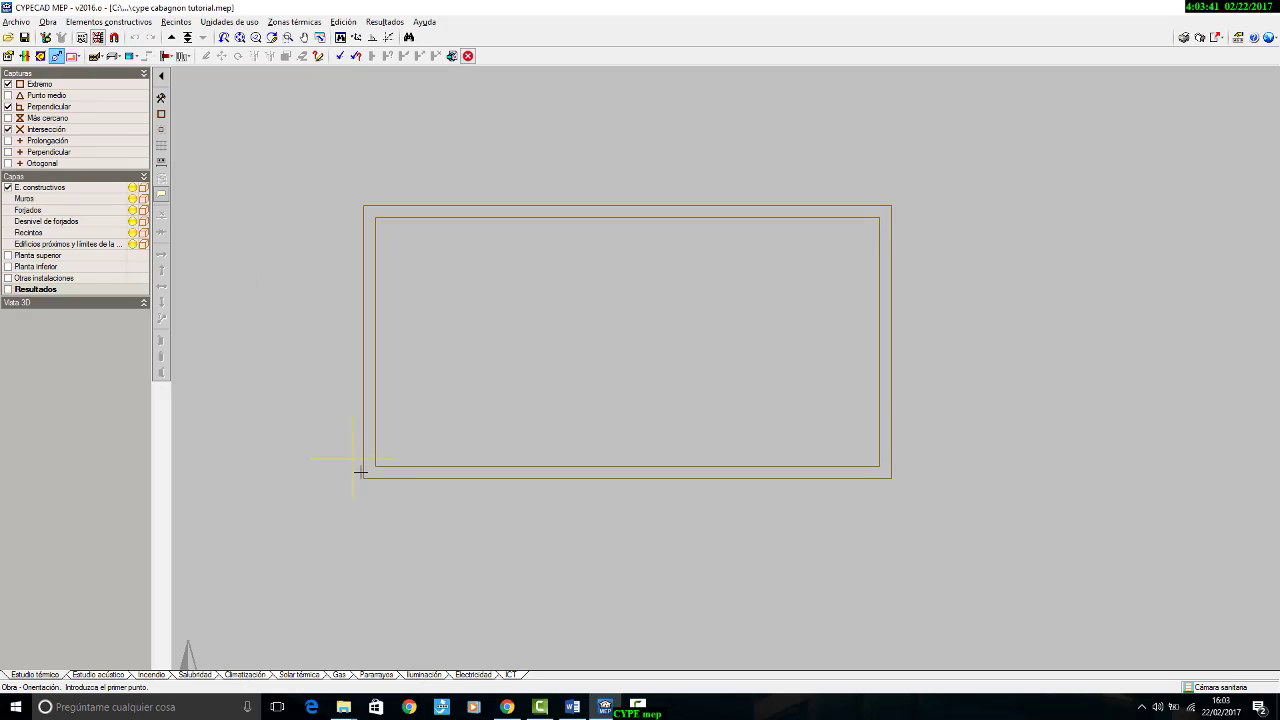
click(364, 551)
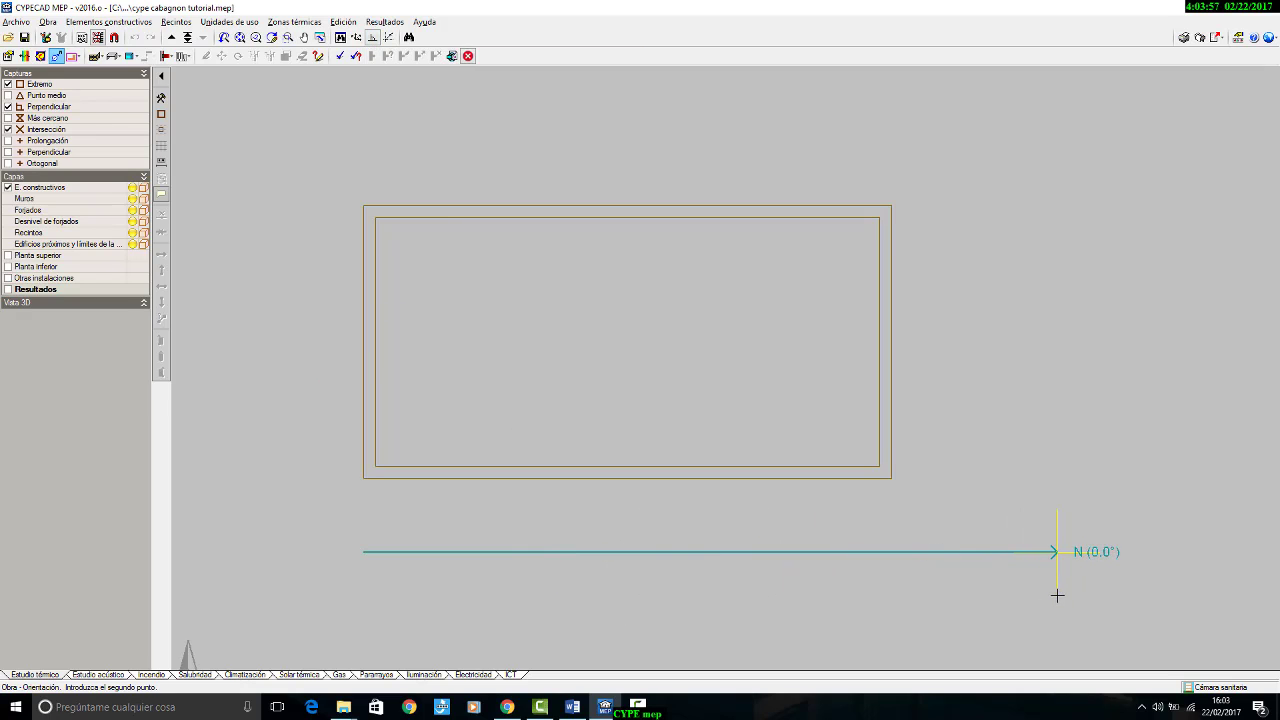
click(1057, 595)
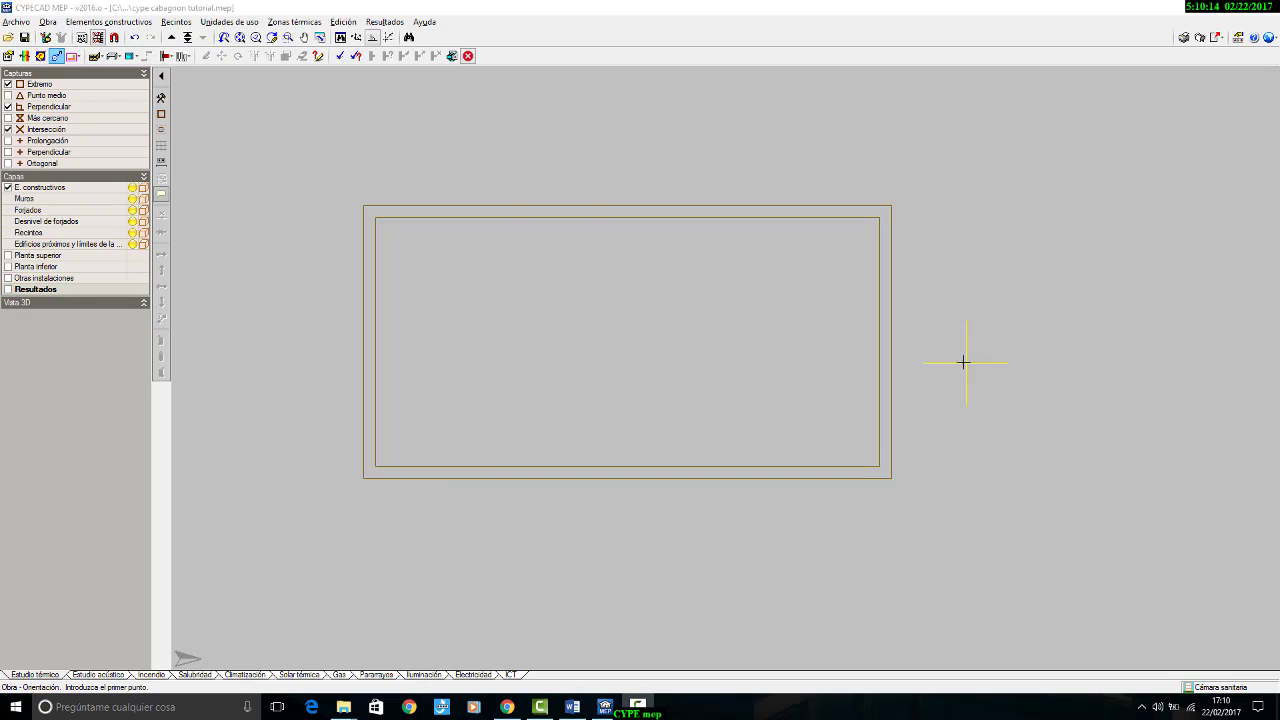
Step: Go up to Planta Baja and open the list of available DWG files from the template views manager
click(170, 39)
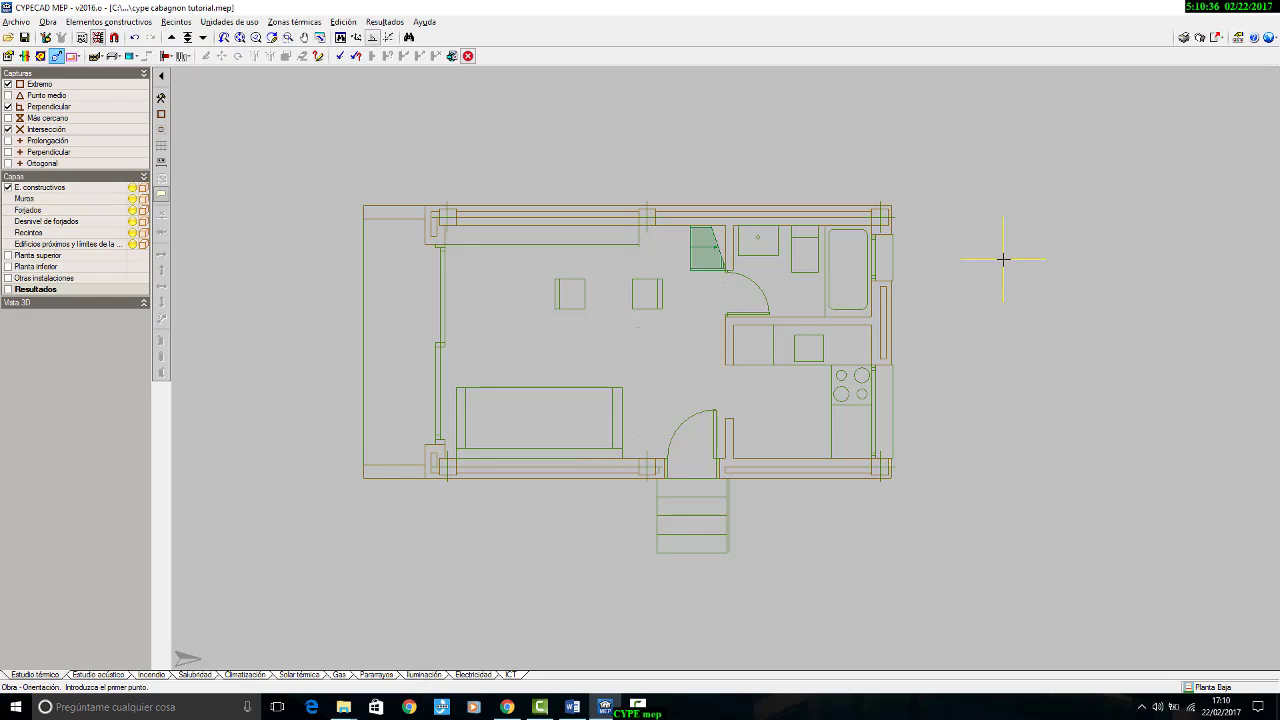
click(81, 38)
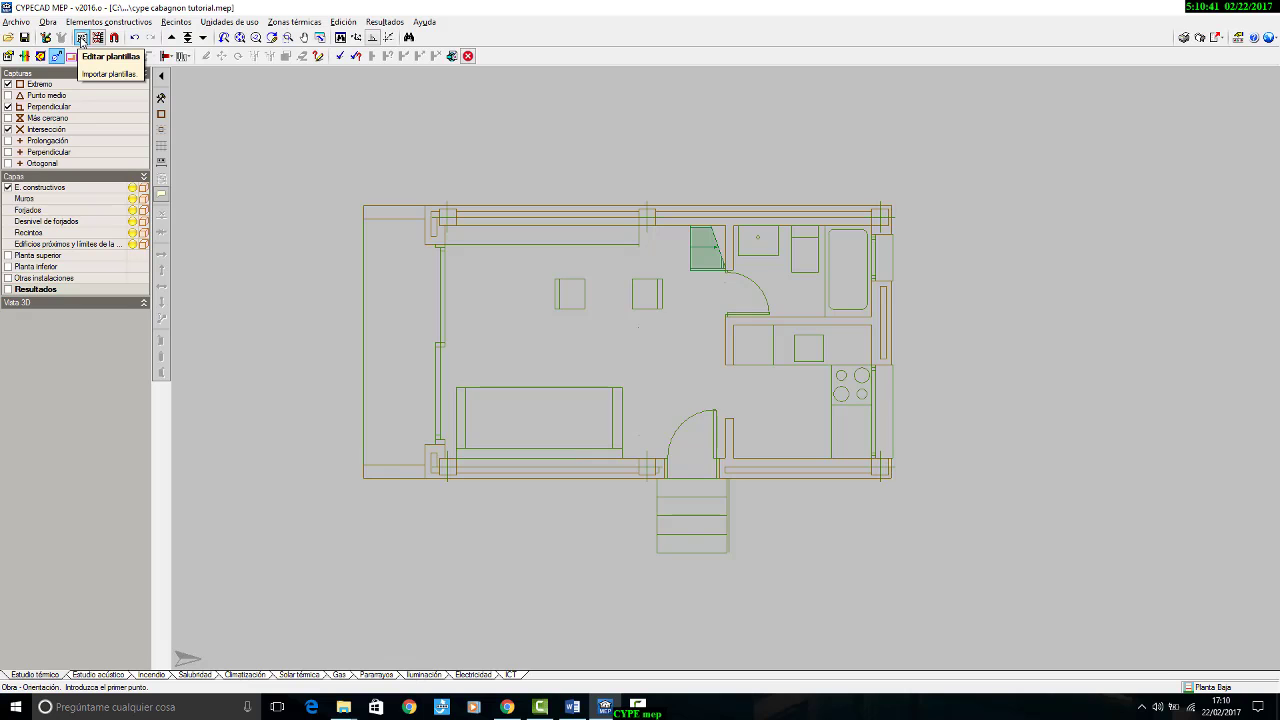
click(82, 41)
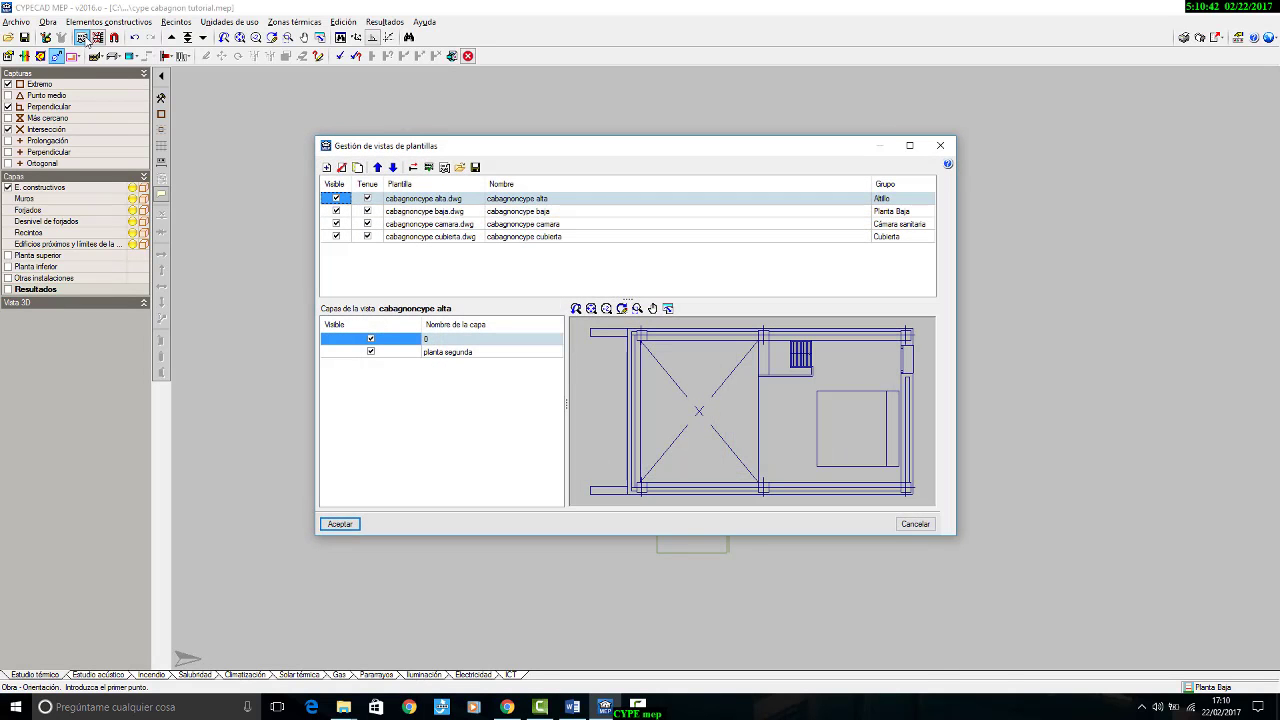
drag(467, 148, 540, 197)
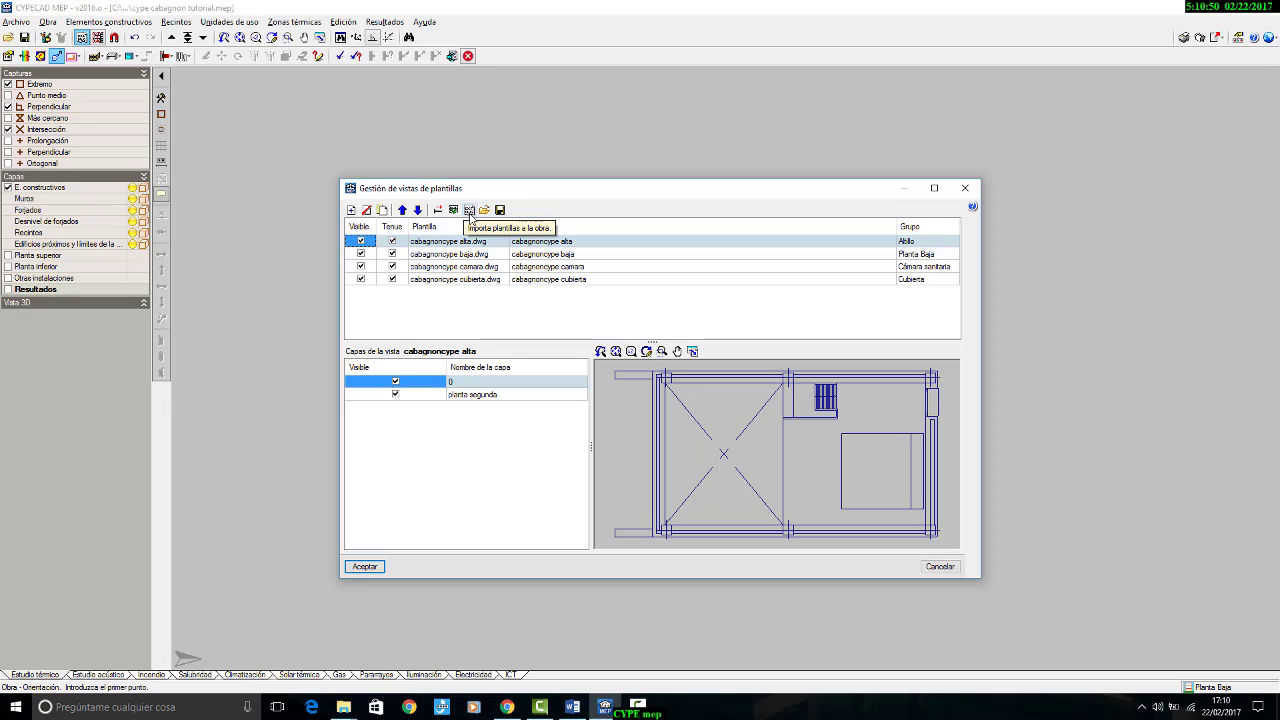
click(469, 213)
drag(469, 214, 584, 225)
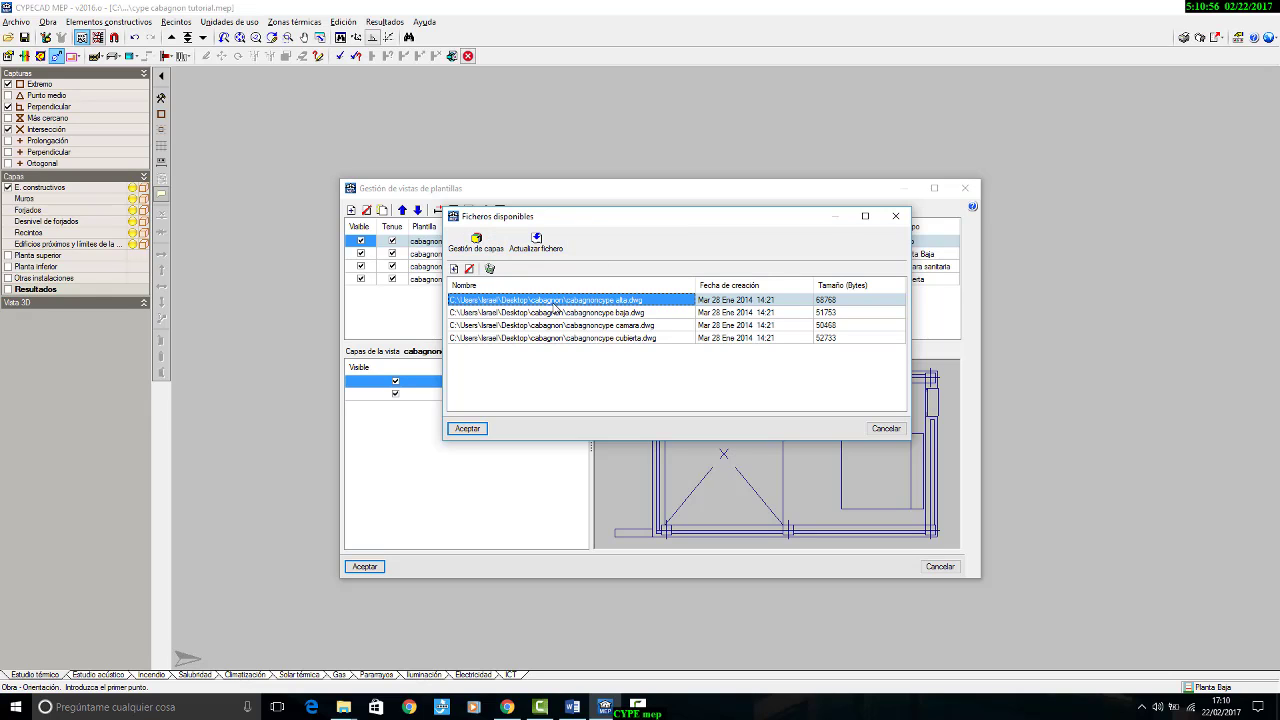
Step: Look through the four template files and update the stored information of cabagnoncype camara.dwg
click(558, 312)
click(561, 327)
click(564, 338)
click(569, 326)
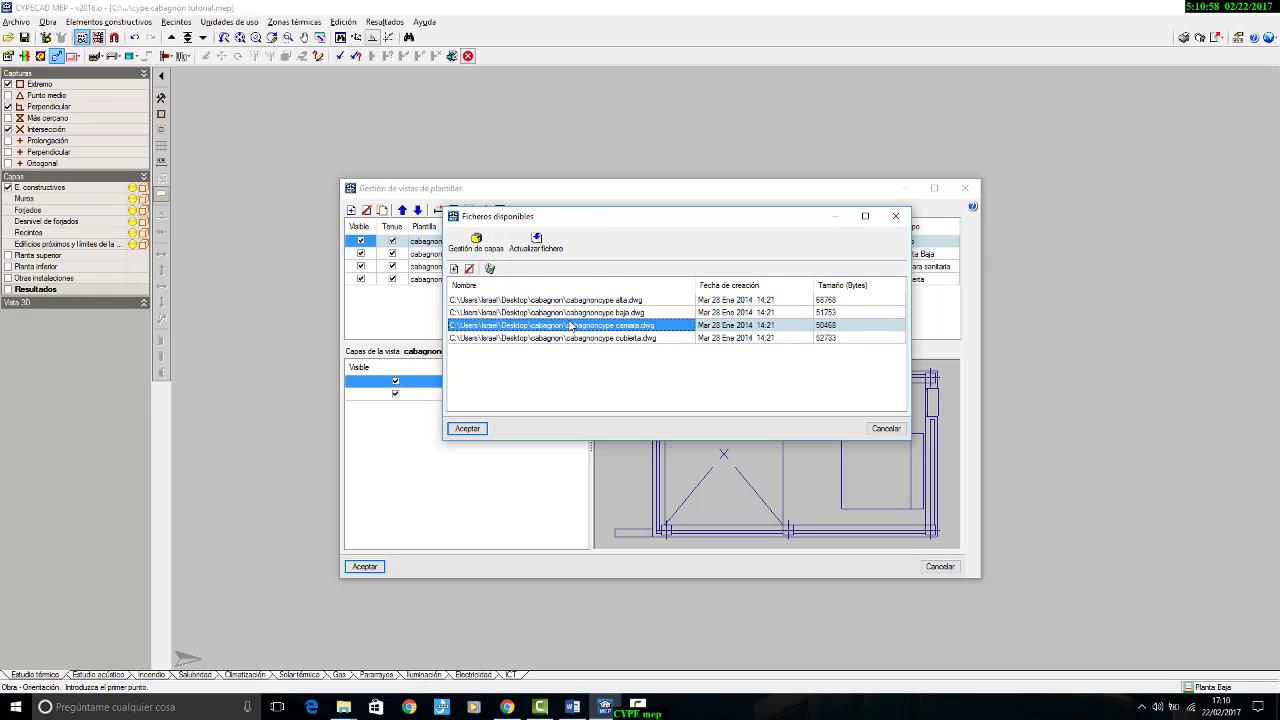
click(573, 313)
click(572, 302)
click(577, 326)
click(536, 242)
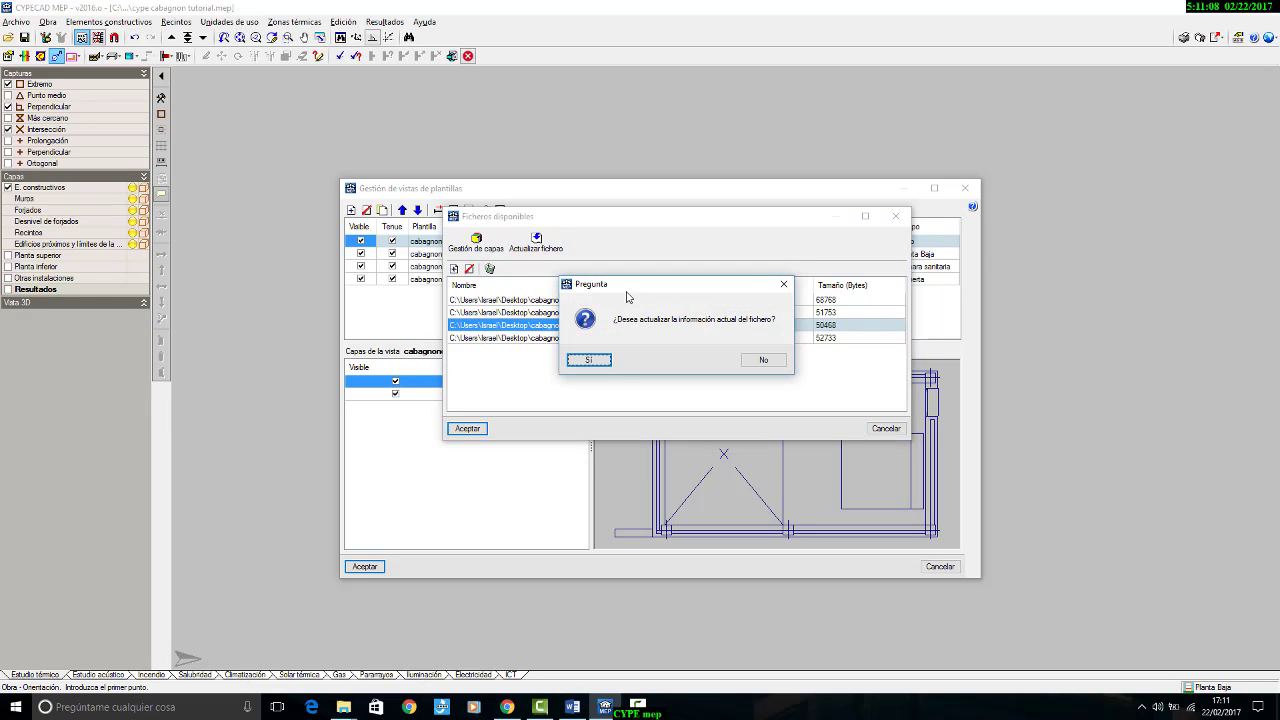
click(596, 360)
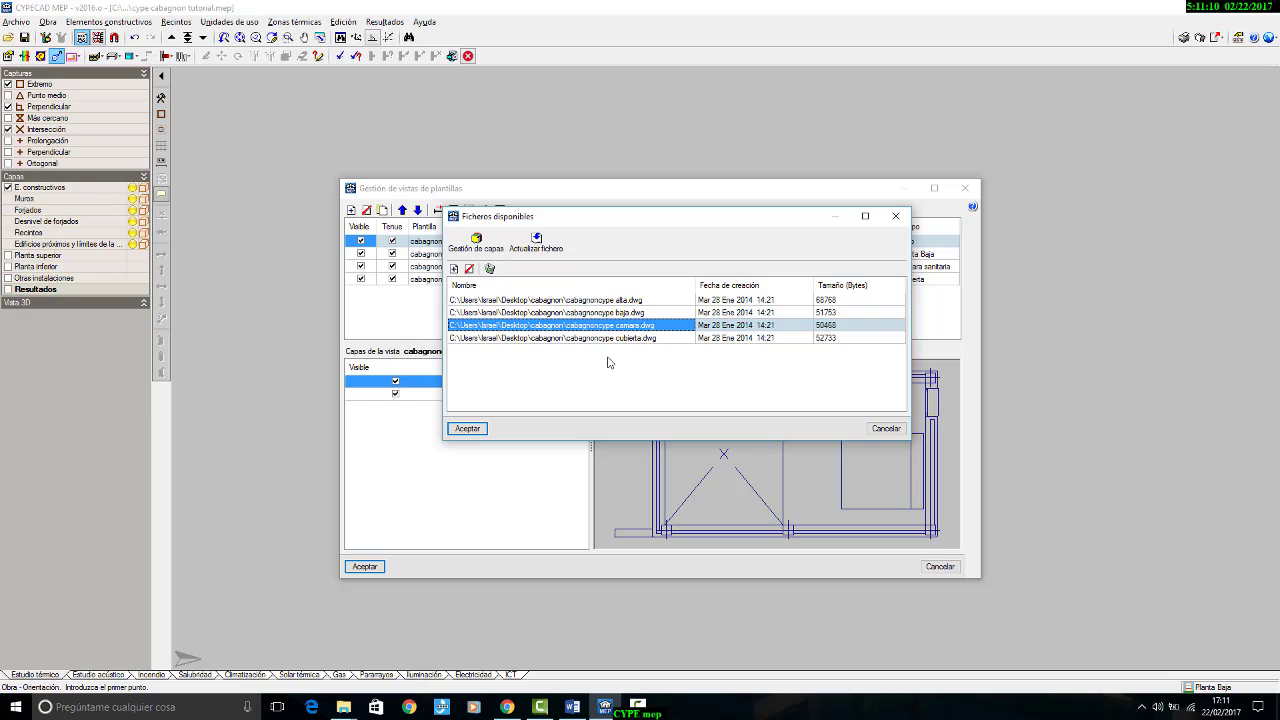
Step: Update the stored information of cabagnoncype alta.dwg and accept the changes to the project's templates
click(604, 301)
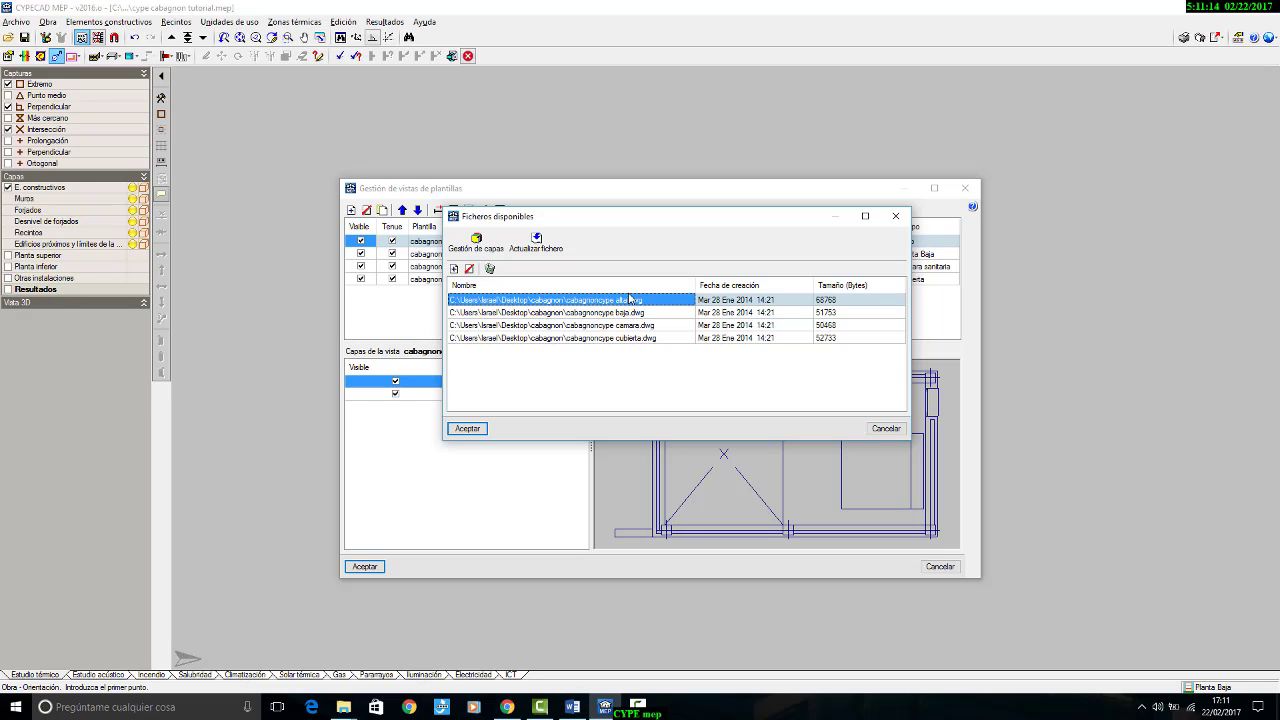
click(548, 232)
click(600, 358)
click(468, 429)
click(366, 566)
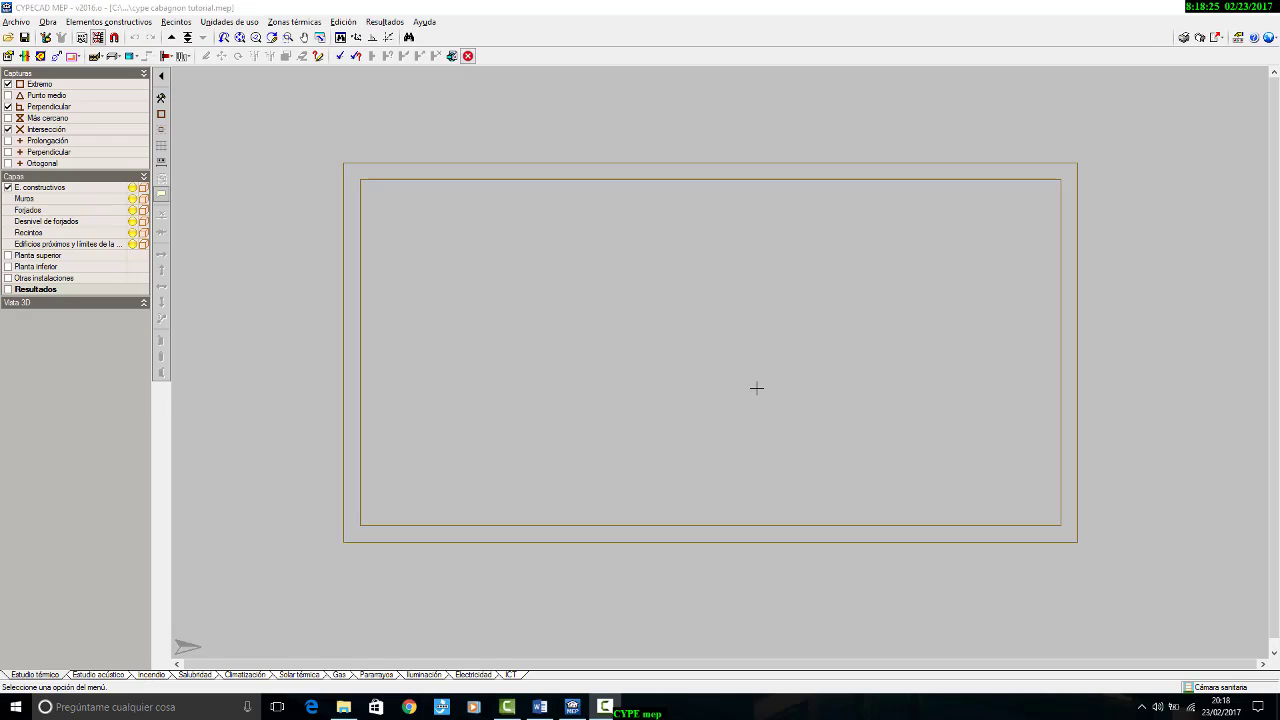
Step: Go up to Planta Baja, switch to Word to check the section and forjado sanitario description in cabagnon_resumen.doc, and return to CYPECAD MEP
click(173, 38)
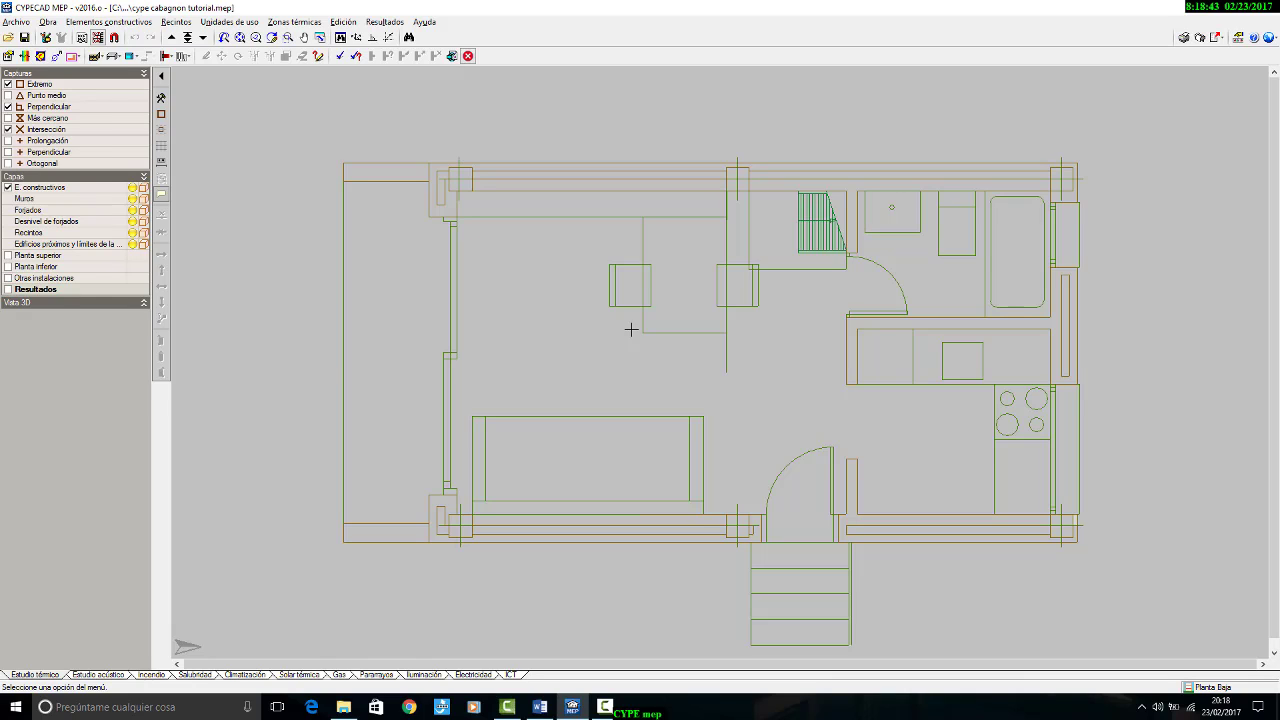
click(540, 707)
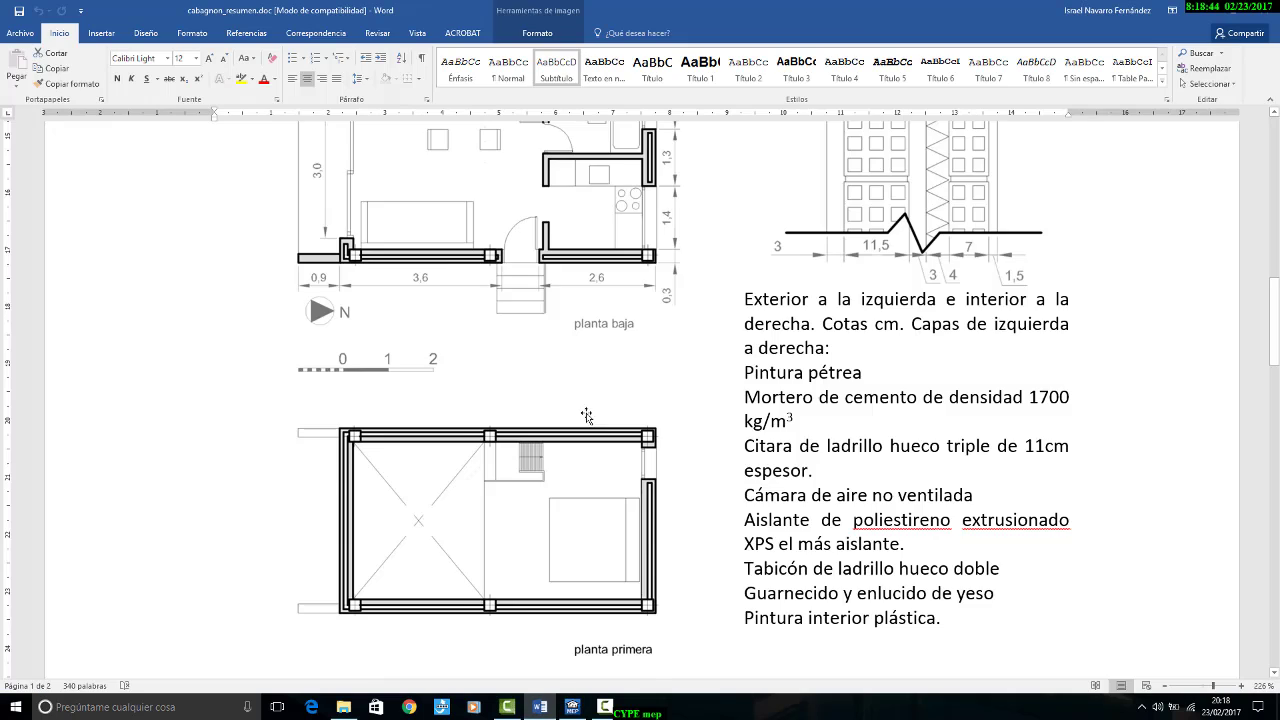
scroll(587, 416, up, 10)
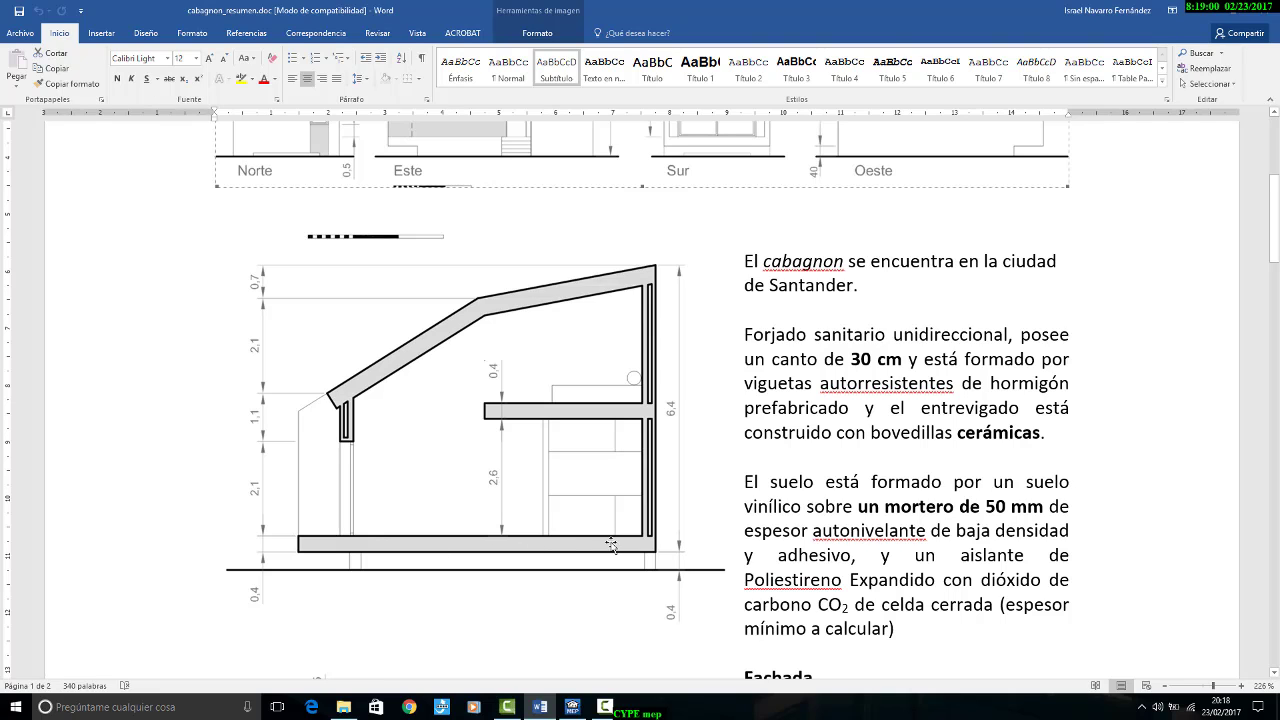
click(572, 707)
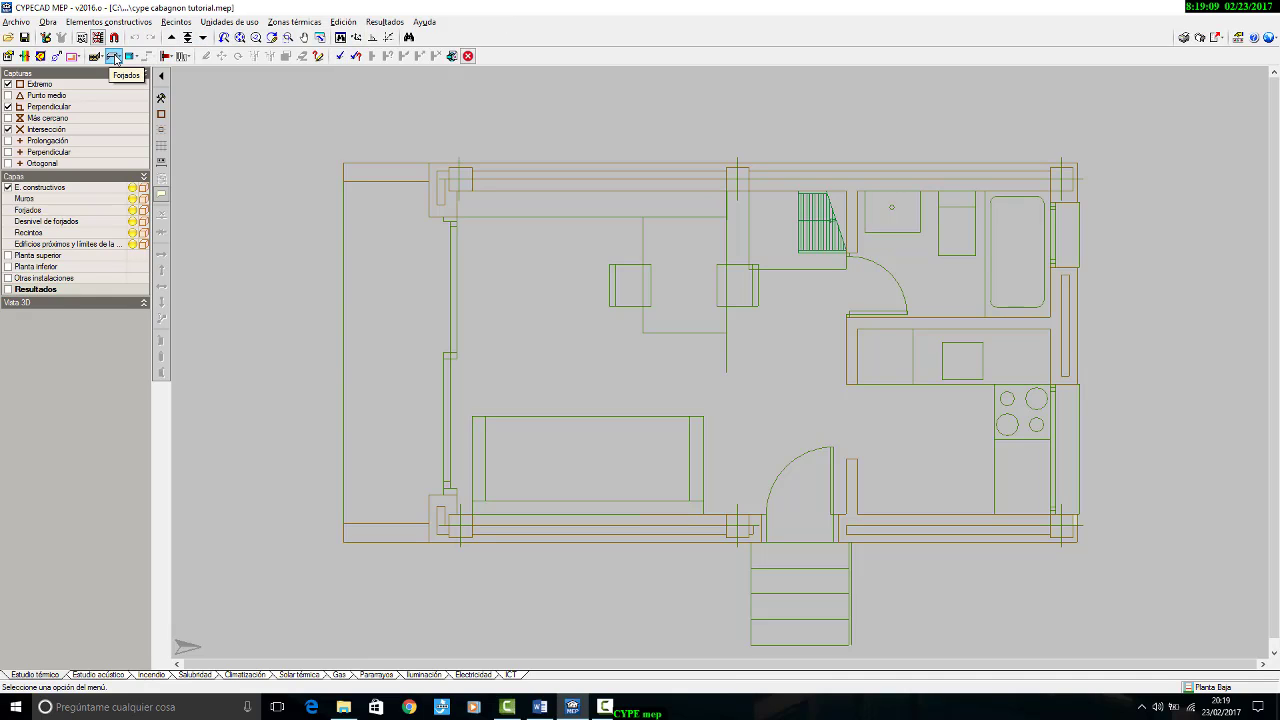
Step: Open the Forjados palette, try its compact icon form, and keep it as a named list beside the plan
click(122, 22)
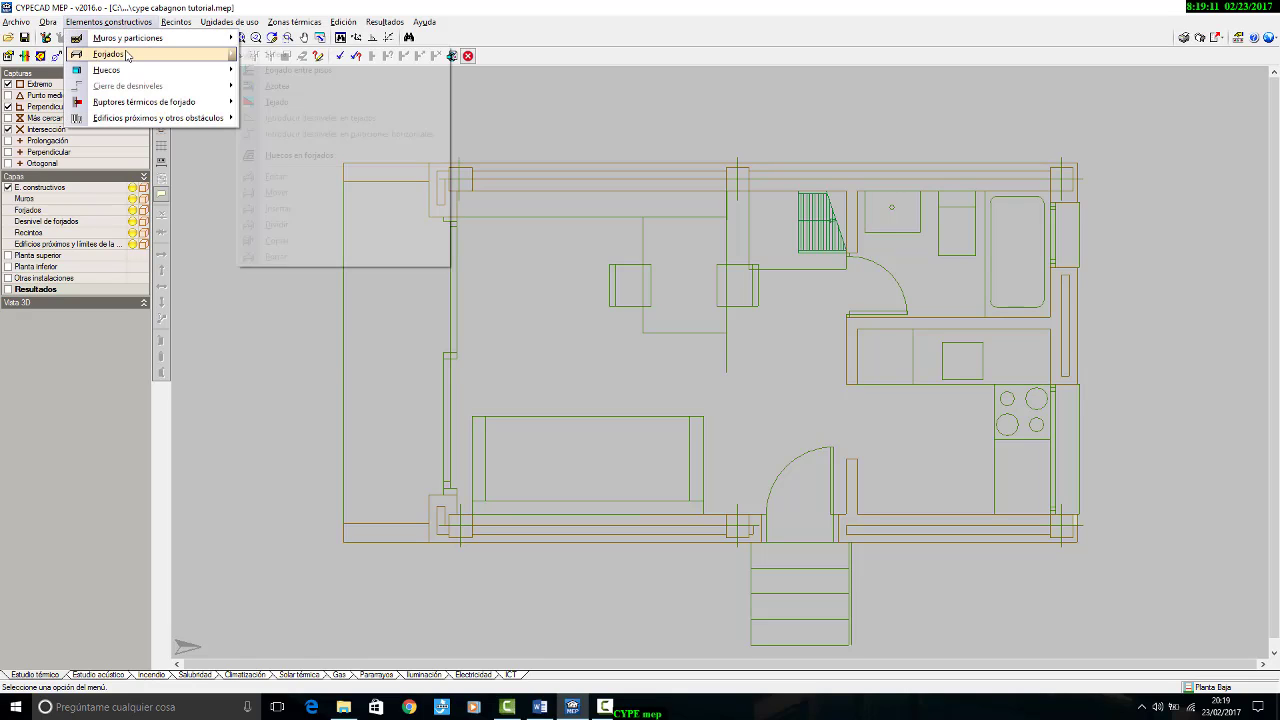
click(143, 9)
click(113, 56)
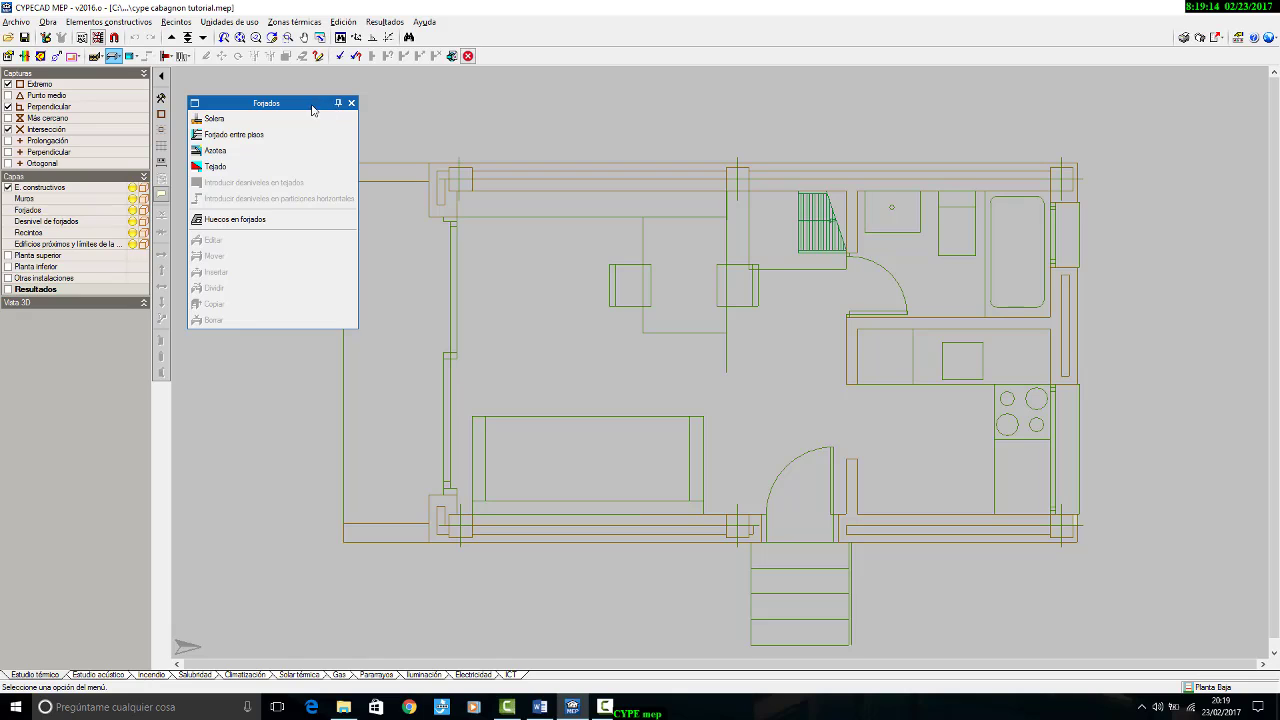
drag(300, 110, 308, 114)
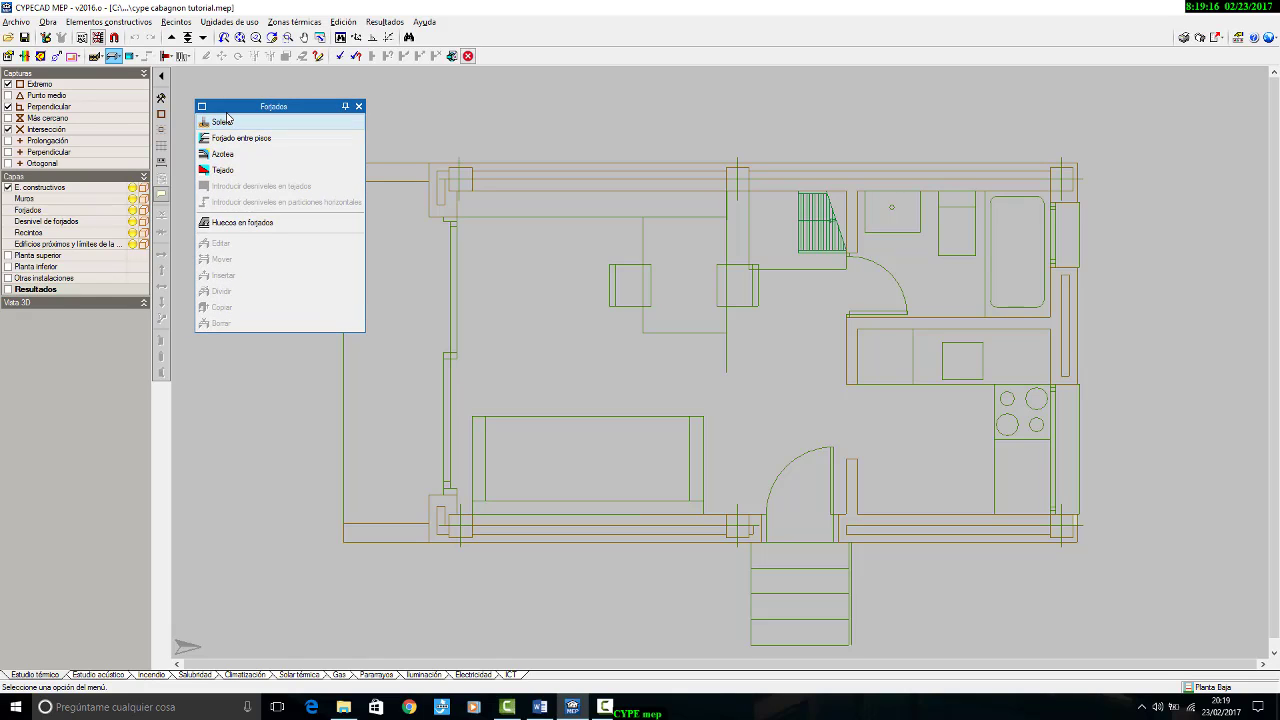
click(200, 107)
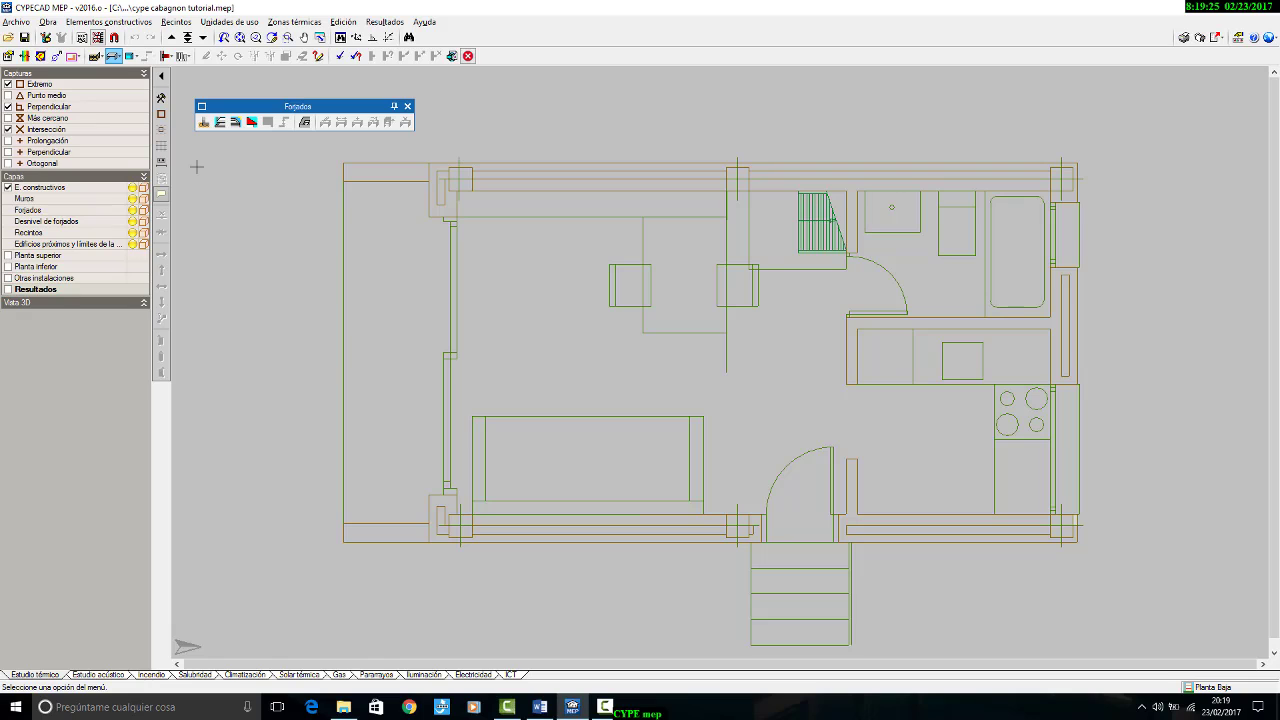
click(202, 107)
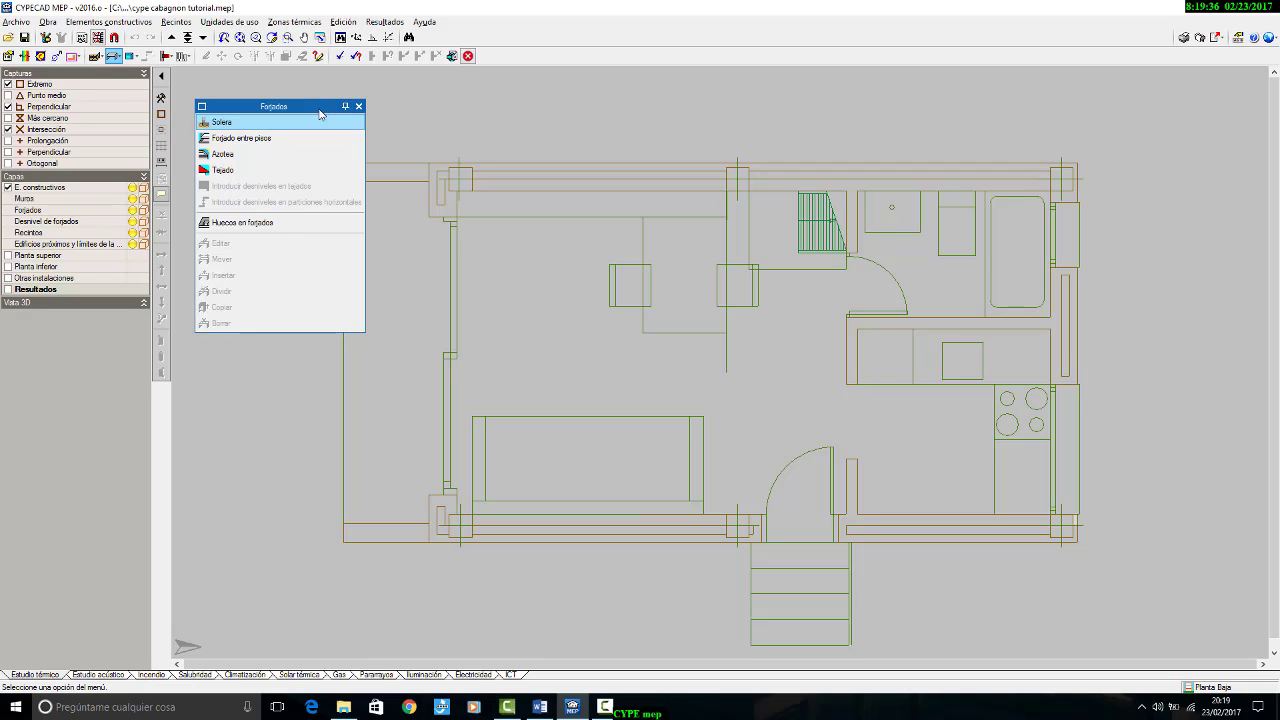
drag(318, 106, 308, 91)
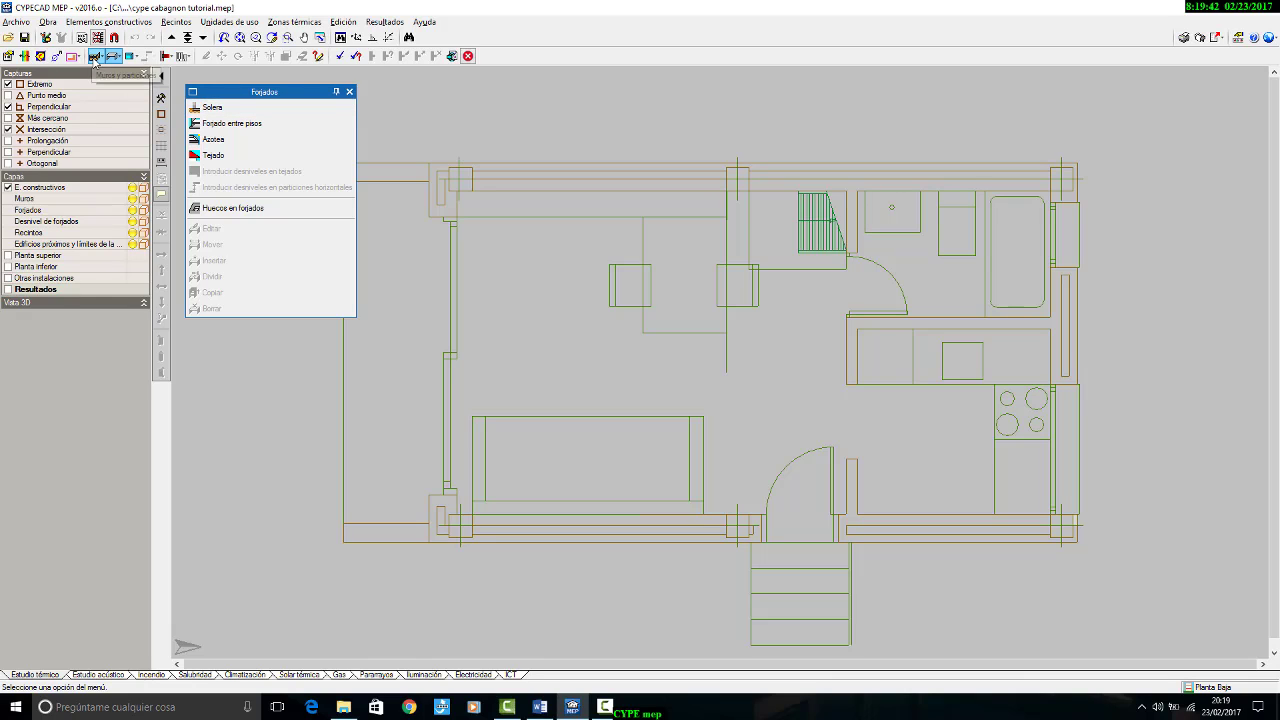
Step: Preview the Muros y particiones palette as a named list and the Huecos palette in compact form, leaving only Forjados open
click(97, 57)
drag(236, 74, 504, 125)
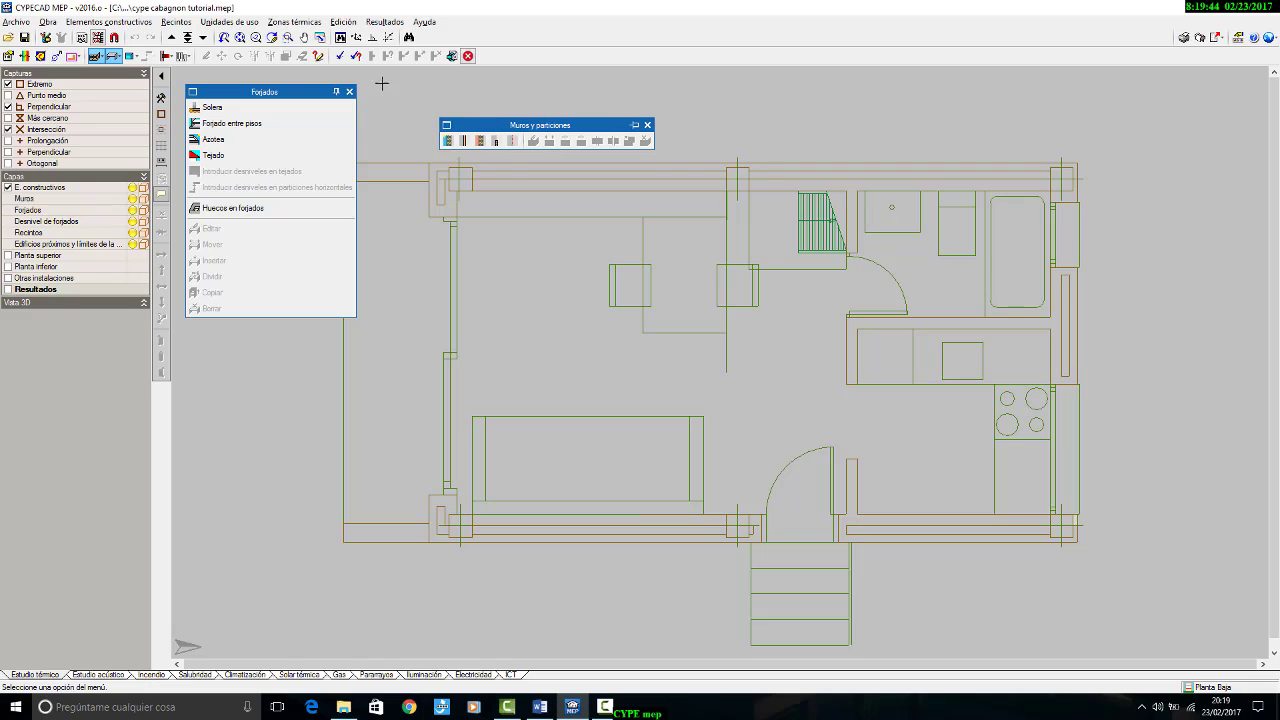
click(240, 156)
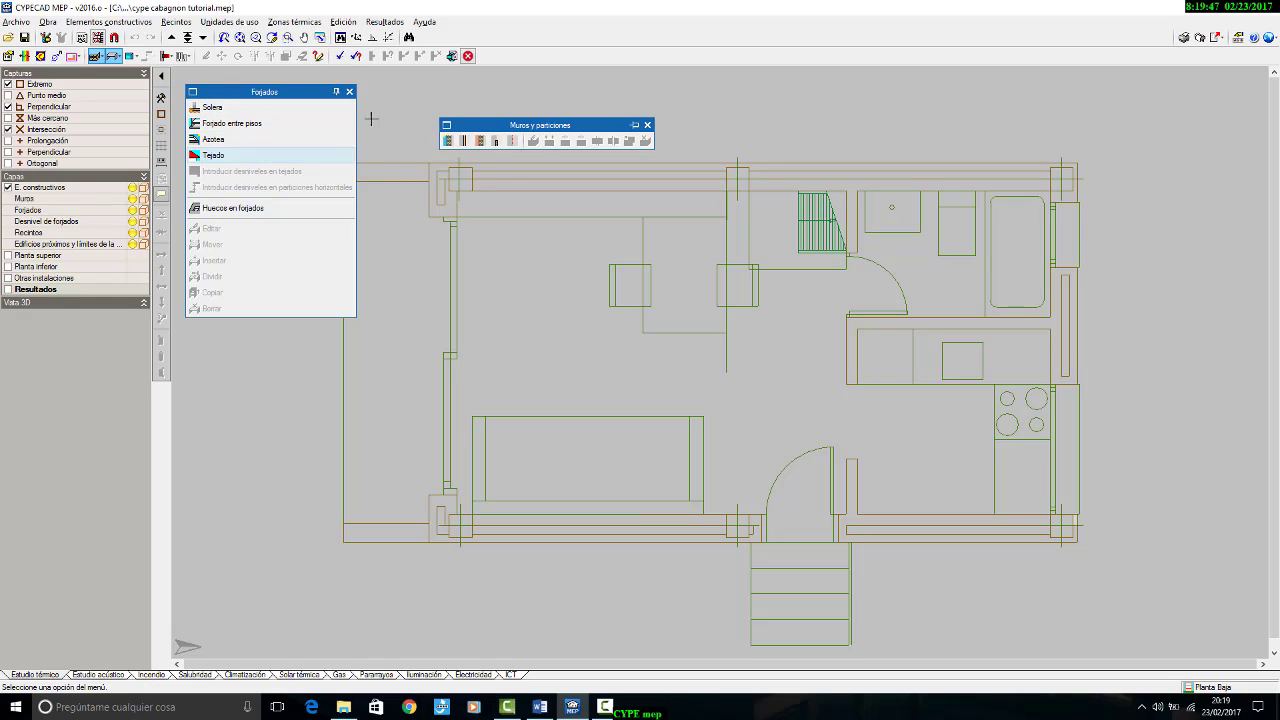
click(447, 126)
drag(486, 128, 447, 99)
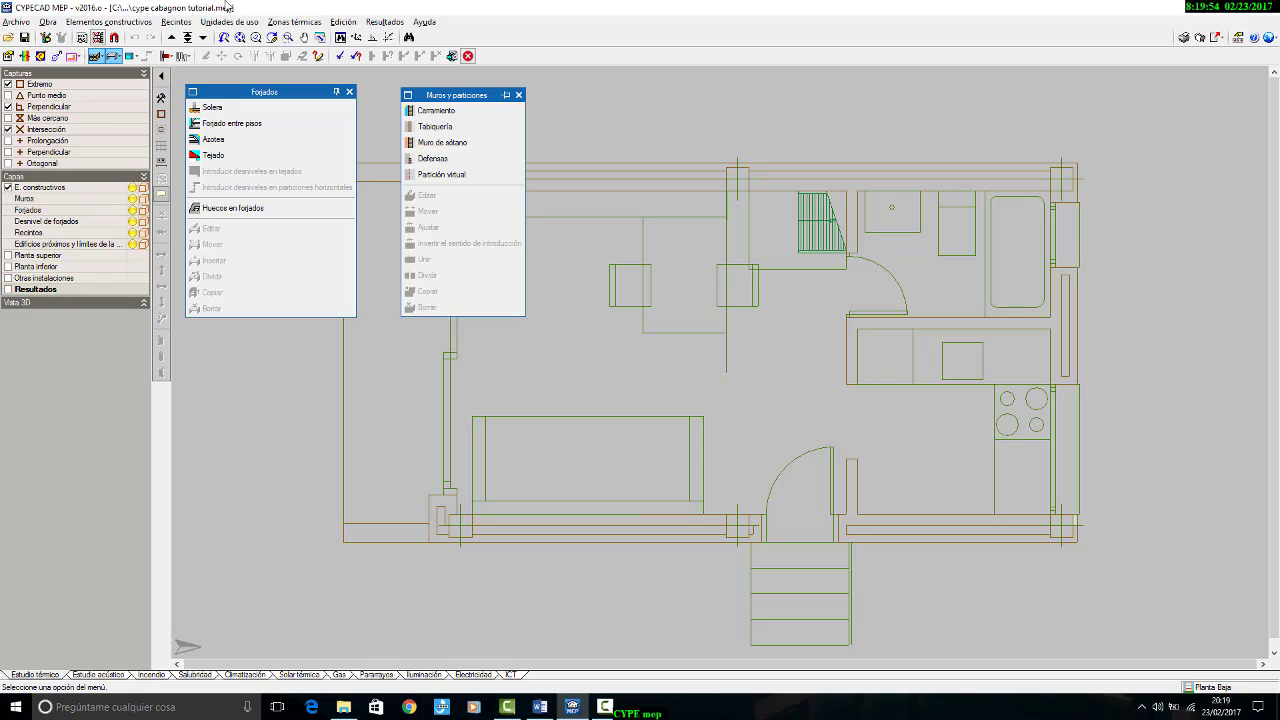
click(130, 57)
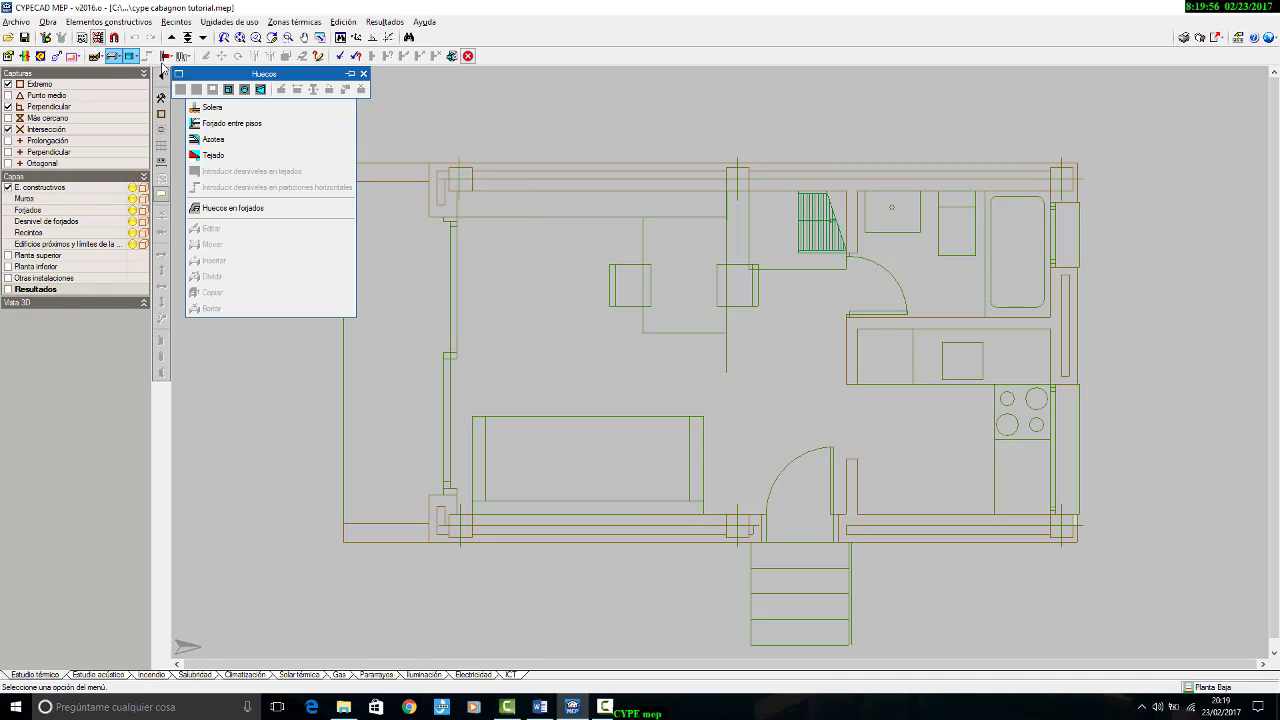
drag(316, 91, 687, 115)
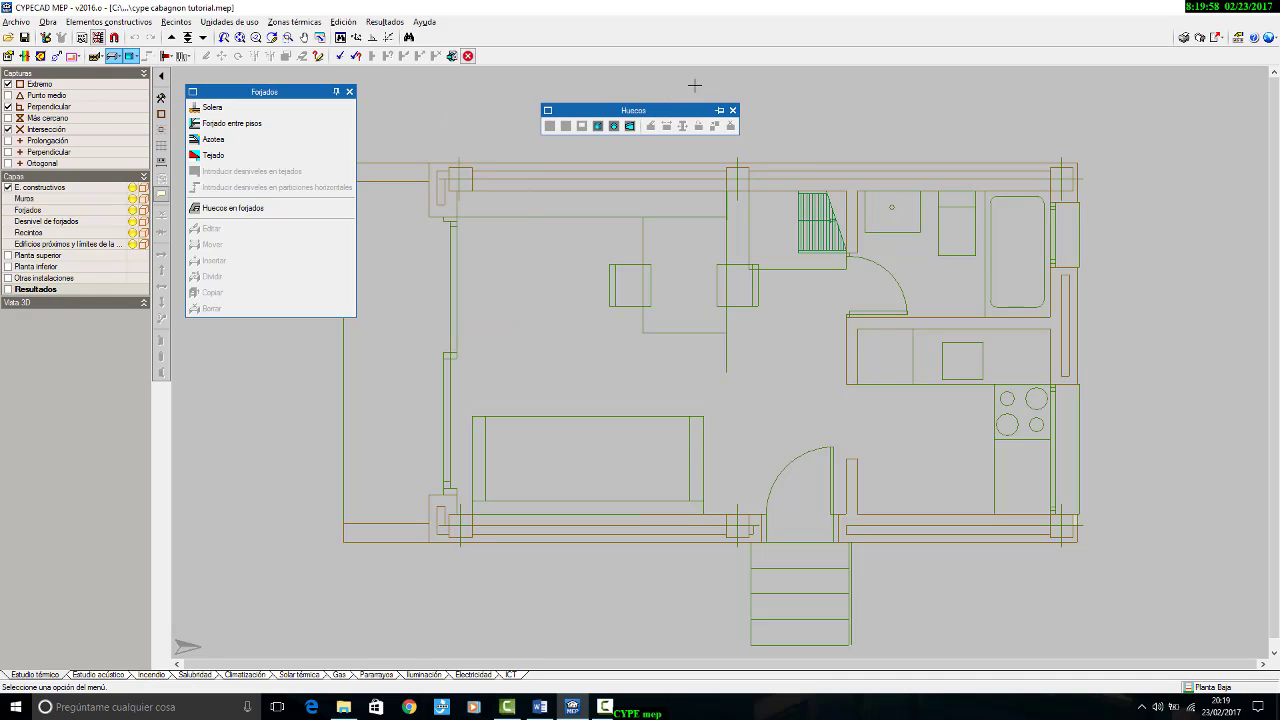
key(XF86AudioLowerVolume)
click(732, 111)
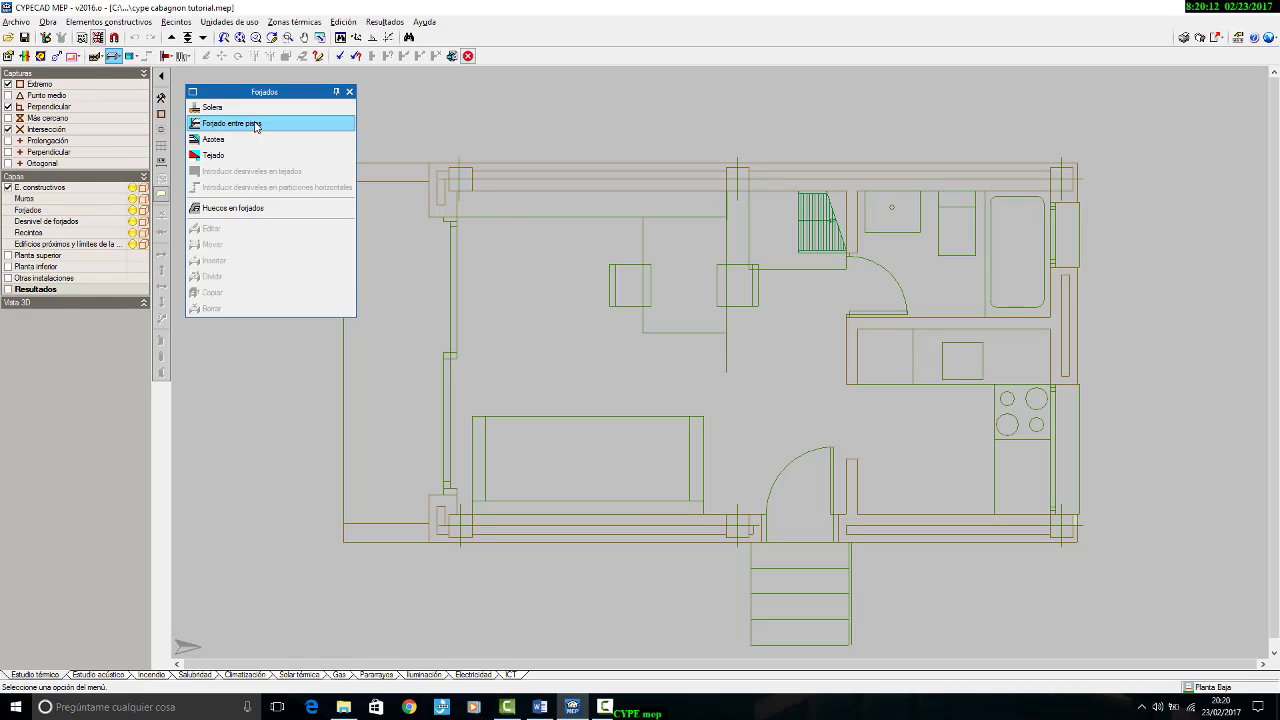
Step: Start a Forjado entre pisos on Planta Baja and begin a new forjado type obtained from the Generador de Precios
click(253, 125)
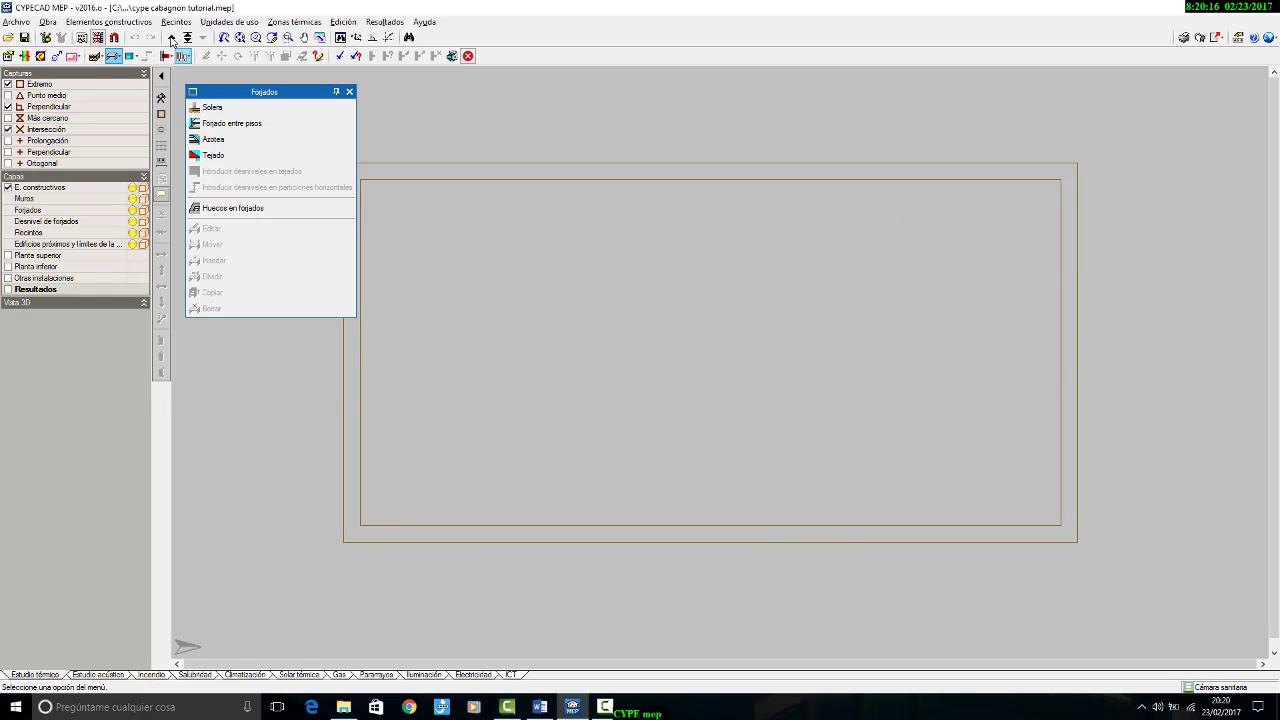
click(171, 37)
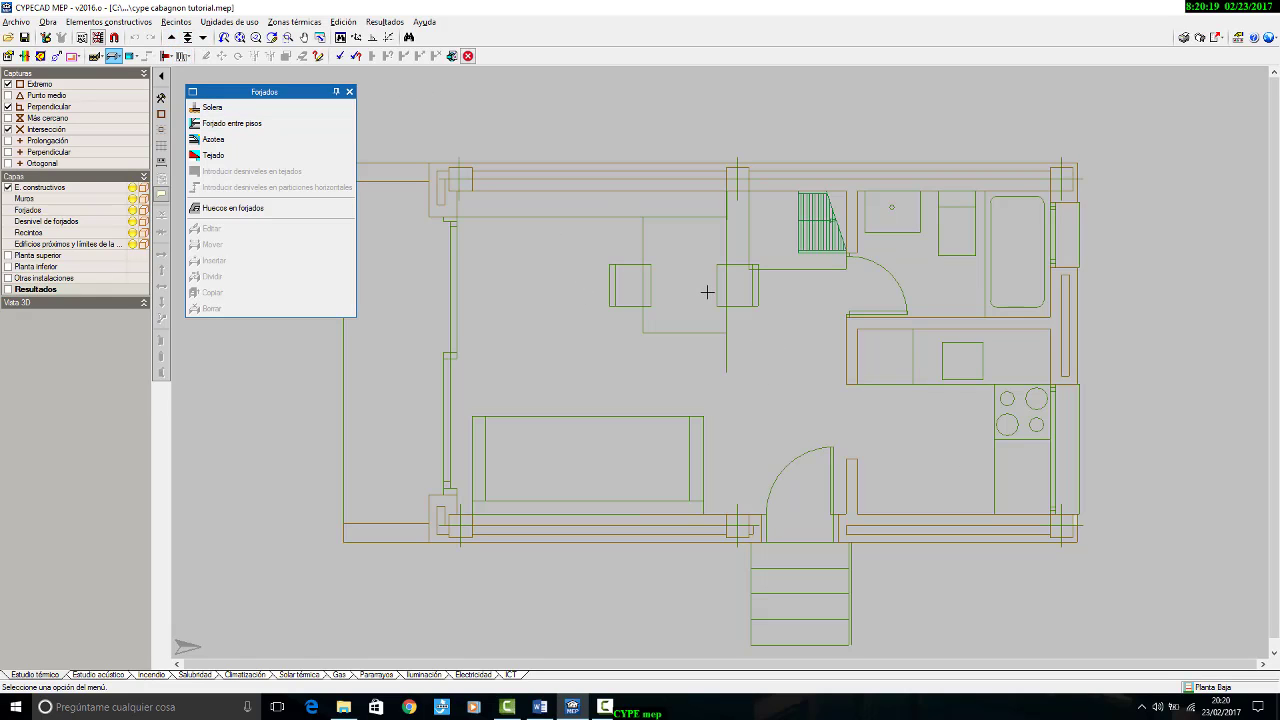
click(276, 124)
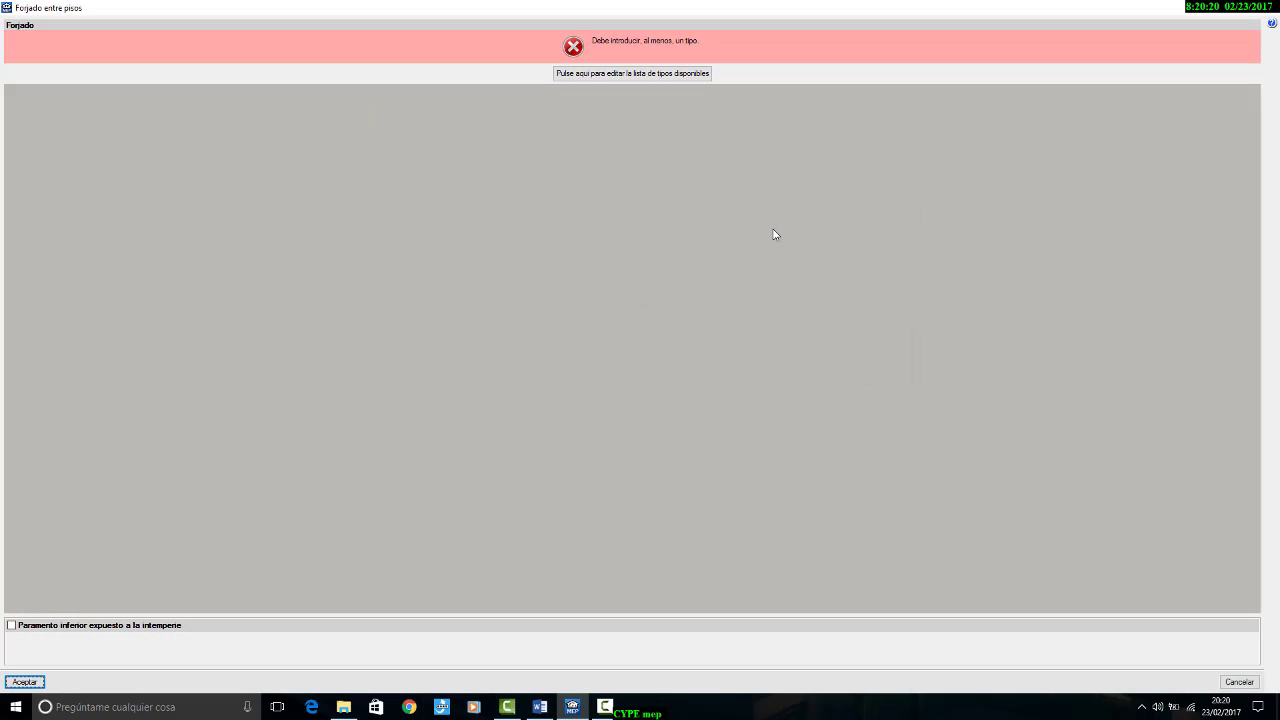
click(614, 76)
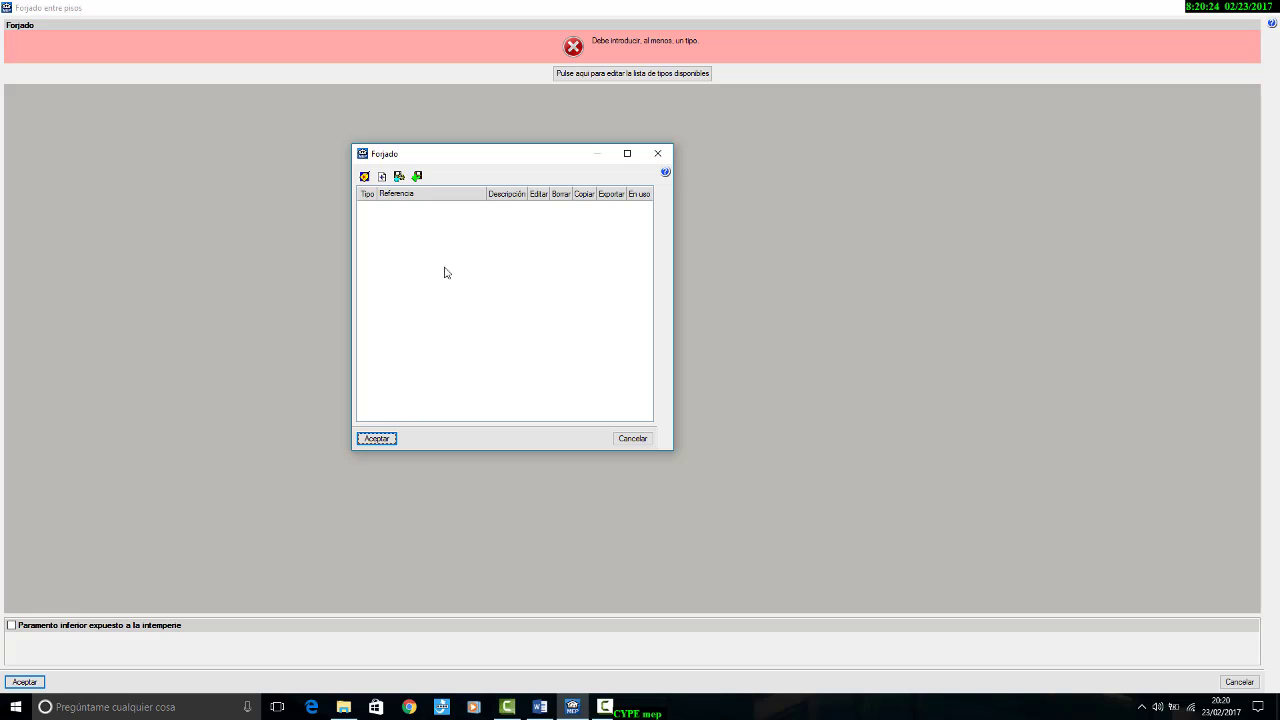
click(364, 180)
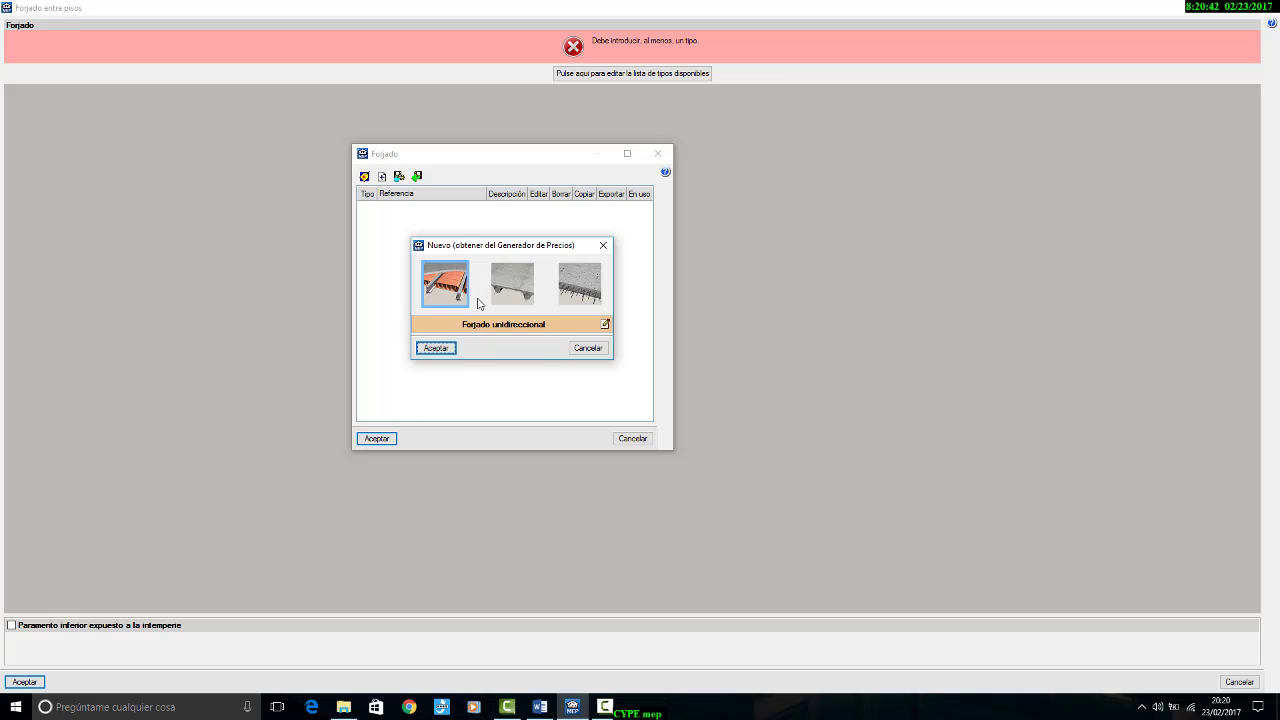
Step: Configure the Forjado unidireccional with Vigueta pretensada and Cerámica bovedilla, without the expanded polystyrene cornice mould
drag(531, 245, 796, 151)
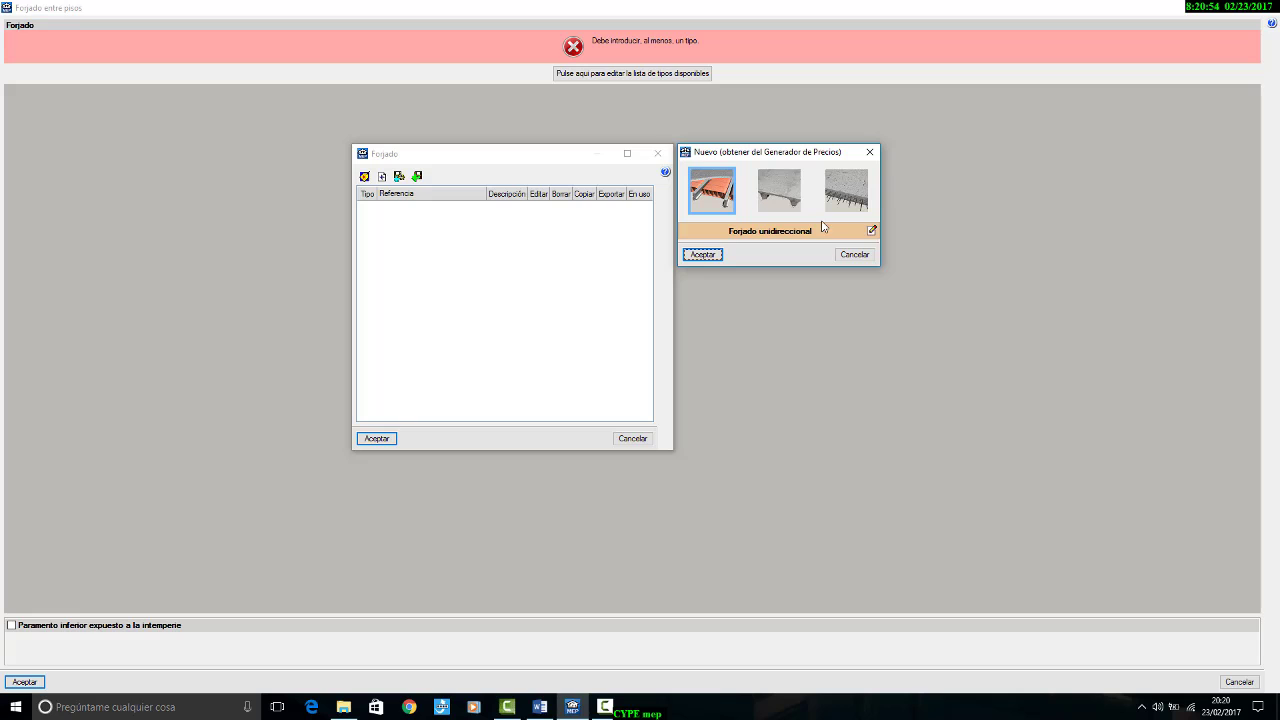
click(872, 230)
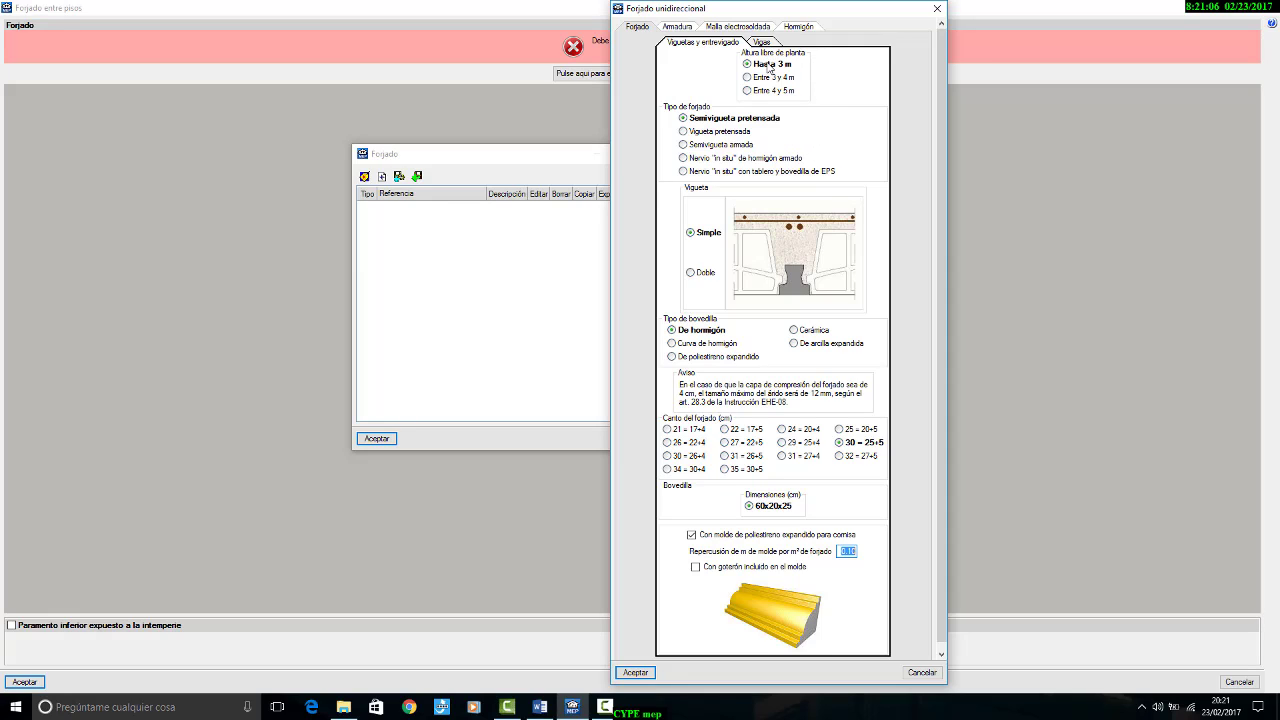
click(708, 132)
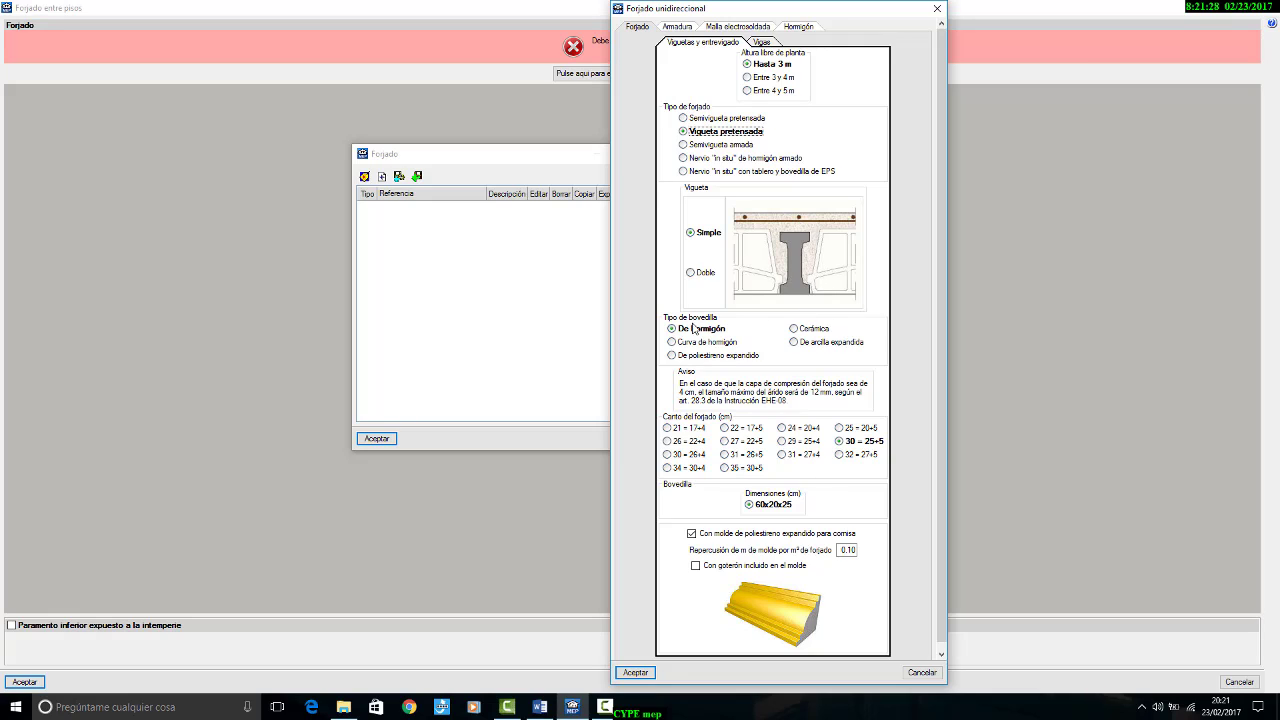
click(794, 329)
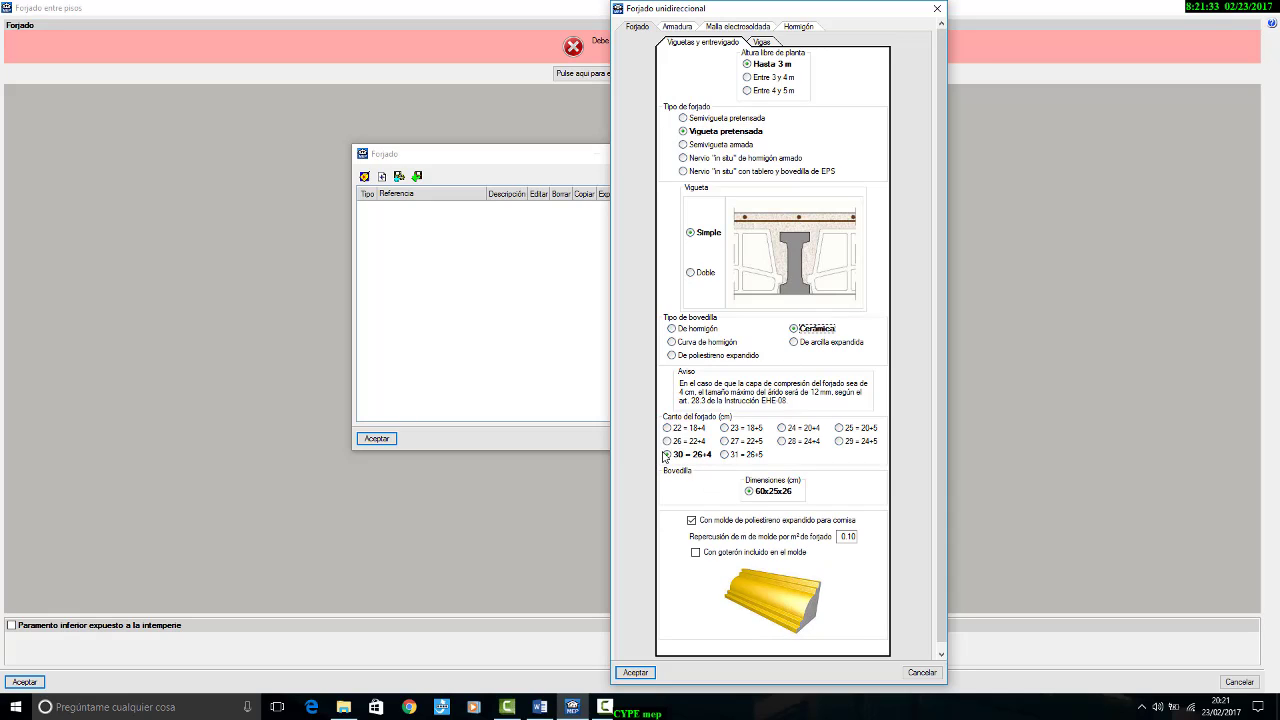
click(724, 522)
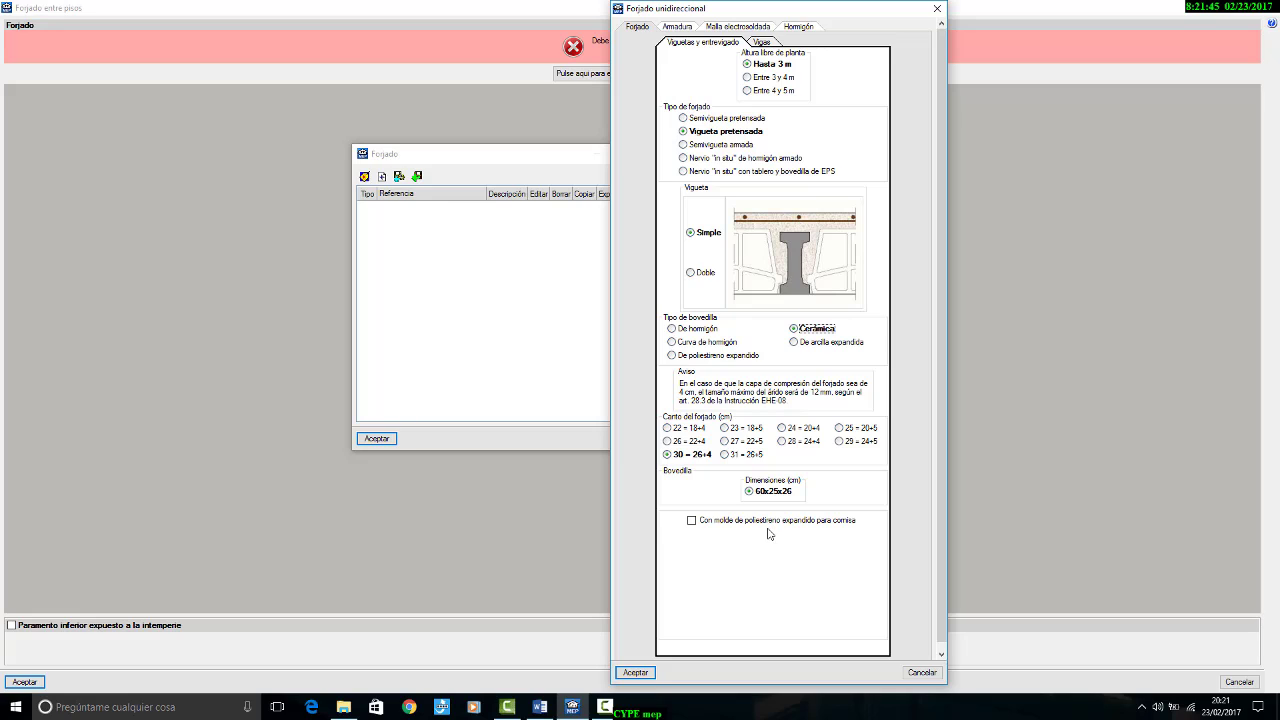
Step: Check the beam type and reinforcement steel of the Forjado unidireccional, and set its welded mesh diameter to 8 mm
click(763, 46)
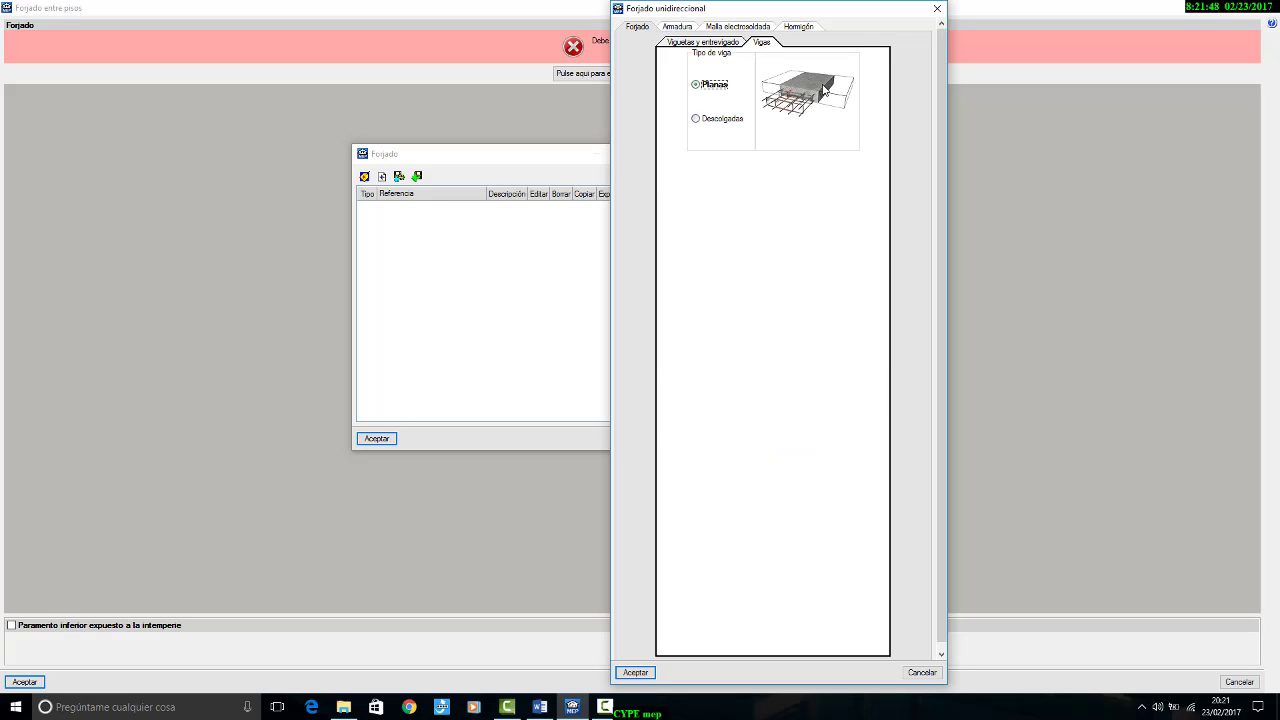
click(679, 27)
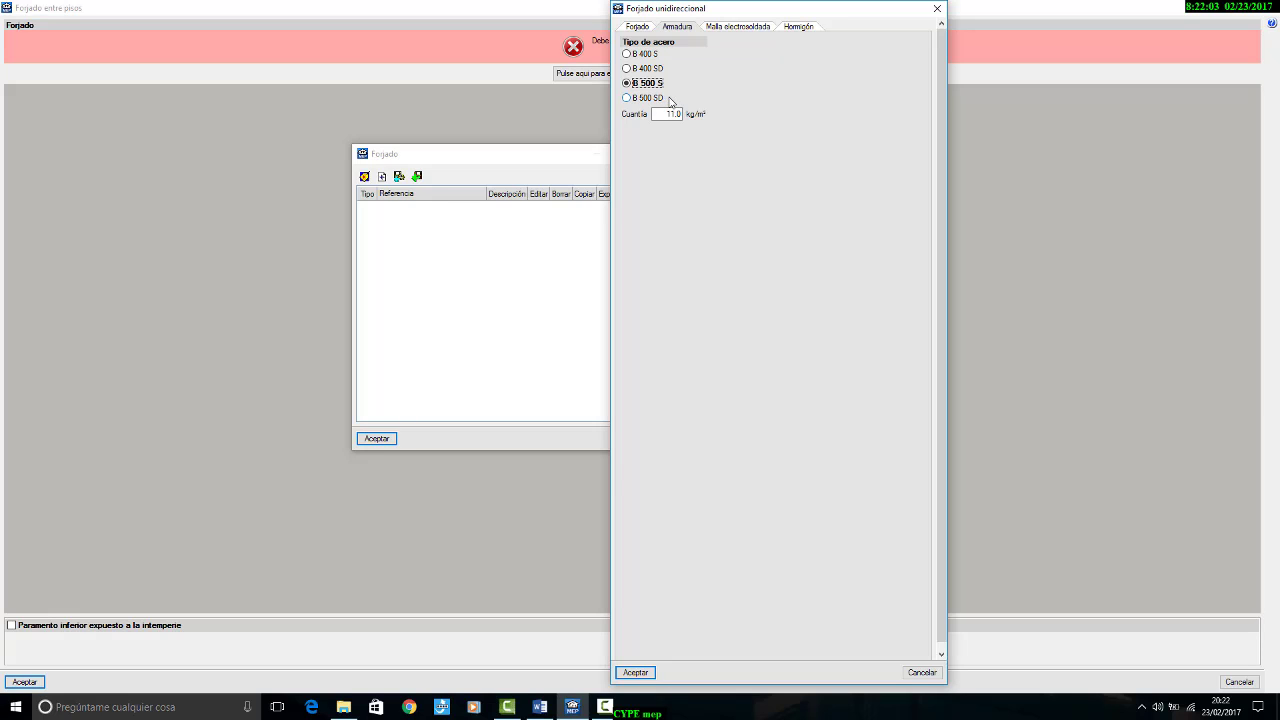
click(729, 28)
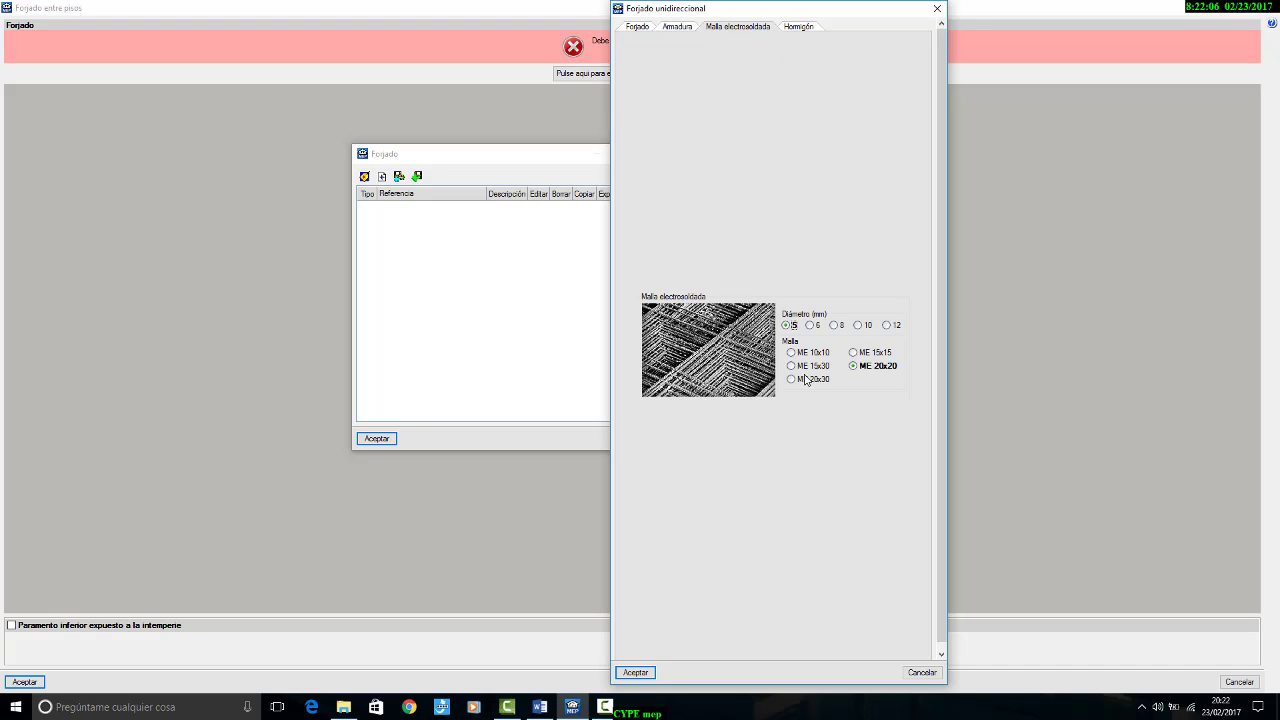
click(836, 326)
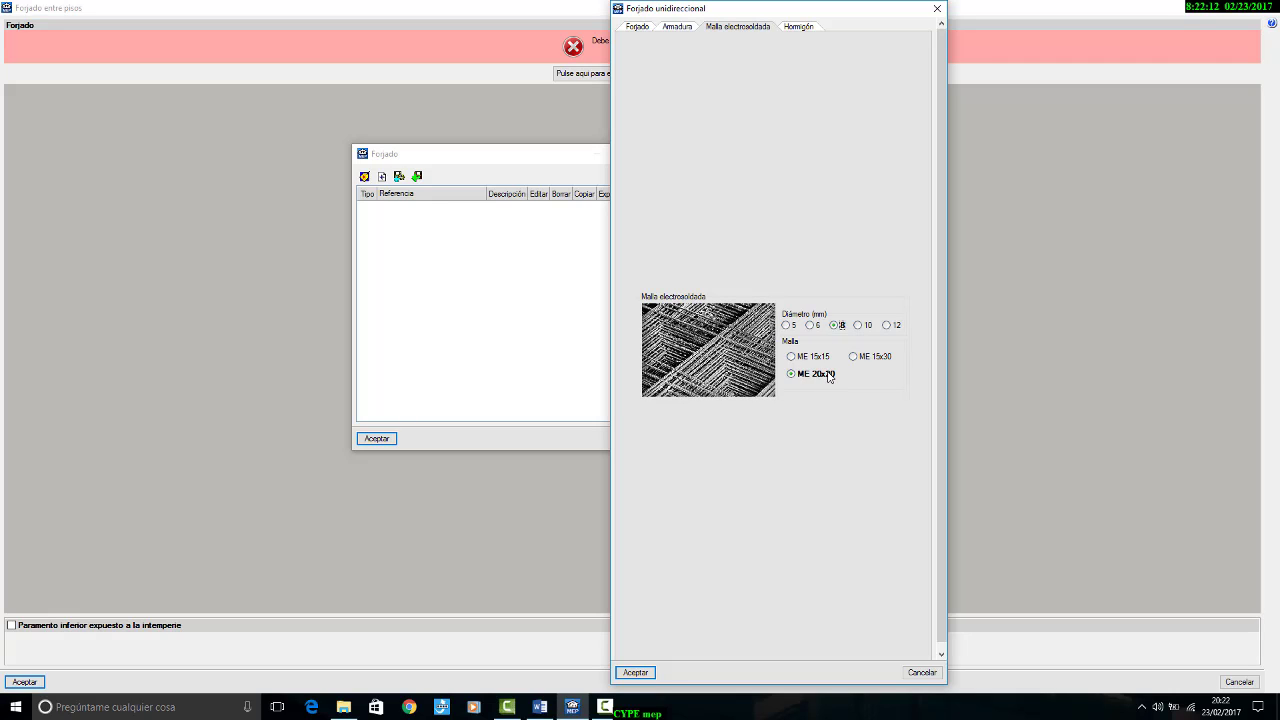
Step: Set the concrete pouring method to Con bomba and add the Forjado unidireccional to the forjado type list
click(798, 27)
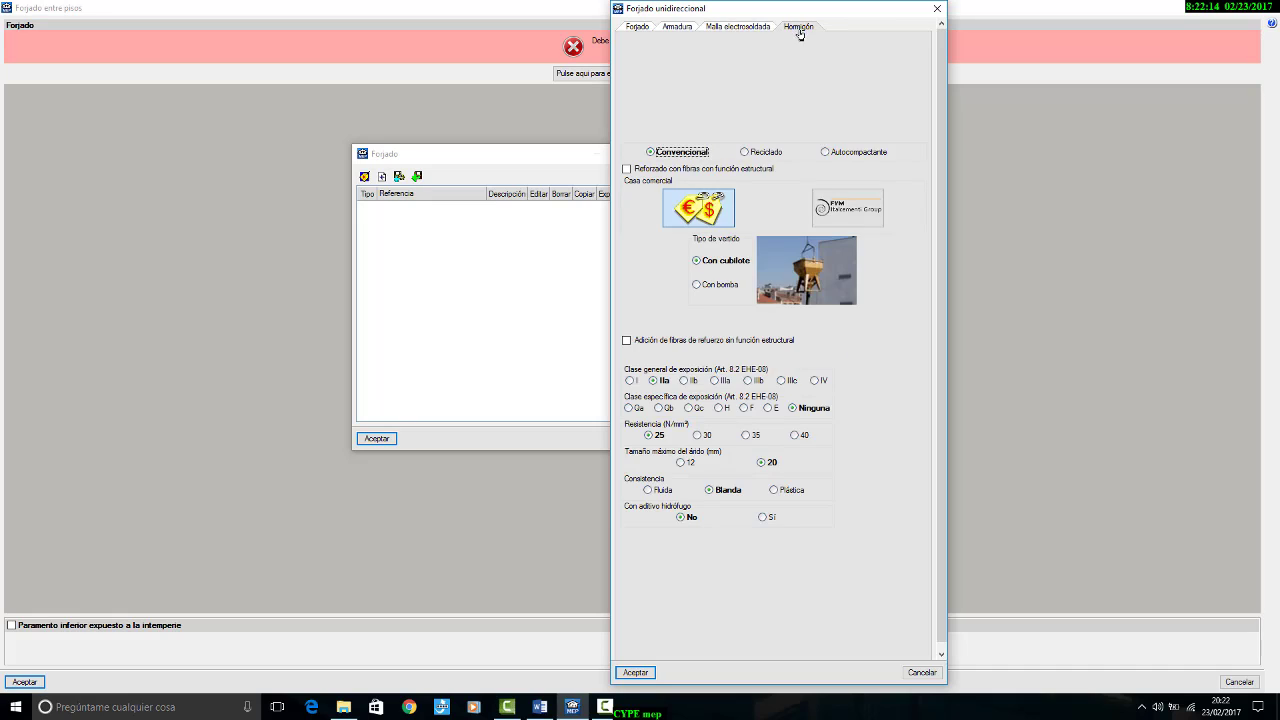
click(728, 287)
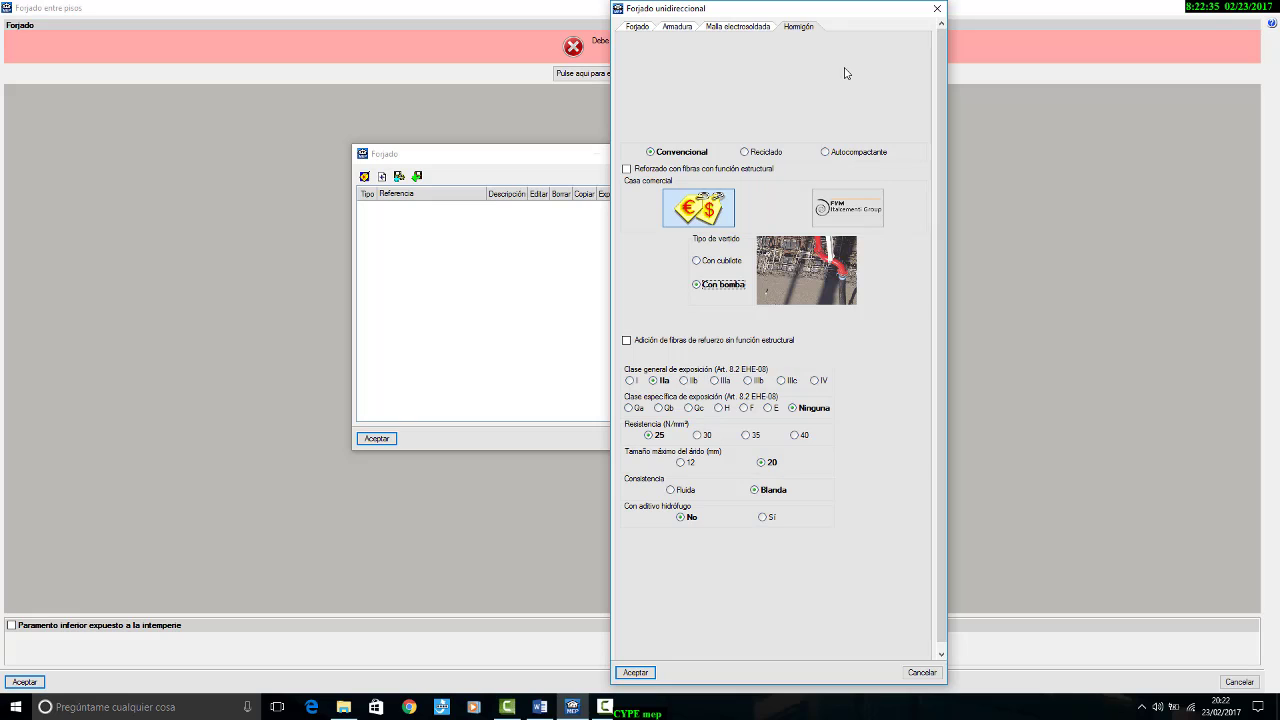
click(638, 672)
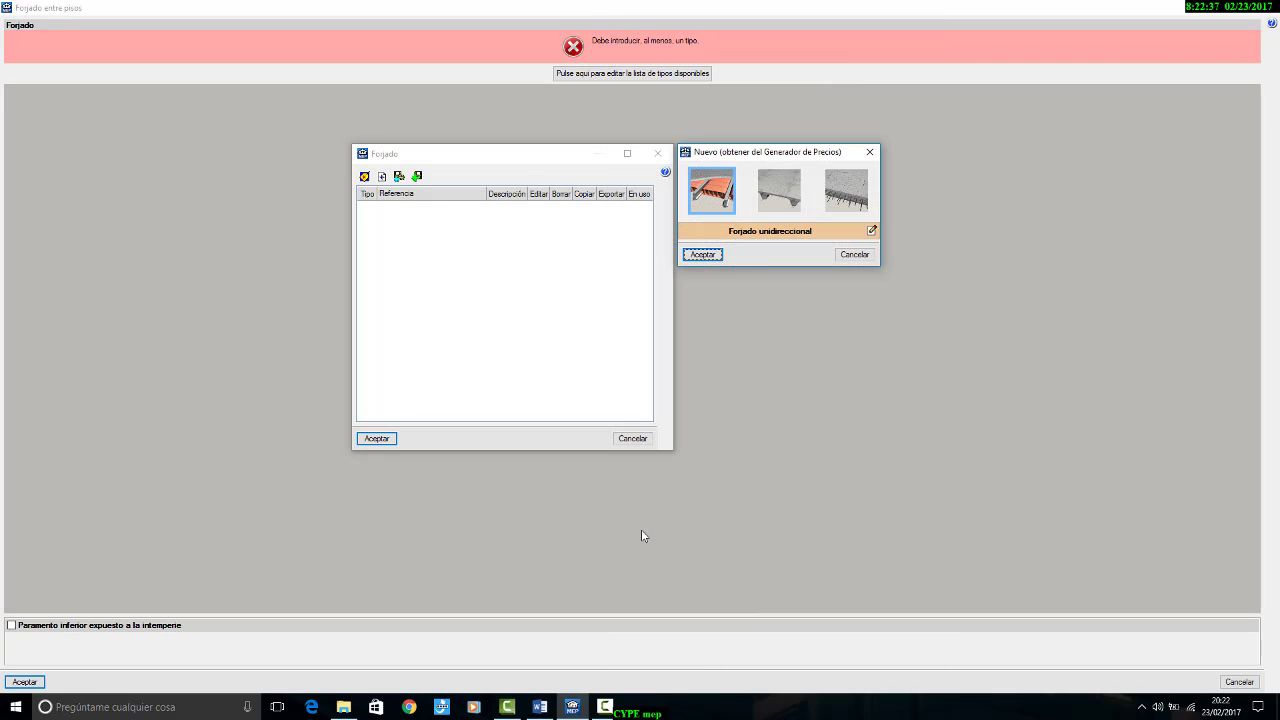
click(704, 256)
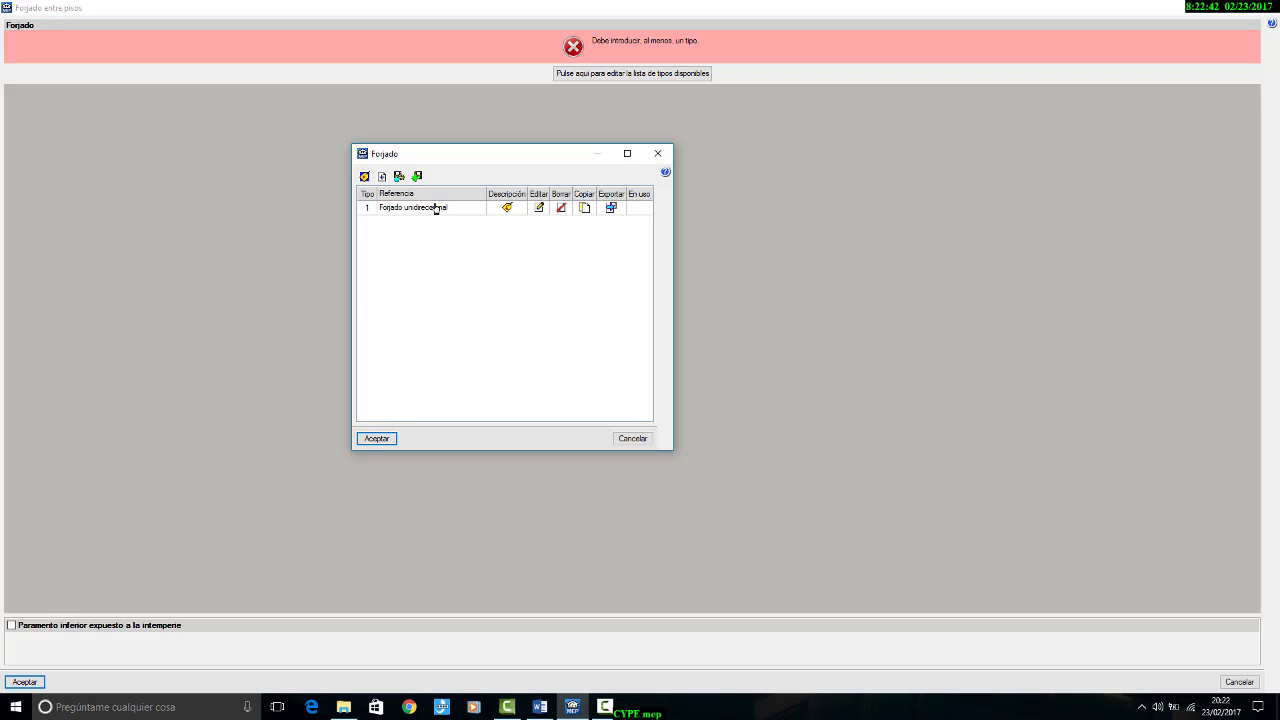
Step: Reopen the Forjado unidireccional type for editing and review its Armadura, Malla electrosoldada, Hormigón and Forjado settings
click(539, 208)
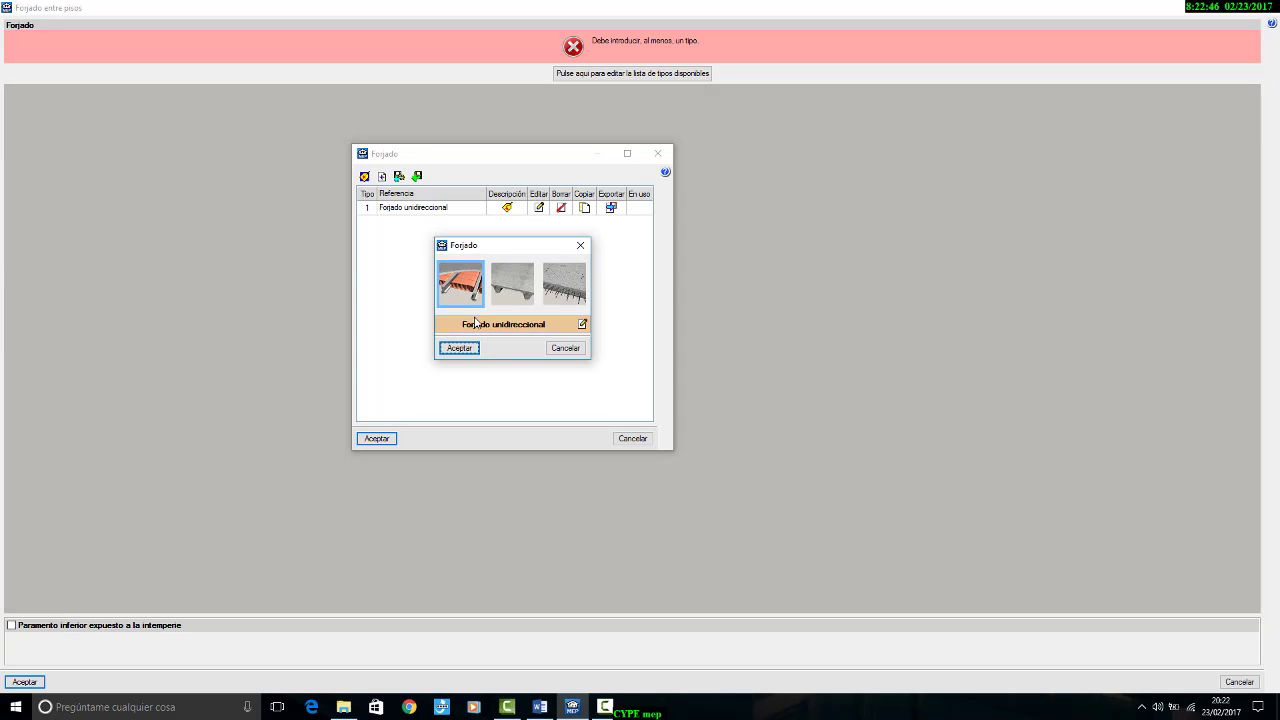
click(580, 325)
click(407, 29)
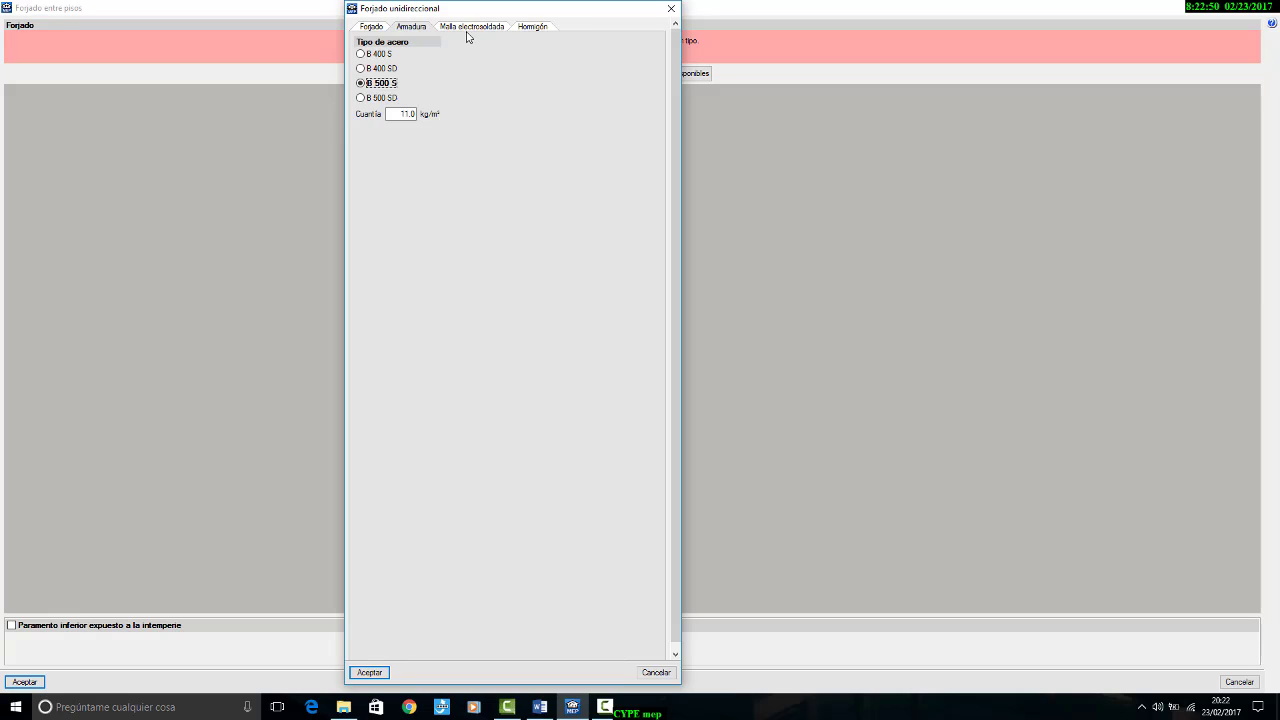
click(468, 30)
click(530, 28)
click(474, 29)
click(409, 29)
click(364, 29)
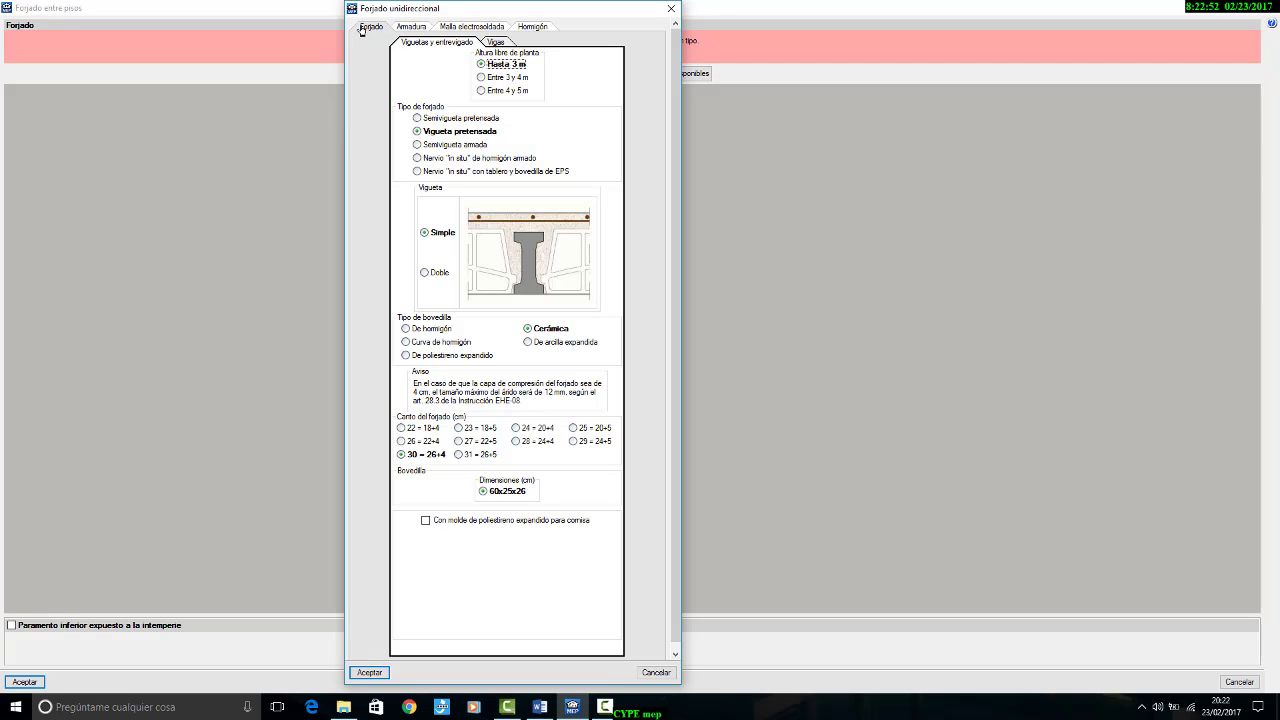
Step: Change the tipo de forjado to Semivigueta armada and accept the edited type and the forjado list
drag(426, 10, 731, 10)
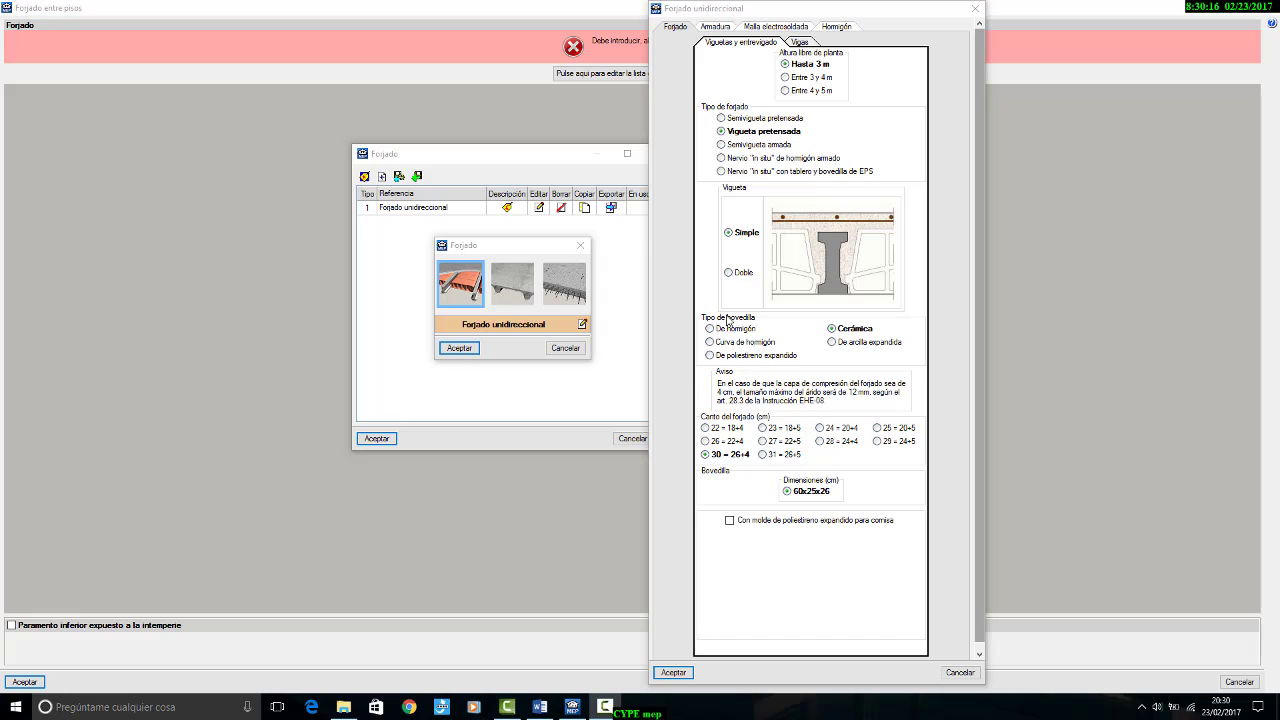
click(736, 147)
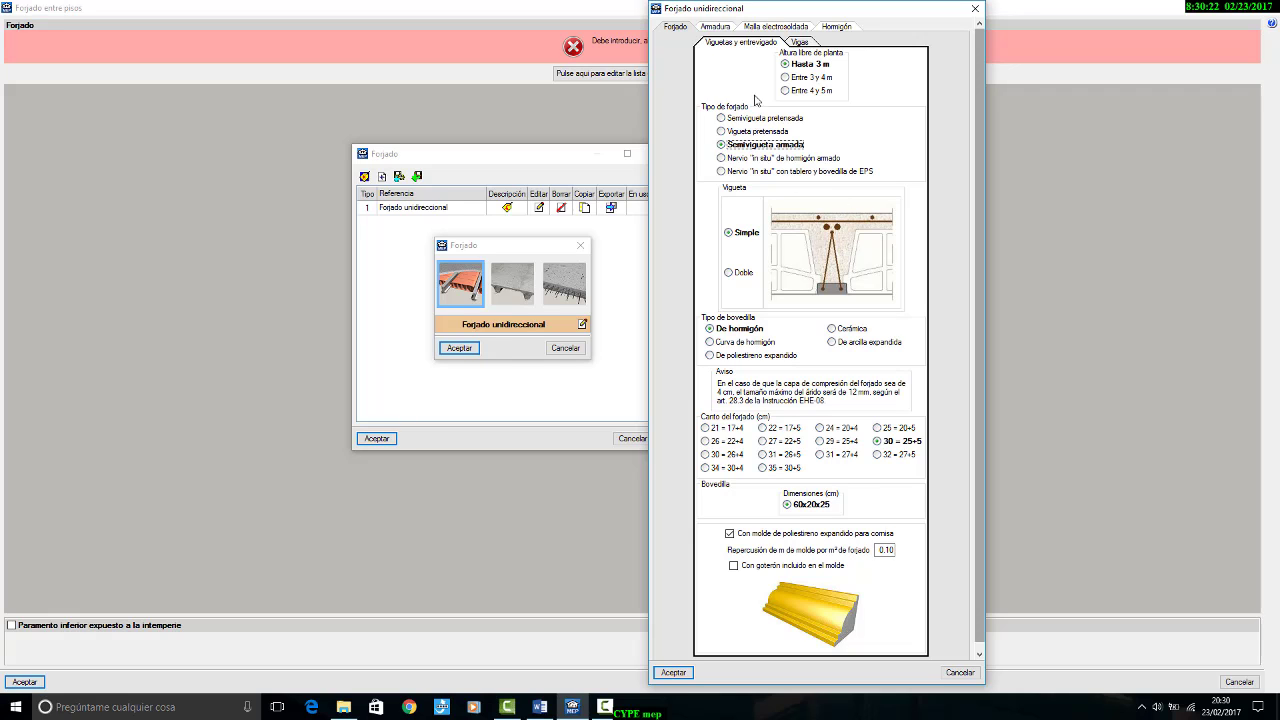
click(680, 674)
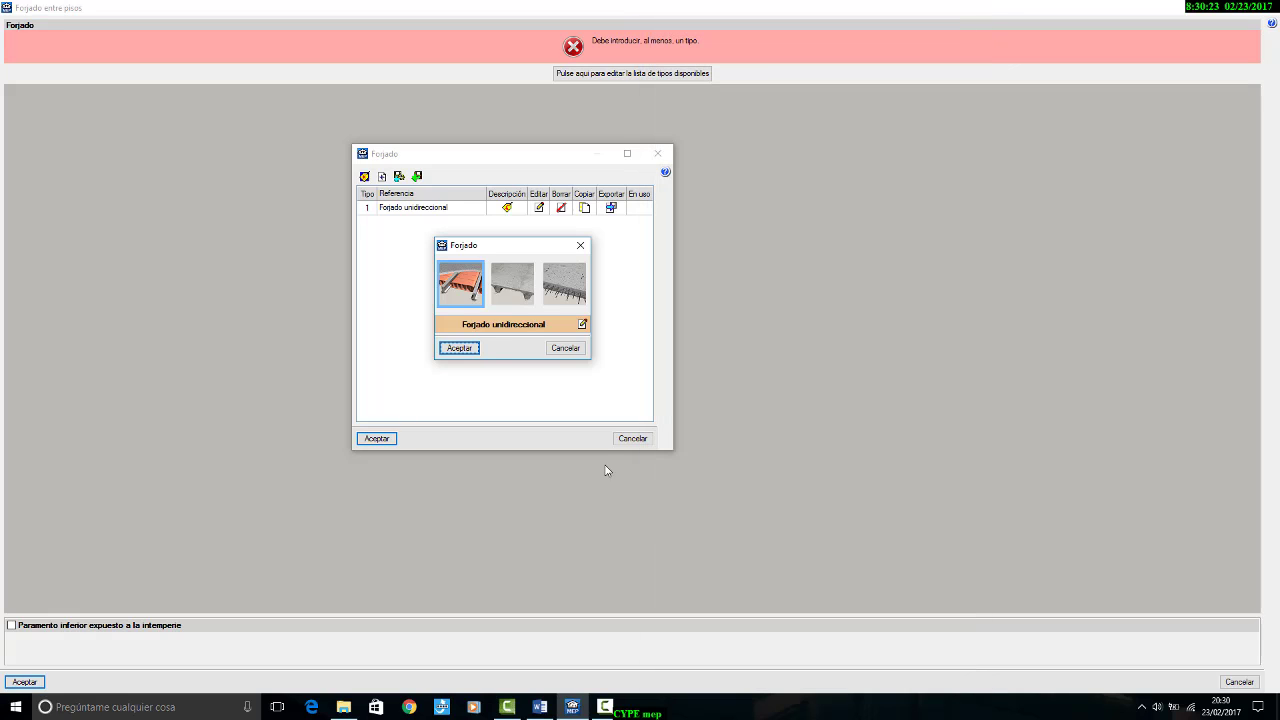
click(460, 348)
click(378, 439)
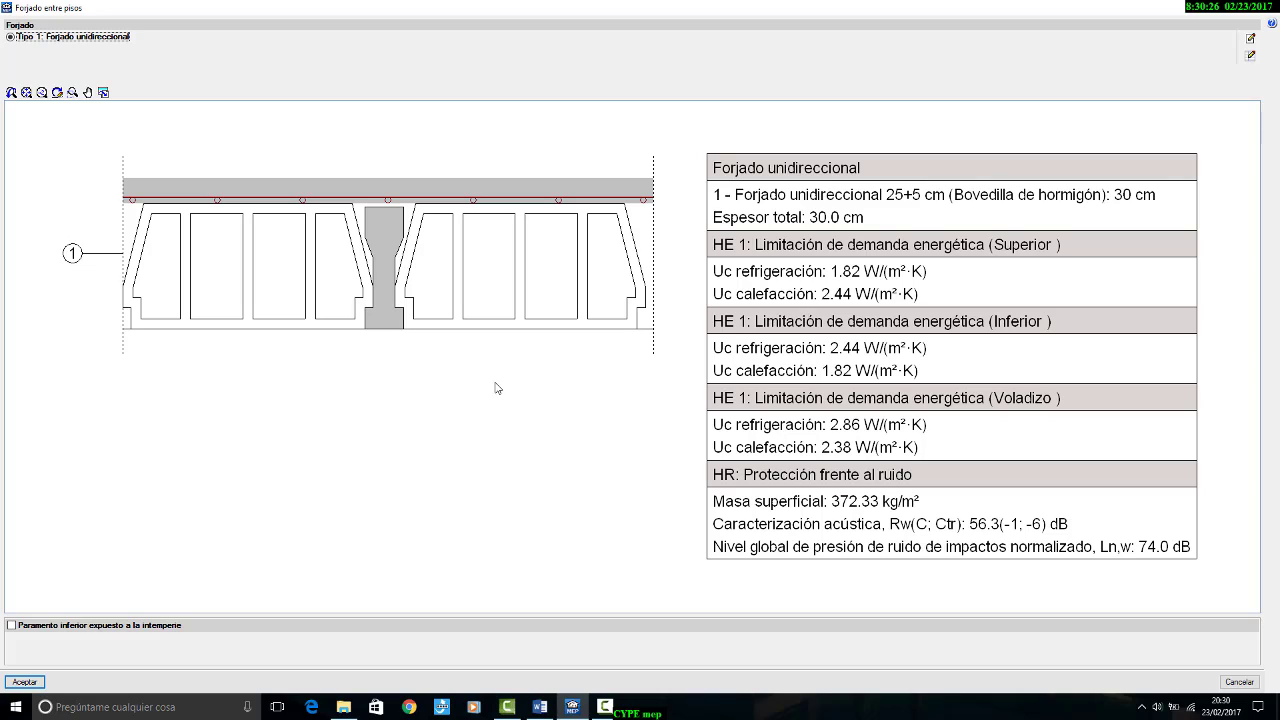
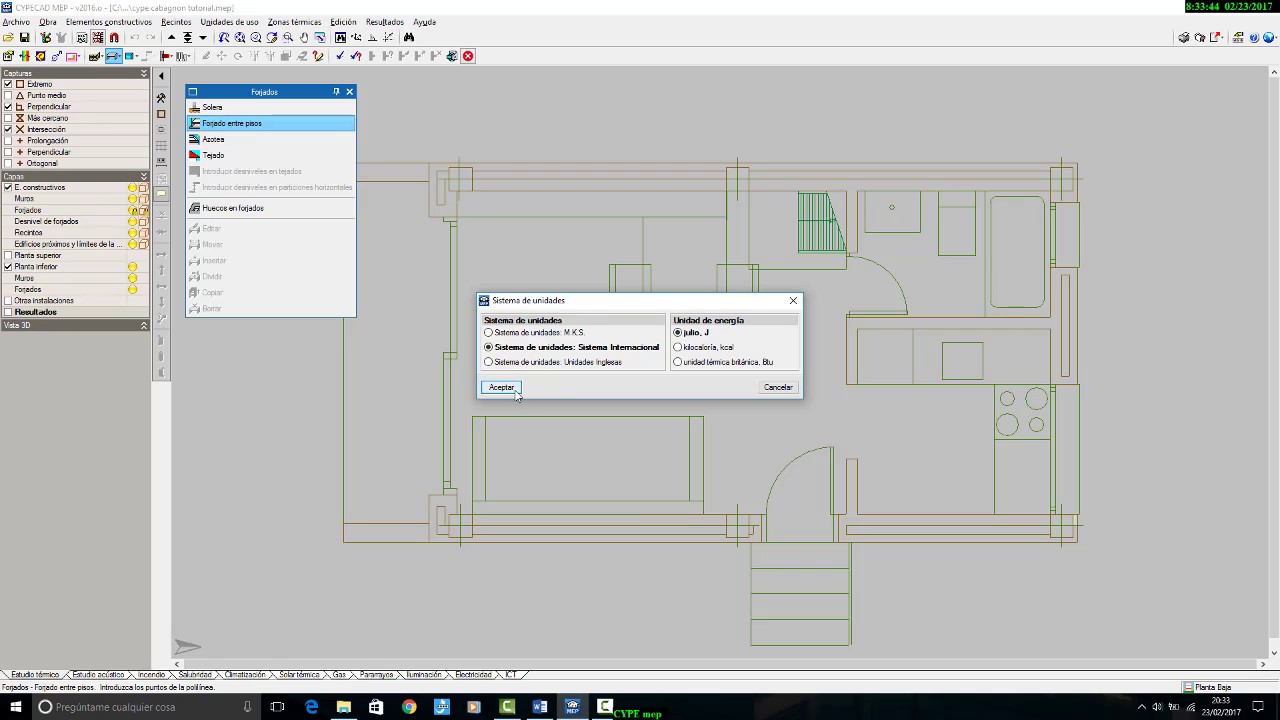
Step: Accept the Sistema Internacional units with julio as energy unit, and start a new manually defined type for the Forjado entre pisos
click(503, 387)
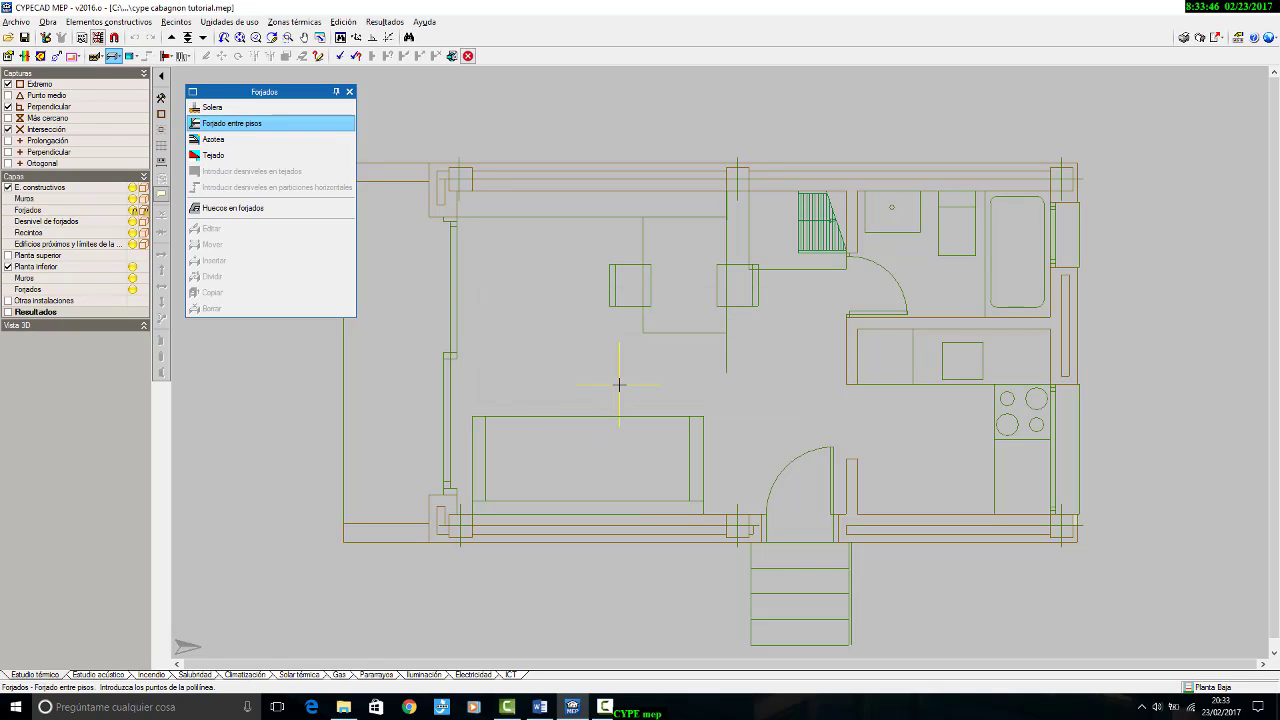
scroll(619, 384, down, 1)
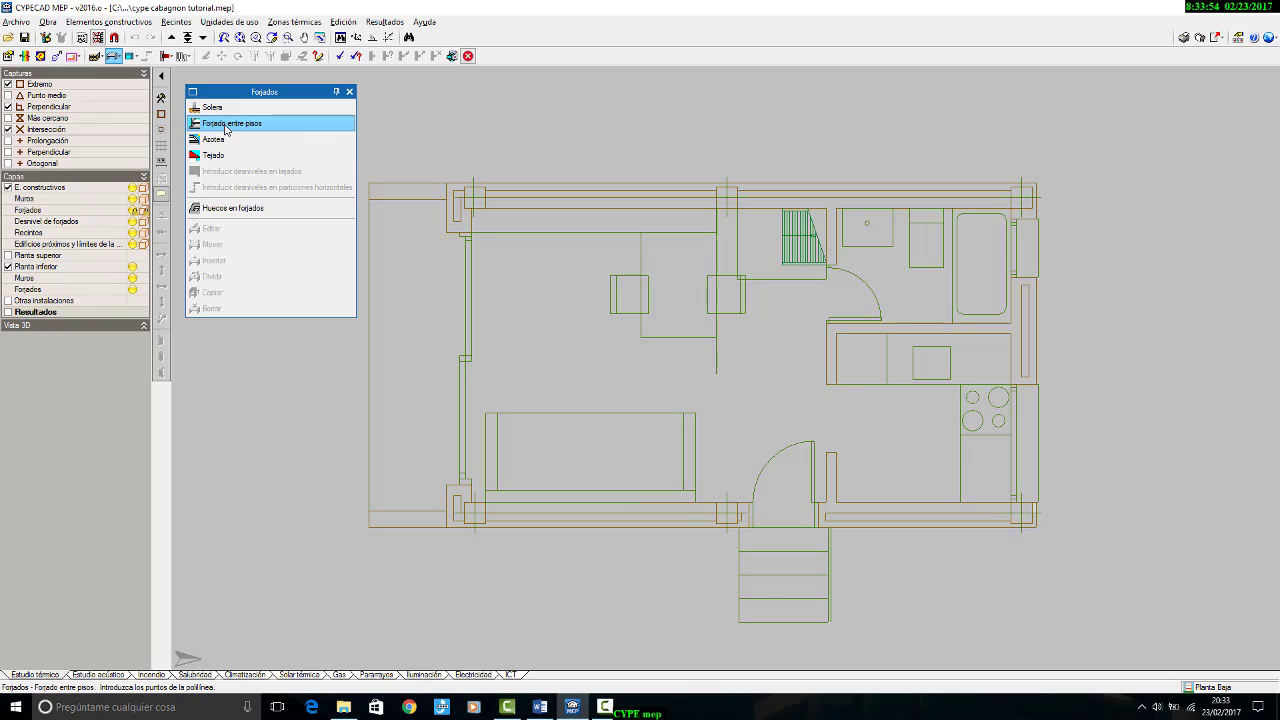
click(217, 127)
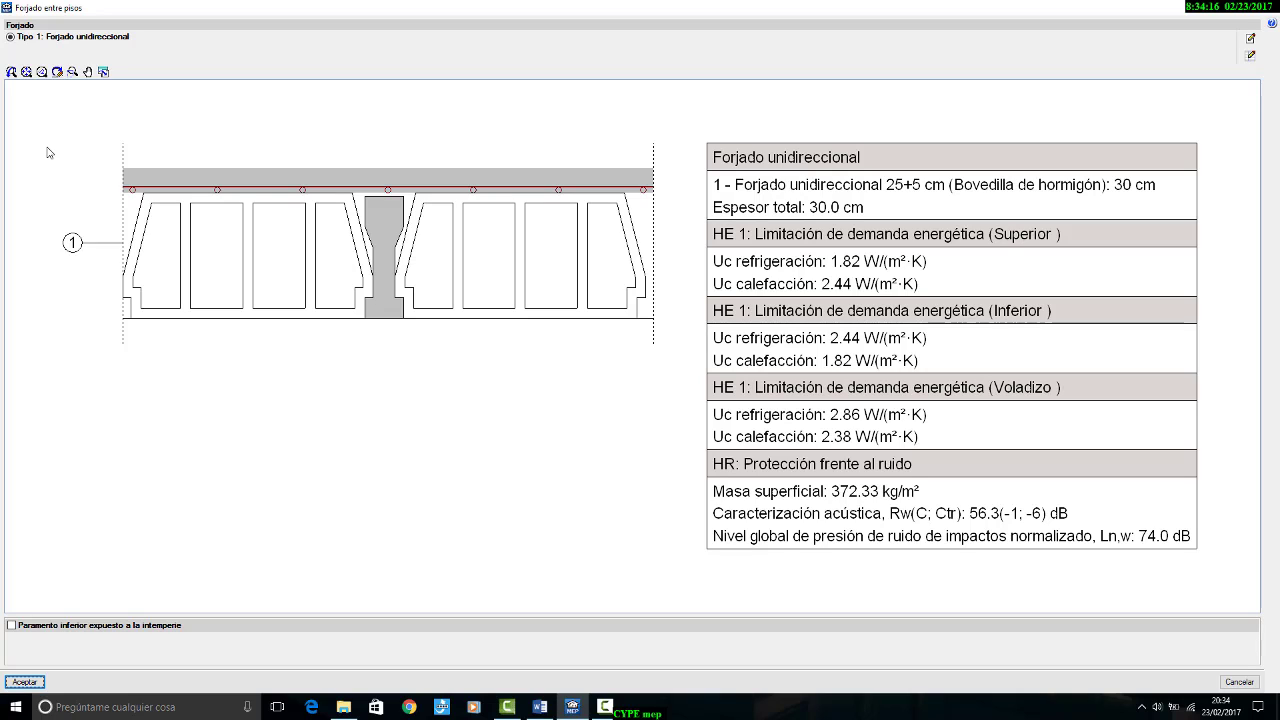
click(1250, 58)
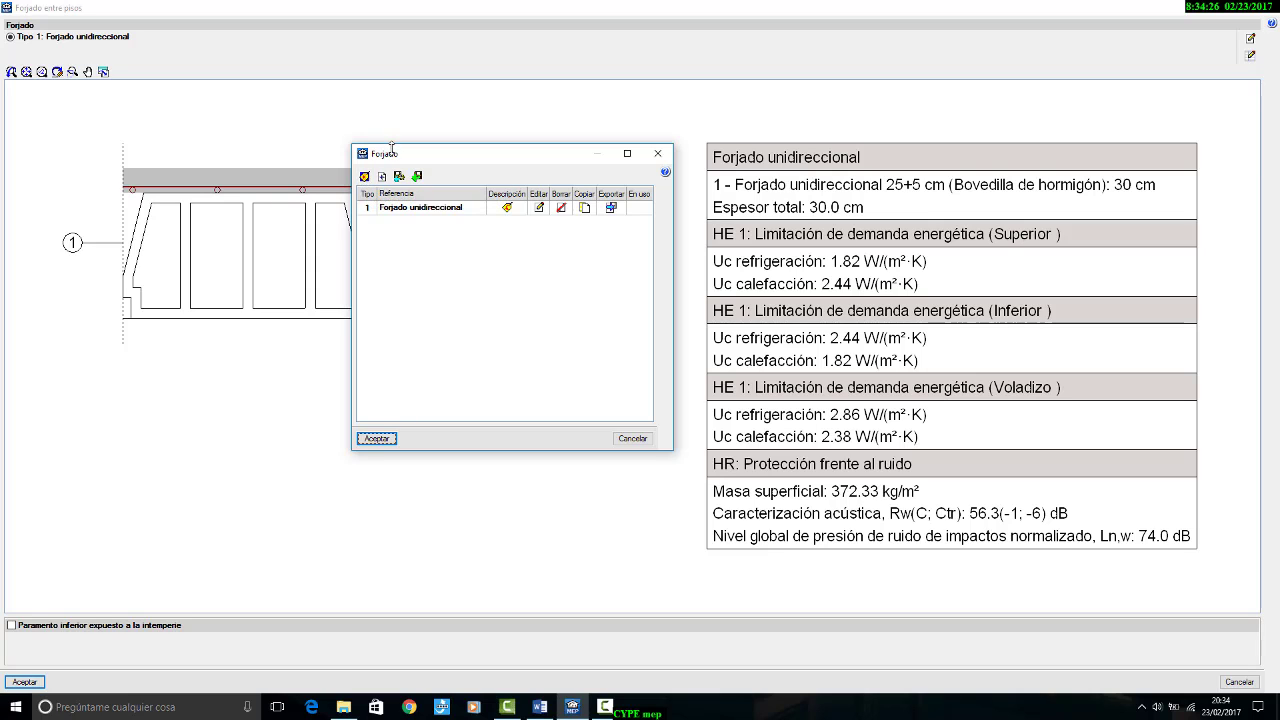
click(381, 176)
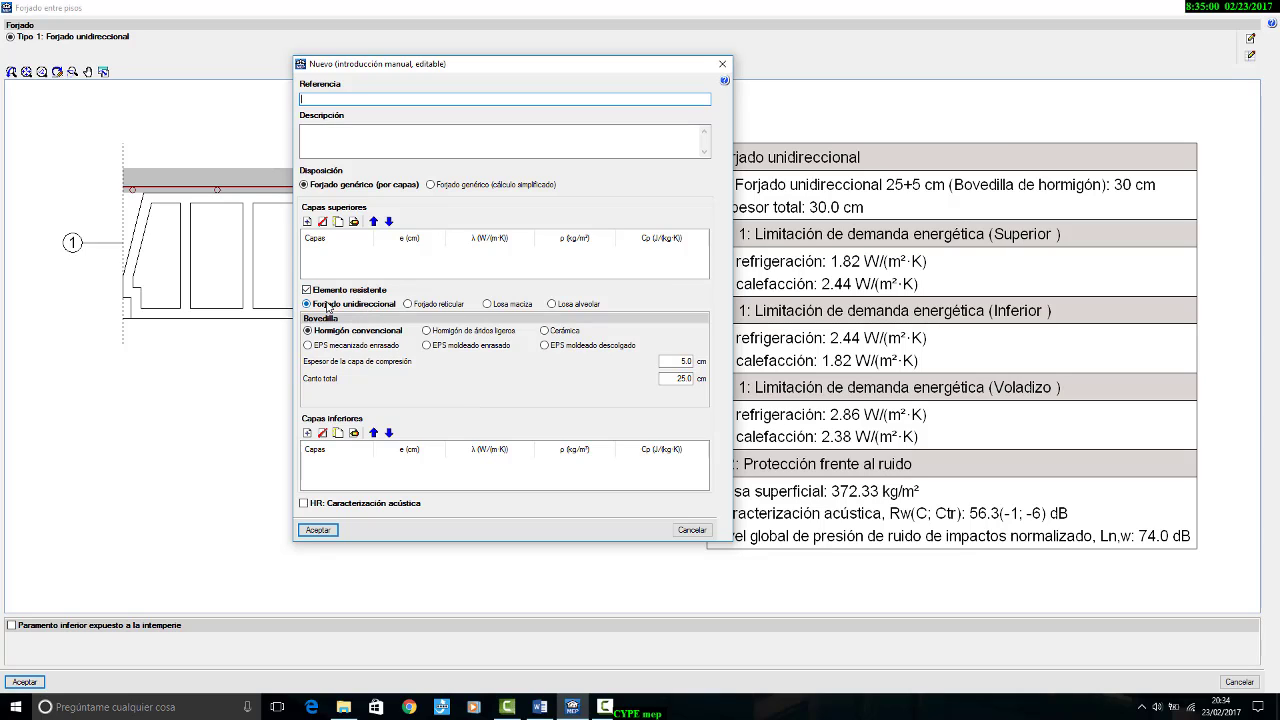
Step: Set the new forjado's bovedilla to Cerámica, with a canto total of 30 cm and a compression layer of 4 cm
click(544, 331)
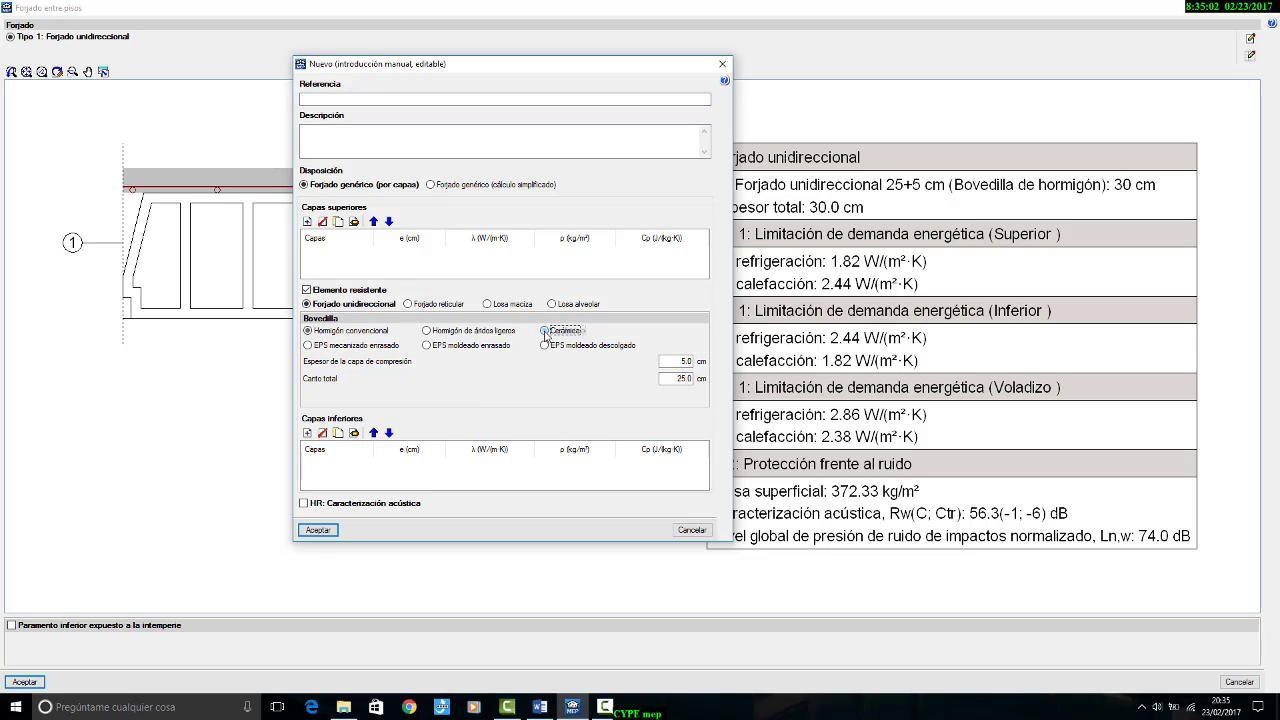
drag(665, 380, 712, 380)
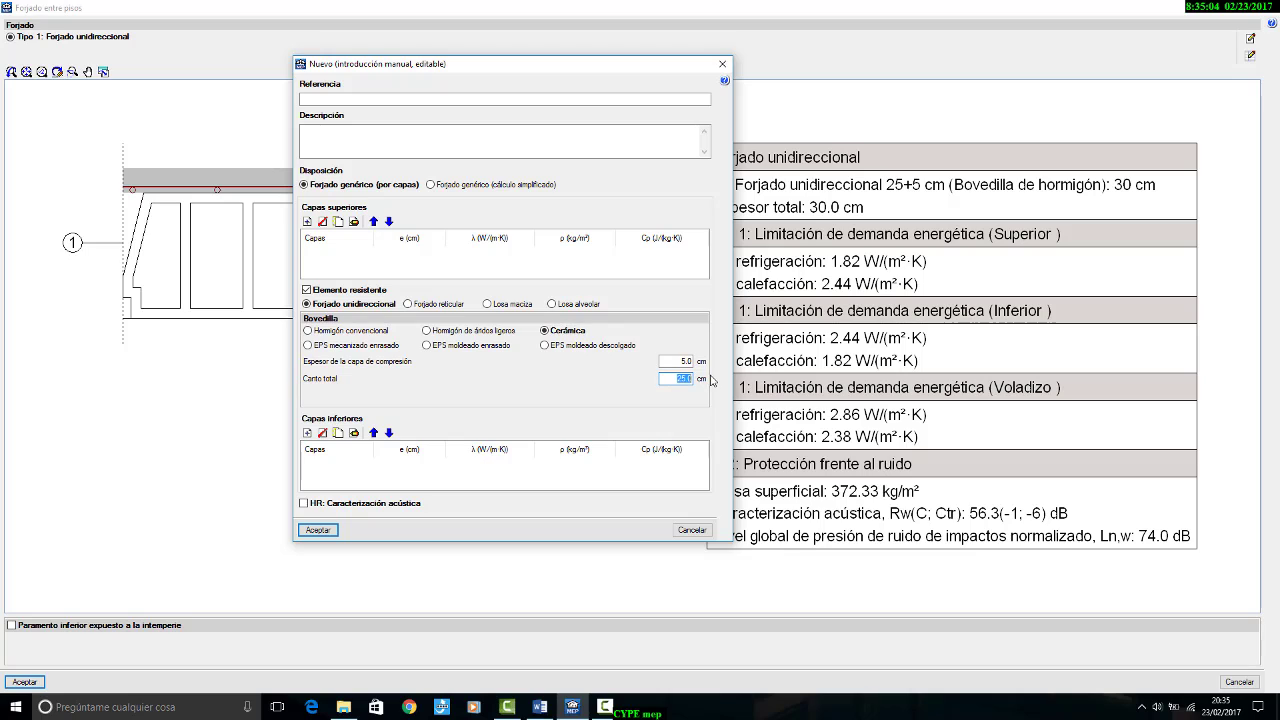
text(30)
key(shift+Tab)
drag(676, 361, 739, 361)
text(4)
click(690, 378)
Step: Enter "forjado con aislante" as both the reference and the description of the new forjado type
click(348, 98)
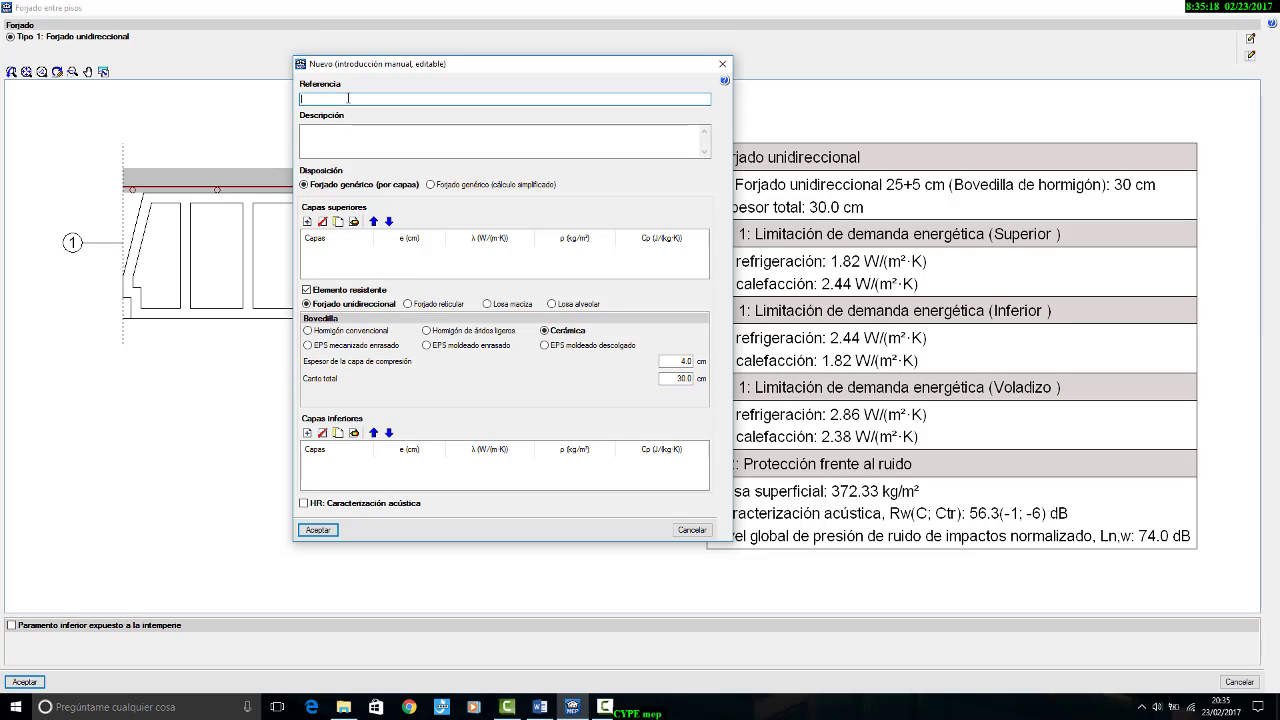
text(forjado con aislante)
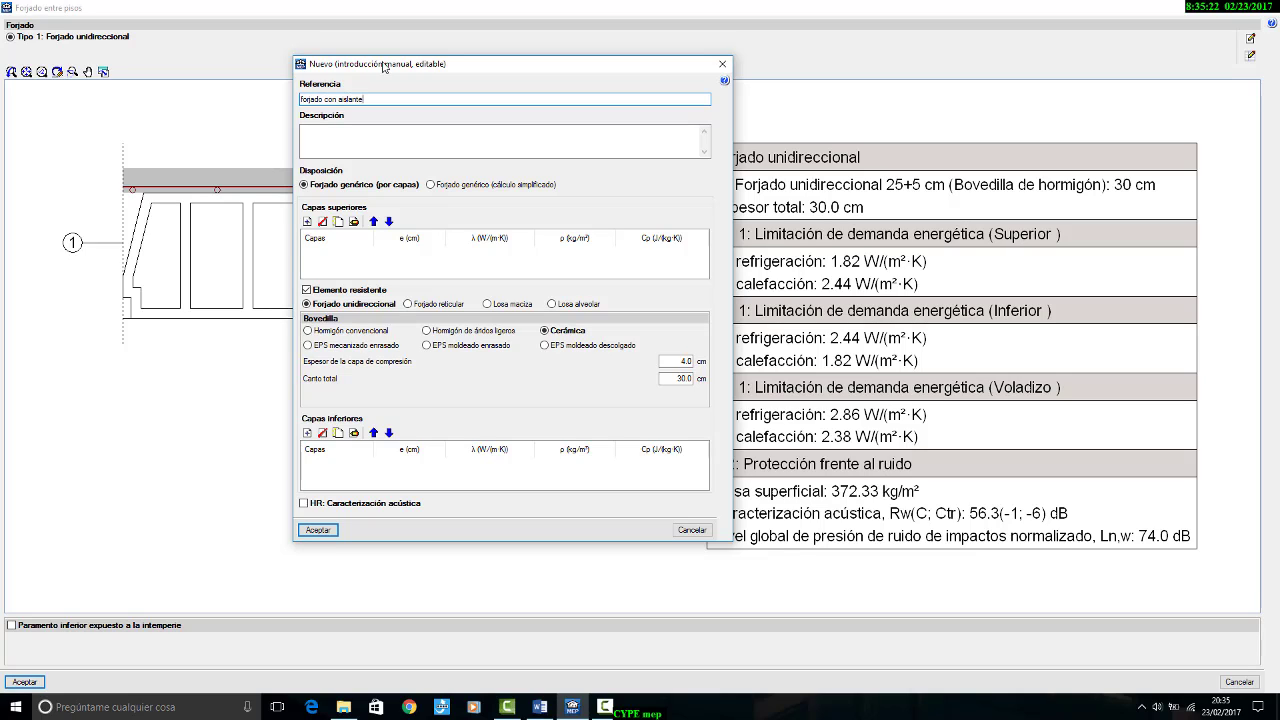
key(ctrl+a)
key(ctrl+c)
click(318, 145)
key(ctrl+v)
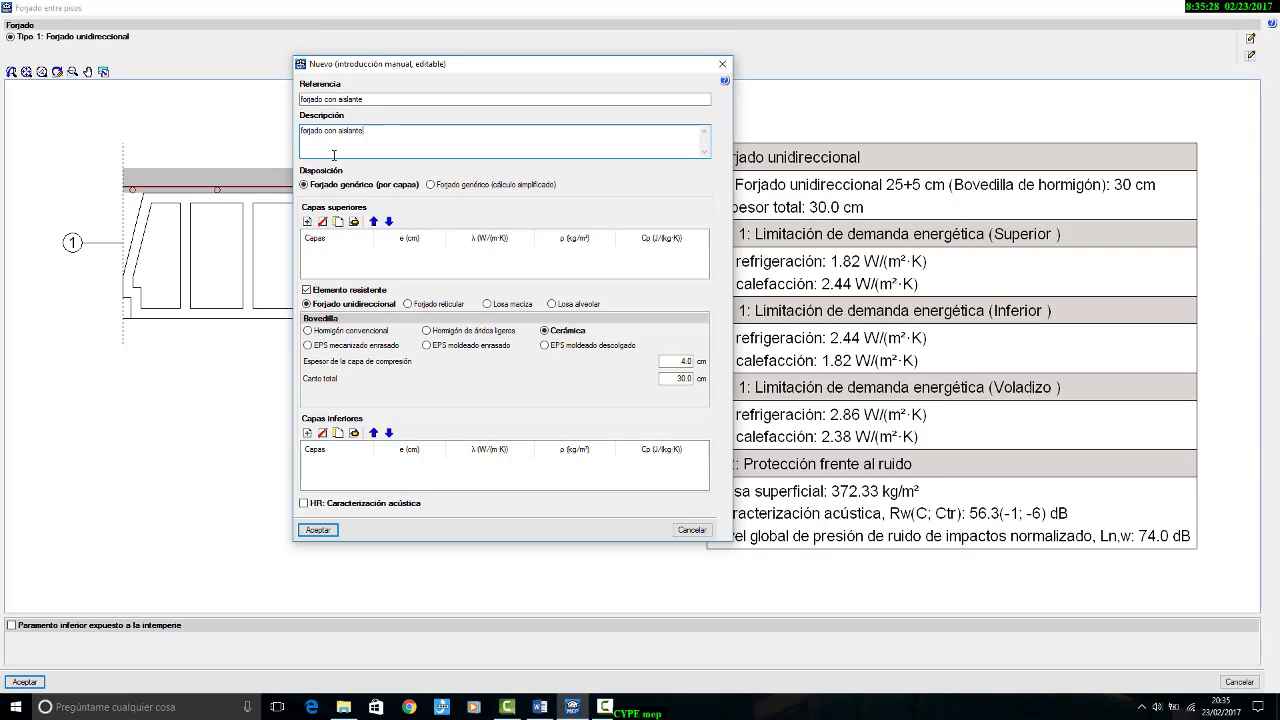
Step: Add an upper layer using the HULC library's Aislantes material XPS Expandido con hidrofluorcarbonos HFC [0.025 W/[mK]], 2 cm thick
click(307, 222)
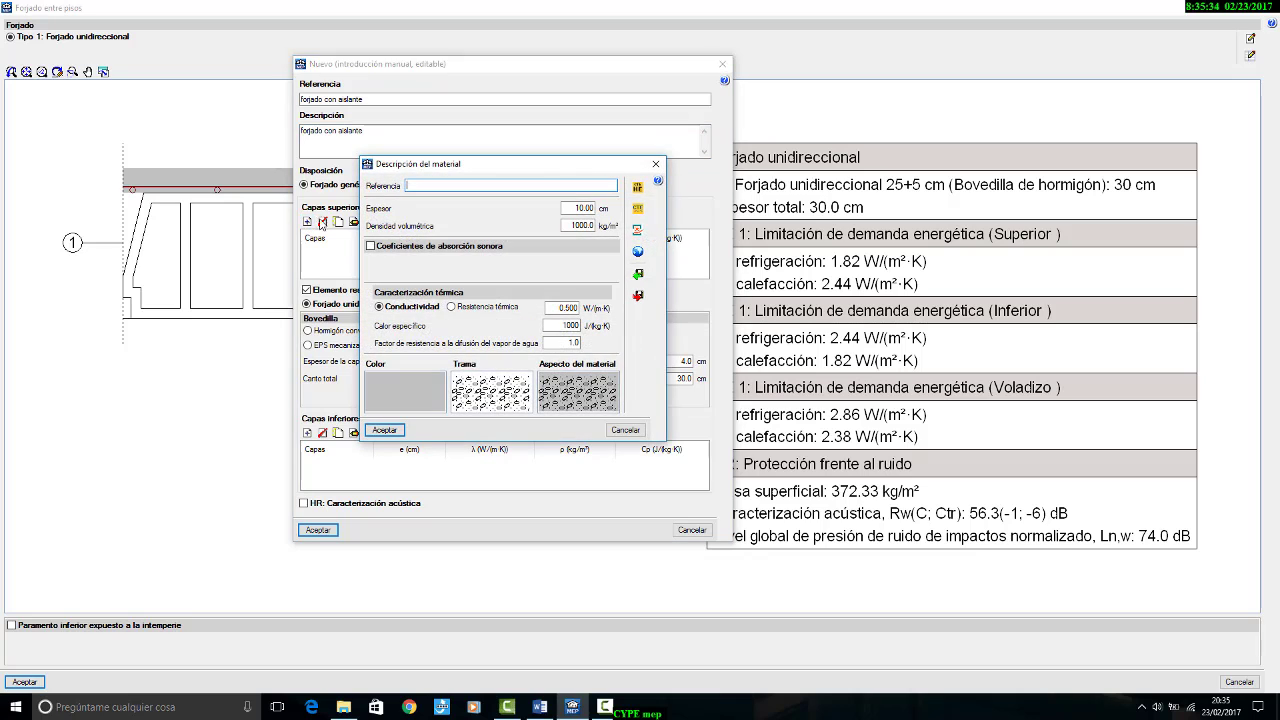
drag(492, 164, 513, 165)
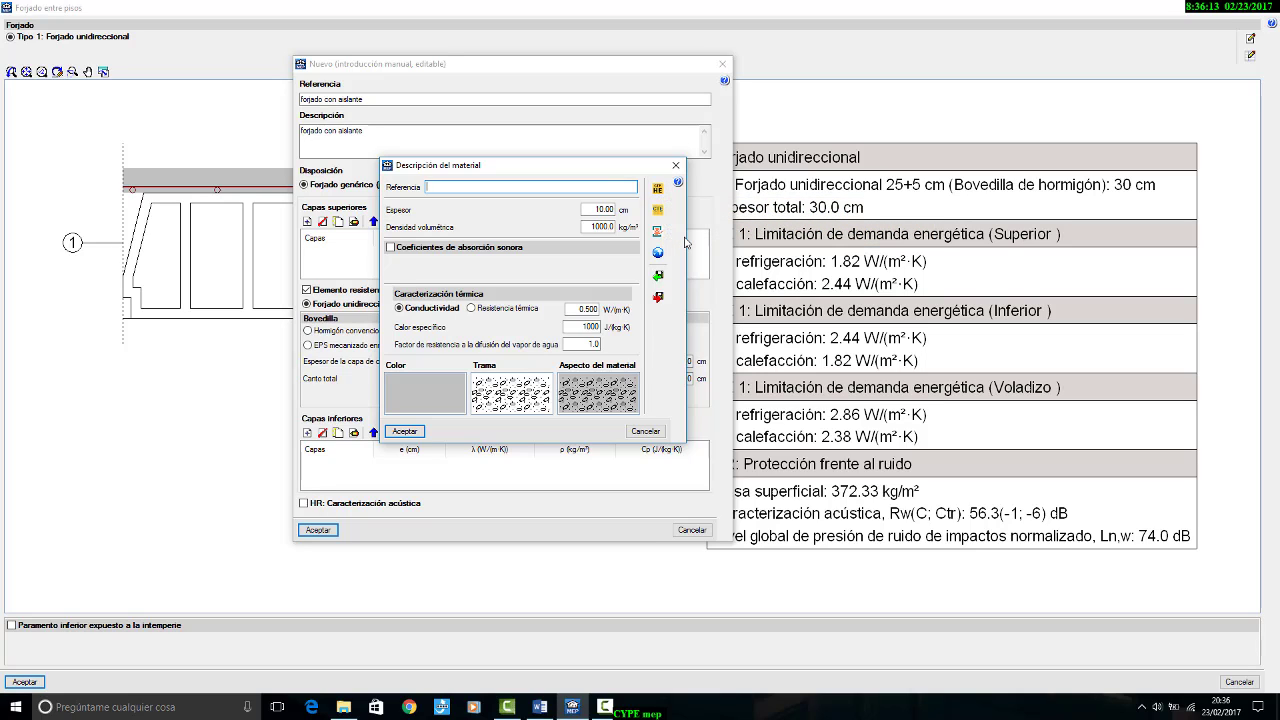
click(657, 188)
click(658, 234)
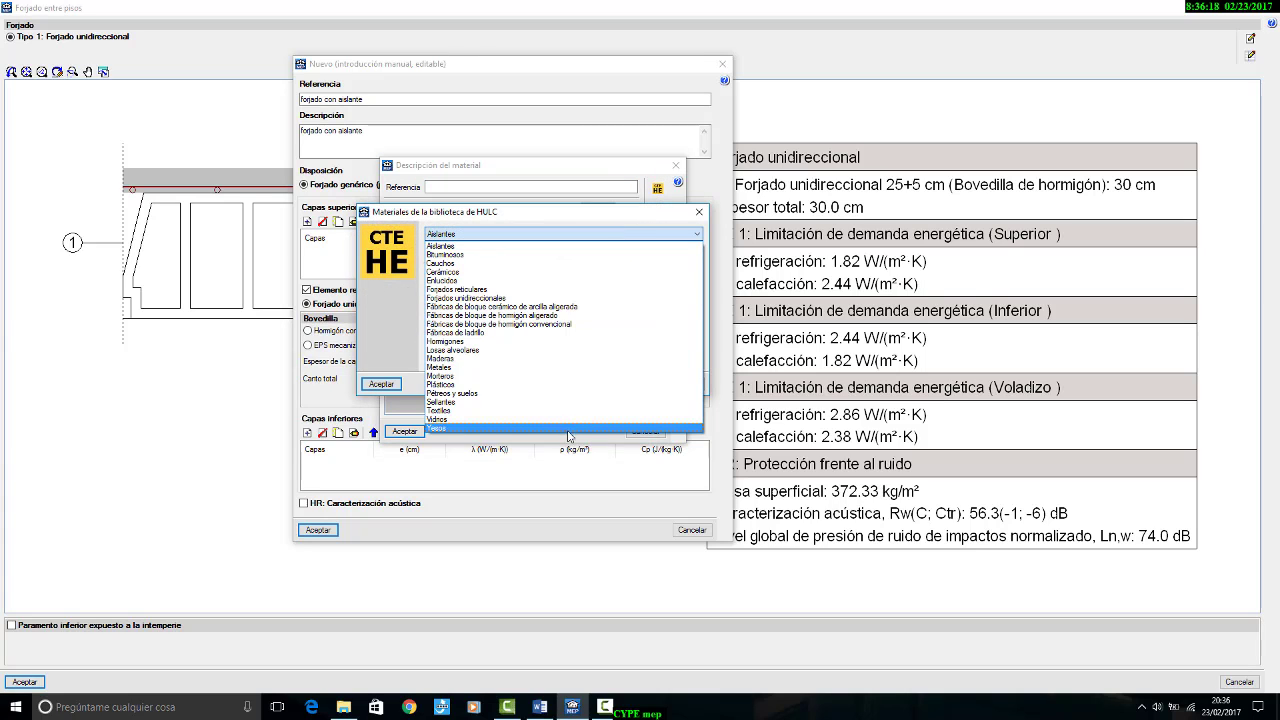
click(571, 245)
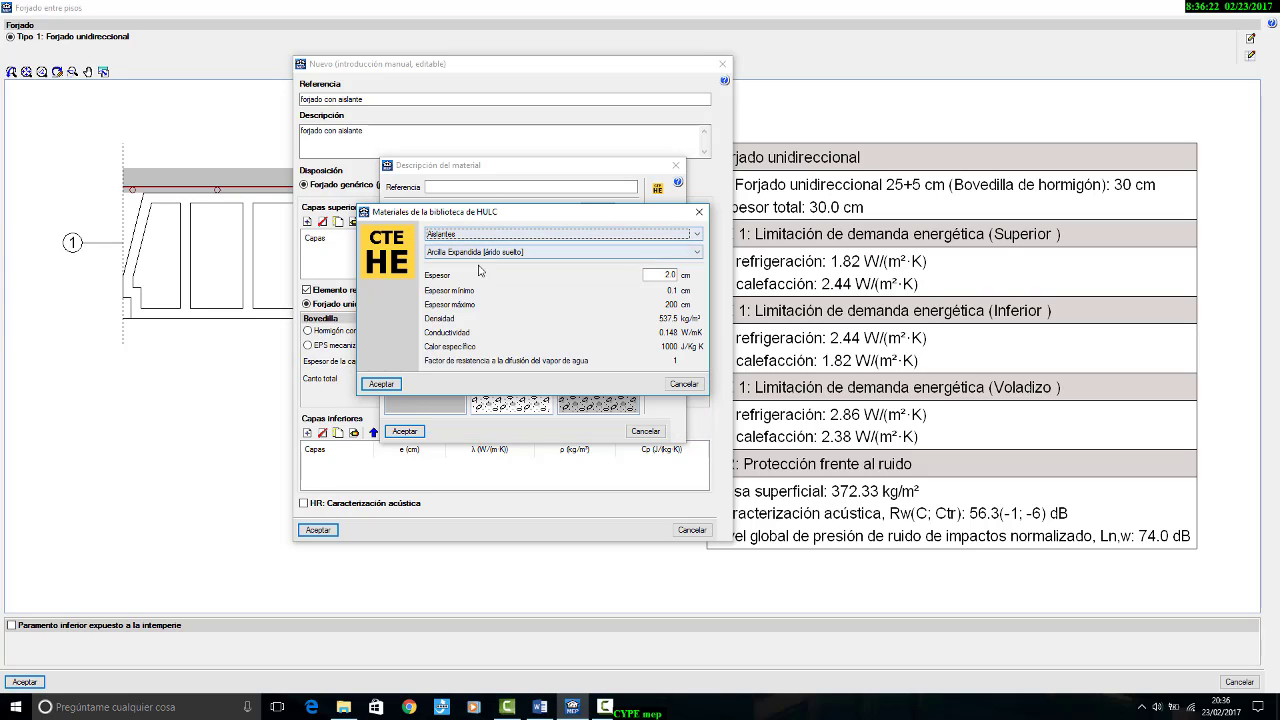
click(529, 253)
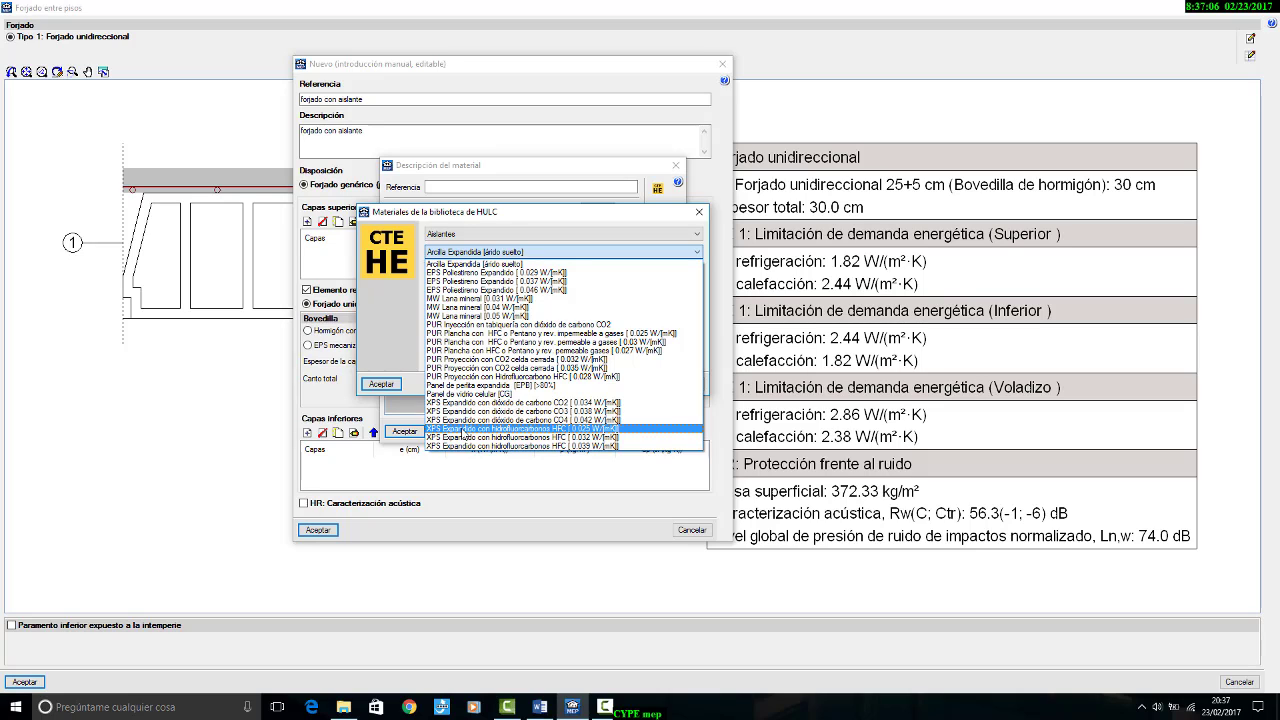
click(462, 430)
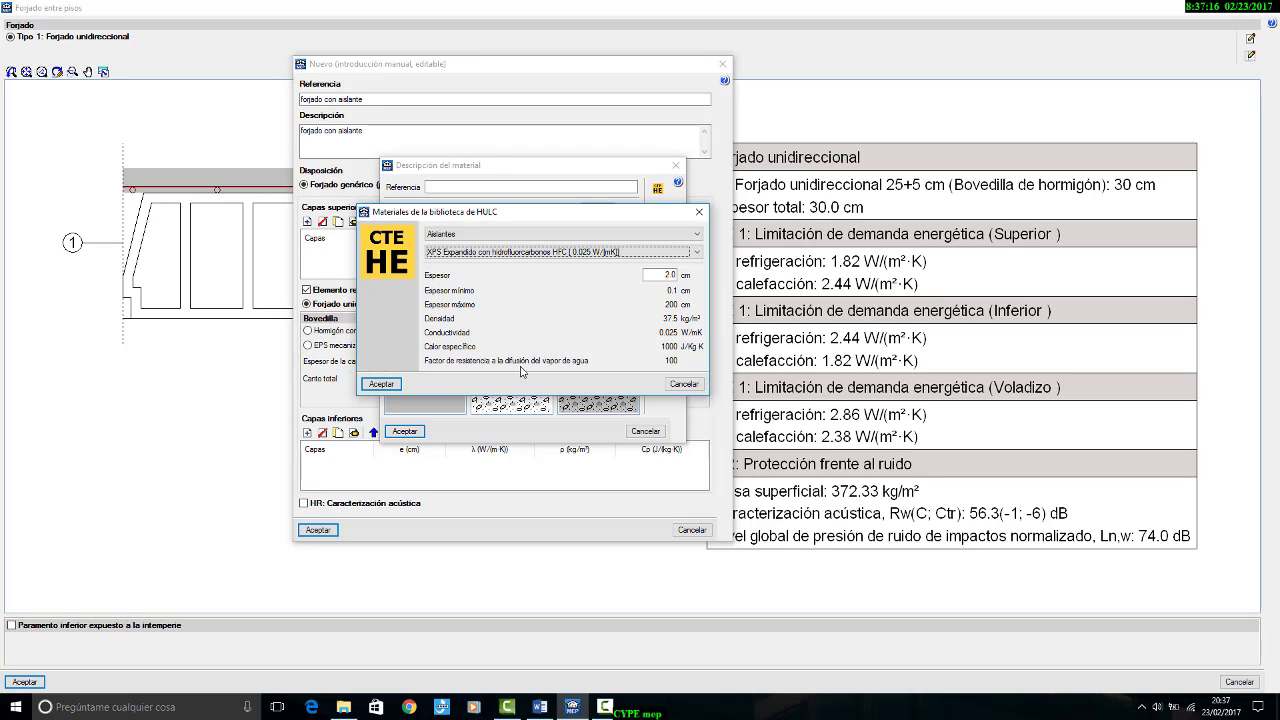
click(381, 384)
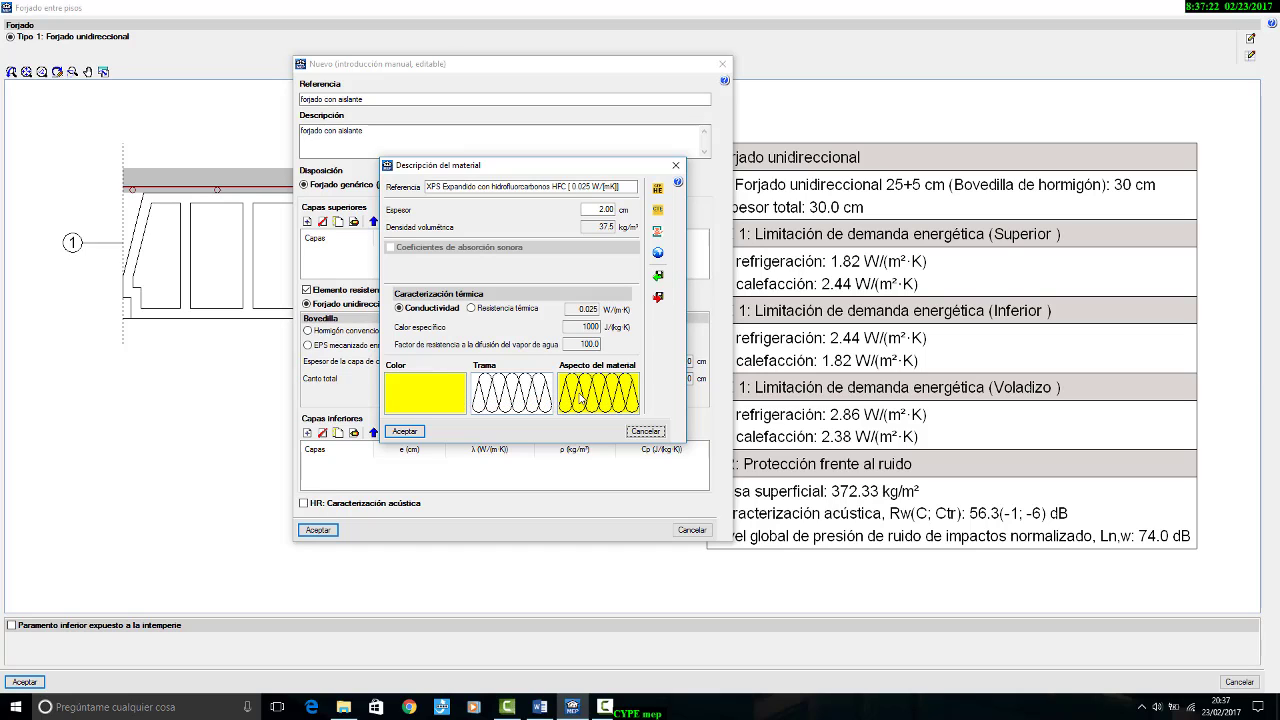
Step: Review the colour and trama choices available for the XPS insulation material
click(428, 397)
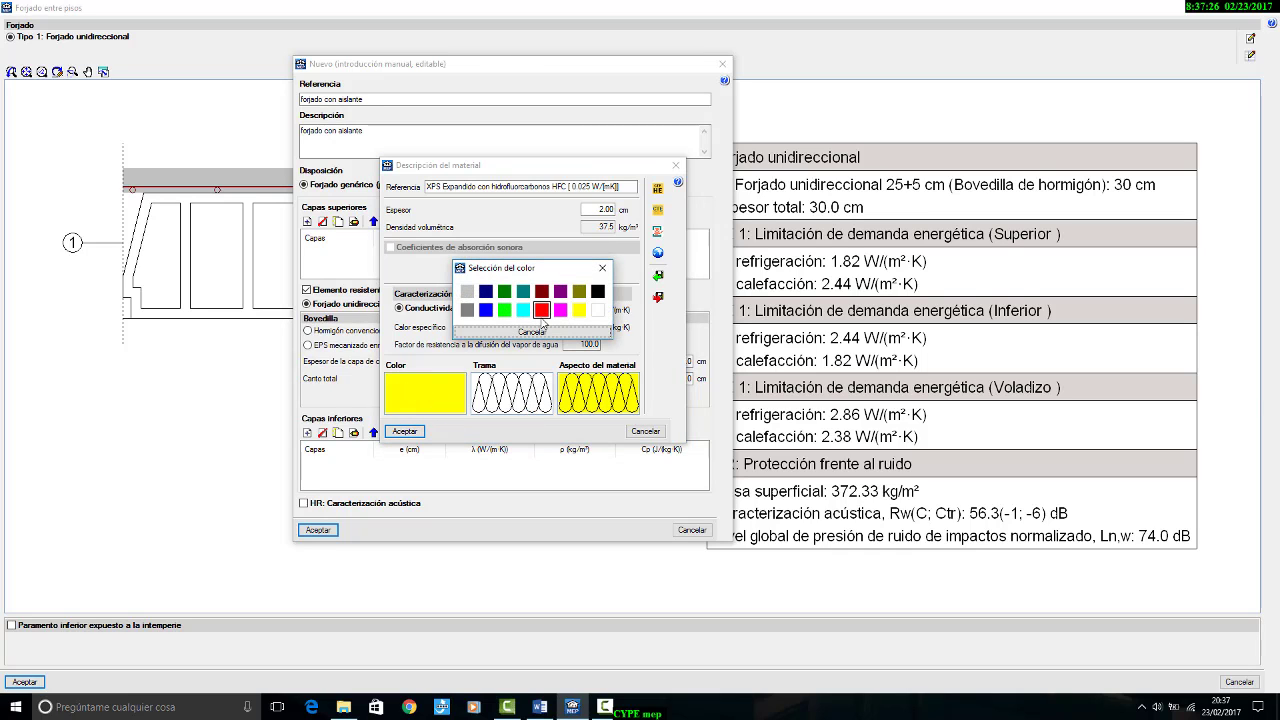
click(602, 268)
click(518, 398)
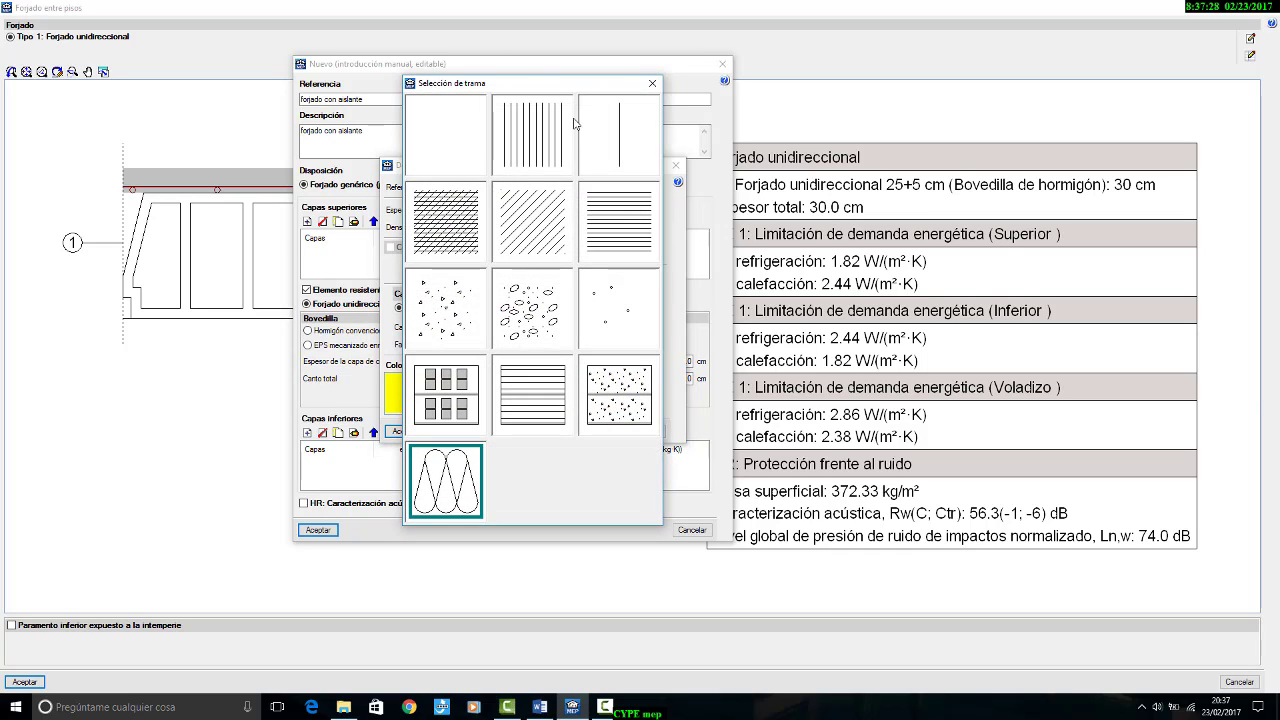
click(652, 83)
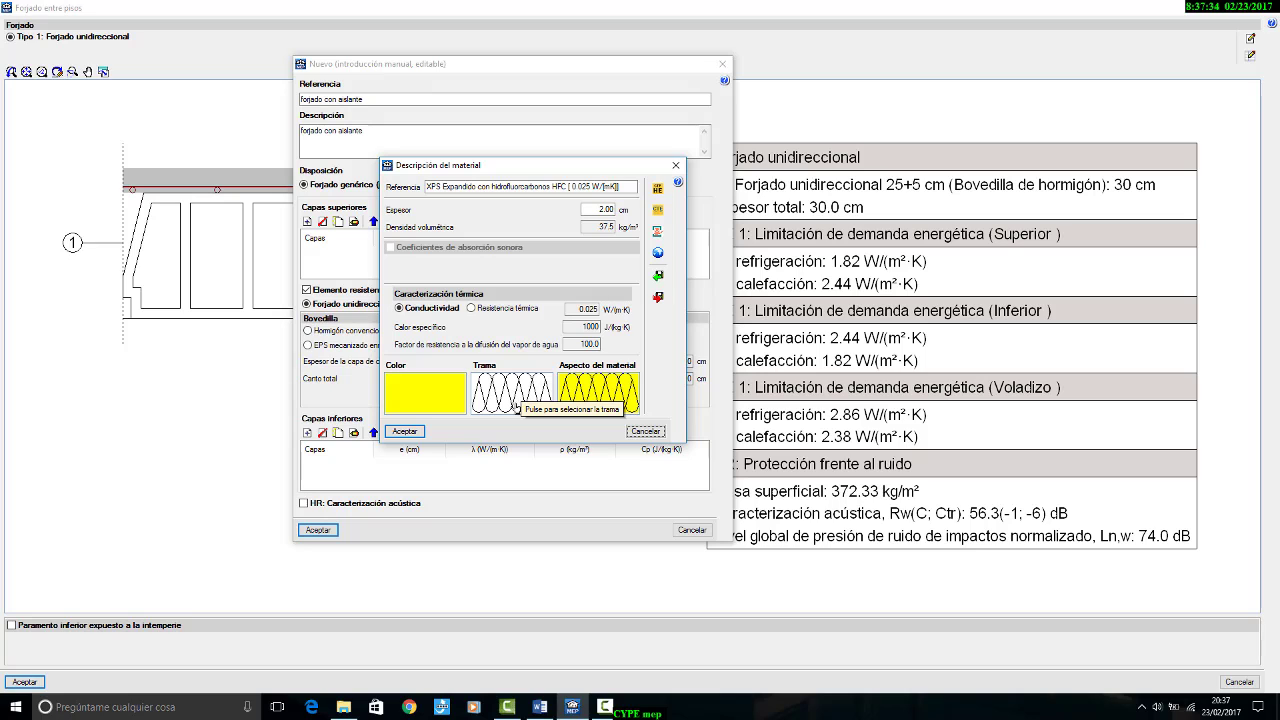
Step: Accept the XPS layer and the new type, and choose Tipo 2: forjado con aislante for the Forjado entre pisos
click(405, 431)
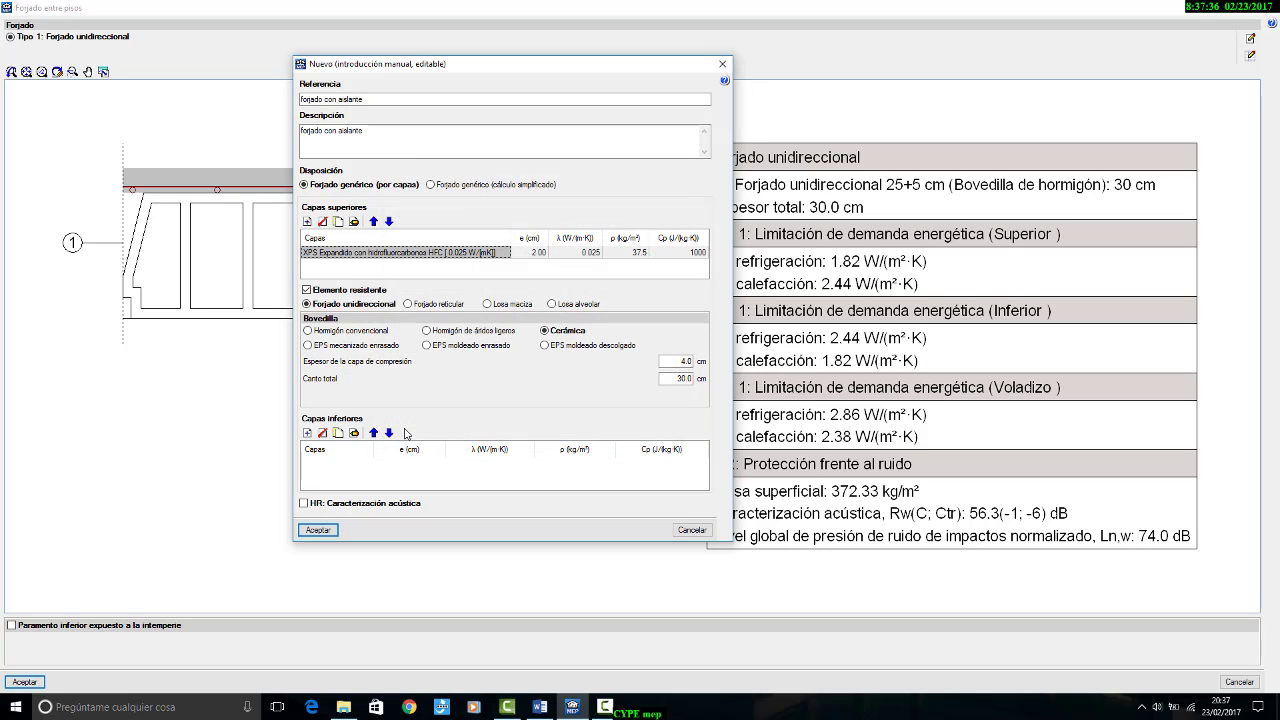
click(330, 530)
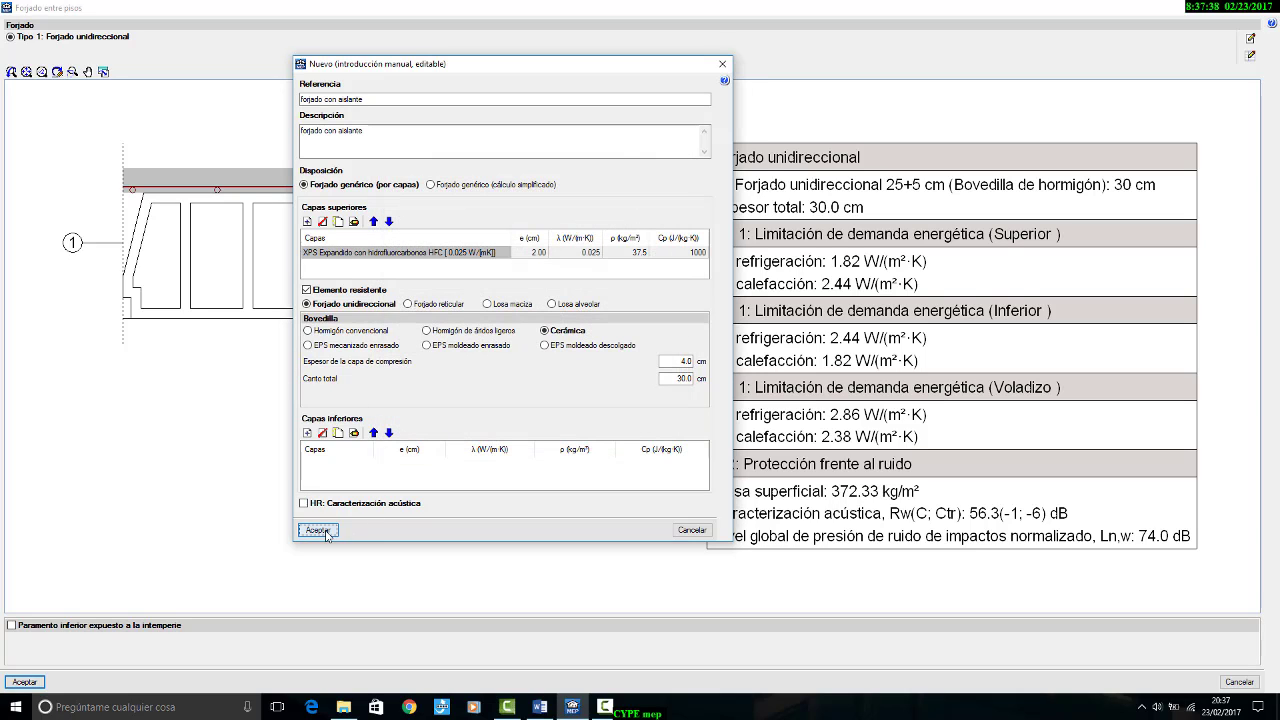
click(376, 438)
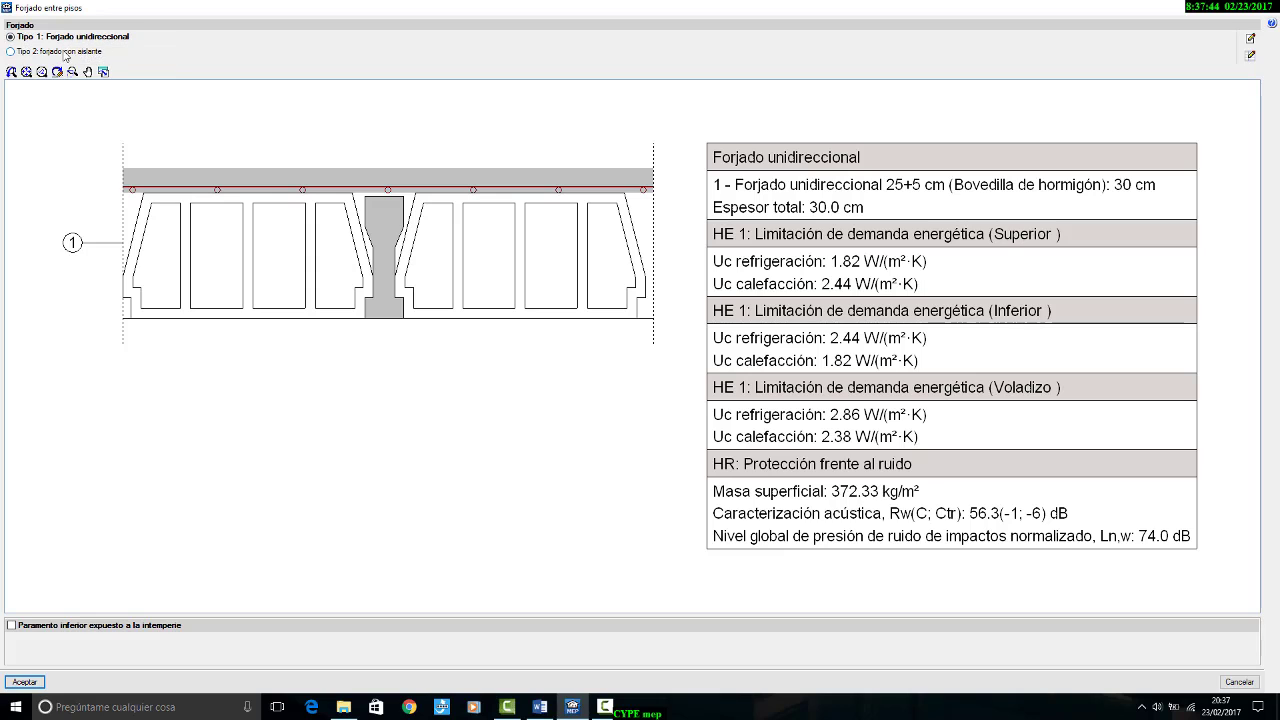
click(99, 51)
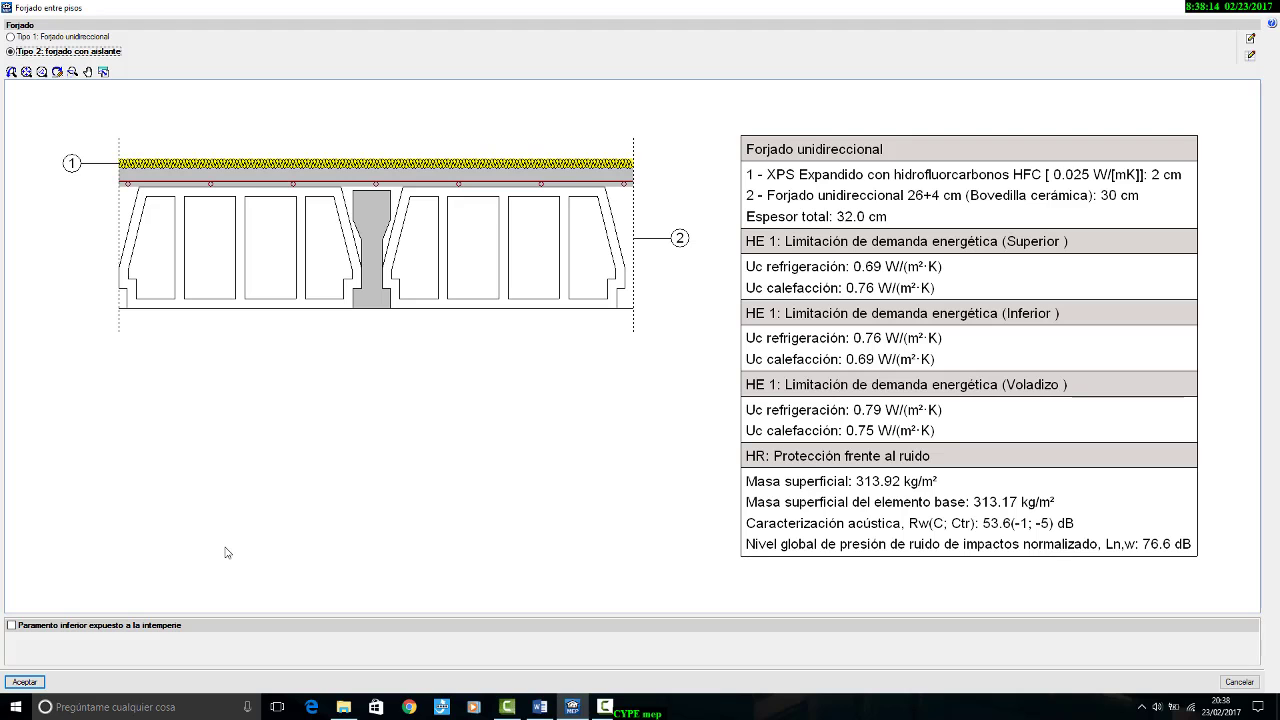
click(24, 682)
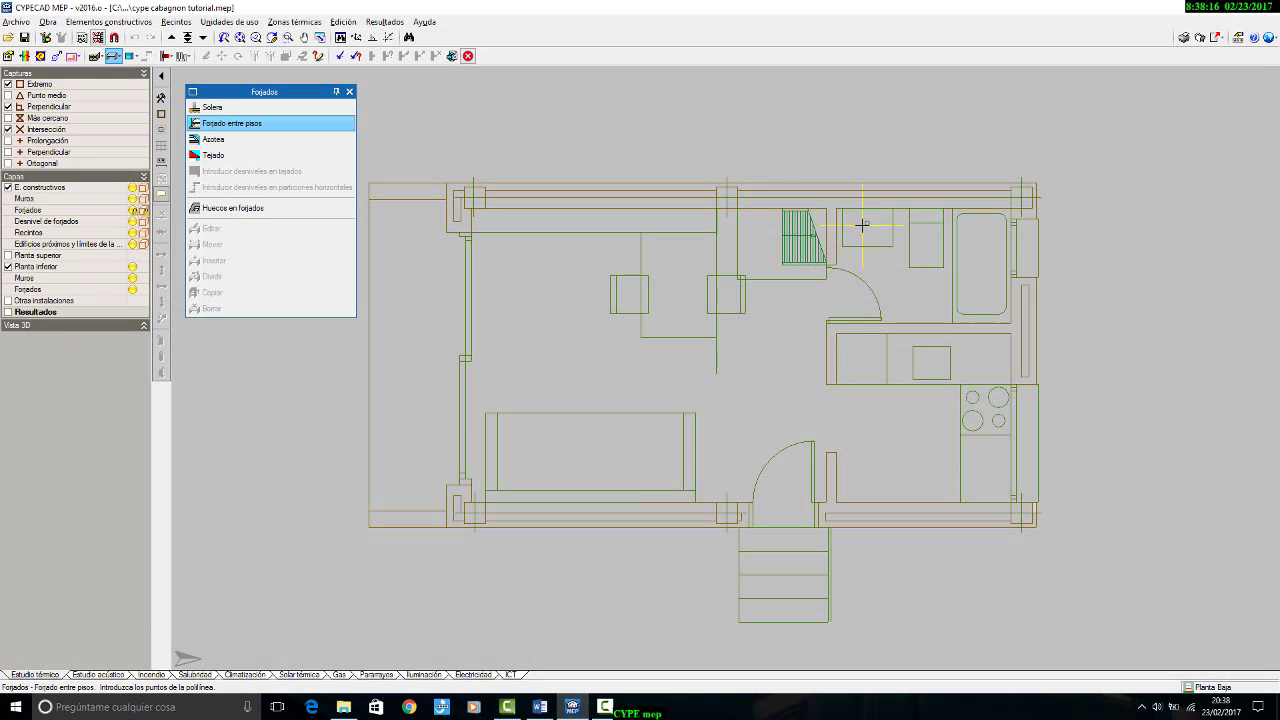
Step: Activate template snaps for Extremo, Intersección and Perpendicular, with Punto medio and Más cercano switched off
scroll(1047, 191, up, 2)
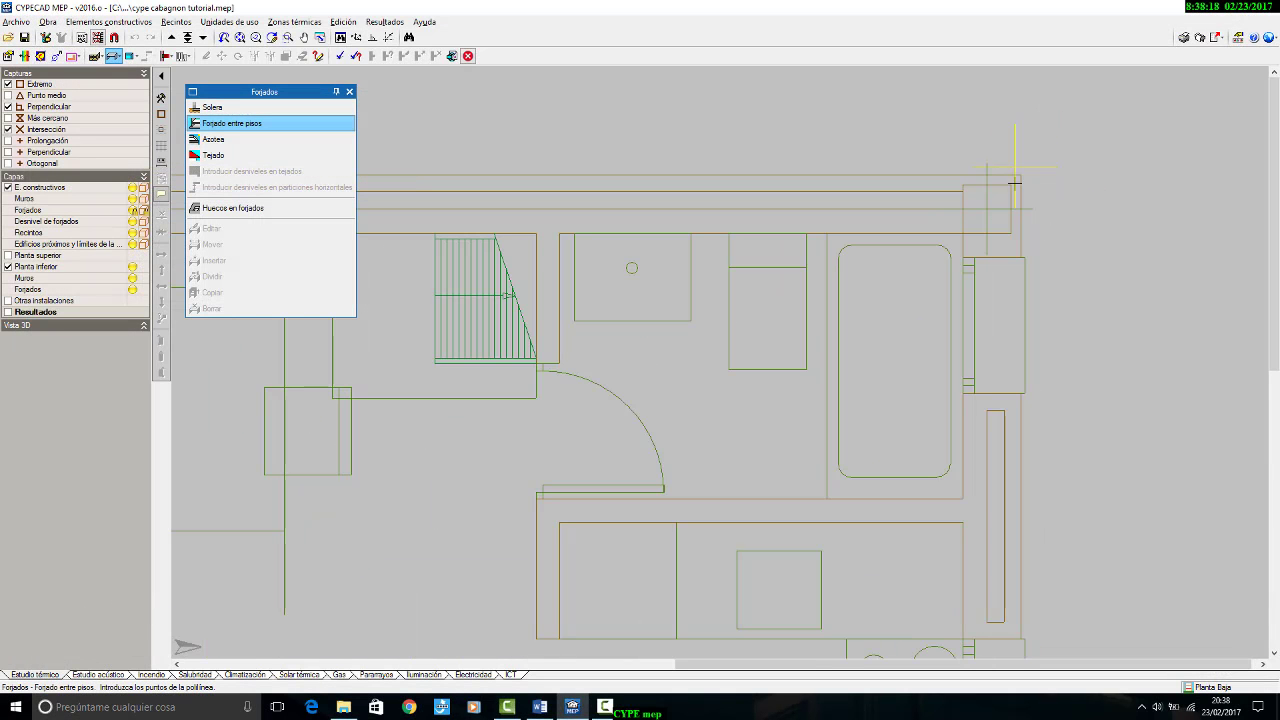
scroll(1049, 163, down, 2)
scroll(1022, 185, up, 4)
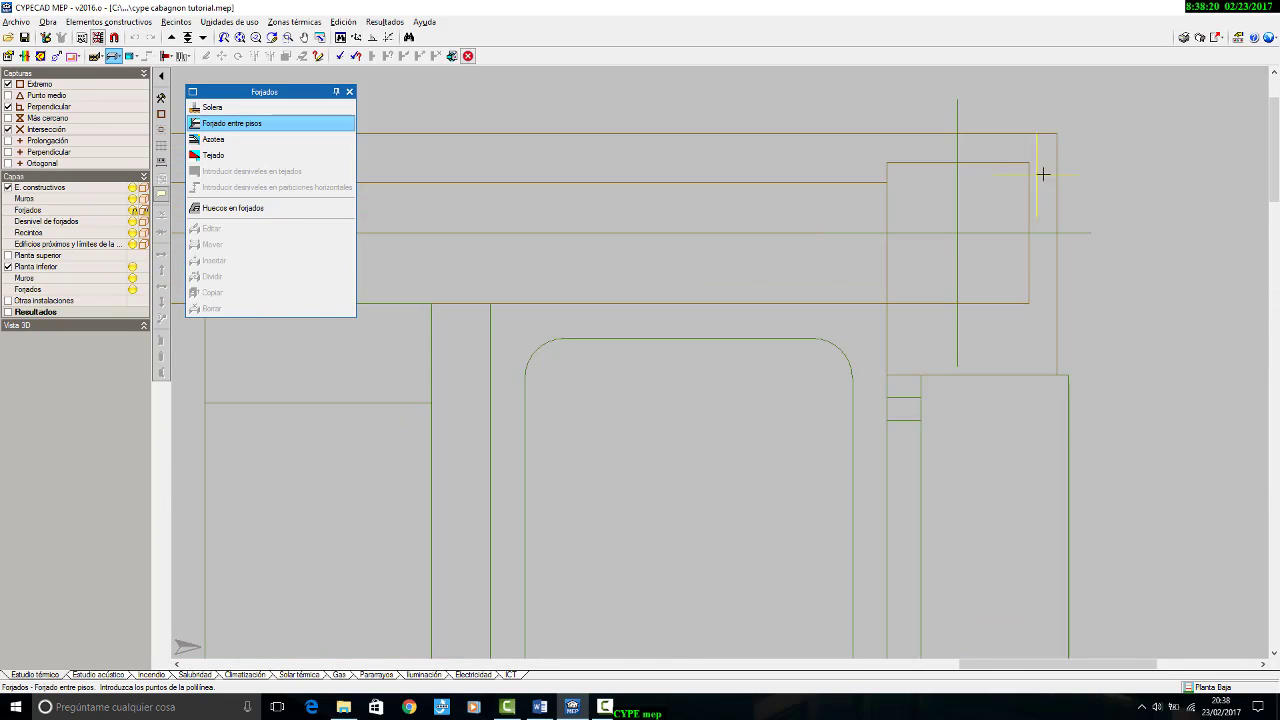
scroll(1068, 118, down, 3)
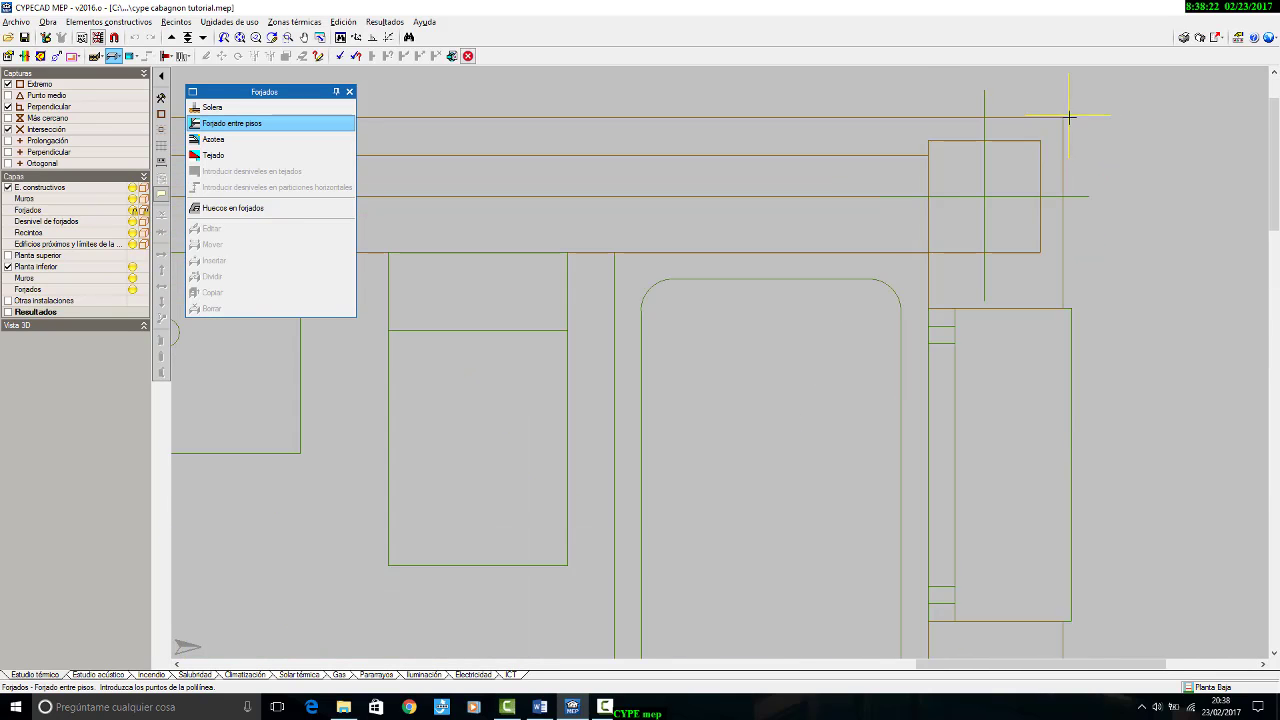
scroll(1082, 120, up, 3)
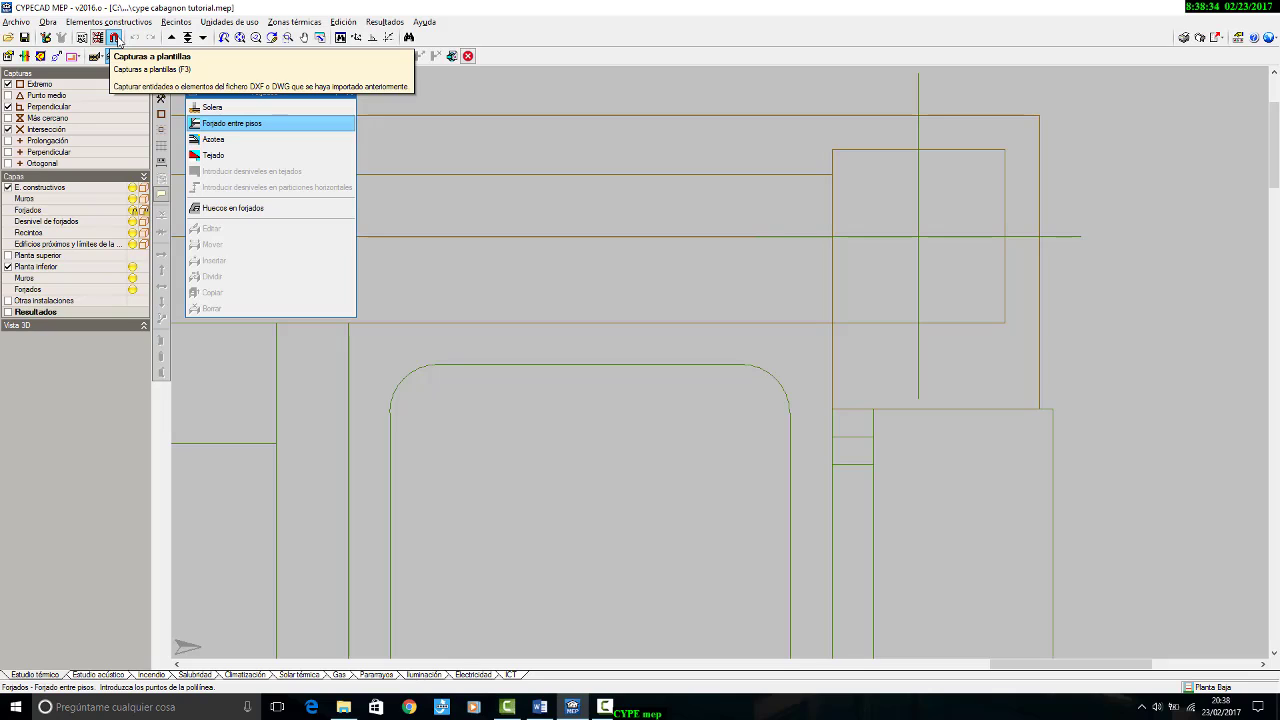
click(116, 40)
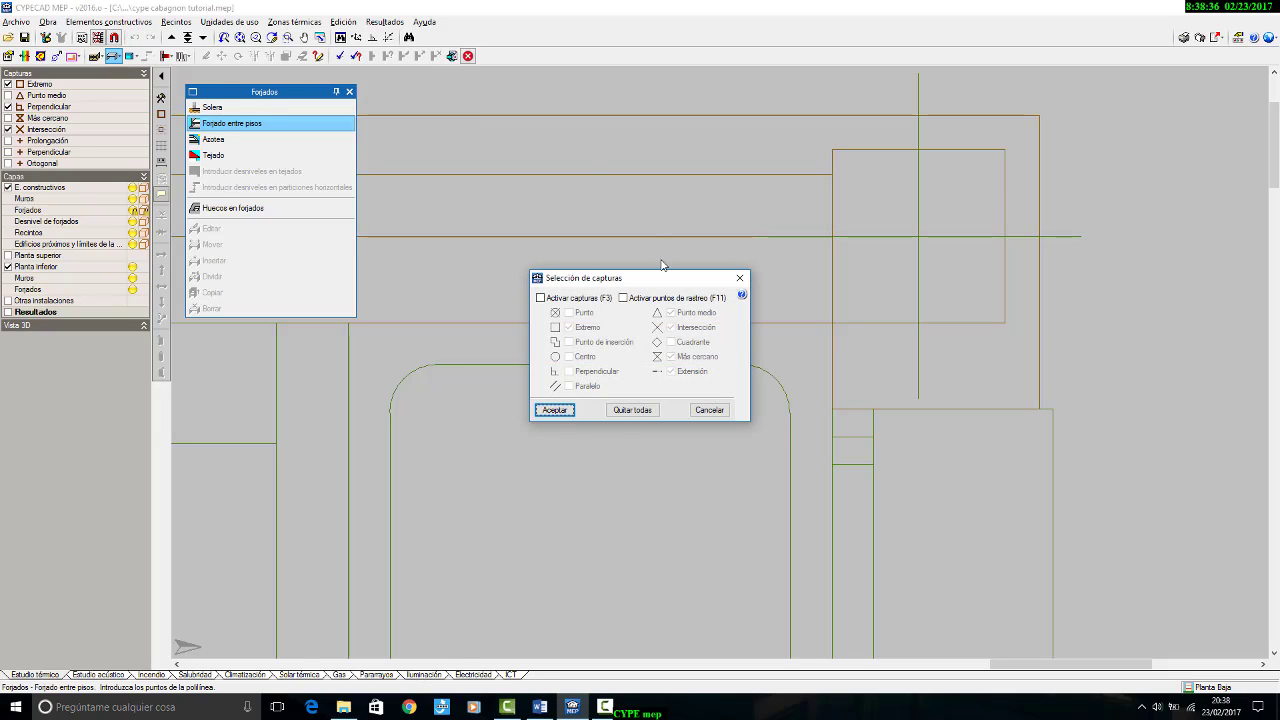
drag(710, 281, 727, 288)
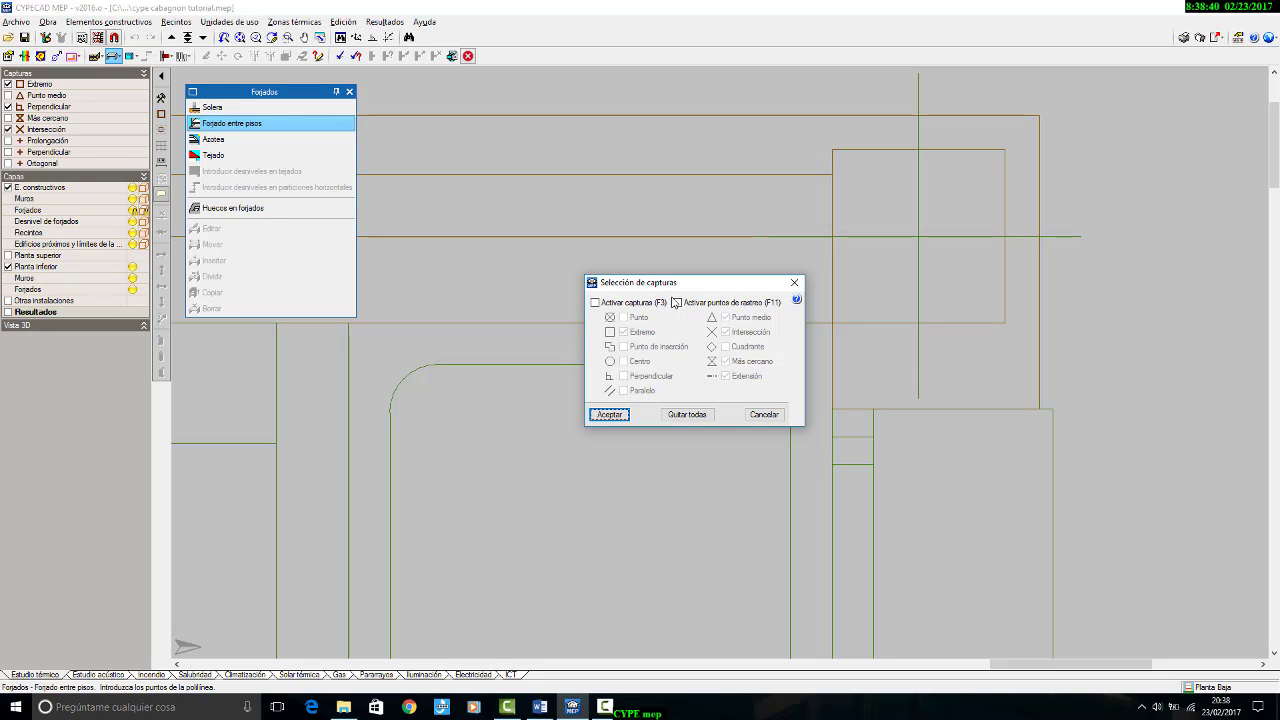
click(633, 303)
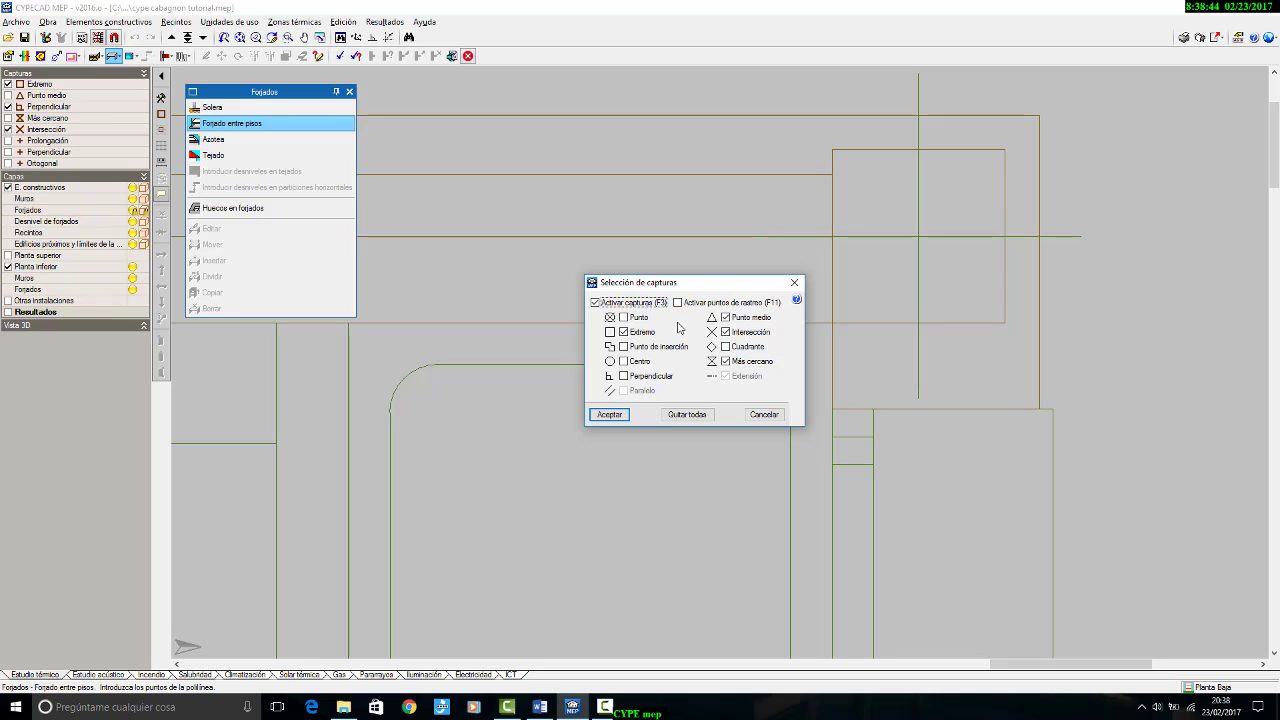
click(745, 318)
click(726, 362)
click(669, 378)
click(603, 416)
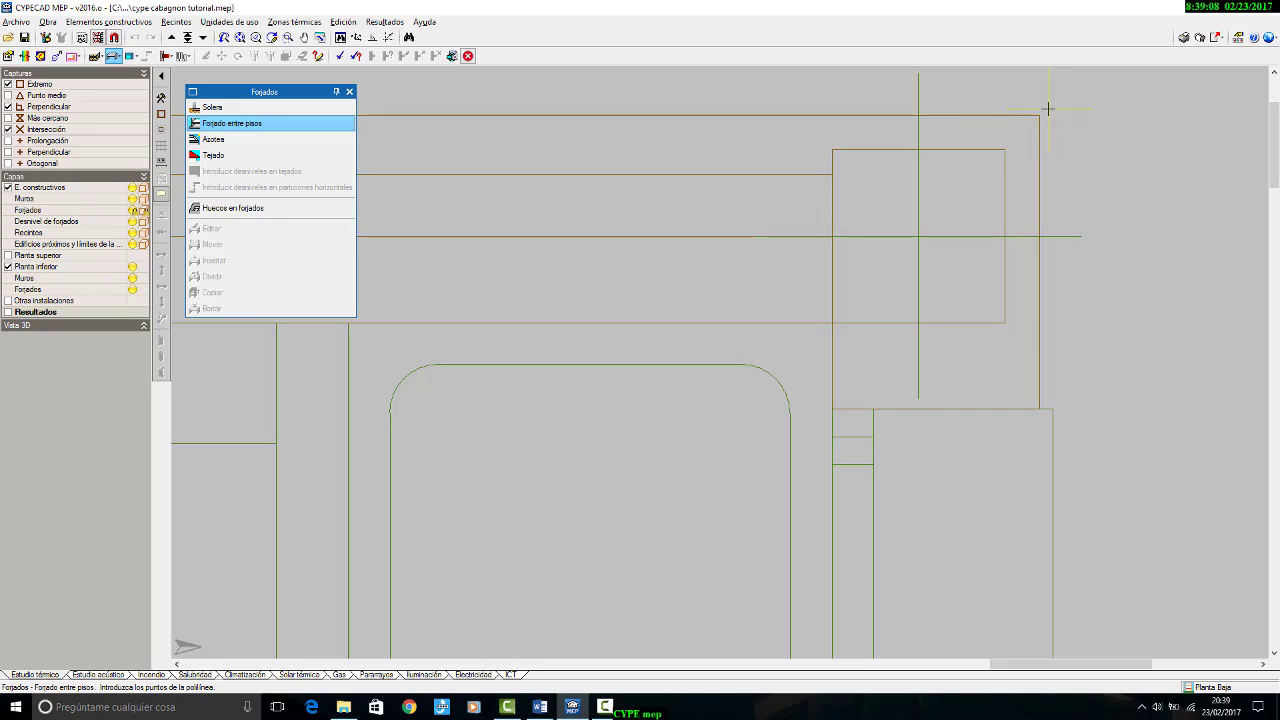
Step: Draw the Planta Baja forjado entre pisos as a closed rectangle through the four outer corners of the house, excluding the porch
click(1039, 116)
scroll(961, 195, down, 3)
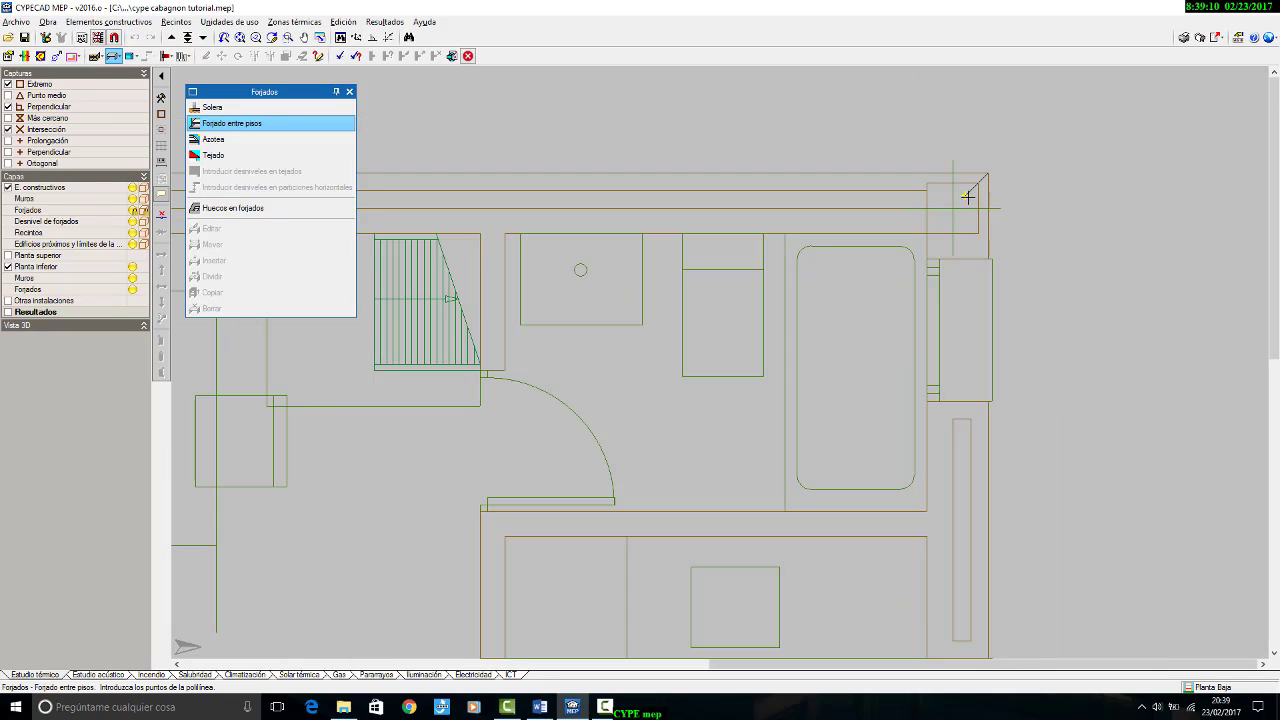
scroll(1003, 271, up, 5)
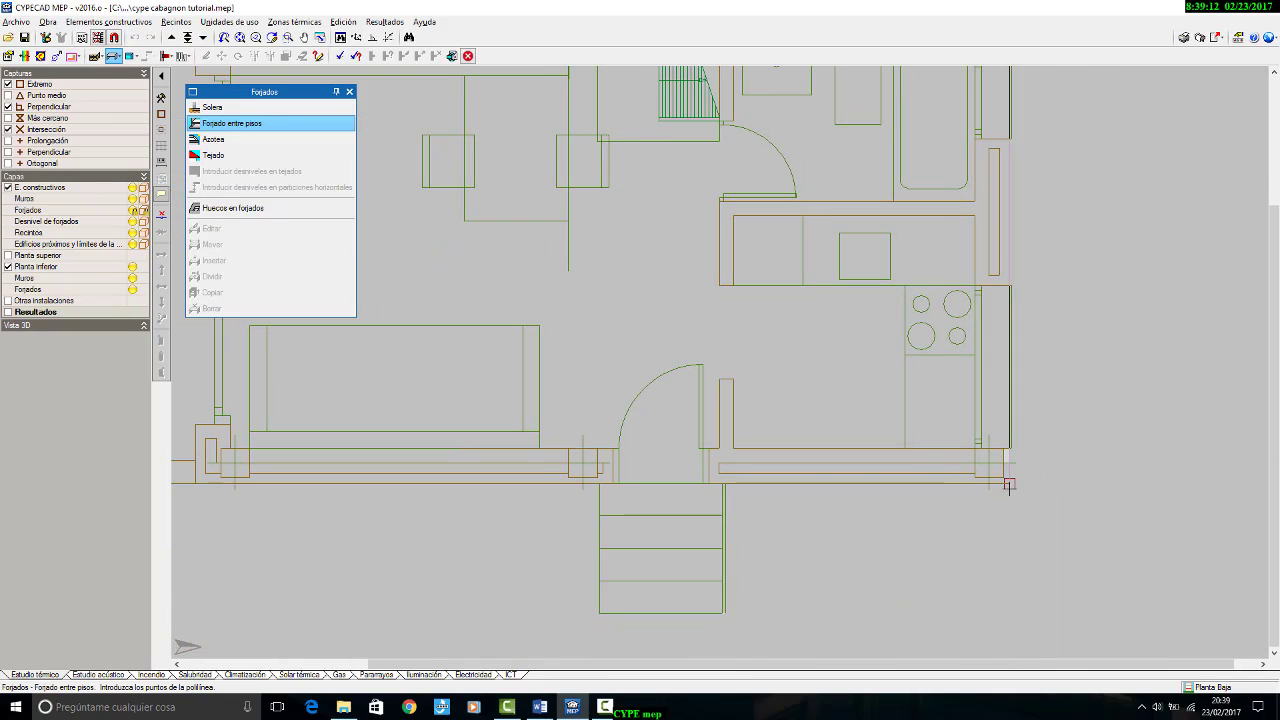
click(1009, 484)
mouse_move(716, 448)
middle_down()
mouse_move(917, 431)
mouse_move(1161, 434)
middle_up()
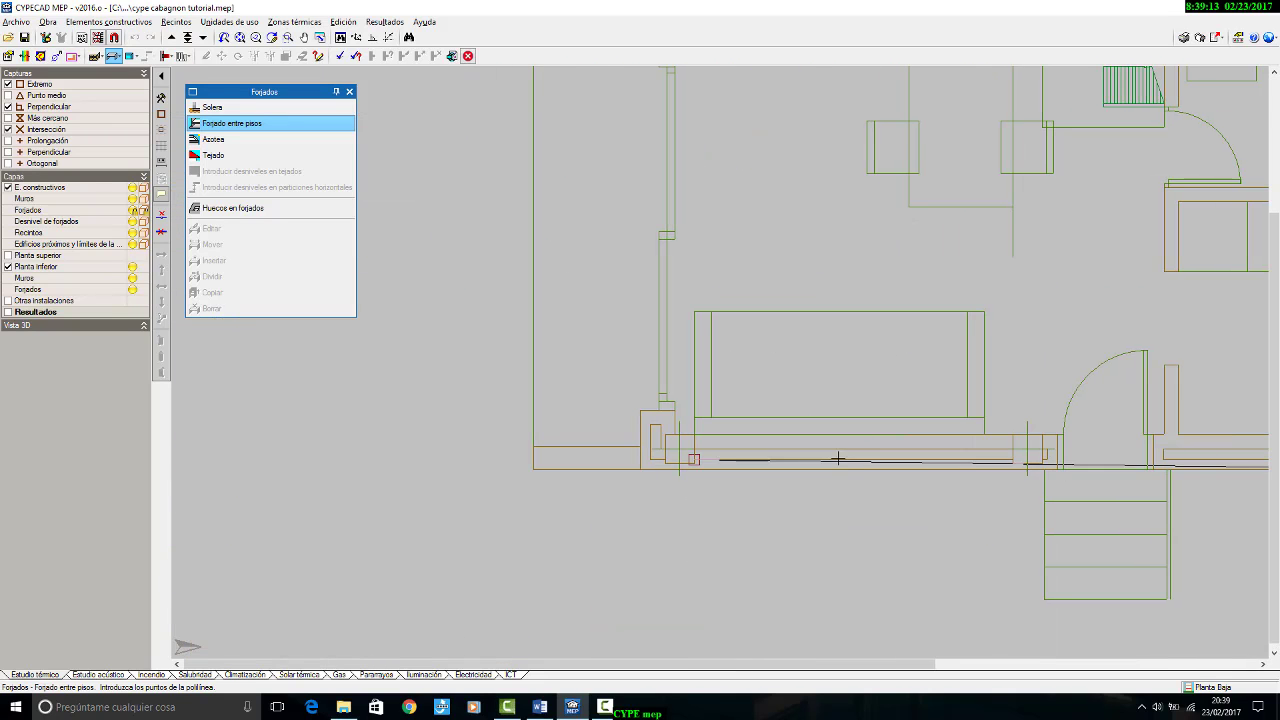
click(640, 466)
scroll(624, 562, down, 4)
click(629, 243)
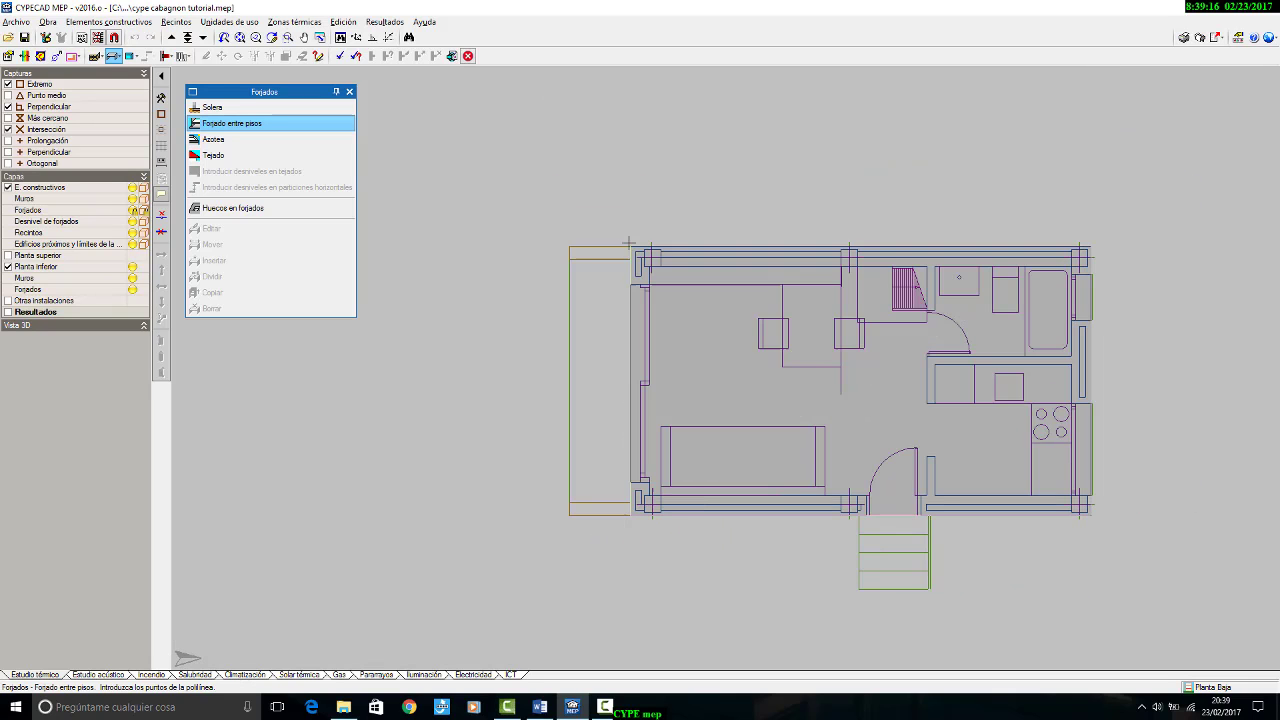
right_click(655, 155)
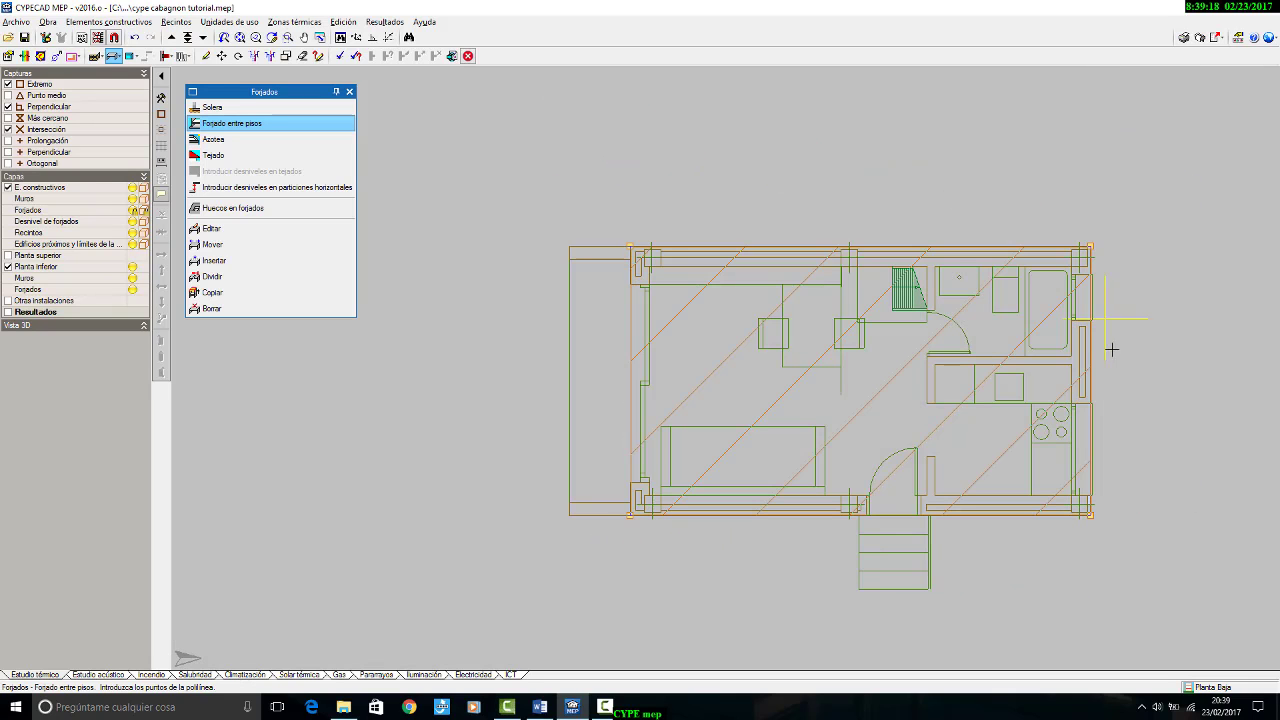
scroll(1111, 298, up, 3)
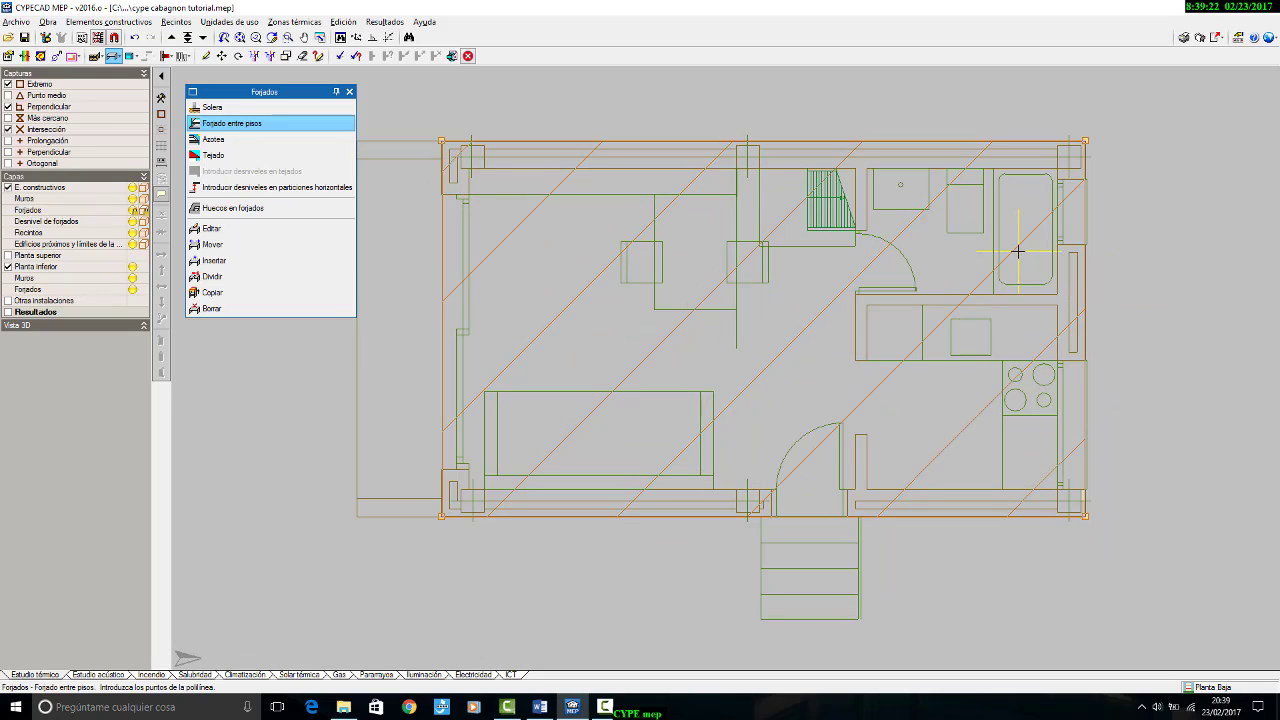
Step: Delete the forjado from Planta Baja with all construction element types included in the selection
click(302, 55)
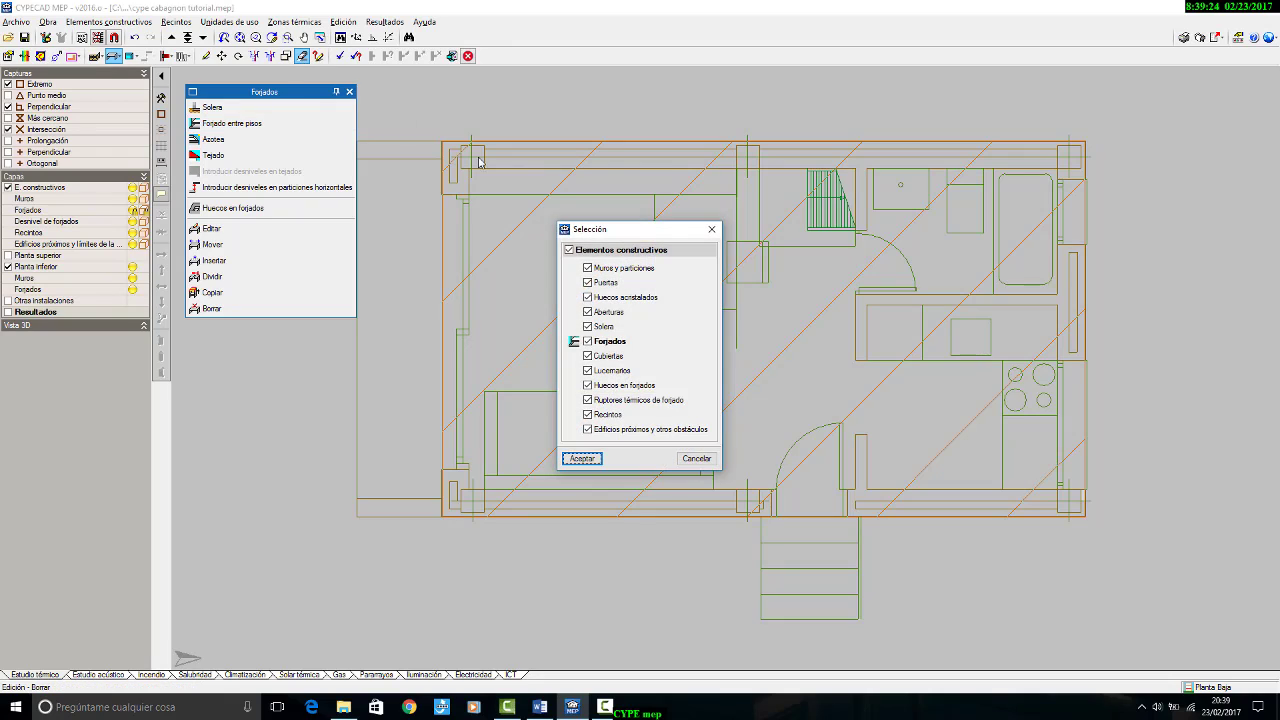
click(582, 458)
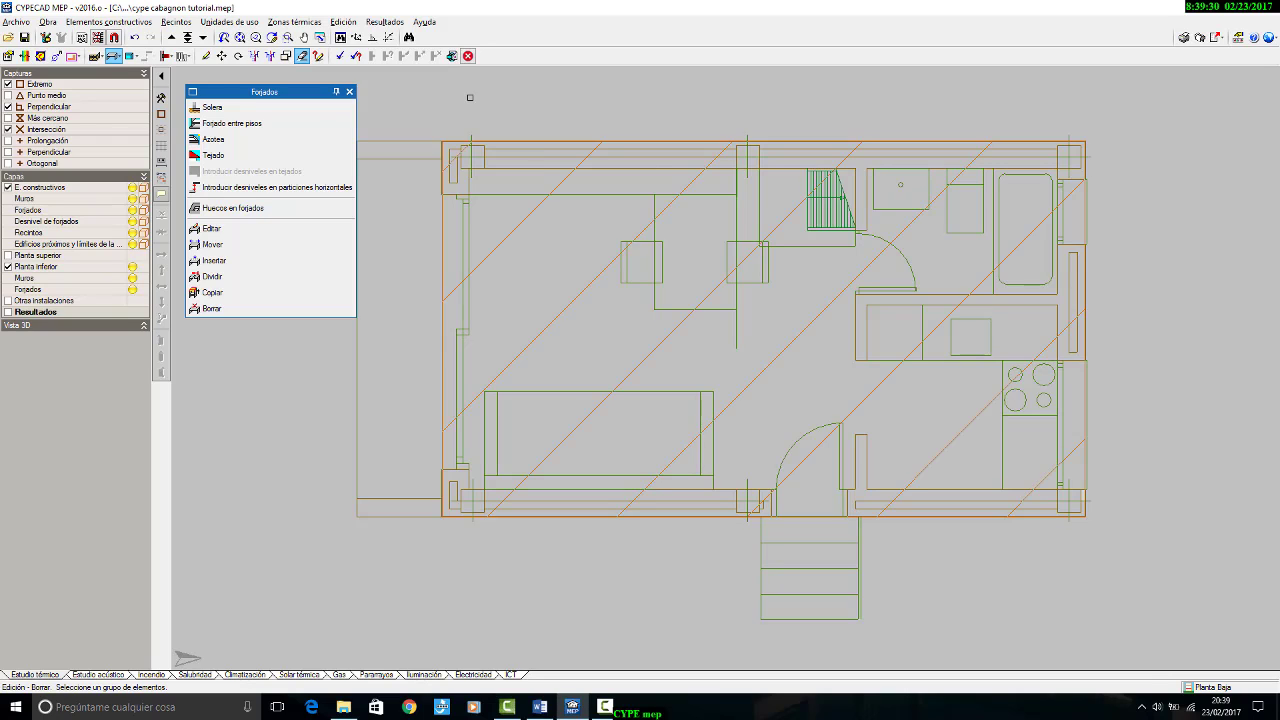
click(609, 125)
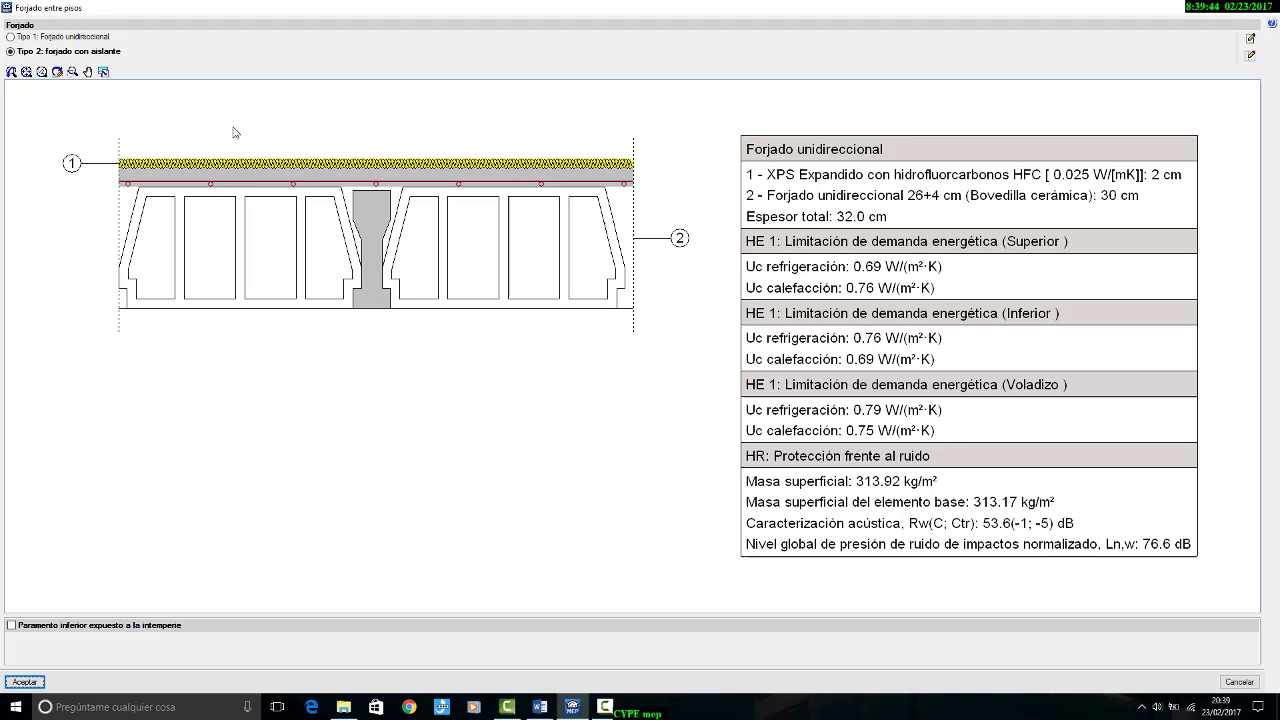
Step: Draw the Planta Baja forjado entre pisos again with Tipo 2: forjado con aislante around the four outer corners of the house
click(233, 125)
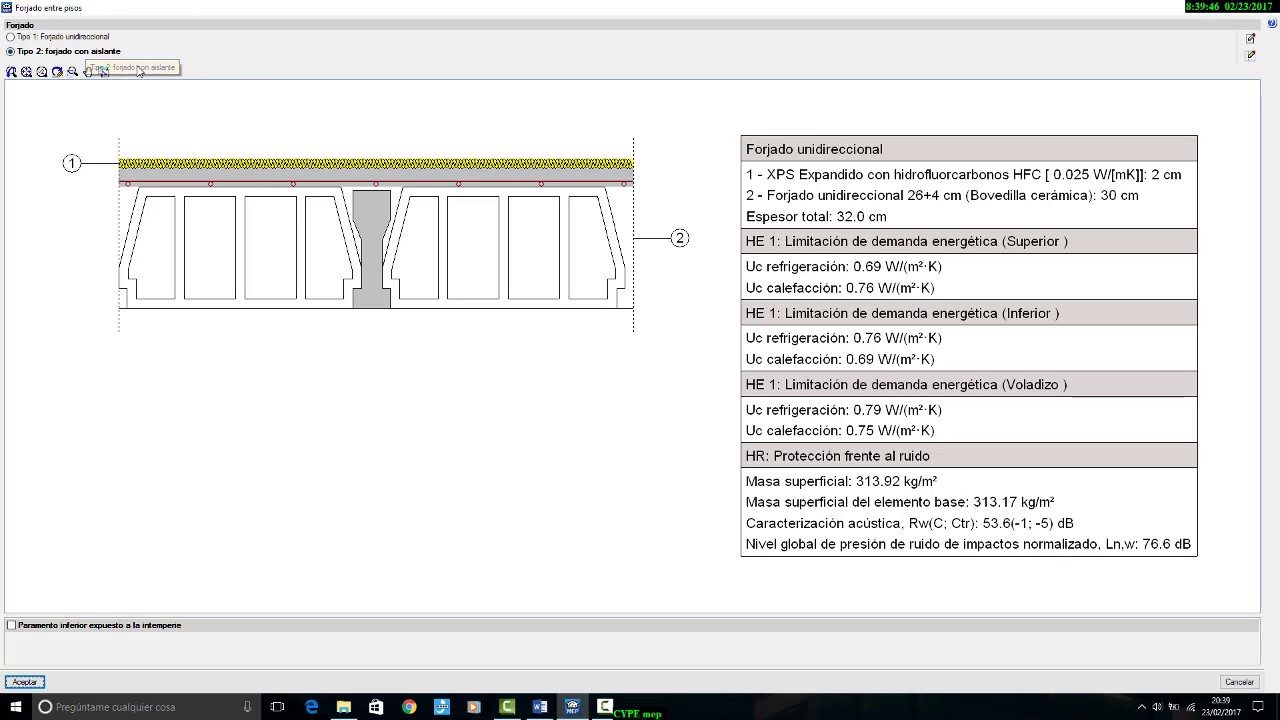
click(25, 681)
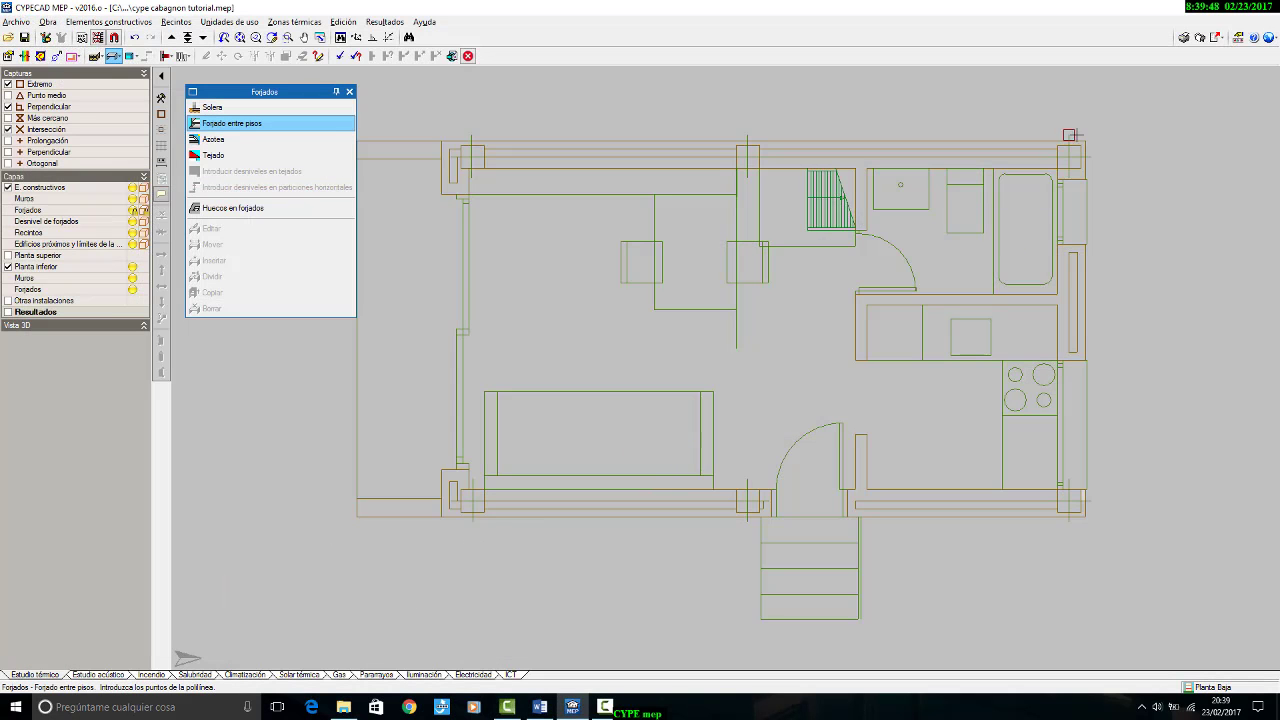
click(1069, 134)
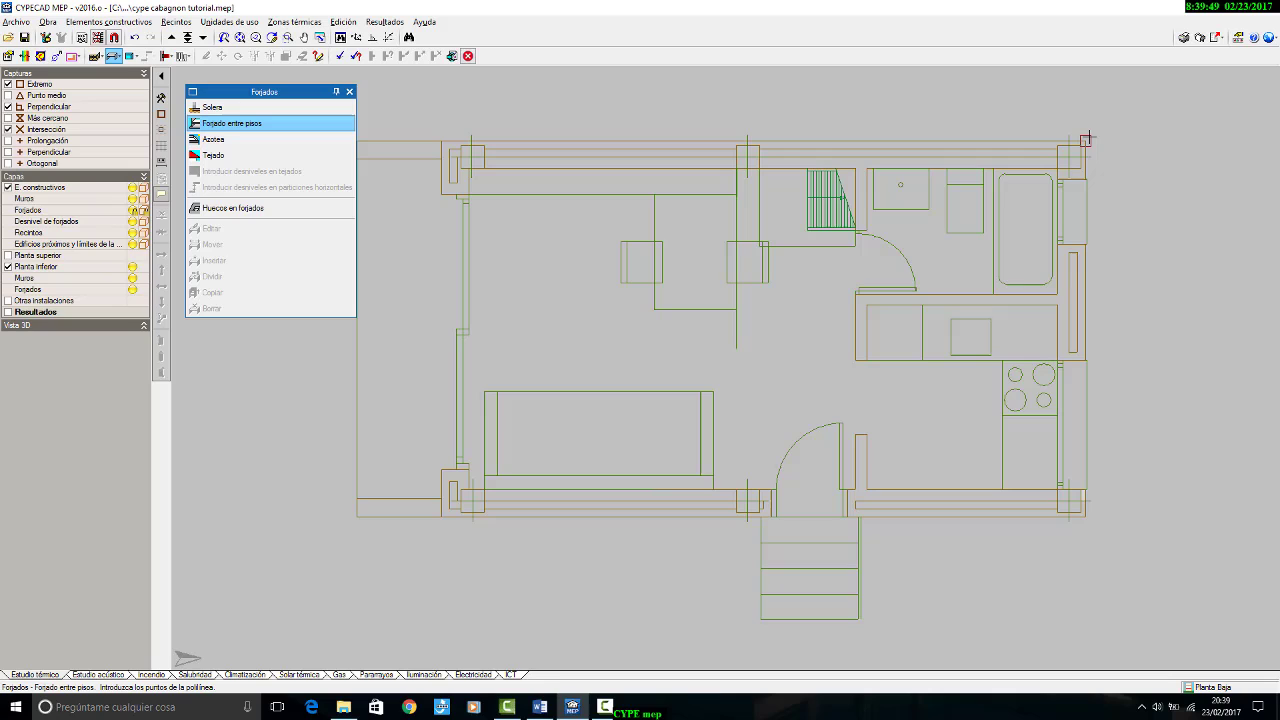
click(1059, 524)
click(440, 513)
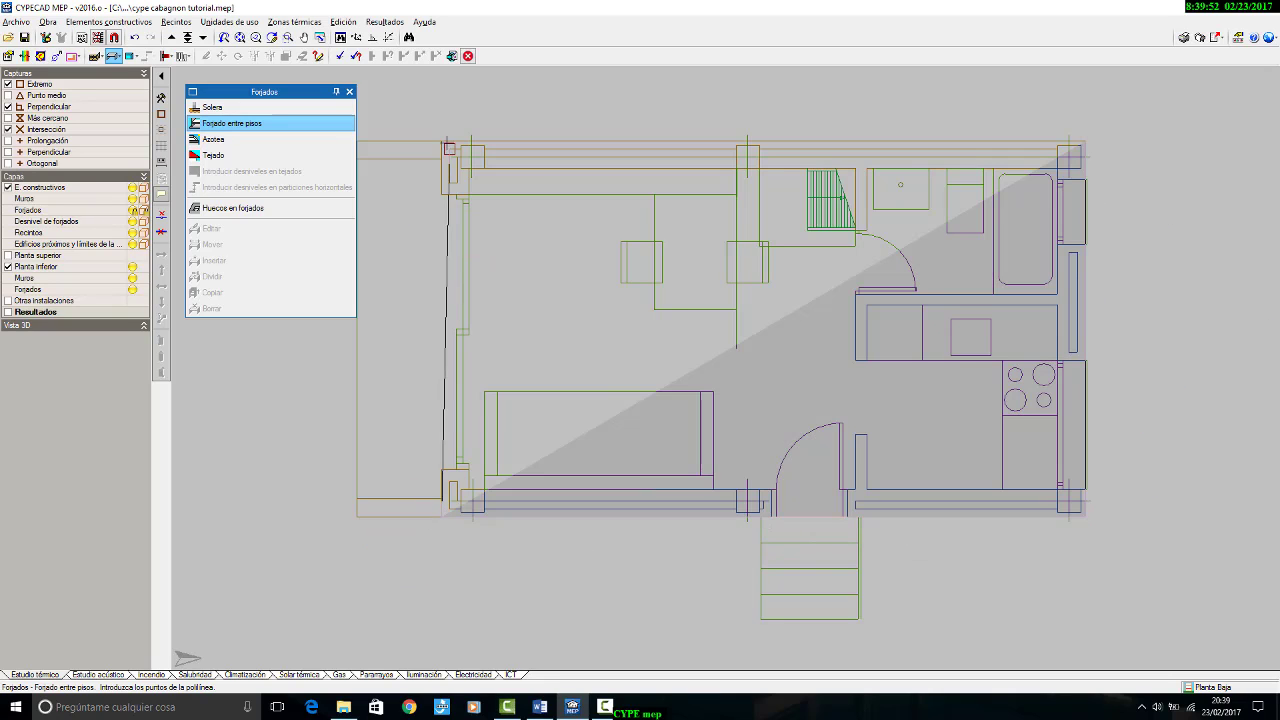
click(446, 141)
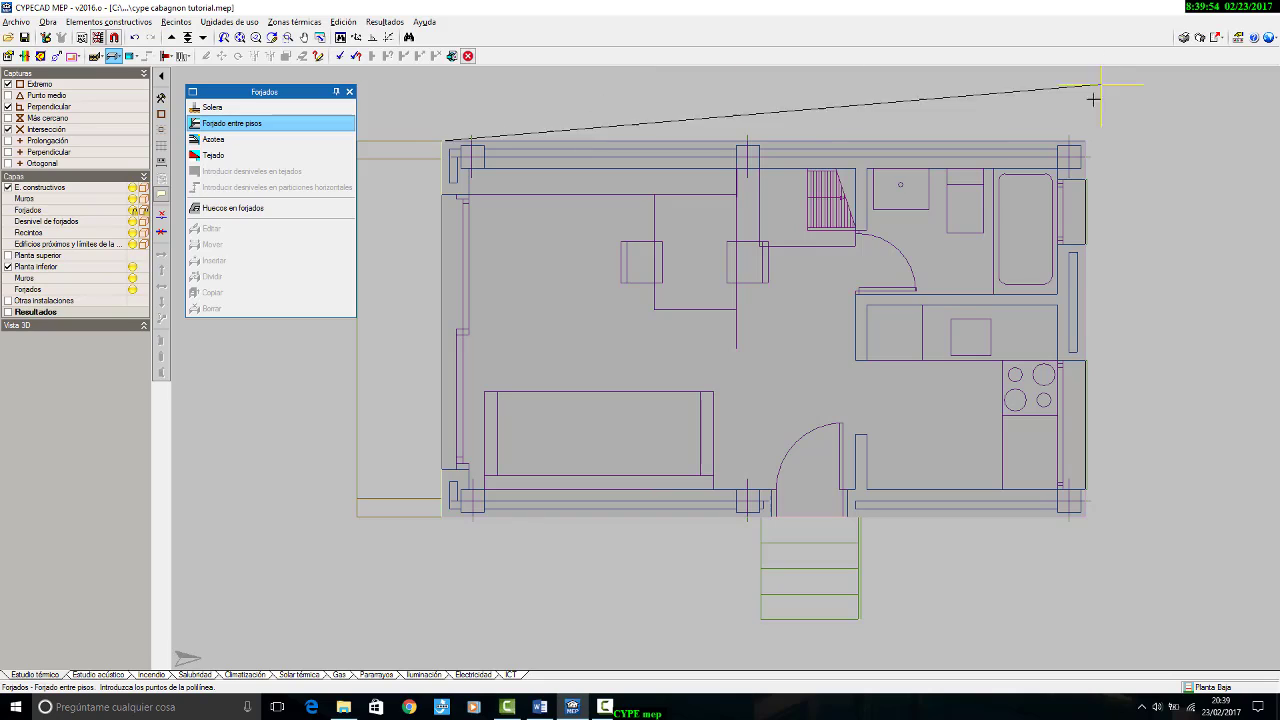
click(1080, 137)
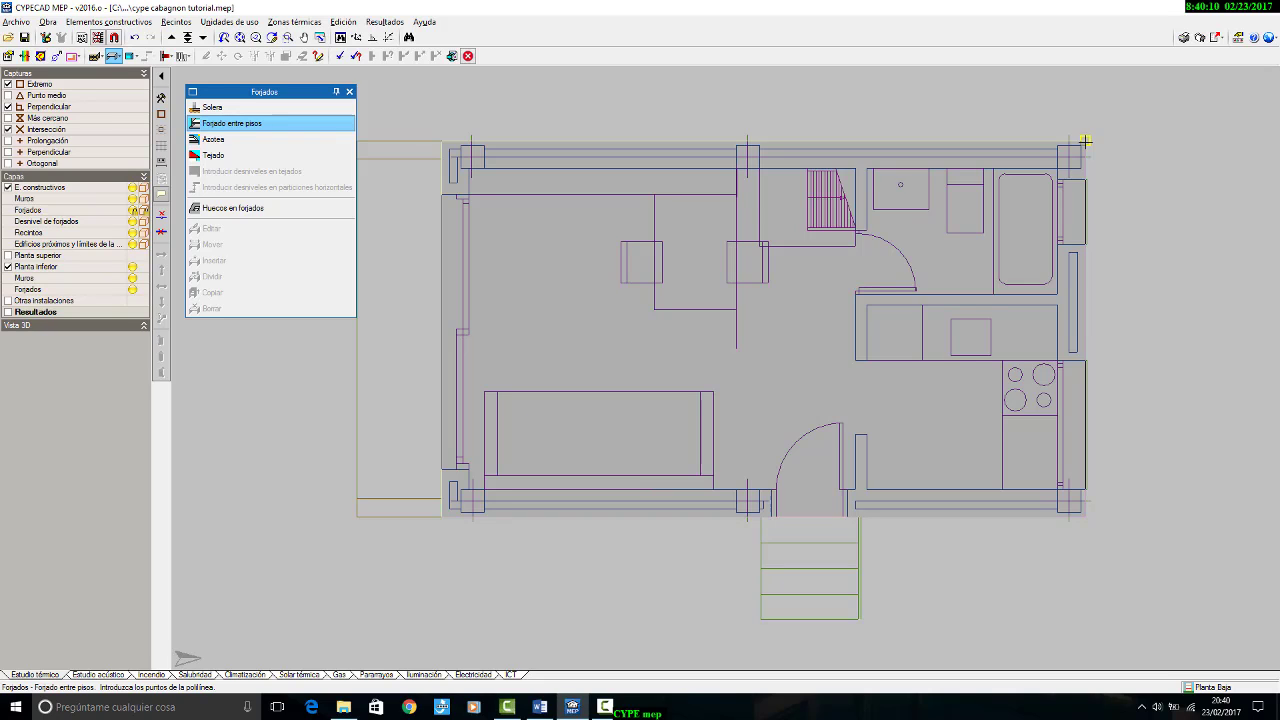
click(1086, 142)
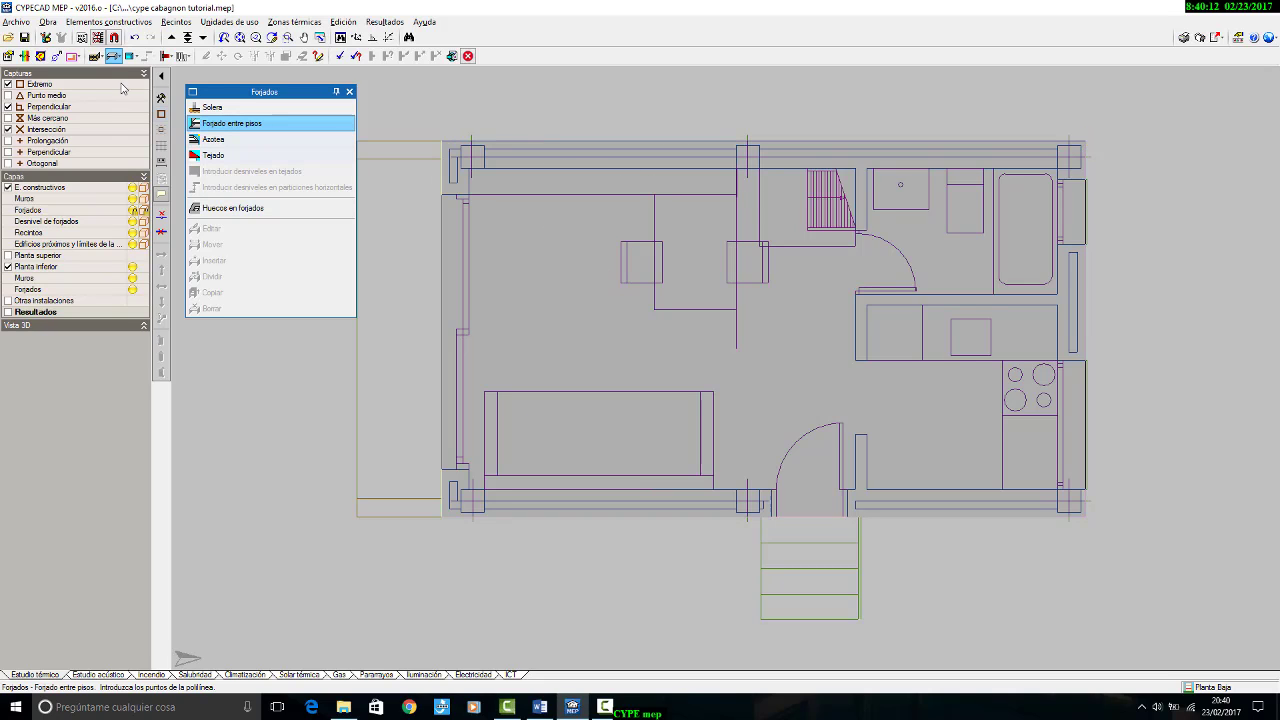
click(7, 129)
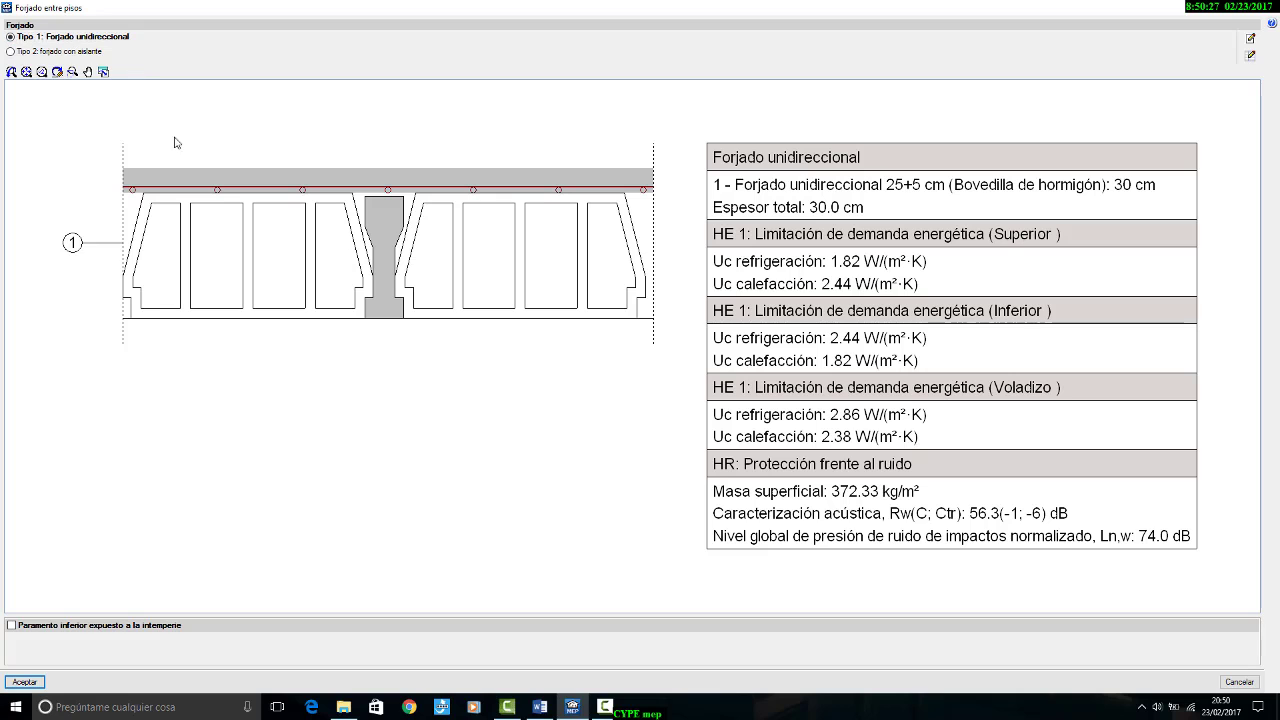
Step: Accept Tipo 1: Forjado unidireccional as the forjado entre pisos for the upper floor
click(24, 681)
scroll(1076, 210, up, 5)
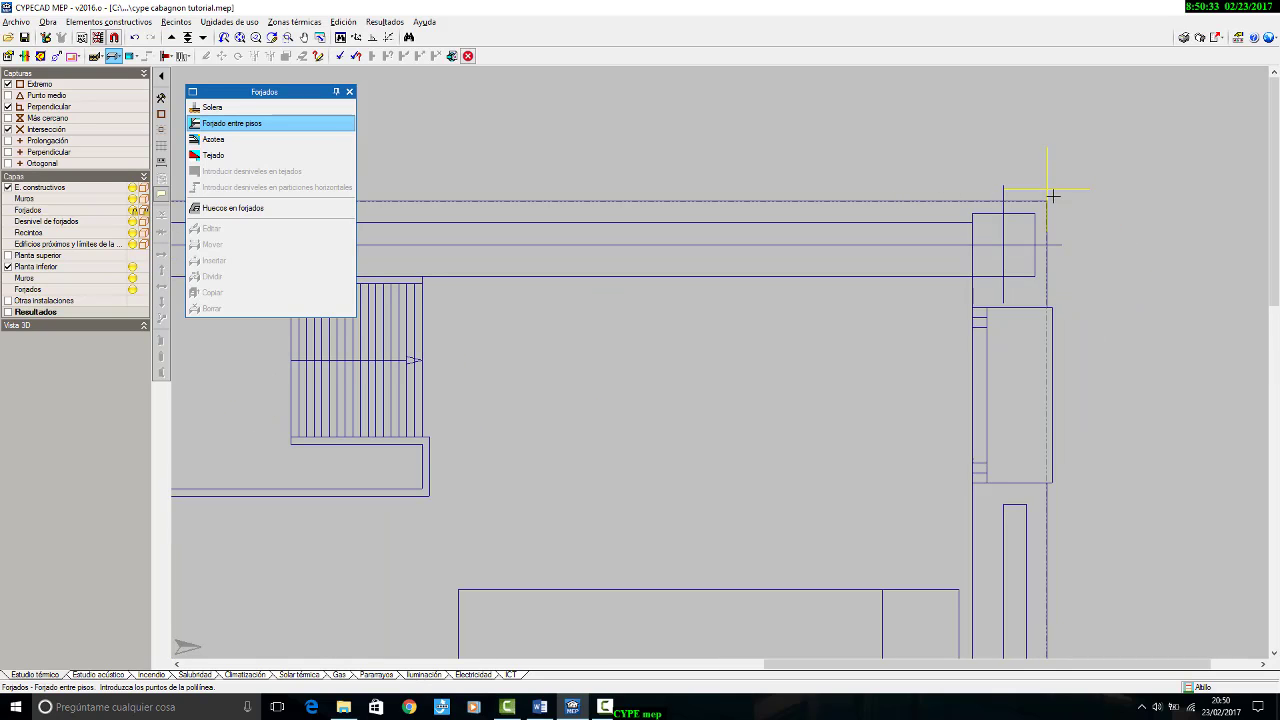
middle_drag(1105, 444, 1087, 243)
scroll(1087, 243, down, 1)
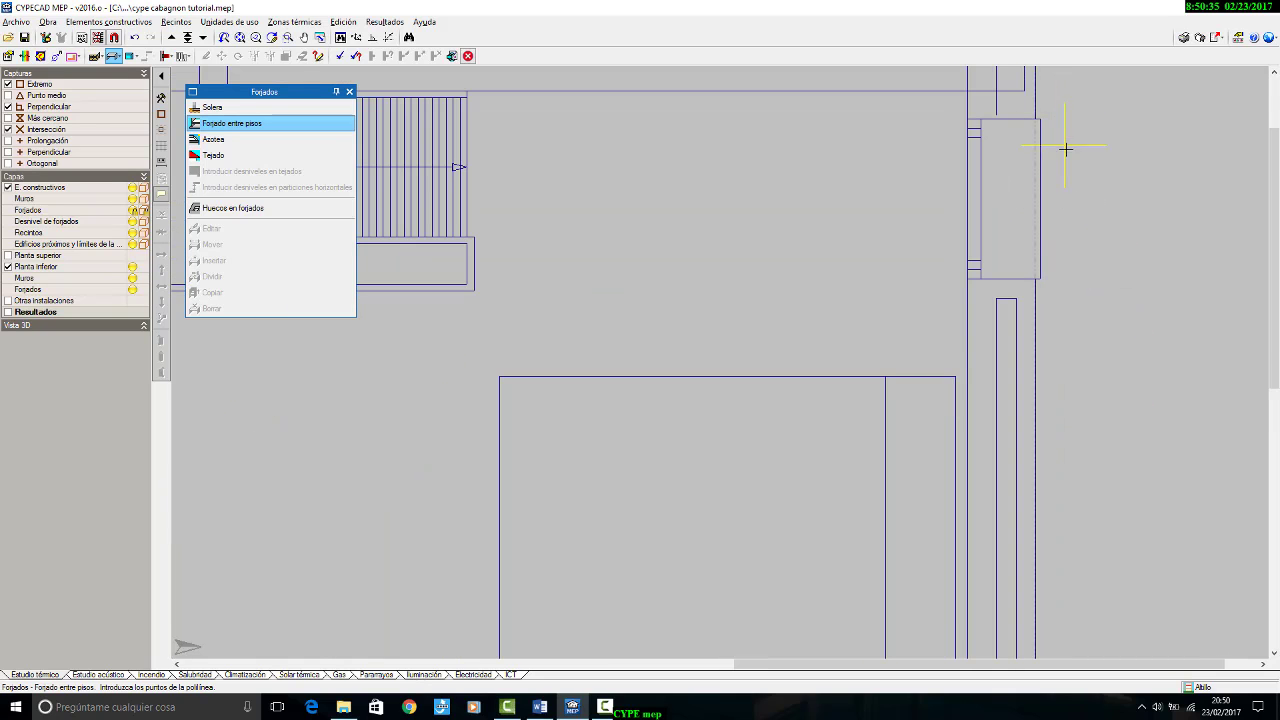
scroll(1074, 171, up, 1)
scroll(1074, 173, down, 2)
scroll(1076, 182, down, 8)
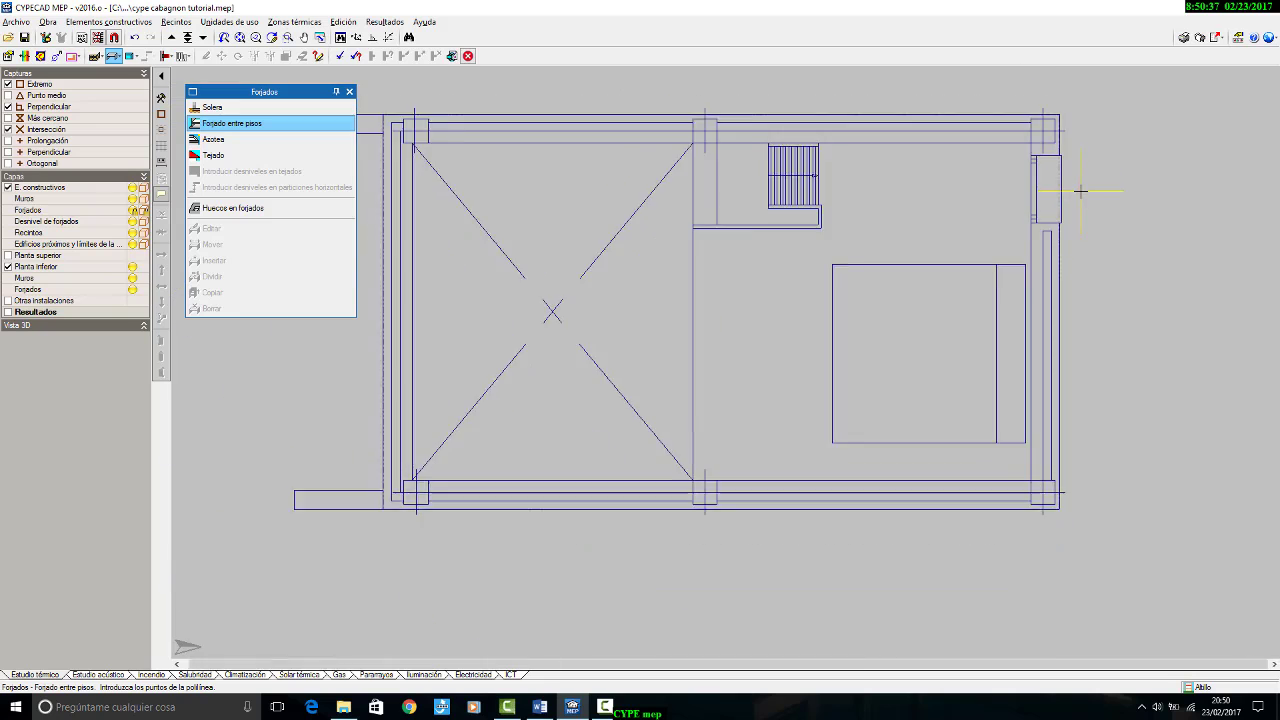
middle_drag(1088, 325, 1091, 393)
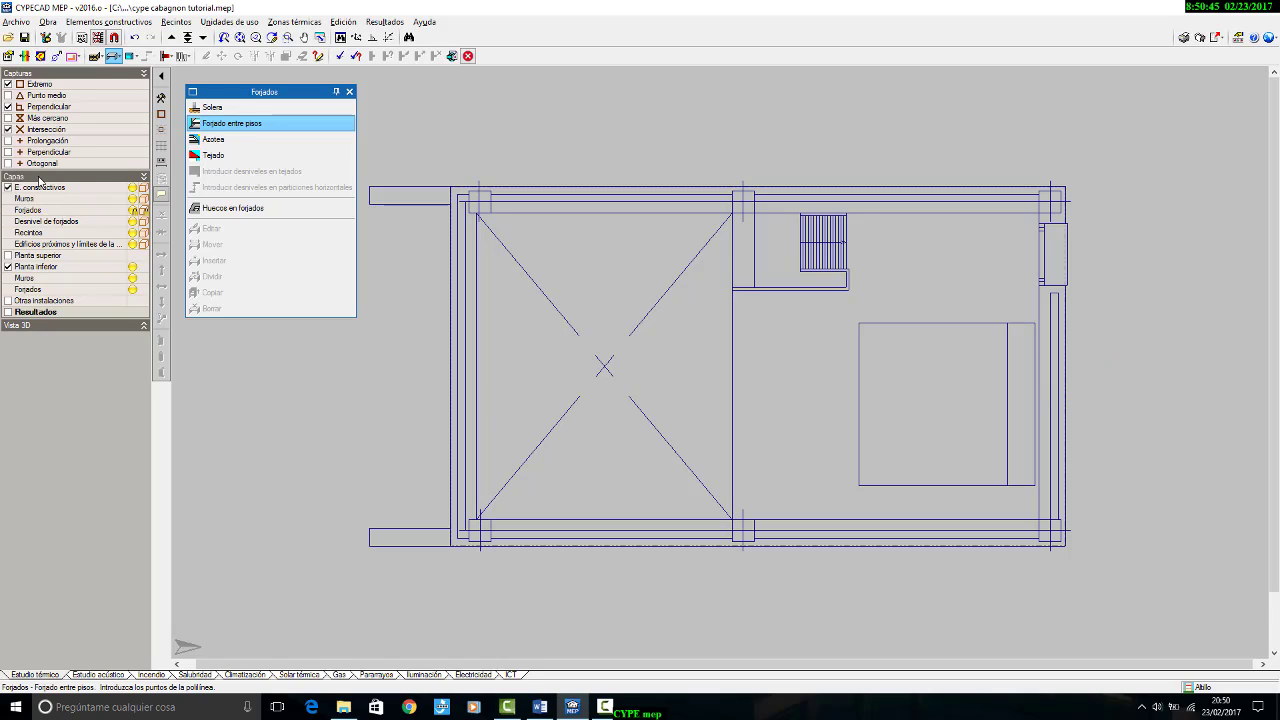
Step: Compare the upper floor's outer outline with the Planta inferior layer hidden and shown
click(8, 267)
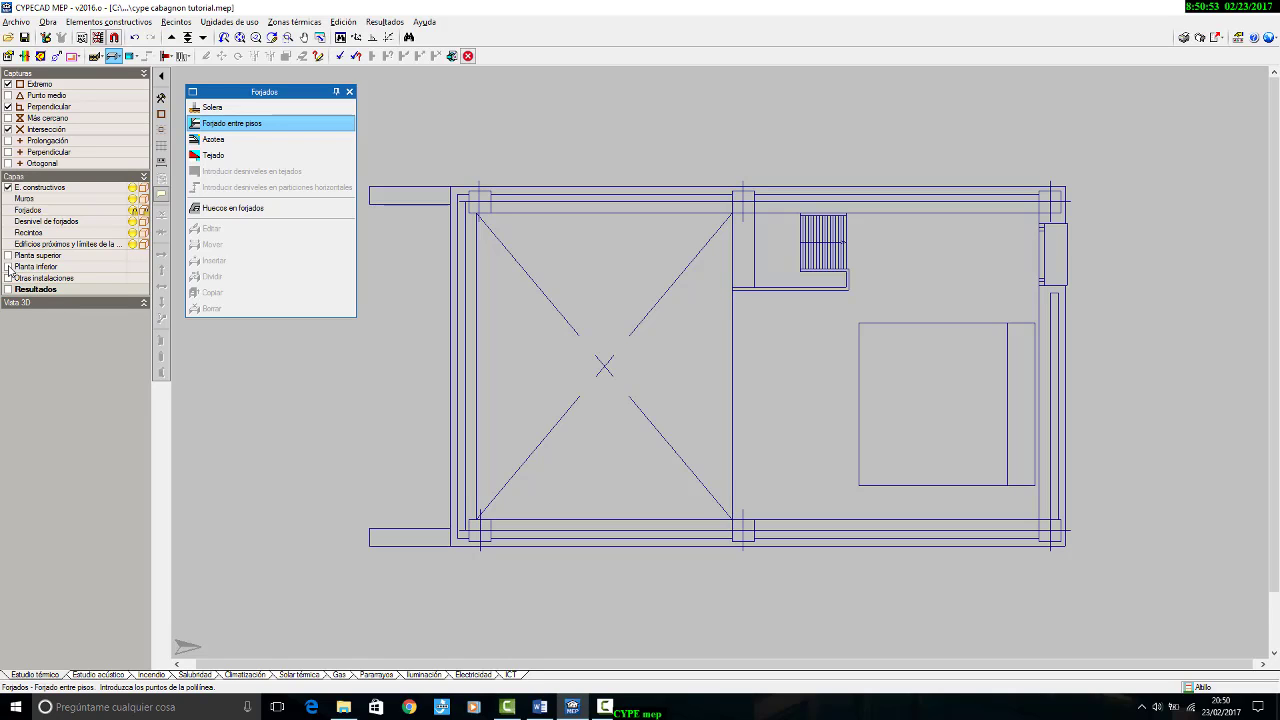
click(8, 267)
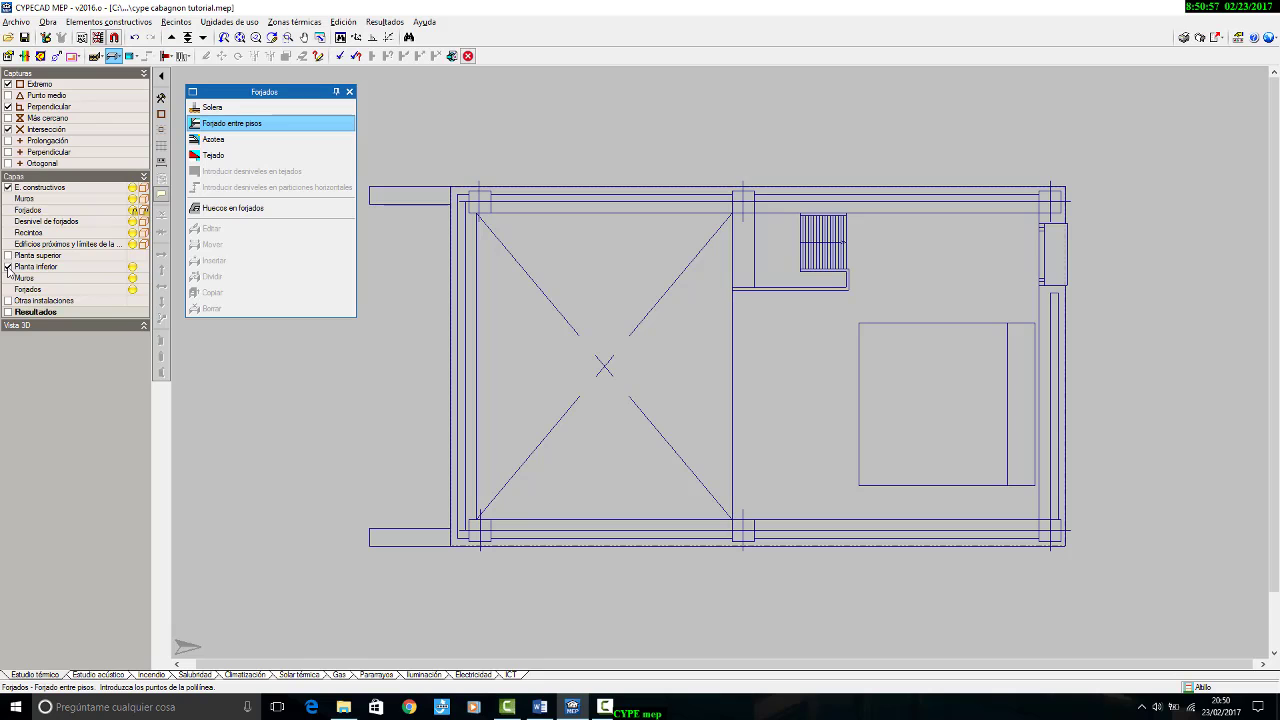
scroll(1128, 195, up, 5)
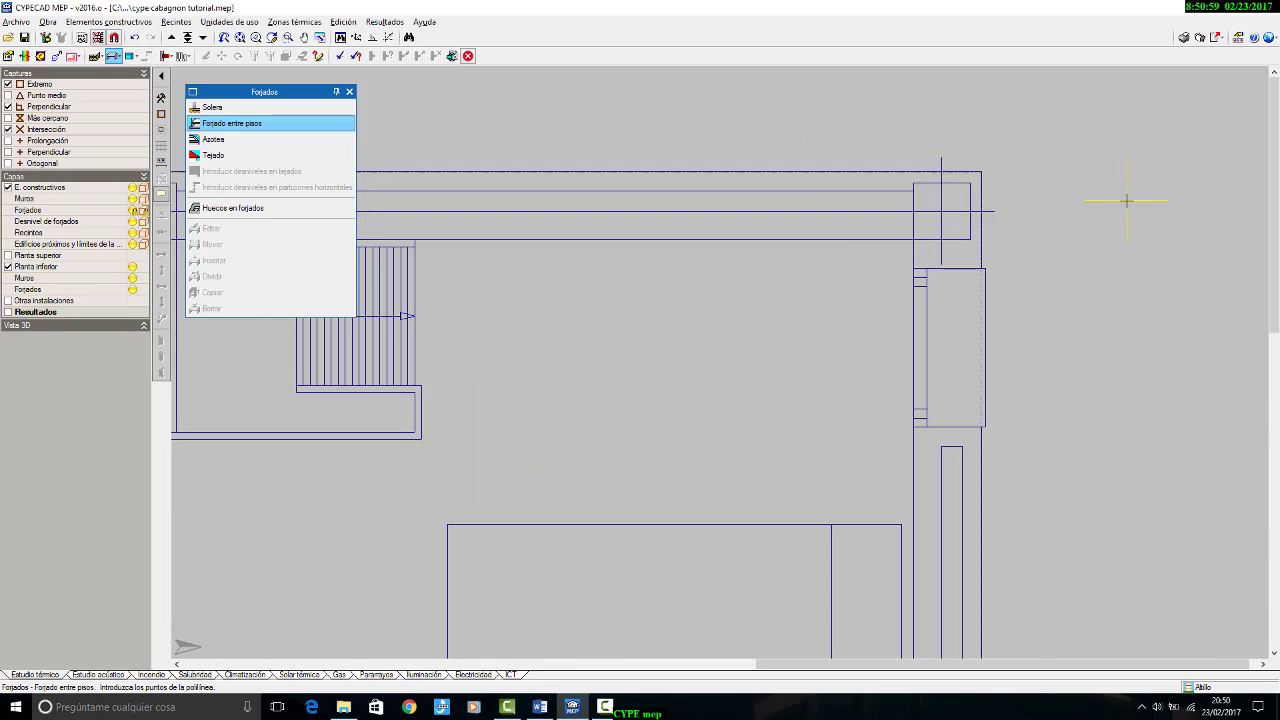
scroll(1000, 145, down, 5)
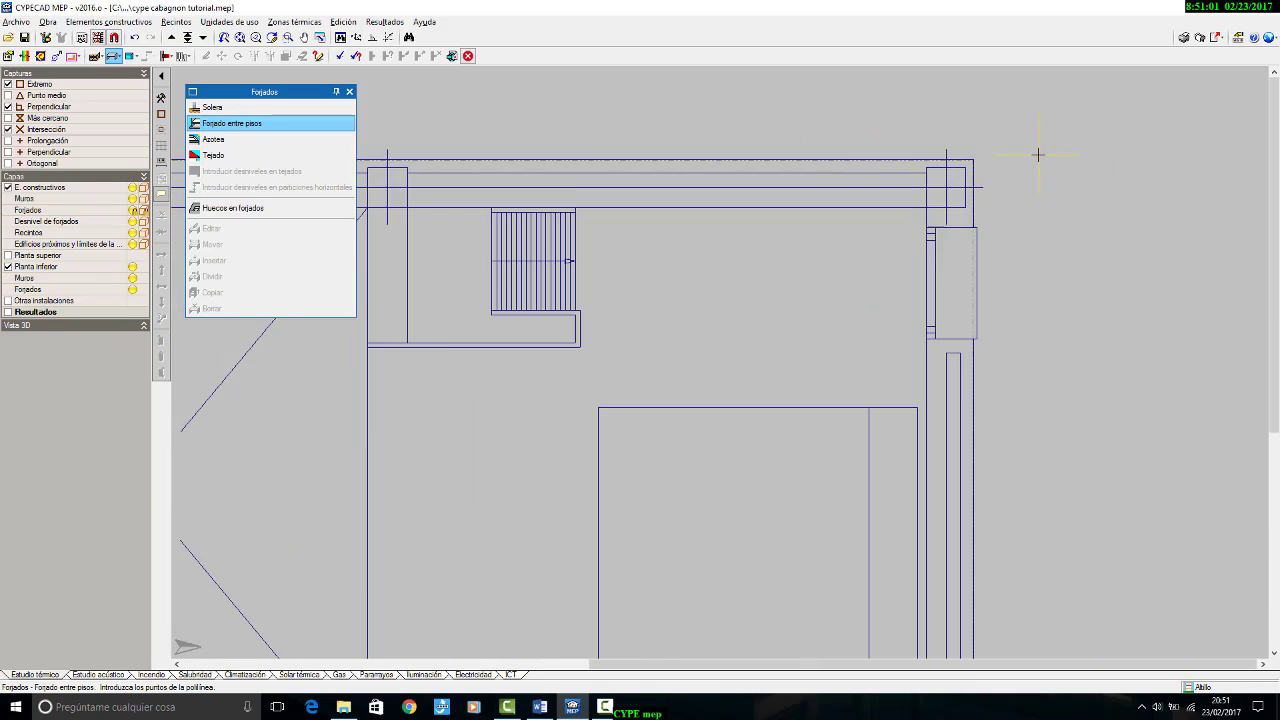
scroll(1054, 417, up, 4)
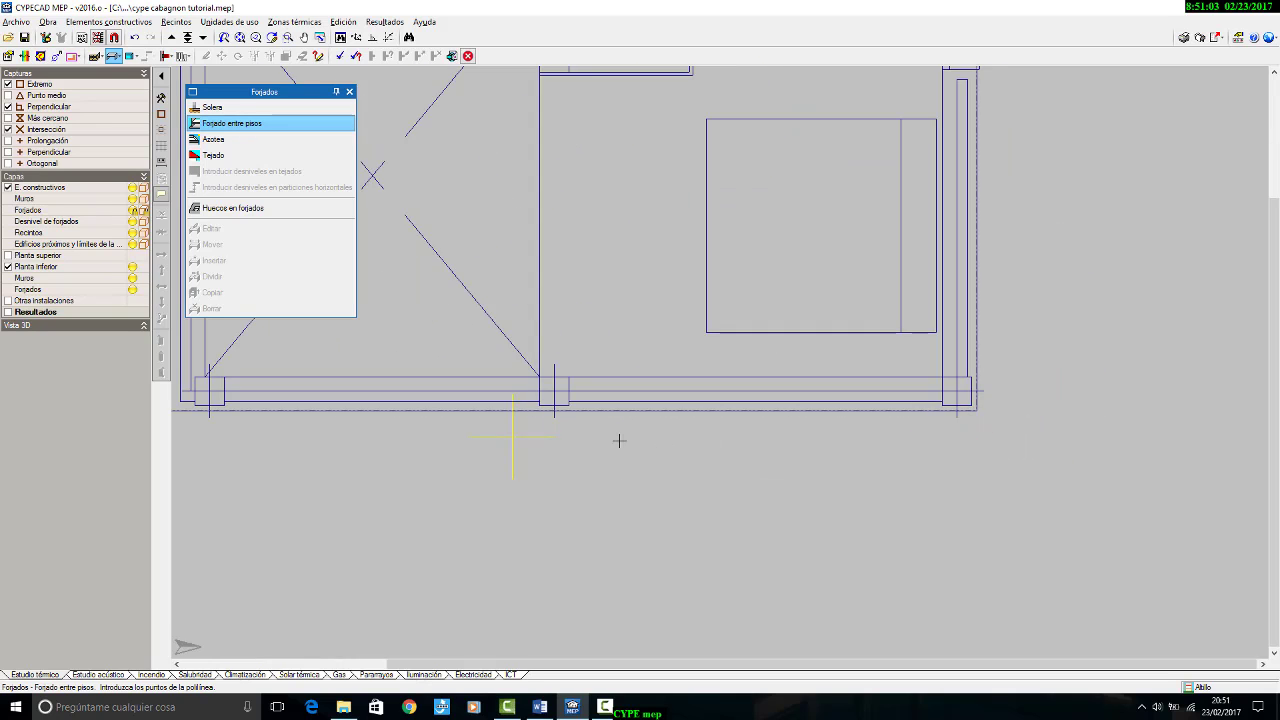
scroll(864, 447, down, 5)
scroll(864, 447, down, 1)
scroll(543, 394, up, 1)
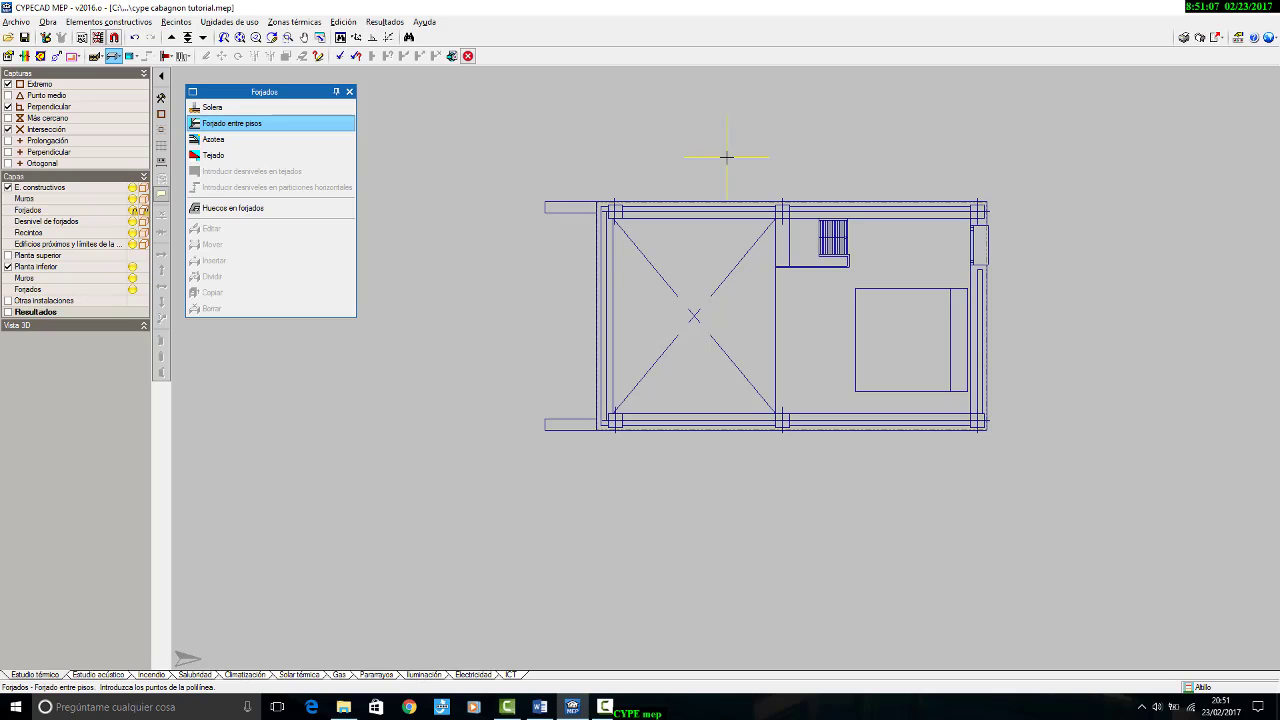
scroll(1031, 203, up, 3)
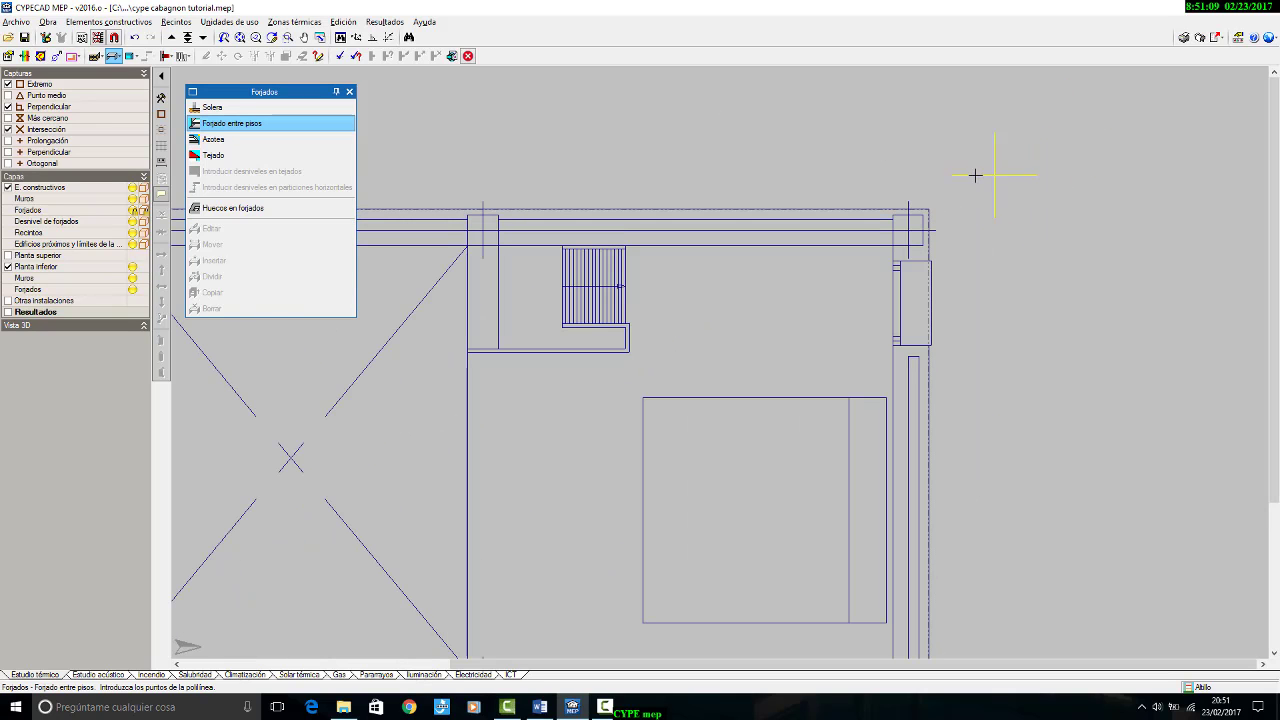
scroll(980, 141, down, 2)
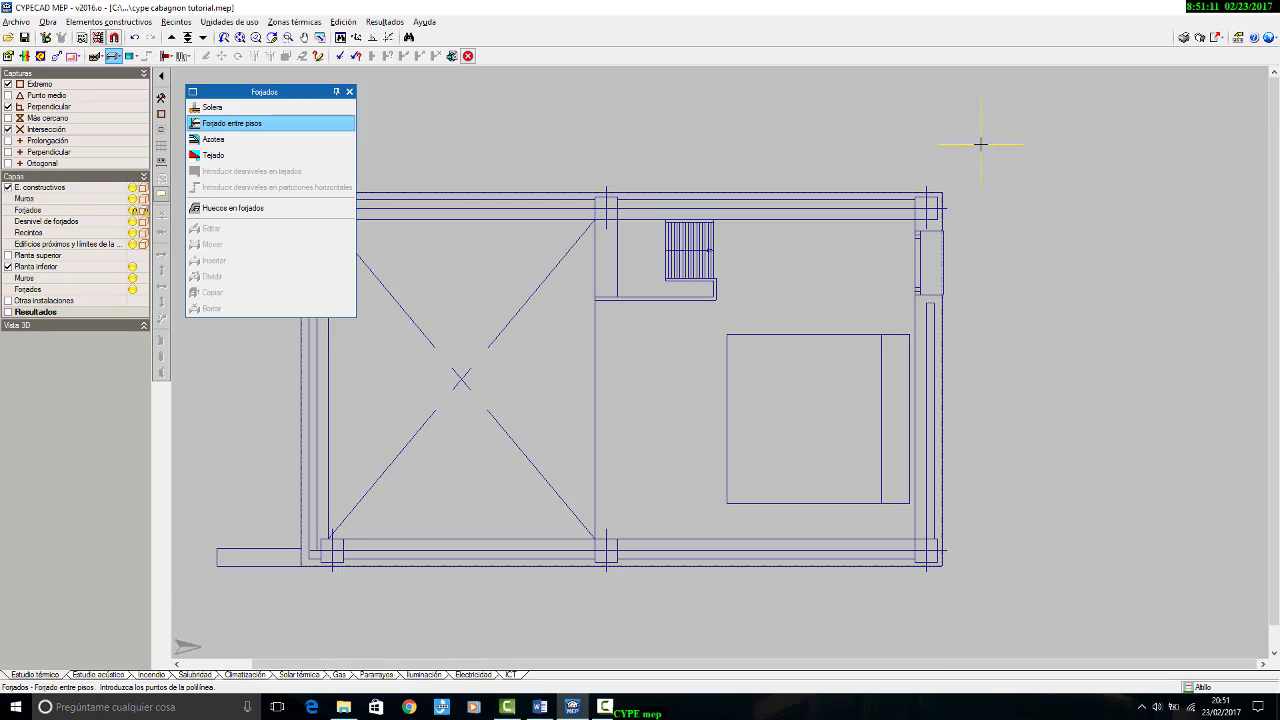
middle_drag(981, 144, 997, 142)
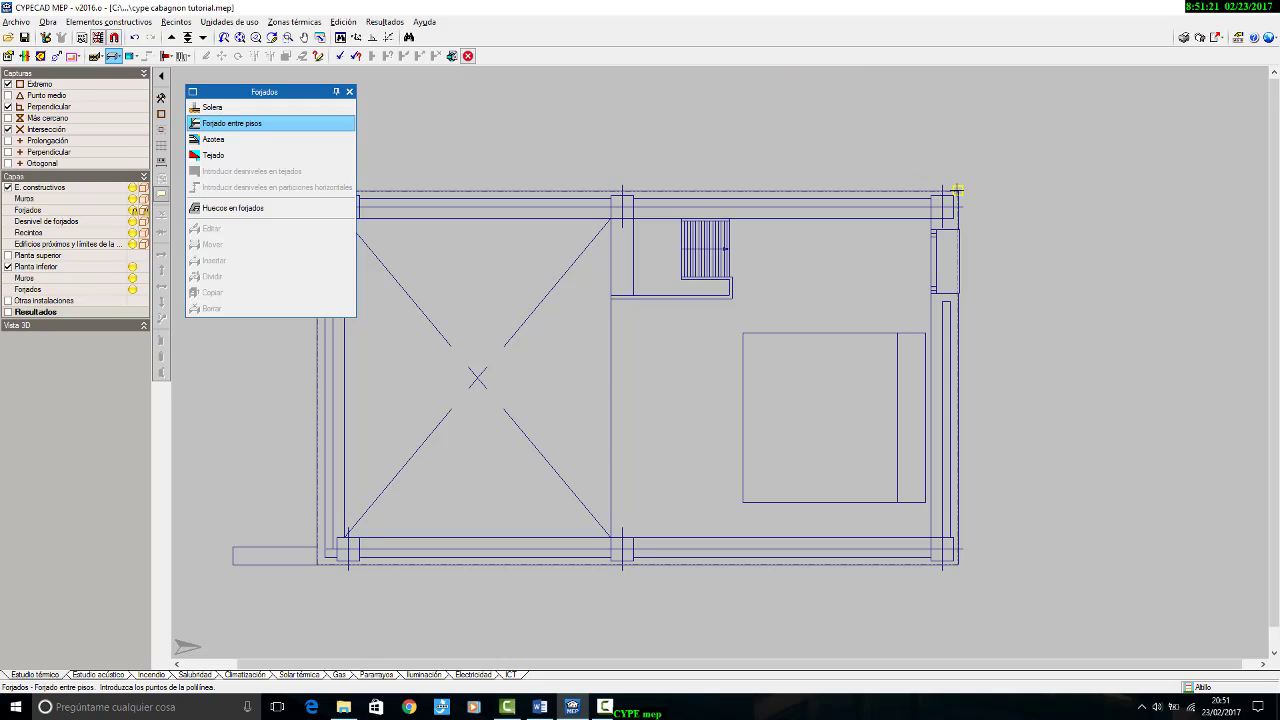
click(10, 268)
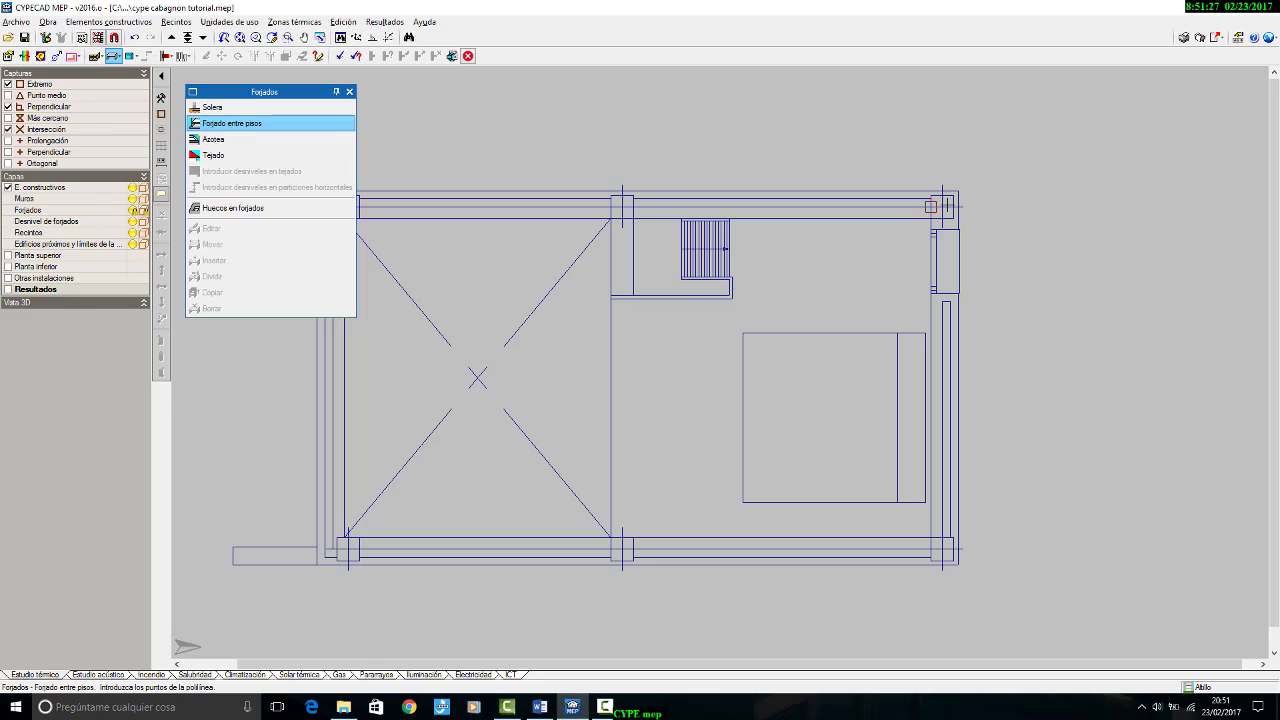
click(9, 267)
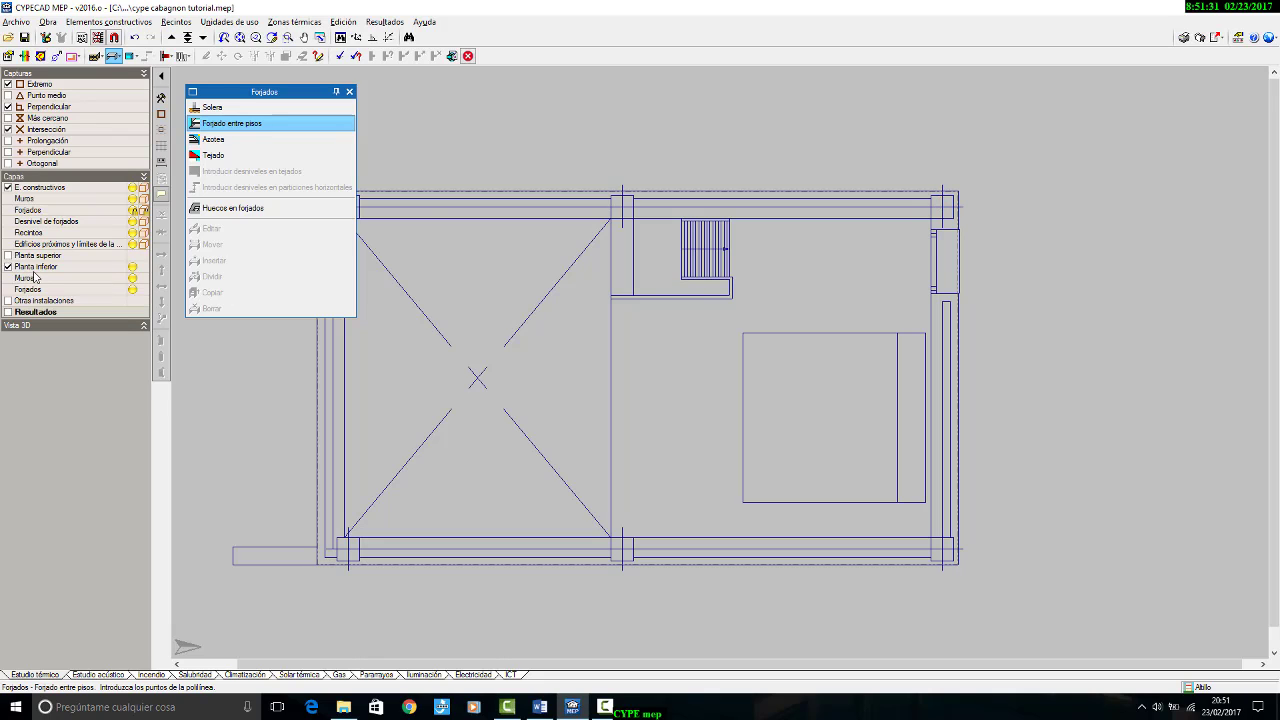
Step: Begin the upper floor's forjado entre pisos outline at the two outer corners on the bedroom side of the house
click(958, 192)
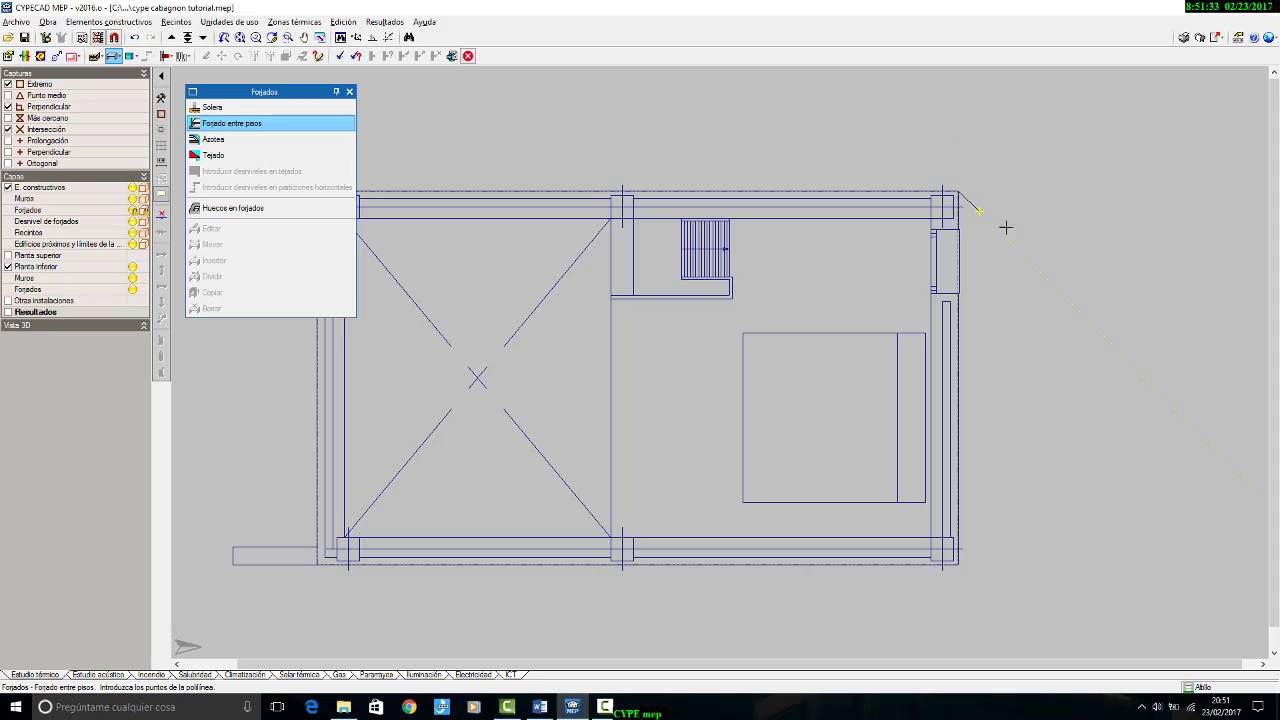
click(956, 565)
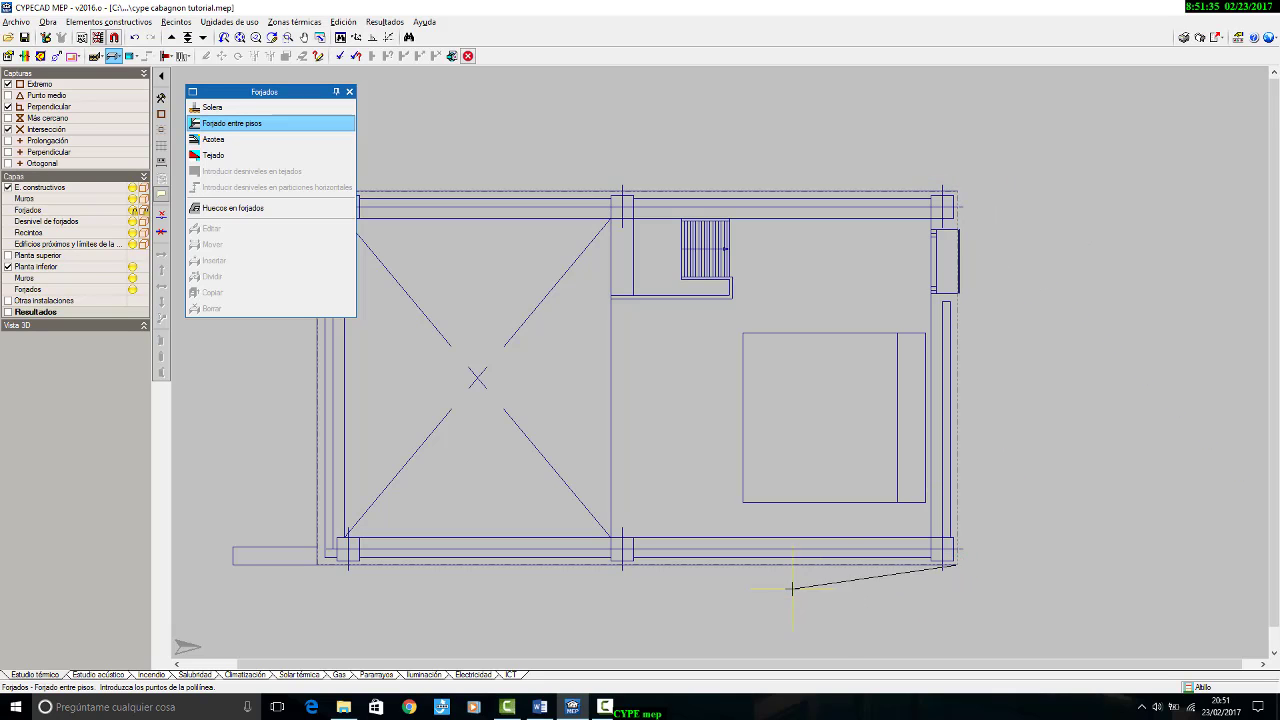
scroll(646, 531, up, 5)
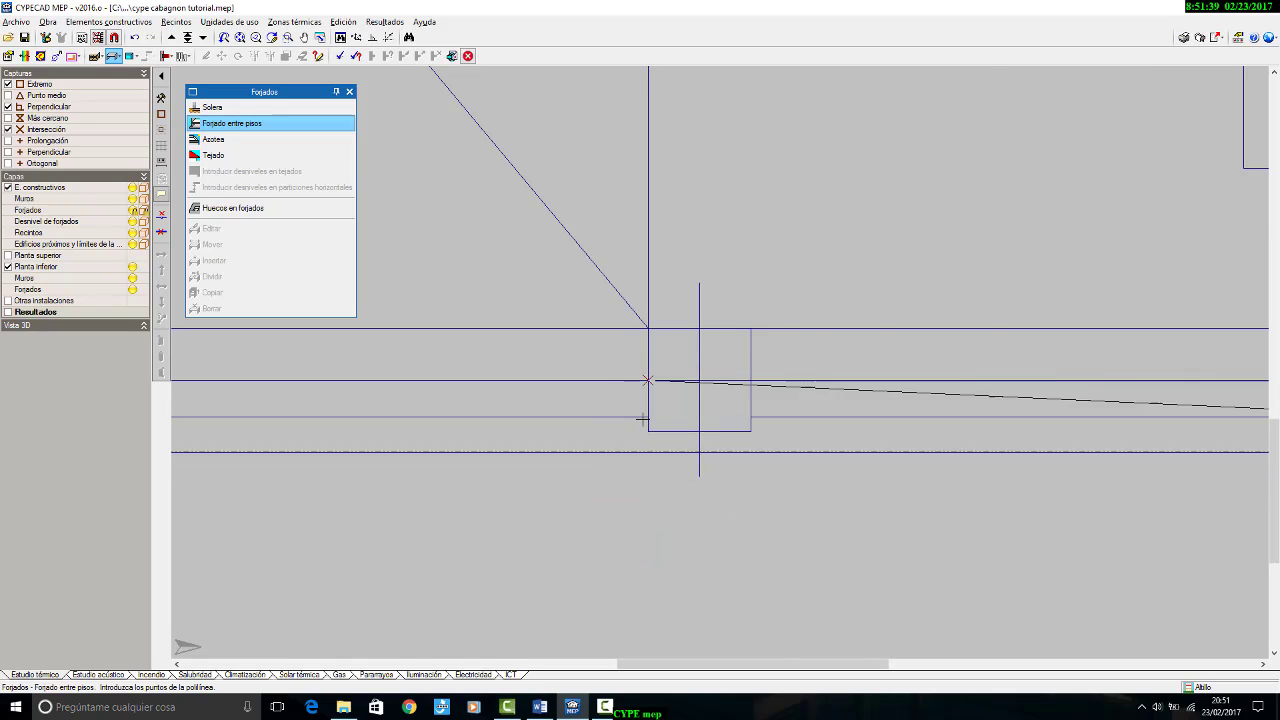
scroll(645, 453, up, 3)
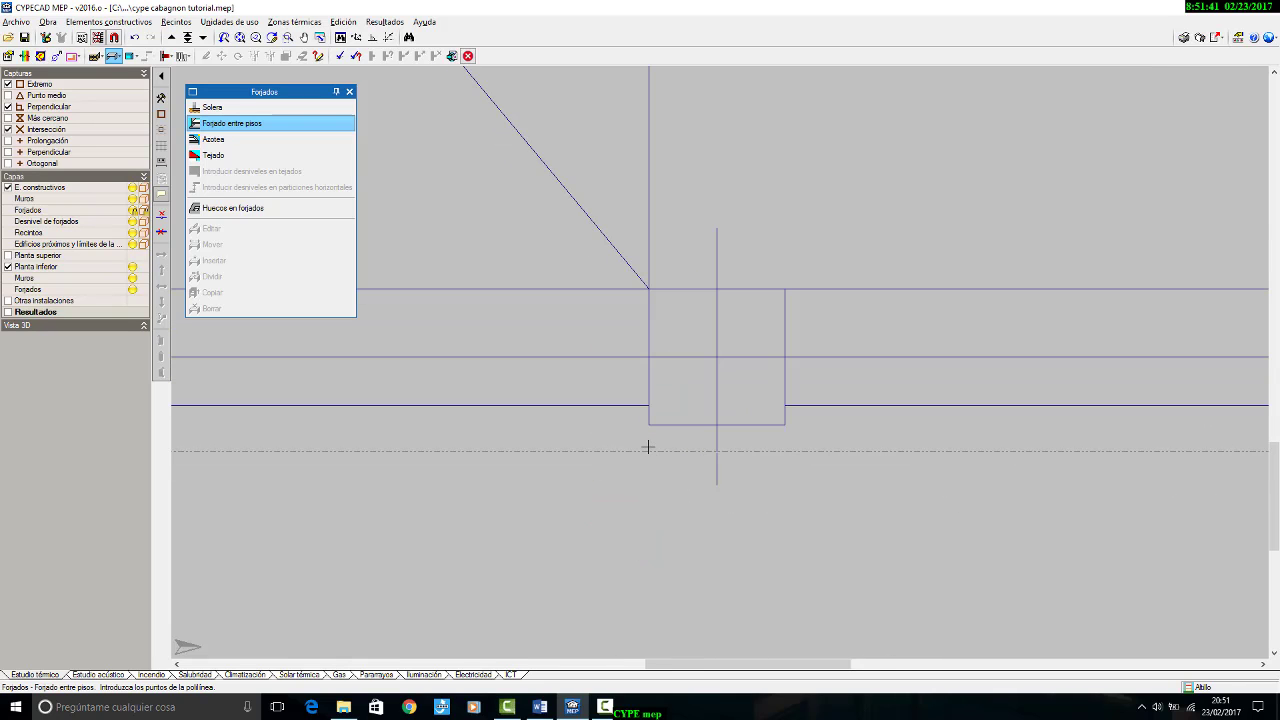
scroll(649, 480, down, 7)
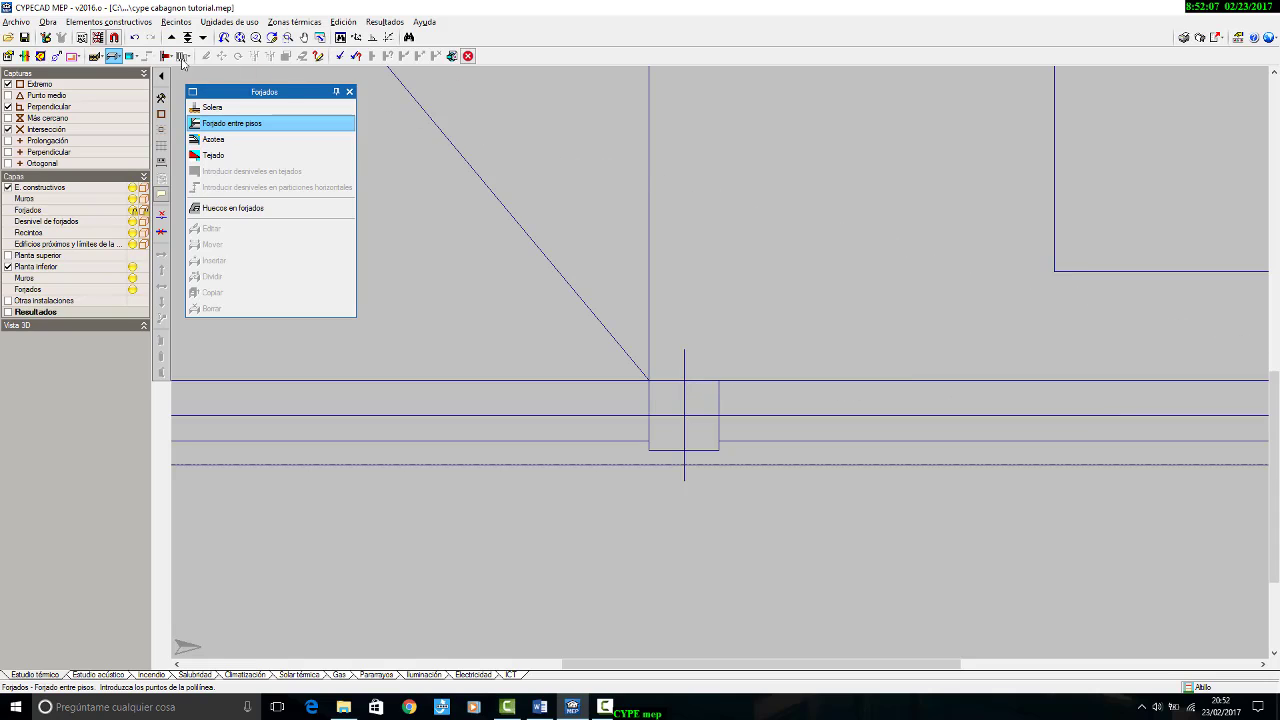
Step: Disable the Extremo and Intersección captures for the drawing template
click(115, 38)
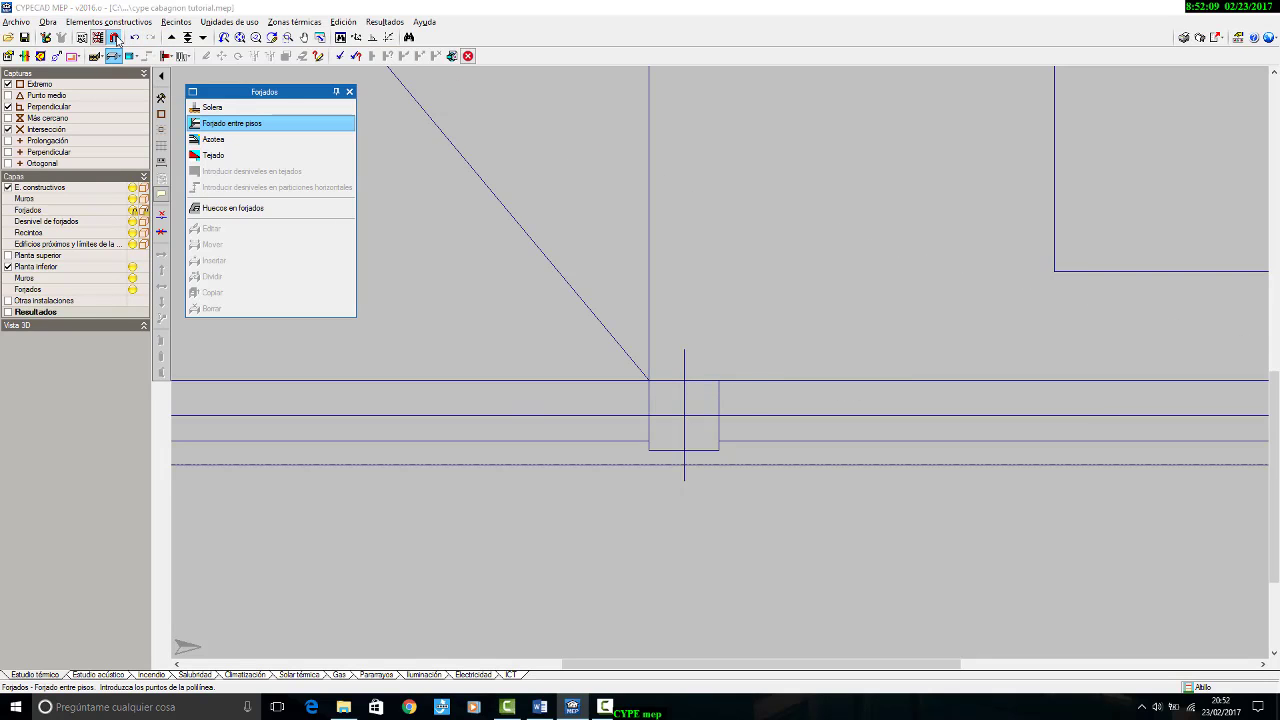
click(569, 327)
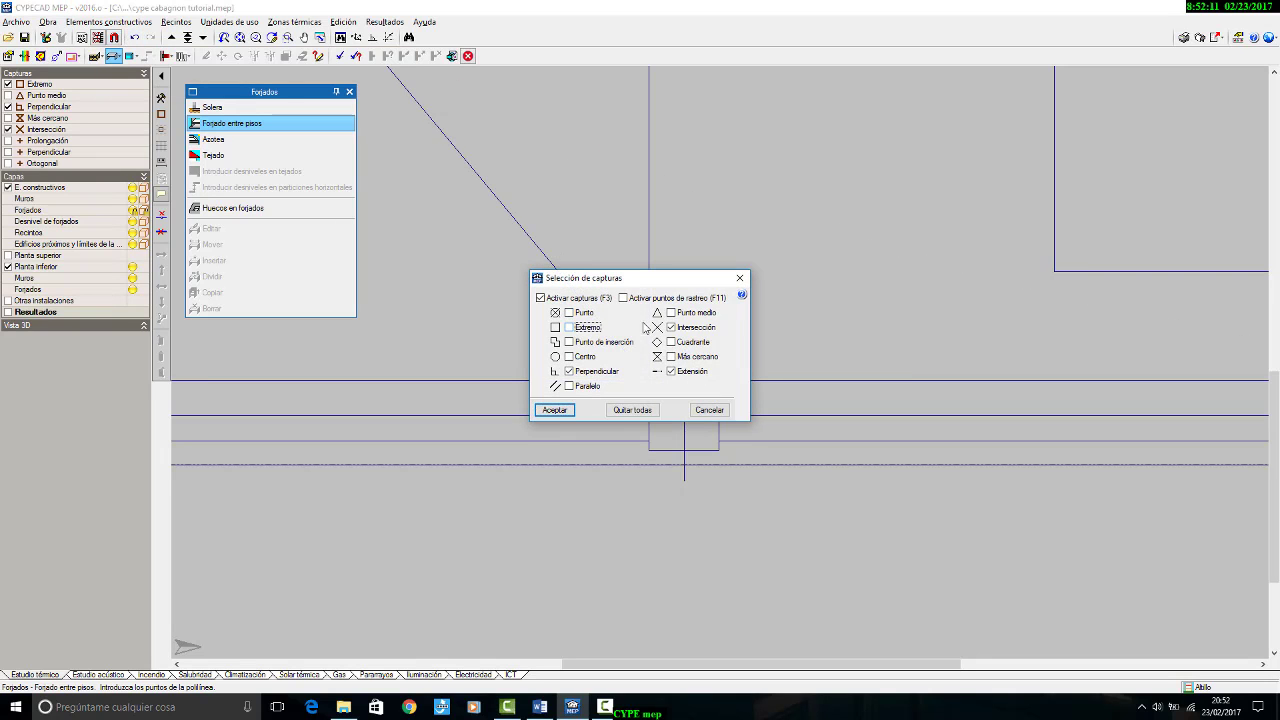
click(672, 327)
click(554, 410)
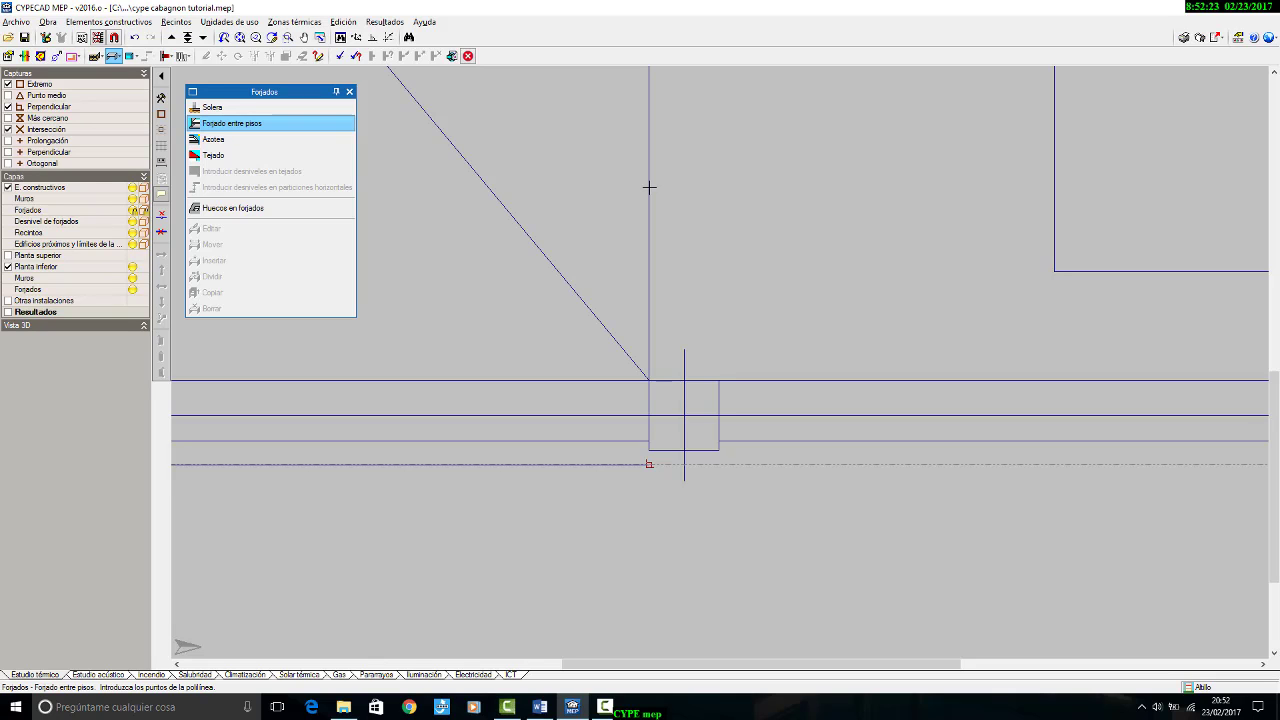
Step: Complete the forjado outline along the edge of the double-height void, so that it covers only the bedroom side
scroll(603, 643, down, 4)
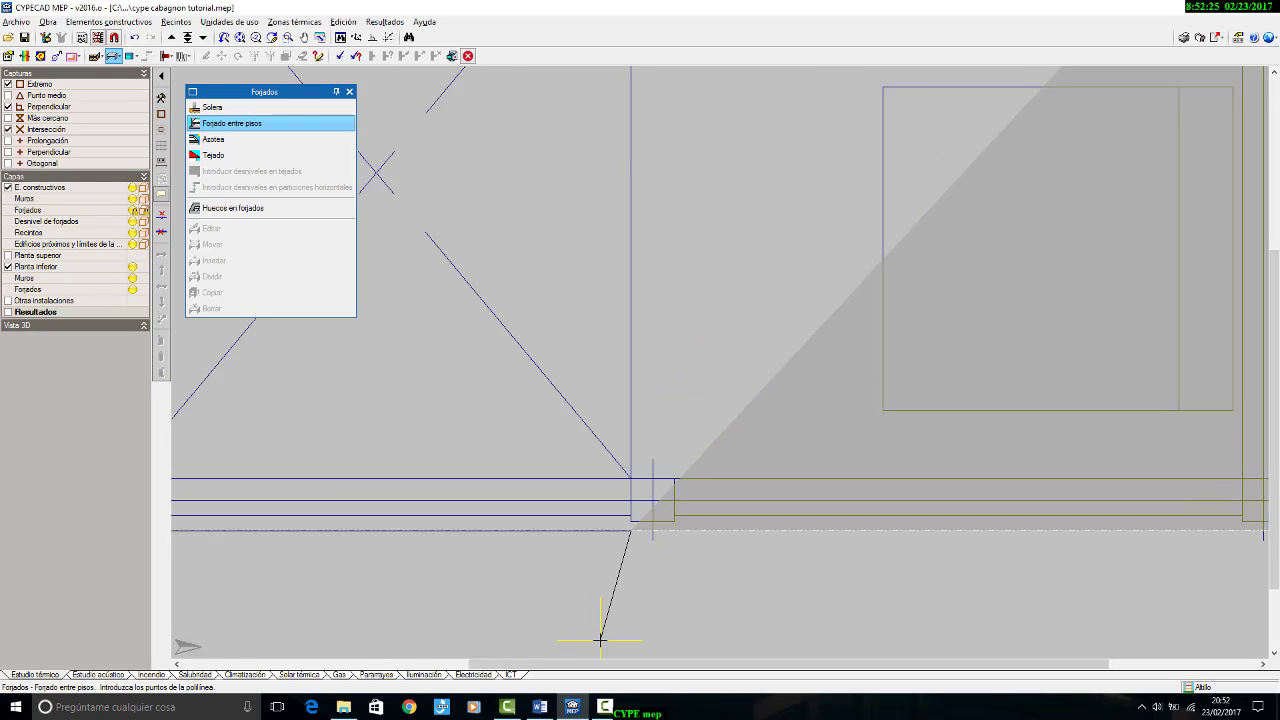
scroll(603, 643, down, 1)
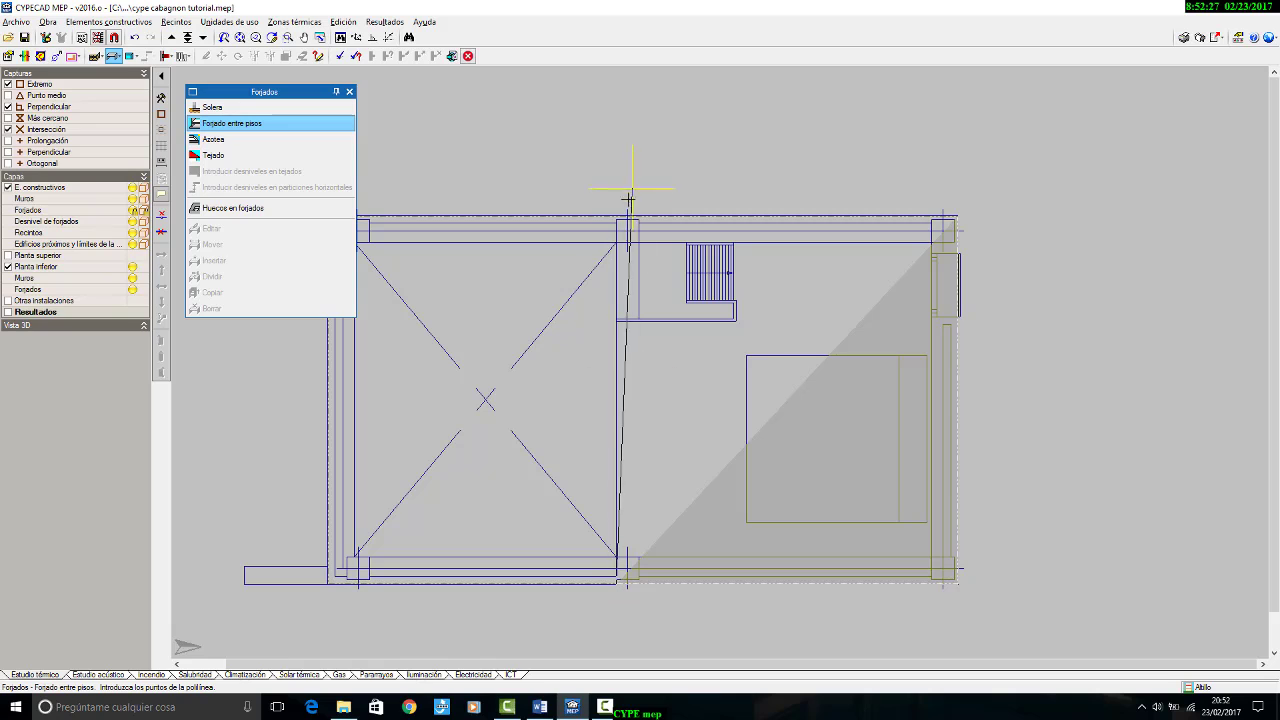
scroll(615, 213, up, 2)
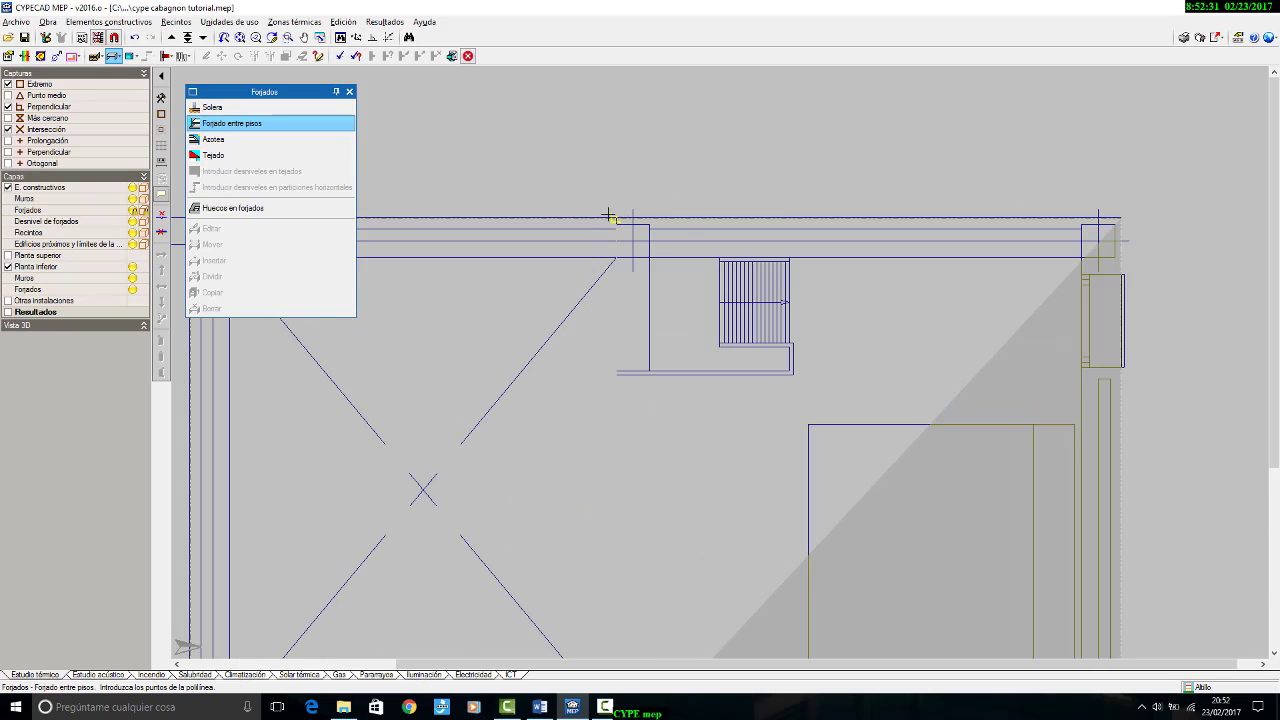
click(608, 212)
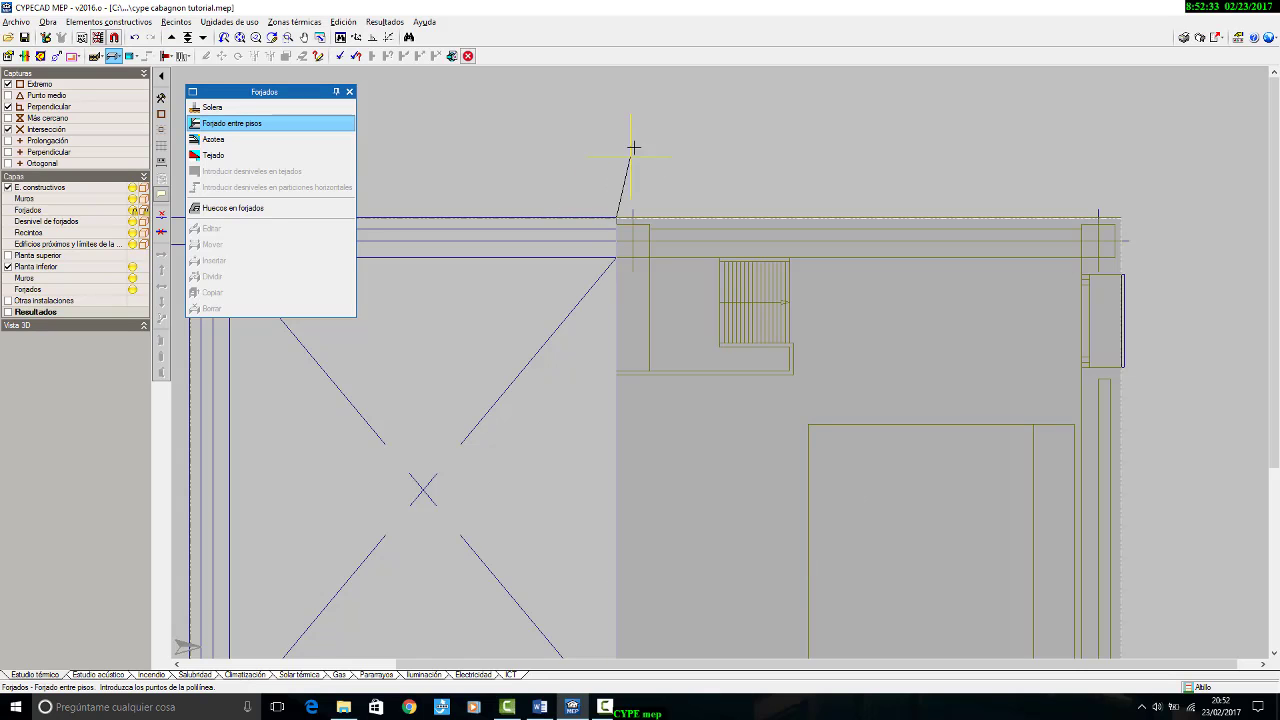
right_click(681, 135)
scroll(673, 181, down, 2)
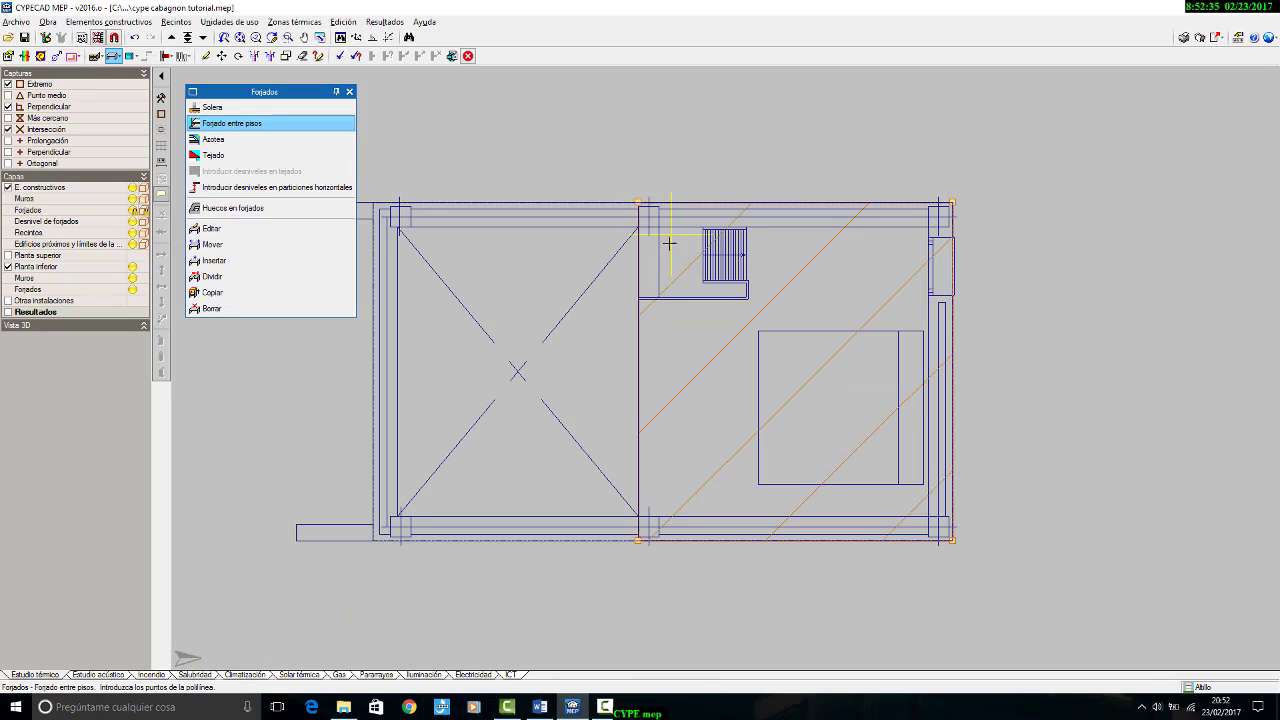
Step: Start a hueco en forjado at the stairwell and enable the Extremo capture for the drawing template
scroll(665, 300, up, 3)
scroll(665, 316, up, 1)
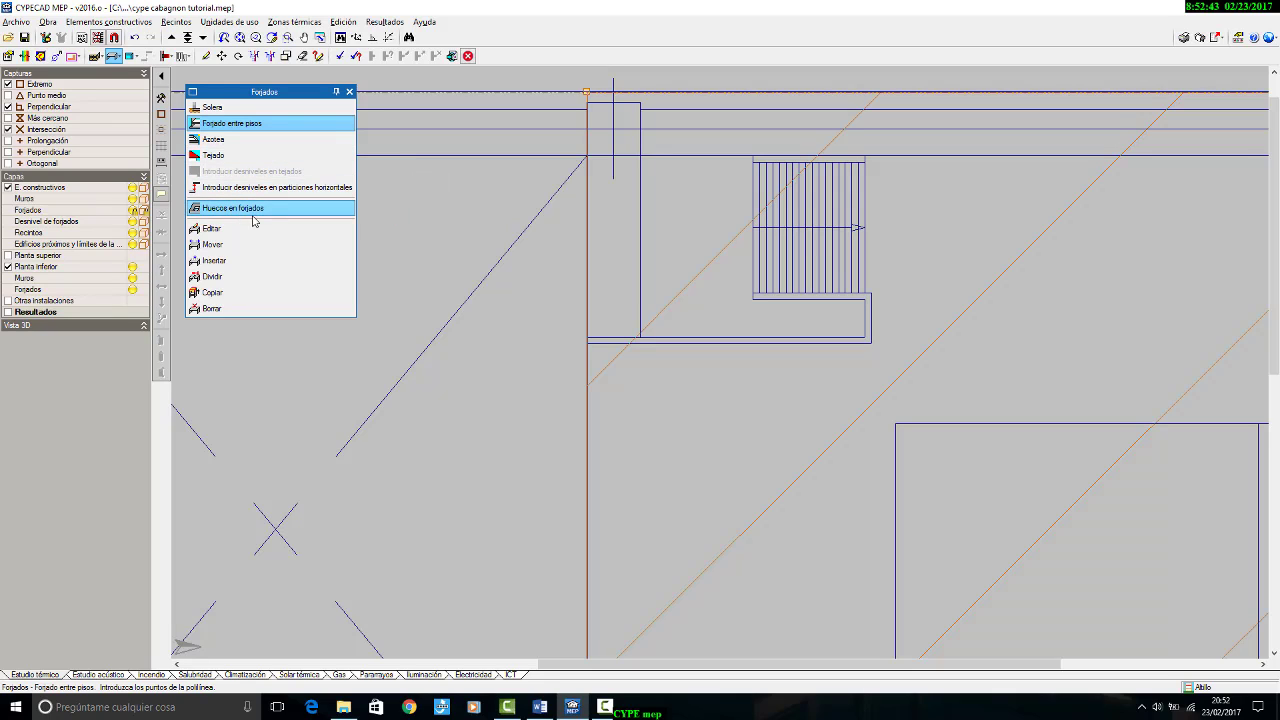
click(235, 209)
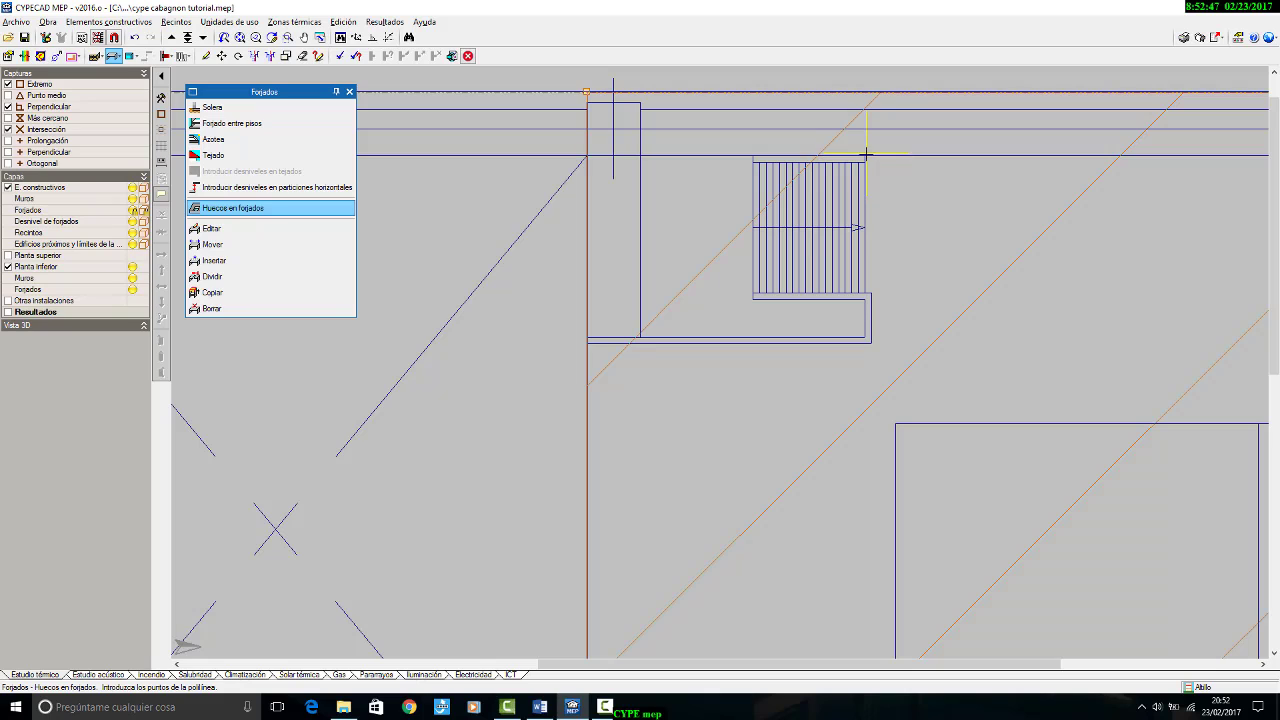
scroll(872, 160, up, 1)
scroll(872, 160, up, 1)
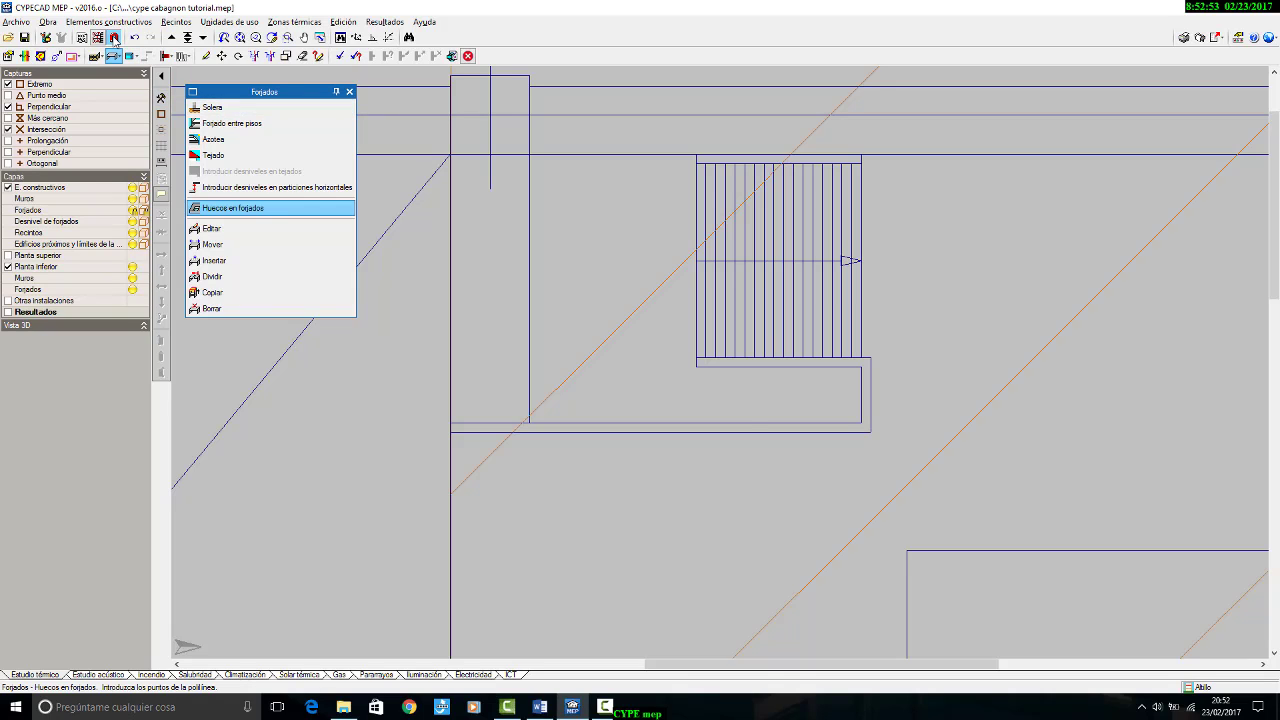
click(114, 37)
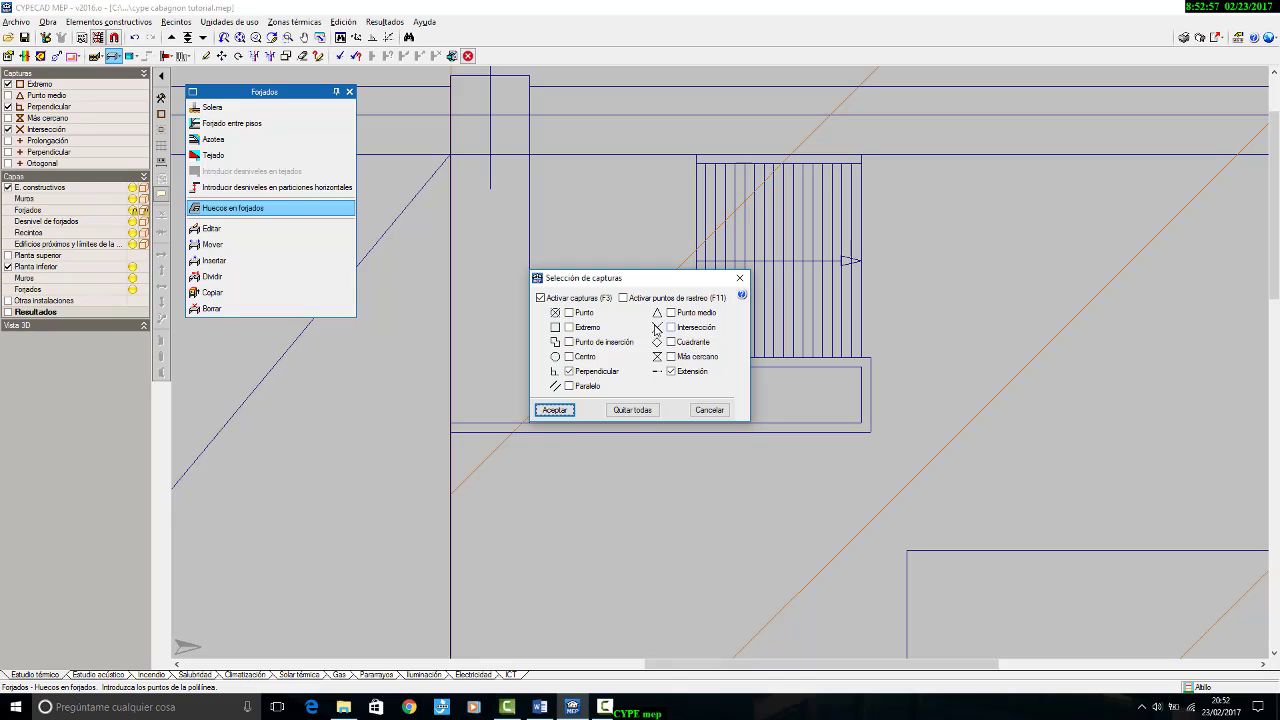
click(569, 327)
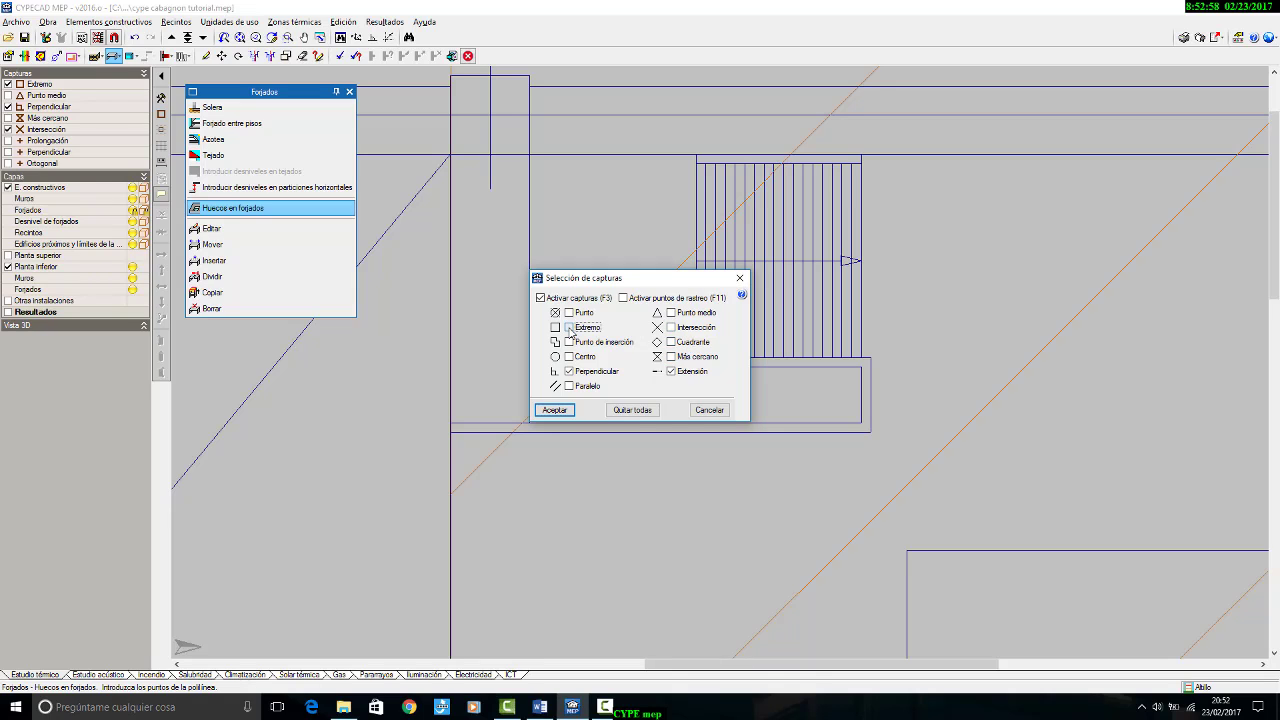
click(554, 410)
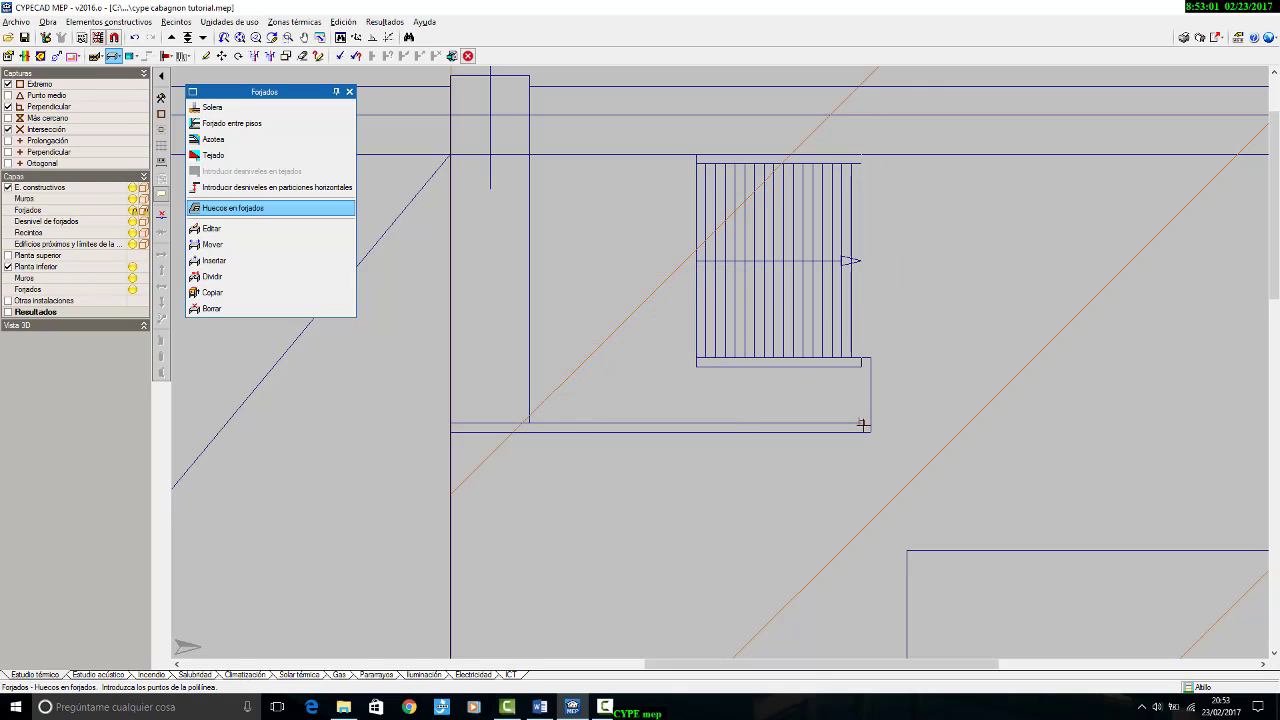
Step: Draw the rectangular forjado opening around the stairwell, leaving out the narrow strip beside the double-height void
click(529, 422)
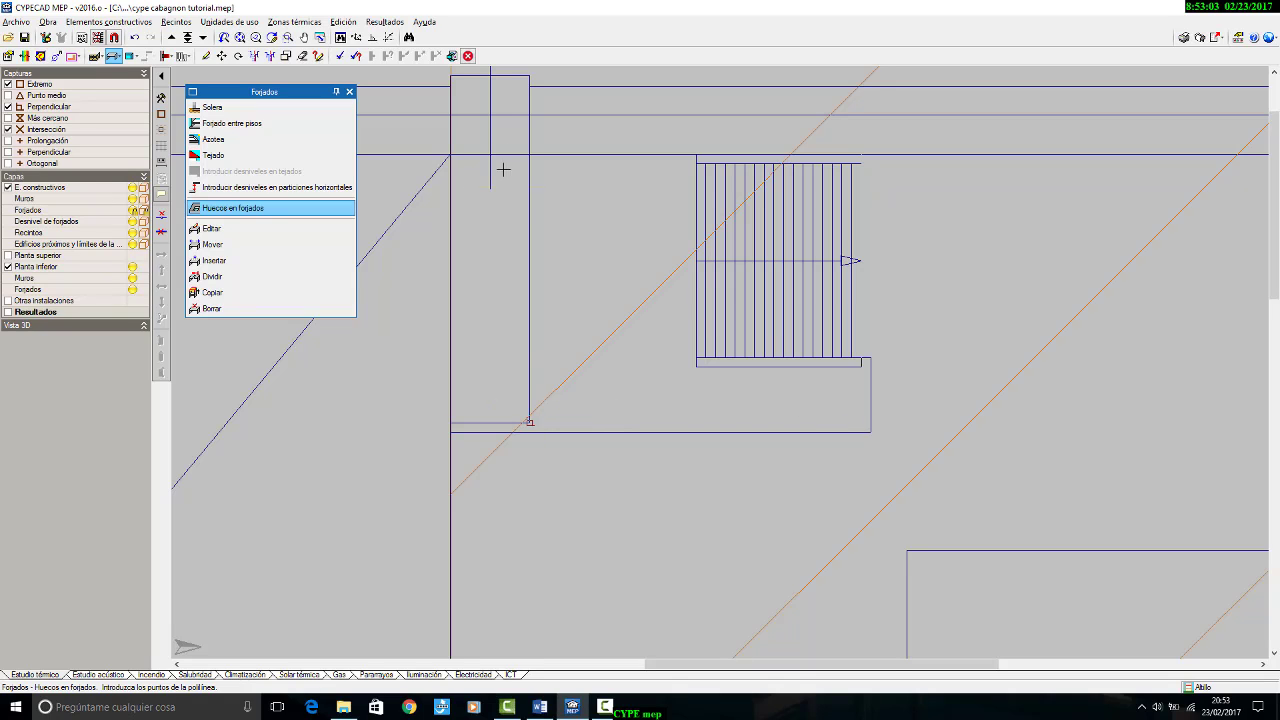
click(529, 422)
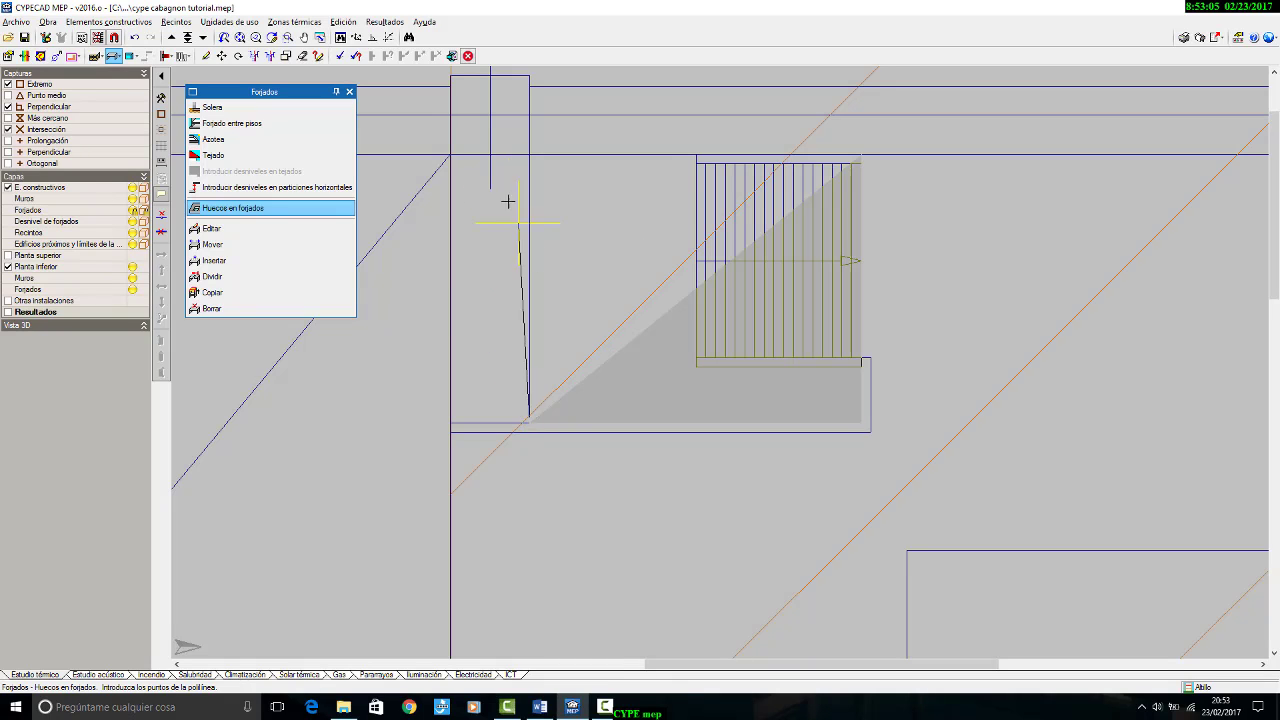
click(529, 155)
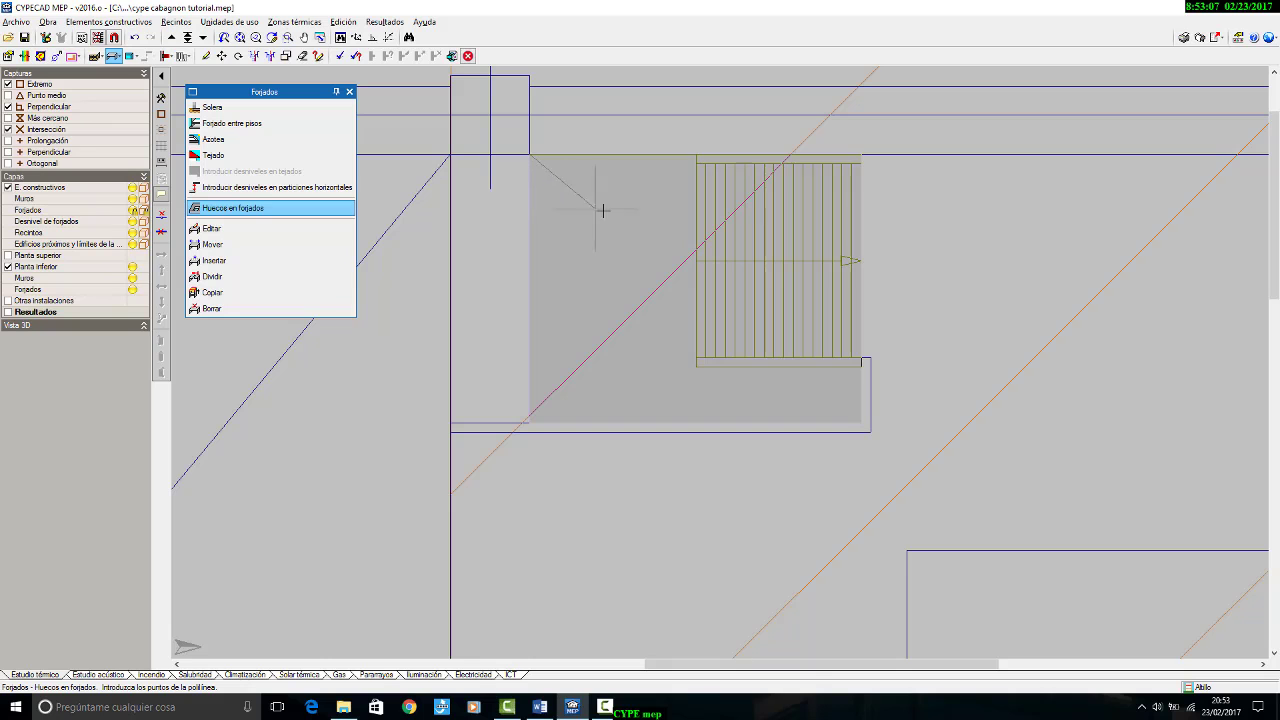
right_click(606, 209)
scroll(703, 226, down, 7)
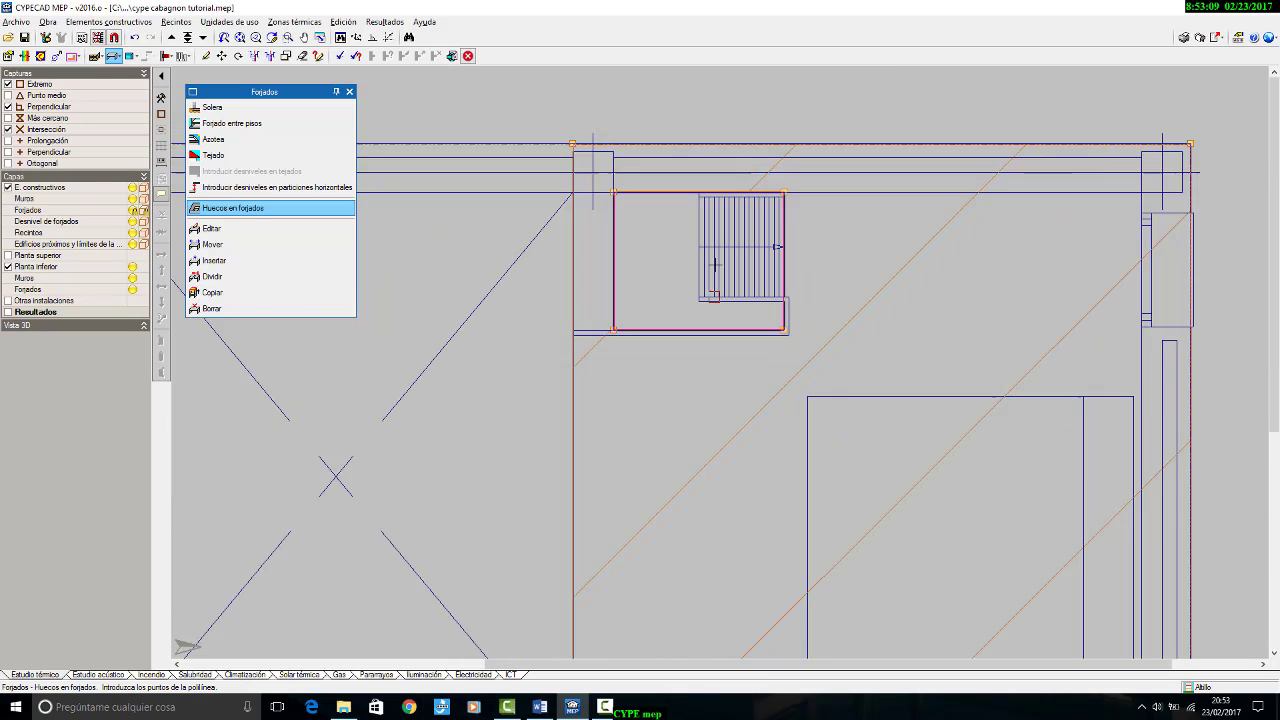
Step: Inspect the forjado and its stair opening in plan and in the rotated 3D preview
scroll(697, 266, up, 5)
scroll(572, 350, down, 3)
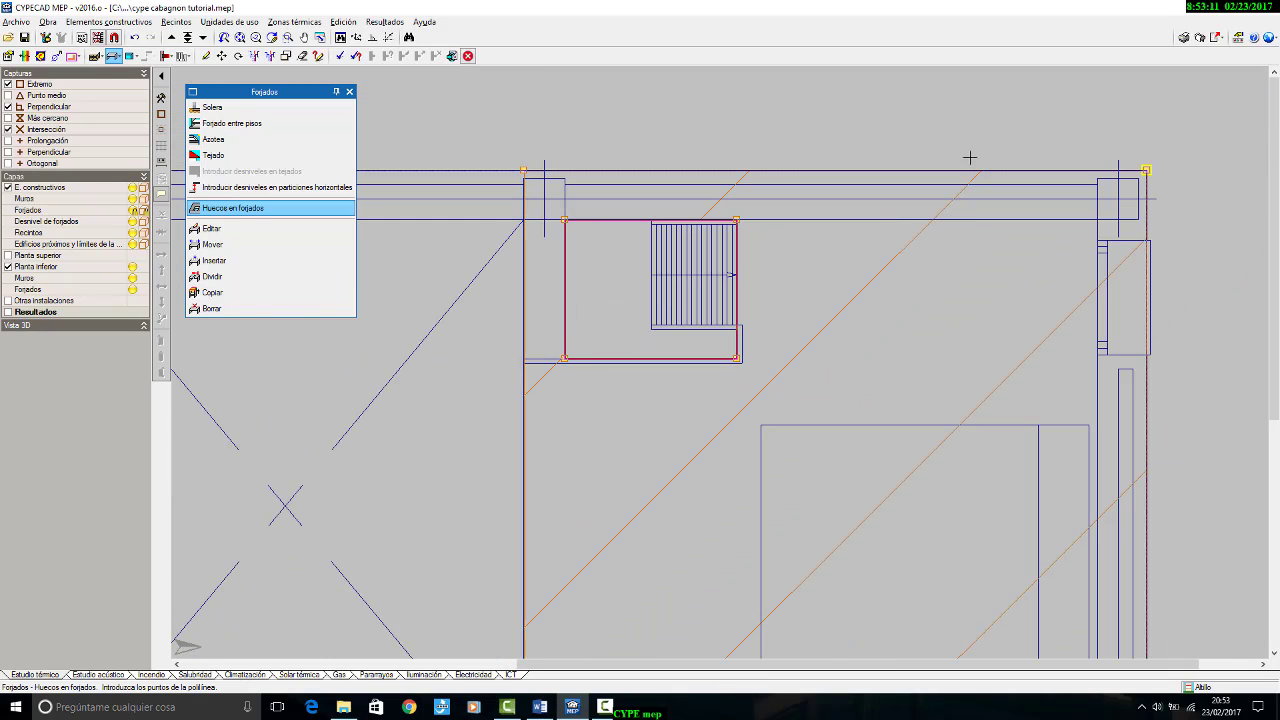
scroll(605, 344, up, 2)
scroll(595, 300, up, 2)
scroll(677, 180, down, 5)
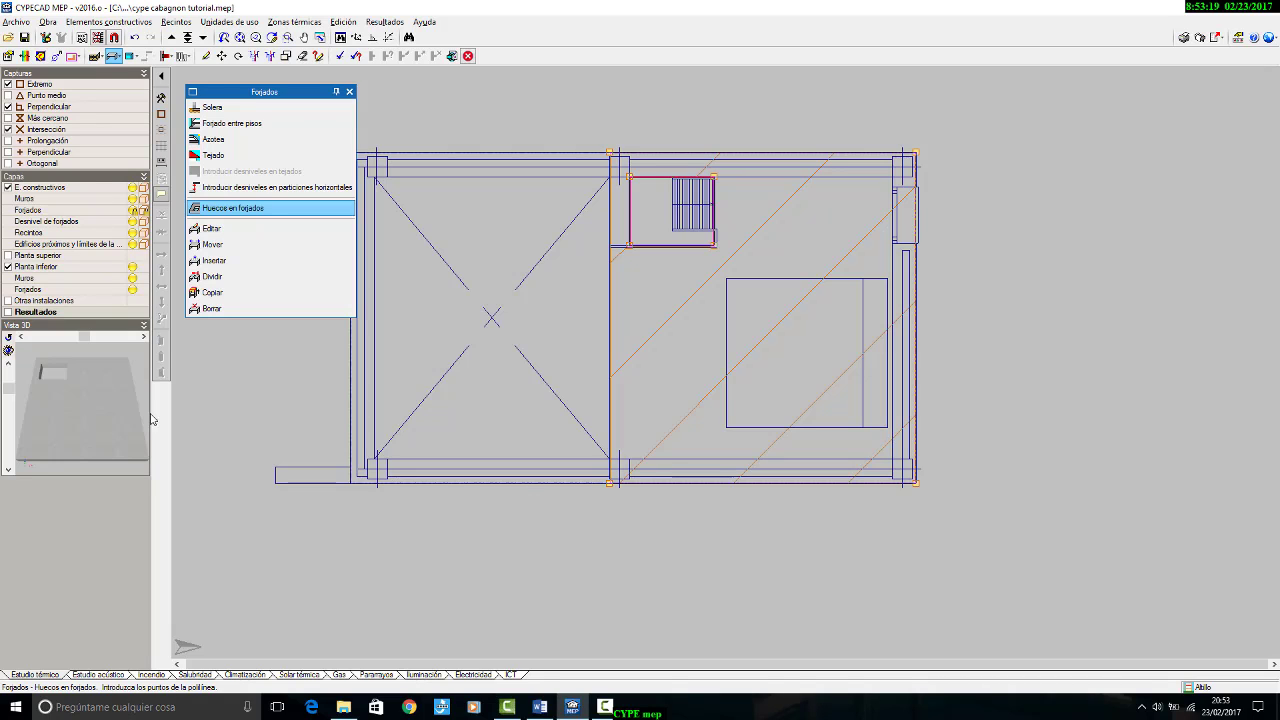
drag(85, 386, 117, 384)
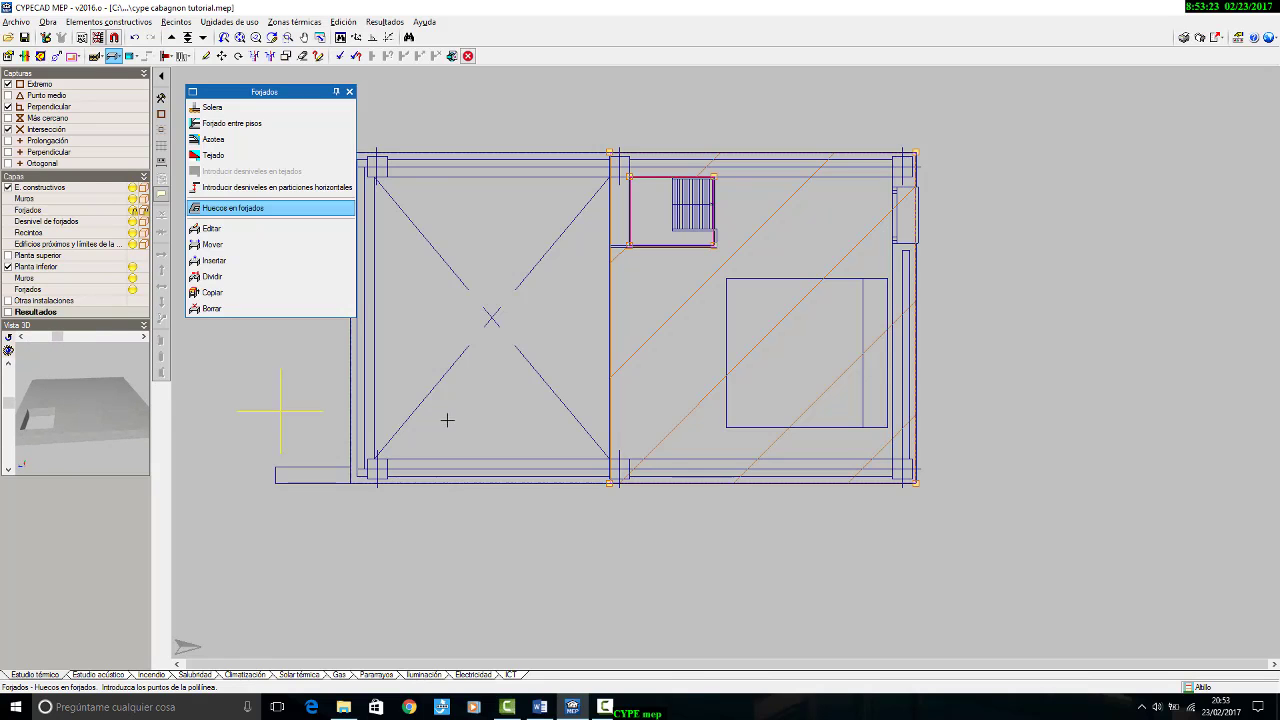
scroll(920, 365, down, 2)
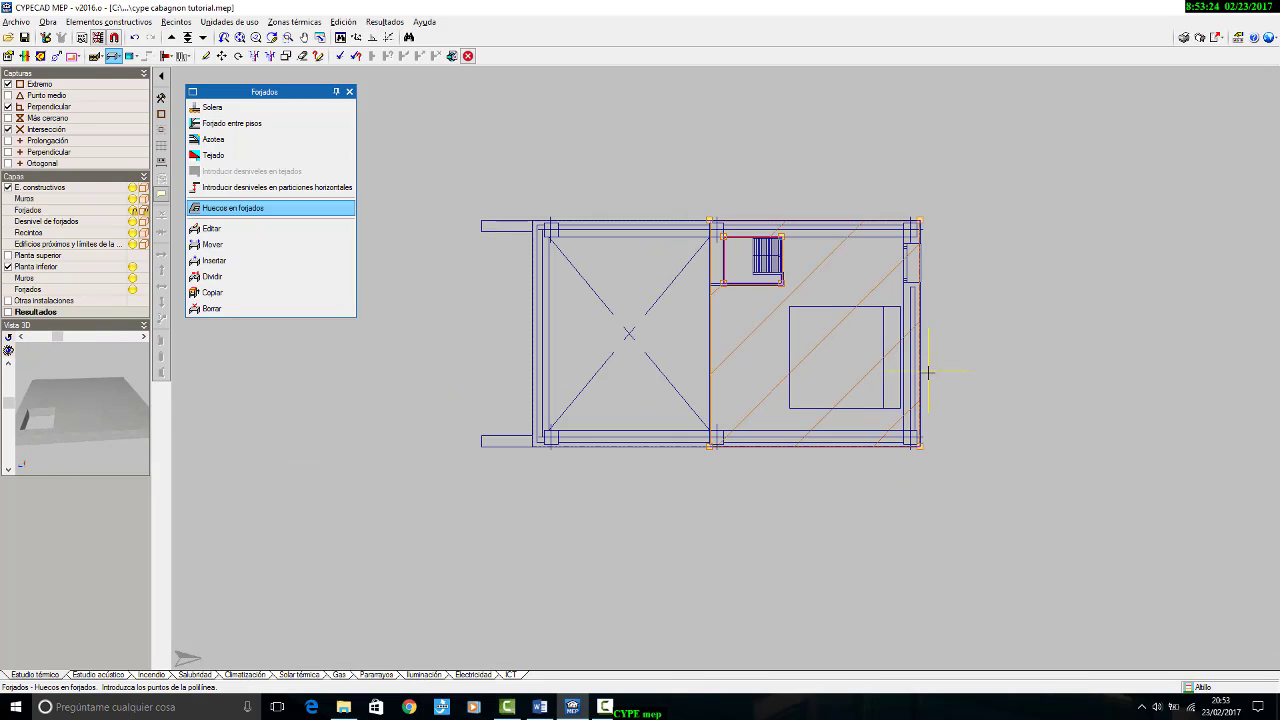
Step: View all floors of the Estudio térmico in 3D, examining both forjados from another angle and in parallel projection
click(48, 22)
click(99, 264)
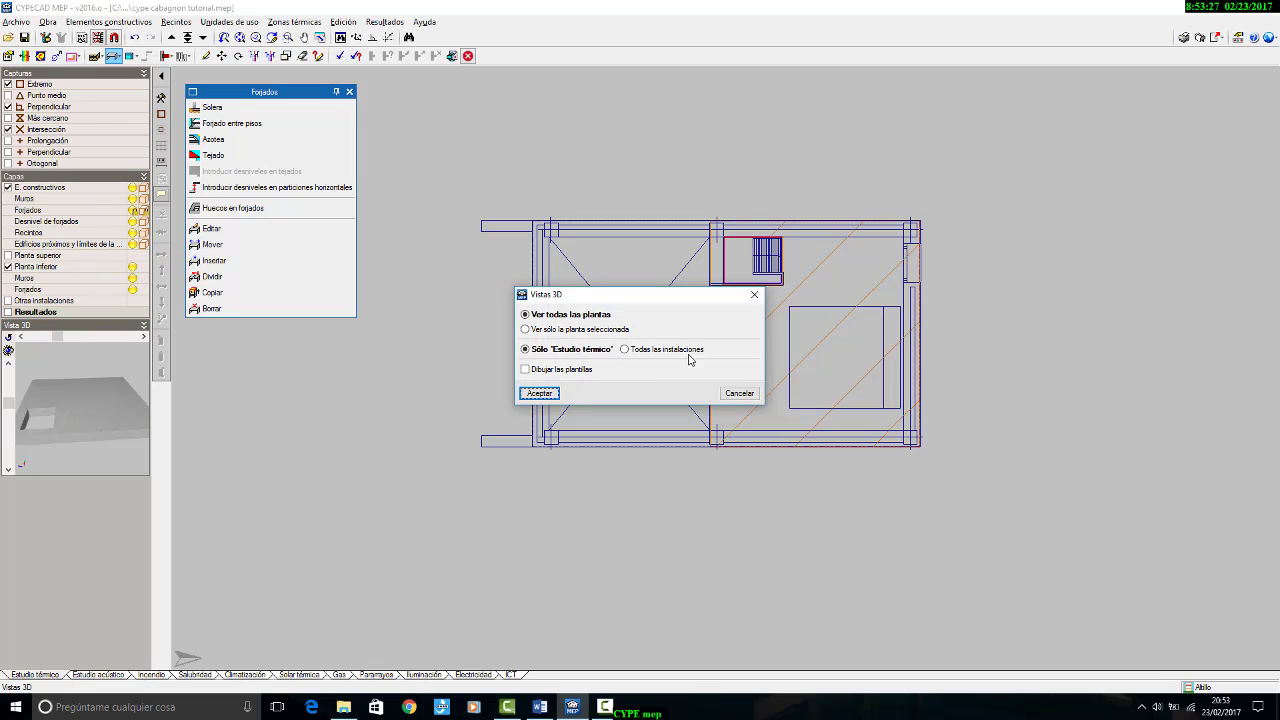
click(547, 394)
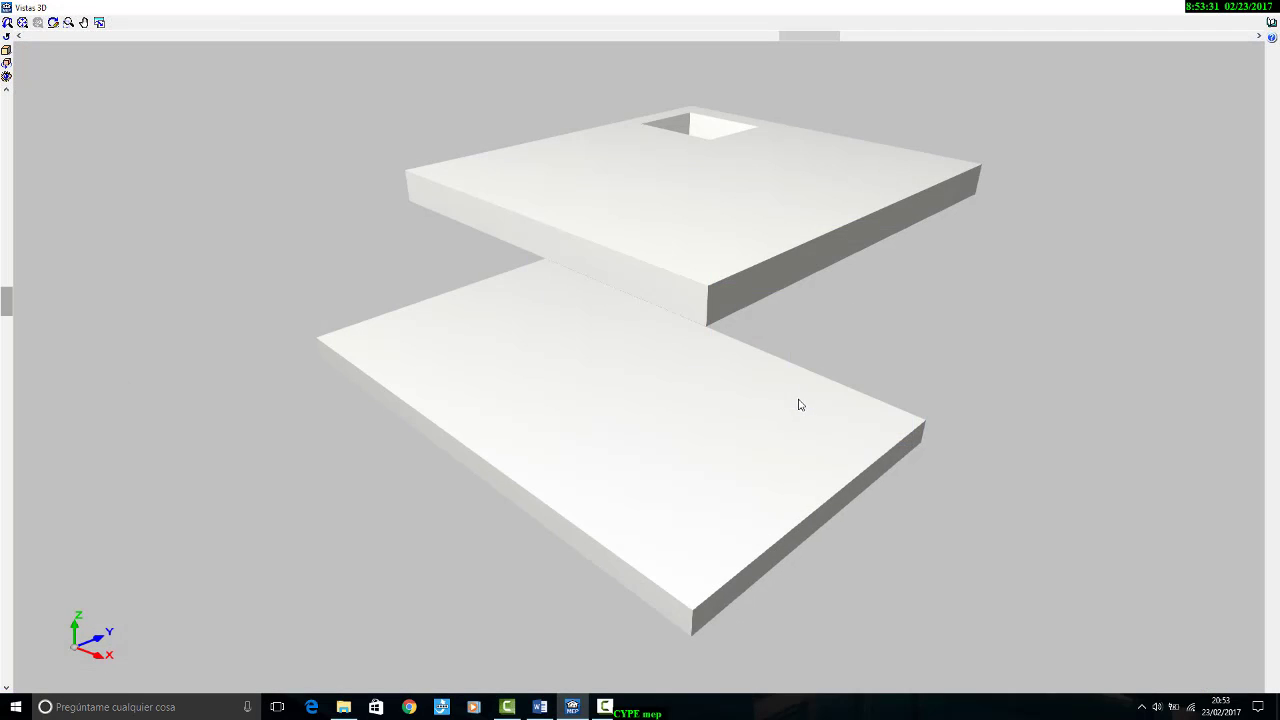
drag(798, 404, 903, 377)
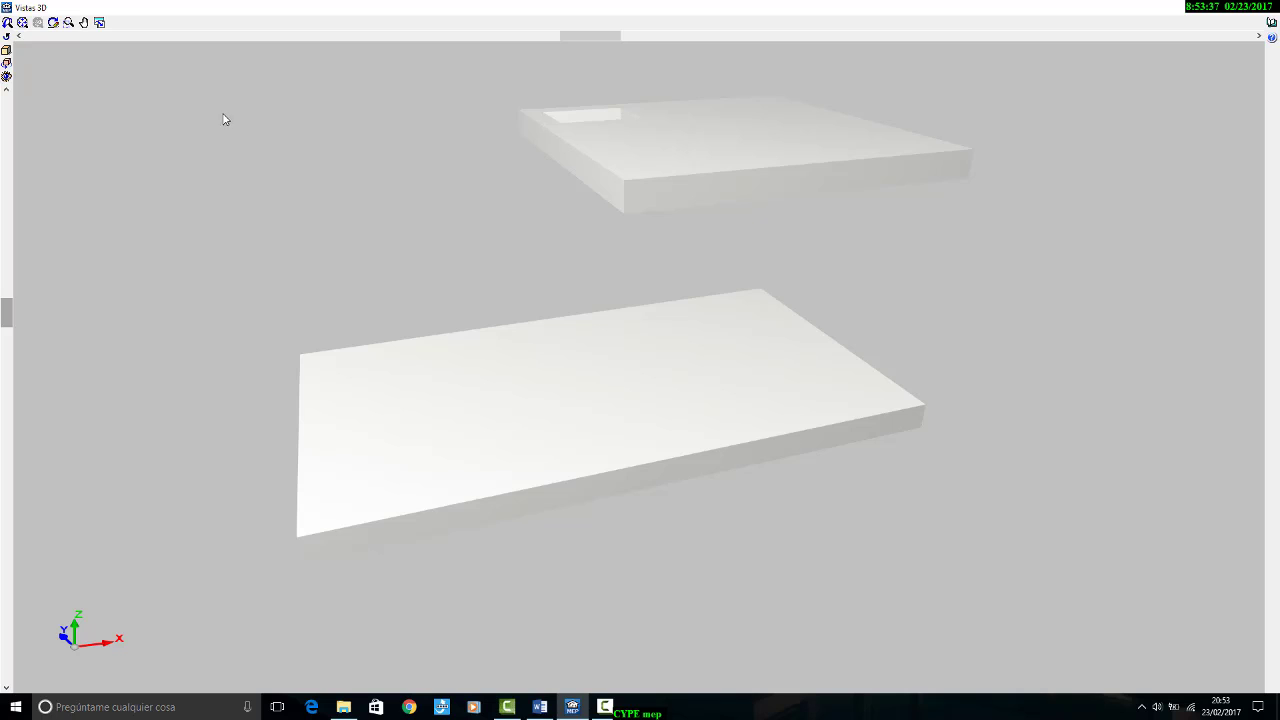
click(6, 77)
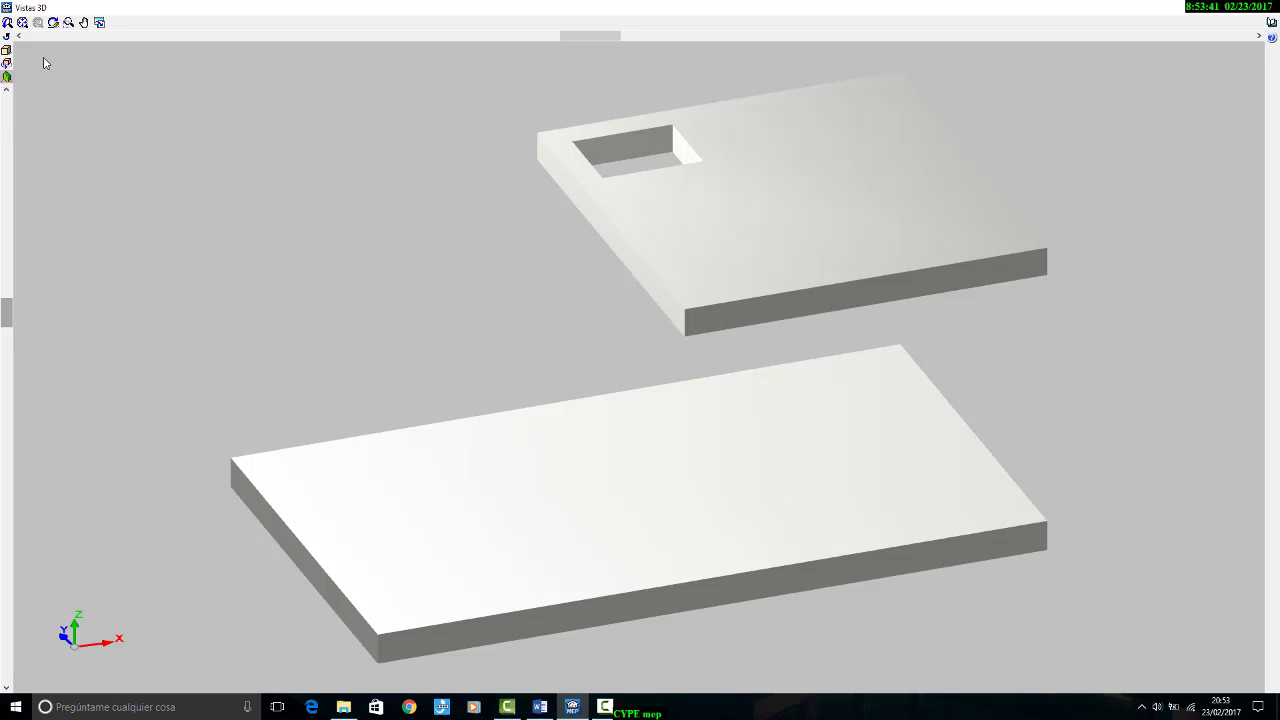
Step: Show the ground (Suelo) and Materiales in the 3D view, inspect the forjados, and close the view
click(6, 52)
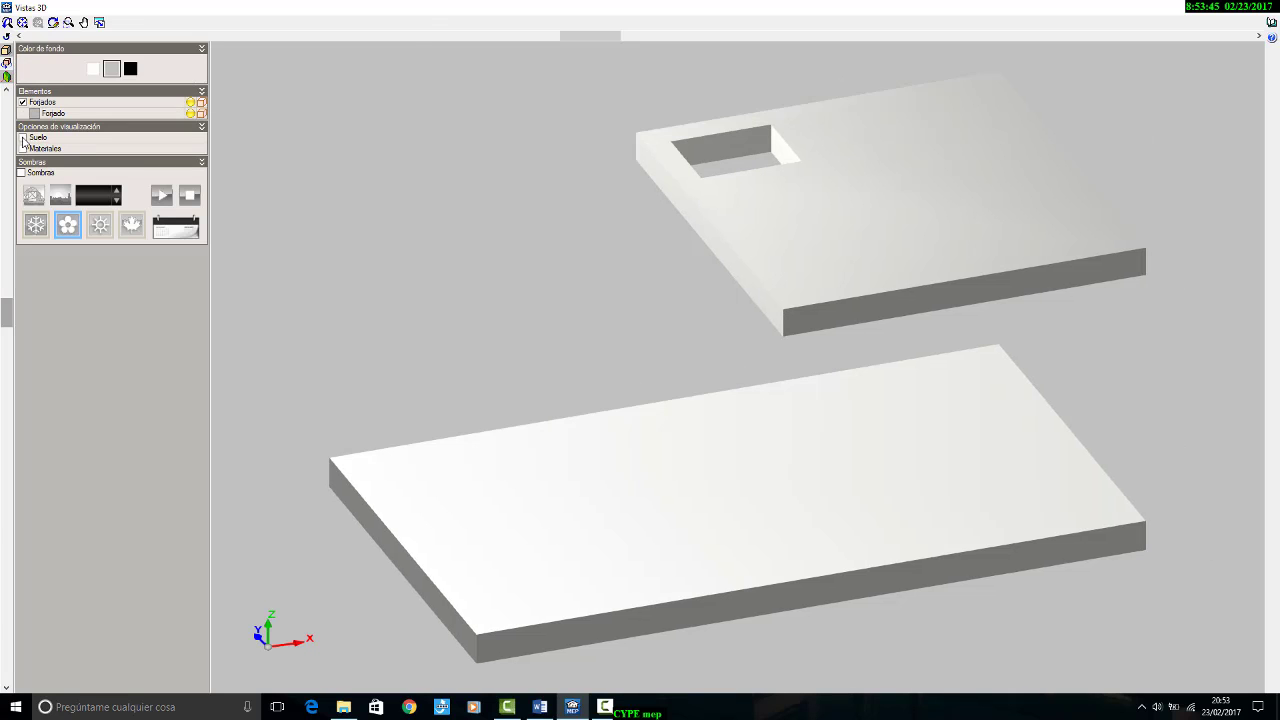
click(24, 138)
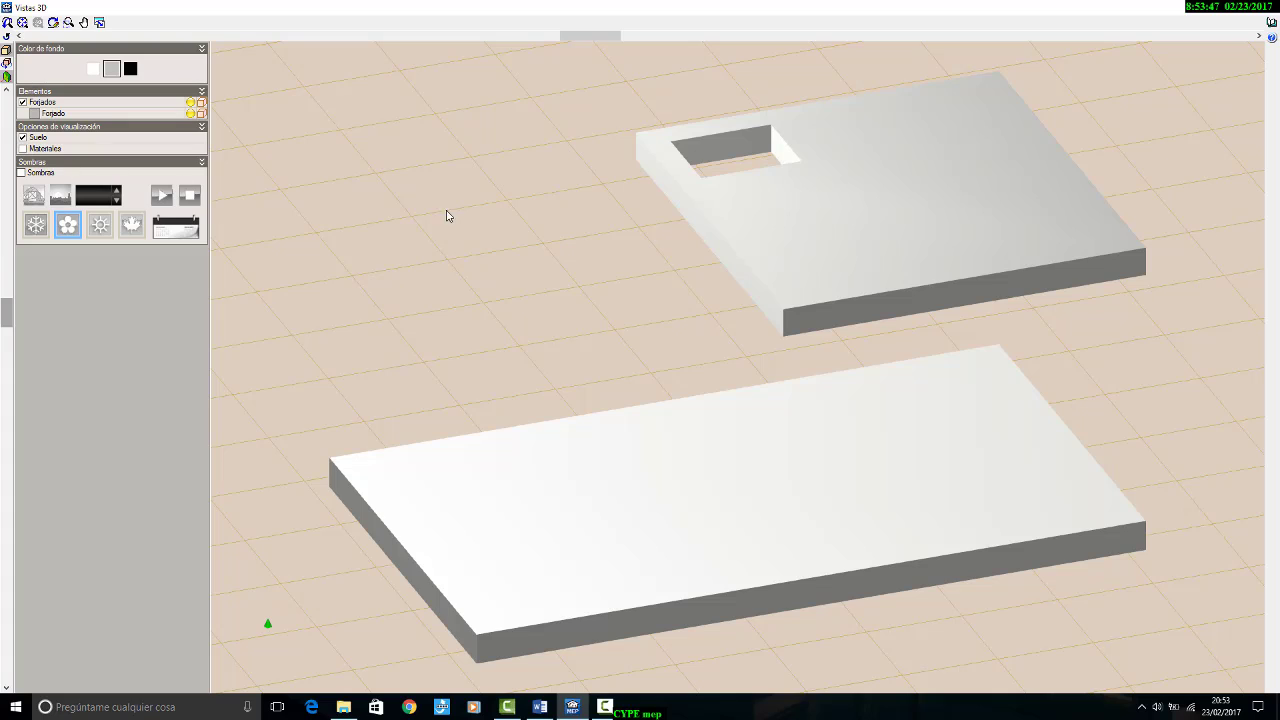
click(23, 148)
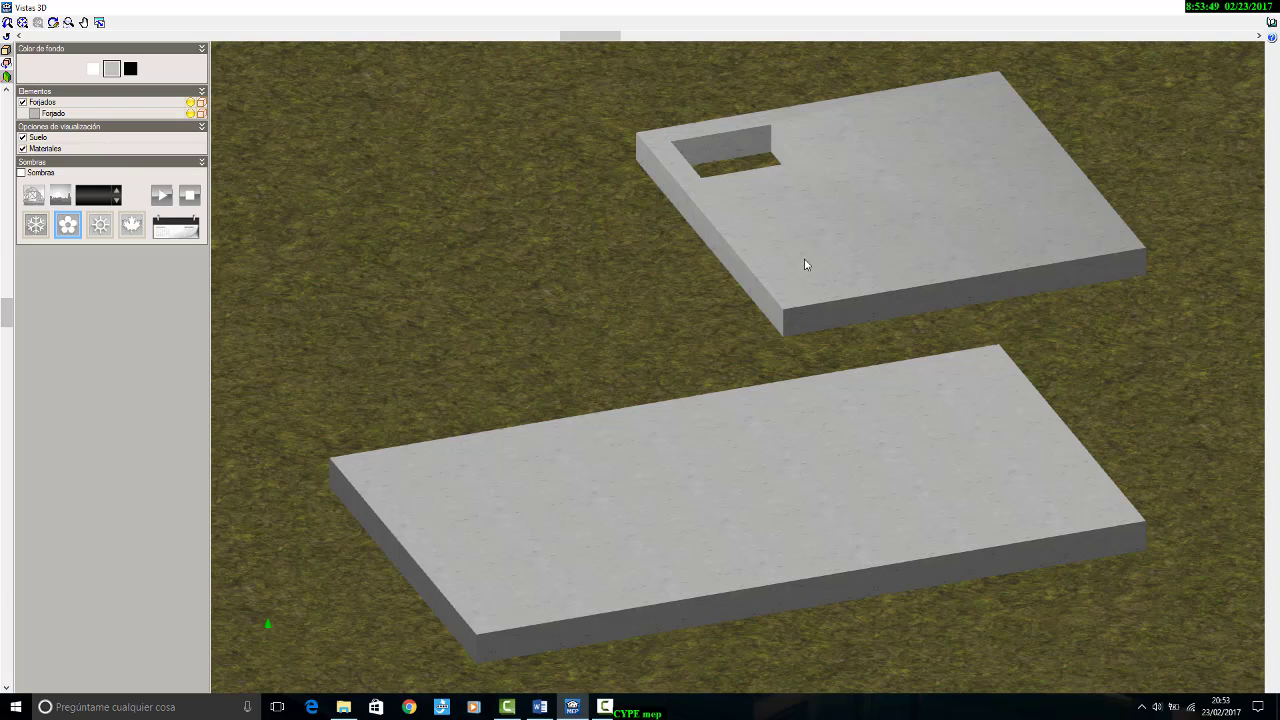
scroll(805, 260, down, 2)
mouse_move(709, 388)
mouse_down()
mouse_move(669, 300)
mouse_move(781, 326)
mouse_move(723, 374)
mouse_up()
click(1270, 8)
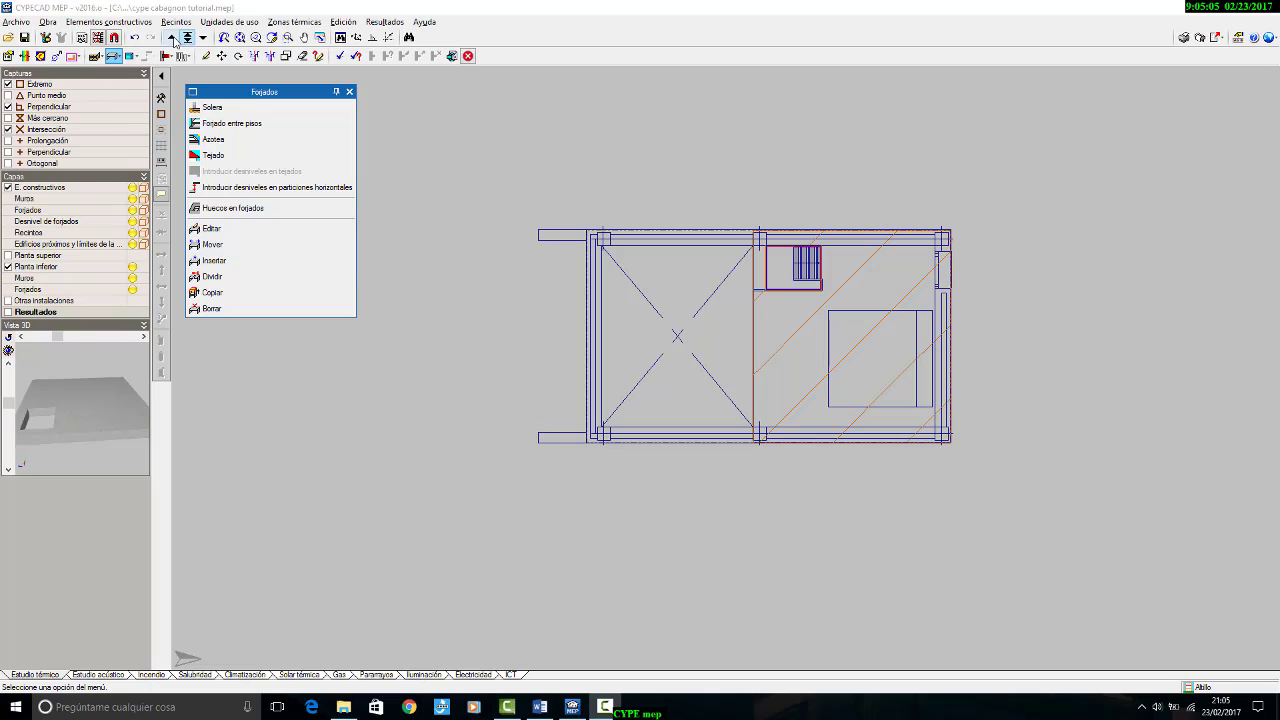
Step: Start defining a tejado on the Cubierta floor, keeping its forjado enabled as Tipo 1: Forjado unidireccional
click(172, 38)
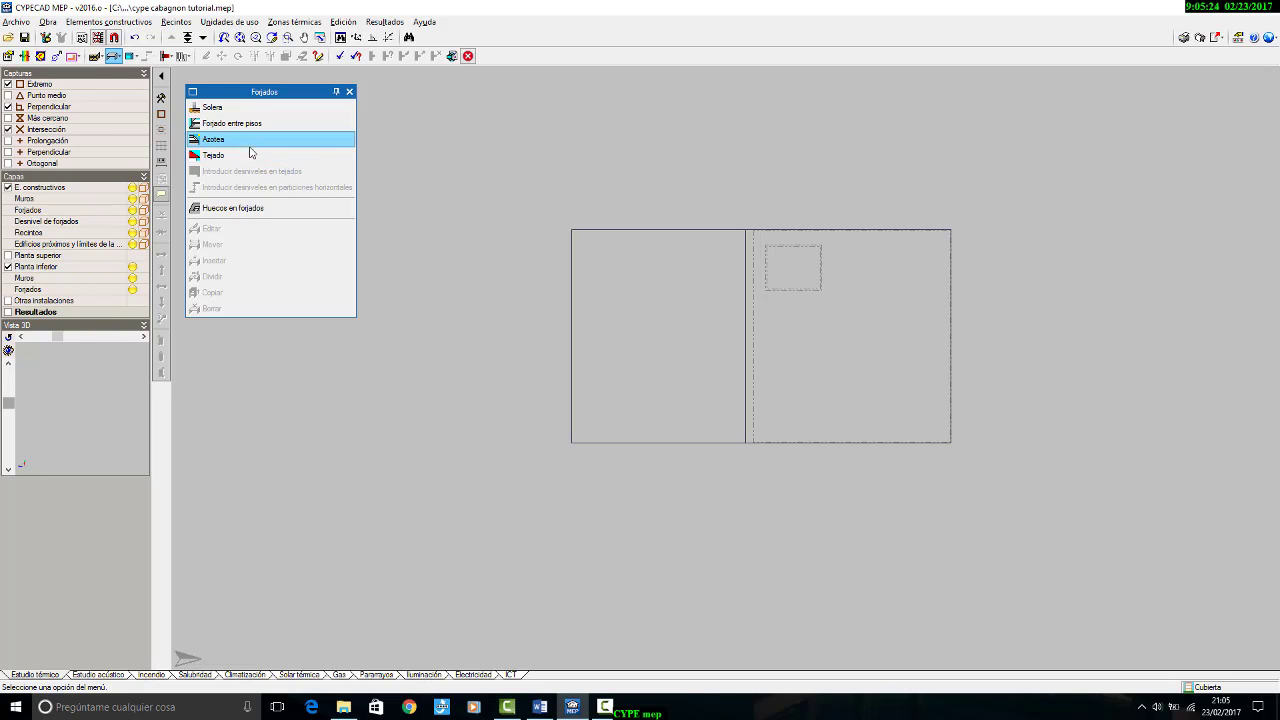
click(240, 158)
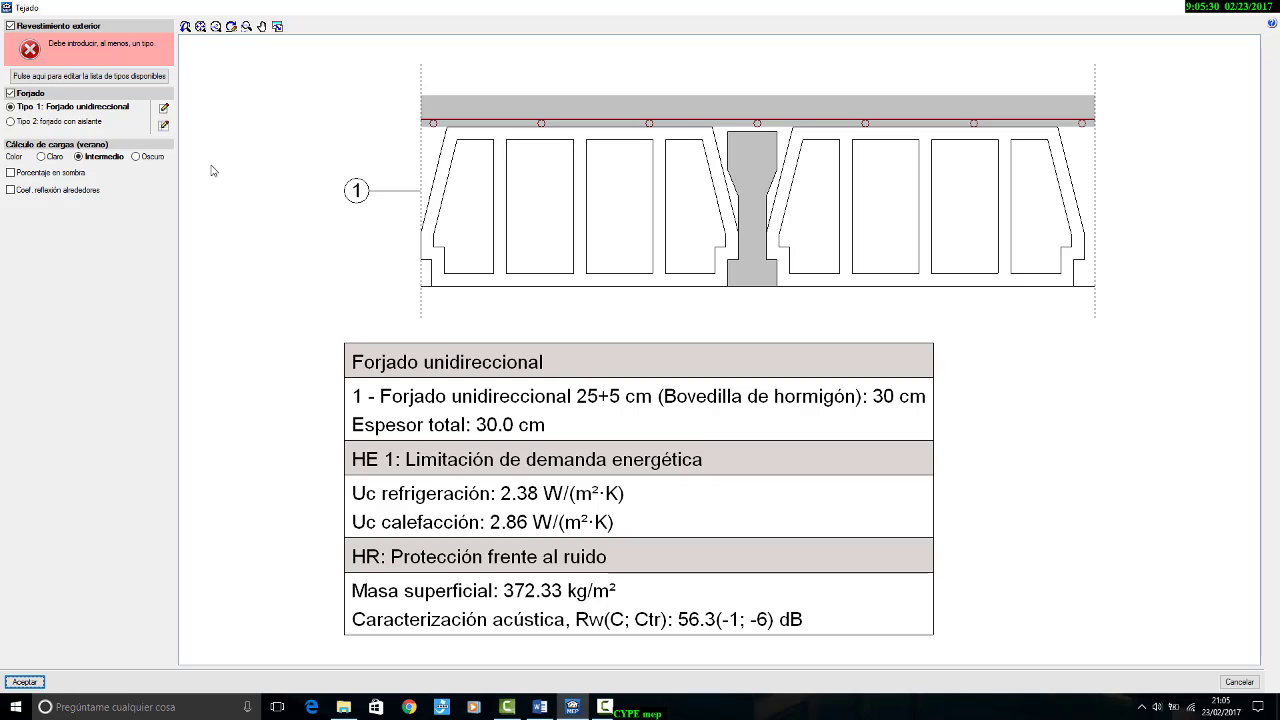
click(10, 93)
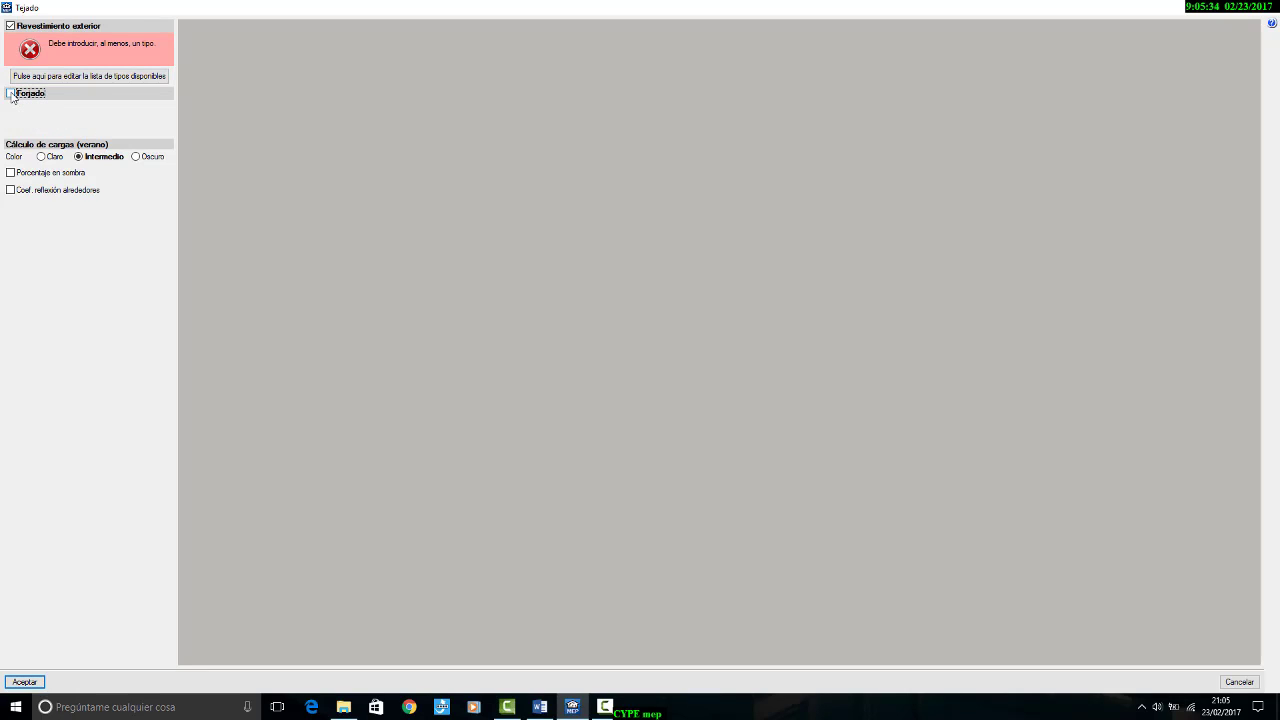
click(10, 93)
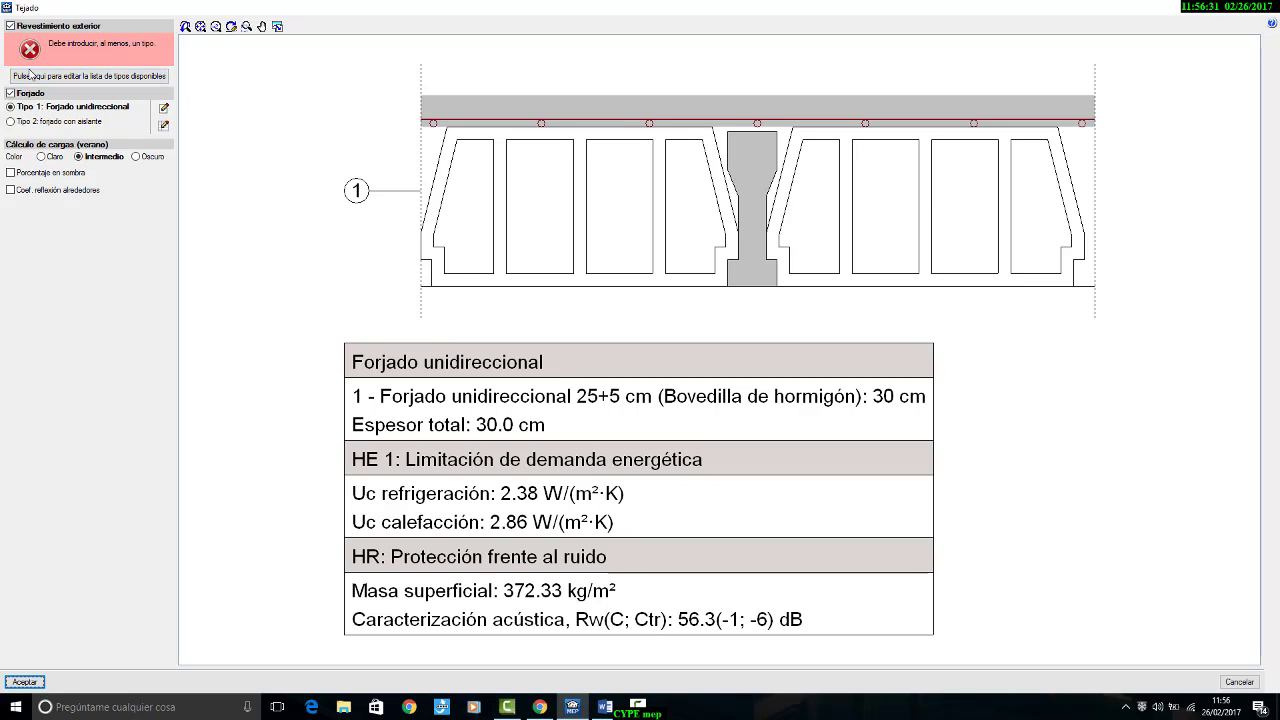
Step: Create a new cubierta inclinada type for the exterior covering, with "cubierta" as both reference and description
click(65, 76)
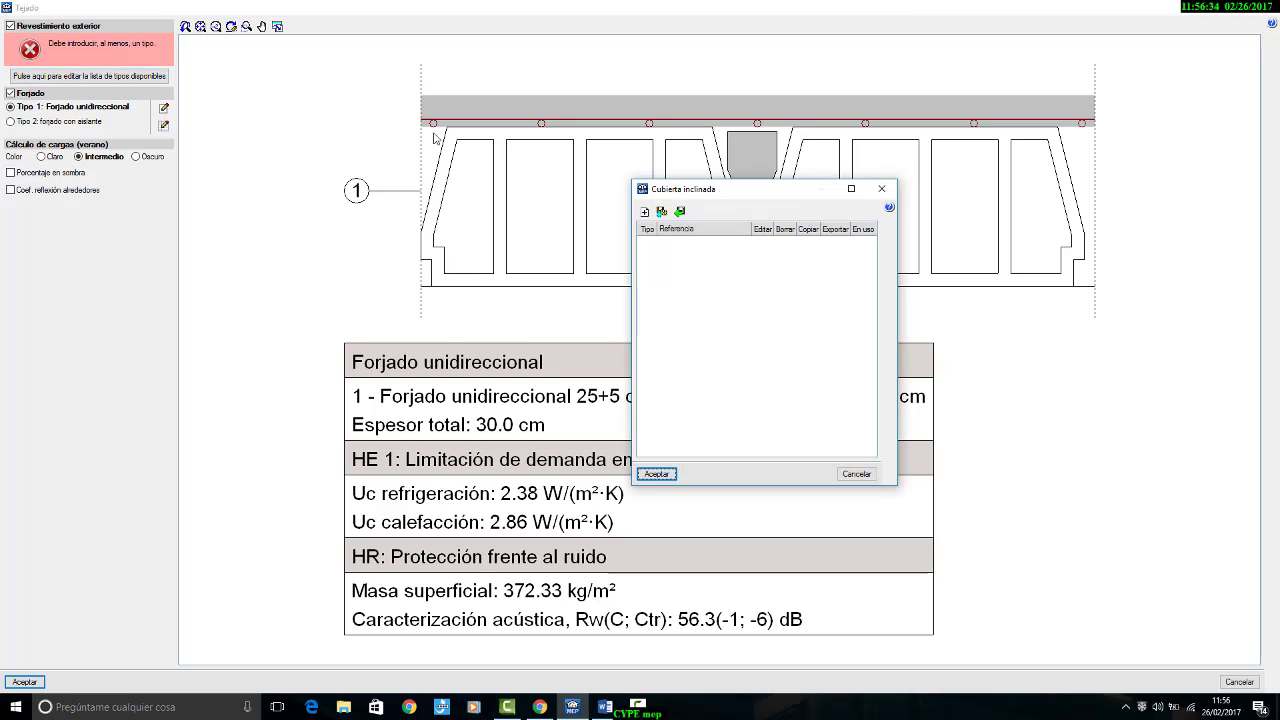
click(645, 213)
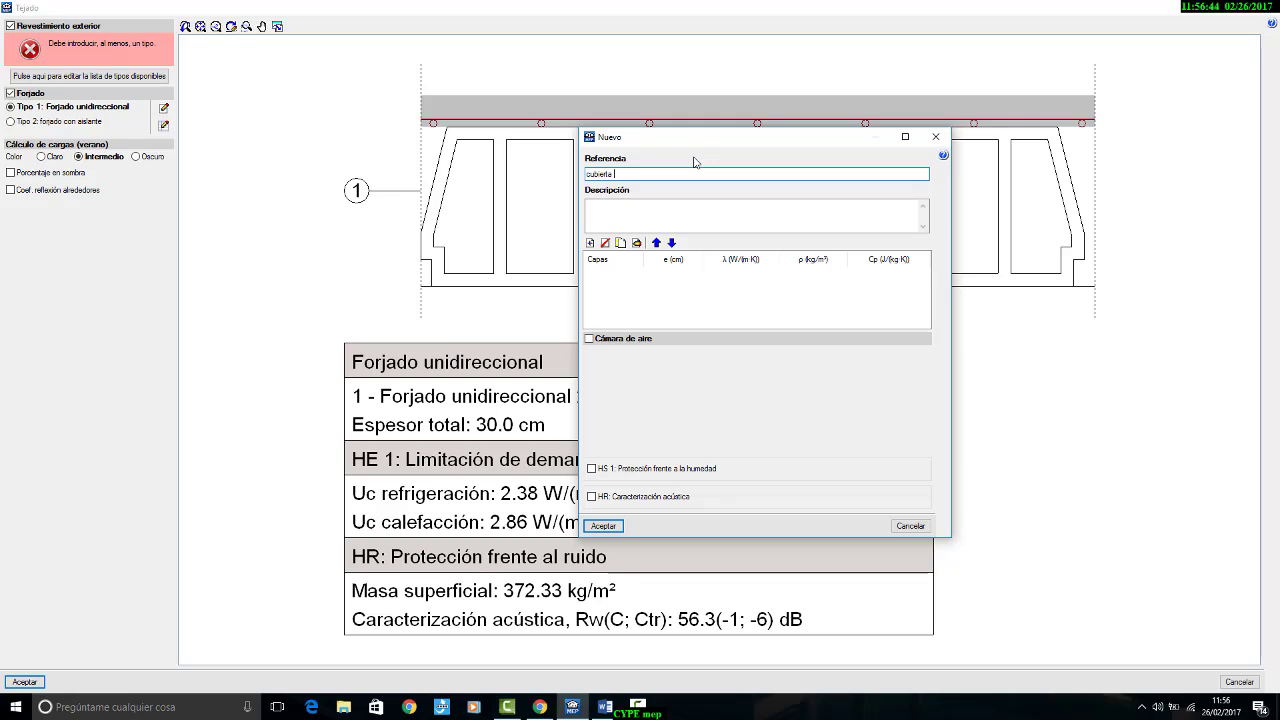
drag(633, 174, 506, 170)
click(641, 218)
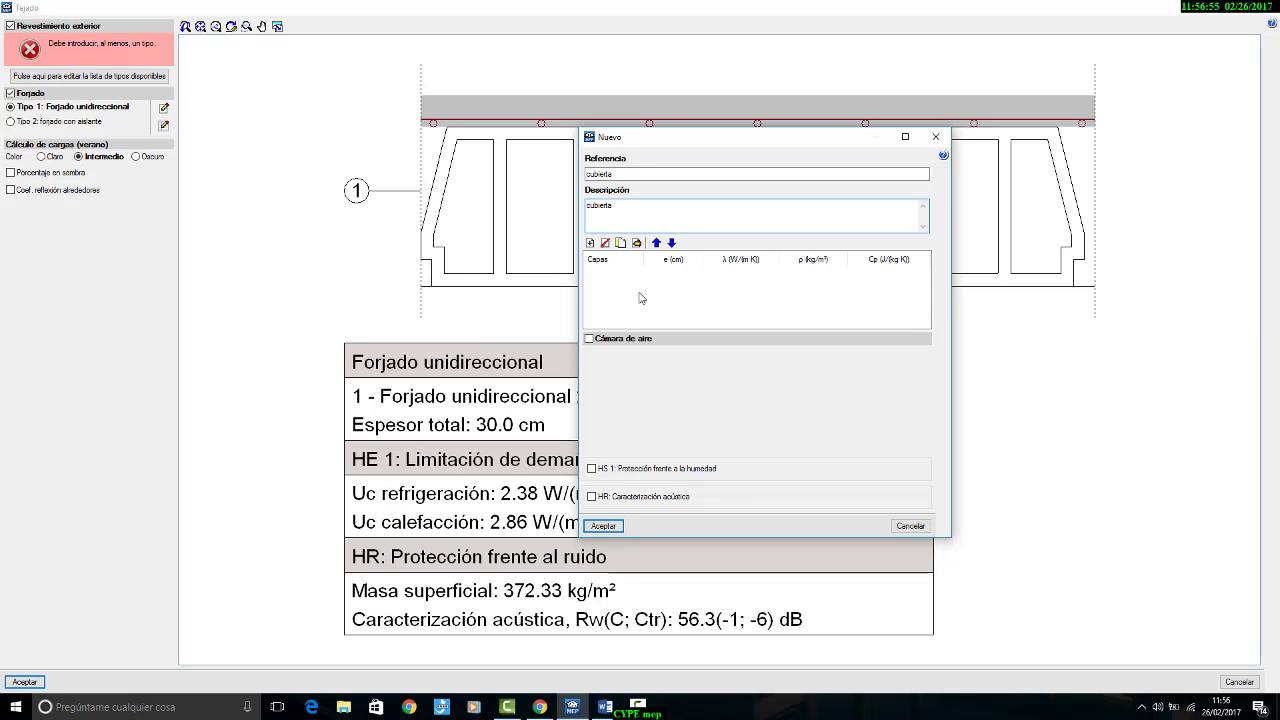
drag(684, 144, 589, 137)
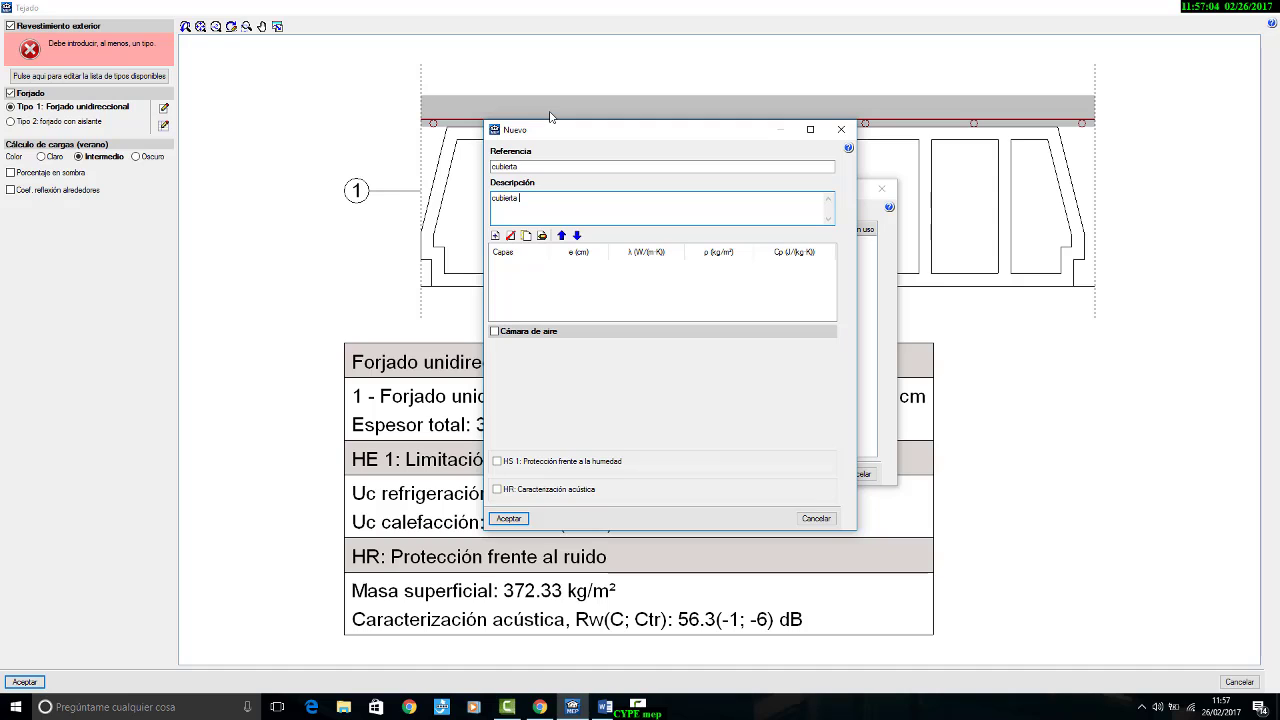
Step: Check the cubierta layers in the Word brief and load Plaqueta o baldosa cerámica, 0.4 cm thick, from the HULC Cerámicos library as a new layer
click(494, 235)
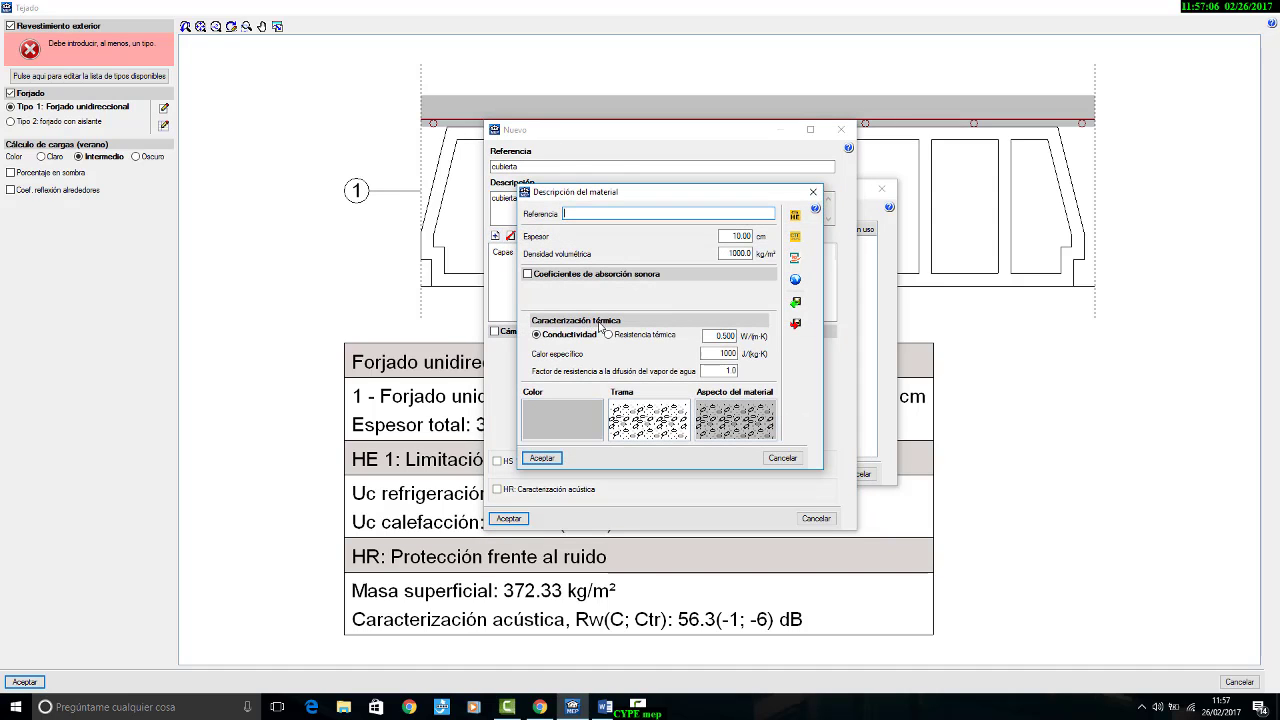
click(794, 217)
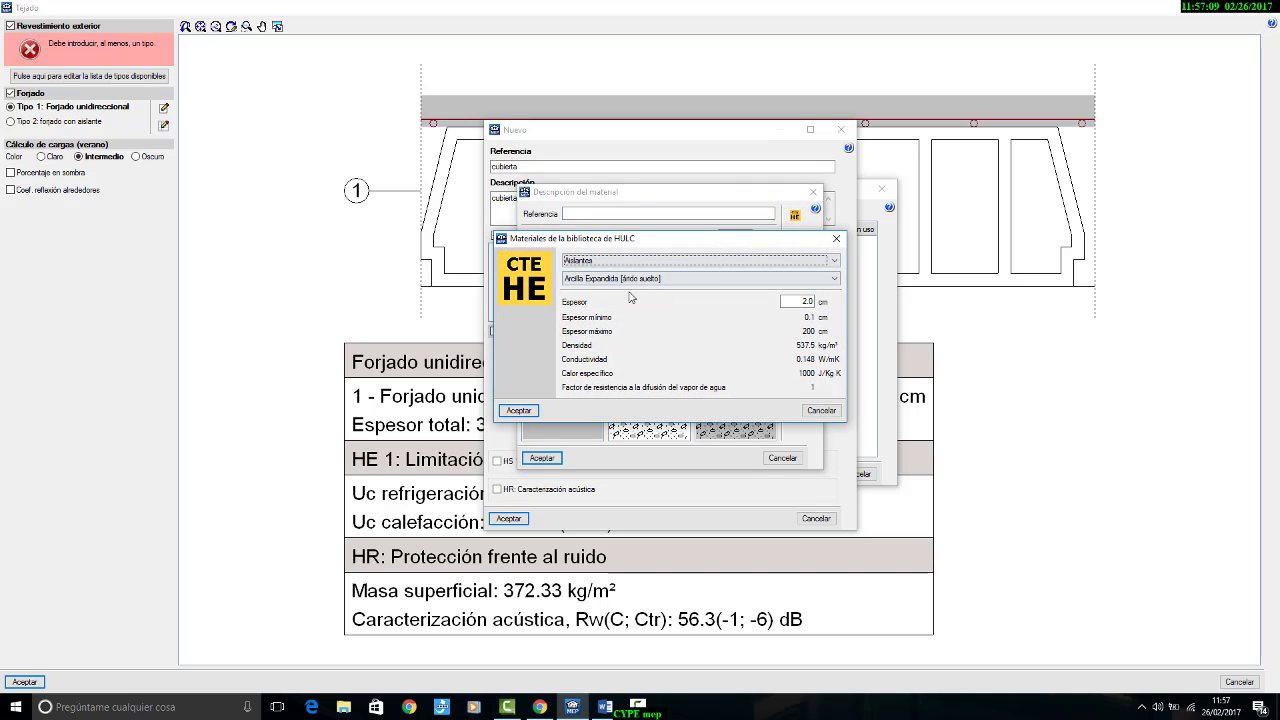
click(605, 707)
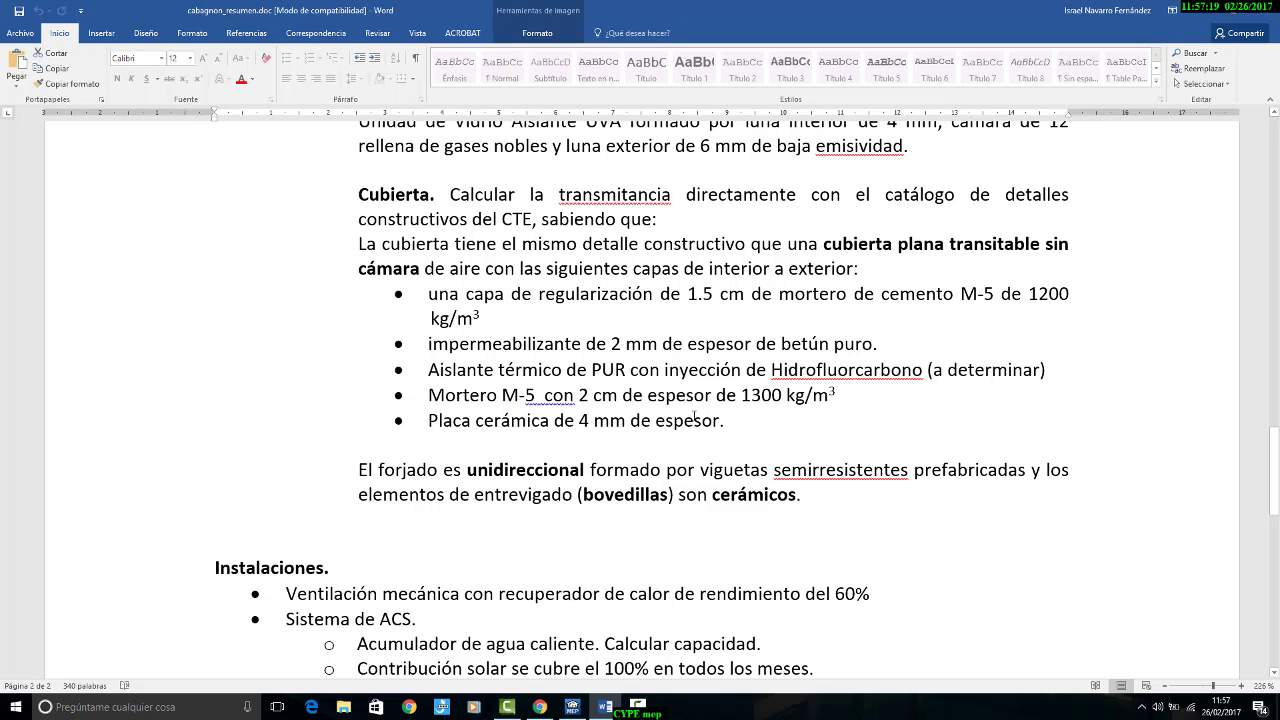
click(572, 707)
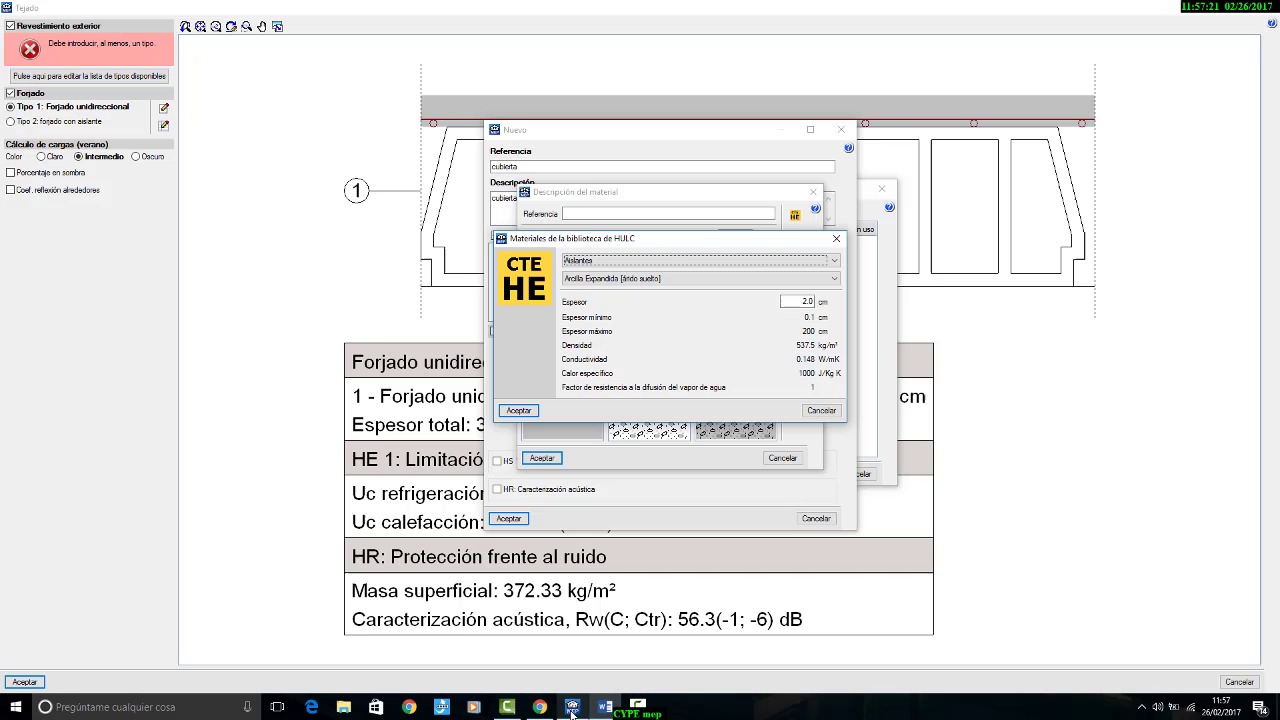
click(774, 260)
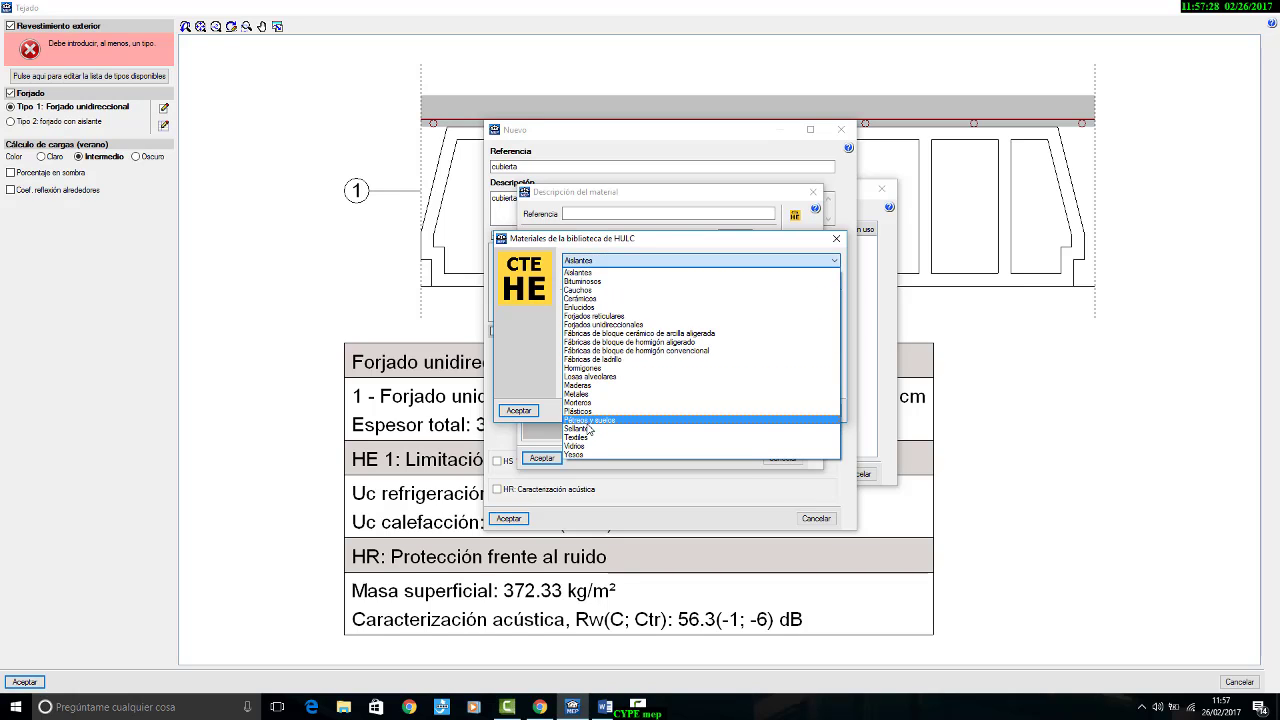
click(605, 298)
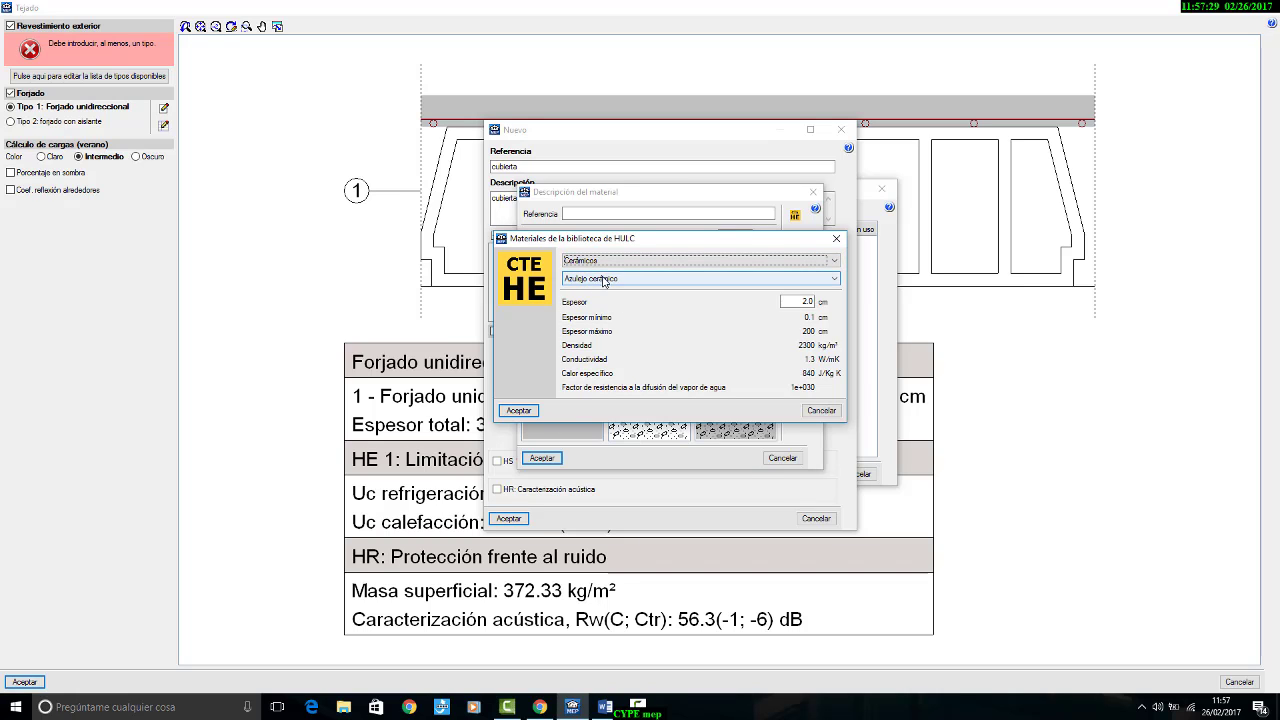
click(640, 279)
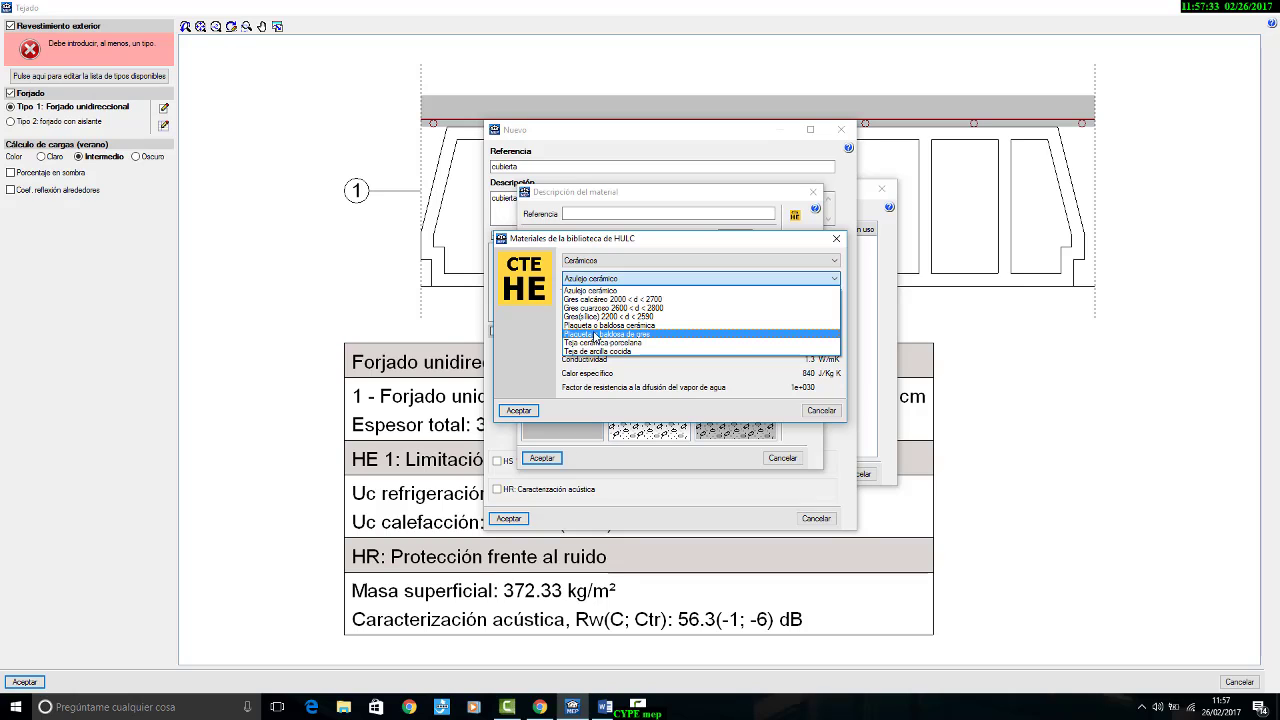
click(597, 325)
key(Tab)
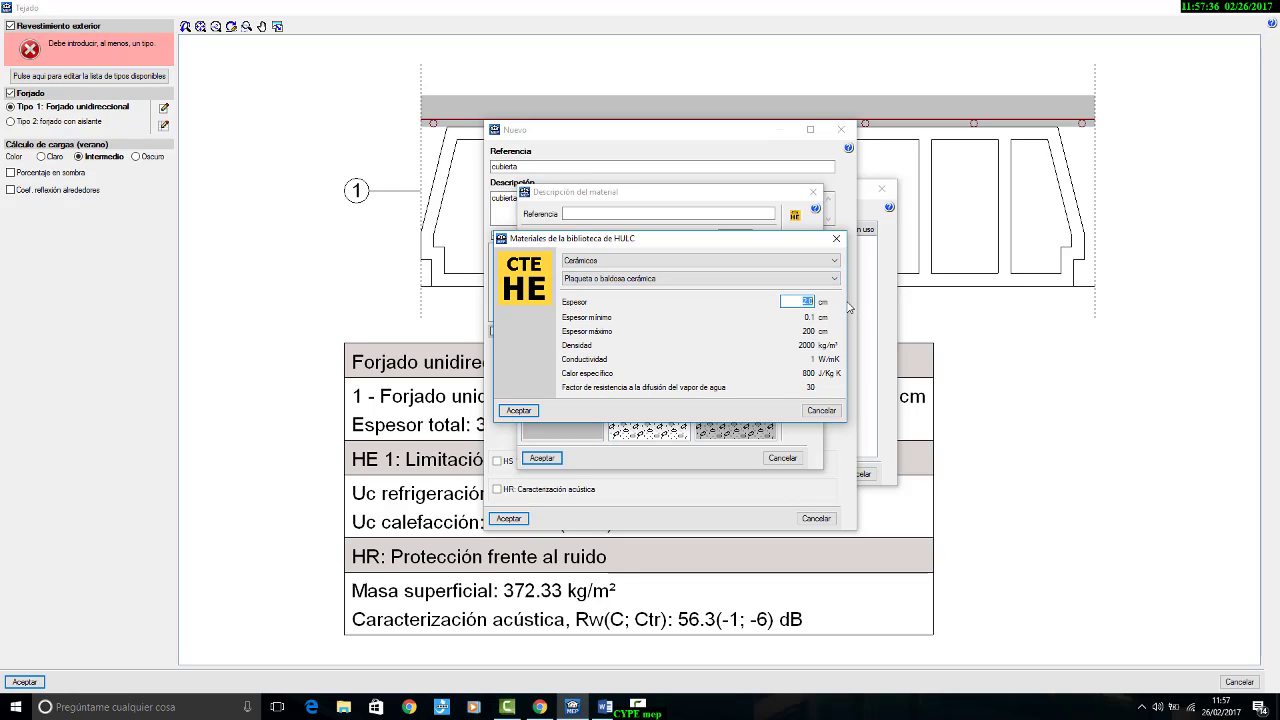
text(0.4)
click(518, 410)
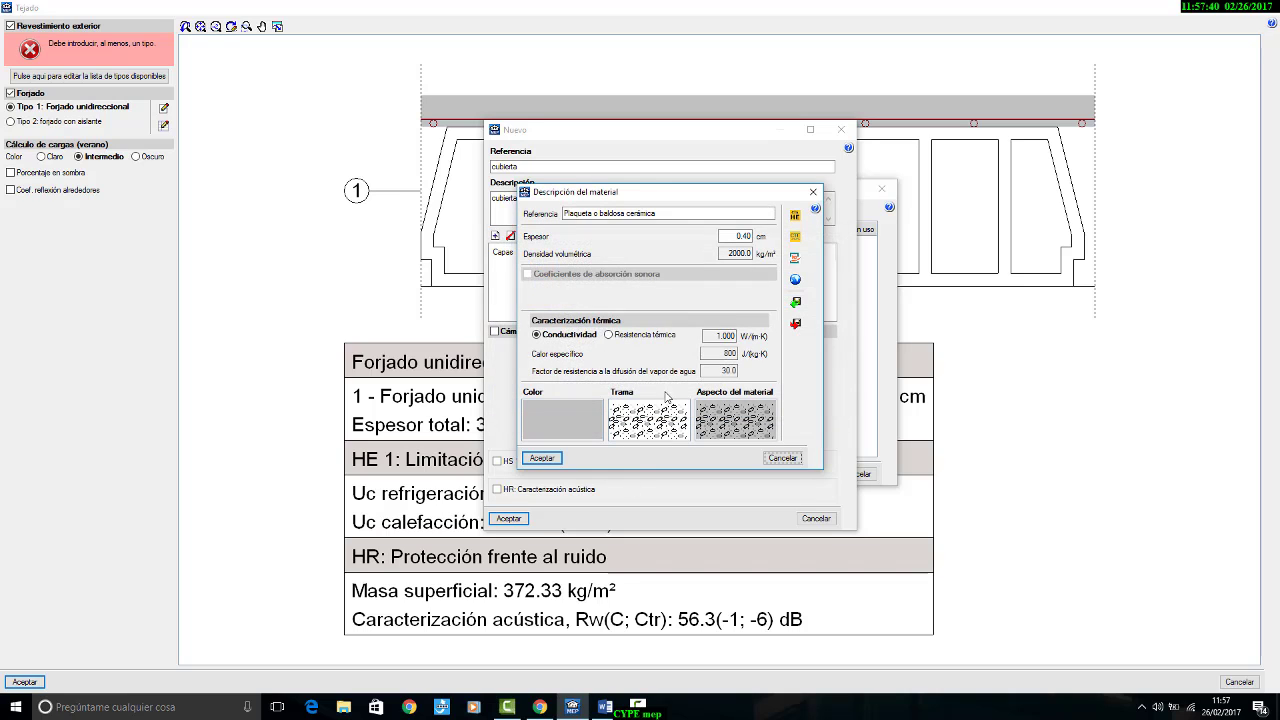
Step: Give the ceramic tile layer a dark red colour and a banded diagonal hatch, and add it to the cubierta
click(579, 427)
click(679, 336)
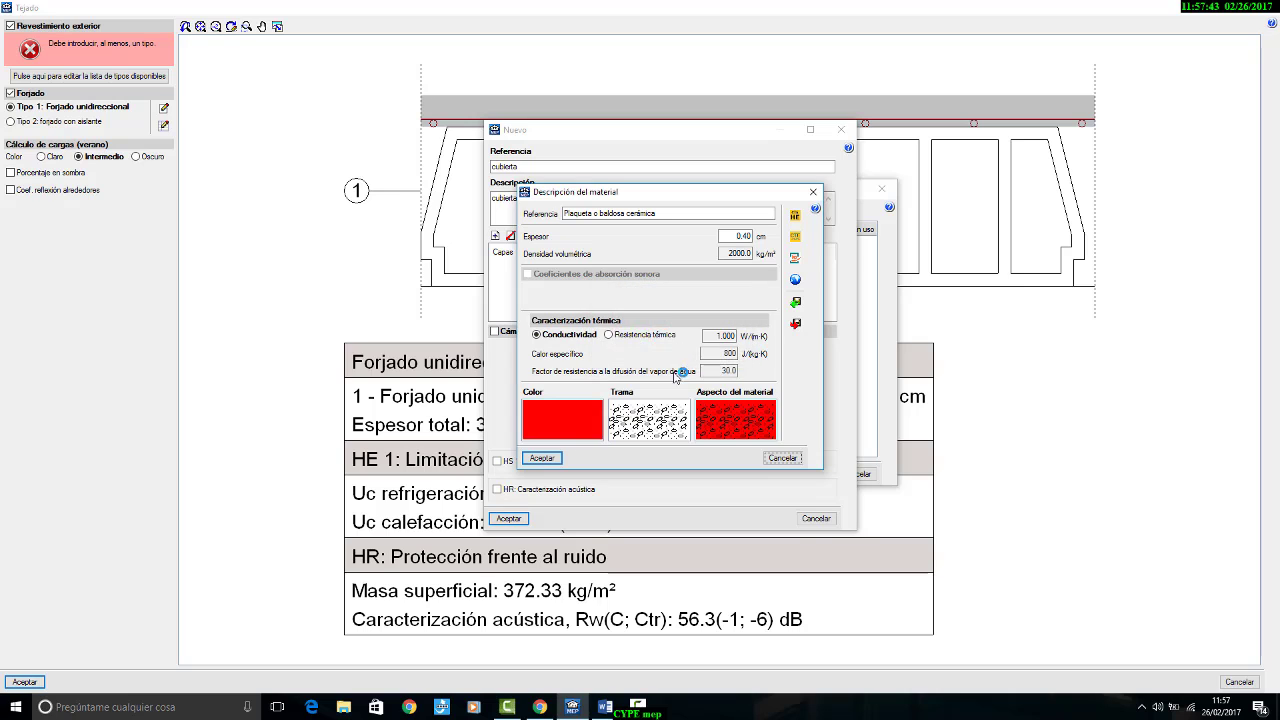
click(679, 318)
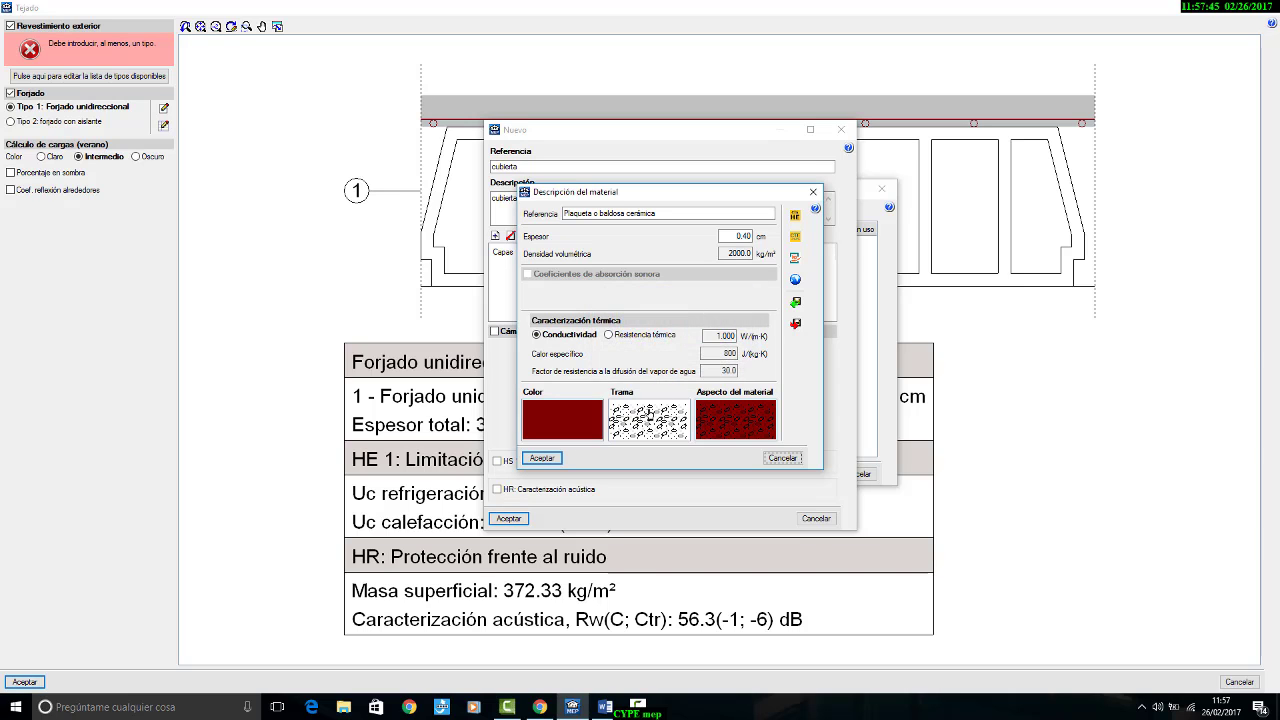
click(649, 415)
click(605, 251)
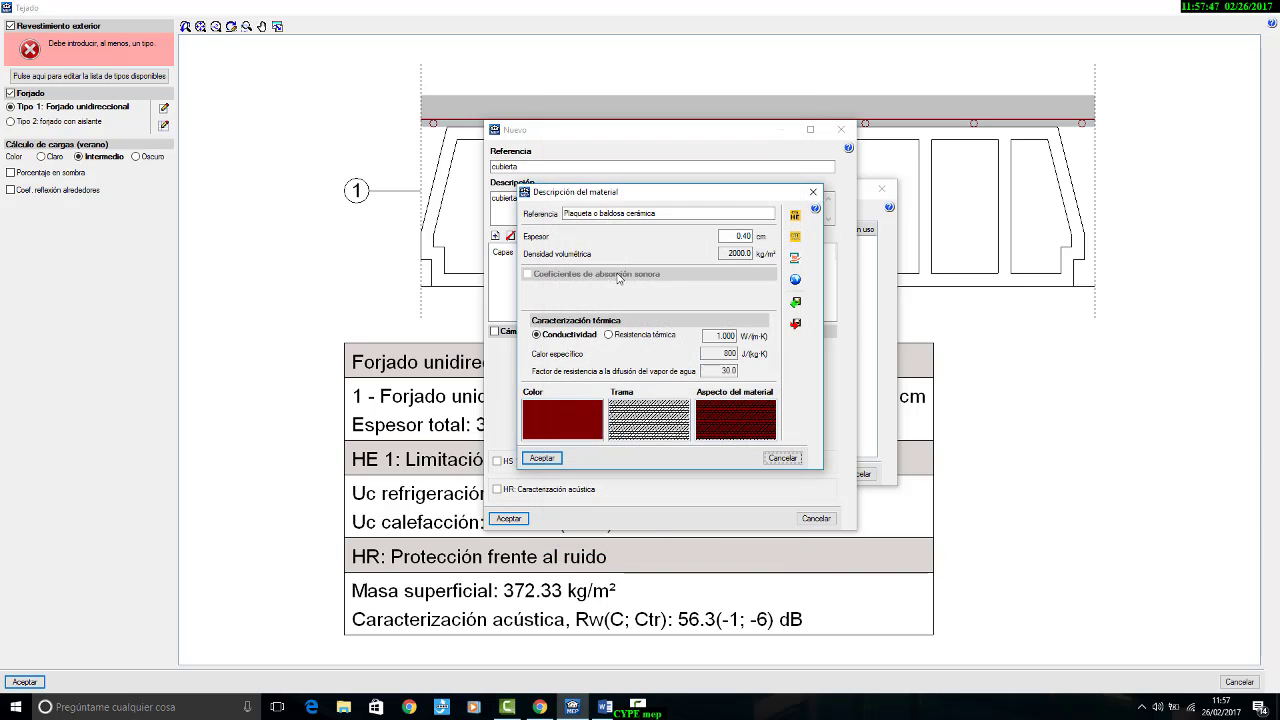
click(550, 460)
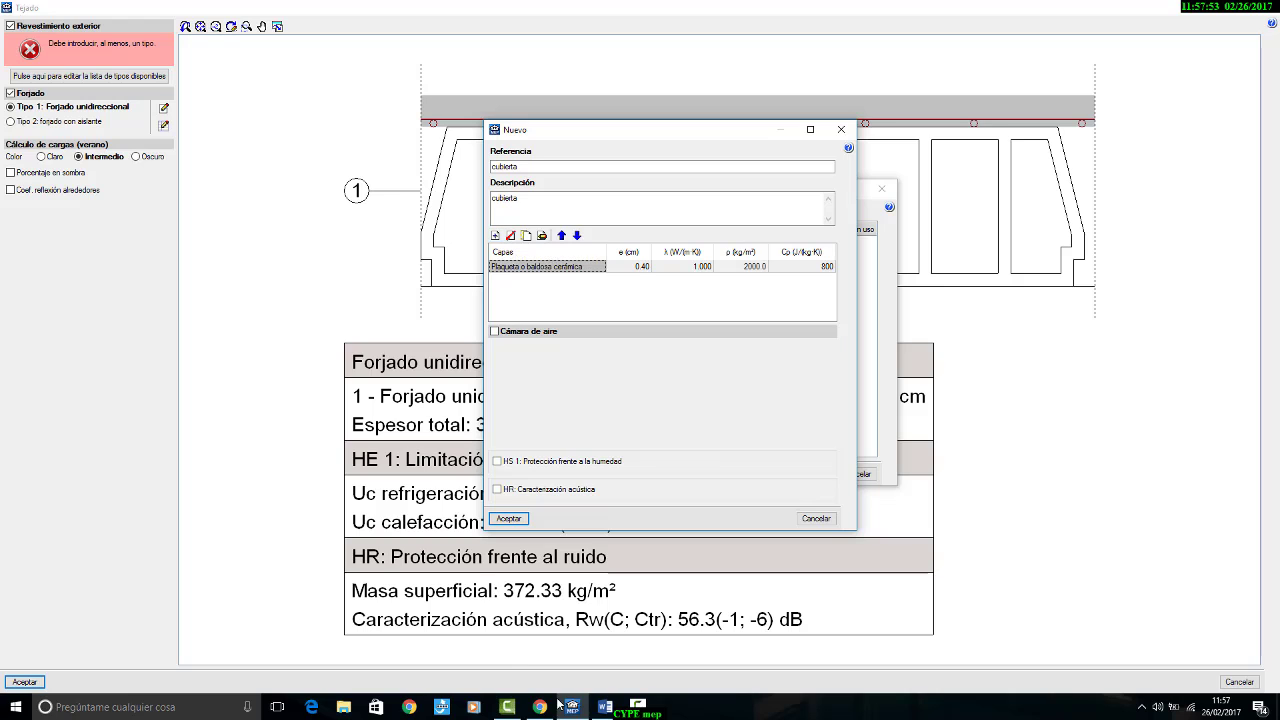
Step: Consult the Word brief and add a 2 cm HULC layer of Mortero de cemento o cal para albañilería y para revoco/enlucido 1250 < d < 1450
click(604, 707)
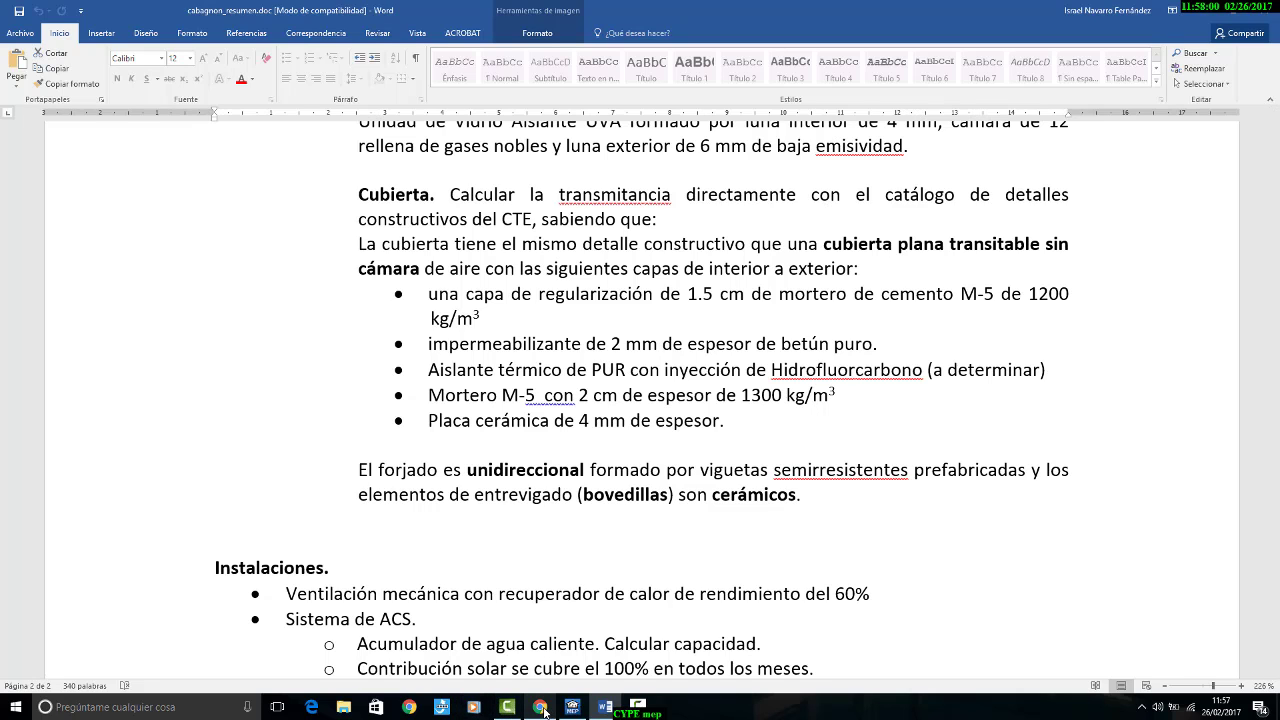
click(606, 711)
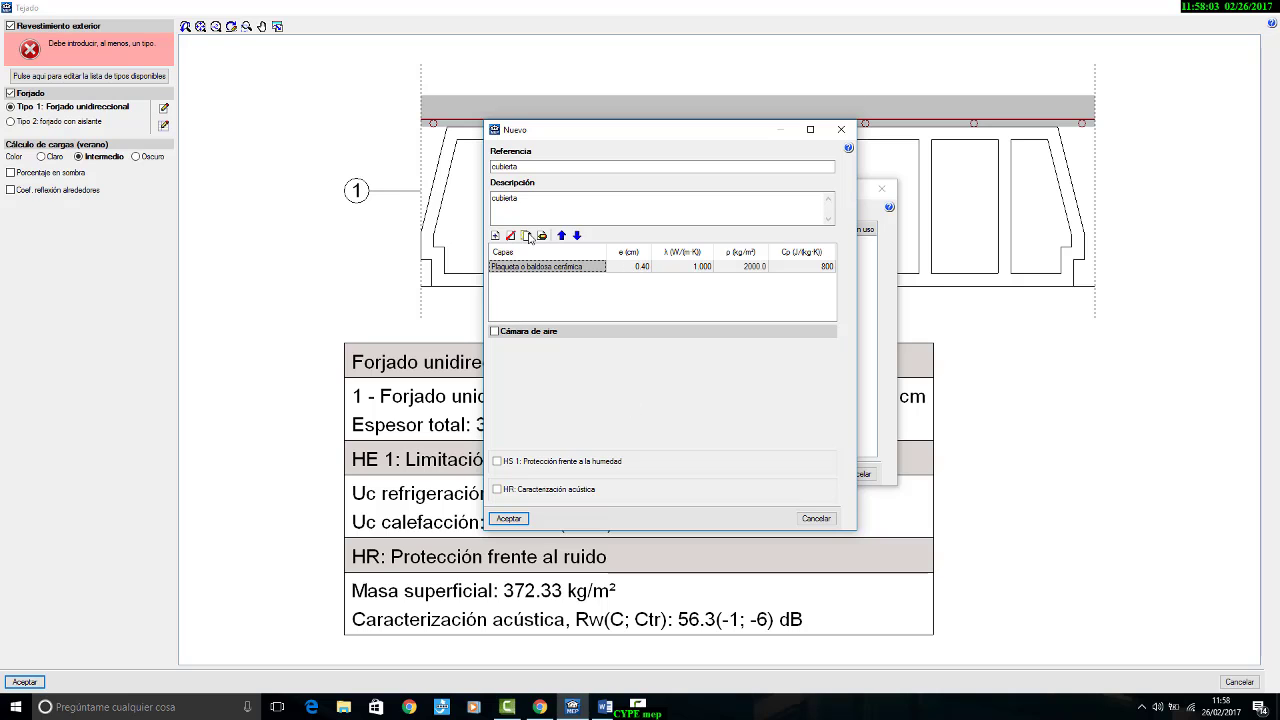
click(495, 236)
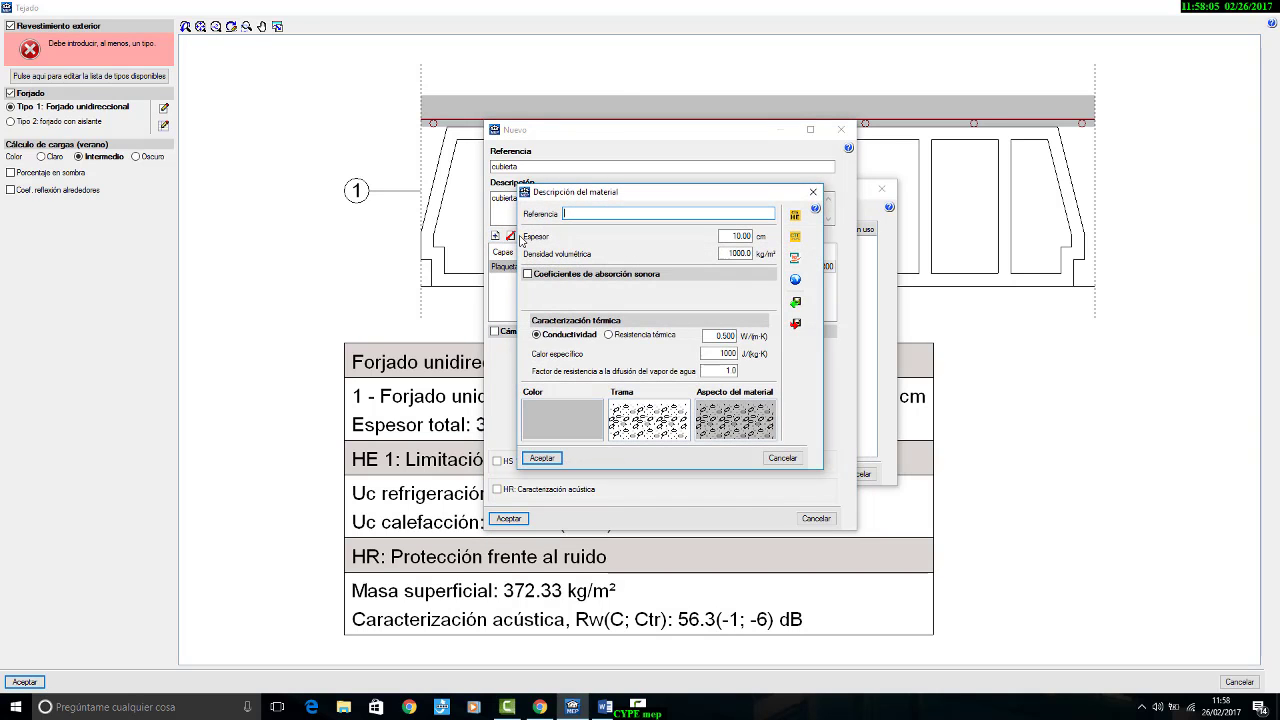
click(794, 215)
click(666, 260)
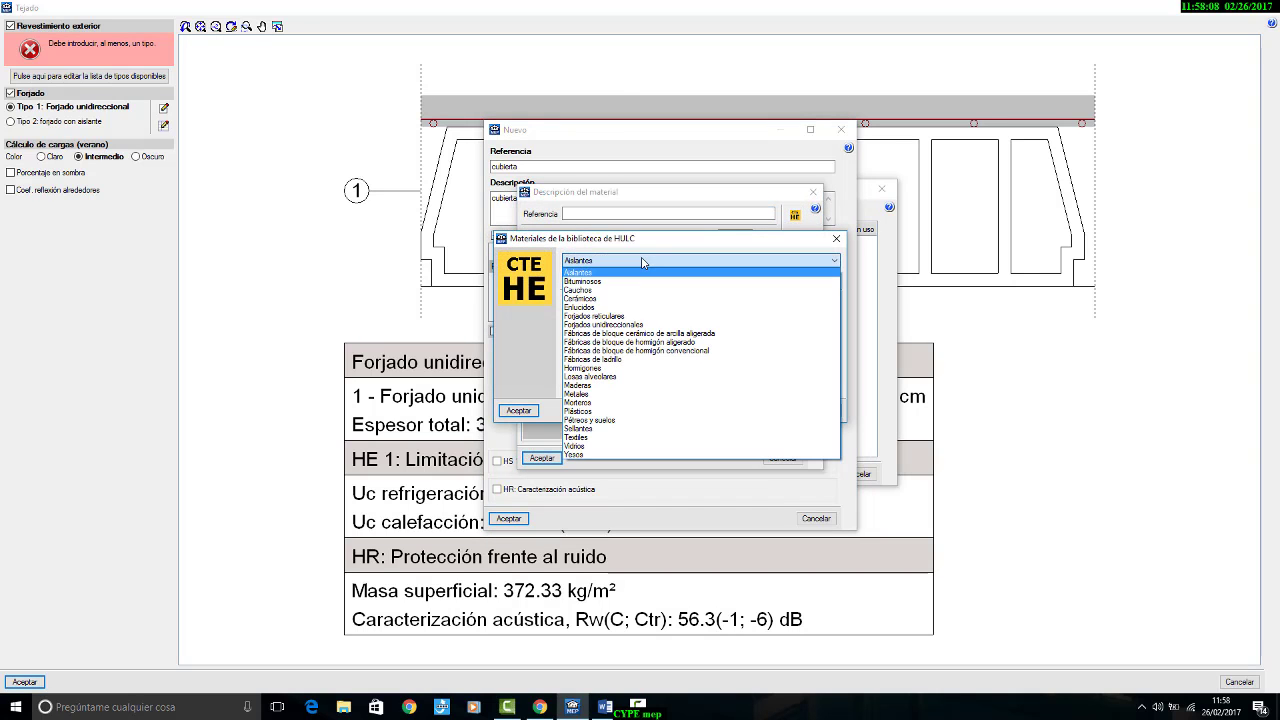
click(641, 403)
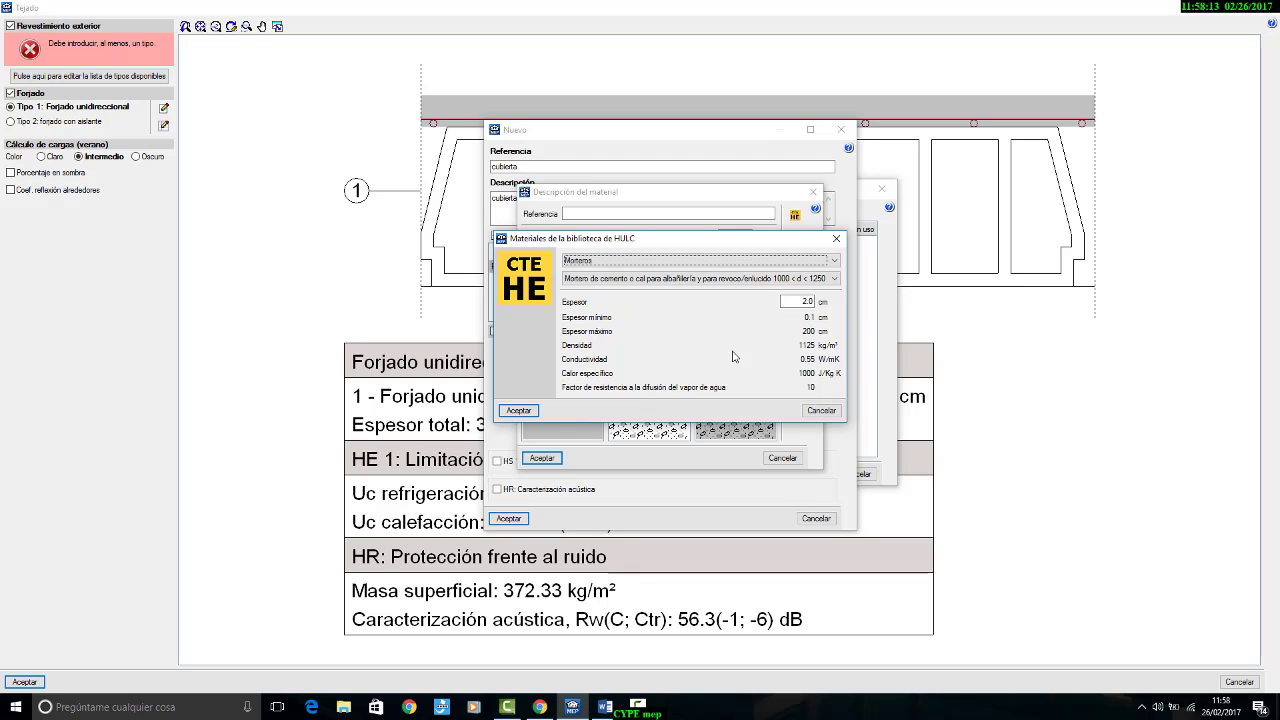
click(789, 286)
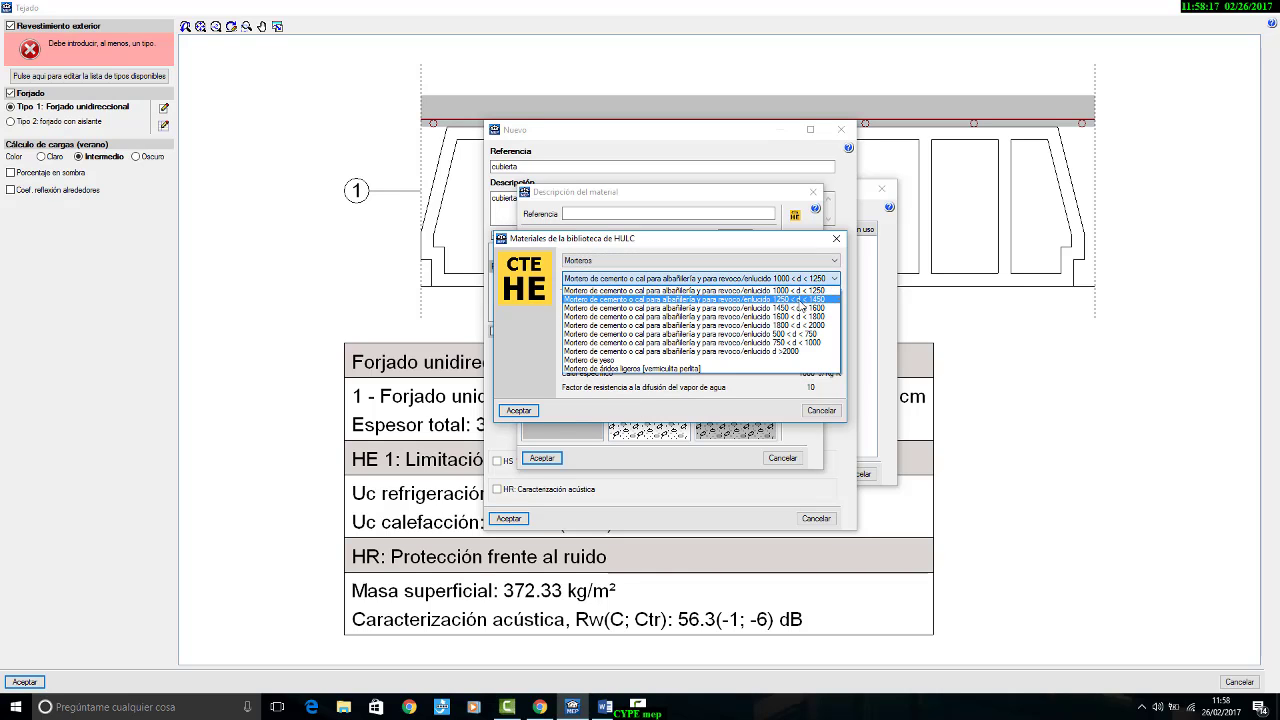
click(813, 300)
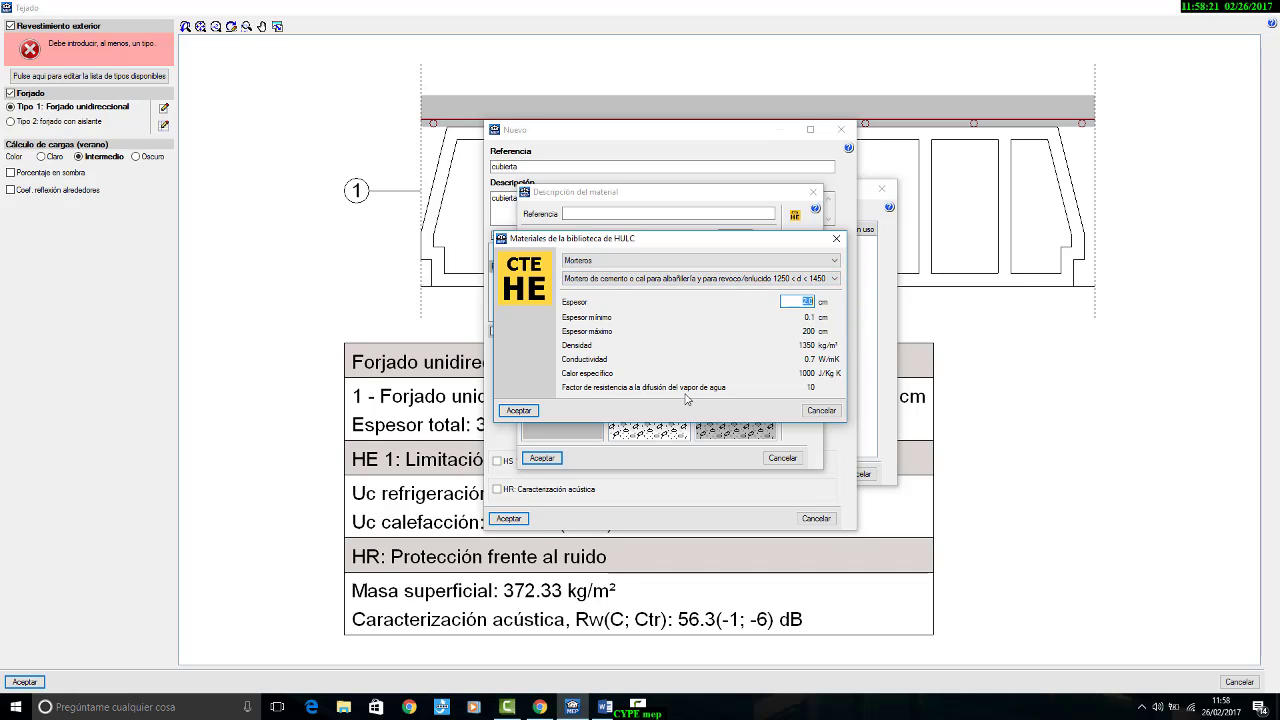
click(518, 410)
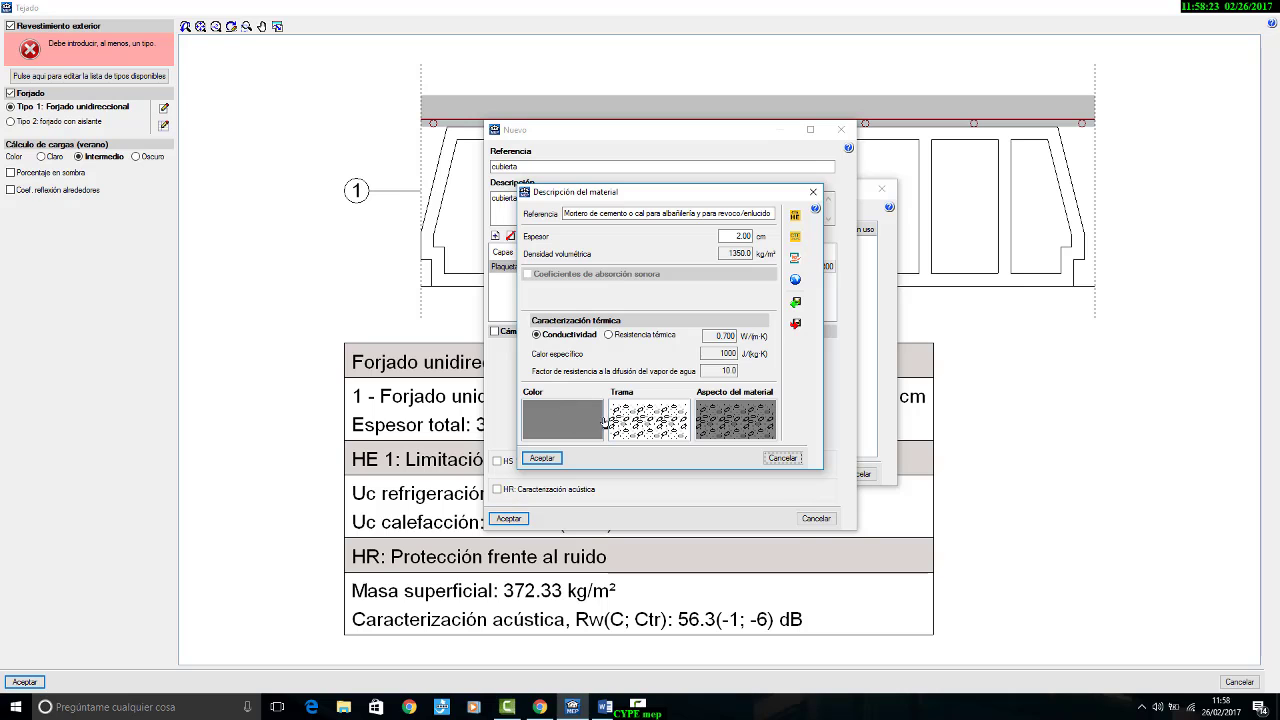
click(550, 458)
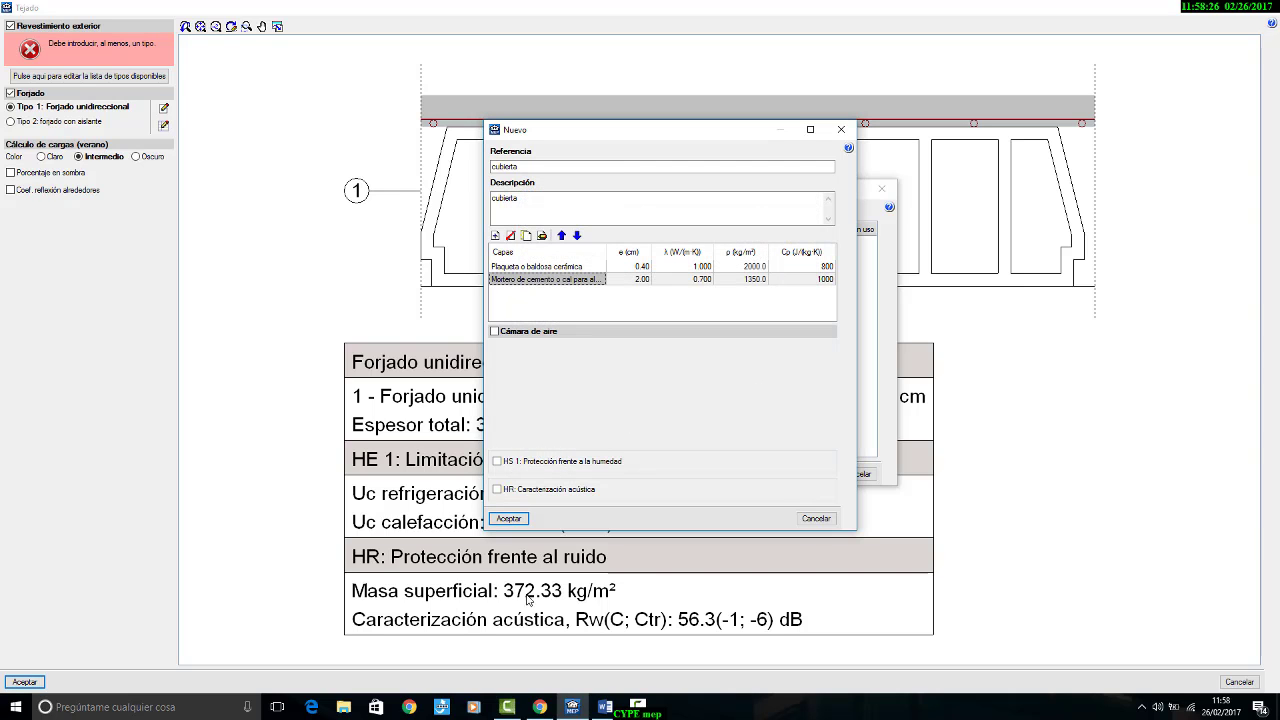
Step: Review the PUR insulation and 2 mm betún puro waterproofing specifications in the Word brief, and return to CYPECAD MEP
click(604, 707)
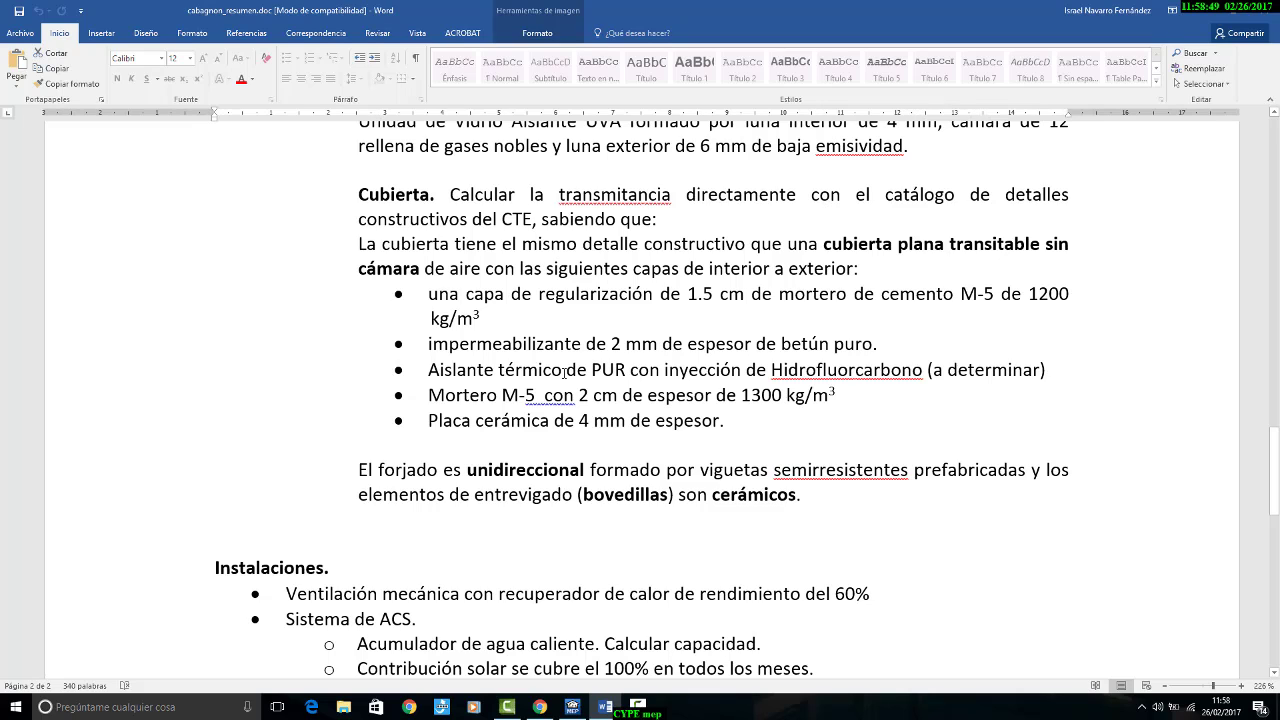
drag(430, 371, 593, 374)
click(619, 375)
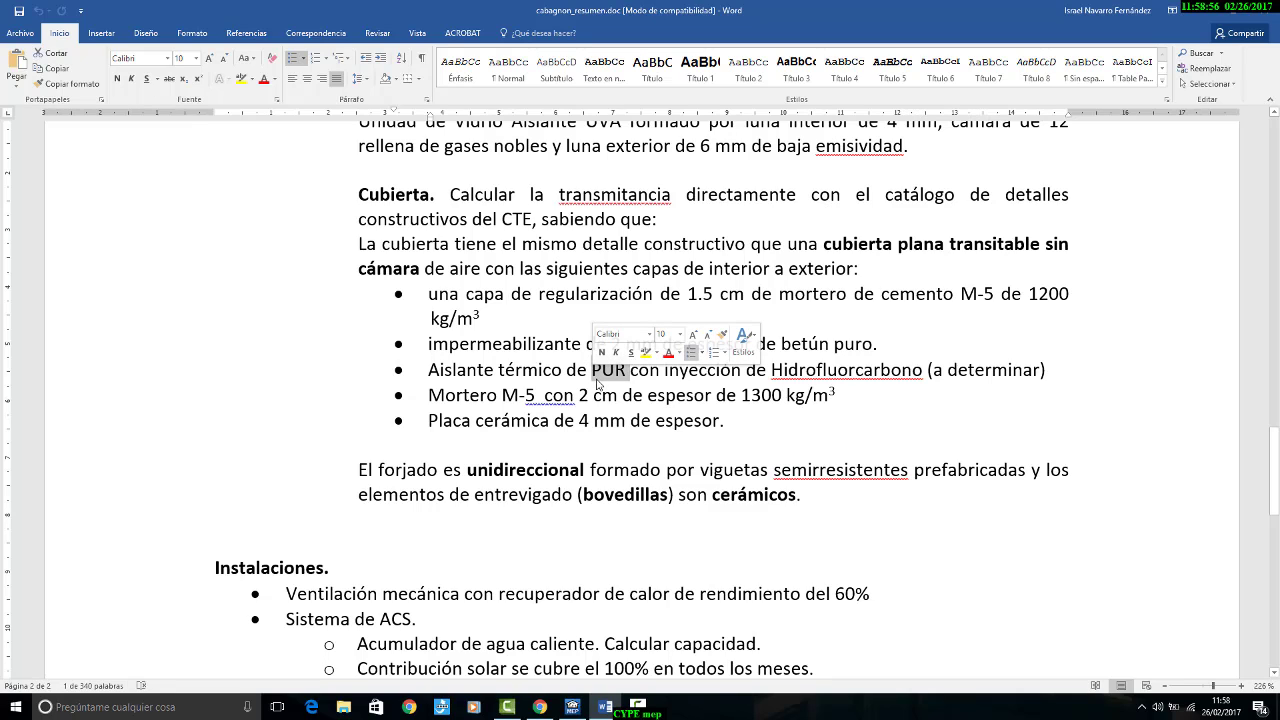
click(603, 385)
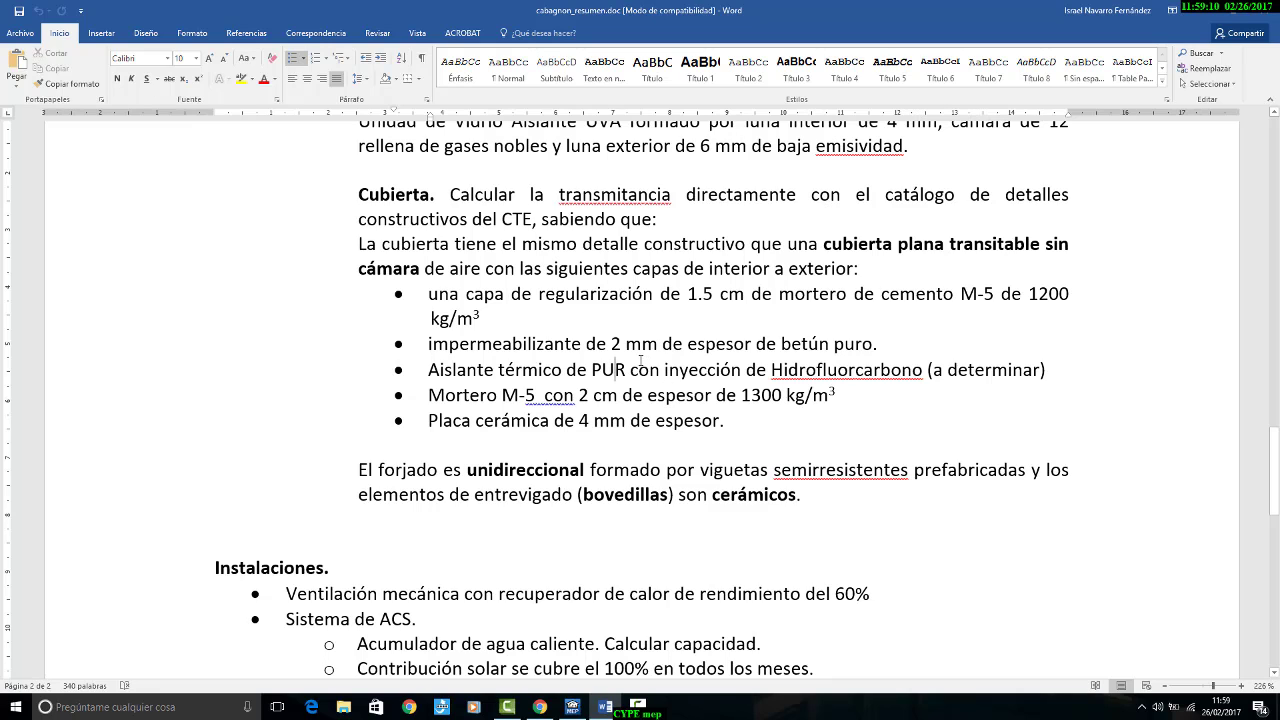
drag(426, 378, 1023, 385)
click(1029, 384)
mouse_move(887, 347)
mouse_down()
mouse_move(781, 343)
mouse_move(870, 343)
mouse_up()
click(782, 343)
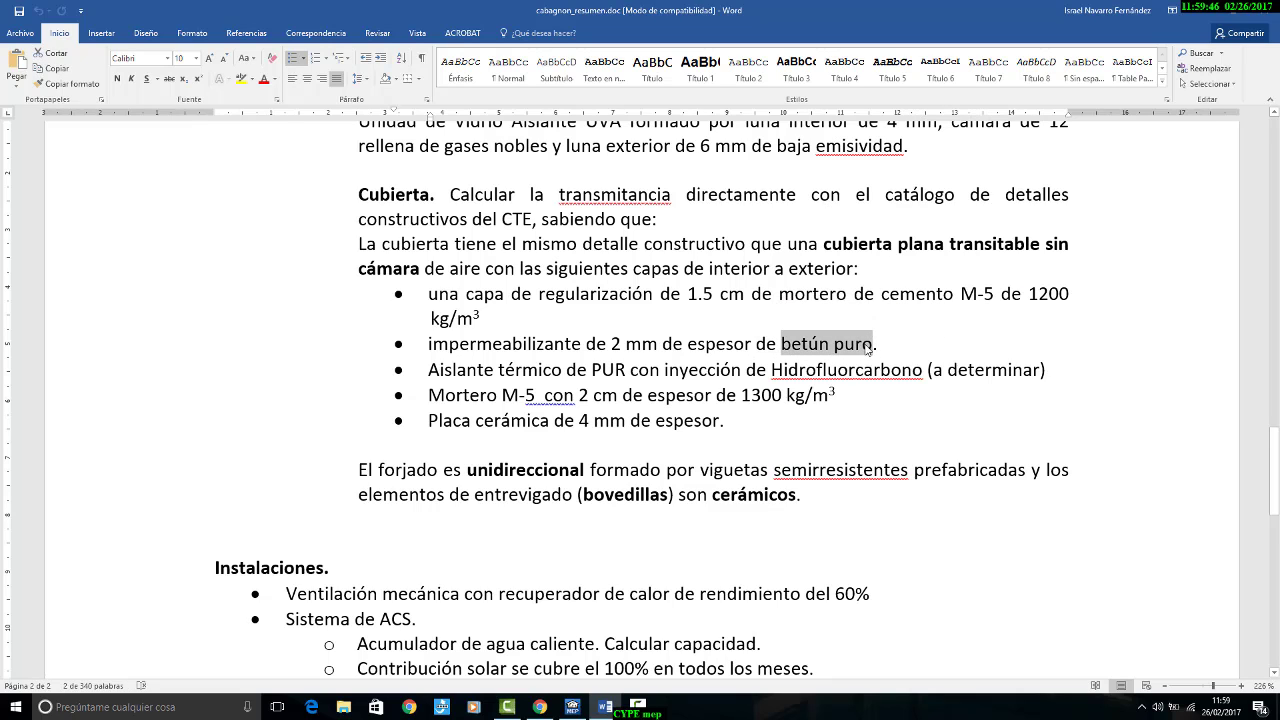
click(867, 343)
click(572, 707)
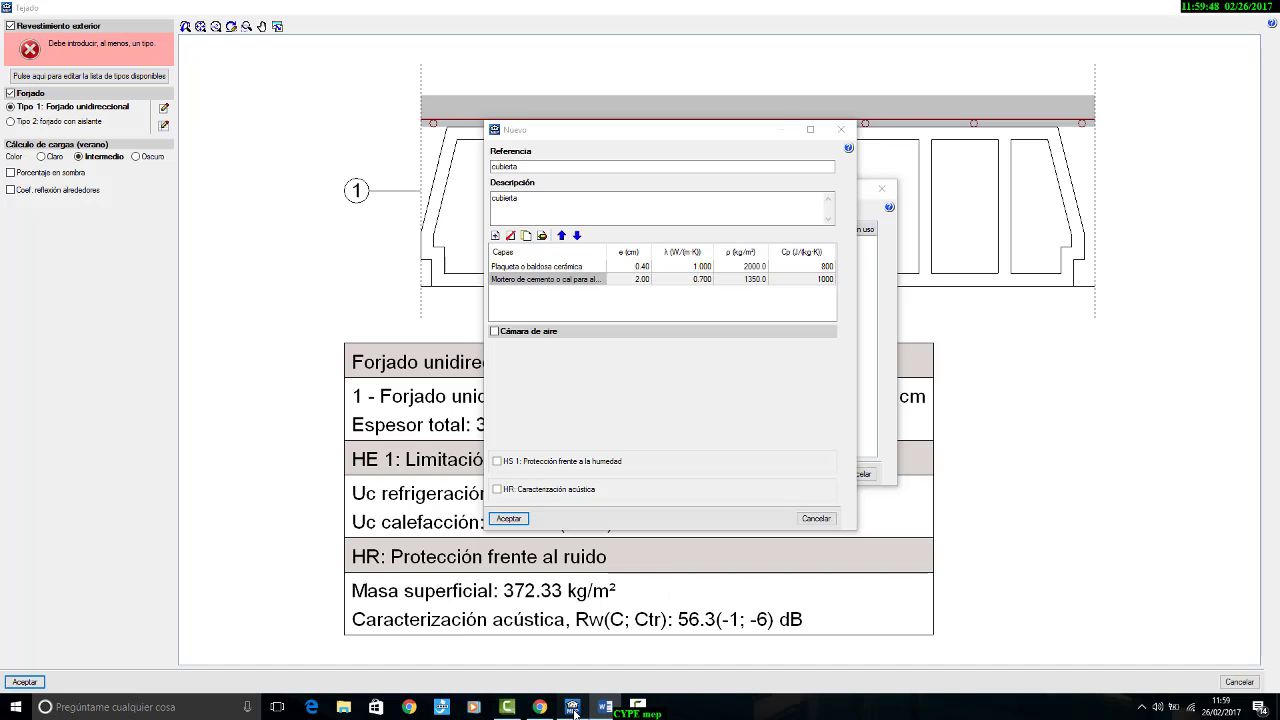
Step: Add a 0.4 cm layer of Betún fieltro o lámina from the HULC Bituminosos library to the cubierta
click(495, 235)
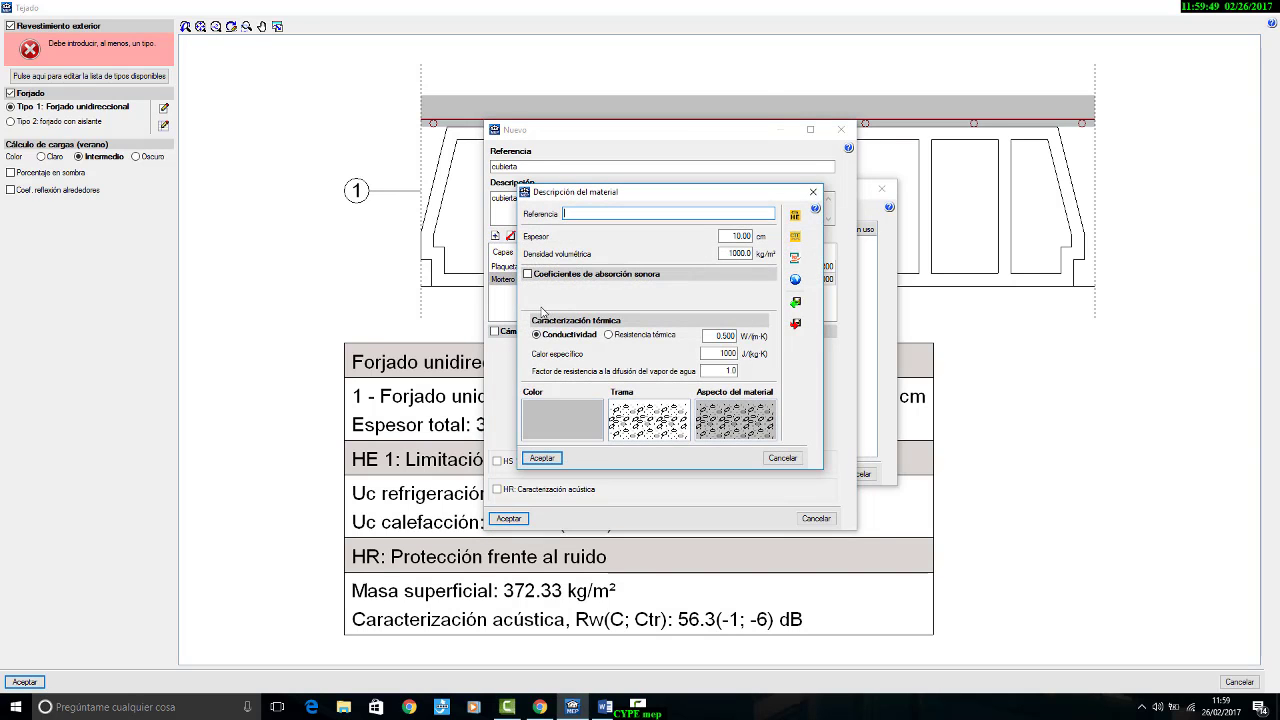
click(795, 217)
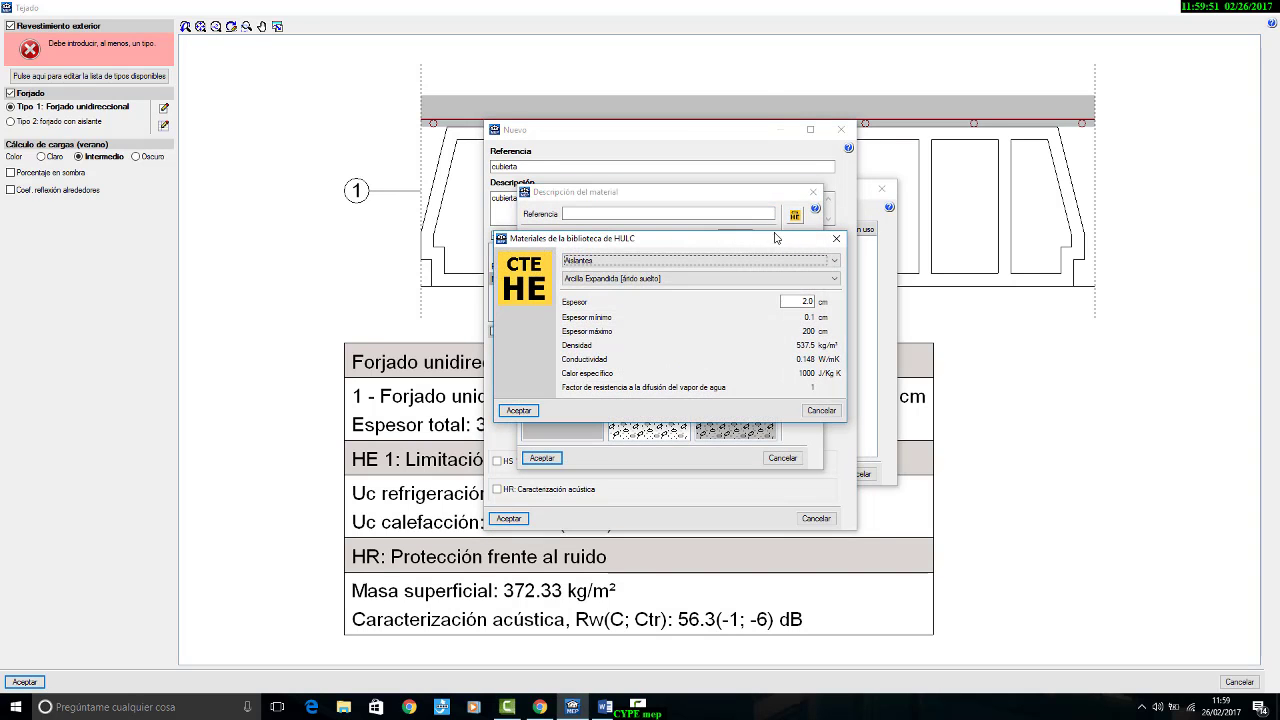
click(662, 261)
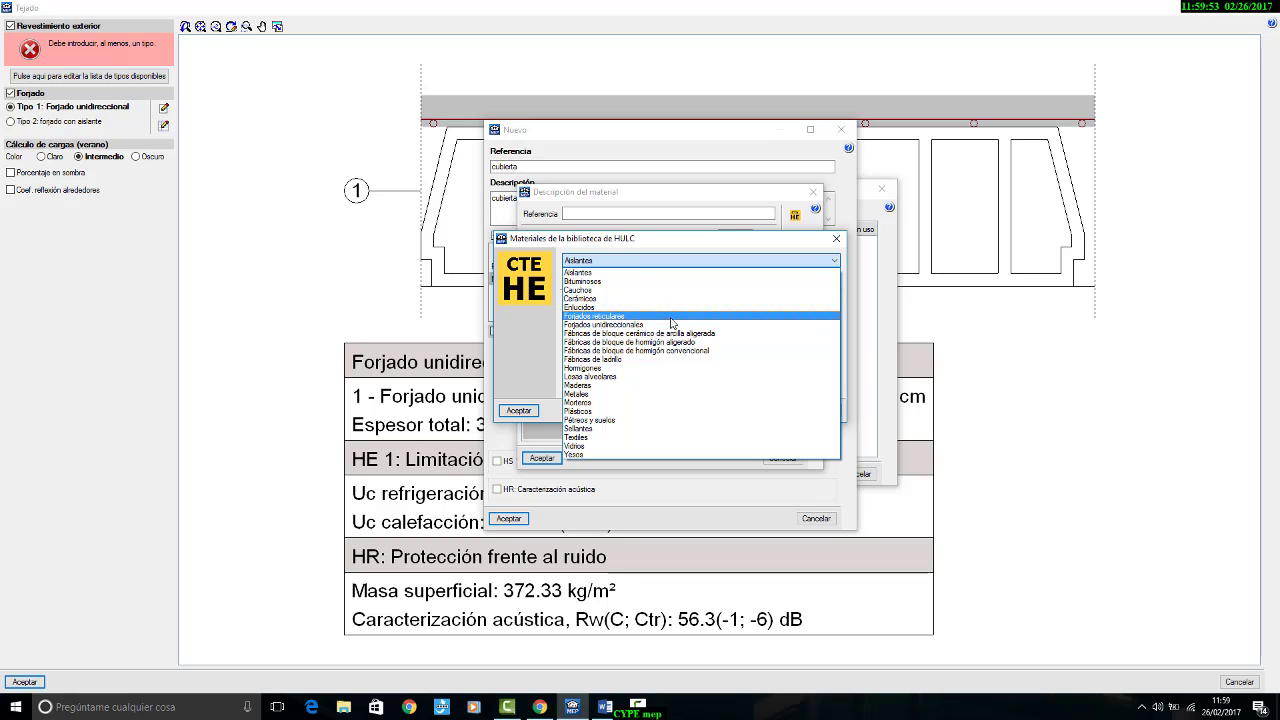
click(668, 282)
click(655, 278)
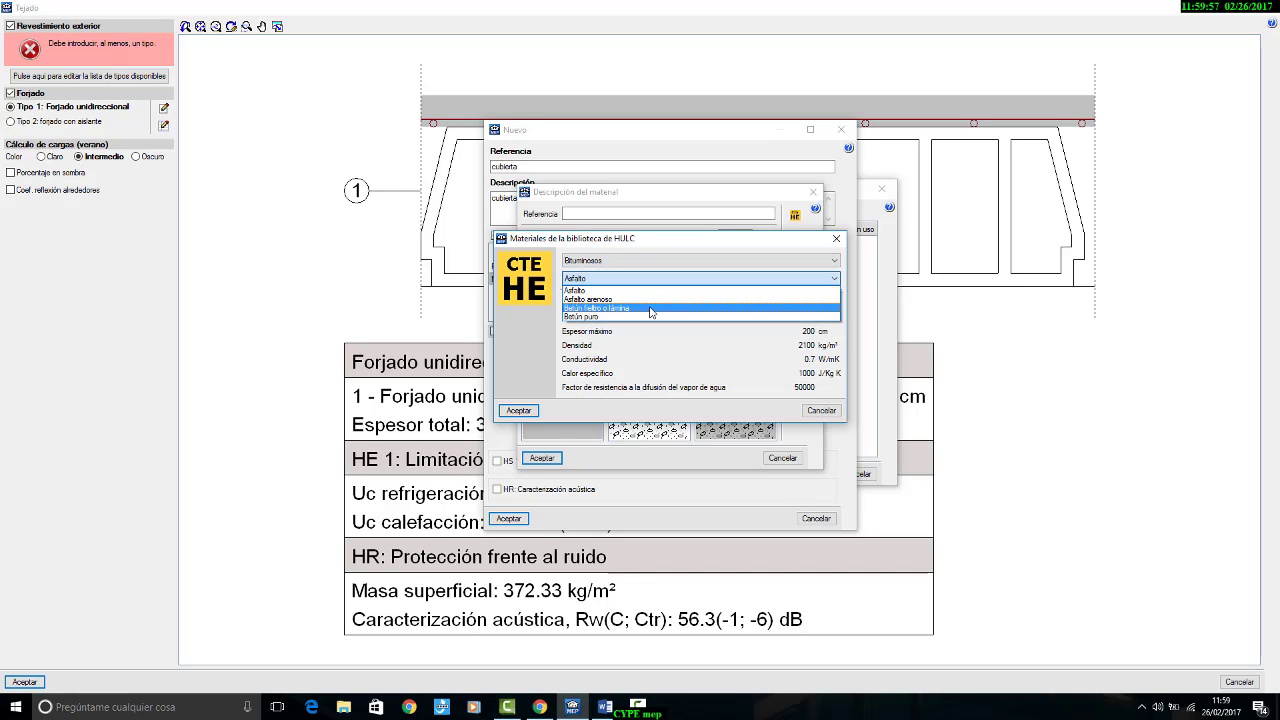
click(640, 308)
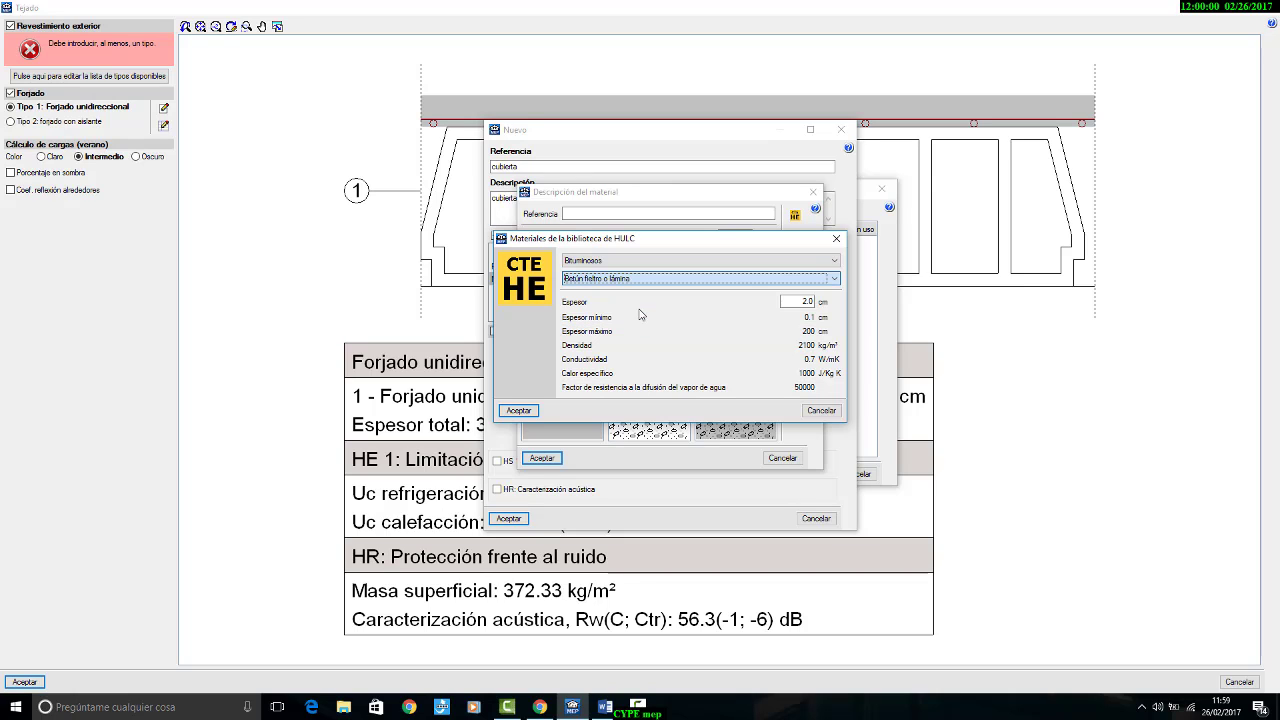
double_click(800, 302)
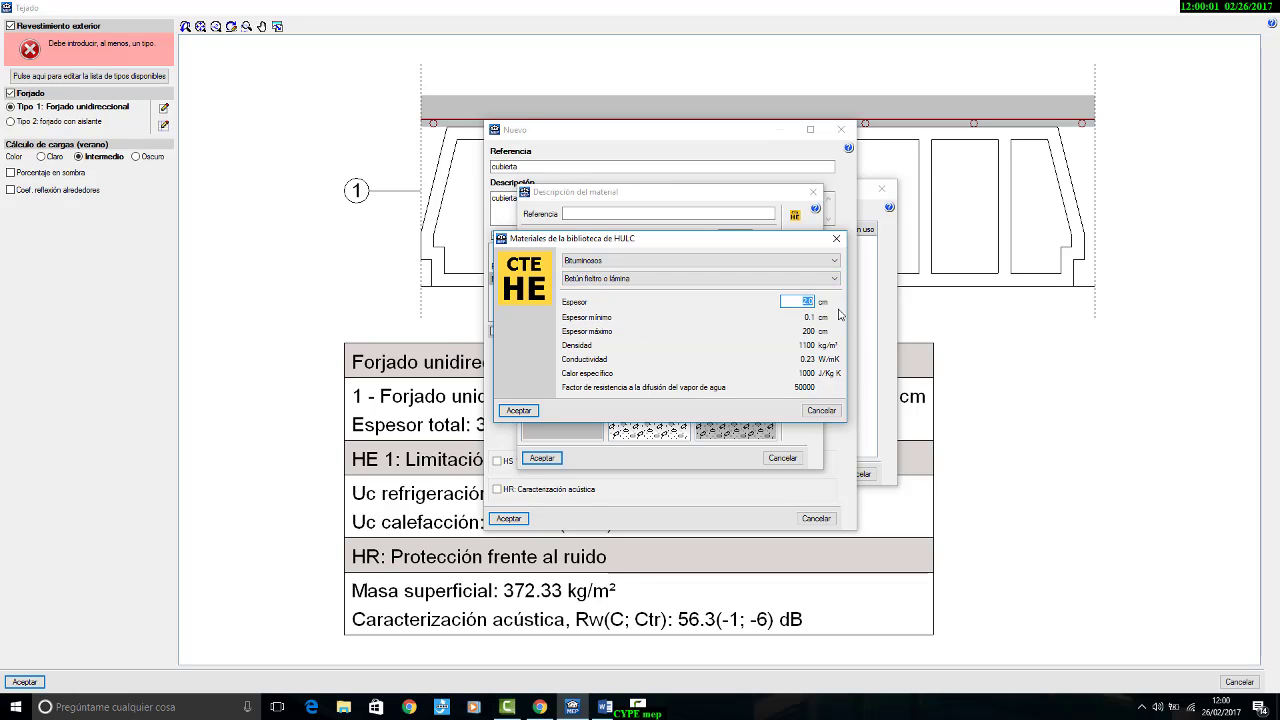
text(0.4)
click(518, 411)
click(541, 458)
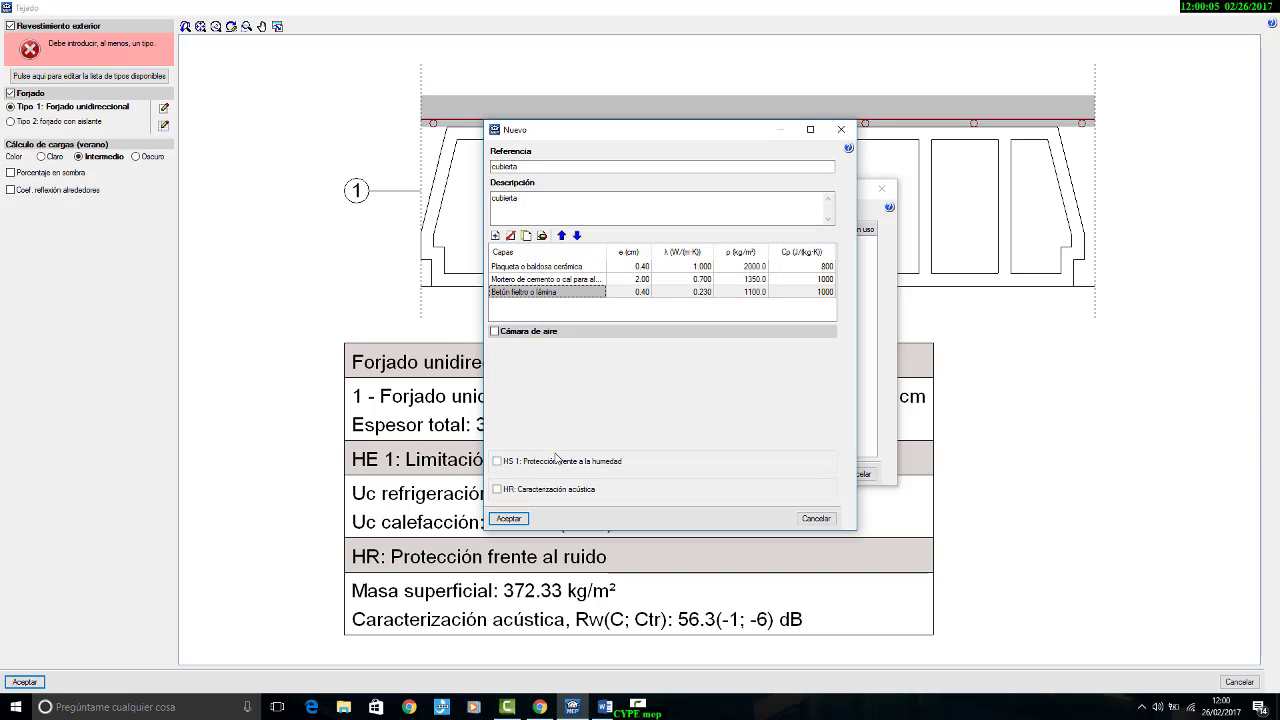
Step: Add a 2 cm layer of PUR Plancha con HFC o Pentano y rev. impermeable a gases [0.025 W/[mK]] from the HULC Aislantes library
click(494, 235)
click(794, 217)
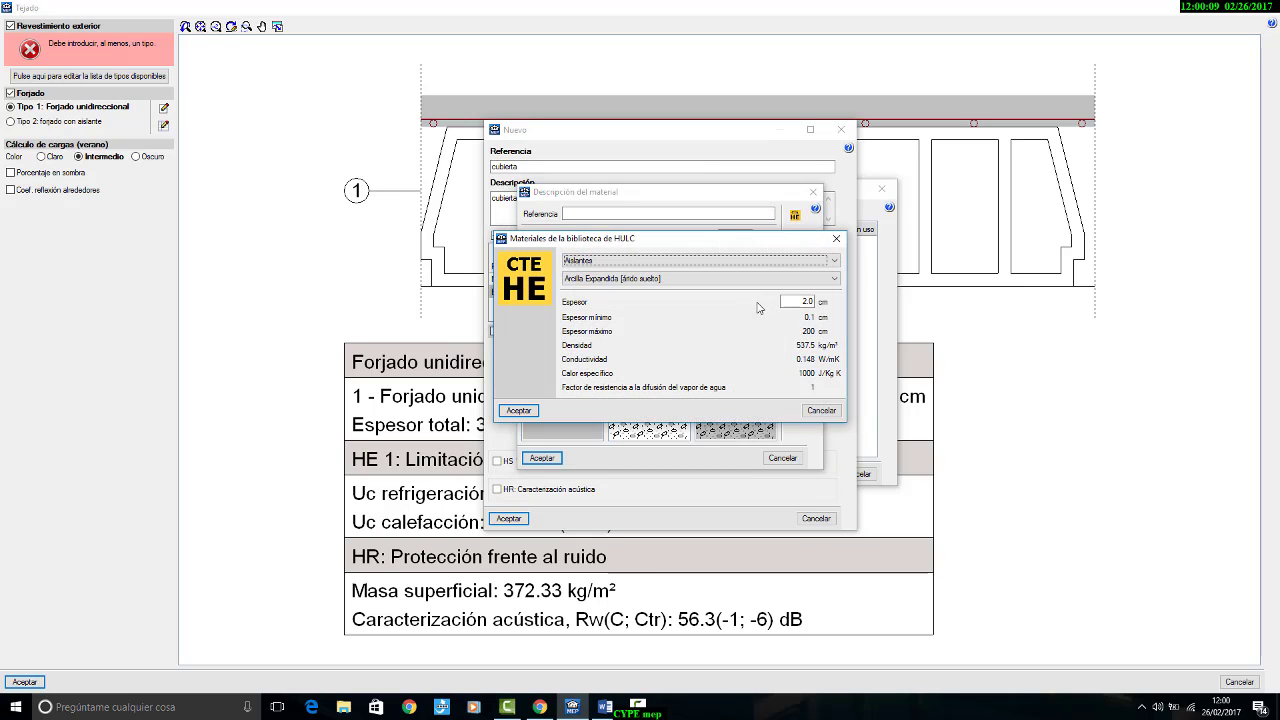
click(715, 279)
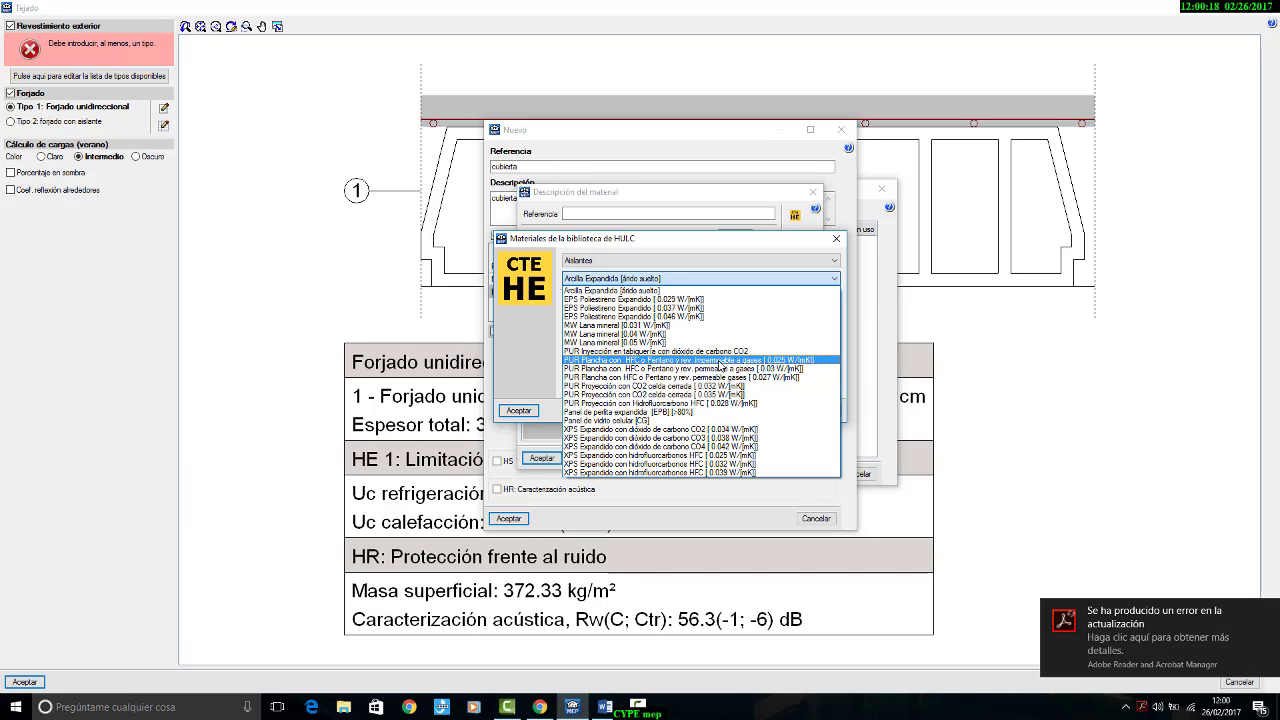
click(720, 361)
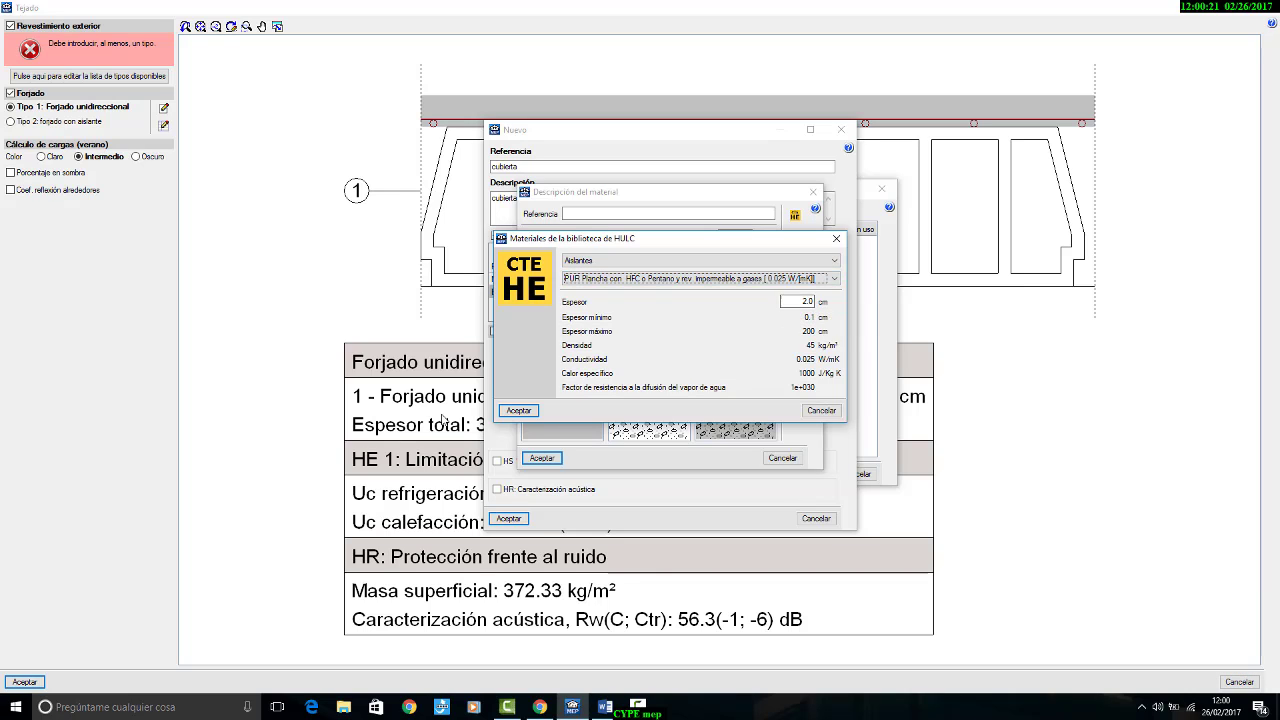
click(518, 410)
click(541, 457)
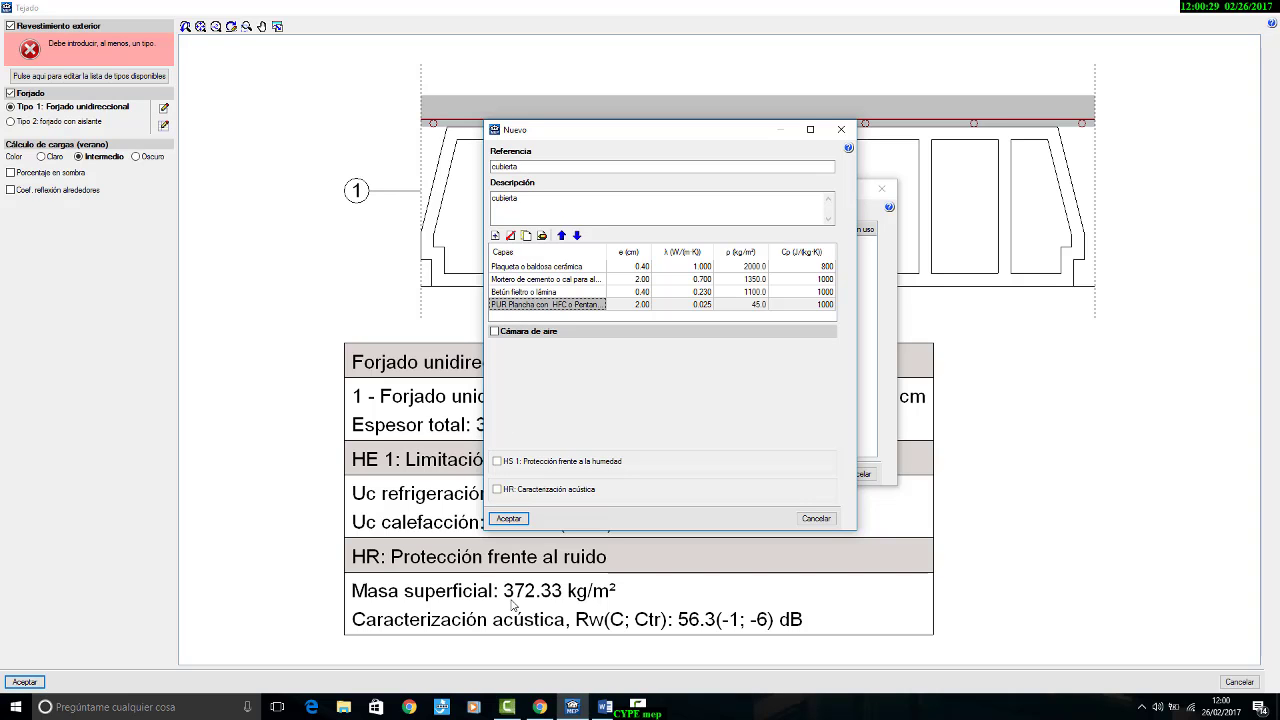
Step: Check the mortar regularisation layer in the Word brief and return to CYPECAD MEP
mouse_move(606, 712)
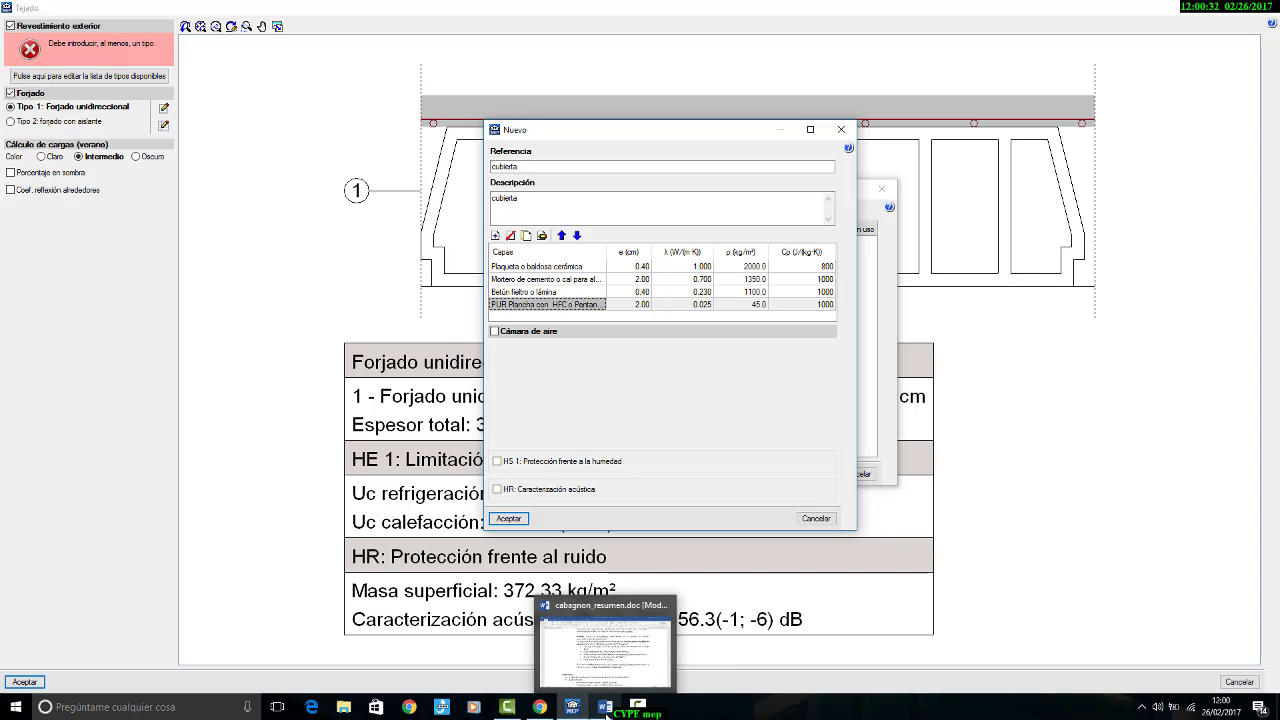
click(606, 712)
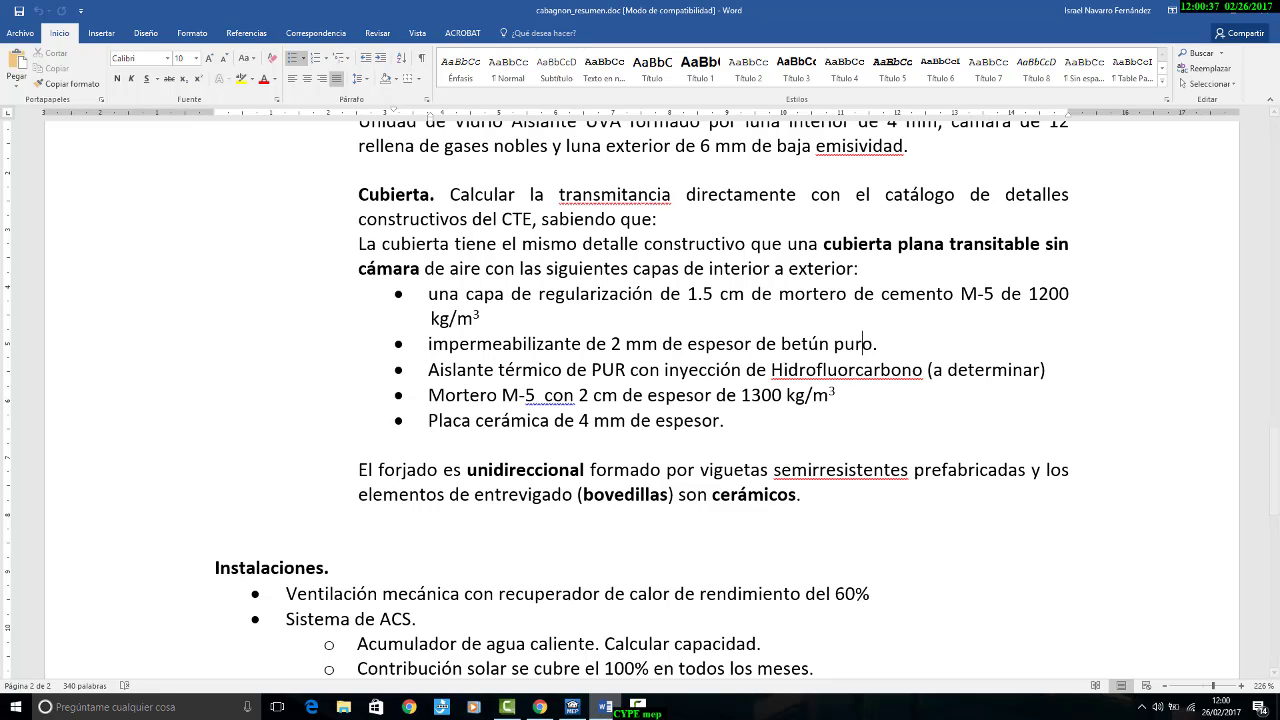
key(alt+Tab)
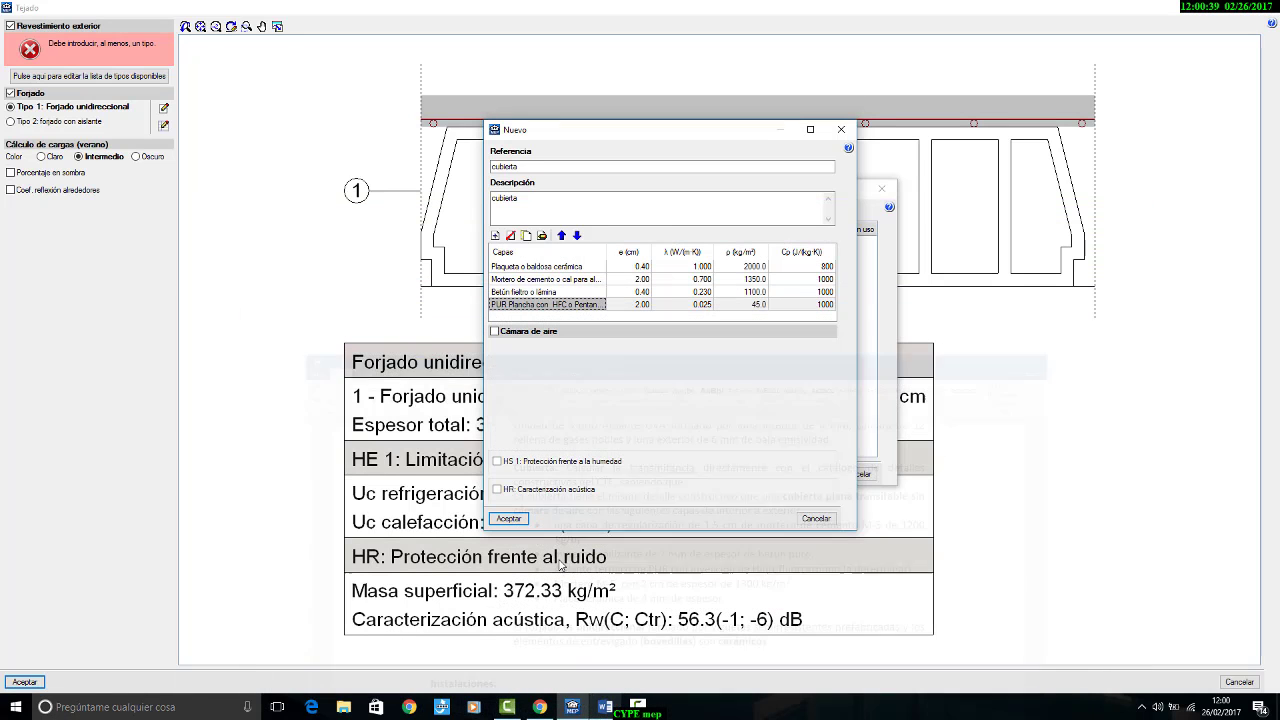
Step: Add a 1.5 cm HULC layer of Mortero de cemento o cal para albañilería y para revoco/enlucido 1000 < d < 1250, and accept the cubierta covering
click(495, 236)
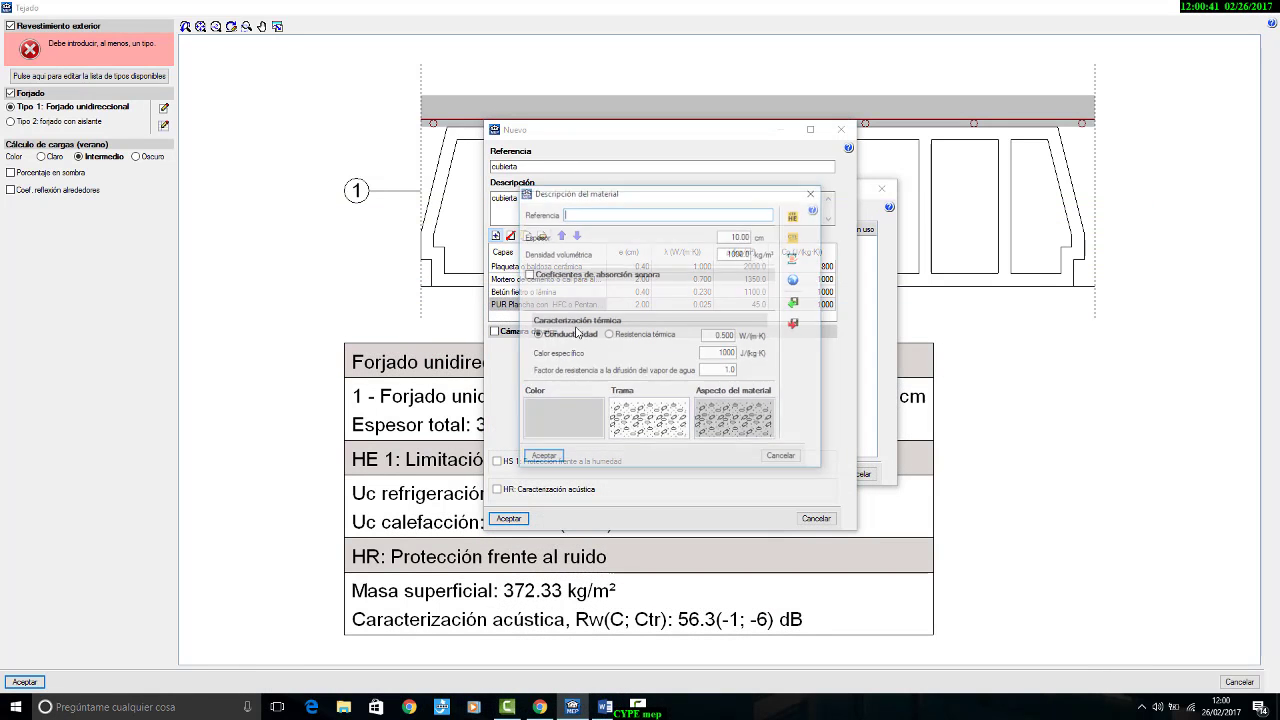
click(794, 216)
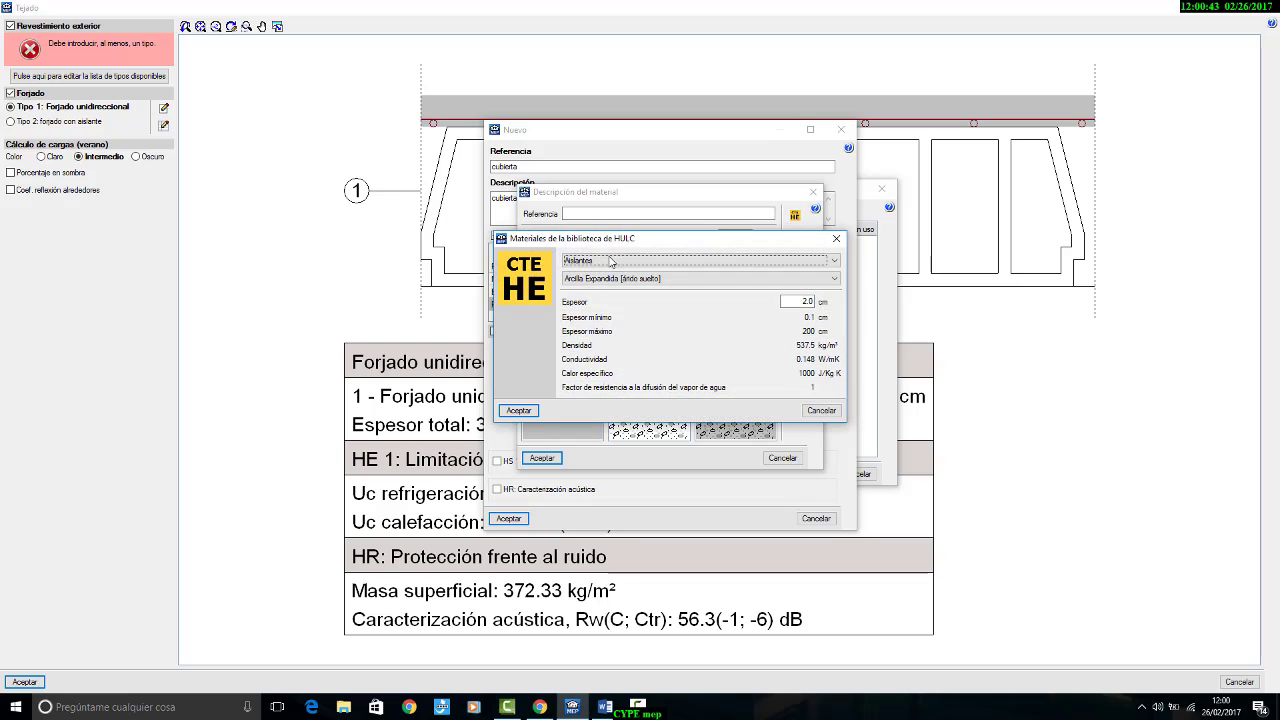
click(612, 261)
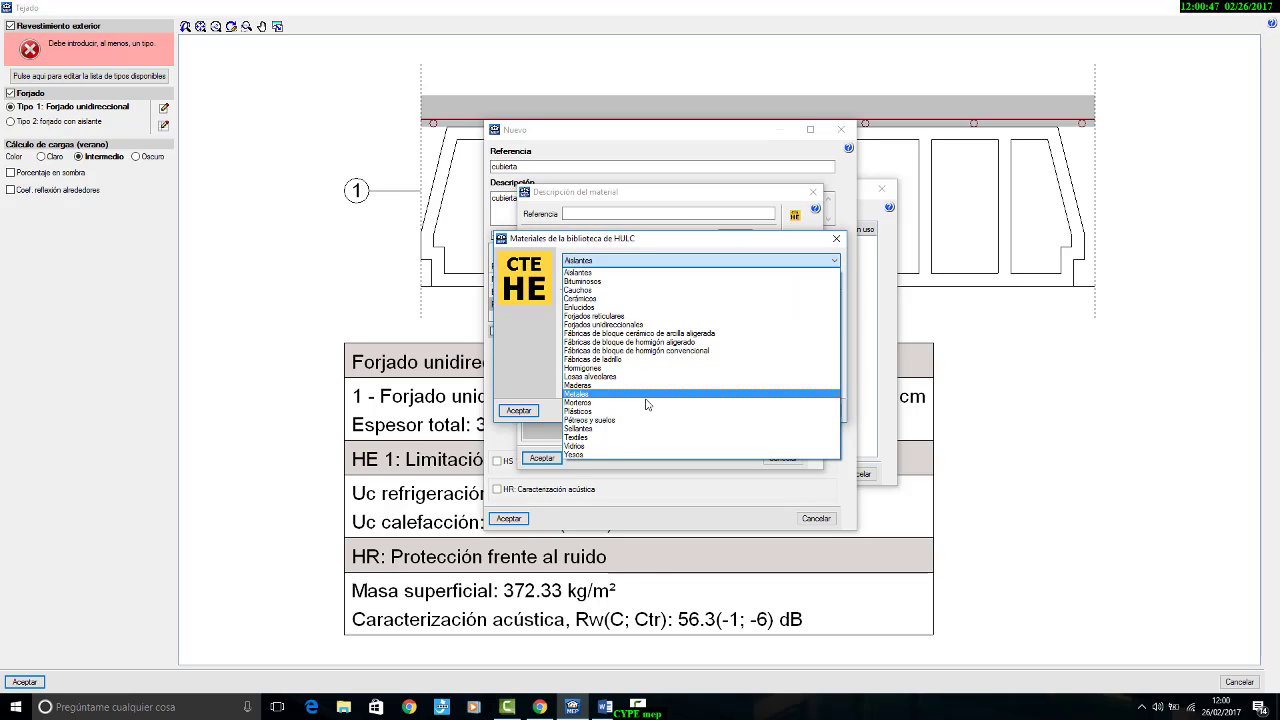
click(648, 403)
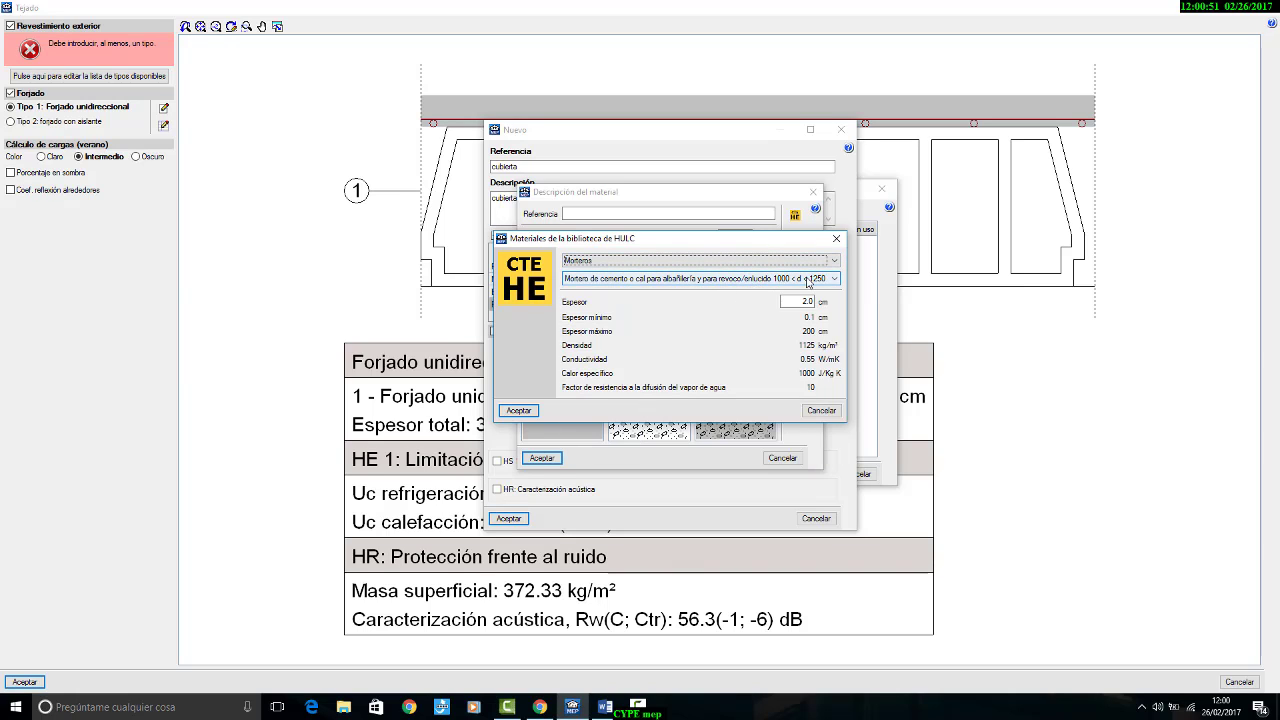
key(Tab)
key(Tab)
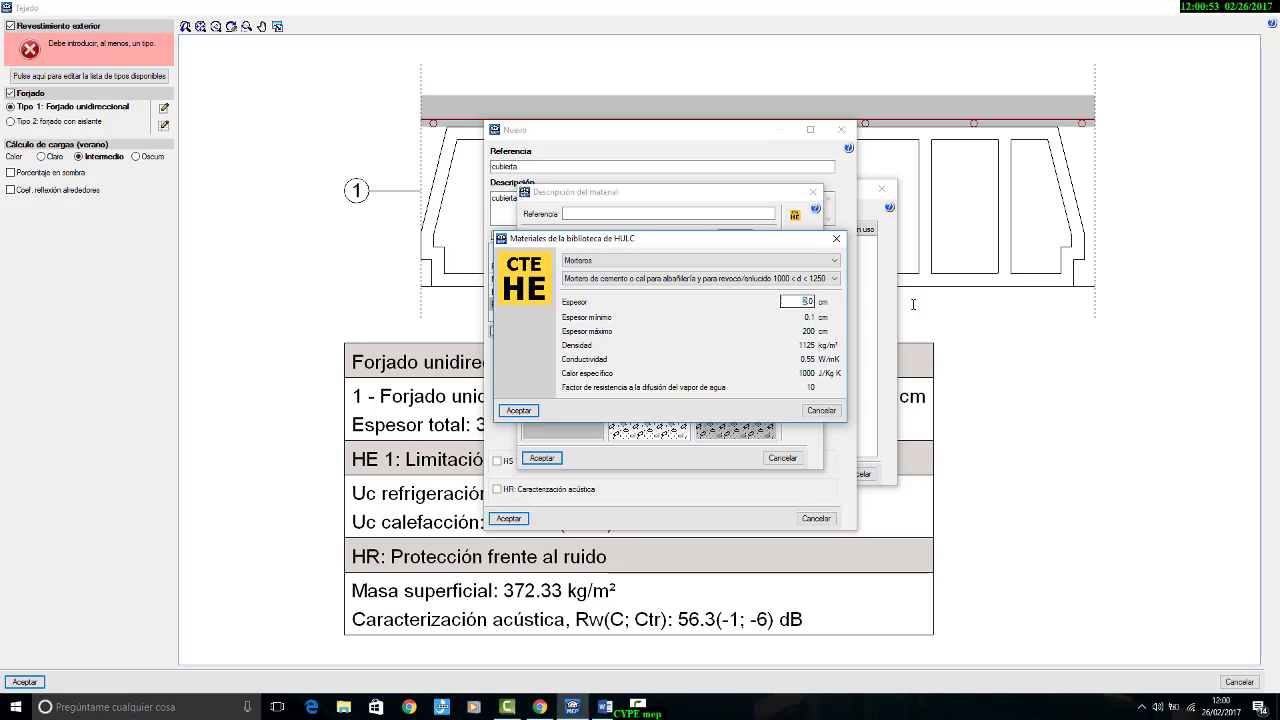
text(1.5)
click(530, 411)
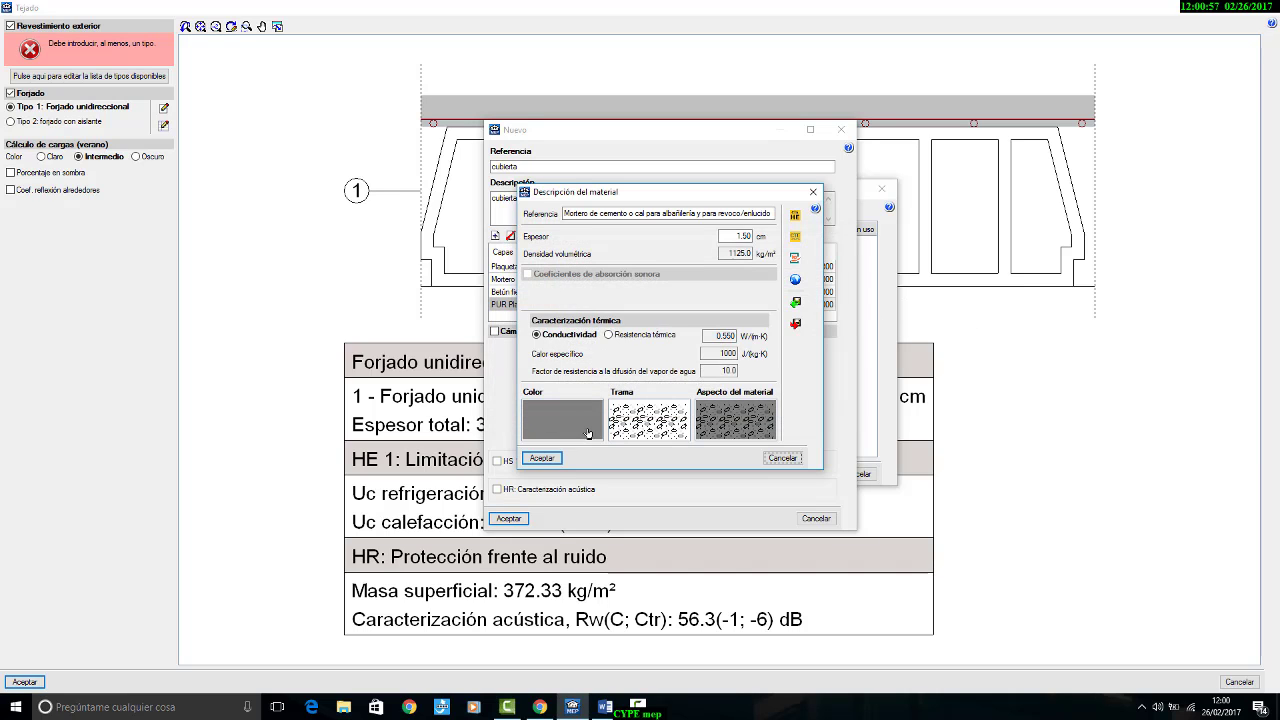
click(541, 458)
click(508, 518)
click(676, 479)
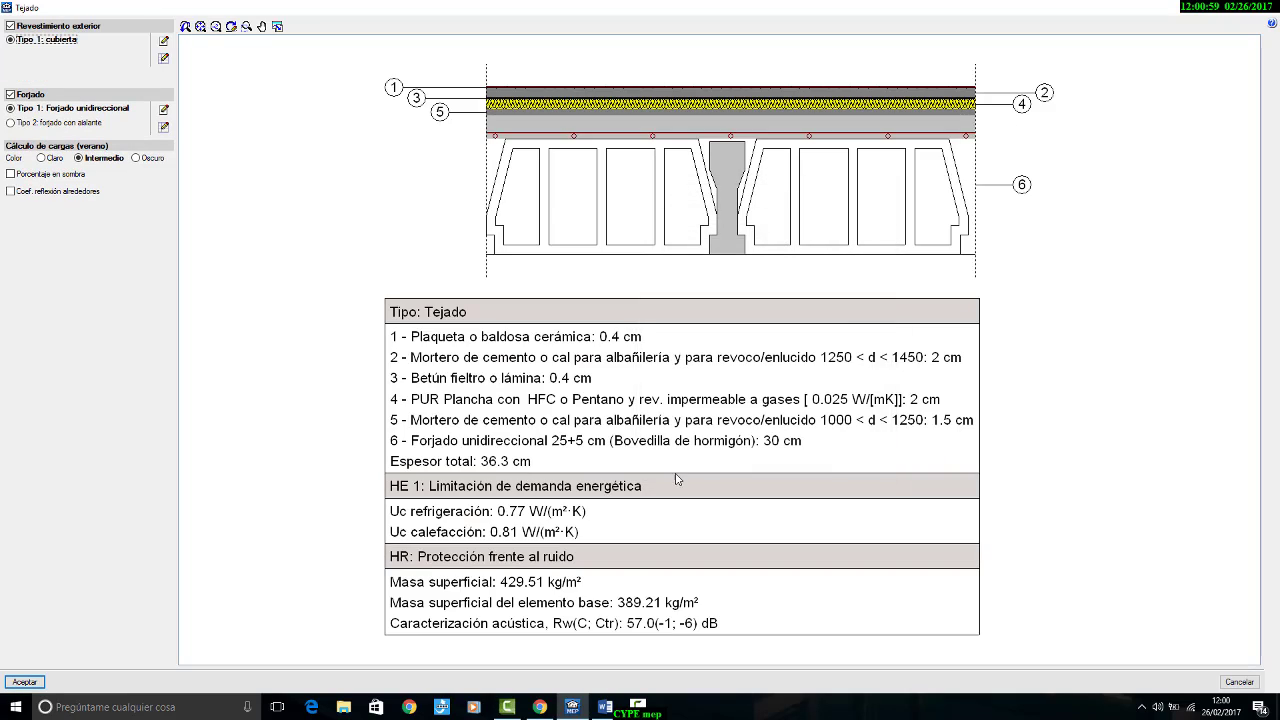
Step: Examine the layer order in the tejado's section drawing and accept the tejado definition
scroll(626, 126, up, 5)
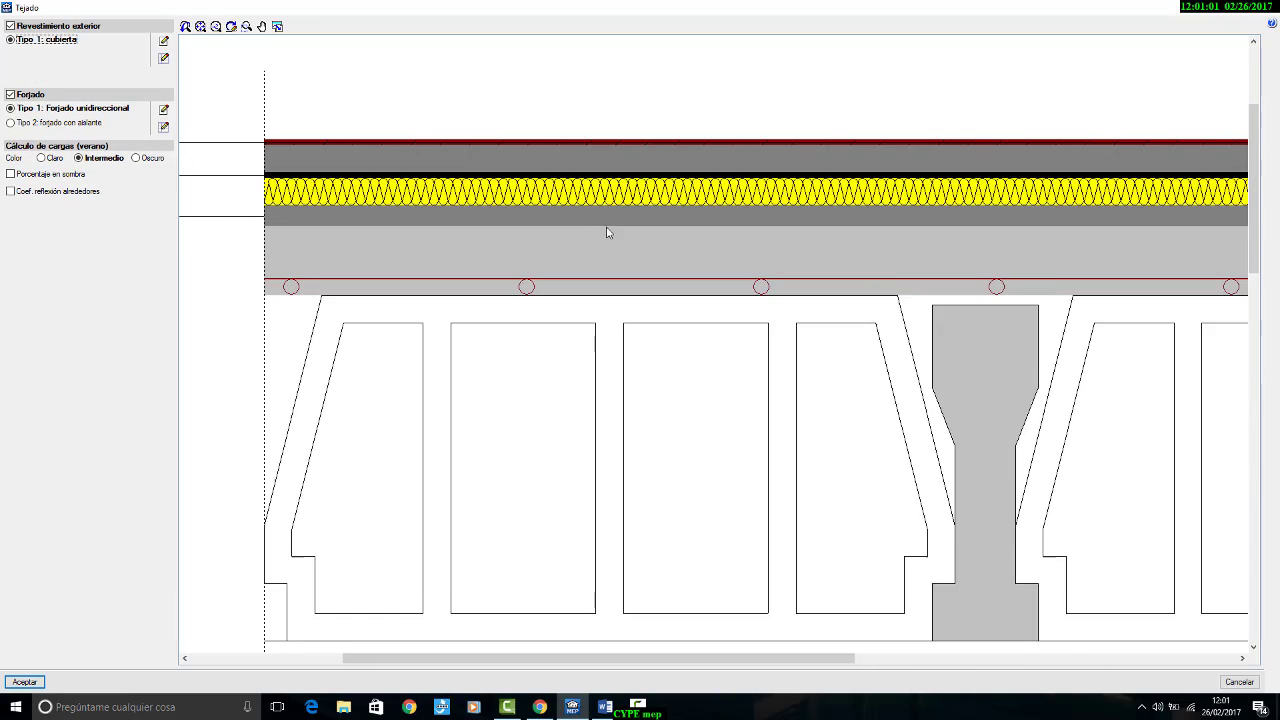
scroll(606, 232, down, 2)
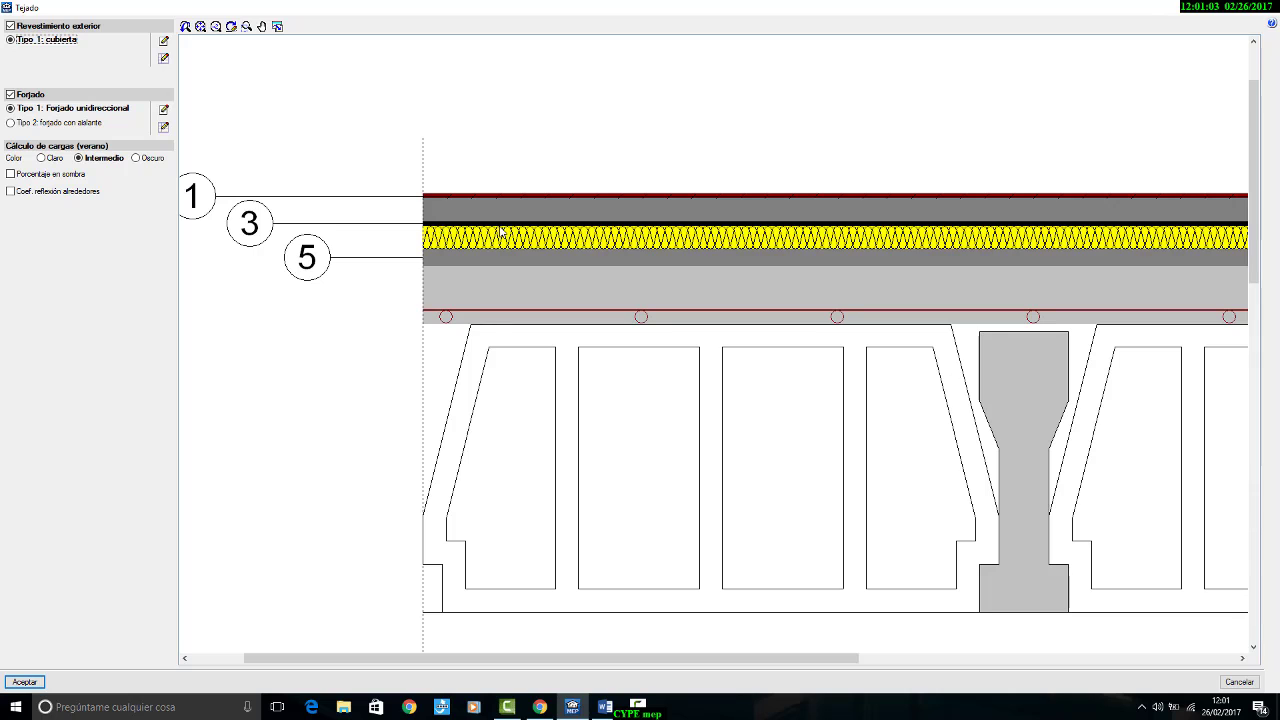
scroll(500, 232, down, 3)
scroll(589, 268, up, 3)
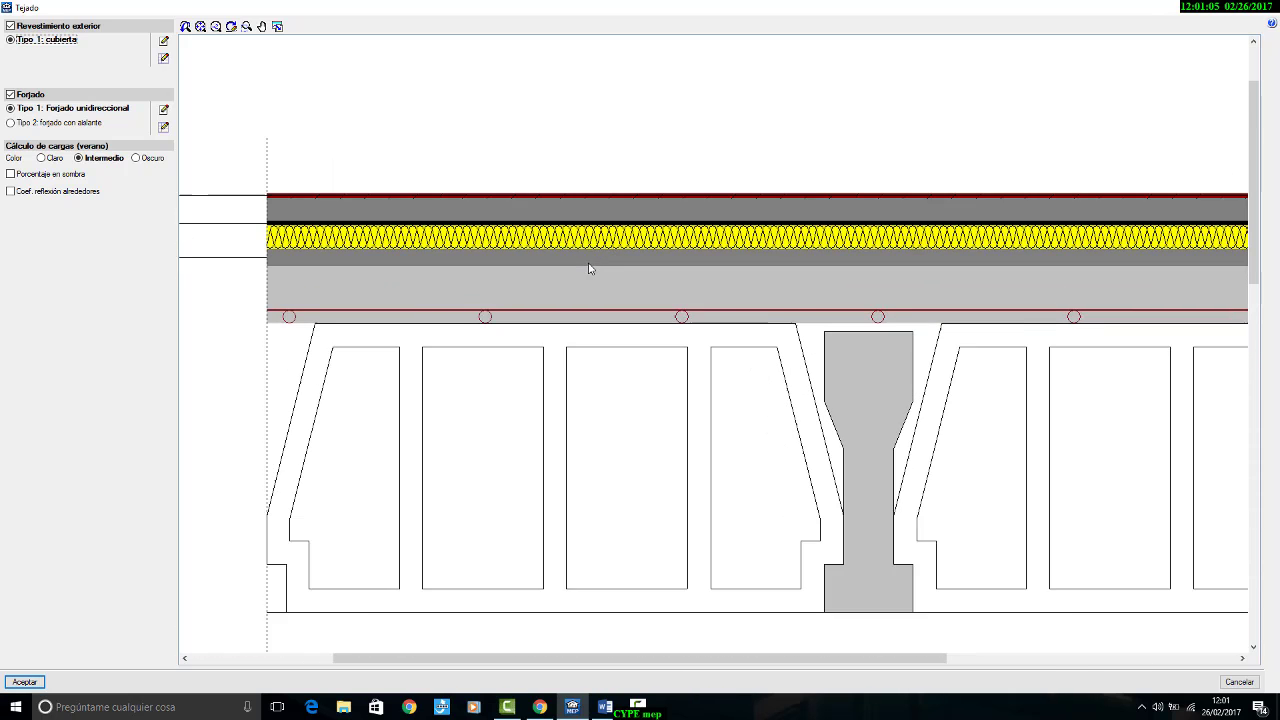
scroll(589, 268, up, 1)
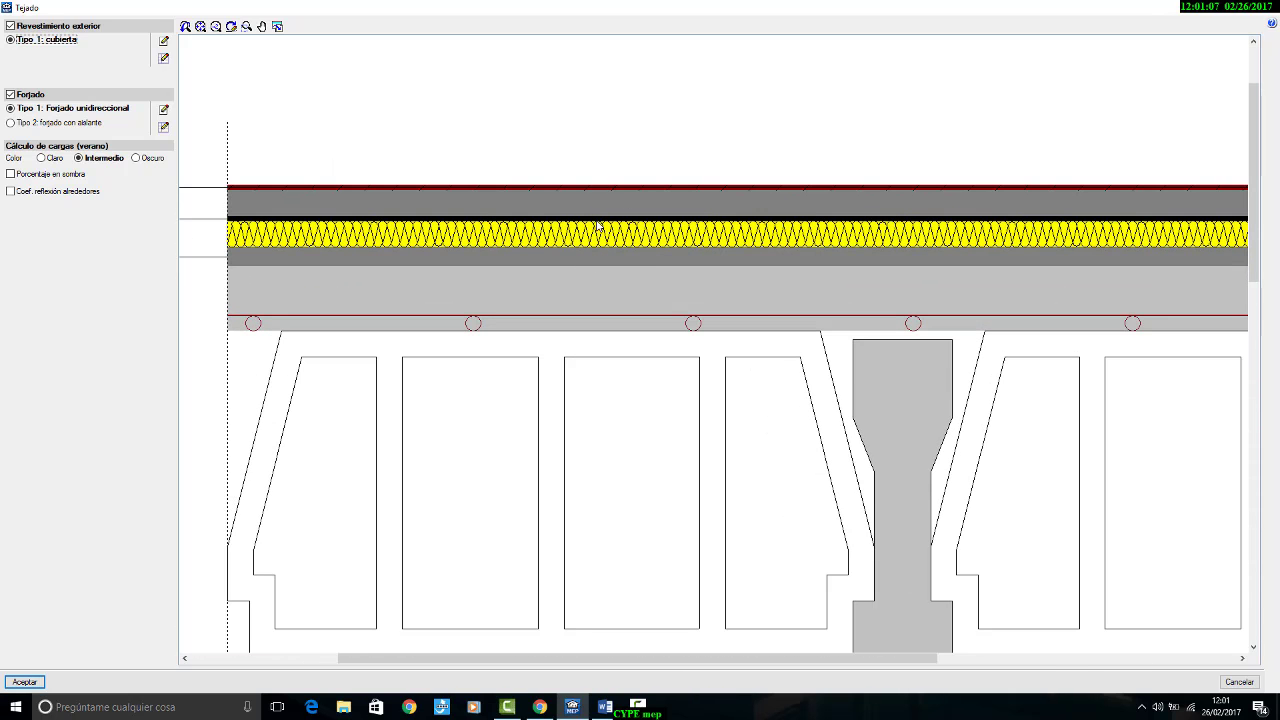
scroll(618, 240, down, 3)
scroll(621, 271, up, 2)
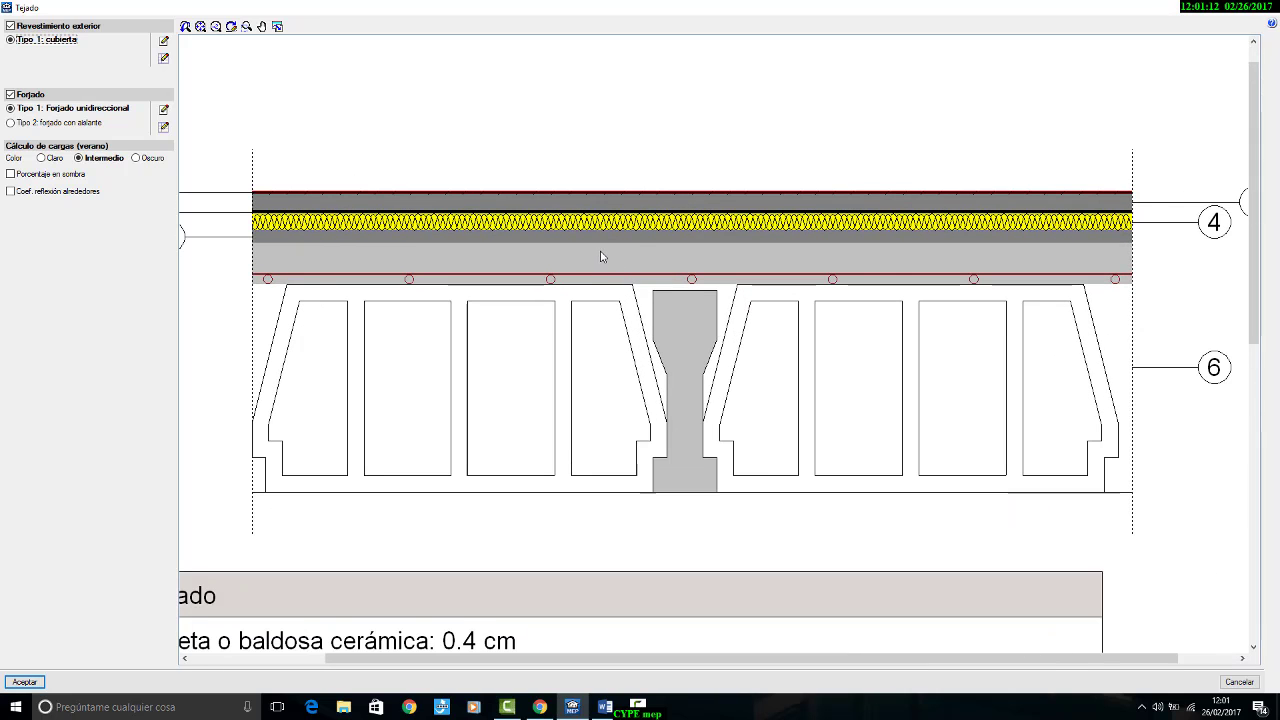
scroll(605, 258, down, 2)
scroll(386, 263, up, 1)
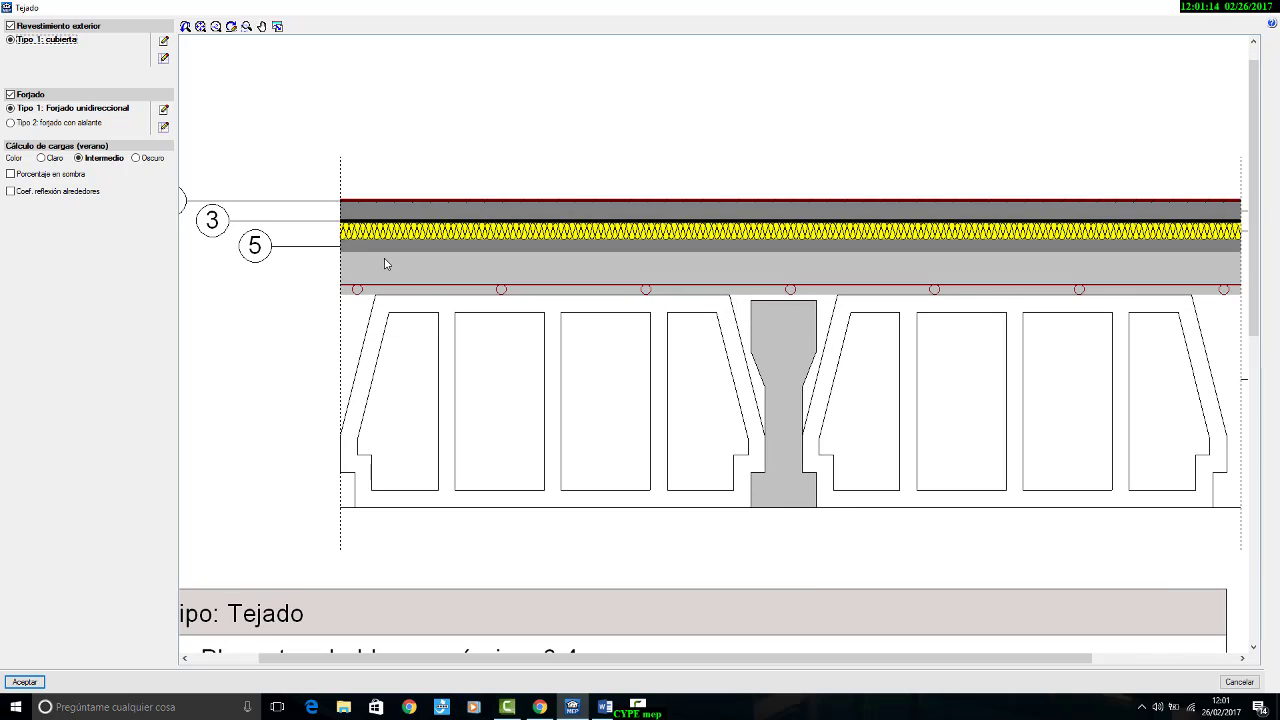
scroll(386, 263, down, 2)
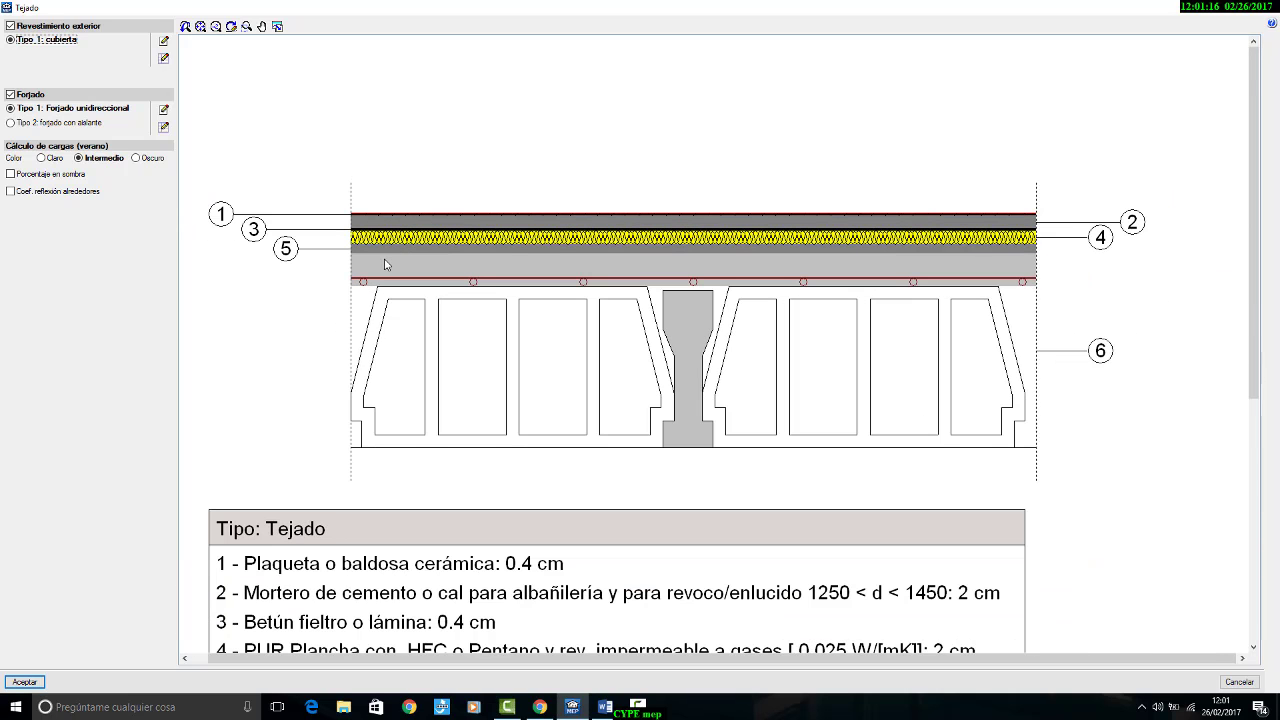
scroll(386, 263, down, 4)
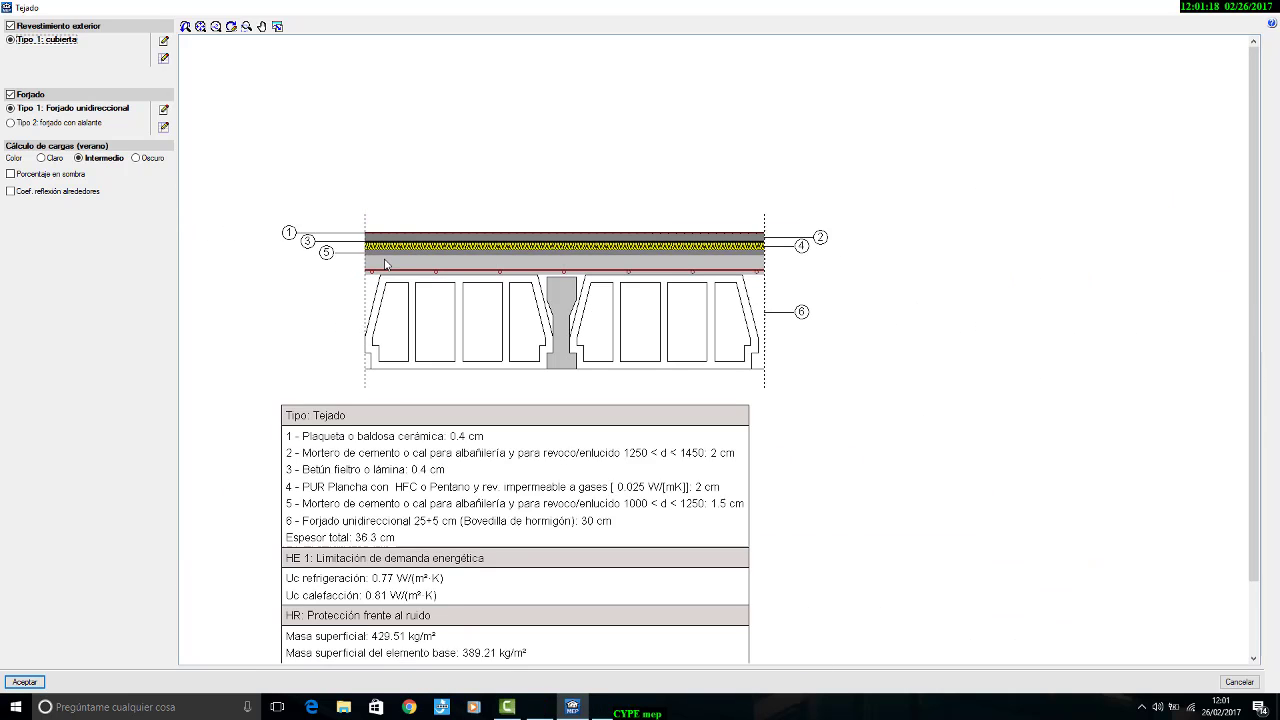
click(25, 681)
scroll(642, 359, down, 2)
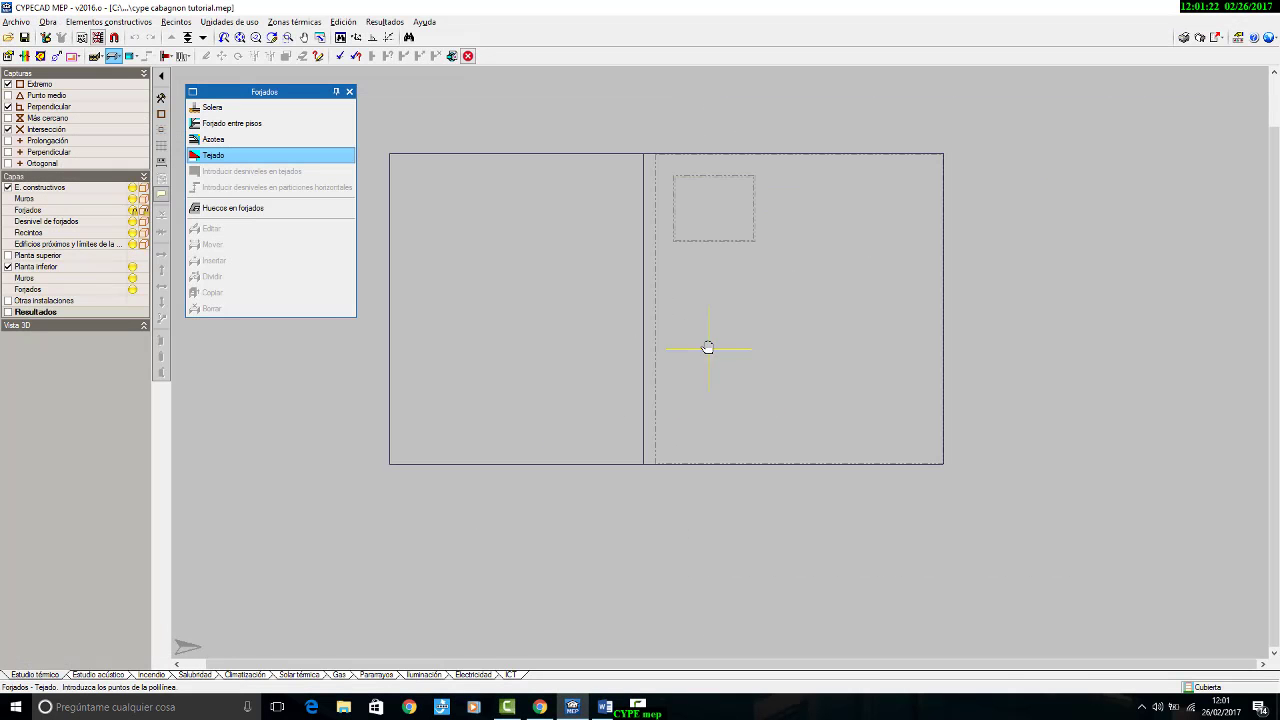
Step: Consult the building's roof section drawing in the Word brief and return to CYPECAD MEP
click(605, 708)
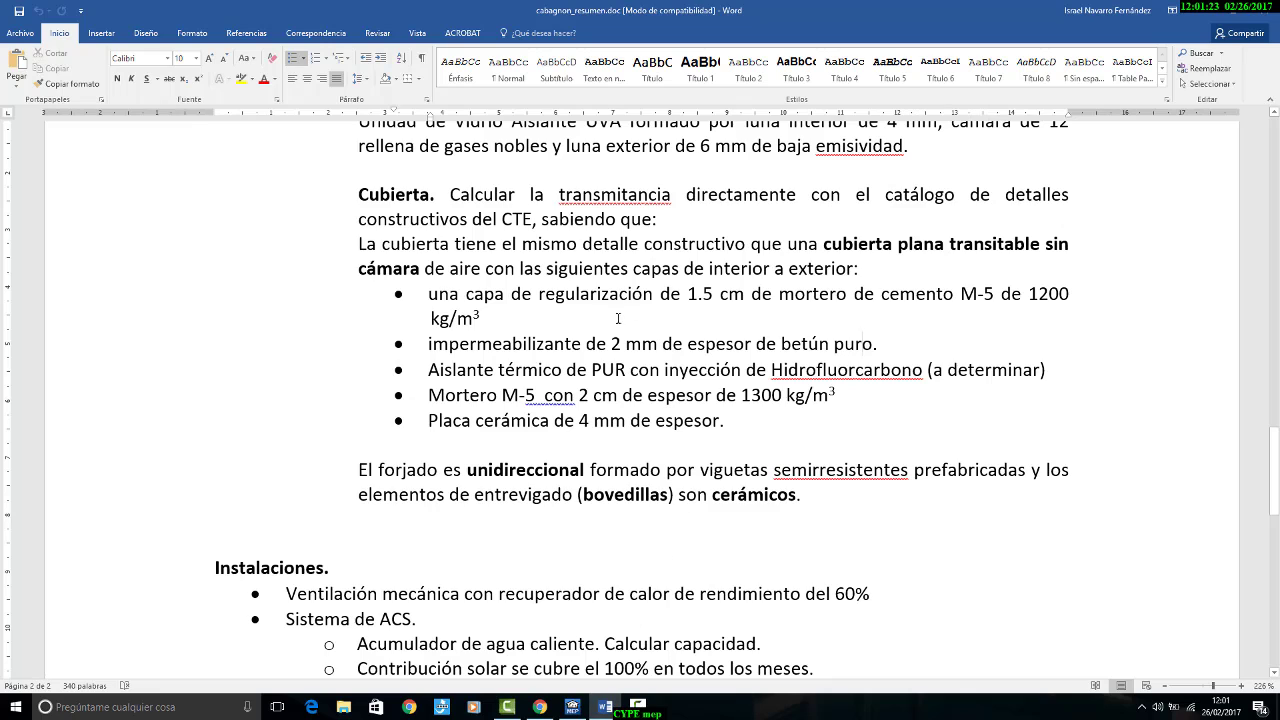
scroll(615, 471, up, 10)
scroll(624, 471, up, 8)
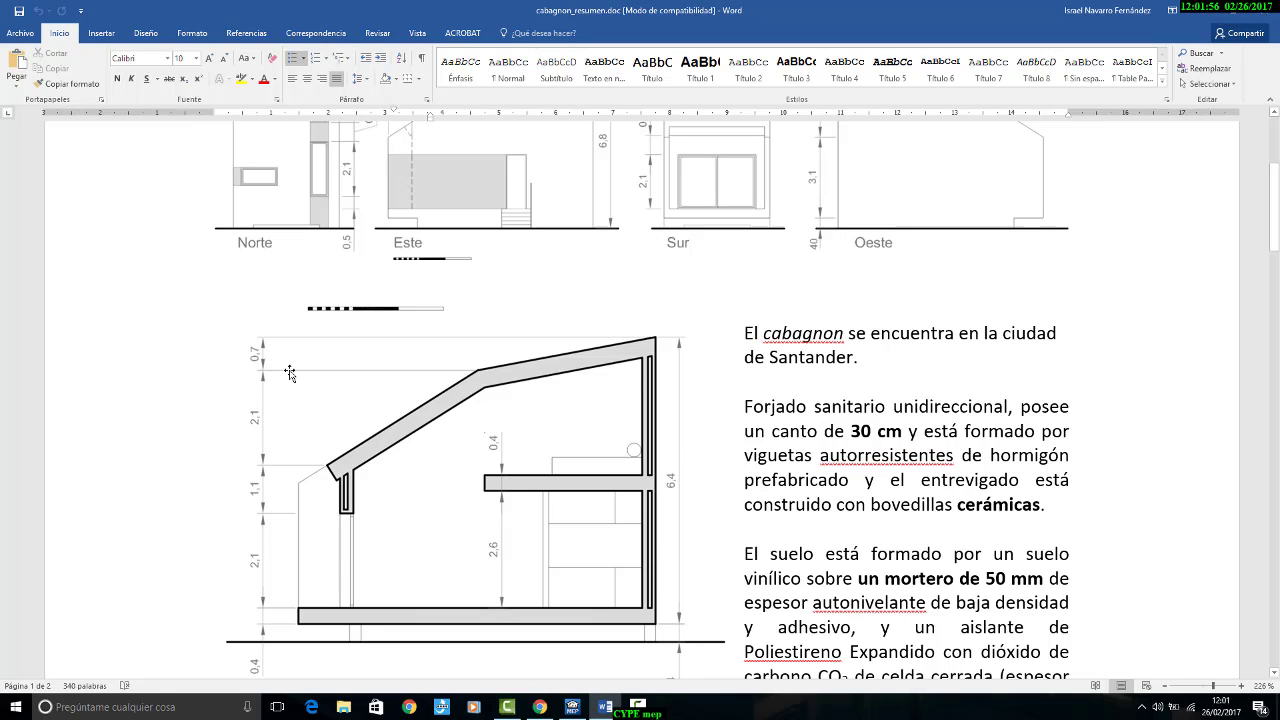
click(572, 707)
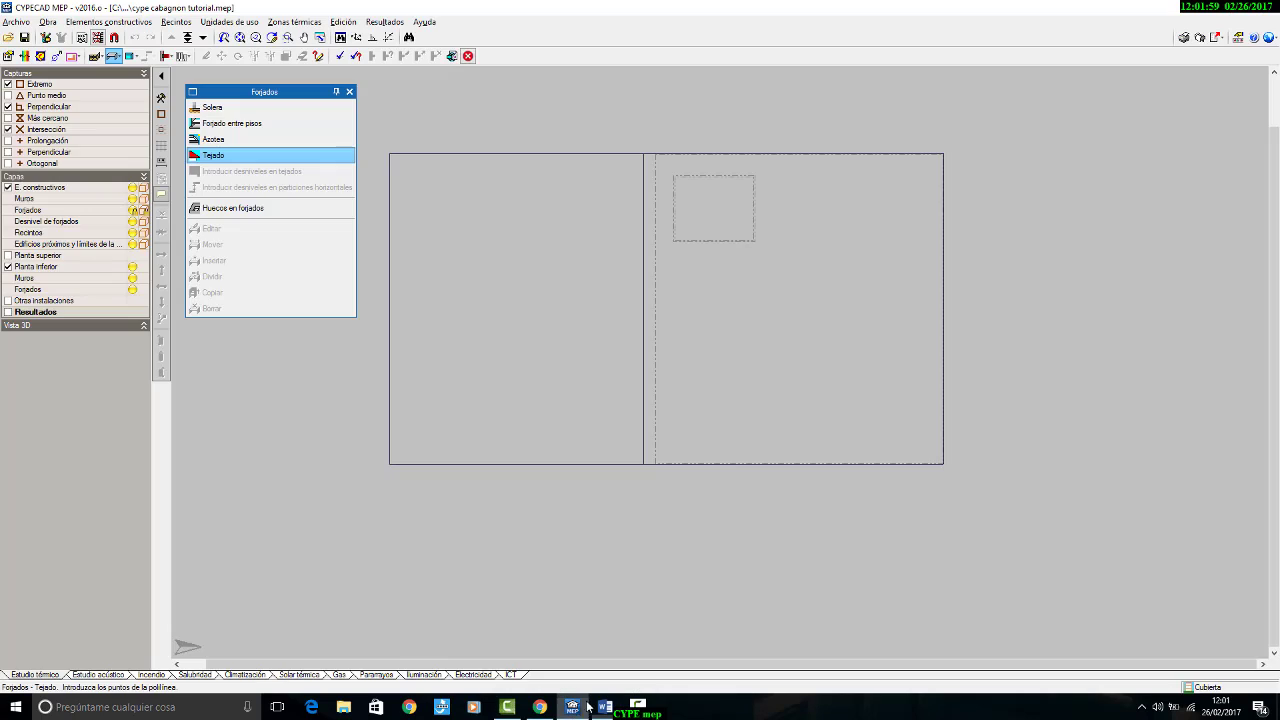
Step: Draw the tejado outline over the larger rectangle of the Cubierta plan, bounded by the dividing line, with the Más cercano capture turned off
click(943, 155)
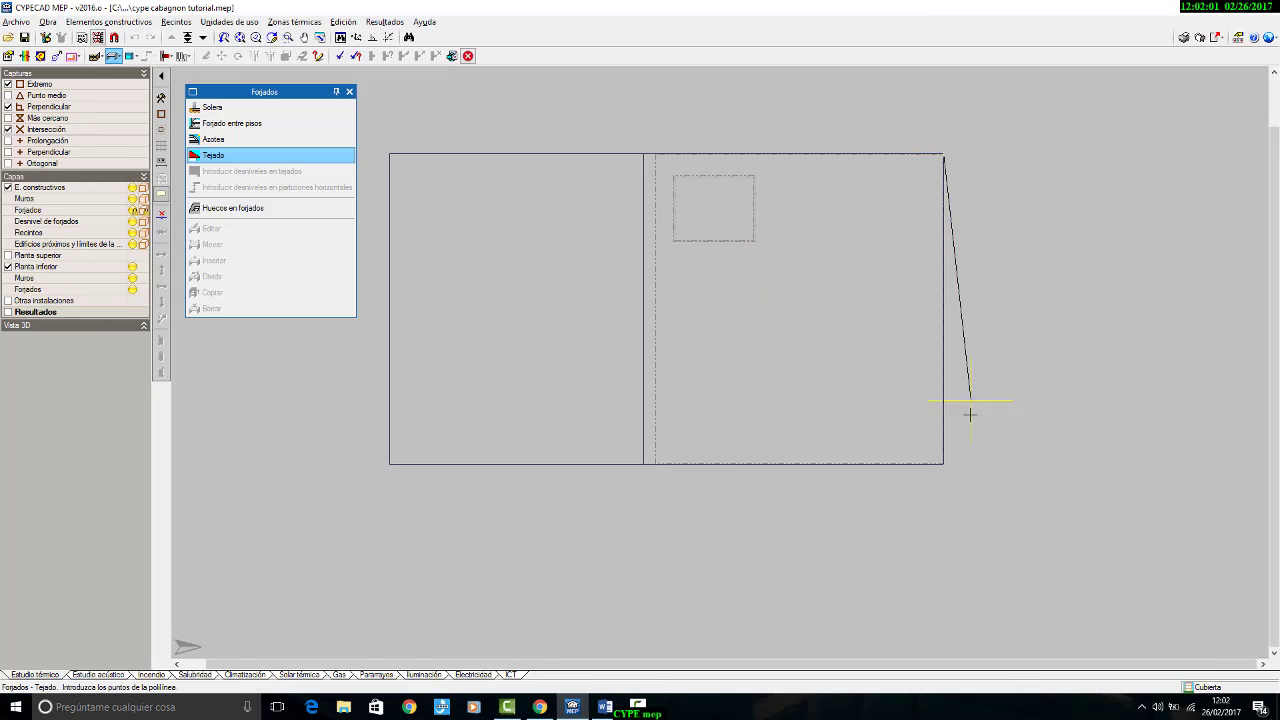
click(943, 464)
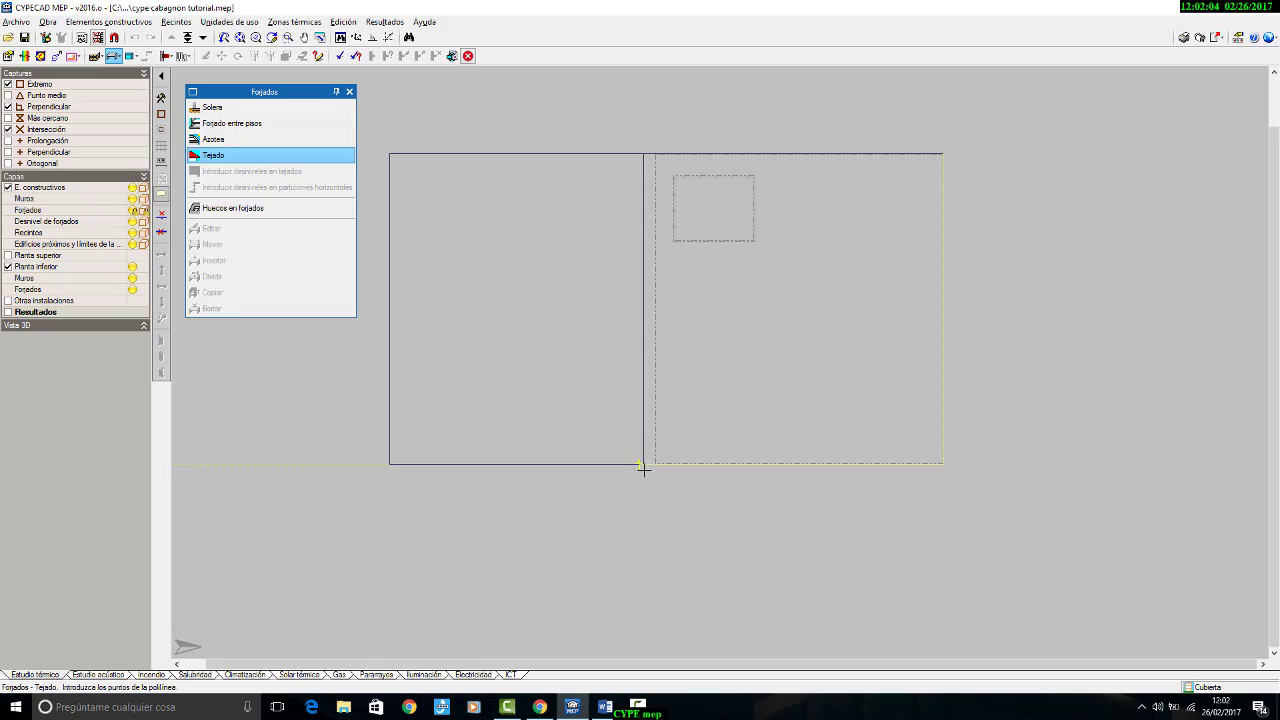
scroll(645, 466, up, 5)
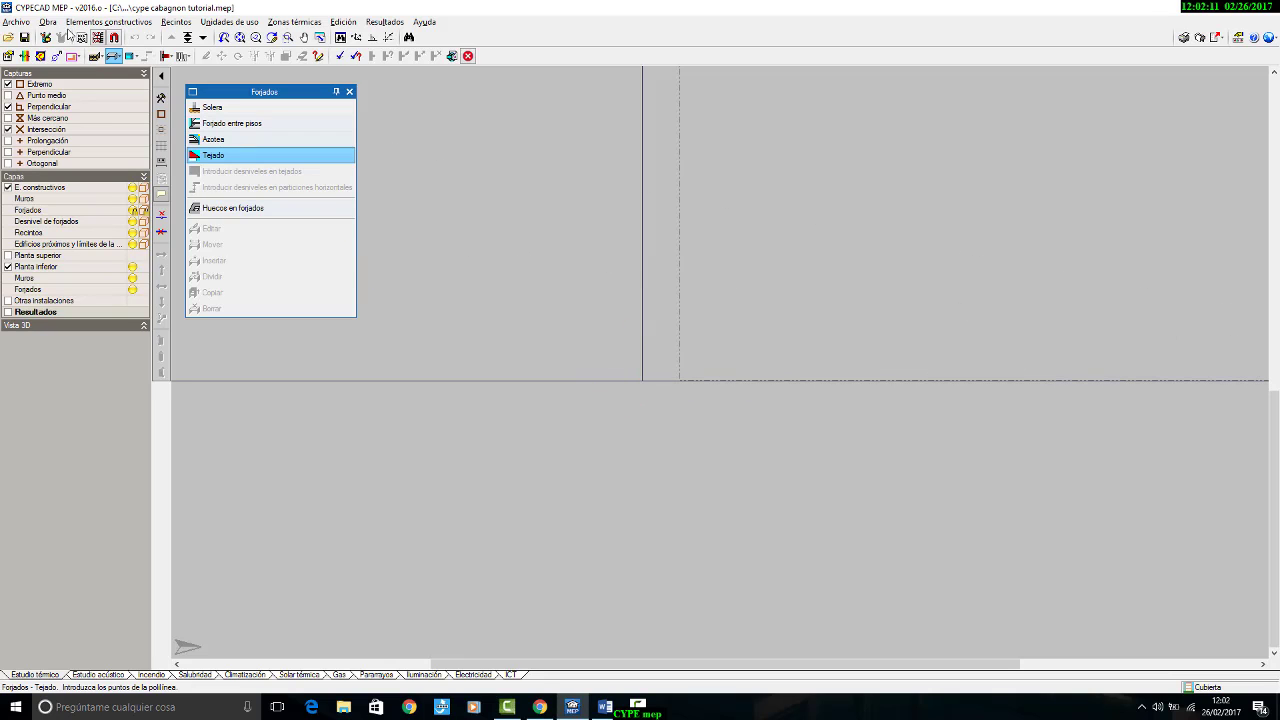
click(114, 37)
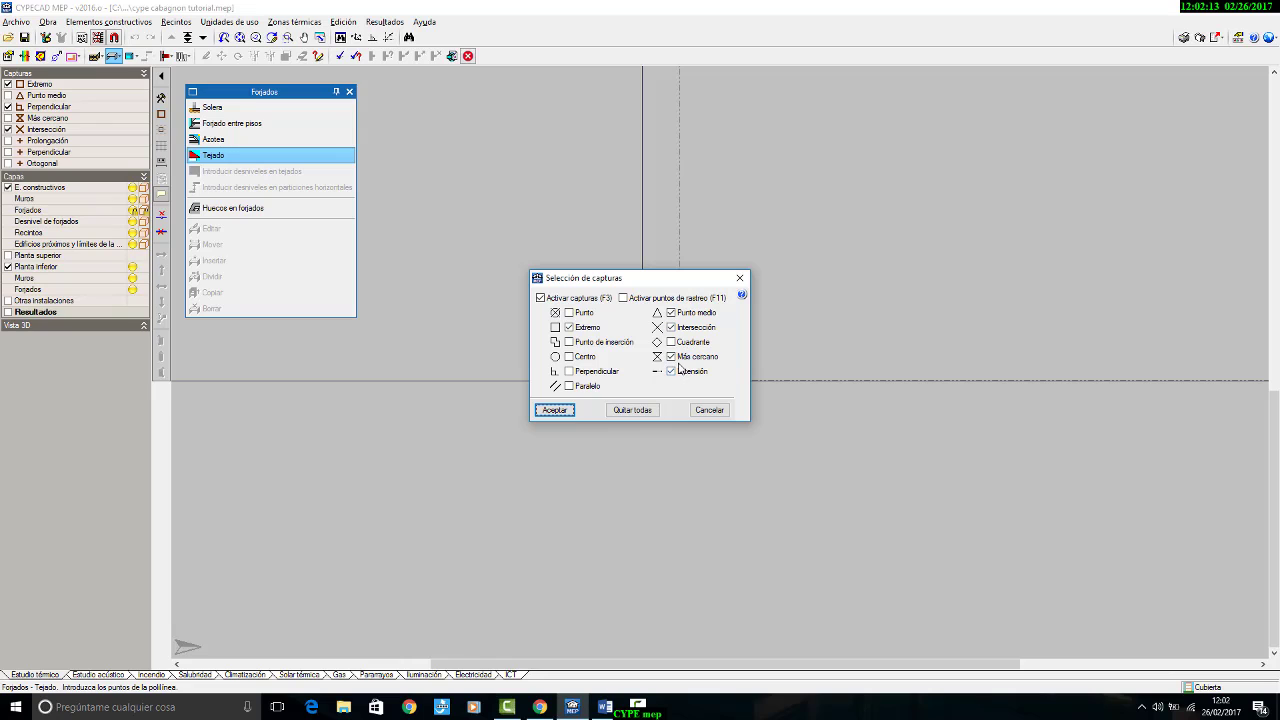
click(671, 357)
click(560, 411)
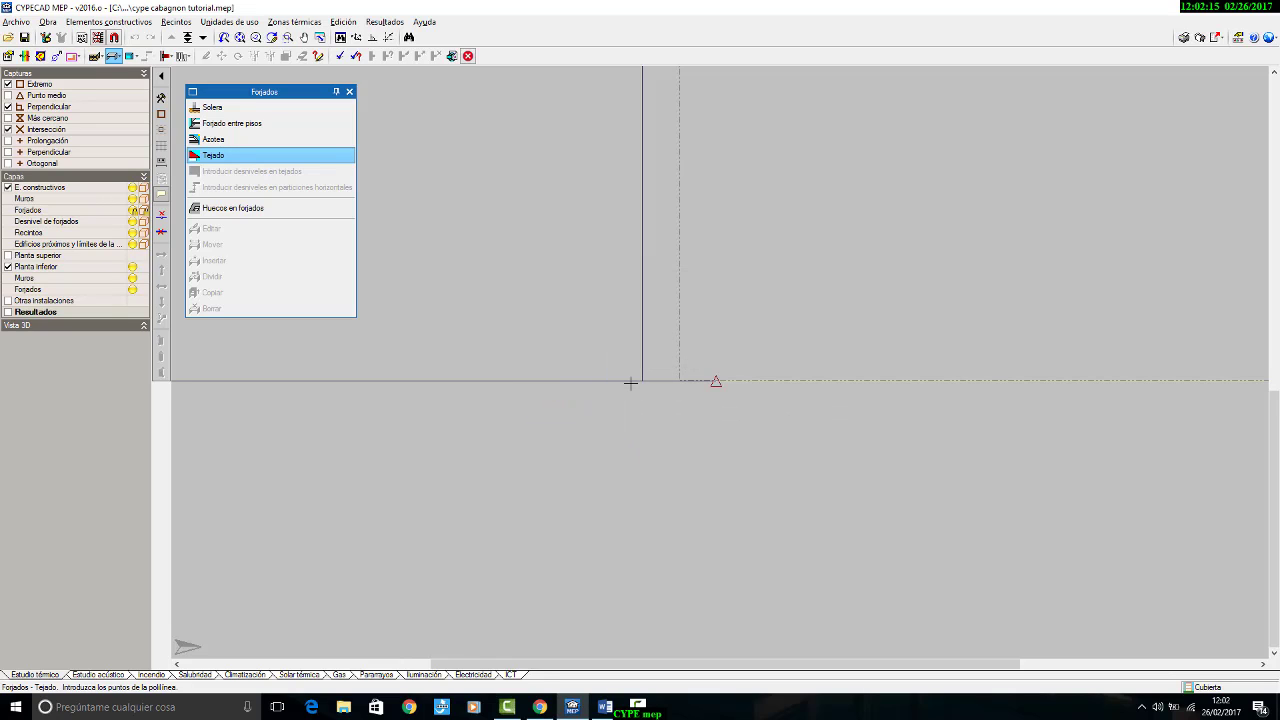
click(640, 381)
scroll(627, 560, down, 2)
scroll(627, 560, down, 2)
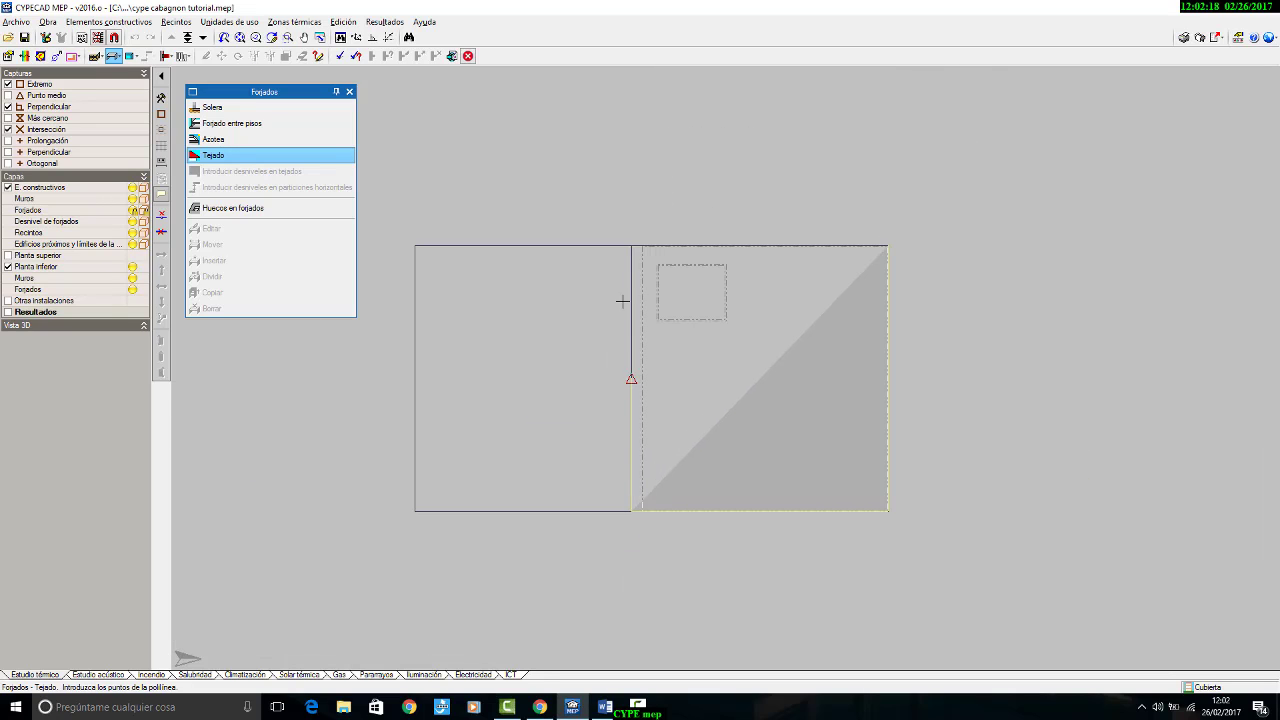
click(632, 246)
right_click(644, 157)
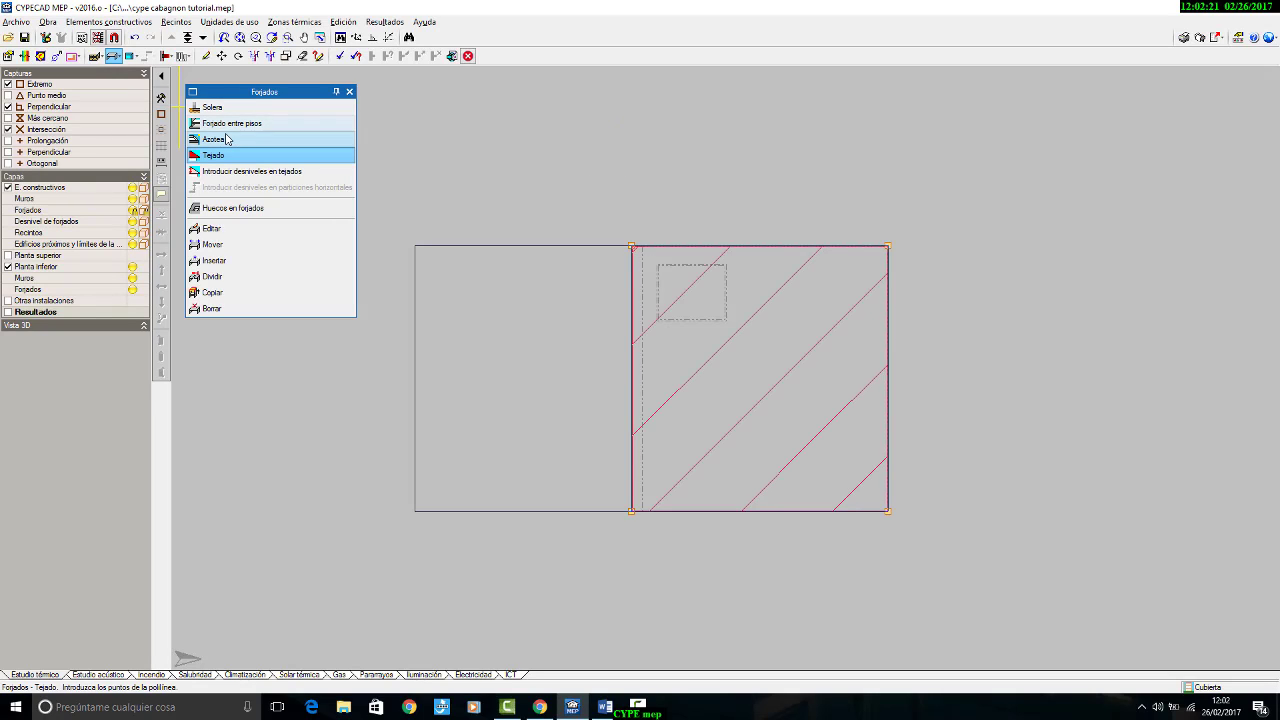
Step: Examine the tejado and slabs in a 3D view of all floors limited to Estudio térmico, and return to the plan
click(47, 21)
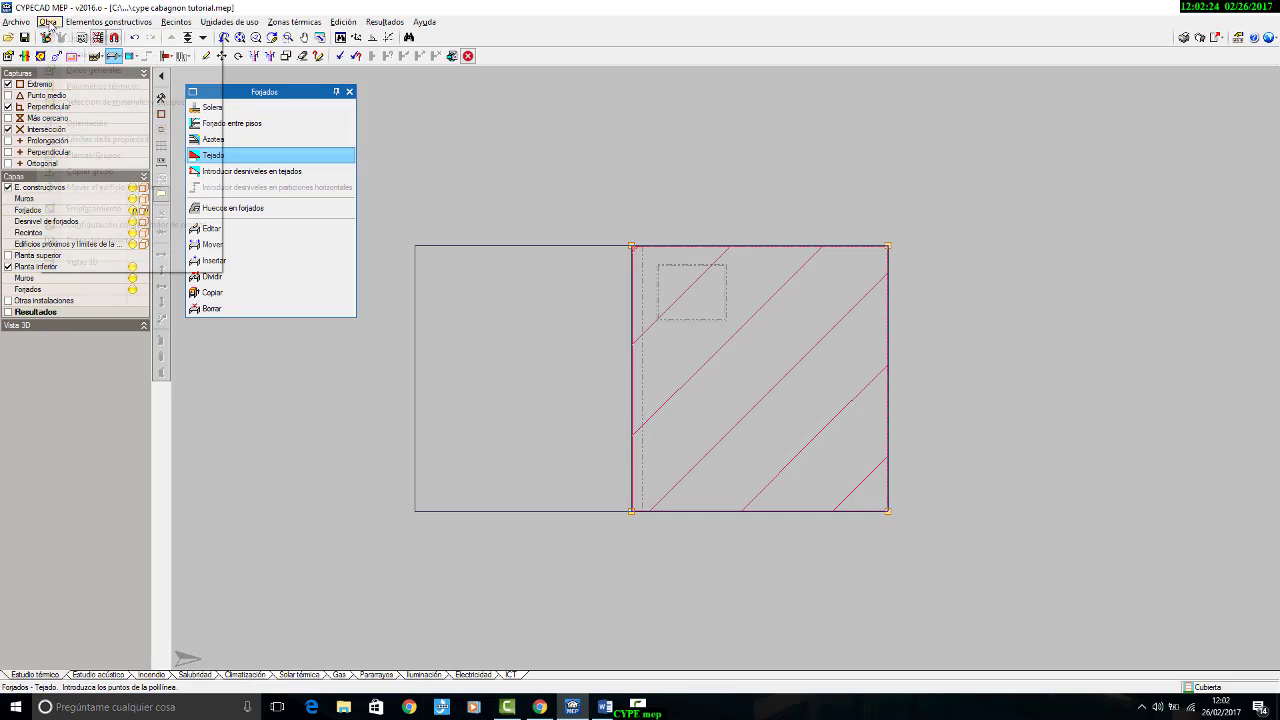
click(99, 262)
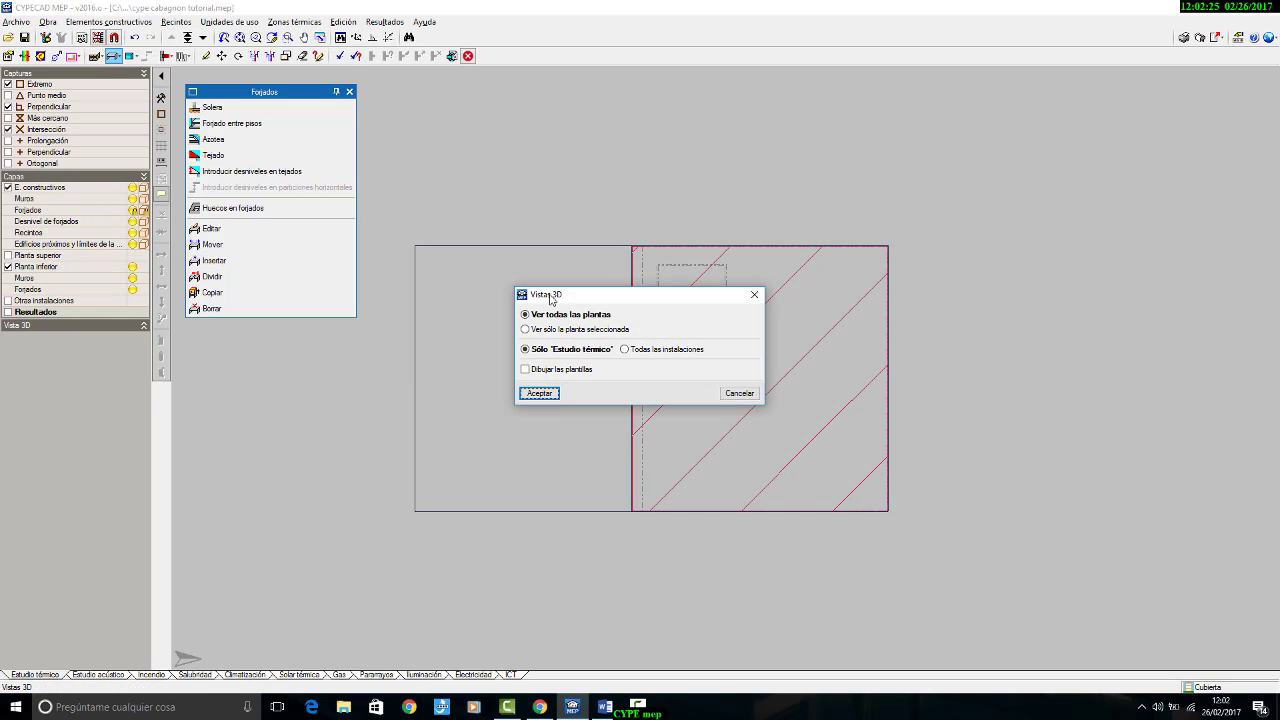
click(548, 396)
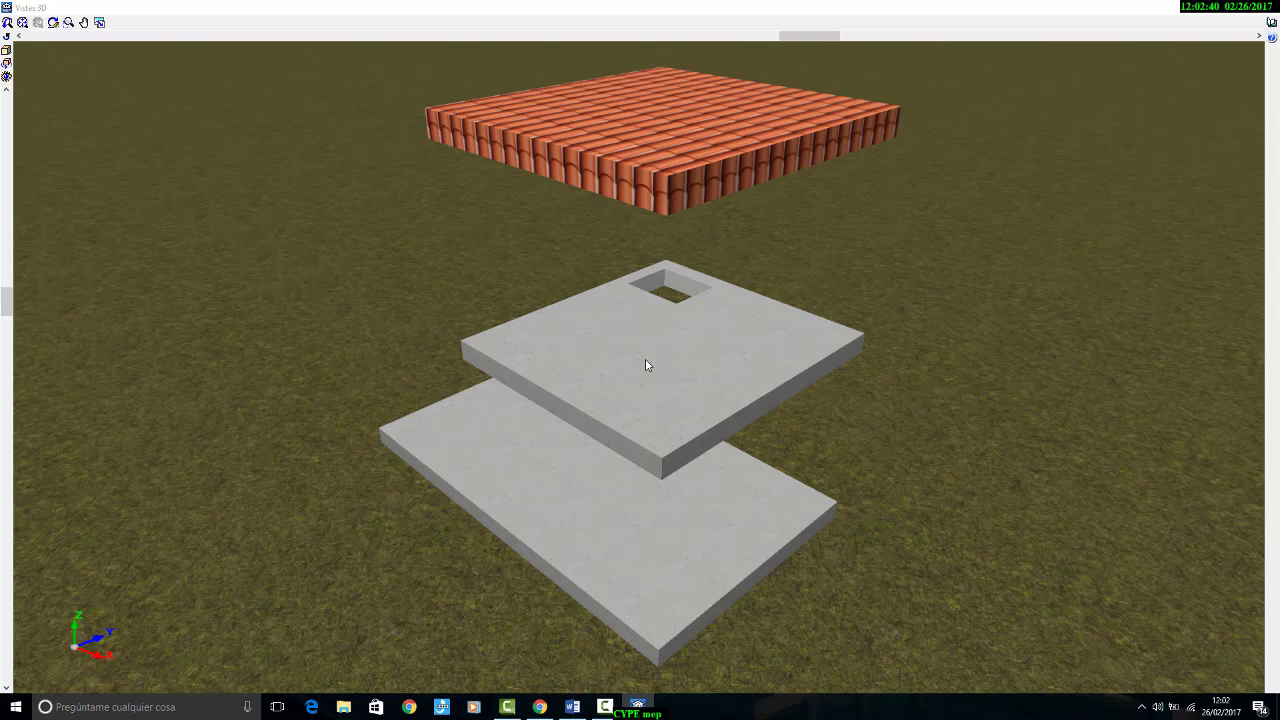
drag(647, 364, 735, 355)
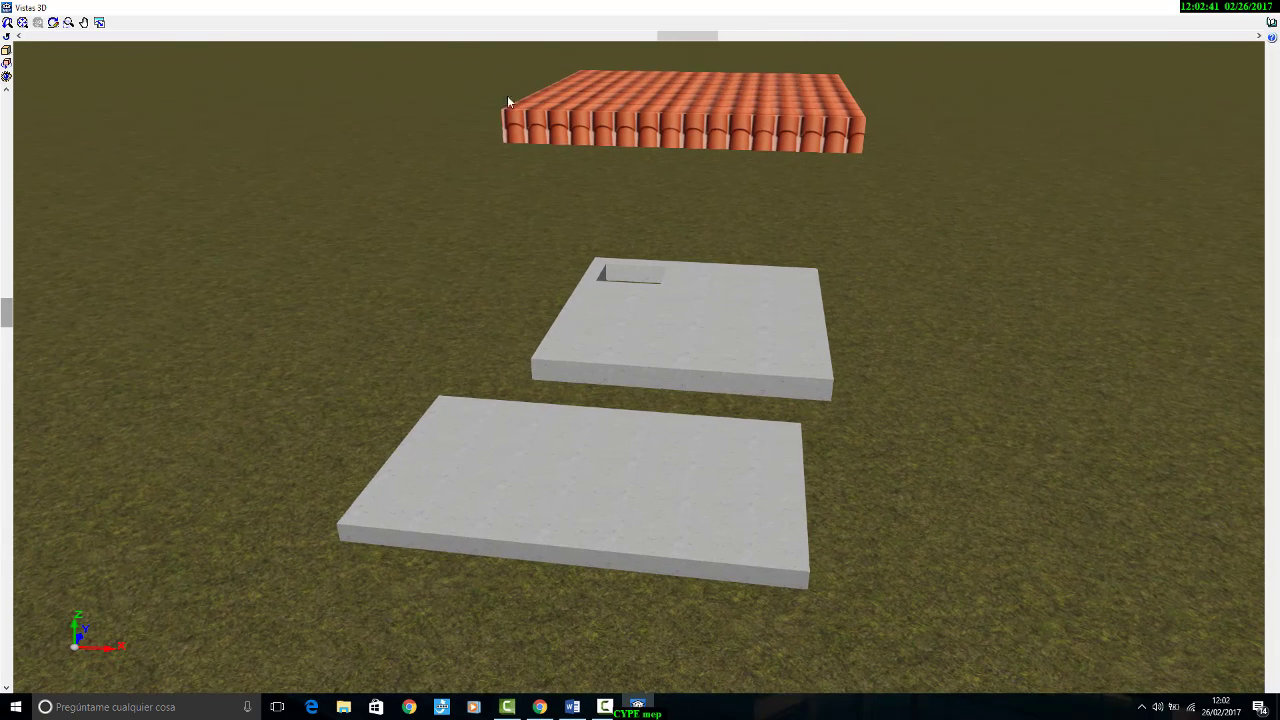
click(1268, 10)
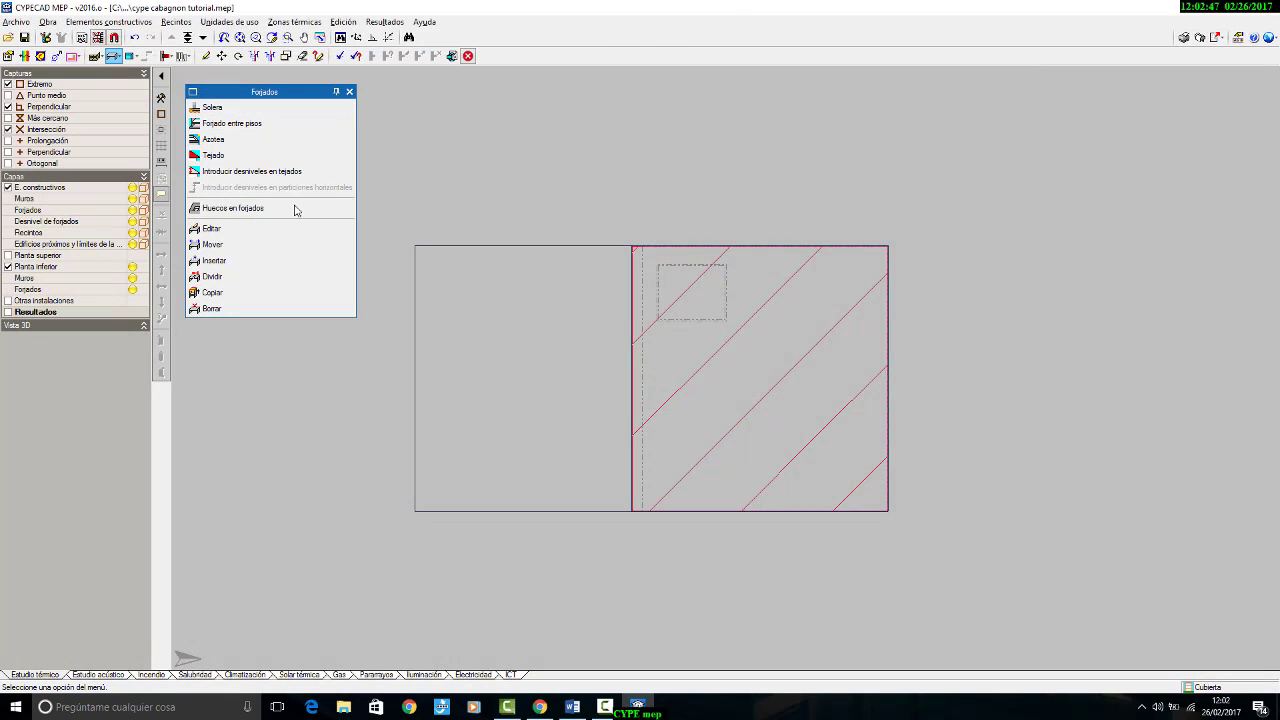
Step: Introduce a desnivel of -0.7 m at the tejado's upper corner on the dividing line
click(232, 172)
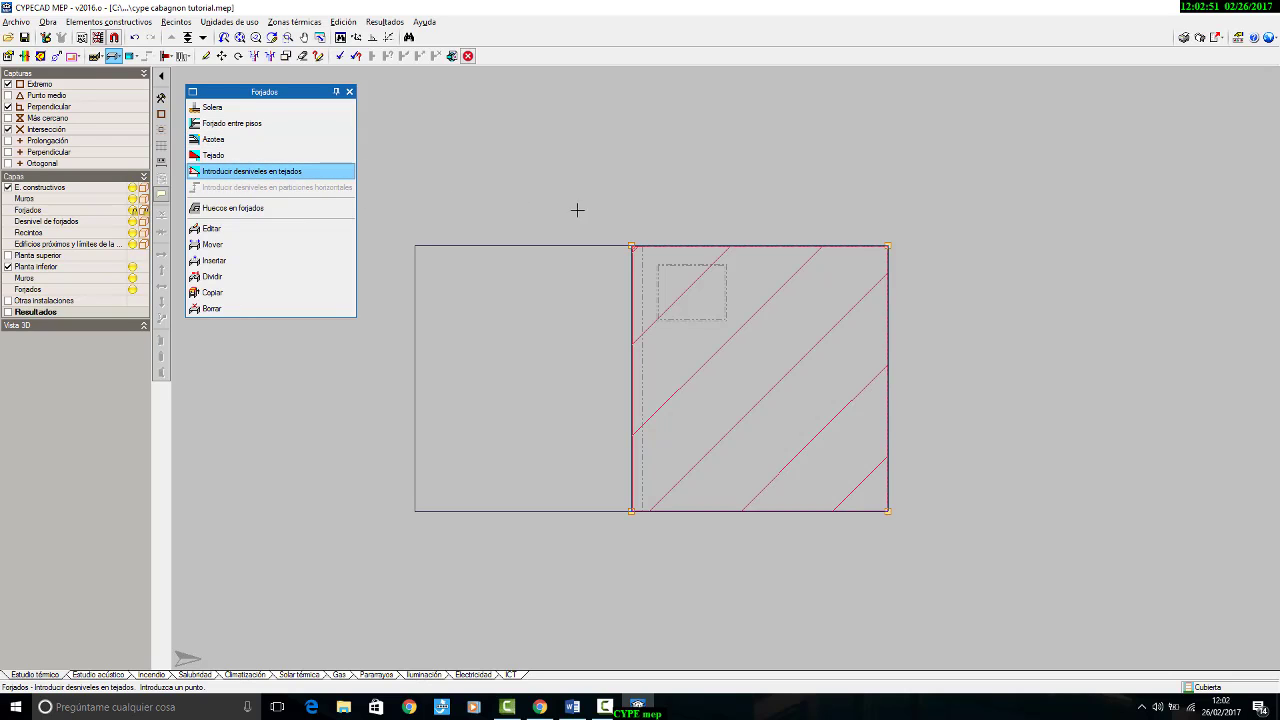
click(631, 246)
click(632, 350)
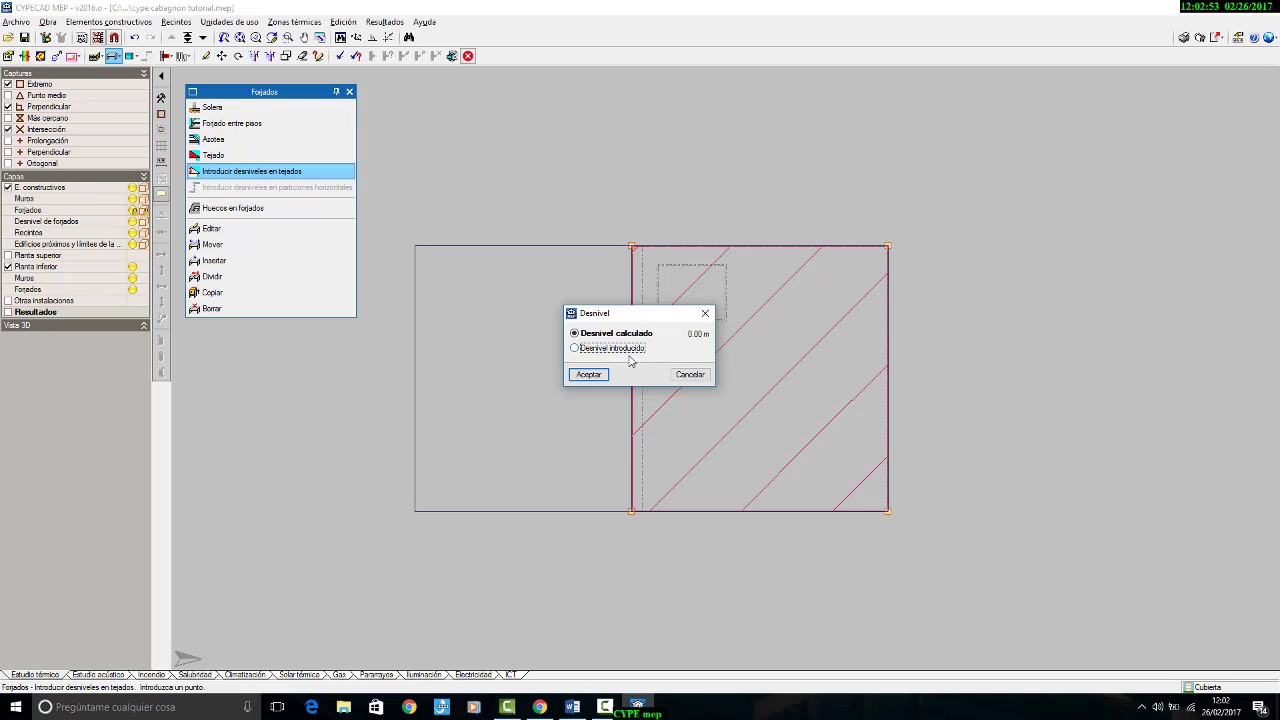
double_click(688, 349)
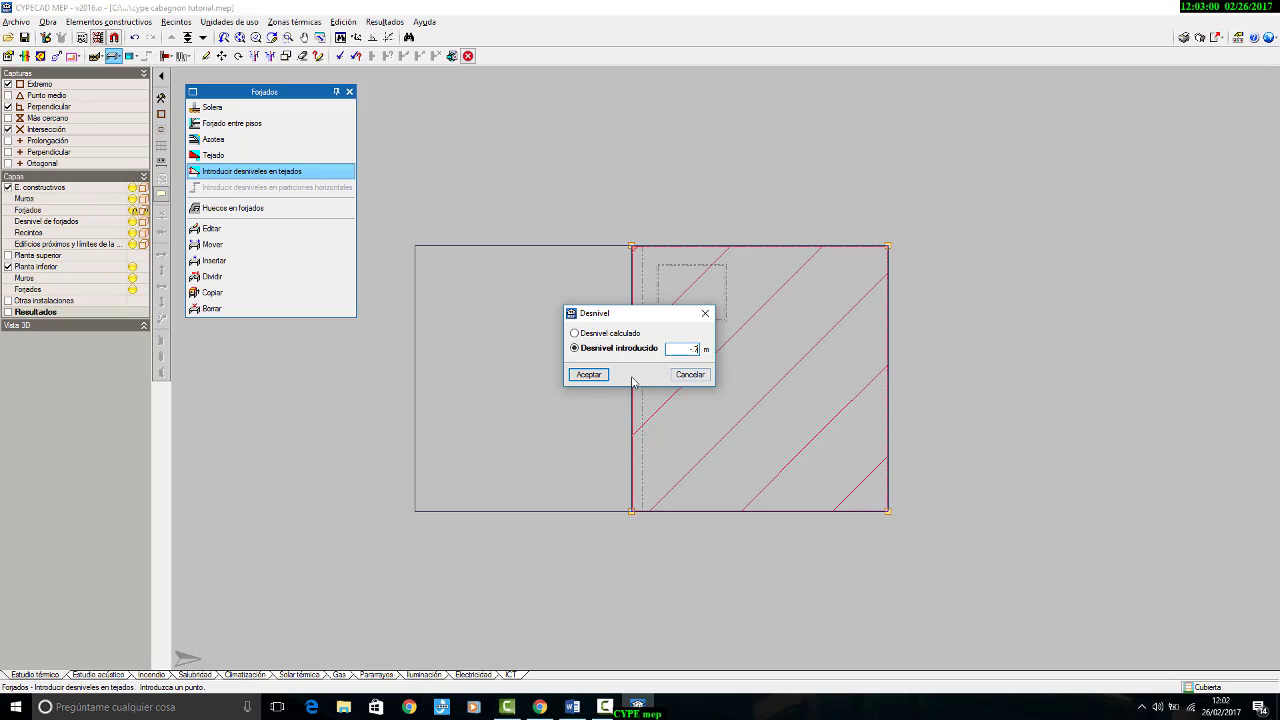
click(589, 375)
Step: Introduce the same -0.7 m desnivel at the tejado's lower corner on the dividing line
click(632, 510)
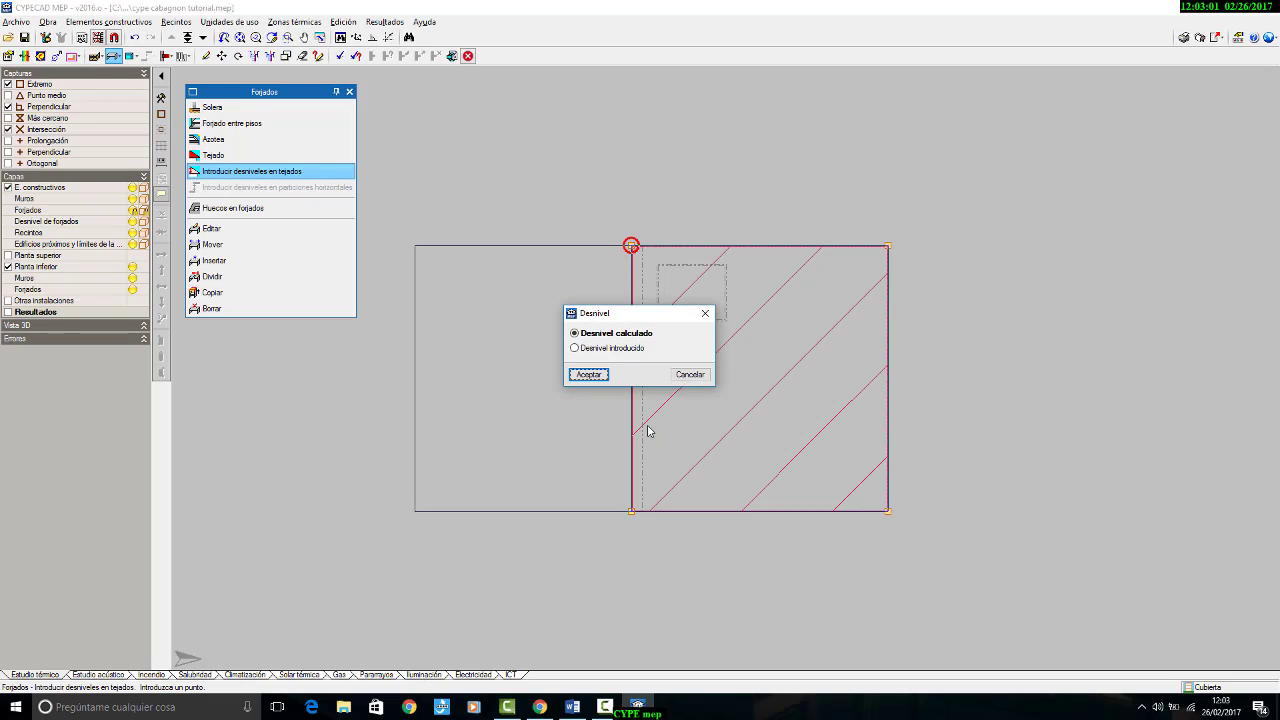
click(594, 352)
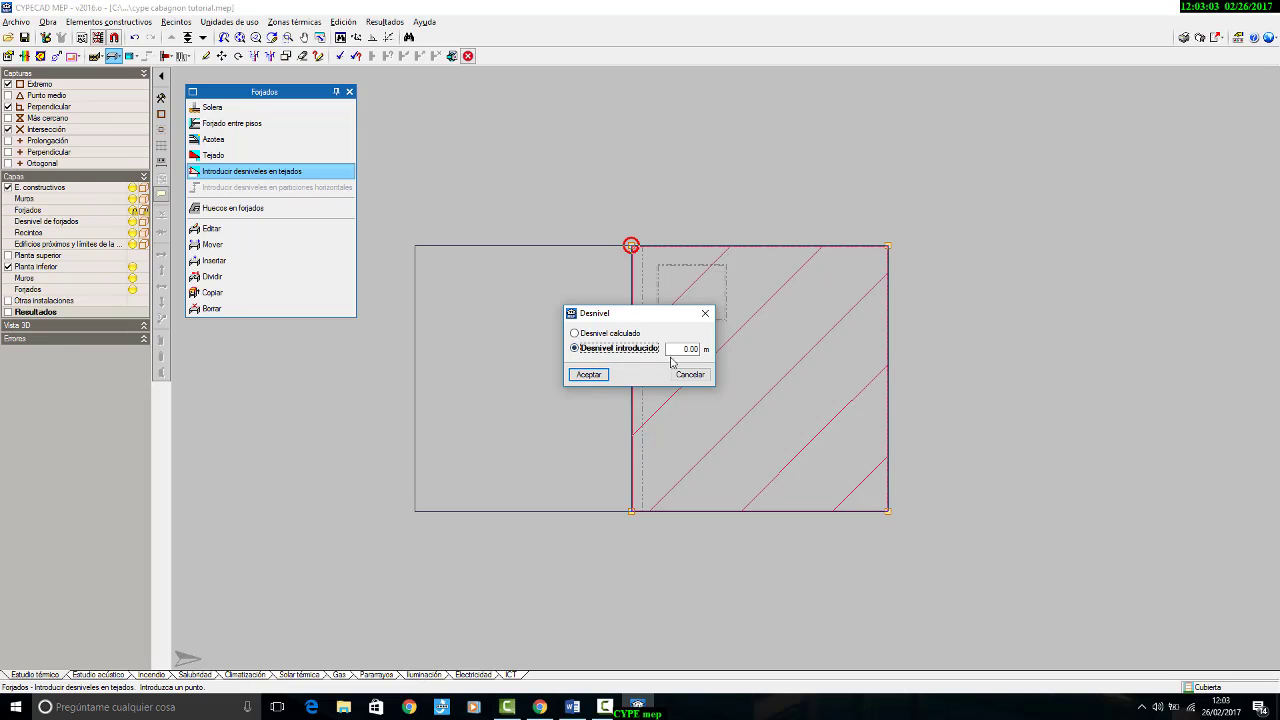
drag(672, 352, 755, 356)
text(-1)
click(589, 374)
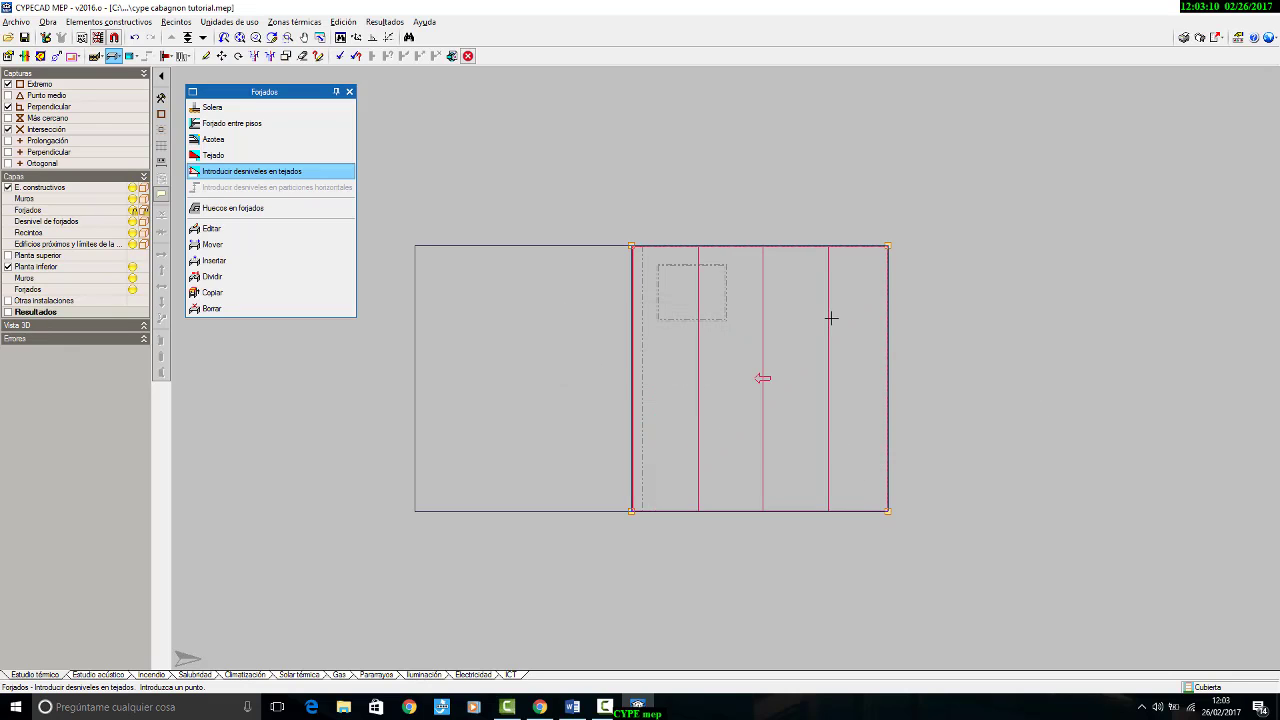
Step: Assign an introduced desnivel of 0.00 m to the tejado's upper outer corner, opposite the dividing line
scroll(760, 415, up, 3)
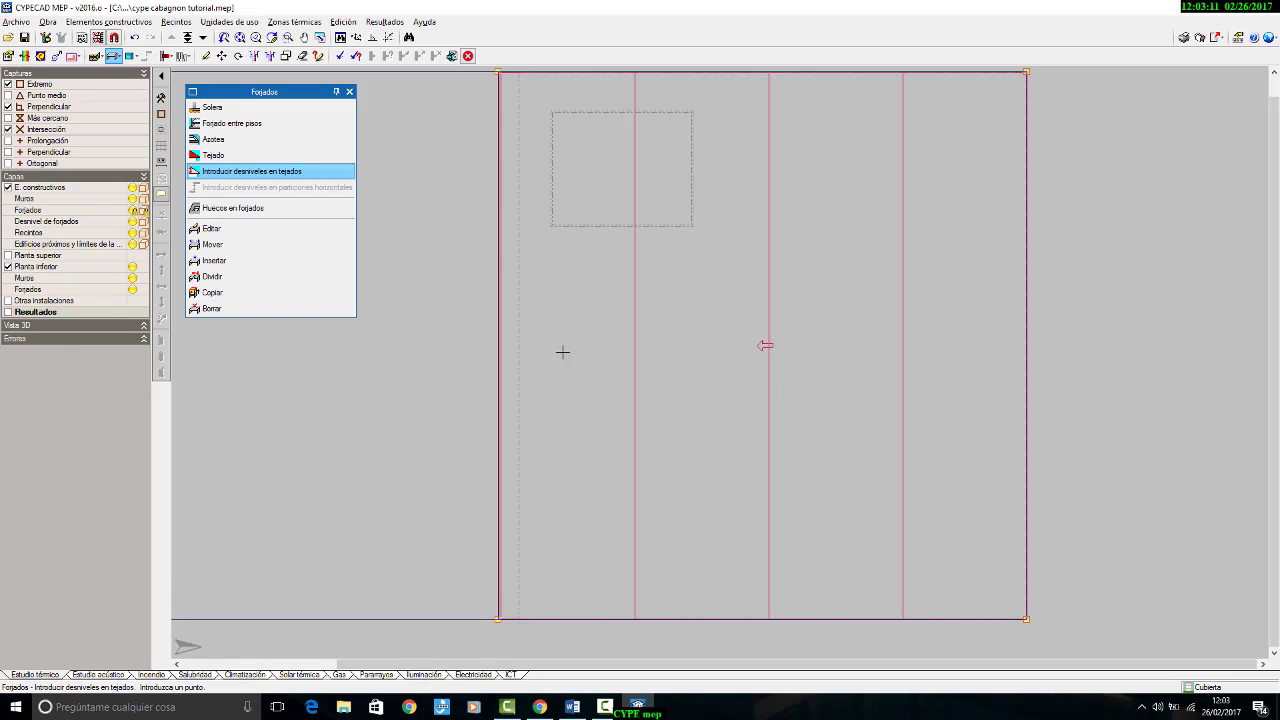
scroll(540, 356, down, 2)
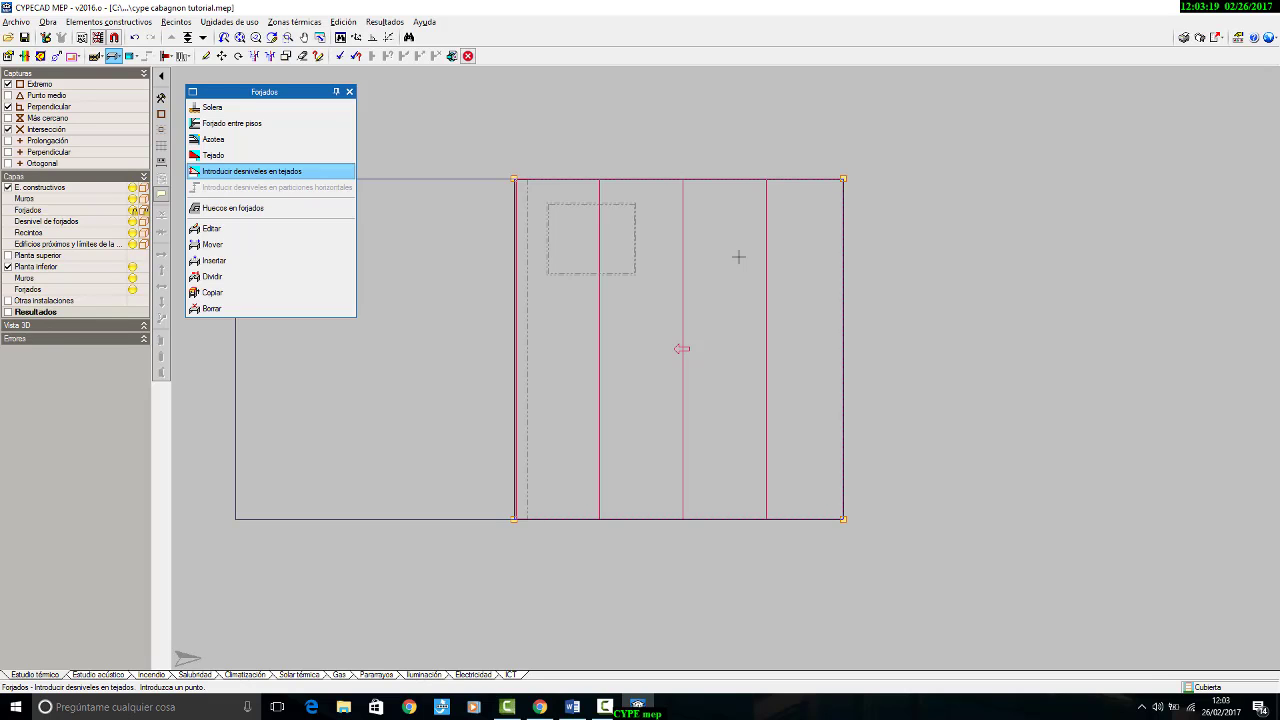
click(839, 183)
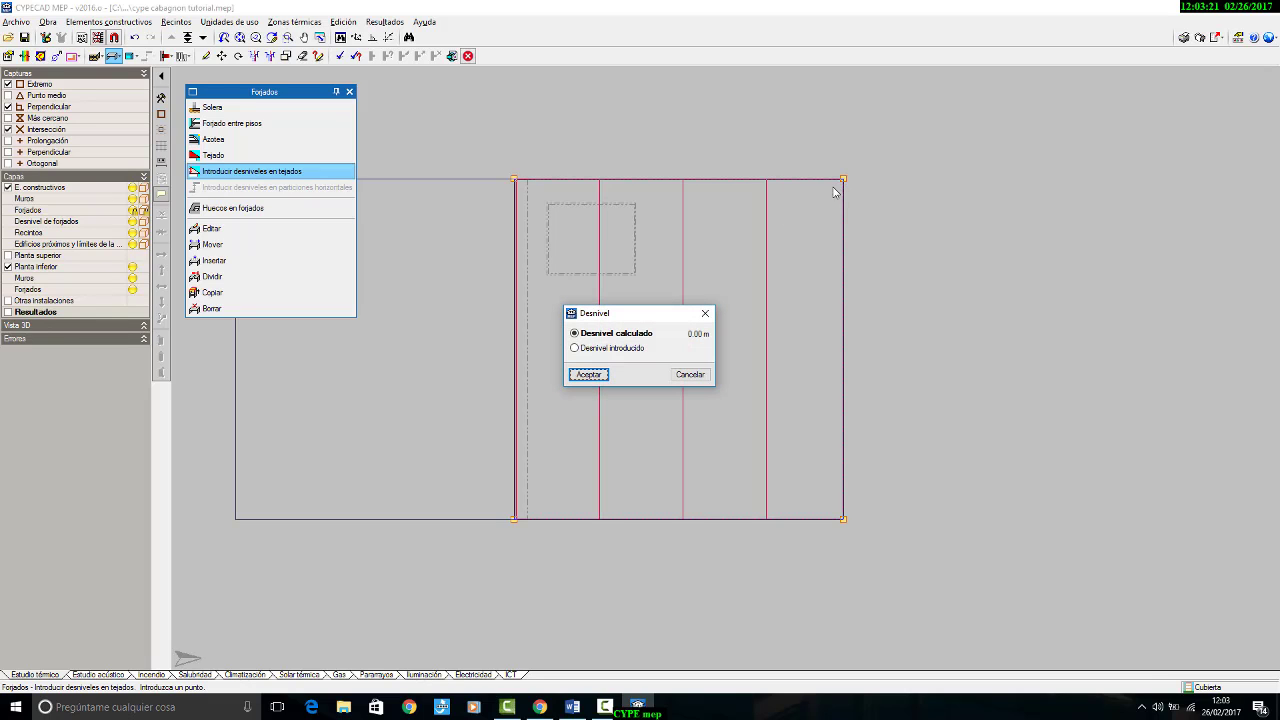
click(621, 350)
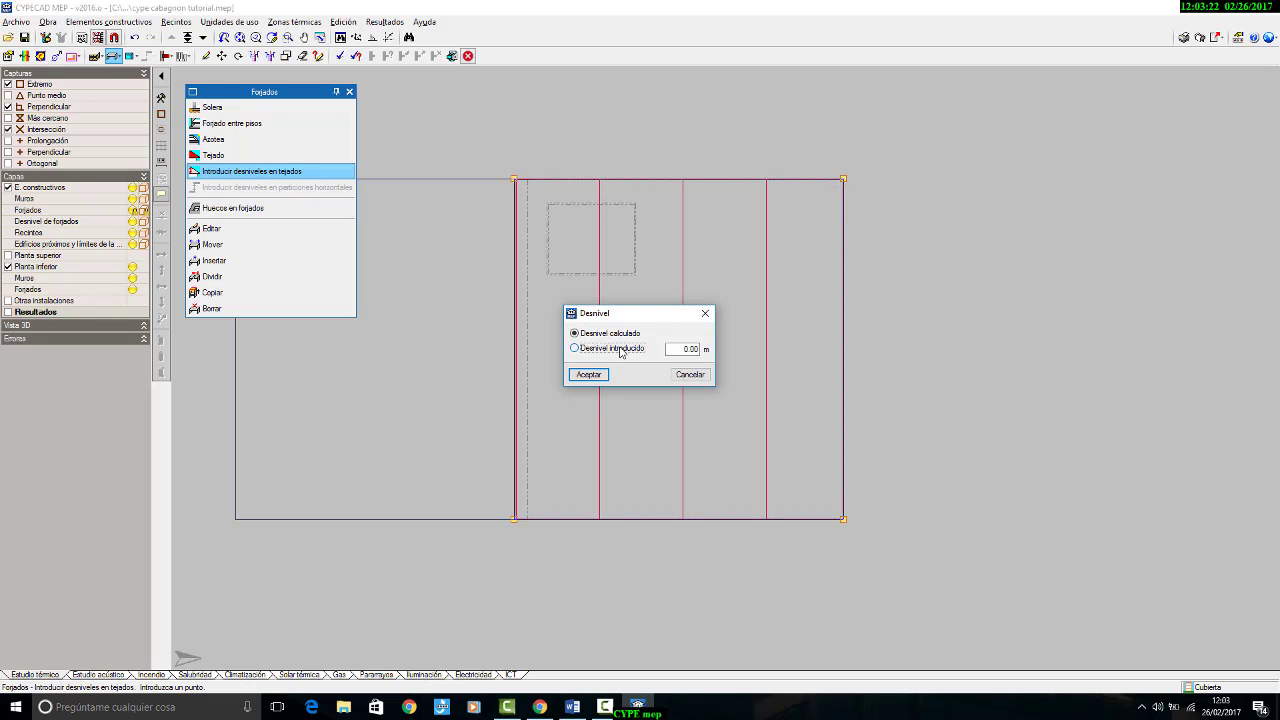
click(603, 376)
Step: Draw a second tejado over the remaining smaller rectangle of the plan, sharing the dividing line with the first
scroll(912, 274, down, 3)
scroll(908, 286, up, 2)
middle_drag(908, 286, 967, 275)
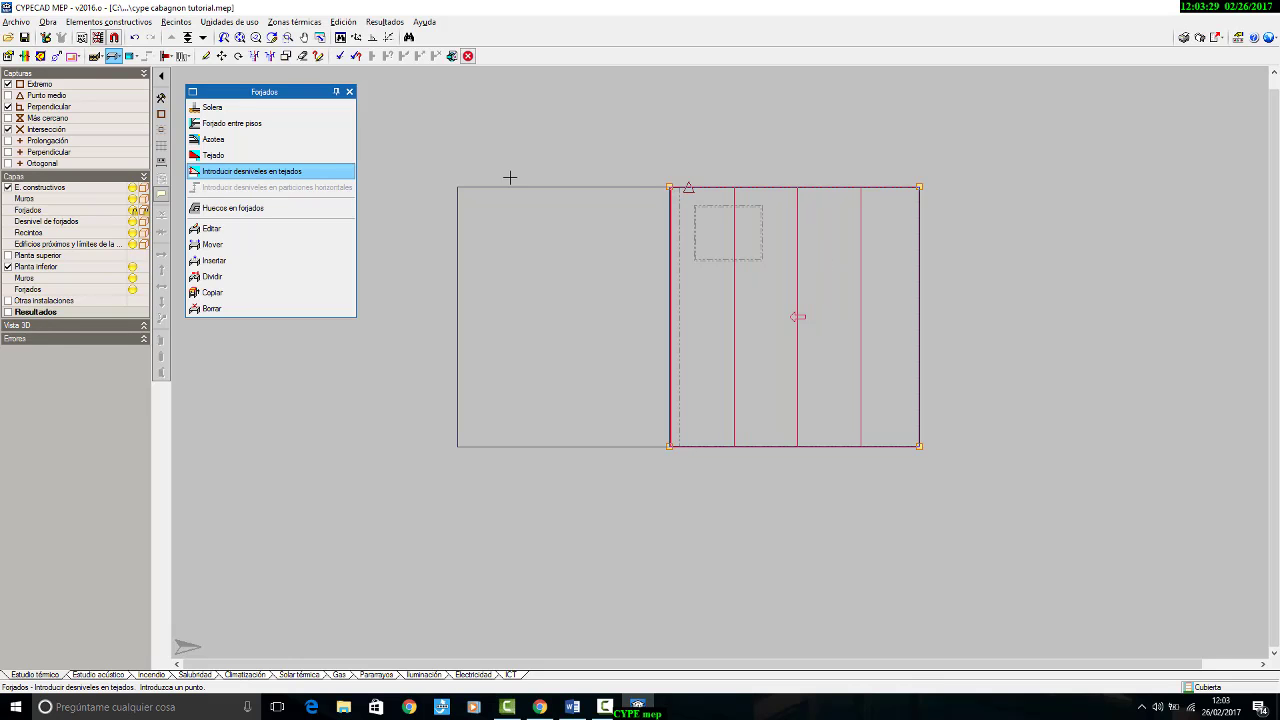
click(797, 315)
key(Return)
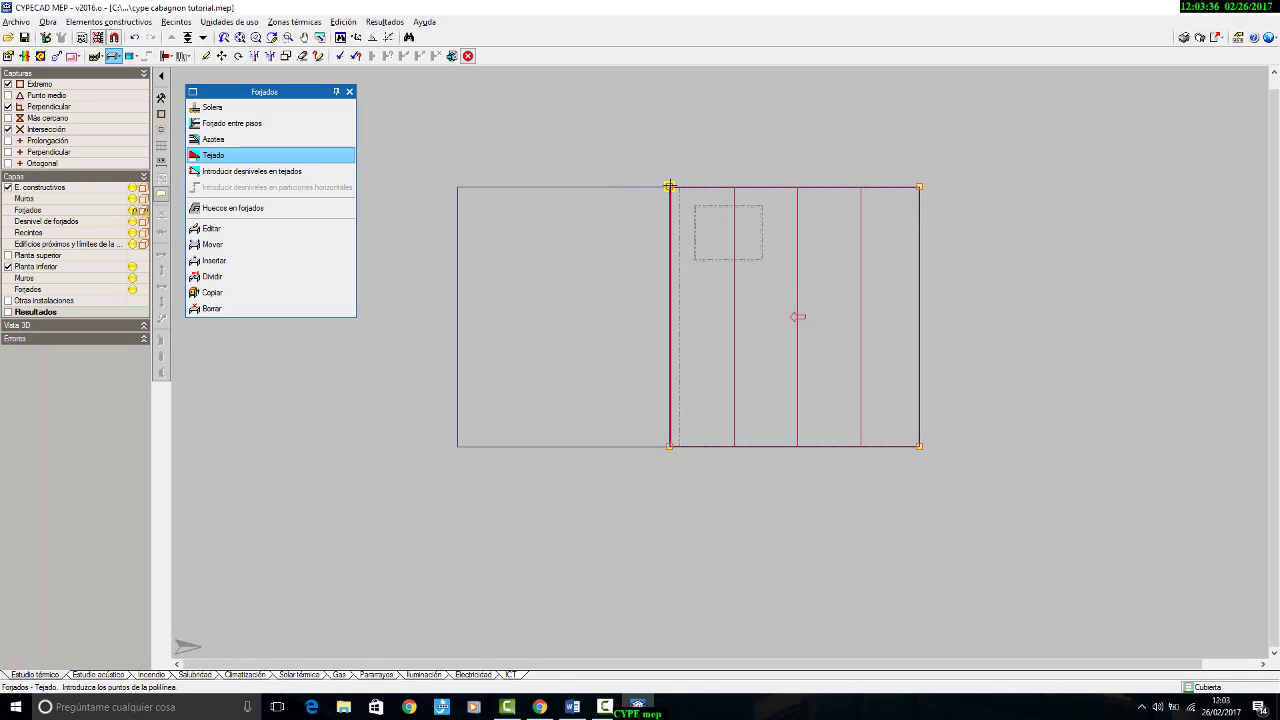
click(669, 186)
click(669, 446)
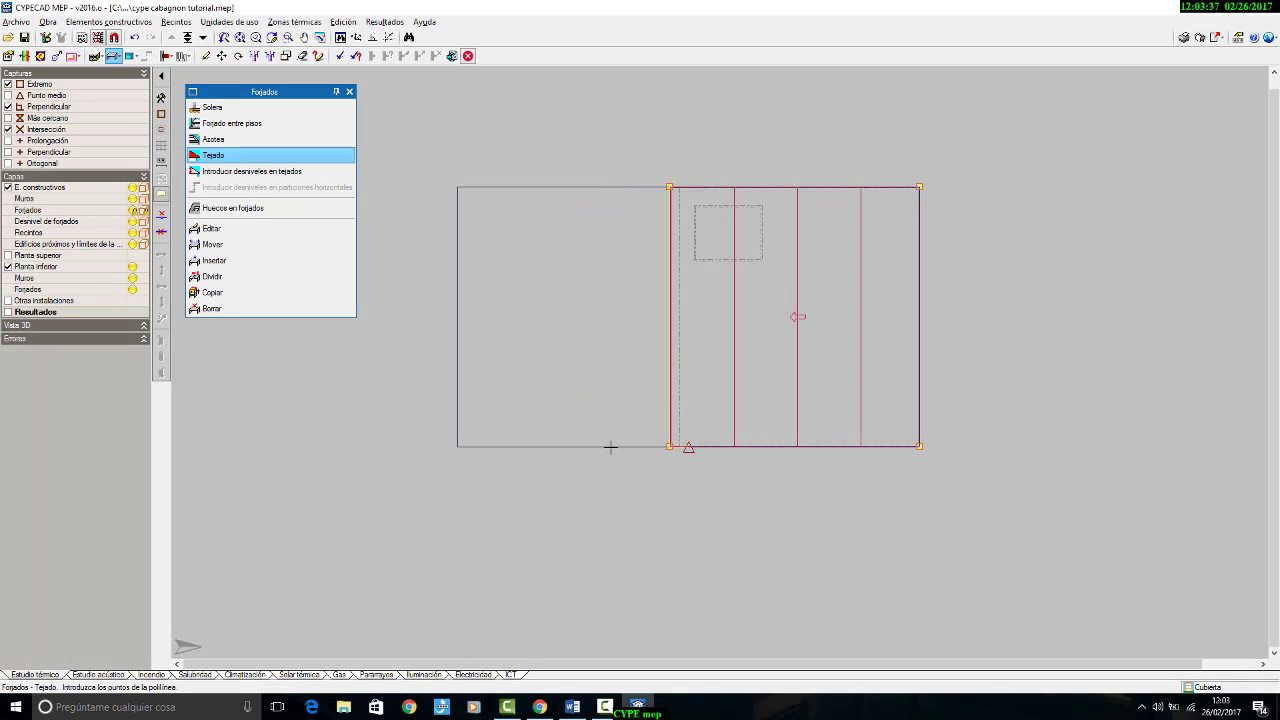
click(457, 446)
click(457, 187)
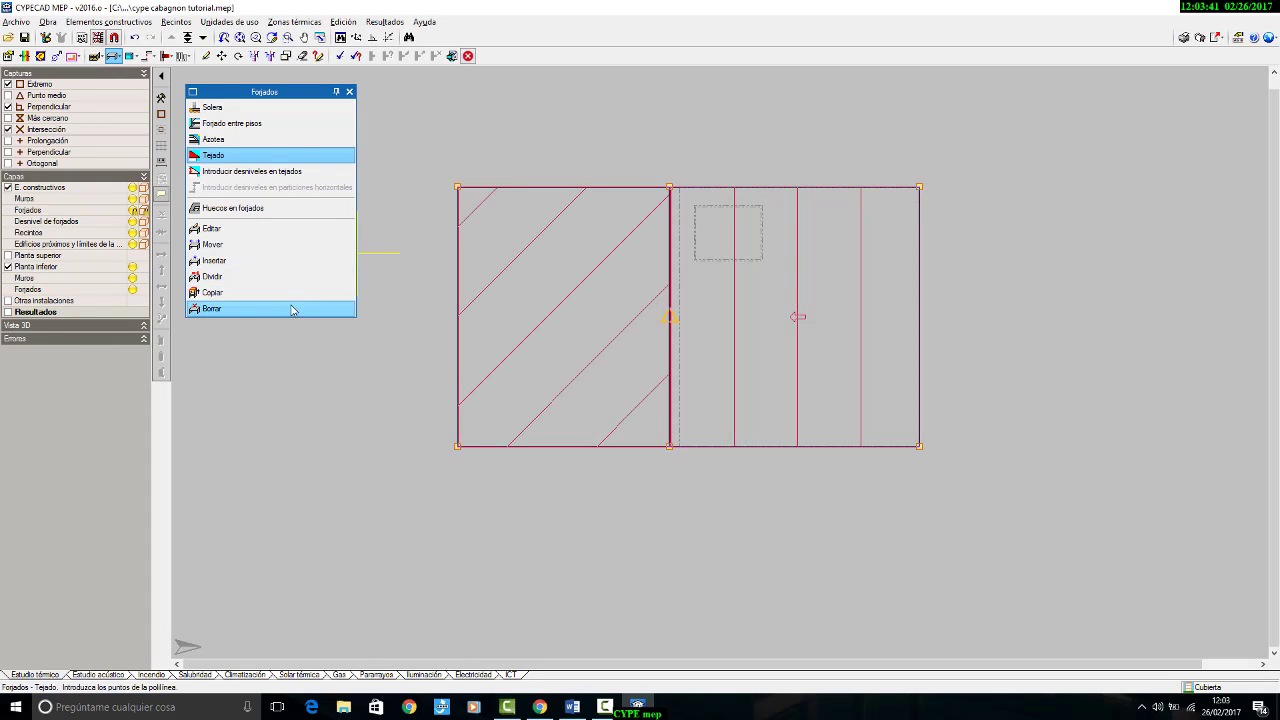
Step: Show the Vista 3D preview and inspect how the two tejados meet
click(143, 326)
drag(110, 415, 48, 340)
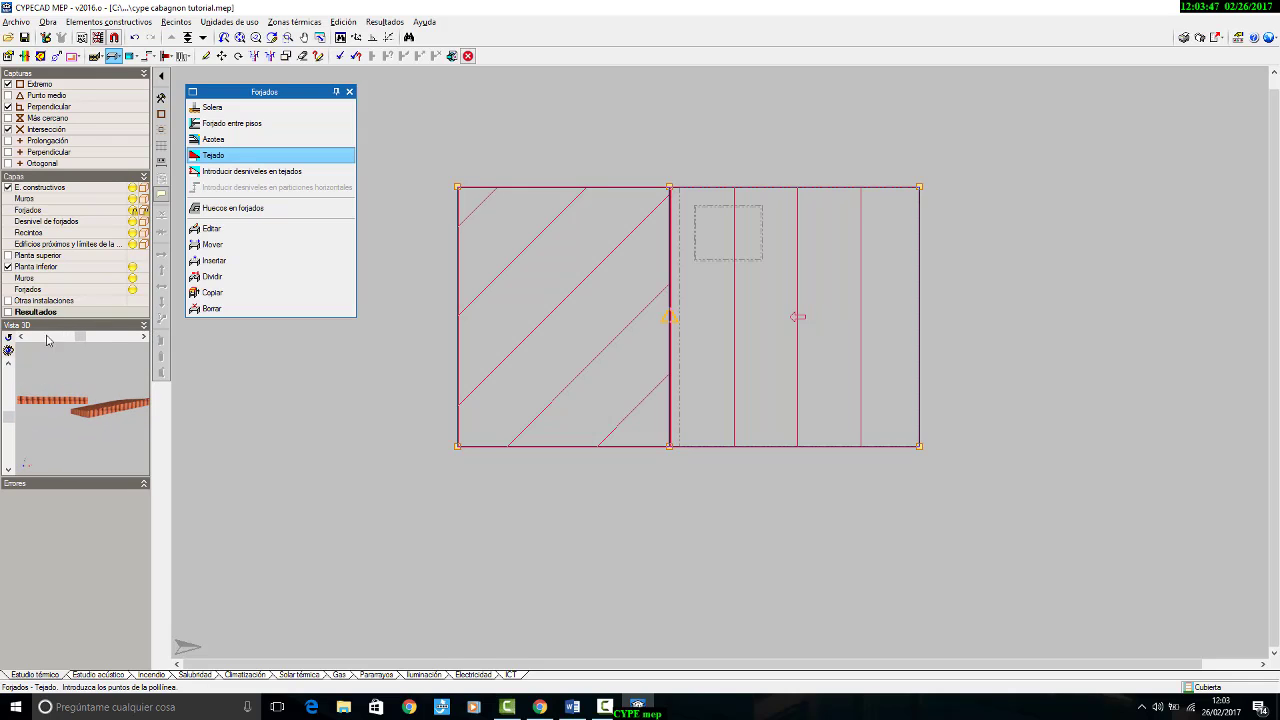
mouse_move(113, 400)
mouse_down()
mouse_move(125, 400)
mouse_move(109, 402)
mouse_up()
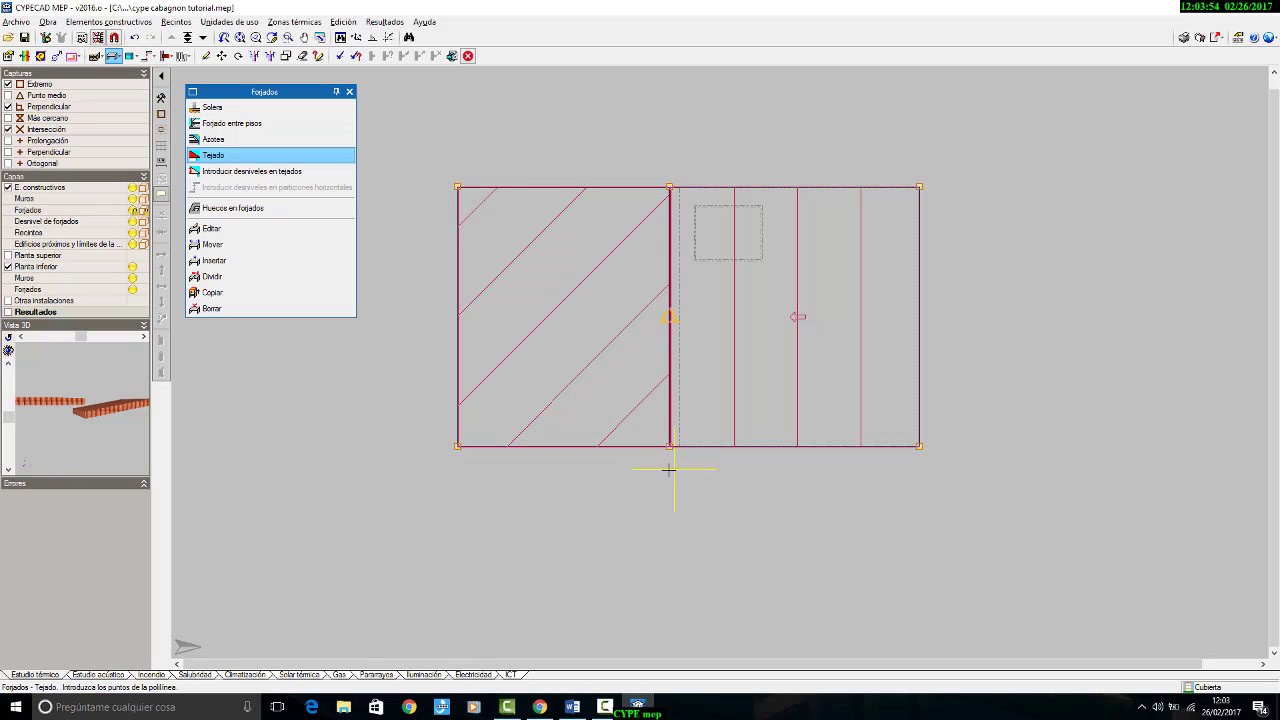
Step: Try to introduce a desnivel for the second tejado at its upper corner on the dividing line
click(260, 175)
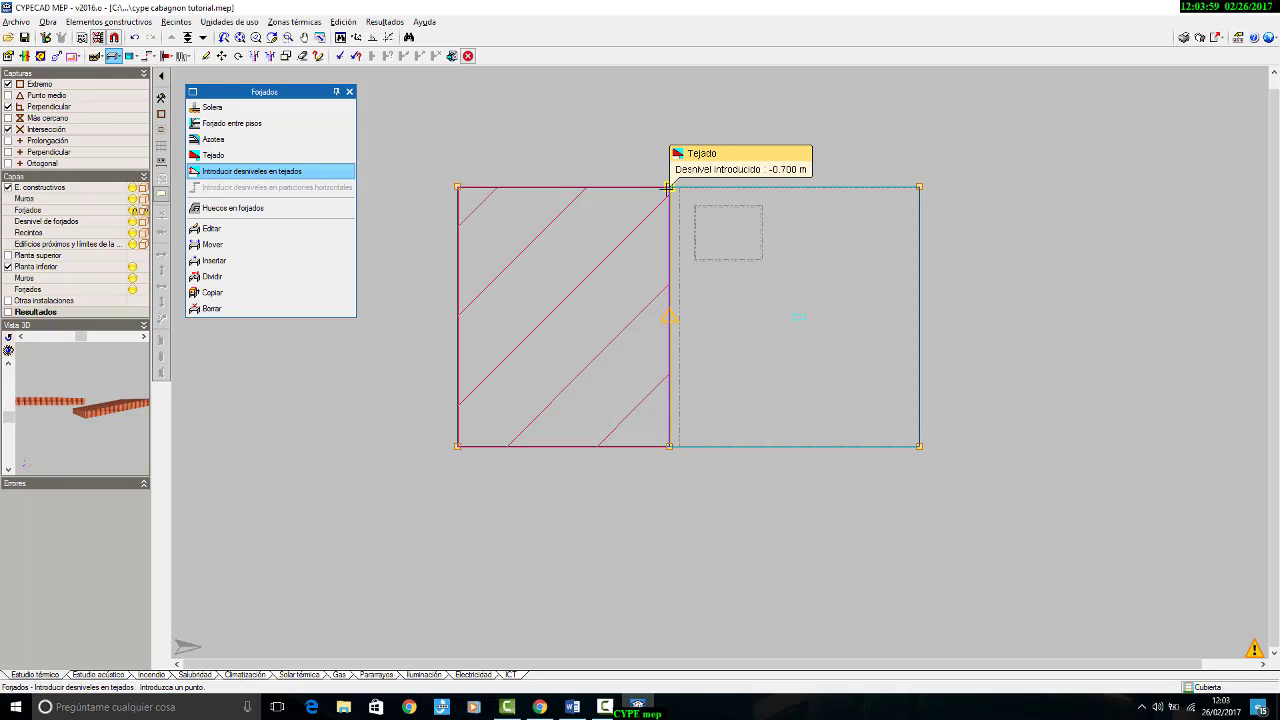
scroll(669, 186, up, 3)
scroll(670, 162, up, 1)
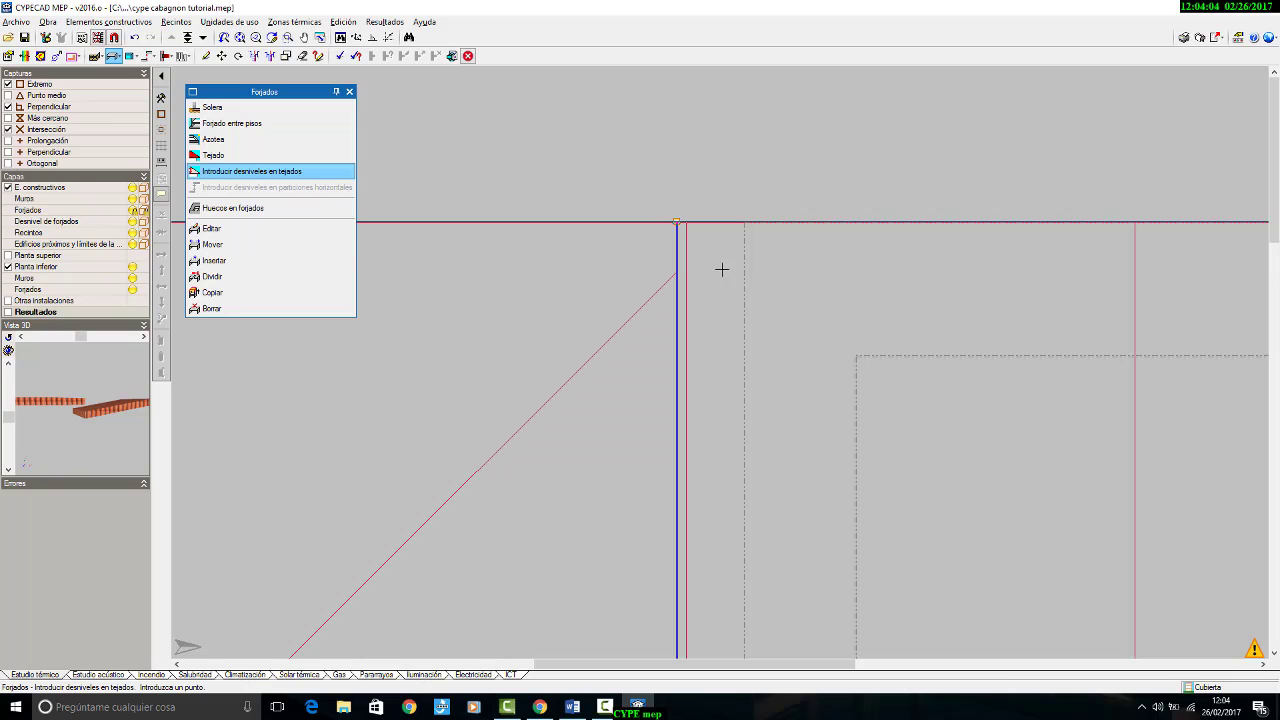
click(682, 222)
click(676, 221)
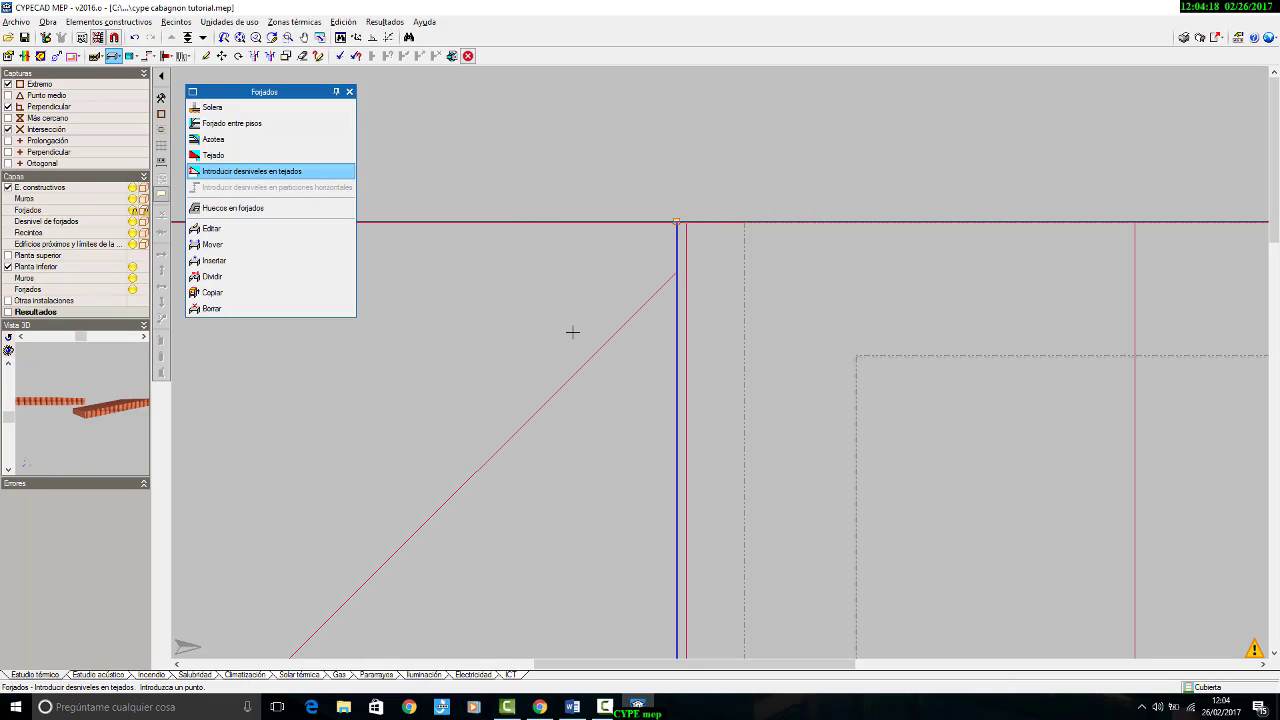
click(676, 221)
scroll(700, 190, down, 5)
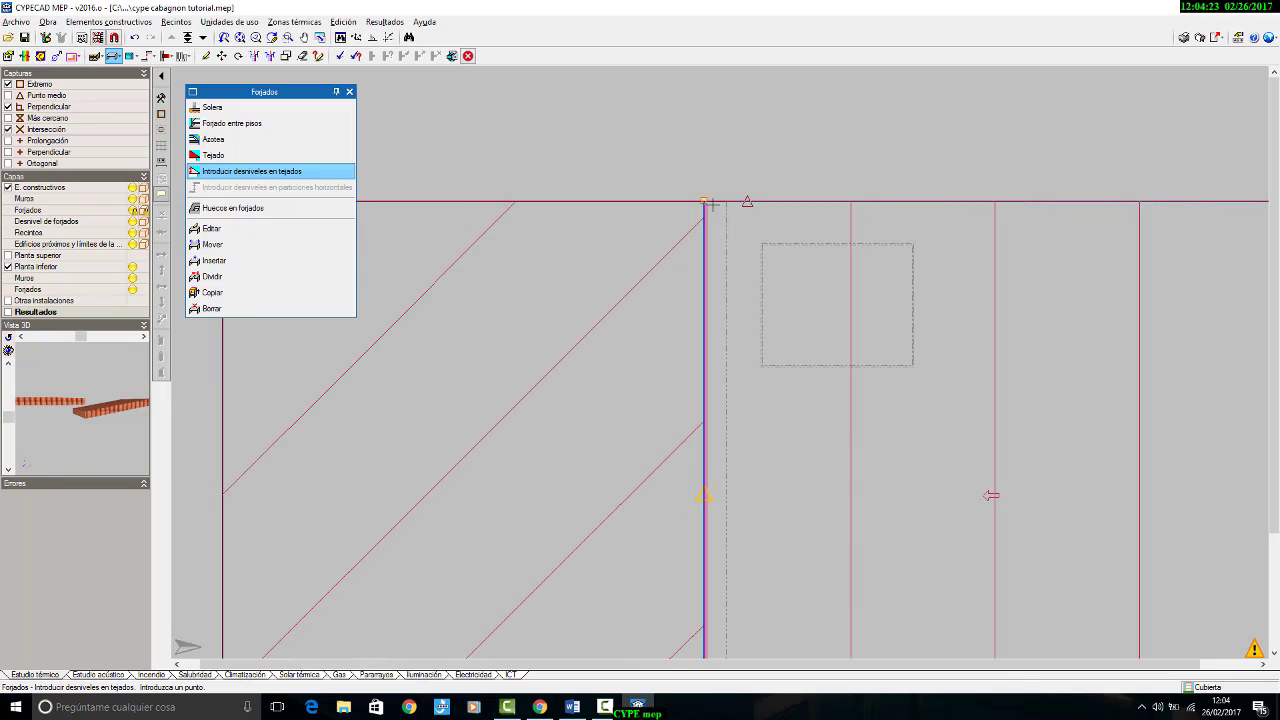
scroll(762, 272, up, 2)
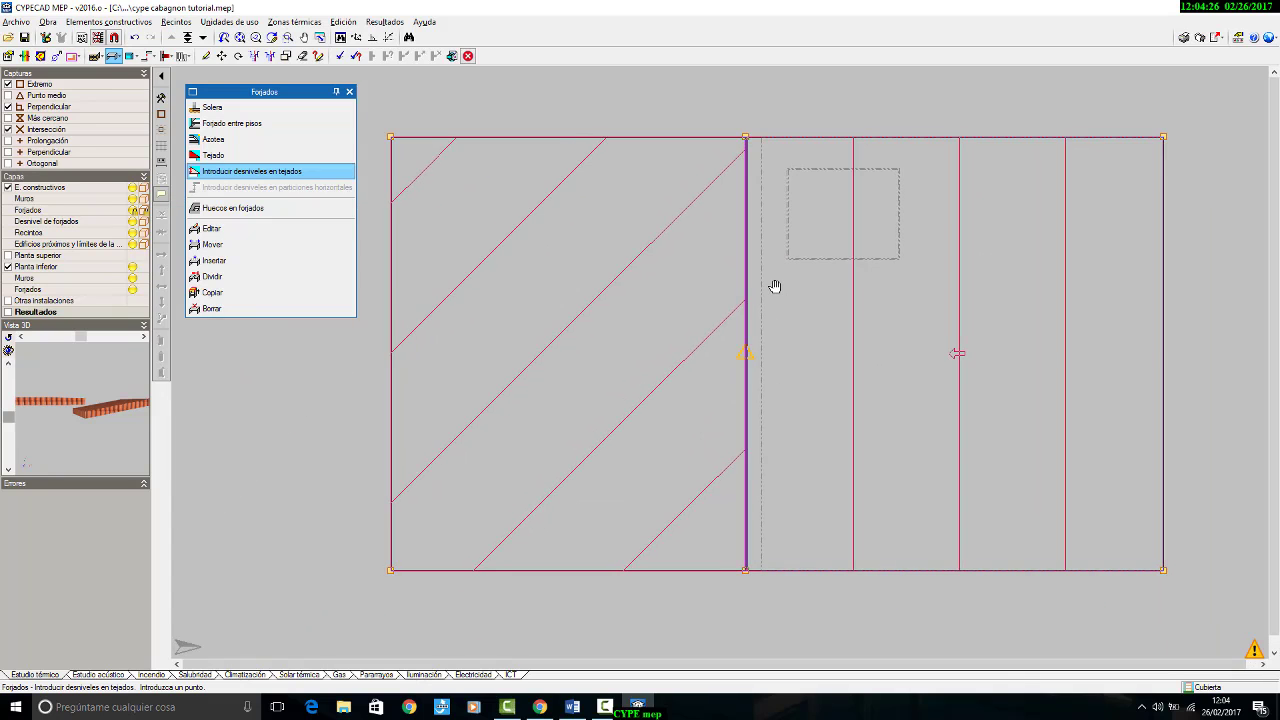
middle_drag(789, 292, 799, 292)
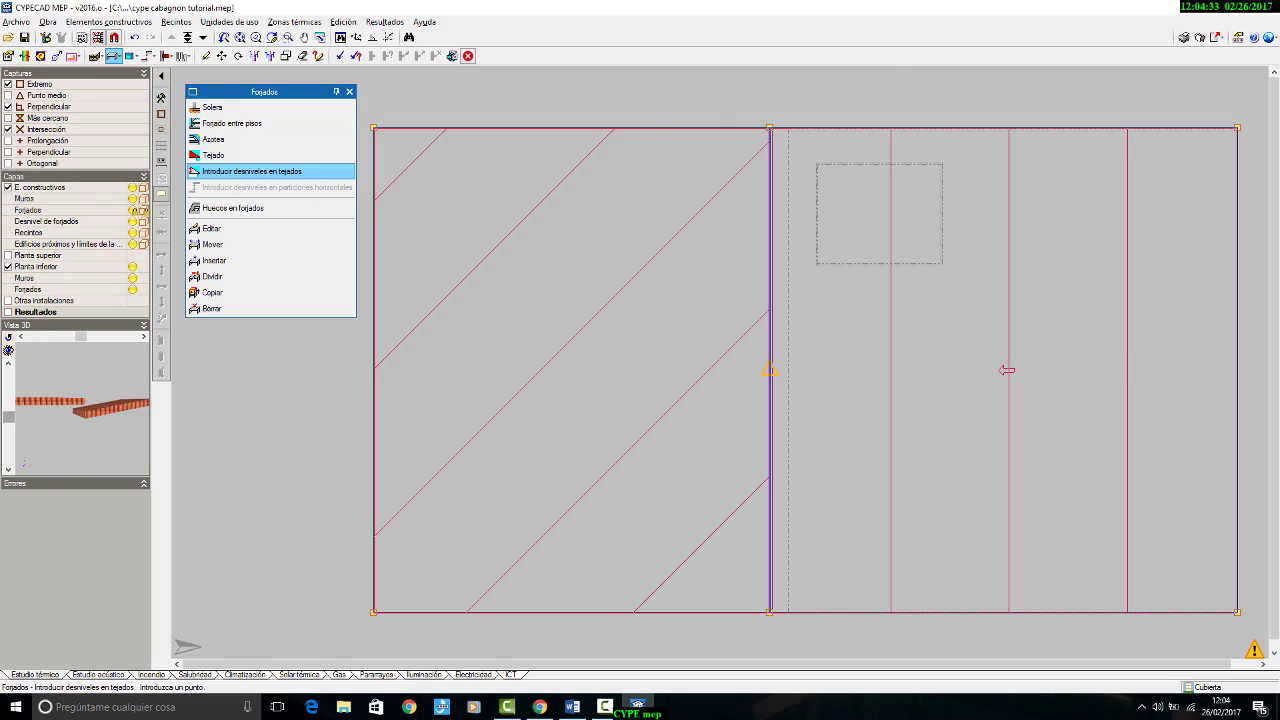
Step: Save the project while closing the program, and relaunch CYPECAD MEP with the cabagnon project
click(1263, 6)
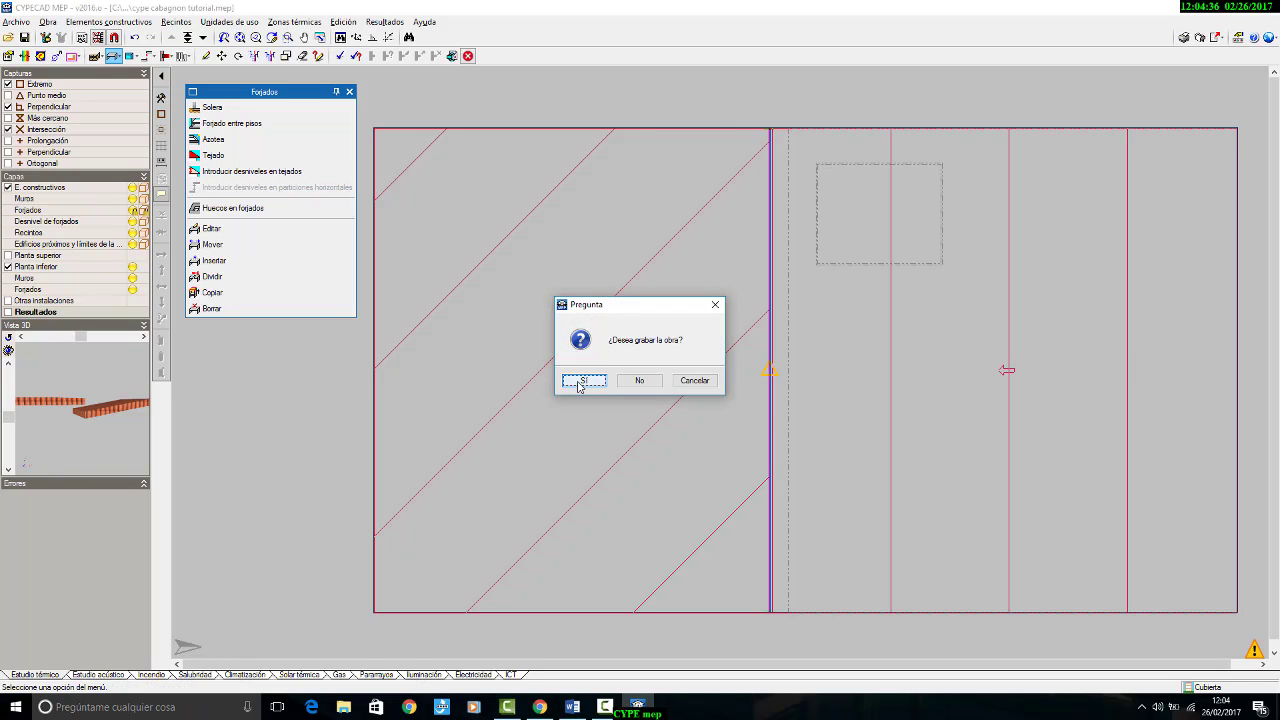
click(583, 381)
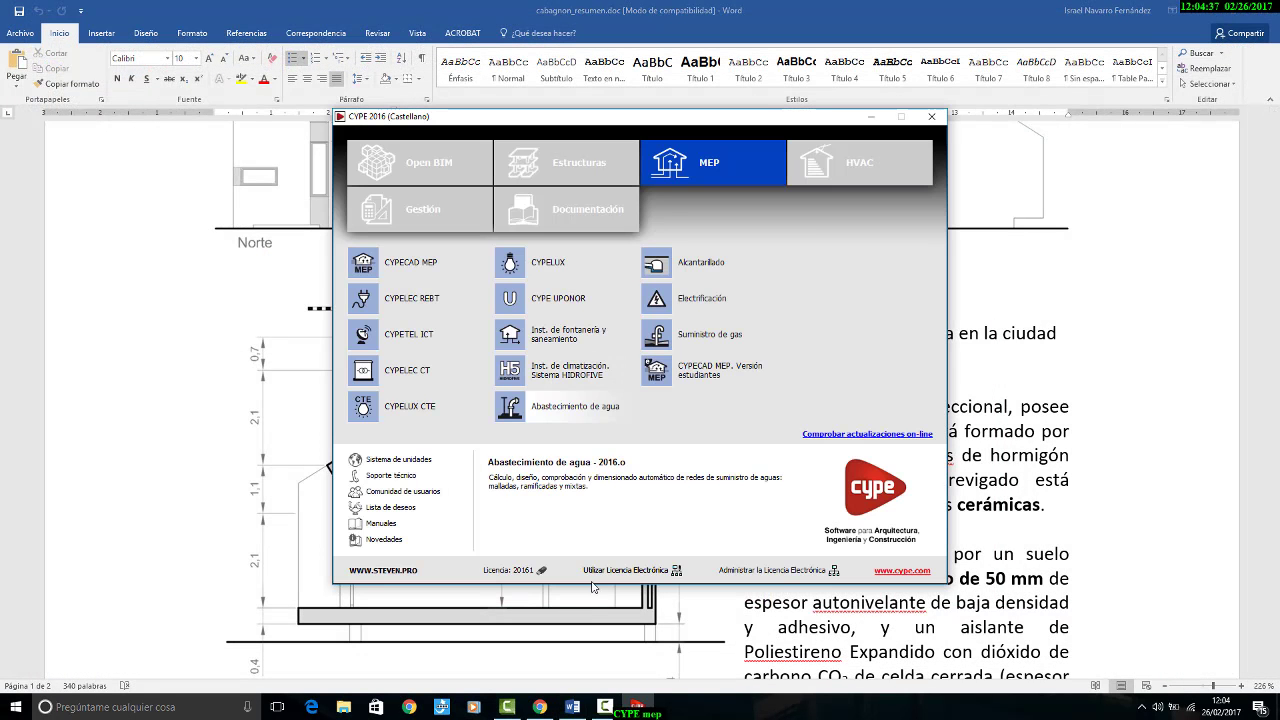
click(428, 265)
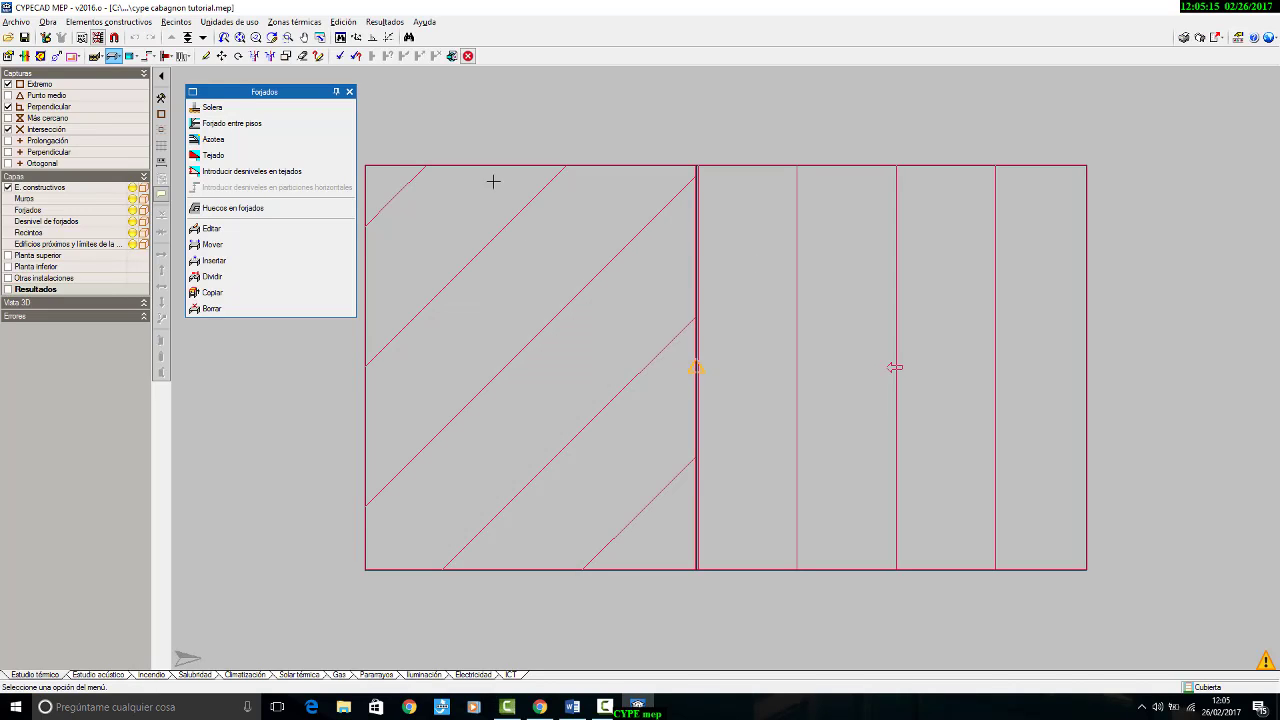
Step: Introduce a negative desnivel for the second, smaller tejado at its upper corner on the dividing line
click(270, 178)
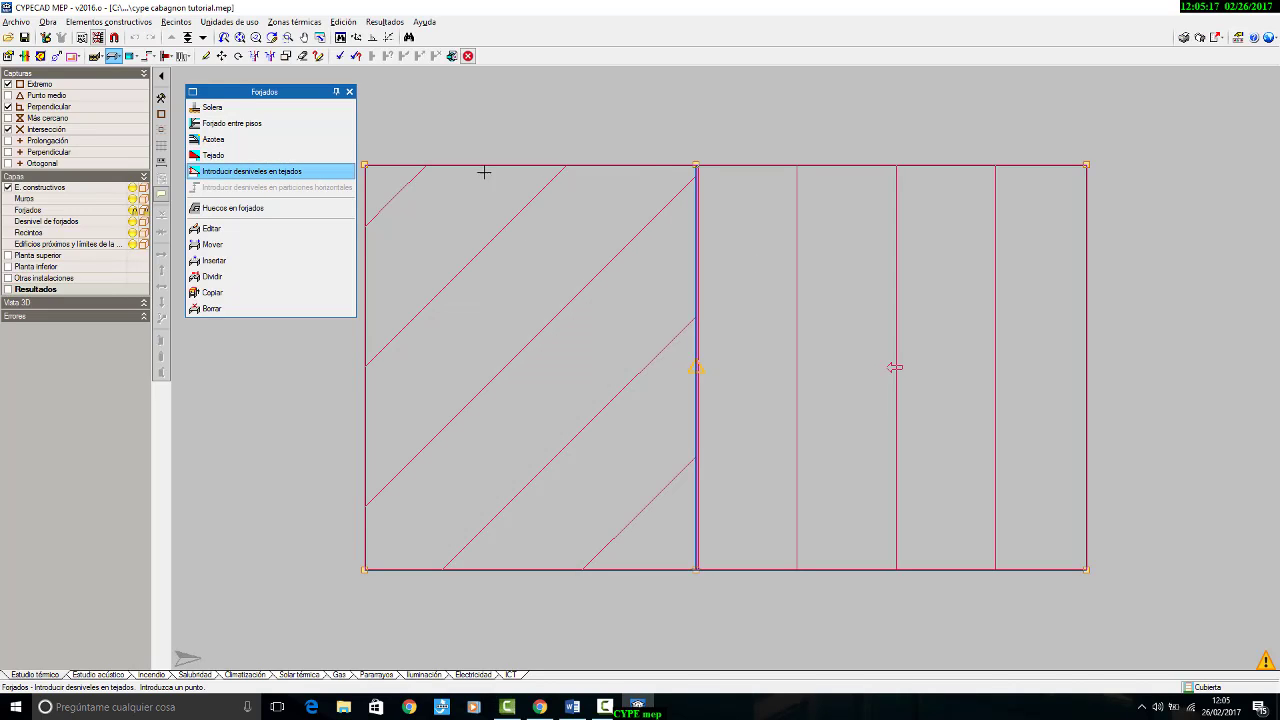
scroll(680, 143, up, 4)
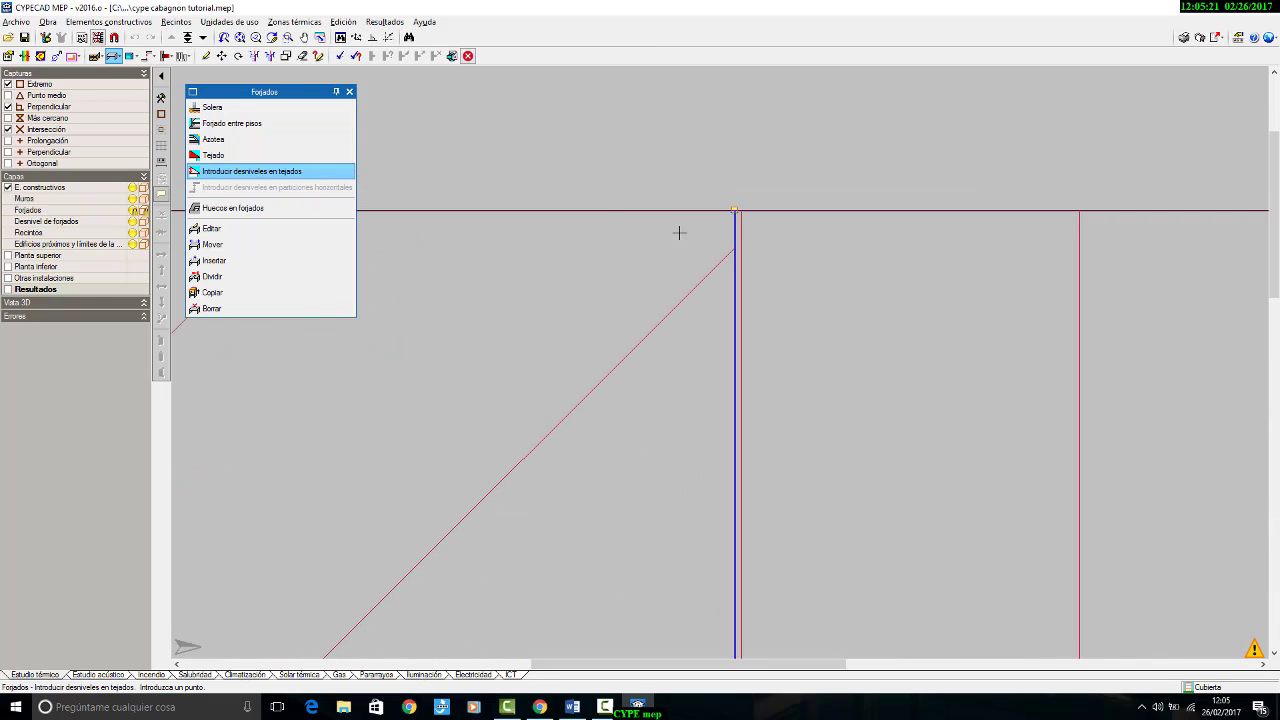
click(733, 211)
click(737, 212)
click(733, 210)
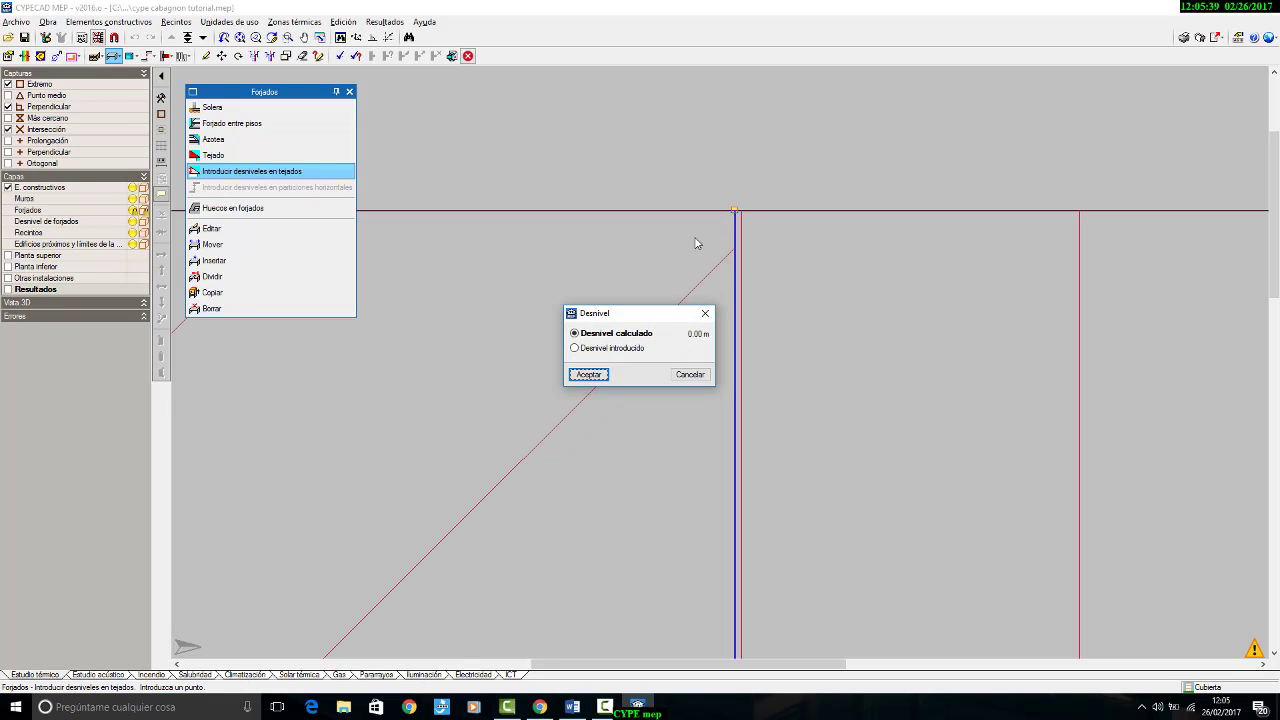
click(632, 348)
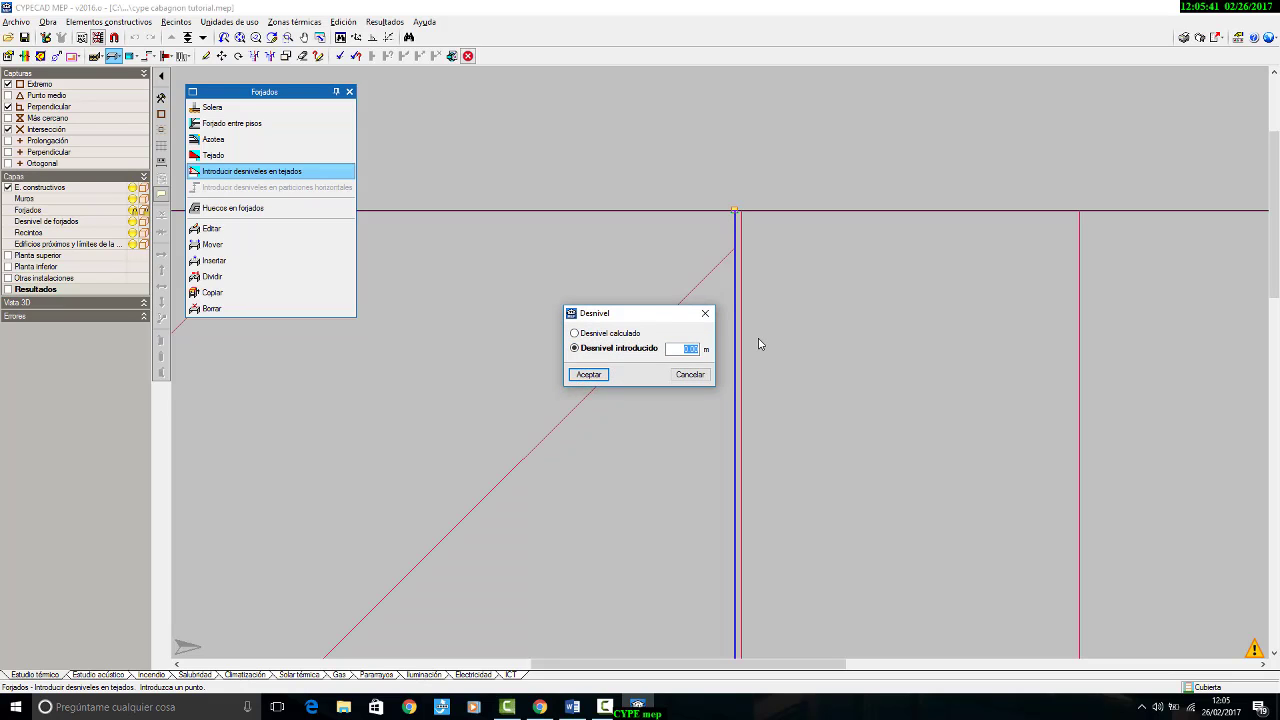
text(-7)
click(593, 379)
Step: Introduce a negative desnivel for the second tejado at its lower corner on the dividing line
scroll(637, 222, down, 3)
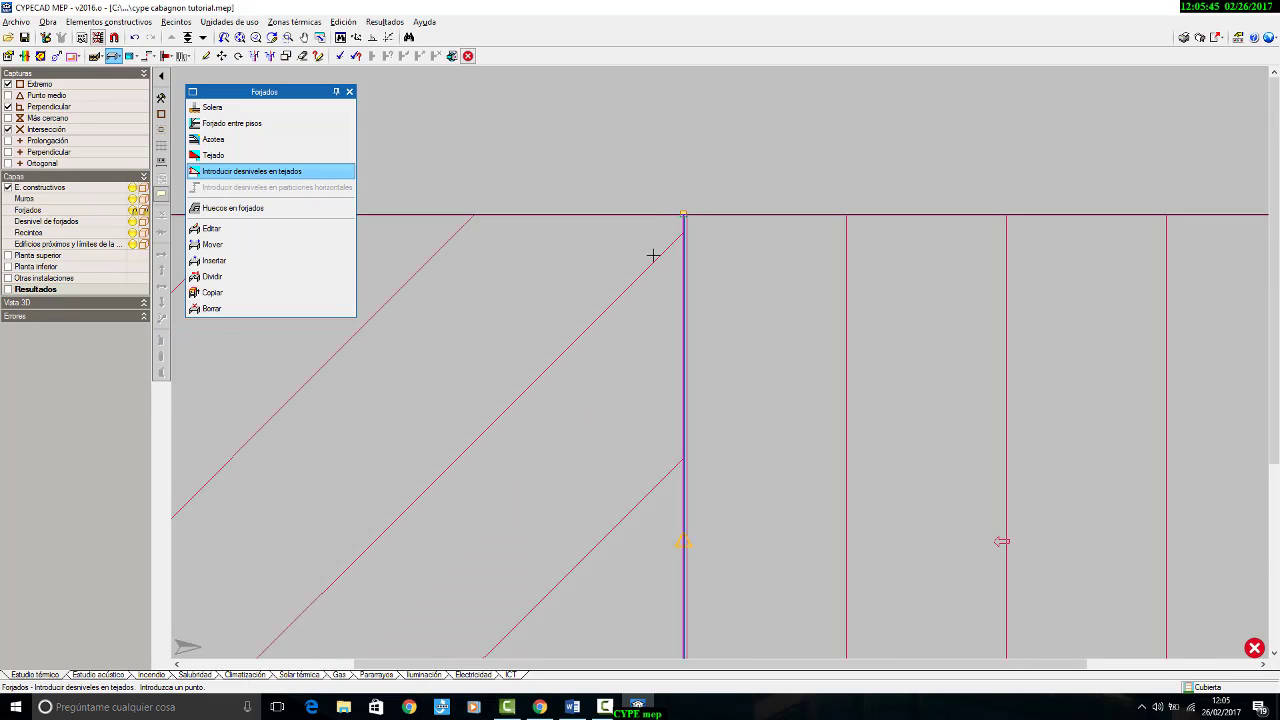
middle_drag(597, 502, 640, 169)
scroll(711, 240, up, 4)
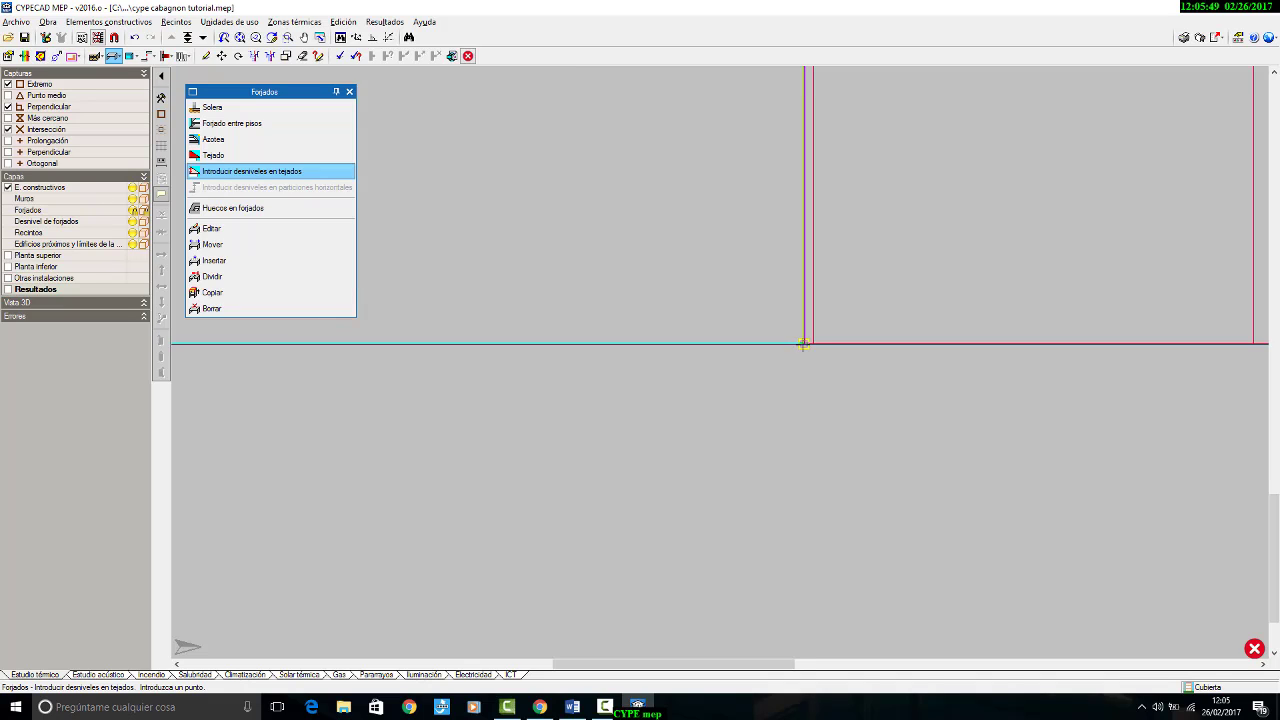
click(803, 344)
click(615, 348)
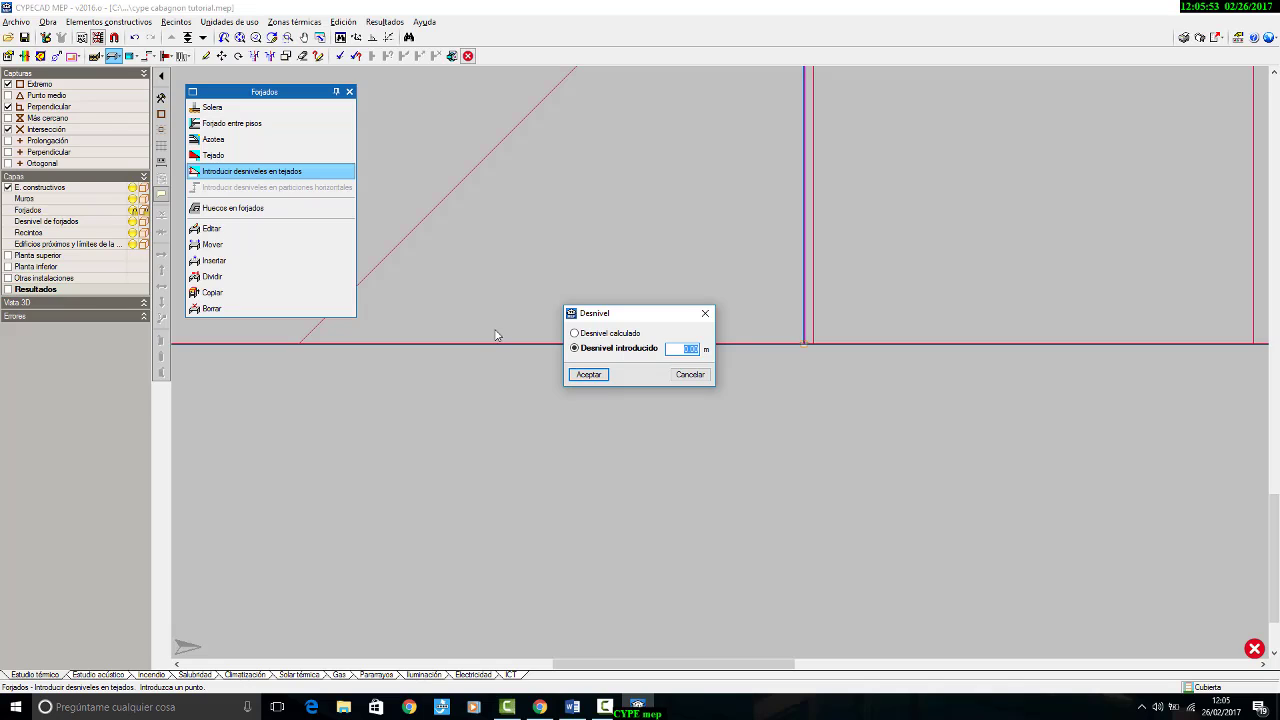
text(-1)
click(589, 374)
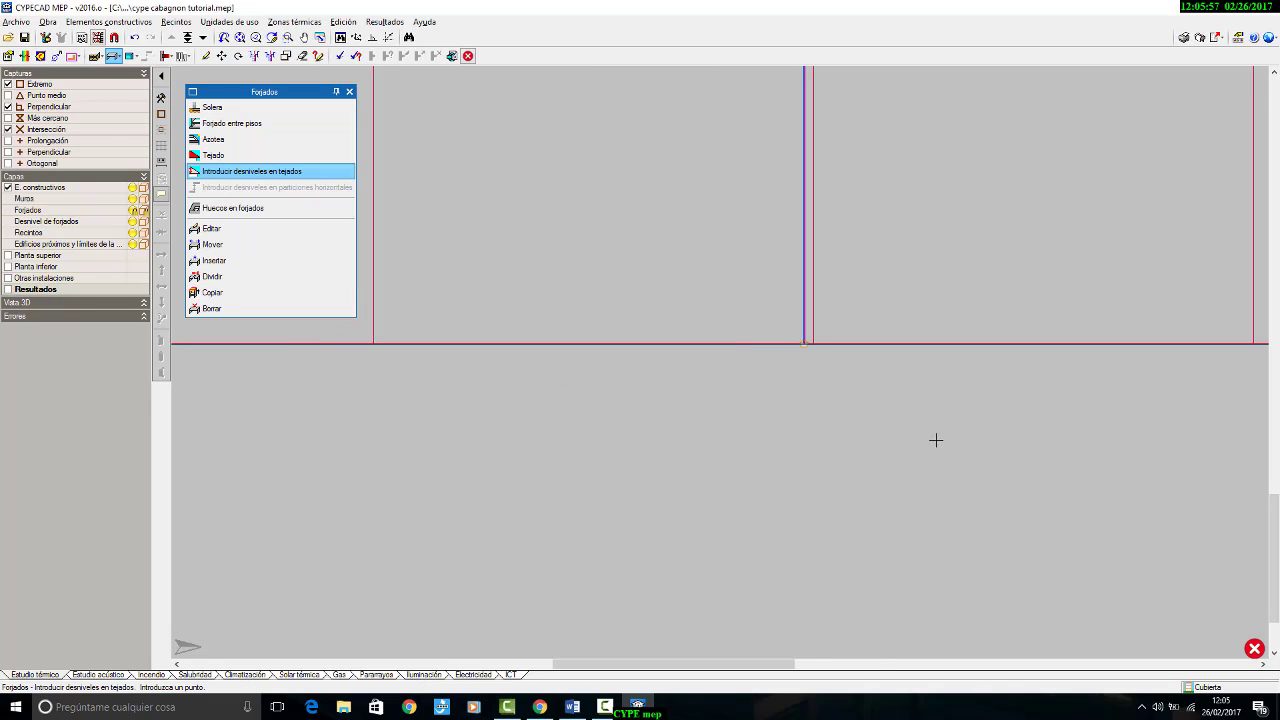
Step: Inspect both tejados in the Vista 3D preview and check the roof heights on the section drawing in the Word document
scroll(935, 445, down, 3)
middle_drag(855, 376, 695, 383)
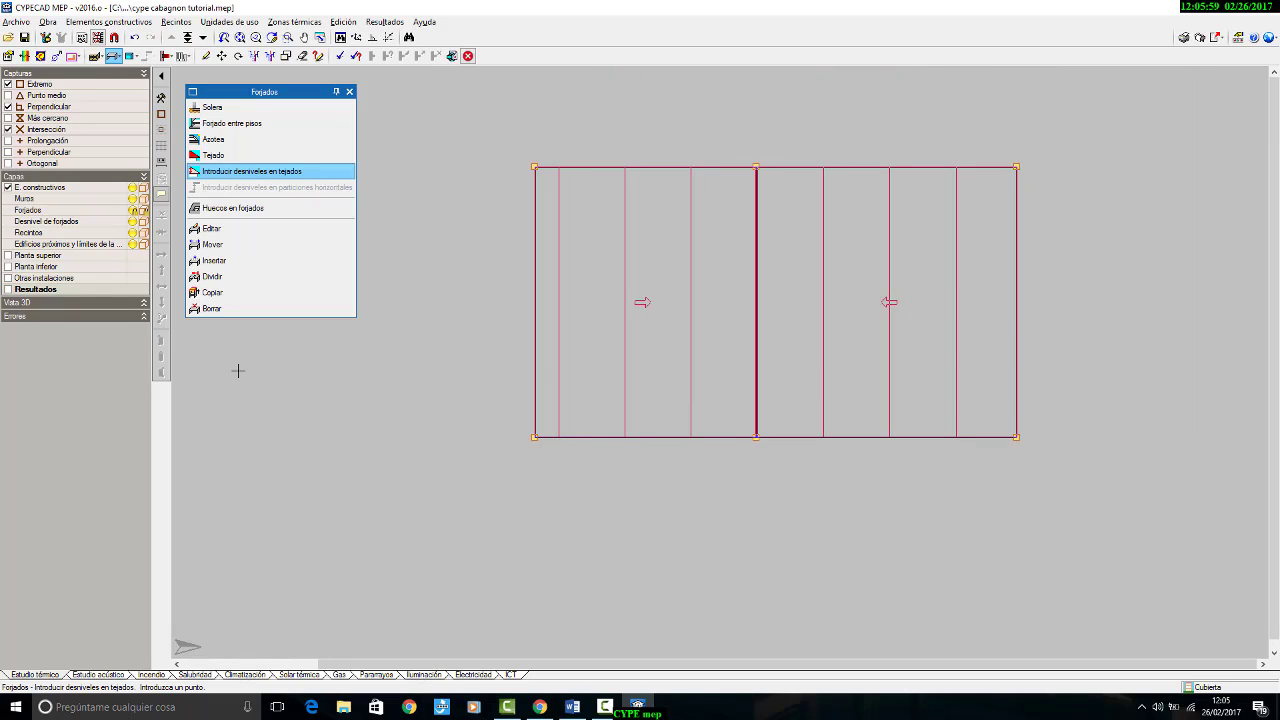
click(145, 302)
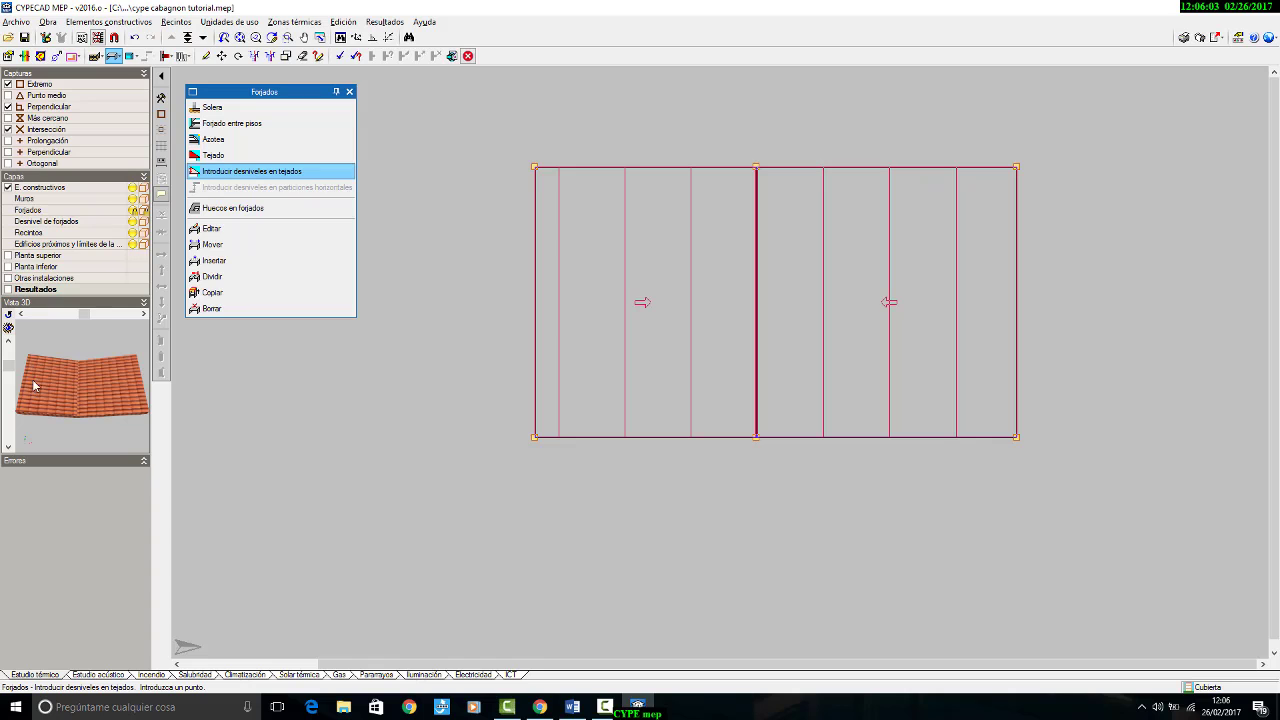
click(572, 707)
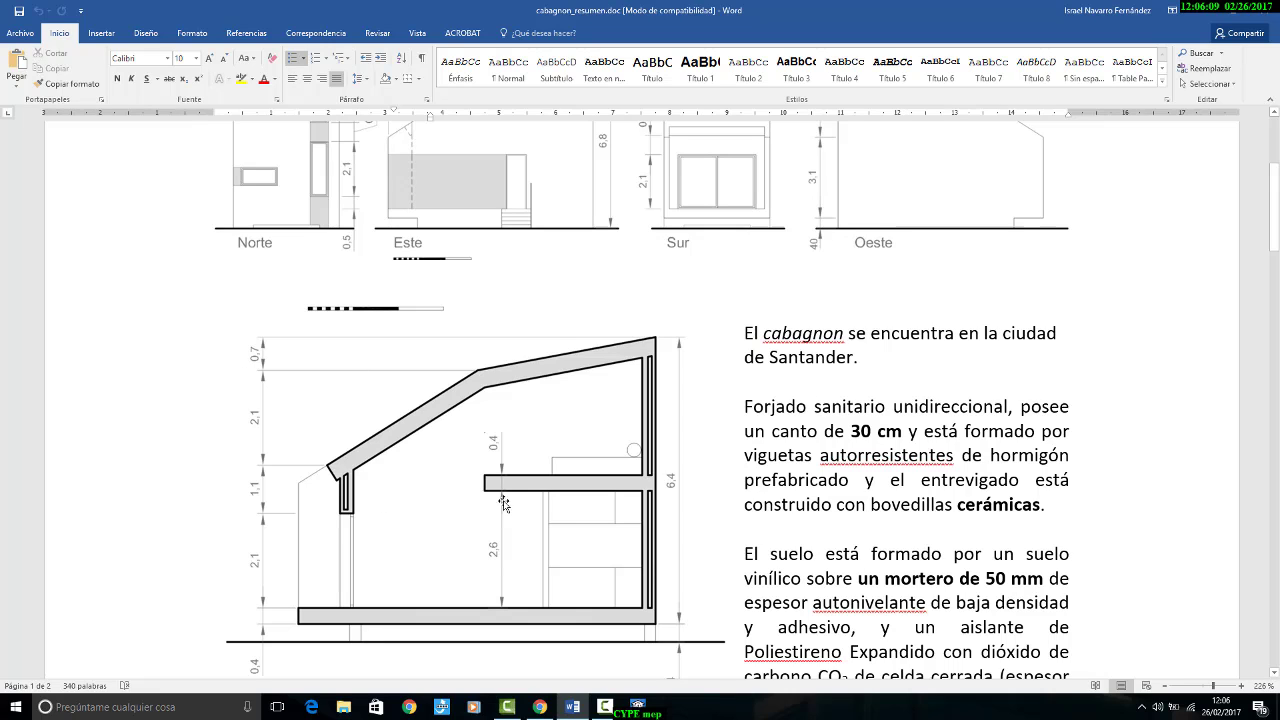
click(637, 706)
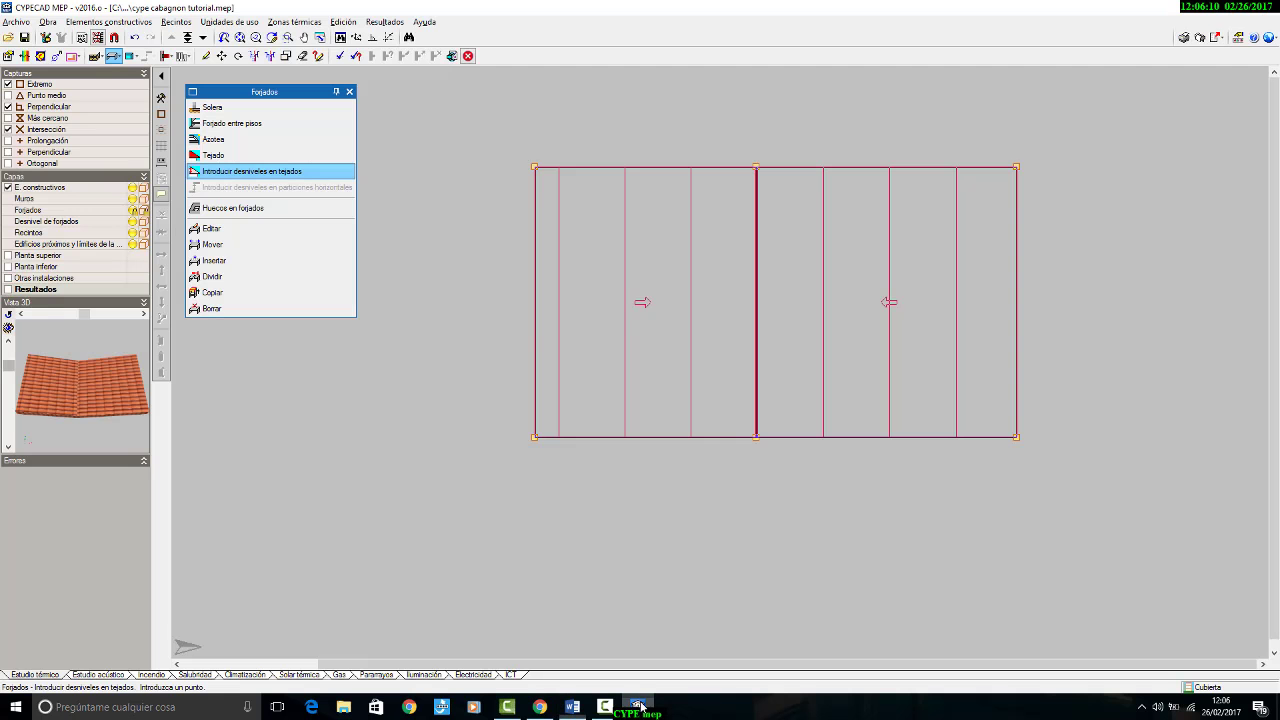
Step: Assign an introduced desnivel of -2.80 m to the second tejado's upper outer corner
click(536, 174)
click(625, 348)
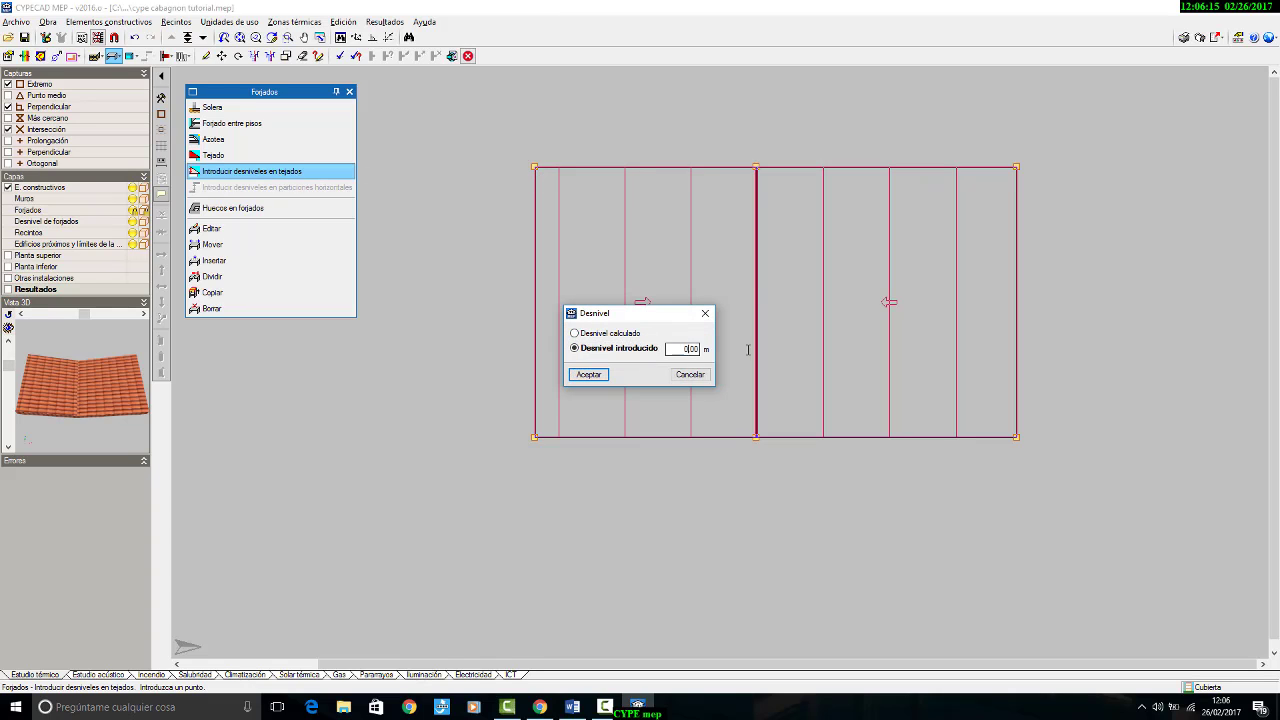
text(-3)
click(592, 374)
Step: Assign an introduced desnivel of -2.8 m to the second tejado's lower outer corner
click(533, 437)
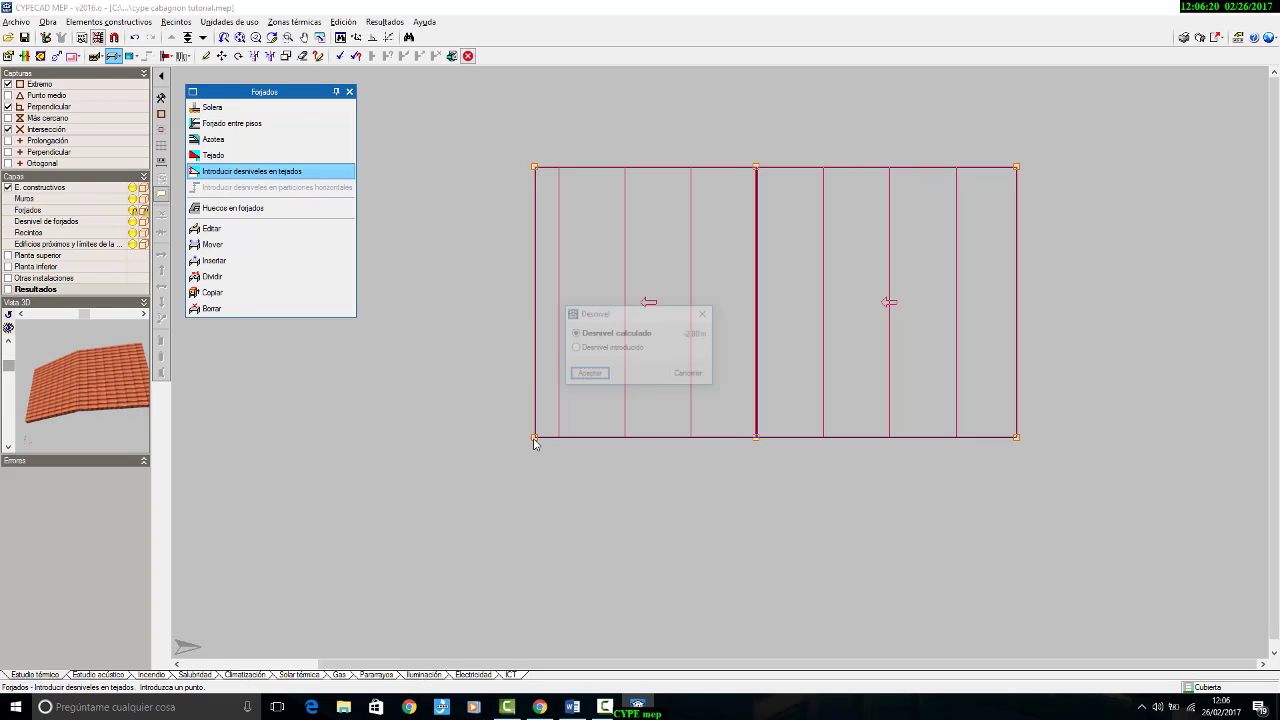
click(625, 348)
double_click(679, 349)
key(BackSpace)
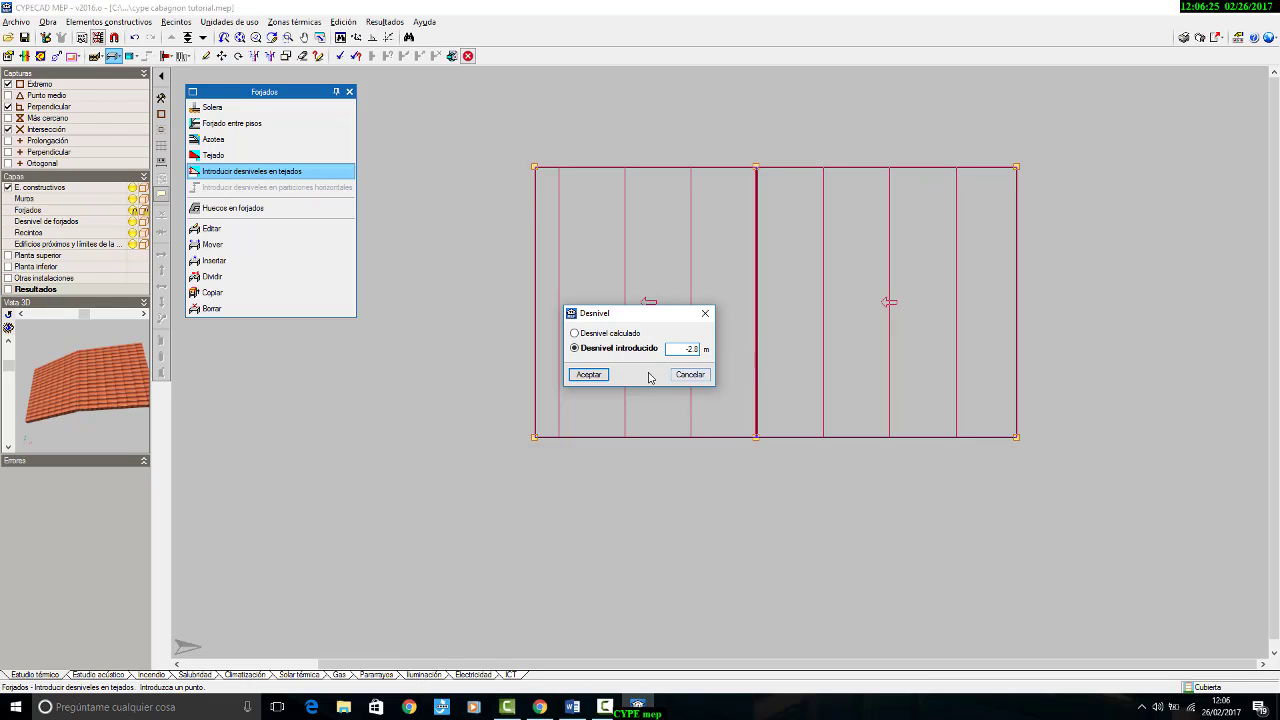
click(592, 374)
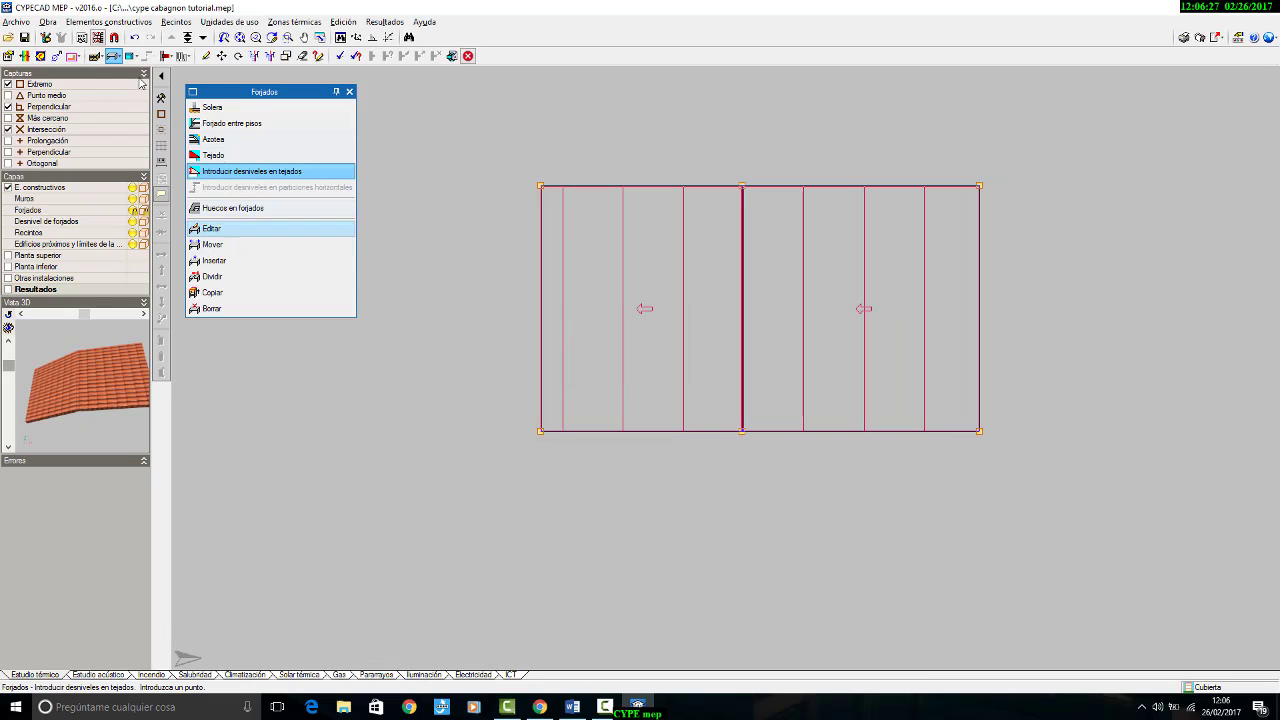
Step: Examine the whole building in the full 3D view, checking the slopes of both tejados above the slabs
click(48, 22)
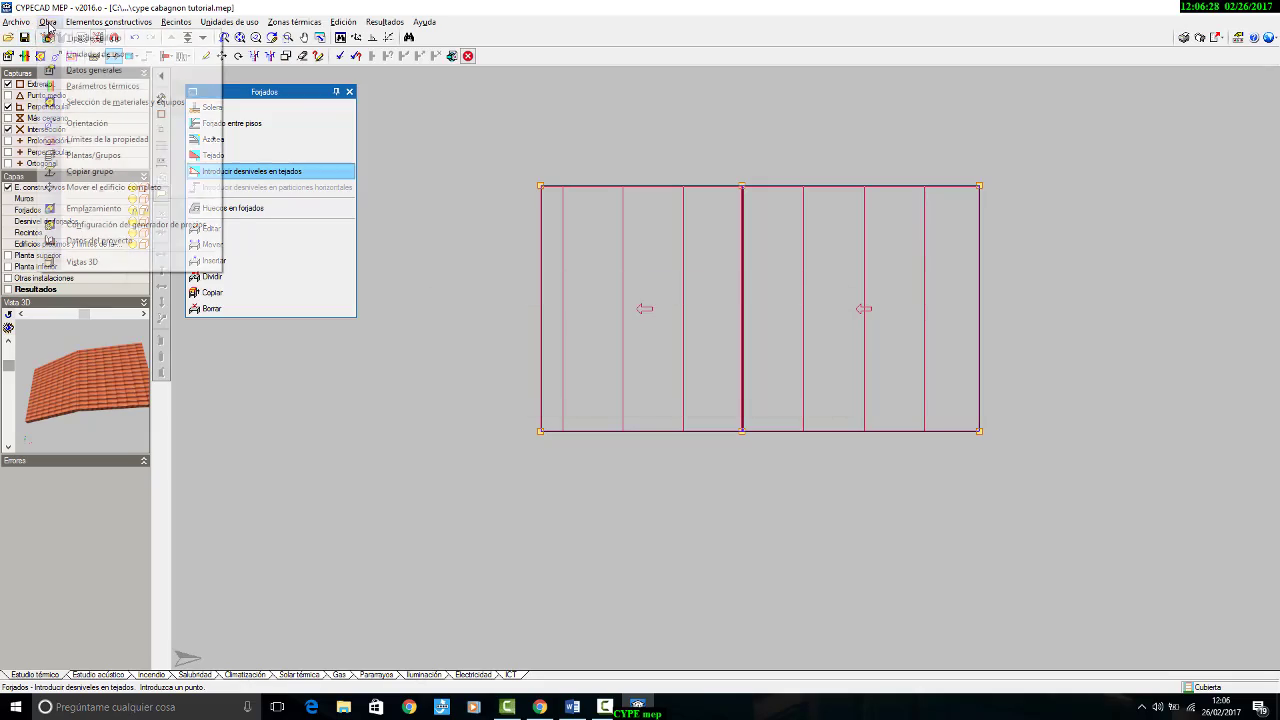
click(82, 261)
click(757, 389)
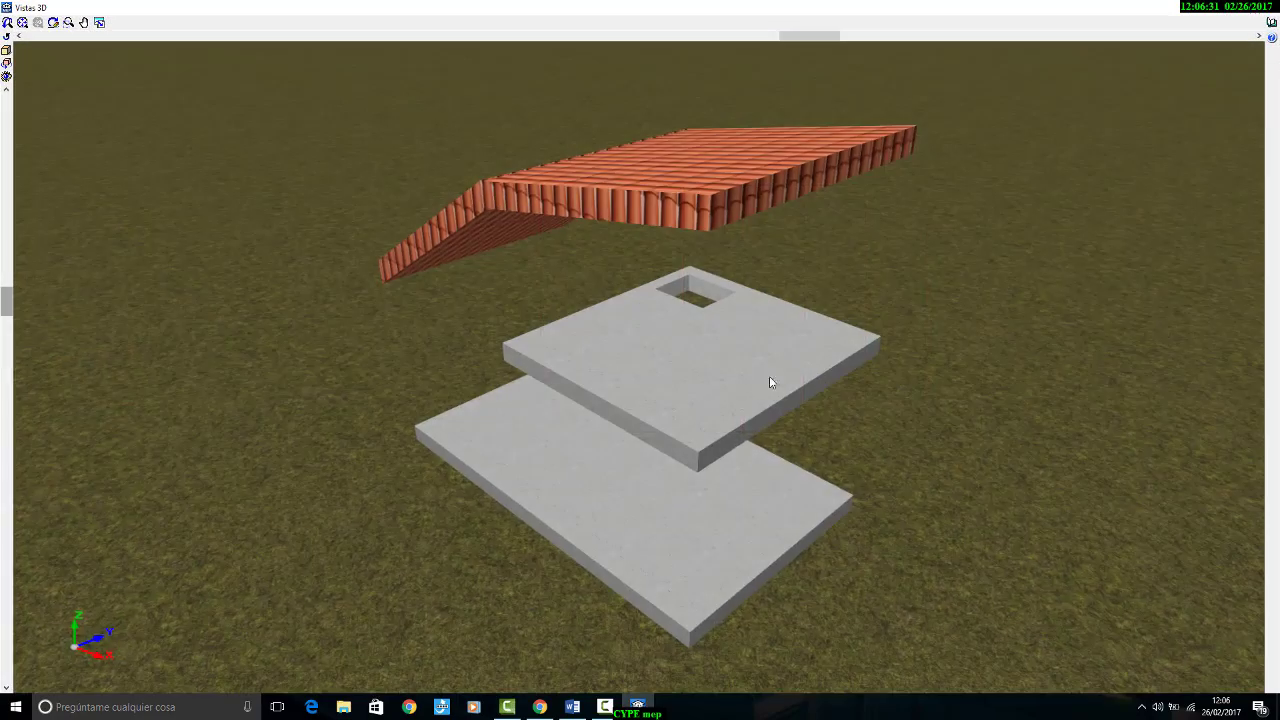
drag(769, 379, 913, 354)
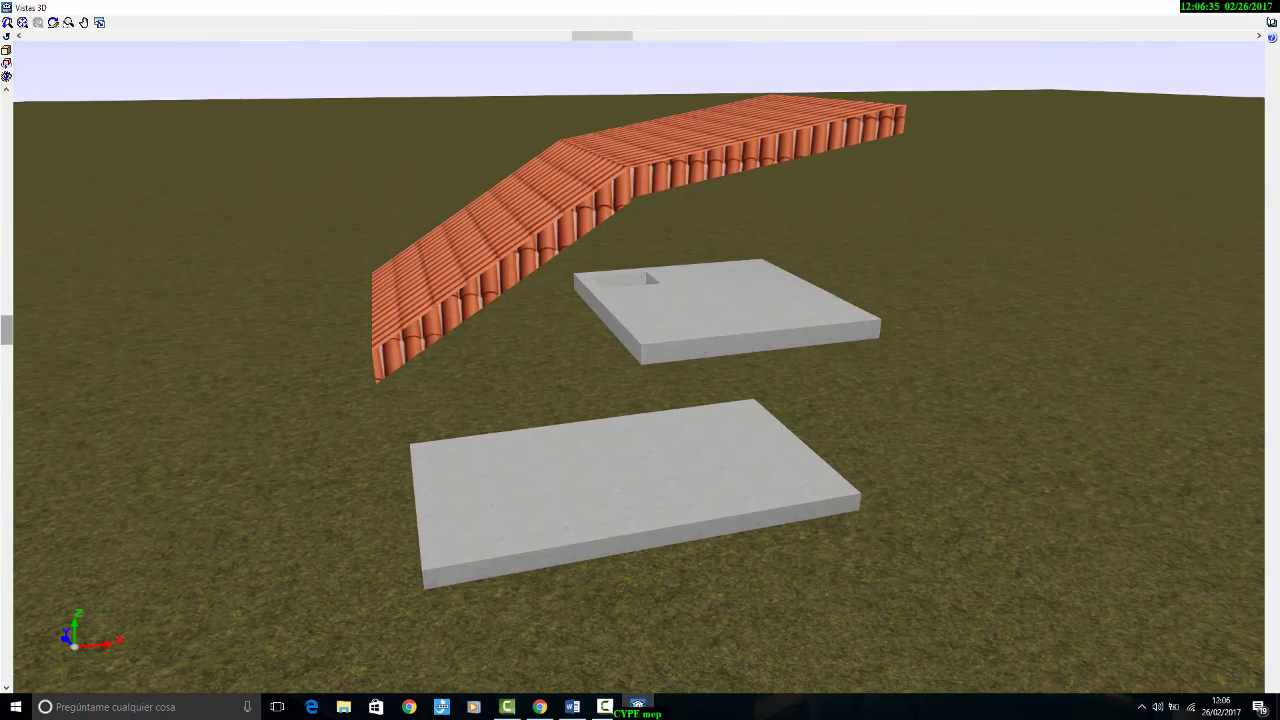
click(1265, 8)
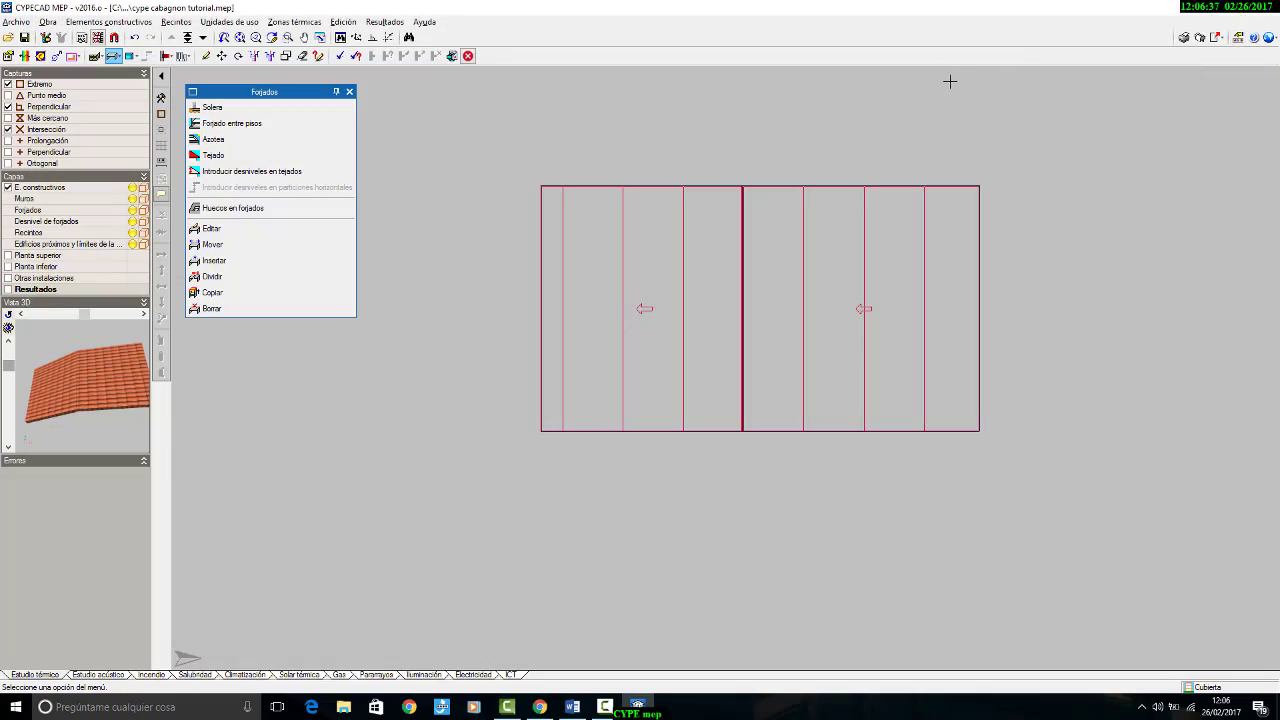
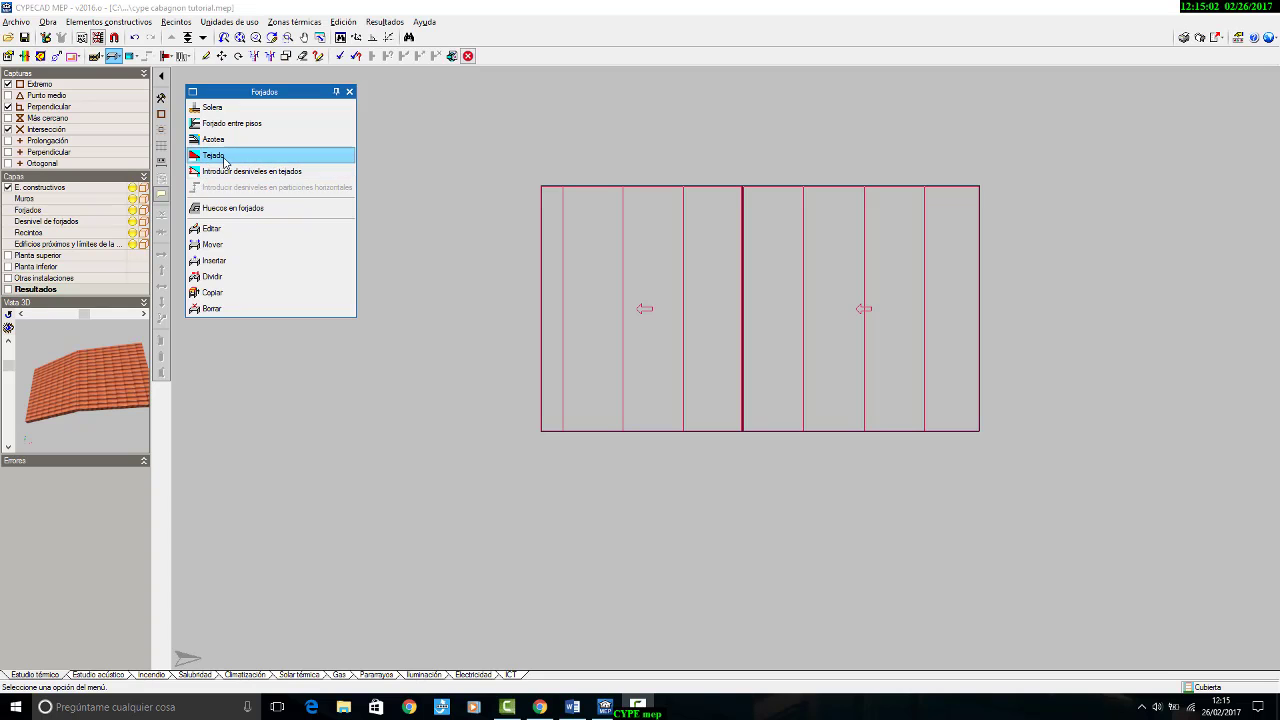
Step: Try the tejado composition with the forjado left out, keeping only the cubierta revestimiento exterior, and discard the change
click(225, 160)
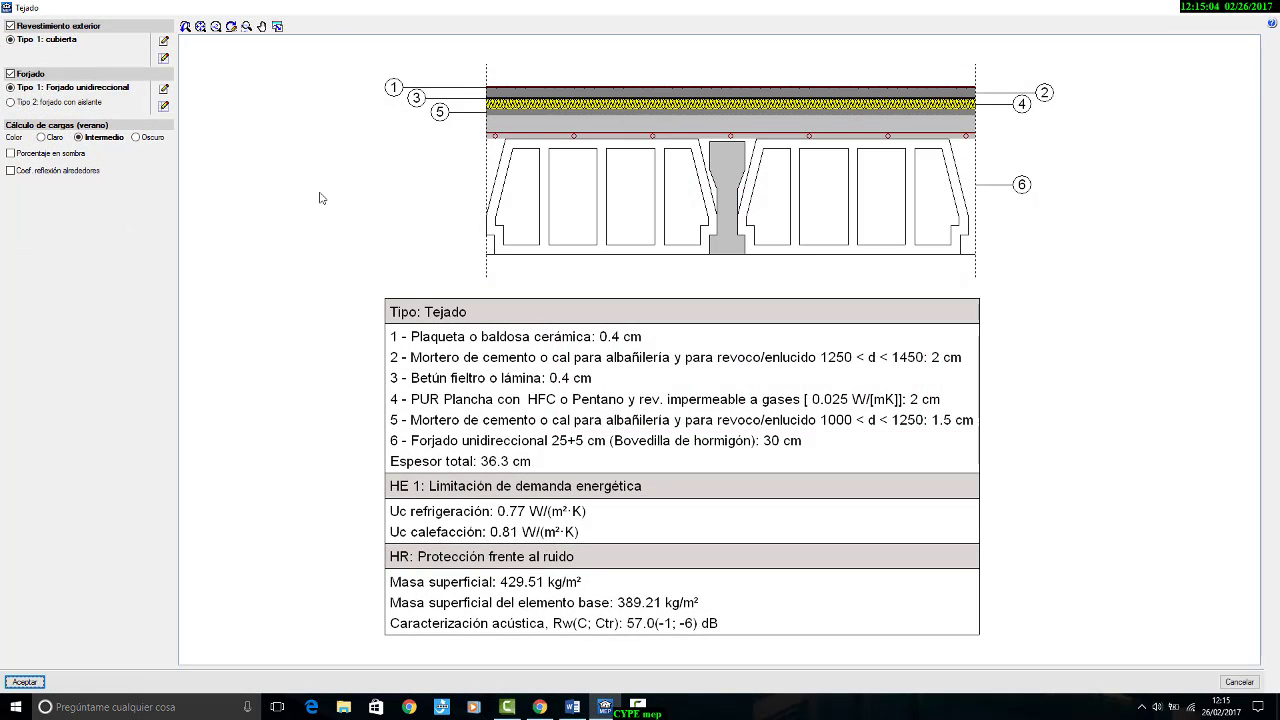
click(10, 74)
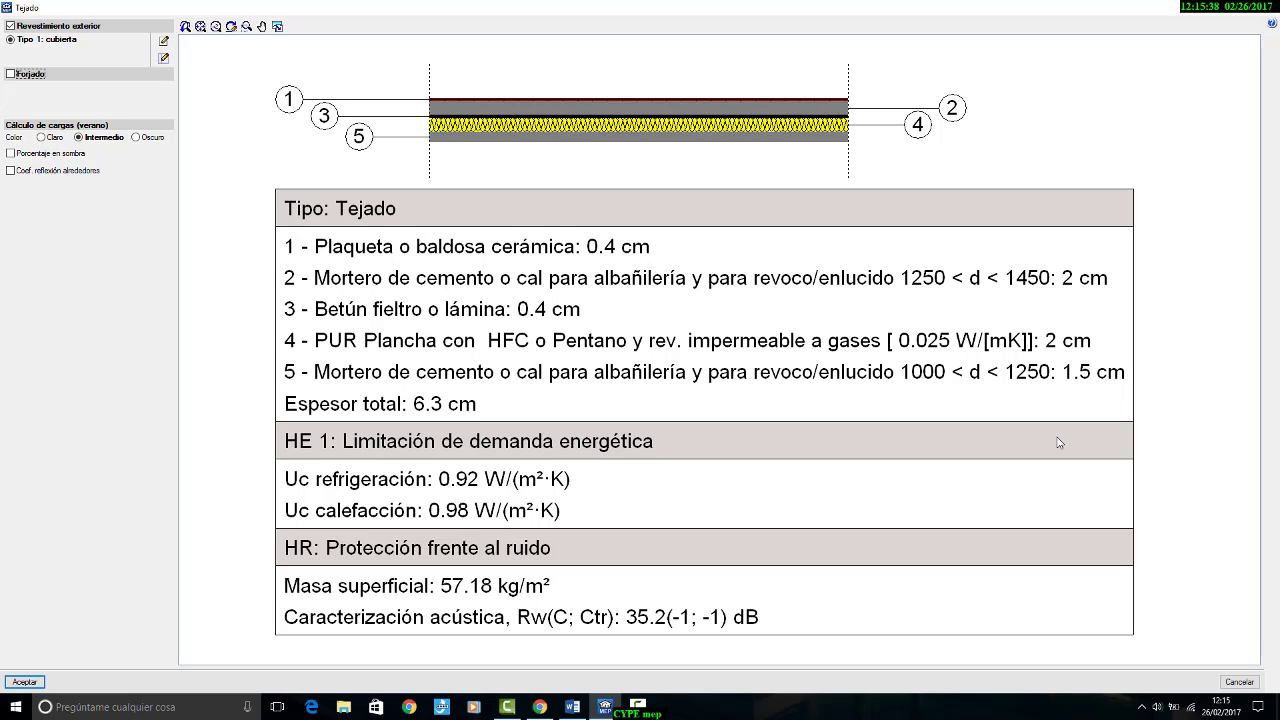
click(1239, 681)
Step: Switch to the Cámara sanitaria floor and display the Planta superior layer over its outline
scroll(740, 280, down, 3)
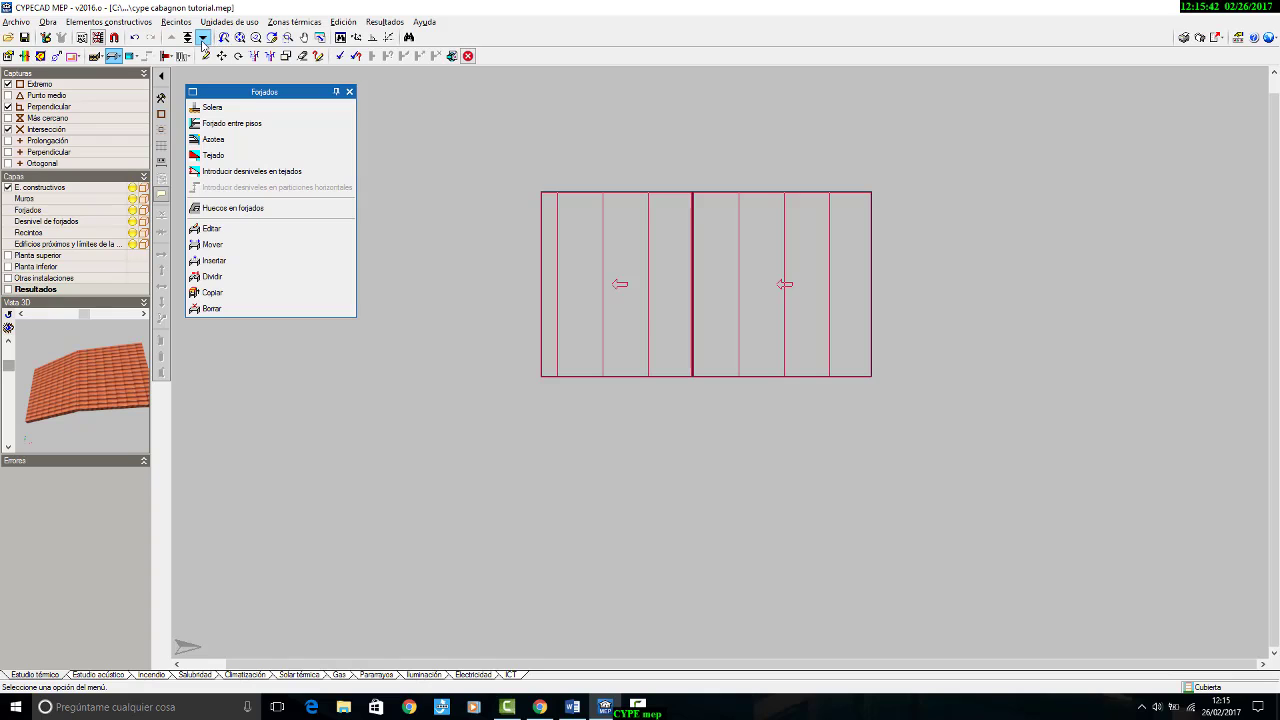
click(188, 38)
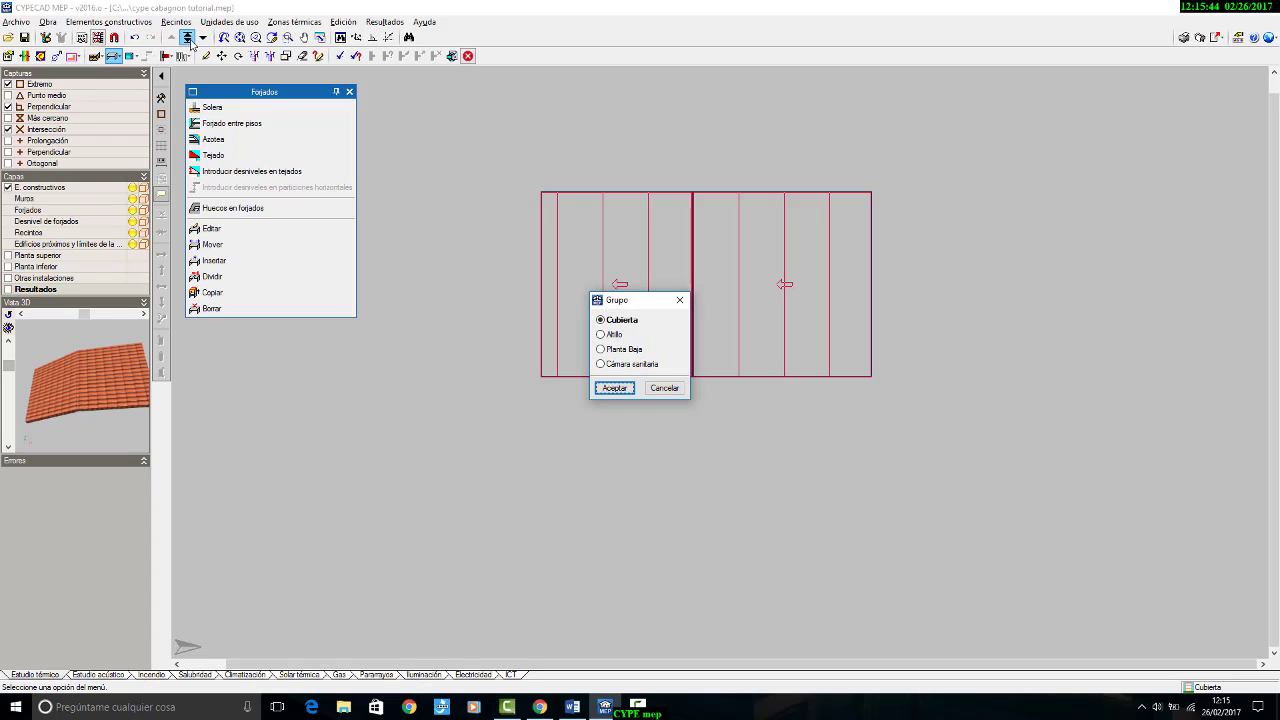
click(645, 365)
click(614, 388)
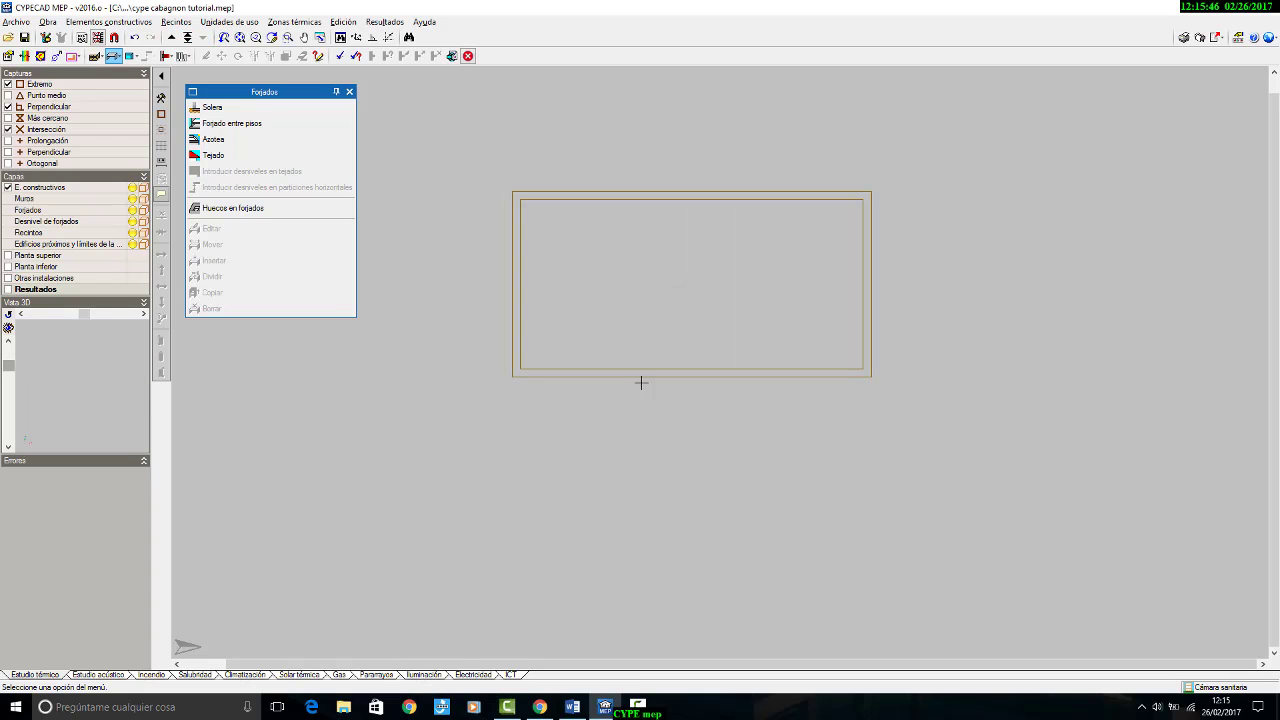
scroll(612, 285, up, 2)
scroll(642, 118, up, 1)
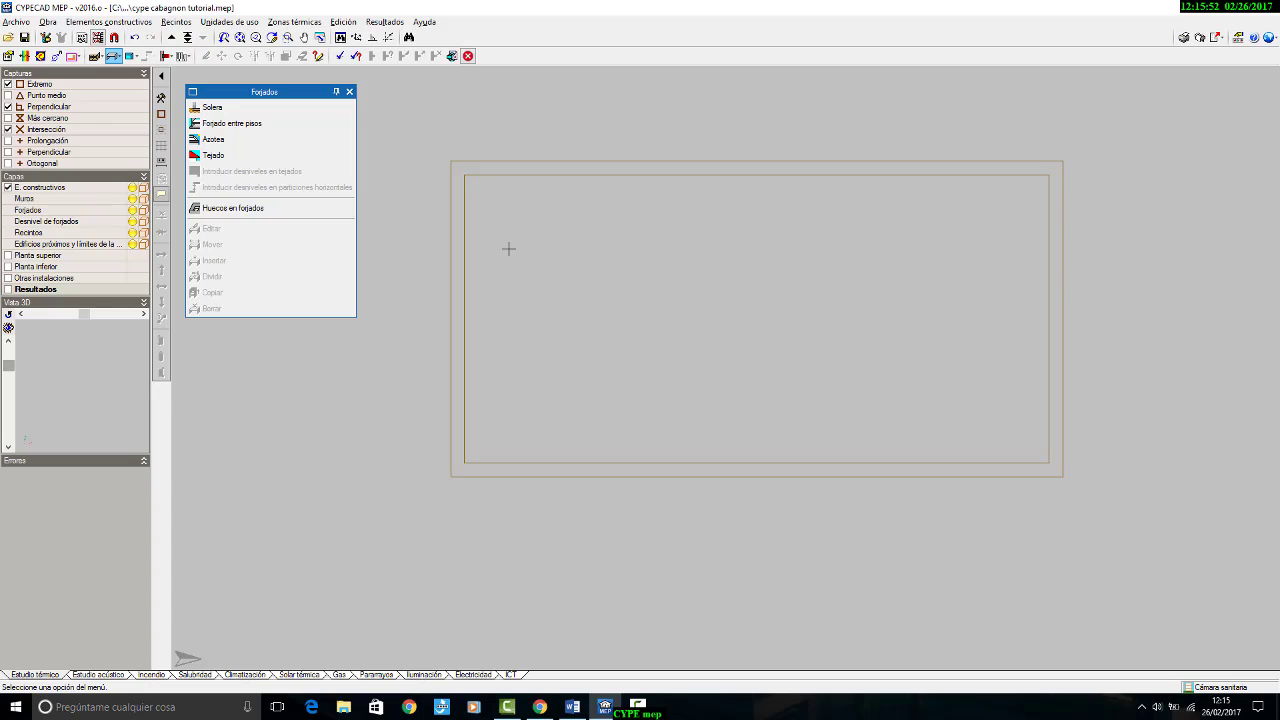
click(8, 256)
scroll(446, 241, up, 4)
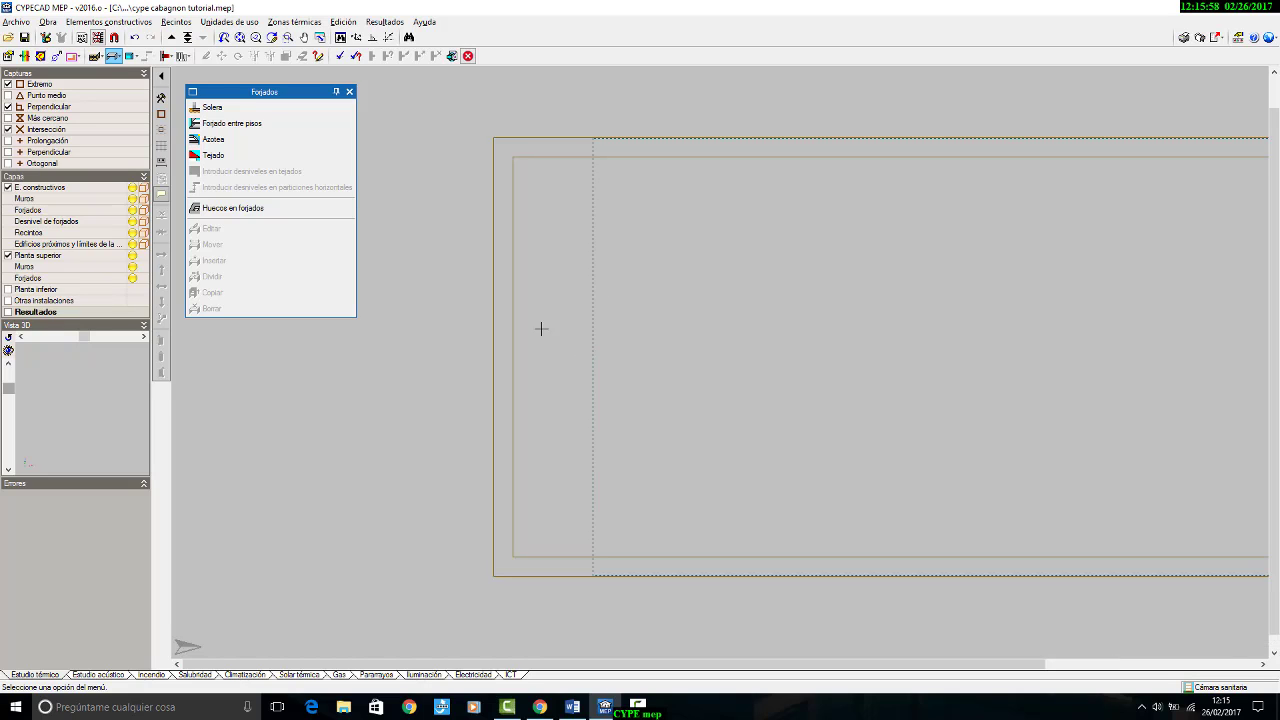
scroll(507, 304, down, 1)
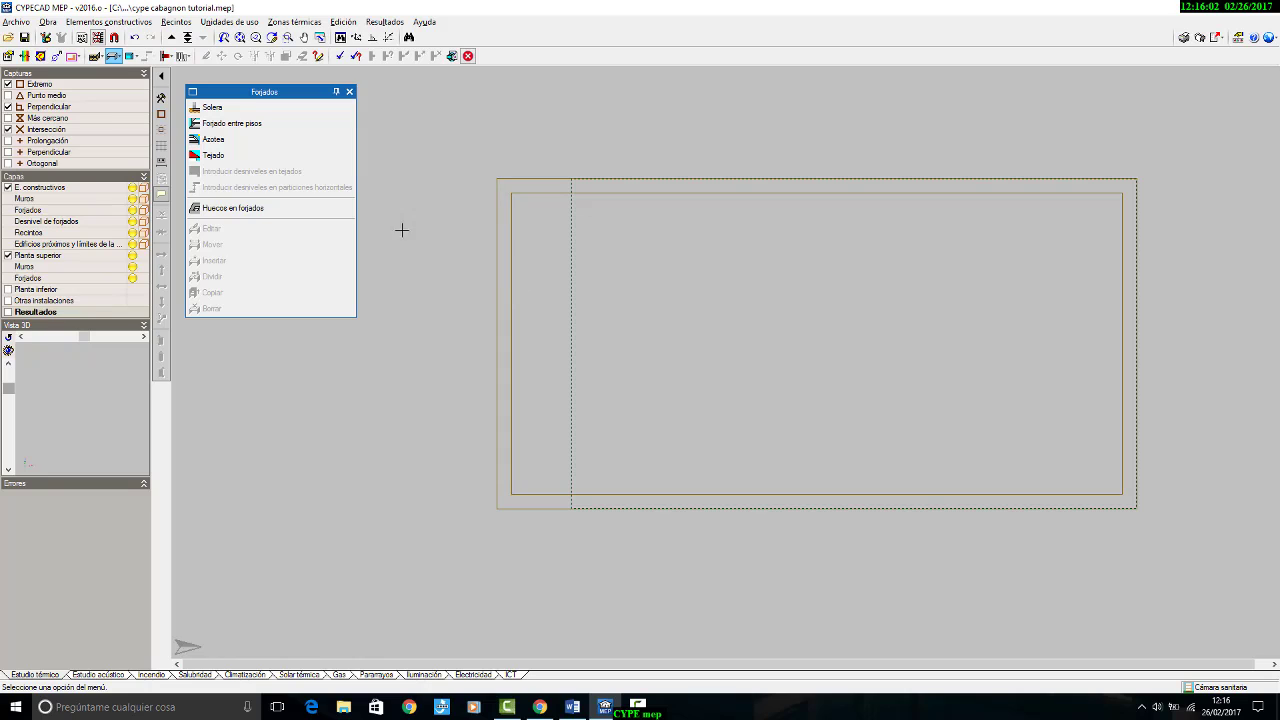
Step: Replace the Forjados tools with the Muros y particiones tools as a labelled floating list, and open the Cerramiento definition
click(350, 92)
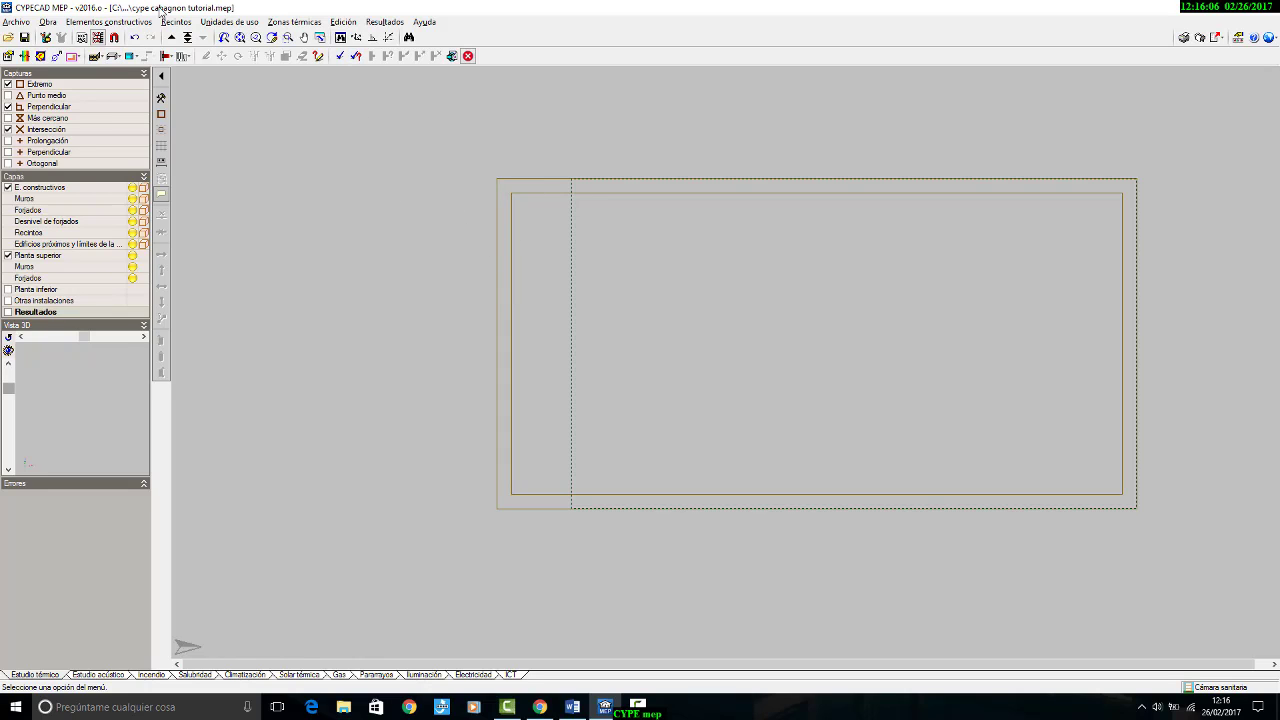
click(95, 56)
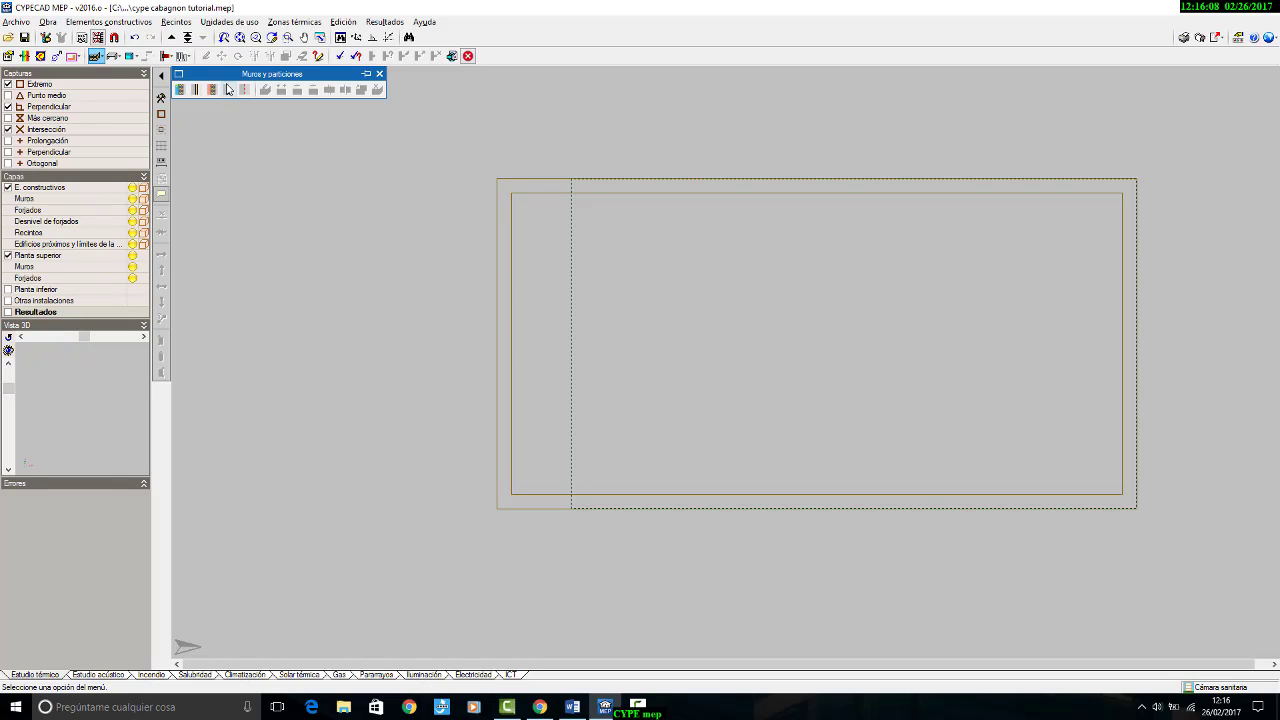
click(180, 75)
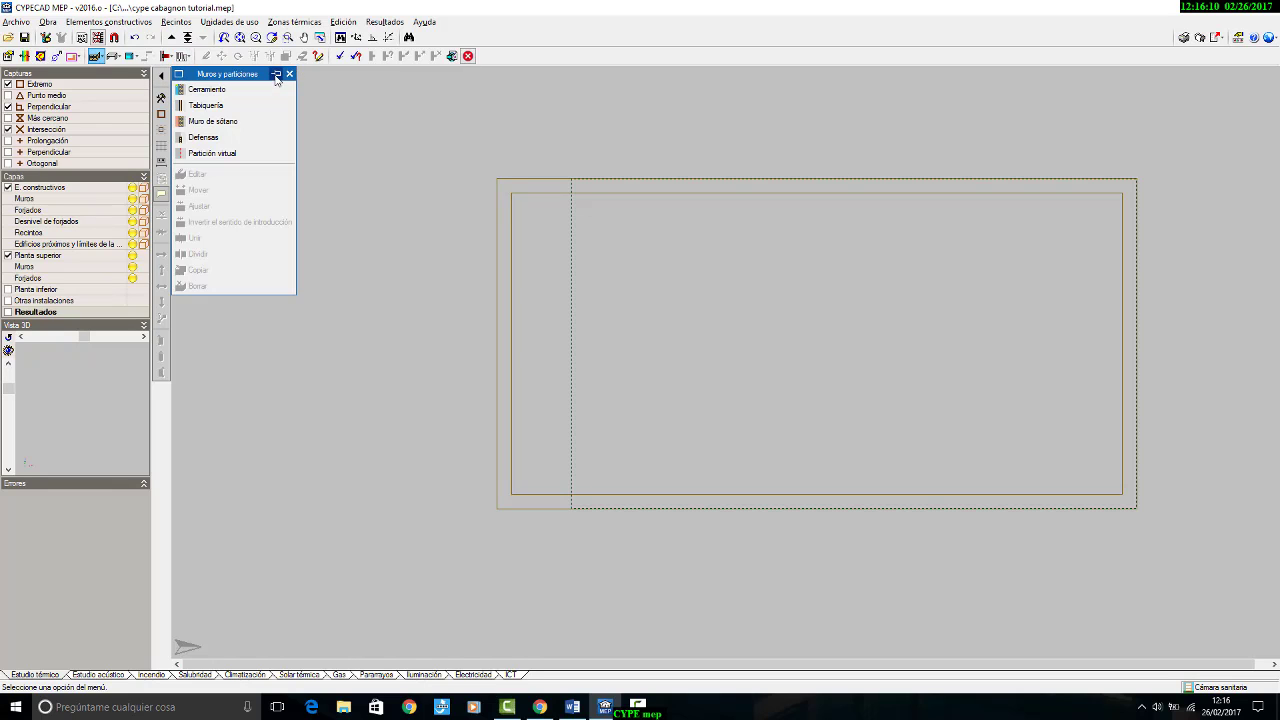
drag(258, 77, 317, 113)
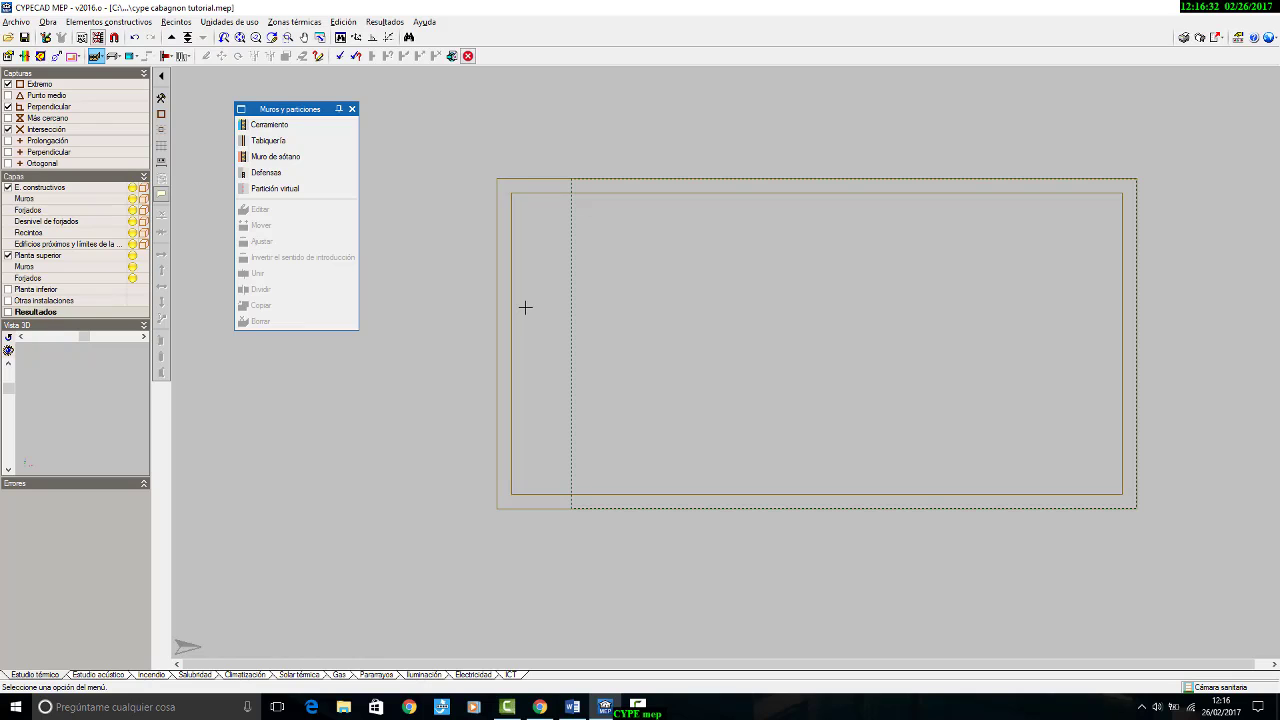
click(268, 127)
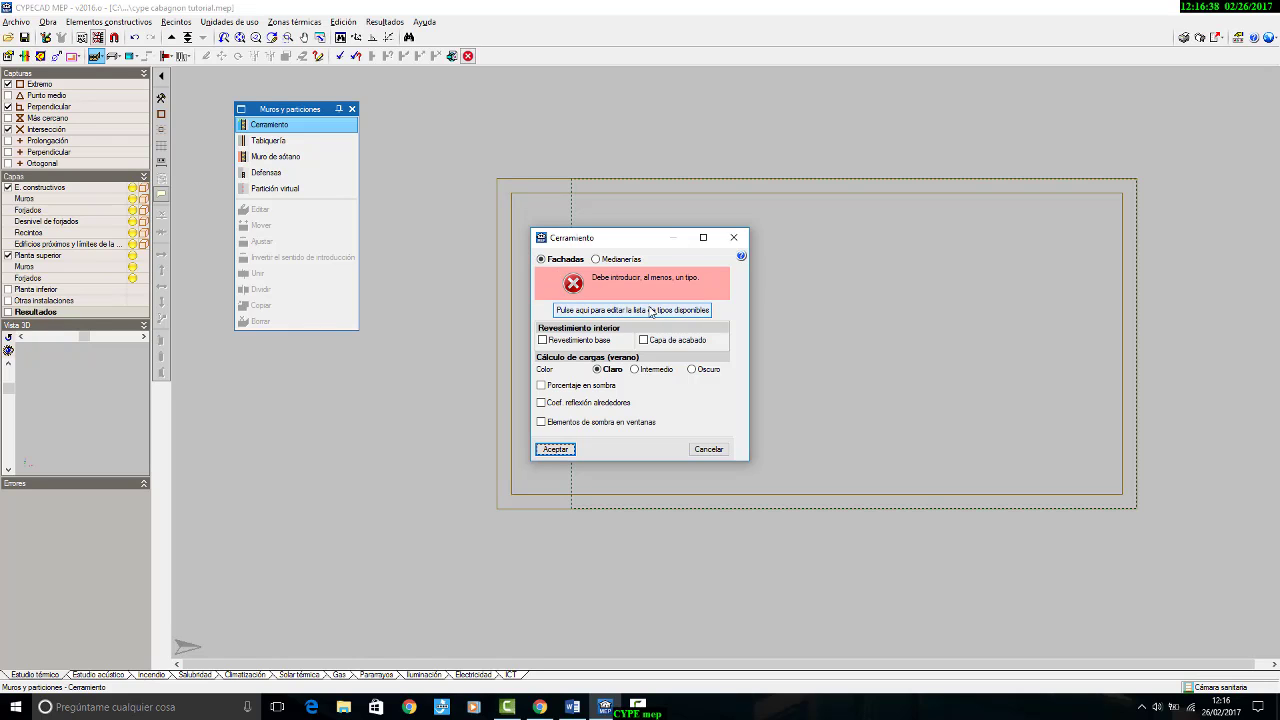
Step: Look through the fachada cara vista and fachada revestida types that the Generador de Precios offers for cerramientos
click(589, 314)
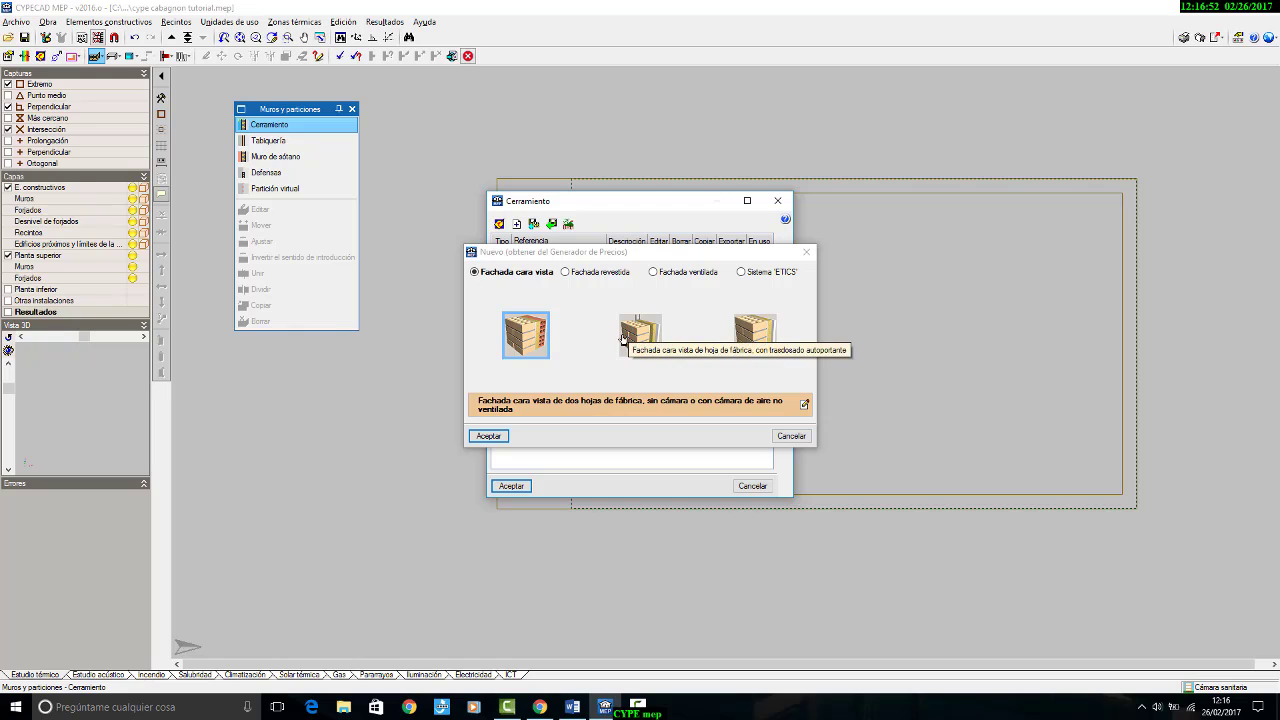
click(566, 272)
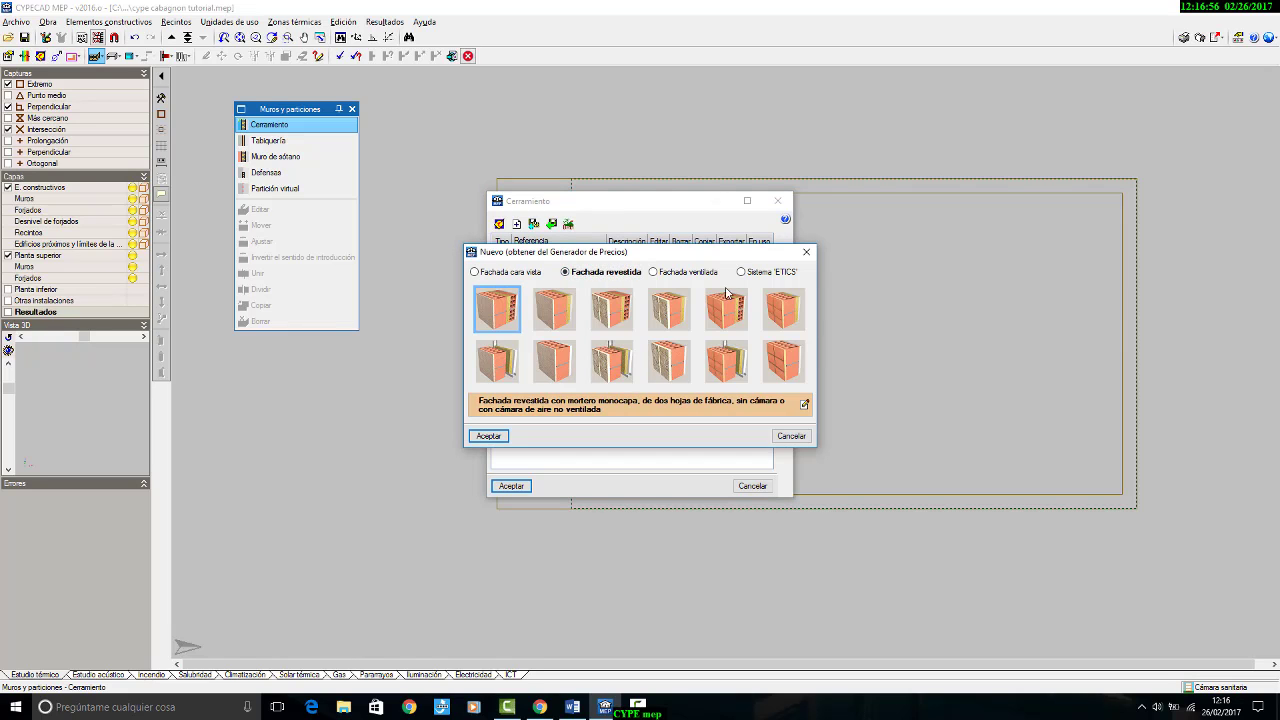
click(700, 272)
click(806, 252)
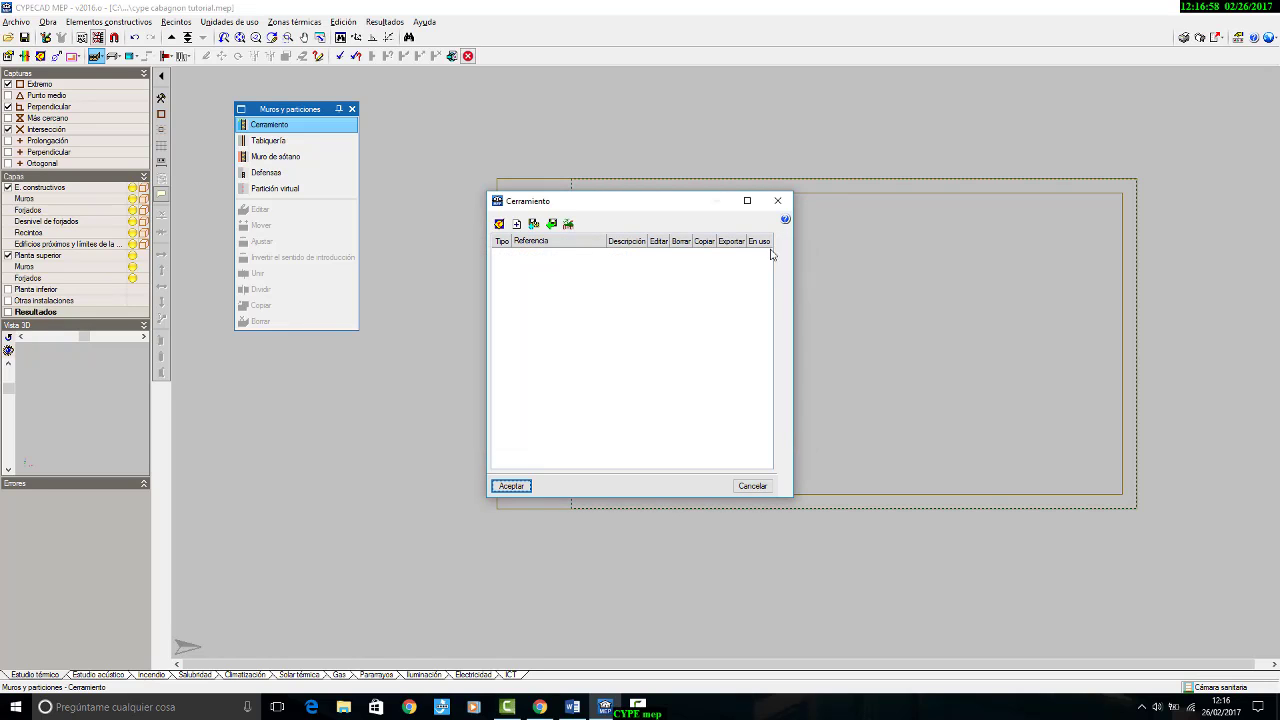
click(777, 200)
Step: Set the cerramiento to Medianerías and add the type Medianería de hoja de fábrica from the Generador de Precios
click(617, 260)
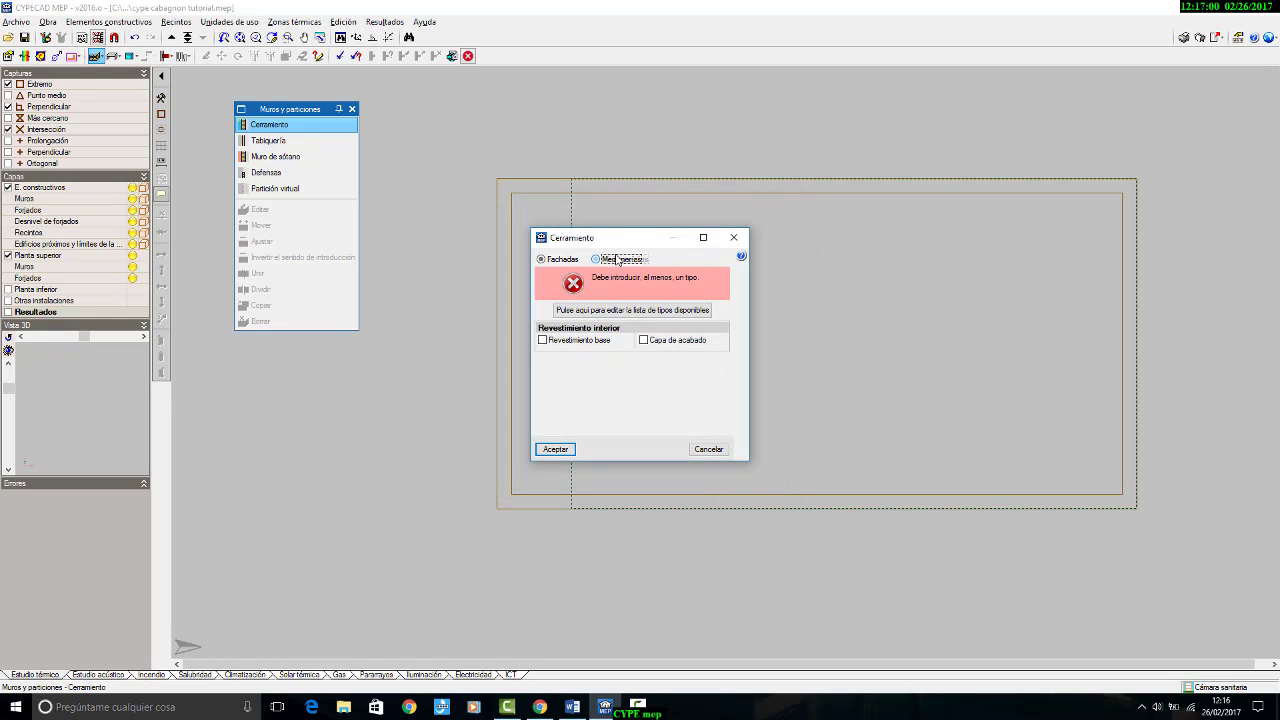
click(603, 311)
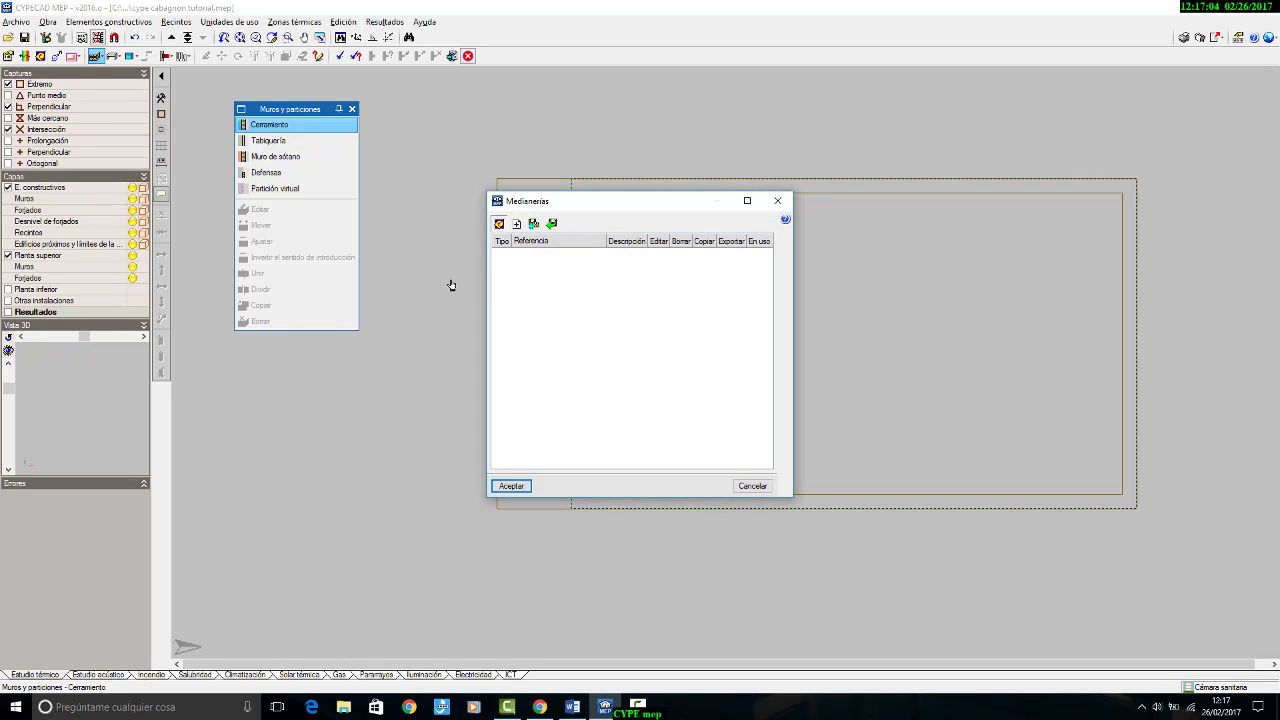
click(552, 332)
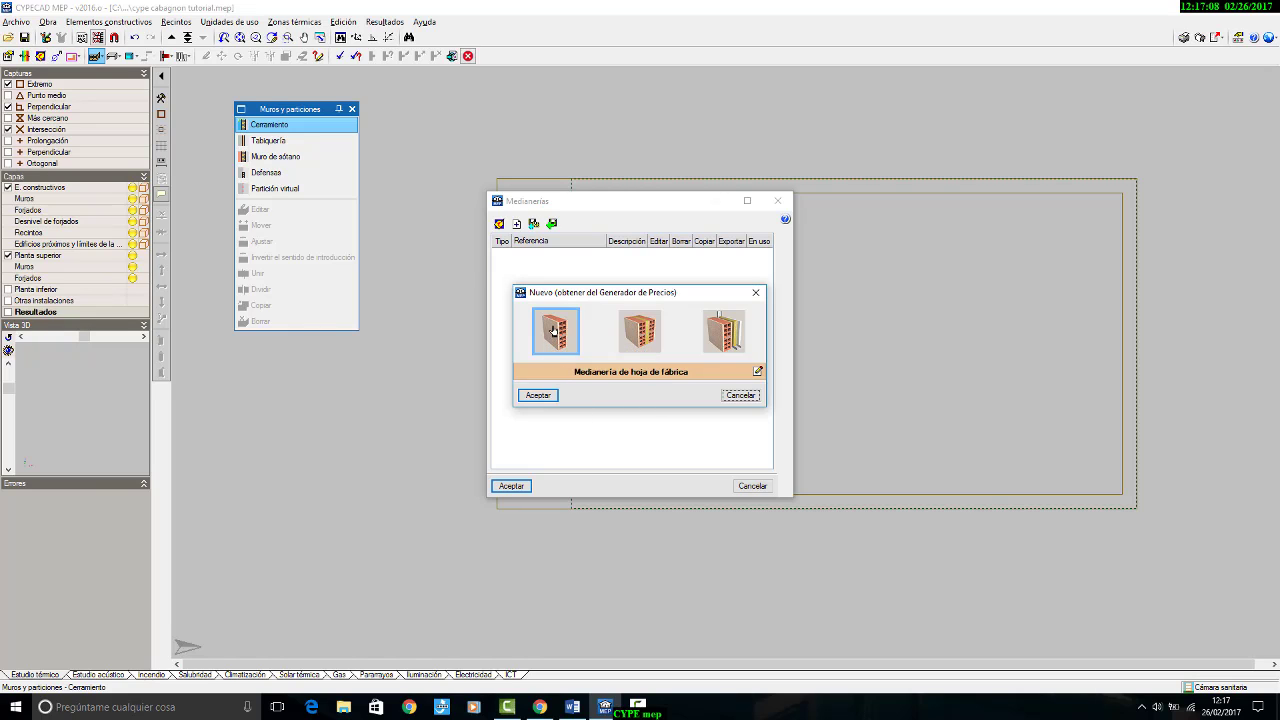
click(538, 395)
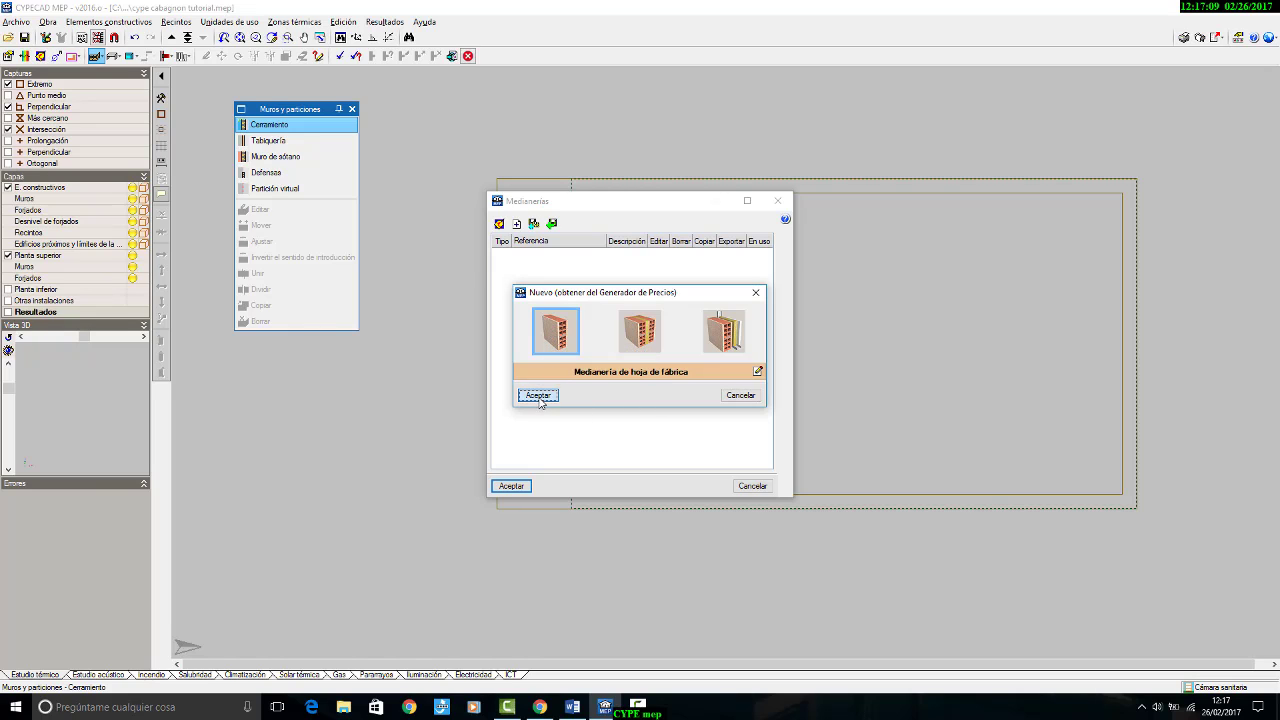
click(512, 486)
click(556, 519)
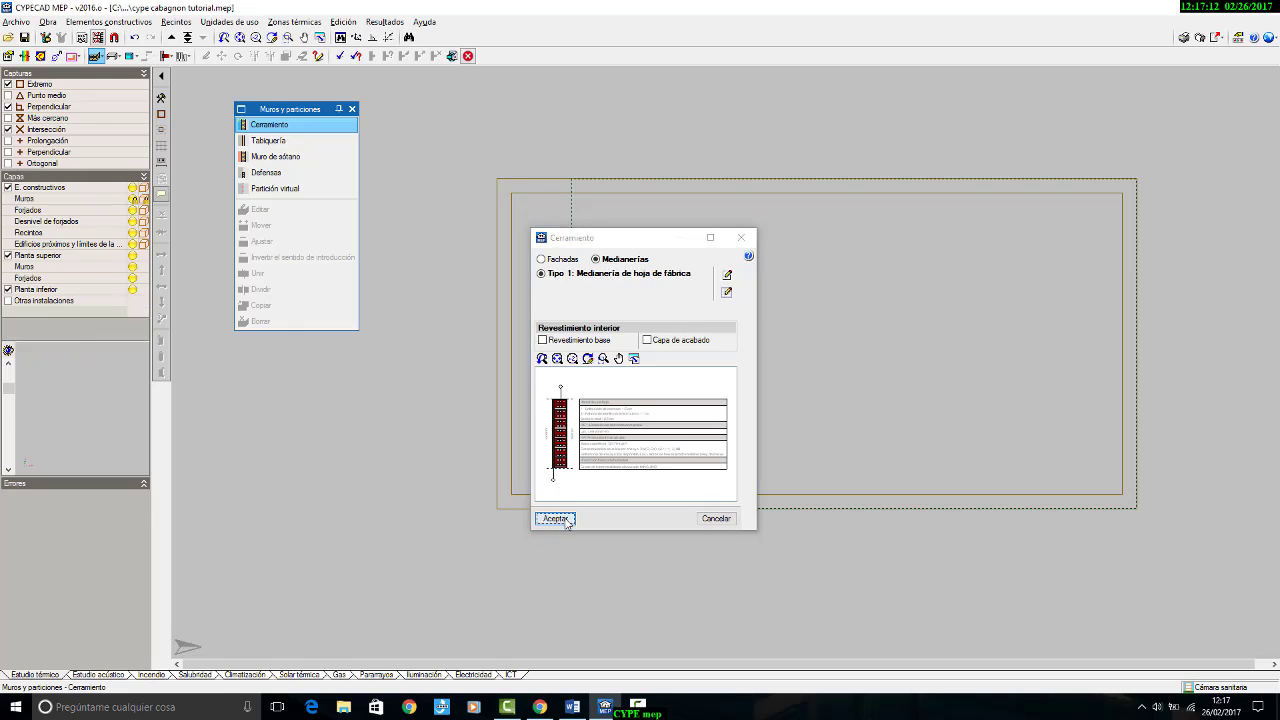
Step: Draw the medianería along the outer edge of the Cámara sanitaria from the upper right corner through the lower right to the lower left, with its thickness inward
click(1136, 180)
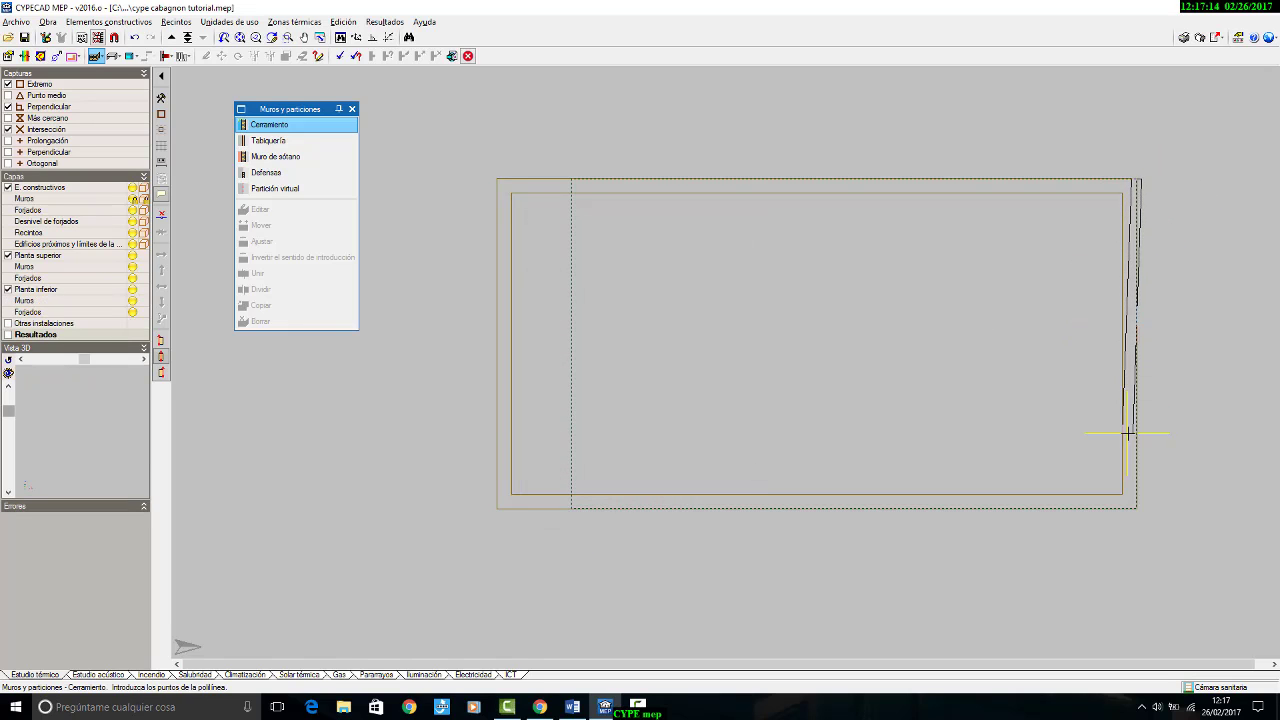
scroll(1225, 260, up, 5)
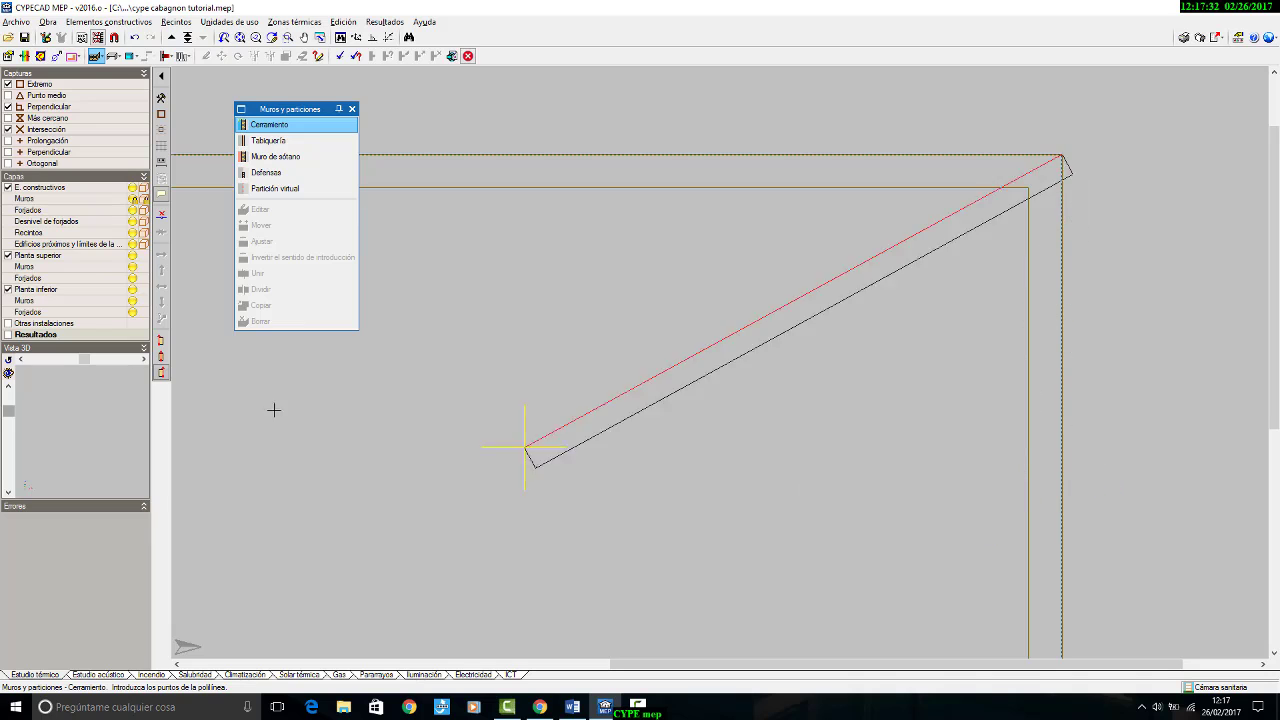
scroll(1020, 475, down, 2)
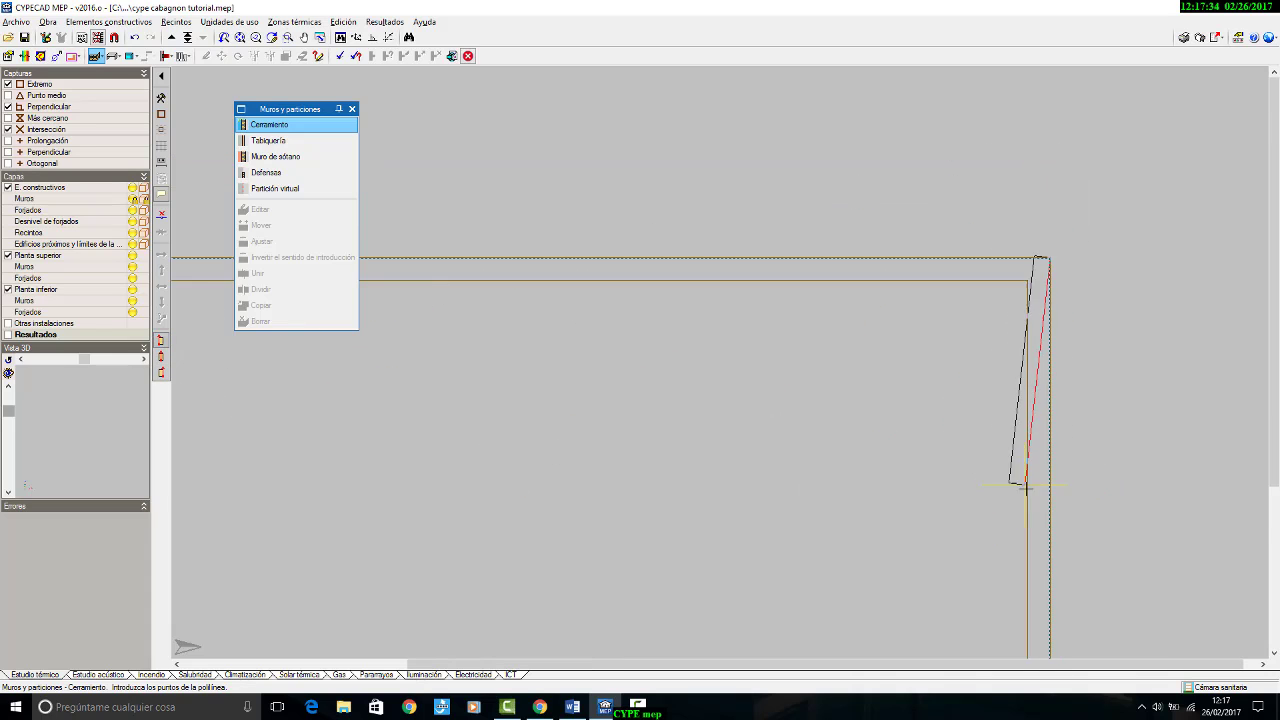
middle_drag(1075, 367, 1091, 233)
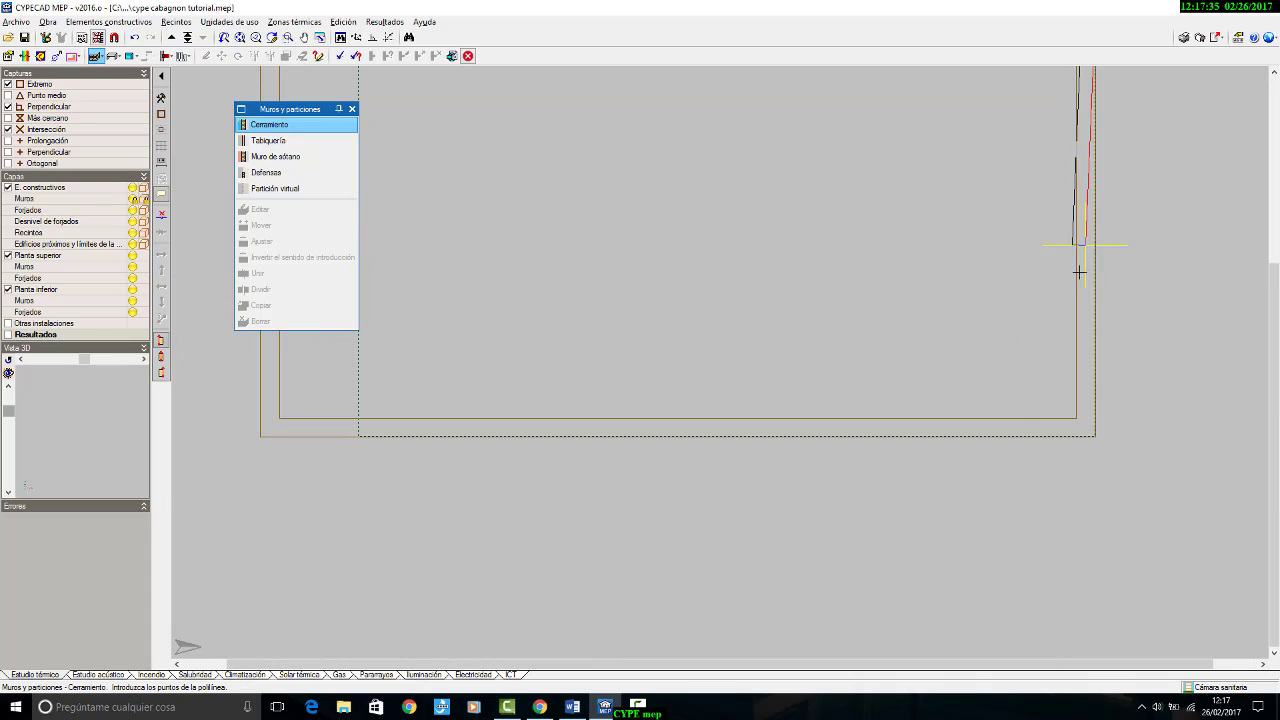
click(1096, 437)
scroll(1189, 489, down, 2)
scroll(612, 452, up, 4)
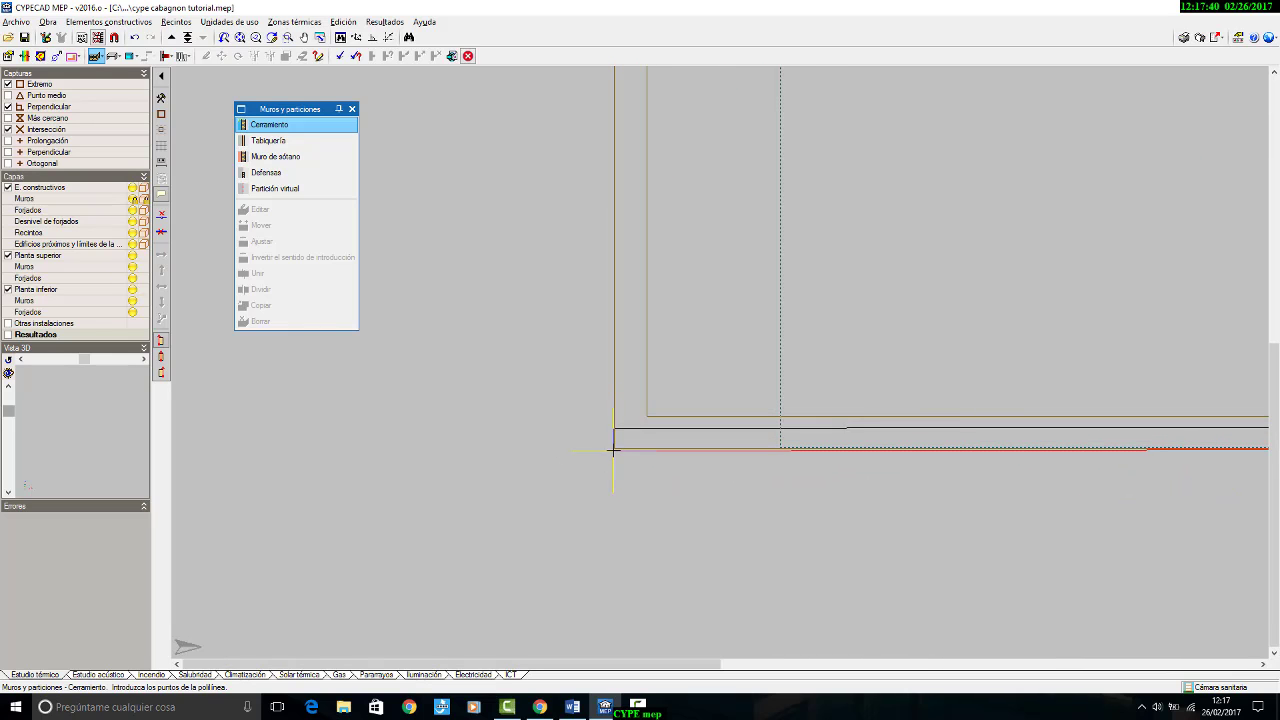
click(612, 450)
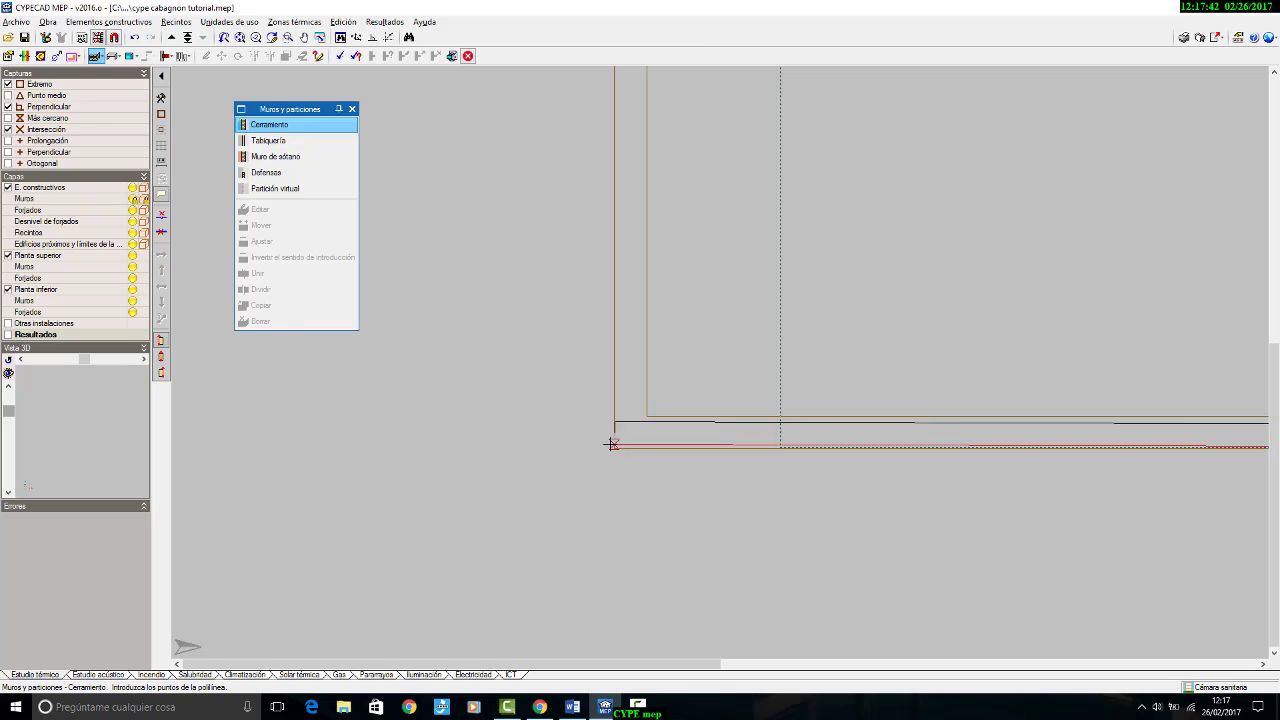
Step: Turn off the Más cercano snap and complete the medianería around the remaining outer edges, closing it at the upper right corner
scroll(594, 530, down, 2)
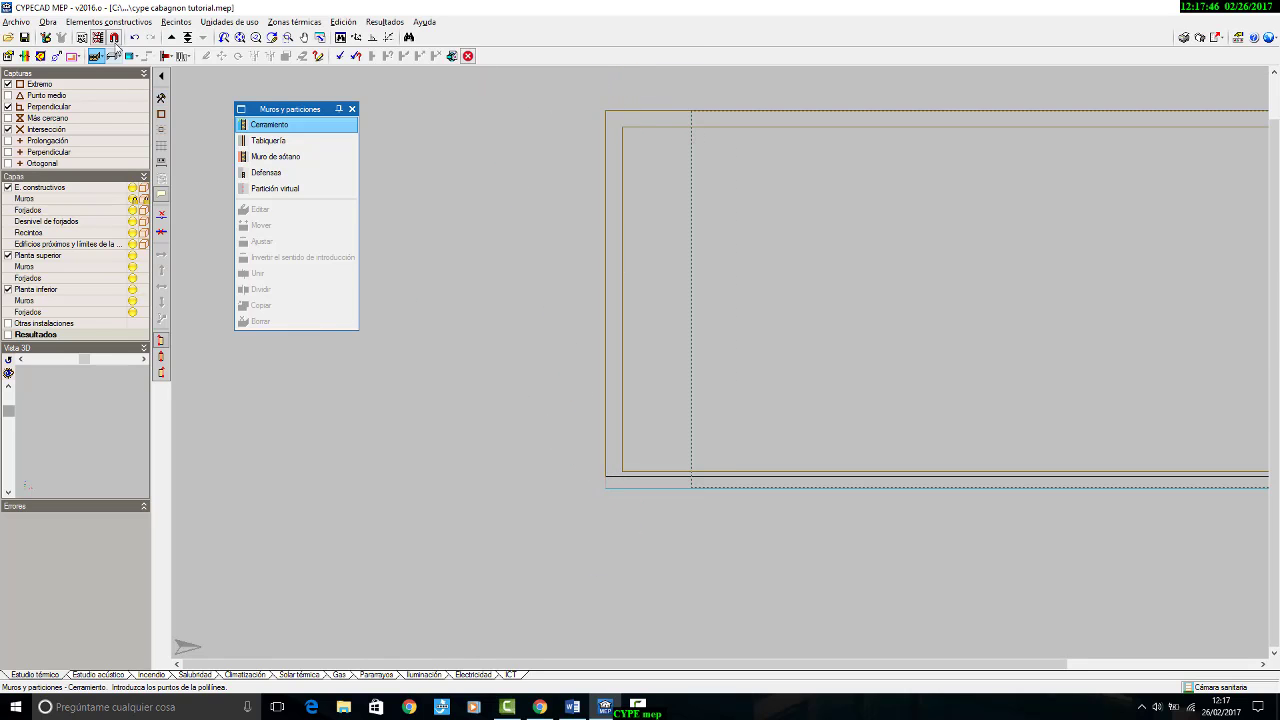
click(114, 38)
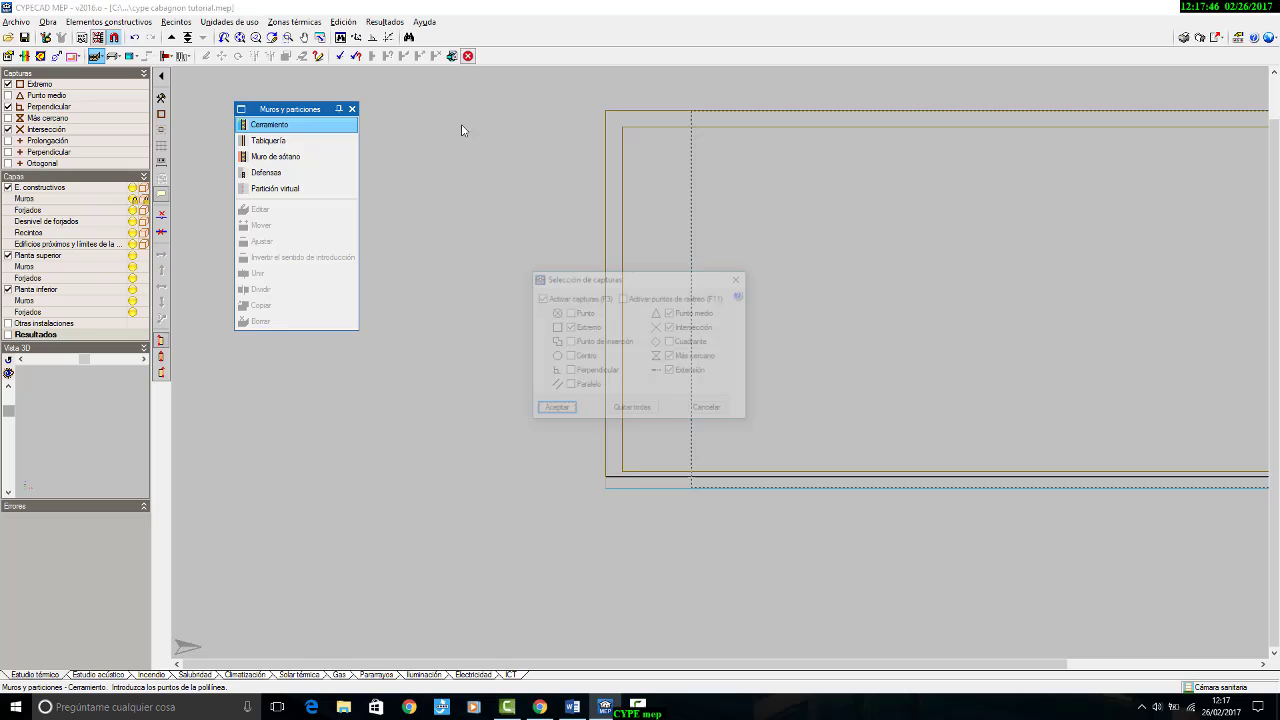
click(558, 411)
middle_drag(1031, 153, 571, 191)
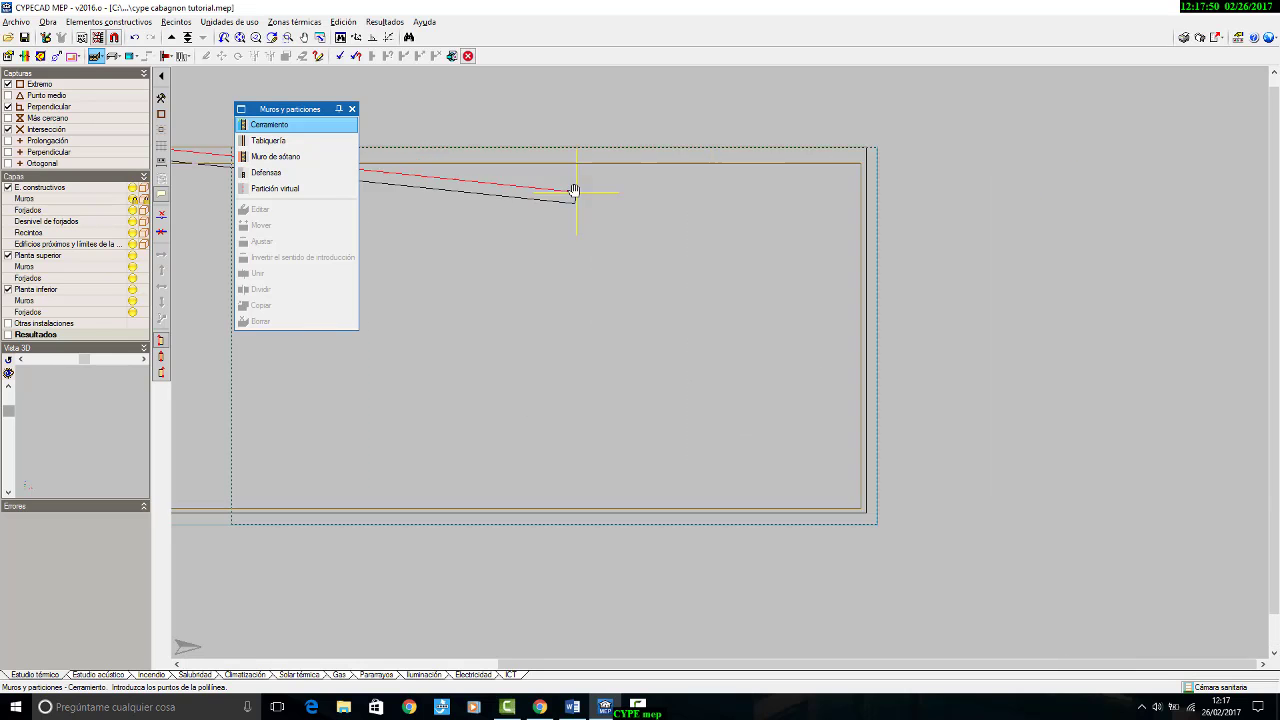
click(865, 146)
right_click(1054, 174)
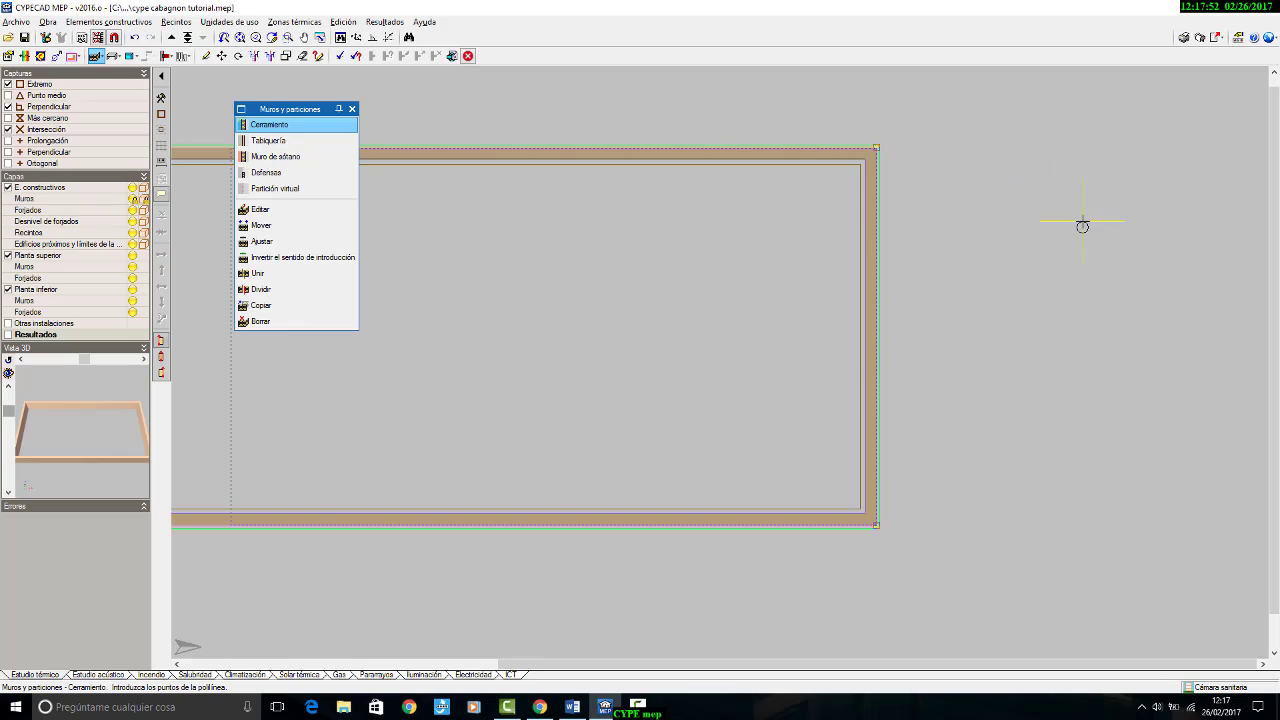
Step: Check the closed perimeter medianería in plan and move up to the Planta Baja floor
scroll(1083, 225, down, 2)
scroll(634, 290, up, 3)
middle_drag(634, 290, 884, 276)
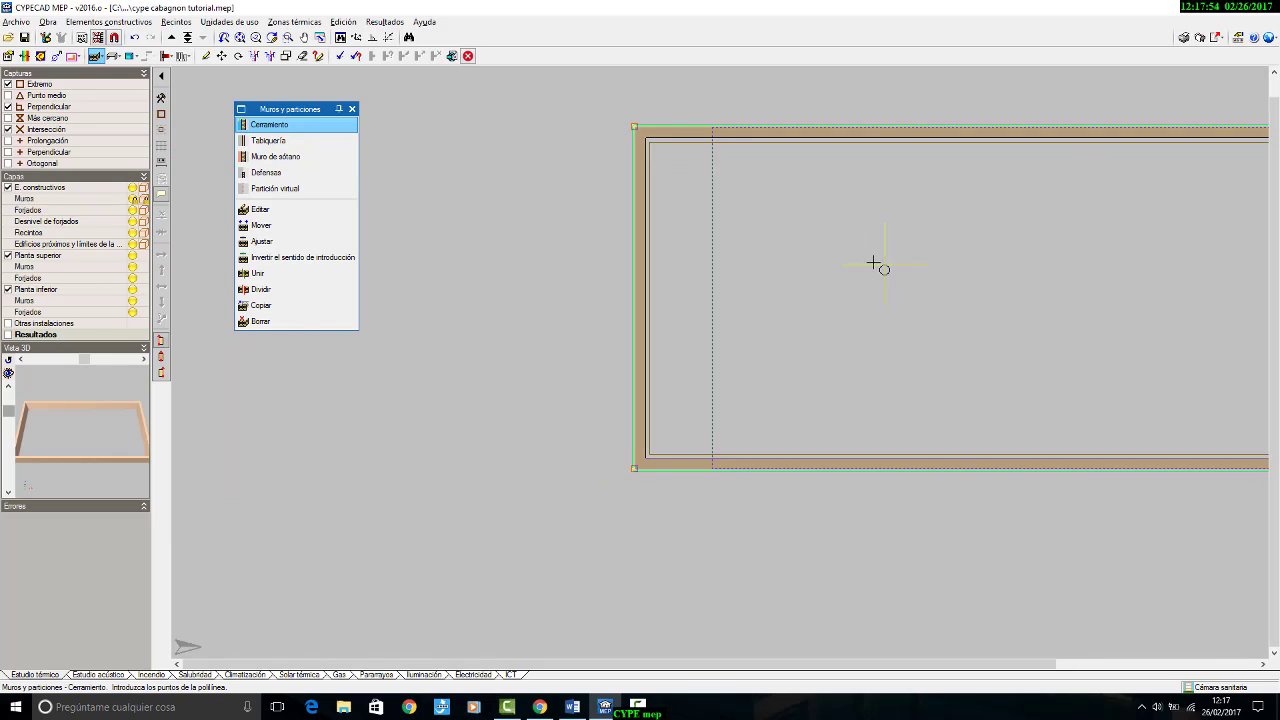
scroll(800, 225, up, 5)
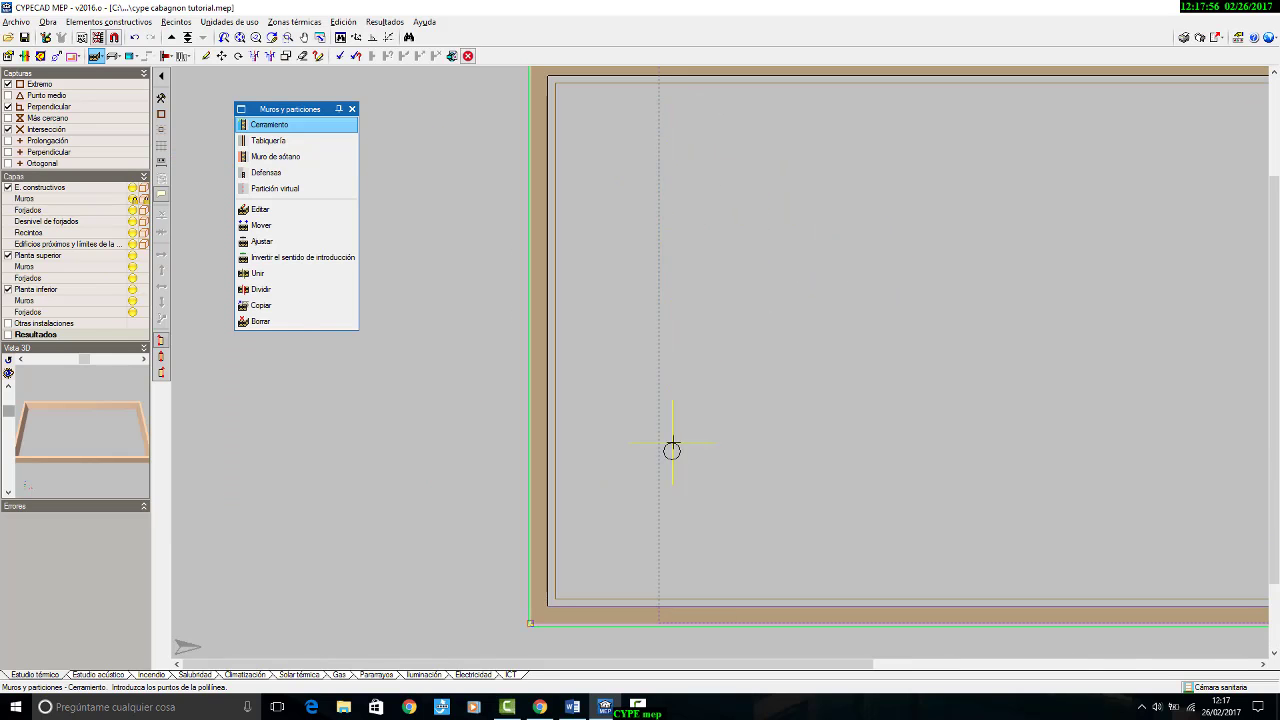
scroll(671, 449, down, 3)
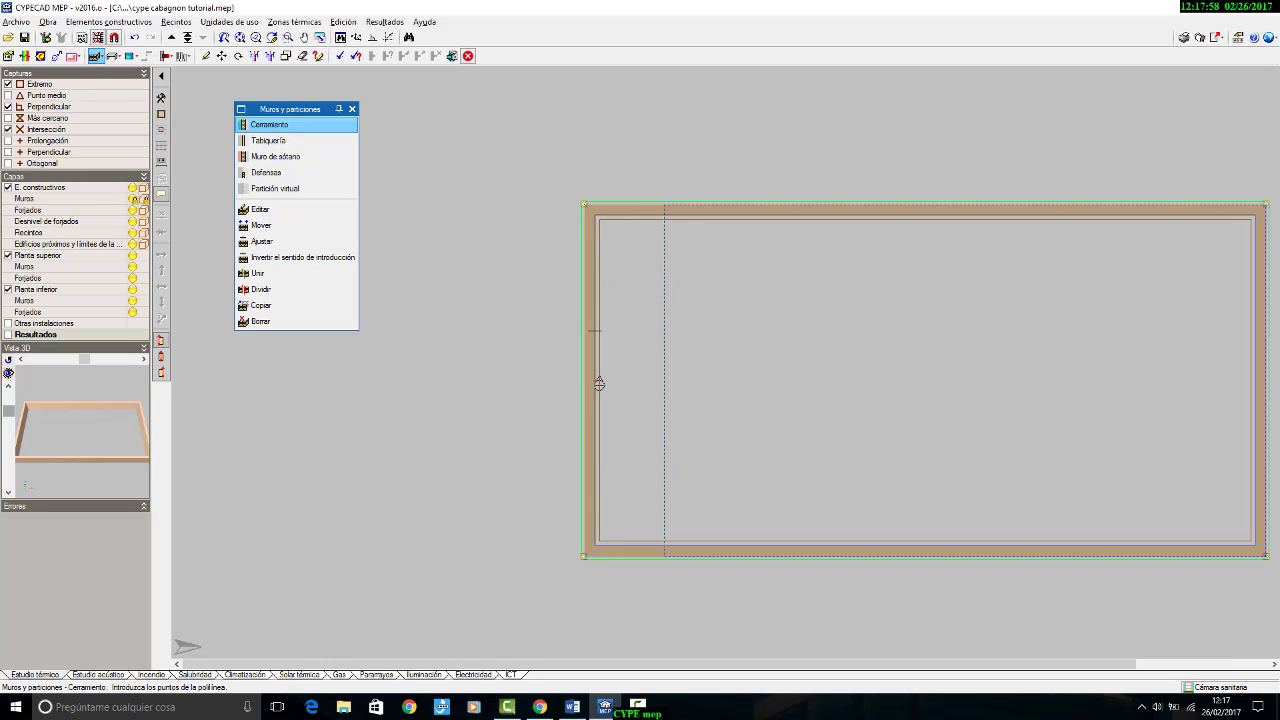
click(171, 37)
click(715, 518)
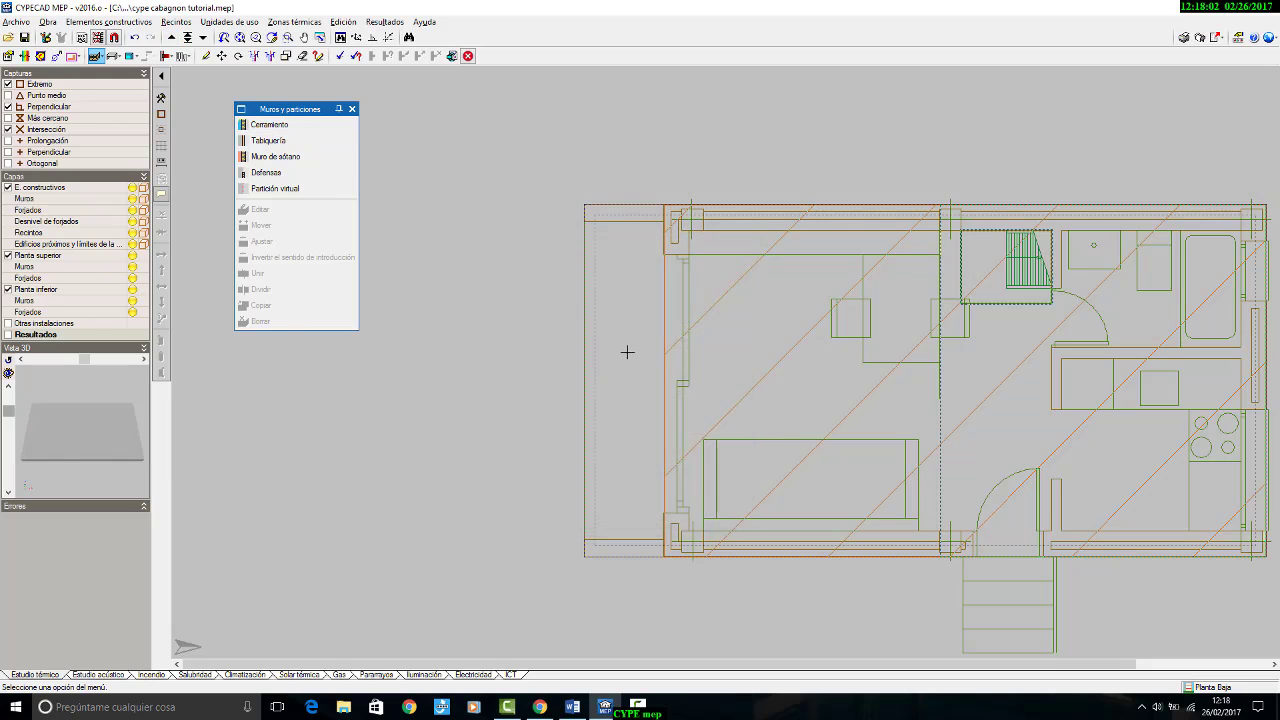
Step: Add a Forjado entre pisos of Tipo 1: Forjado unidireccional over the uncovered porch strip beside the living area on Planta Baja
scroll(626, 351, up, 3)
scroll(597, 253, down, 3)
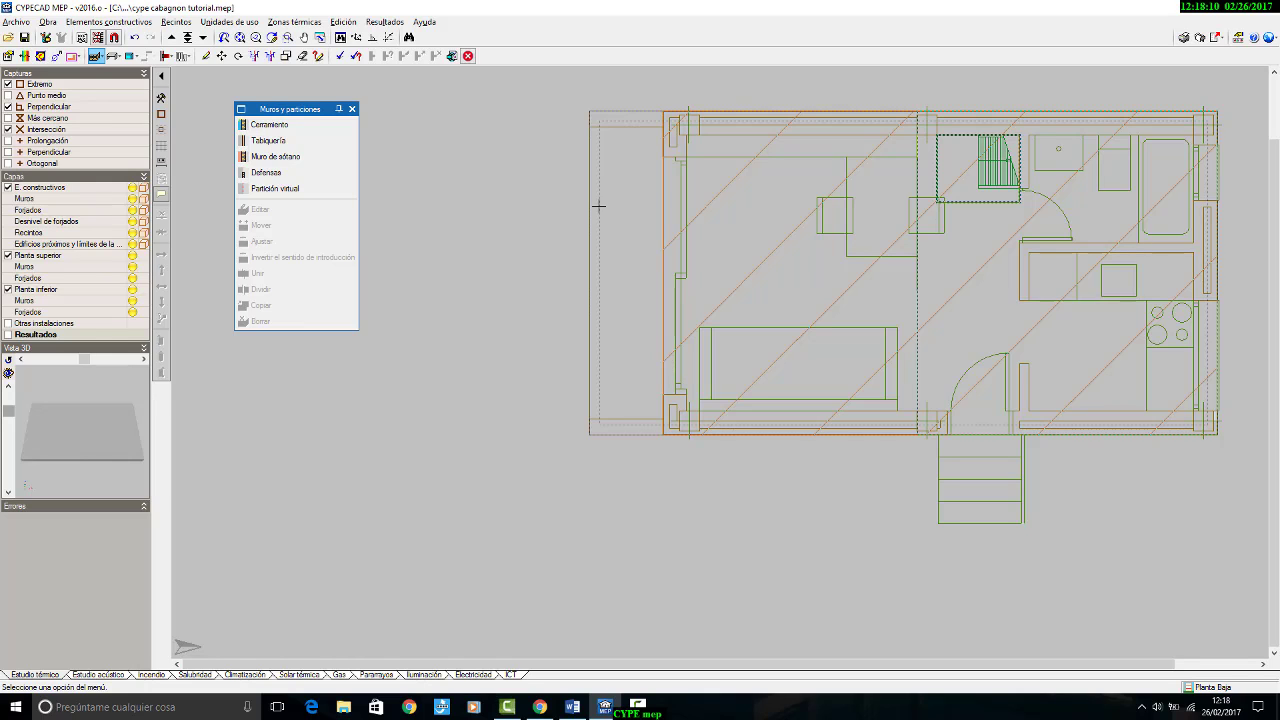
click(40, 56)
click(873, 155)
click(113, 56)
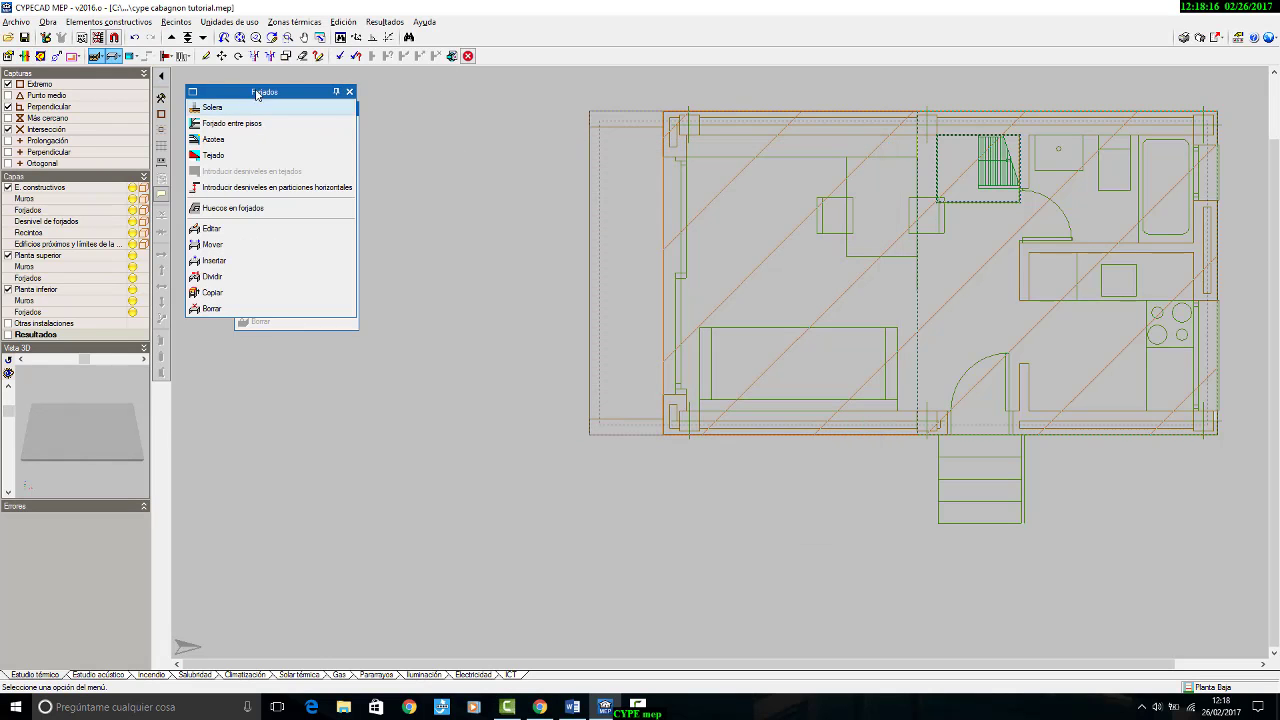
drag(254, 88, 412, 265)
click(385, 298)
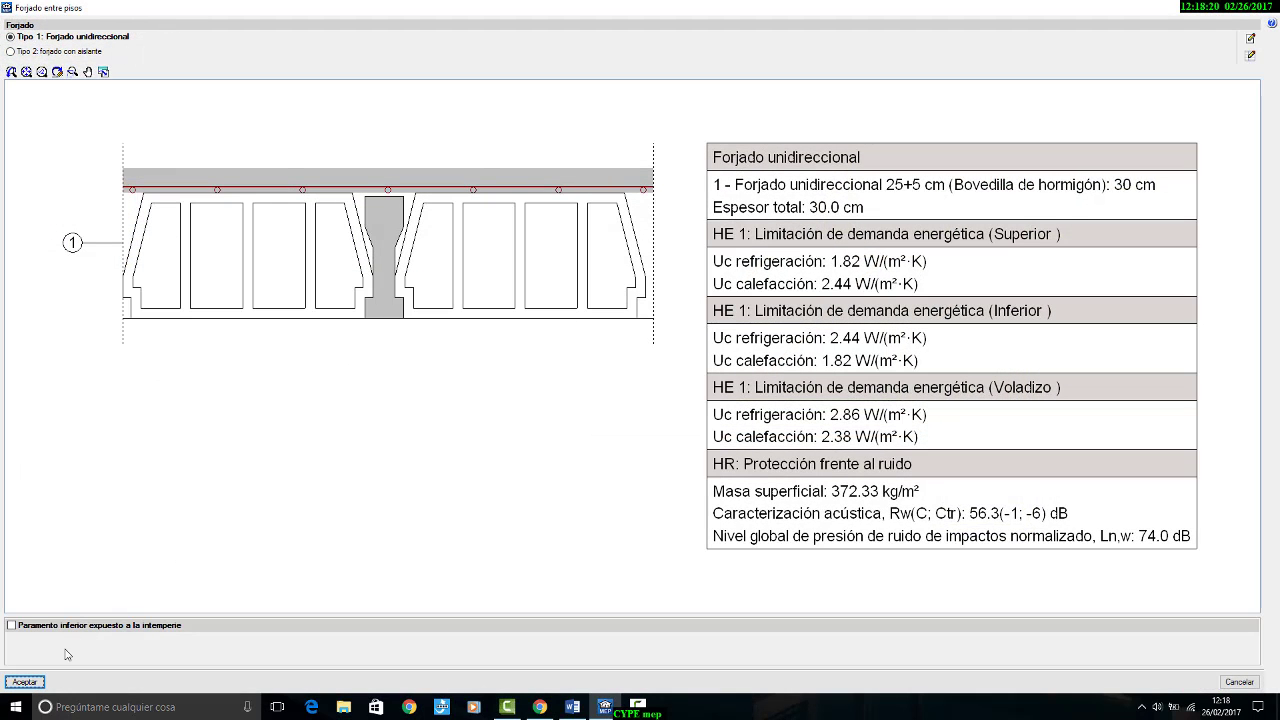
click(40, 682)
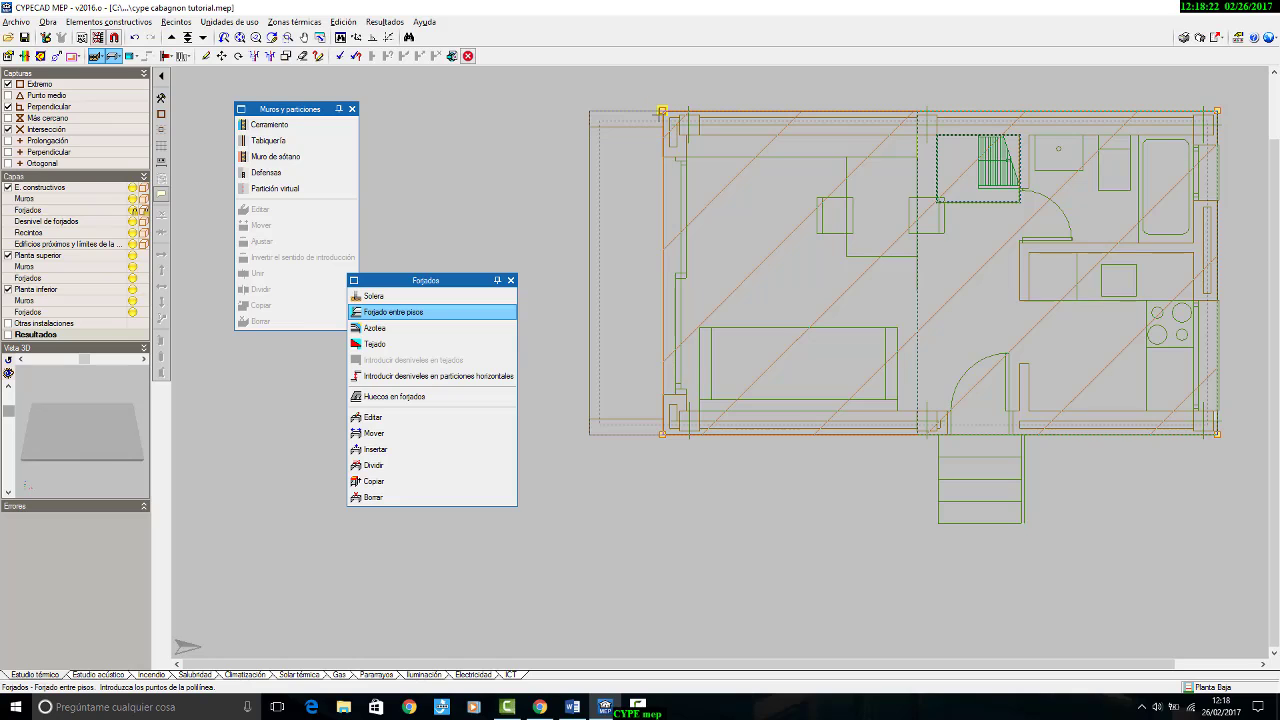
click(662, 111)
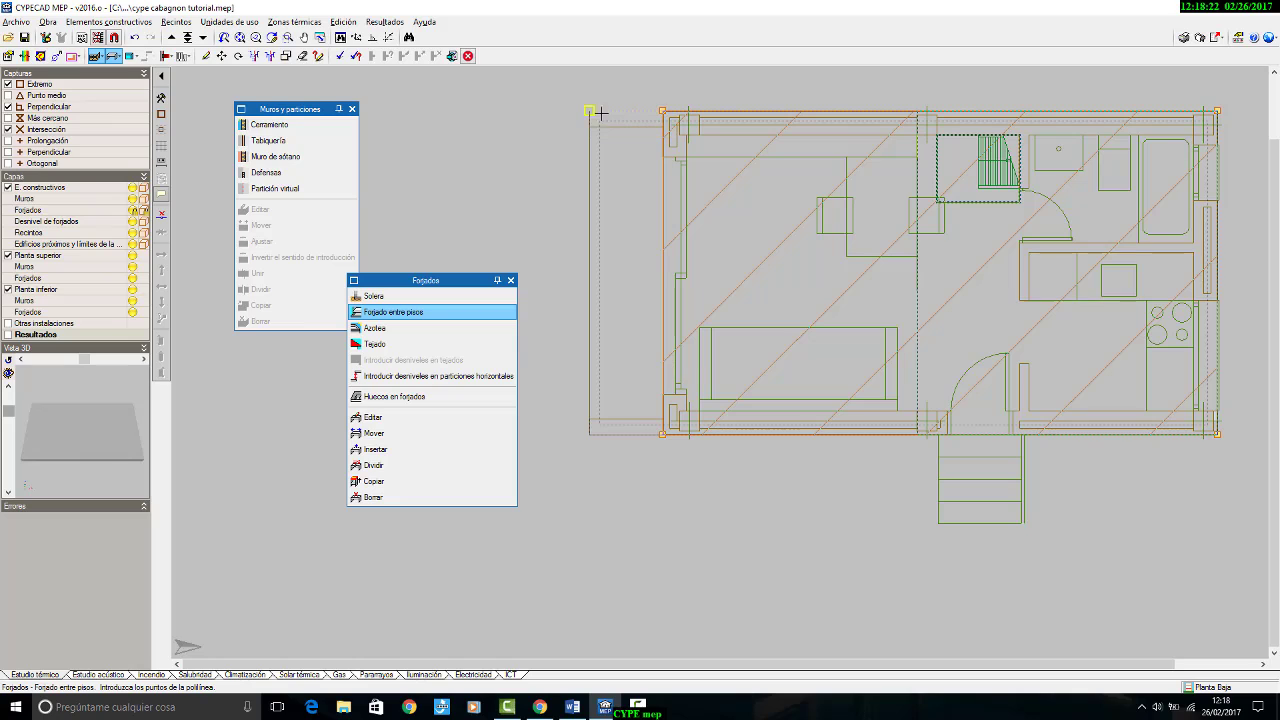
click(590, 435)
click(662, 434)
right_click(659, 472)
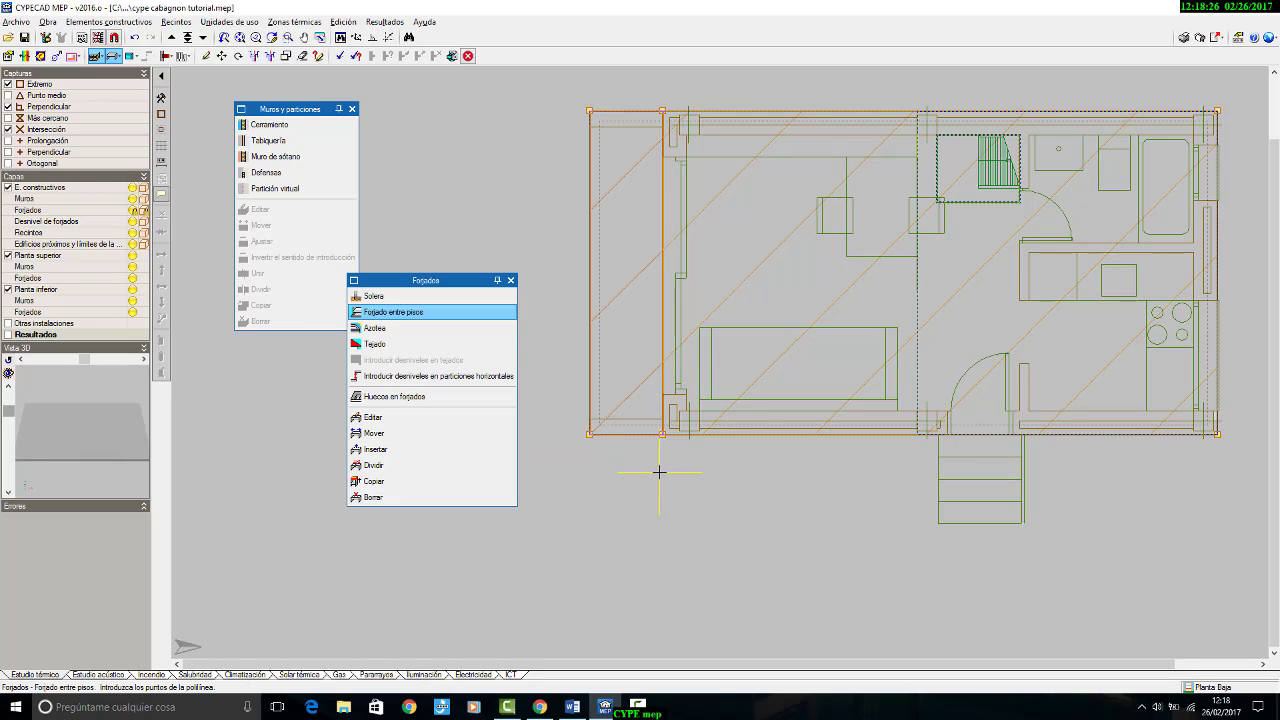
Step: Go down to the Cámara sanitaria and inspect the slabs, perimeter medianería and tejado from several sides in the 3D view
click(202, 38)
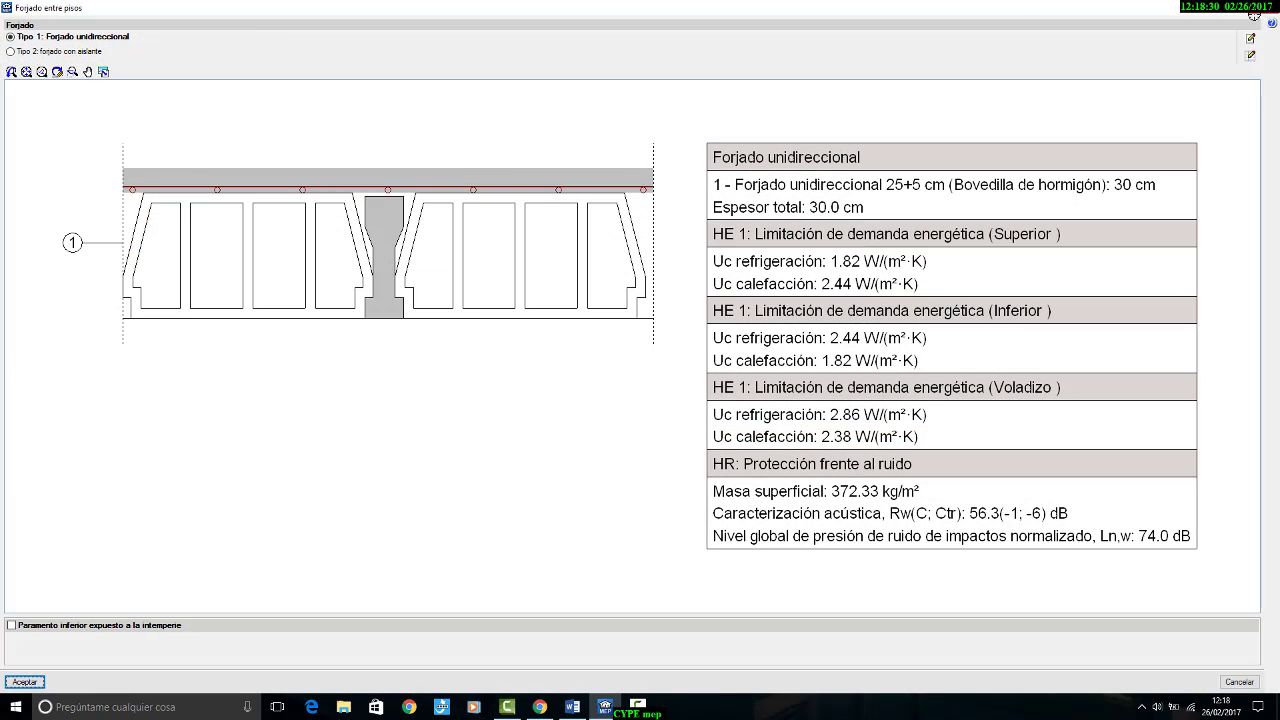
click(1254, 16)
click(47, 21)
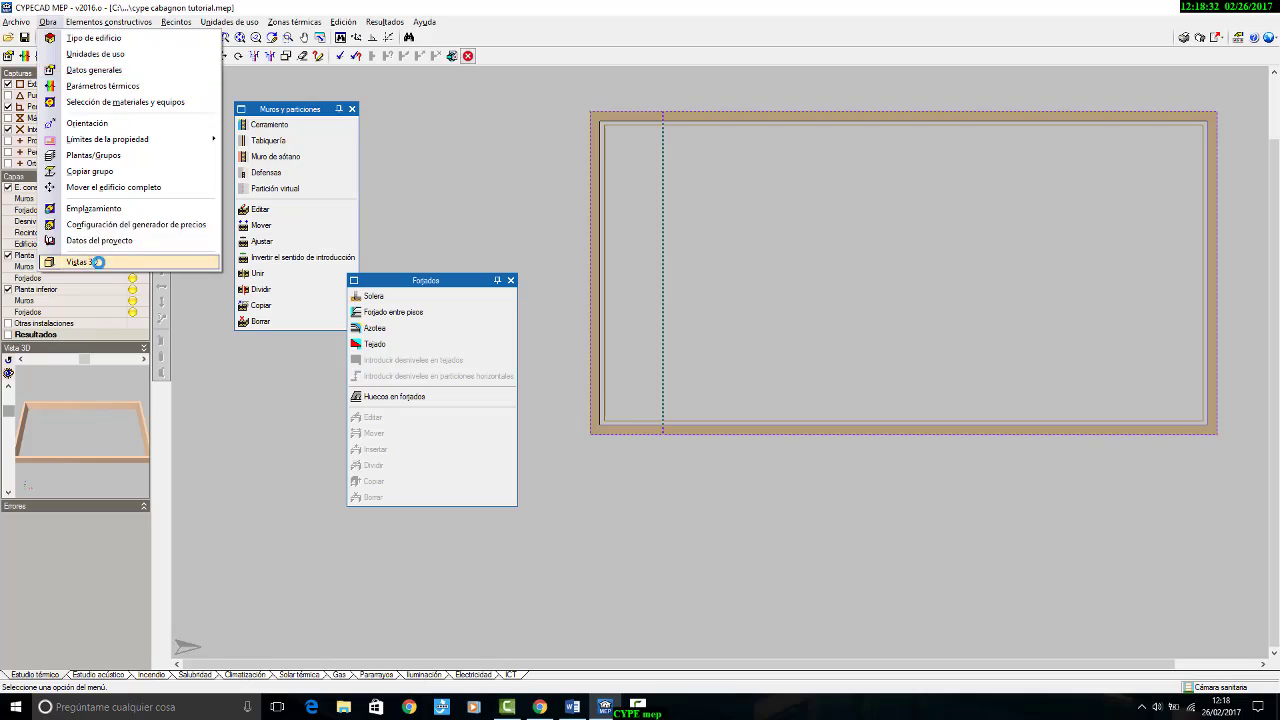
click(98, 262)
click(536, 392)
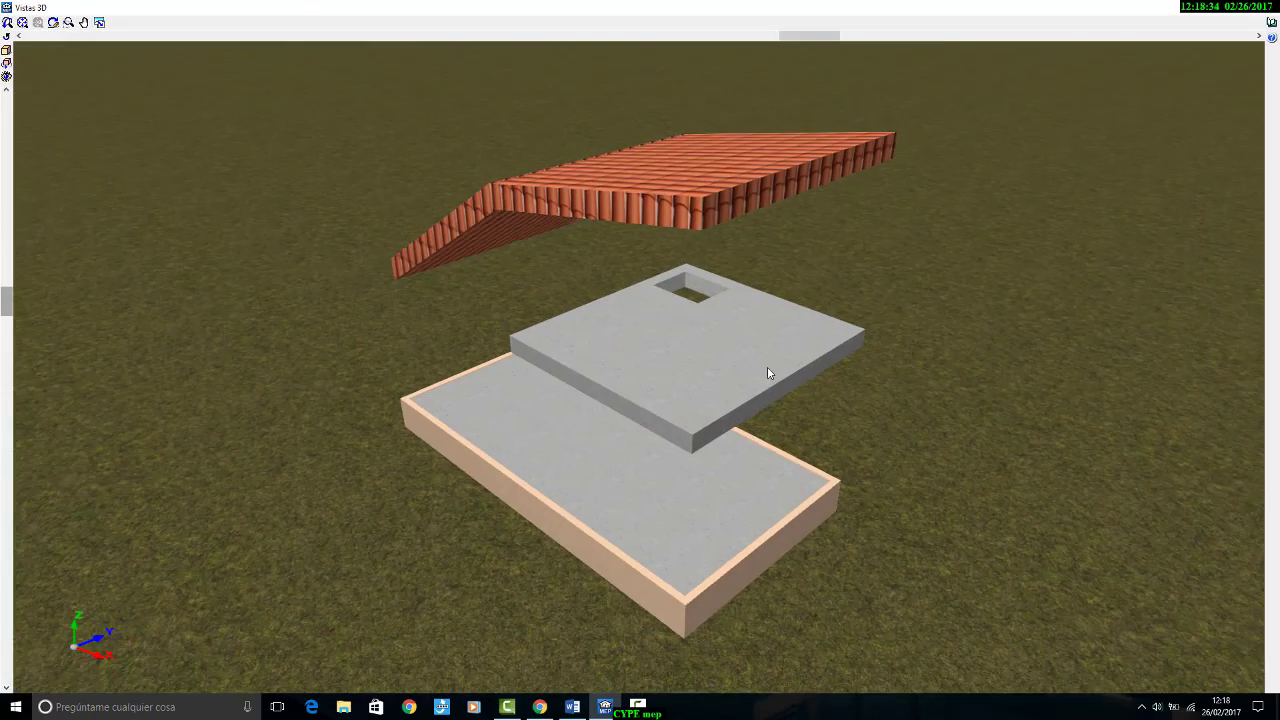
drag(768, 368, 896, 306)
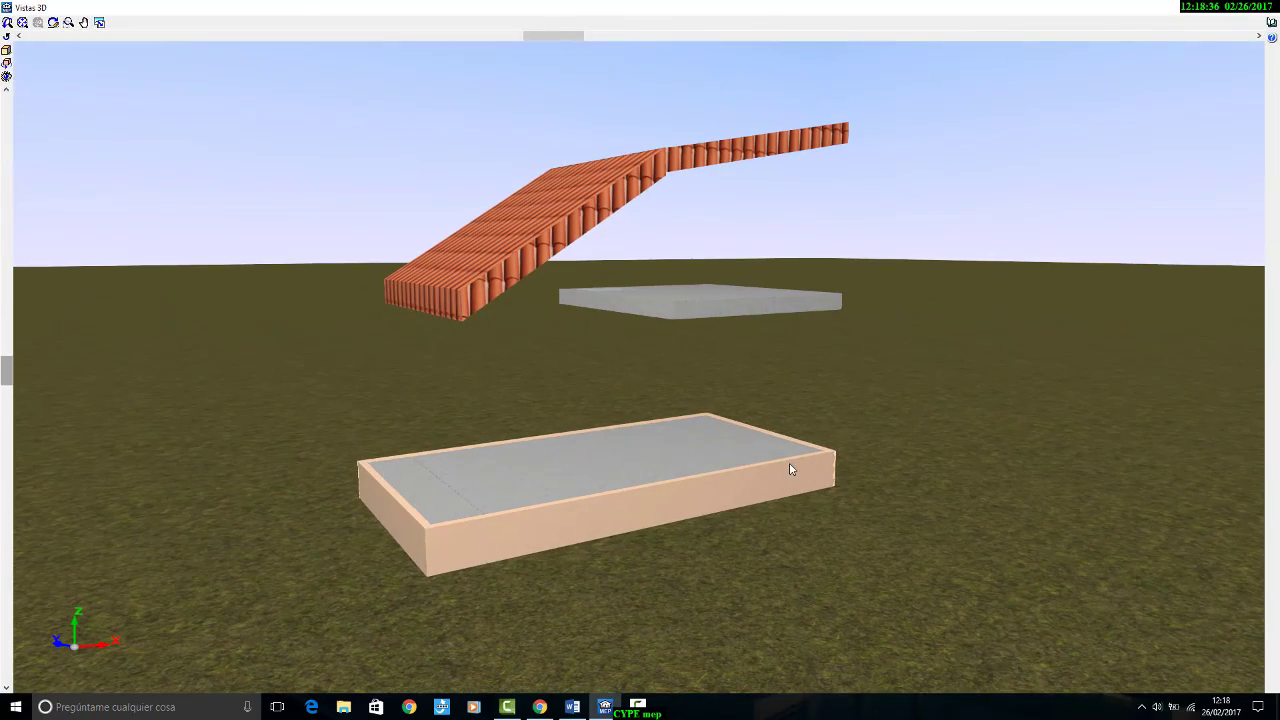
drag(790, 469, 717, 483)
click(1276, 7)
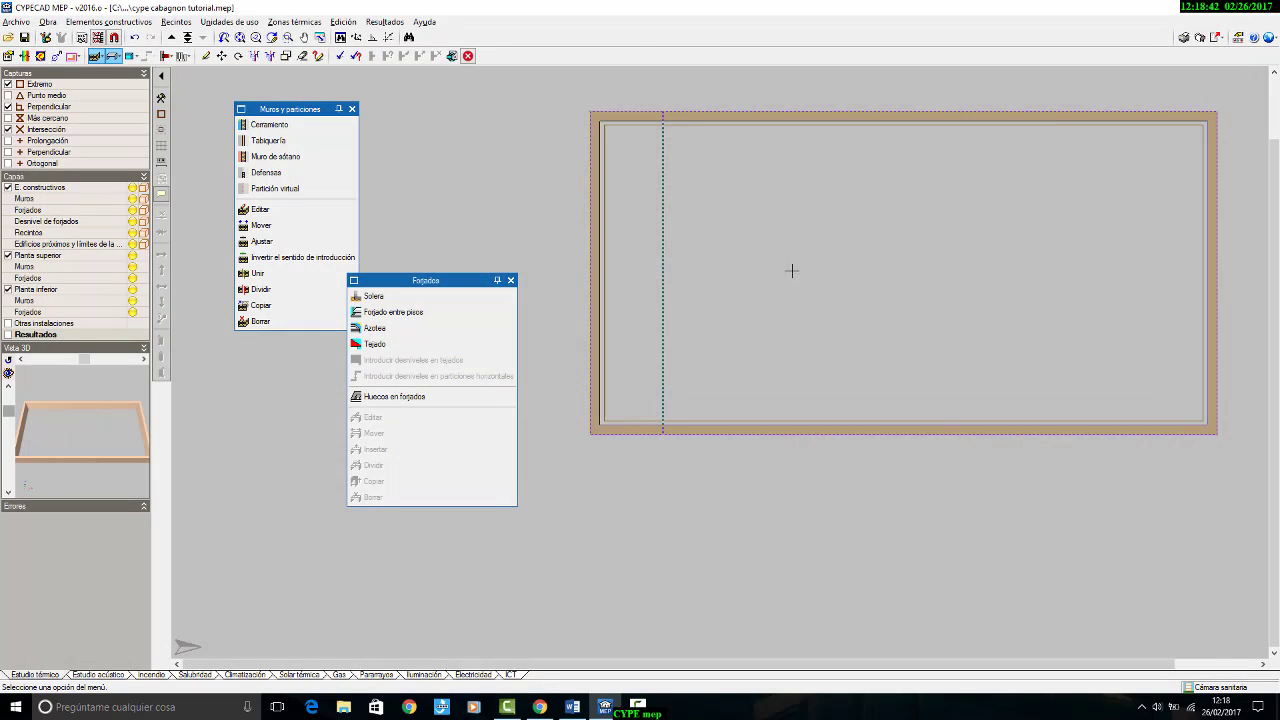
Step: Return to the Planta Baja floor and close the Forjados tools, keeping the Muros y particiones tools available
scroll(791, 271, down, 3)
mouse_move(870, 283)
middle_down()
mouse_move(723, 294)
mouse_move(849, 277)
middle_up()
scroll(724, 294, up, 2)
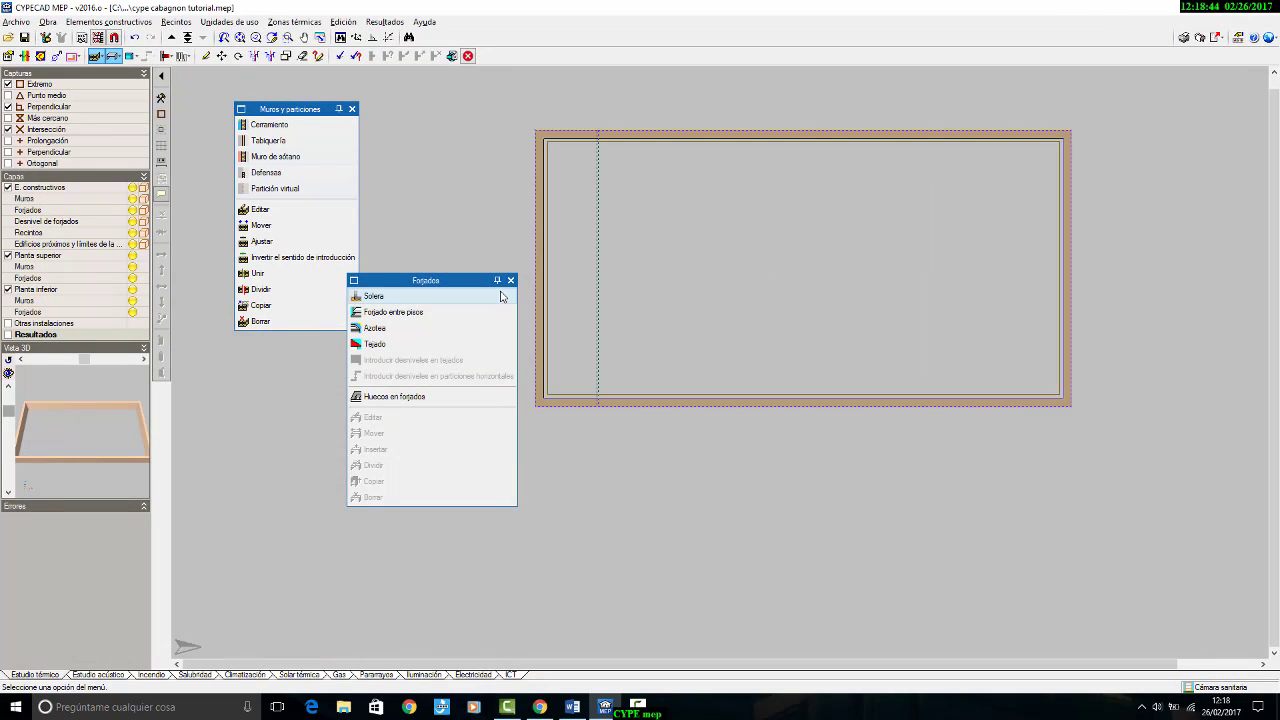
click(172, 37)
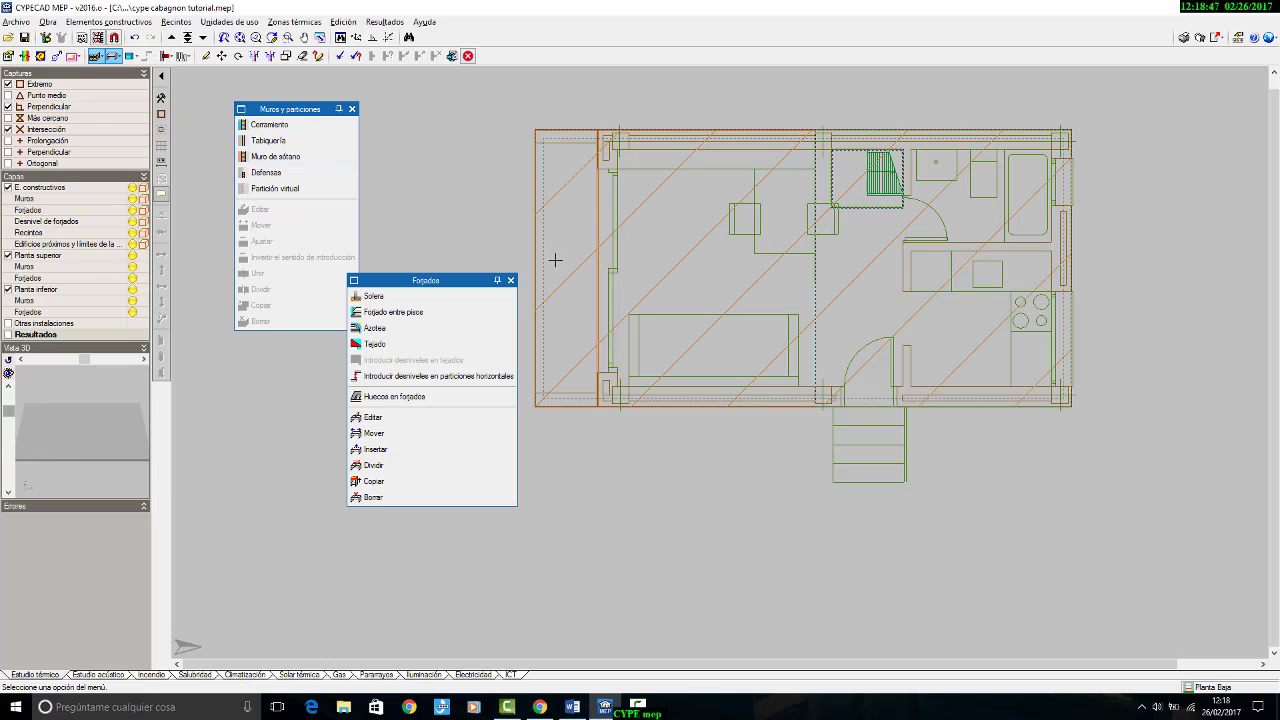
click(510, 280)
scroll(1014, 312, up, 2)
middle_drag(1014, 318, 1029, 394)
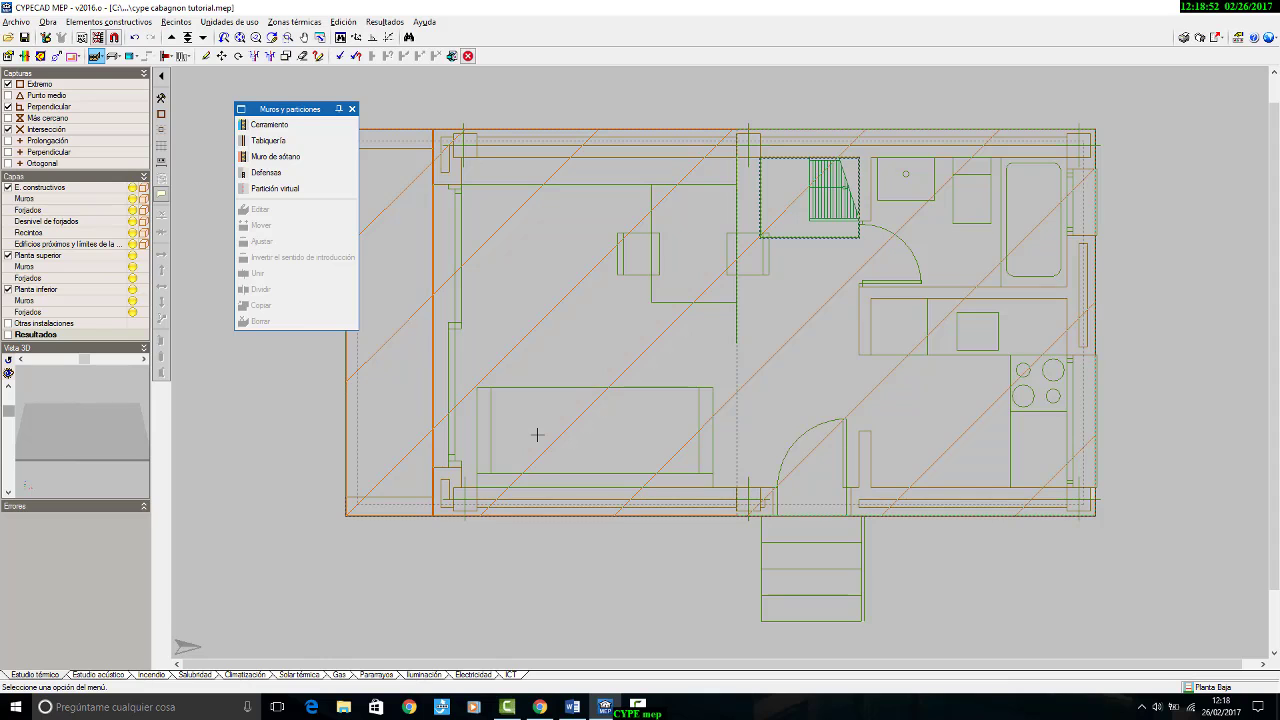
Step: Switch to the Word document cabagnon_resumen.doc and read the Fachada section's layer list and thickness drawing alongside the floor plans
click(572, 707)
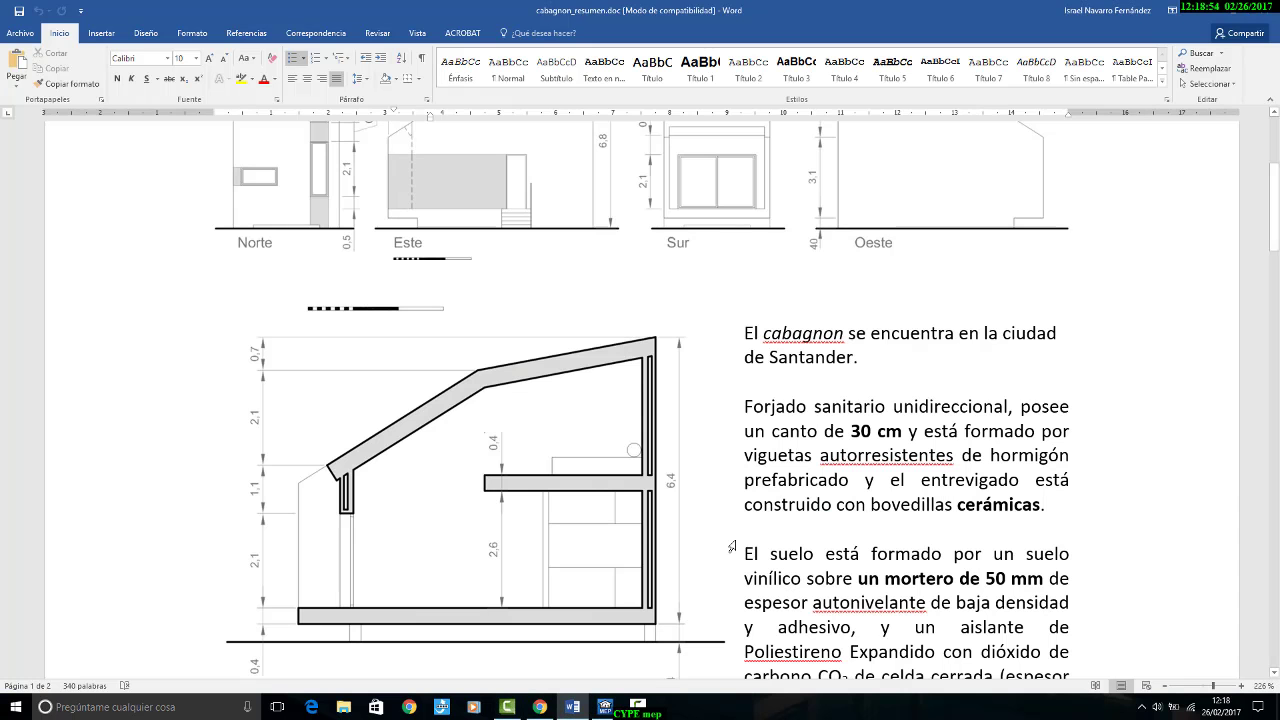
scroll(772, 454, down, 5)
scroll(772, 454, down, 3)
scroll(776, 448, up, 2)
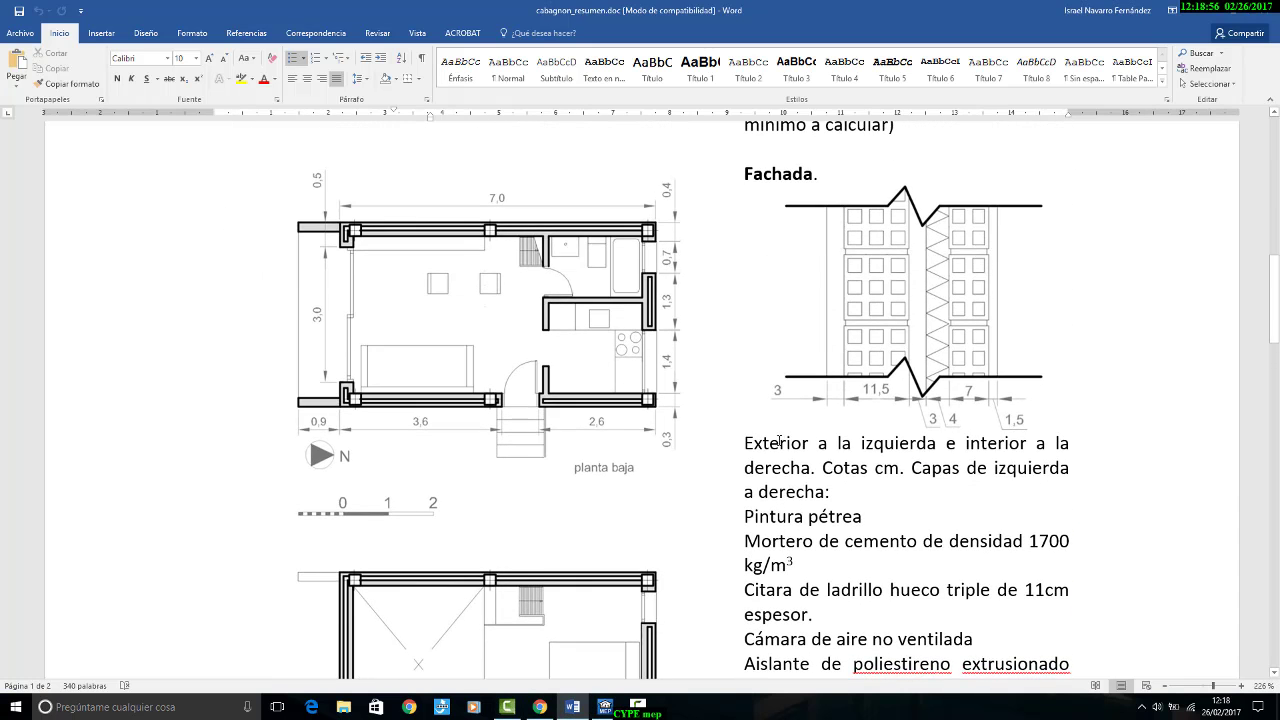
scroll(779, 441, down, 3)
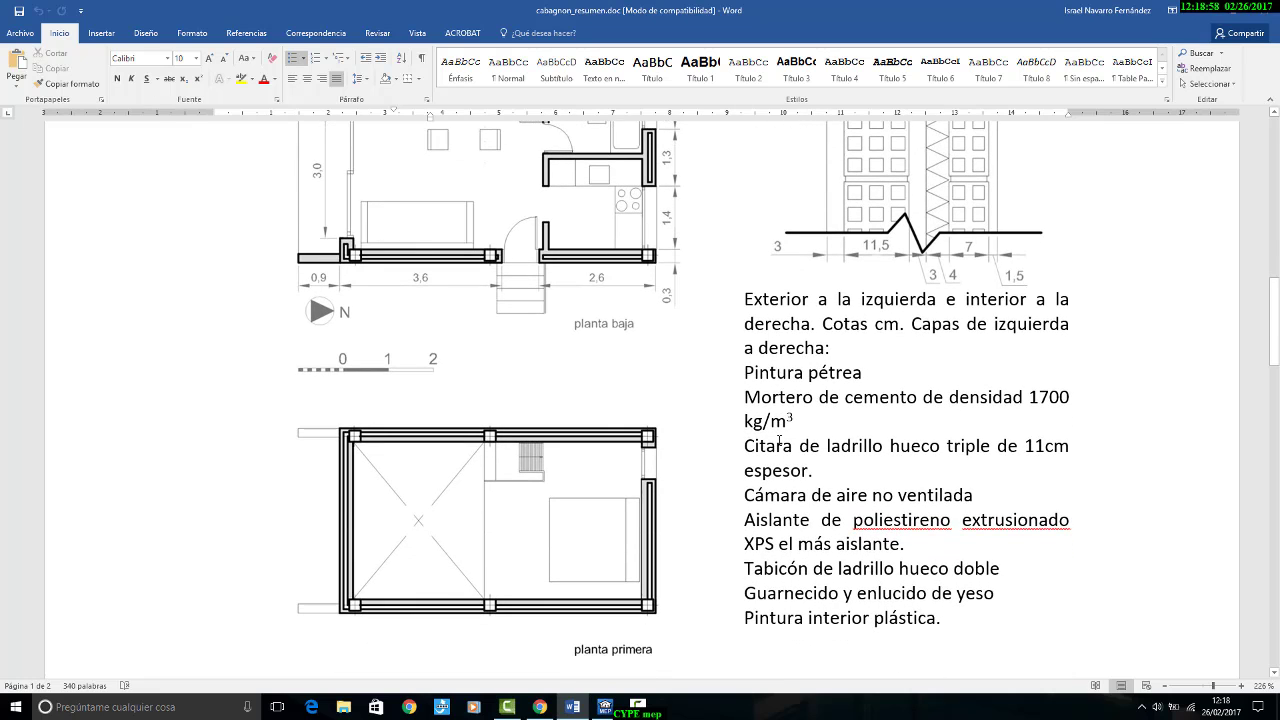
scroll(779, 441, up, 4)
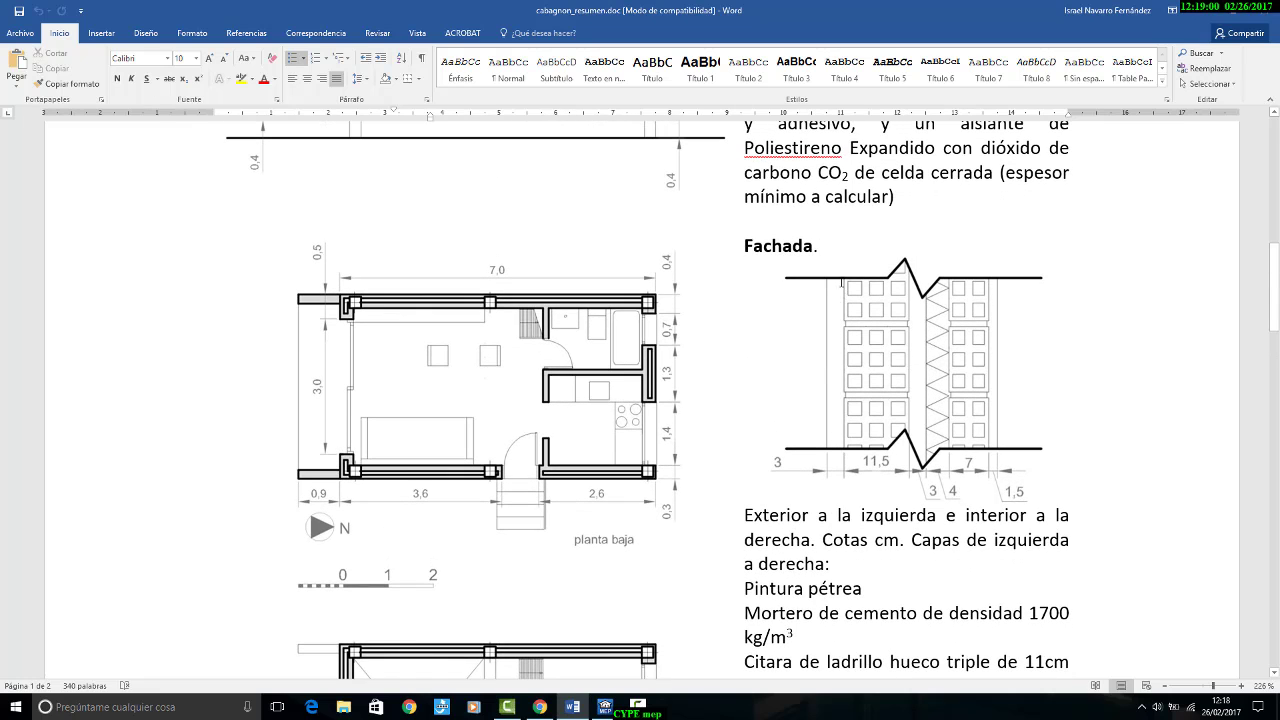
scroll(838, 415, down, 4)
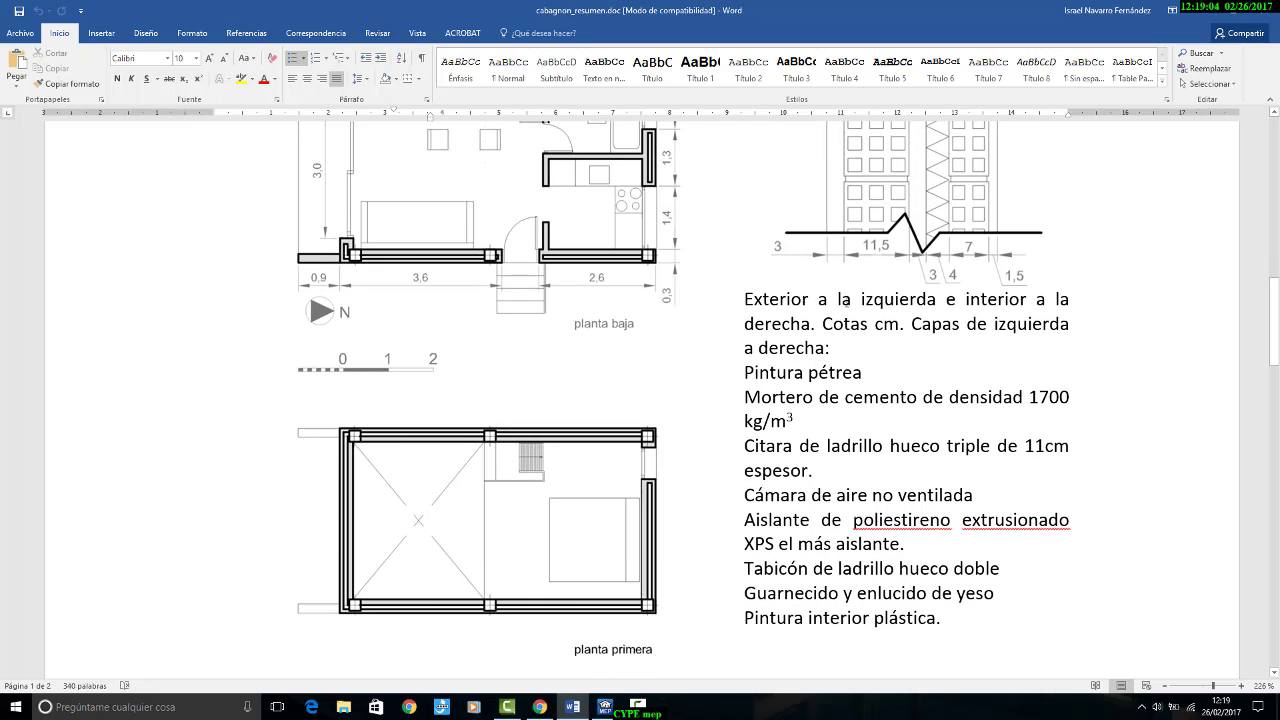
scroll(847, 302, up, 1)
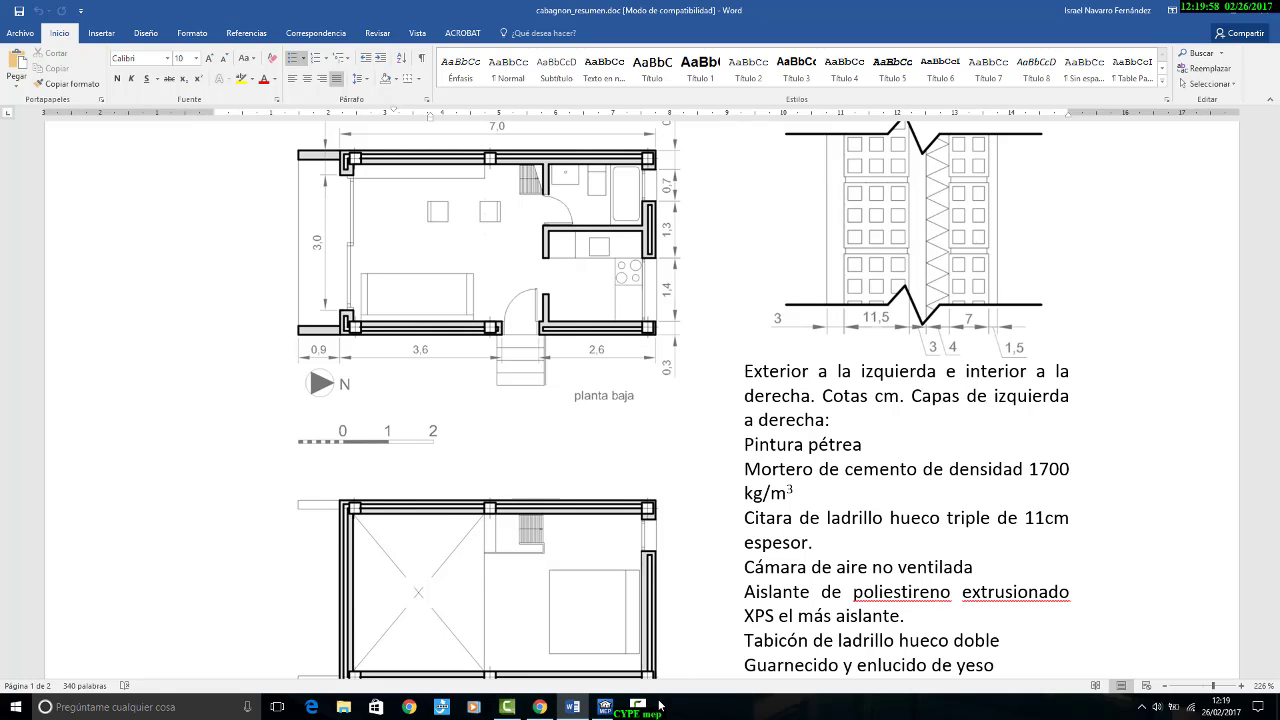
Step: Back in CYPECAD MEP, set the cerramiento to Fachadas and add the Fachada revestida con mortero monocapa, de dos hojas de fábrica from the Generador de Precios
click(604, 706)
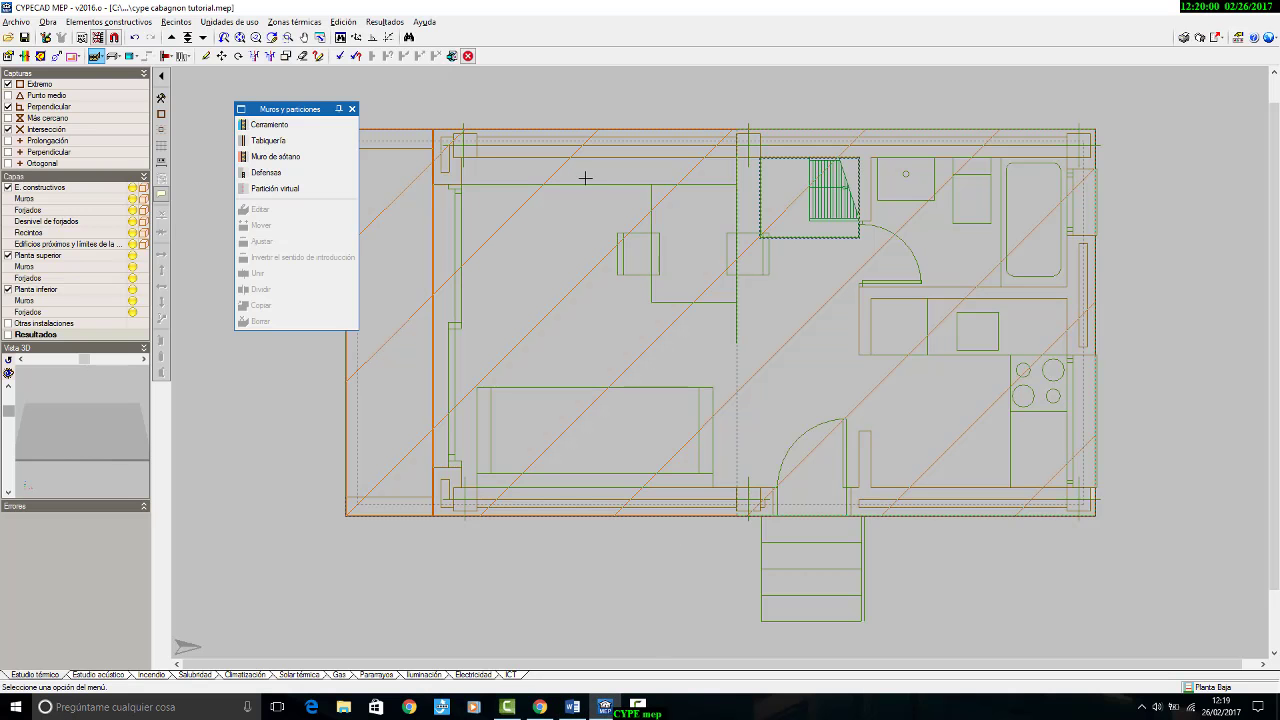
click(300, 124)
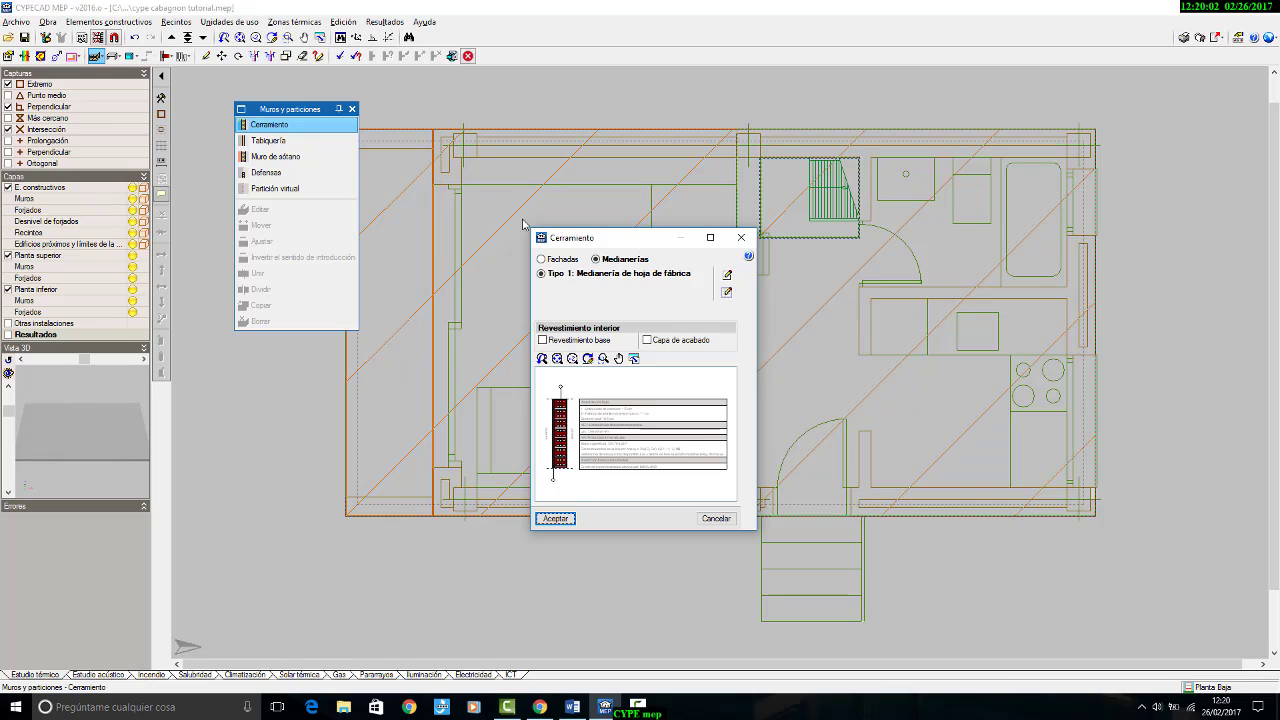
click(549, 259)
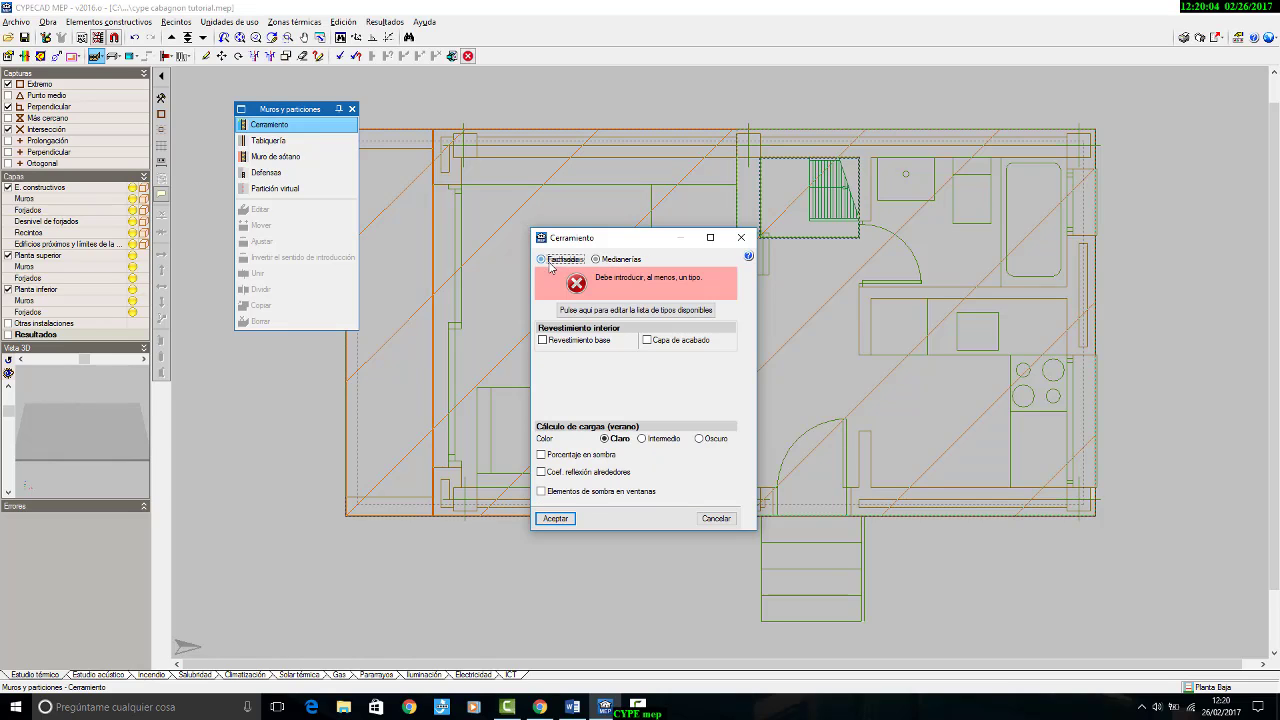
click(588, 310)
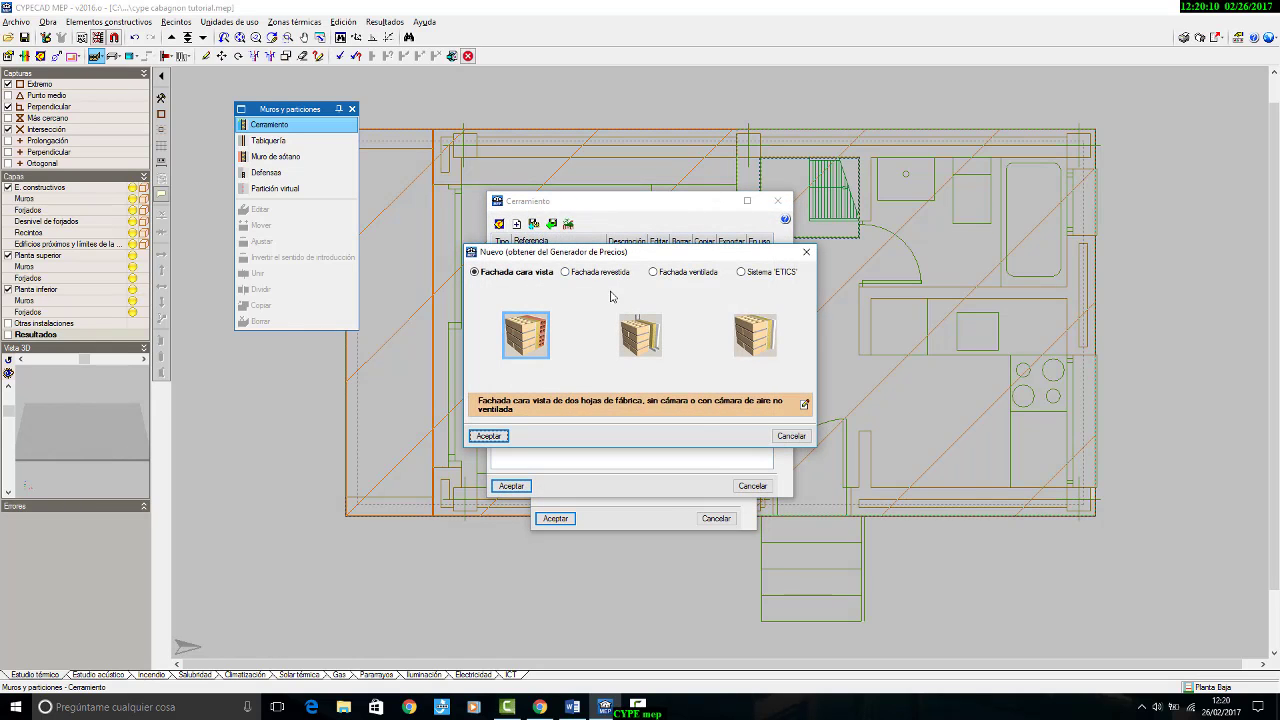
click(605, 272)
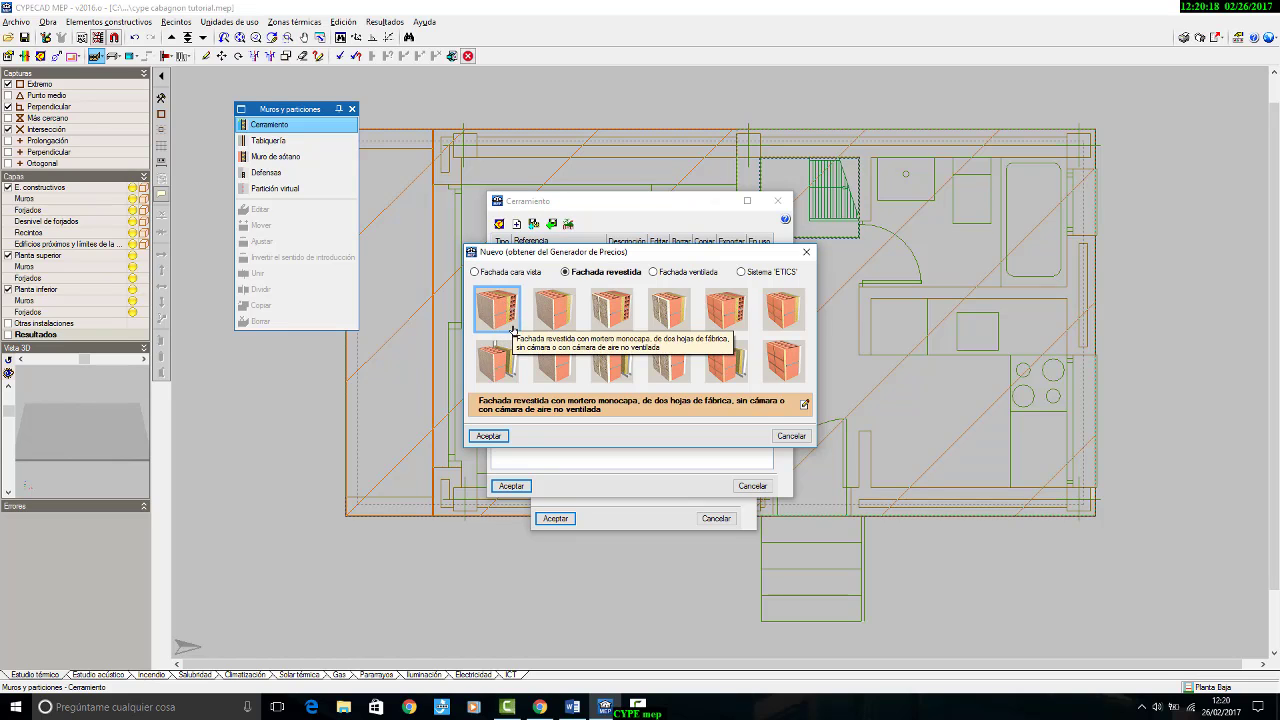
click(488, 436)
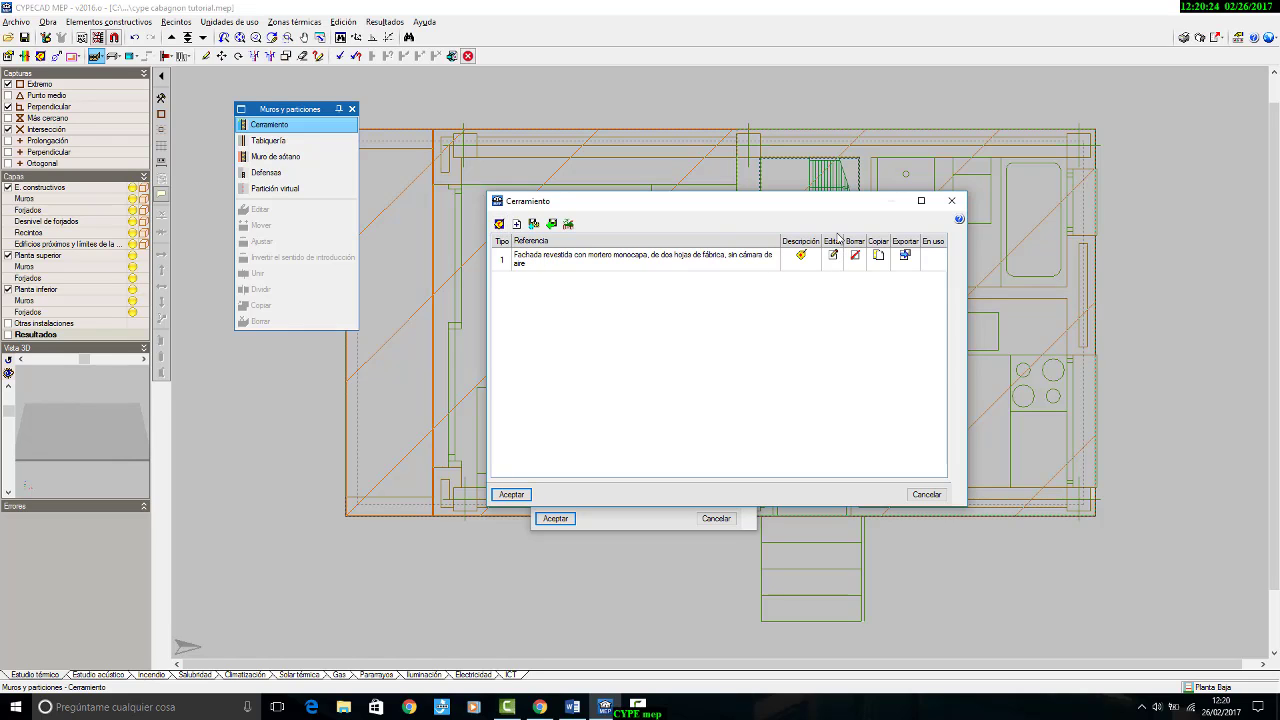
Step: Open the new fachada type's detailed definition and review the Revestimiento exterior options, including mesh, finish, colour and thickness
click(833, 255)
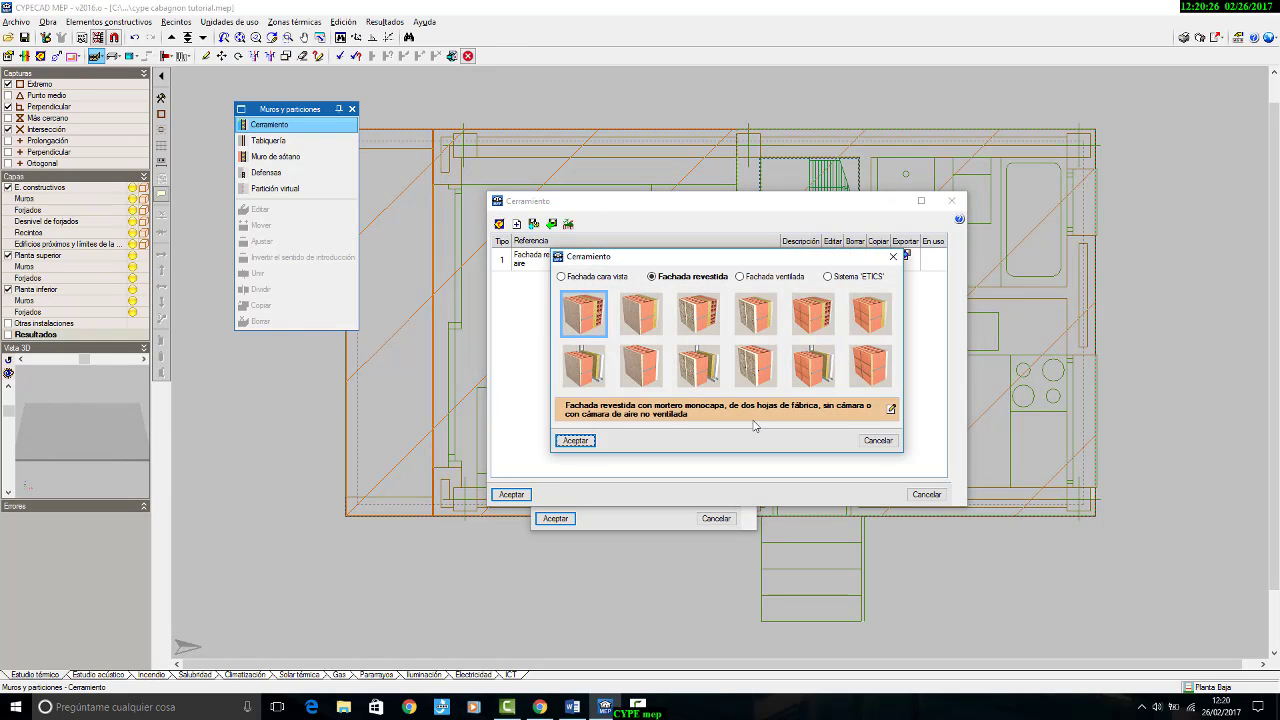
click(892, 410)
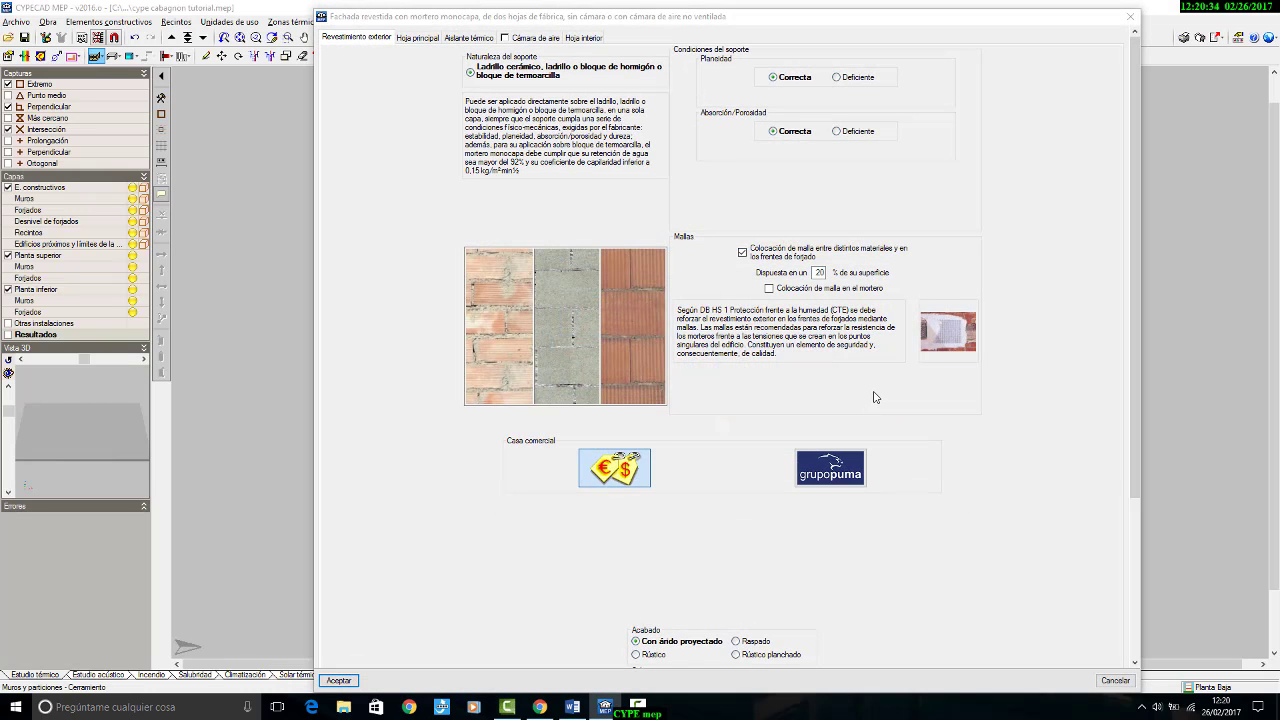
scroll(874, 385, down, 1)
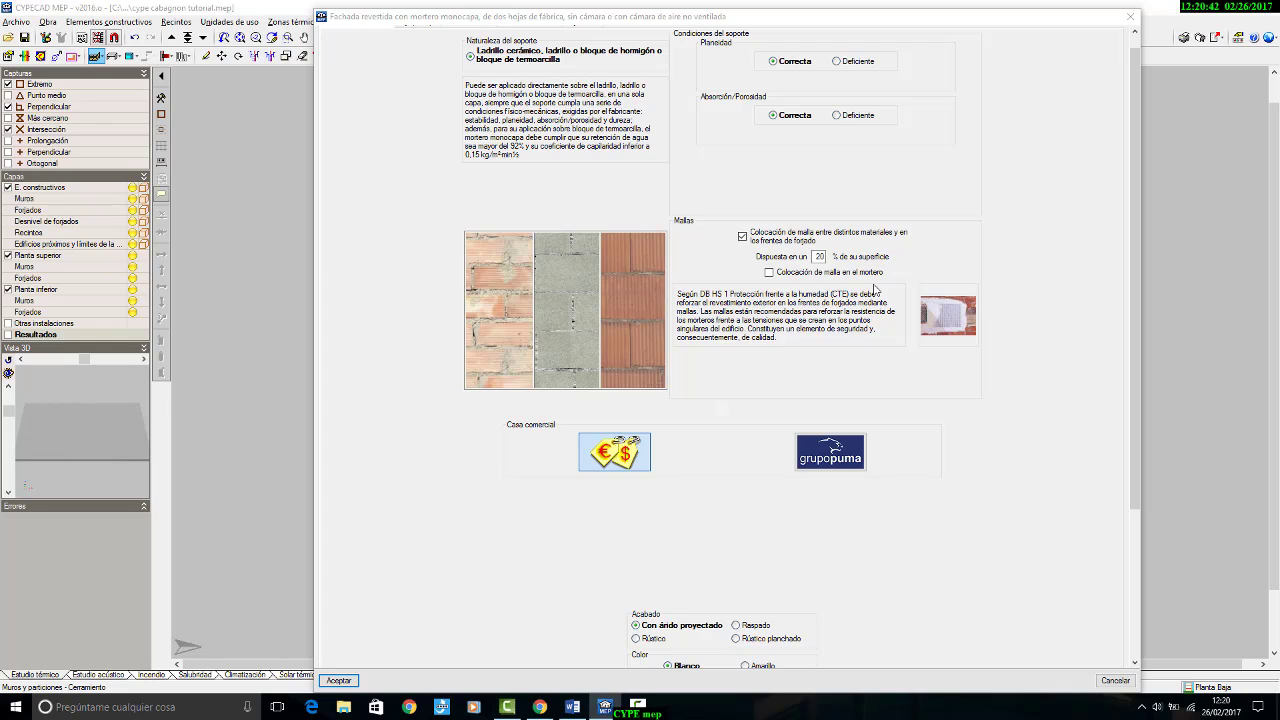
scroll(850, 419, down, 5)
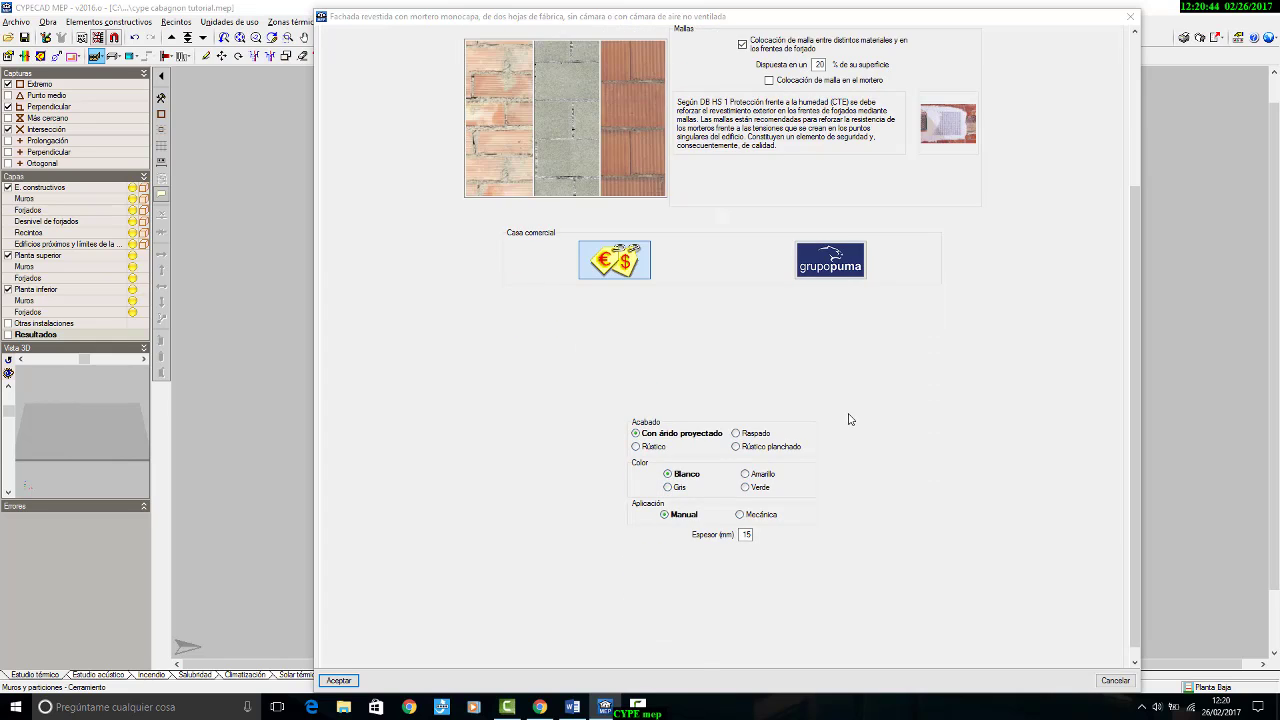
scroll(798, 452, up, 5)
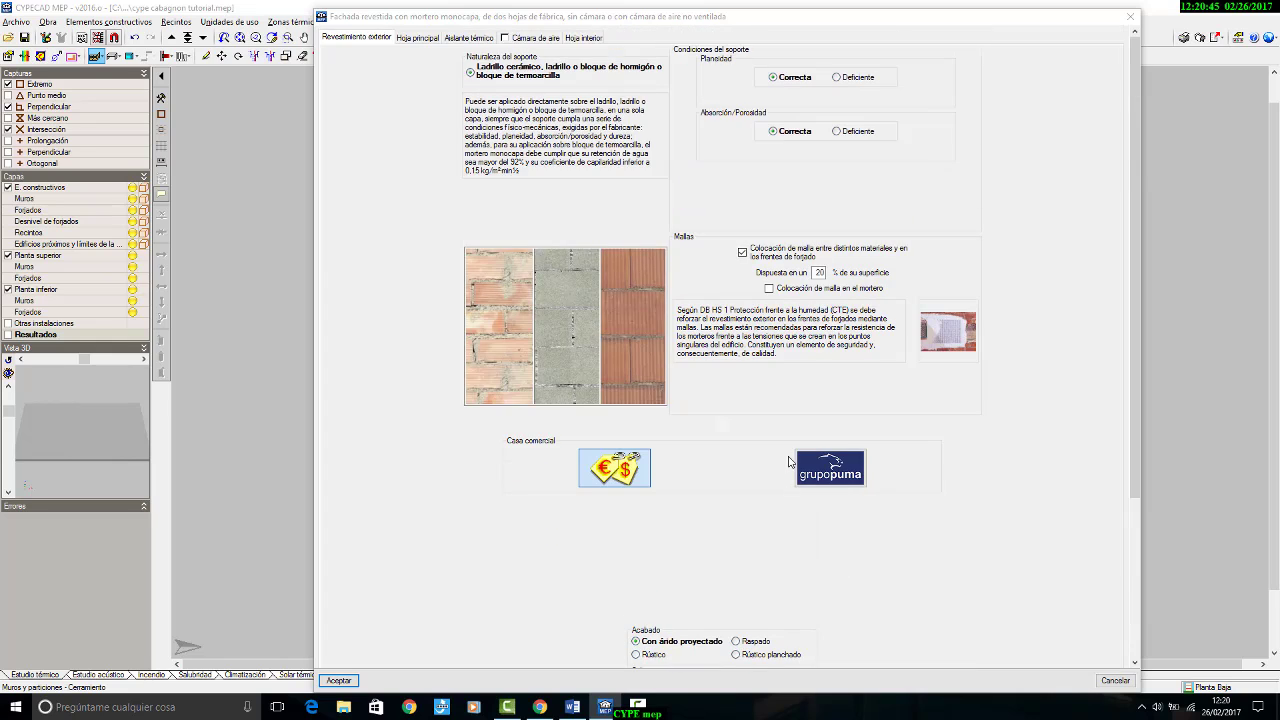
Step: Review the façade's Hoja principal, keeping 25x18x11 cm ladrillo cerámico hueco, and examine its mortar, Frente de forjado and Formación de dinteles options
click(418, 38)
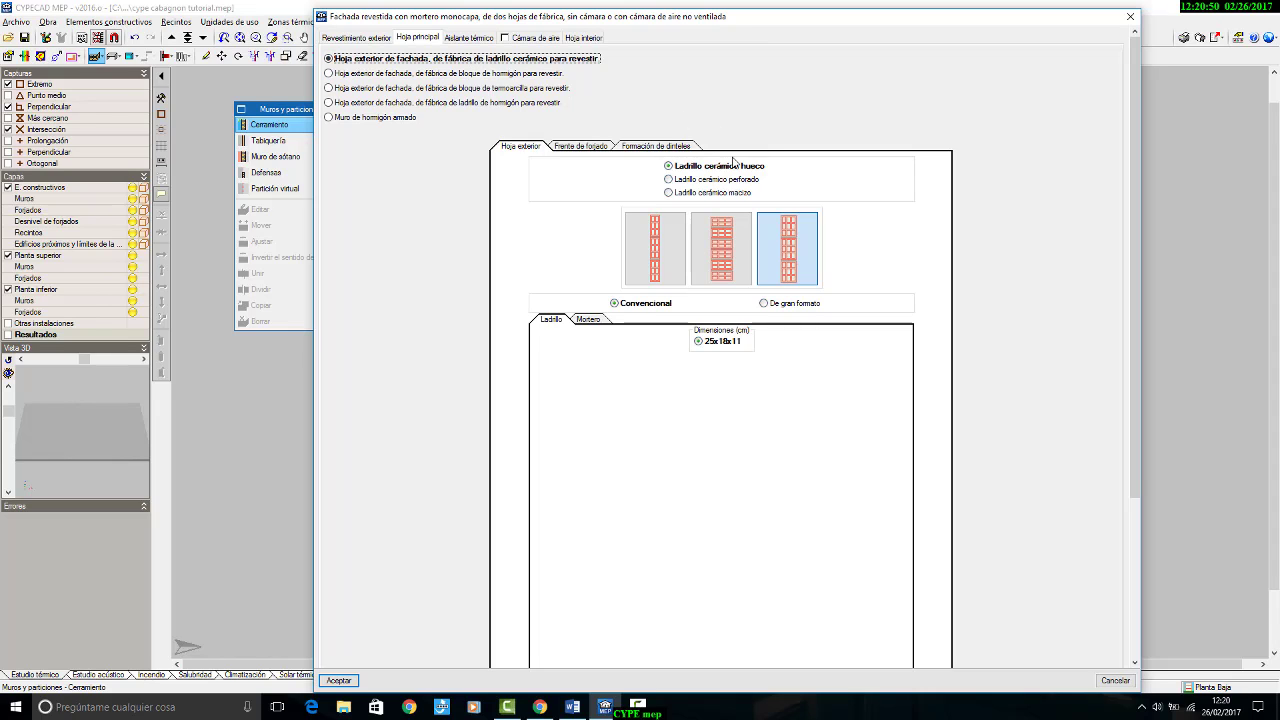
scroll(735, 160, down, 1)
click(727, 220)
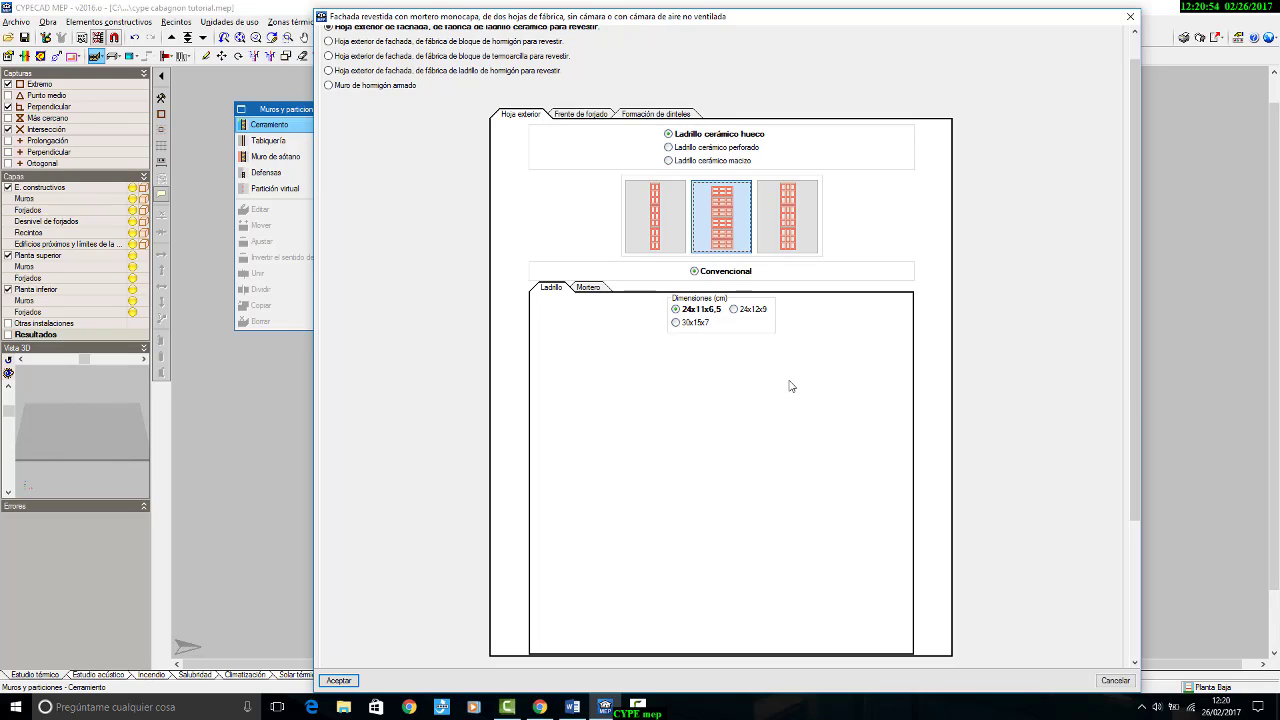
click(787, 215)
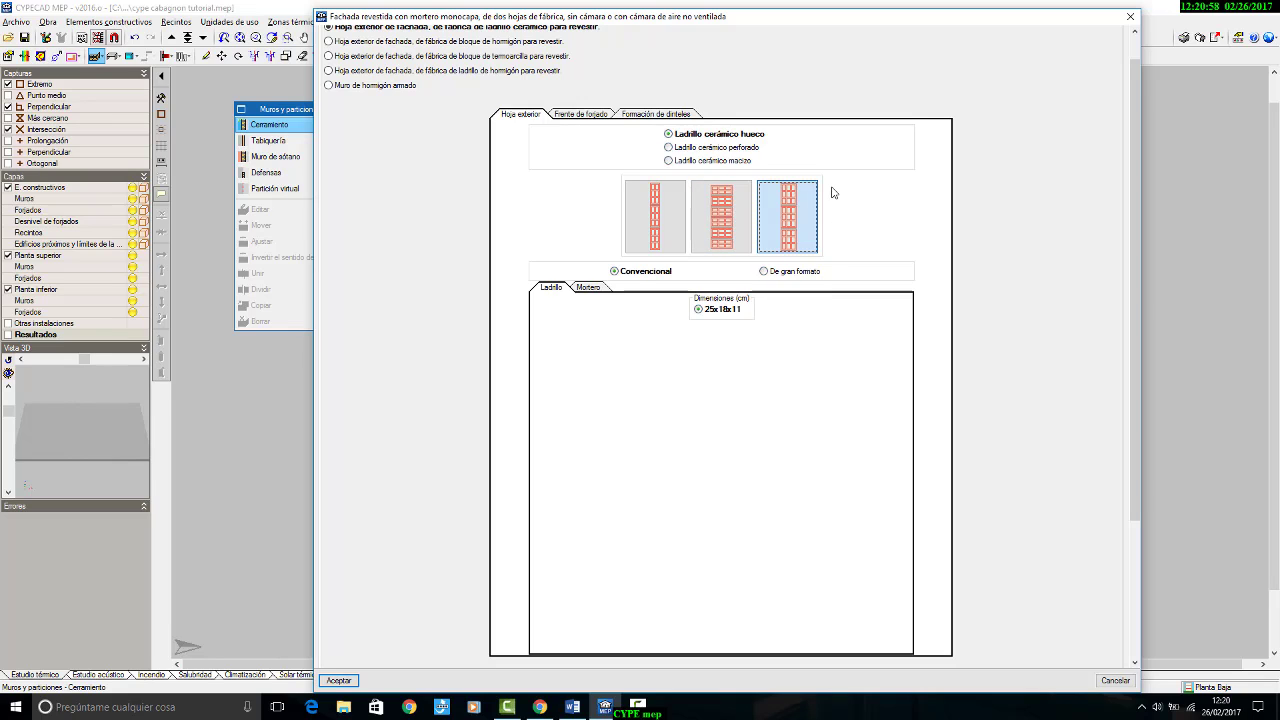
click(587, 287)
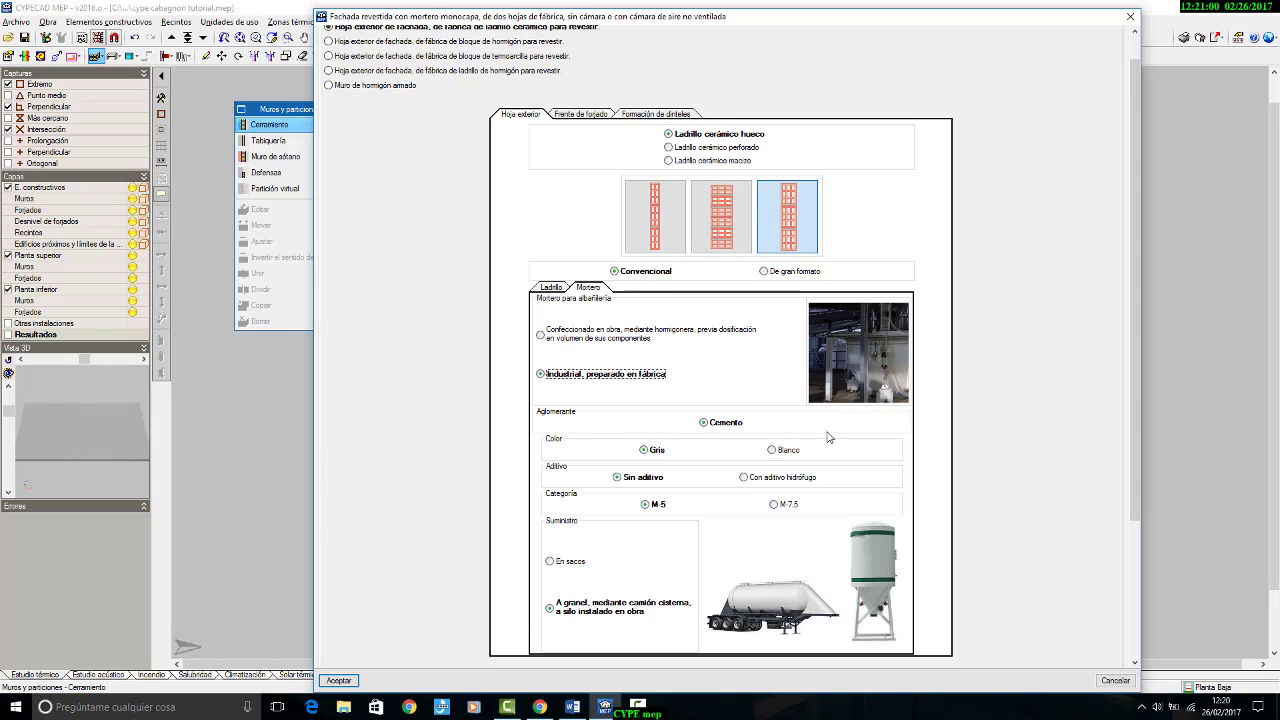
scroll(720, 491, down, 1)
scroll(629, 480, up, 2)
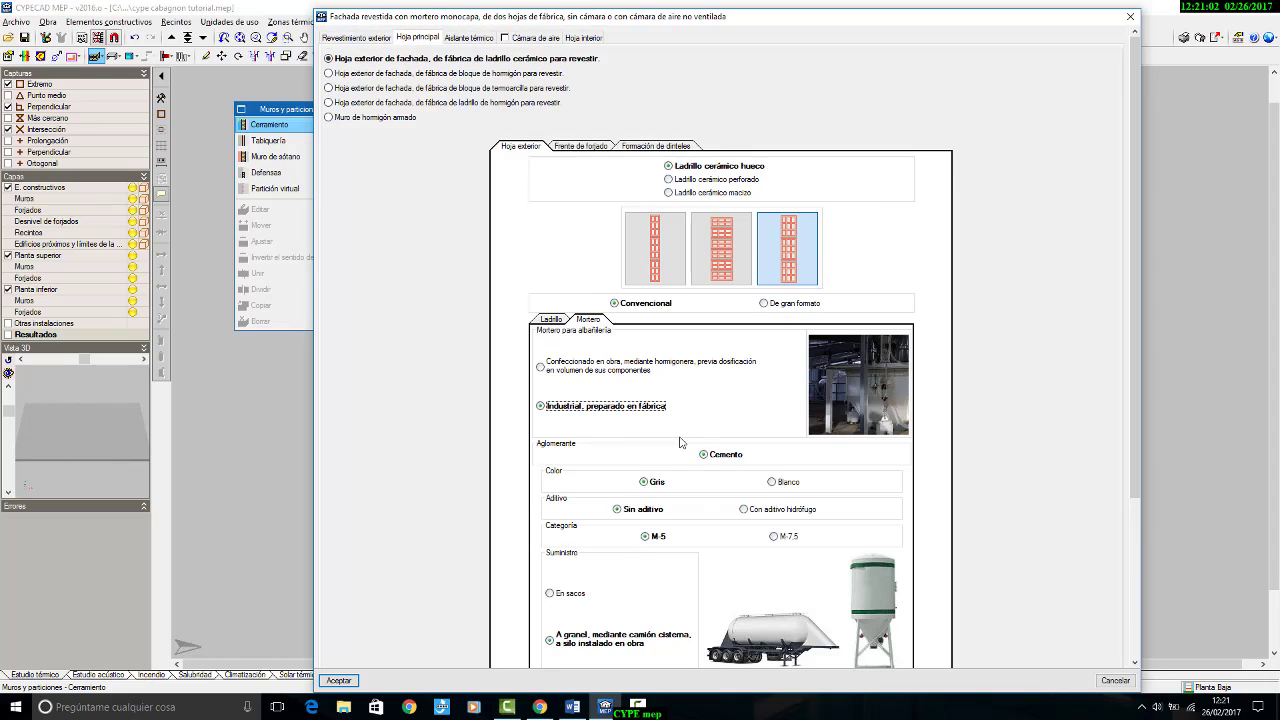
click(580, 146)
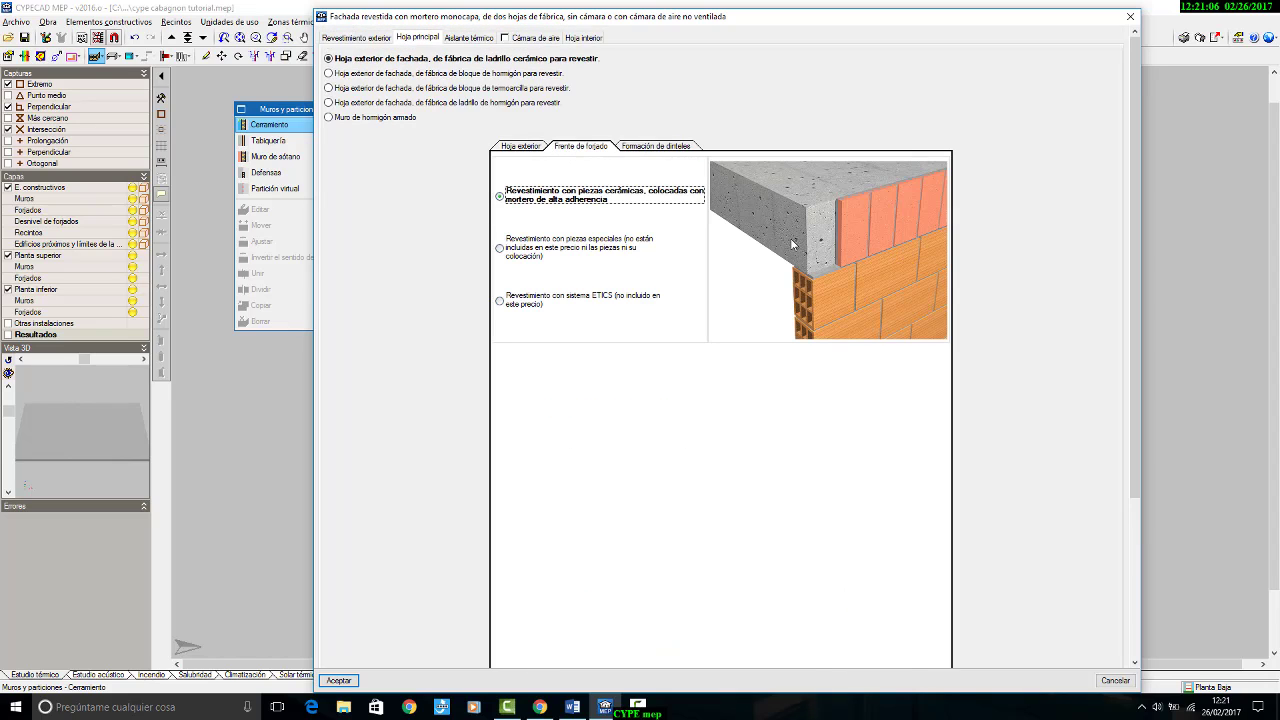
click(657, 147)
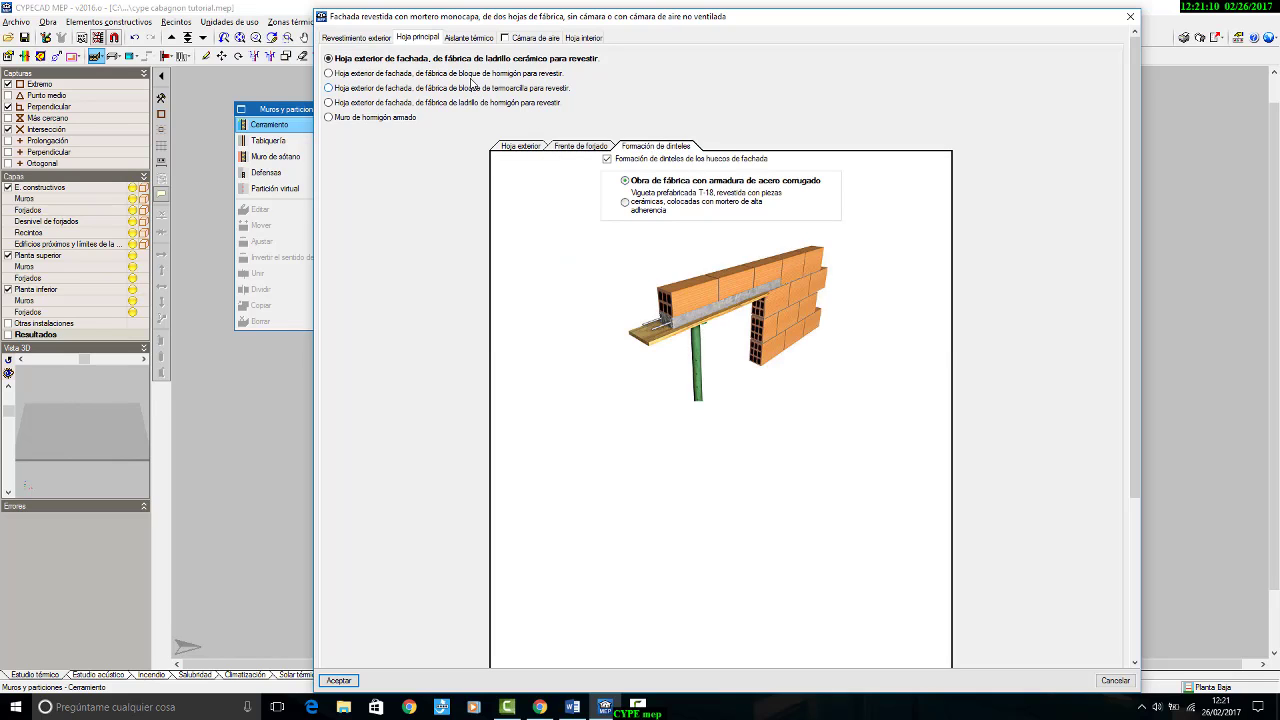
Step: Set the façade insulation to Poliestireno extruido, 40 mm thick, and include a Cámara de aire of 3.0 cm
click(466, 37)
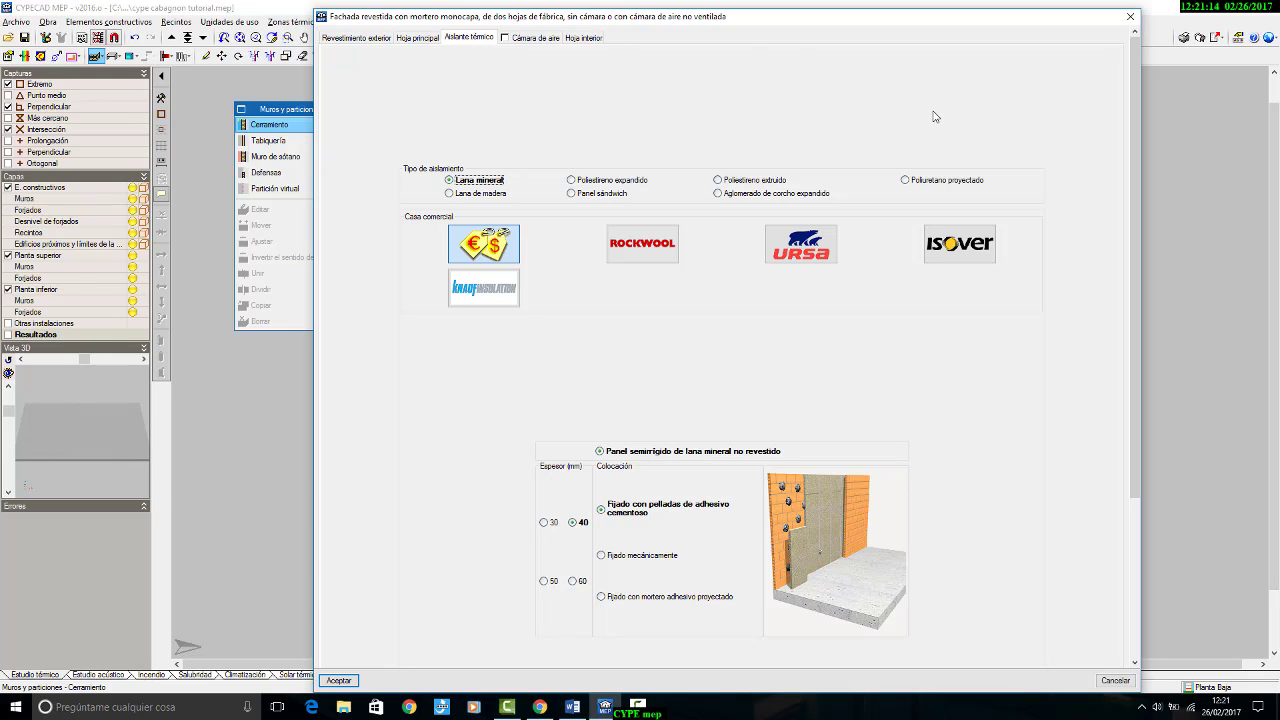
click(764, 182)
scroll(834, 265, down, 2)
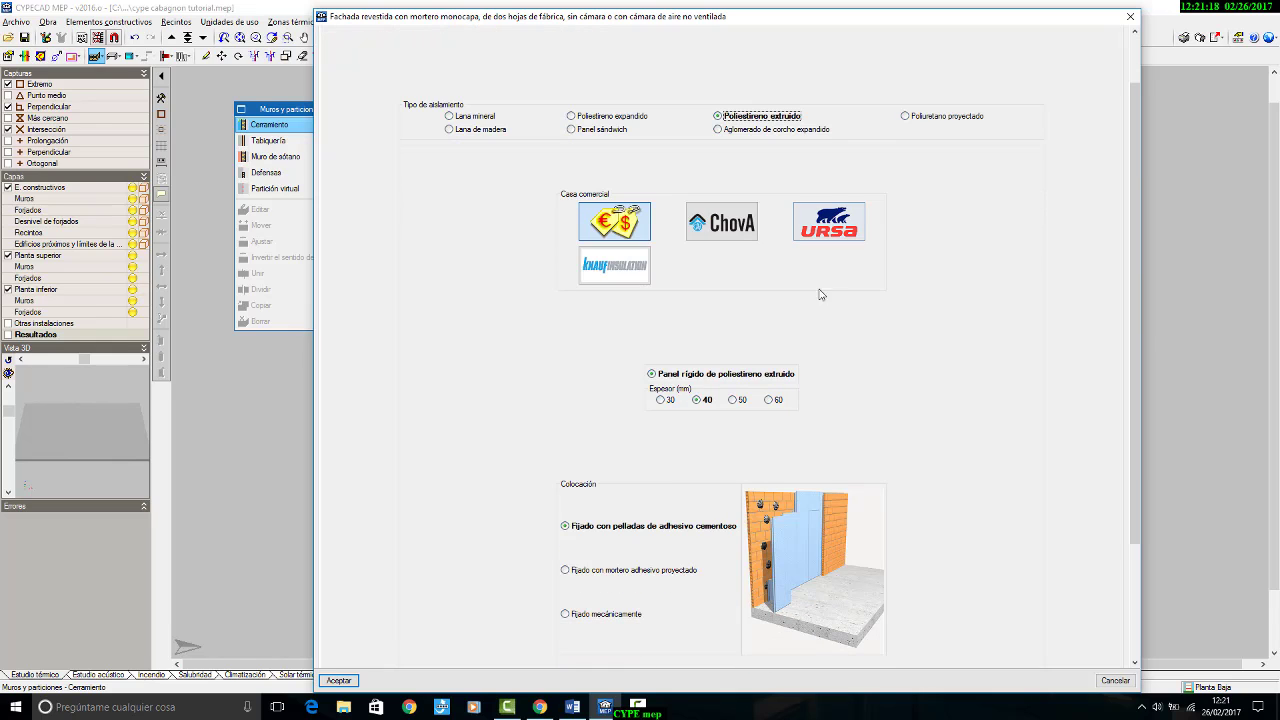
scroll(716, 385, up, 2)
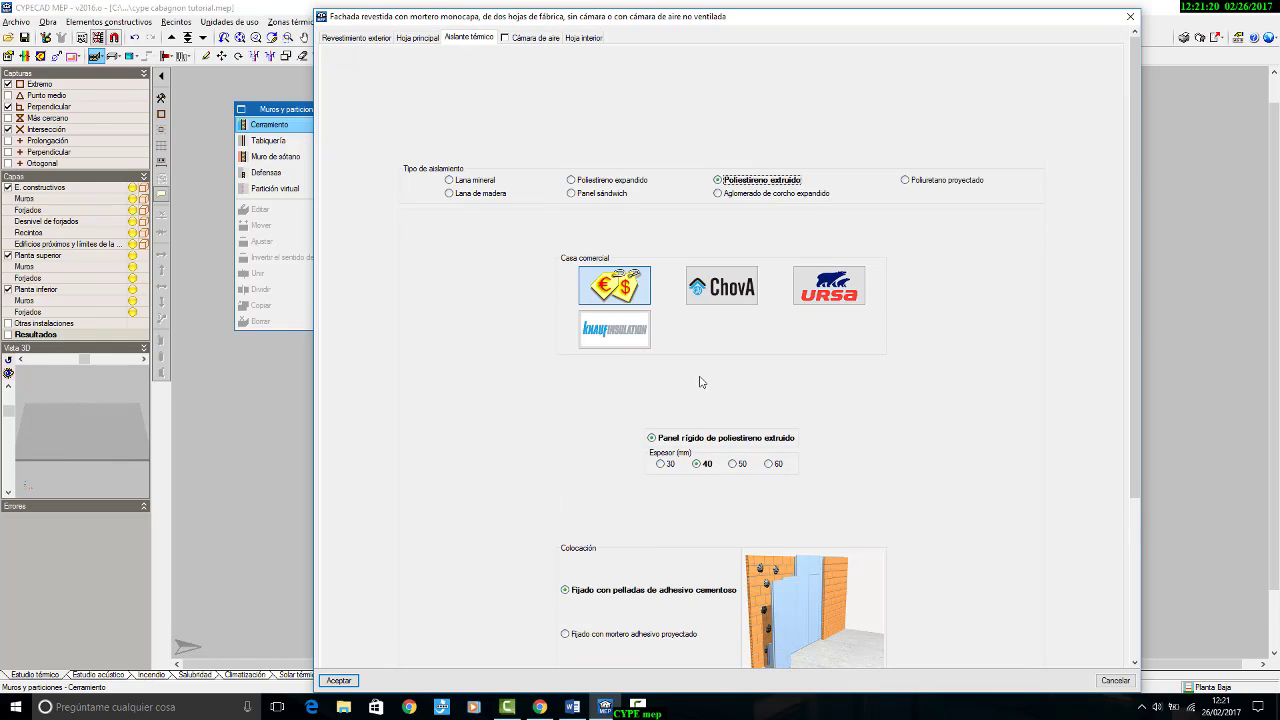
click(506, 40)
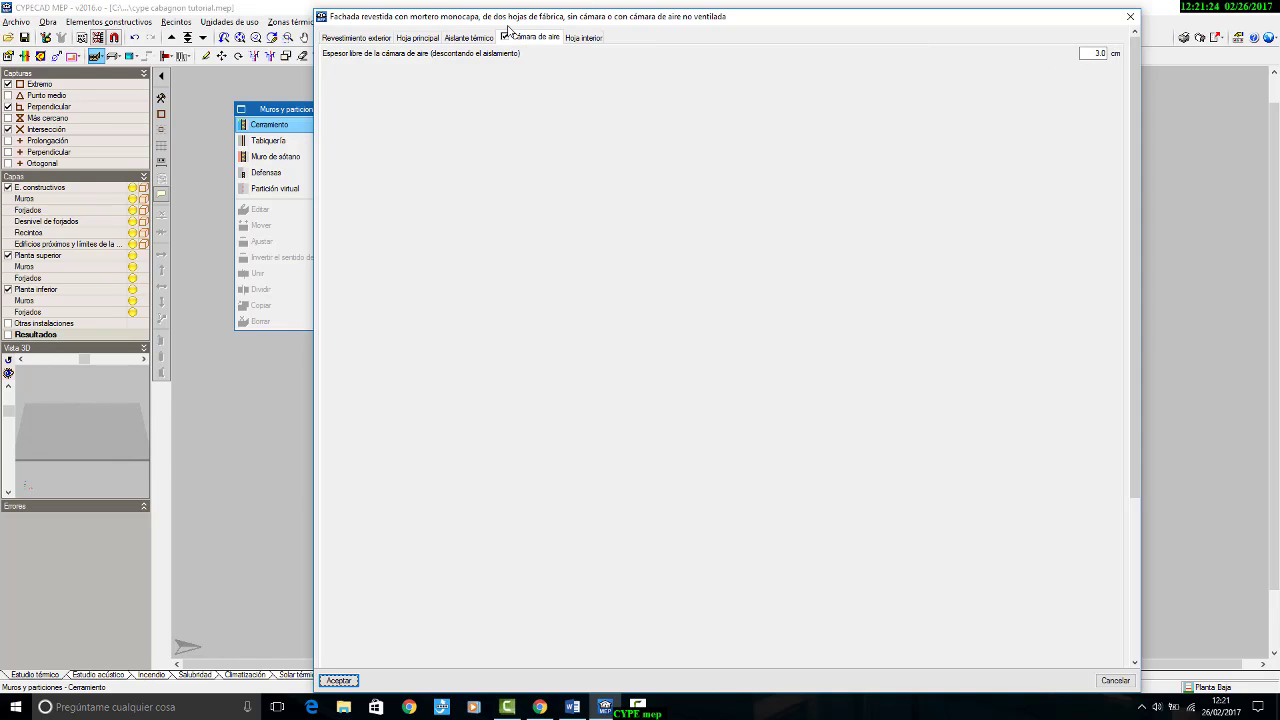
Step: Accept the façade type with a 24x11x6,5 cm ladrillo cerámico hueco inner leaf, and examine its layer section and transmittance
click(582, 38)
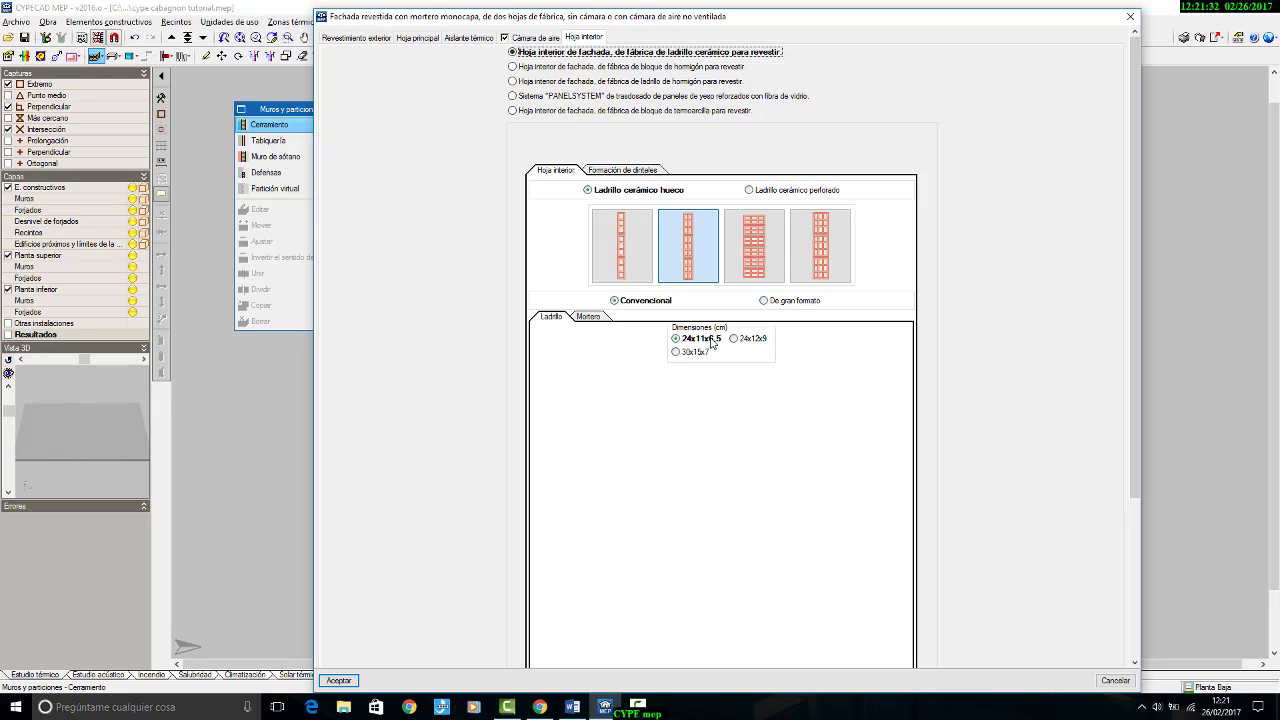
click(339, 680)
click(575, 440)
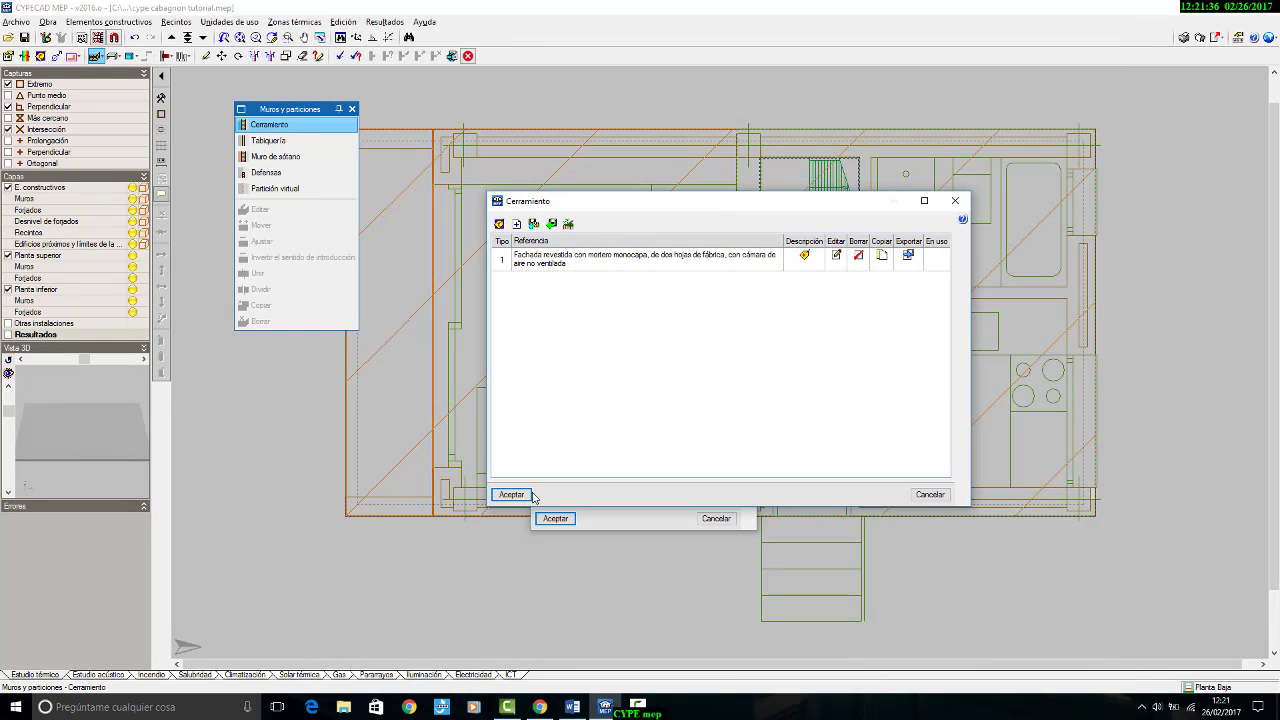
click(511, 494)
scroll(669, 412, up, 5)
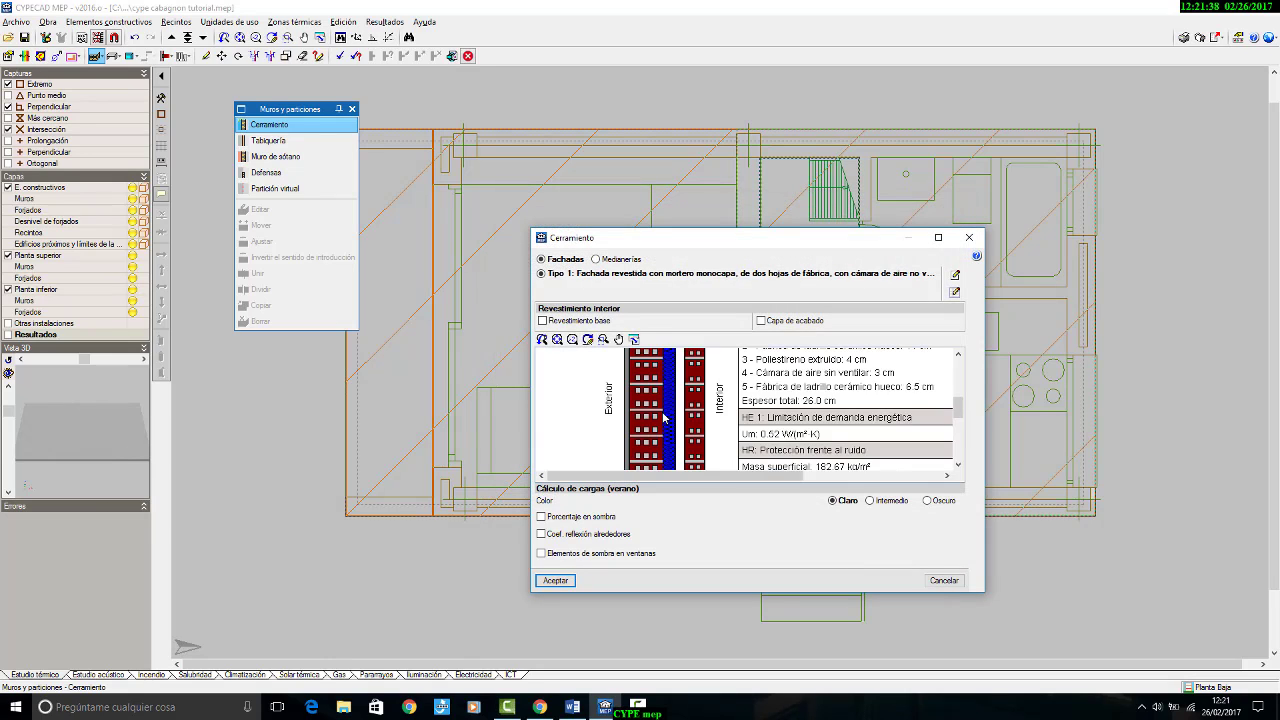
scroll(700, 411, down, 4)
scroll(700, 446, up, 2)
scroll(698, 450, up, 3)
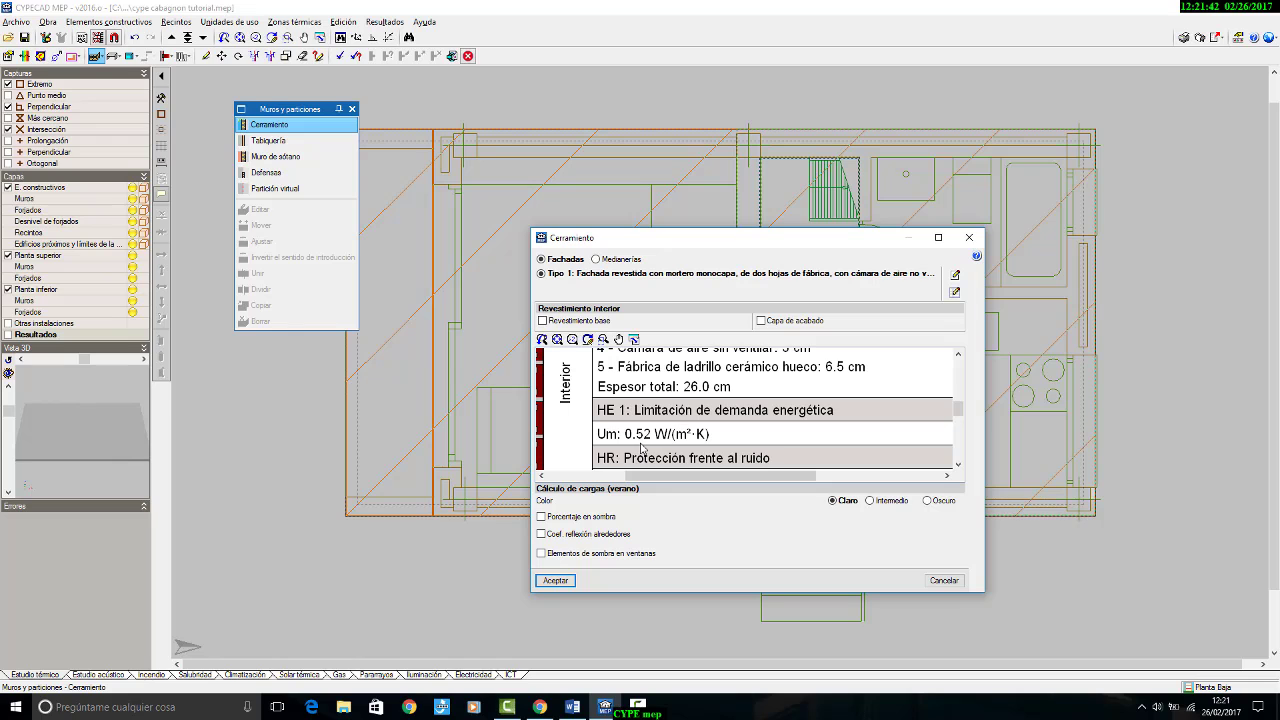
scroll(620, 433, down, 3)
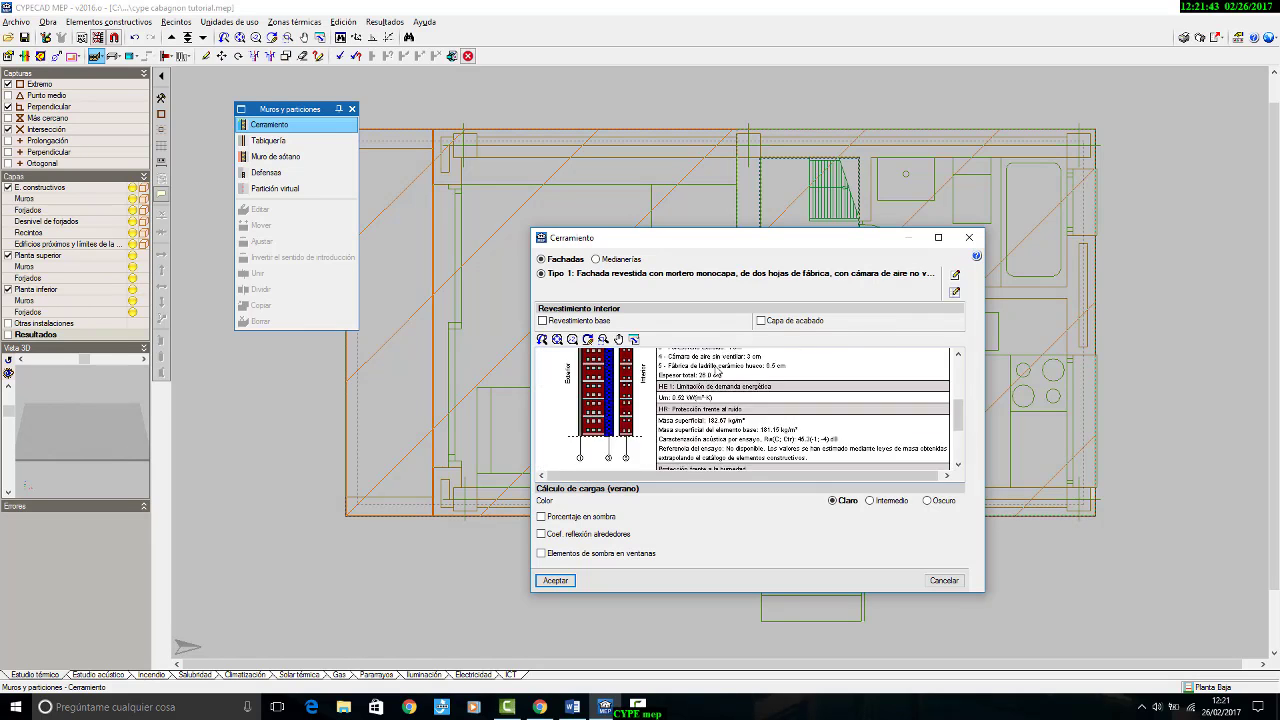
Step: Draw the Planta Baja façade walls as a closed rectangle around the house's outer corners, leaving out the terrace strip
click(555, 580)
click(1096, 130)
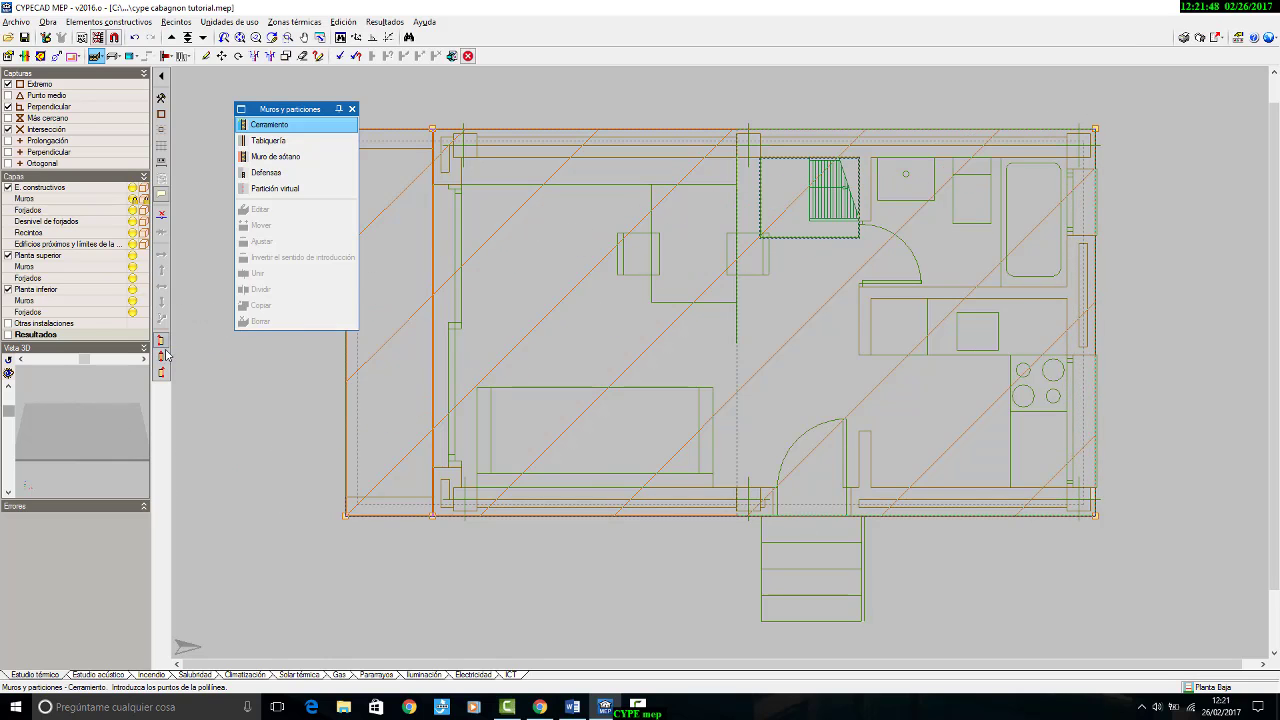
click(1096, 516)
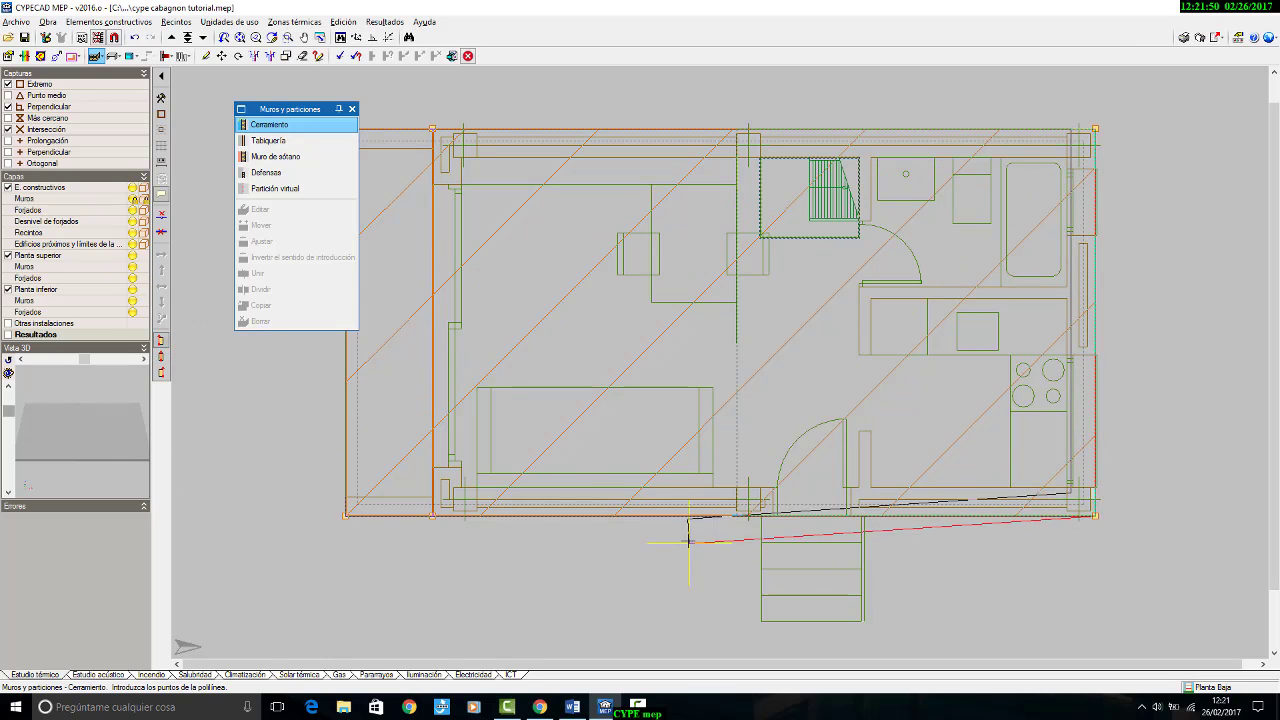
click(432, 516)
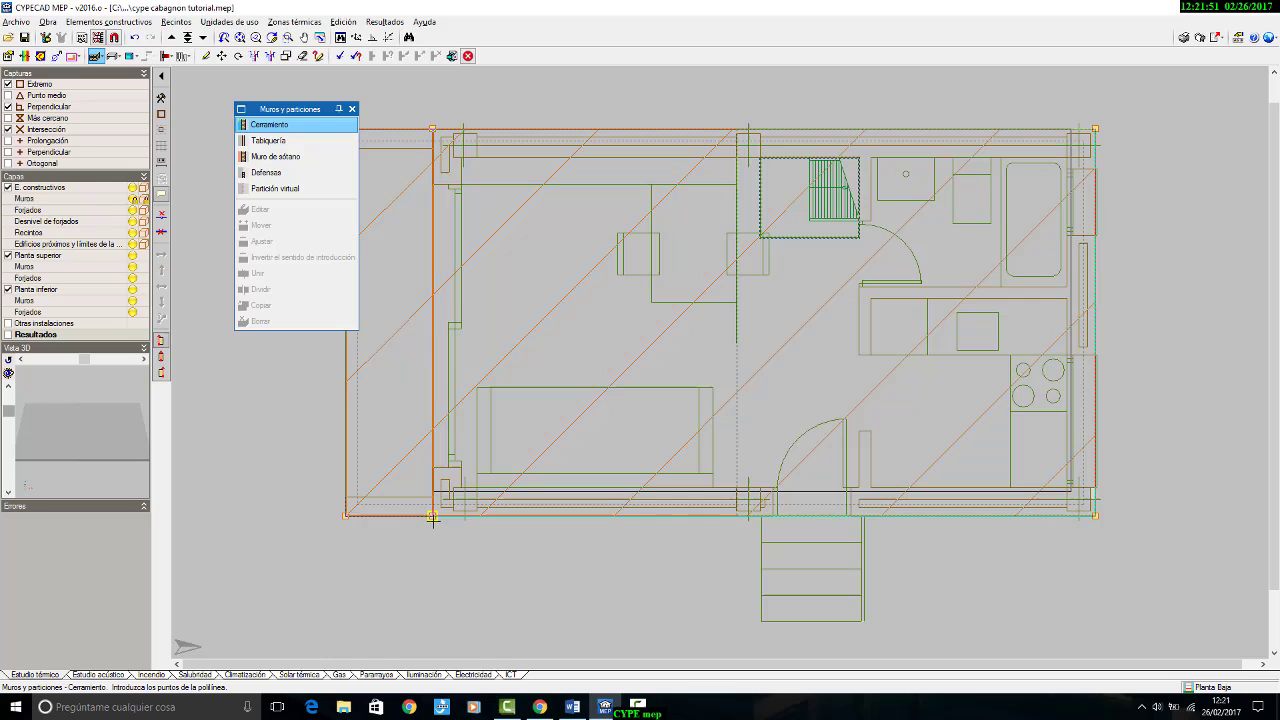
click(432, 128)
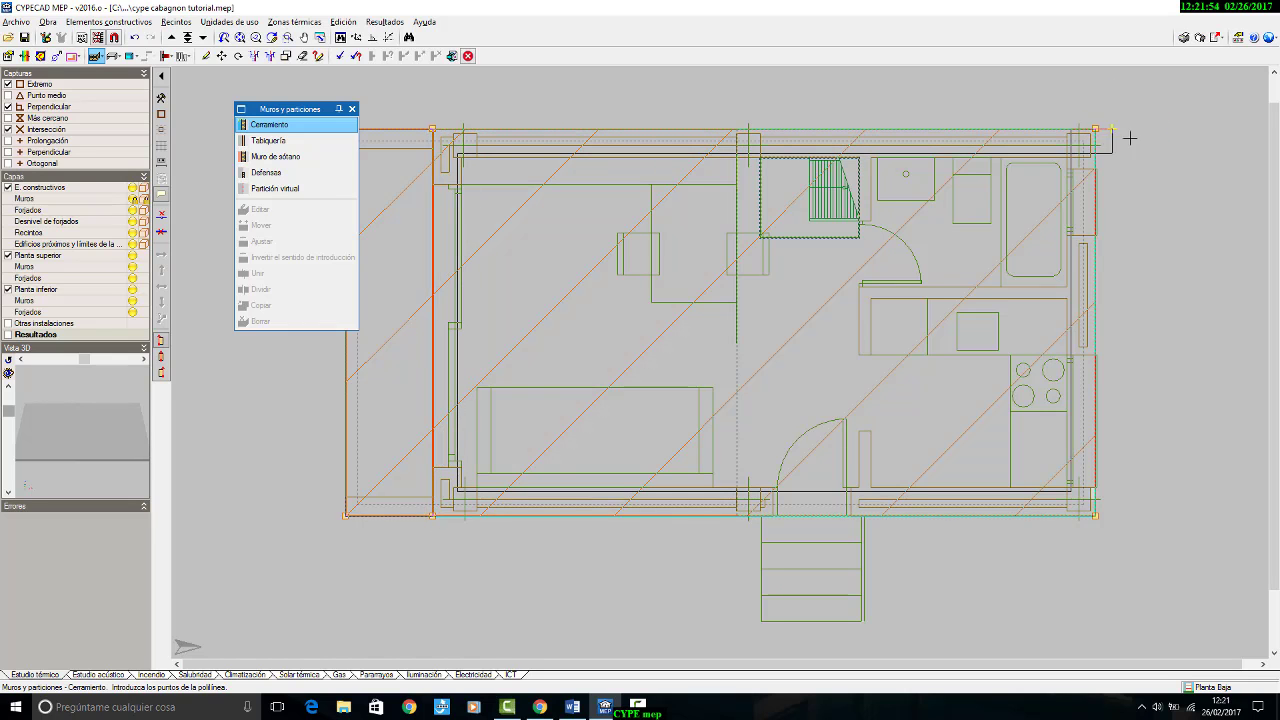
click(1096, 128)
scroll(757, 314, down, 4)
mouse_move(753, 318)
middle_down()
mouse_move(743, 281)
mouse_move(760, 333)
middle_up()
scroll(743, 283, up, 3)
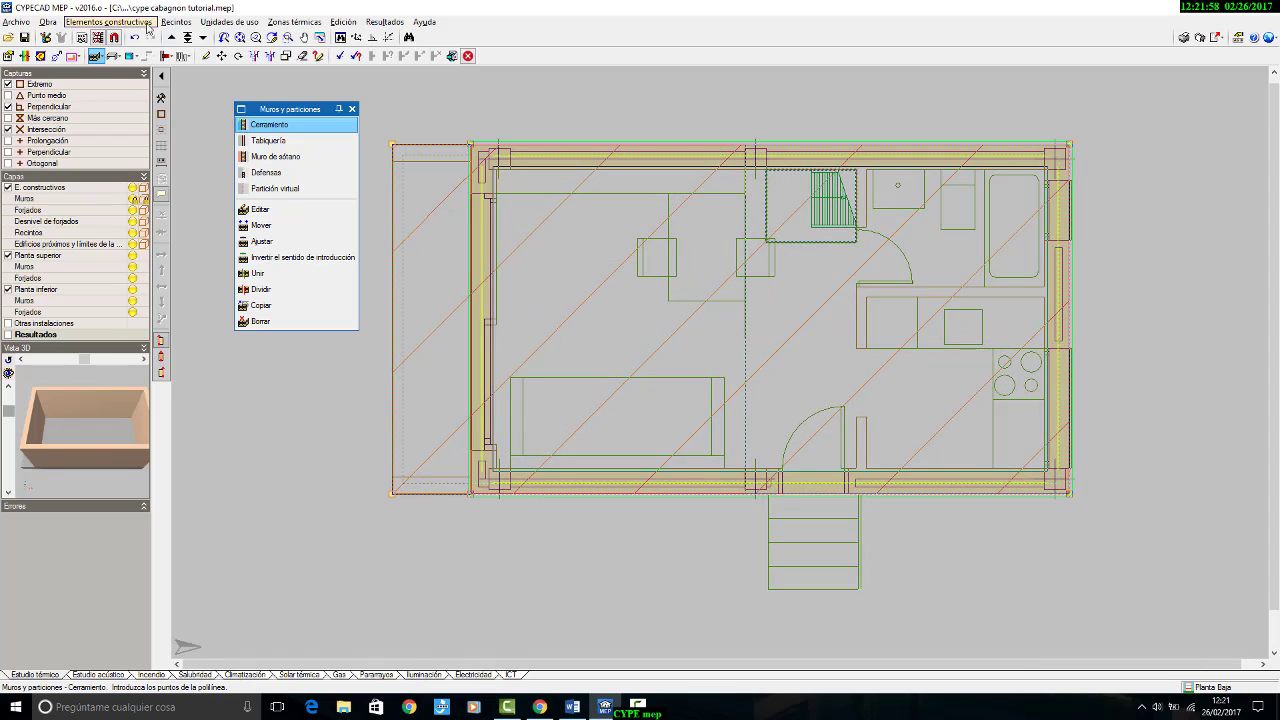
Step: Go up to the Altillo floor and draw the same façade type as a closed rectangle around the whole house outline, including the double-height area
click(171, 39)
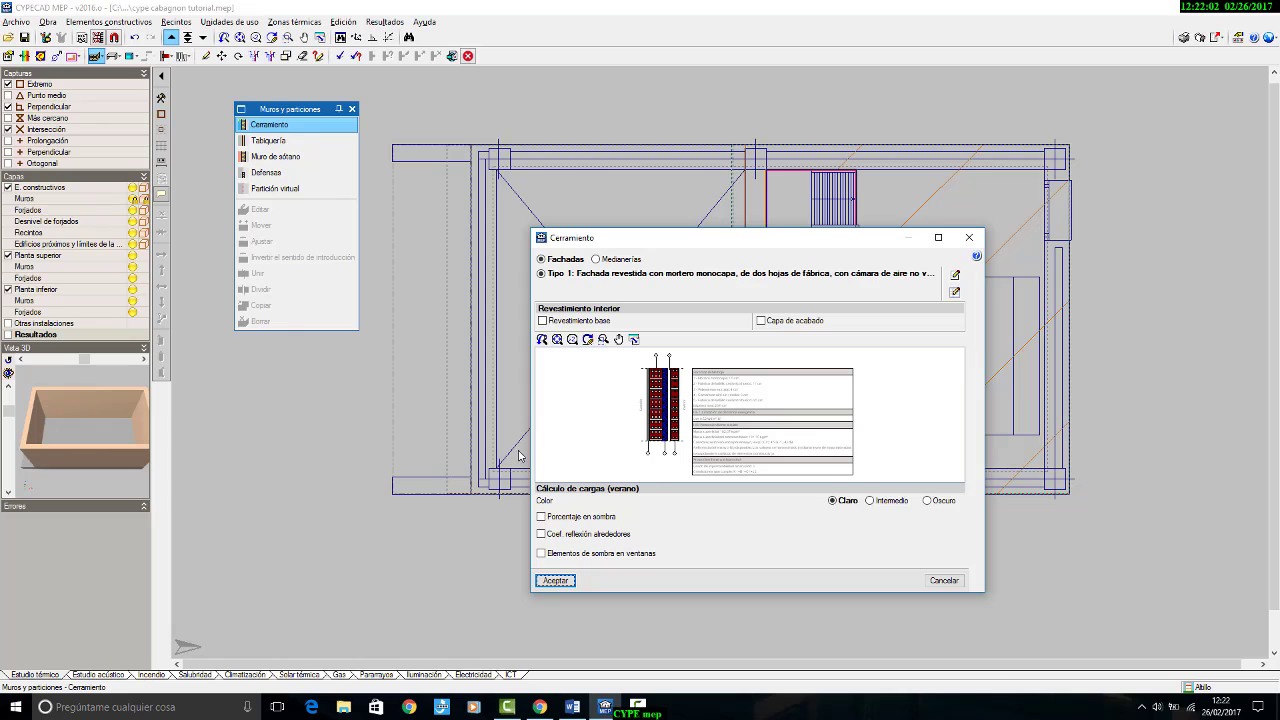
click(555, 580)
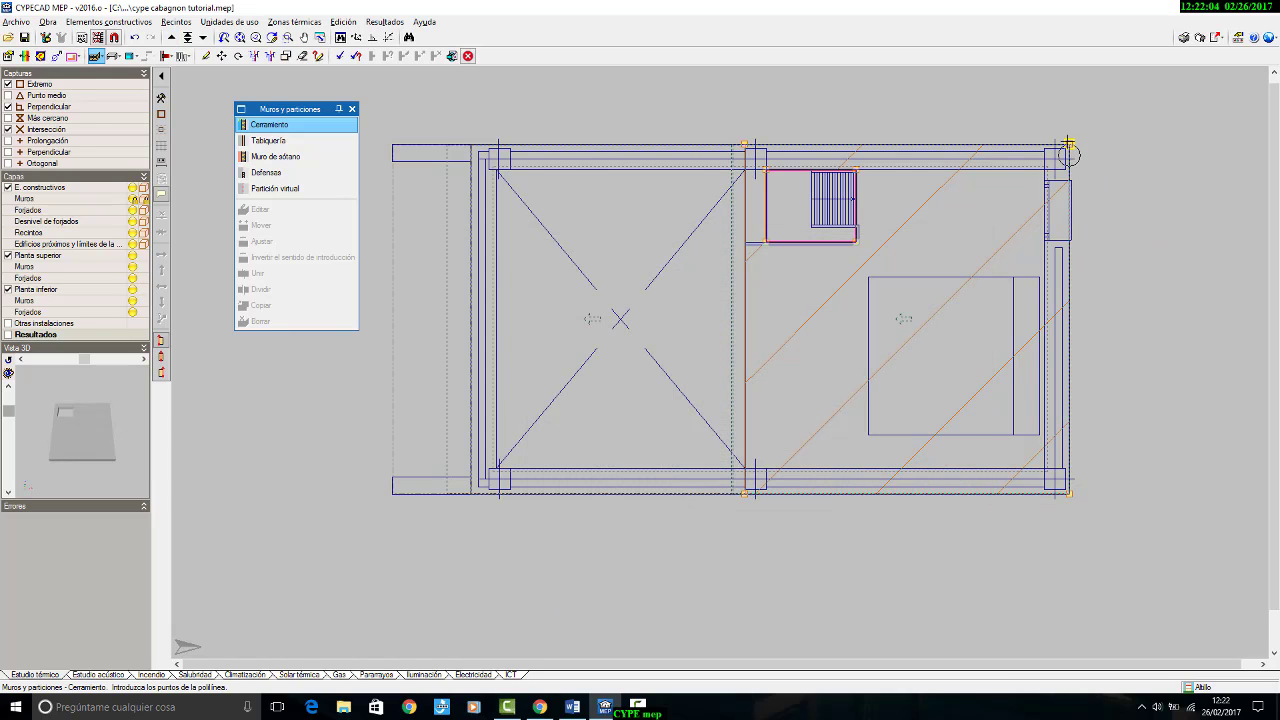
click(1069, 492)
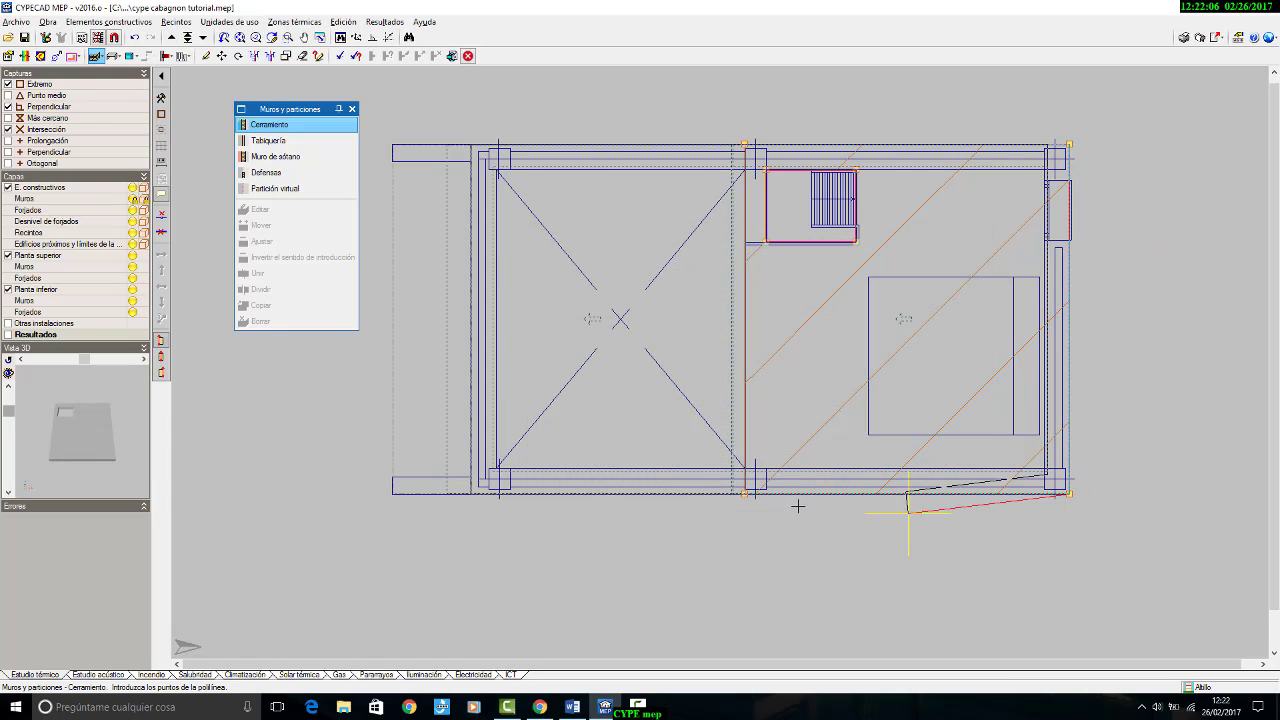
click(472, 491)
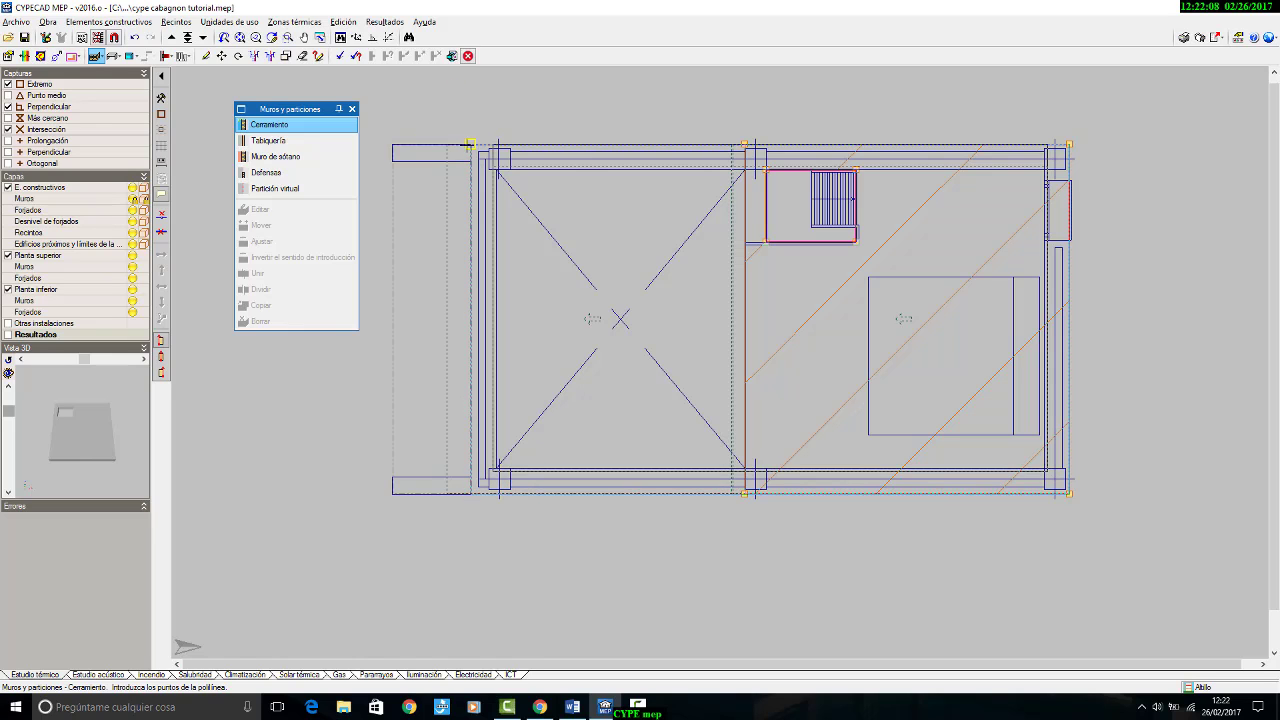
click(470, 145)
click(1070, 144)
right_click(898, 96)
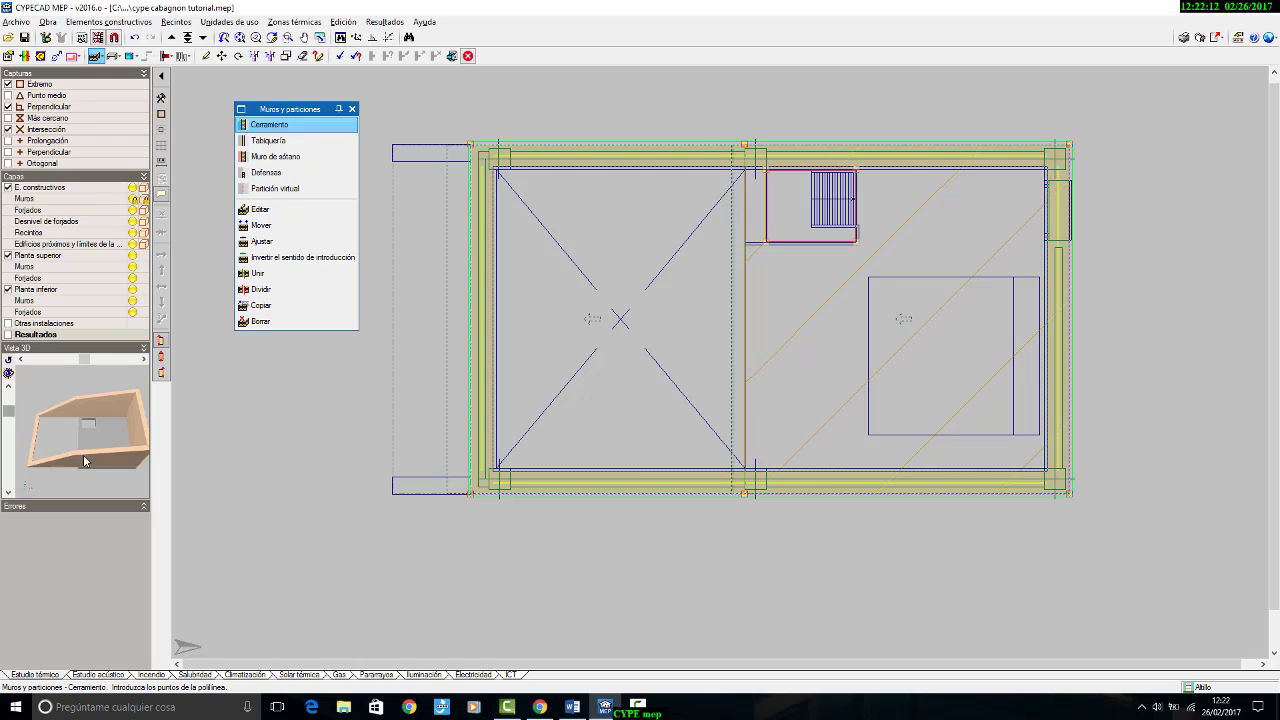
Step: Inspect the building in a 3D view of all floors, limited to the Estudio térmico, and close the view
mouse_move(83, 454)
mouse_down()
mouse_move(107, 426)
mouse_move(94, 440)
mouse_up()
click(47, 21)
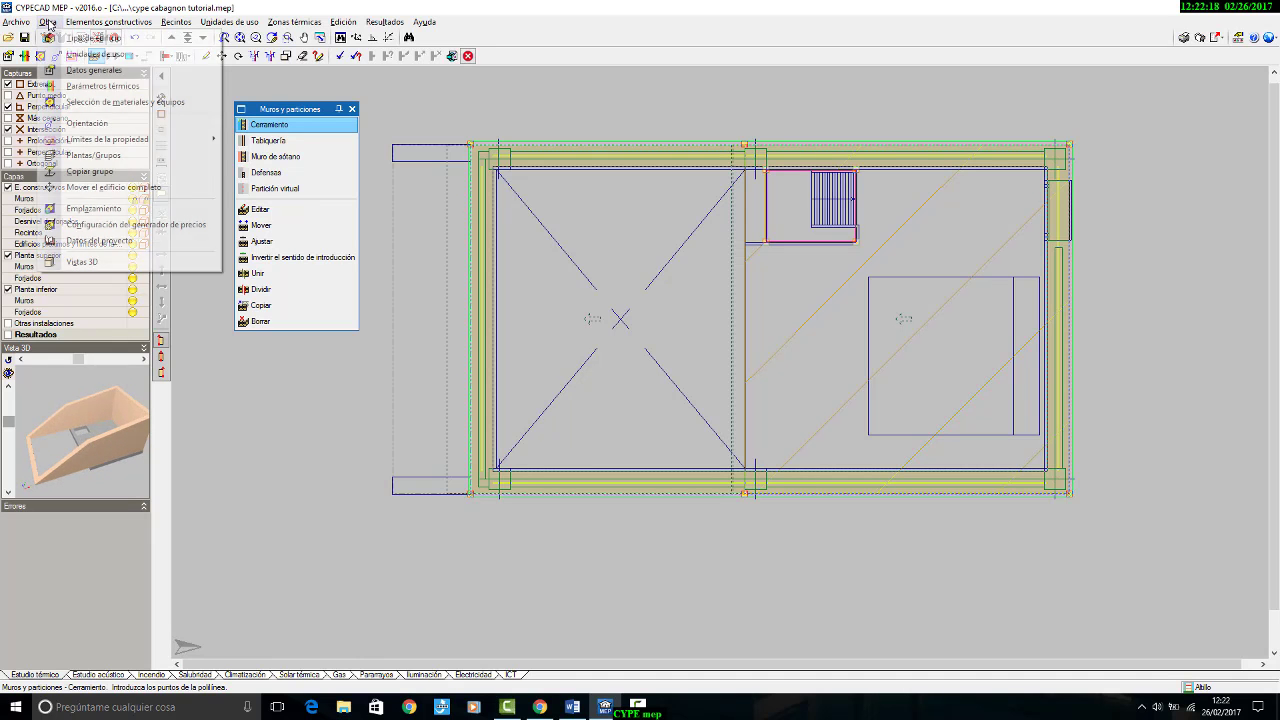
click(88, 261)
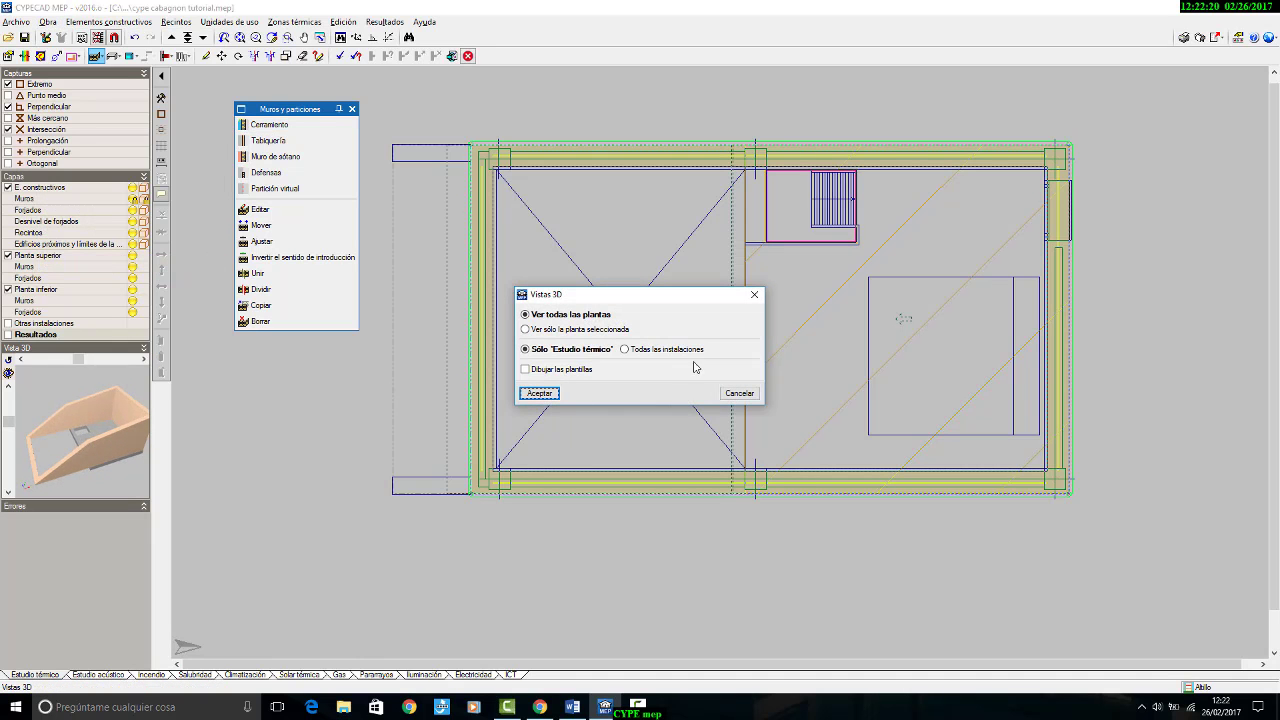
click(540, 394)
drag(600, 374, 403, 389)
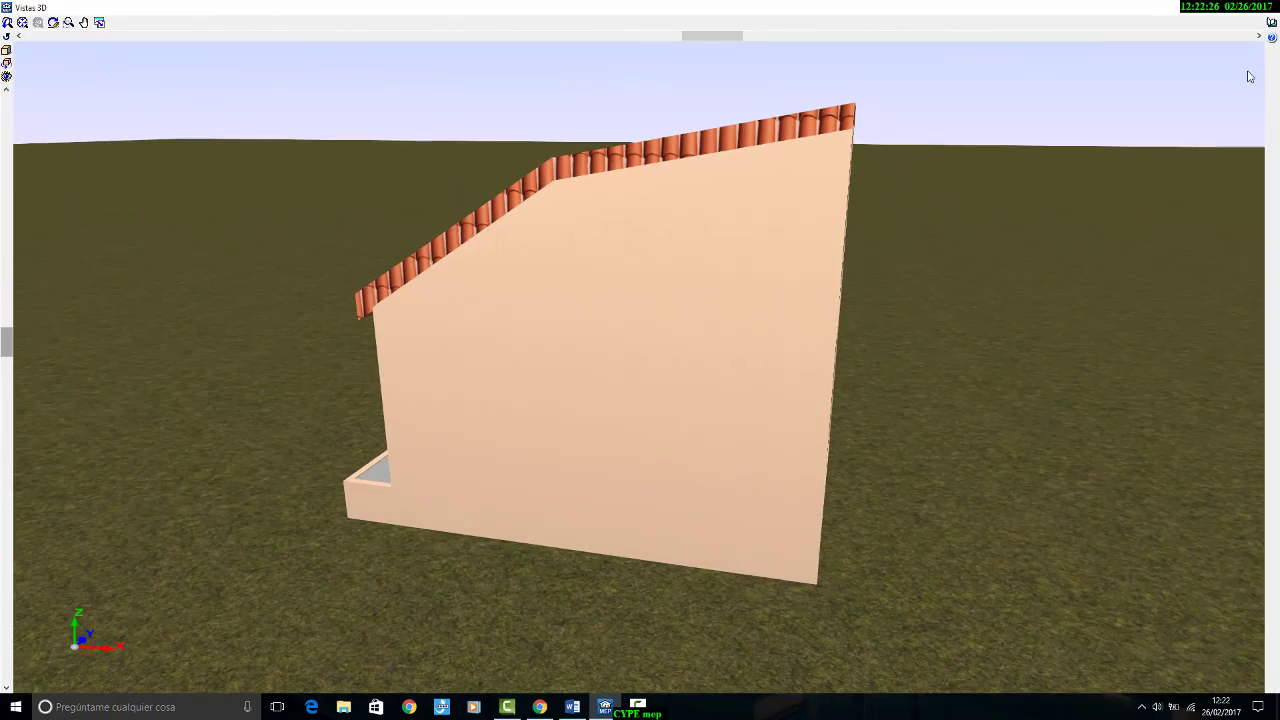
click(1274, 13)
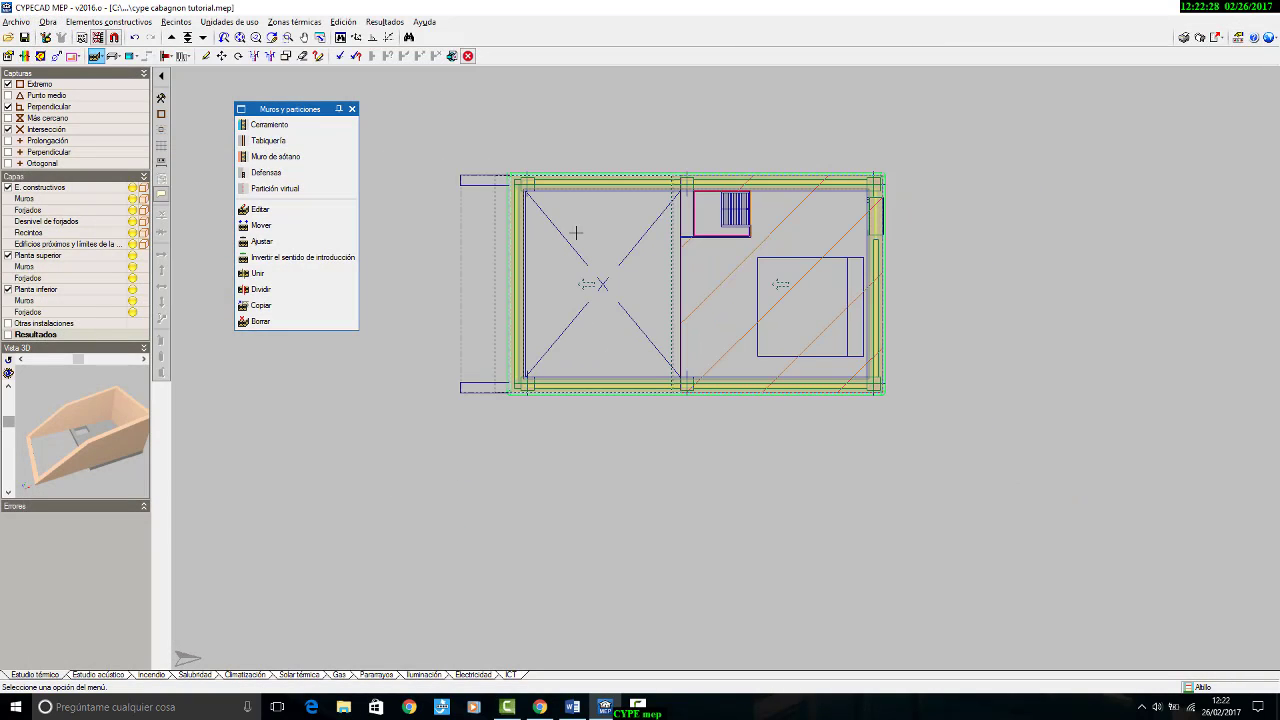
Step: Check the walls of the Cámara sanitaria floor, return to Planta Baja and close the Muros y particiones tools
scroll(645, 281, up, 3)
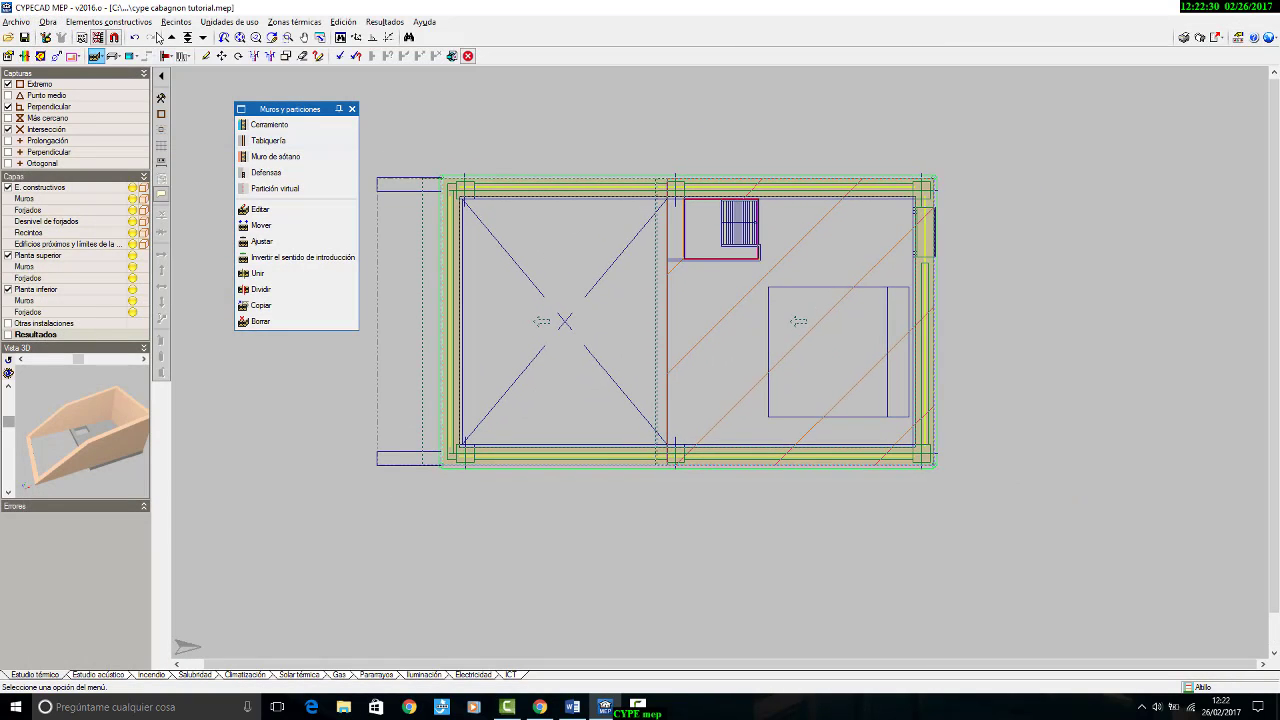
click(204, 38)
click(205, 38)
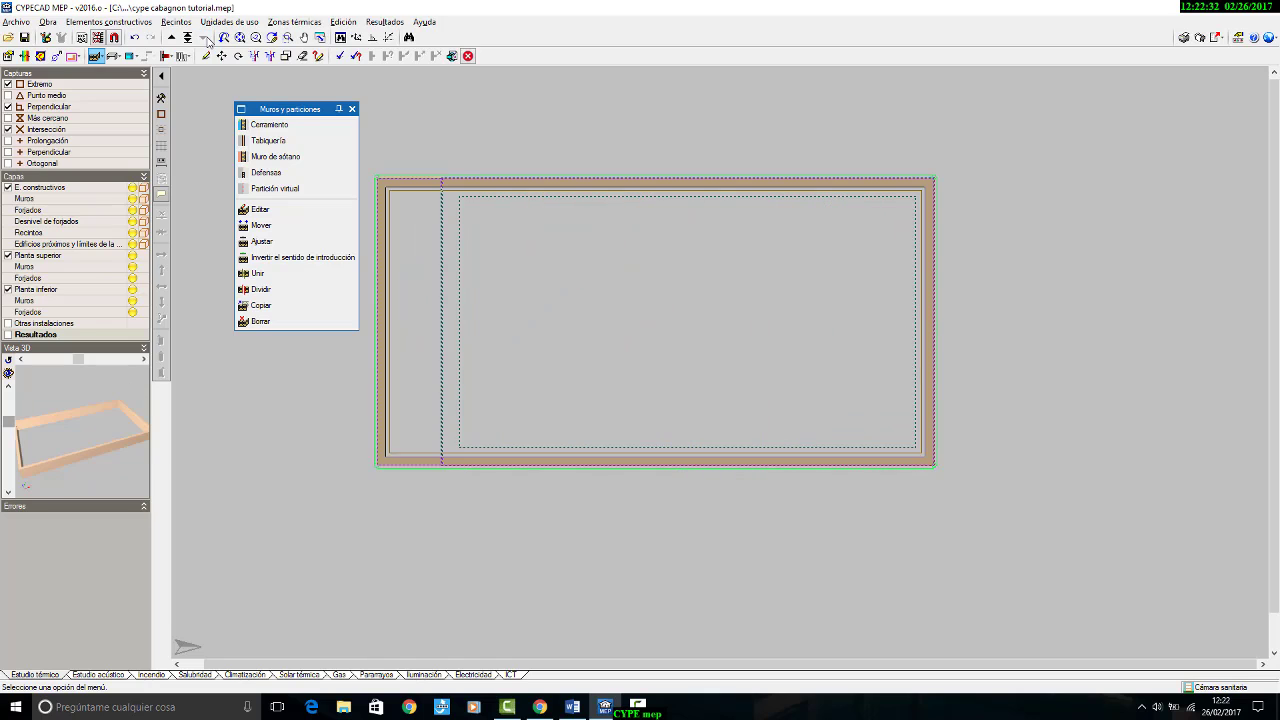
click(171, 37)
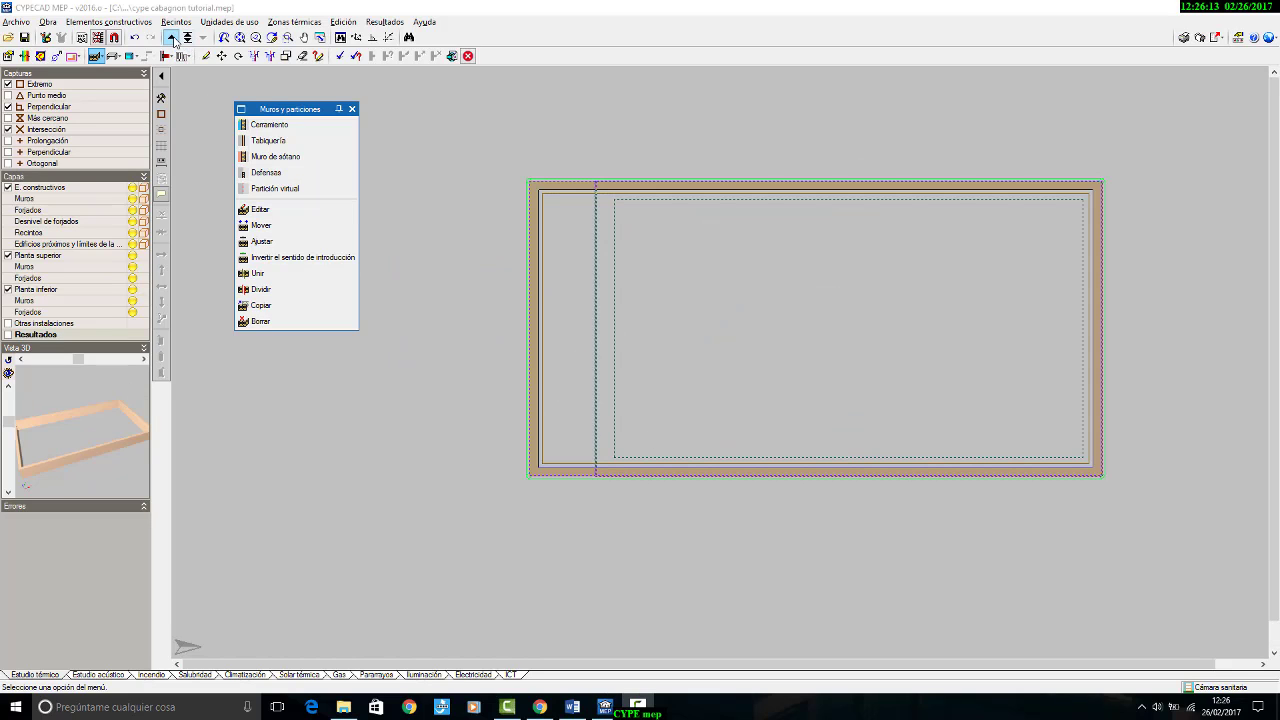
click(171, 37)
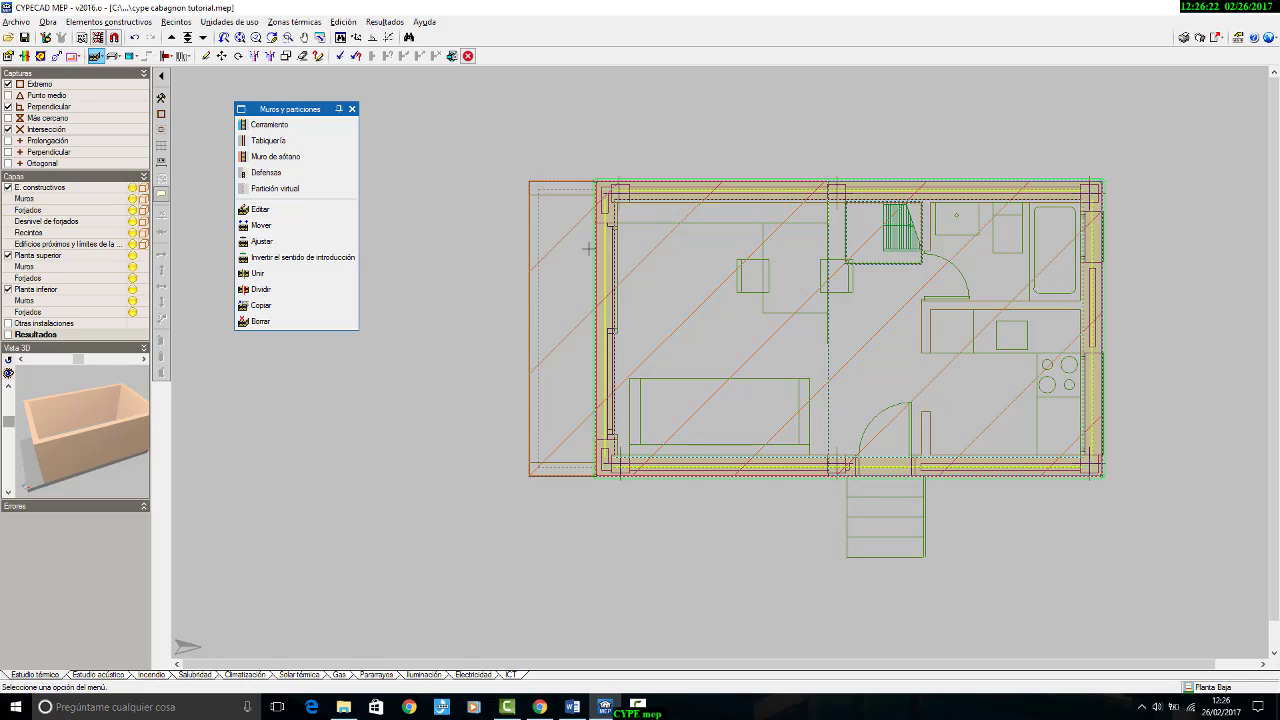
click(352, 108)
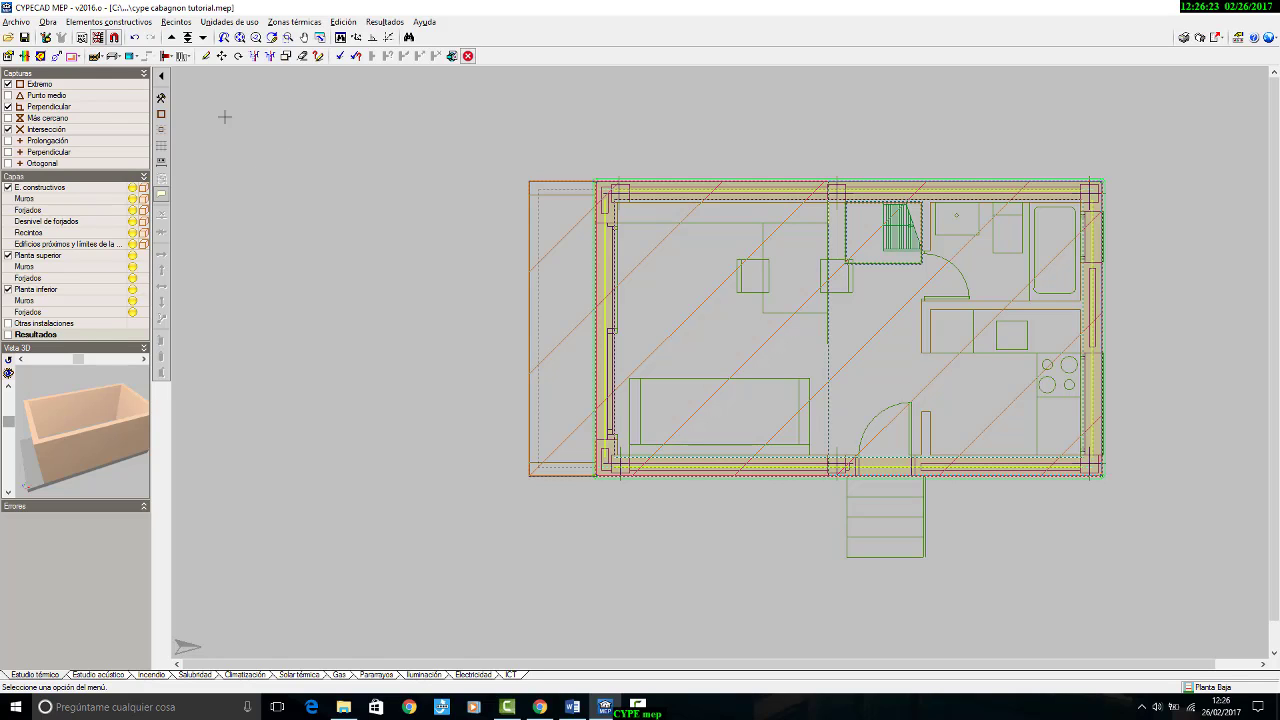
Step: Start adding a Carpintería exterior y hueco acristalado opening on Planta Baja, keeping the Huecos tools clear of the drawing
click(130, 56)
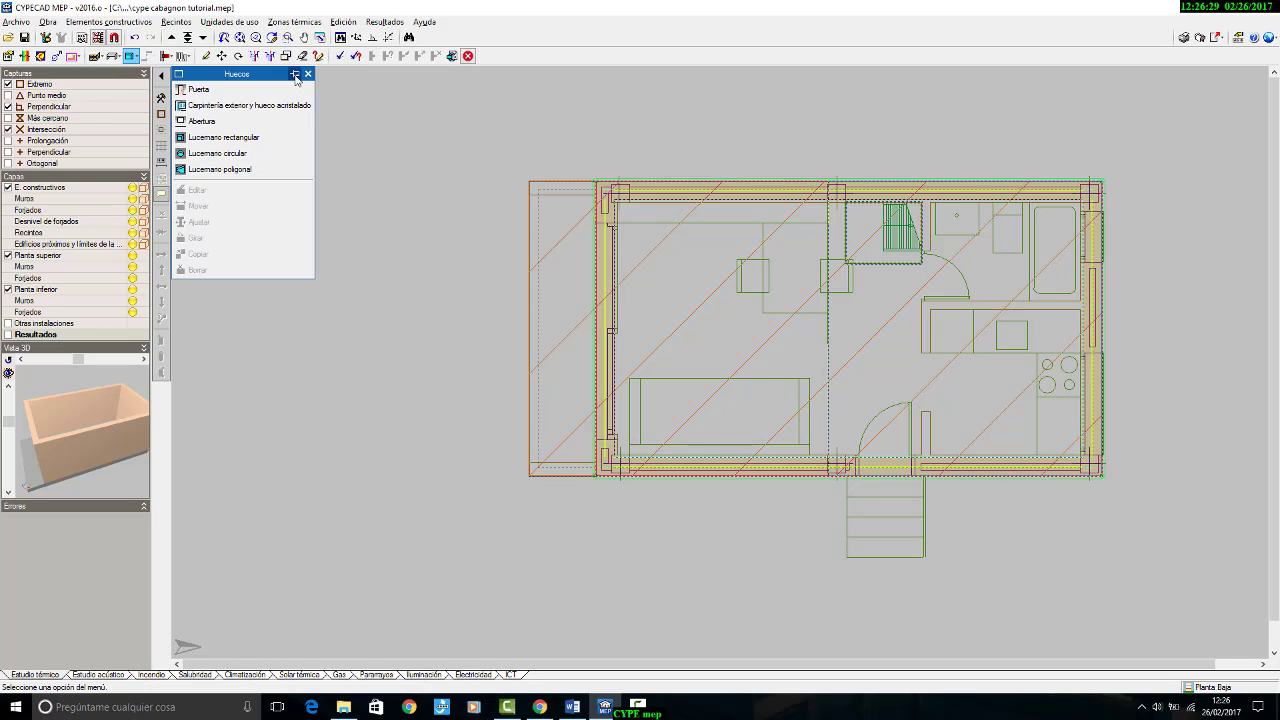
drag(269, 73, 333, 145)
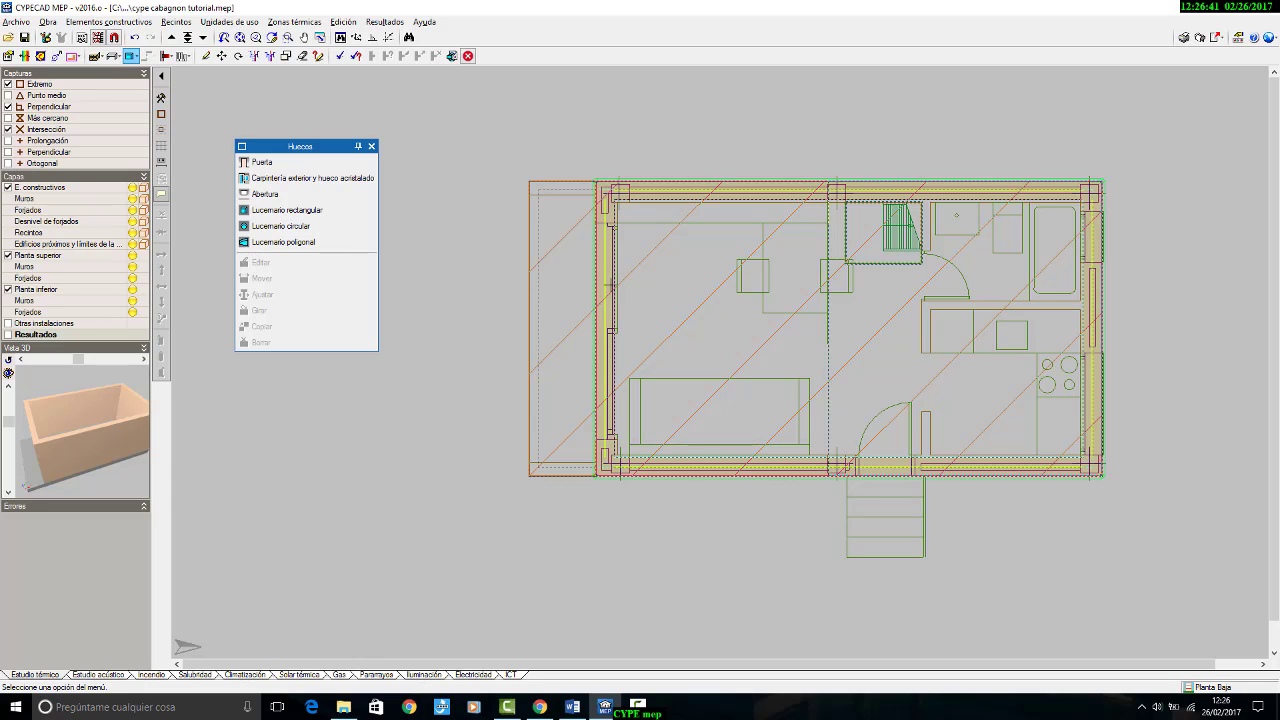
click(275, 181)
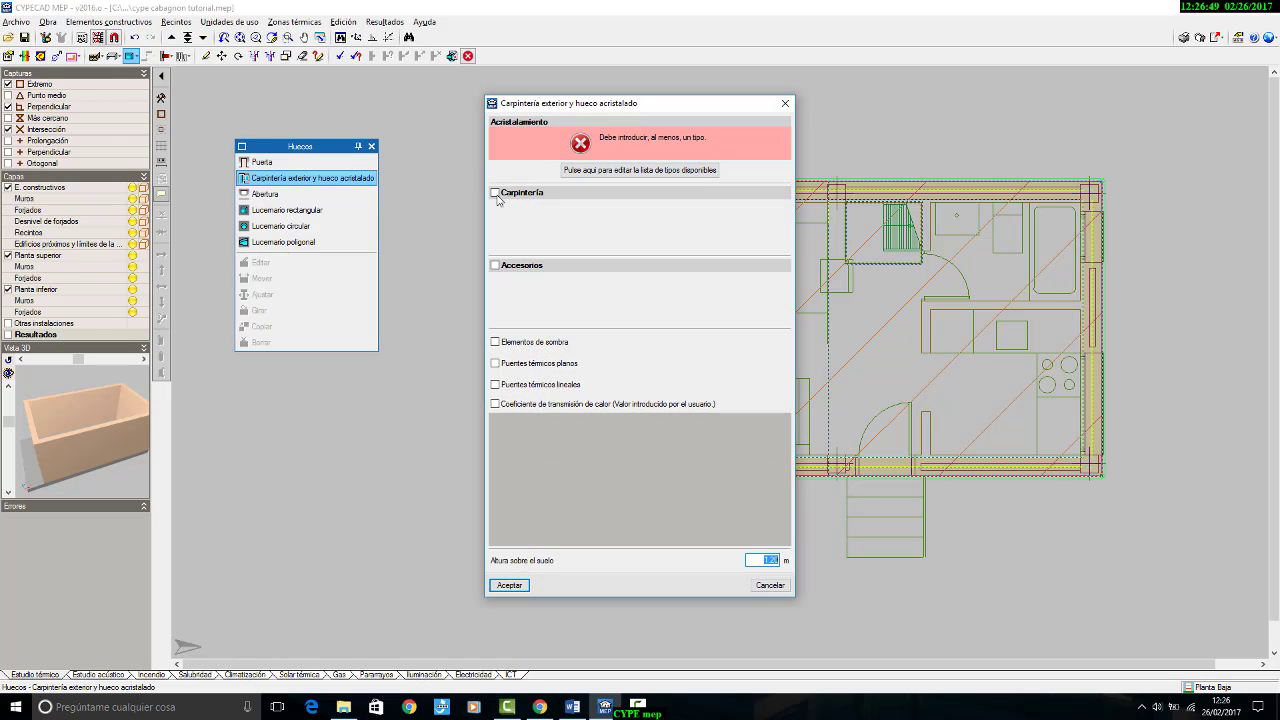
Step: Consult the Ventanas specification in the cabagnon_resumen.doc Word document for frame and glass data, then return to CYPECAD MEP
click(571, 707)
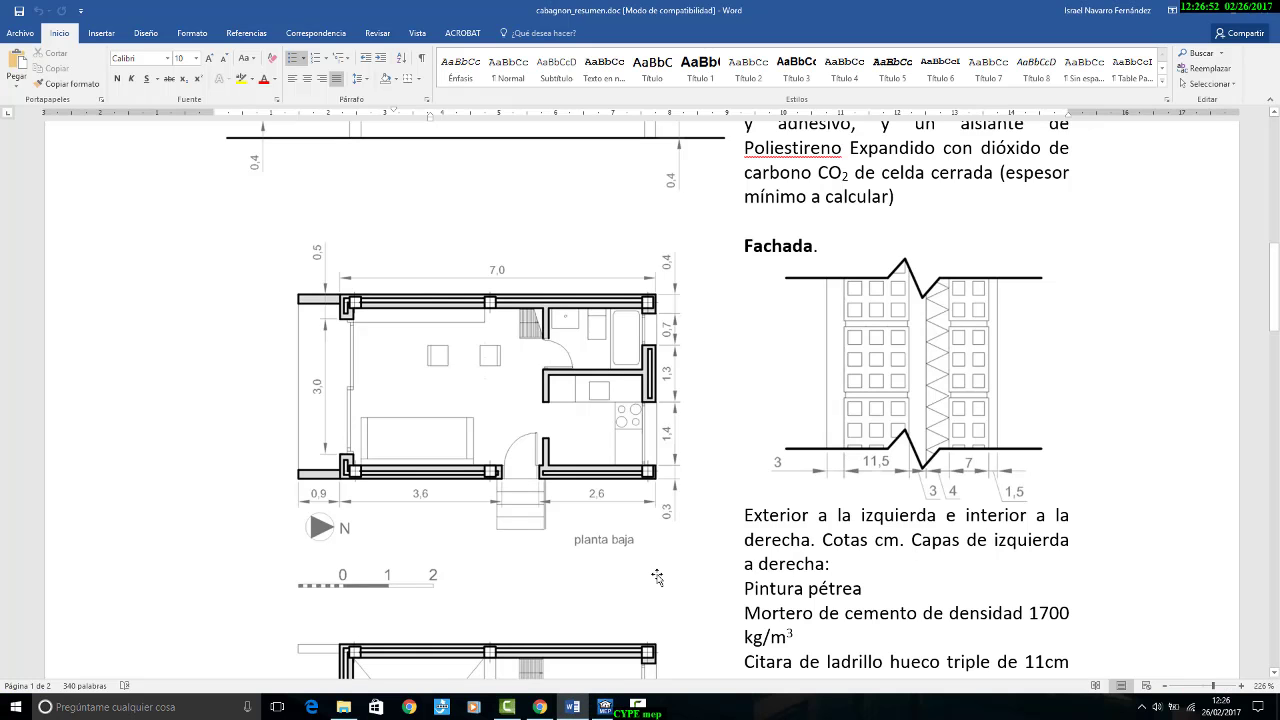
scroll(848, 537, down, 10)
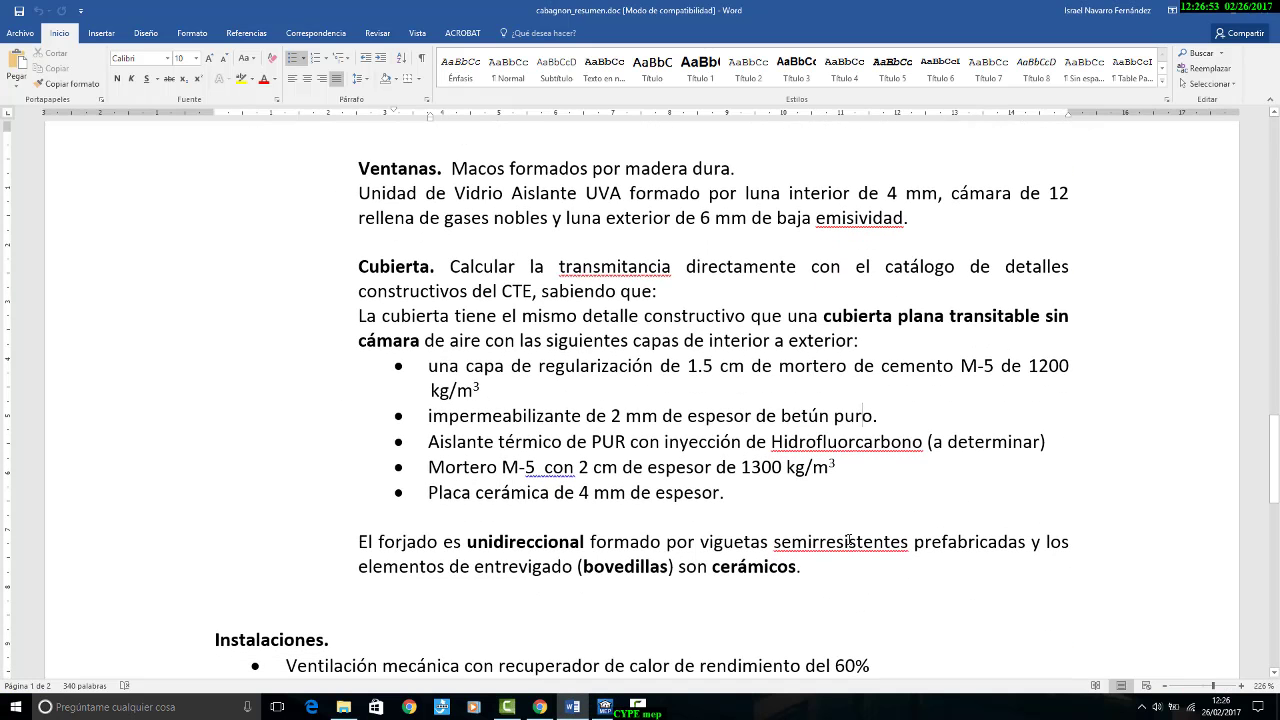
scroll(848, 541, up, 3)
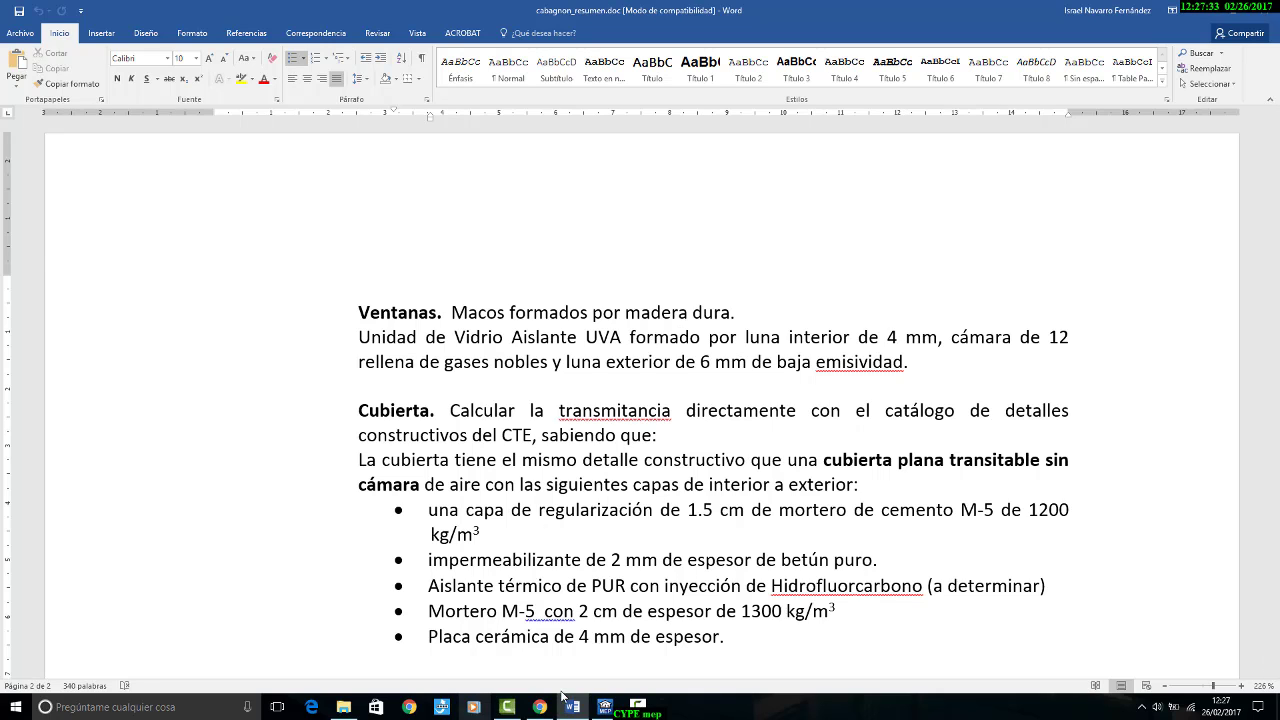
click(604, 707)
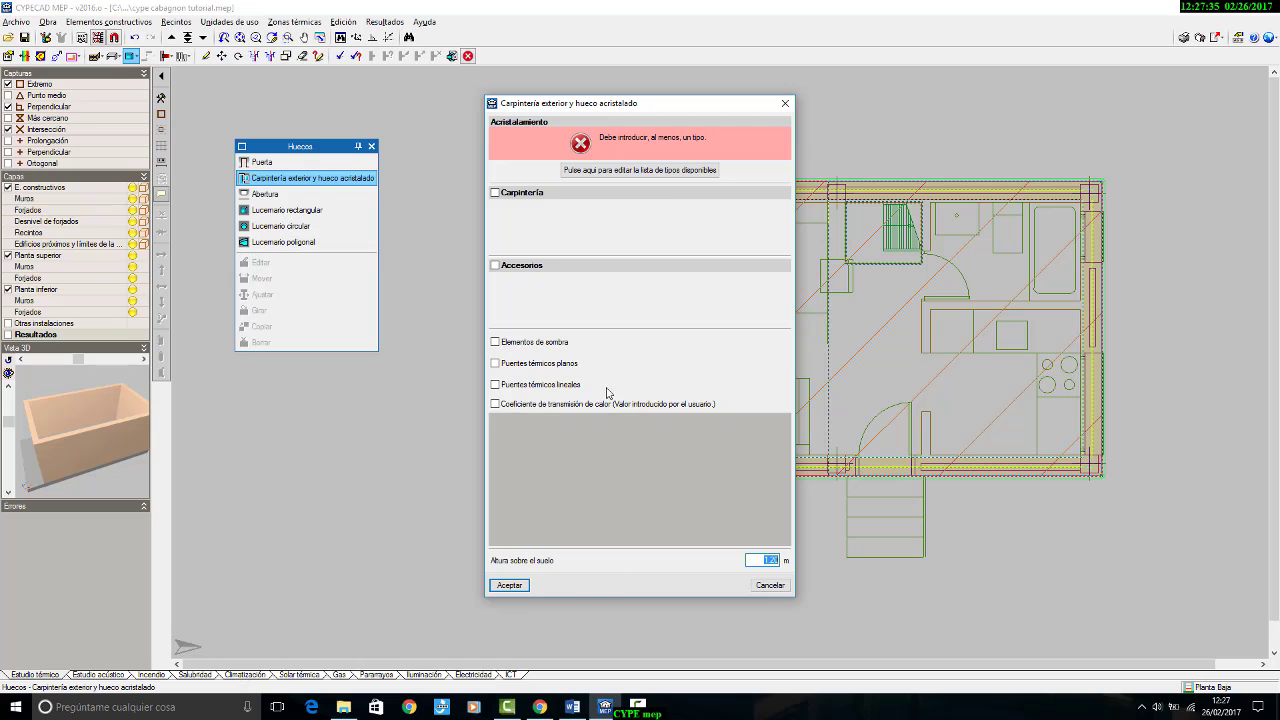
Step: Create a chambered glazing type from the Generador de Precios as Baja emisividad térmica with 6 mm exterior glass, checking it against the Word specification
click(580, 171)
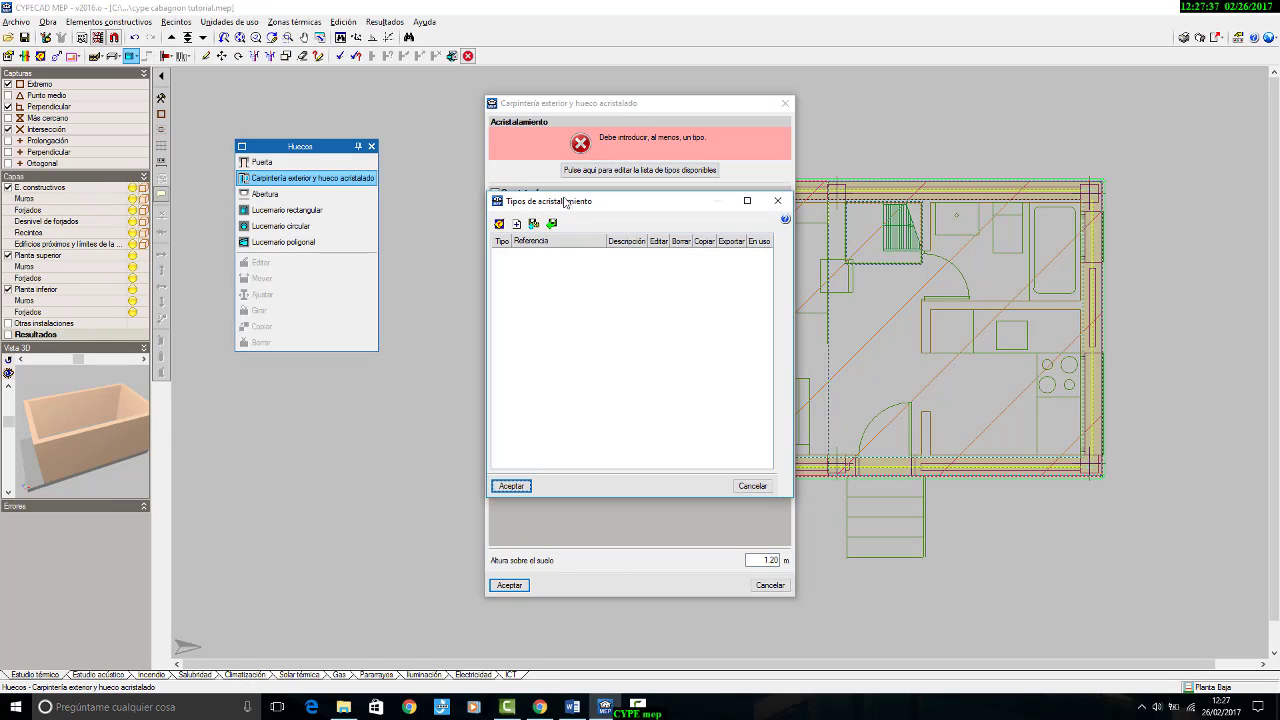
click(462, 315)
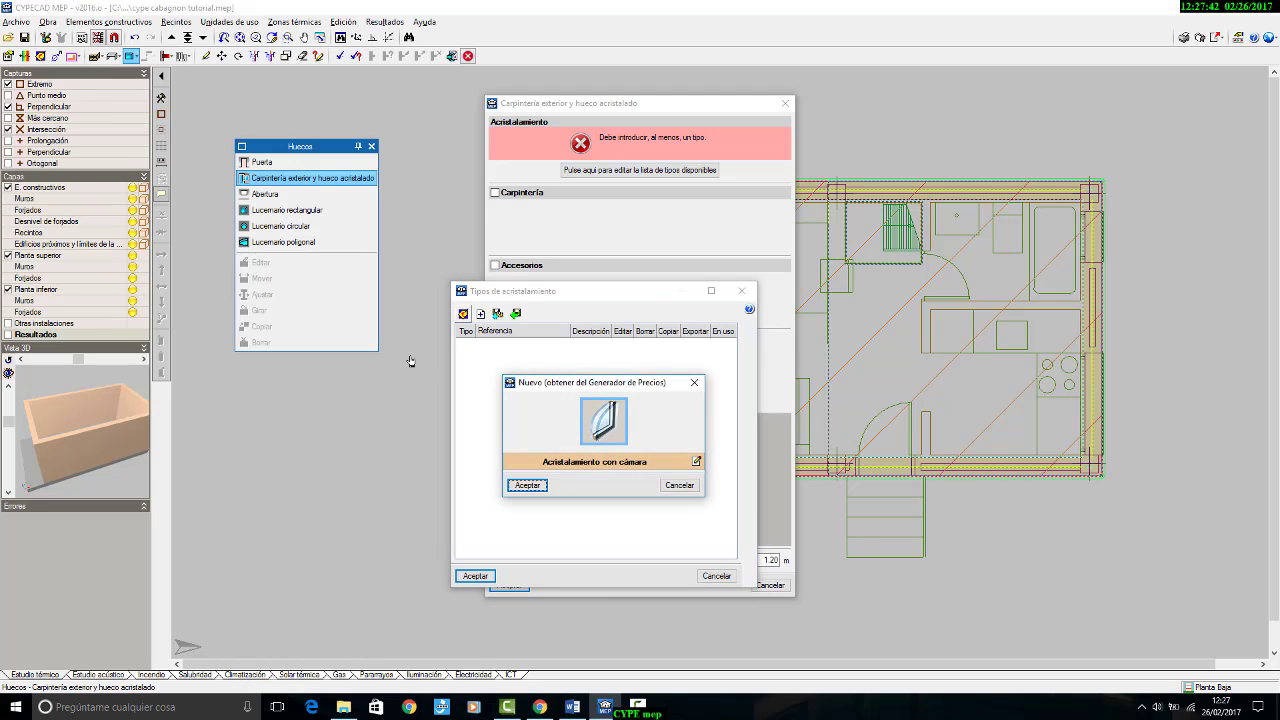
click(696, 461)
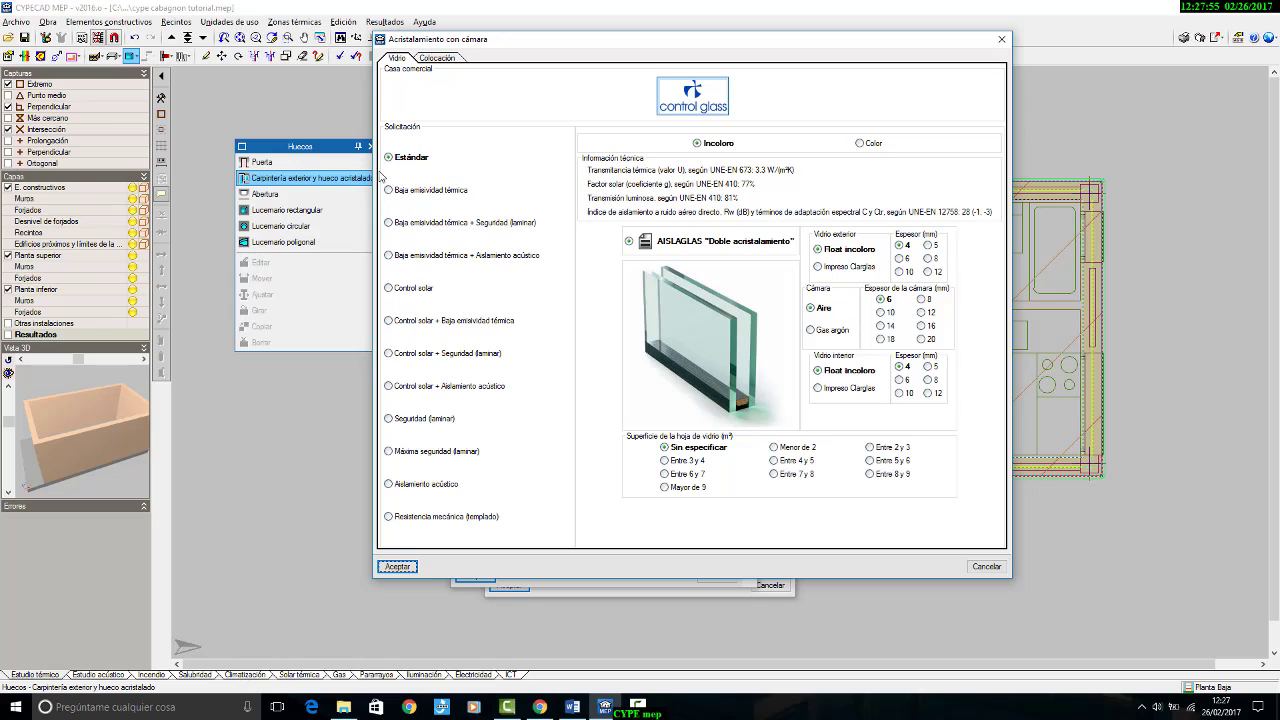
click(420, 191)
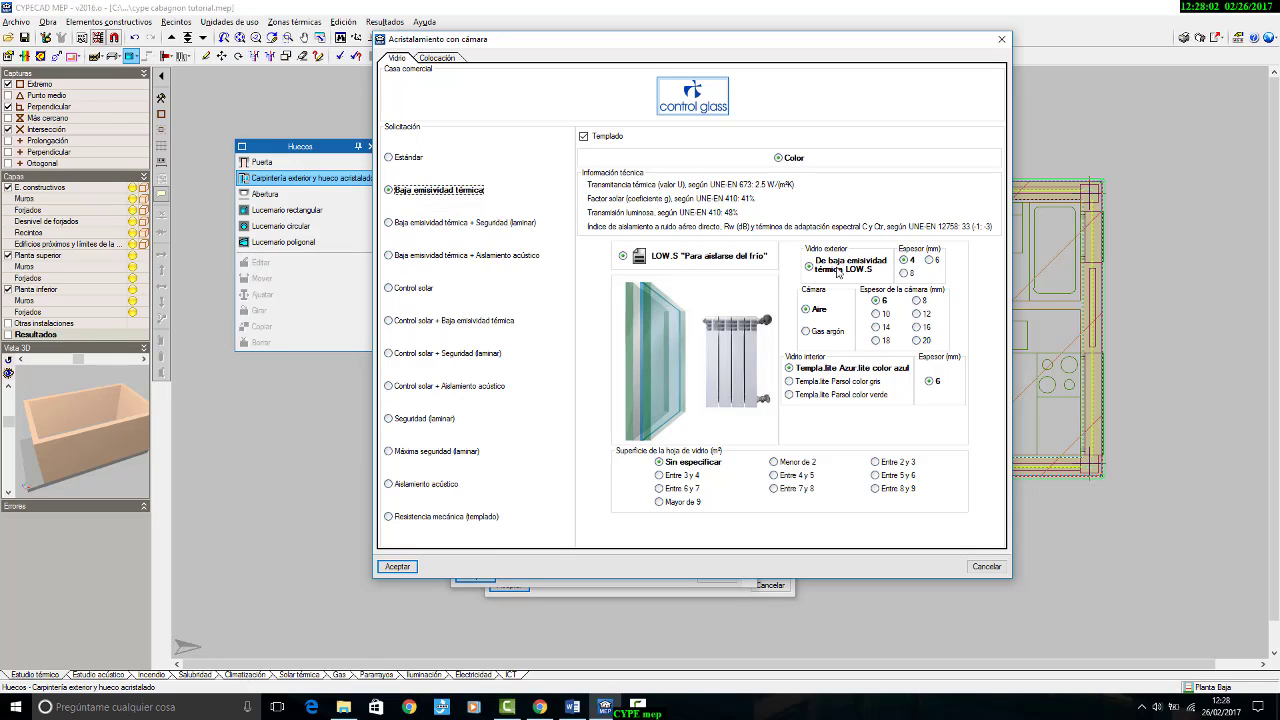
click(930, 260)
click(574, 707)
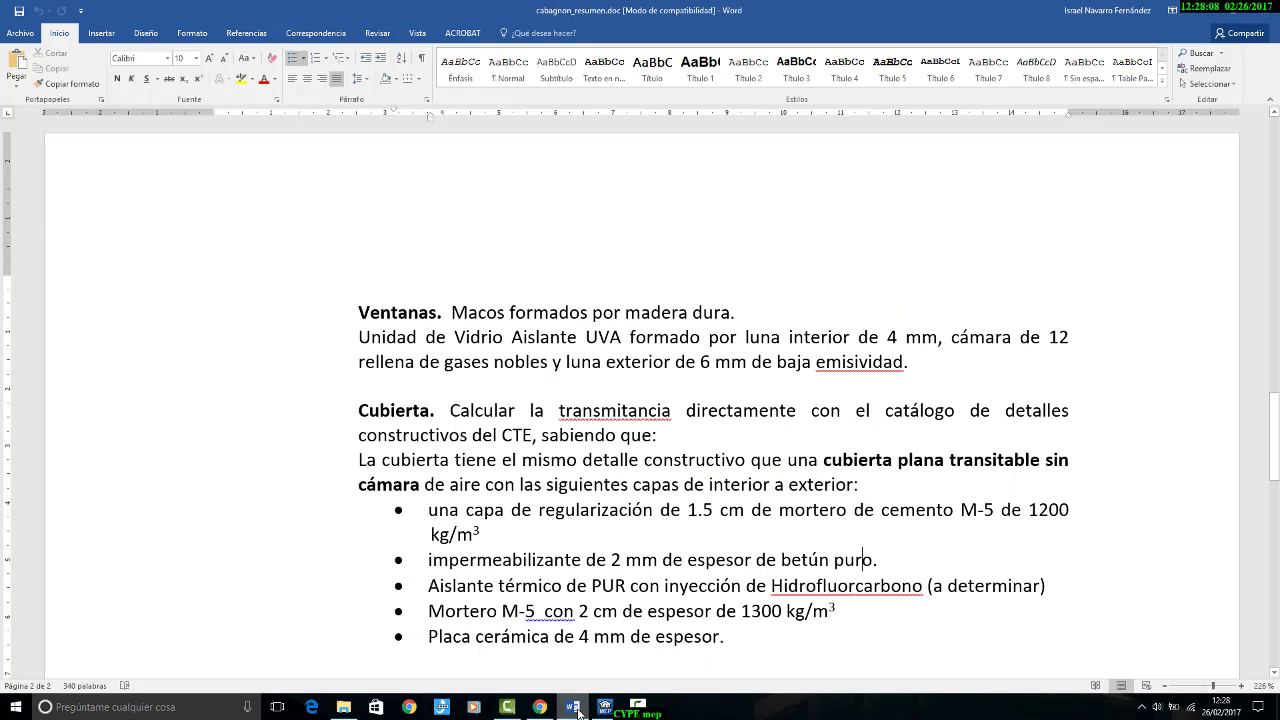
click(578, 712)
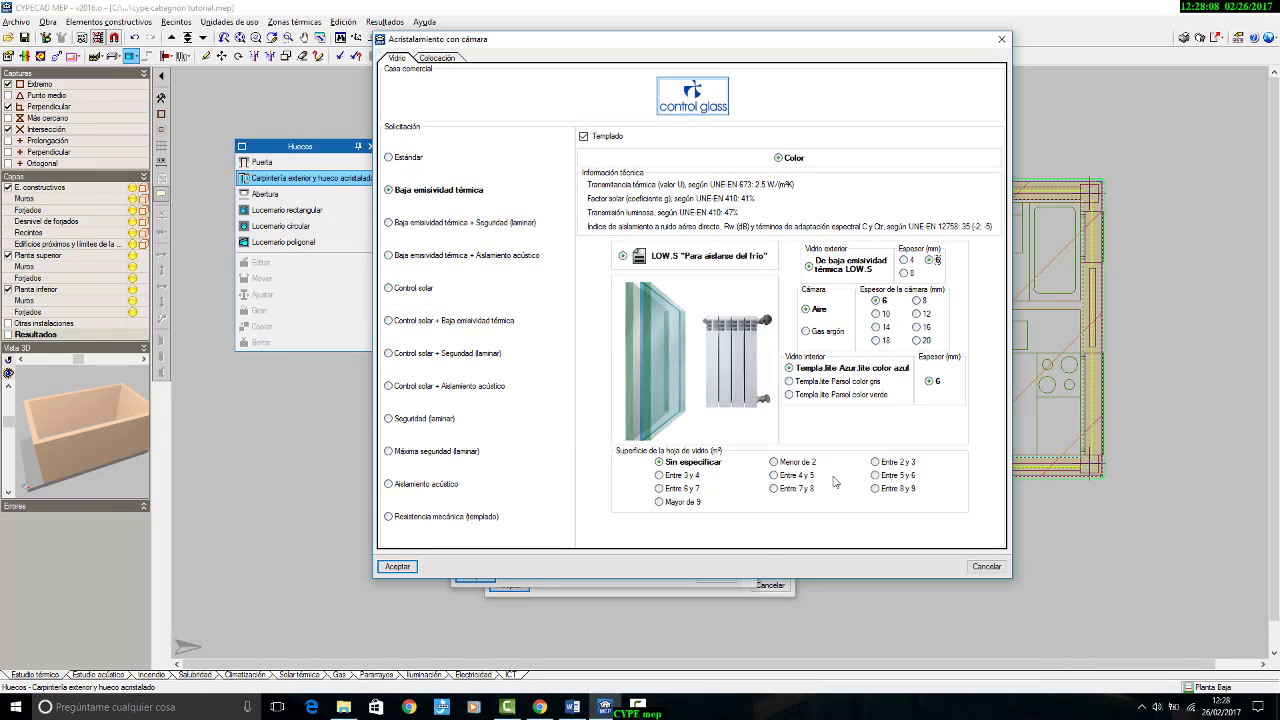
Step: Give the glazing a 12 mm Gas argón chamber and 4 mm Templa.lite Parsol color verde interior glass, and accept the glazing type
click(924, 314)
click(821, 332)
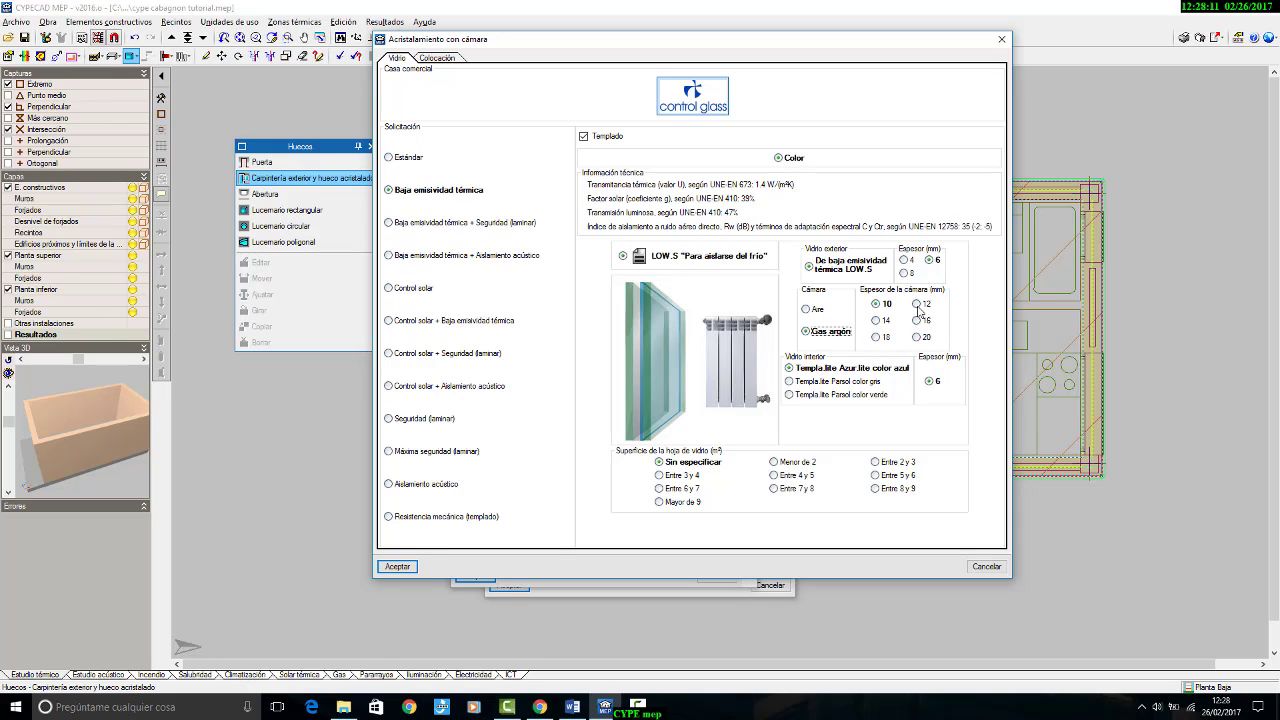
click(917, 305)
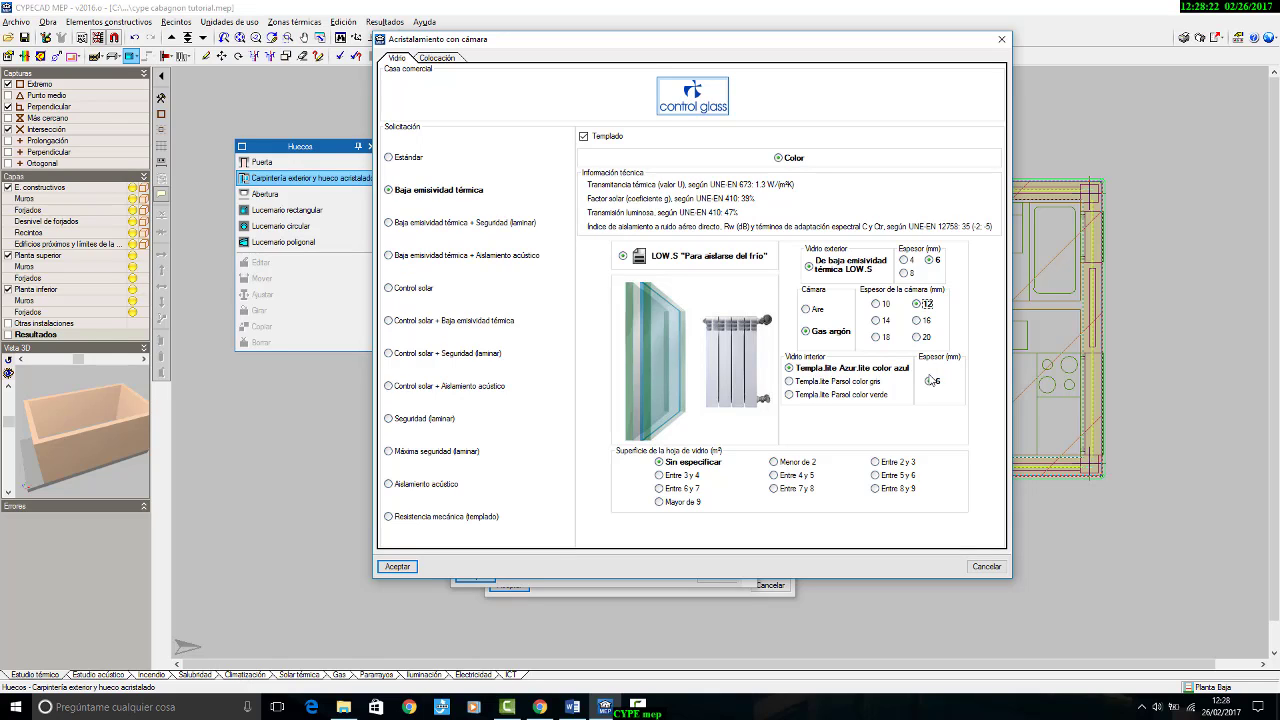
click(840, 386)
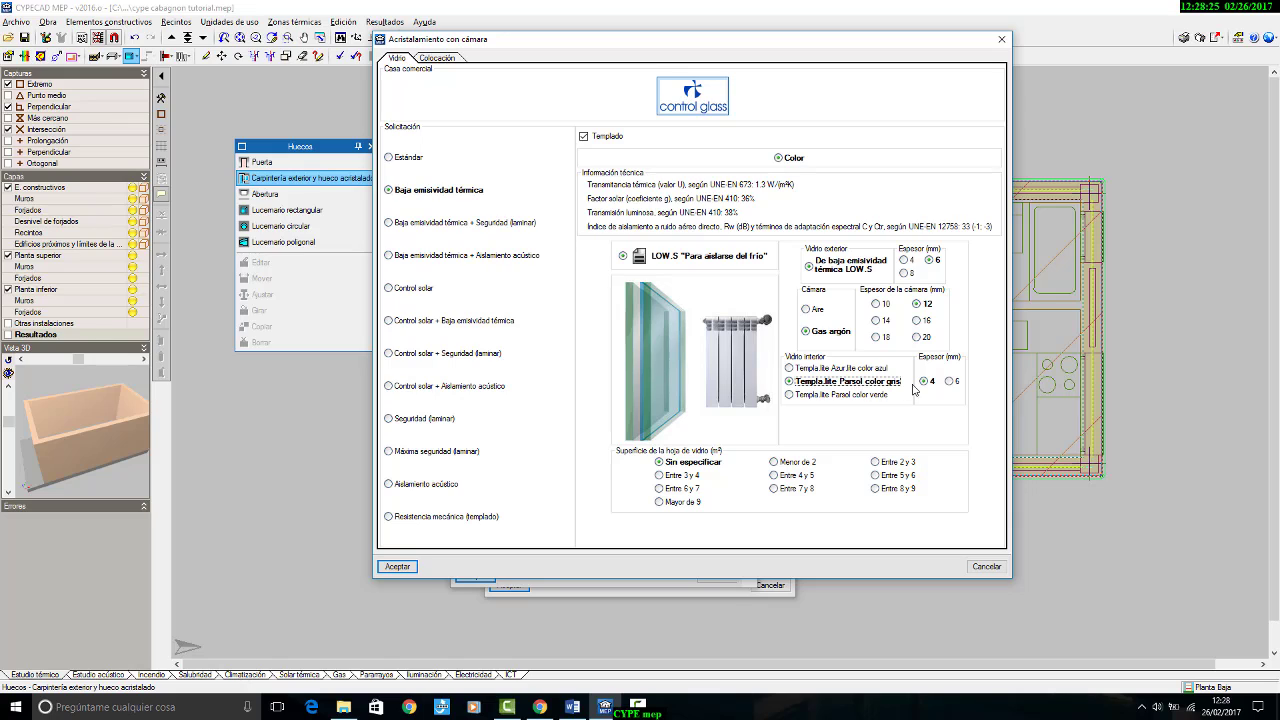
click(886, 396)
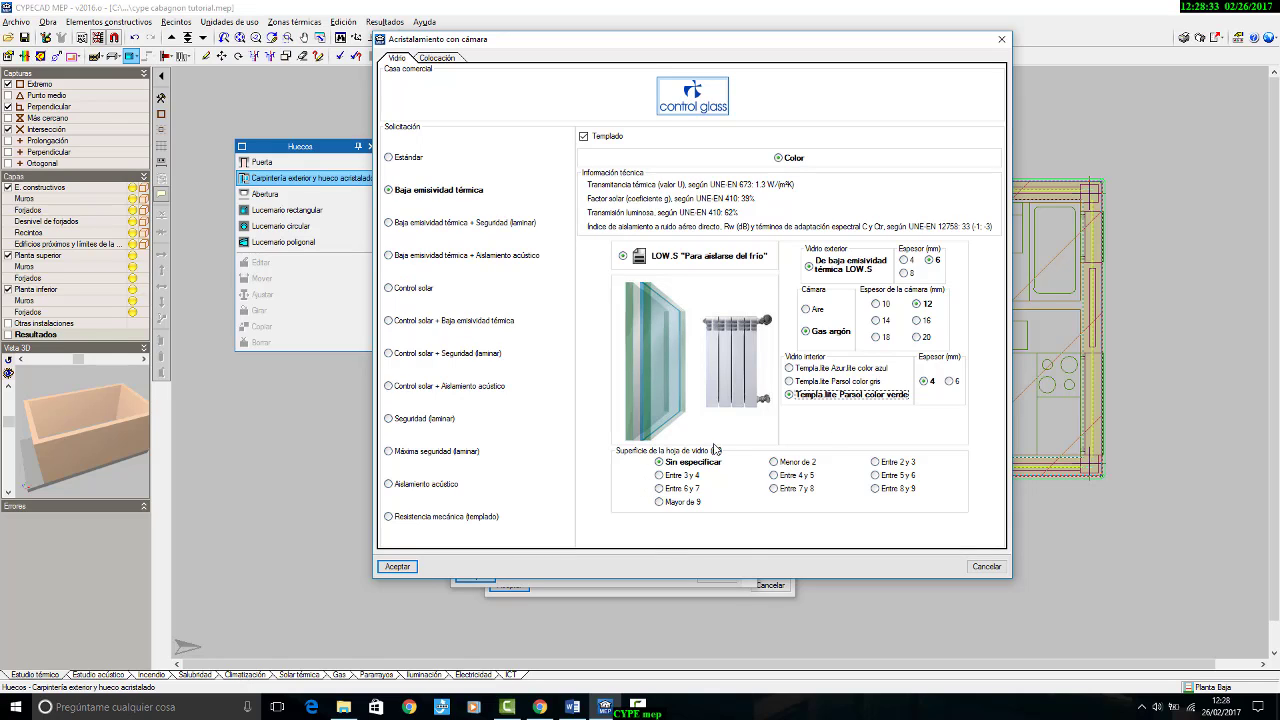
click(410, 567)
click(527, 486)
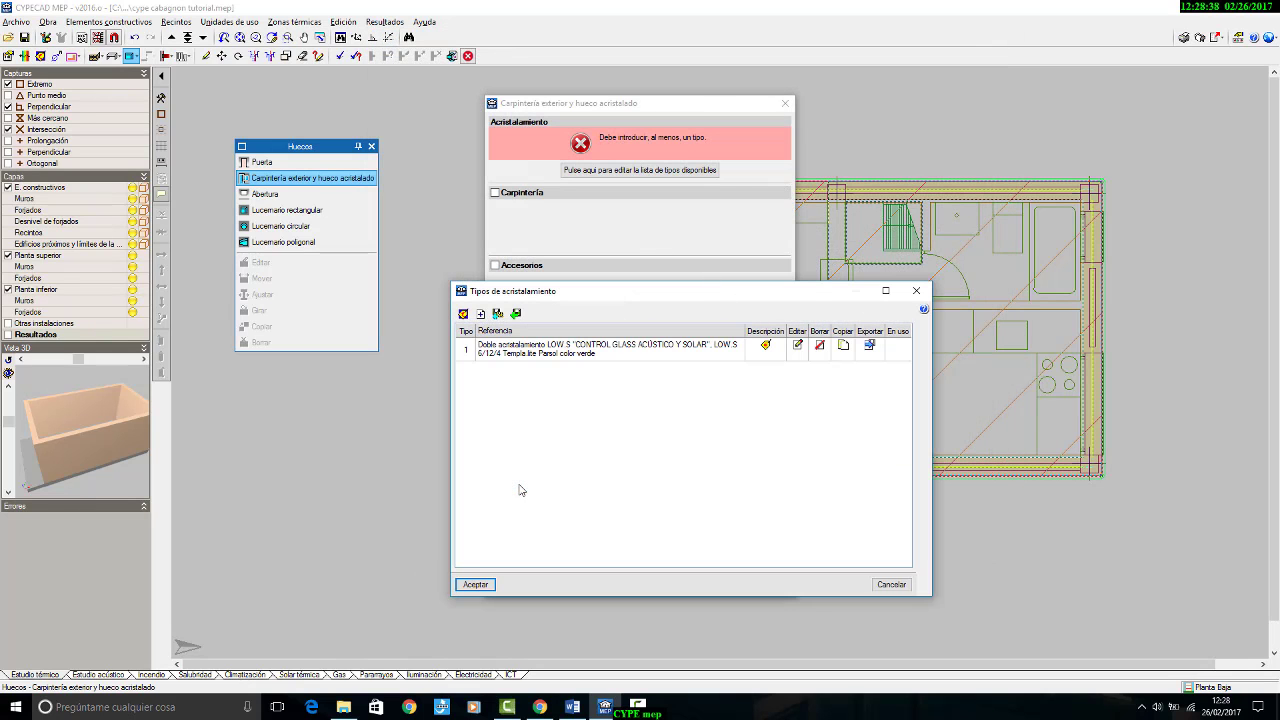
click(490, 584)
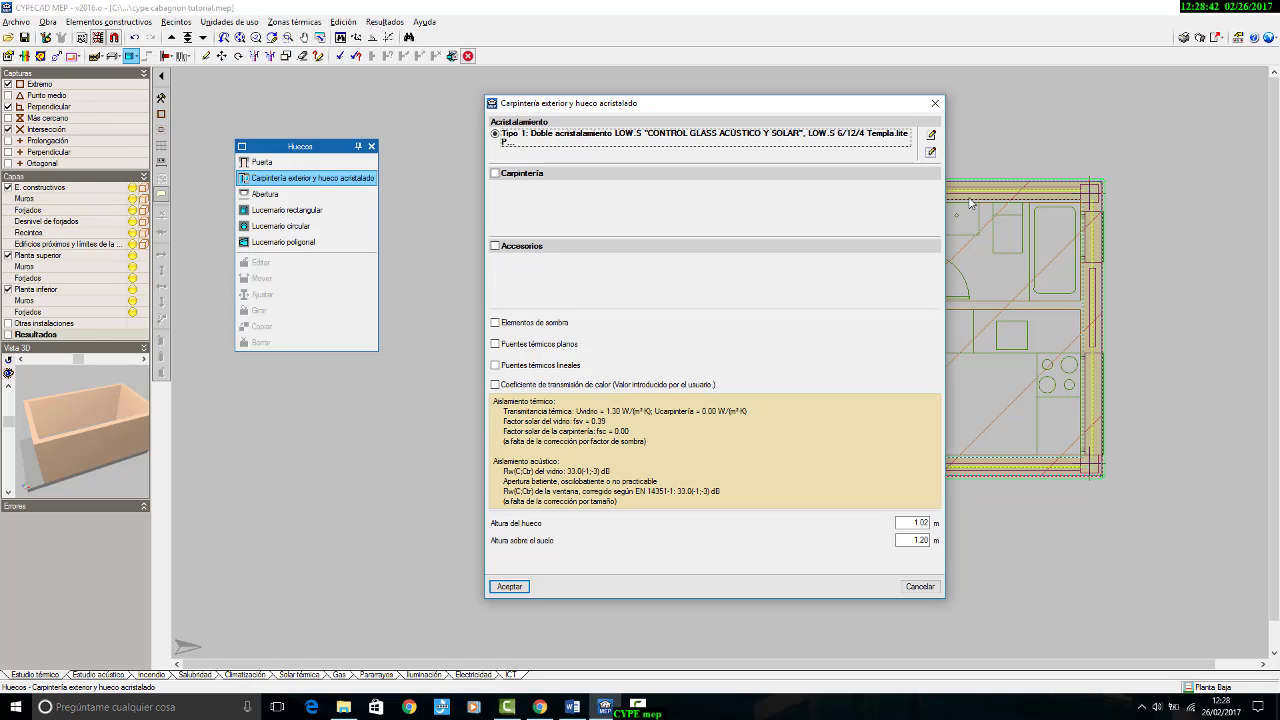
Step: Enable Carpintería for the opening and create a manually defined frame type with reference and description "V1 salón"
click(540, 174)
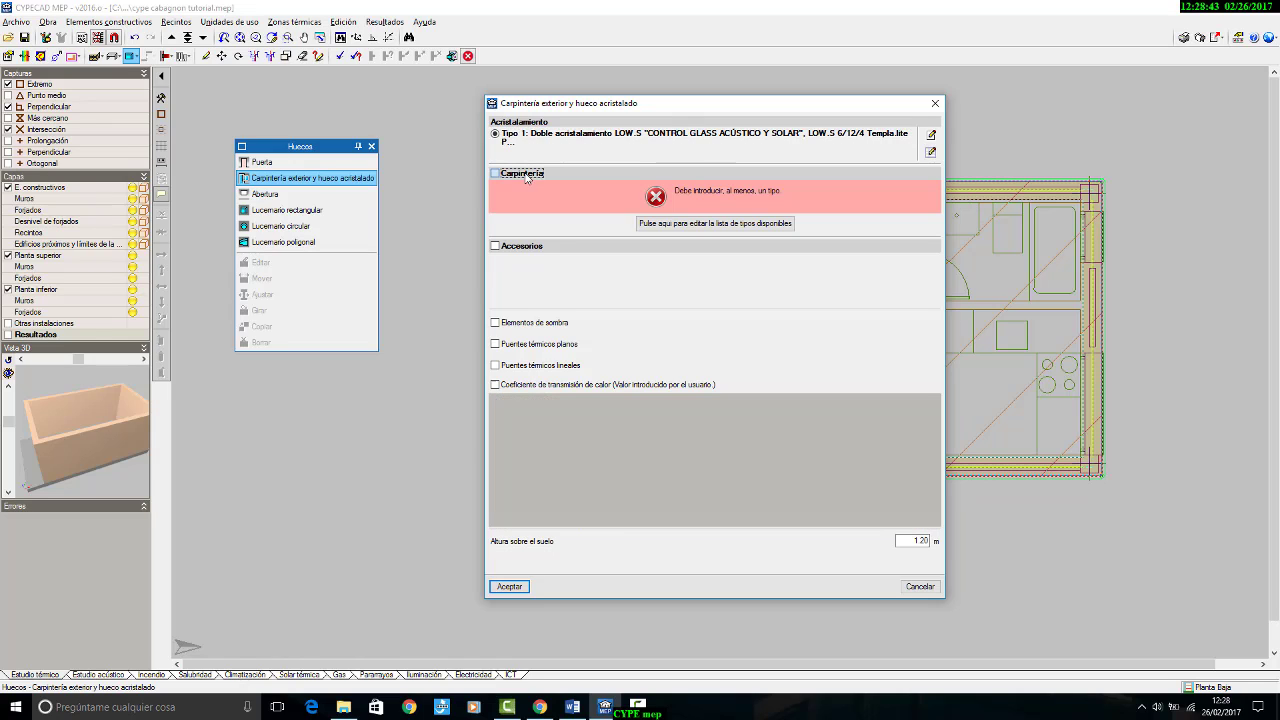
click(778, 225)
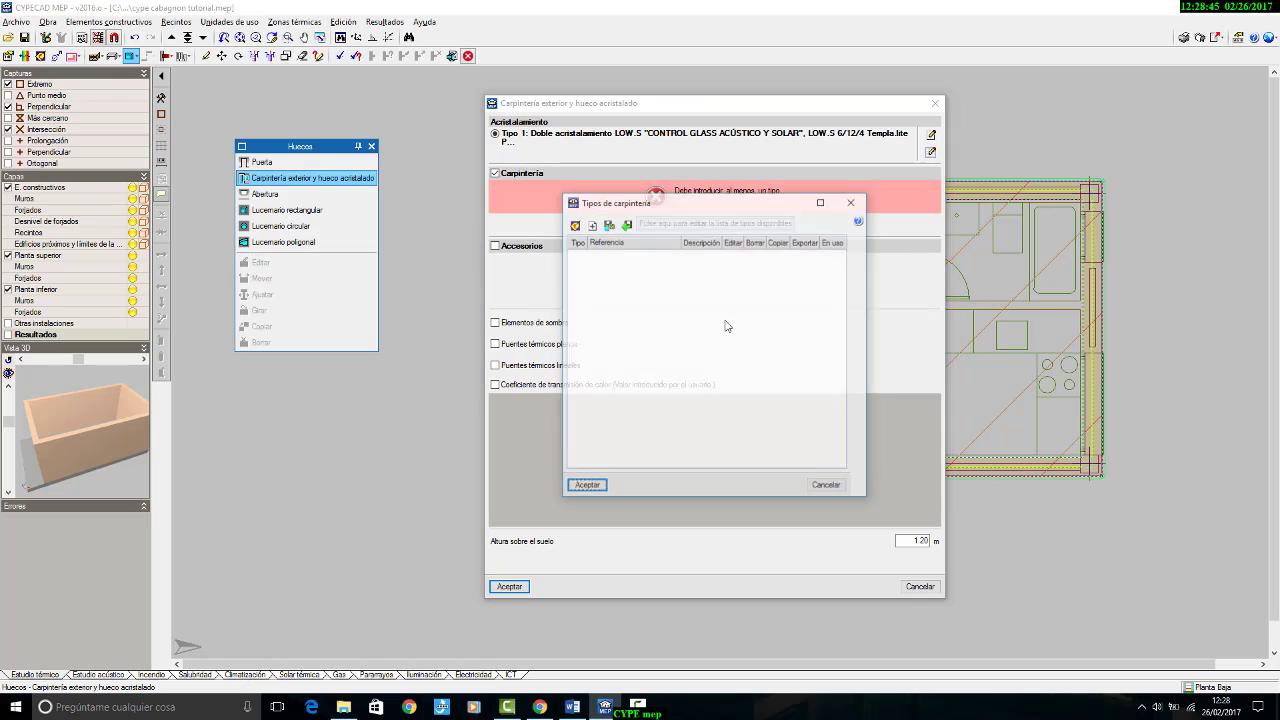
drag(629, 203, 689, 296)
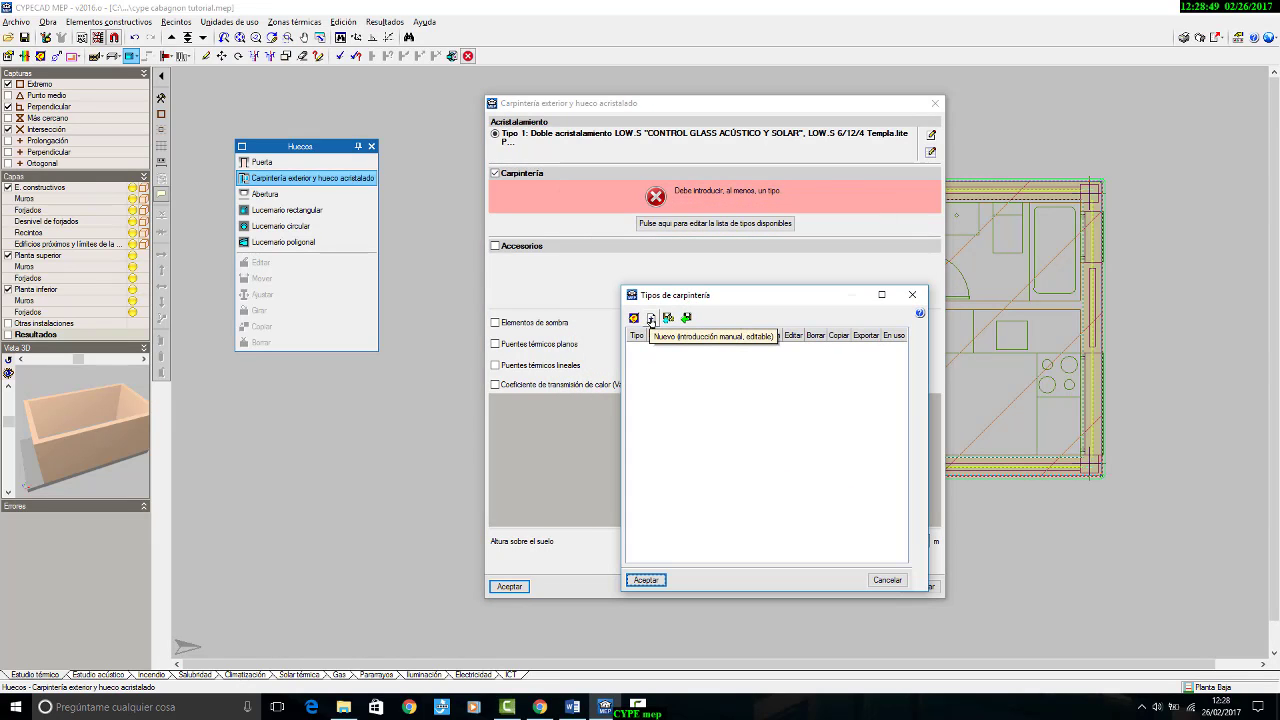
click(651, 319)
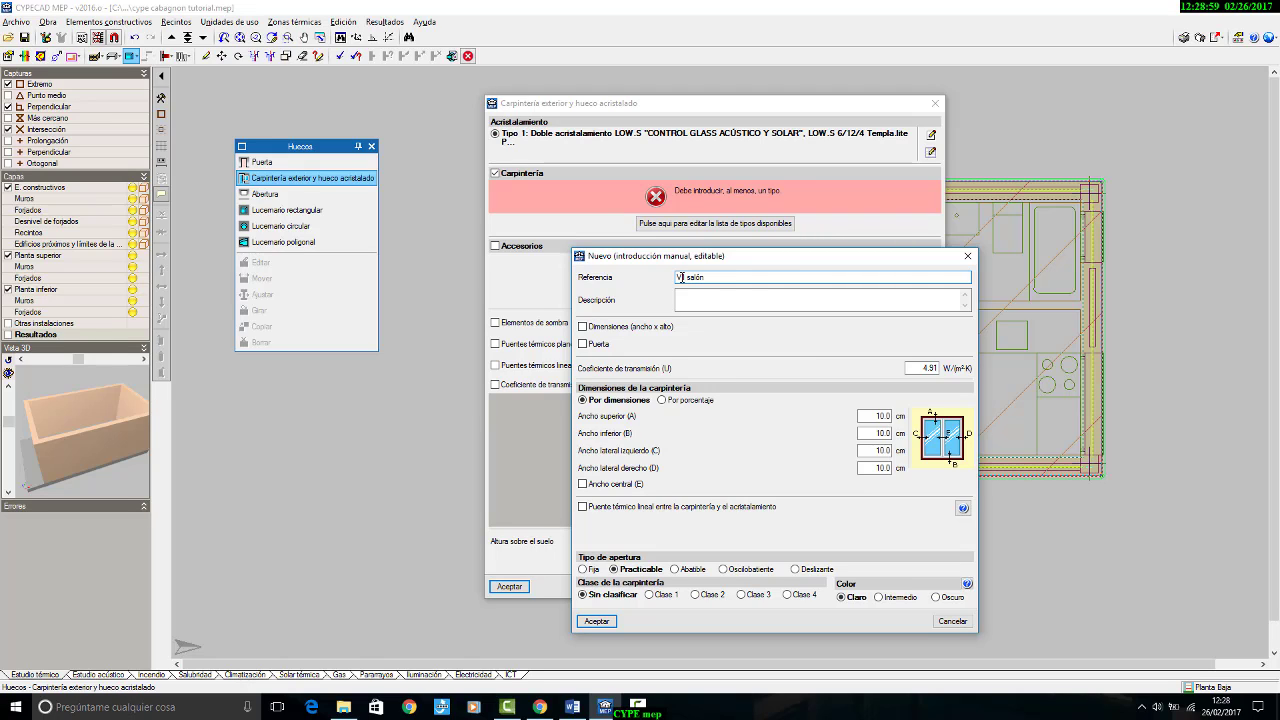
drag(718, 279, 547, 269)
key(ctrl+c)
click(706, 300)
key(ctrl+v)
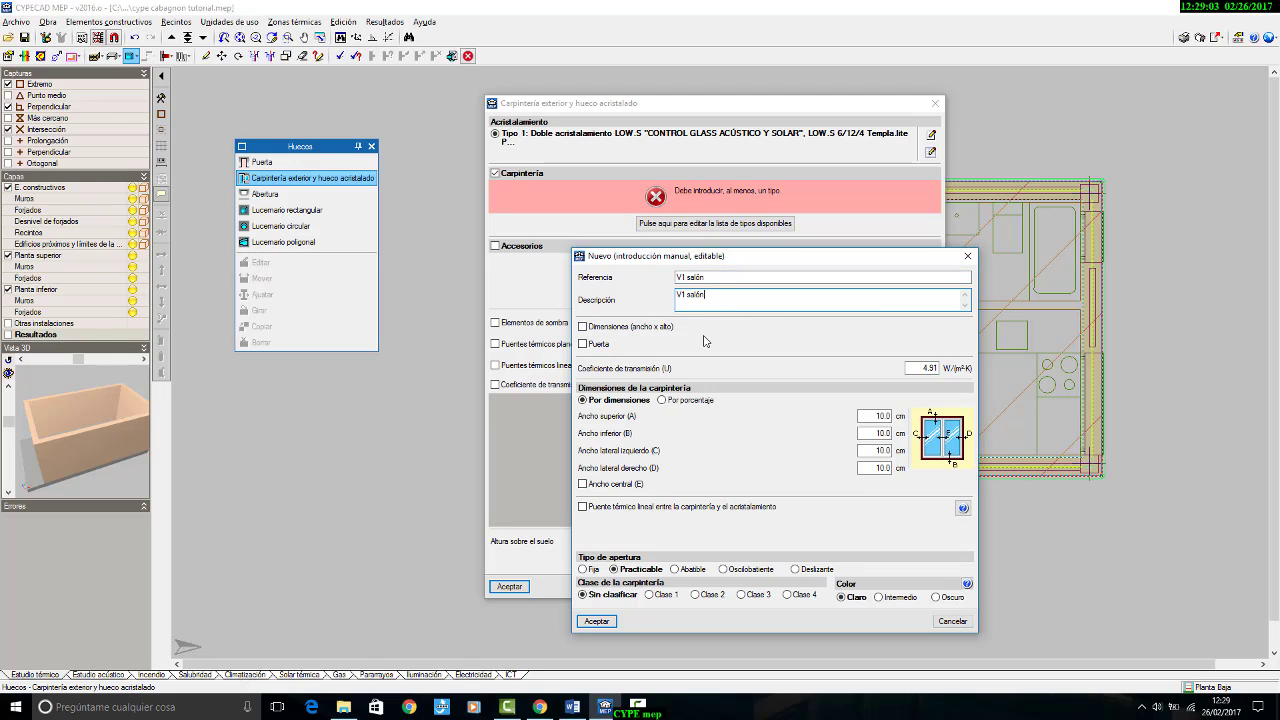
Step: Set the V1 salón frame dimensions to 300 x 210 cm and include a door 150 cm wide
click(617, 330)
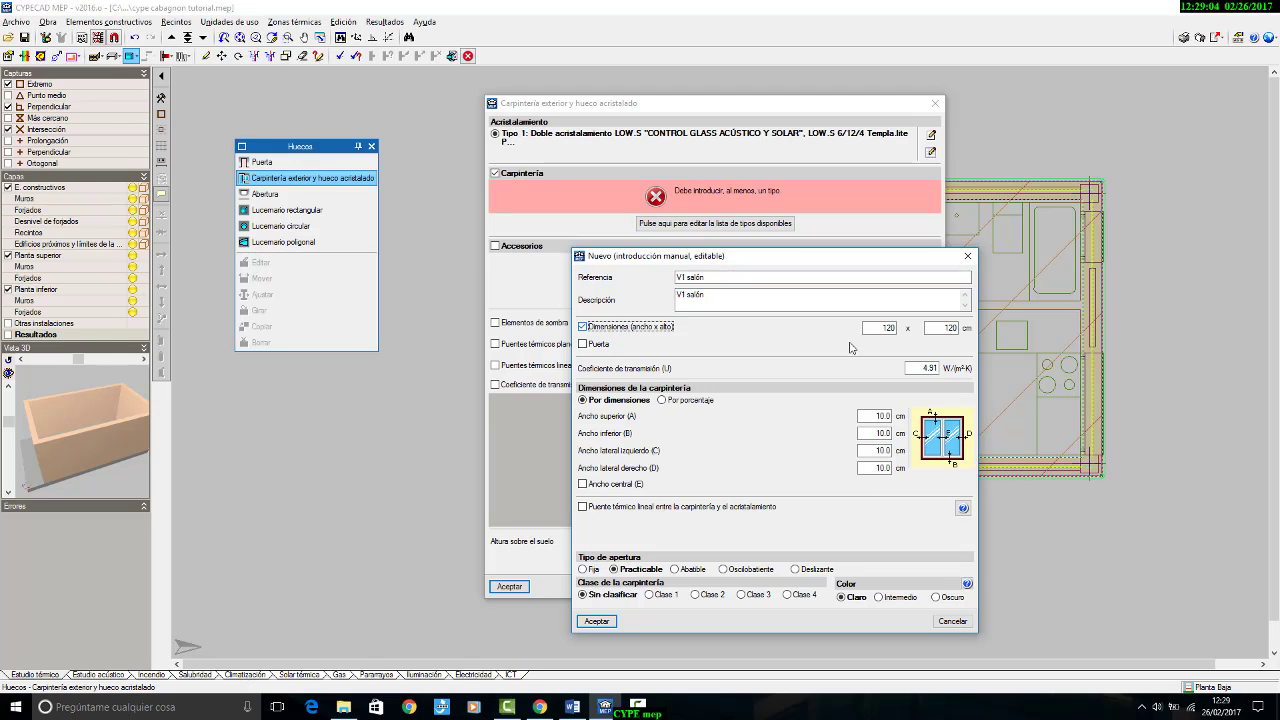
text(300)
click(942, 328)
text(210)
click(598, 345)
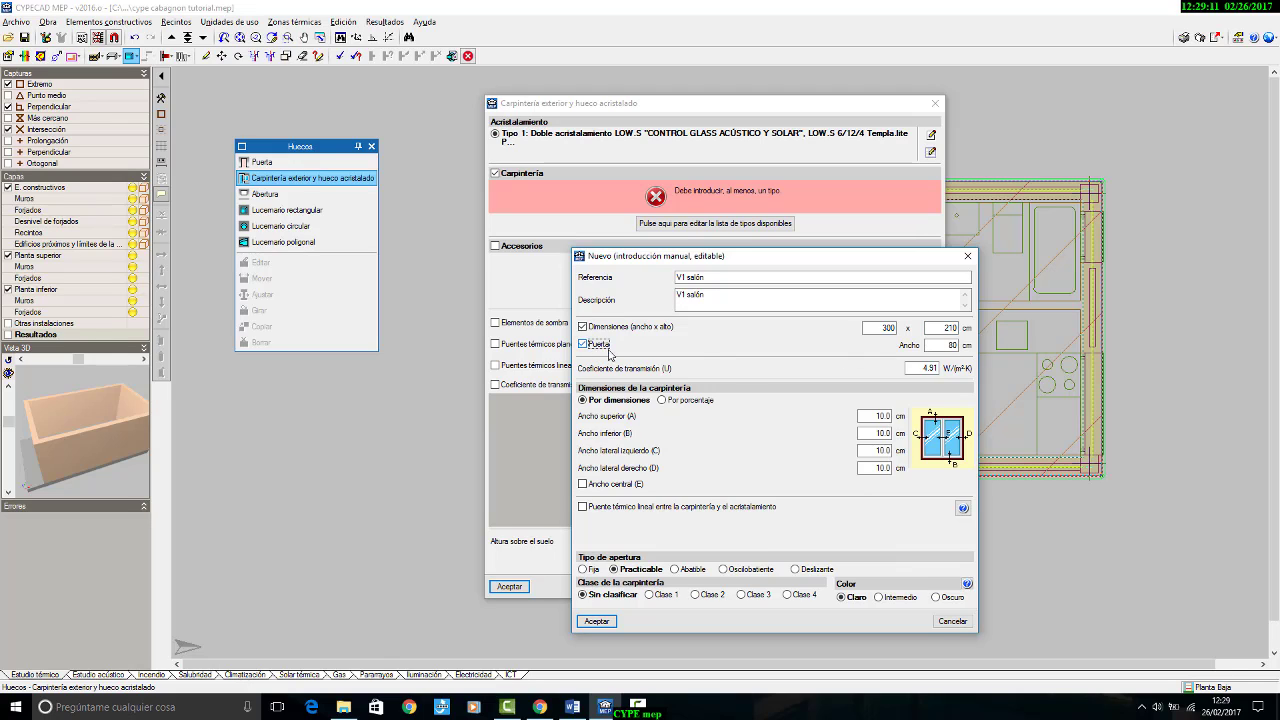
click(945, 345)
text(150)
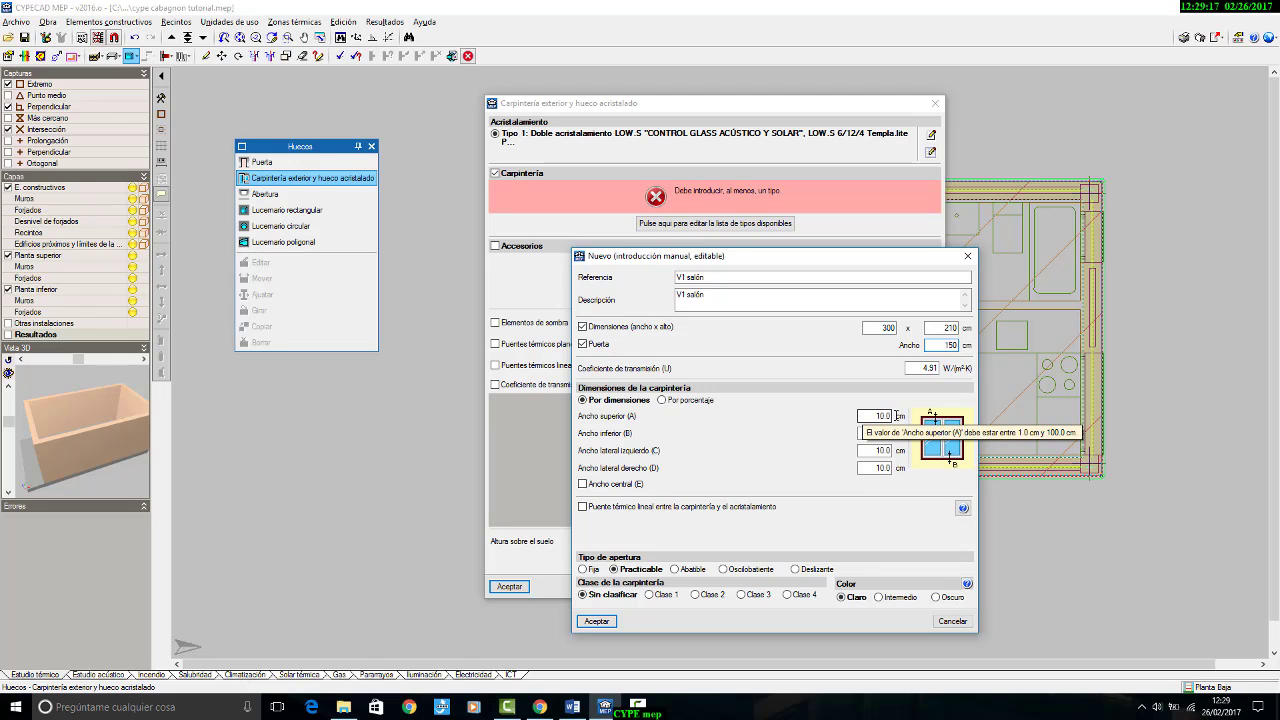
Step: Set the frame's transmission coefficient to 2.2 W/(m²·K), a 5 cm central width and Deslizante opening, and accept the V1 salón type
click(920, 368)
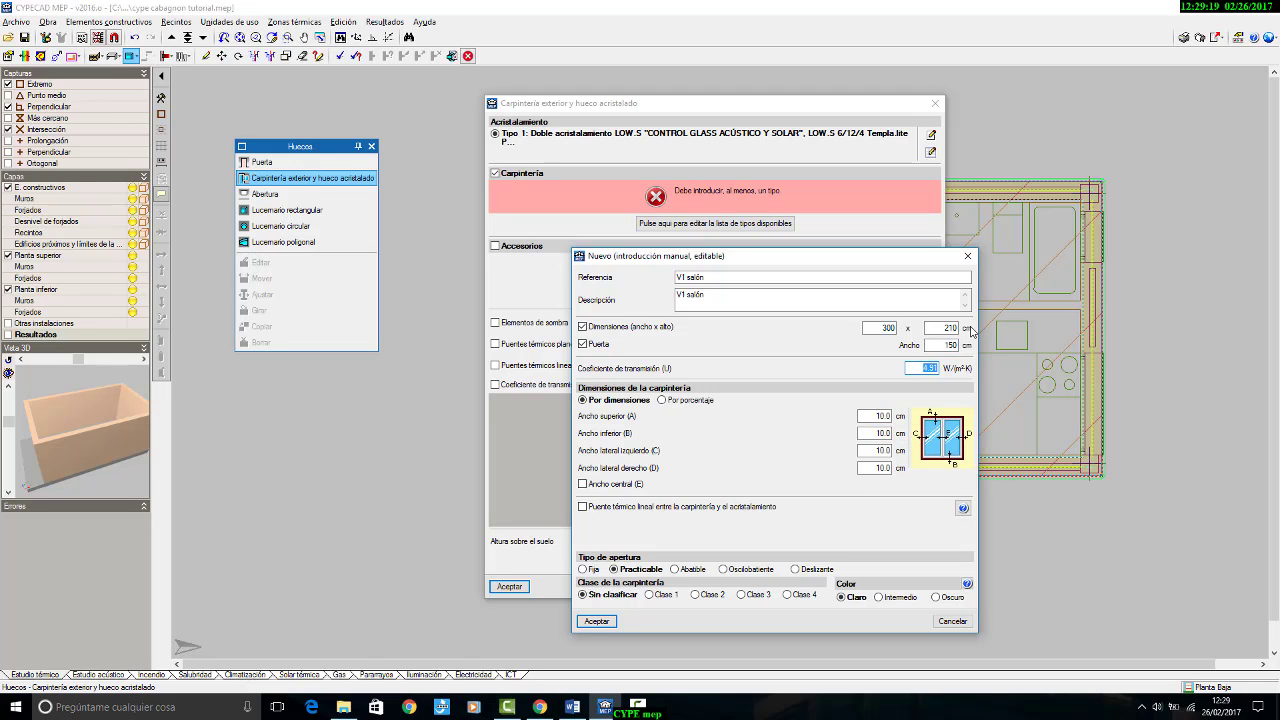
text(2.2)
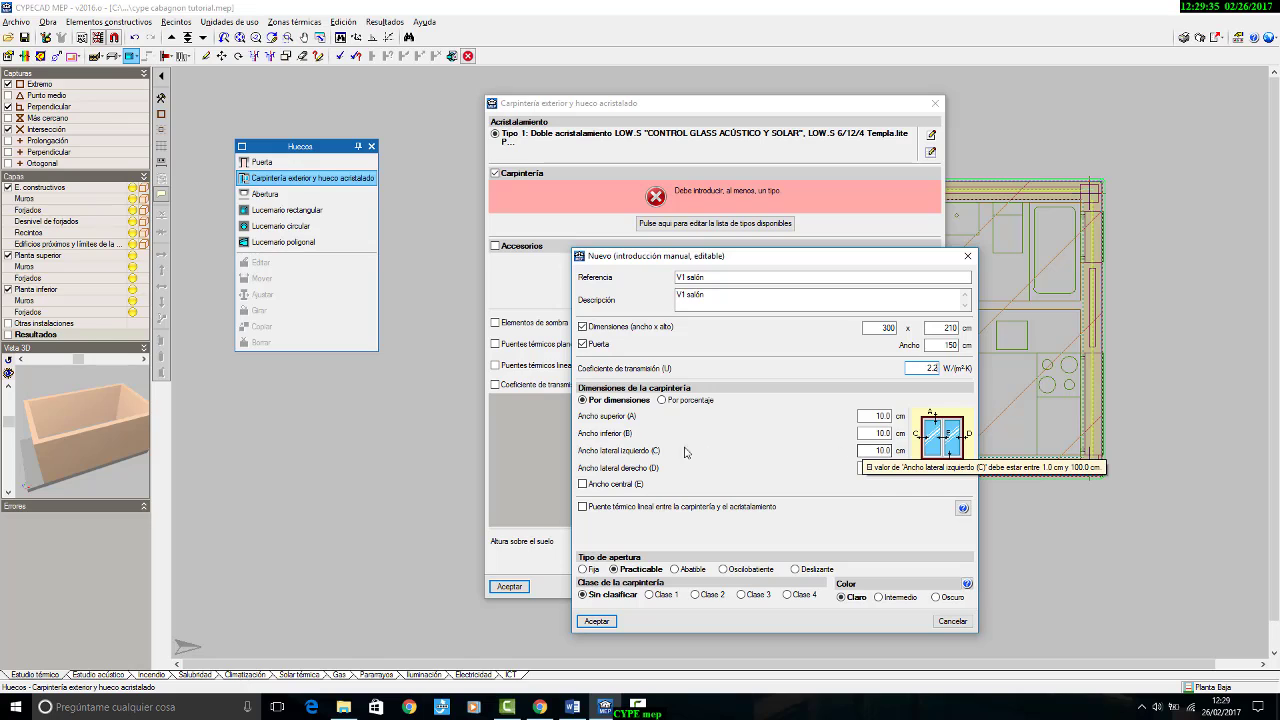
click(626, 484)
key(Tab)
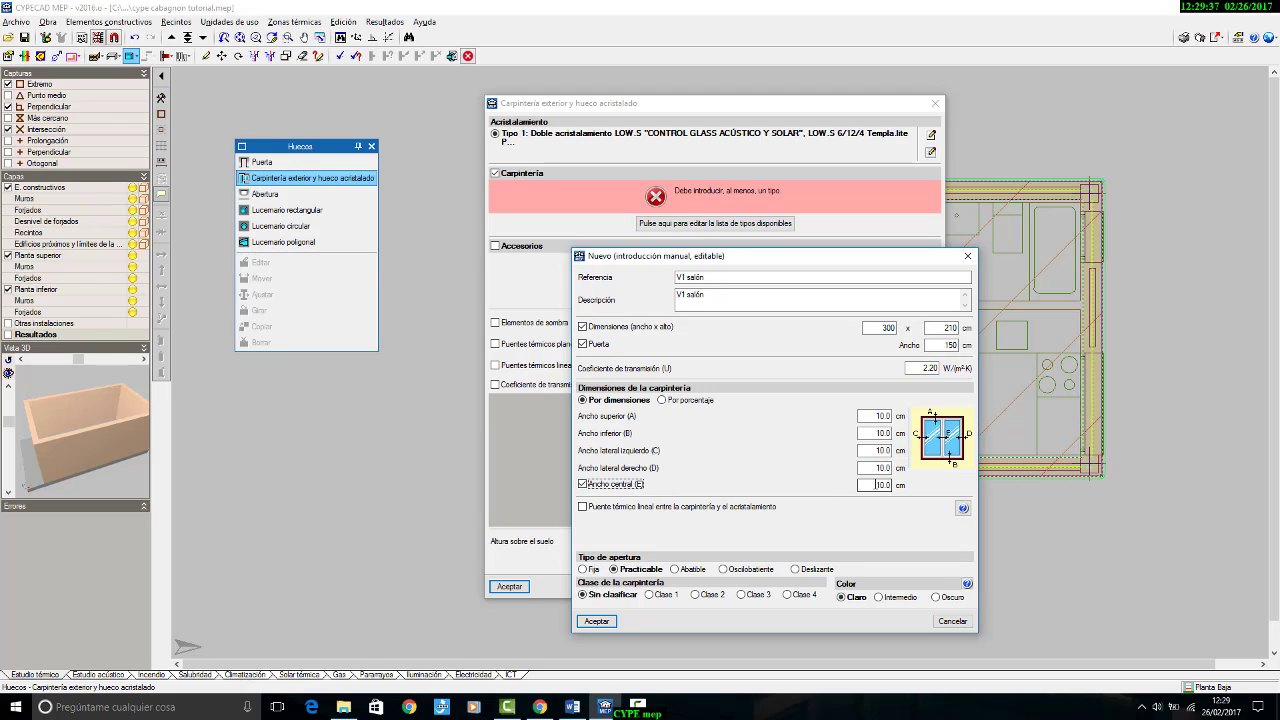
text(5)
click(797, 570)
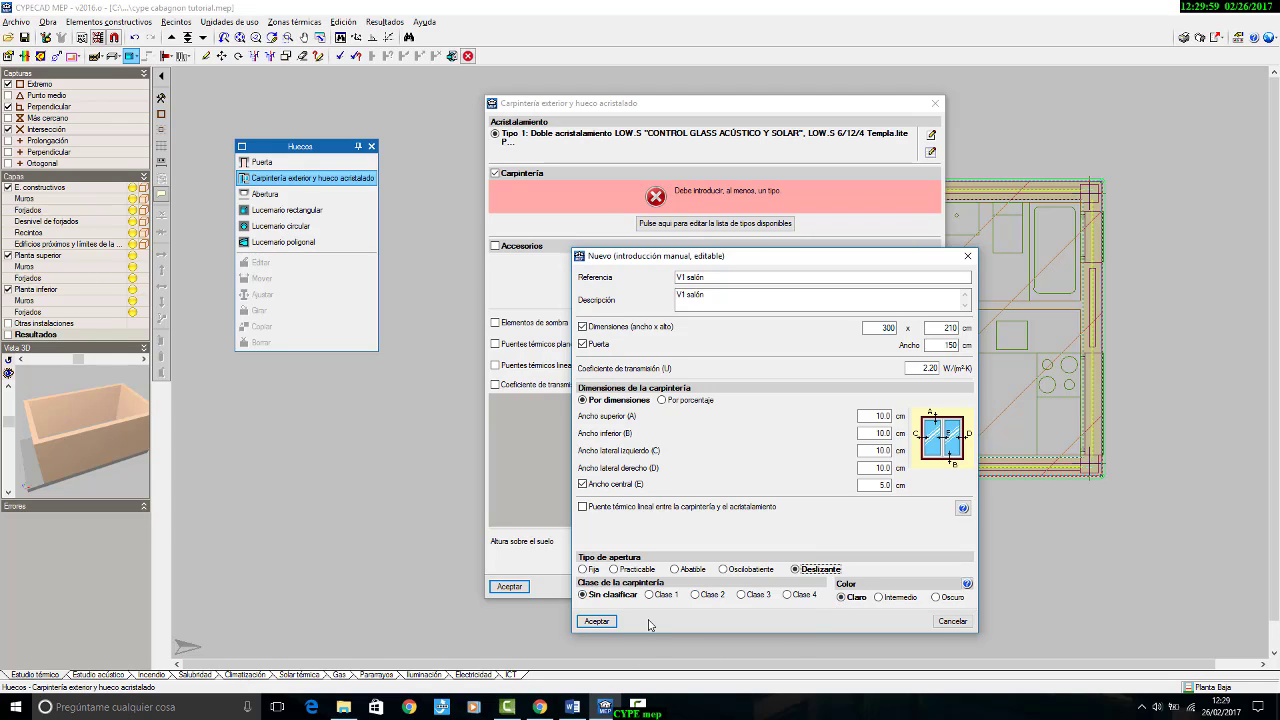
click(600, 621)
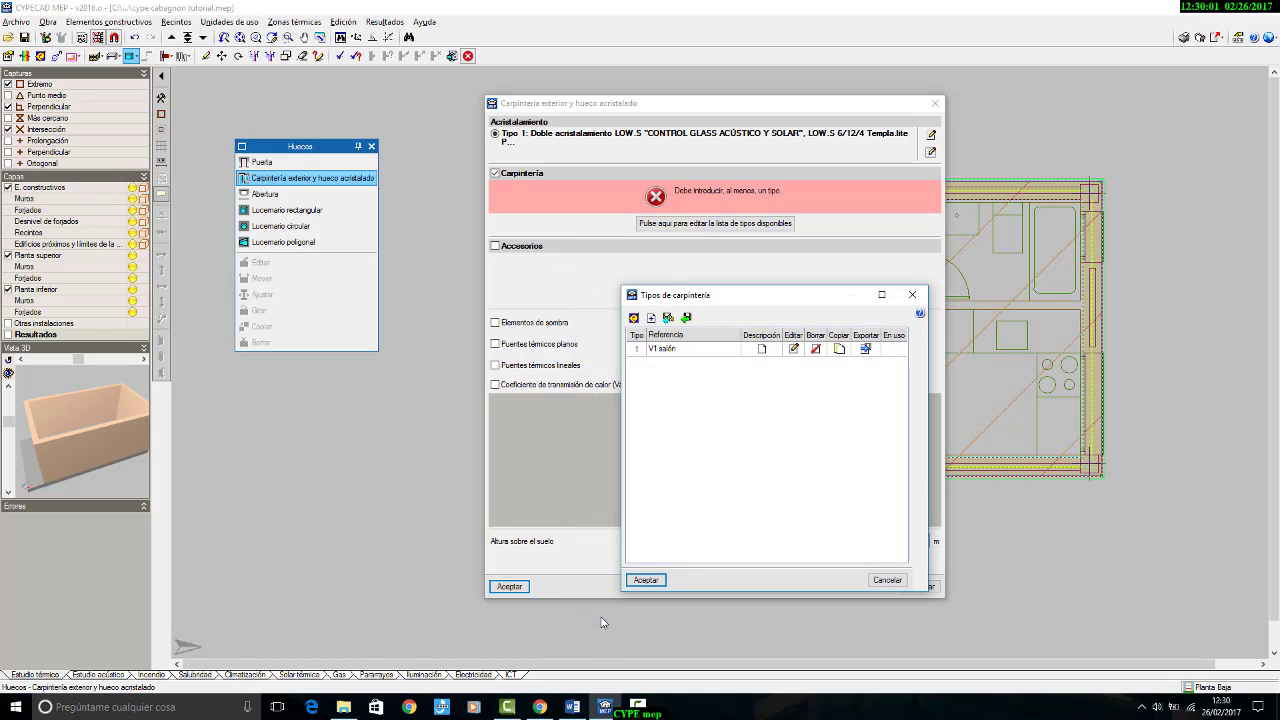
click(647, 579)
click(512, 247)
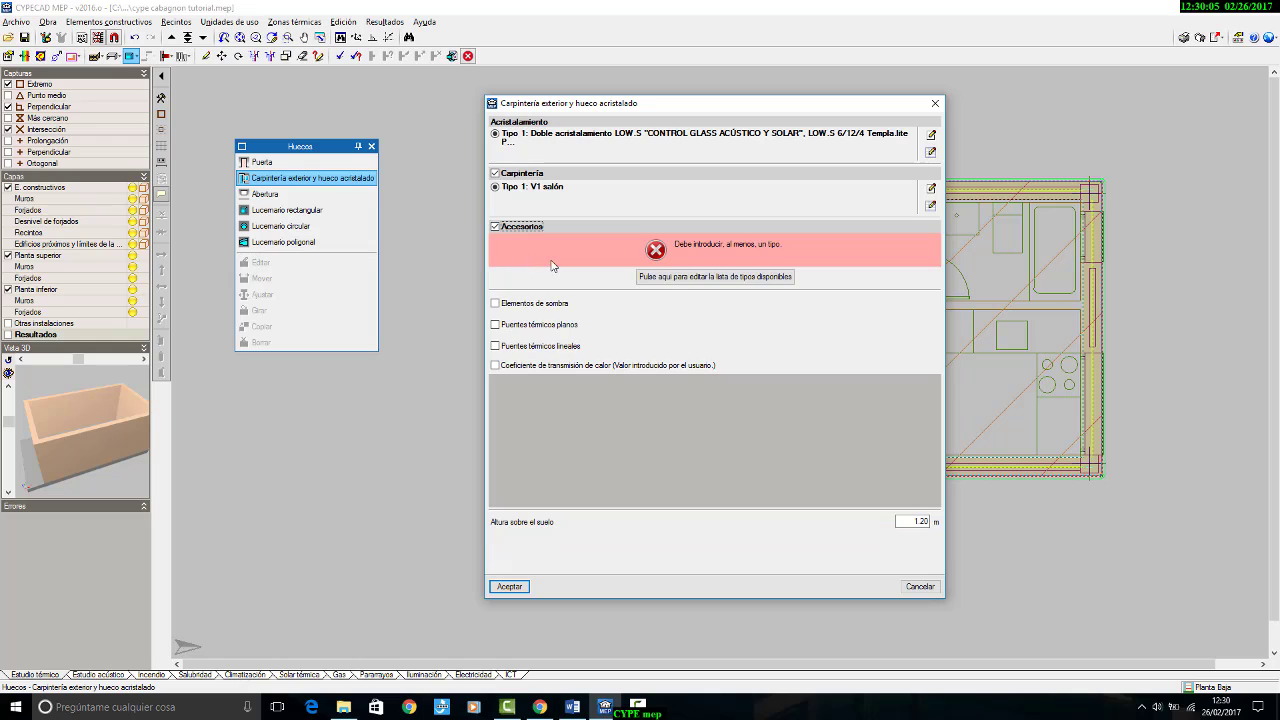
click(665, 280)
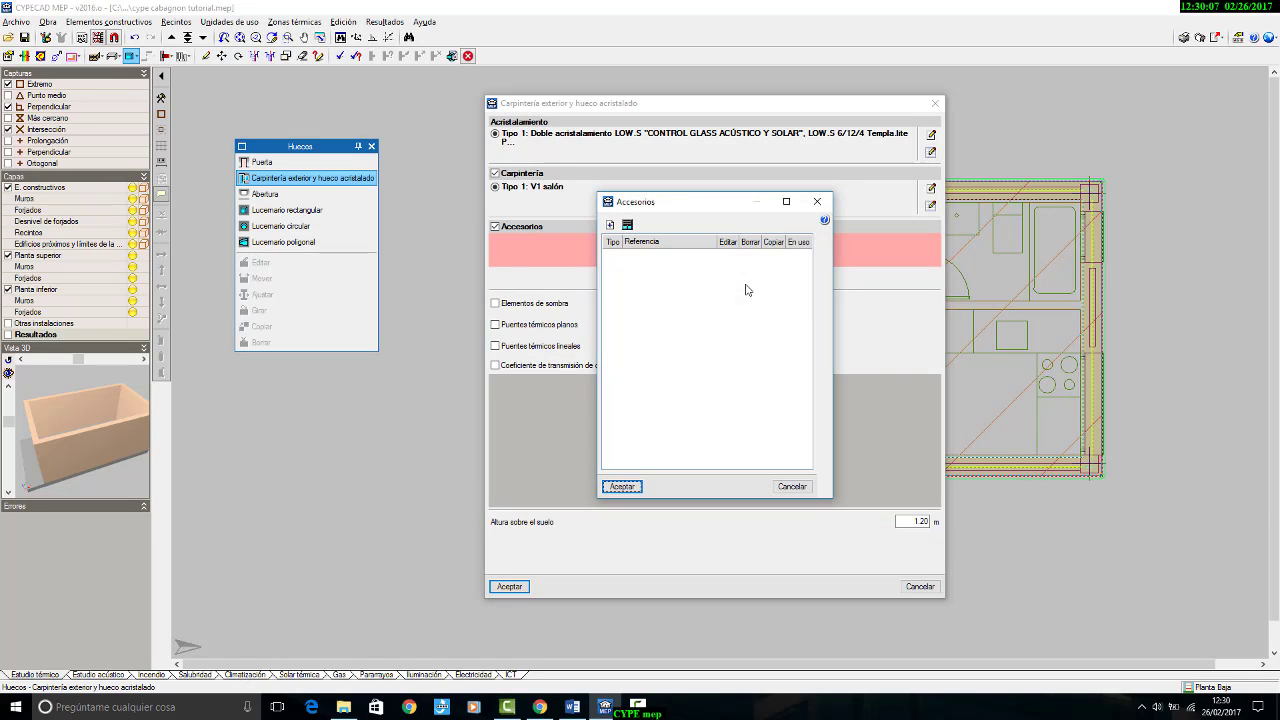
click(610, 224)
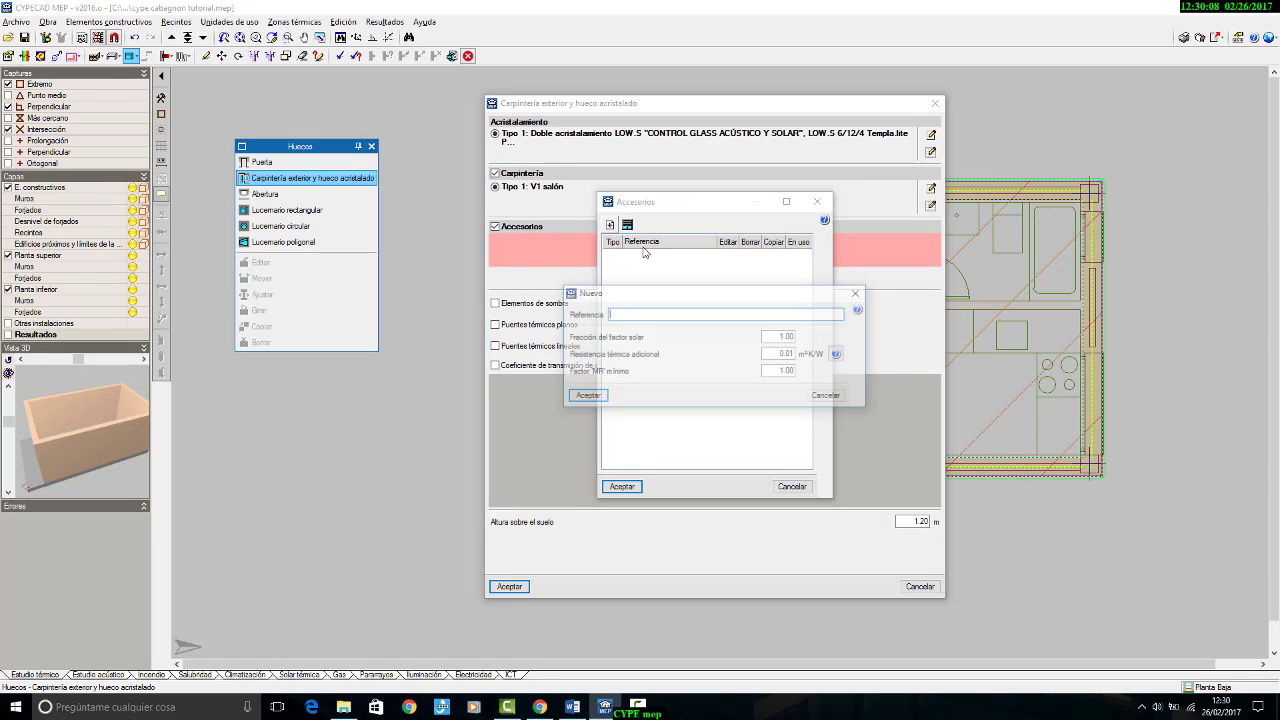
click(826, 395)
click(610, 224)
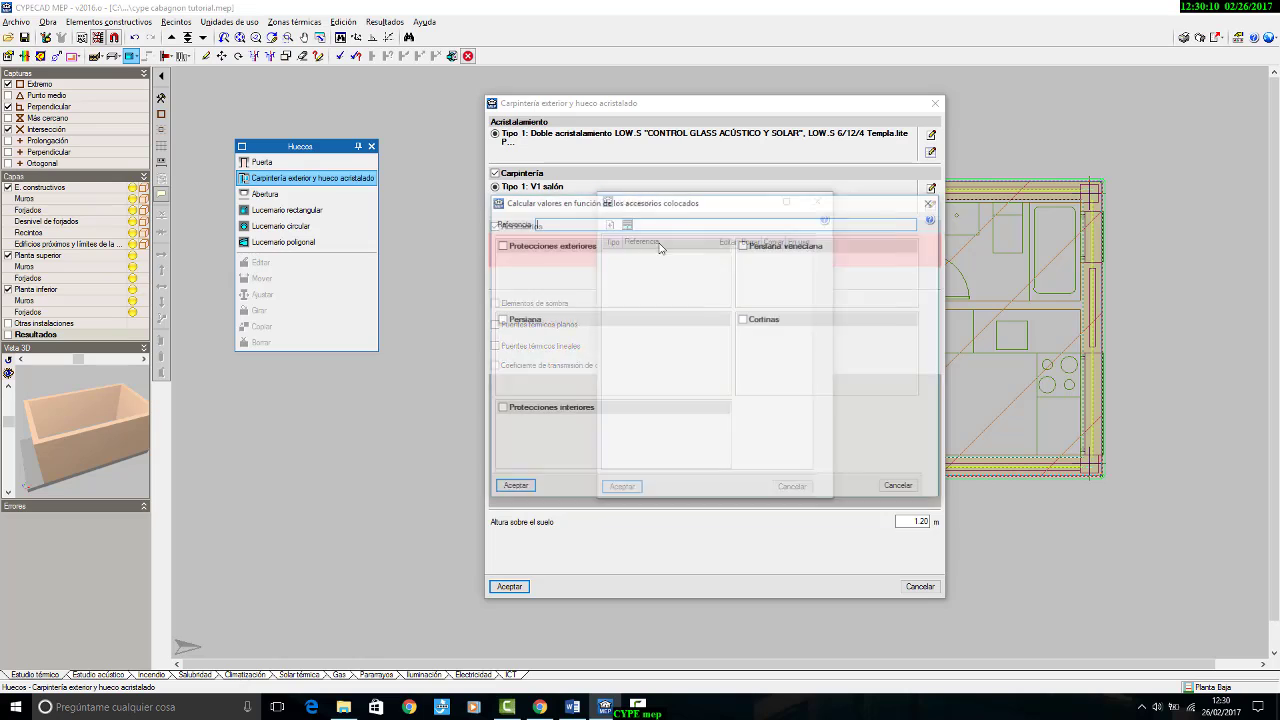
click(570, 247)
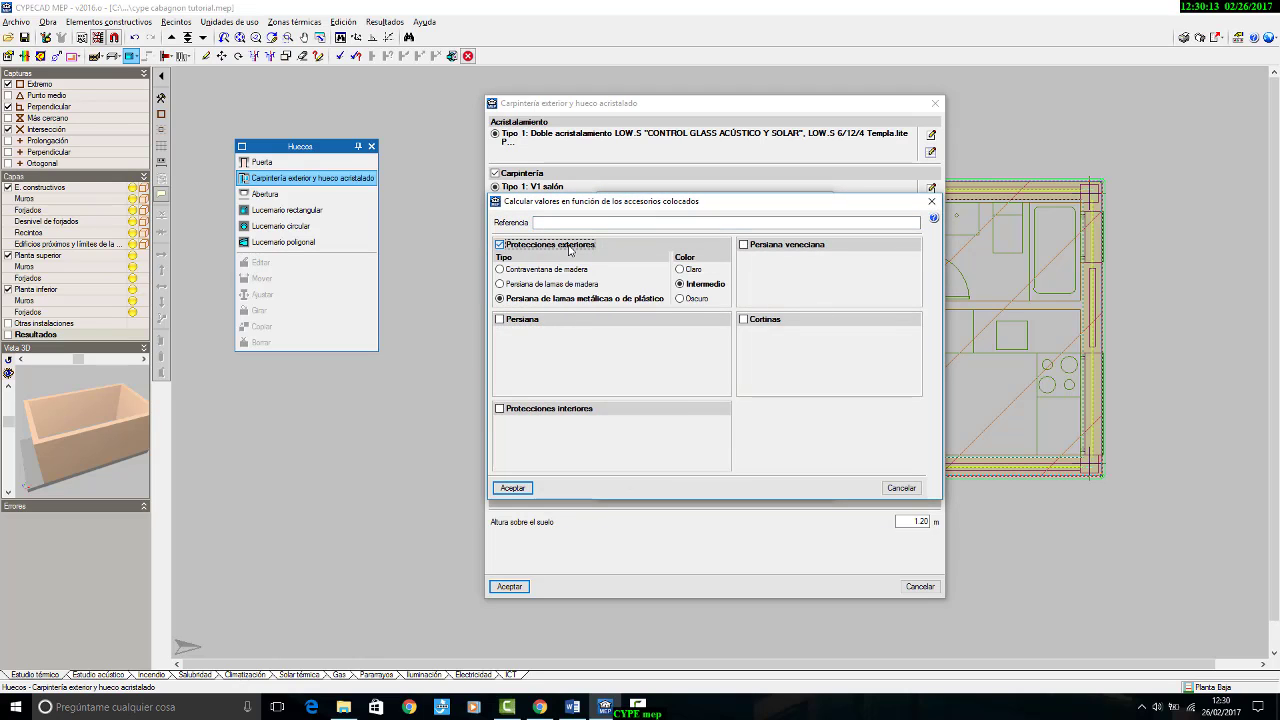
click(569, 248)
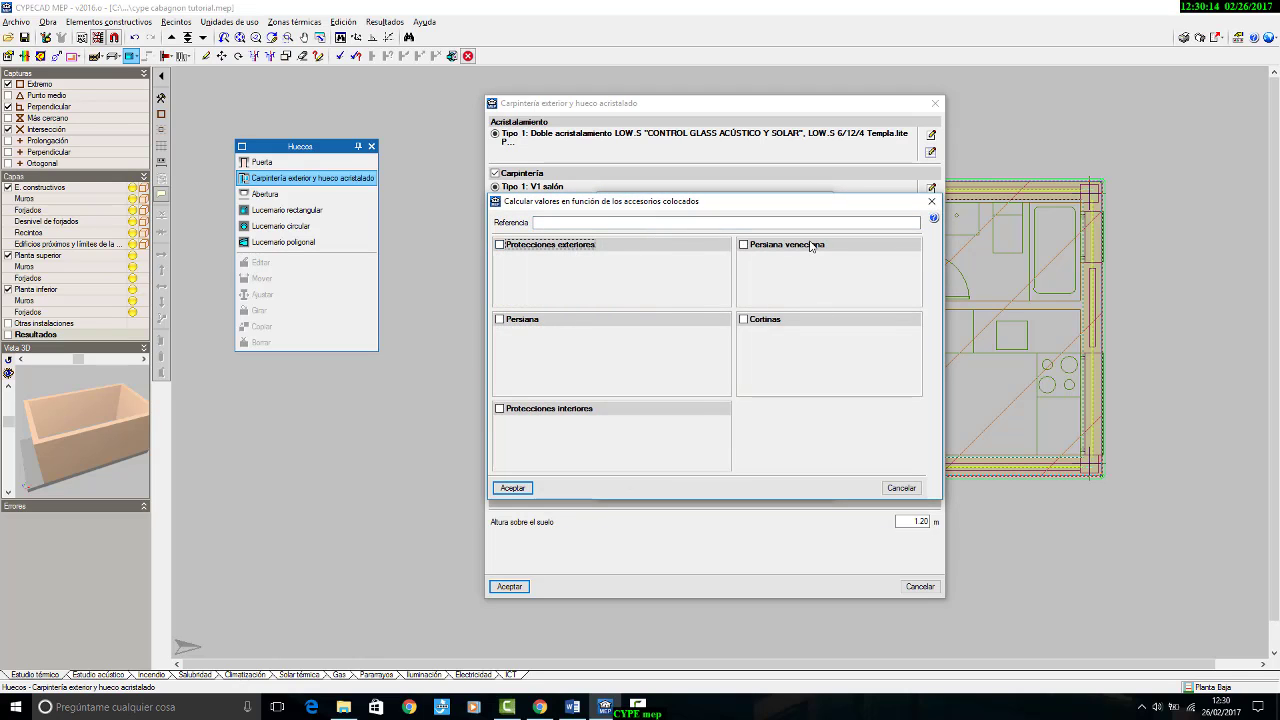
click(935, 106)
click(893, 491)
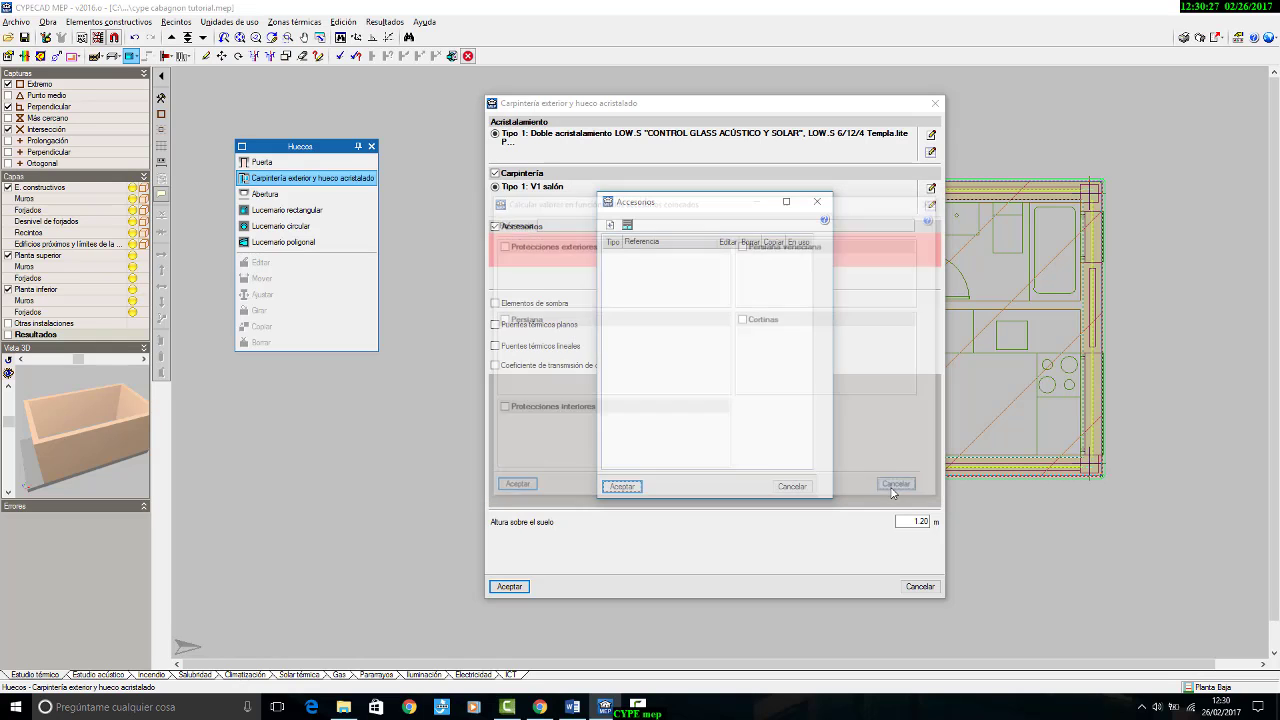
click(790, 486)
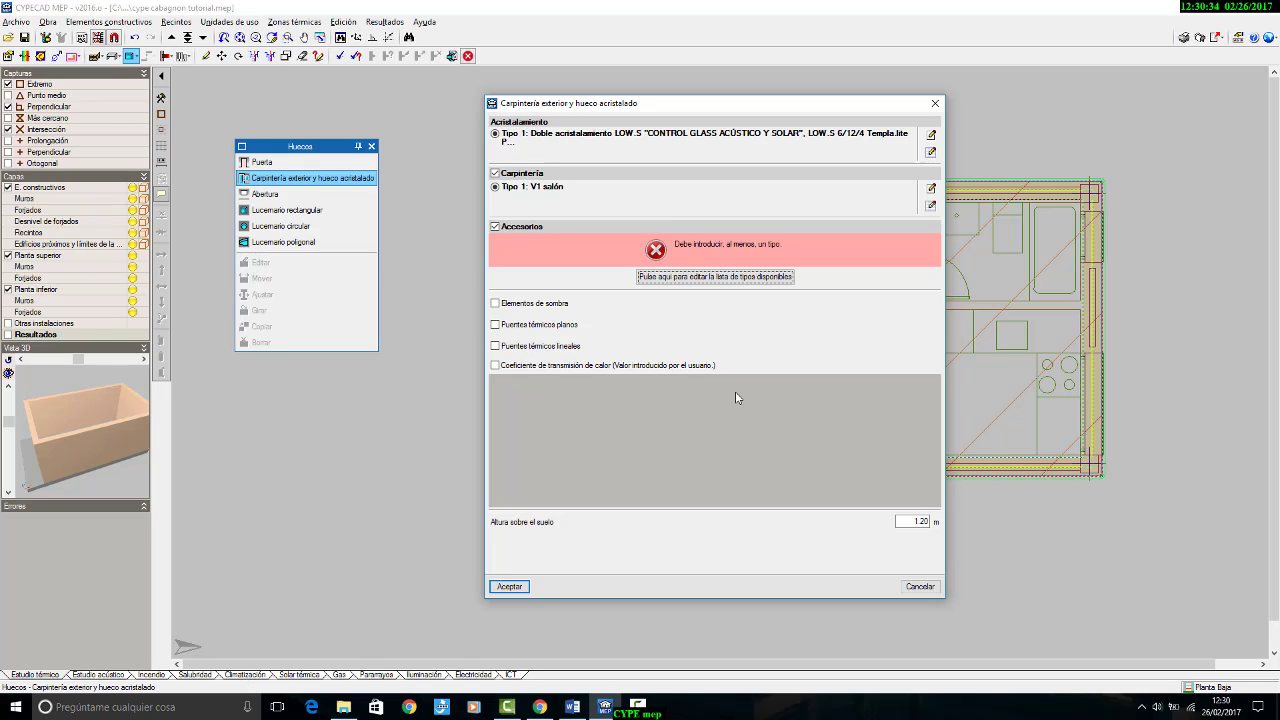
Step: Set the opening's height above the floor to 0 m, disable Accesorios and accept the glazed opening definition
double_click(918, 523)
text(0)
click(520, 594)
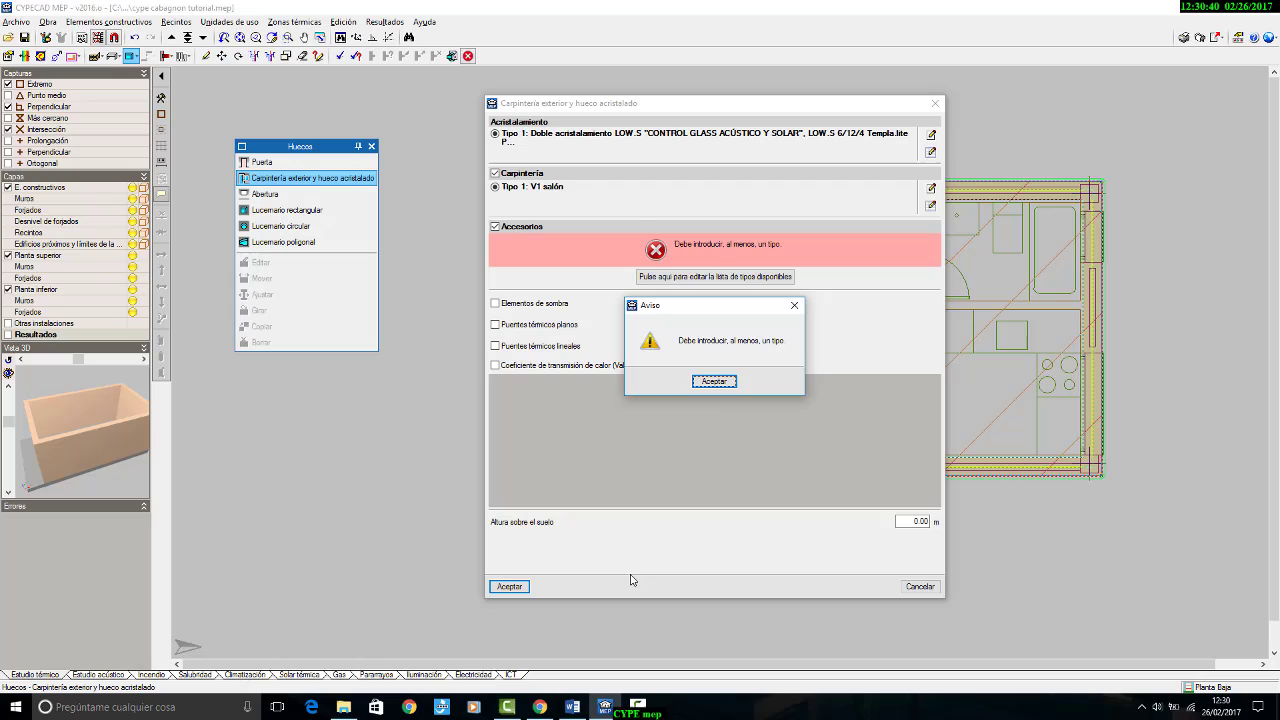
click(715, 382)
click(509, 226)
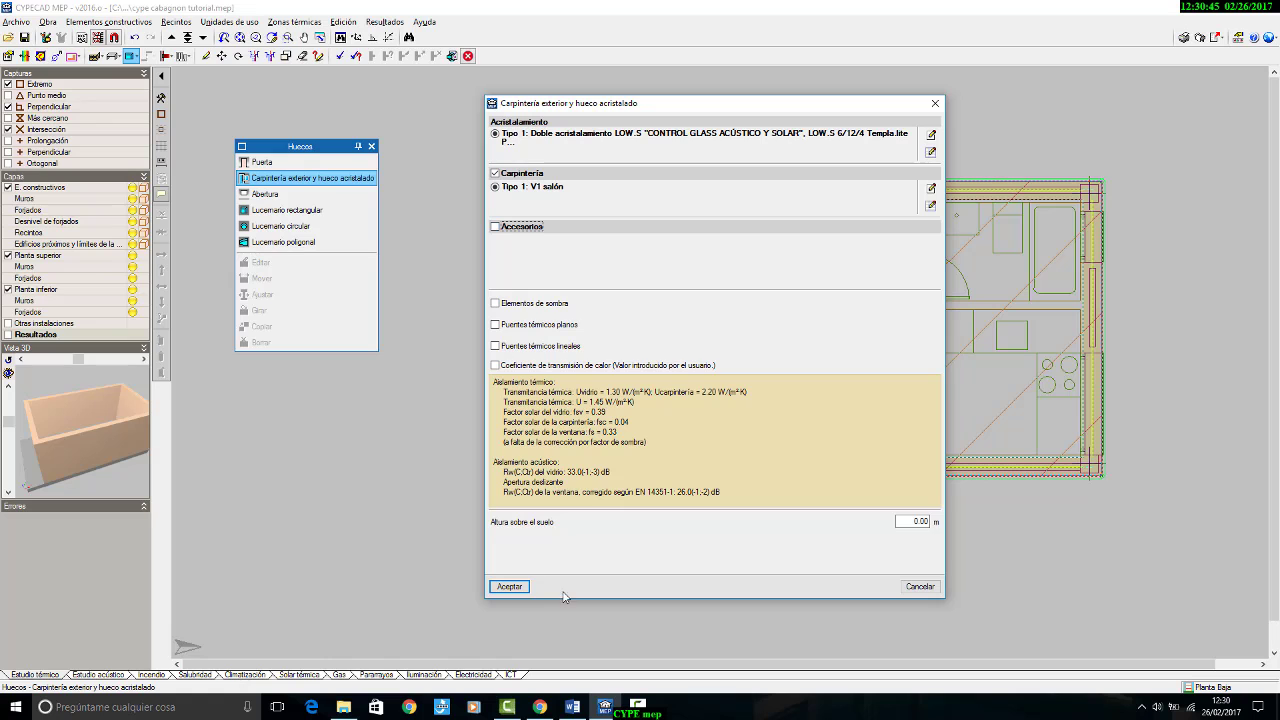
click(509, 586)
Step: Insert the V1 salón window in the living room façade wall beside the terrace, starting at the drawn opening's corner
scroll(565, 318, up, 3)
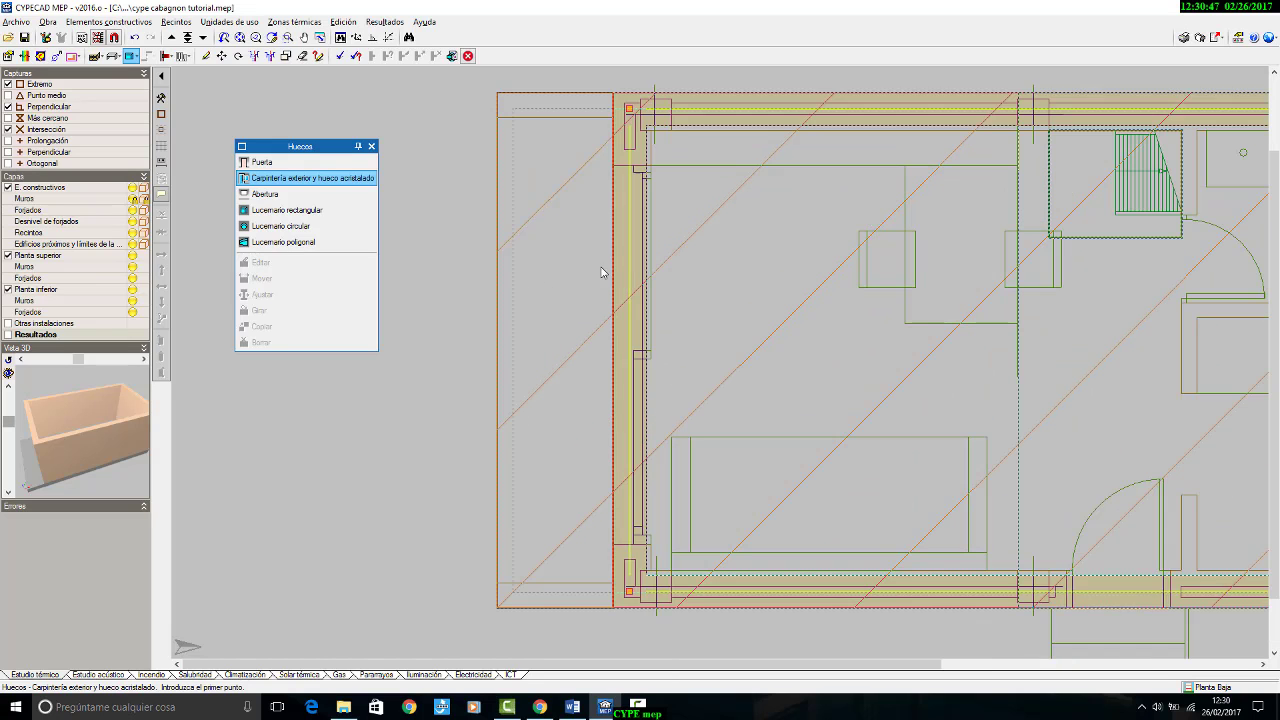
scroll(627, 185, up, 3)
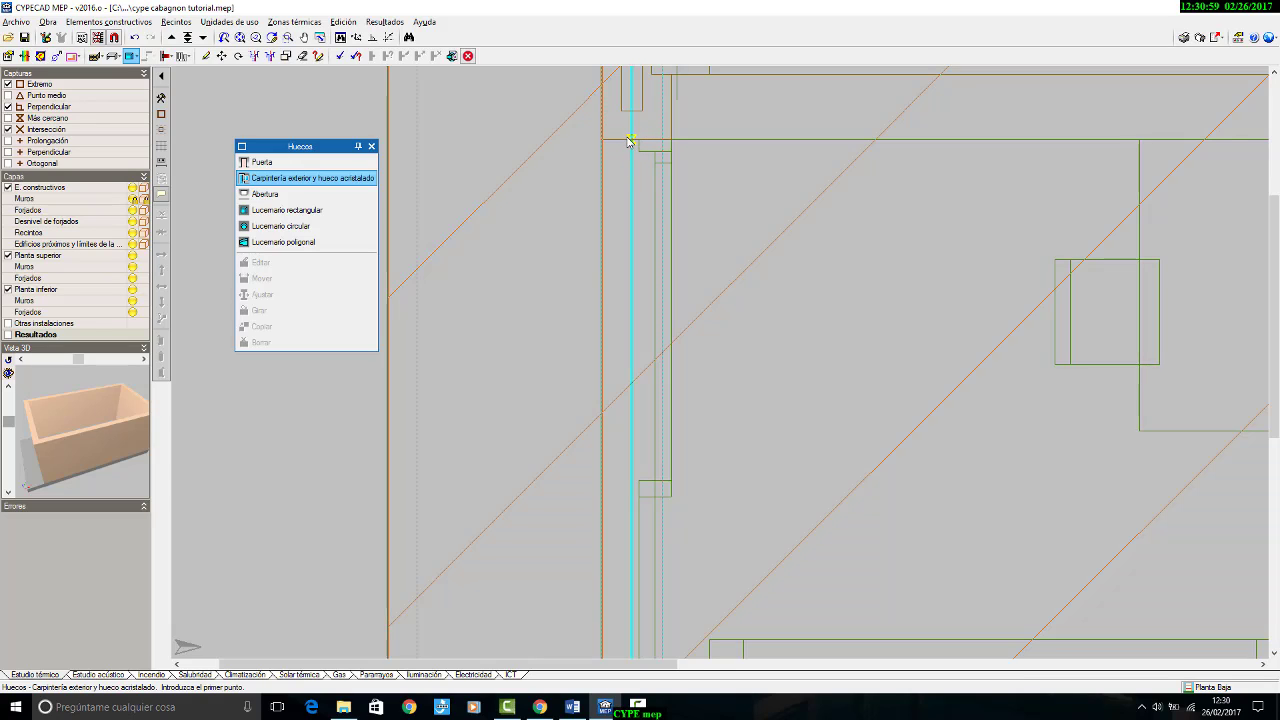
click(631, 140)
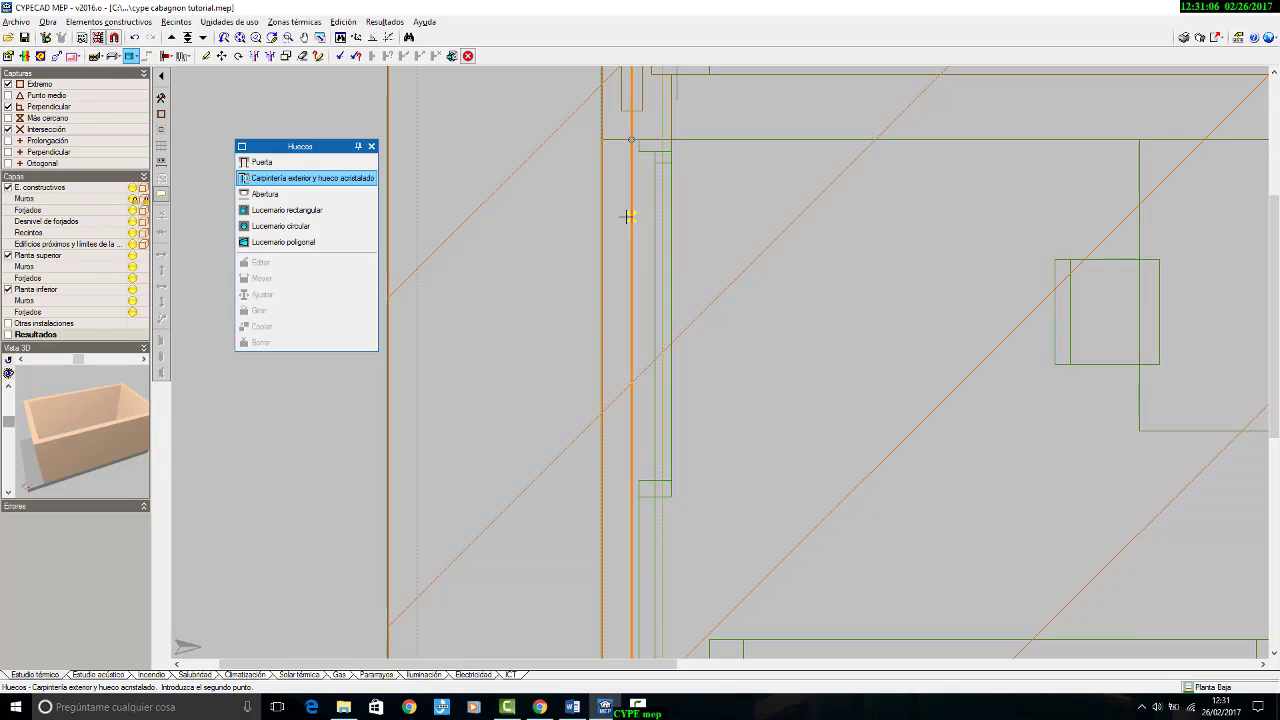
click(627, 218)
scroll(526, 218, down, 5)
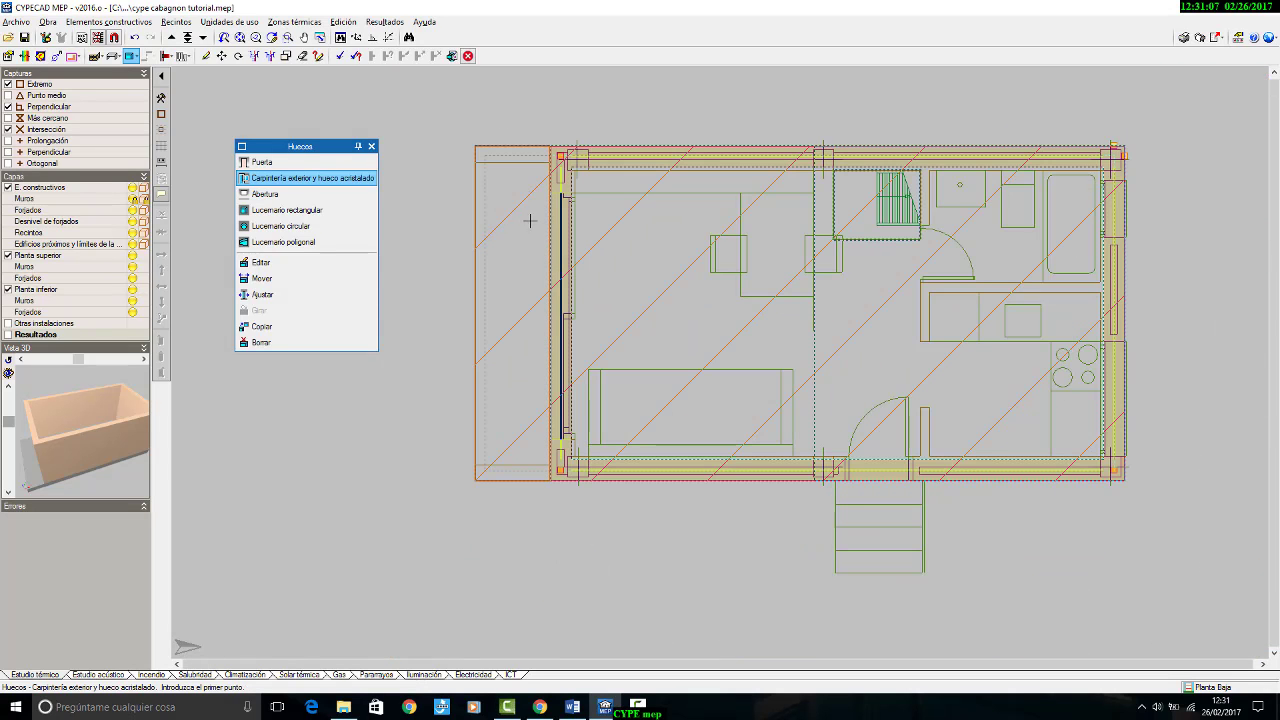
Step: Adjust the V1 salón window so that it aligns with the interior face of the façade wall
scroll(540, 226, up, 4)
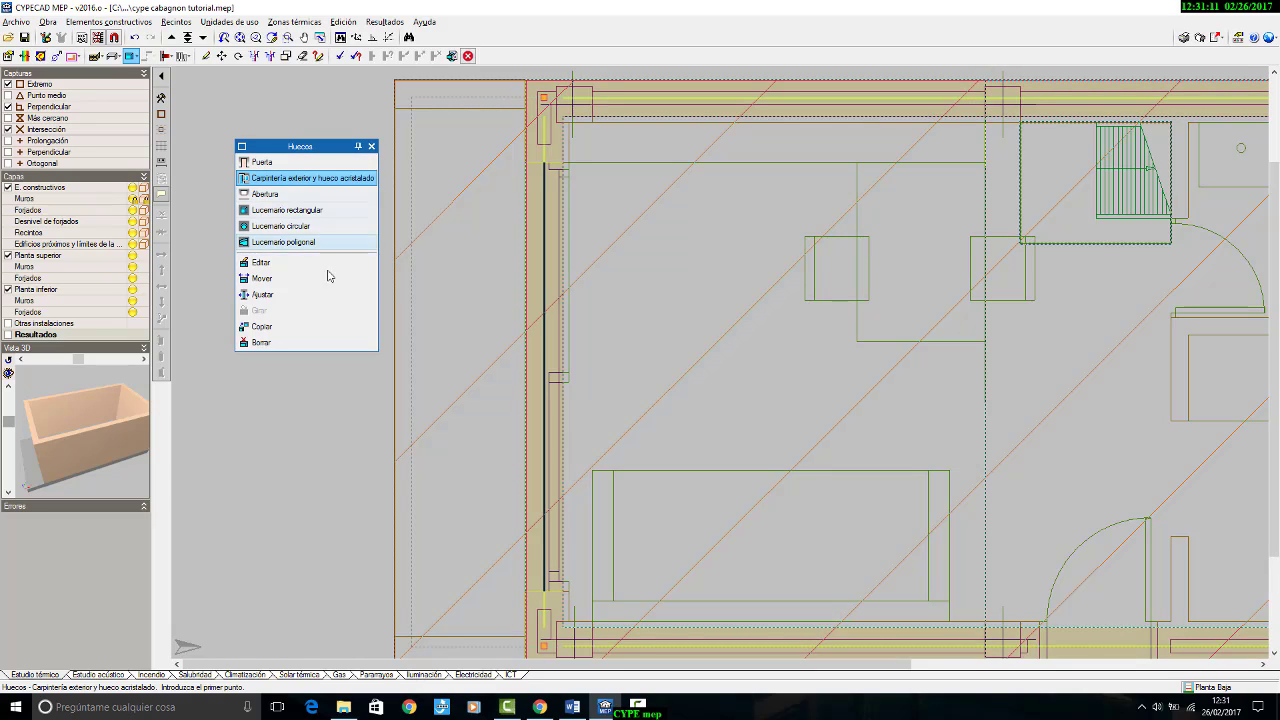
click(266, 298)
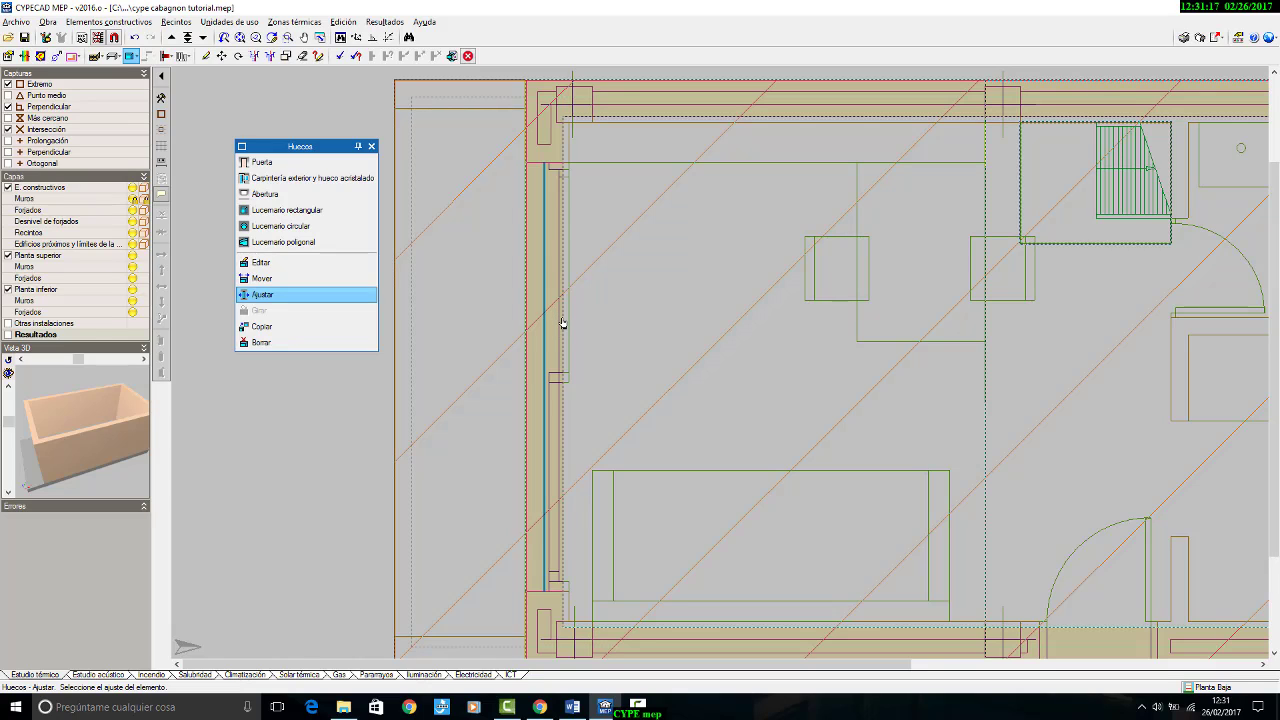
click(563, 322)
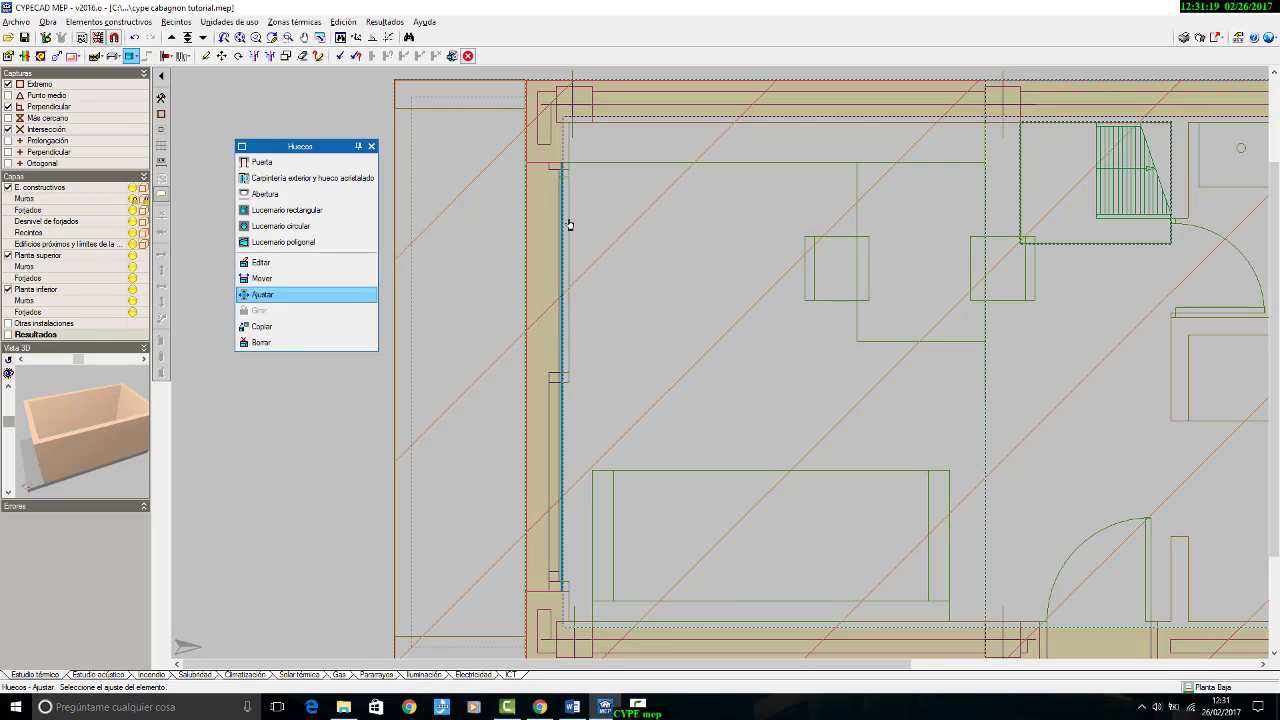
scroll(627, 475, down, 3)
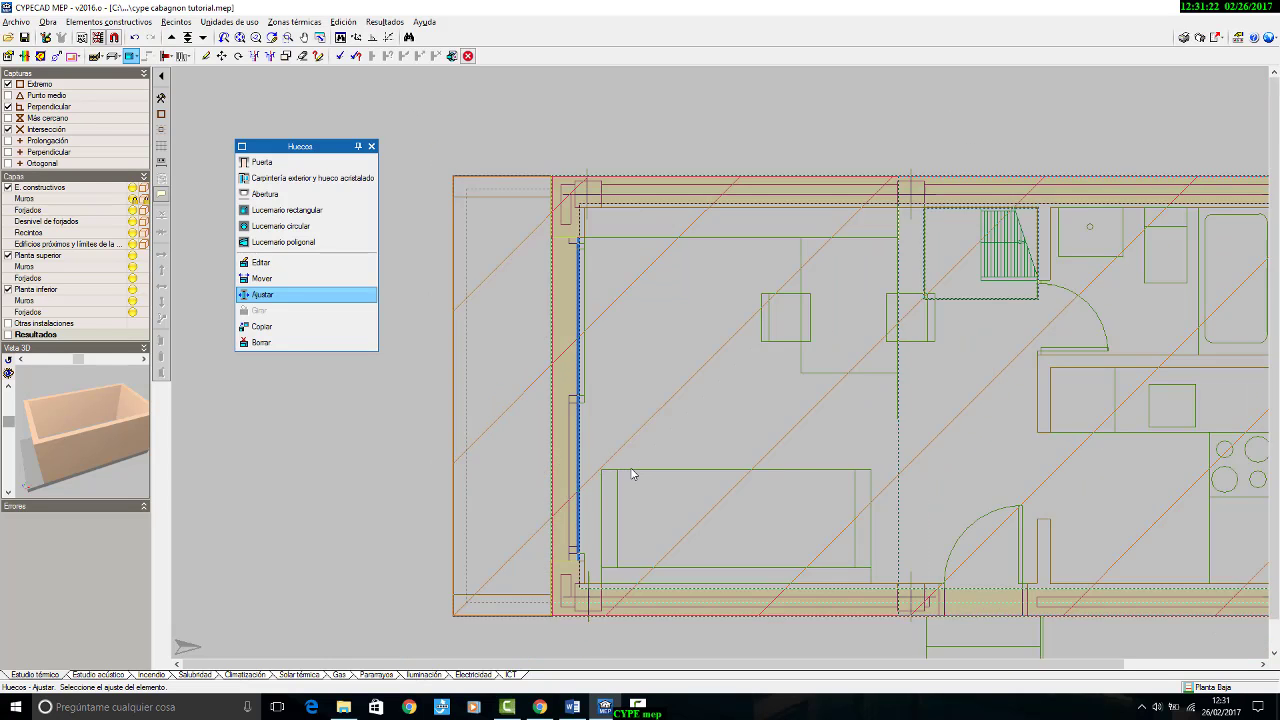
middle_drag(781, 438, 628, 396)
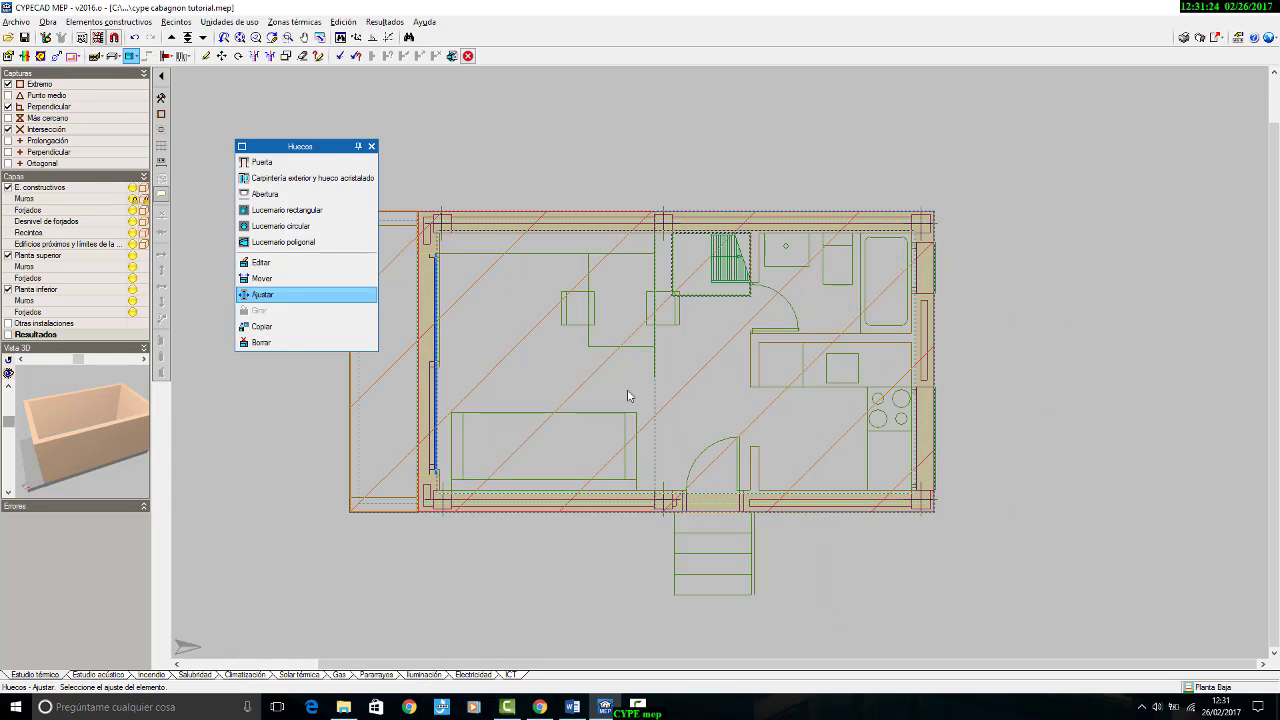
Step: Switch to the Word document cabagnon_resumen.doc and examine the elevations, section and ground floor plan for the window dimensions
click(573, 708)
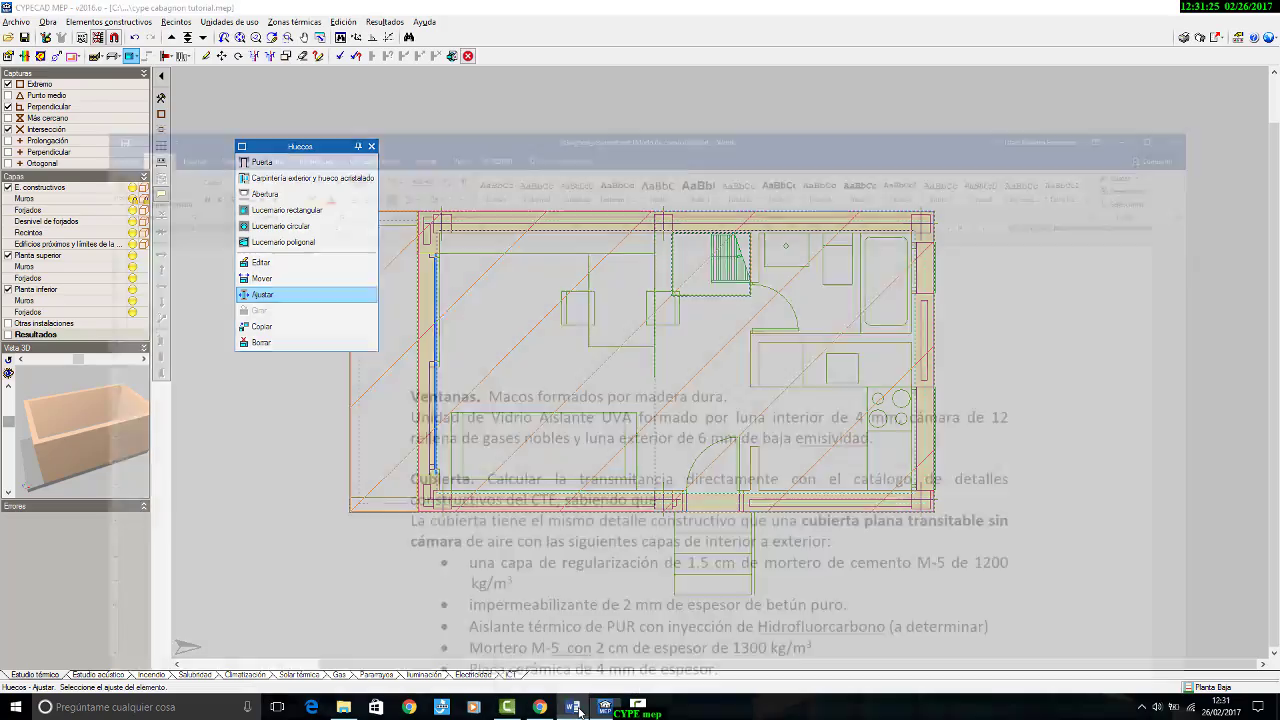
scroll(681, 510, down, 4)
scroll(681, 510, up, 10)
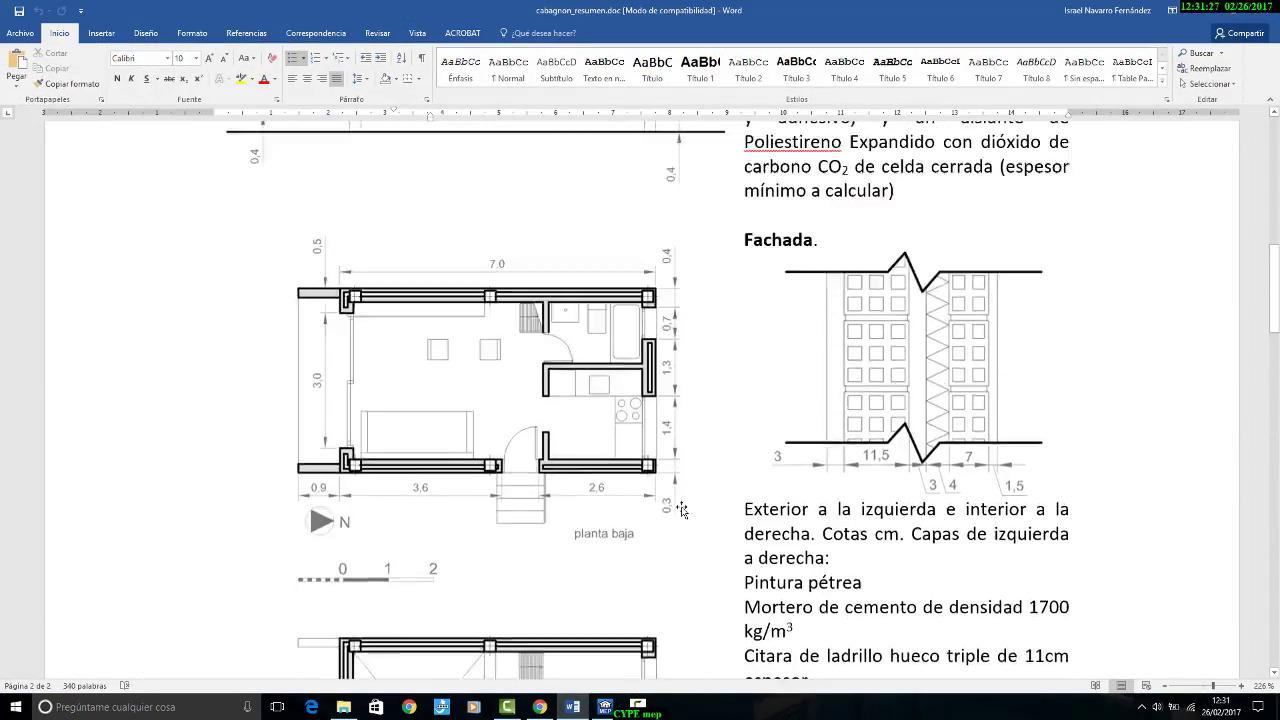
scroll(681, 510, up, 6)
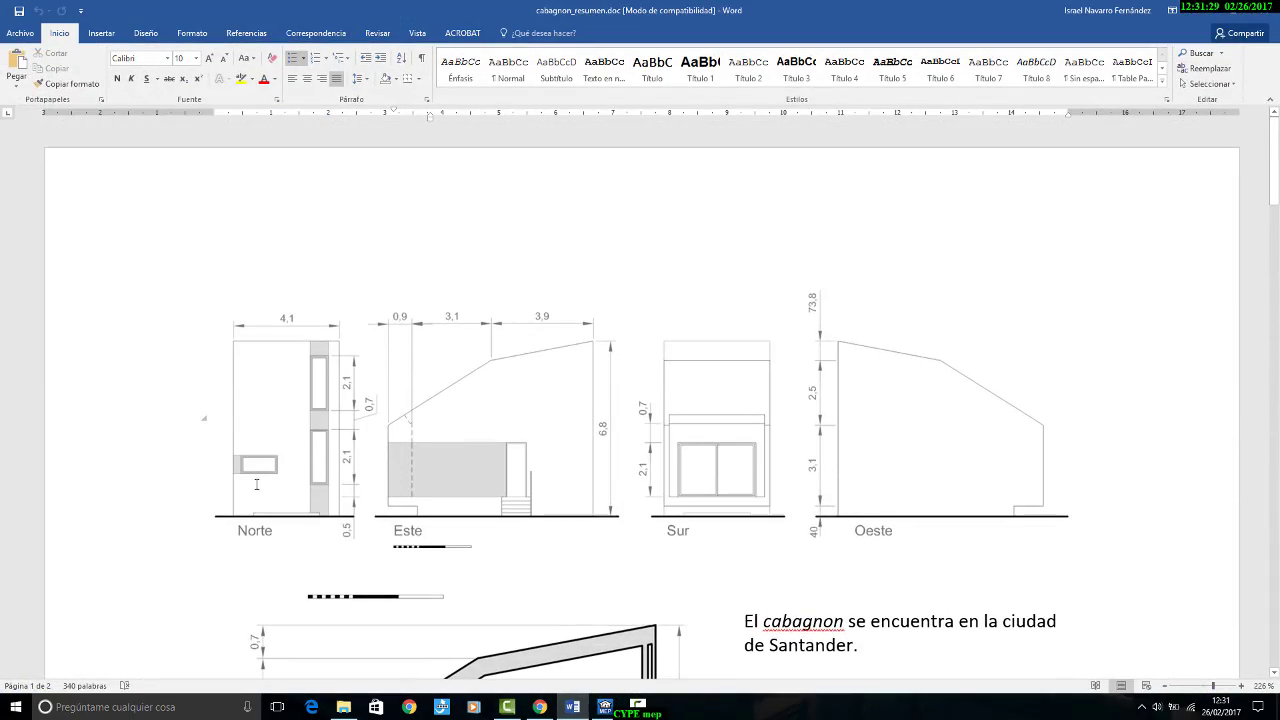
scroll(670, 405, down, 8)
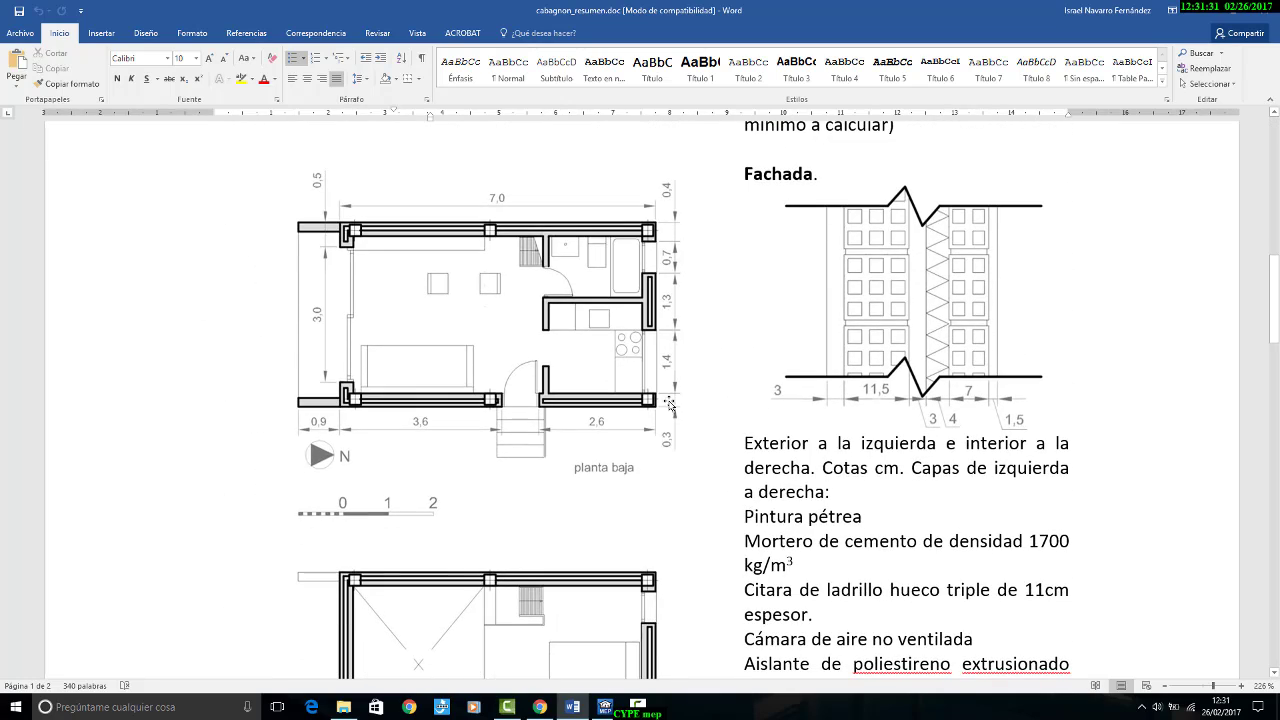
scroll(672, 385, up, 5)
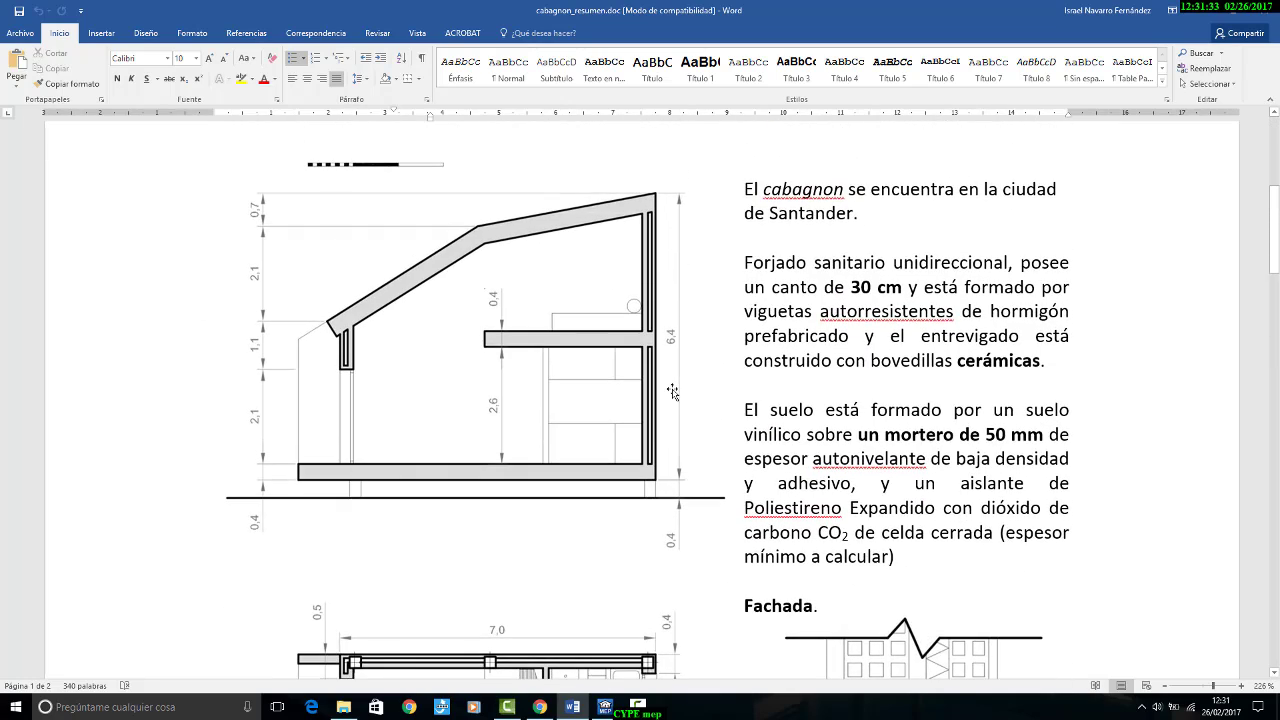
scroll(673, 390, up, 3)
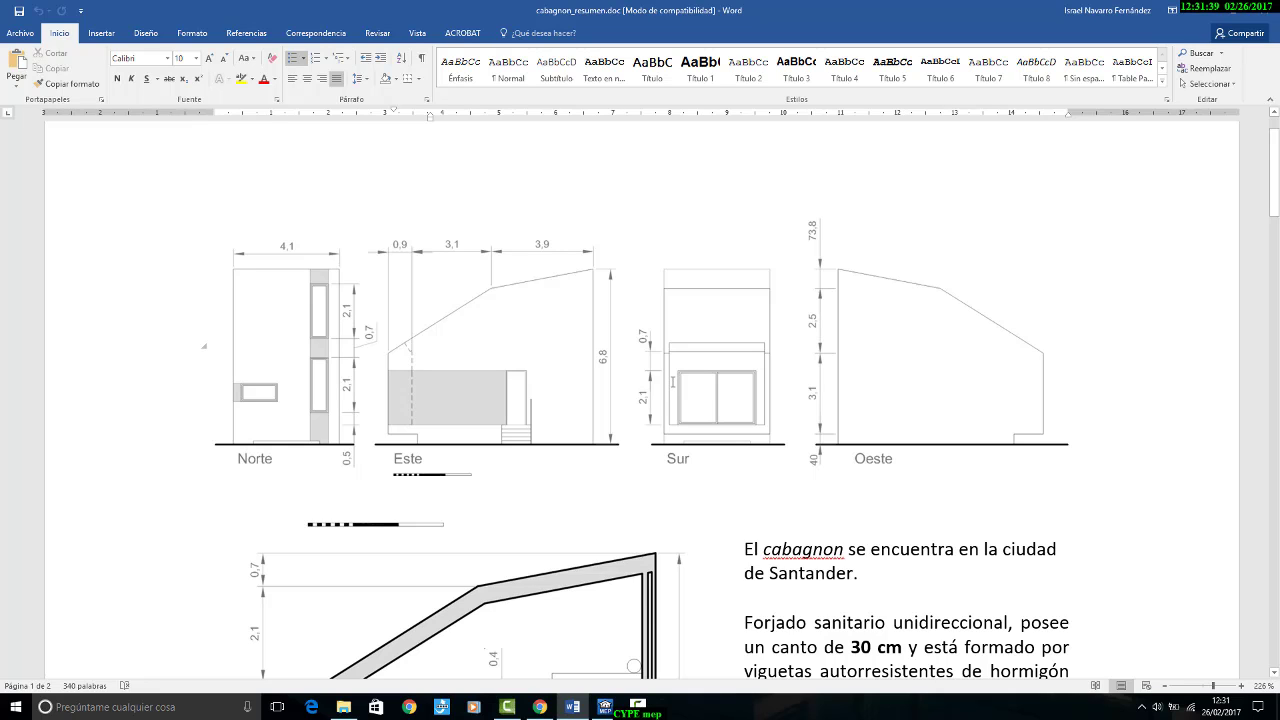
scroll(673, 381, down, 5)
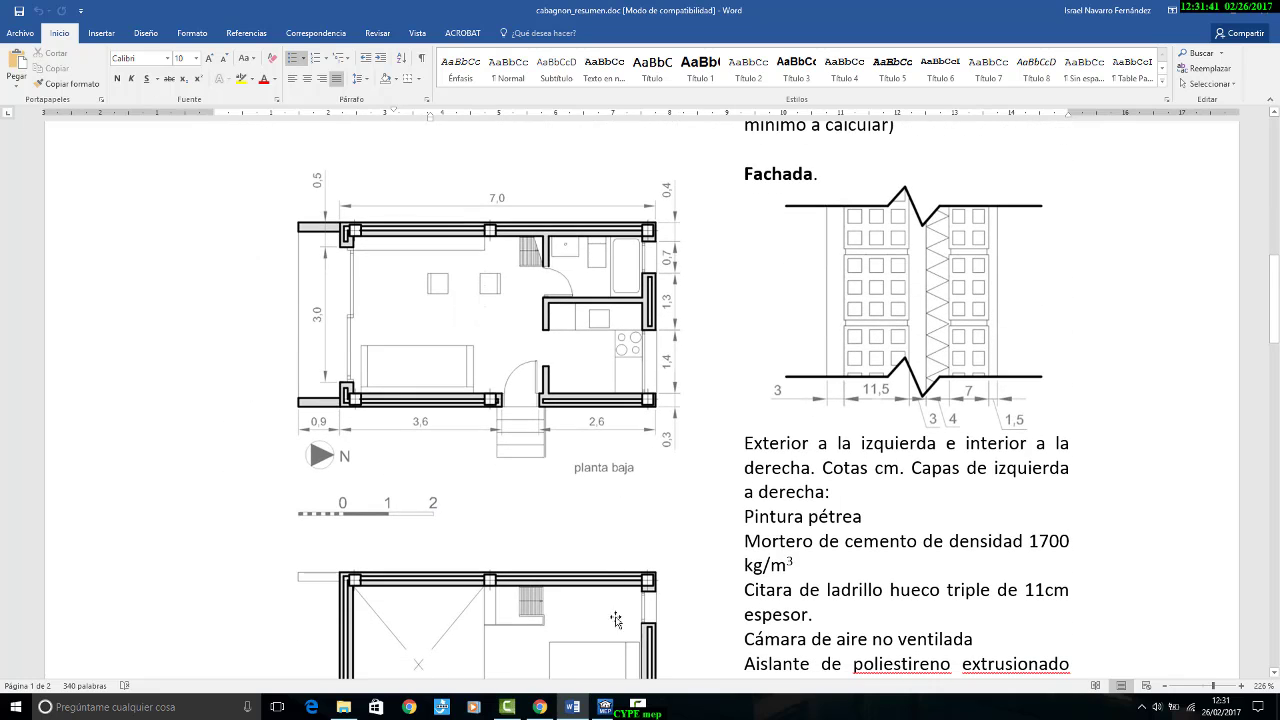
Step: Switch back to CYPECAD MEP and create a manually defined frame type for a glazed opening, with reference and description "v2 cocina"
click(605, 707)
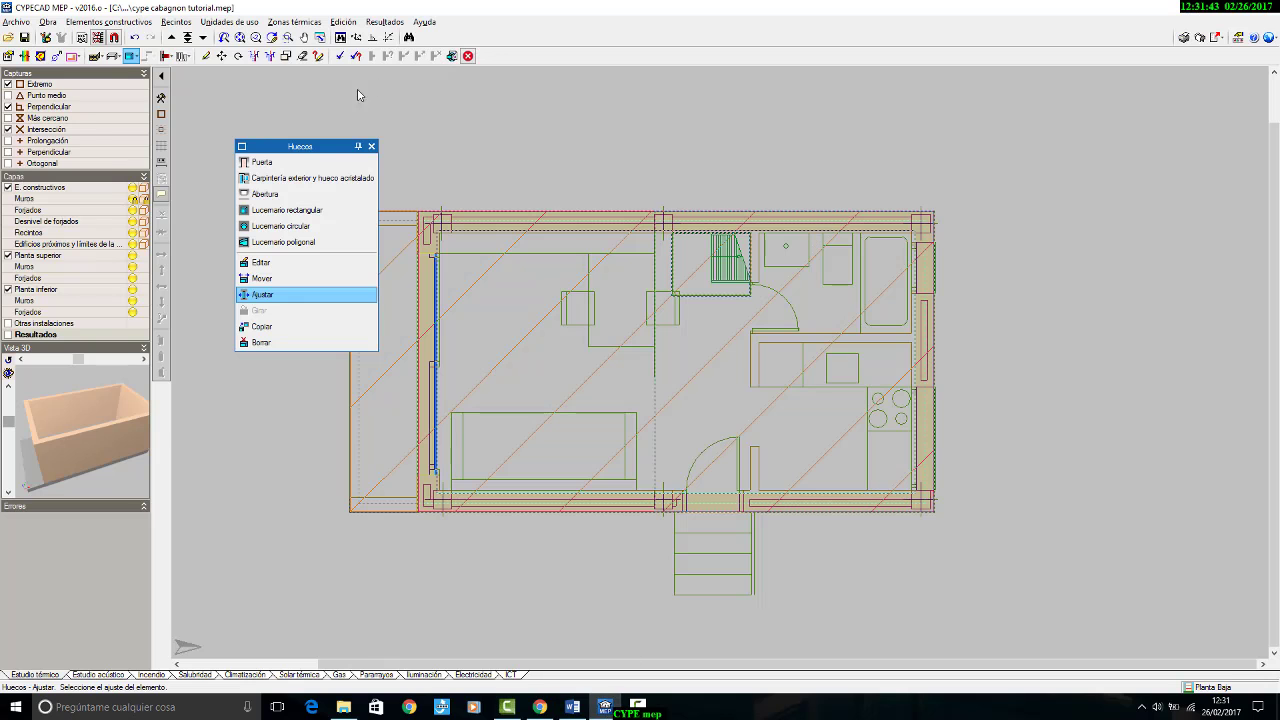
click(280, 177)
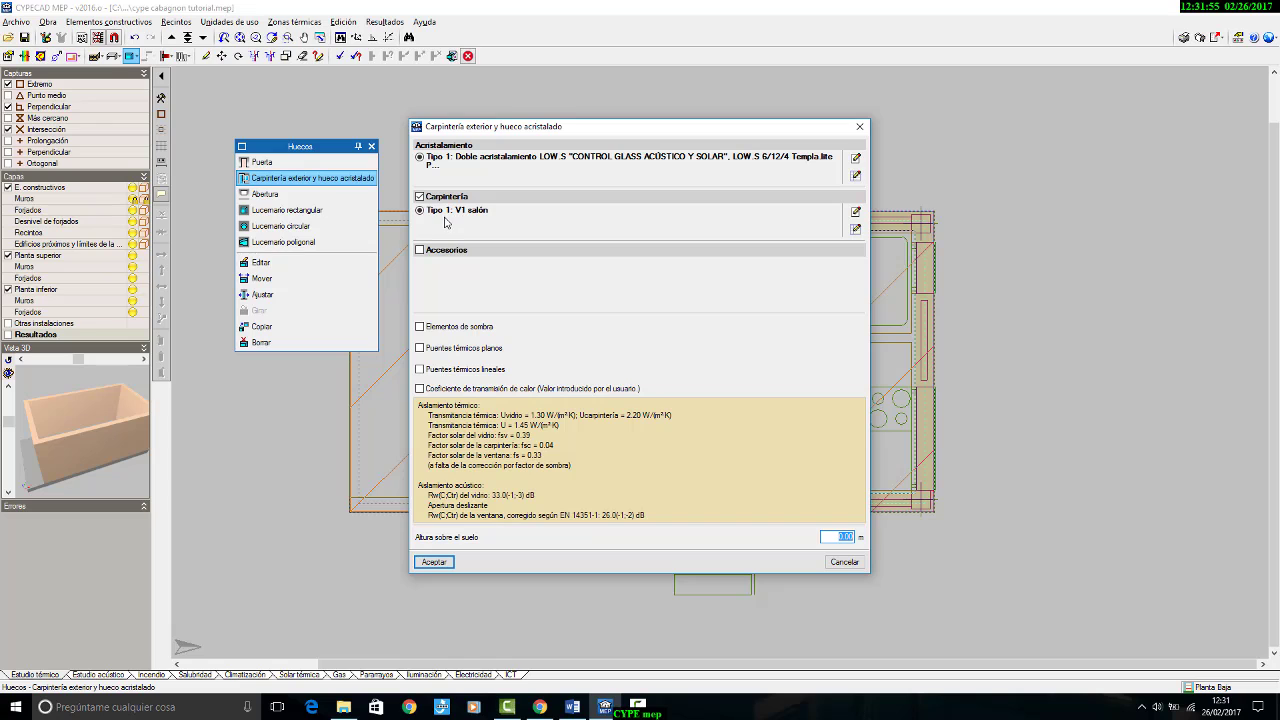
click(855, 232)
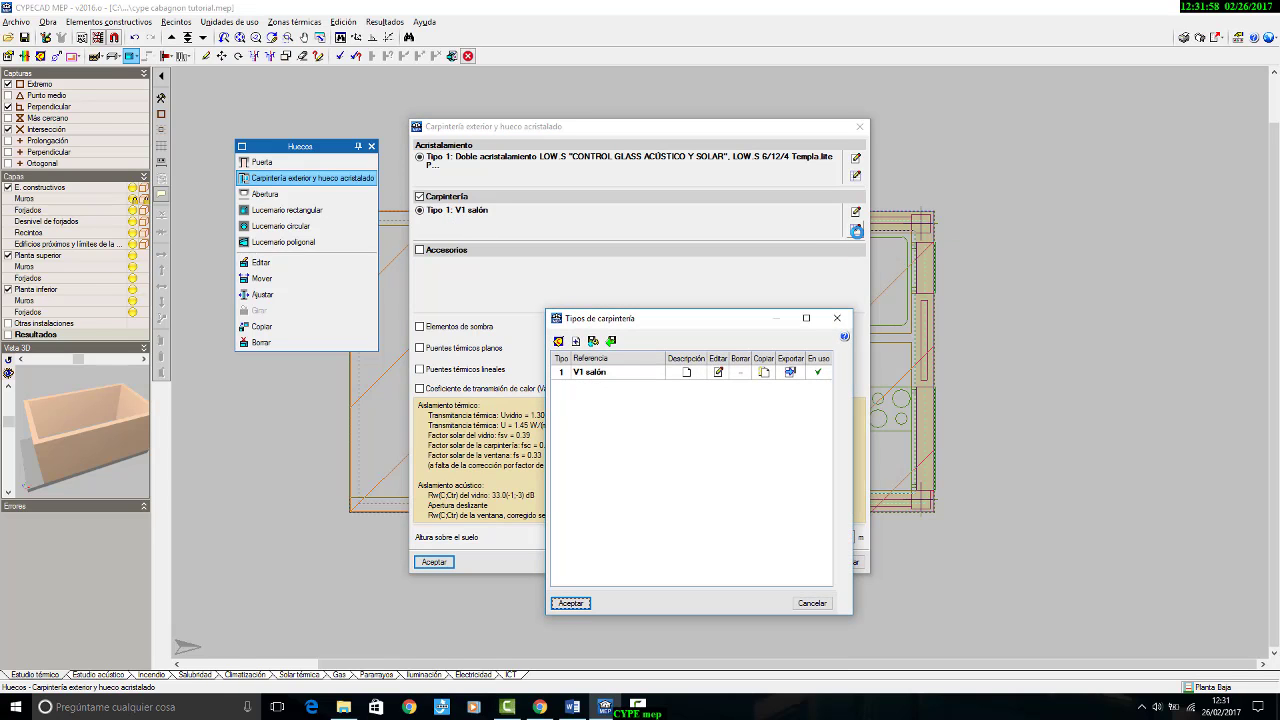
click(575, 342)
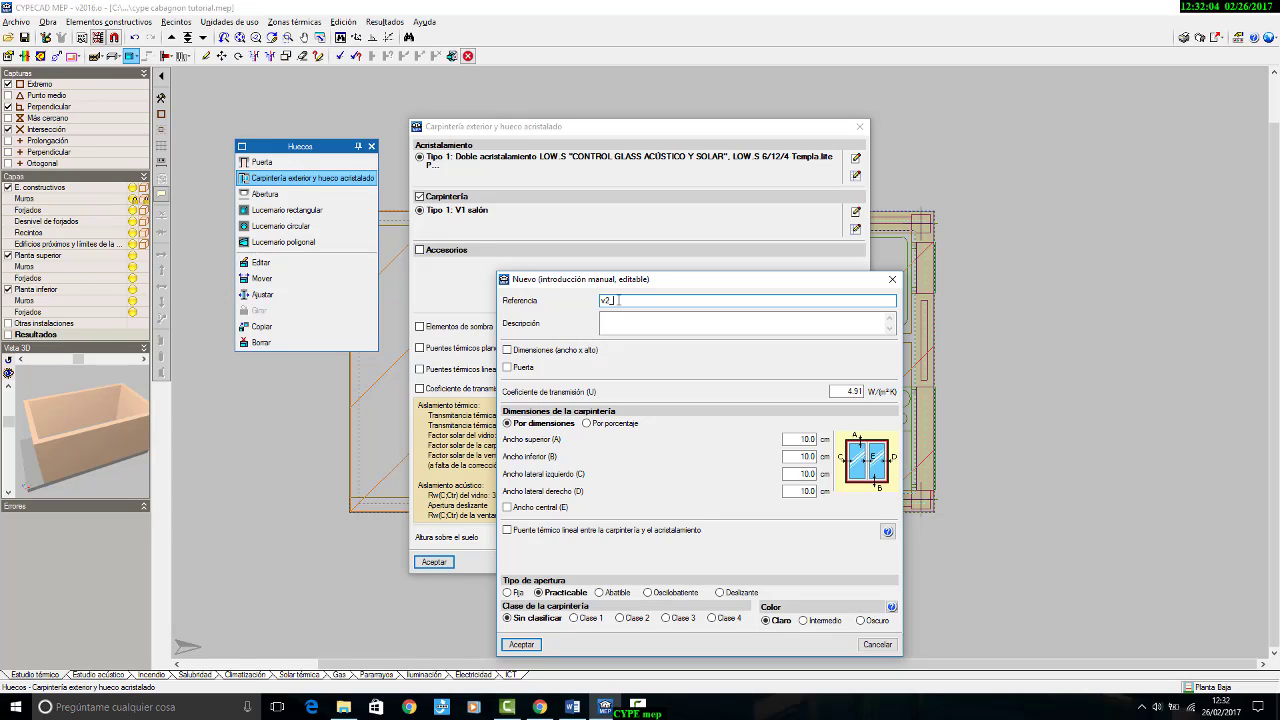
key(BackSpace)
key(BackSpace)
key(BackSpace)
drag(655, 302, 348, 281)
key(ctrl+c)
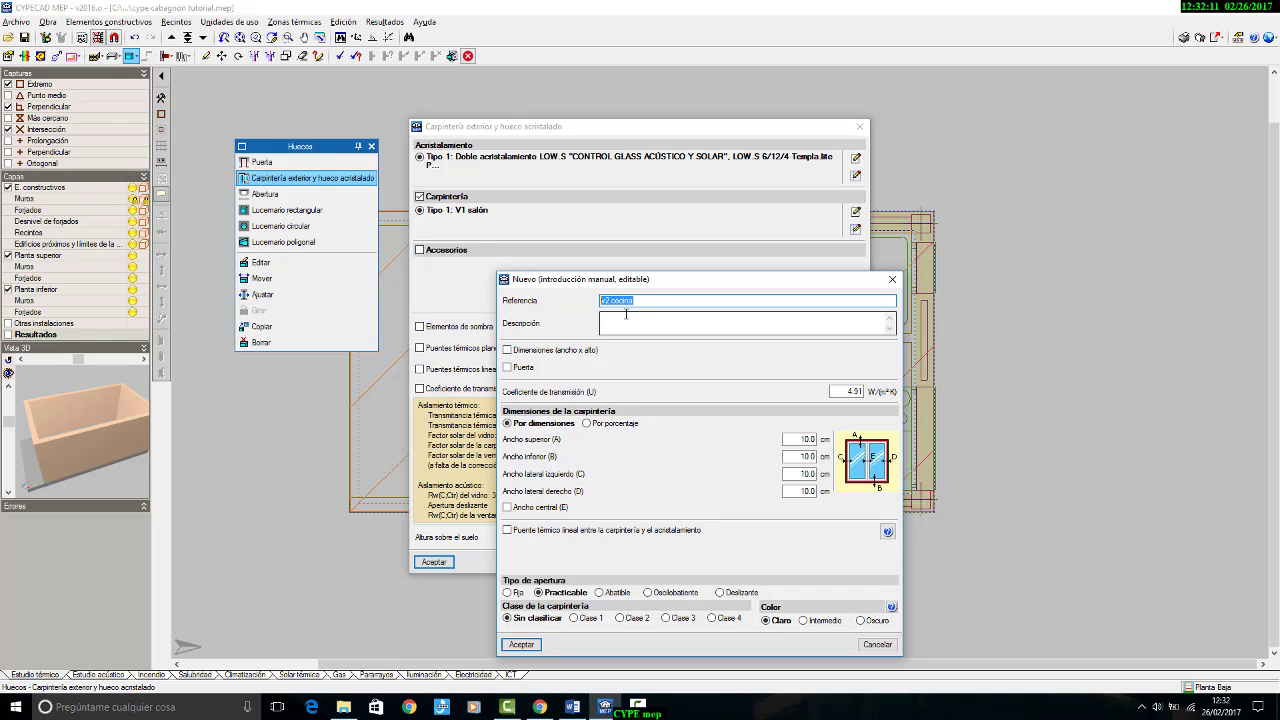
click(630, 322)
key(ctrl+v)
Step: Enable the dimensions of the v2 cocina frame type and set them to 140 cm wide by 70 cm high
click(537, 355)
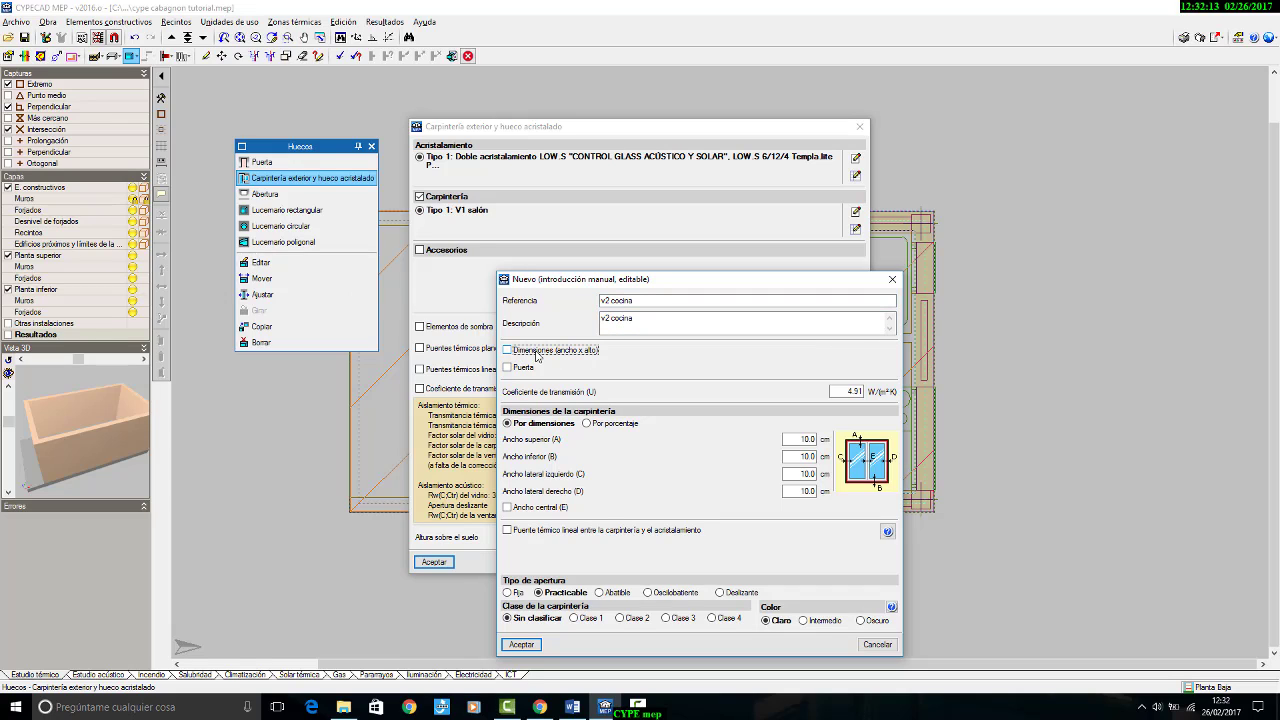
double_click(810, 352)
text(1)
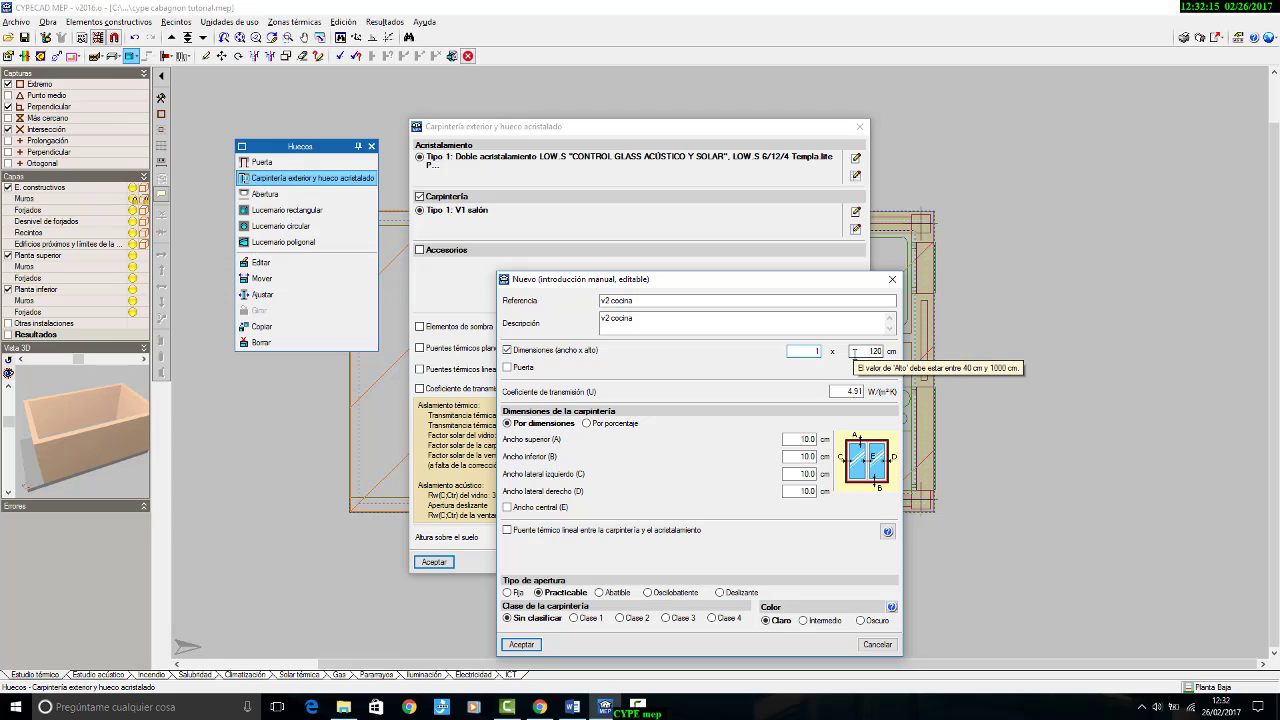
text(40)
key(Tab)
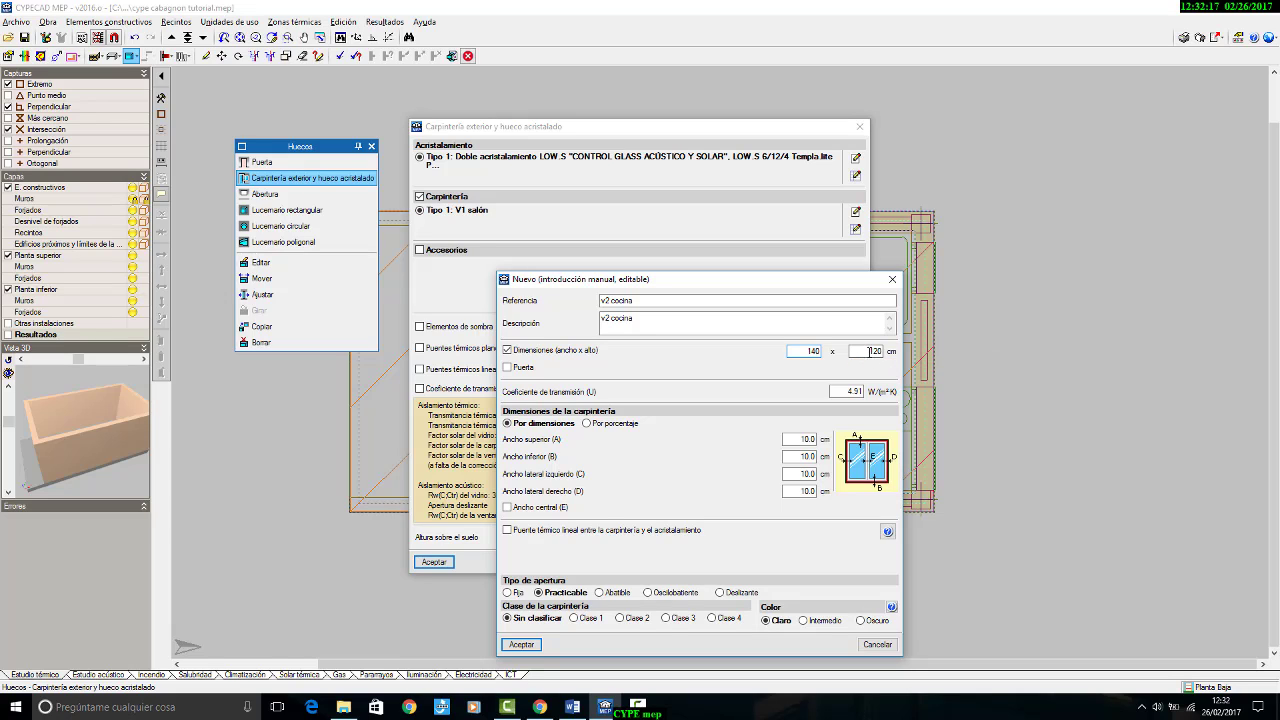
text(470)
Step: Give the v2 cocina frame type a transmission coefficient of 2.20 W/(m²·K), Abatible opening and Intermedio colour, and save it
key(Tab)
text(2)
click(611, 594)
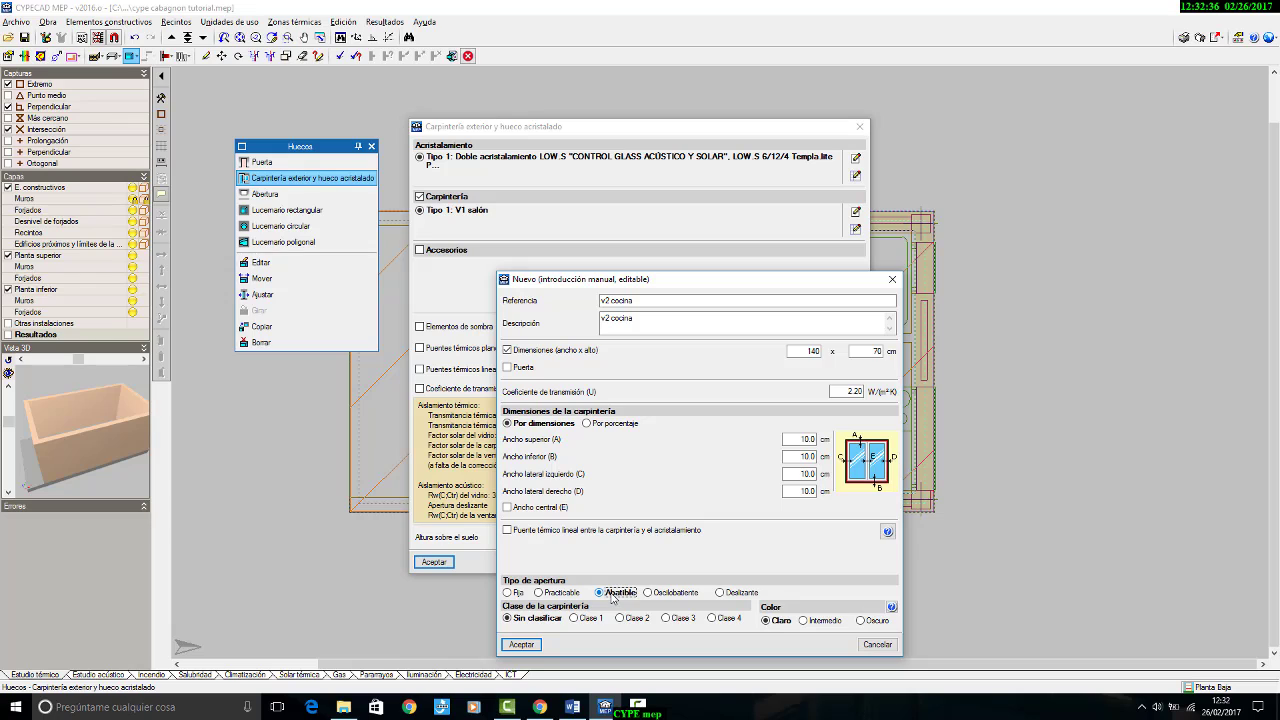
click(531, 646)
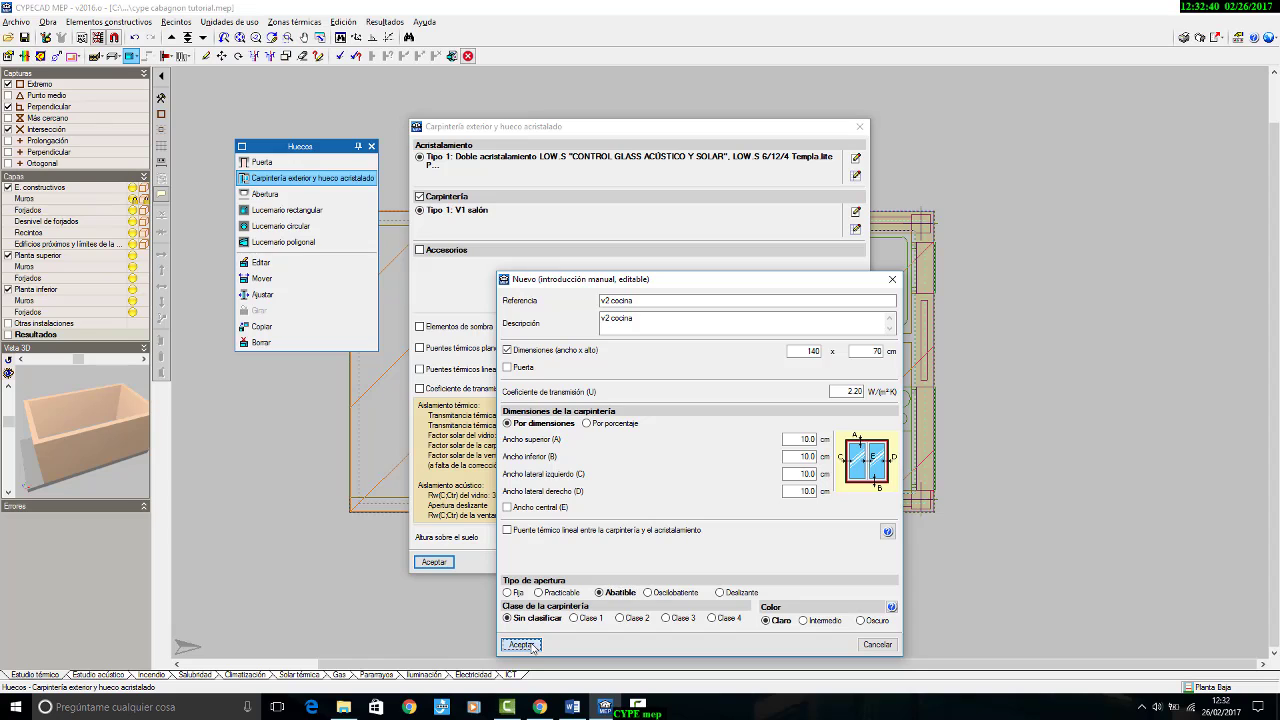
click(802, 620)
click(521, 645)
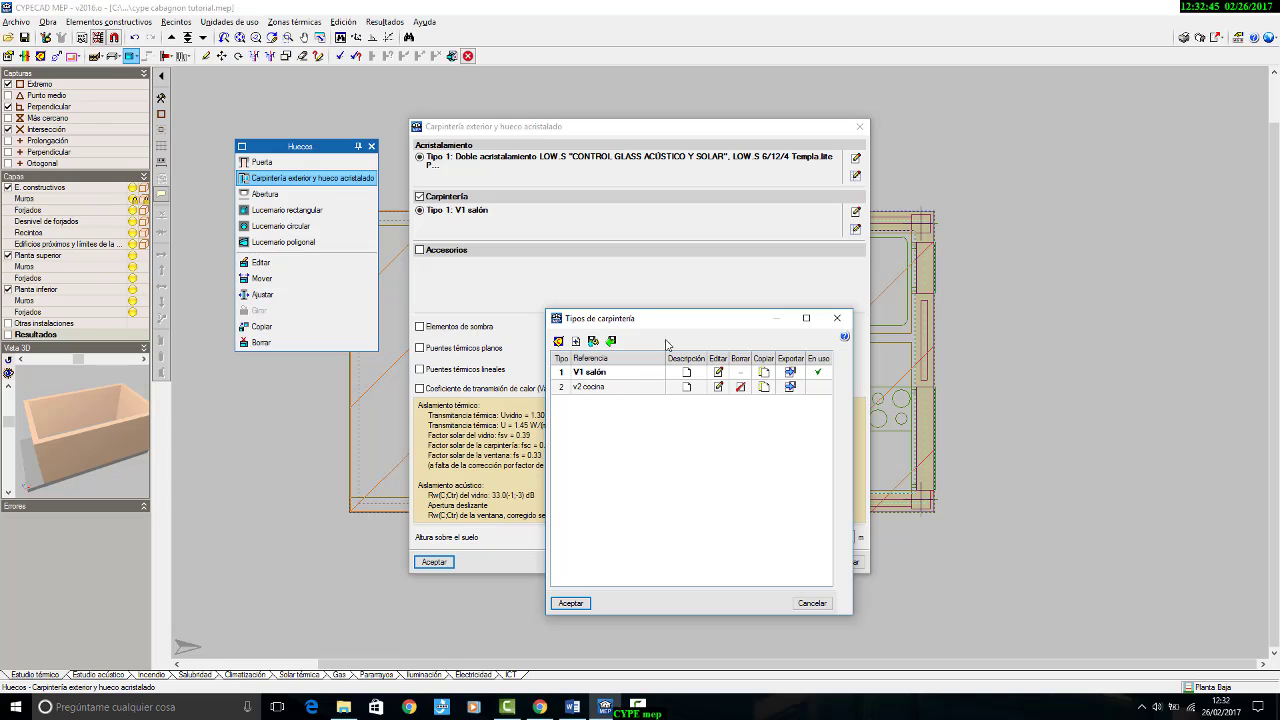
Step: Change the V1 salón frame type's colour to Intermedio and accept the list of frame types
click(718, 372)
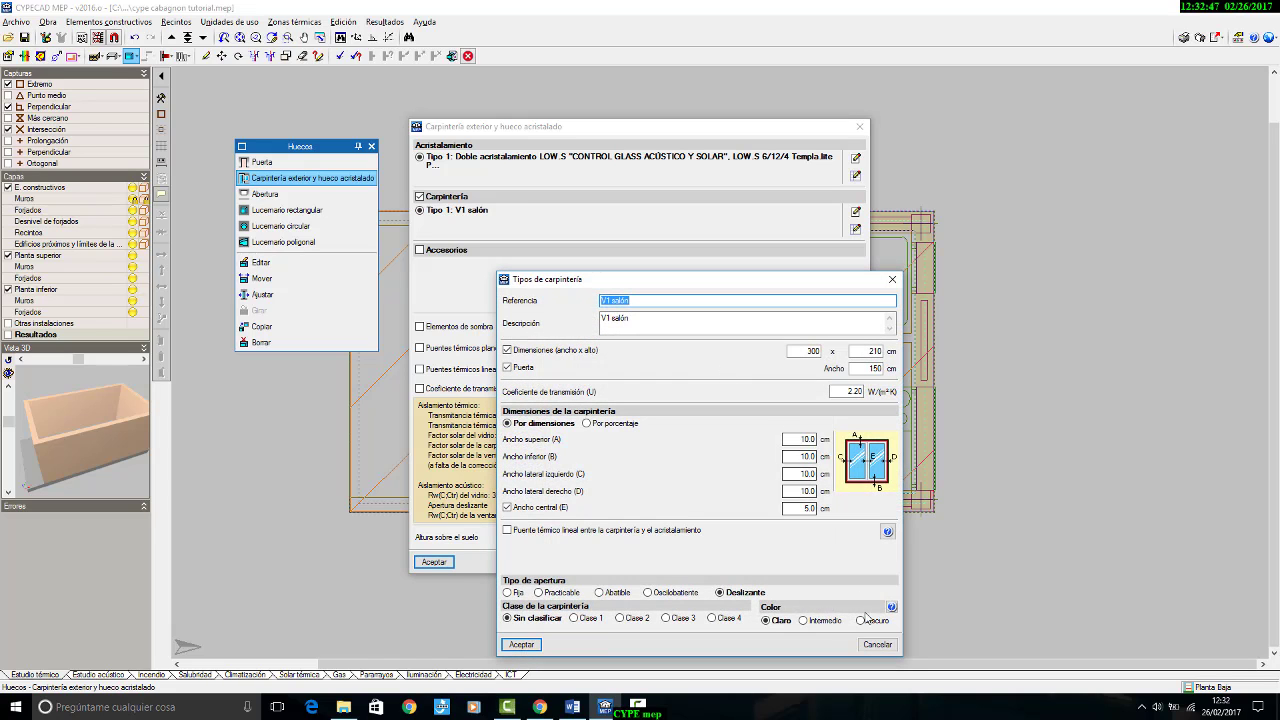
click(805, 621)
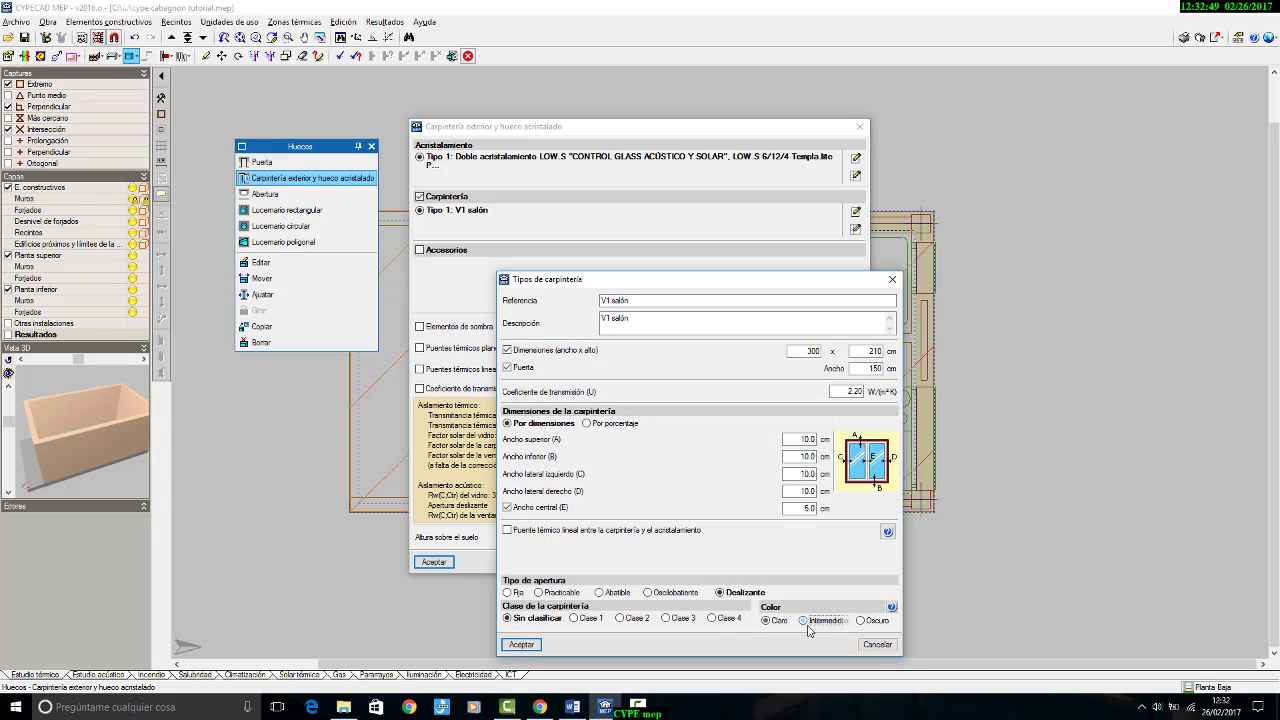
click(535, 646)
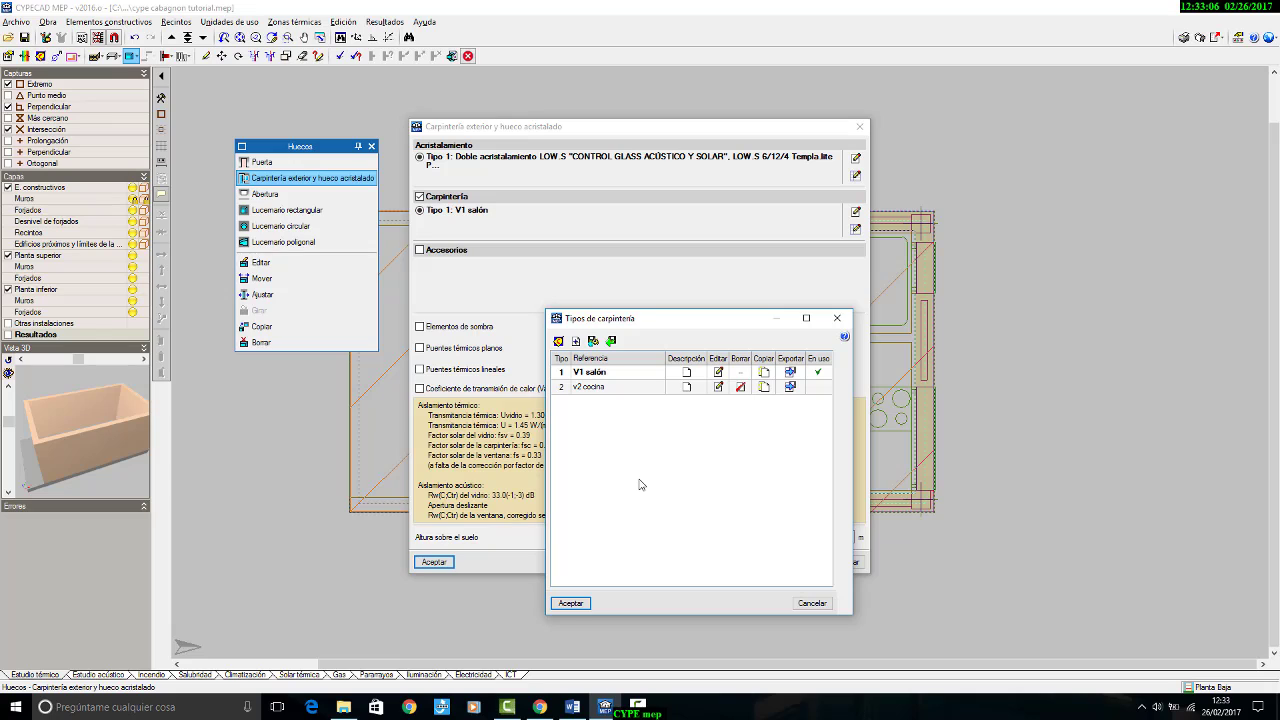
click(571, 603)
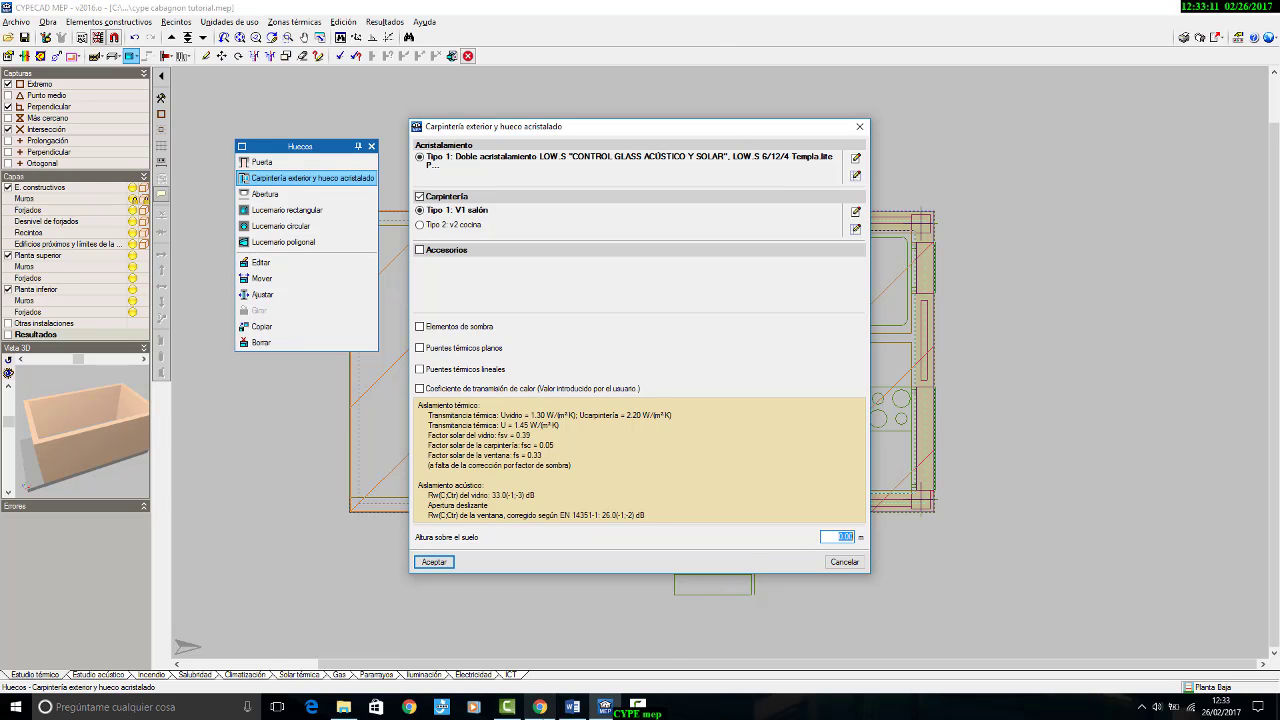
Step: Check the elevations and ground floor plan in Word's cabagnon_resumen.doc and set the new opening's height above floor to 1.00 m in CYPECAD MEP
click(571, 697)
scroll(574, 486, down, 10)
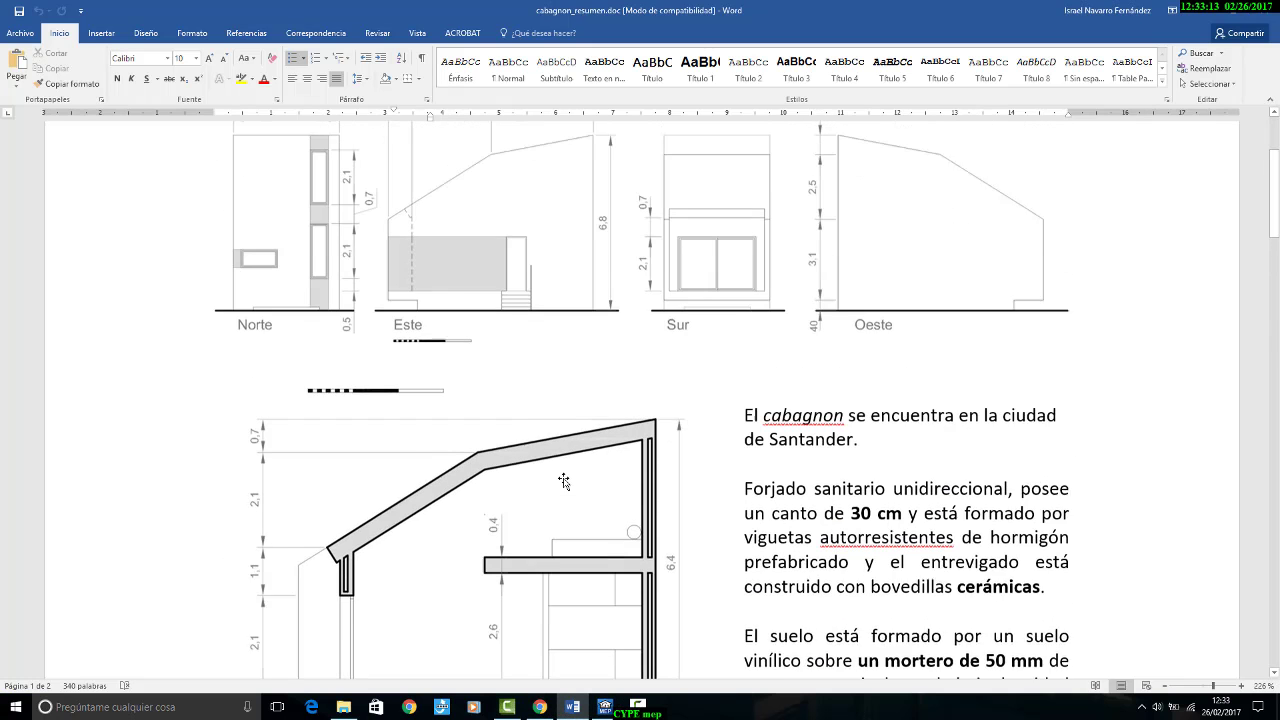
scroll(563, 484, up, 1)
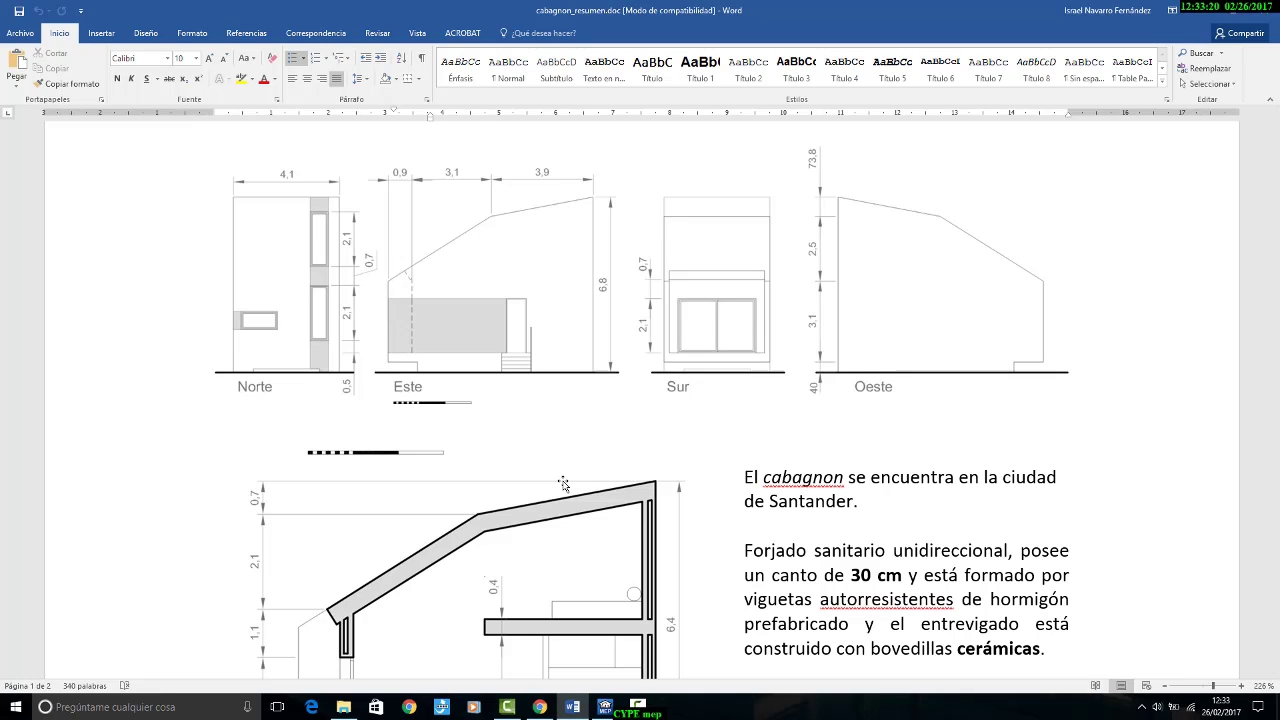
scroll(564, 486, down, 10)
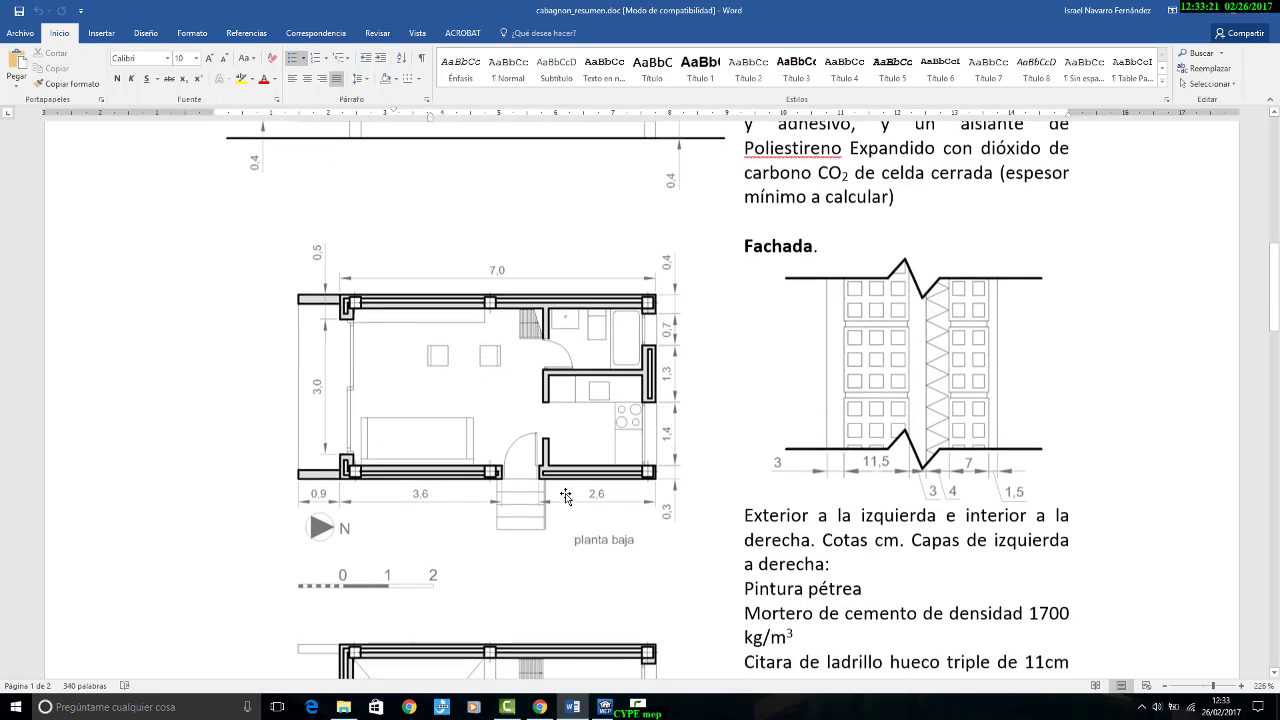
click(606, 707)
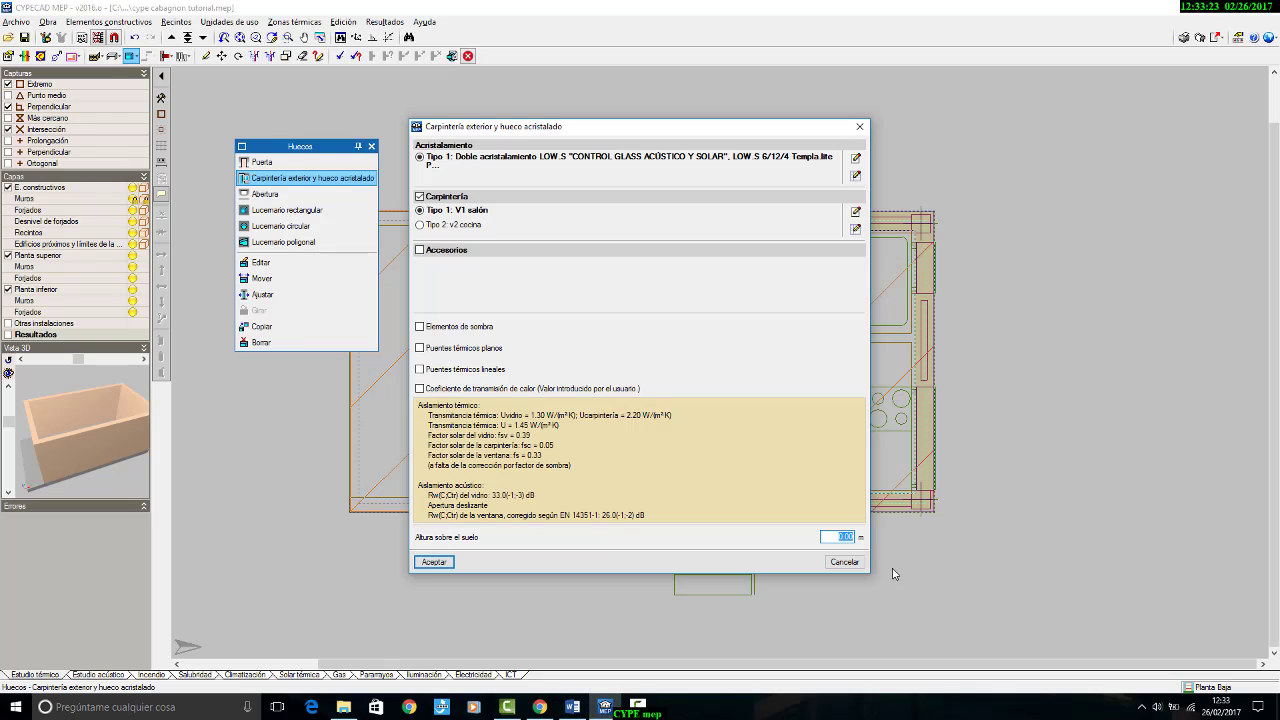
text(1)
key(Return)
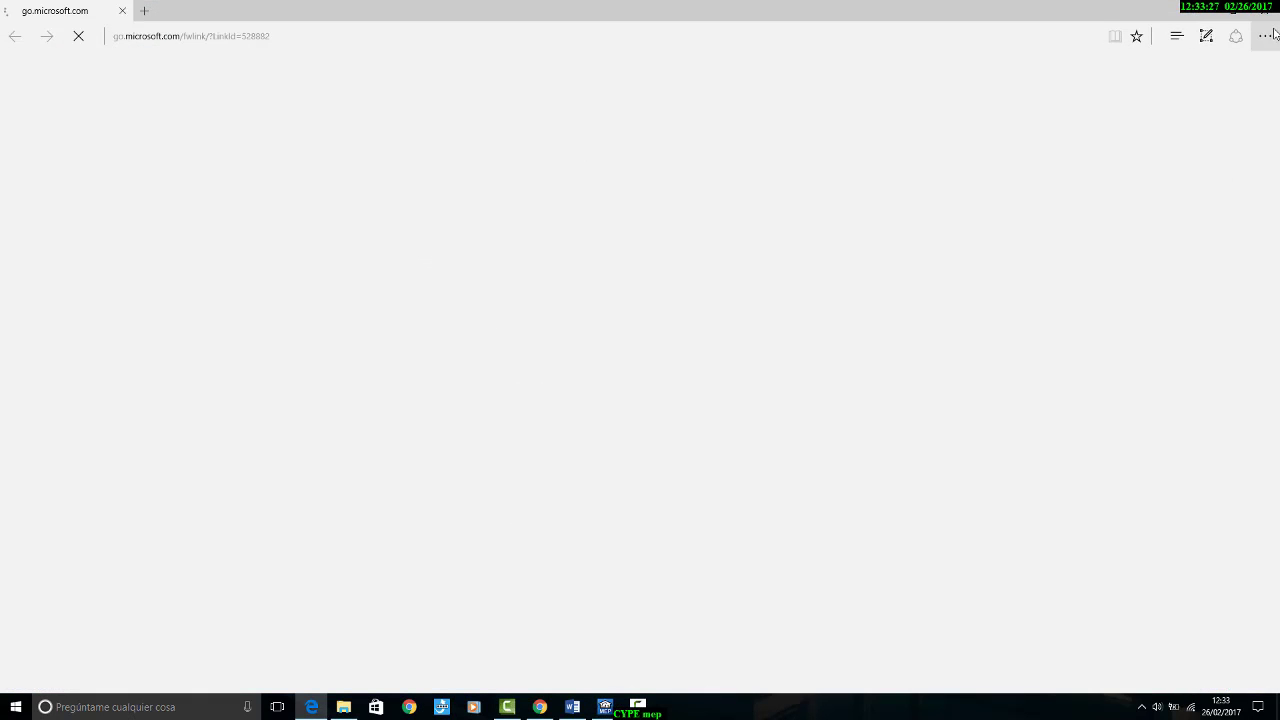
click(1267, 12)
click(1255, 17)
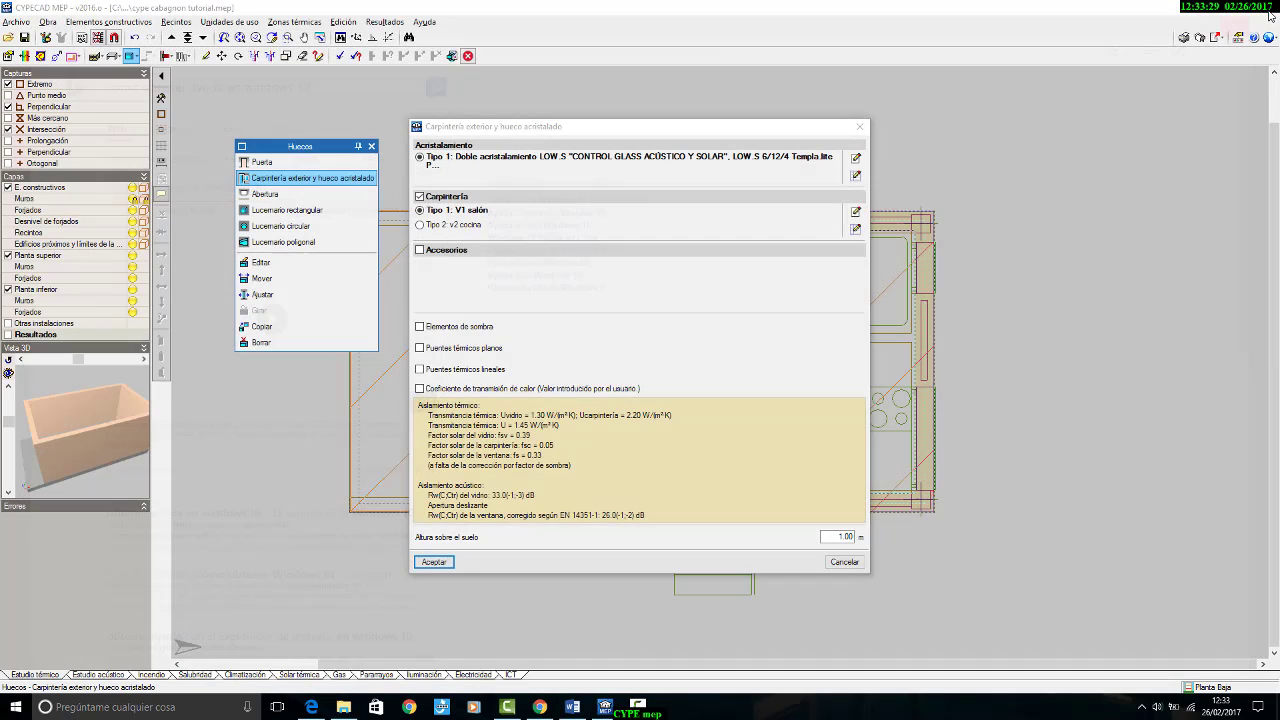
click(457, 565)
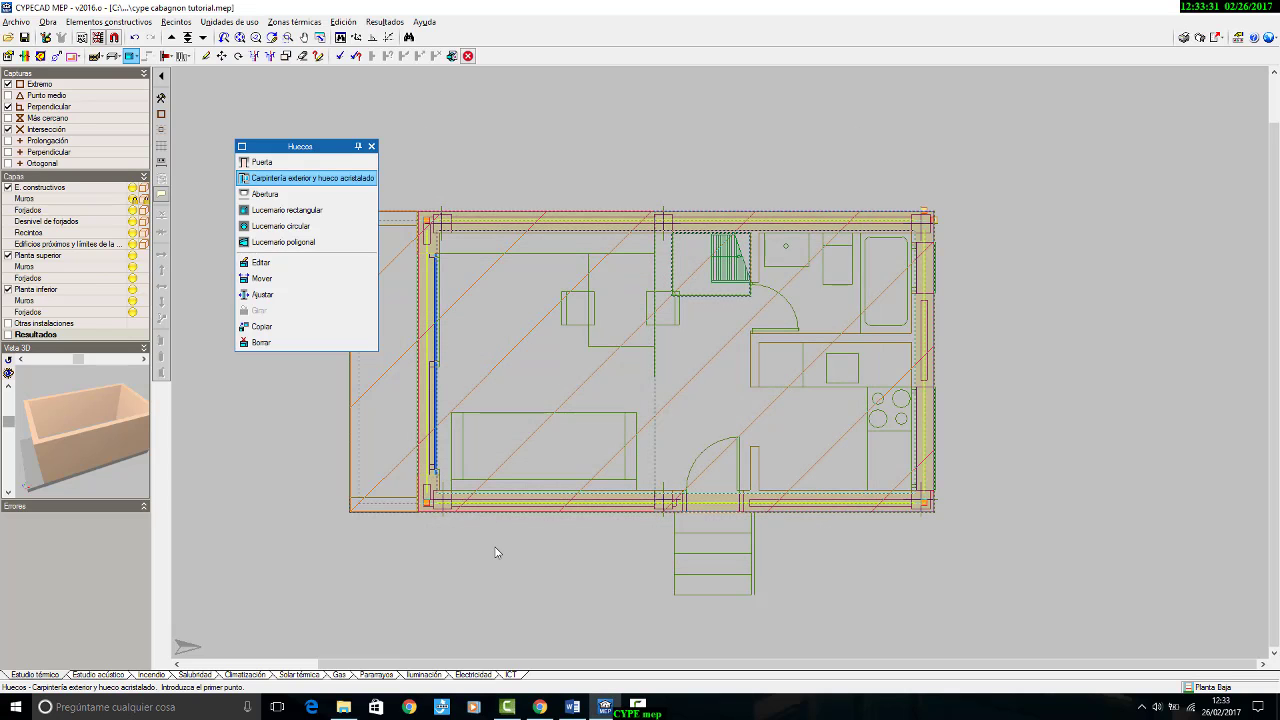
Step: Insert the glazed opening in the façade wall beside the kitchen hob, starting at the drawn window's corner
scroll(938, 452, up, 2)
scroll(938, 452, up, 1)
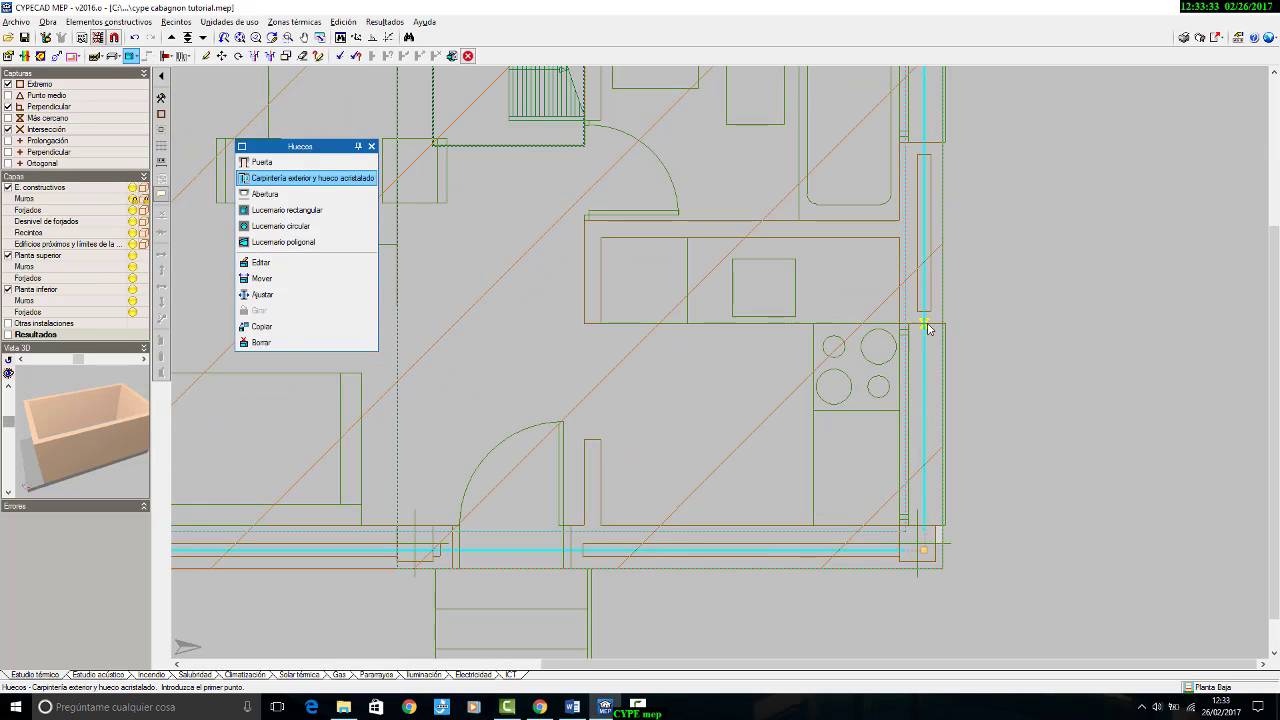
click(927, 326)
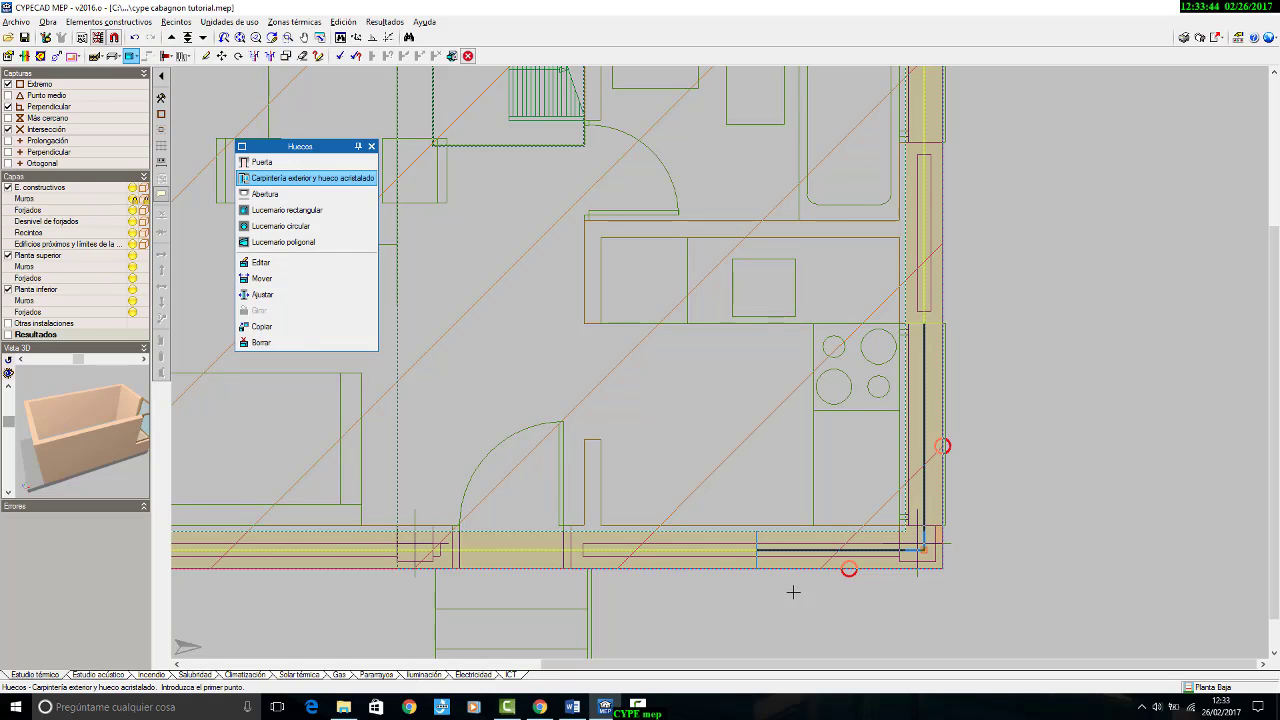
Step: Edit the inserted kitchen opening and assign it the v2 cocina frame type
click(300, 262)
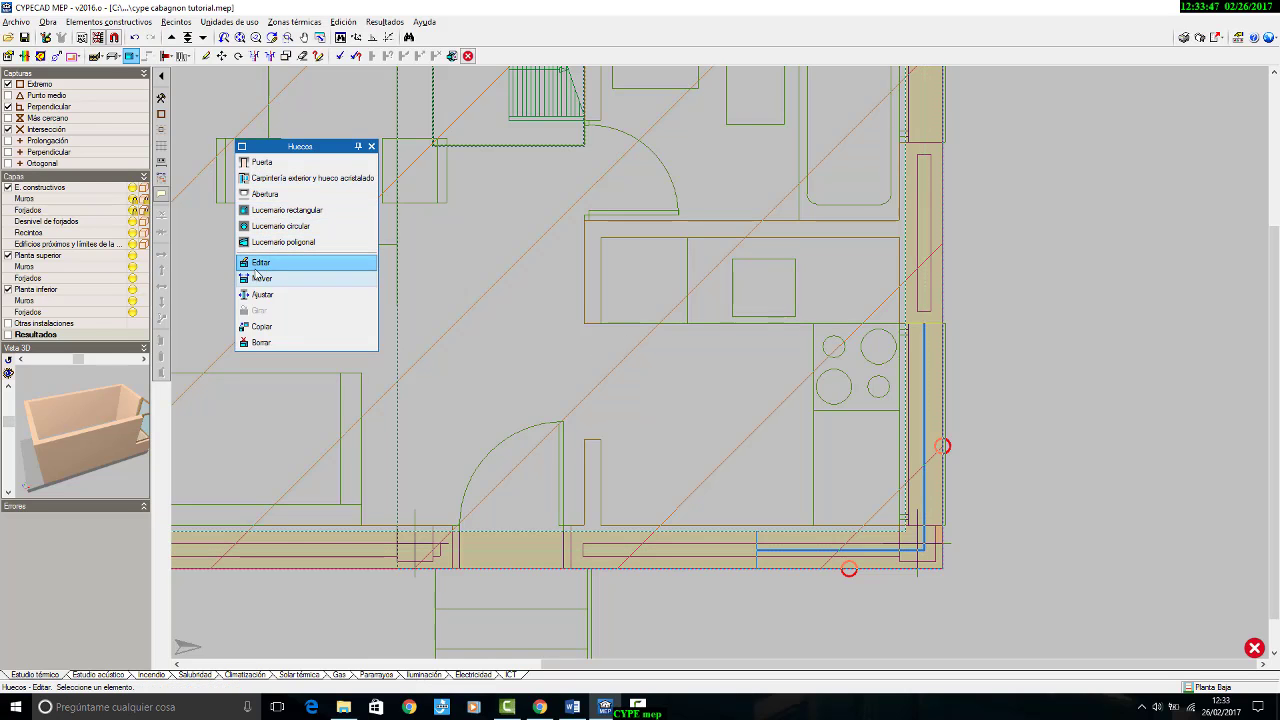
click(922, 408)
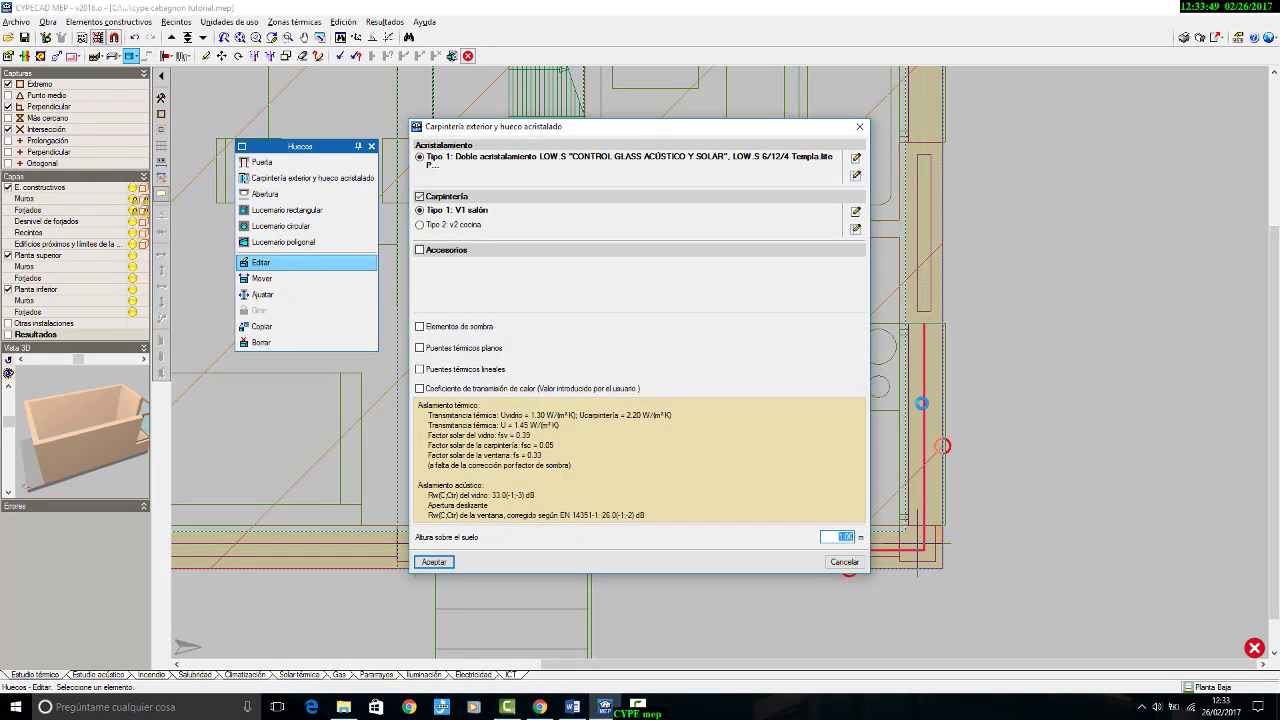
click(443, 226)
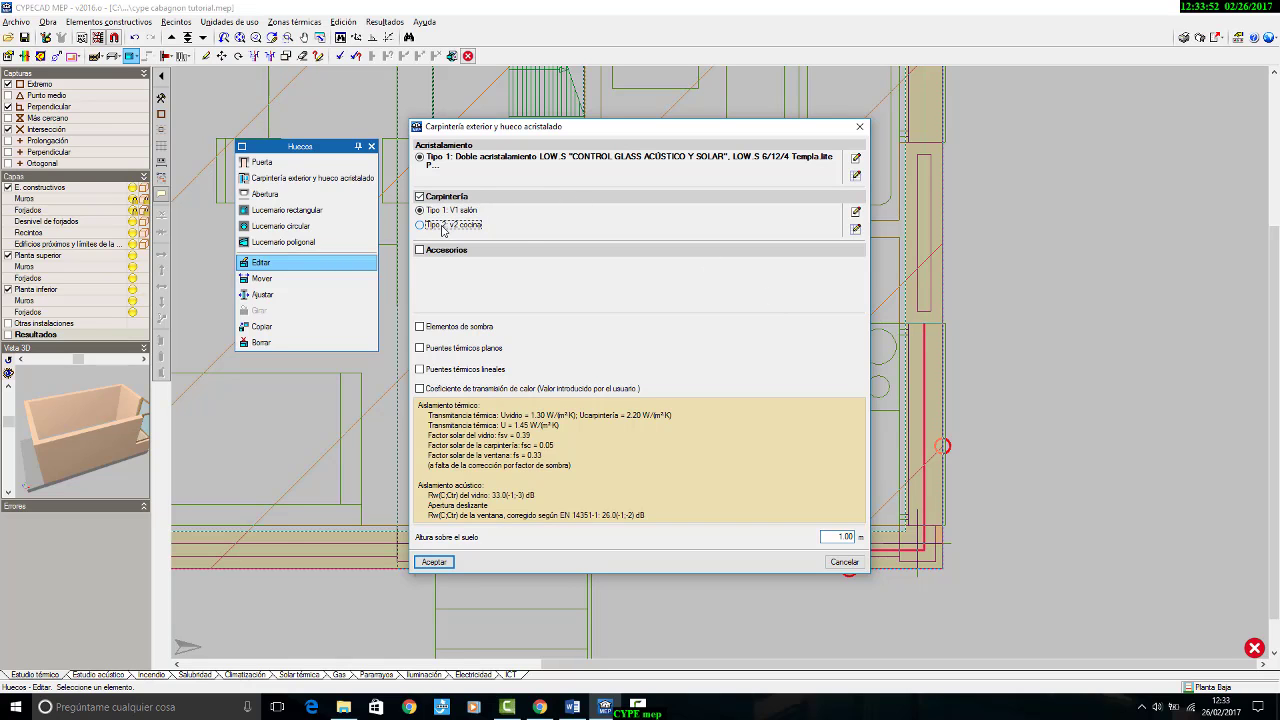
click(442, 562)
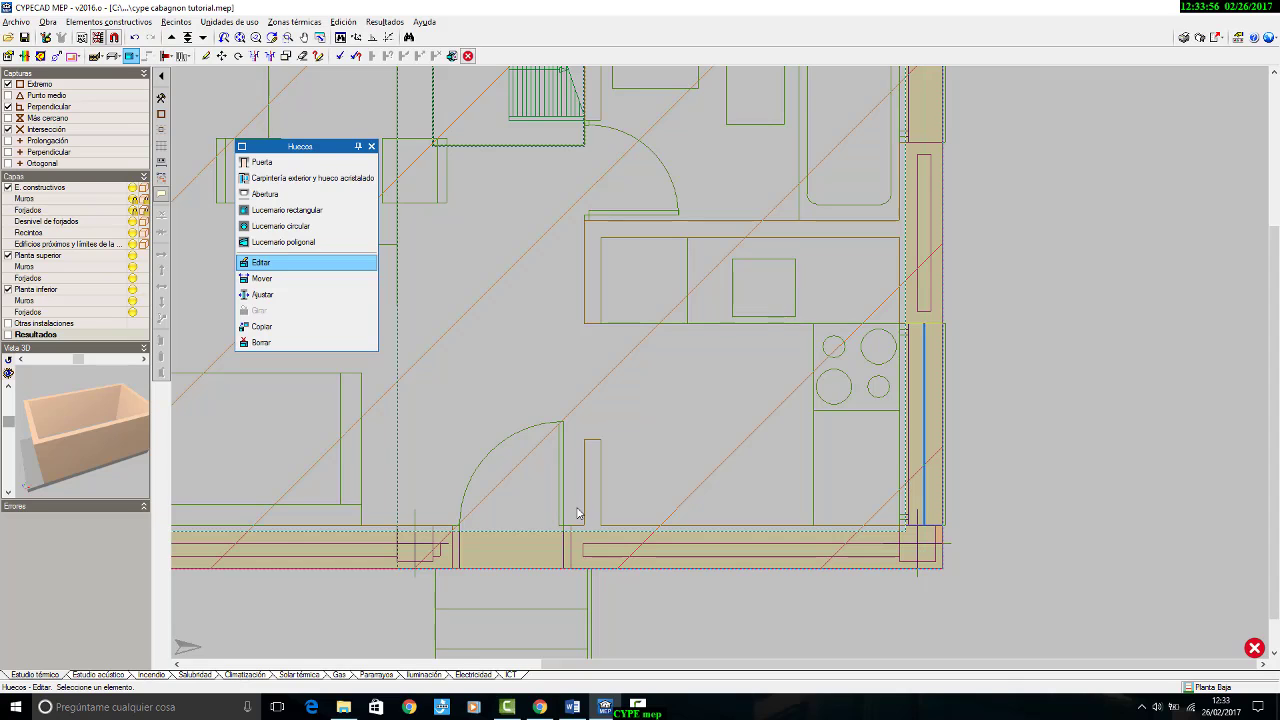
Step: Adjust the v2 cocina window so that it aligns with the interior face of the façade wall
click(262, 294)
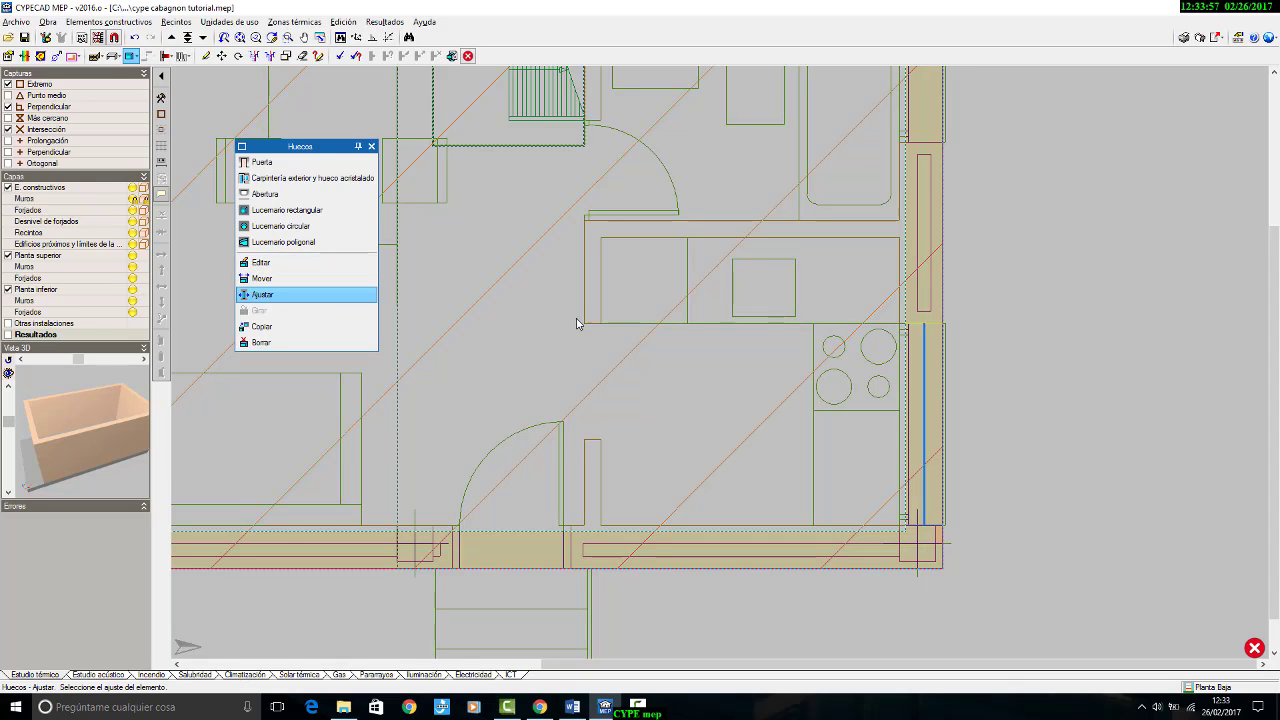
scroll(905, 365, down, 3)
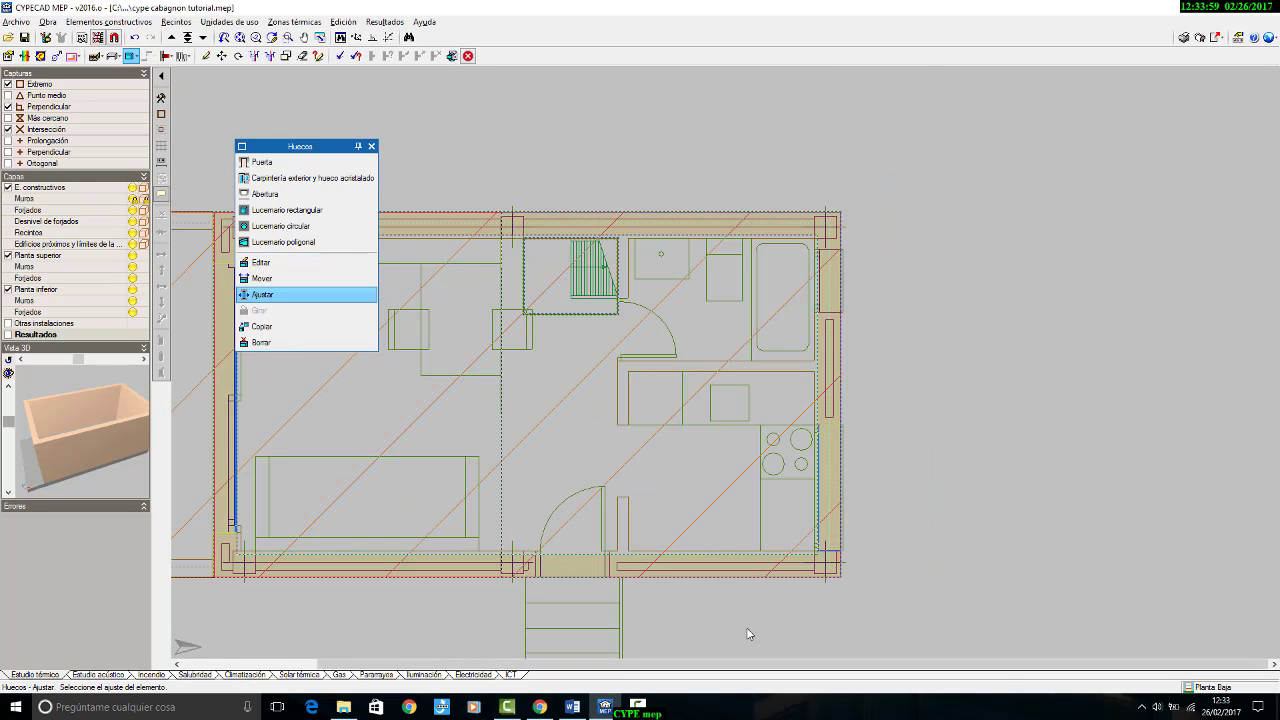
scroll(903, 262, up, 3)
scroll(897, 268, up, 2)
middle_drag(890, 275, 920, 337)
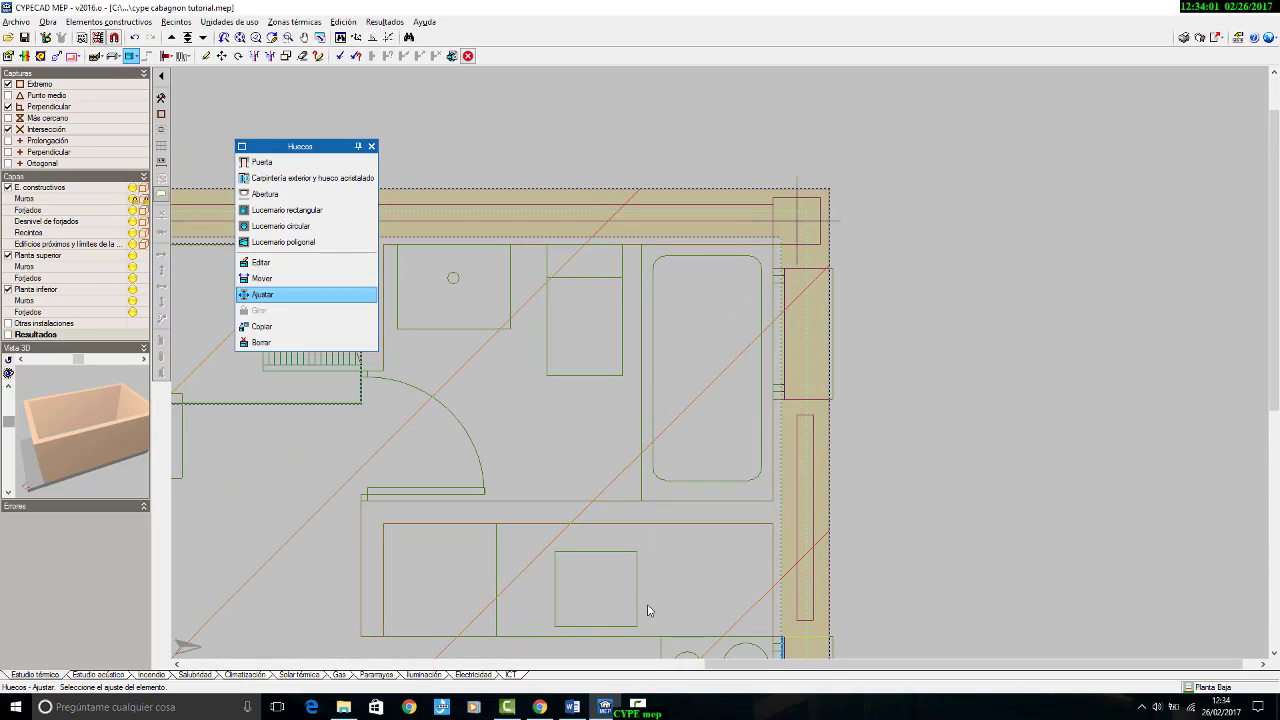
Step: Switch to the Word document cabagnon_resumen.doc and examine the elevations, section and floor plan for the north façade's bathroom and bedroom window dimensions
click(571, 705)
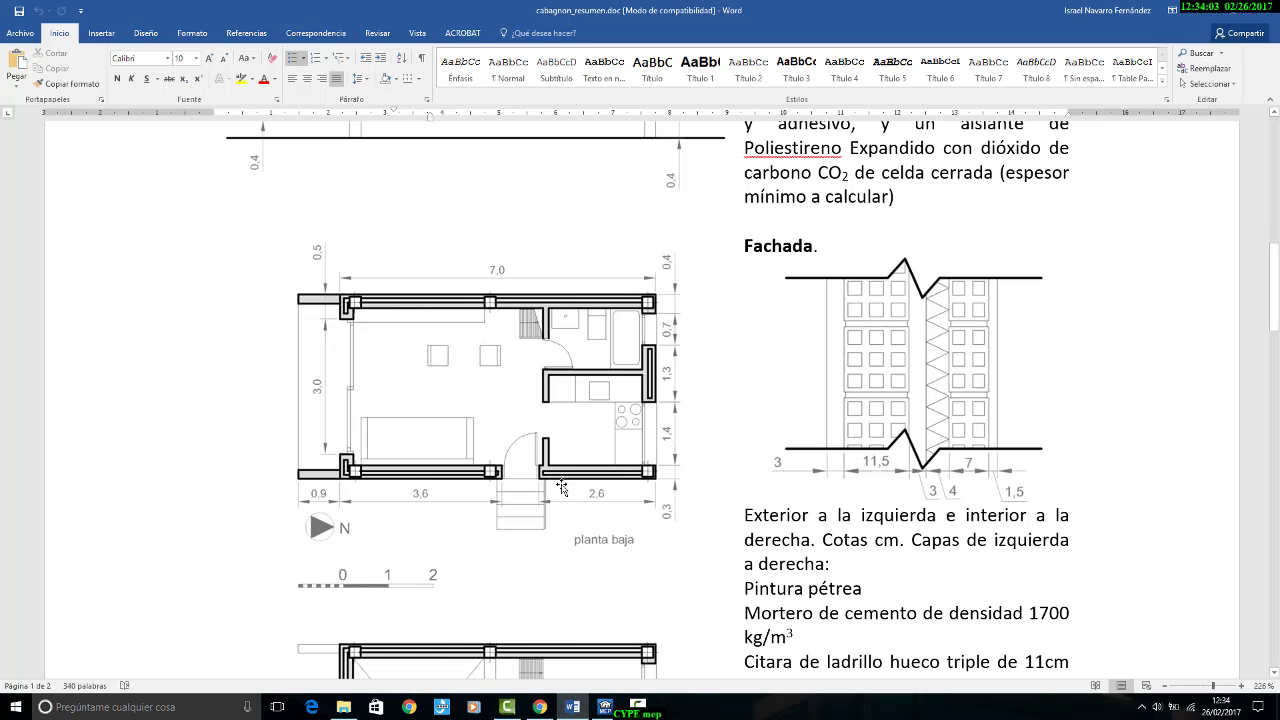
scroll(575, 481, up, 5)
scroll(575, 481, up, 1)
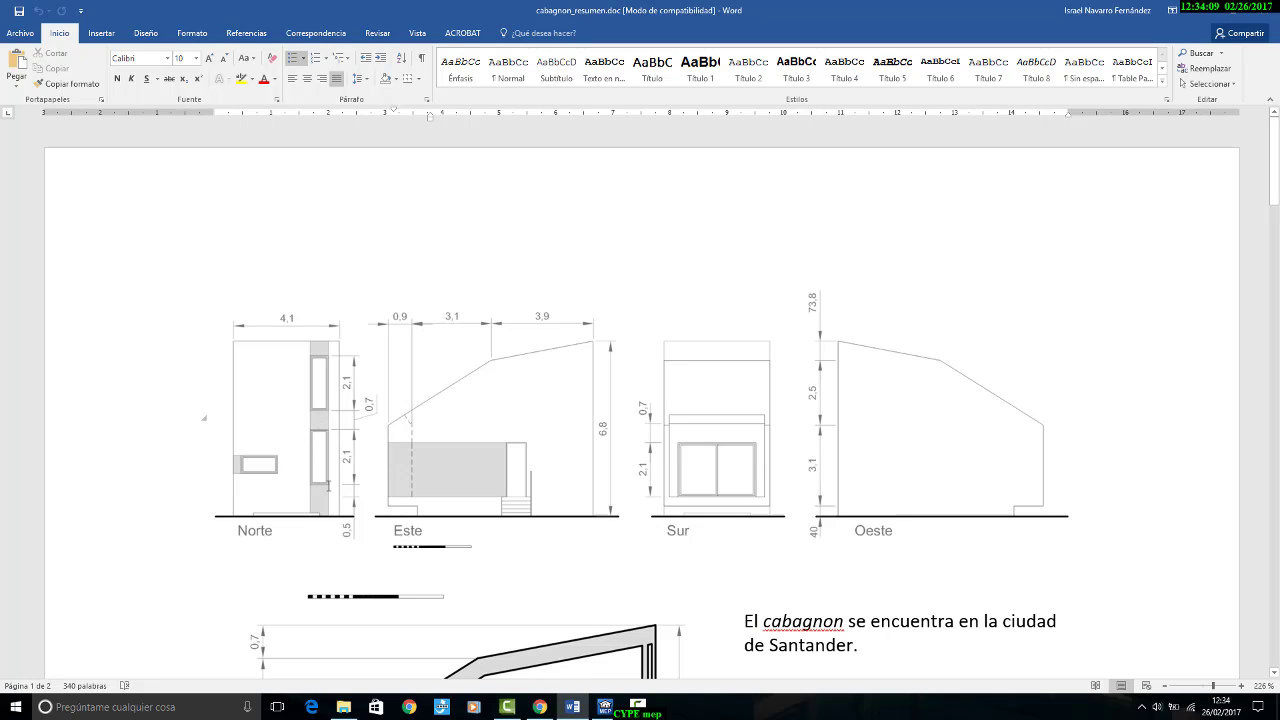
scroll(500, 386, down, 8)
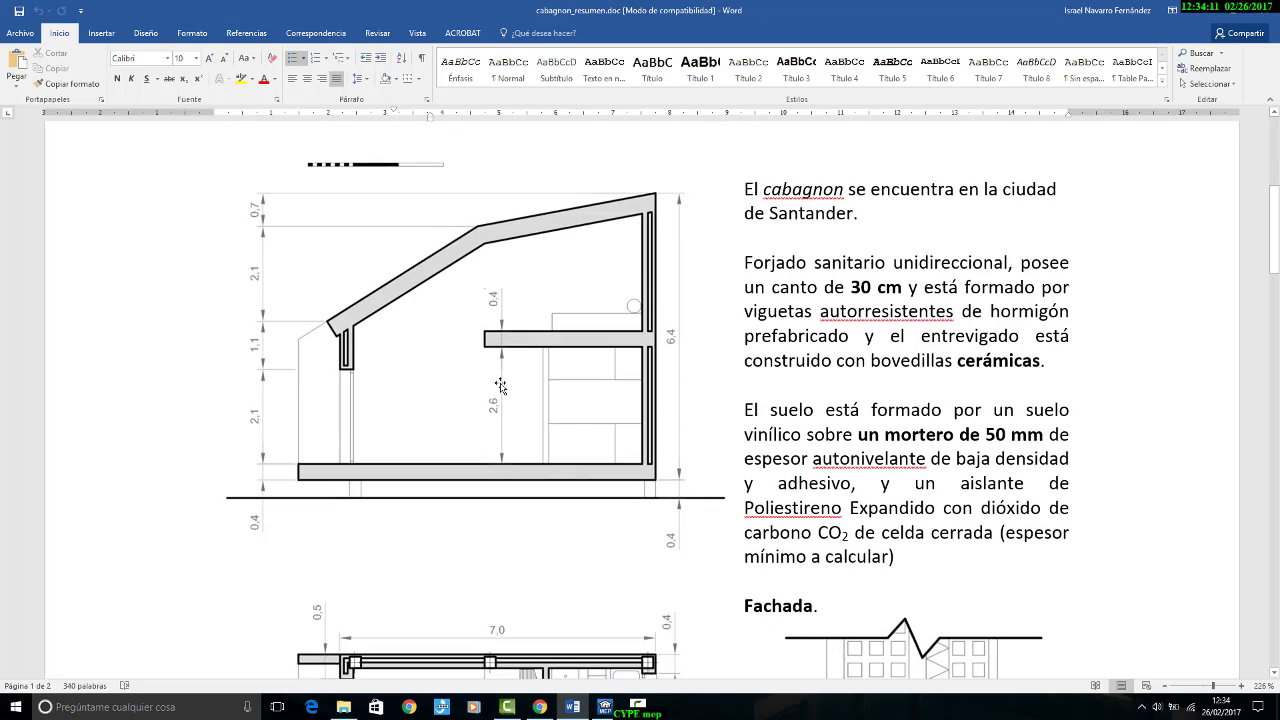
scroll(500, 386, down, 5)
scroll(514, 432, up, 13)
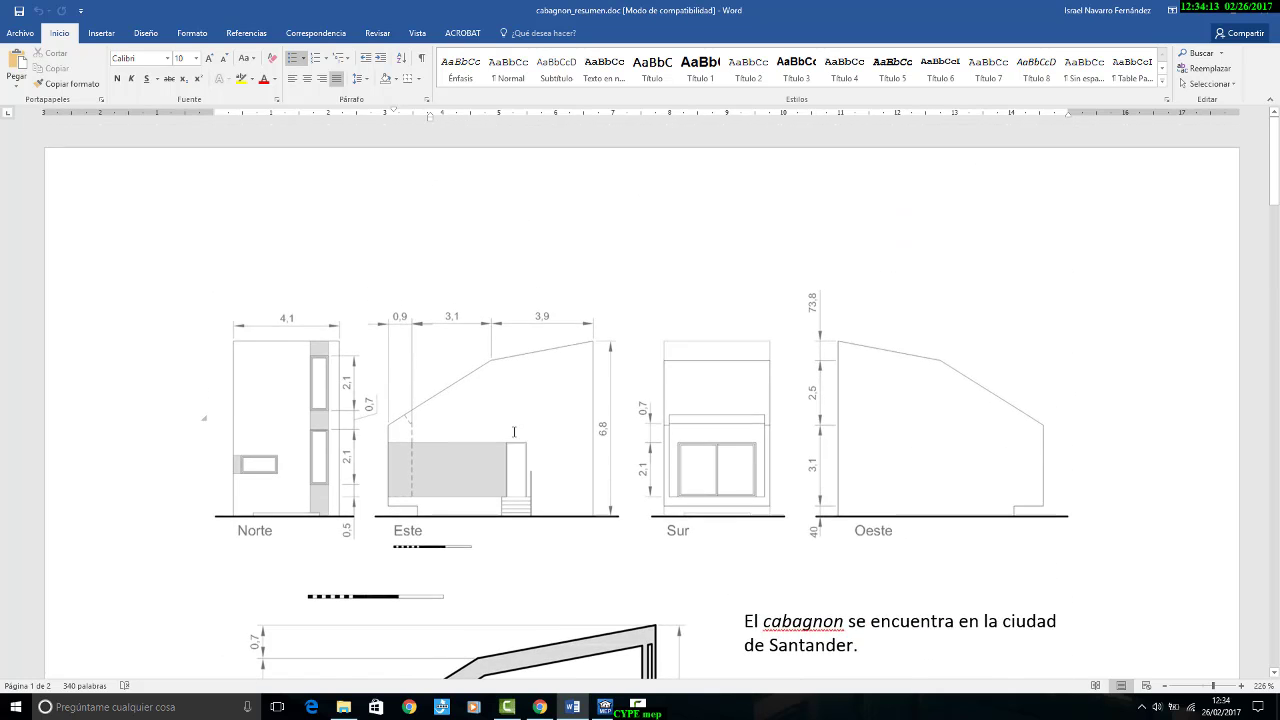
scroll(514, 432, down, 1)
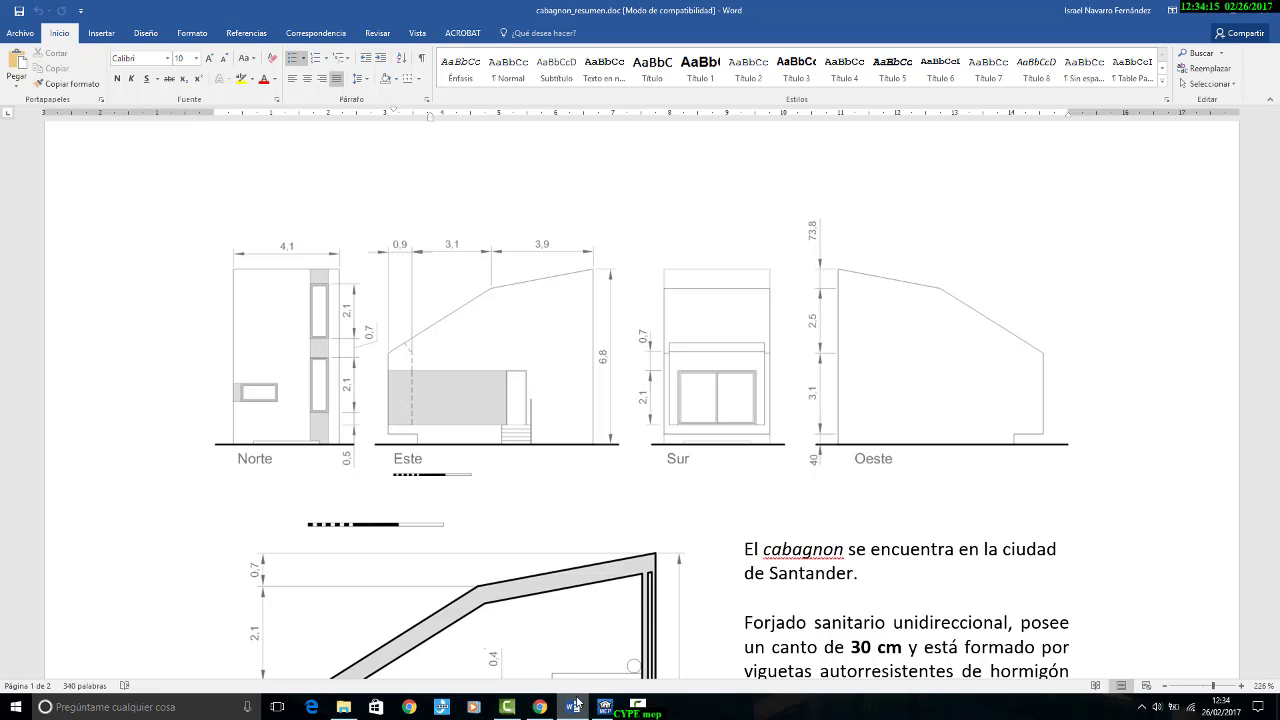
mouse_move(578, 712)
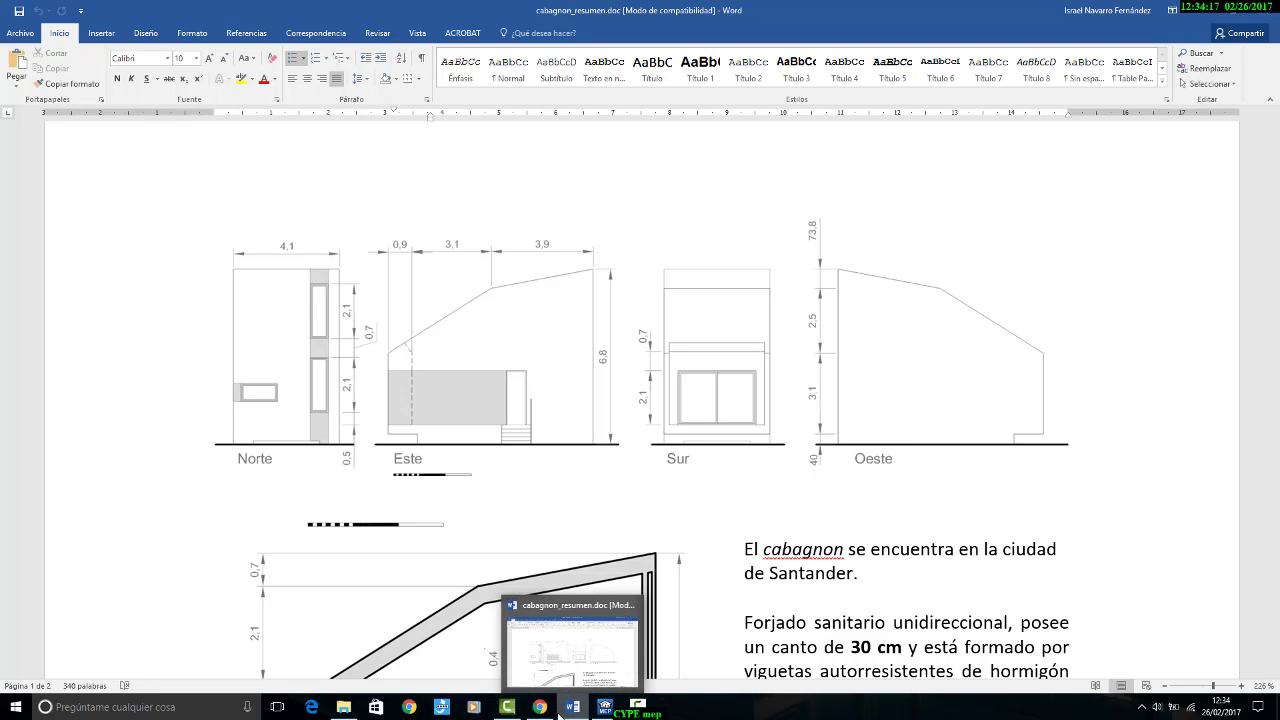
Step: Switch to CYPECAD MEP and start a new frame type for a glazed opening, entering V3 baño y dormitorio as reference and description
click(604, 707)
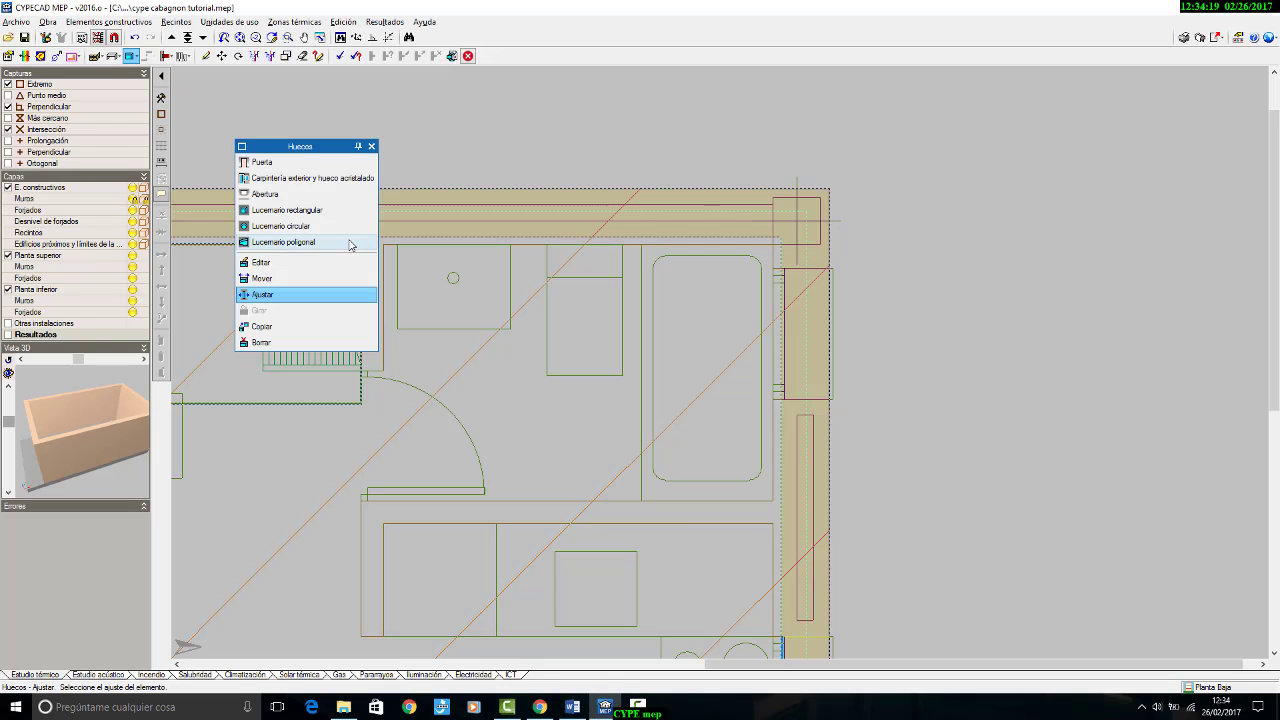
click(290, 178)
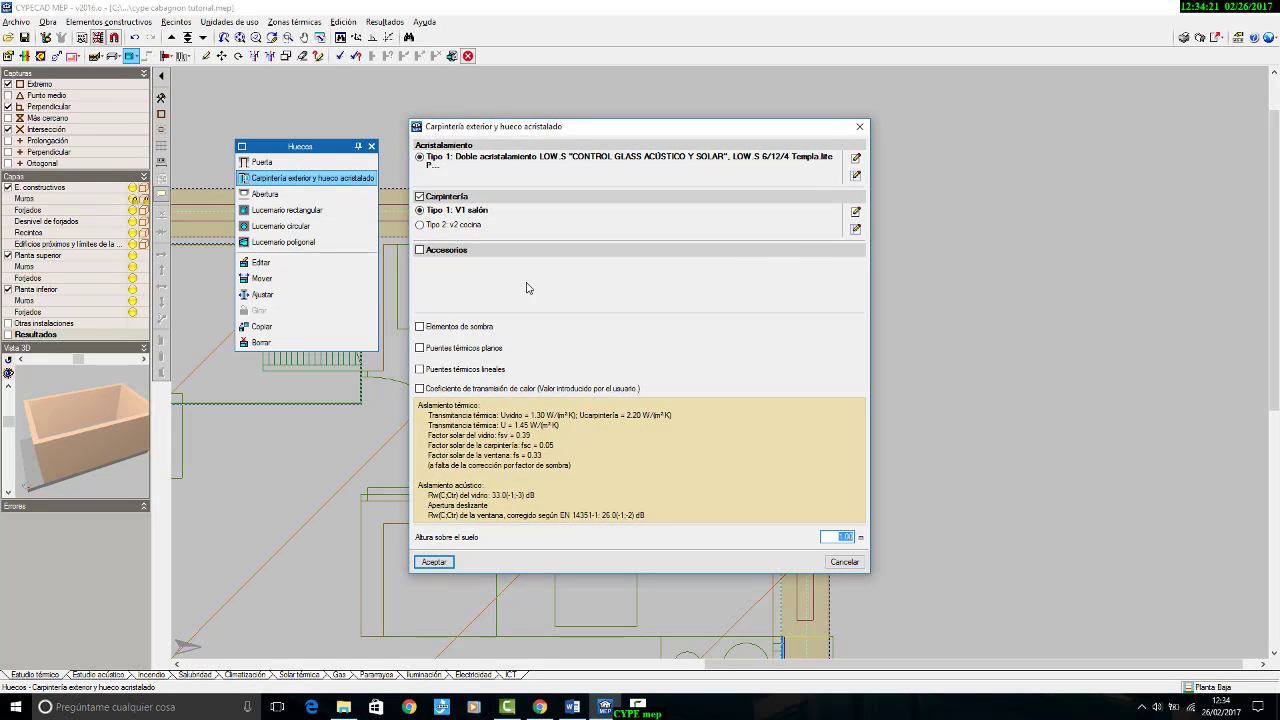
click(856, 229)
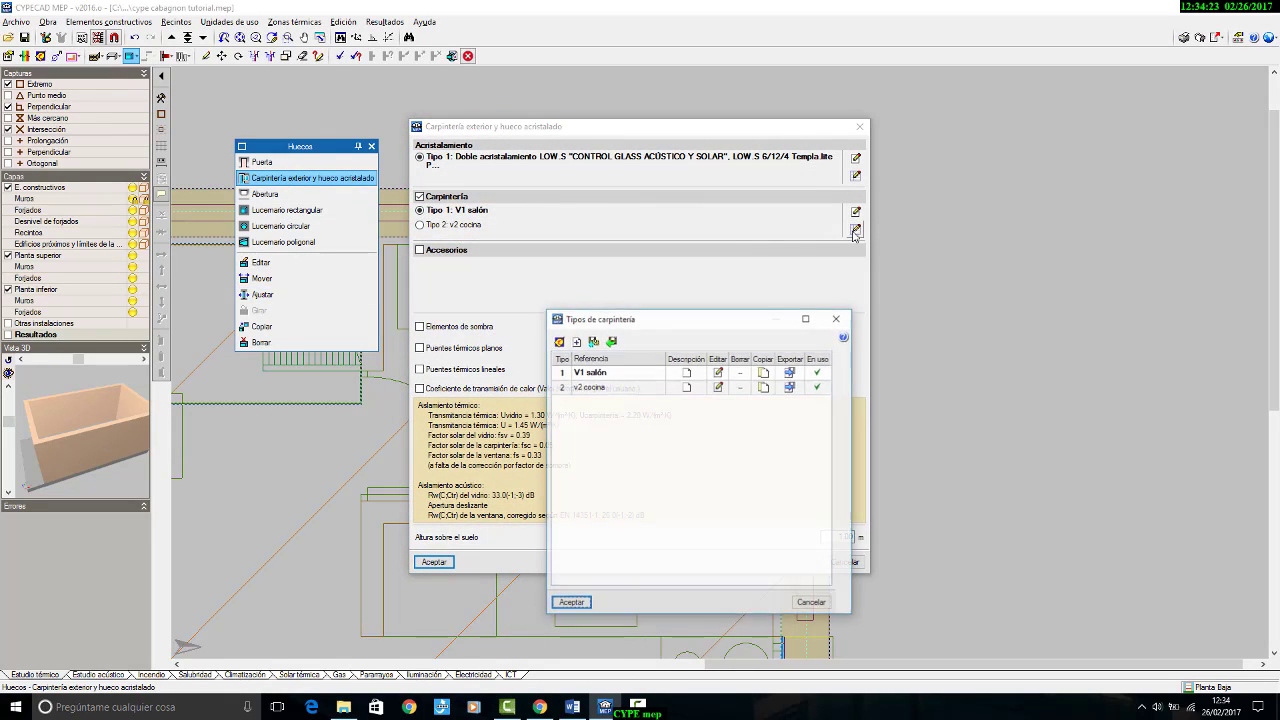
click(574, 339)
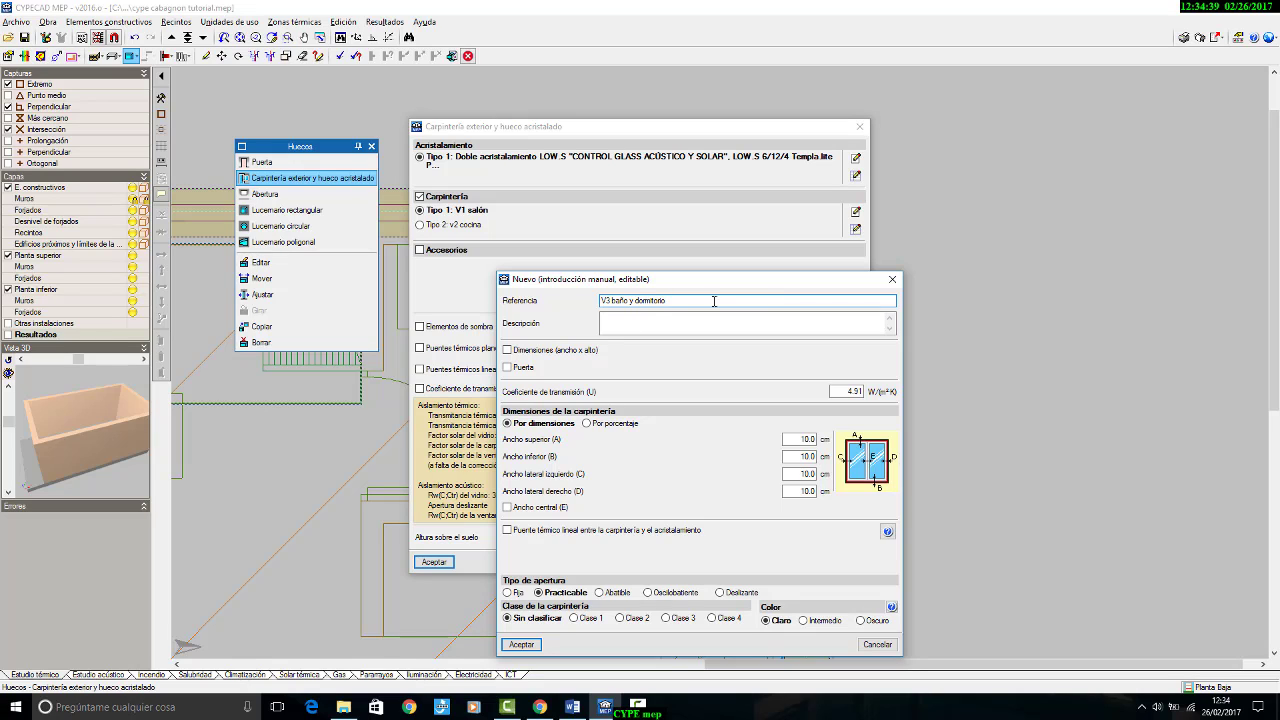
drag(707, 300, 549, 316)
key(ctrl+c)
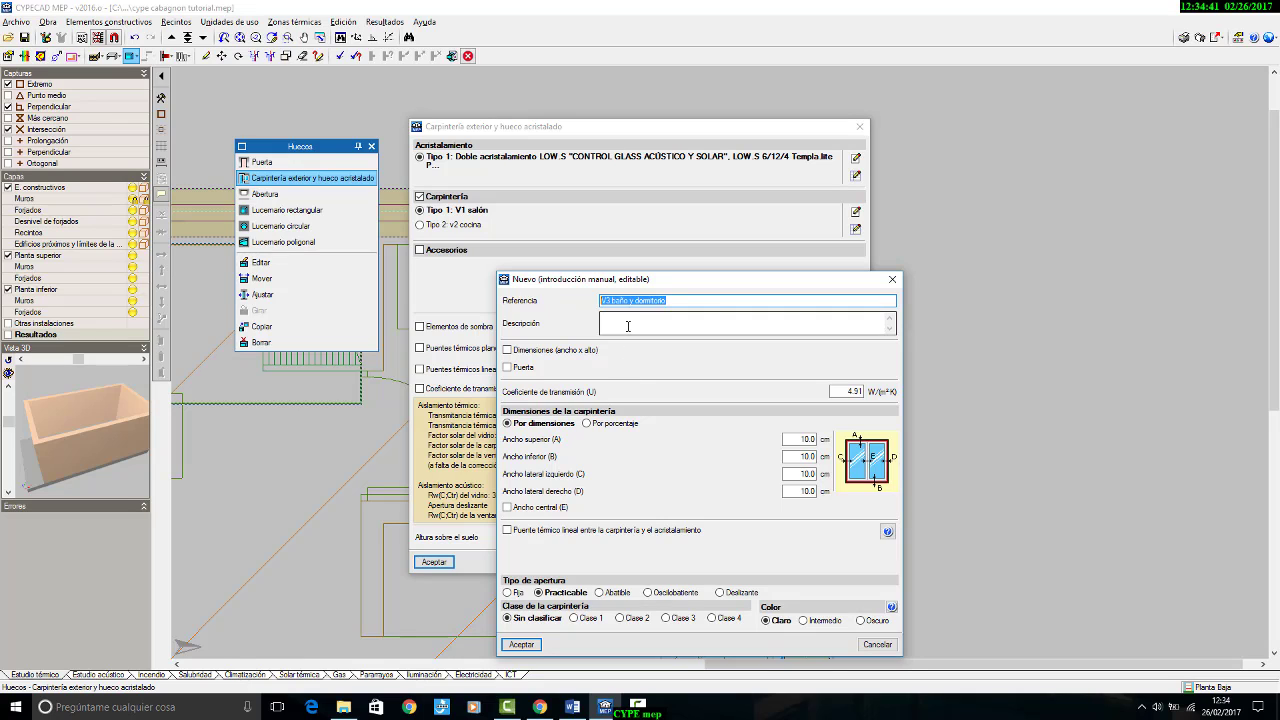
click(629, 323)
key(ctrl+v)
Step: Enable fixed dimensions for the V3 frame and set them to 70 x 210 cm, checking against the elevations in the Word document
click(562, 350)
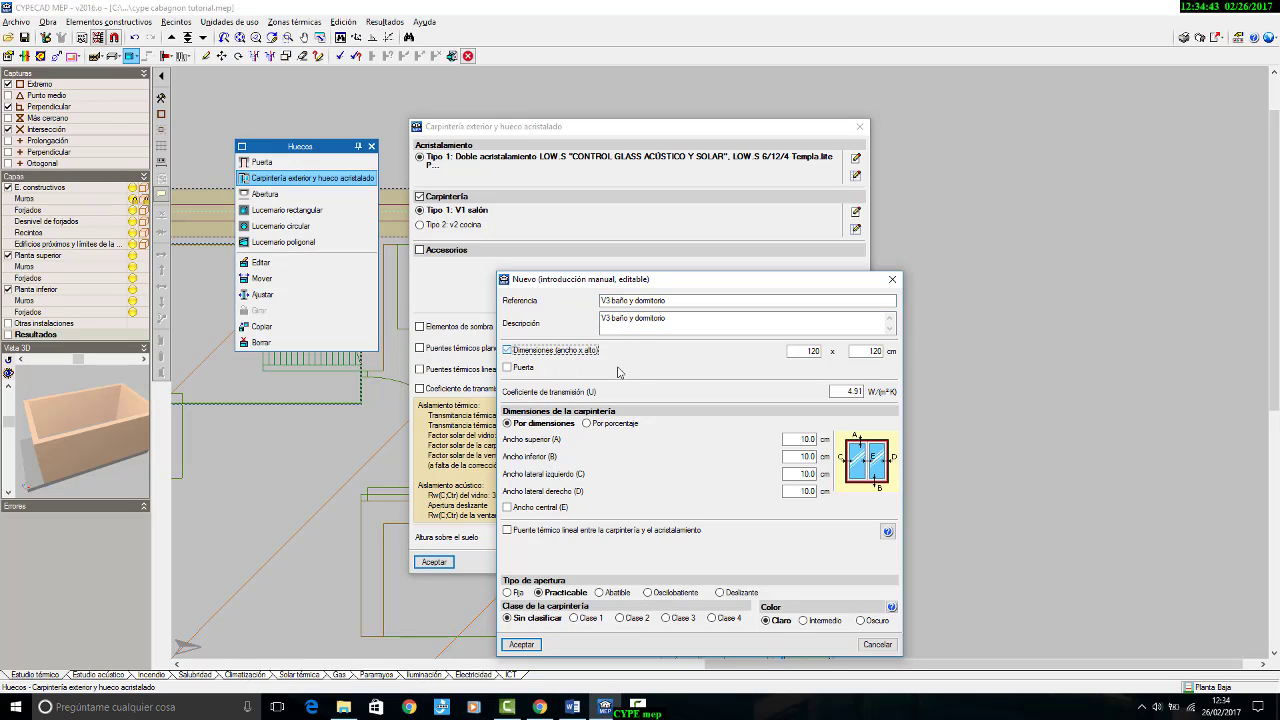
click(813, 350)
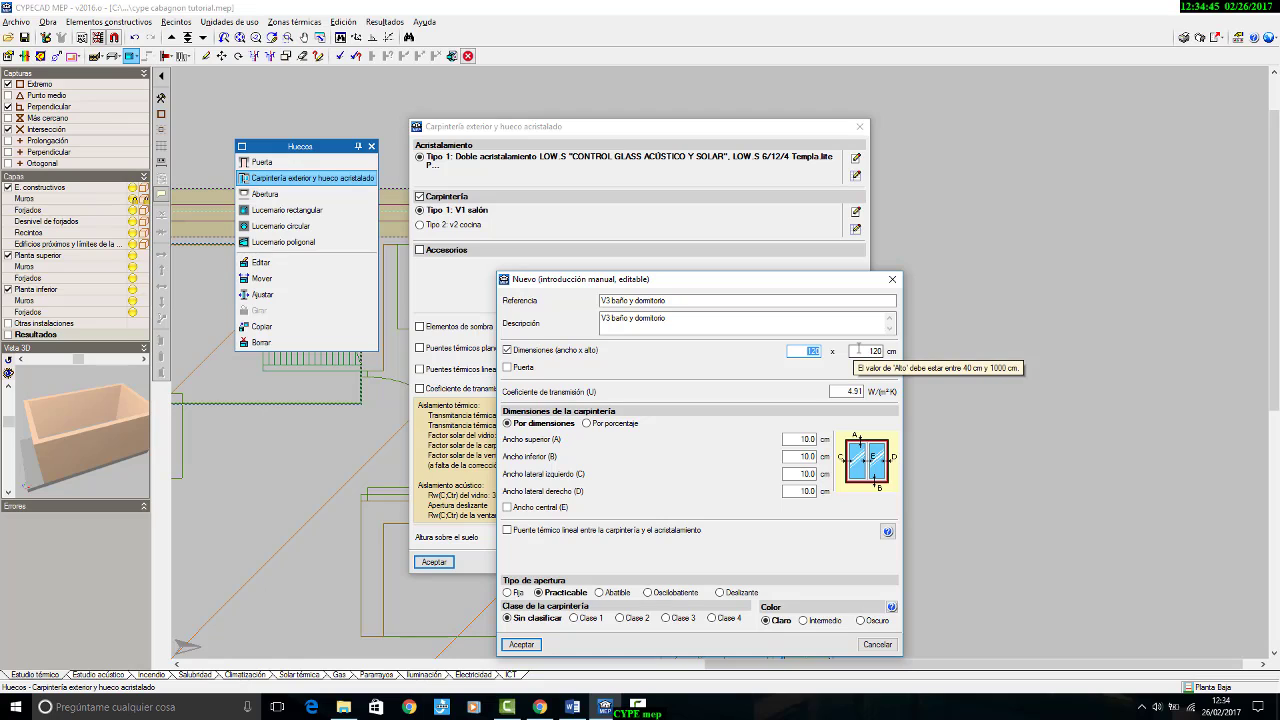
text(70)
key(Tab)
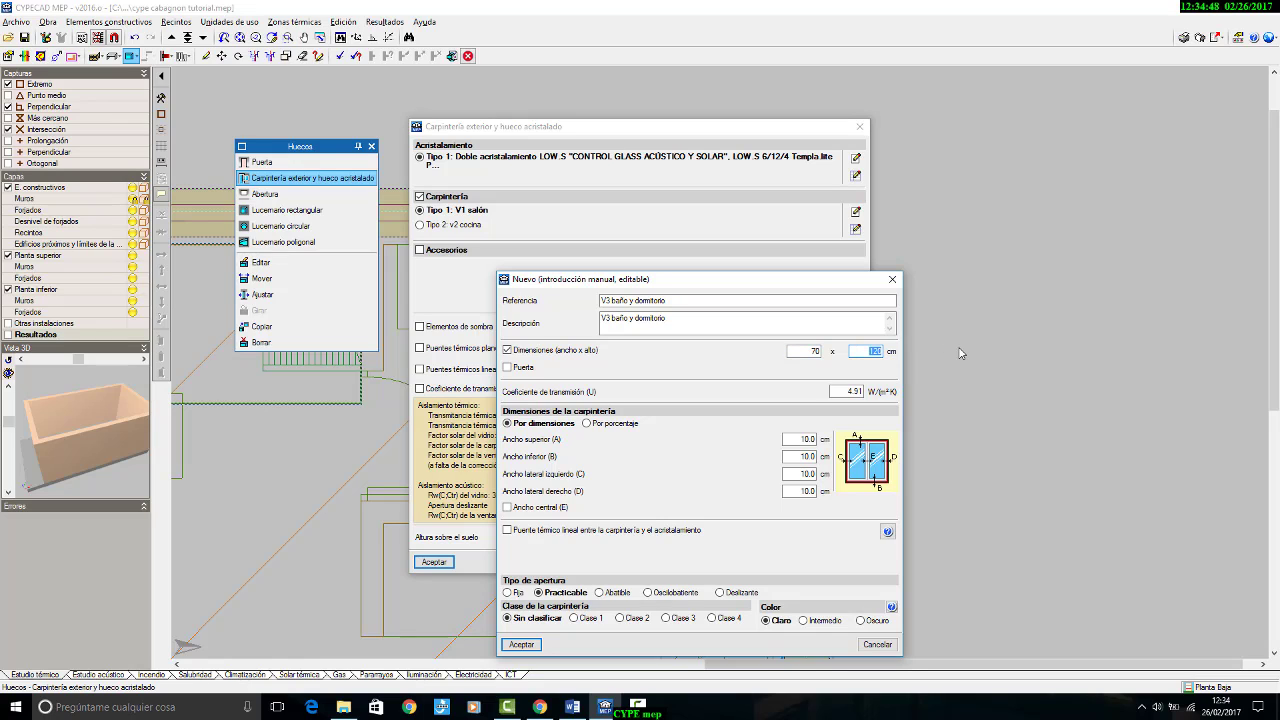
text(210)
click(575, 707)
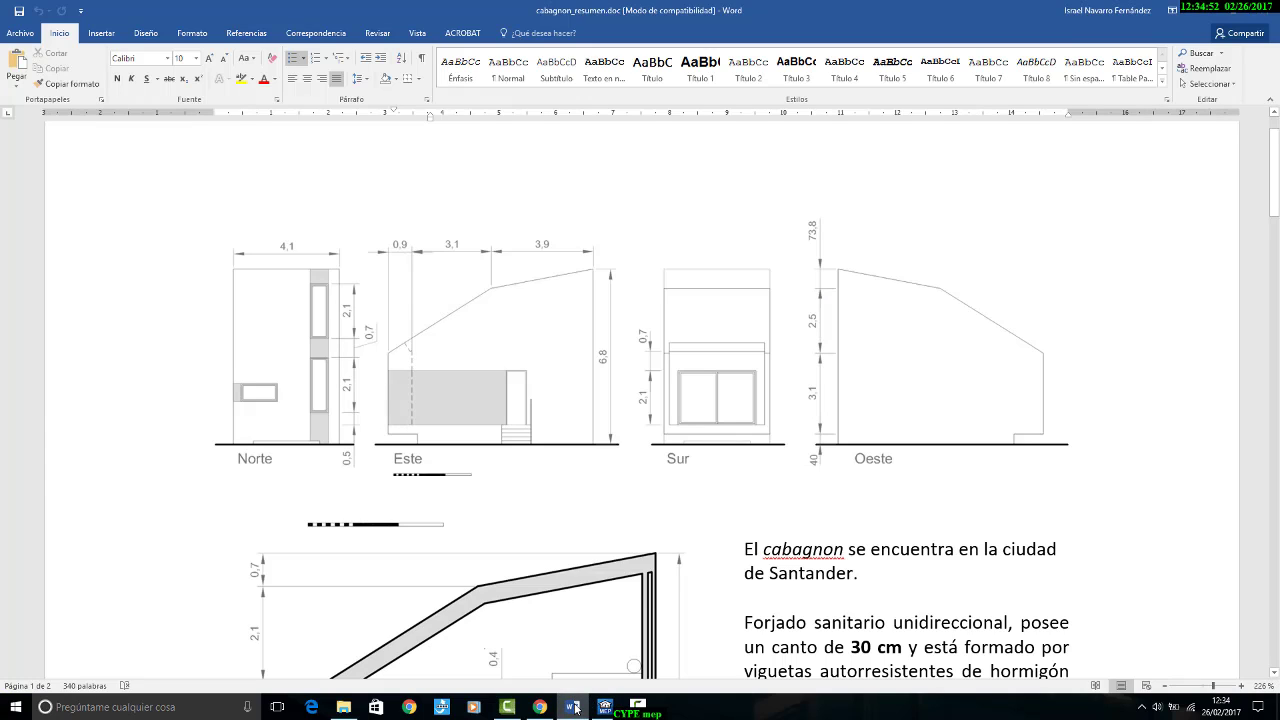
click(575, 707)
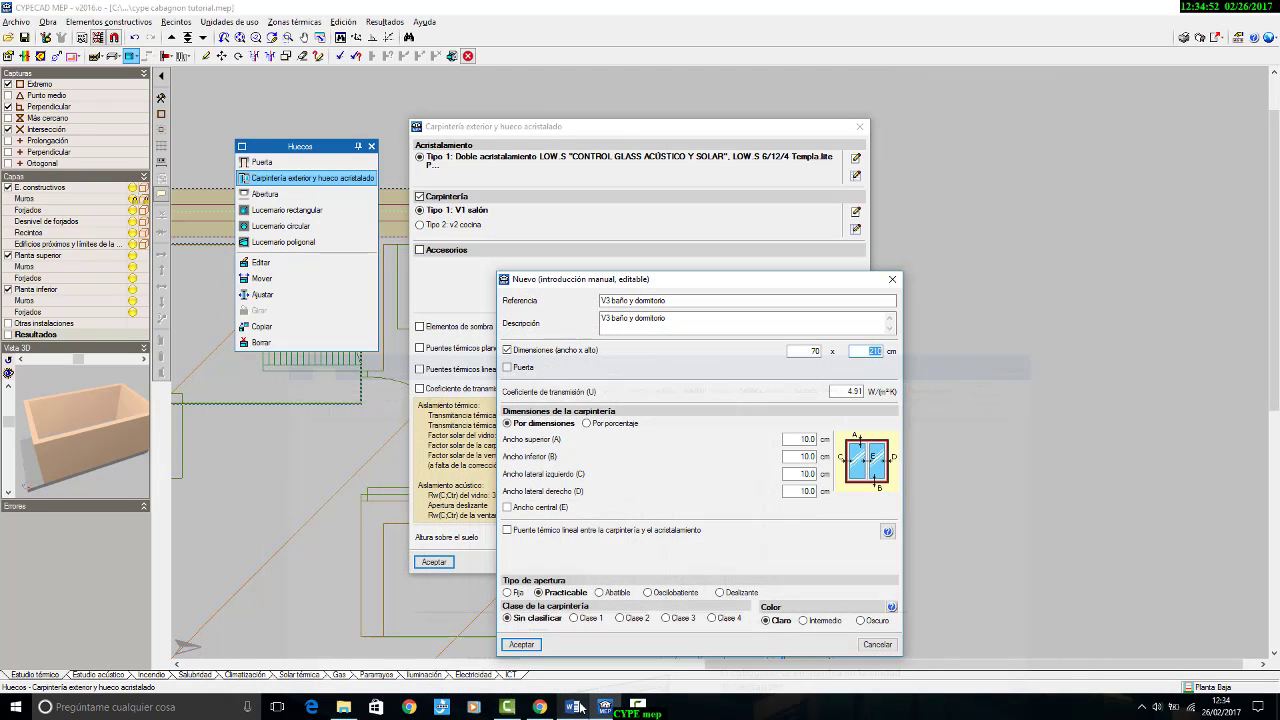
Step: Set the V3 frame's transmission coefficient to 2.20 W/(m²K), opening type to Abatible and colour to Intermedio, and save the type
double_click(848, 391)
text(2)
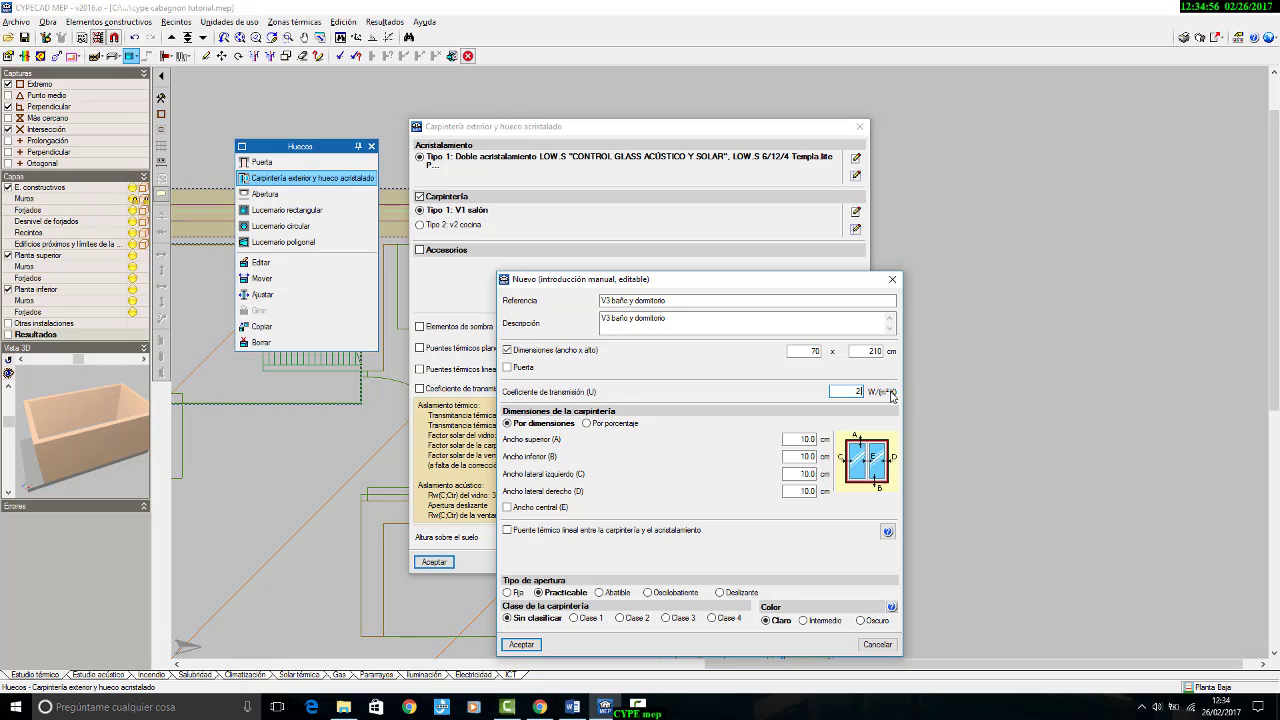
text(.2)
click(620, 593)
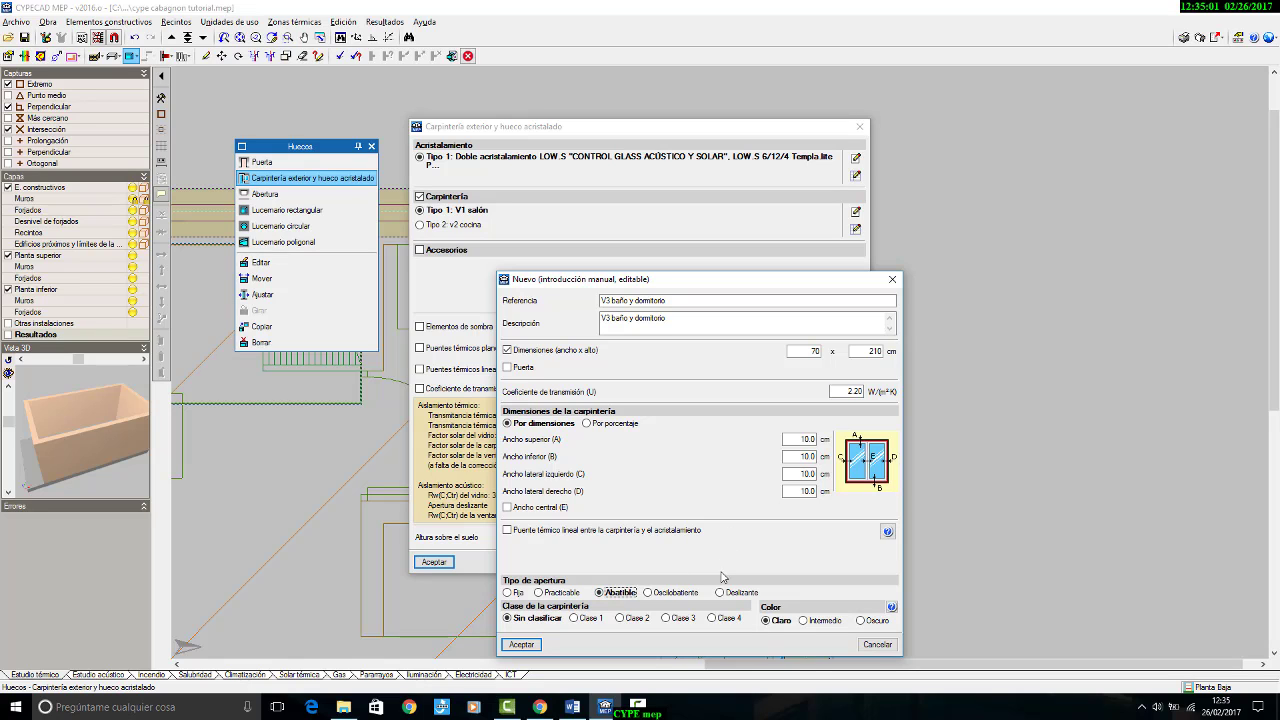
click(820, 621)
click(521, 644)
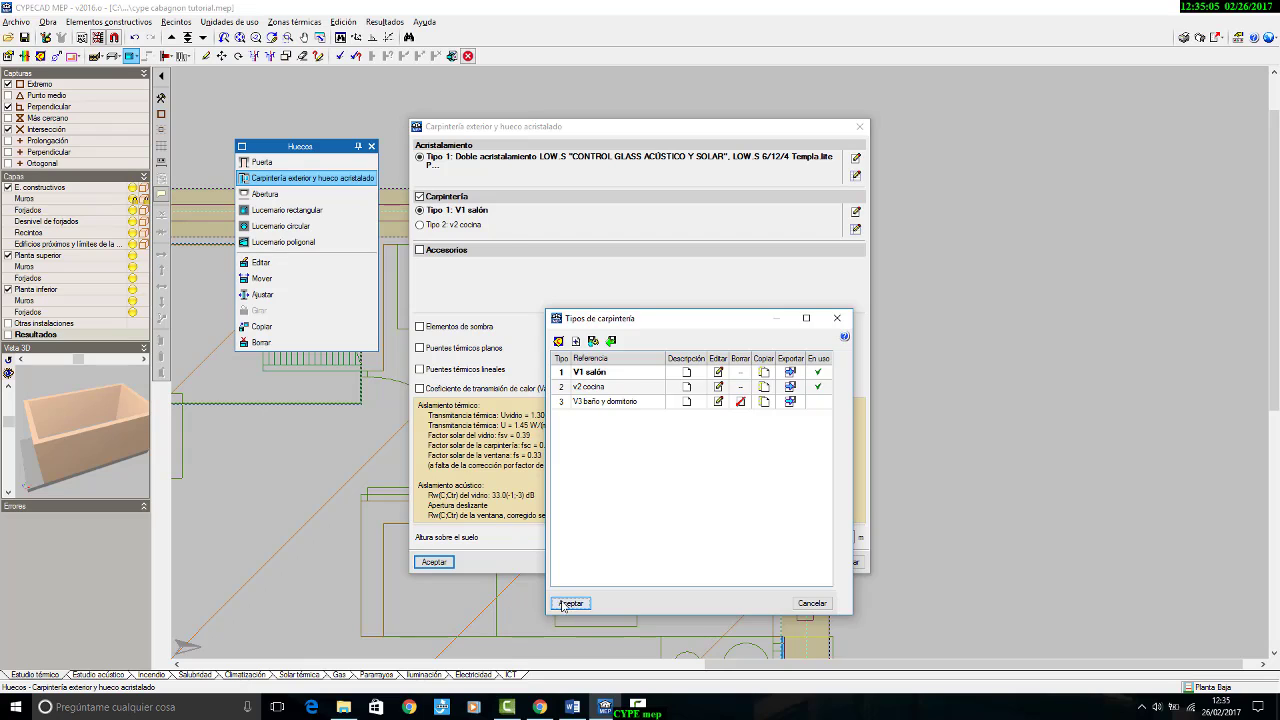
click(566, 603)
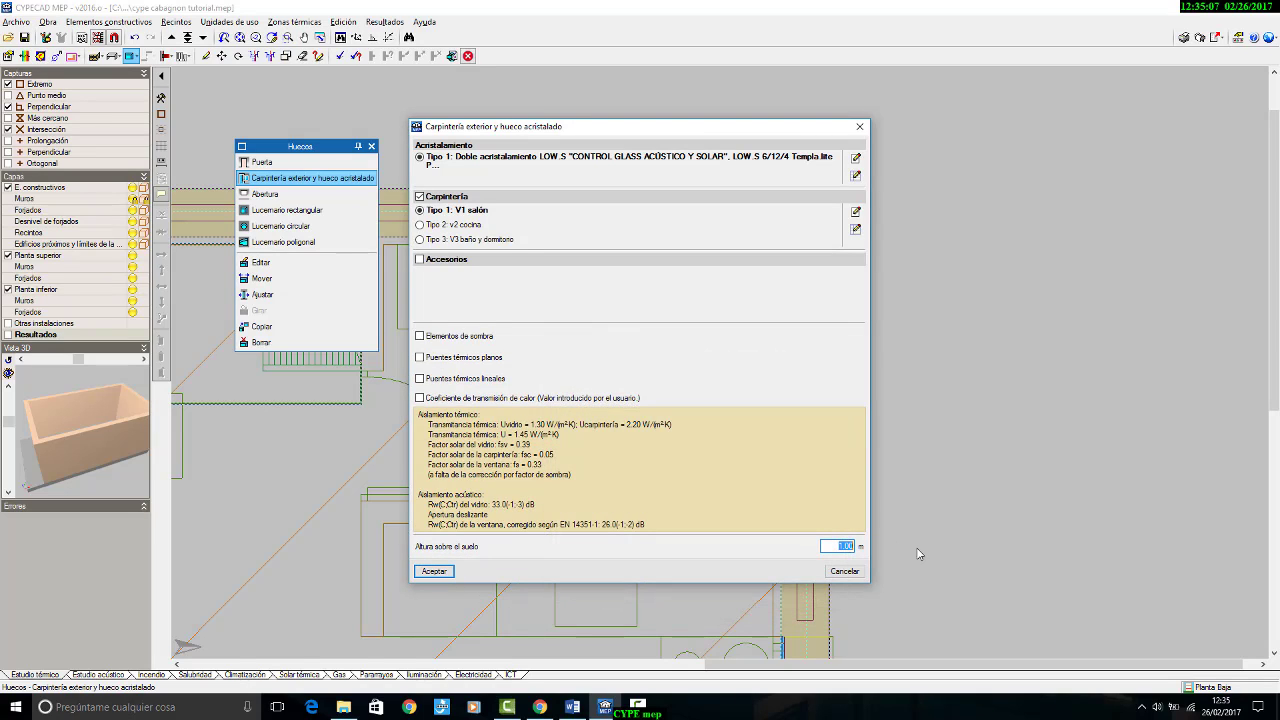
Step: Check the sill height in the Word elevations, set it to 0.50 m and insert the glazed opening in the bathroom's façade wall
key(BackSpace)
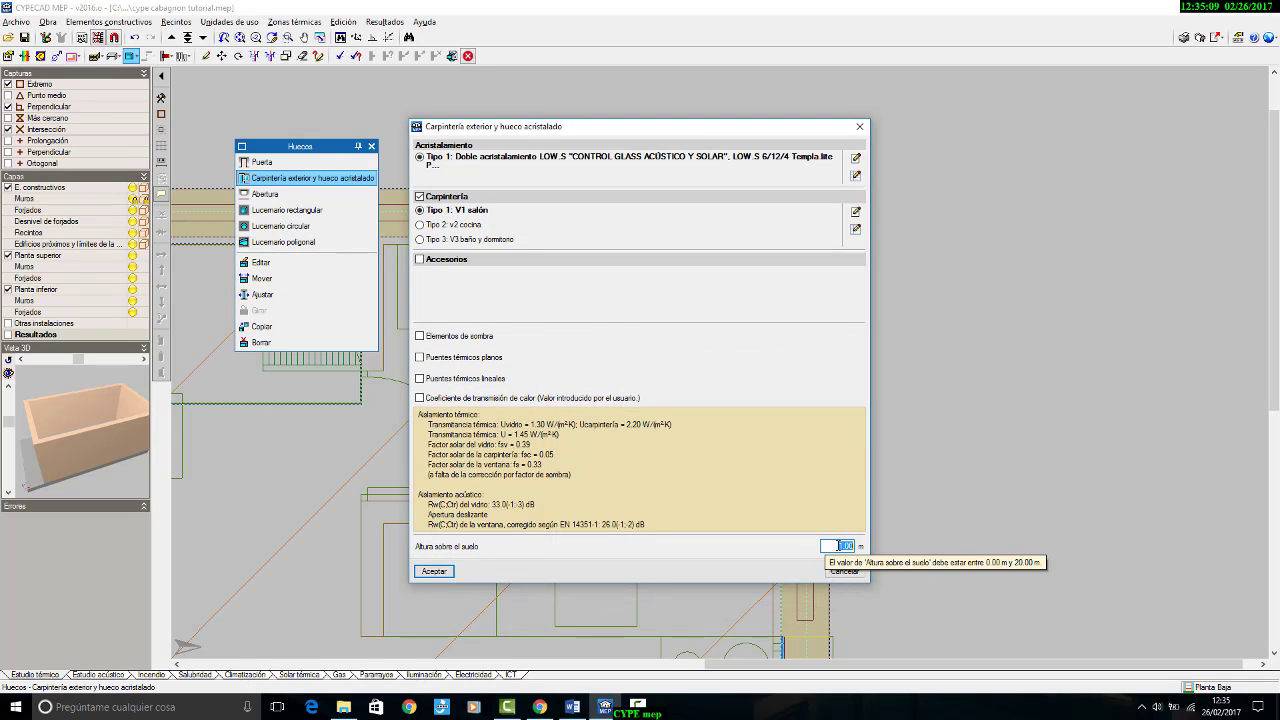
click(580, 703)
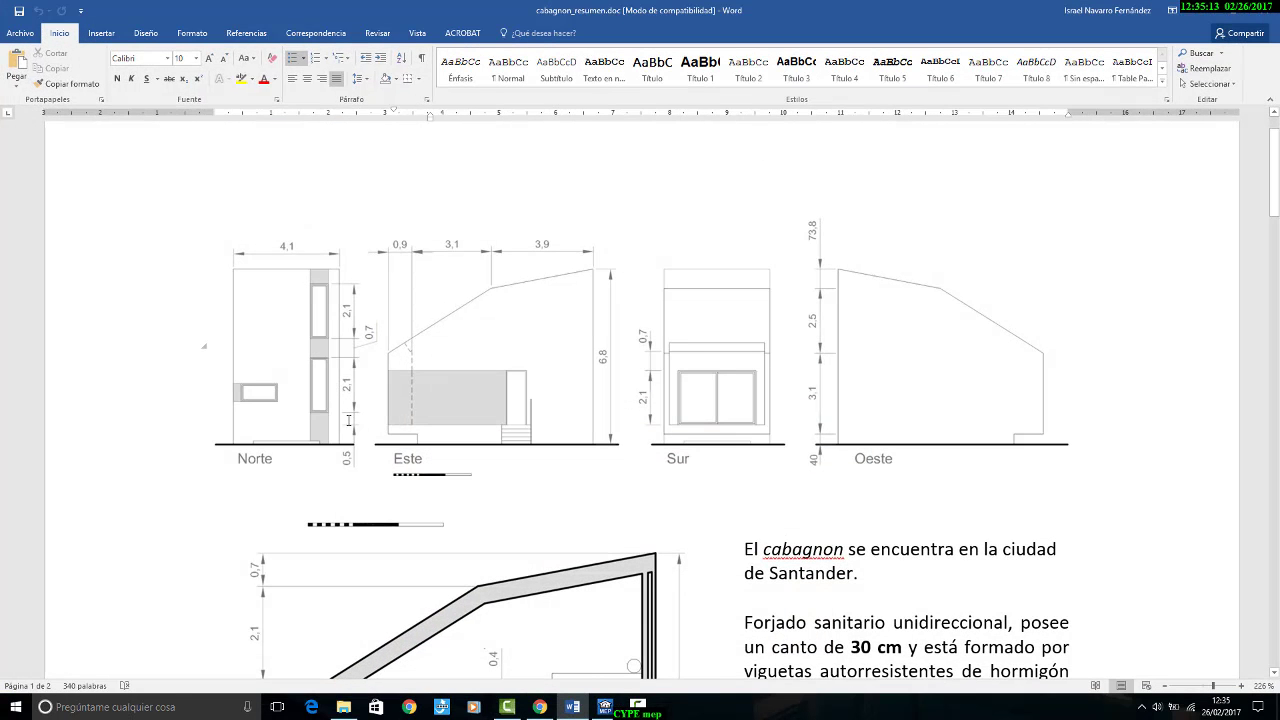
click(573, 708)
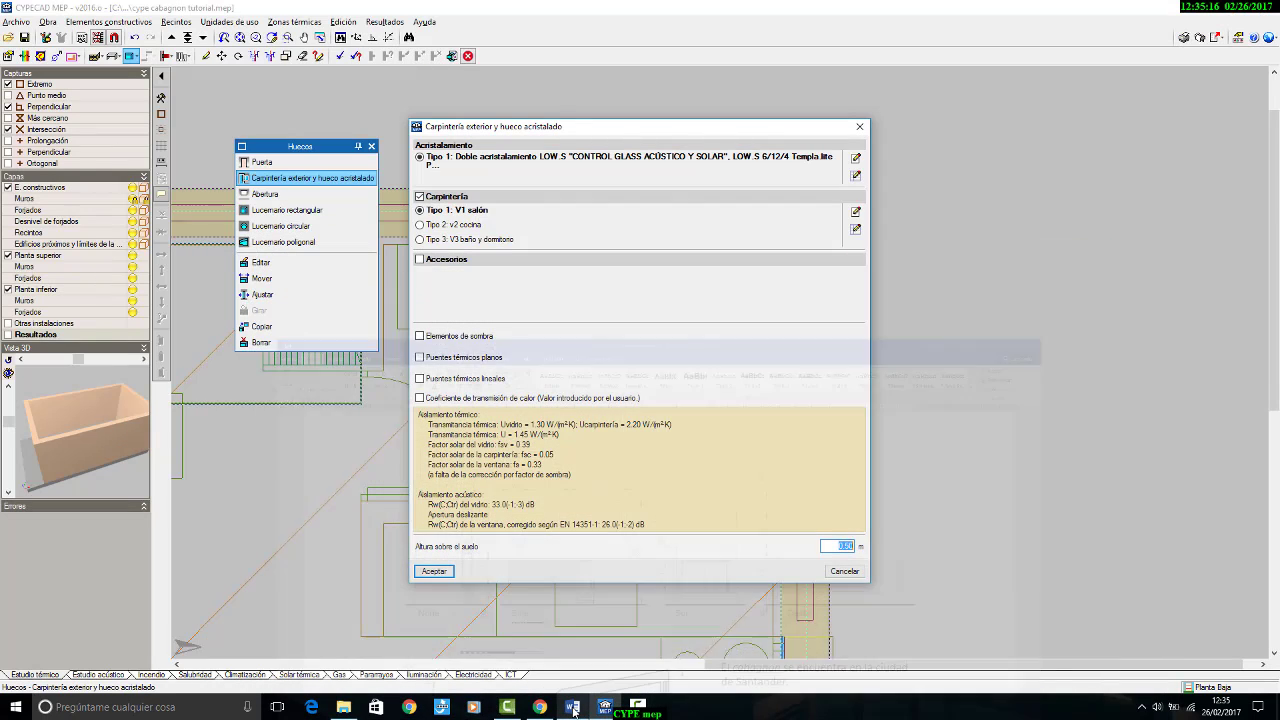
click(441, 572)
click(805, 268)
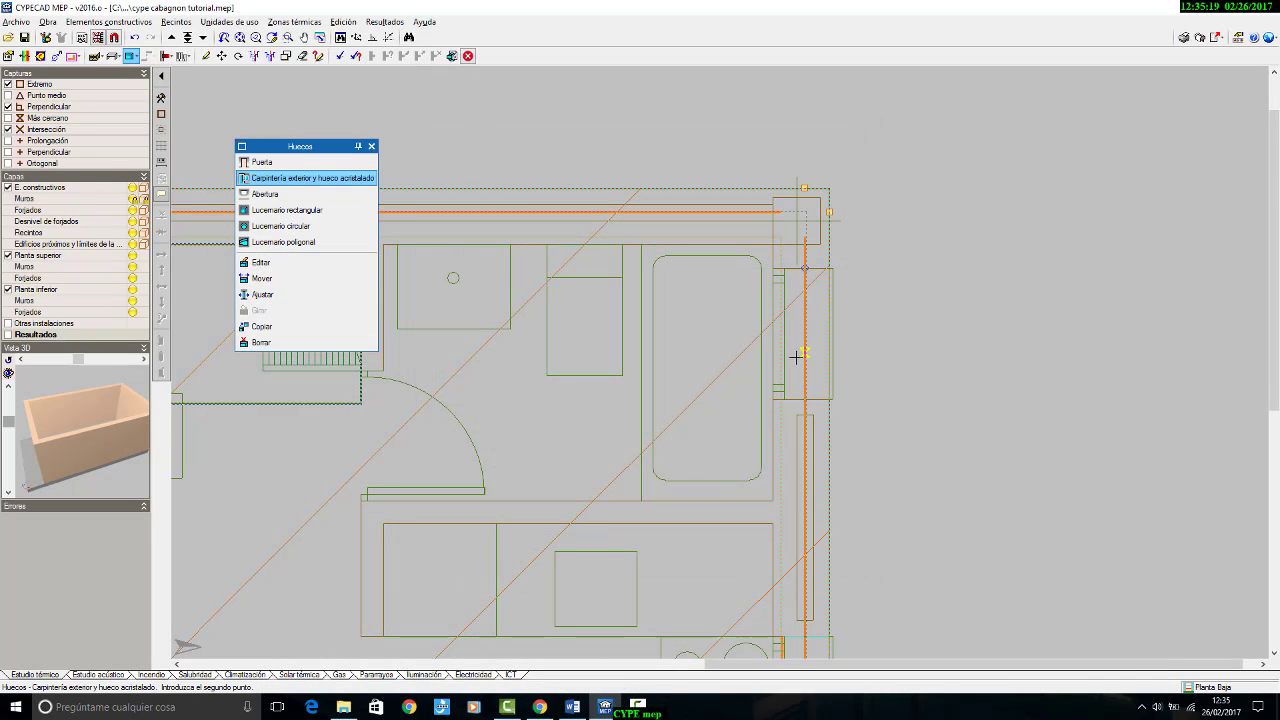
click(829, 635)
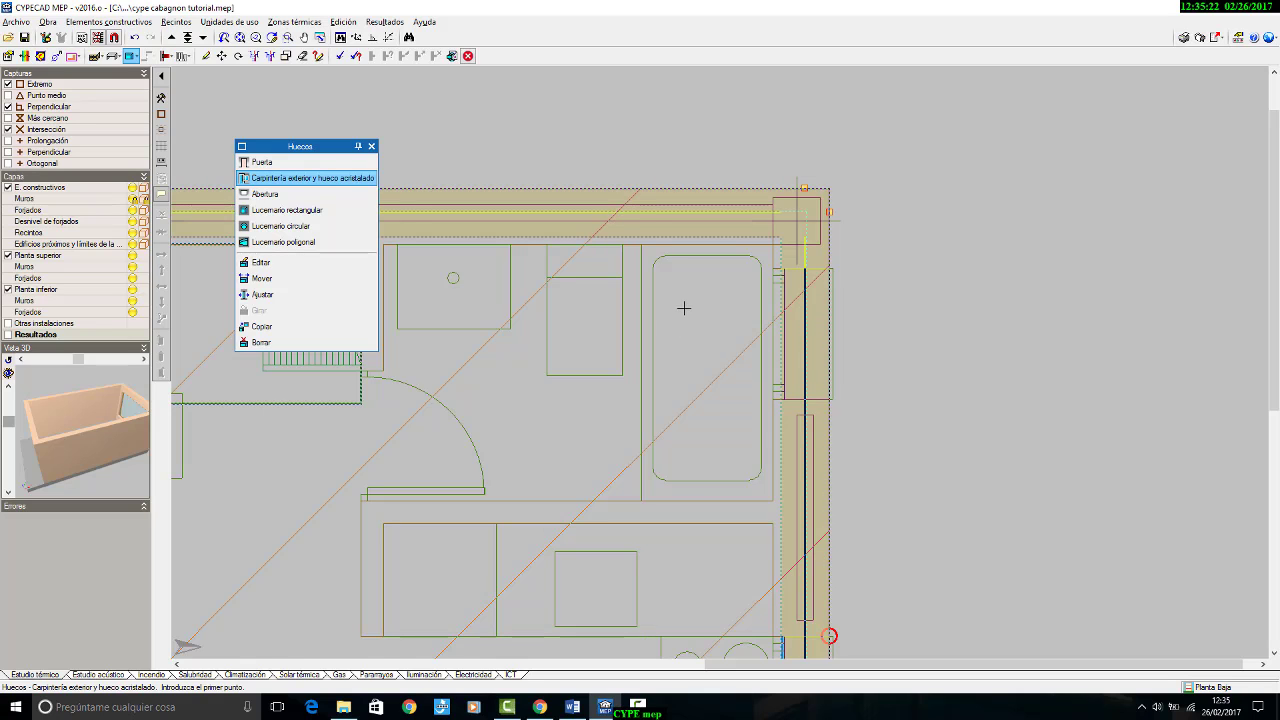
Step: Edit the inserted bathroom opening and assign it the V3 baño y dormitorio frame type
scroll(770, 335, down, 3)
scroll(769, 335, up, 4)
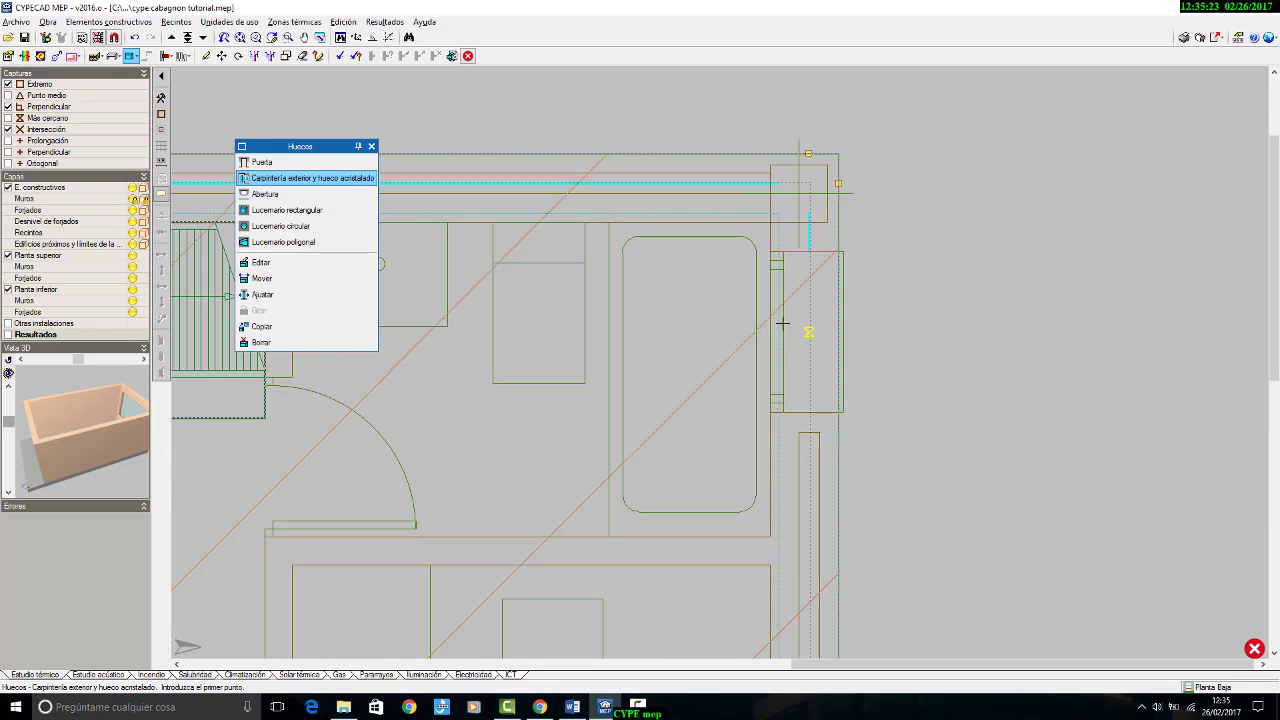
click(290, 262)
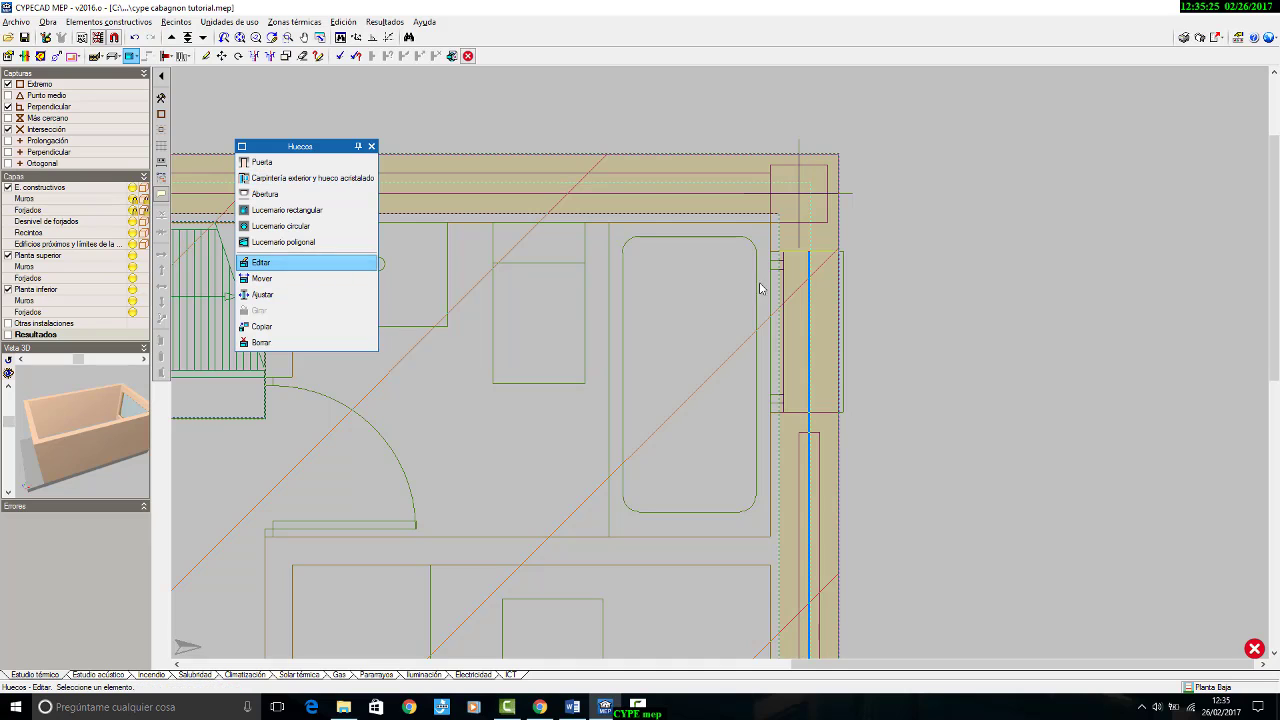
click(809, 294)
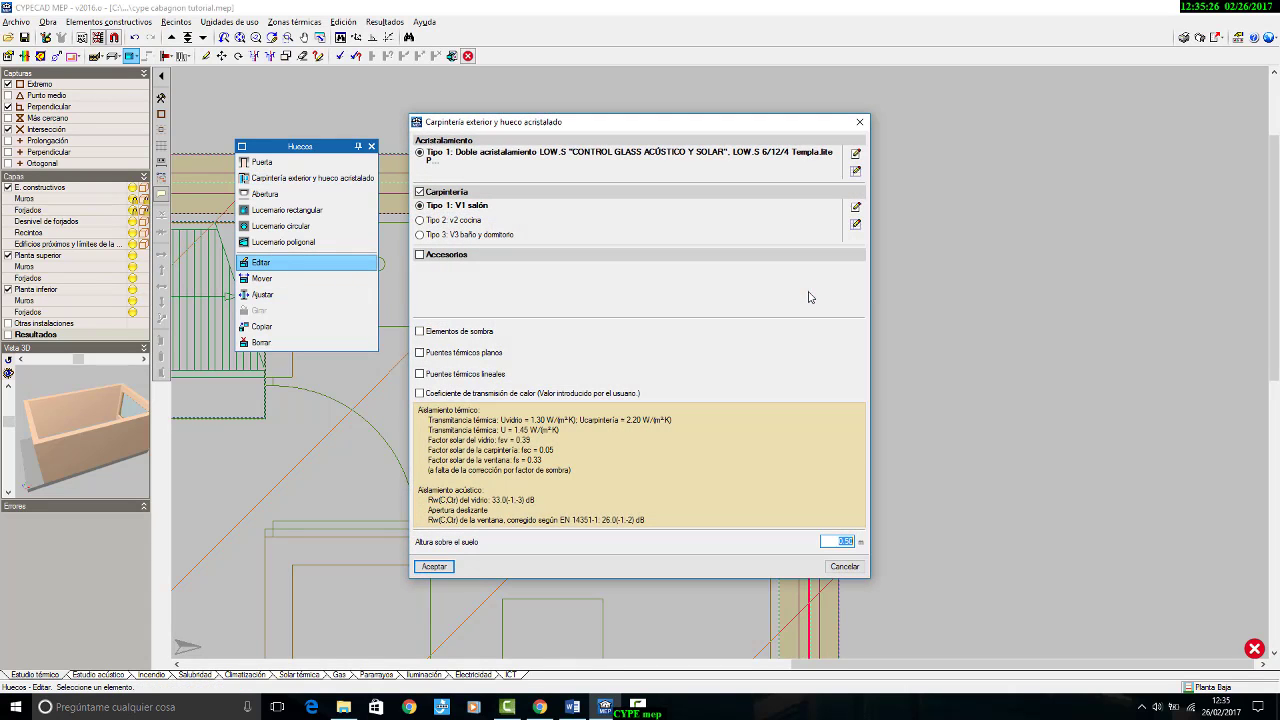
click(475, 236)
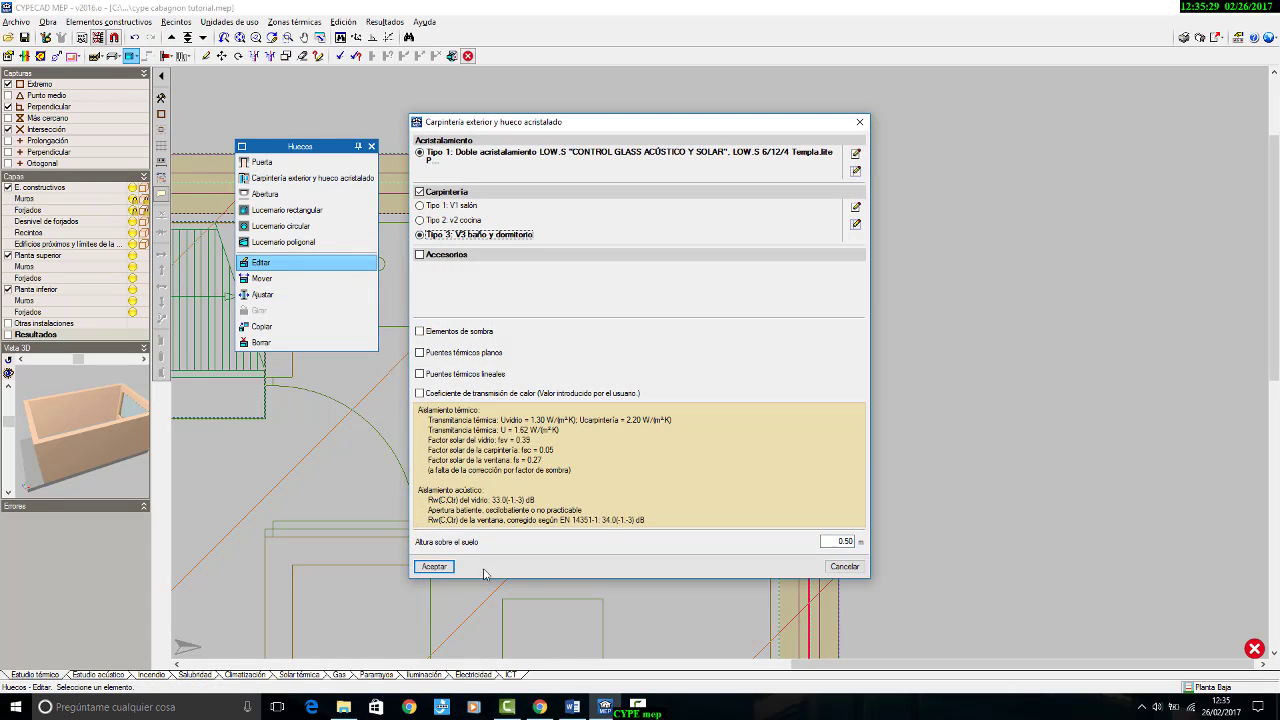
click(435, 567)
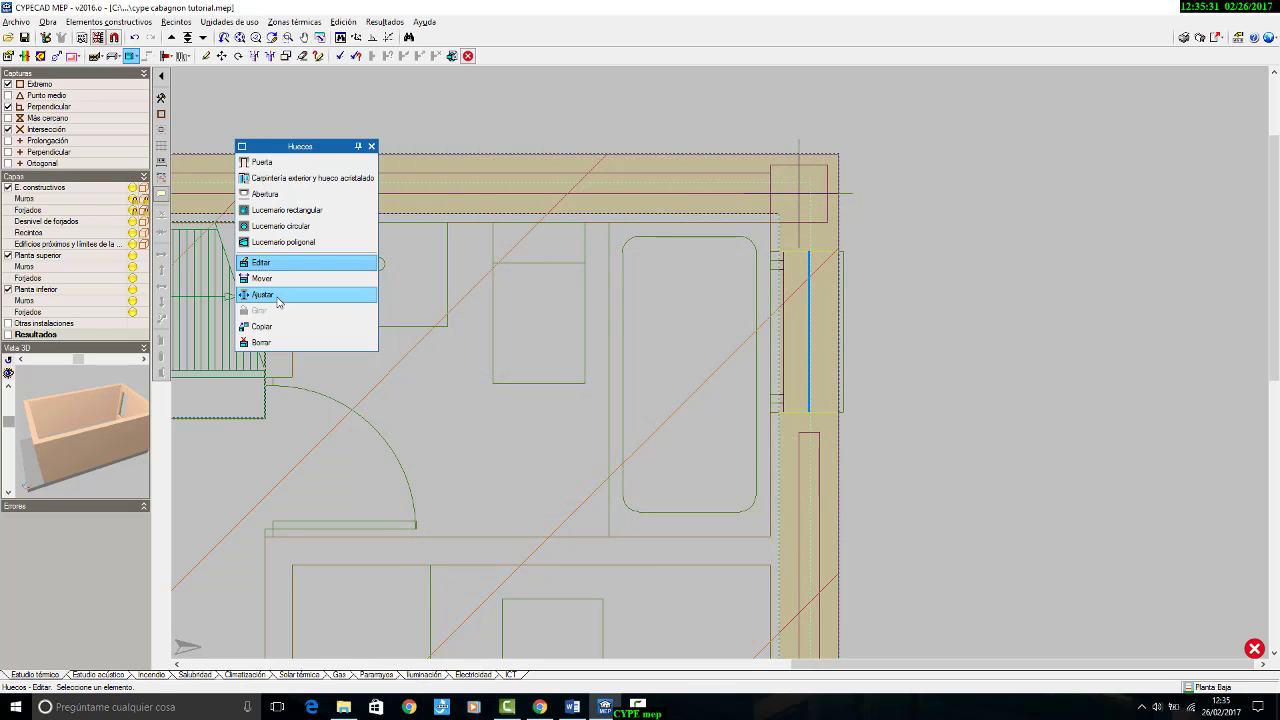
Step: Adjust the bathroom window so that it aligns with the interior face of the façade wall
click(262, 294)
scroll(738, 331, down, 10)
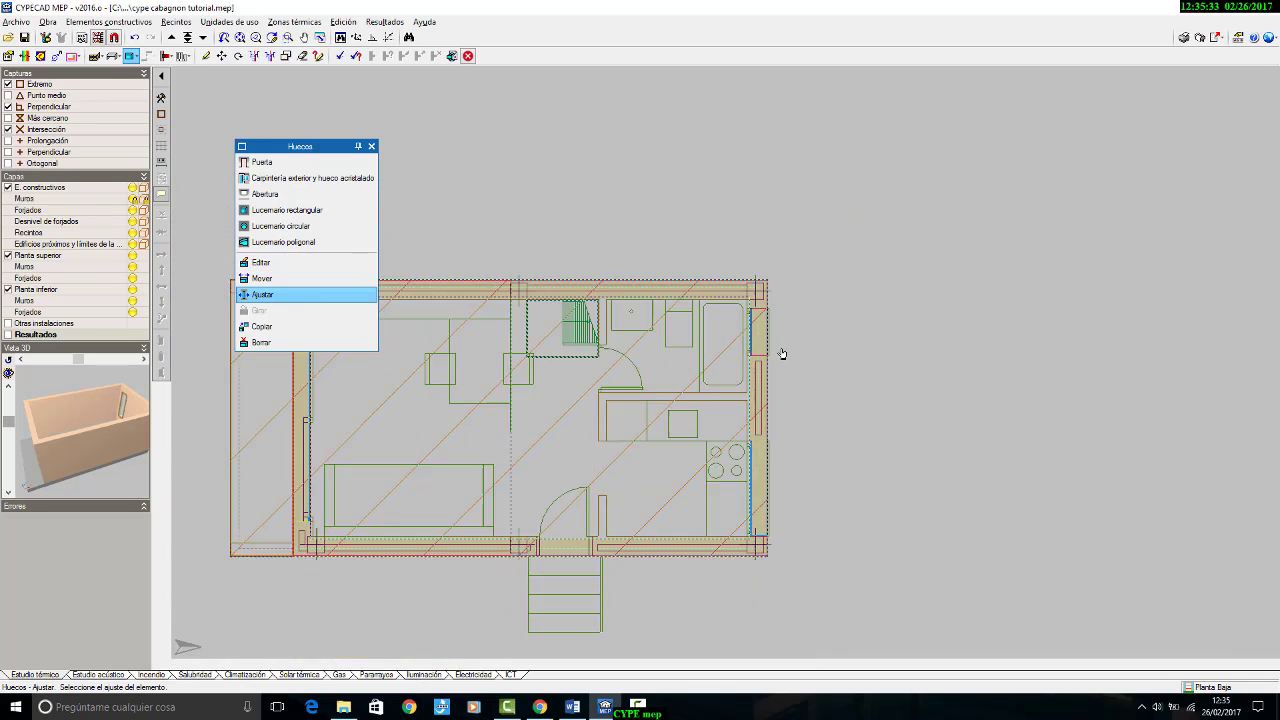
middle_drag(843, 374, 897, 337)
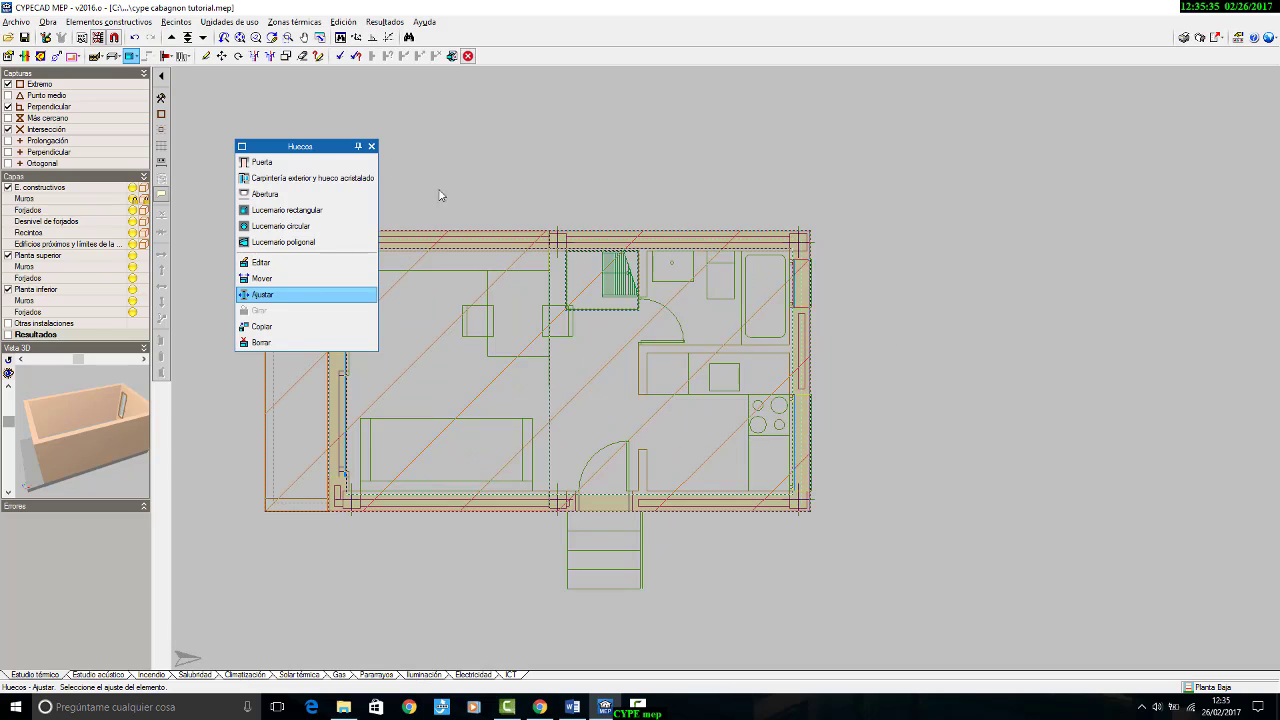
Step: Go up to the bedroom floor and configure a glazed opening with the V3 baño y dormitorio frame at 0 m above the floor
click(171, 37)
scroll(782, 268, up, 6)
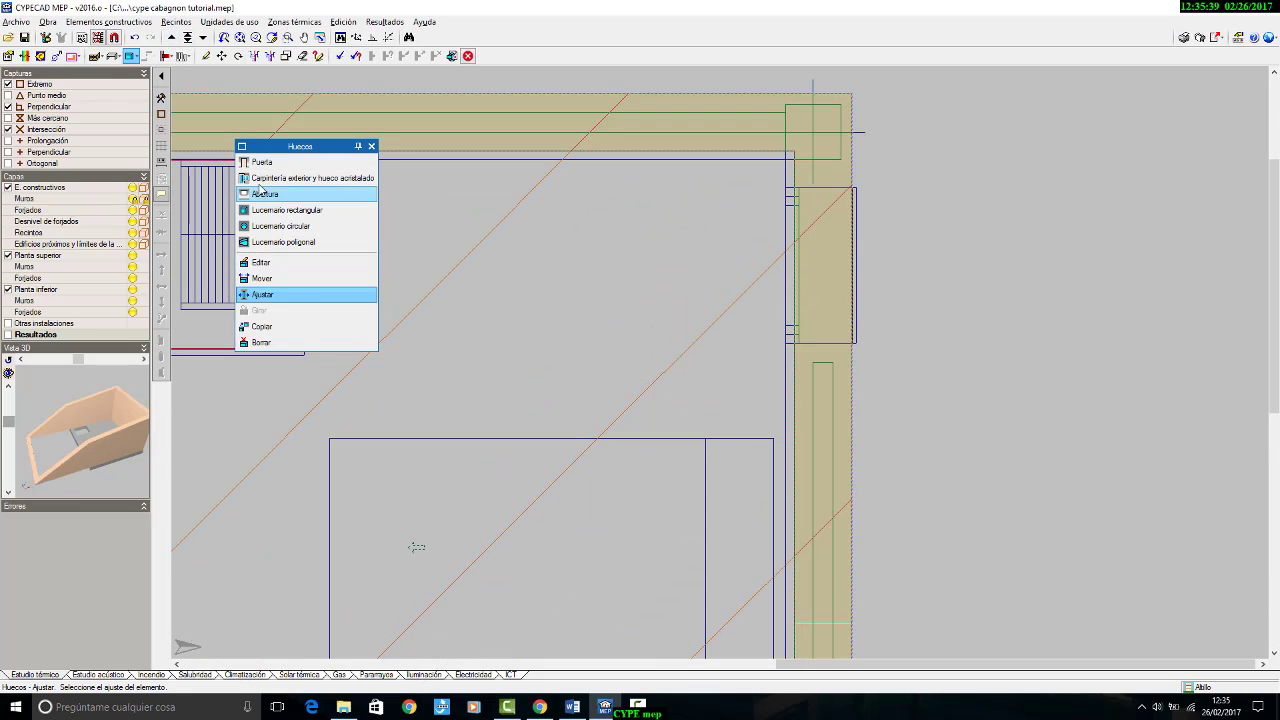
click(318, 178)
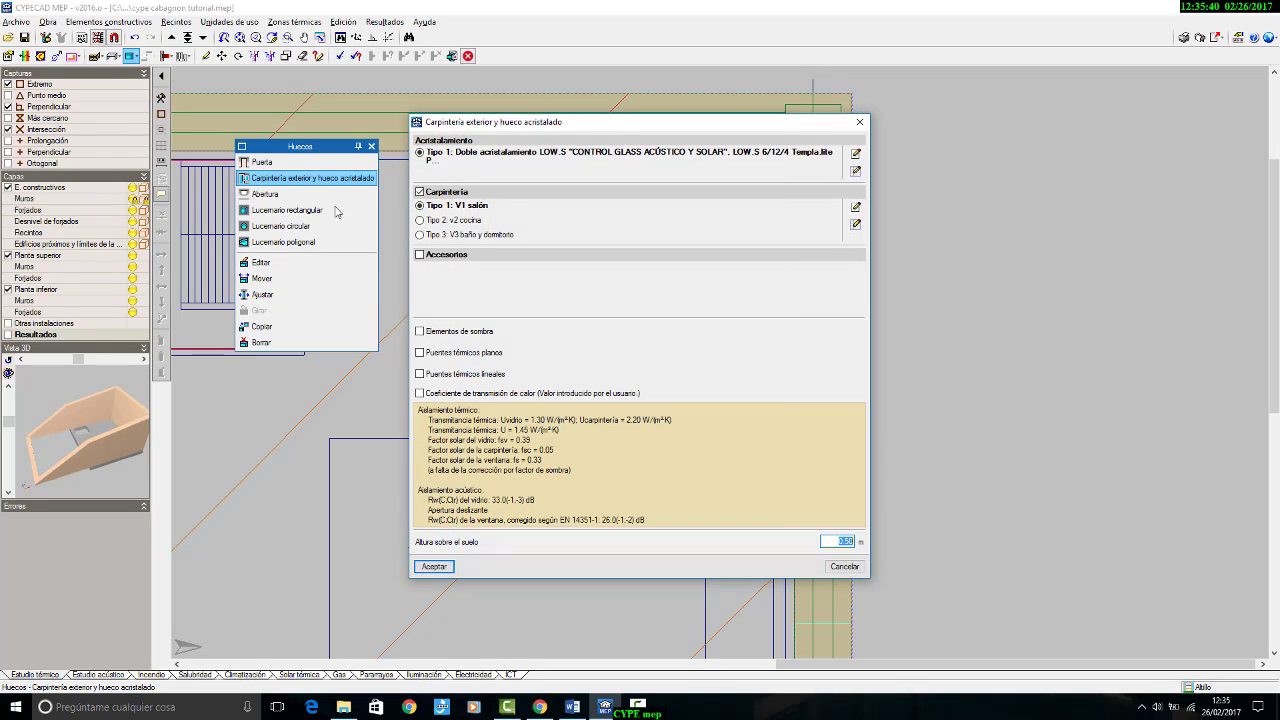
click(472, 234)
double_click(838, 542)
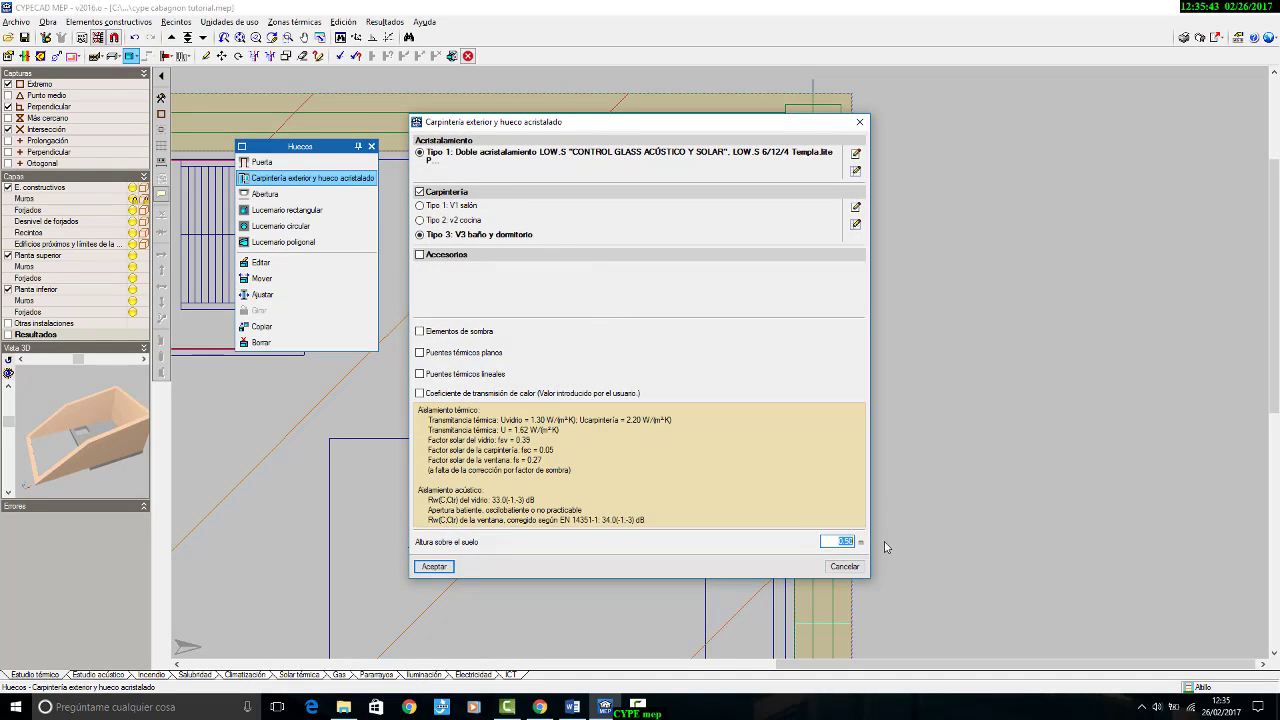
text(0)
click(434, 567)
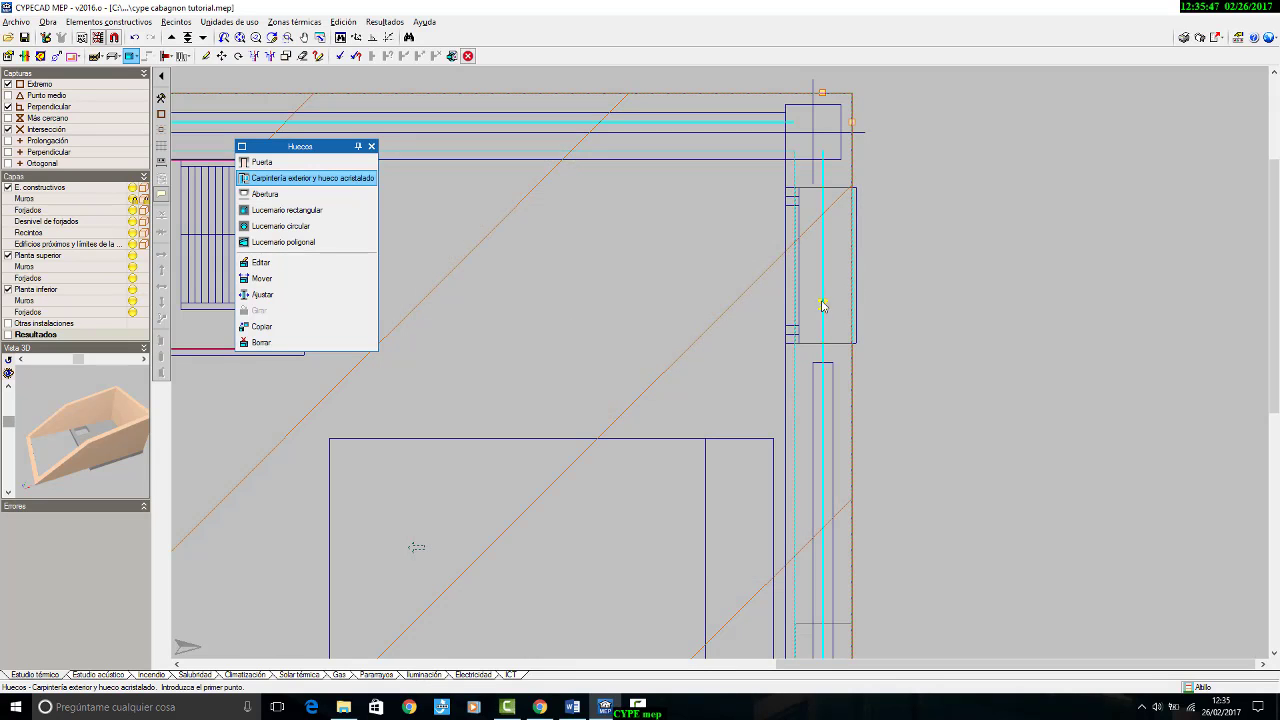
Step: Place the bedroom window in the façade wall along the drawn opening and align it with the wall's interior face
click(808, 191)
click(822, 342)
click(262, 294)
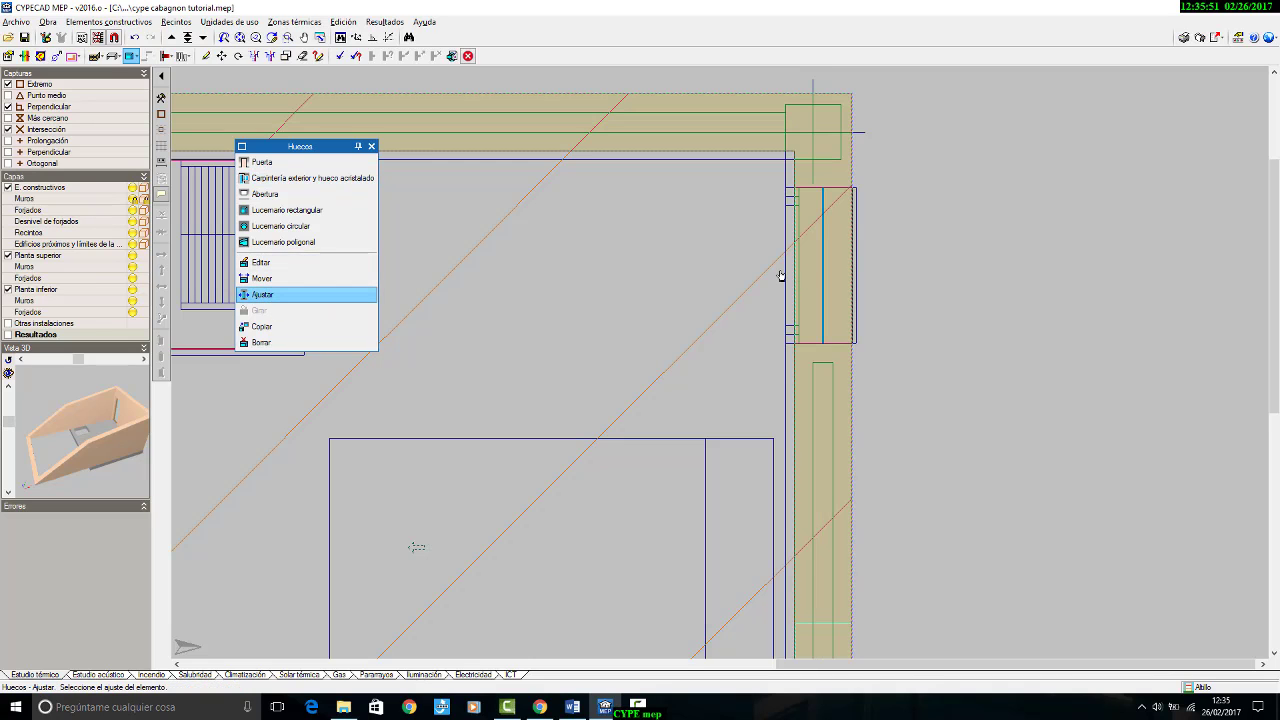
scroll(645, 276, down, 2)
Step: Open the 3D view of all floors for the thermal study and examine the building's façades from outside
click(44, 21)
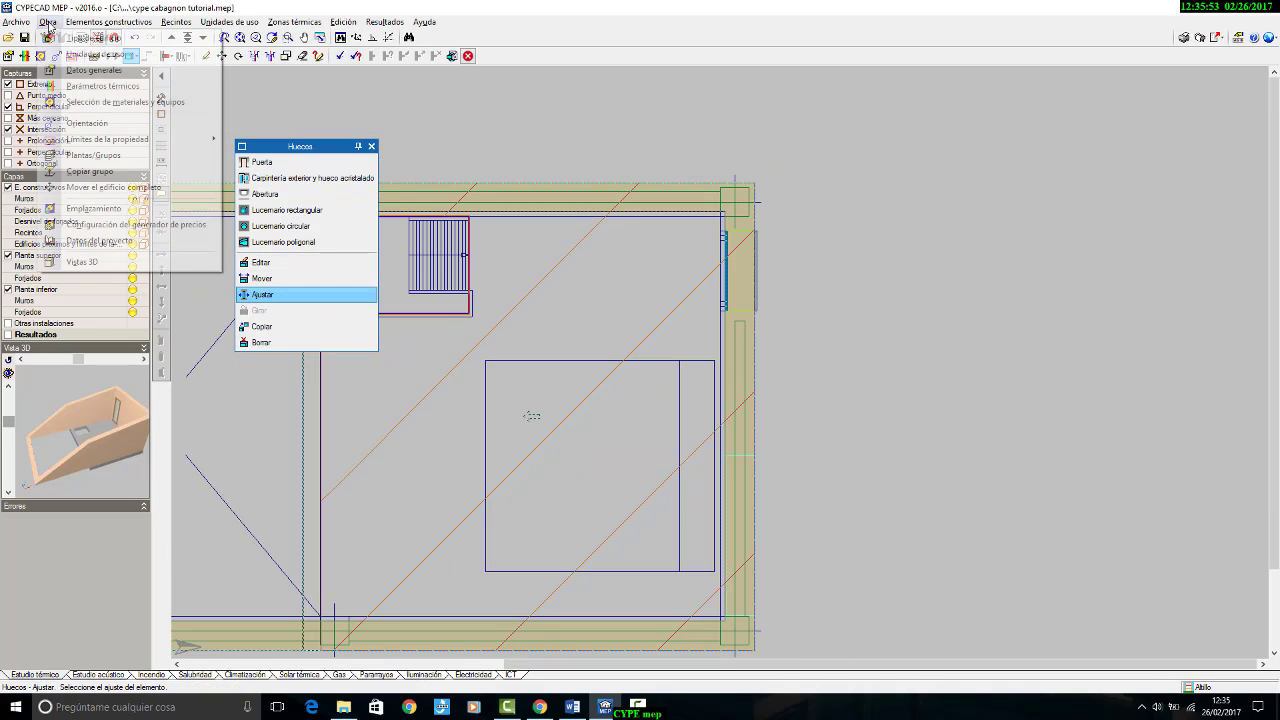
click(95, 263)
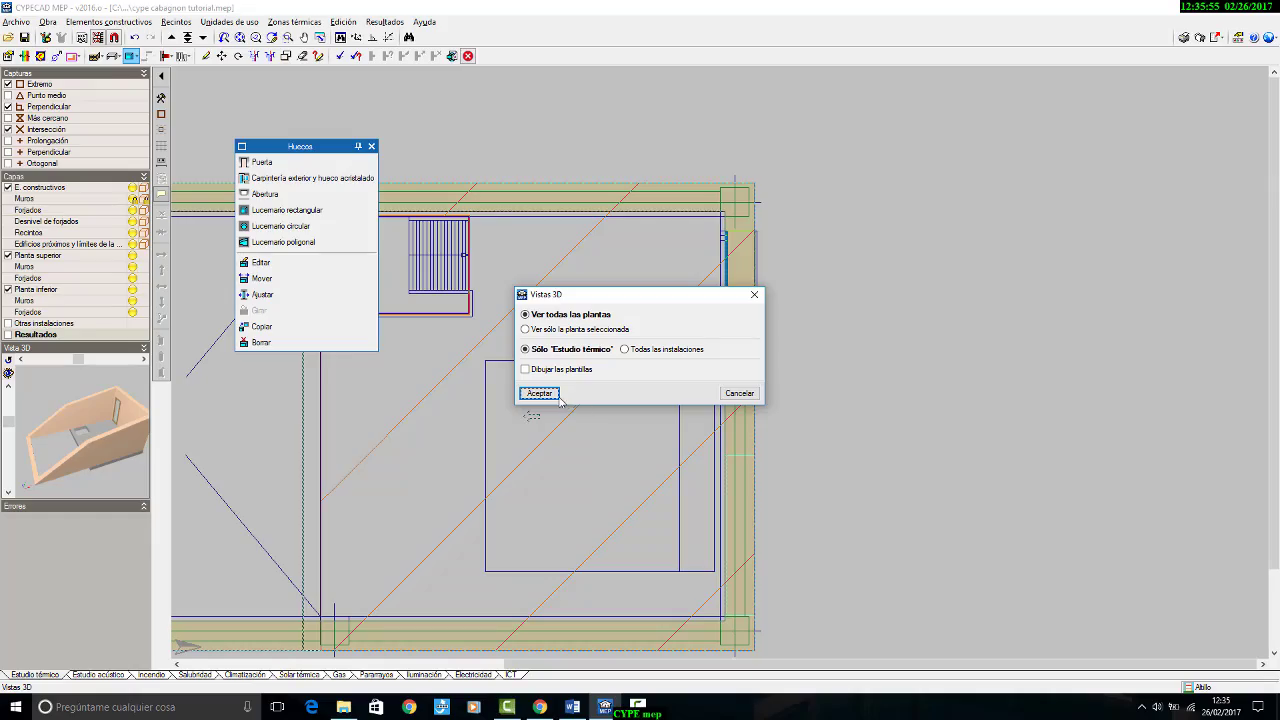
click(558, 397)
drag(667, 394, 926, 372)
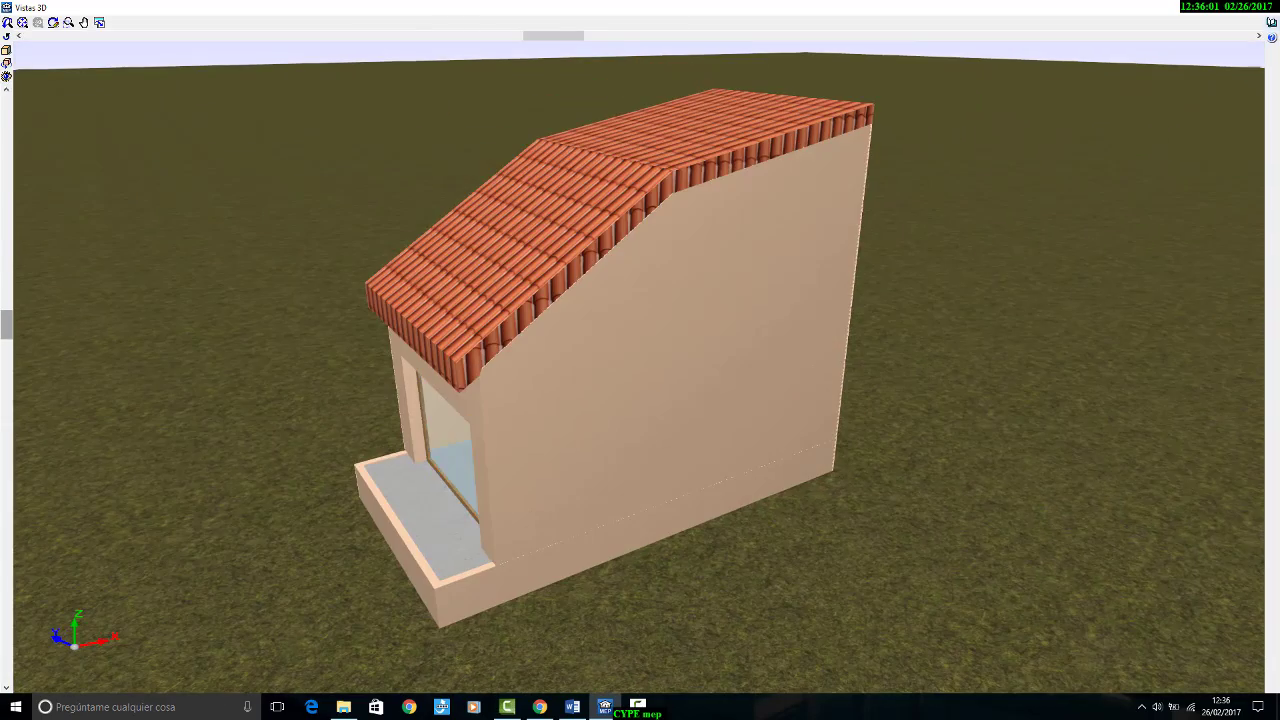
click(1268, 18)
Step: Return to the Planta Baja floor plan
scroll(908, 250, down, 4)
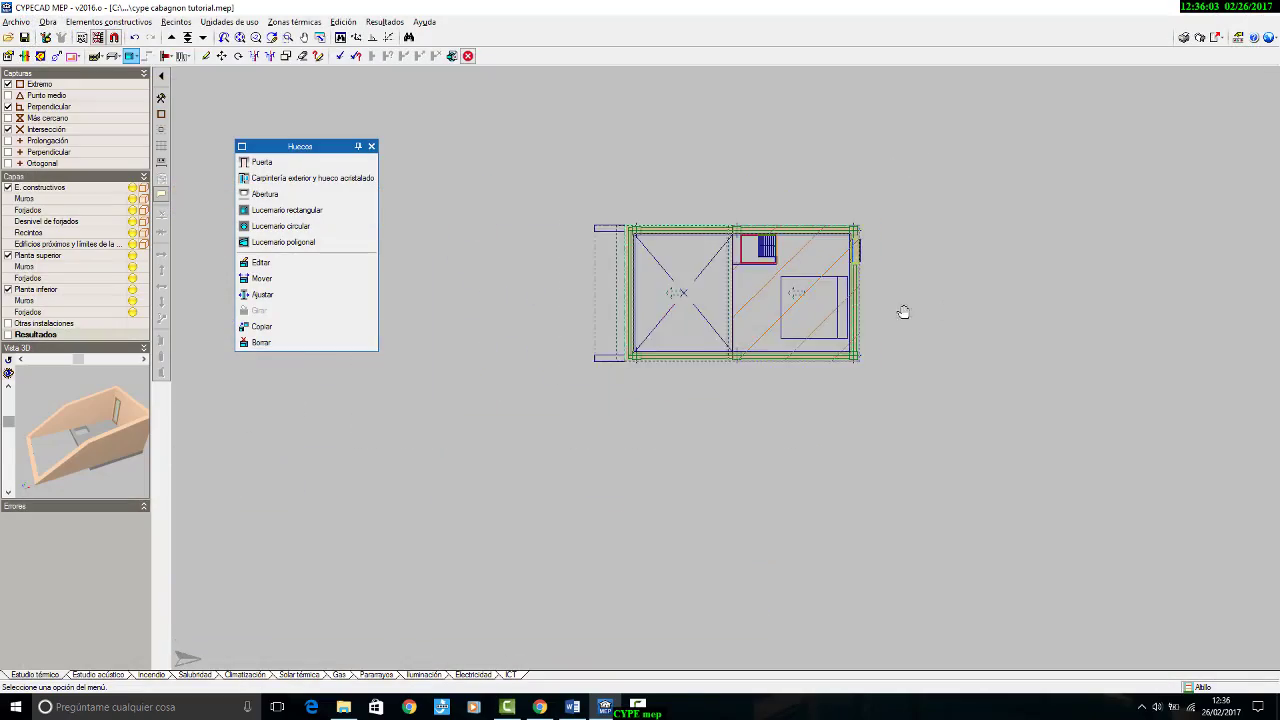
click(188, 37)
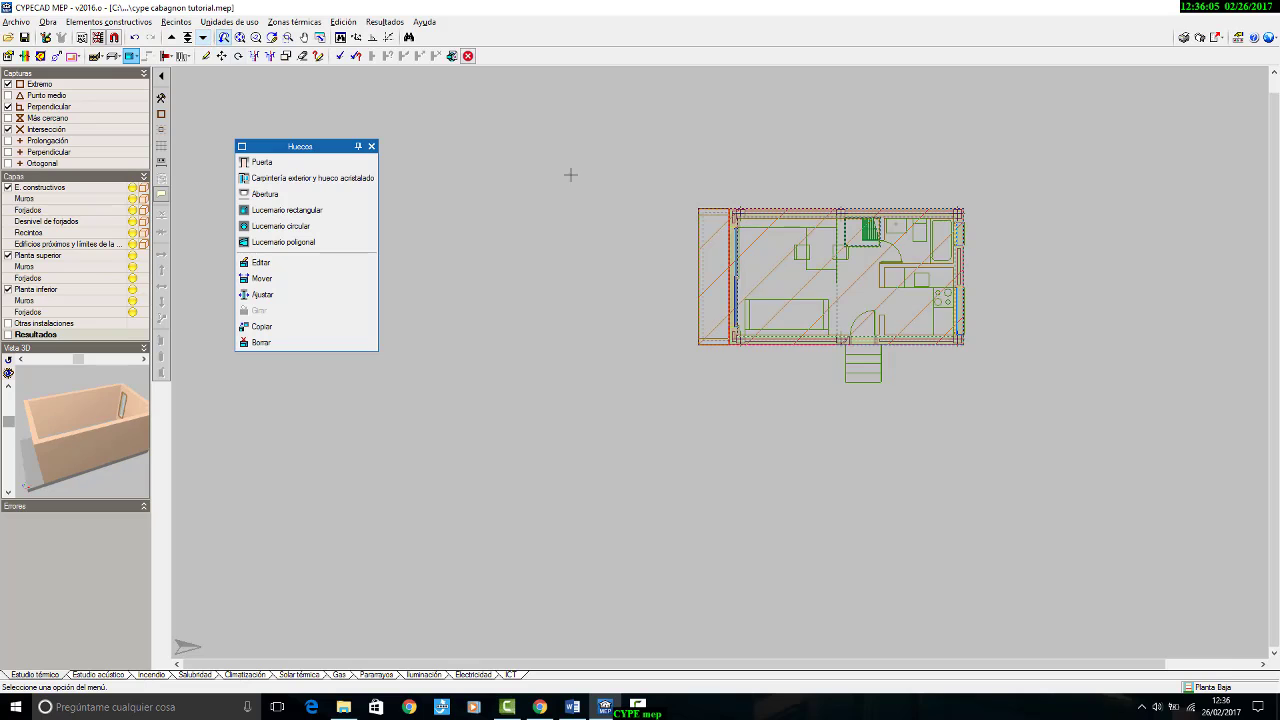
Step: Create a door type from the price generator as Puerta de entrada a la vivienda, acorazada, with Roble wood, and accept it for placement
scroll(919, 372, up, 6)
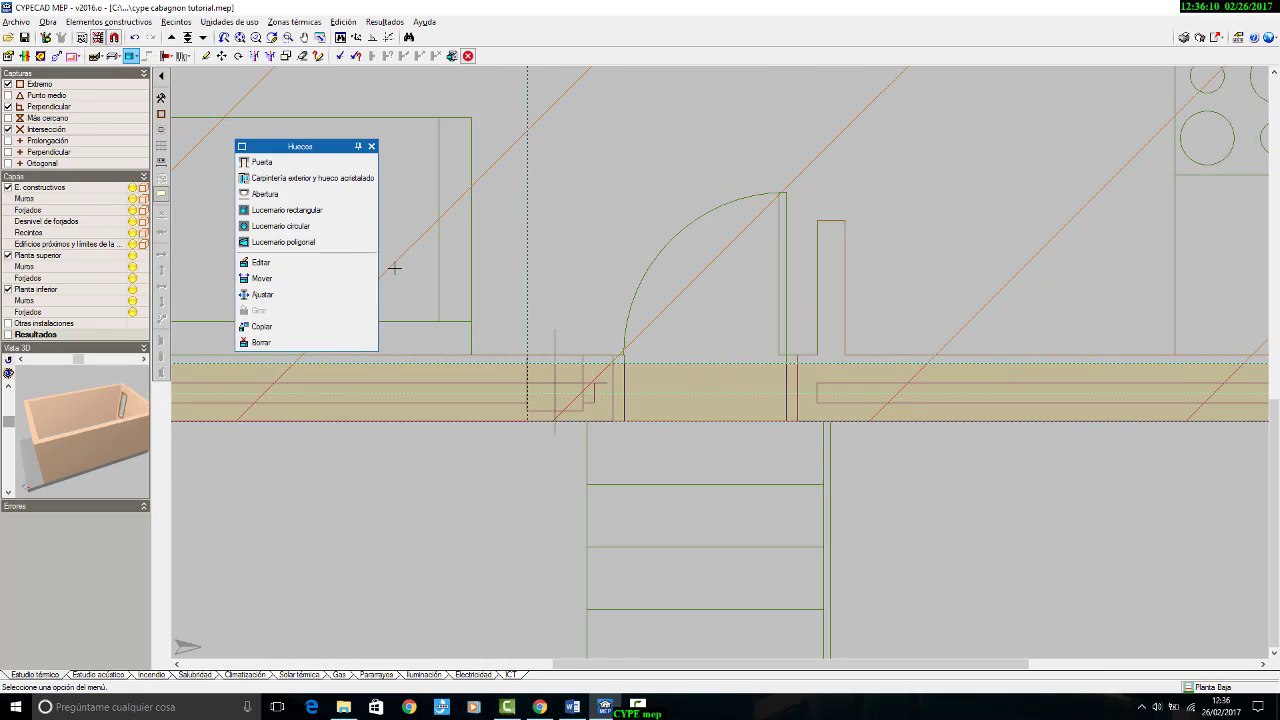
click(260, 162)
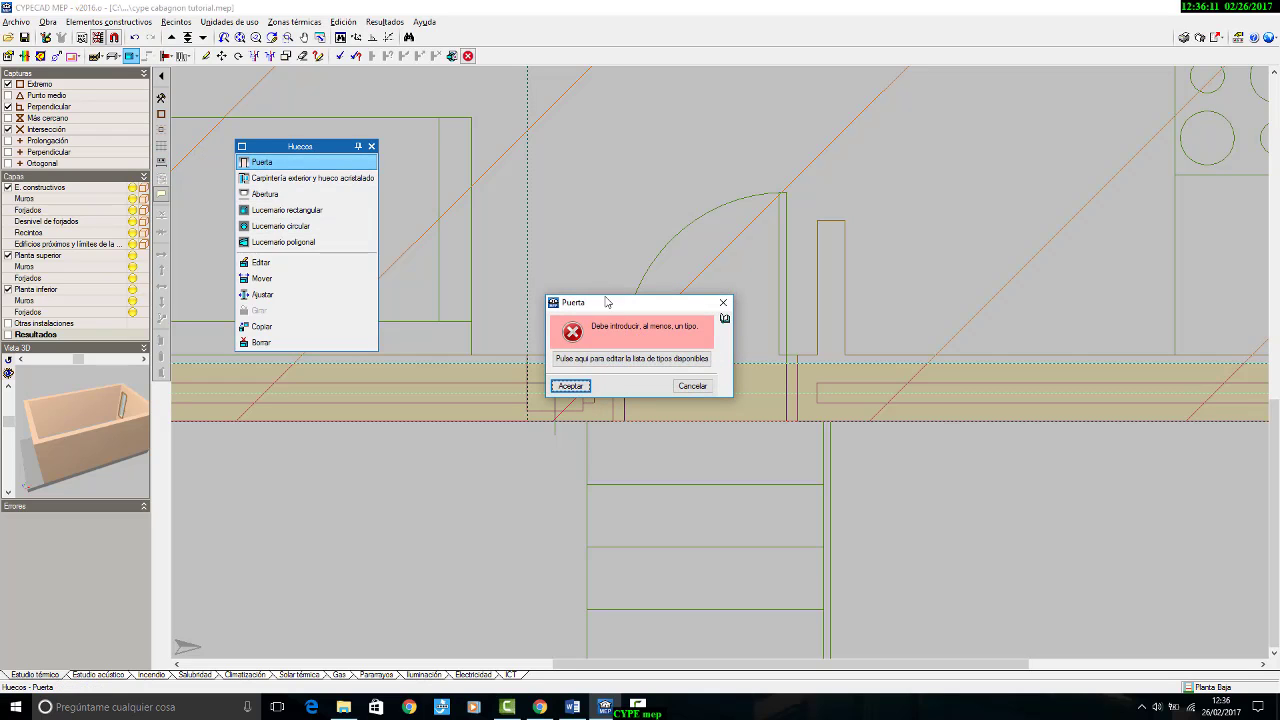
click(614, 357)
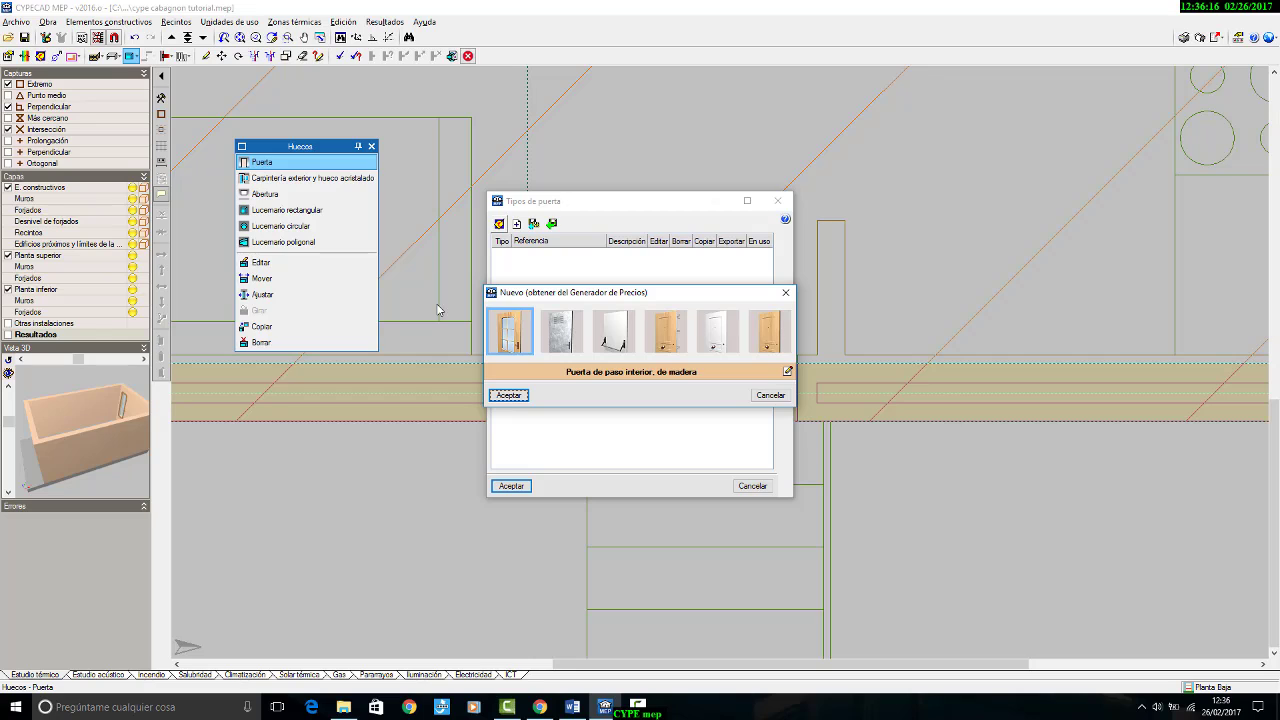
click(666, 343)
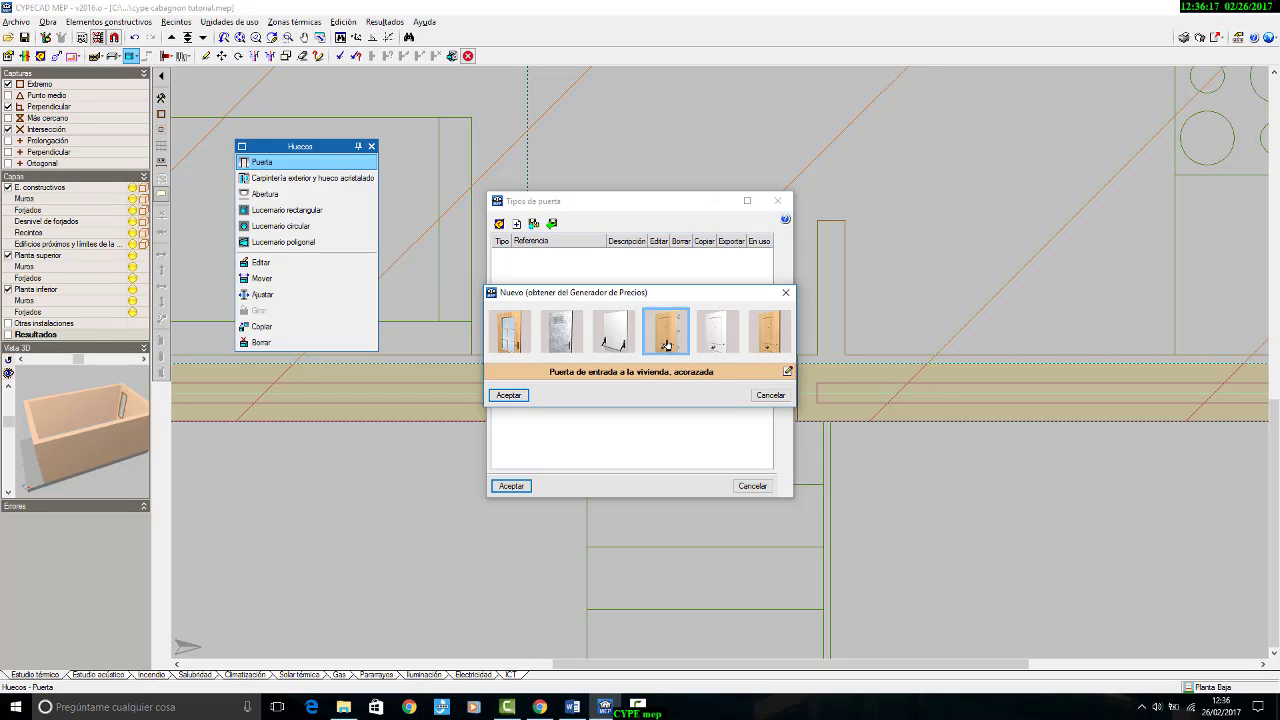
click(788, 371)
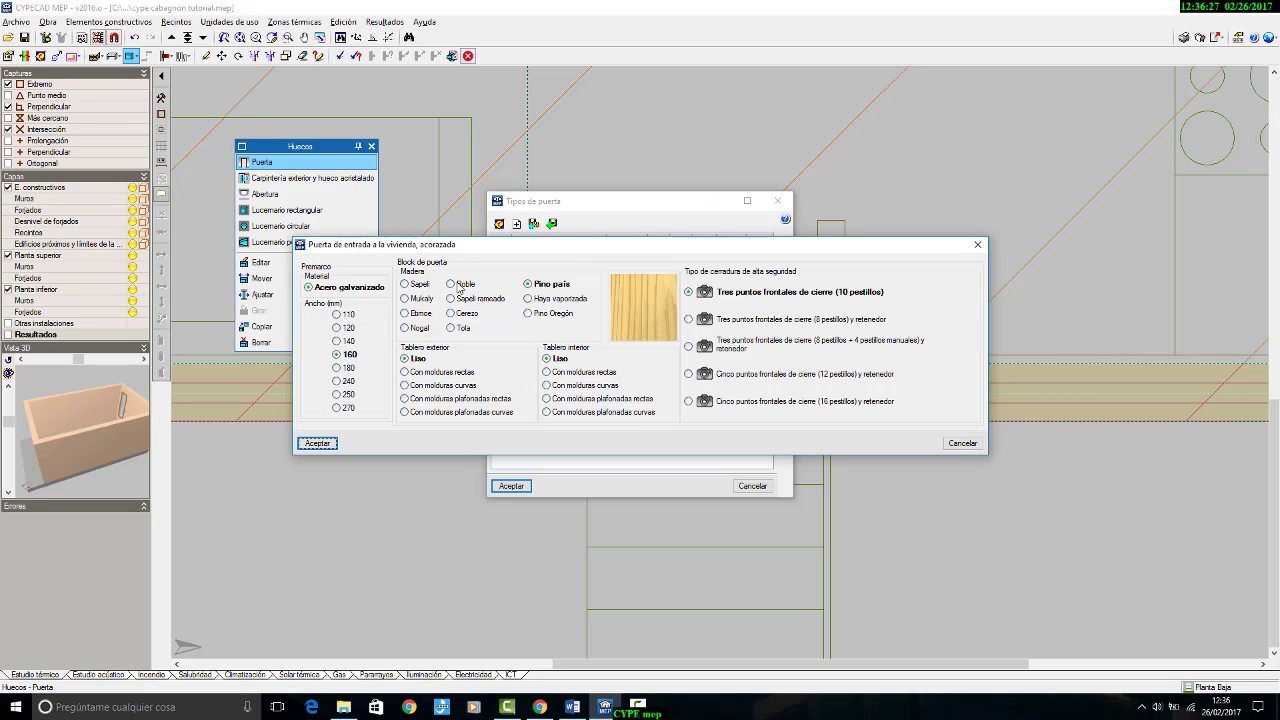
click(452, 284)
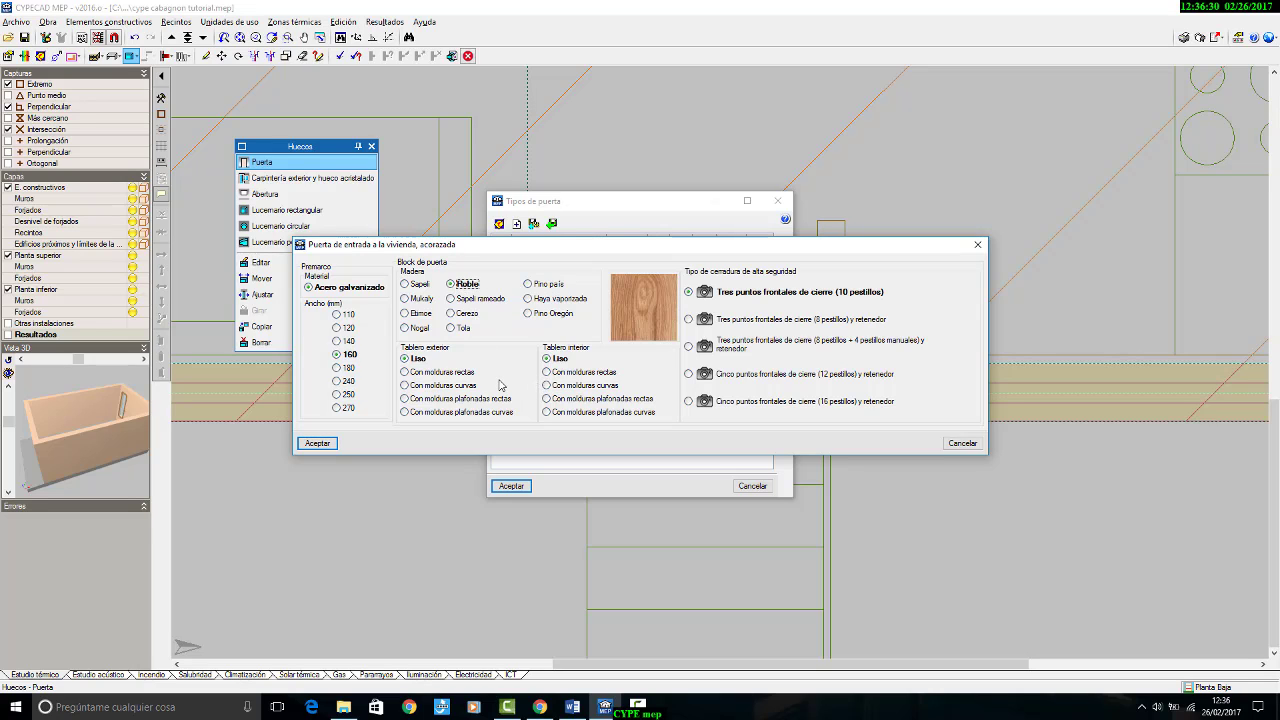
click(317, 443)
click(508, 395)
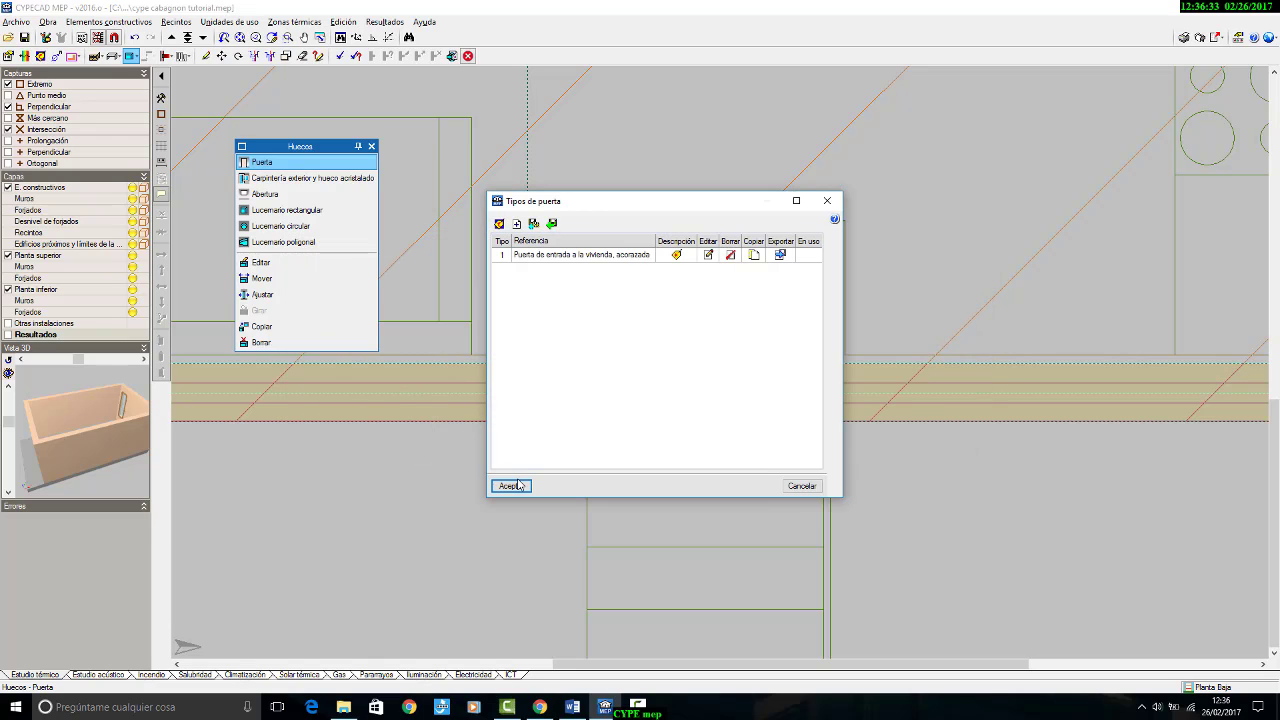
click(511, 486)
click(571, 387)
Step: Place the entrance door in the façade wall at the drawn opening above the steps and align it with the wall's interior face
scroll(596, 392, up, 3)
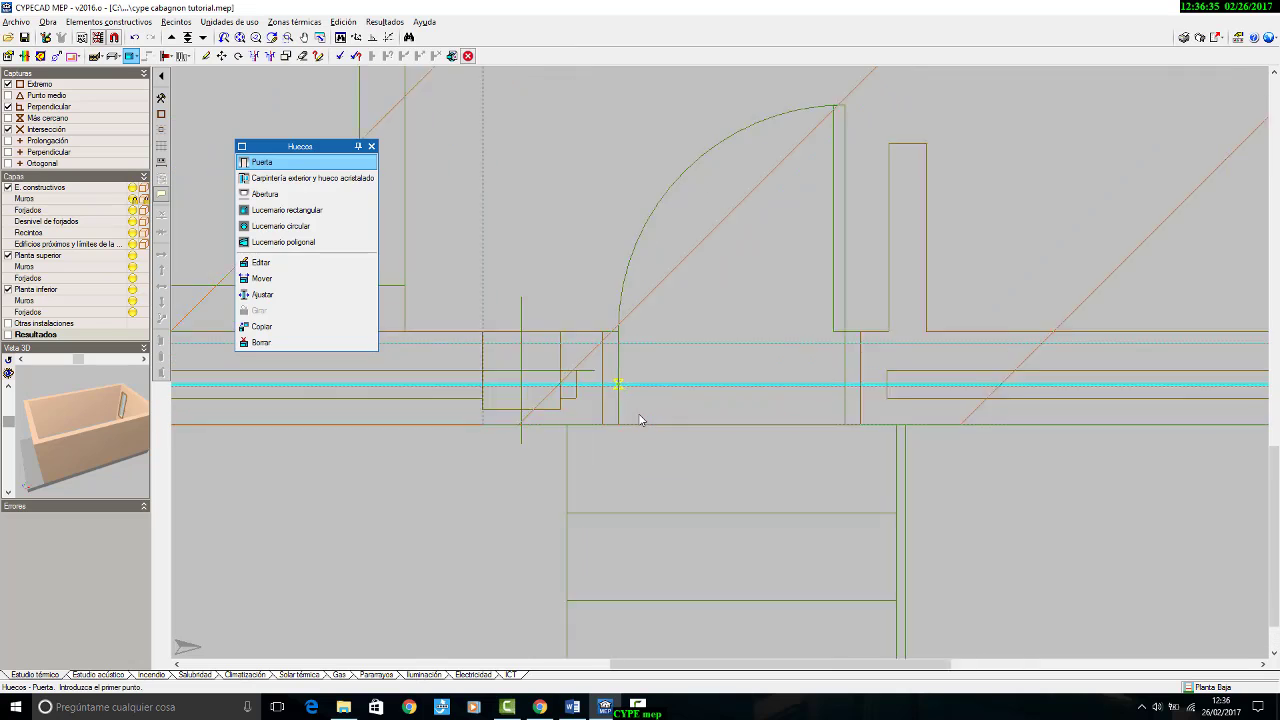
click(590, 389)
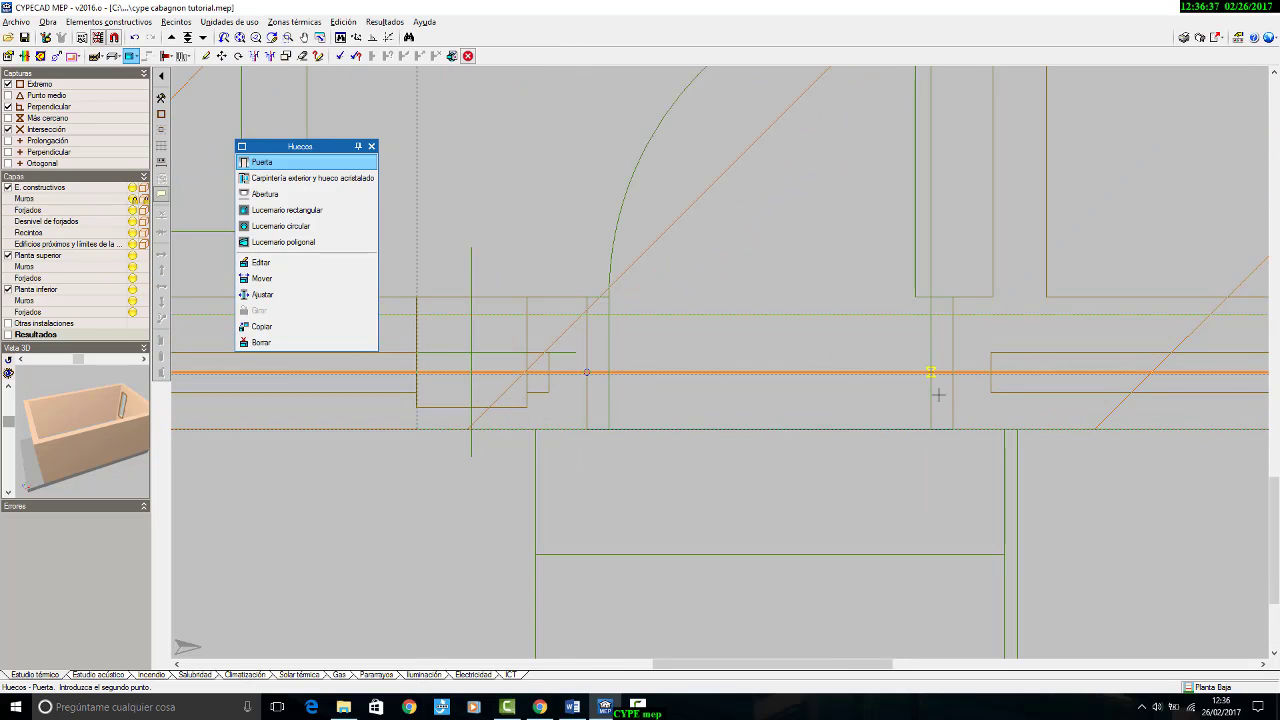
click(946, 395)
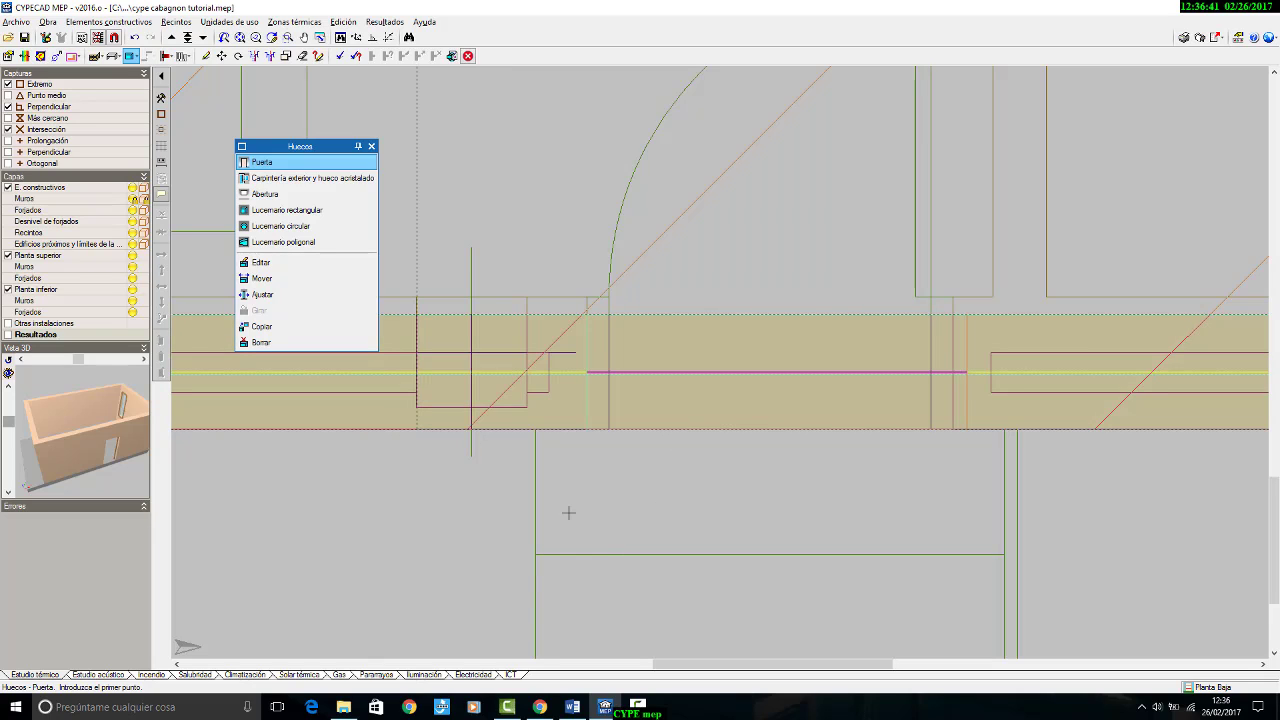
click(277, 298)
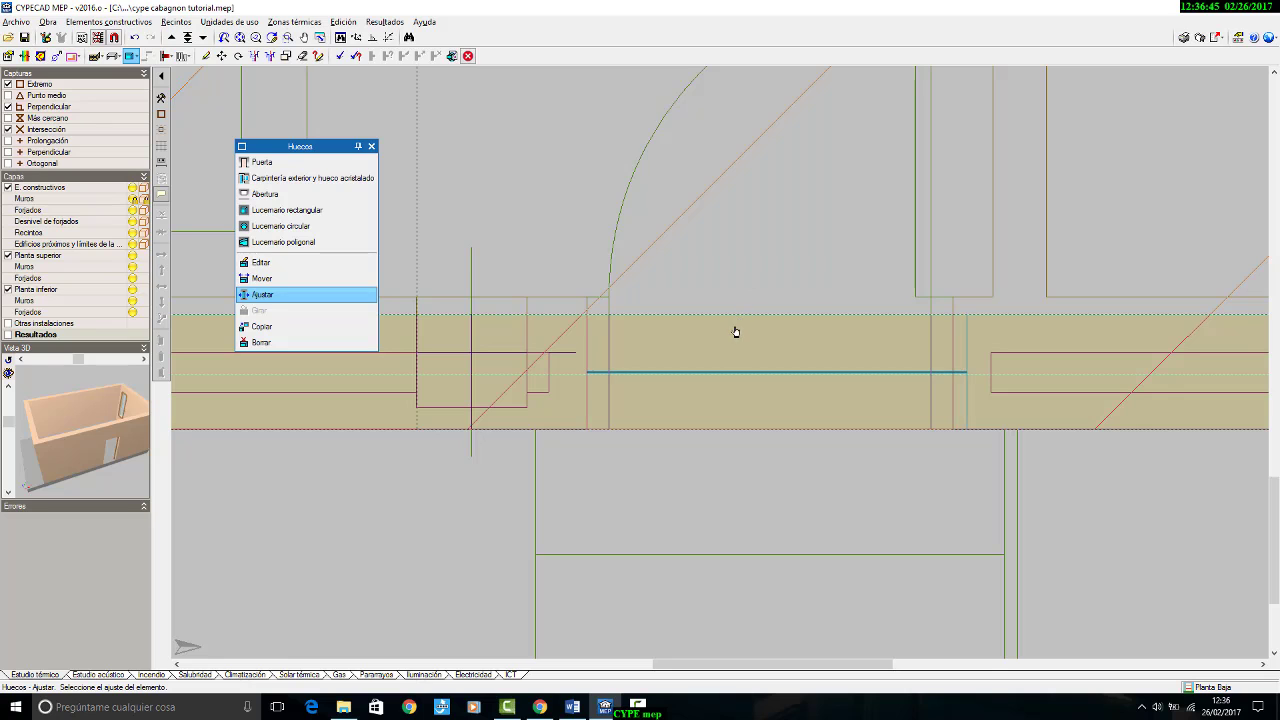
scroll(740, 335, down, 5)
scroll(746, 372, down, 2)
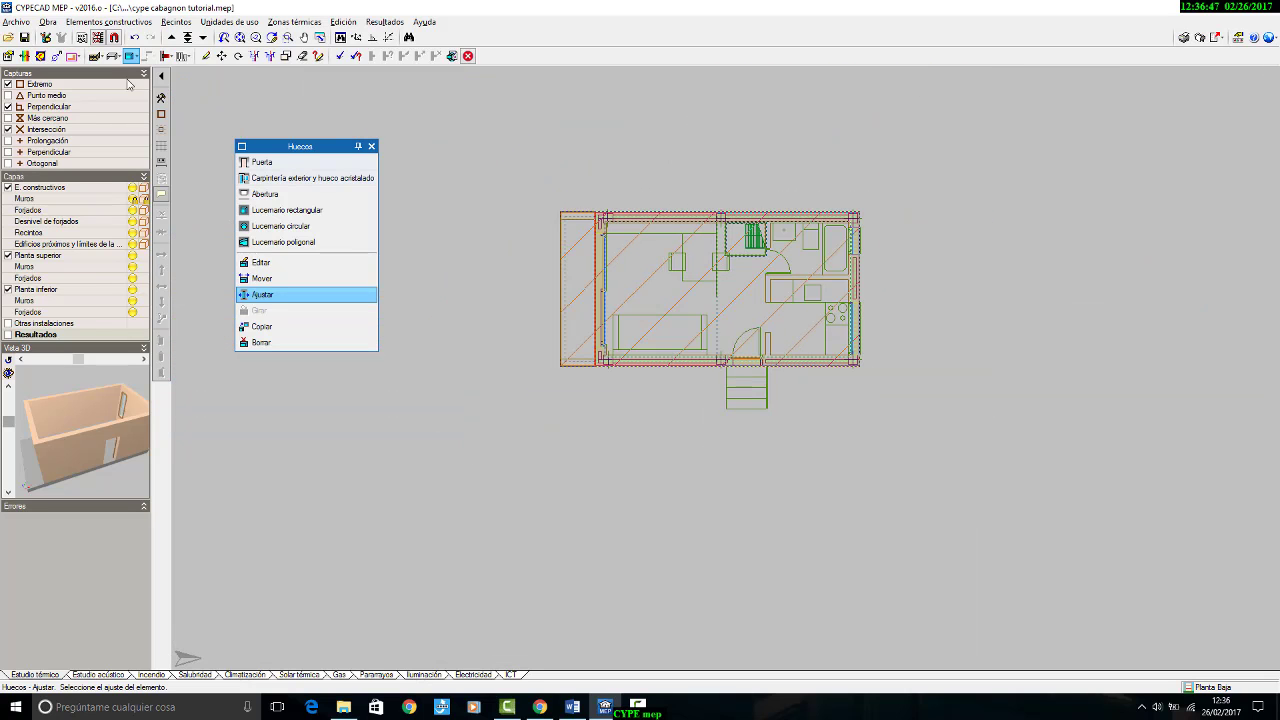
Step: Check the entrance door in the 3D view of all floors for the thermal study, and return to the floor plan
click(47, 21)
click(116, 262)
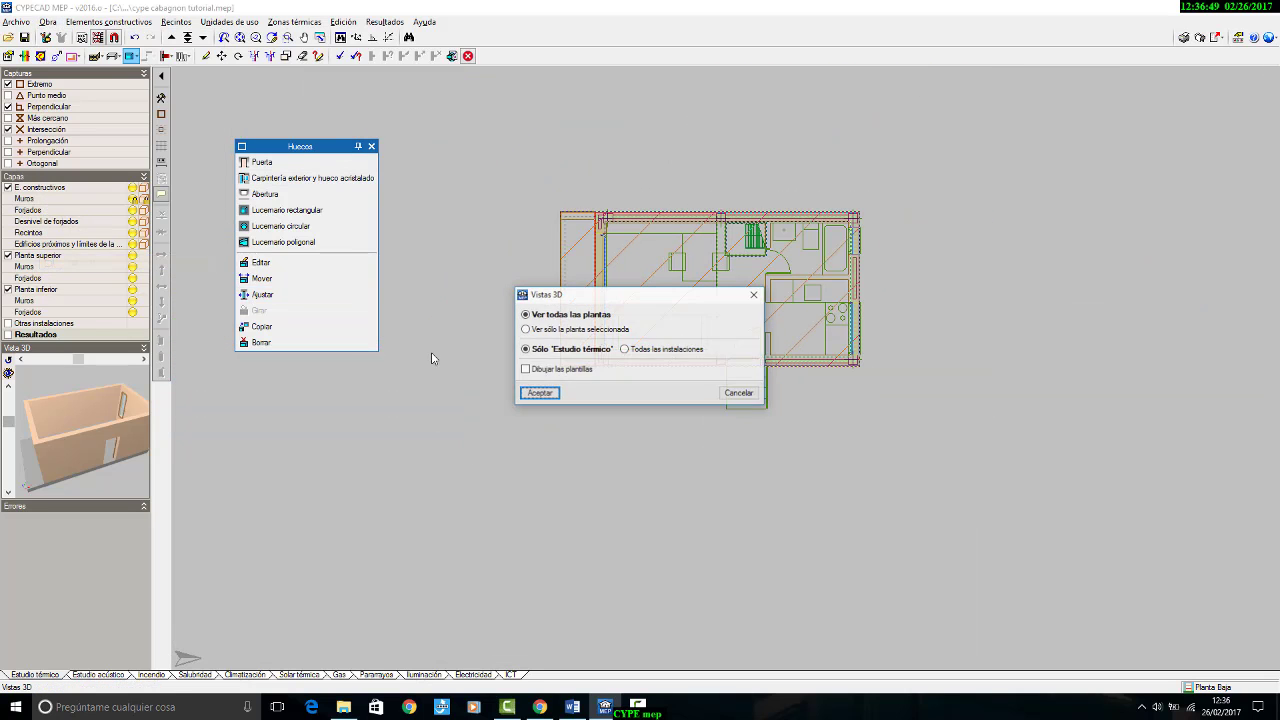
click(542, 393)
drag(628, 341, 600, 320)
click(1275, 5)
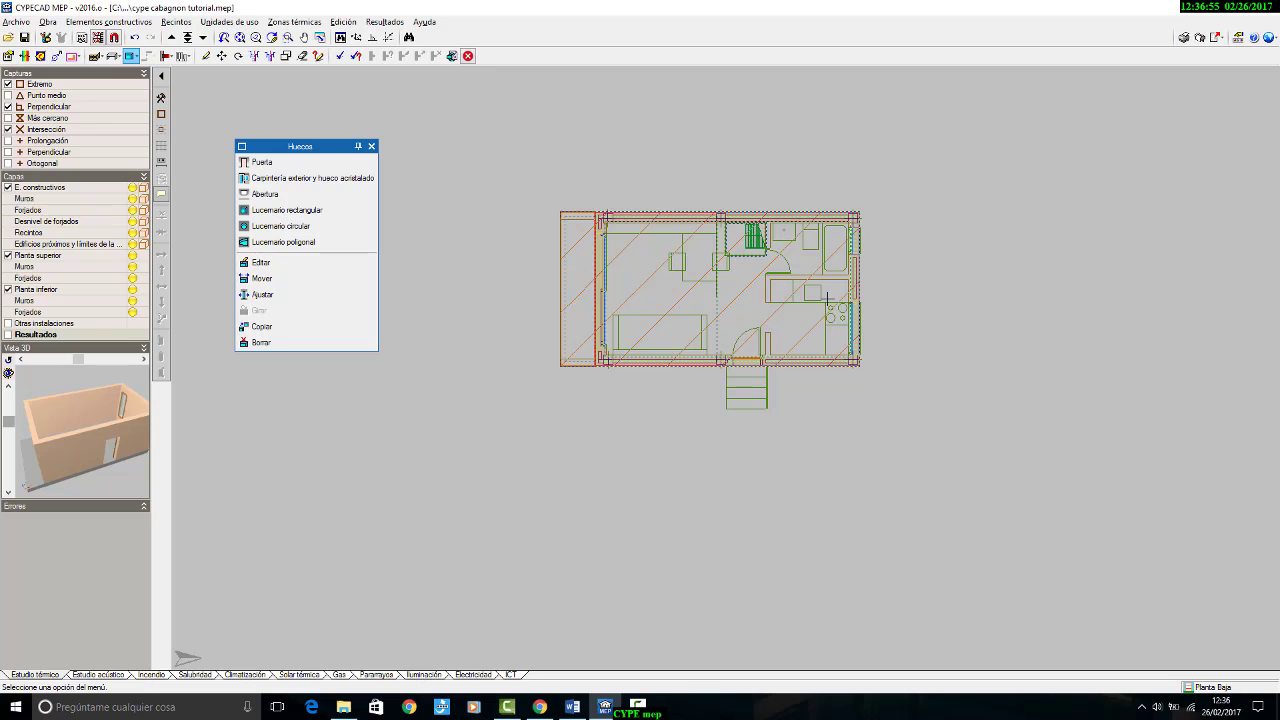
Step: Create an interior partition type from the price generator as Tabique de una hoja, con revestimiento, and accept it without coverings for placement
scroll(771, 286, up, 3)
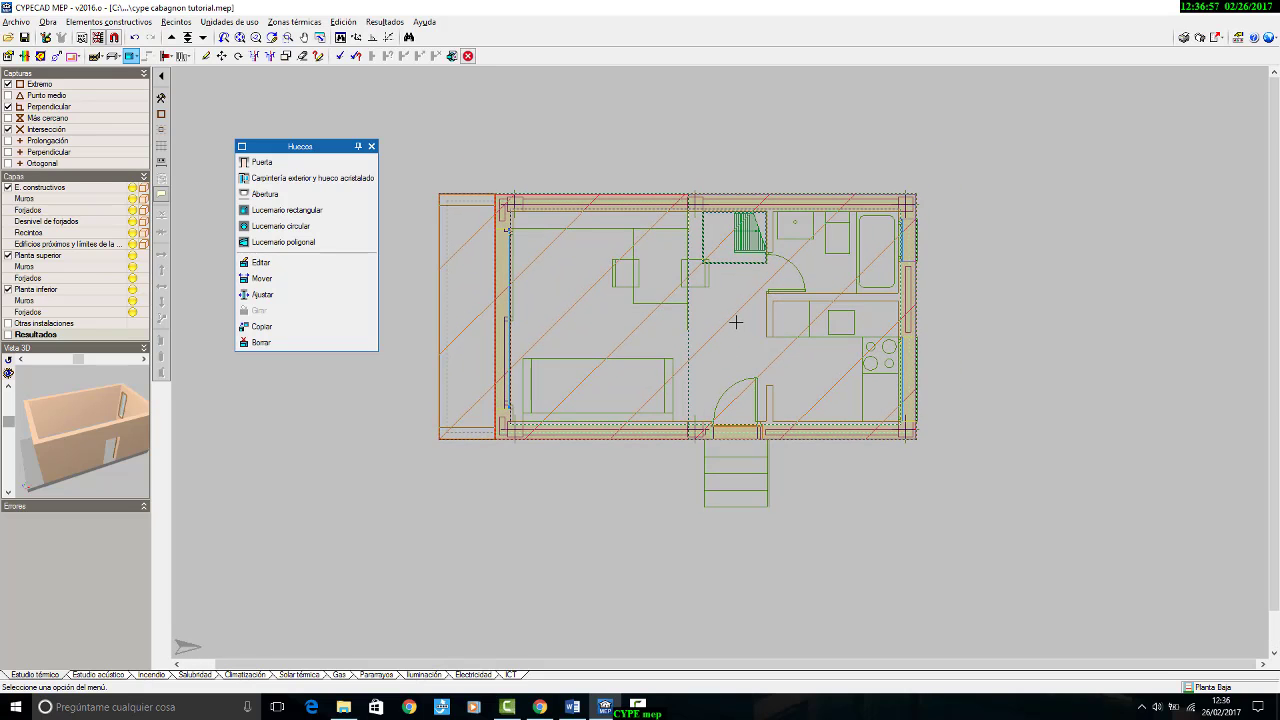
scroll(737, 326, up, 3)
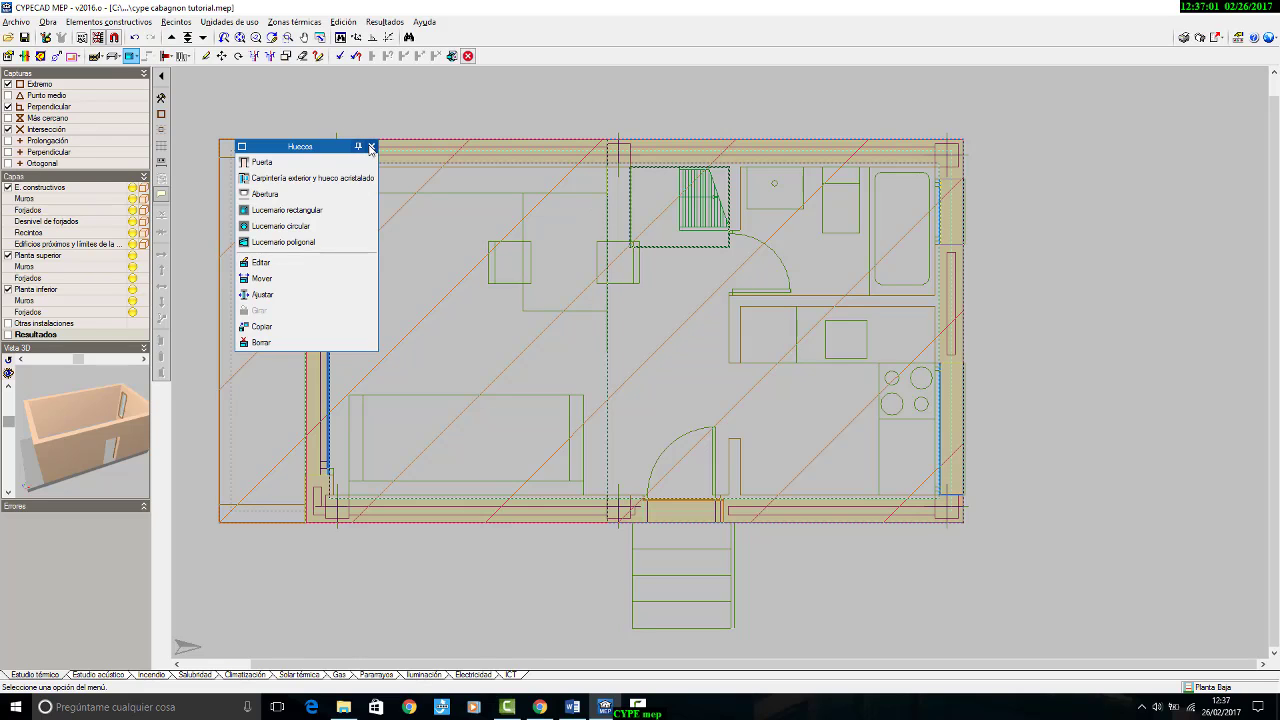
click(371, 146)
click(95, 57)
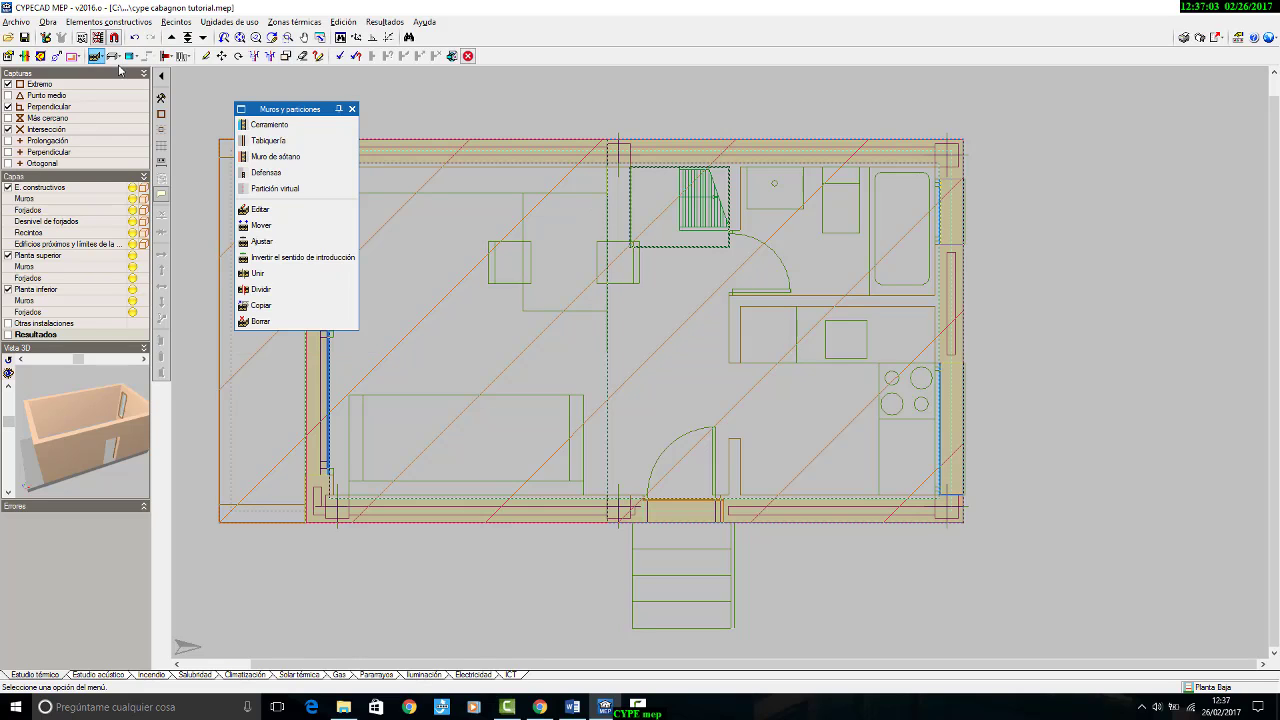
click(279, 150)
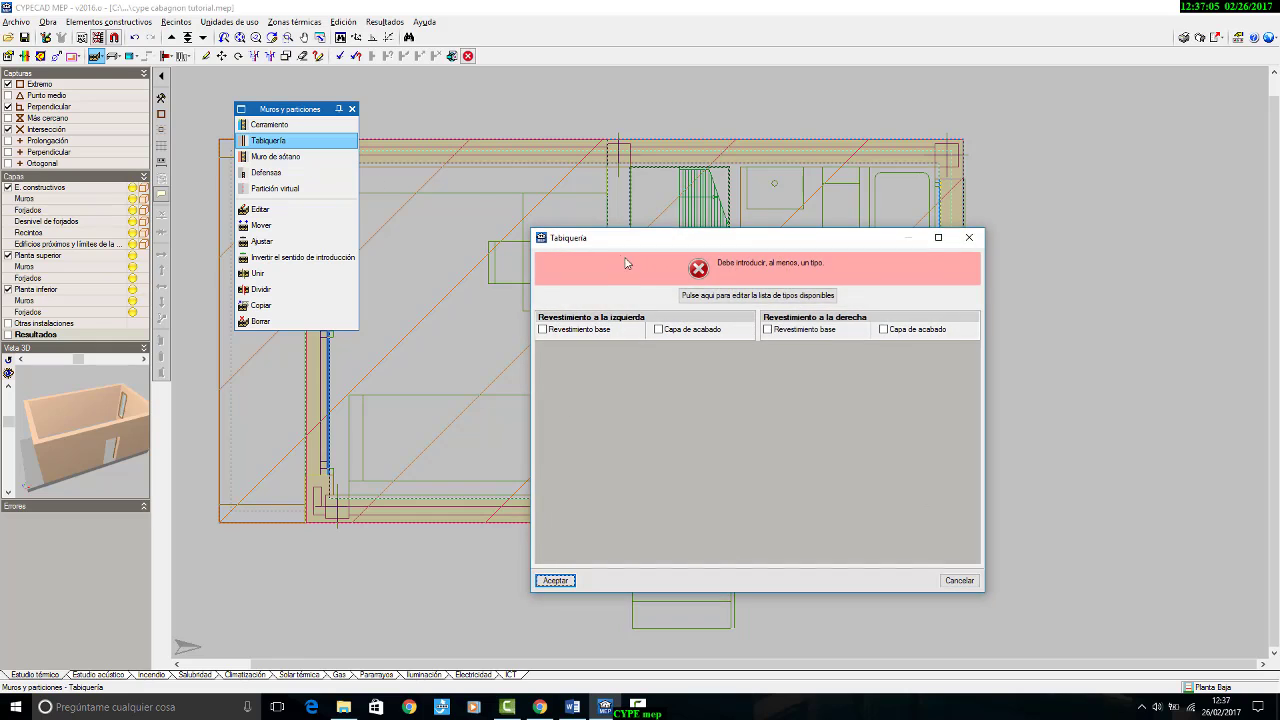
click(735, 292)
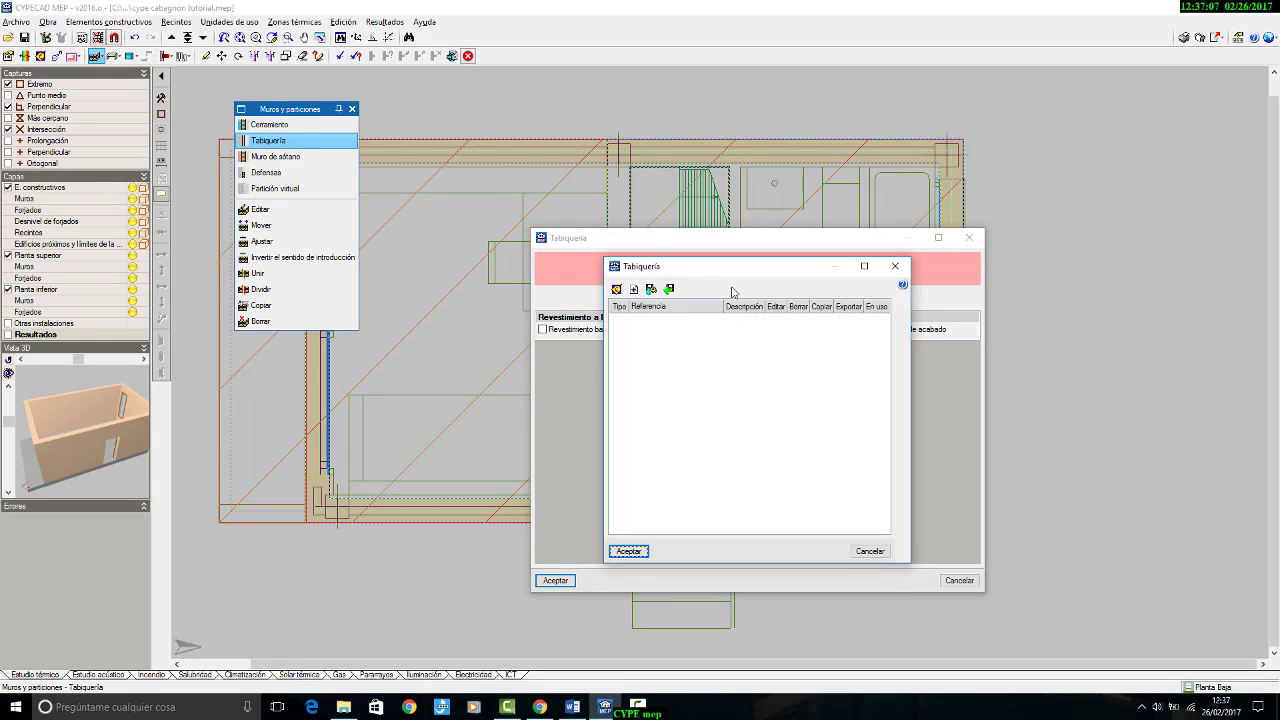
click(615, 292)
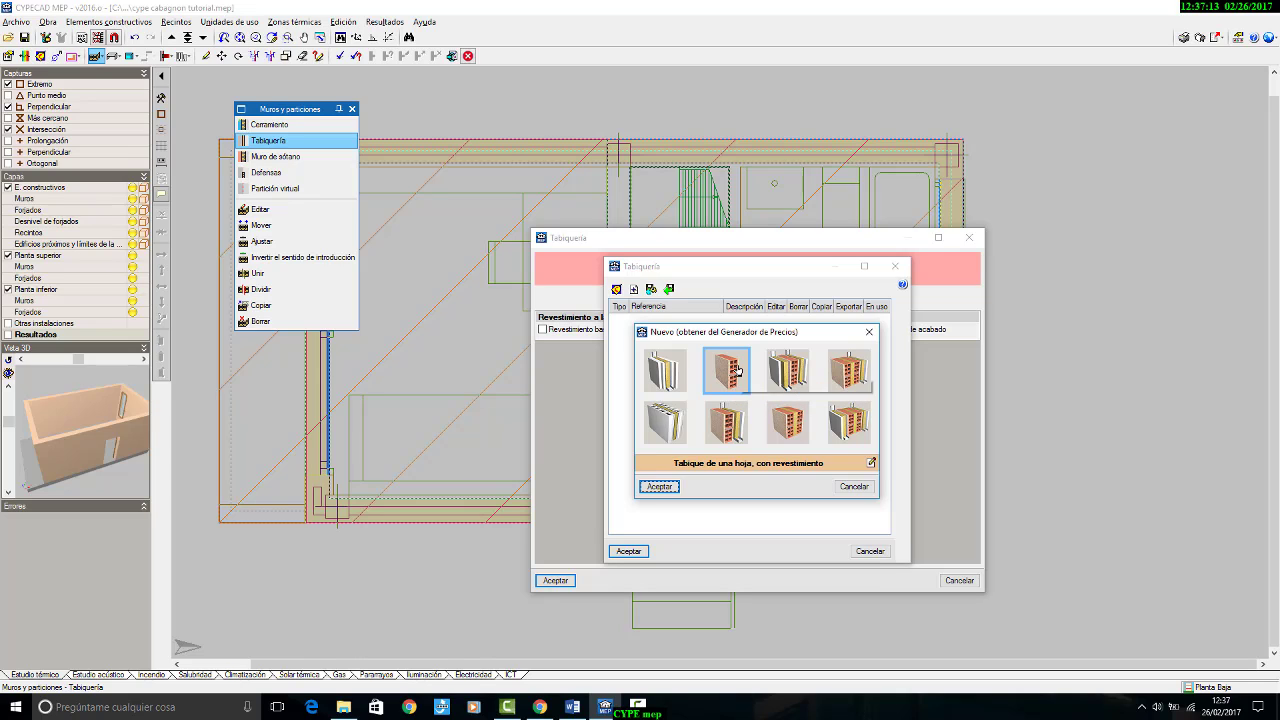
click(724, 369)
click(660, 486)
click(628, 551)
click(555, 580)
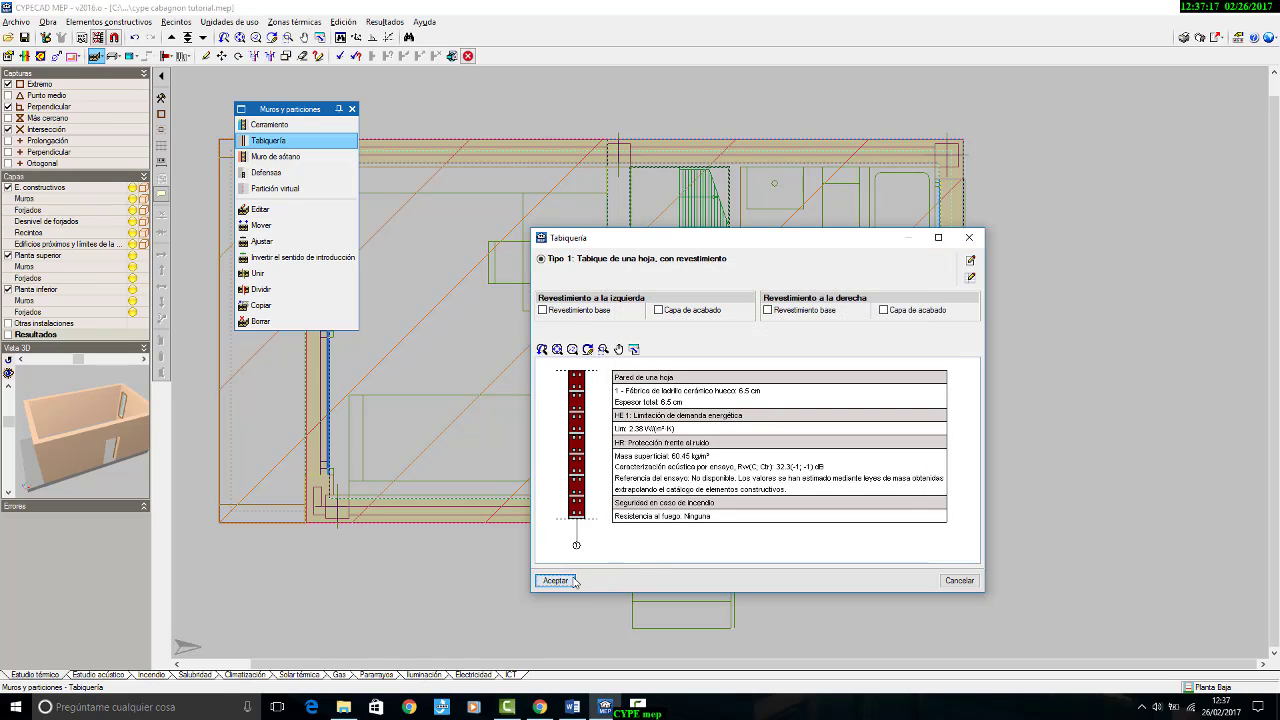
Step: Draw the partition beside the staircase from the bathroom's outer façade straight across to the entrance façade, and check both ends
scroll(737, 357, up, 2)
scroll(725, 110, up, 3)
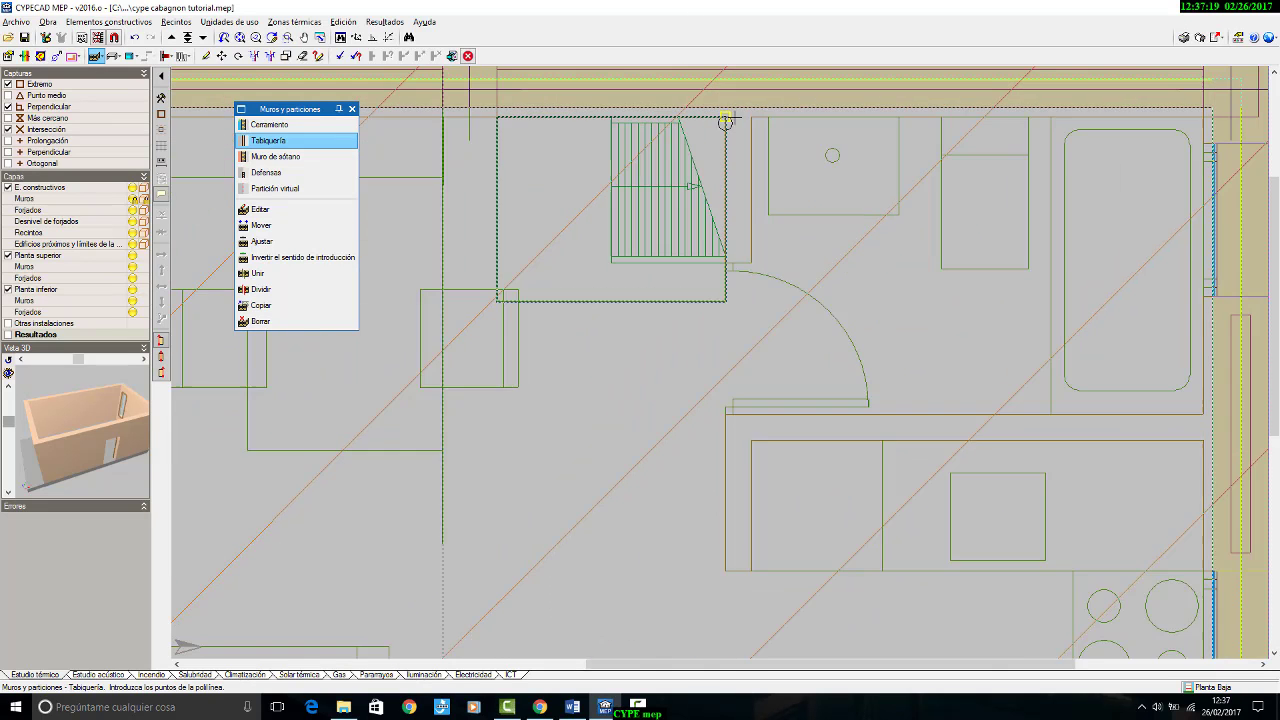
scroll(757, 222, down, 2)
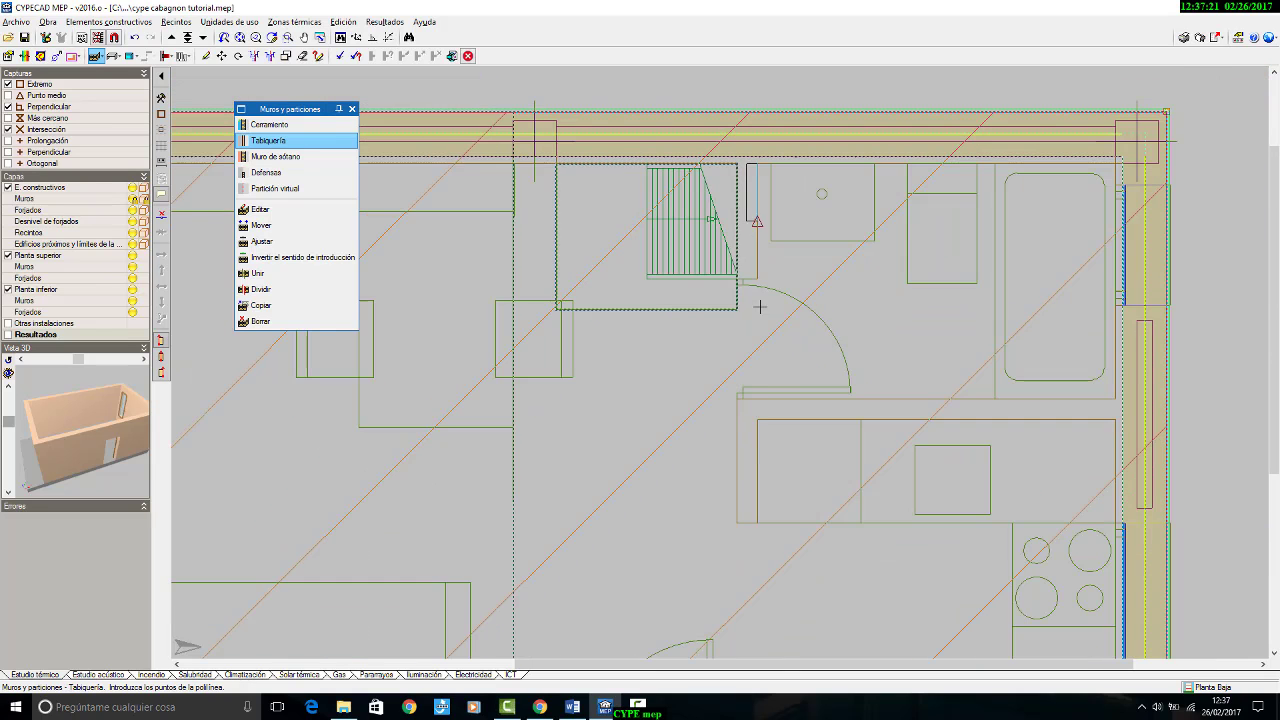
middle_drag(762, 468, 780, 142)
click(775, 436)
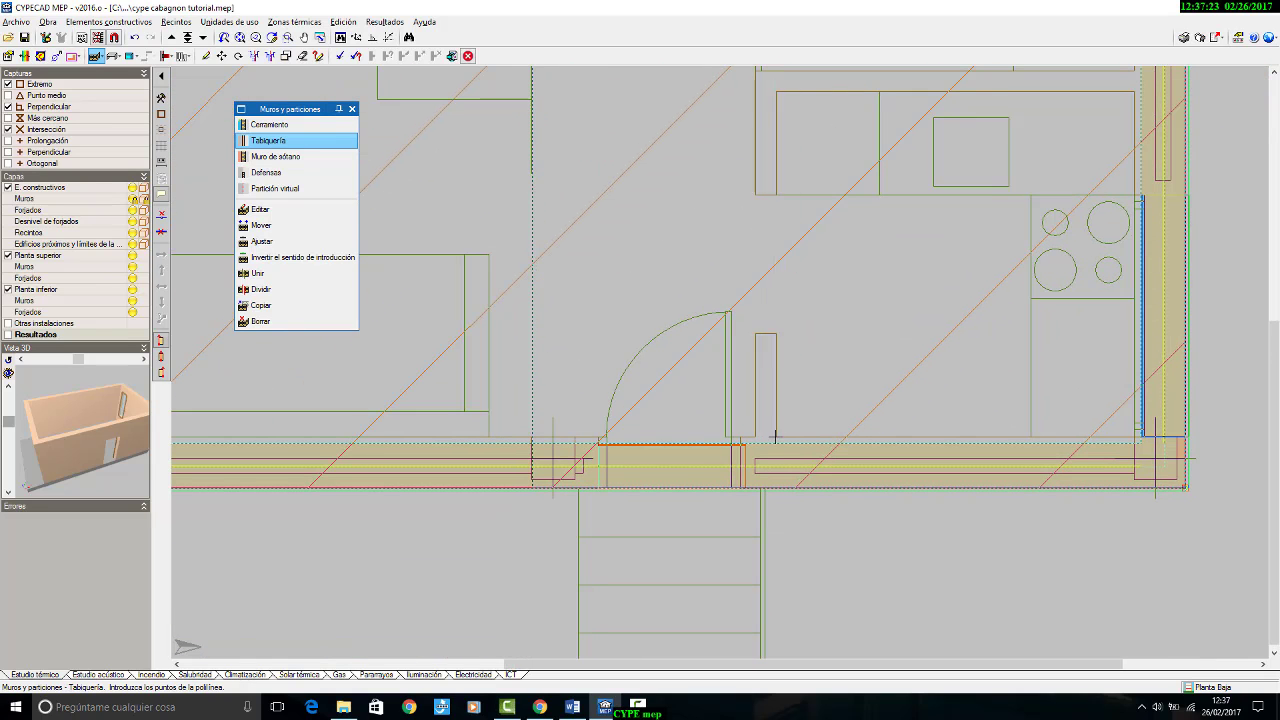
scroll(776, 440, up, 4)
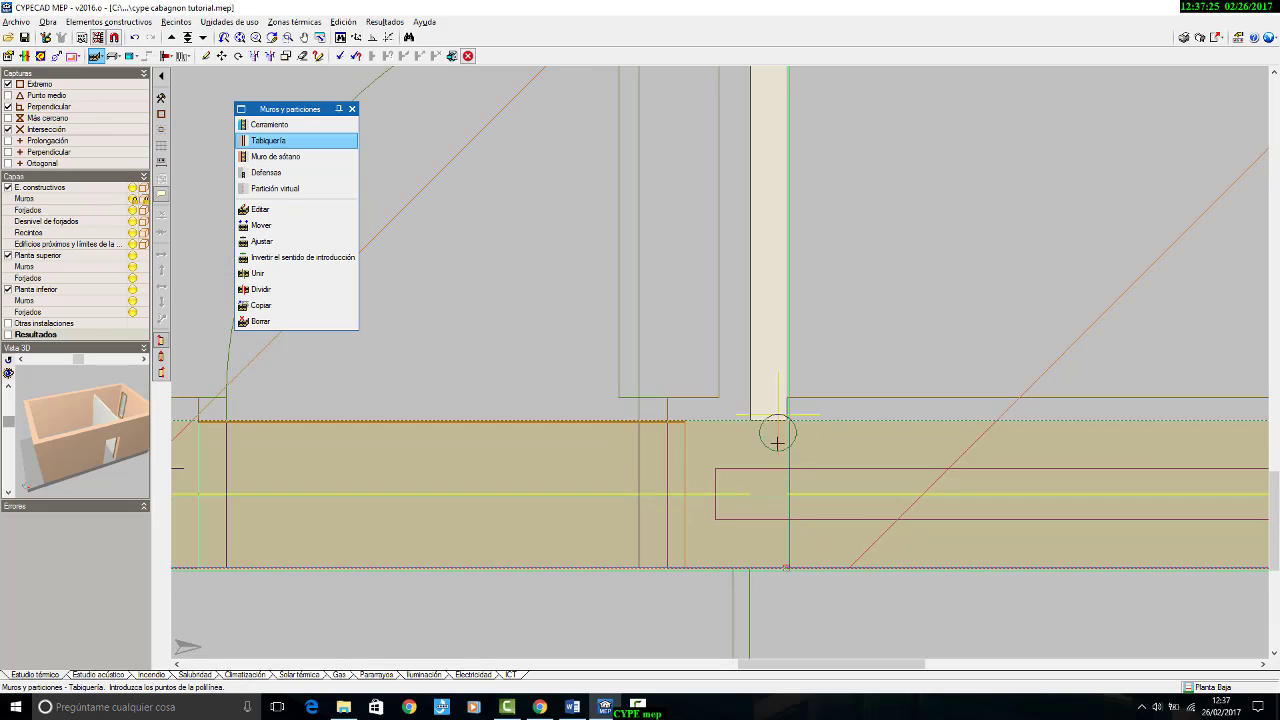
scroll(774, 437, down, 6)
scroll(766, 265, up, 6)
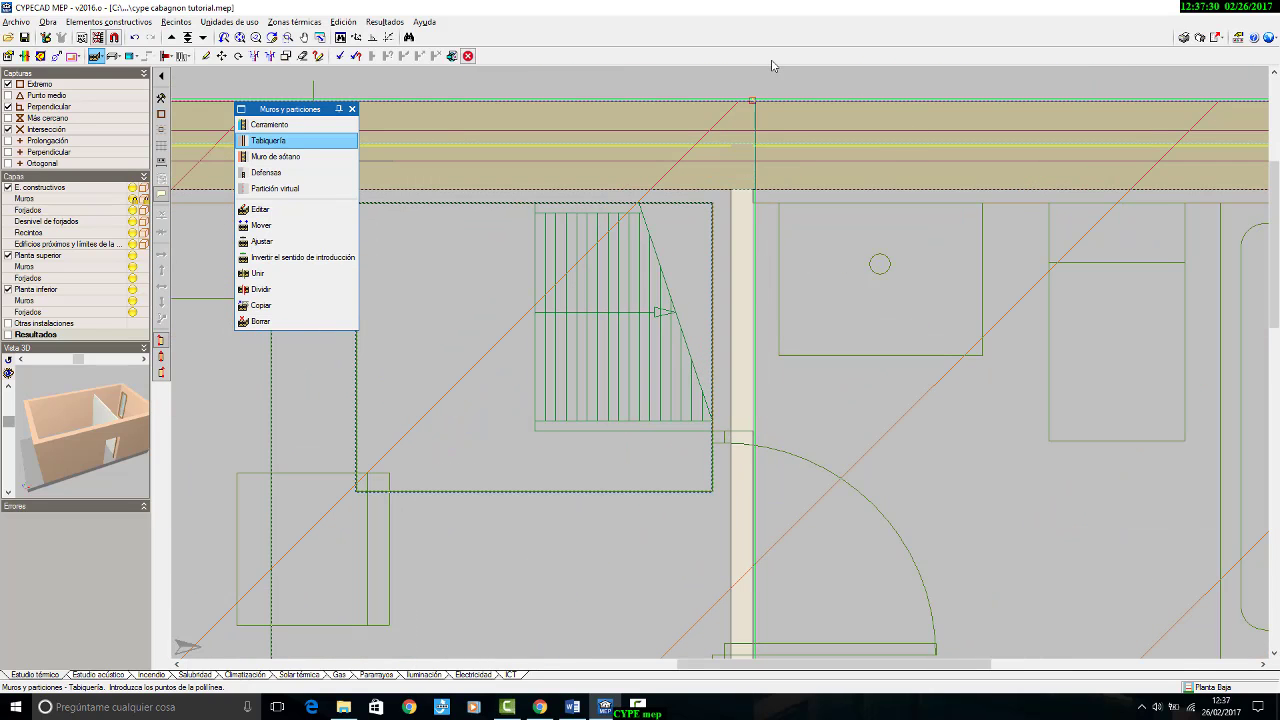
Step: Try starting the partition between bathroom and kitchen at the window façade, cancel it and switch the wall's insertion reference to the opposite face
scroll(800, 160, down, 5)
scroll(812, 205, up, 6)
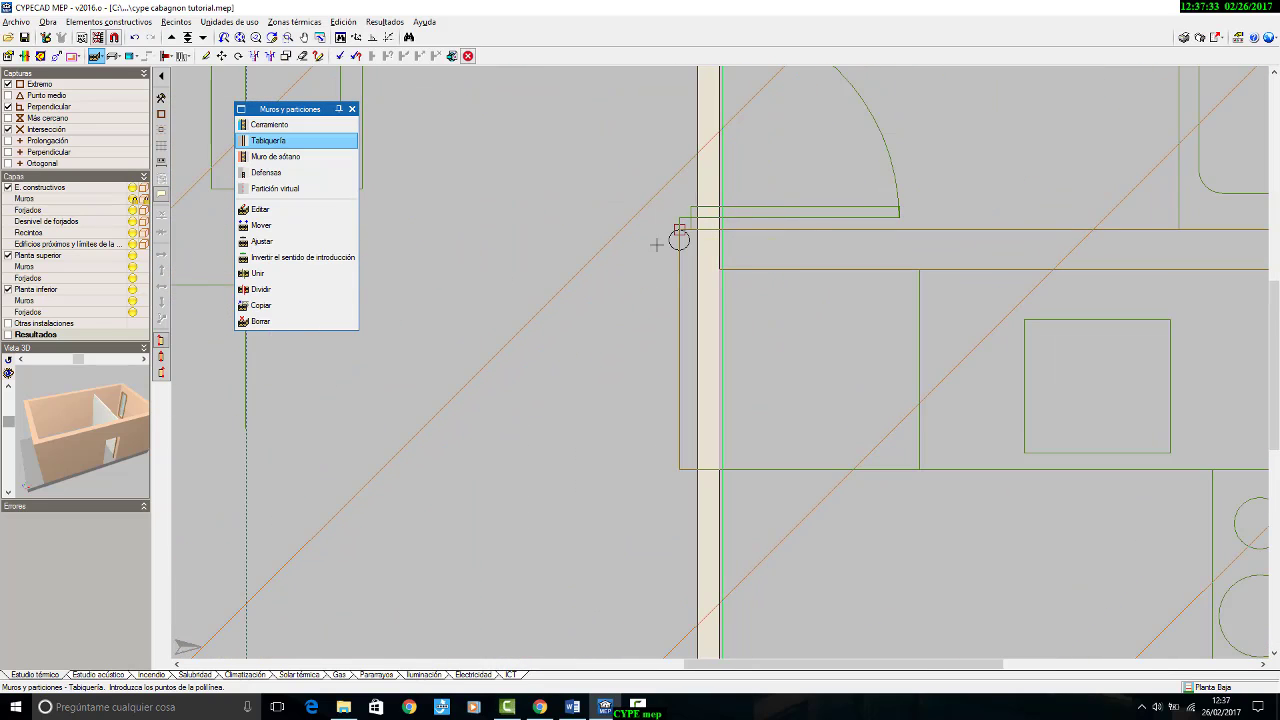
scroll(801, 251, down, 1)
middle_drag(801, 252, 594, 246)
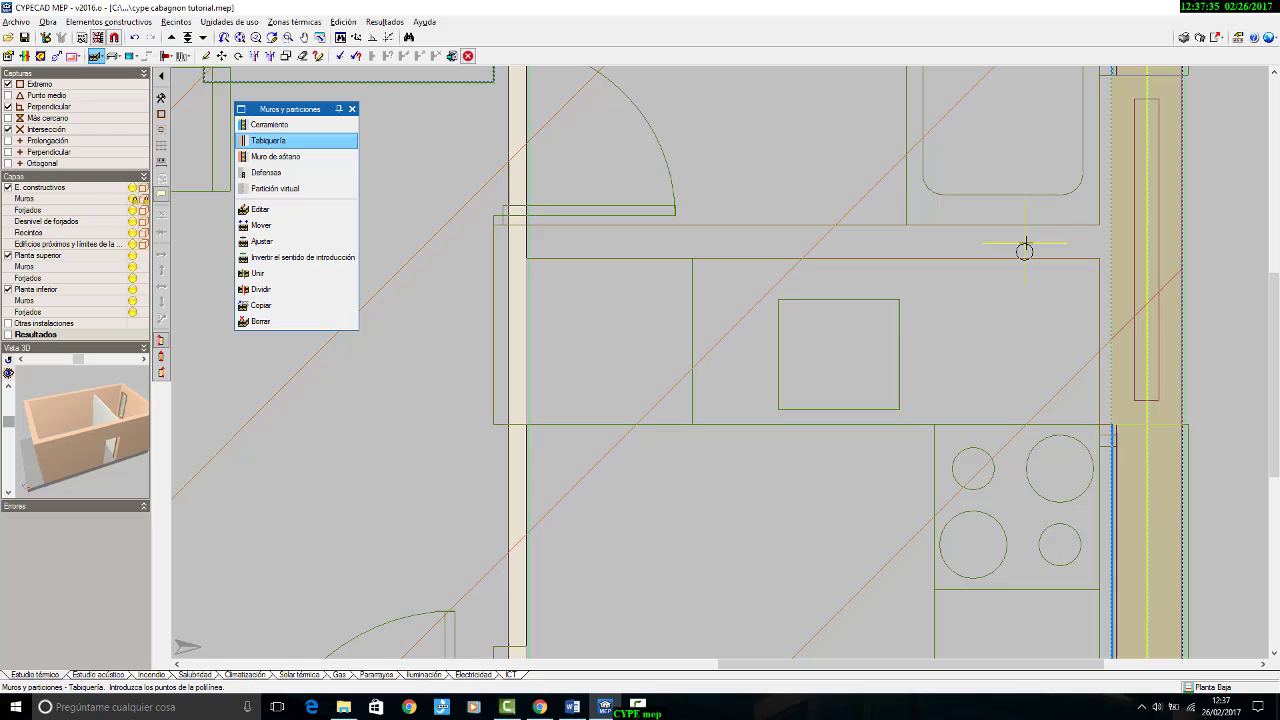
click(1098, 232)
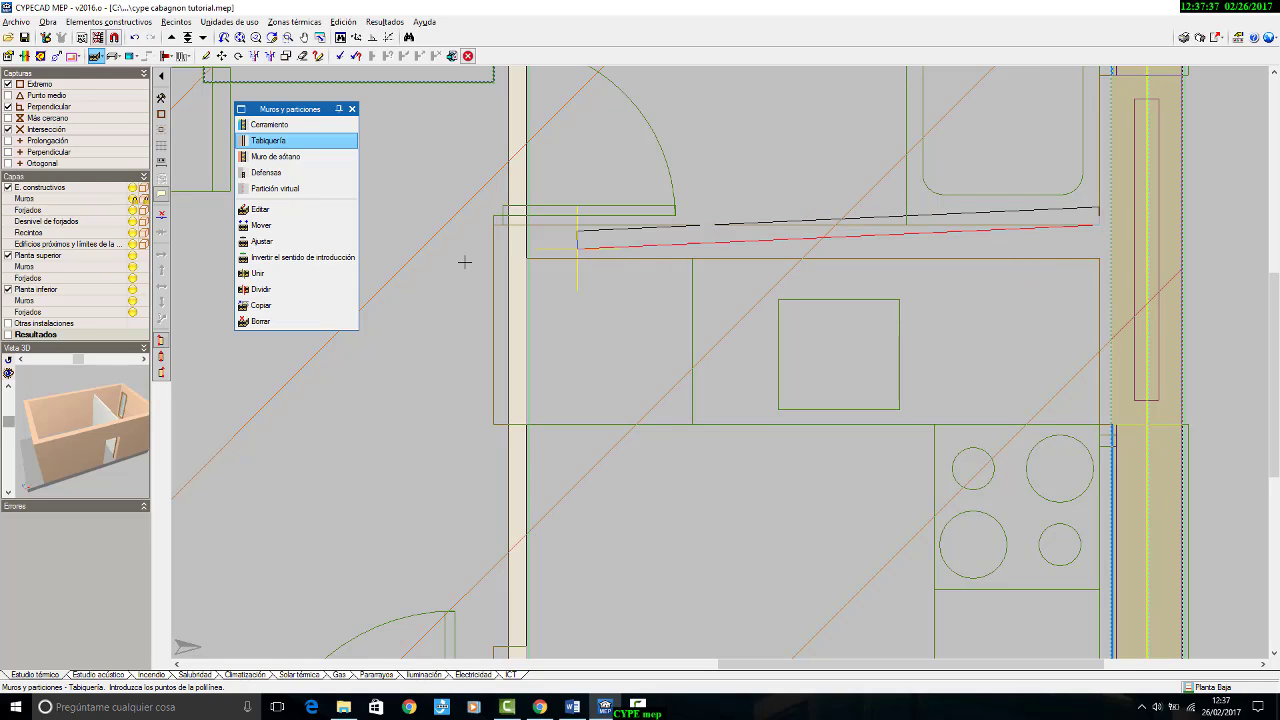
click(162, 373)
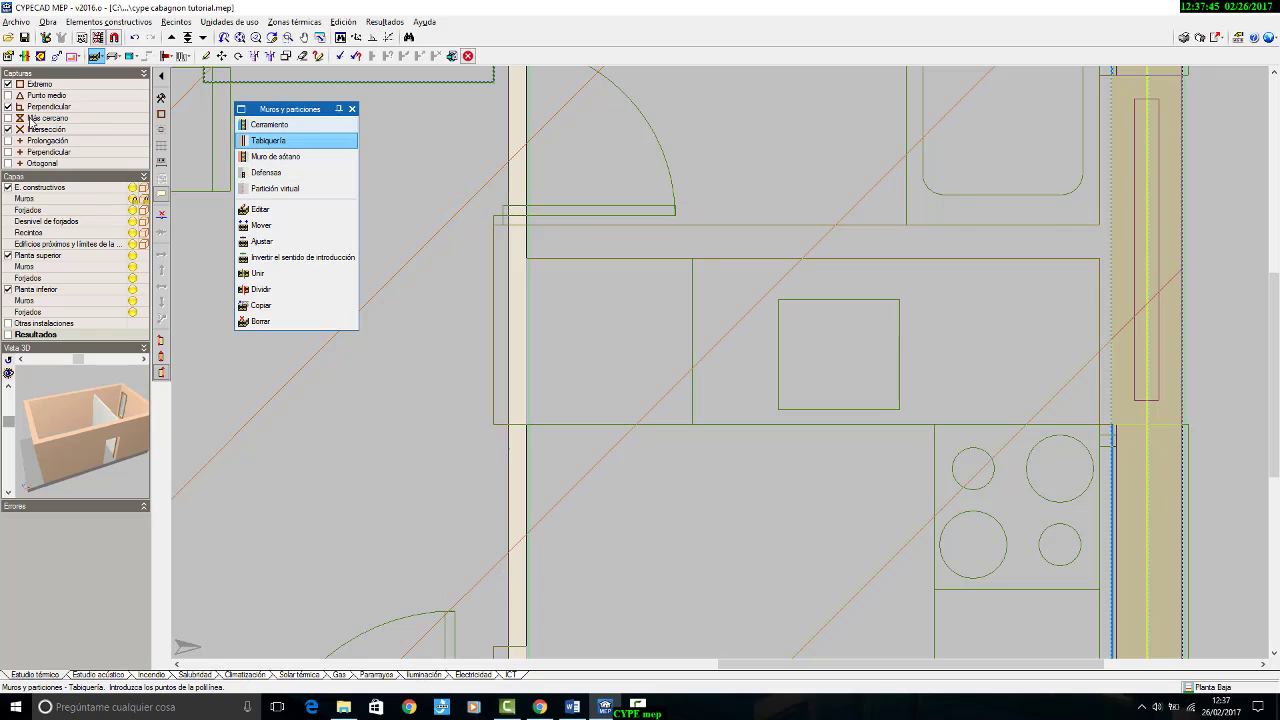
Step: Draw the partition between bathroom and kitchen from the window façade to the partition beside the staircase
click(527, 220)
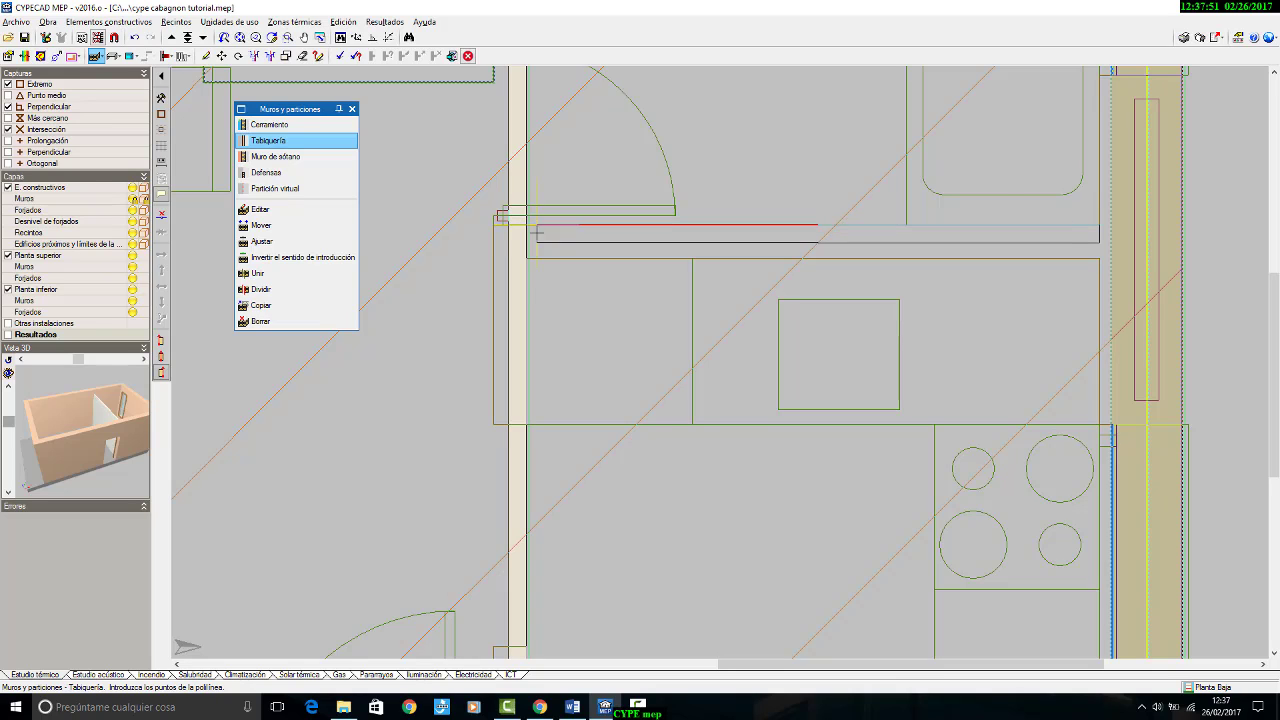
scroll(524, 228, up, 1)
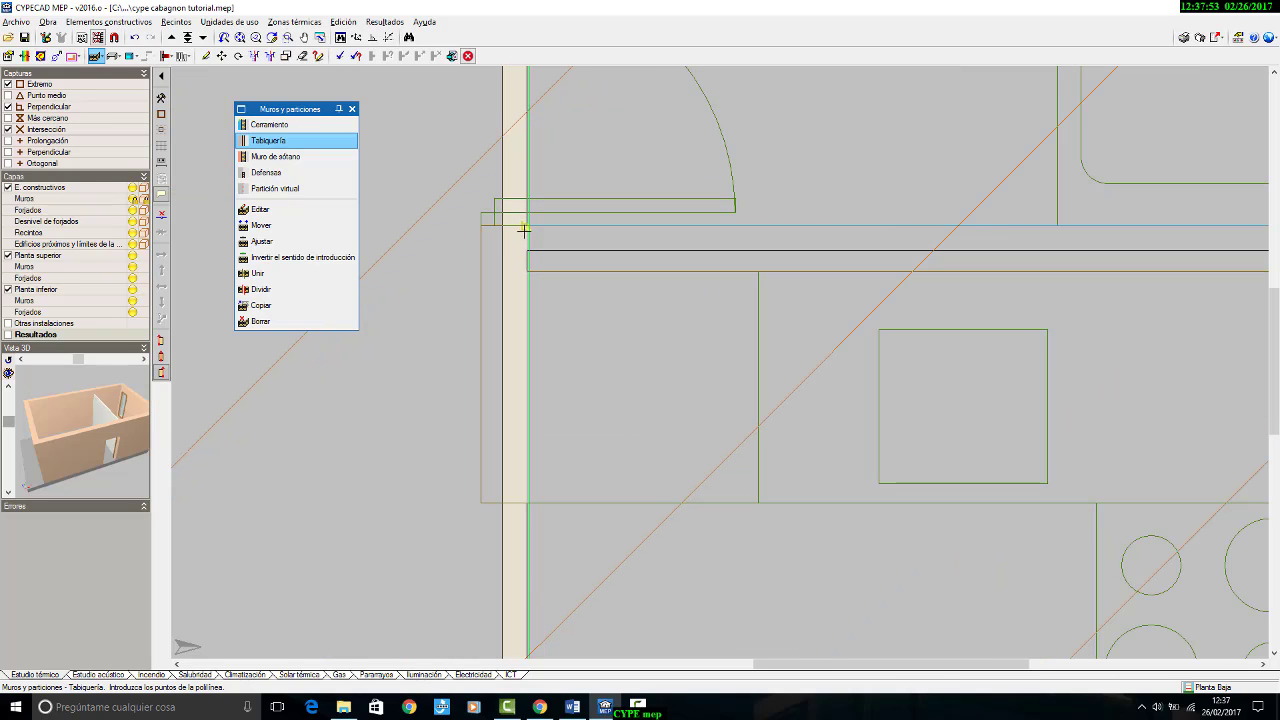
click(524, 231)
scroll(524, 240, down, 5)
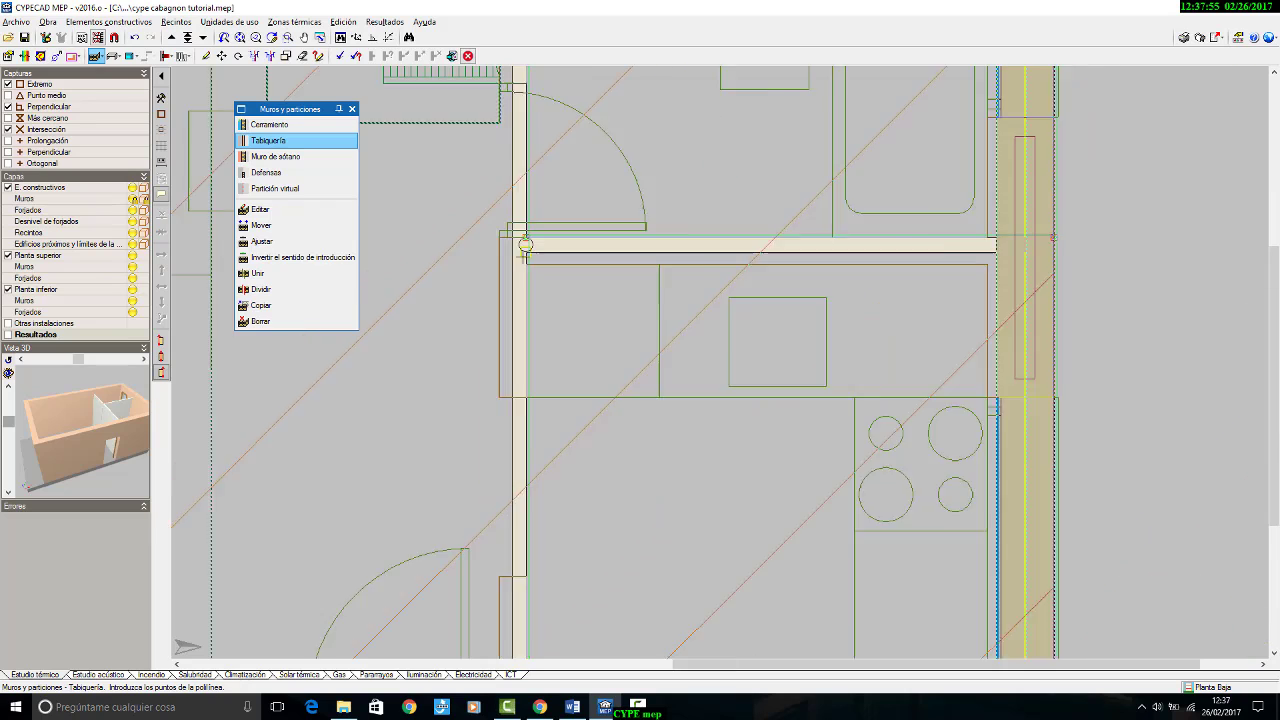
middle_drag(648, 300, 751, 302)
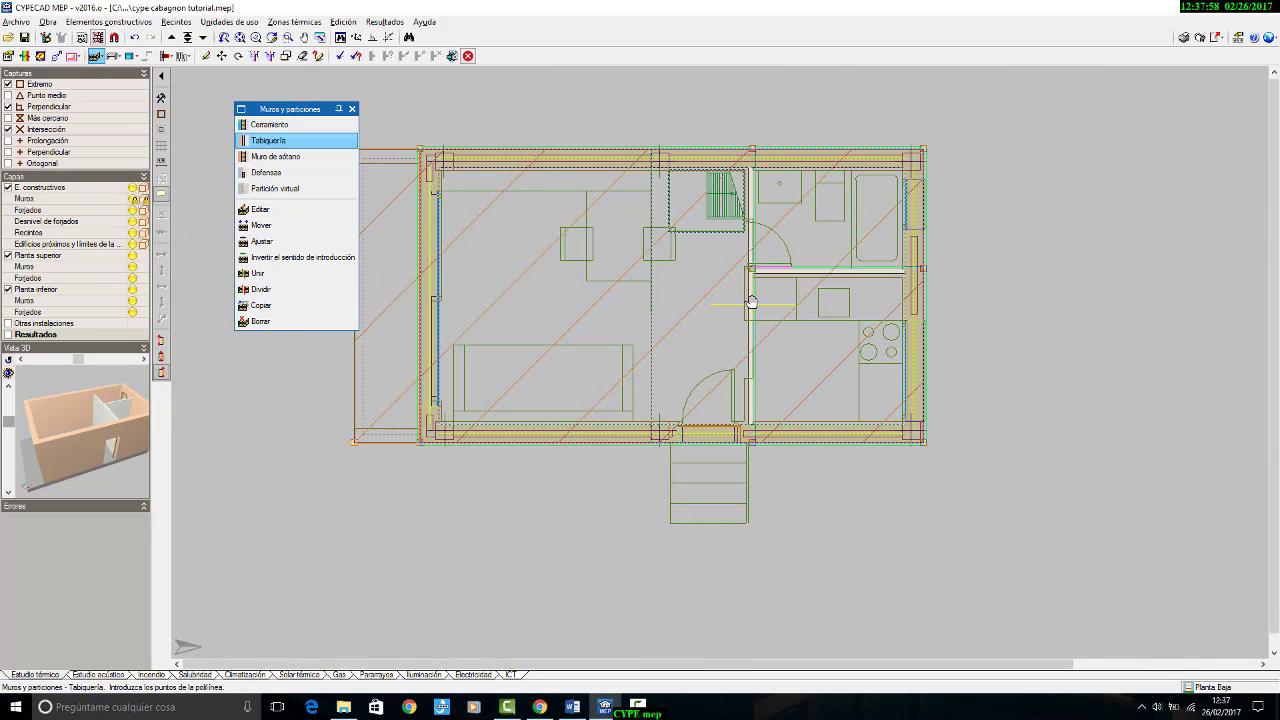
Step: Go up to the mezzanine floor and dismiss the partition type selection
click(170, 40)
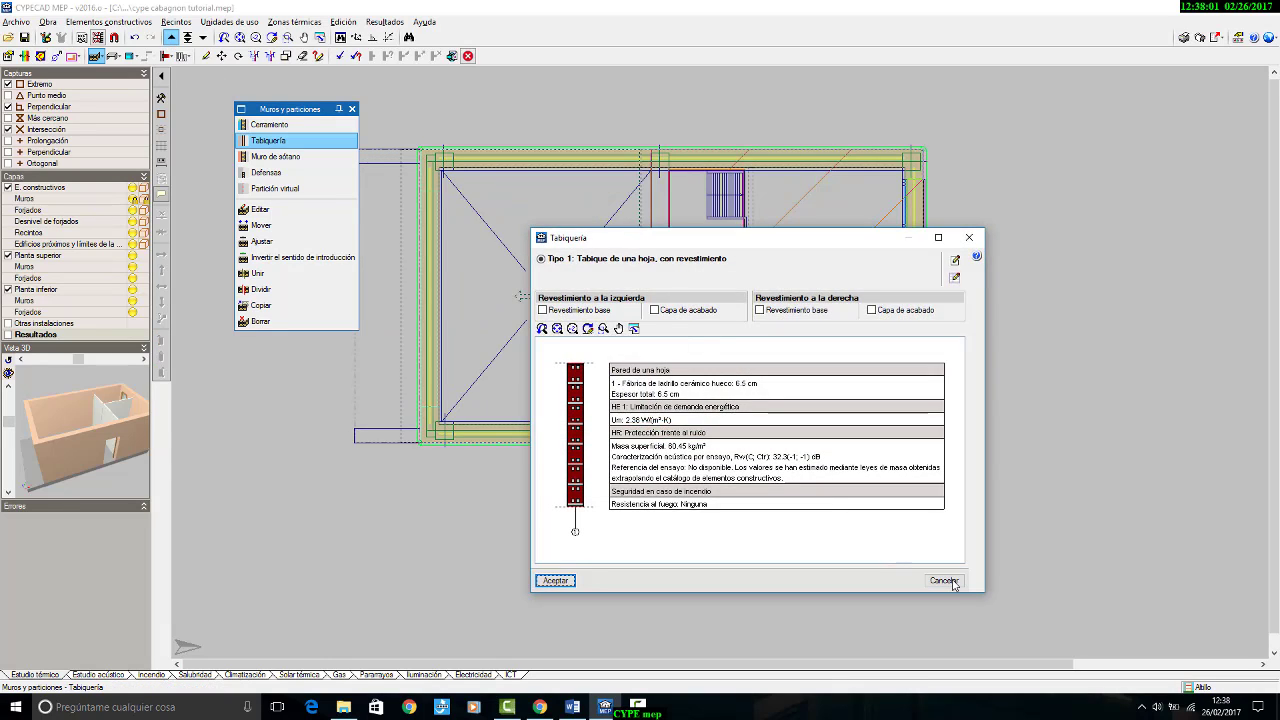
click(946, 581)
scroll(720, 250, up, 3)
scroll(720, 250, down, 1)
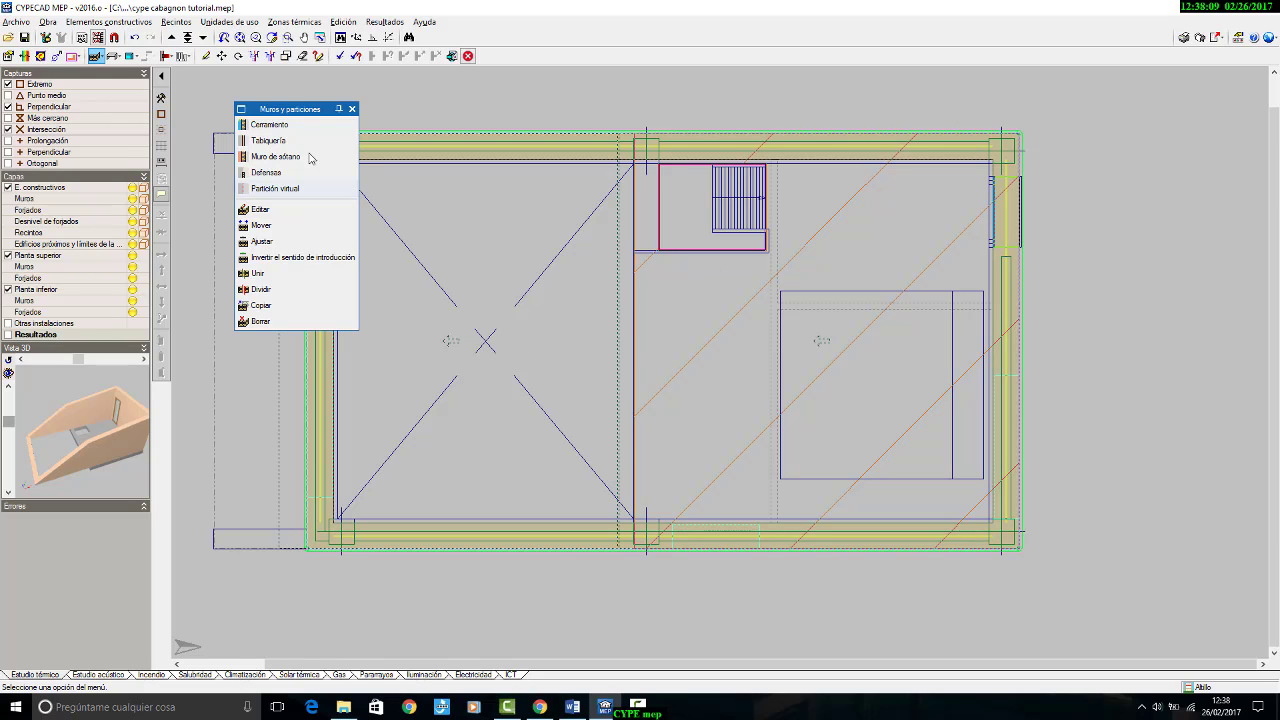
Step: Draw a virtual partition from the entrance-side façade along the mezzanine's open edge, around the stair opening and up to the opposite façade
click(275, 188)
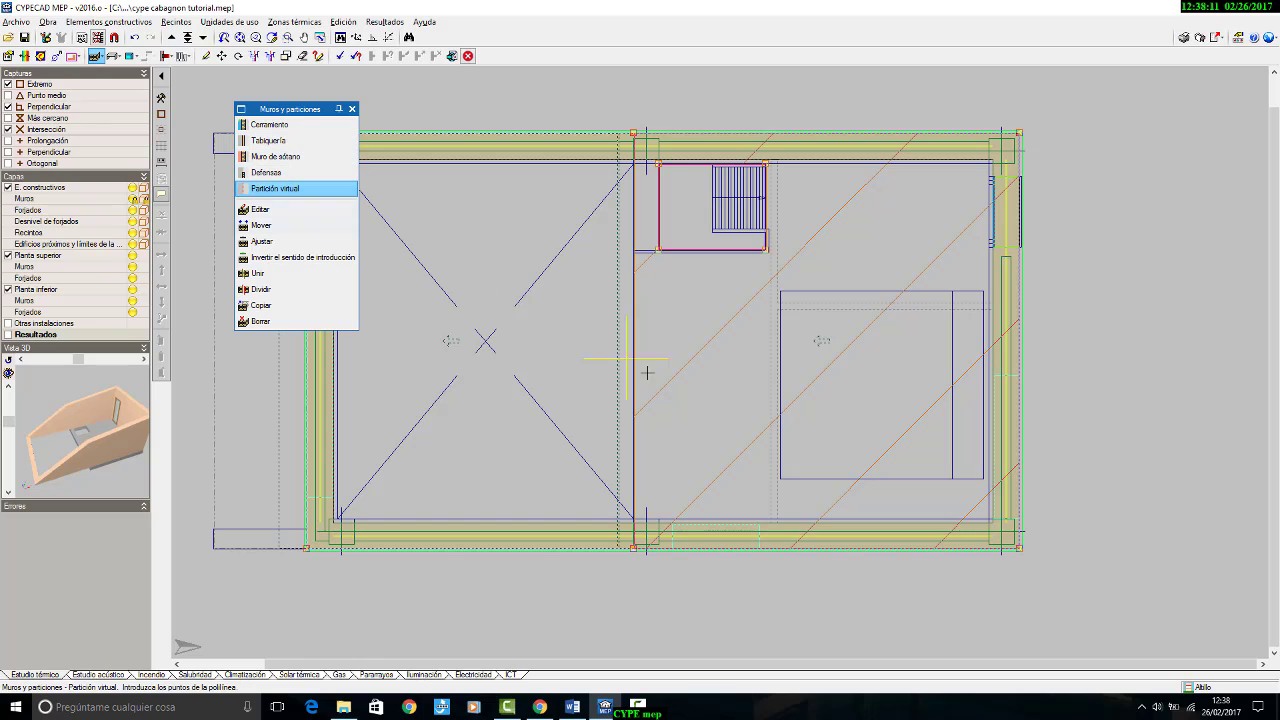
scroll(630, 525, up, 4)
click(632, 523)
scroll(601, 558, down, 2)
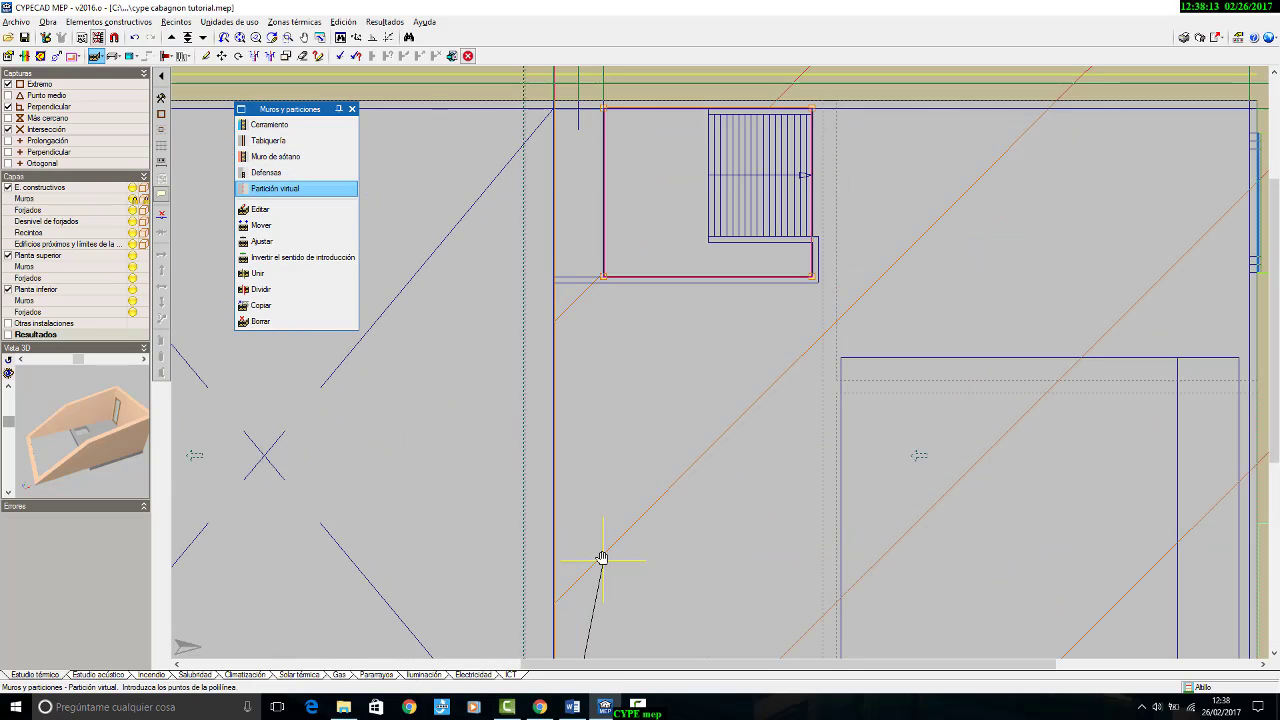
scroll(568, 325, up, 2)
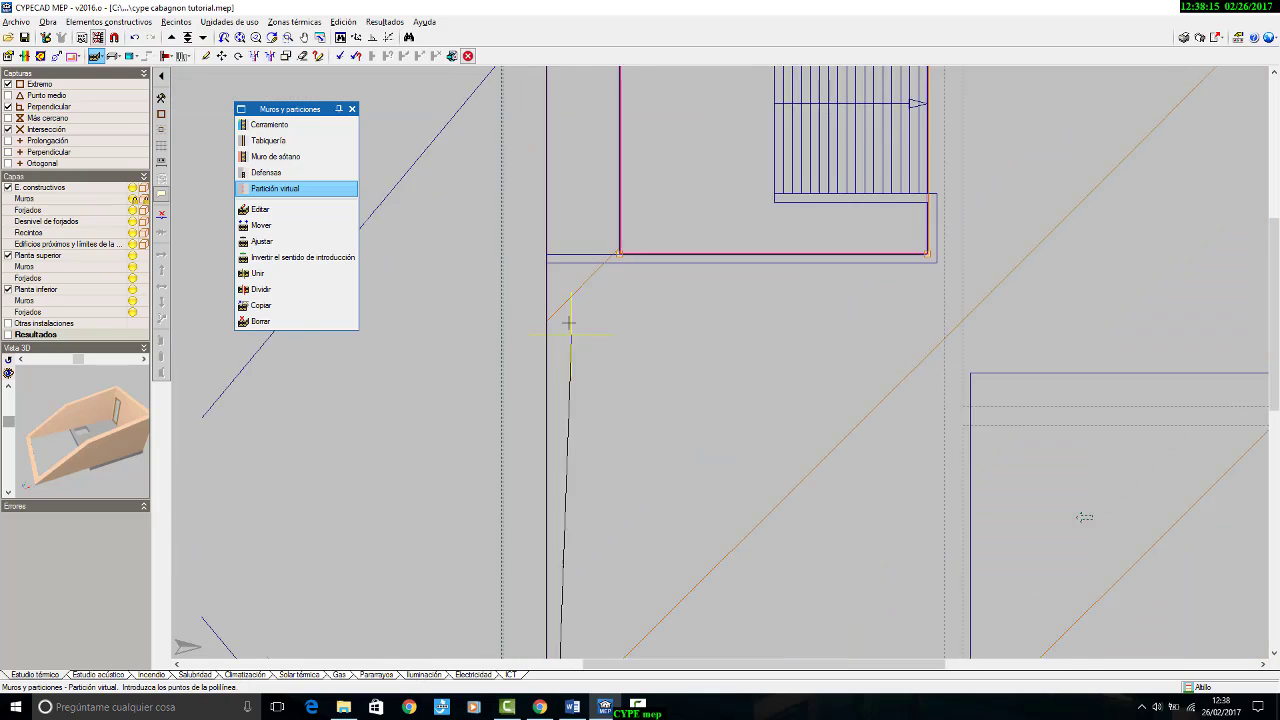
scroll(568, 322, up, 2)
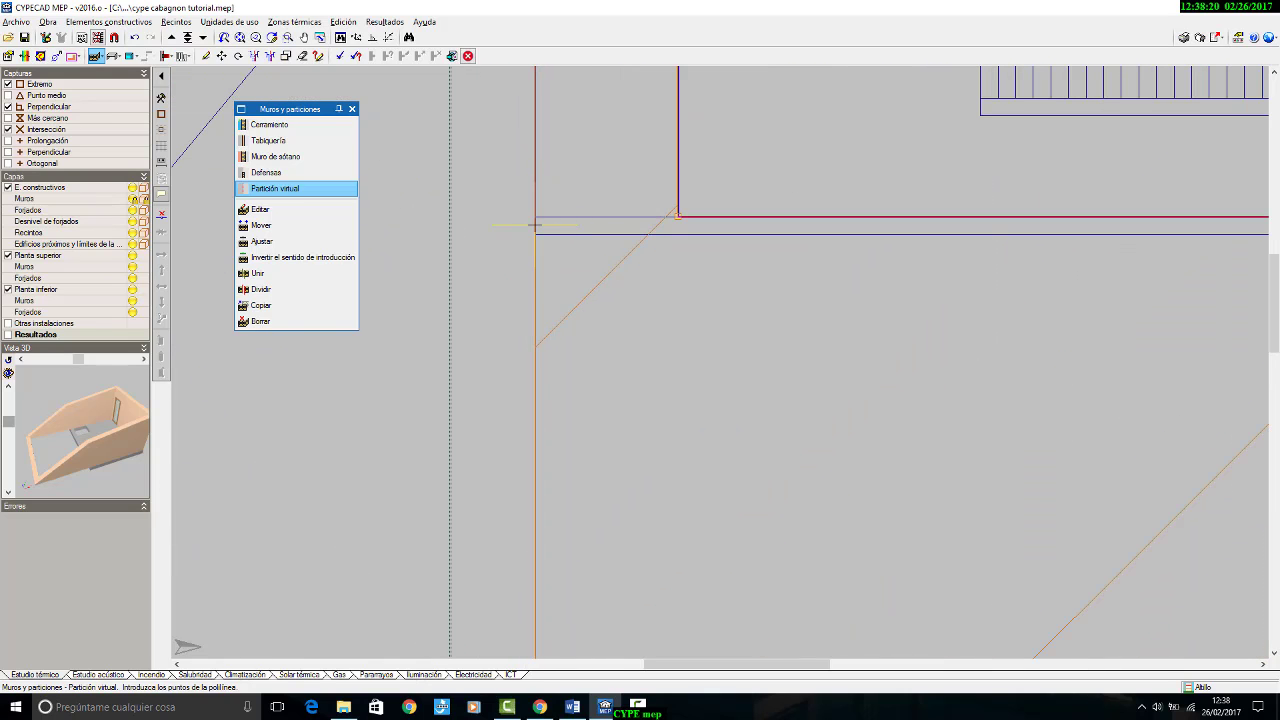
click(535, 230)
scroll(609, 357, down, 2)
middle_drag(977, 189, 840, 466)
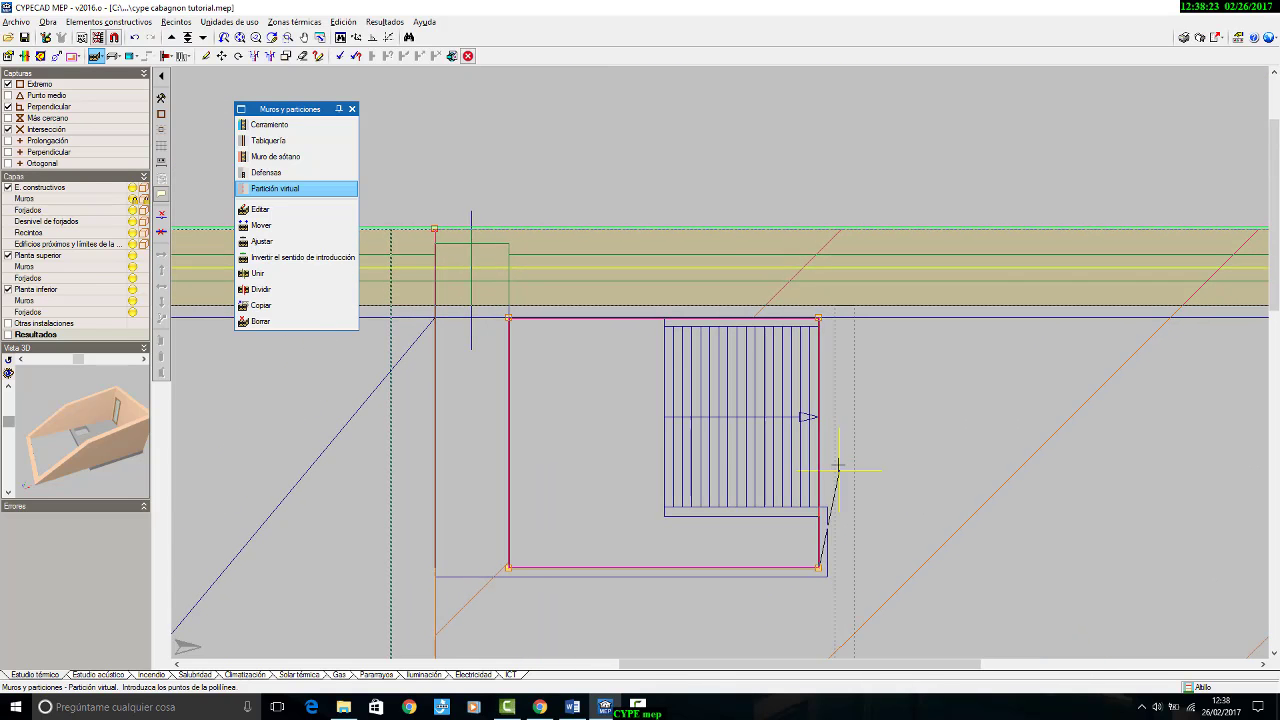
click(804, 227)
scroll(831, 158, down, 6)
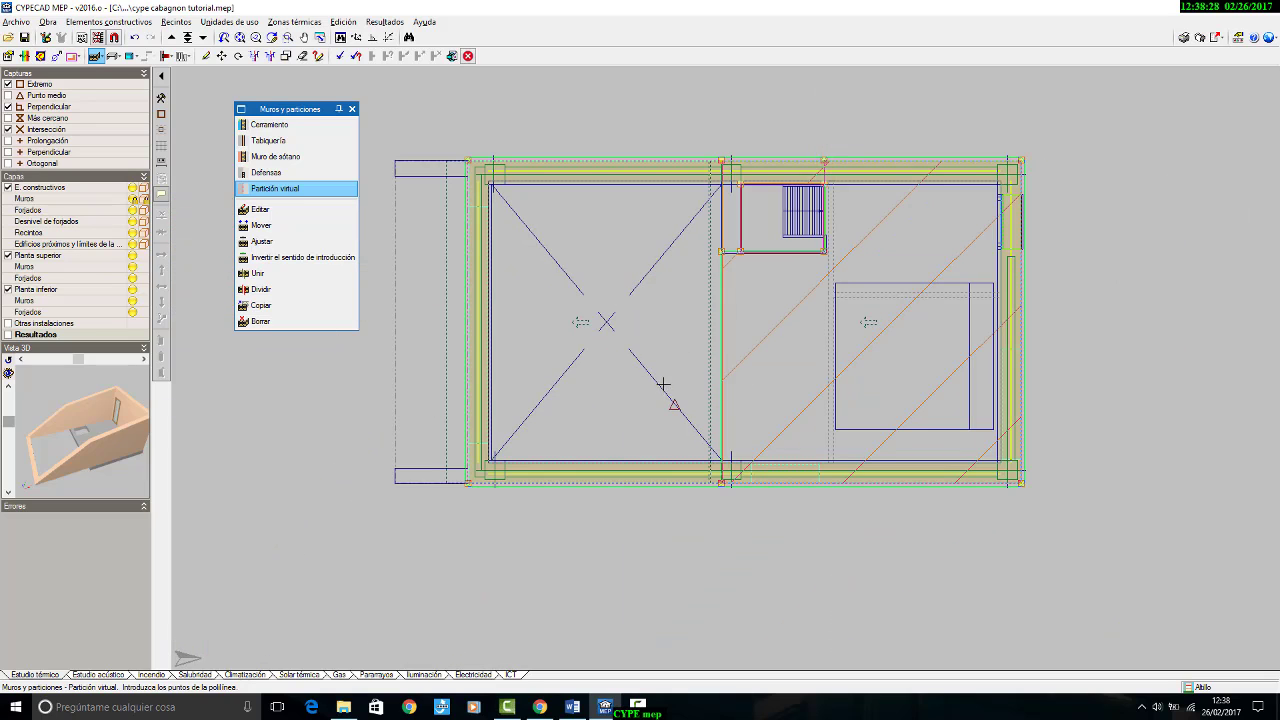
scroll(655, 345, up, 1)
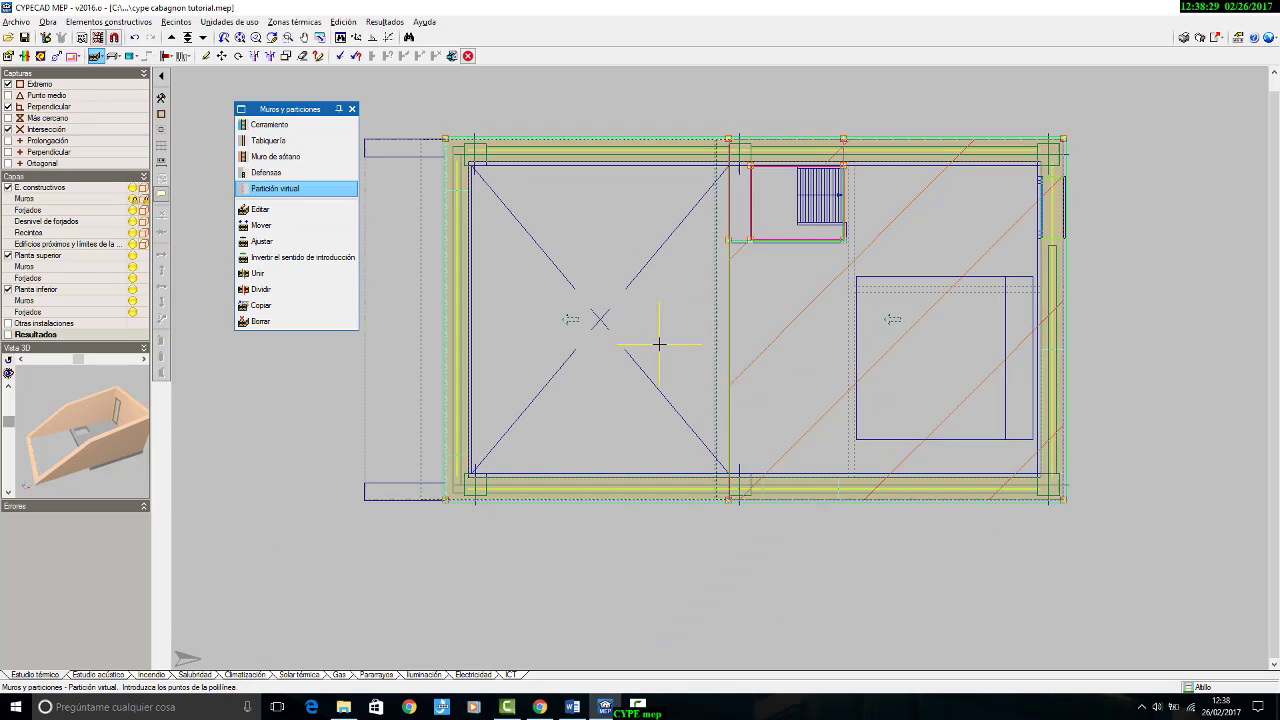
Step: Start a new room of the Dormitorio type with predefined interior conditions and proceed to its wall coverings
click(177, 22)
click(186, 38)
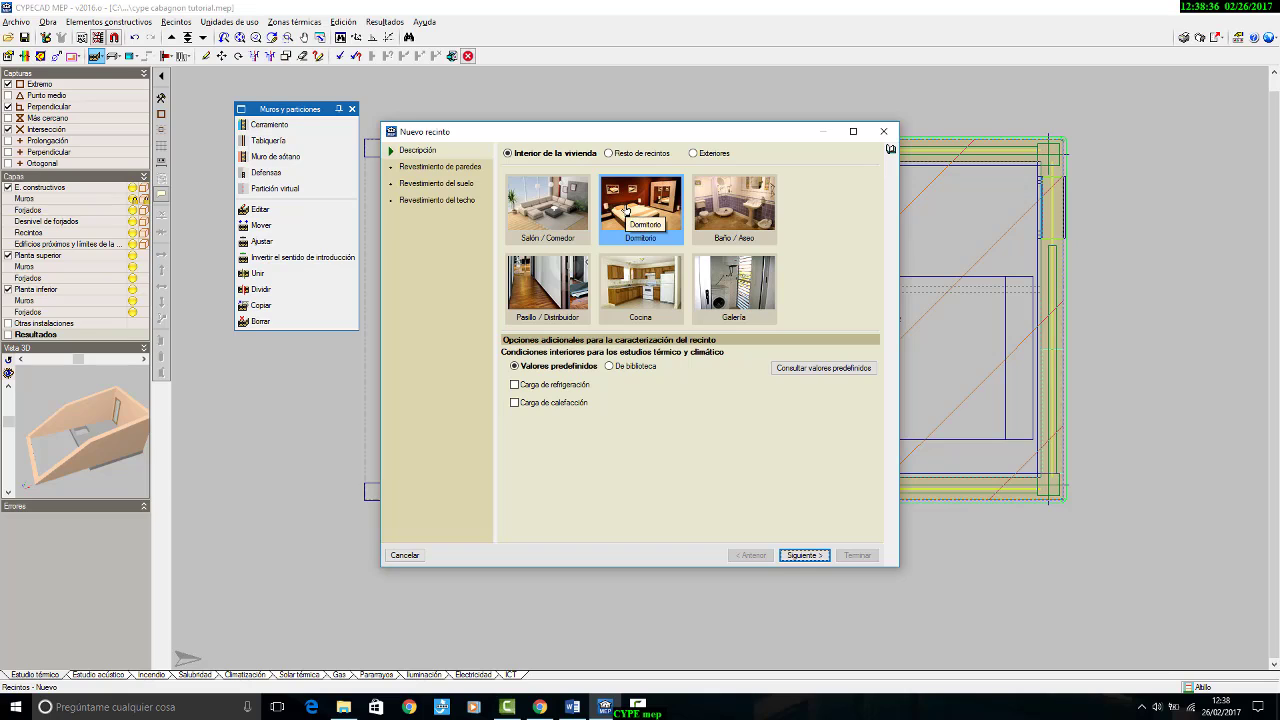
click(808, 556)
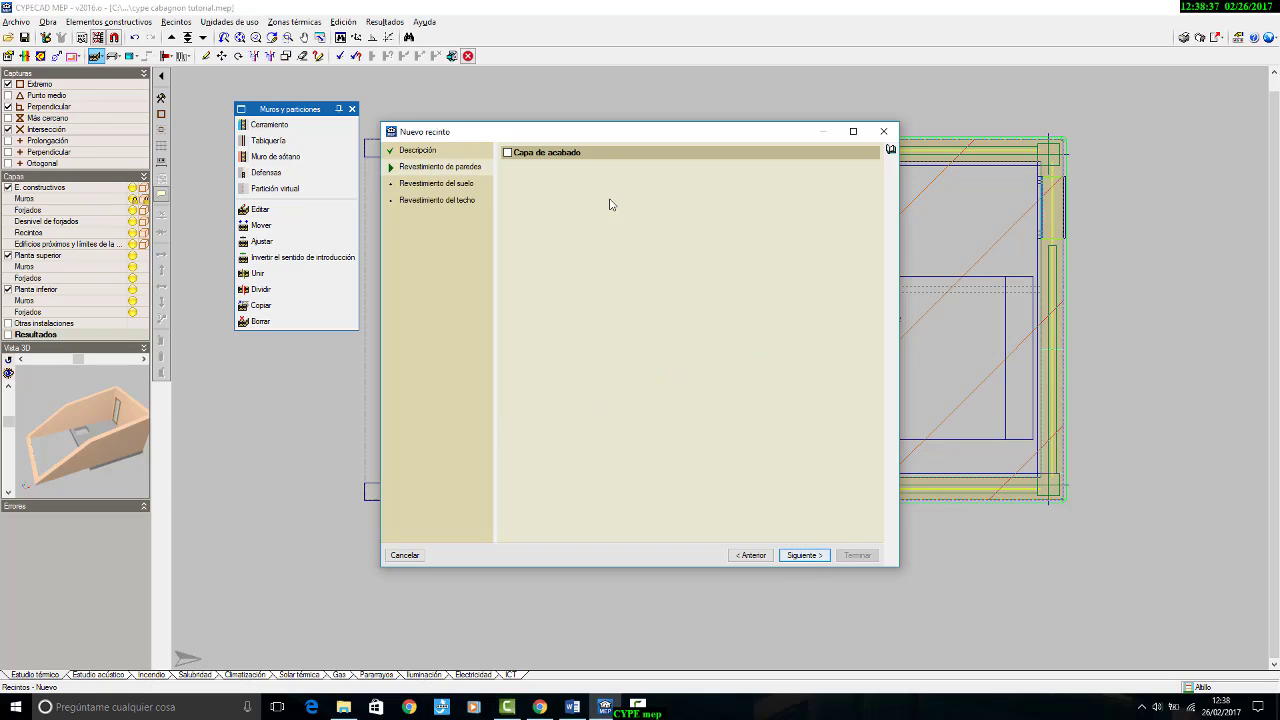
Step: Enable the bedroom walls' finish layer and create its type from the price generator as Pinturas en paramentos interiores
click(530, 153)
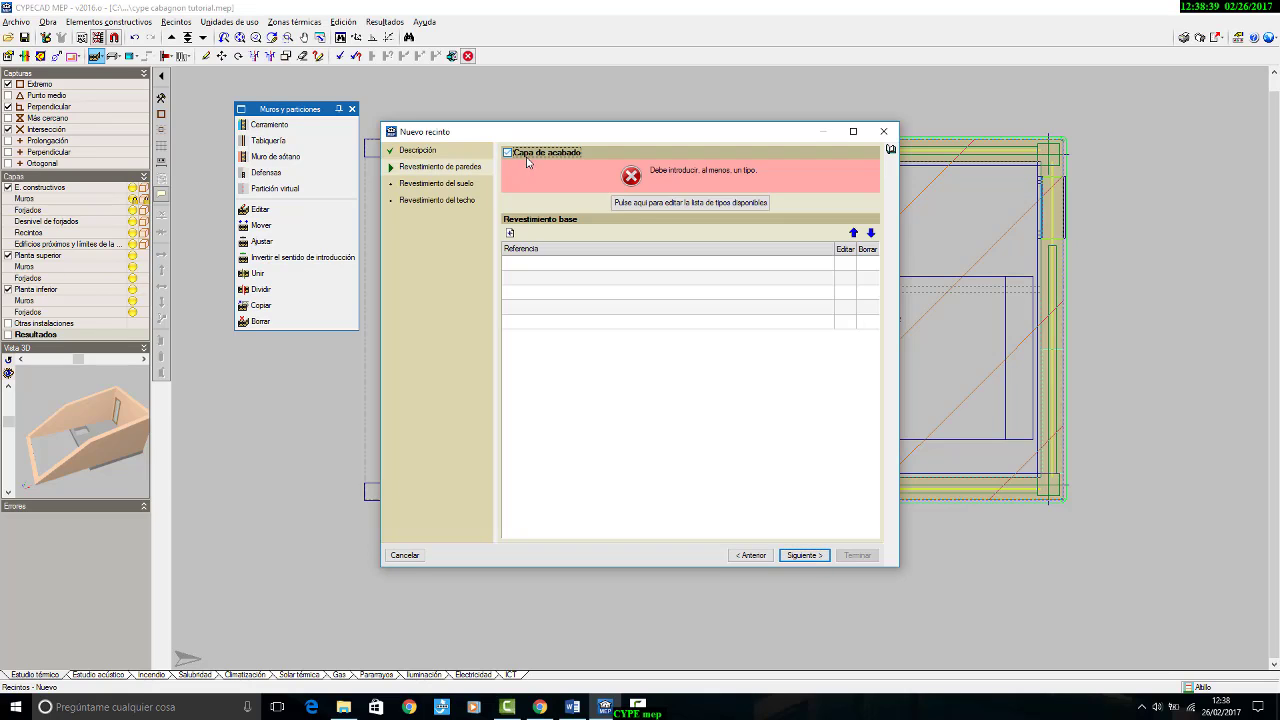
click(685, 204)
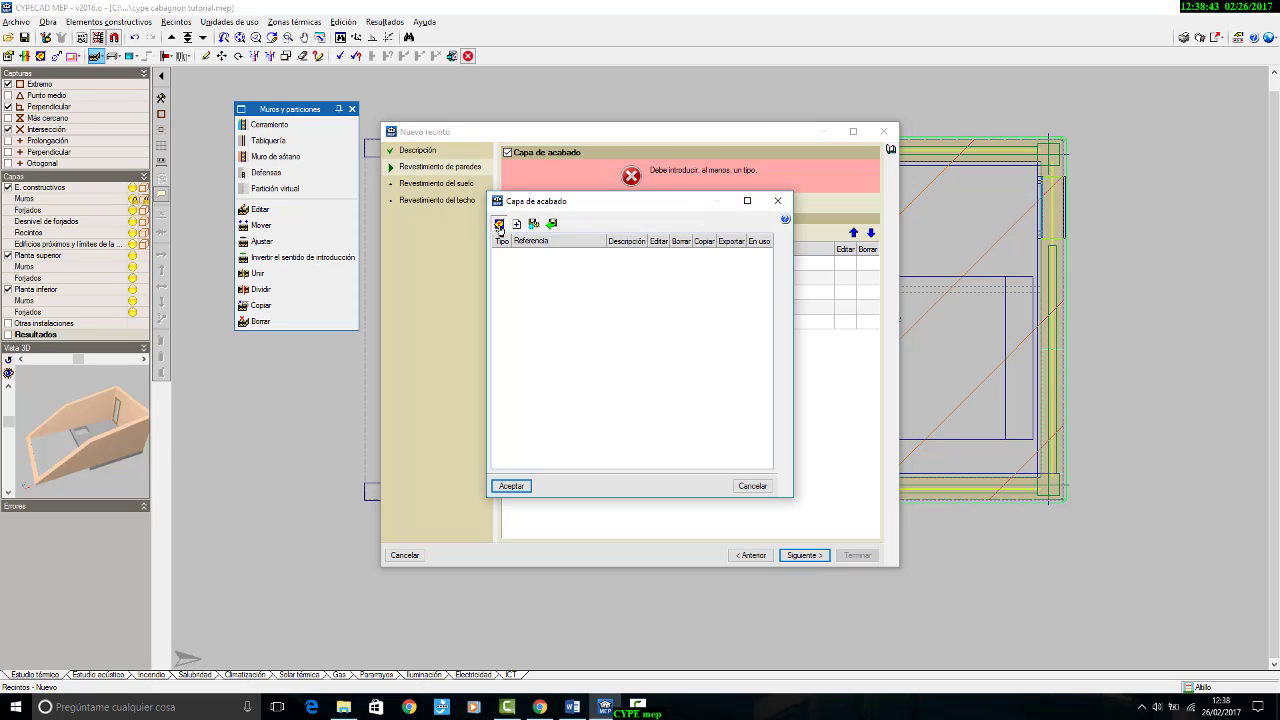
click(499, 226)
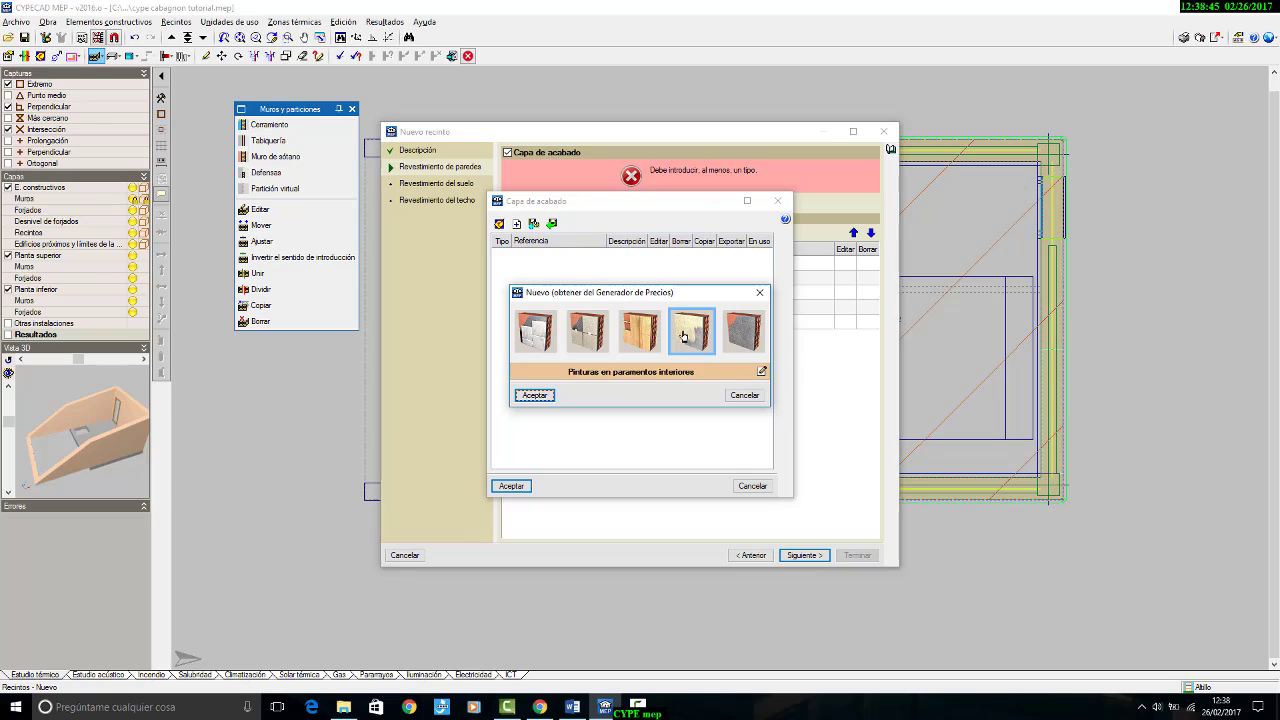
click(684, 336)
click(532, 395)
click(515, 486)
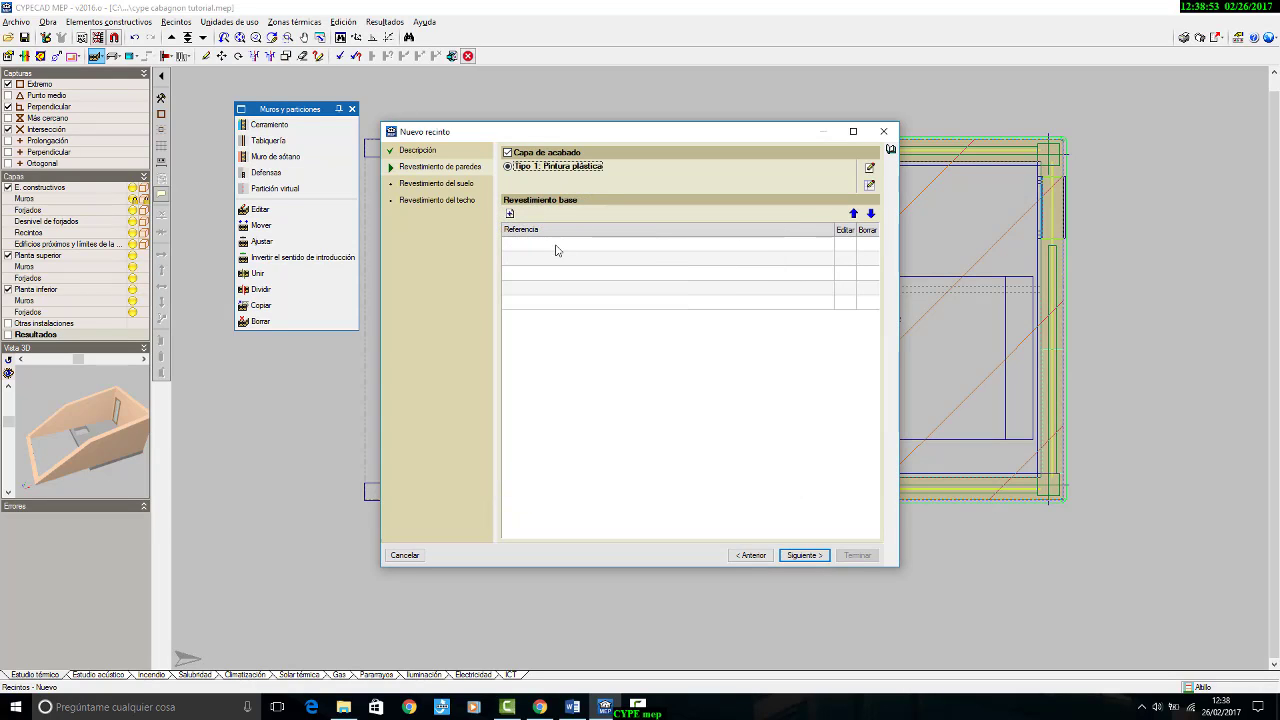
Step: Add a Guarnecido de yeso base covering to the bedroom walls with enlucido, 15 mm thick and Maestreado, and proceed to the floor coverings
click(509, 213)
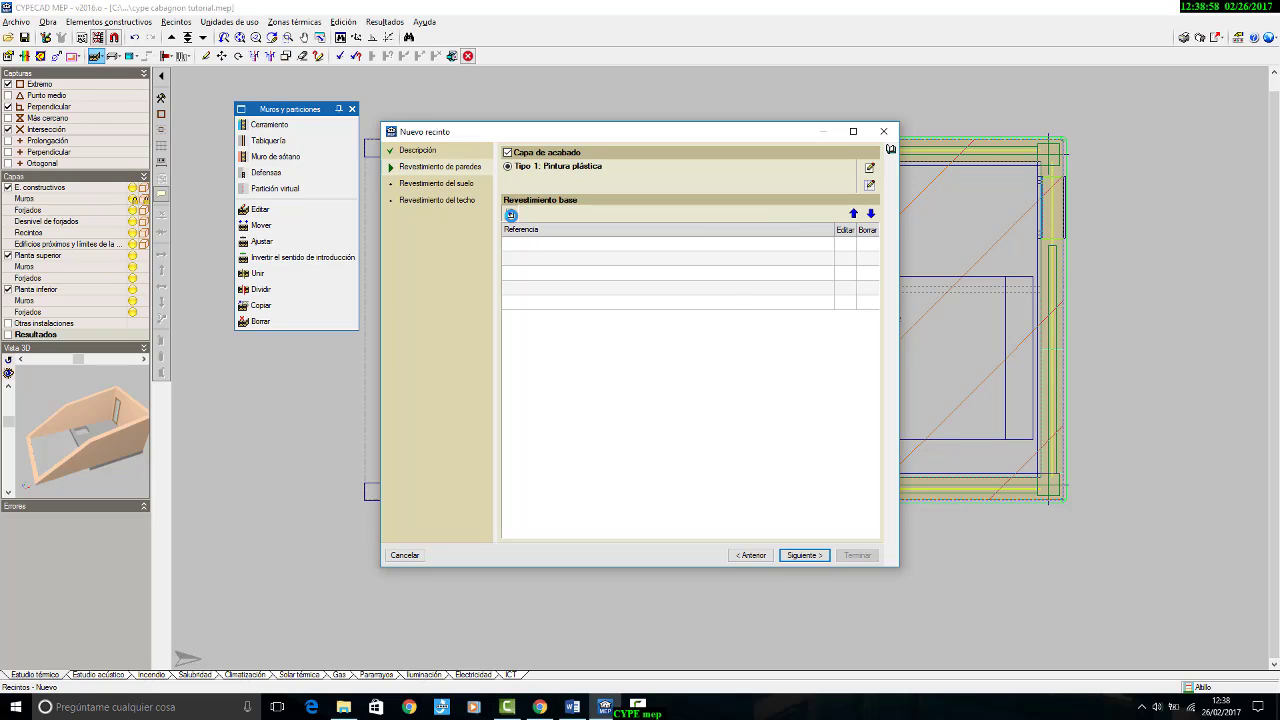
click(640, 359)
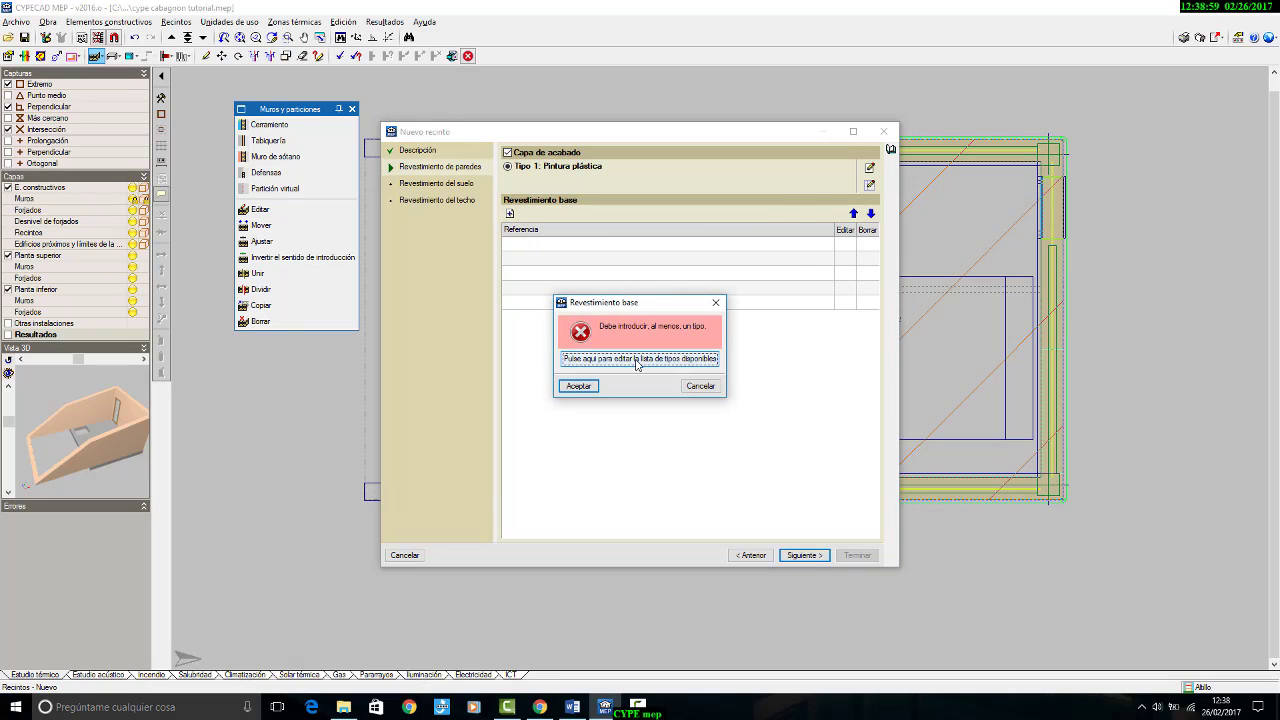
click(513, 223)
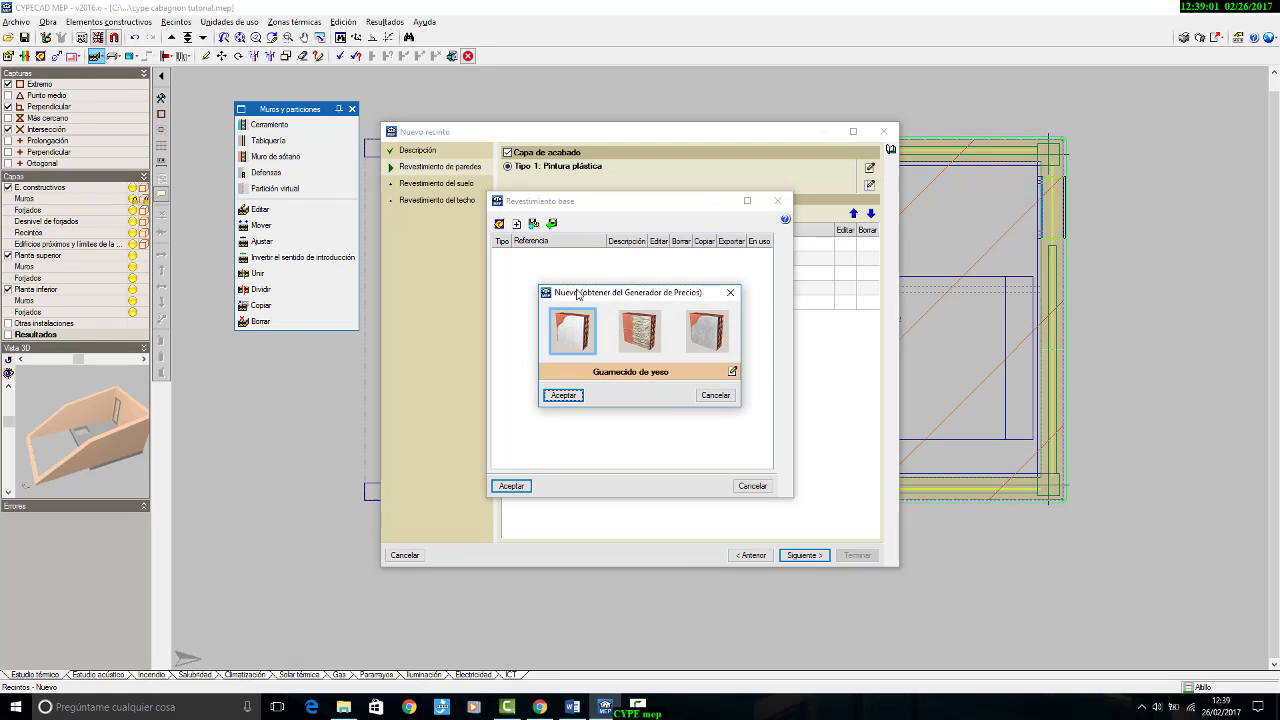
click(731, 373)
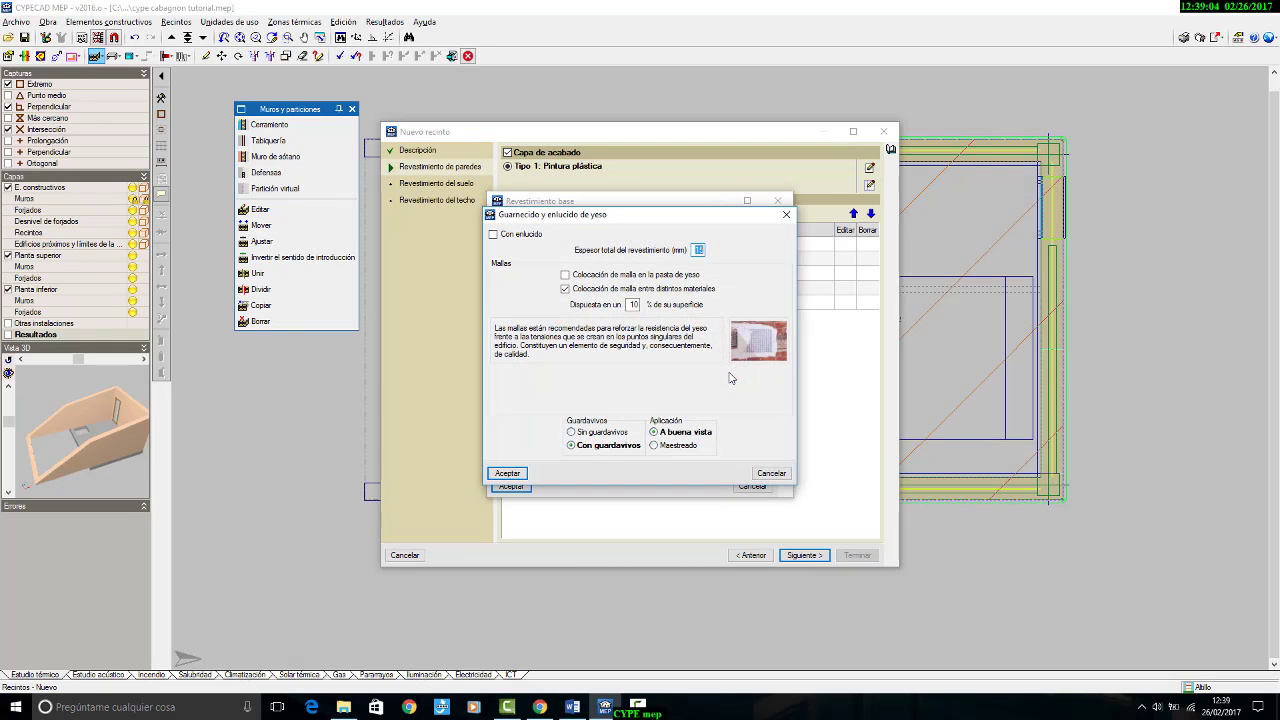
click(531, 235)
double_click(699, 250)
click(677, 447)
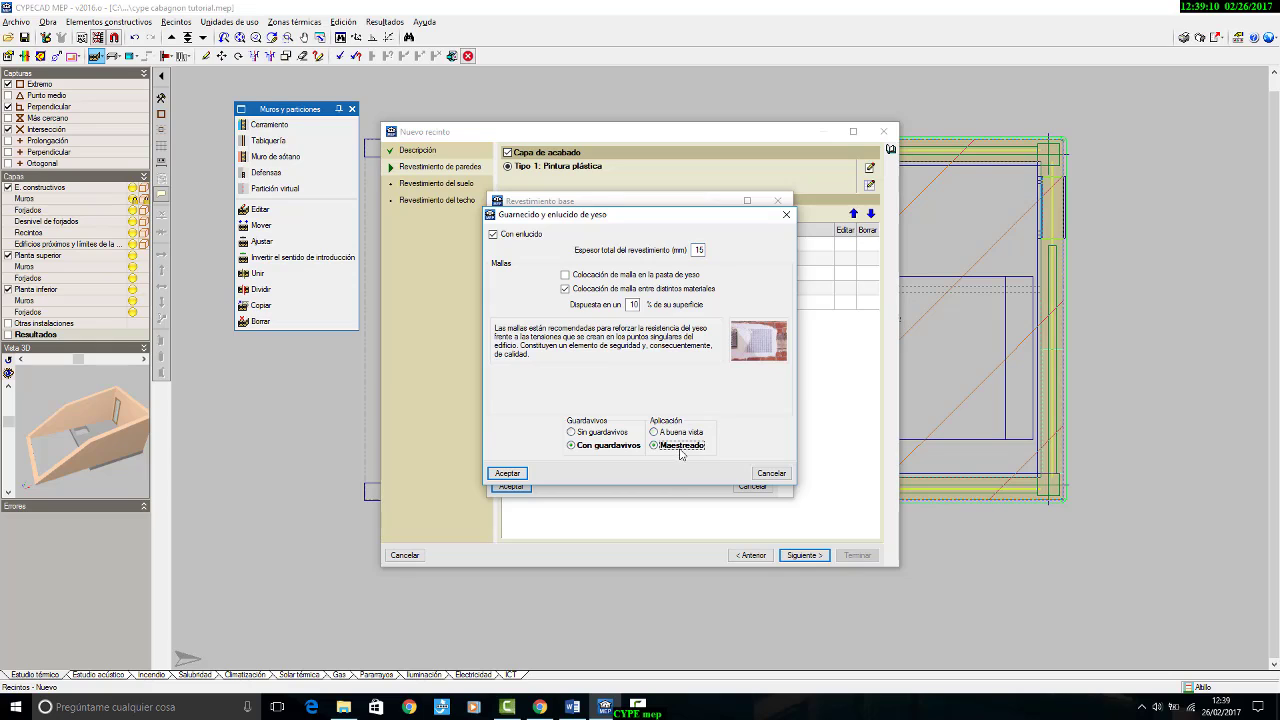
click(507, 473)
click(563, 395)
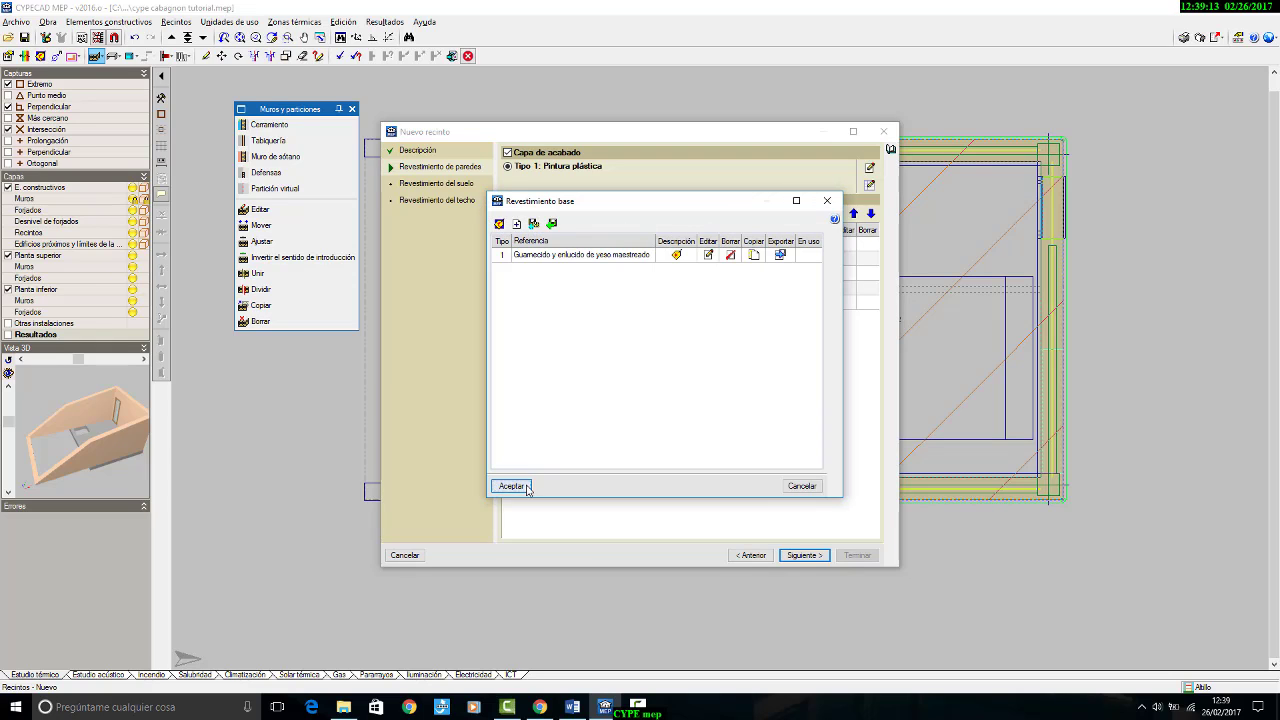
click(510, 485)
click(574, 394)
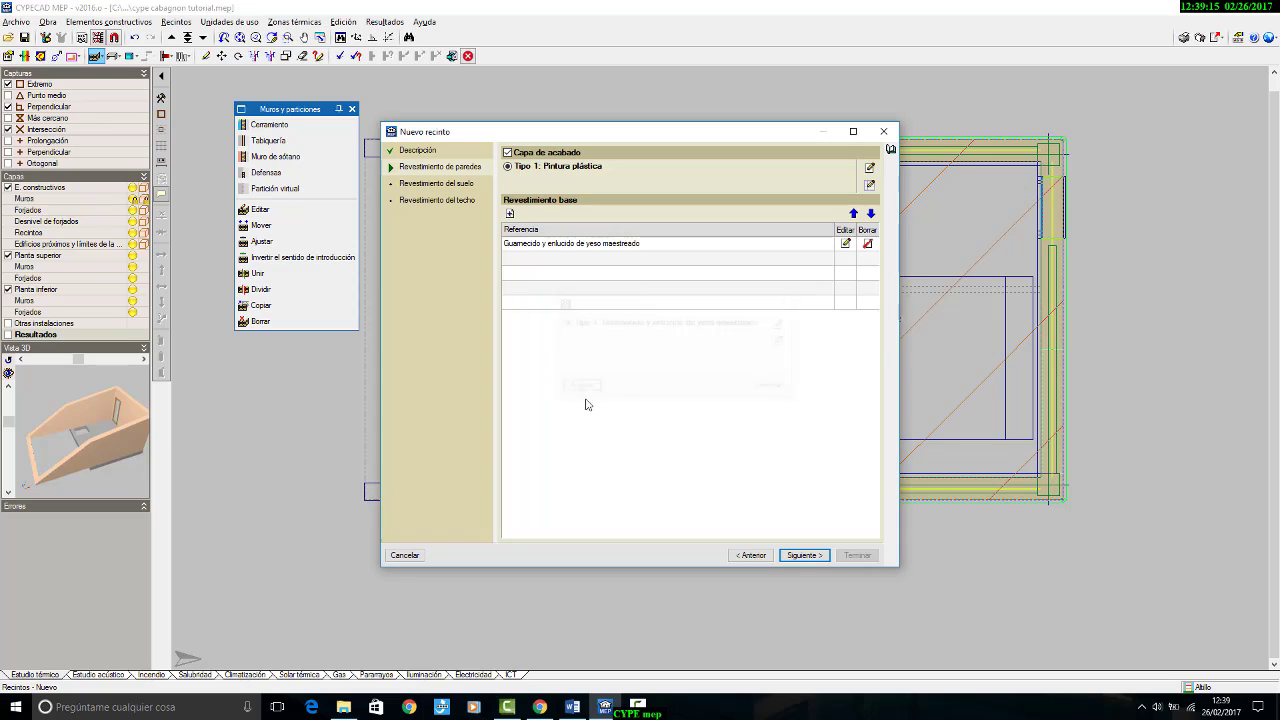
click(813, 560)
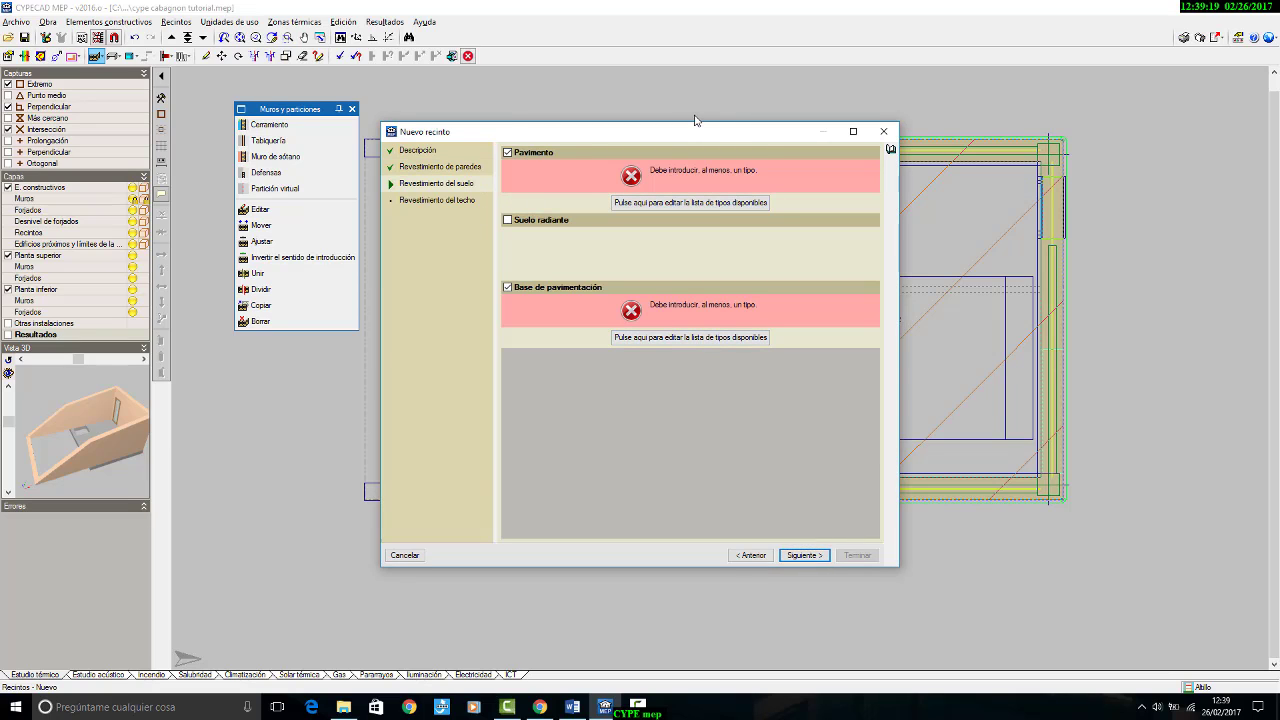
Step: Switch to the cabagnon_resumen Word document, check the specified floor composition, and return to CYPECAD MEP
click(572, 707)
scroll(797, 468, down, 4)
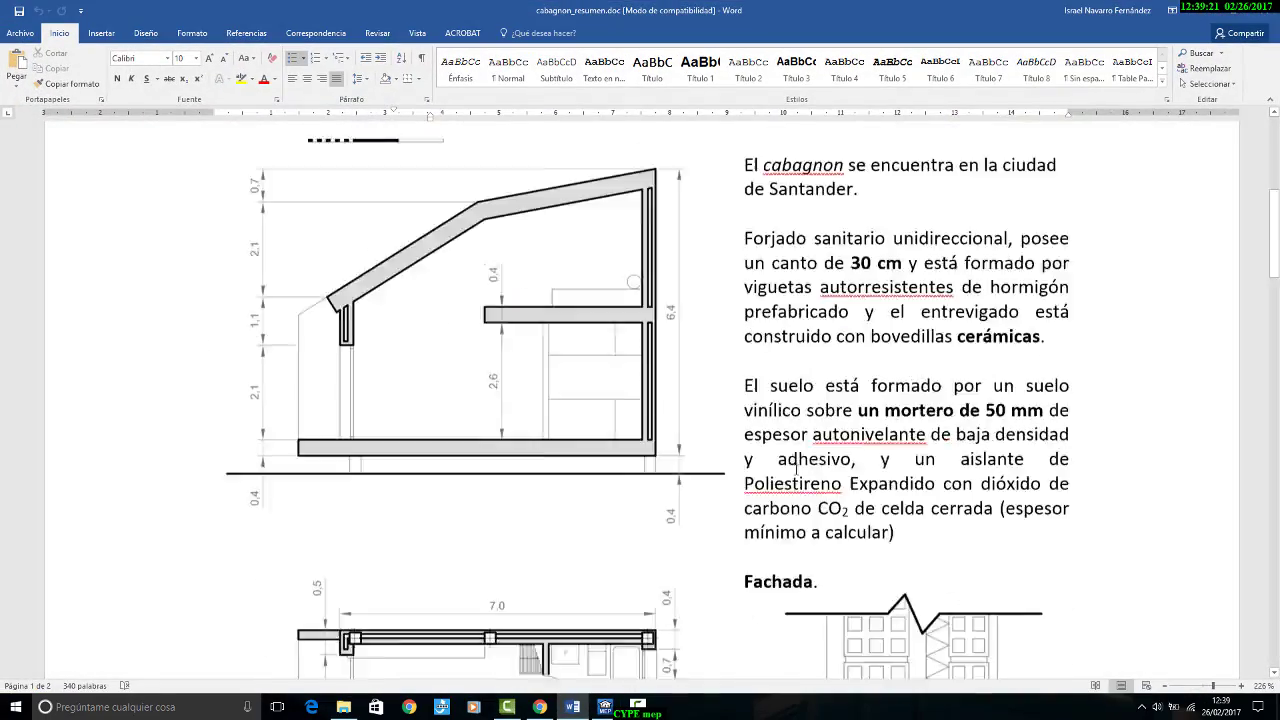
scroll(797, 468, down, 10)
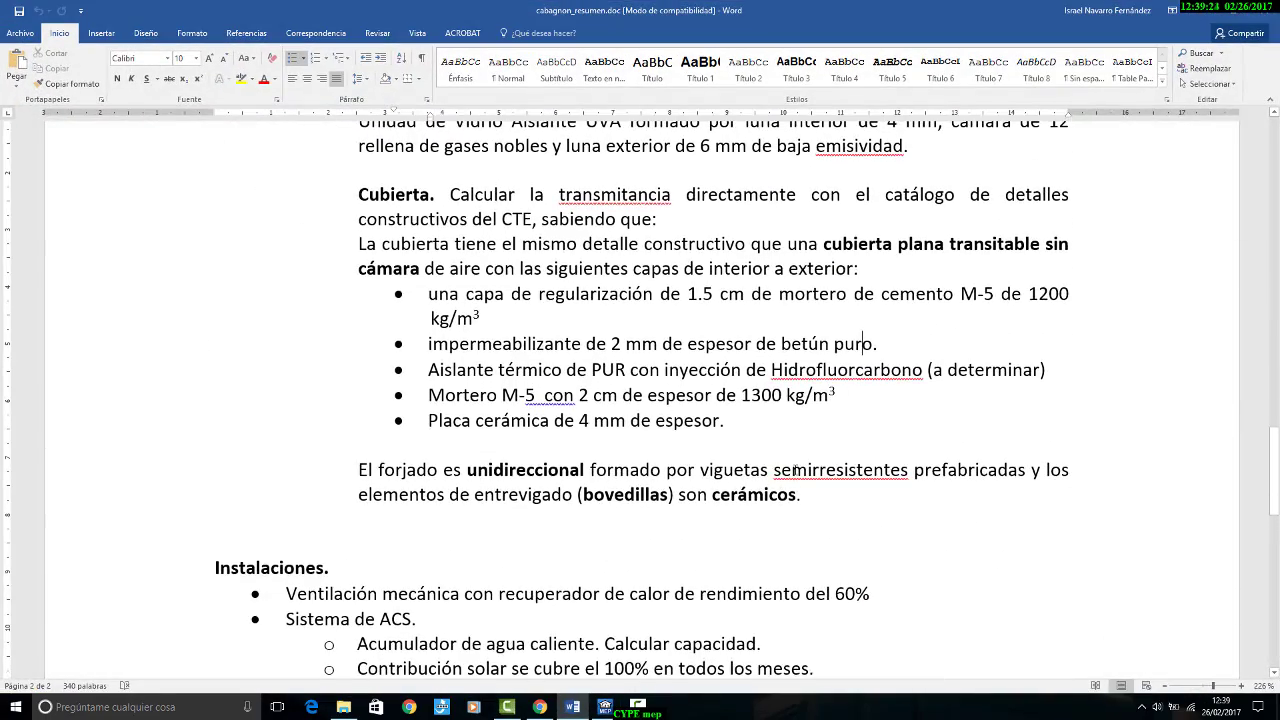
scroll(797, 468, up, 10)
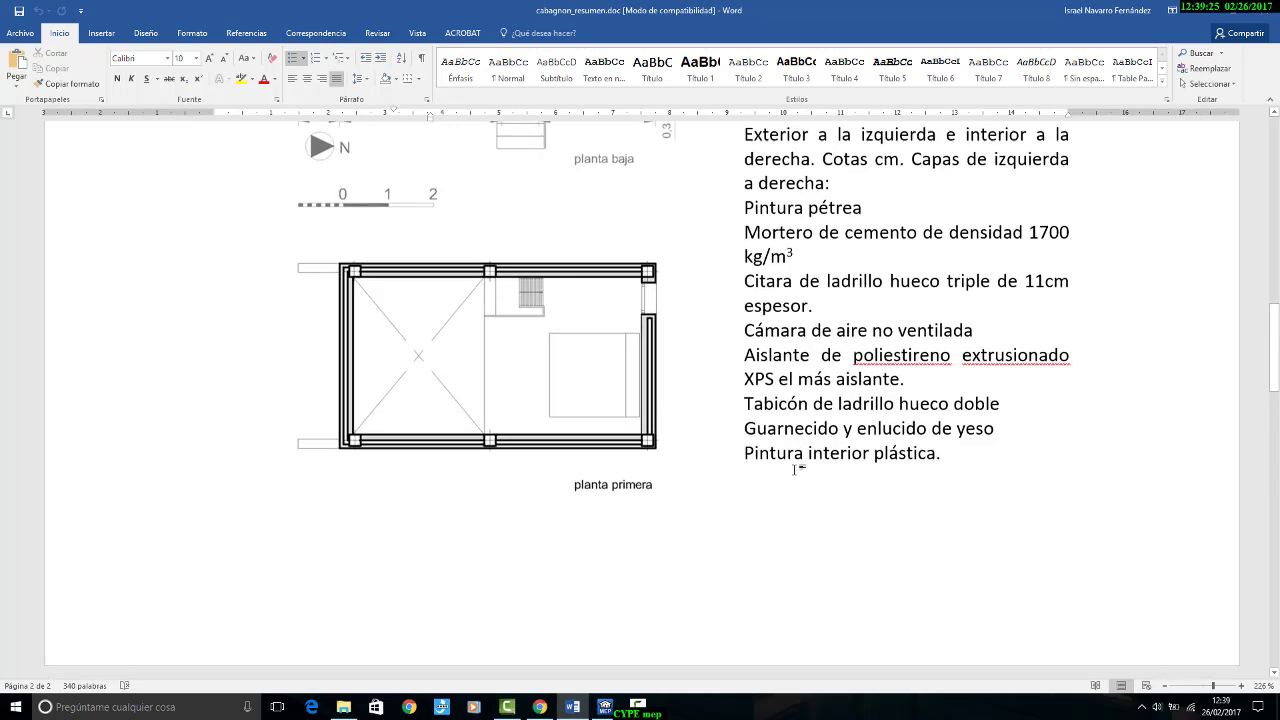
scroll(797, 468, up, 5)
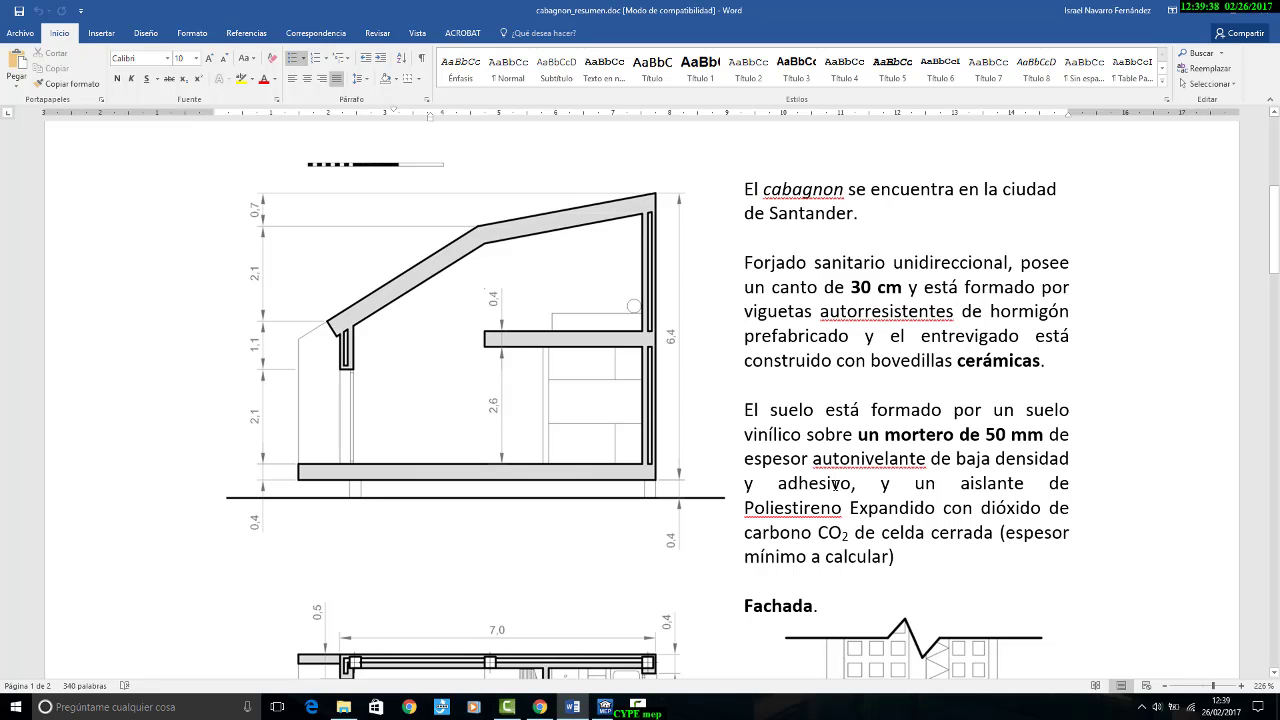
click(604, 707)
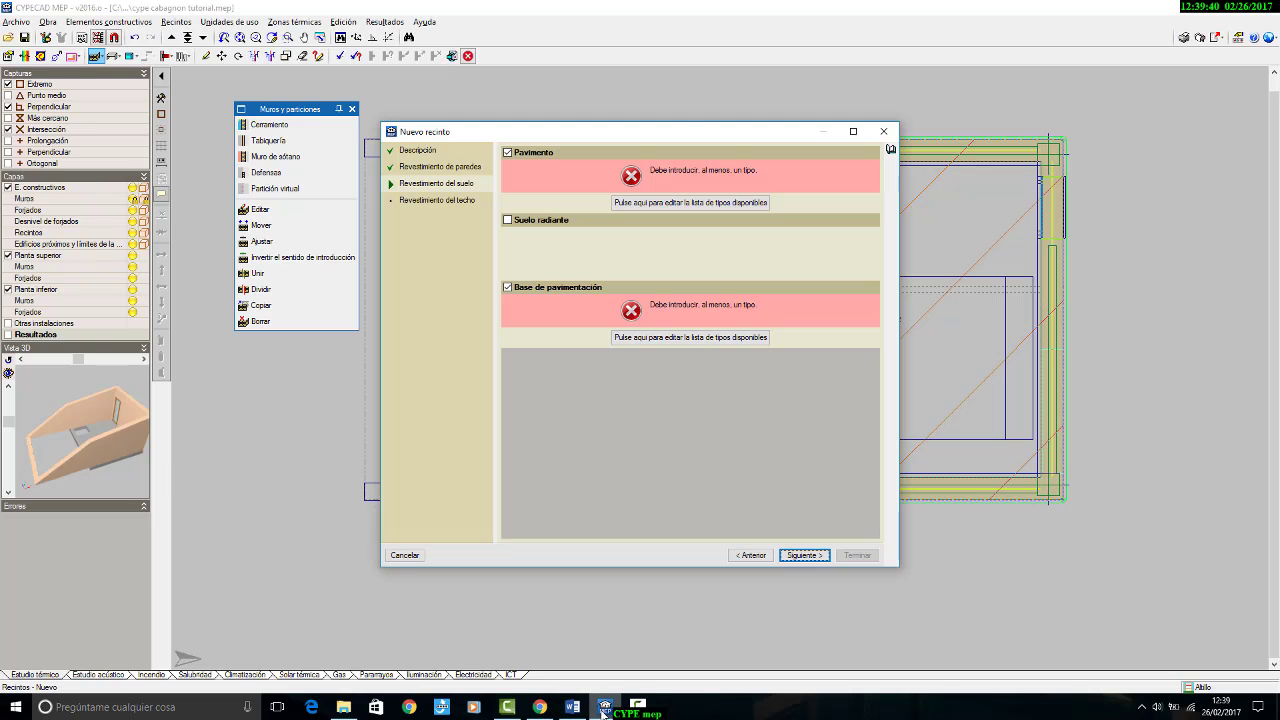
Step: Create the bedroom's floor finish from the price generator as a Flexible vinyl floor, Homogéneo, en rollo, 2.0 mm thick without special characteristics
click(687, 204)
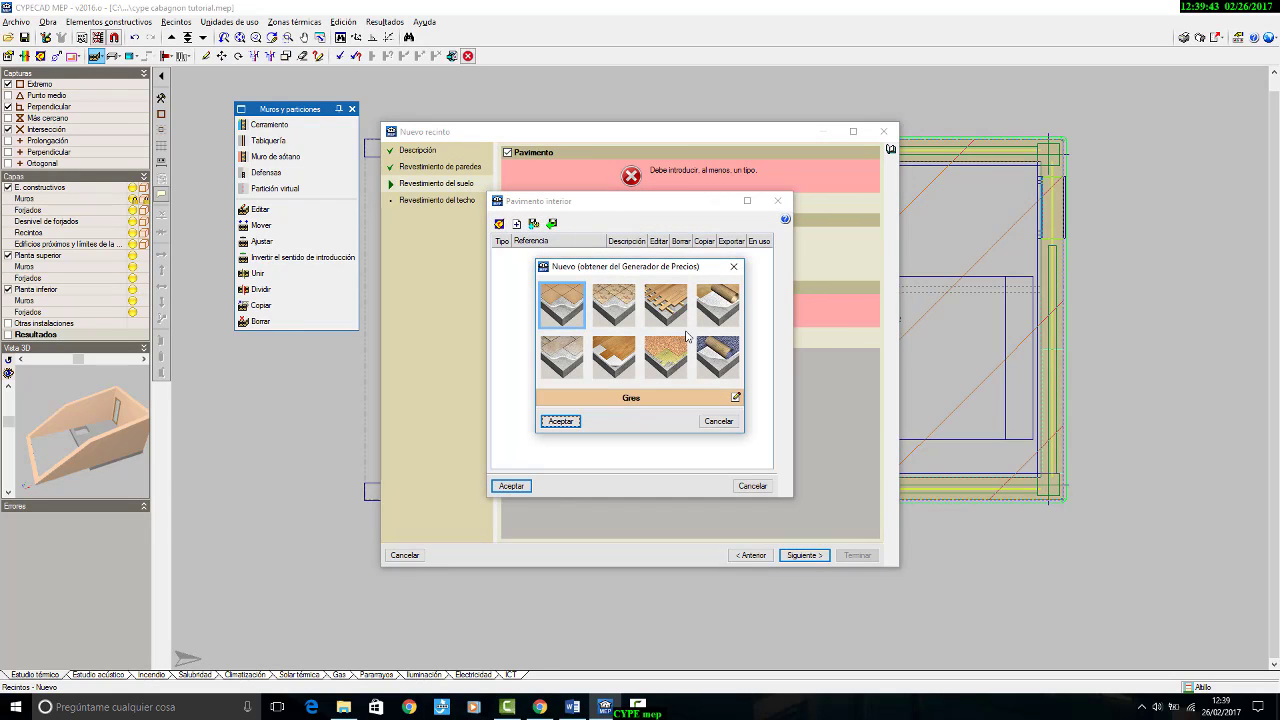
click(706, 315)
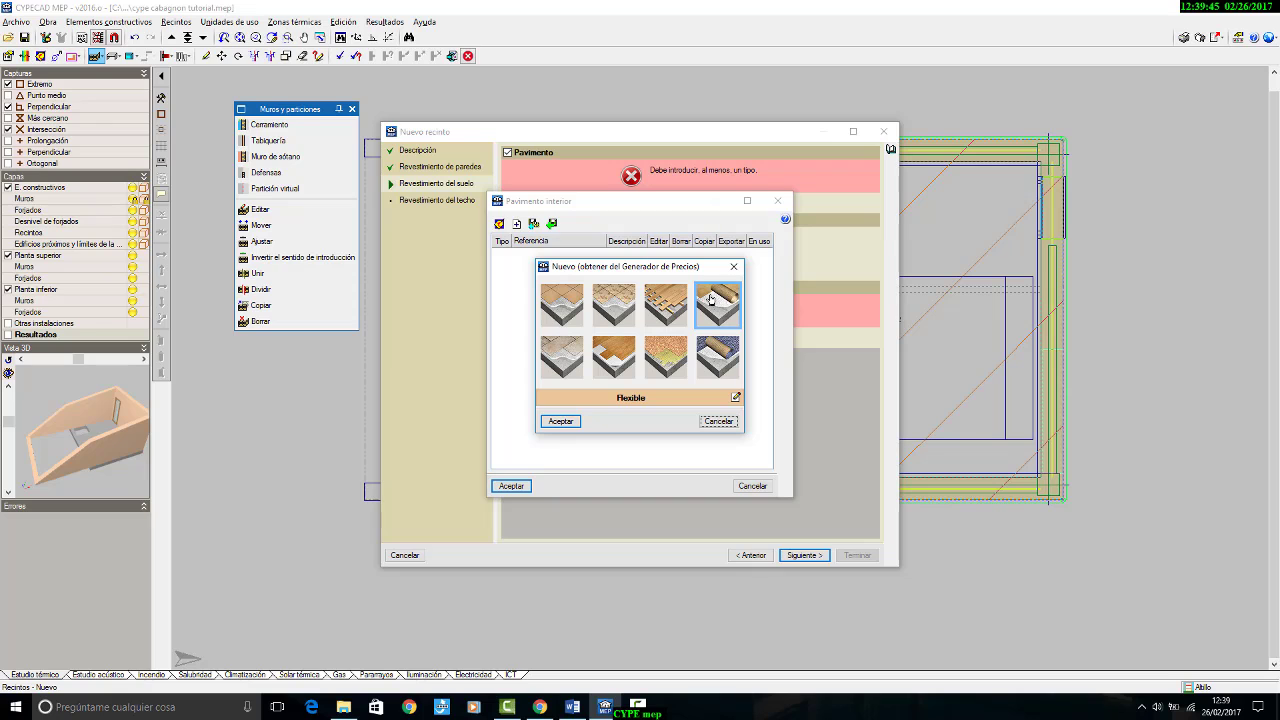
click(736, 399)
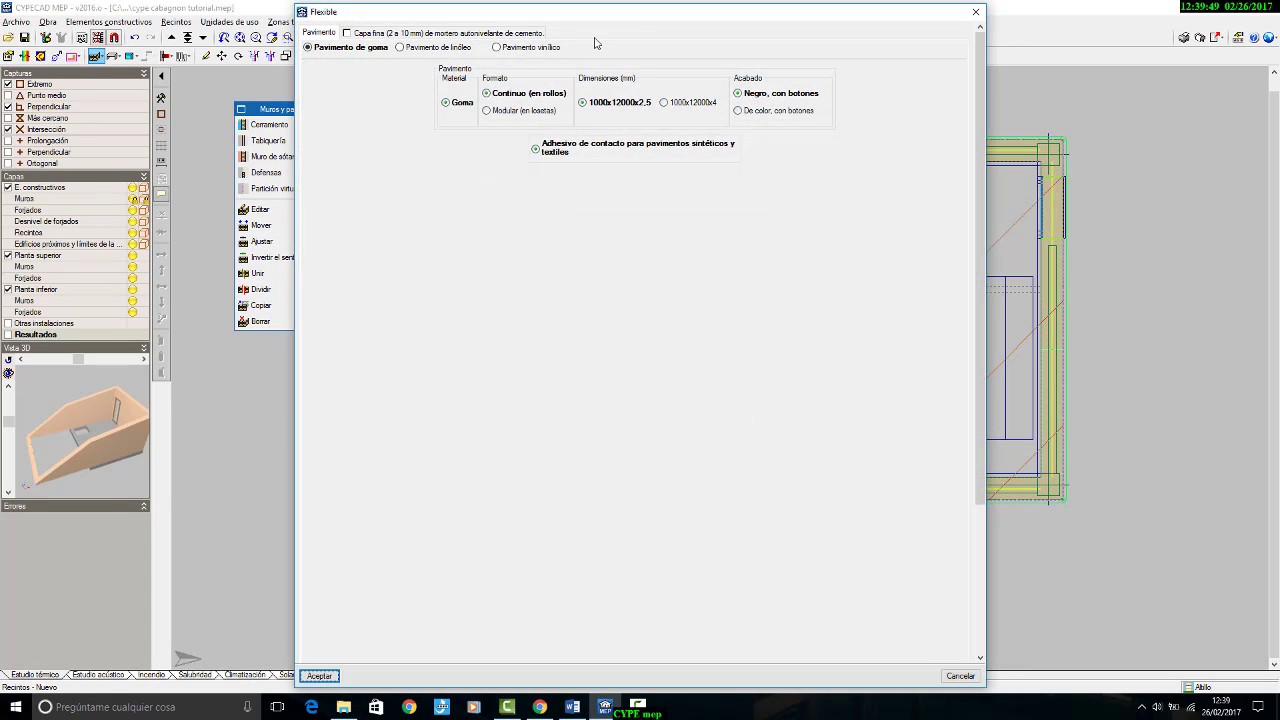
click(549, 48)
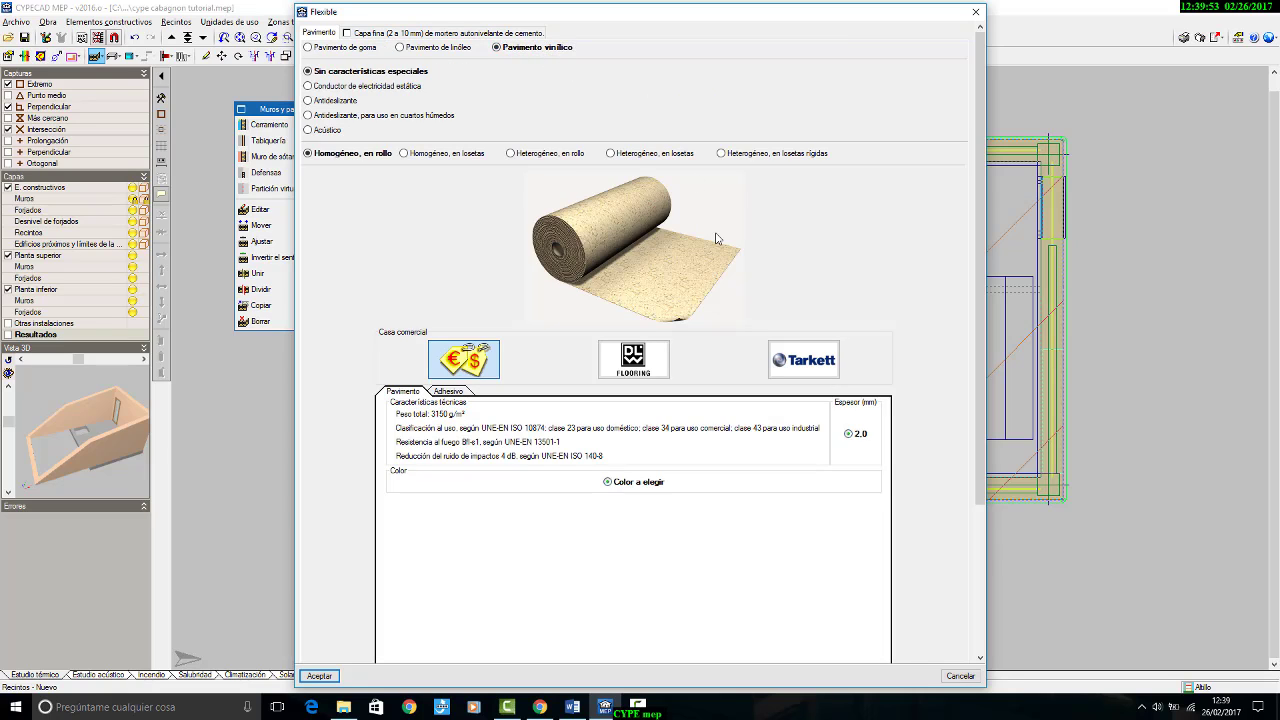
scroll(713, 239, down, 3)
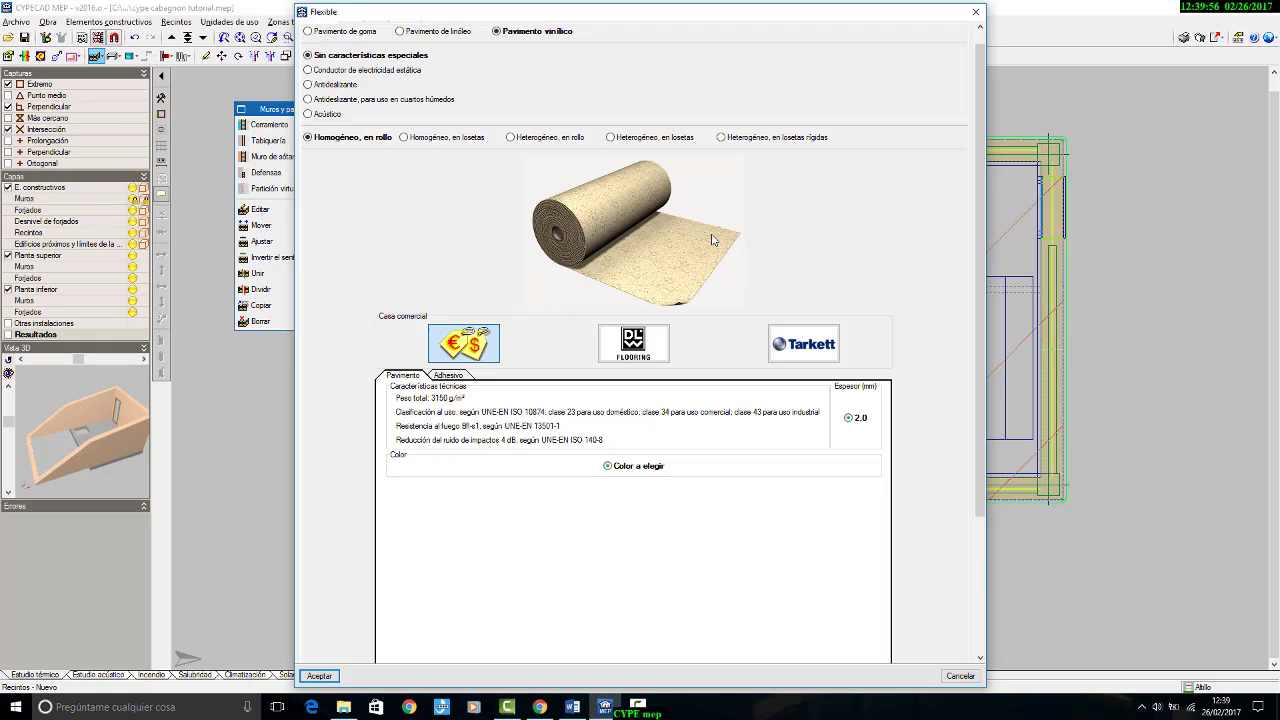
scroll(713, 243, down, 2)
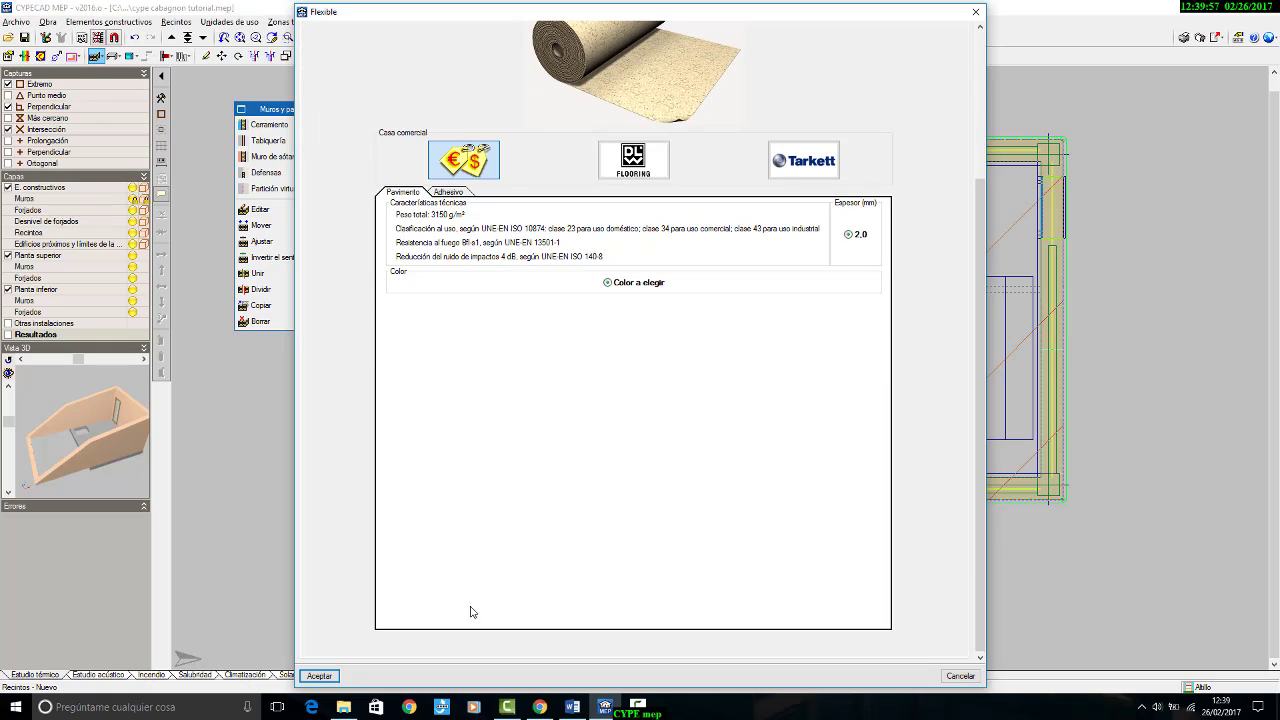
click(330, 677)
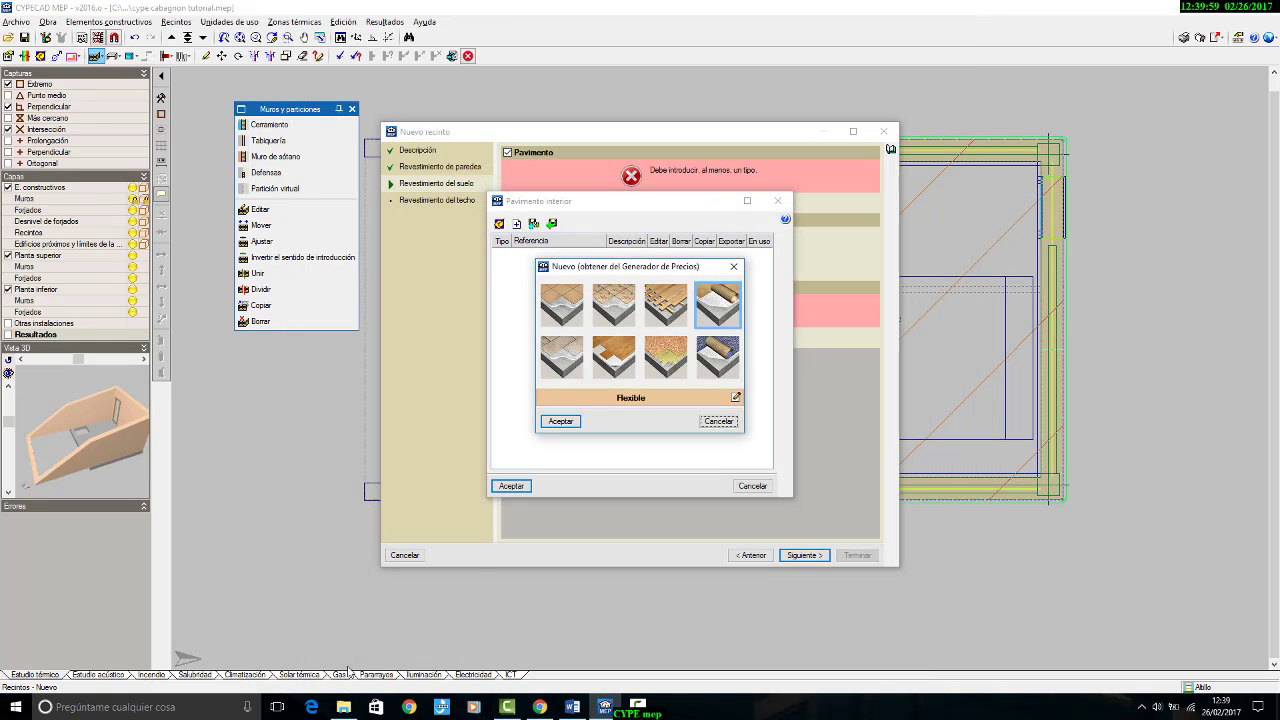
click(560, 421)
click(511, 486)
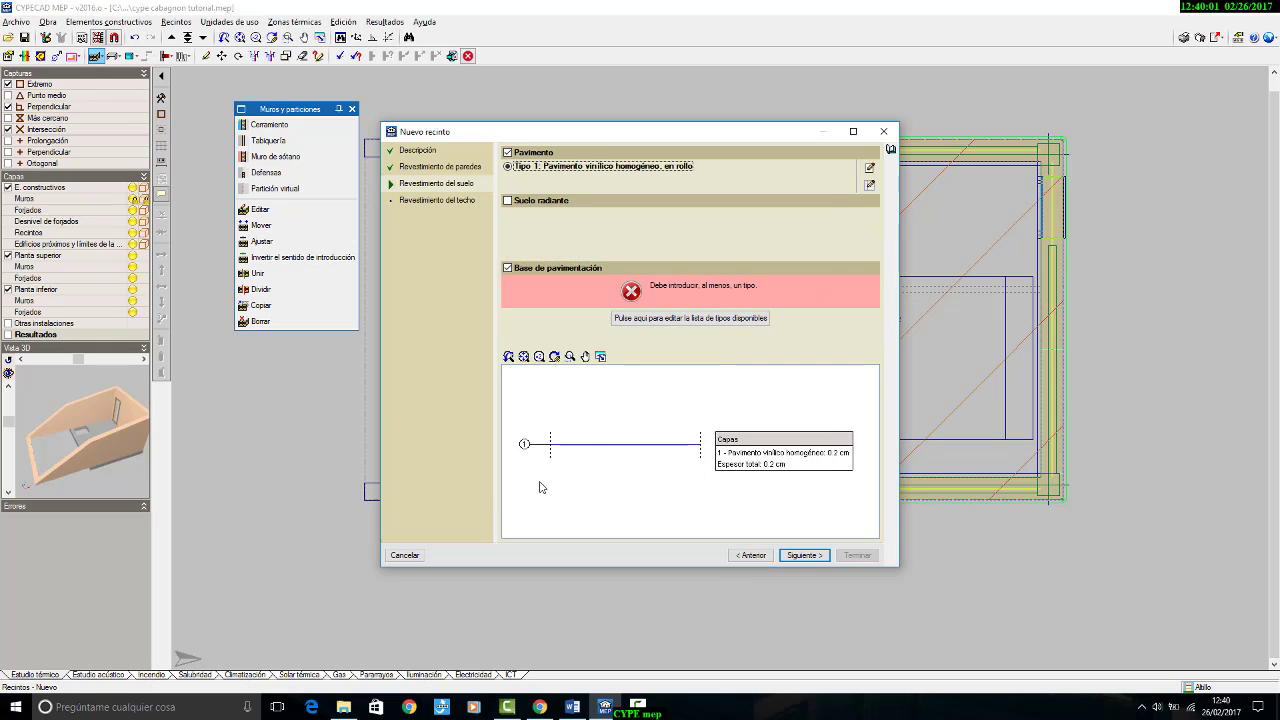
scroll(597, 400, up, 4)
scroll(606, 398, down, 8)
scroll(626, 414, up, 2)
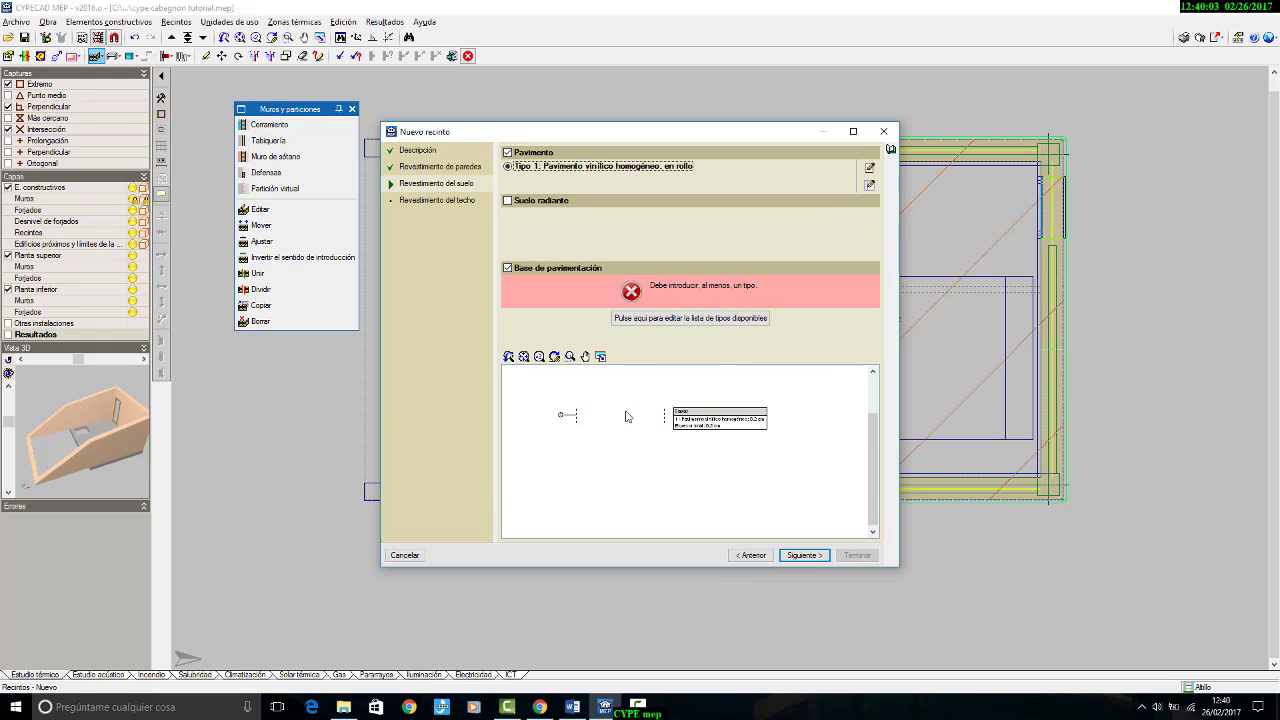
scroll(610, 436, up, 3)
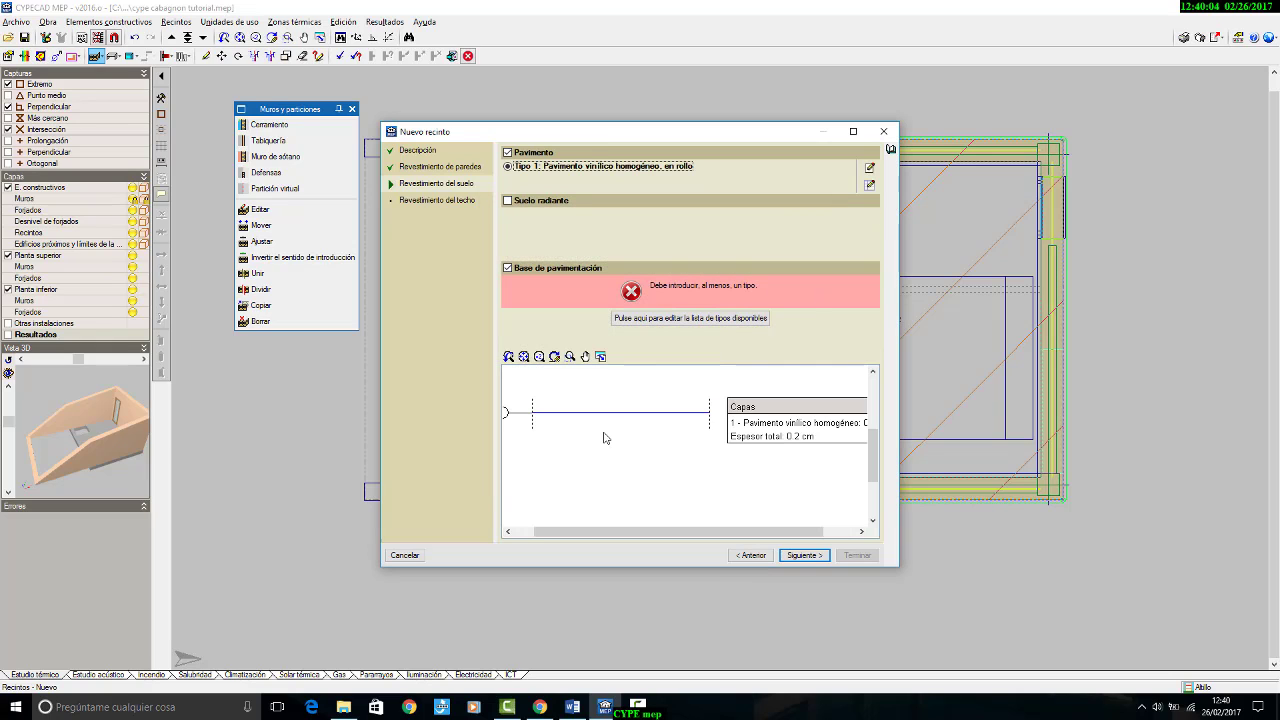
Step: Add a Suelo flotante floor base from the price generator with a Genérico thick-layer self-levelling mortar of 50 mm average thickness
click(688, 317)
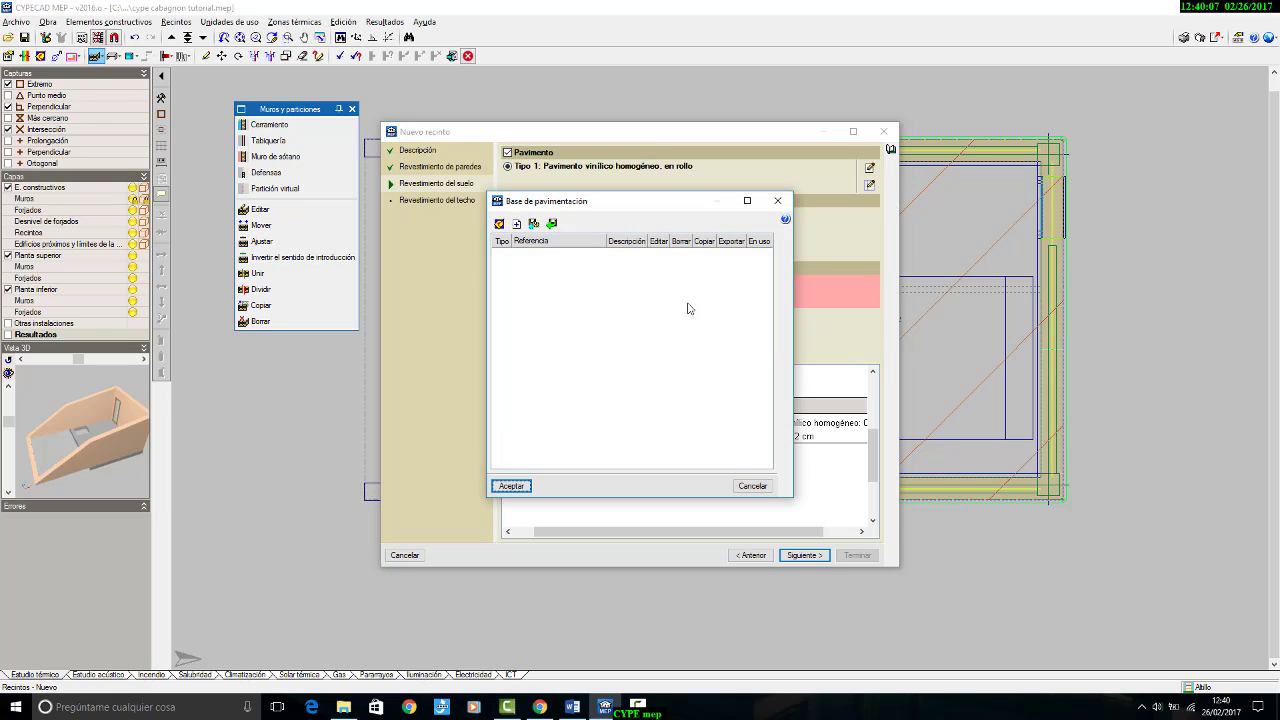
click(499, 224)
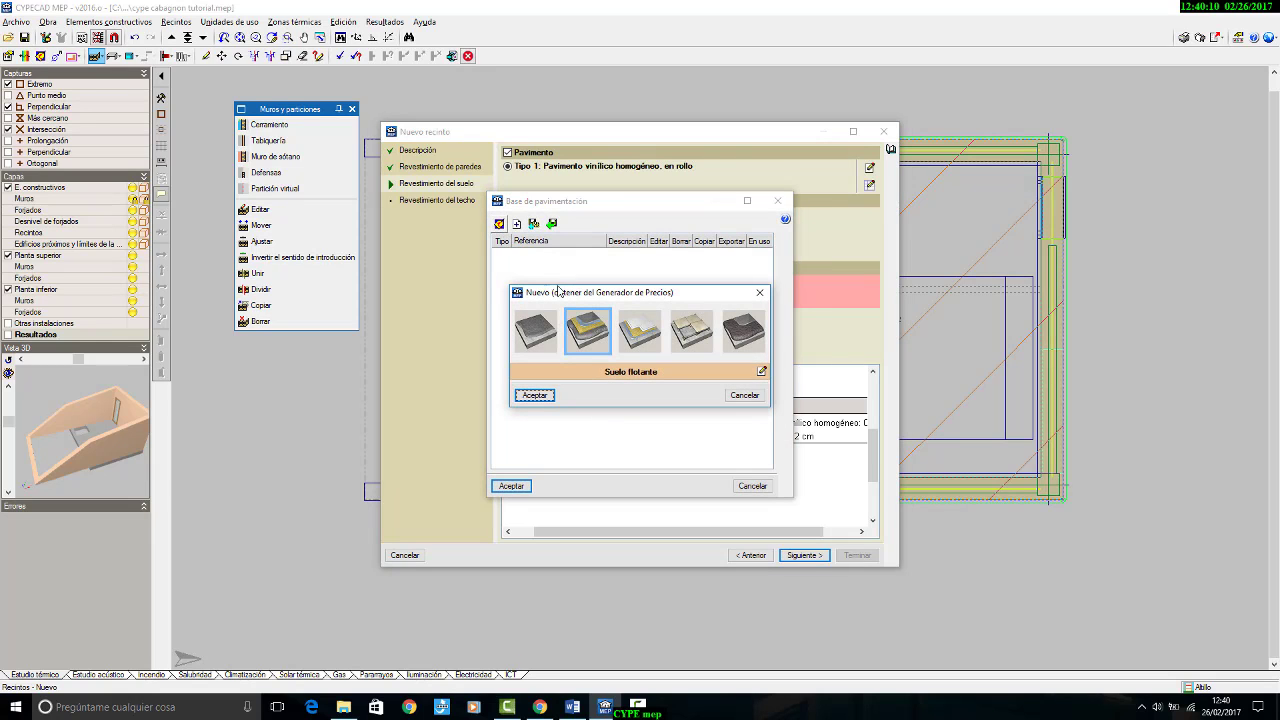
click(635, 323)
click(597, 323)
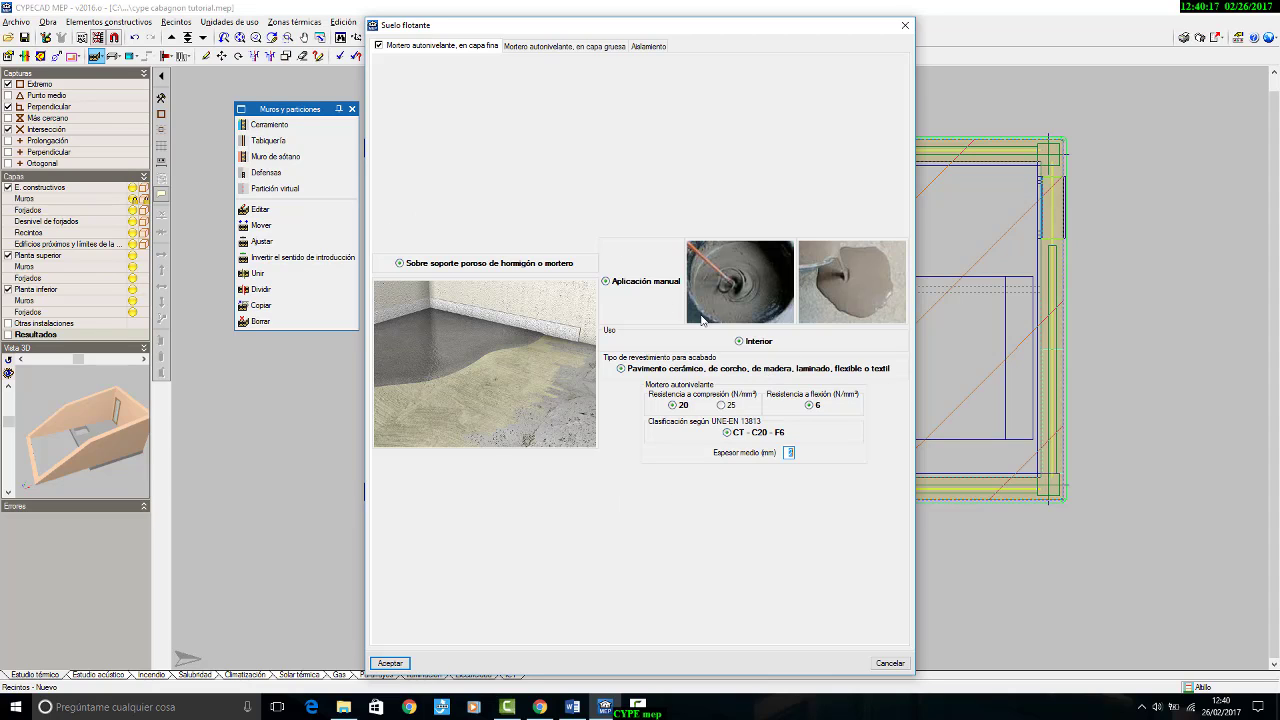
click(564, 46)
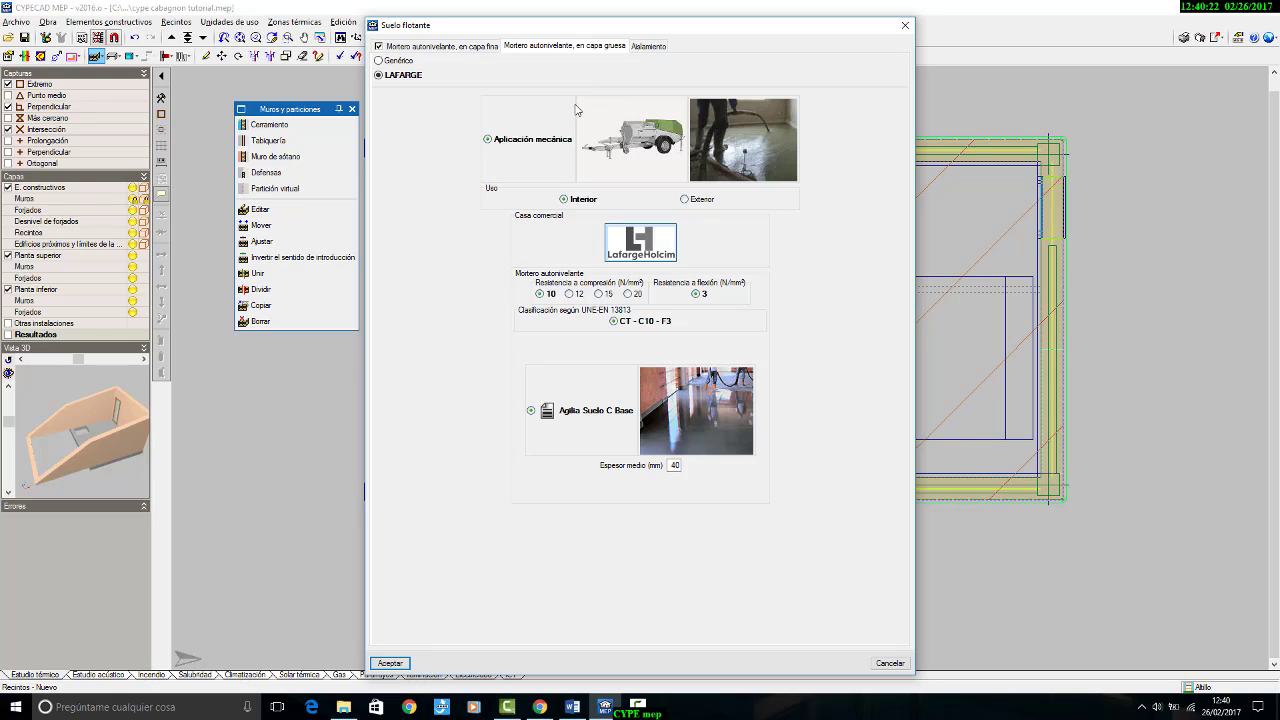
click(394, 61)
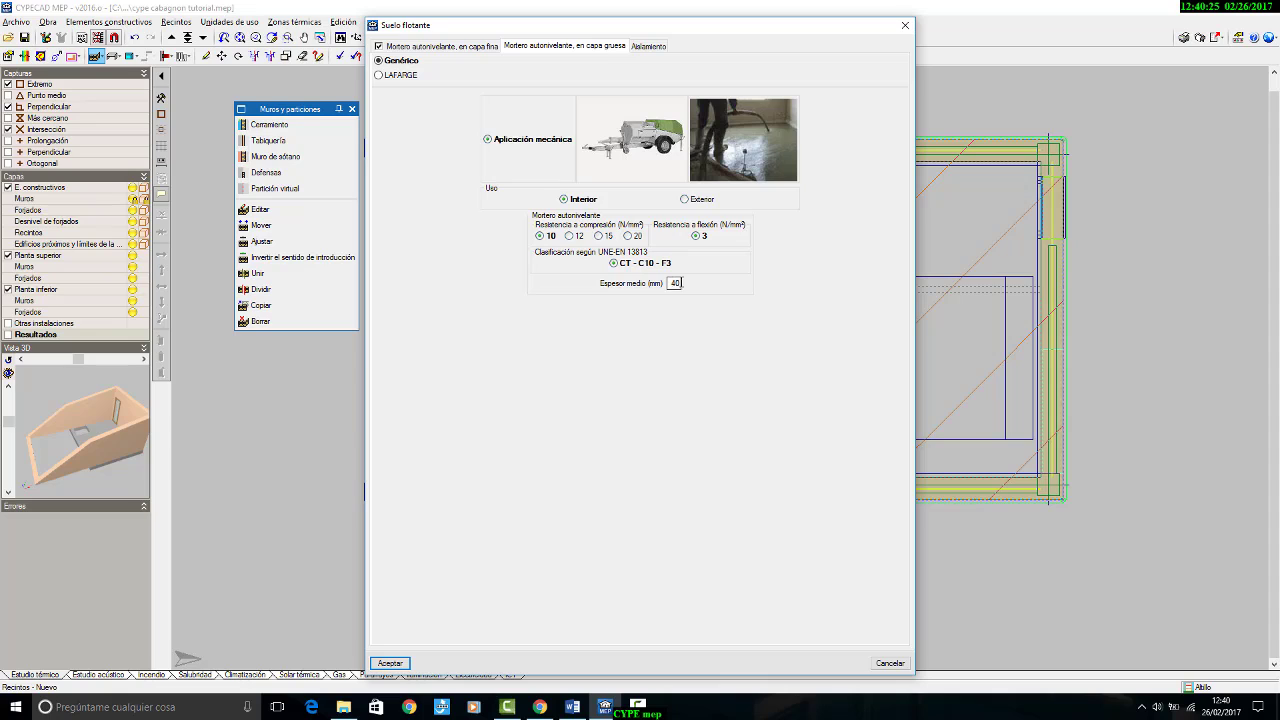
double_click(675, 283)
text(50)
Step: Set the floating floor's insulation to 3 mm polyethylene foam sheets, accept the floor base and proceed to the ceiling coverings
click(649, 47)
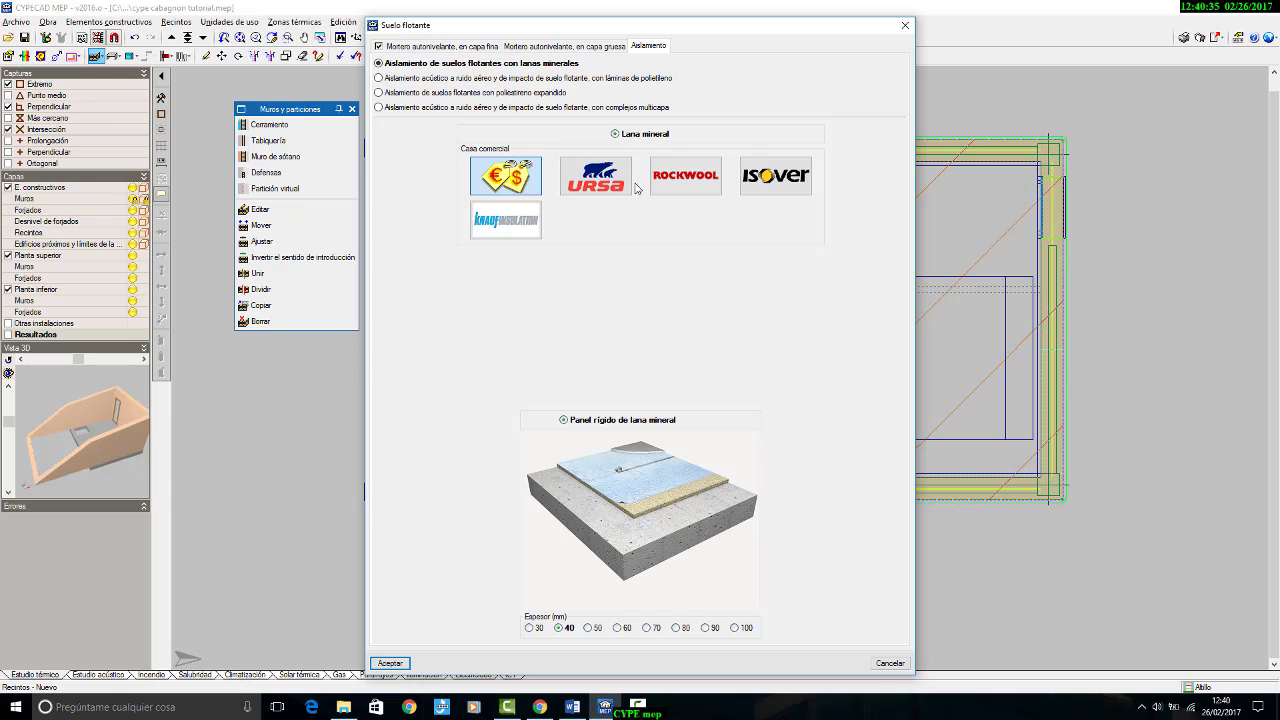
click(506, 79)
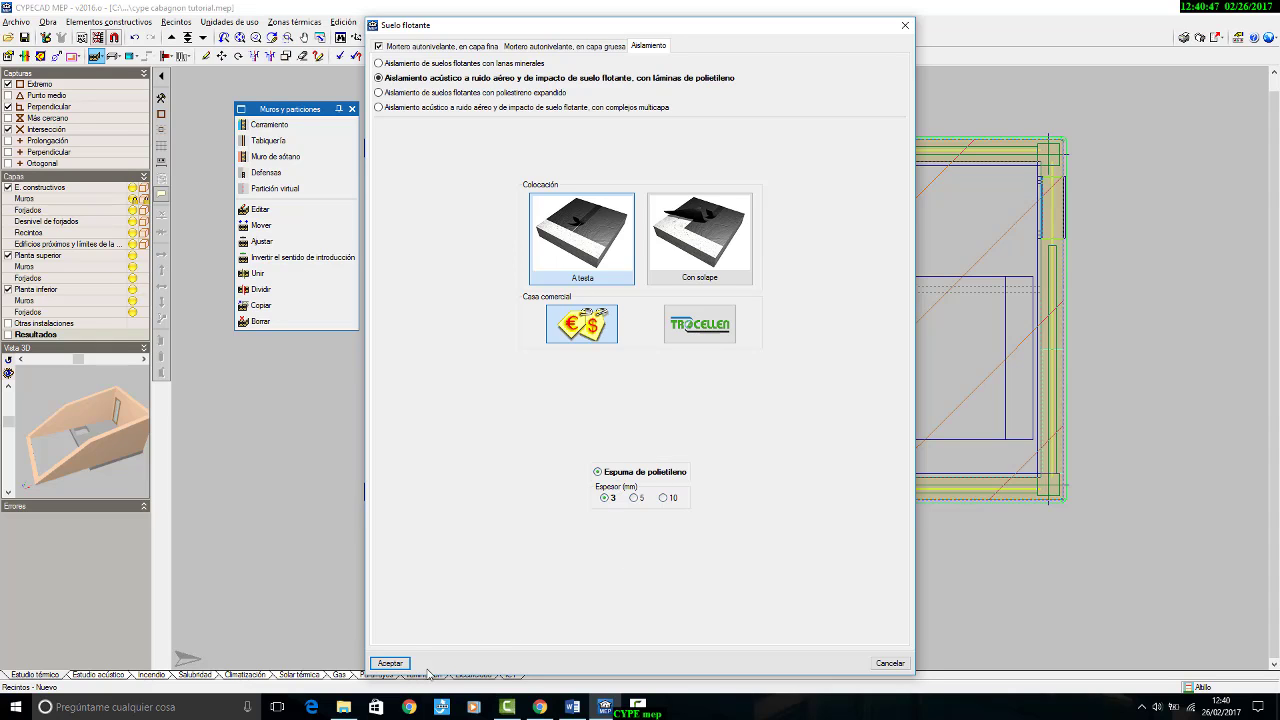
click(391, 663)
click(534, 395)
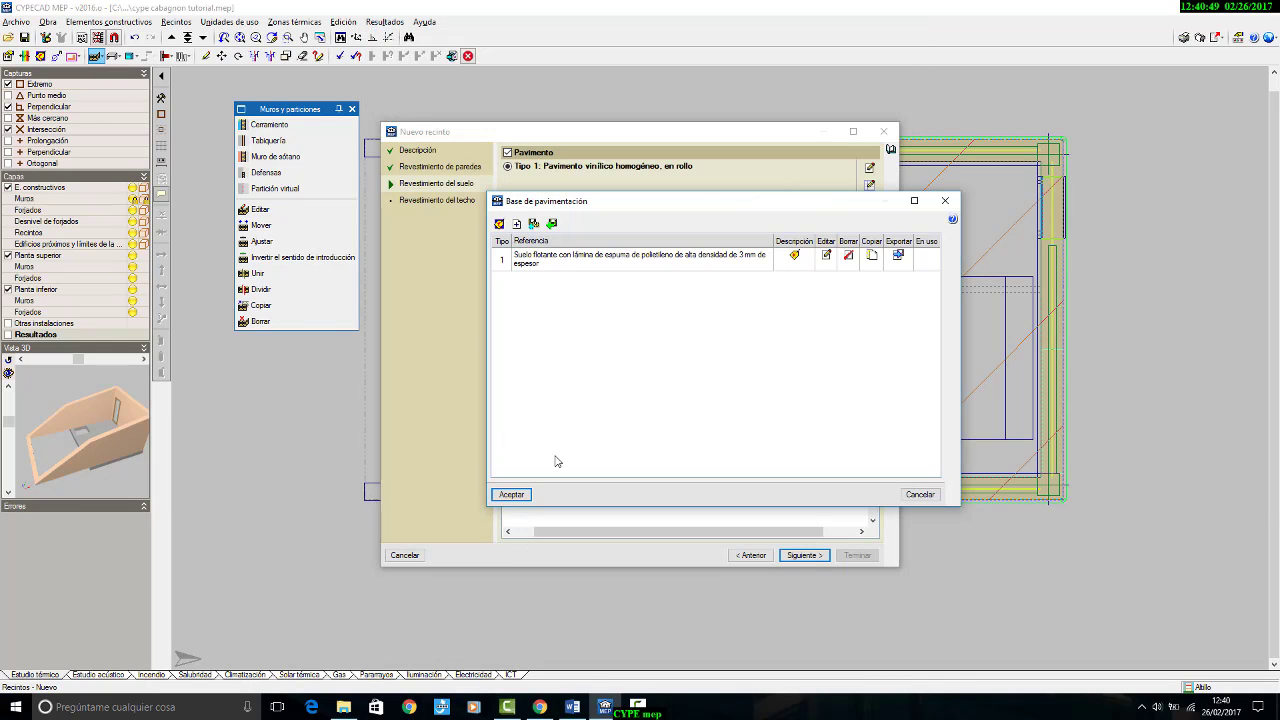
click(511, 486)
click(805, 555)
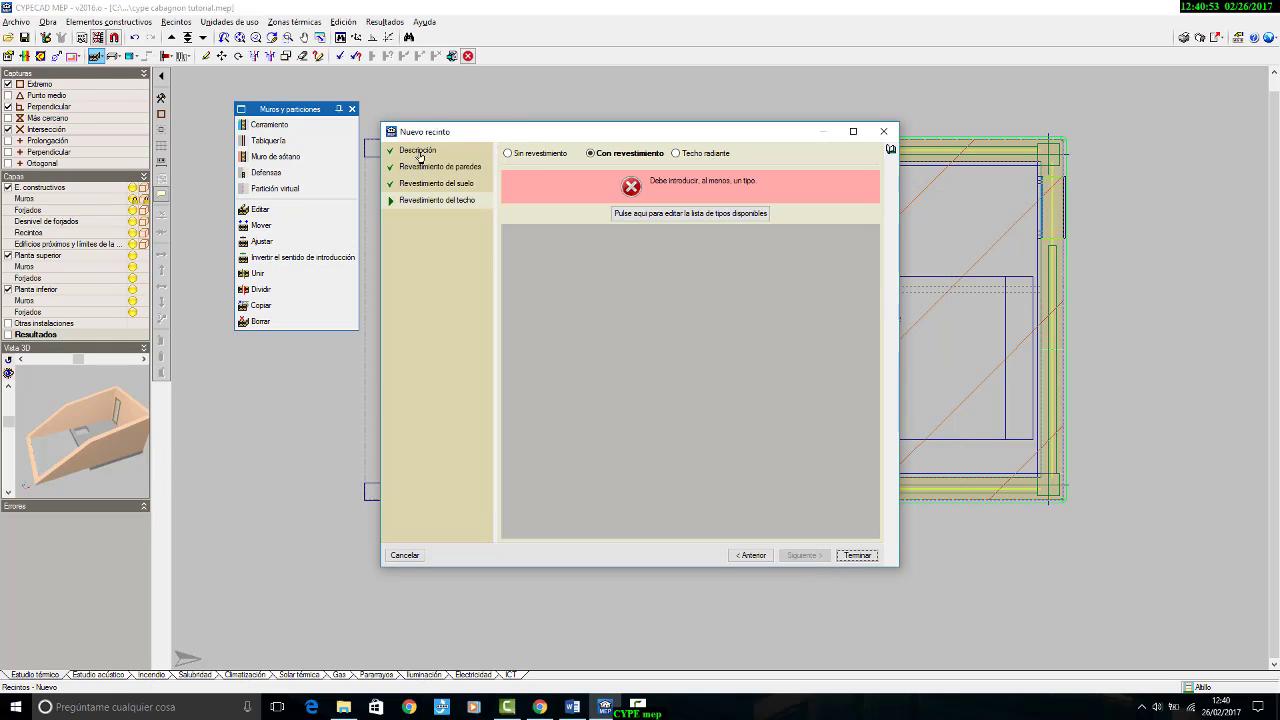
Step: Create the bedroom's ceiling covering from the price generator as Techo con revestimiento continuo
click(652, 213)
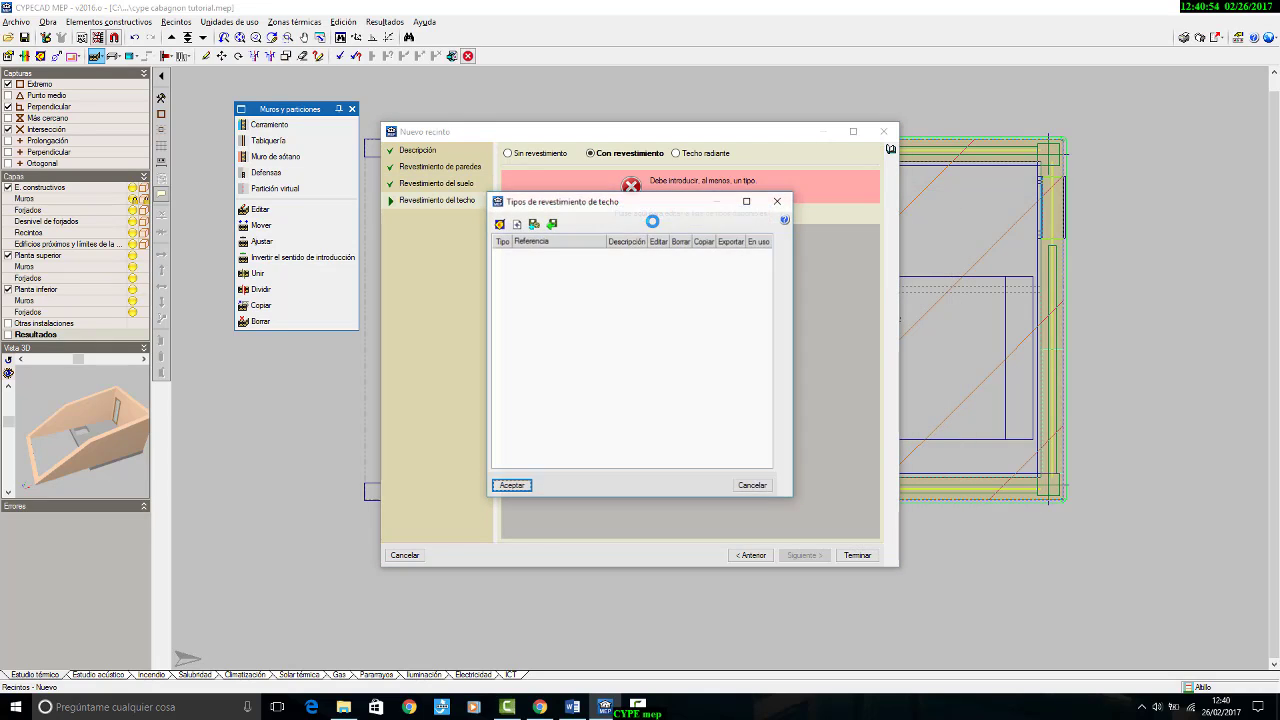
click(501, 226)
click(705, 338)
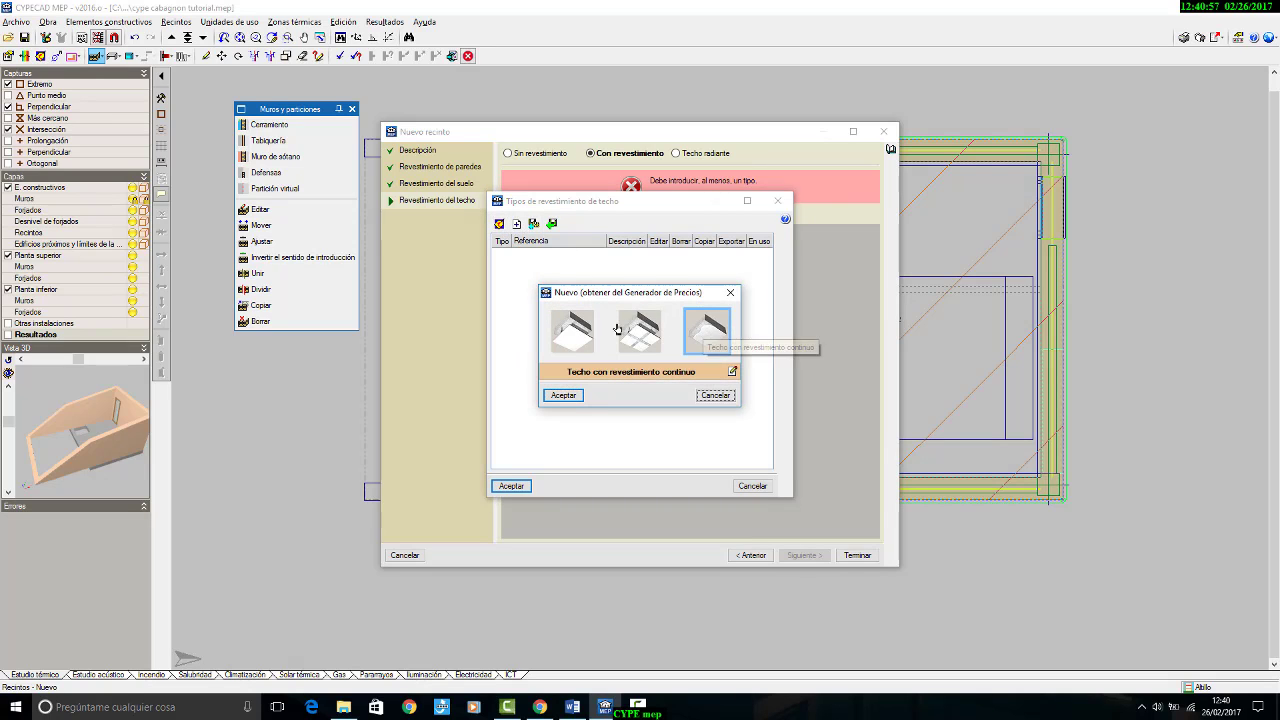
click(563, 395)
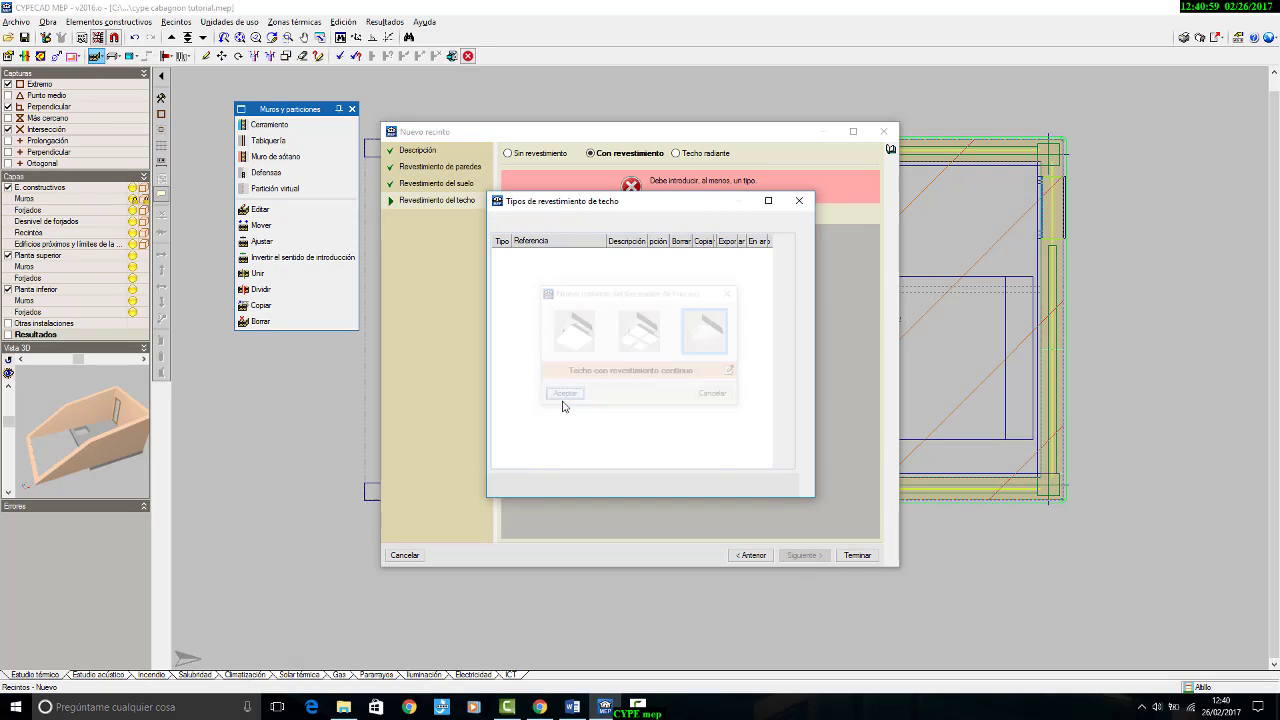
click(515, 486)
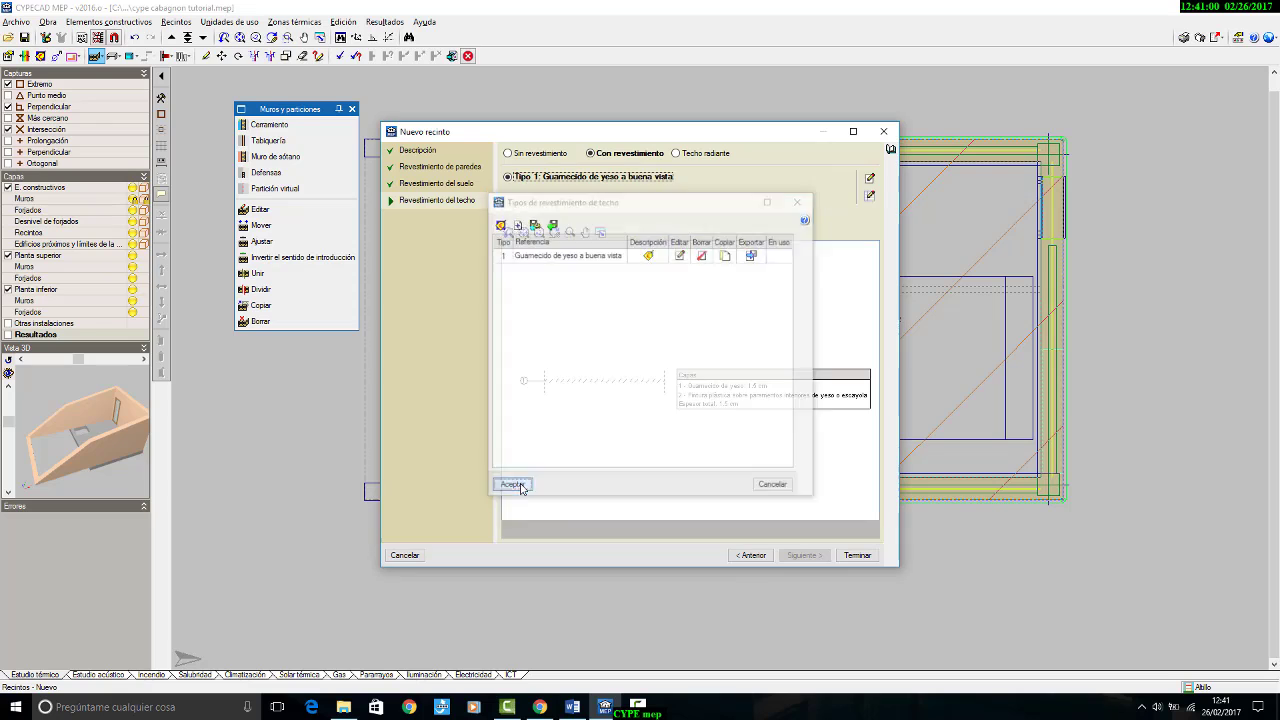
Step: Finish the room definition and place it in the bedroom area of the plan with the reference "dormitorio doble"
click(857, 555)
click(812, 340)
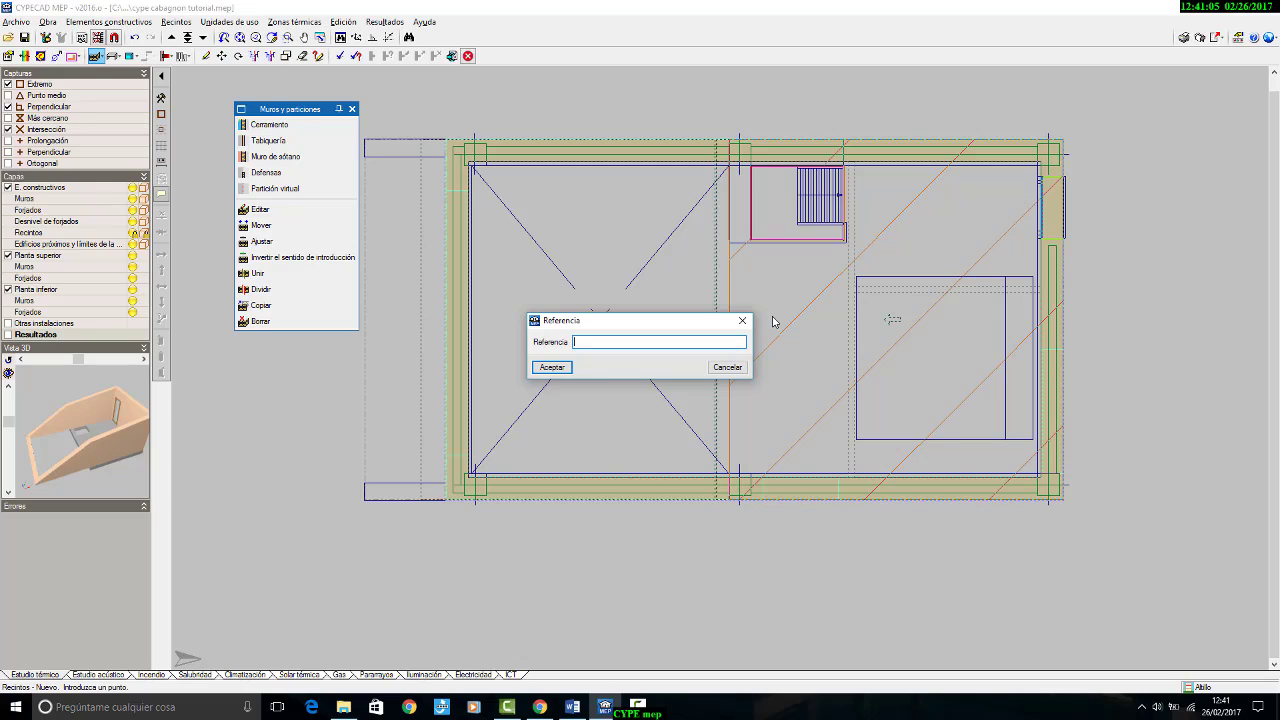
text(dormitorio doble)
click(552, 367)
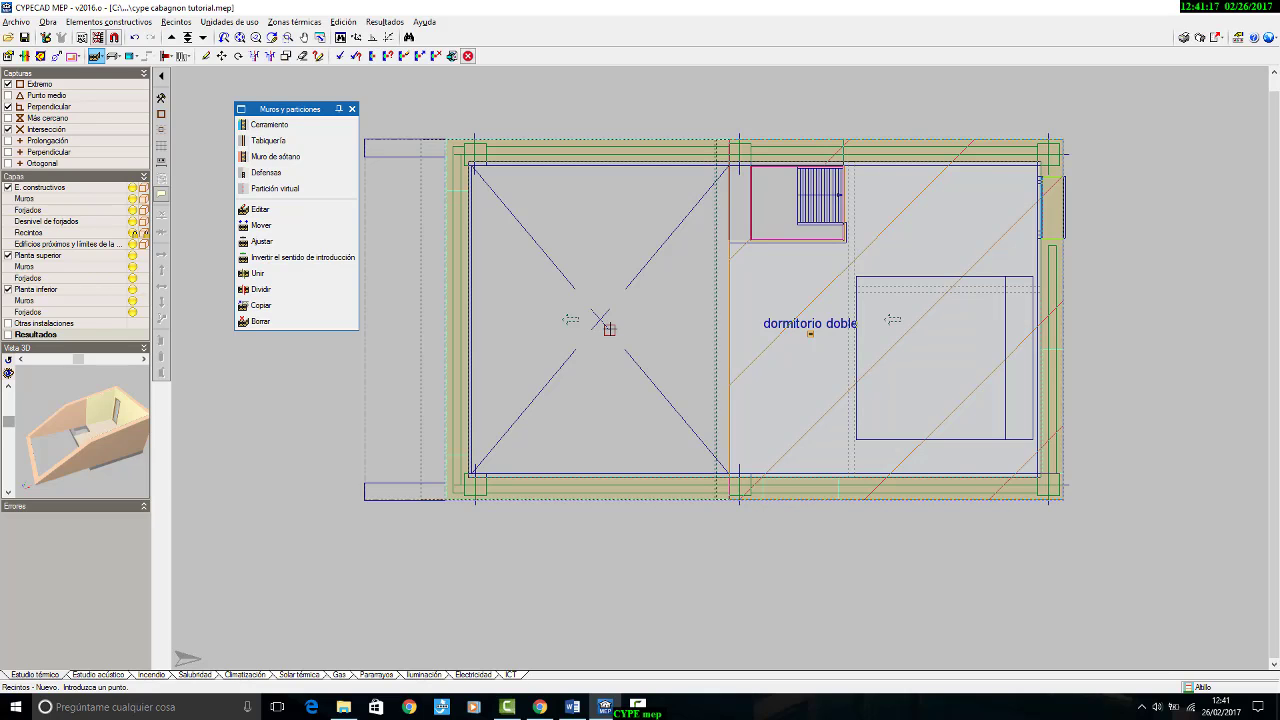
Step: Start a new Salón / Comedor room with predefined interior conditions, keeping the existing wall, floor and ceiling coverings
click(194, 23)
click(199, 37)
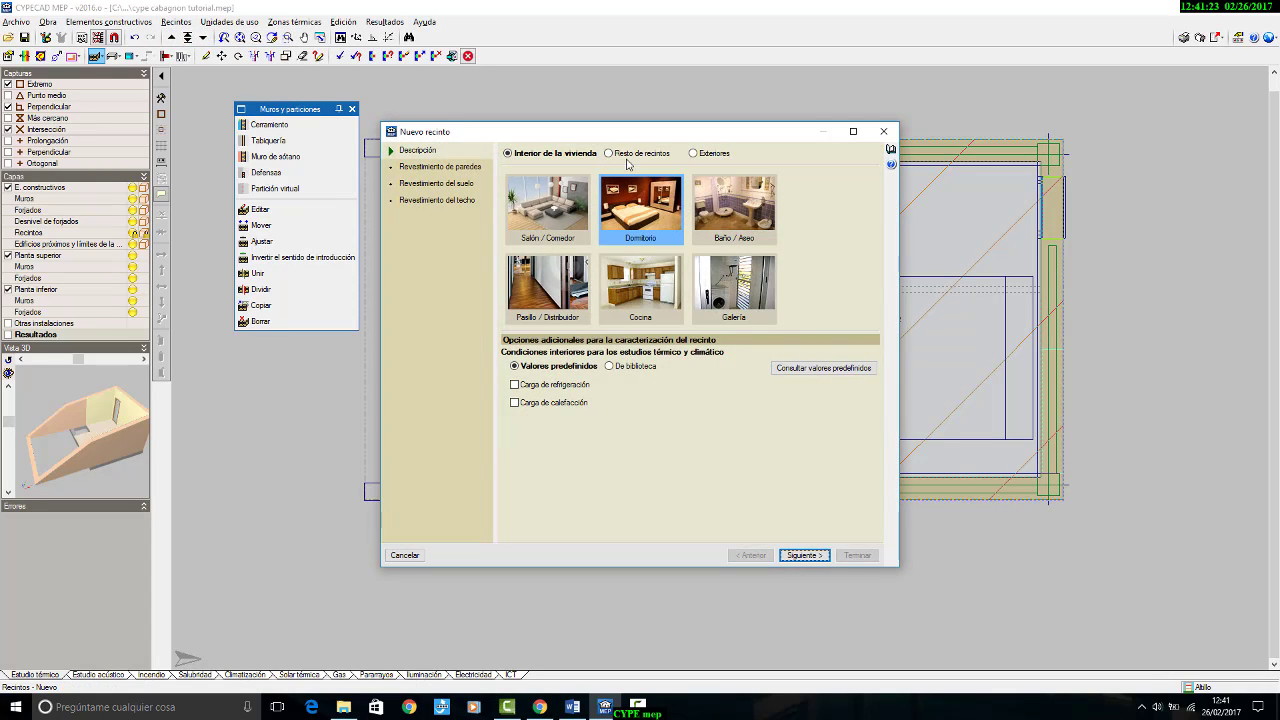
click(556, 219)
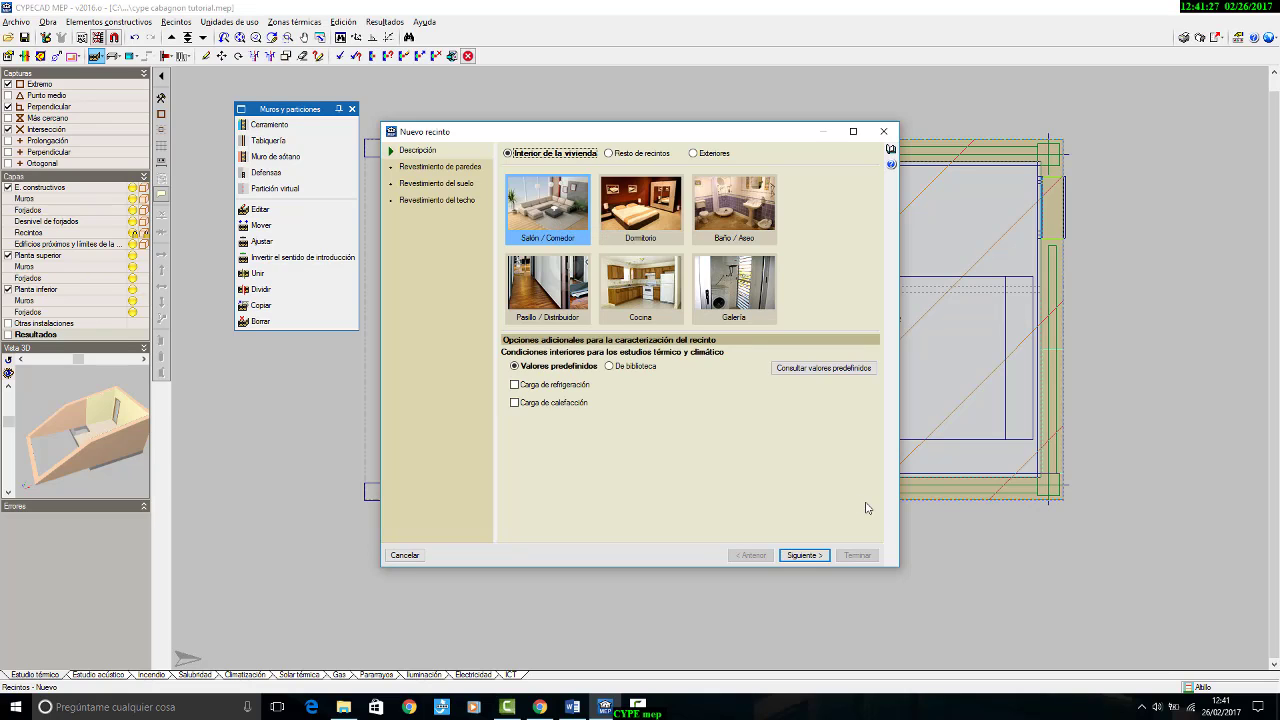
click(798, 556)
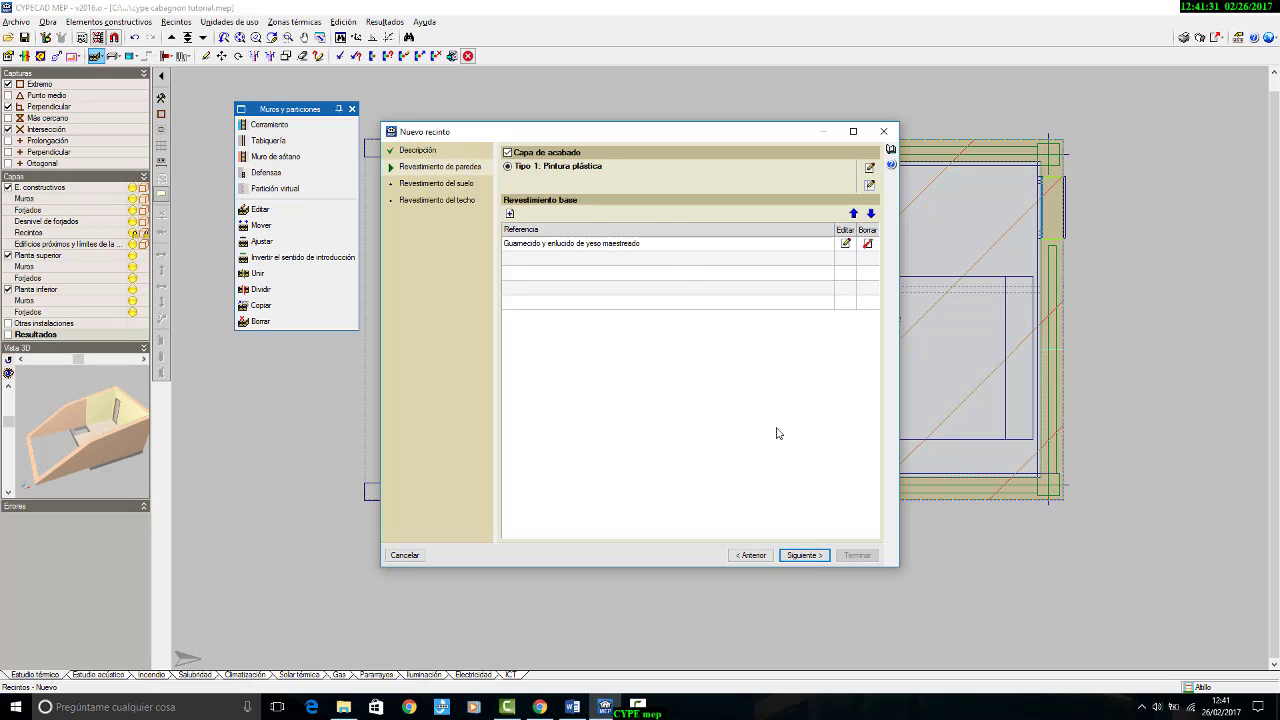
click(805, 556)
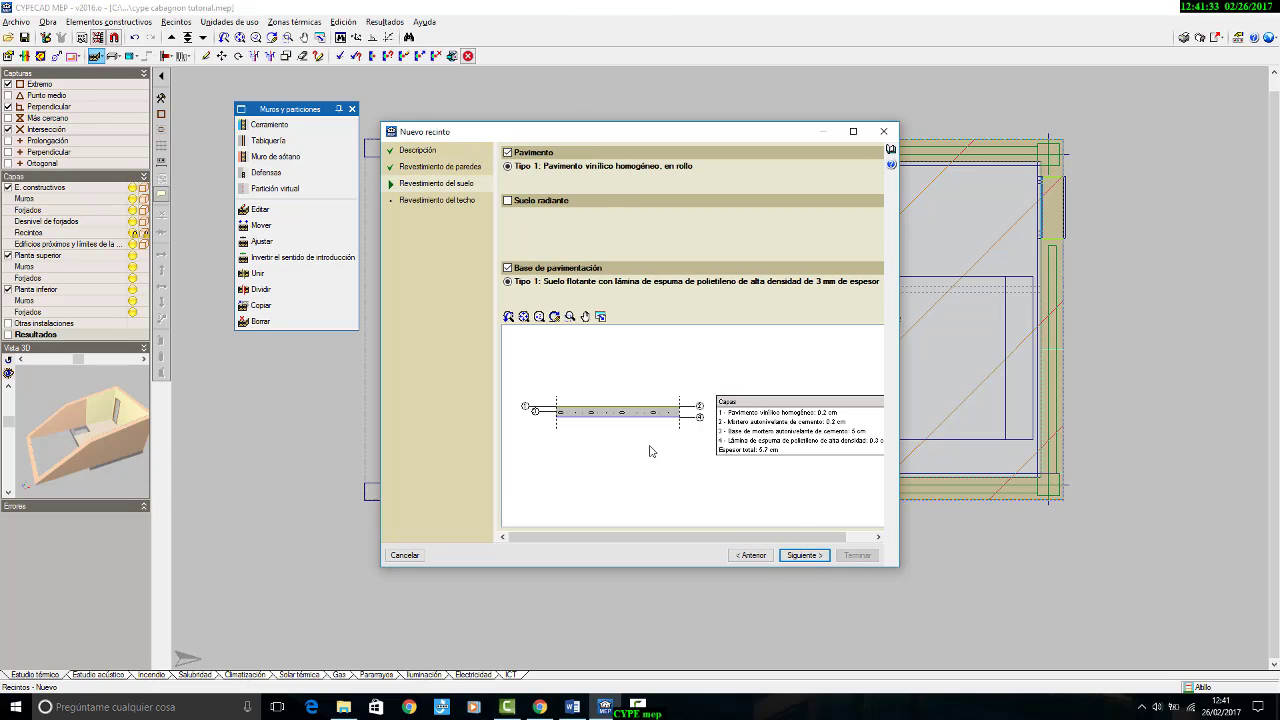
click(794, 554)
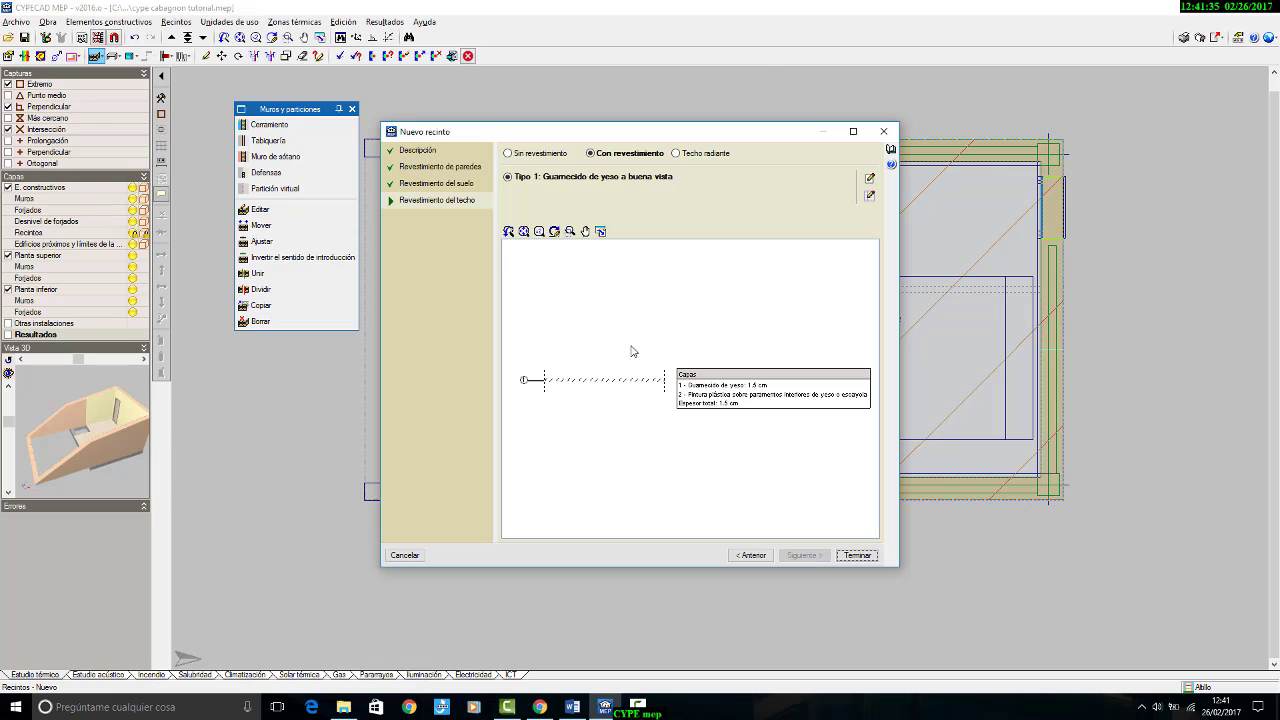
Step: Finish the living room definition and place it in the area marked with crossed diagonals with the reference "salón altillo"
click(863, 556)
click(600, 319)
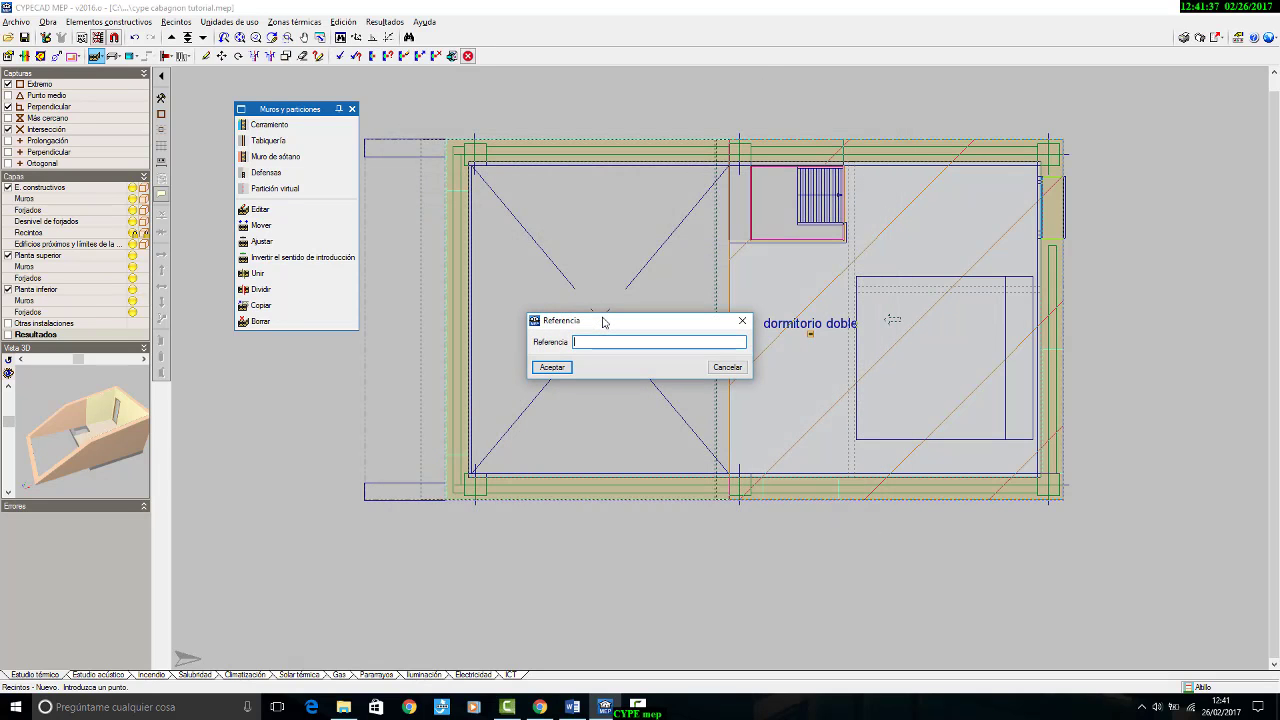
text(salón altillo)
click(560, 368)
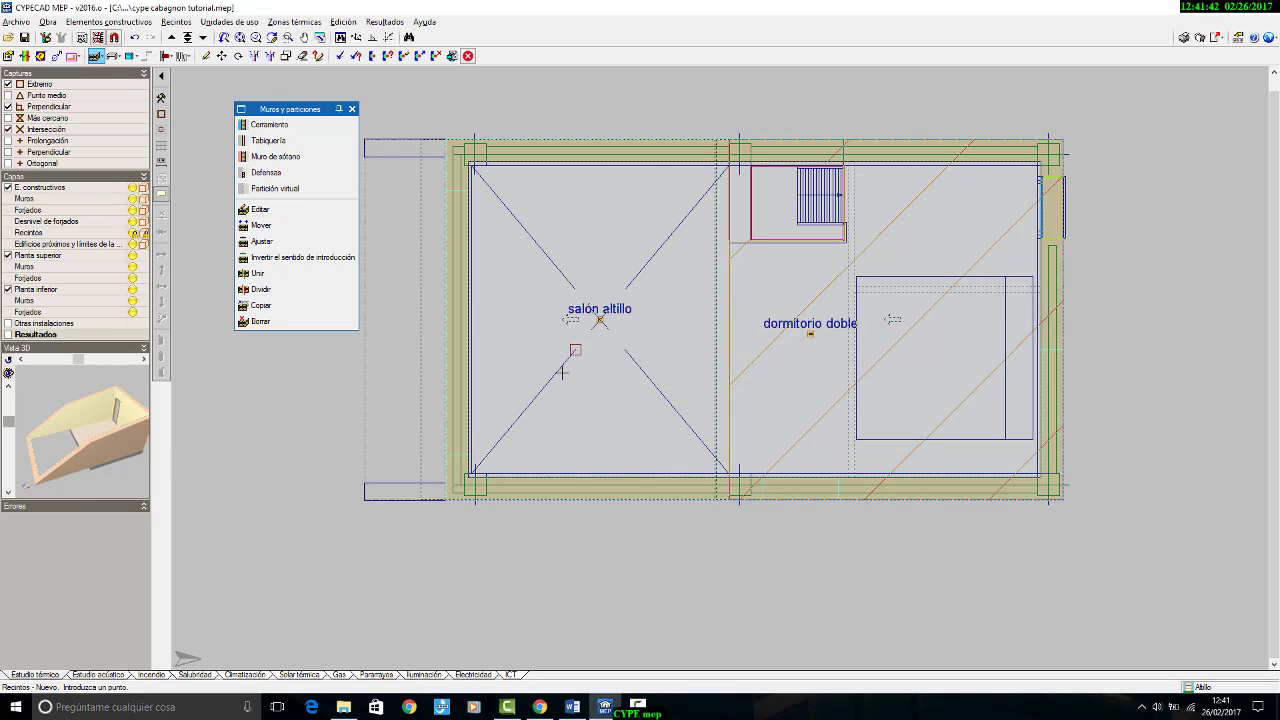
Step: Go down to the ground floor and set up a Salón / Comedor room, keeping the current wall and floor coverings
click(202, 37)
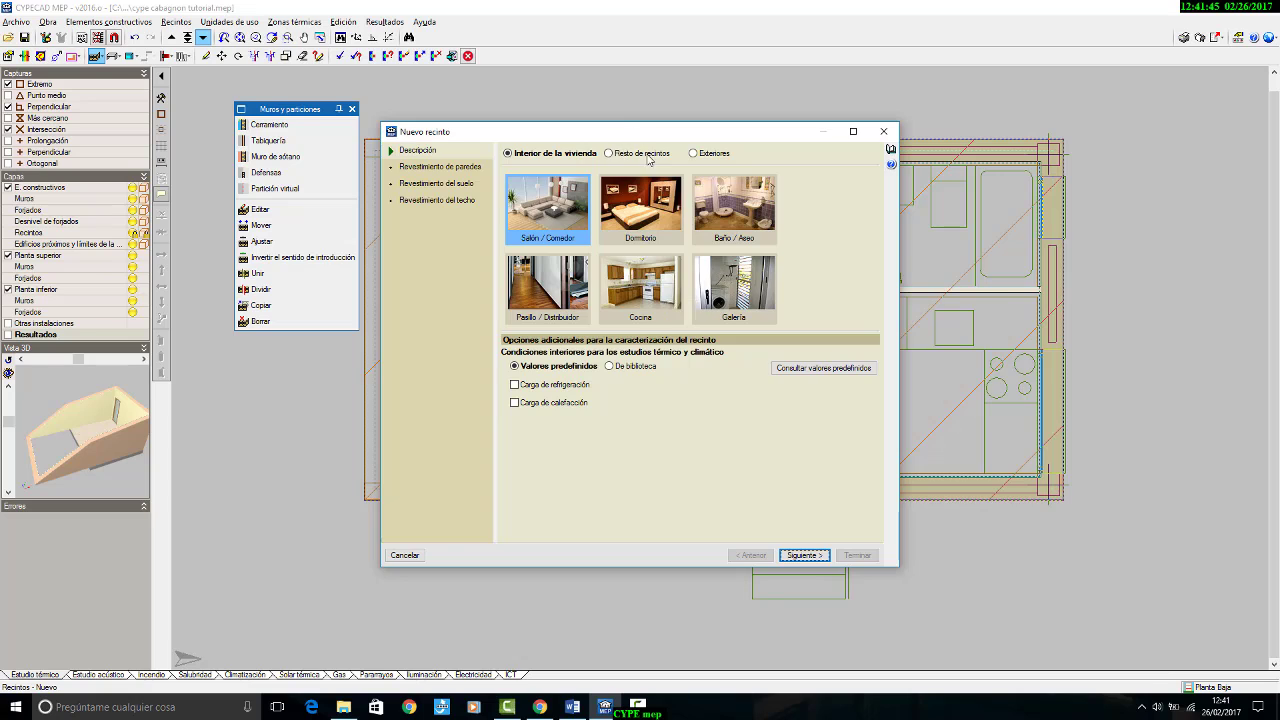
mouse_move(636, 133)
mouse_down()
mouse_move(878, 525)
mouse_move(455, 96)
mouse_move(347, 113)
mouse_up()
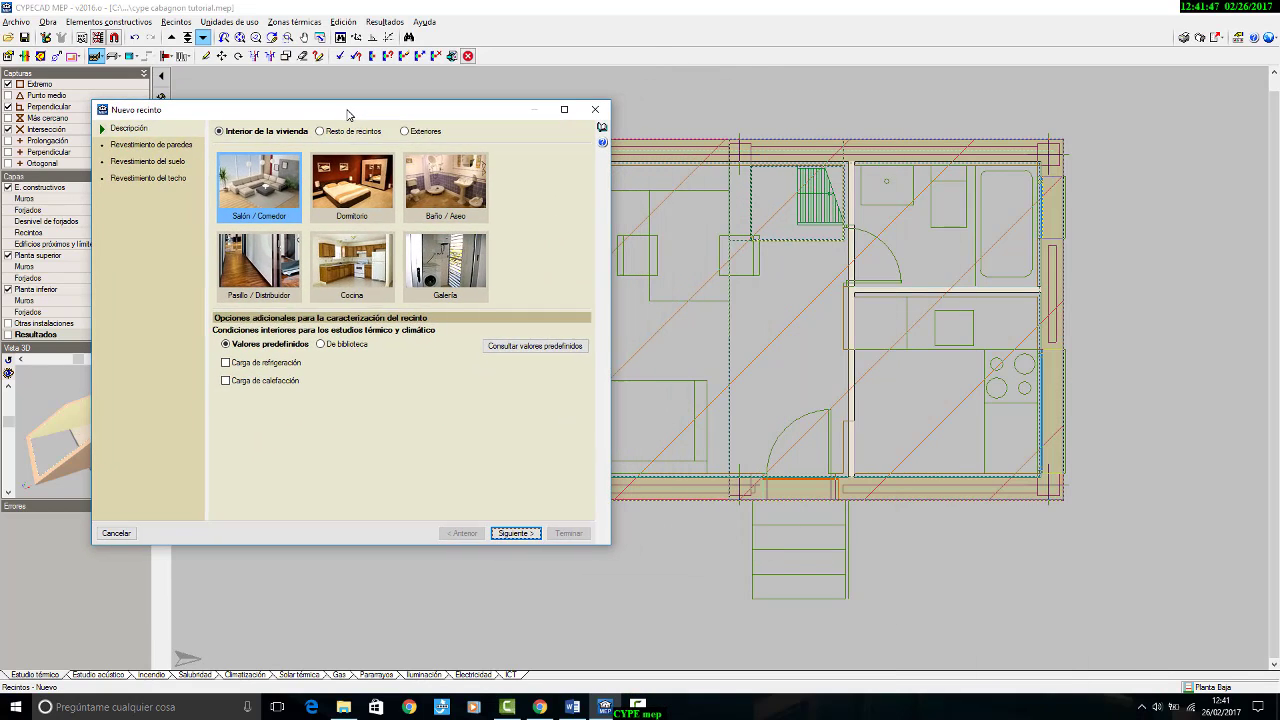
click(515, 532)
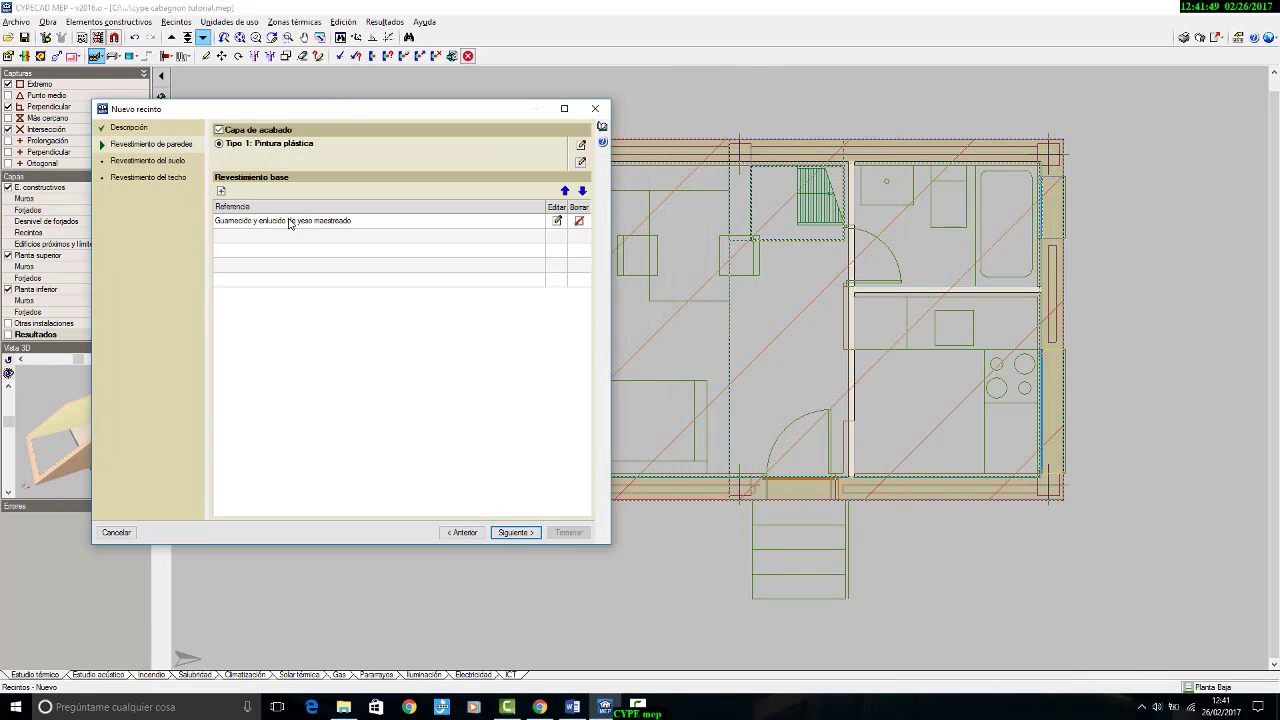
click(524, 533)
click(516, 532)
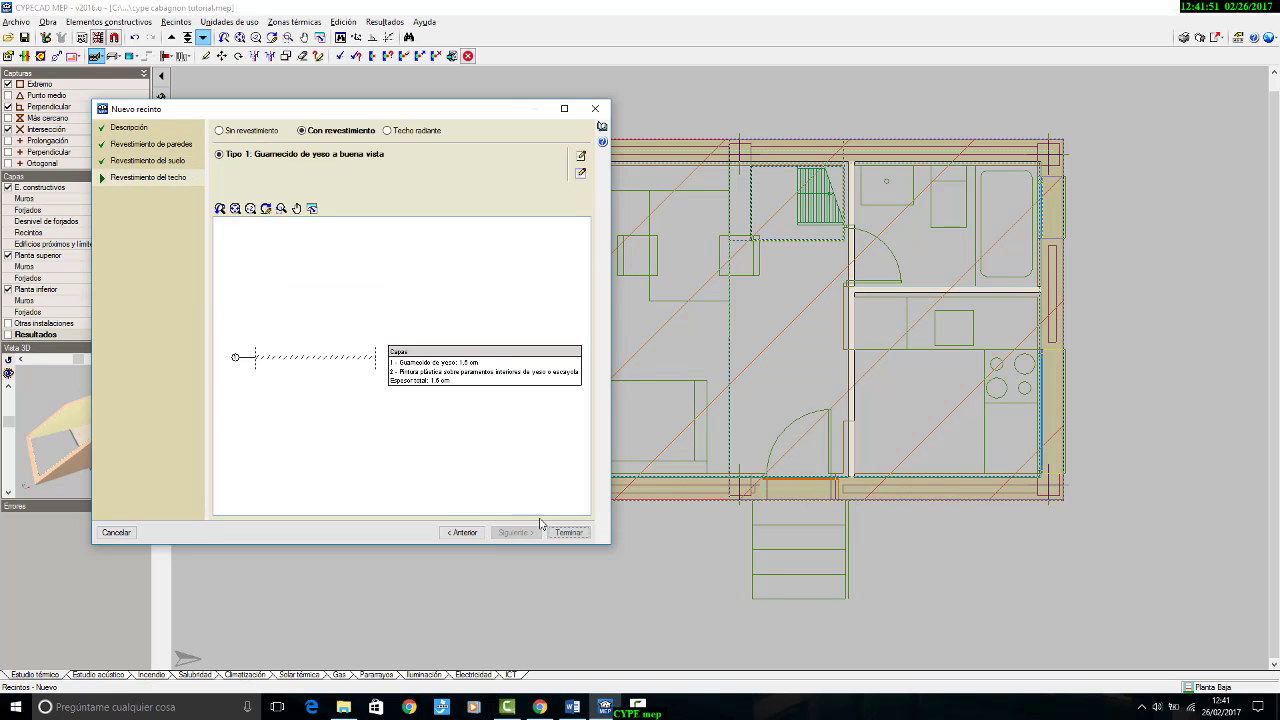
Step: Finish the room definition and place it in the large living area of the ground floor with the reference "salón"
click(568, 532)
click(644, 342)
text(salón)
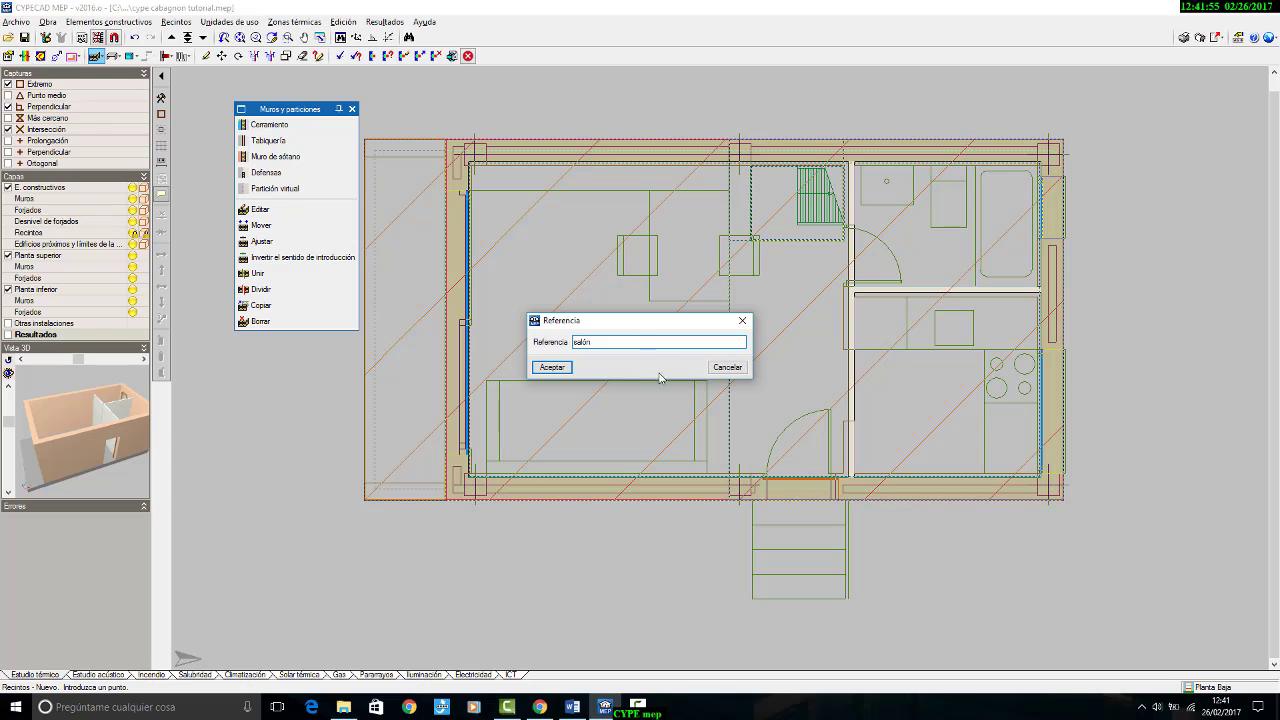
click(552, 367)
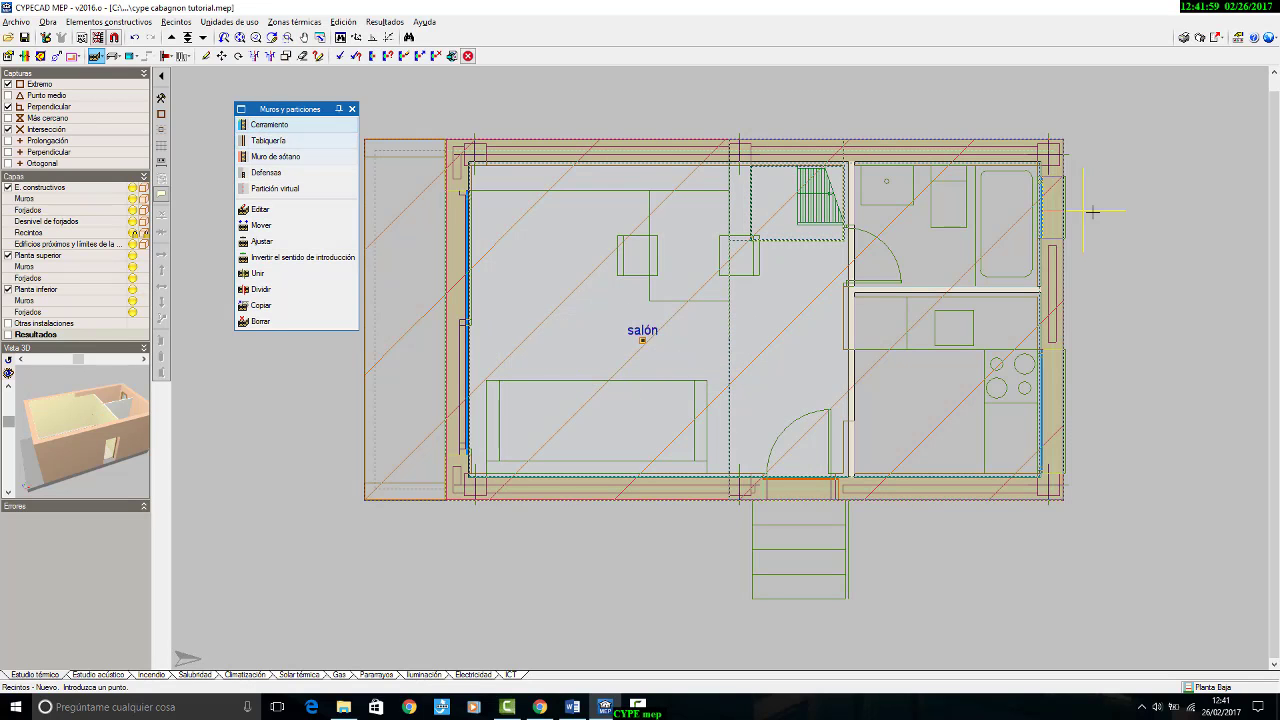
Step: Start a new Baño / Aseo room with predefined interior conditions and proceed to its wall coverings
click(176, 21)
click(200, 37)
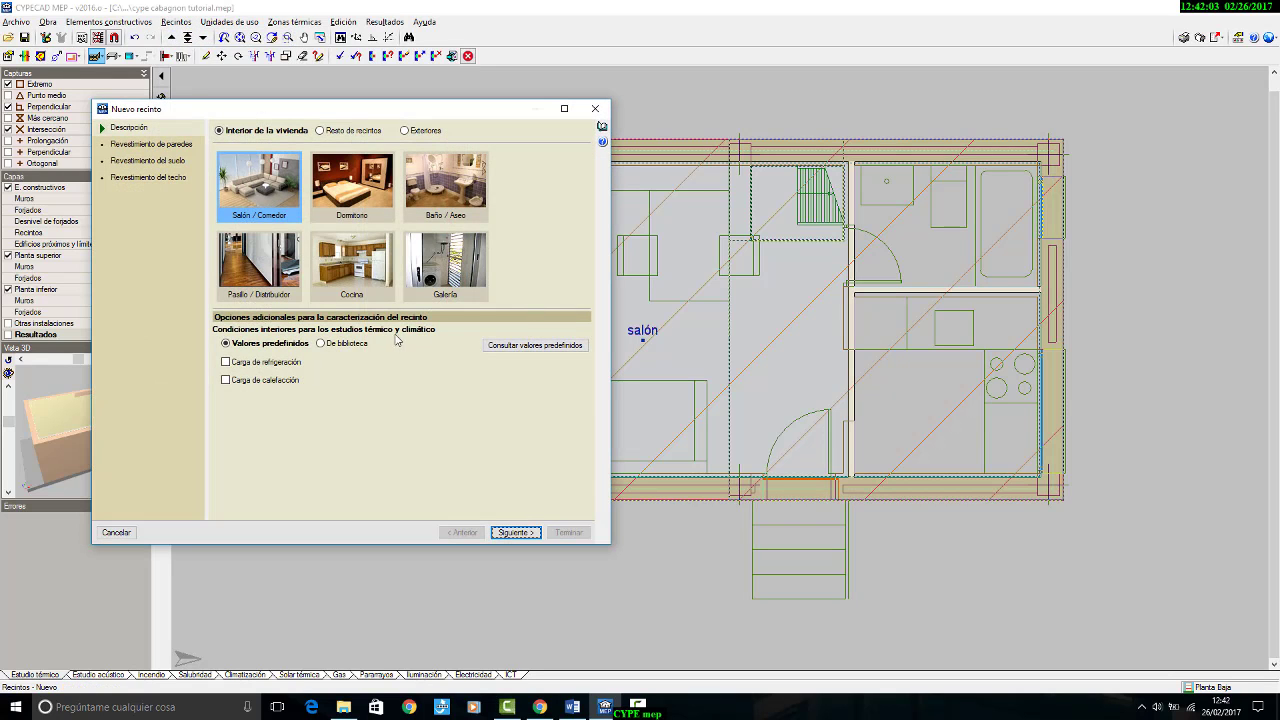
click(430, 196)
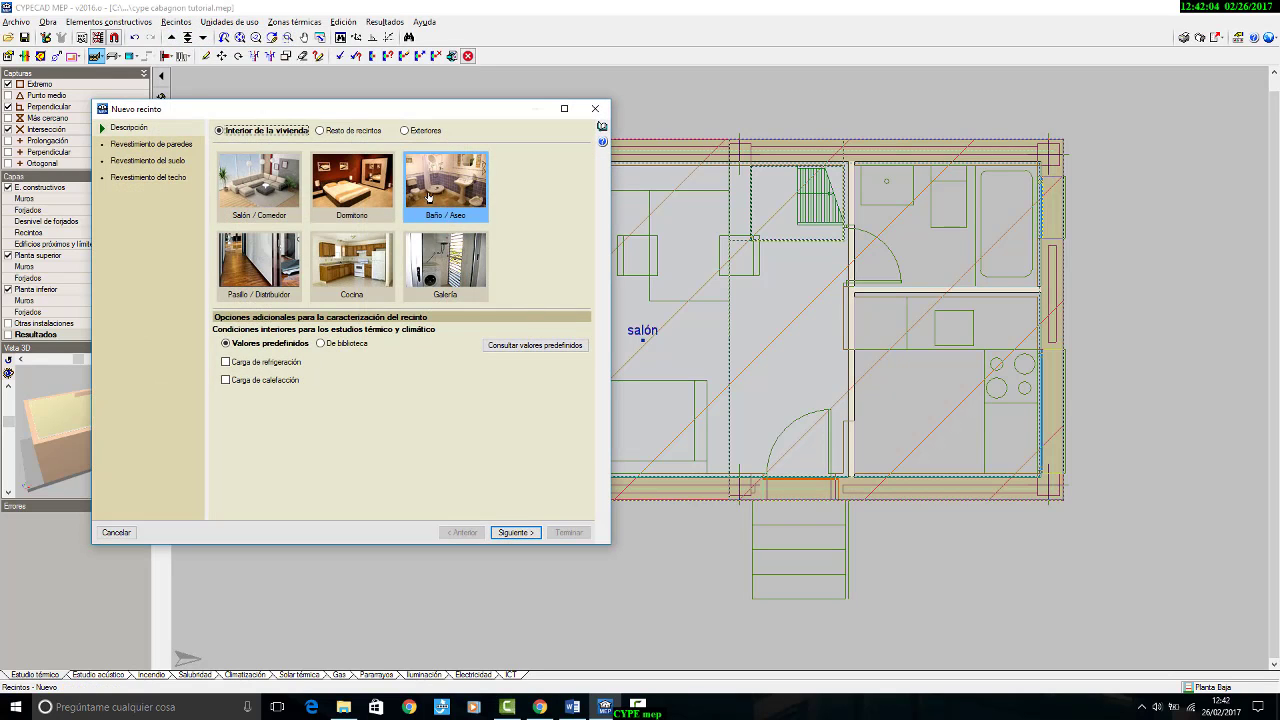
click(517, 532)
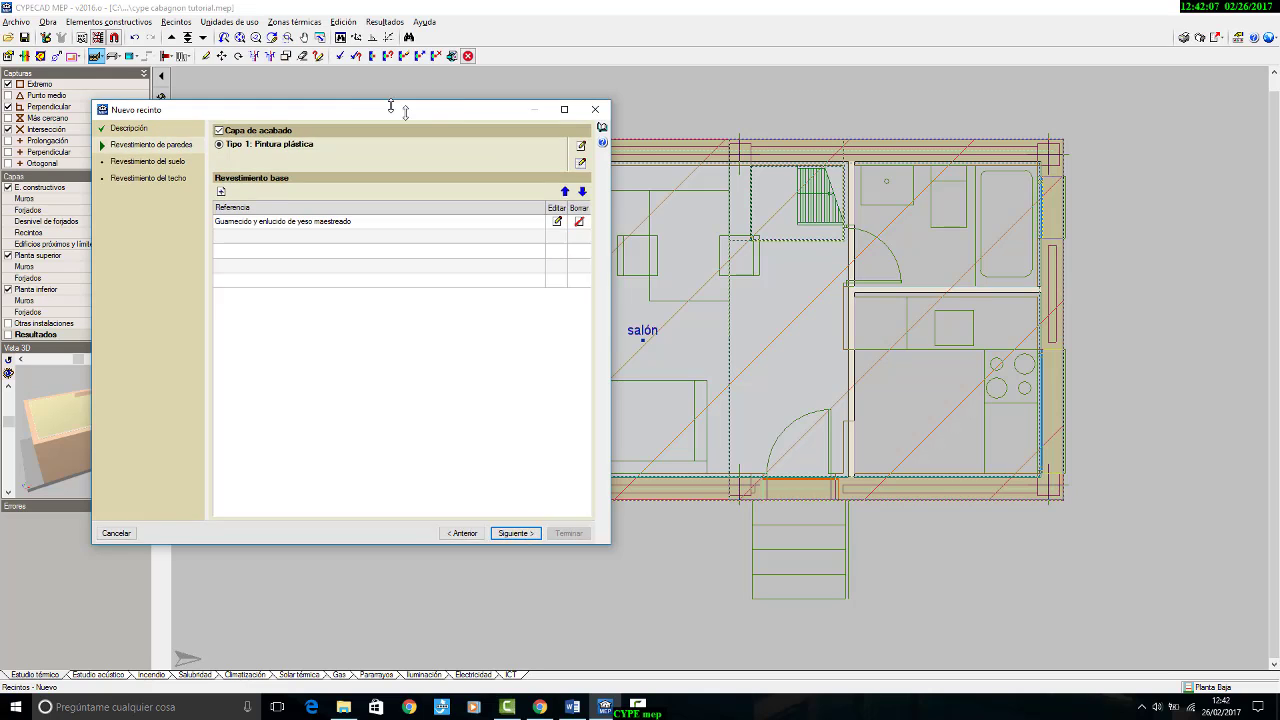
drag(459, 119, 584, 219)
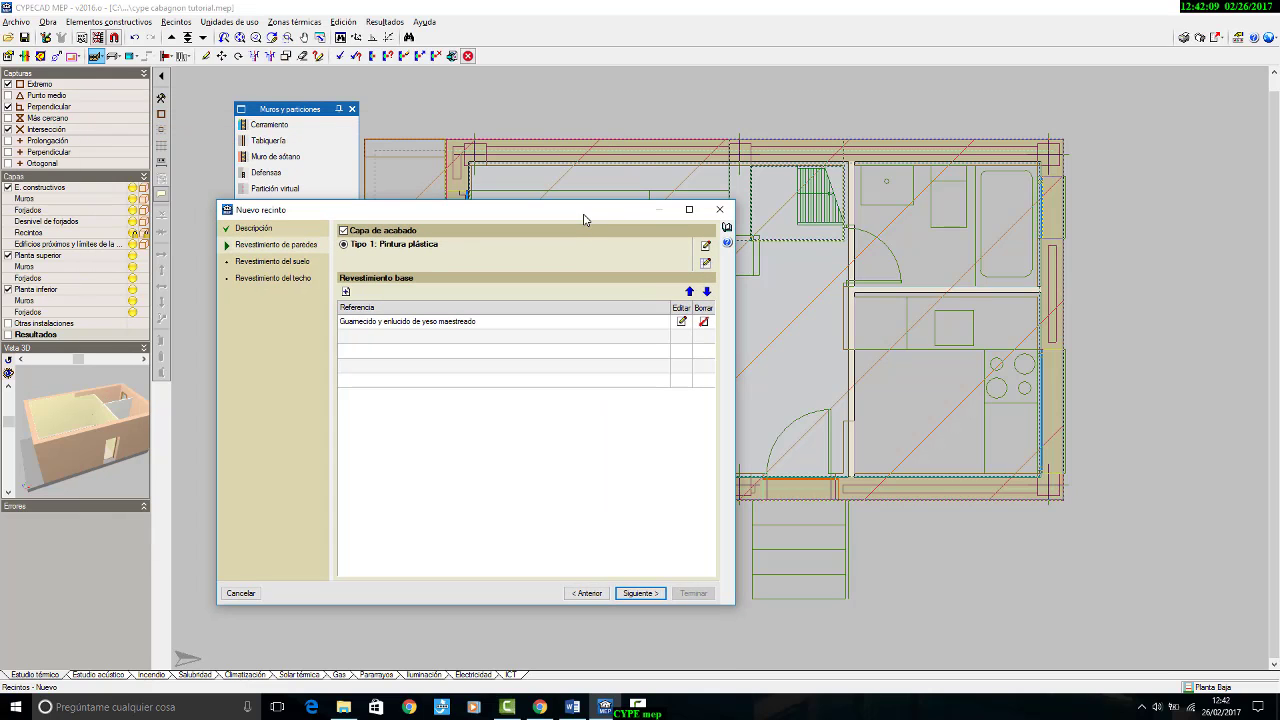
Step: Start a new Alicatados wall finish from the price generator, for an interior support surface of cement mortar or concrete
click(706, 263)
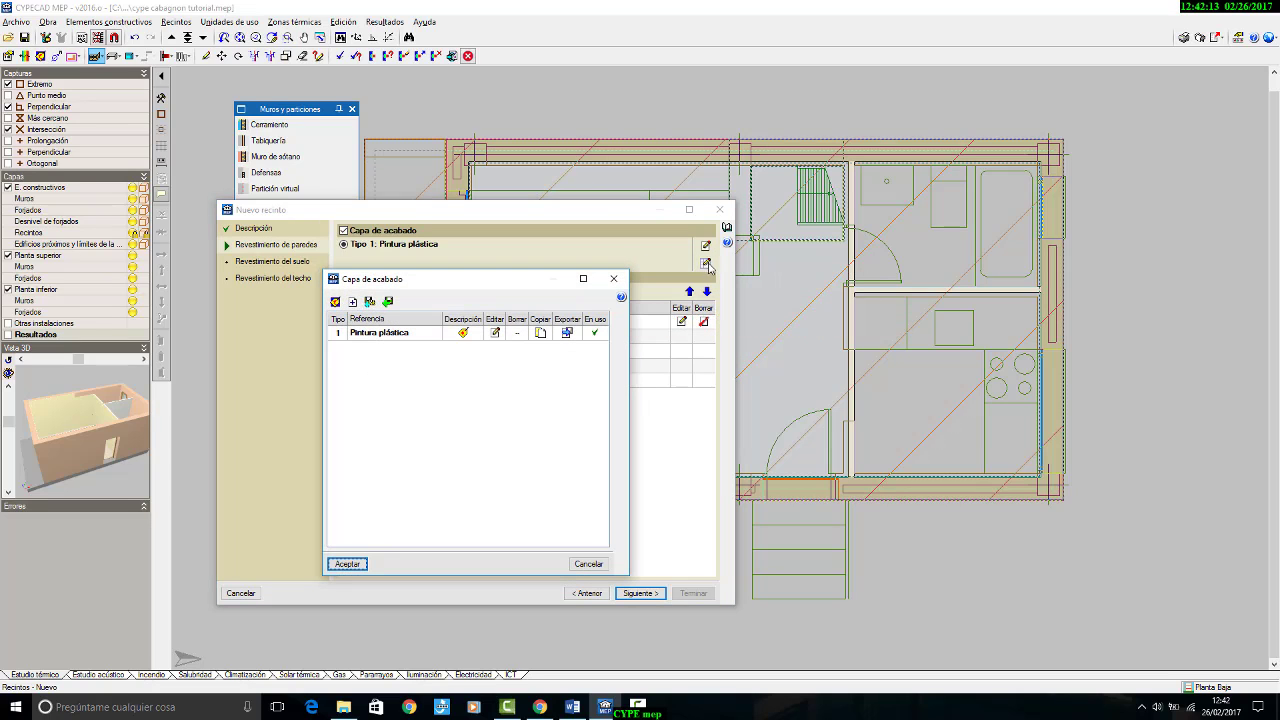
click(335, 301)
click(368, 418)
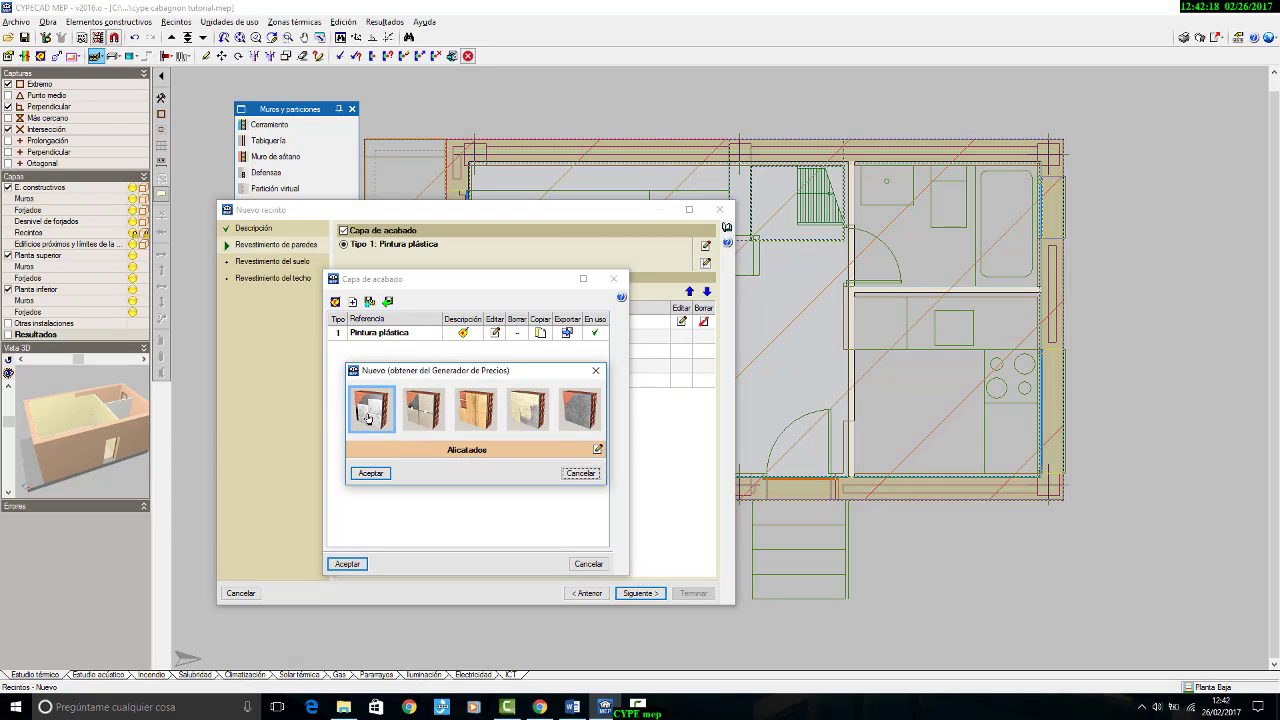
click(597, 451)
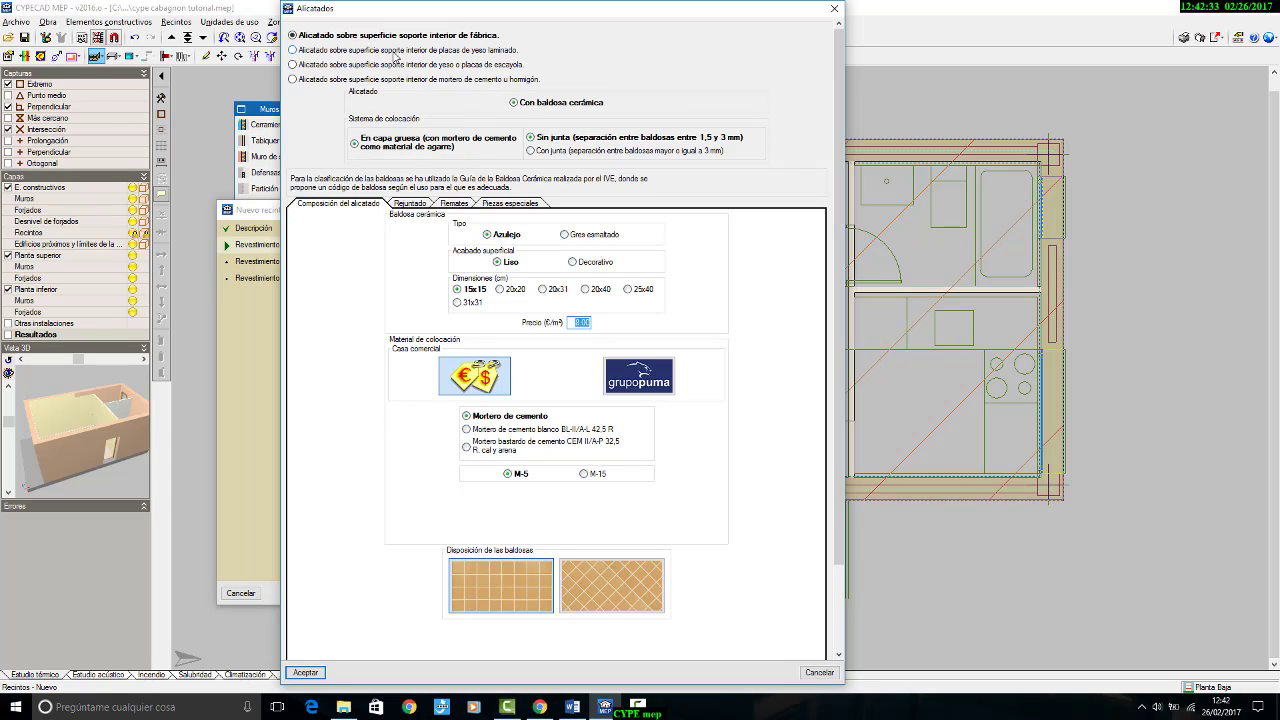
click(452, 82)
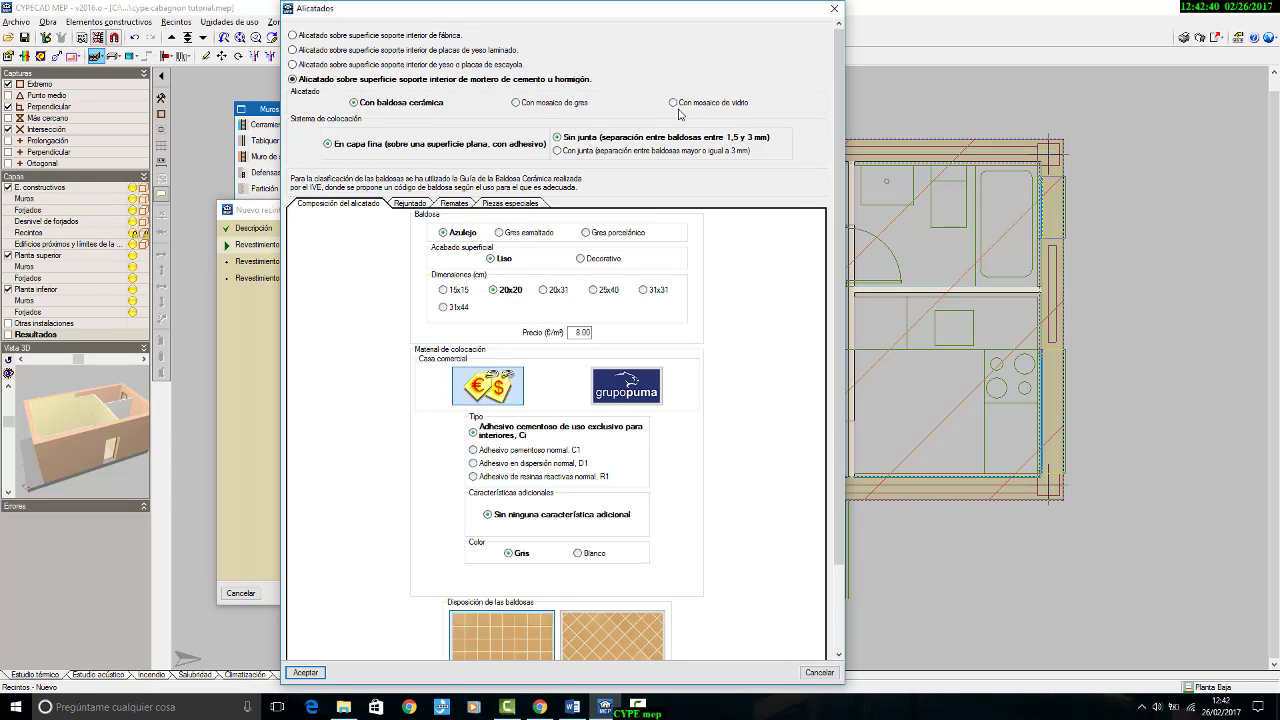
Step: Configure the tiling with polished Gres porcelánico tiles of 31,6x90 cm and white adhesive
click(442, 309)
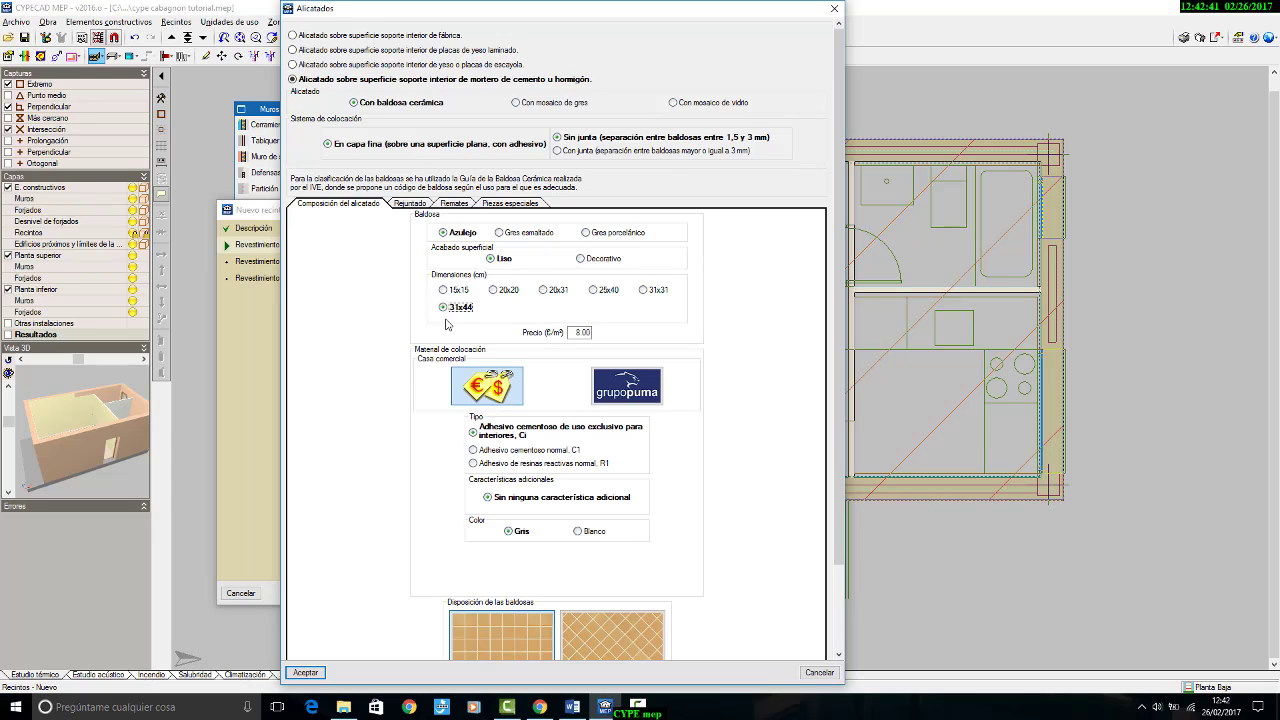
click(587, 232)
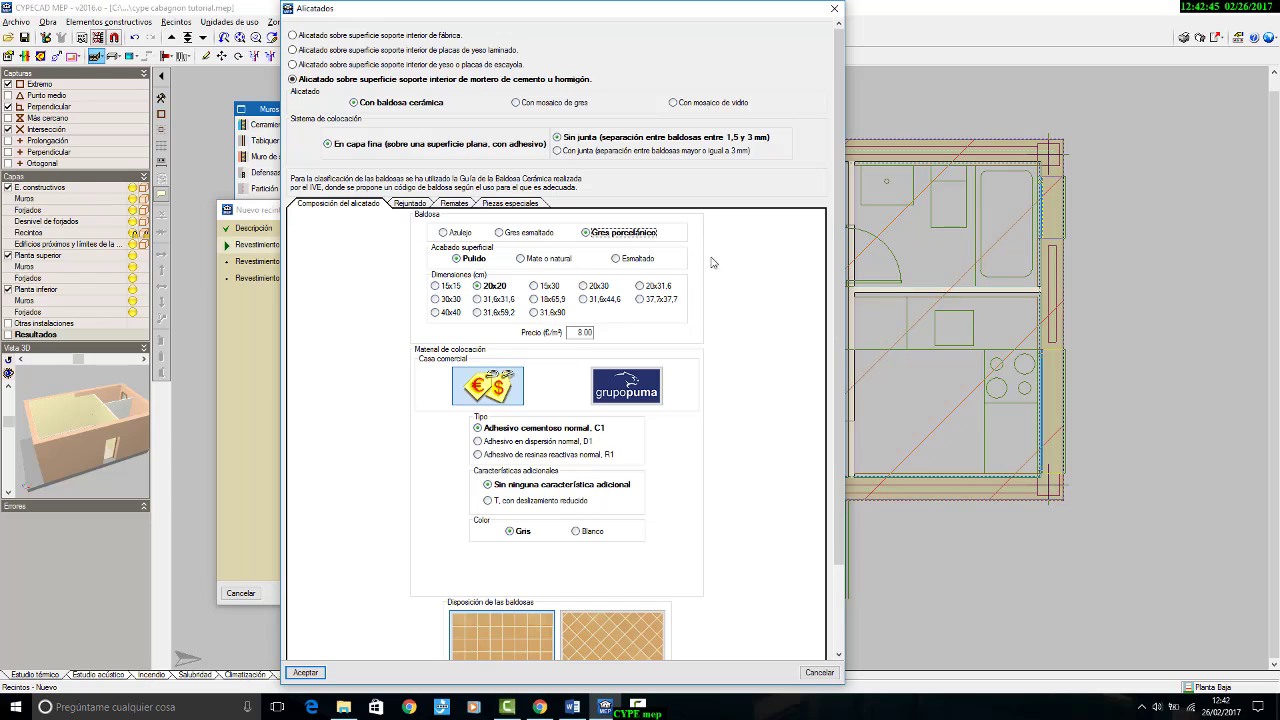
click(535, 313)
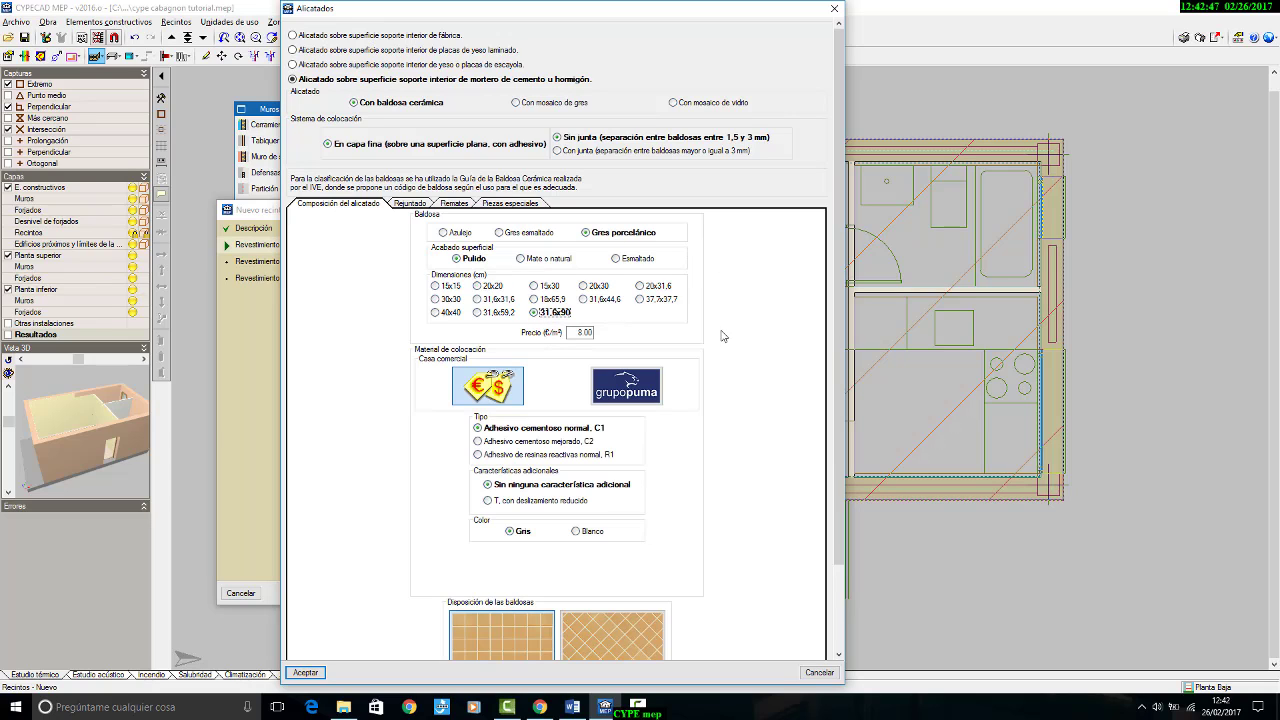
scroll(723, 348, down, 2)
scroll(723, 348, down, 1)
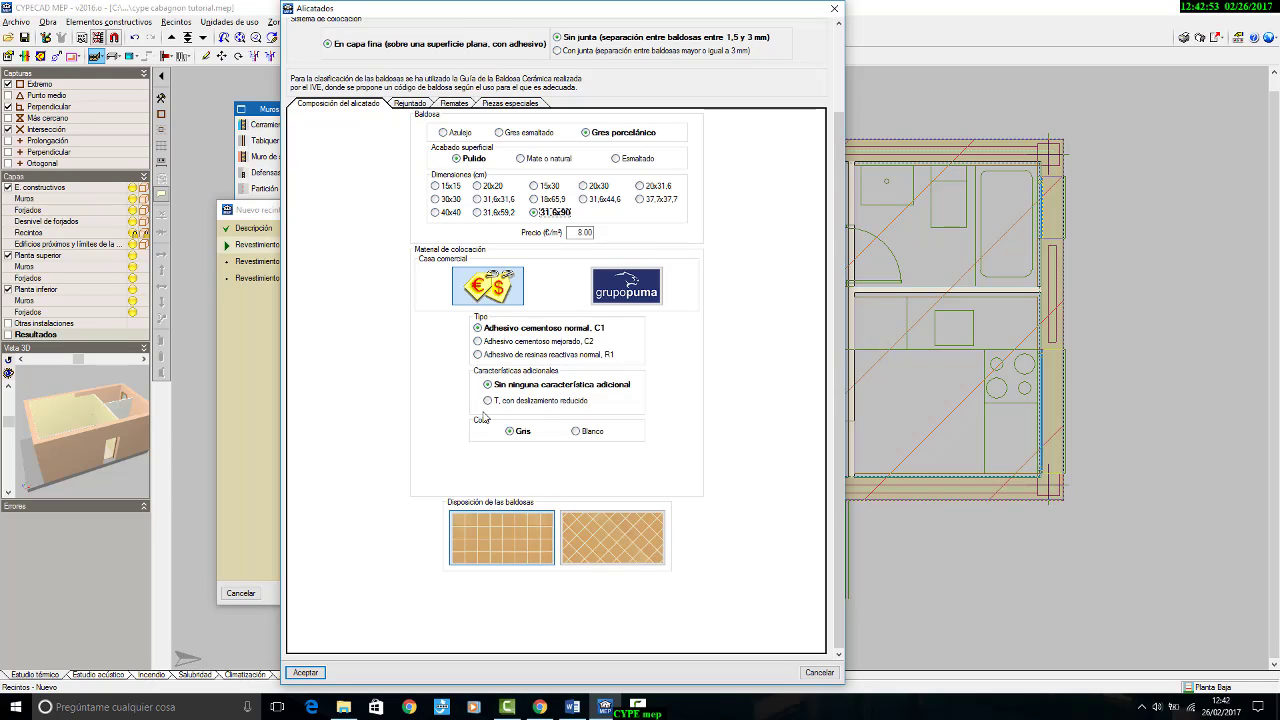
click(576, 432)
Step: Review the tiling's grouting, trims and special pieces, then add the finish and select it for the bathroom walls
click(411, 103)
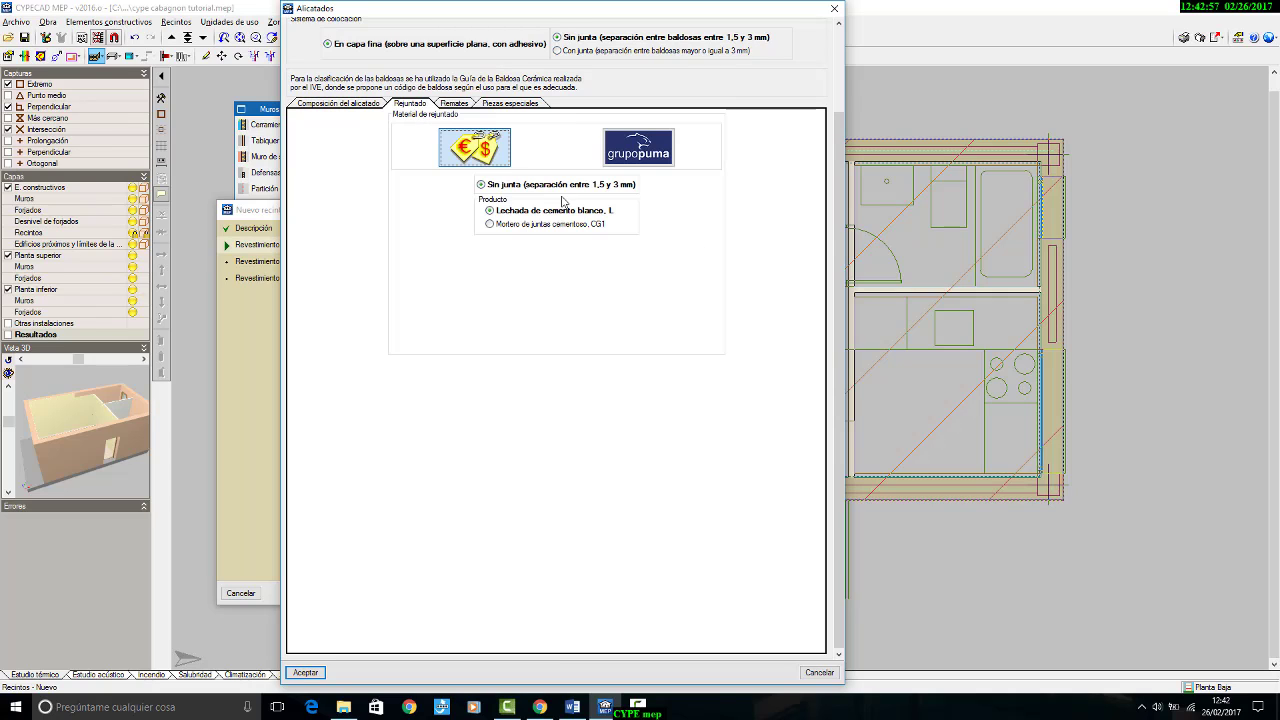
click(454, 104)
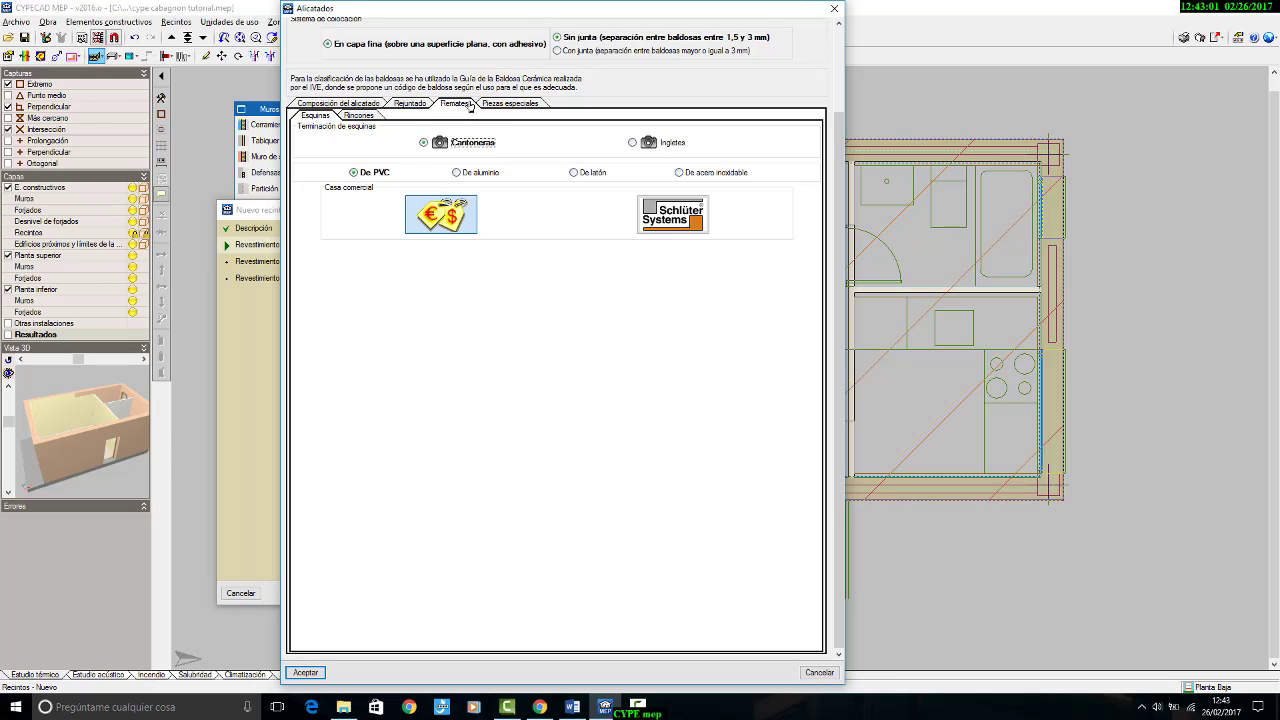
click(496, 104)
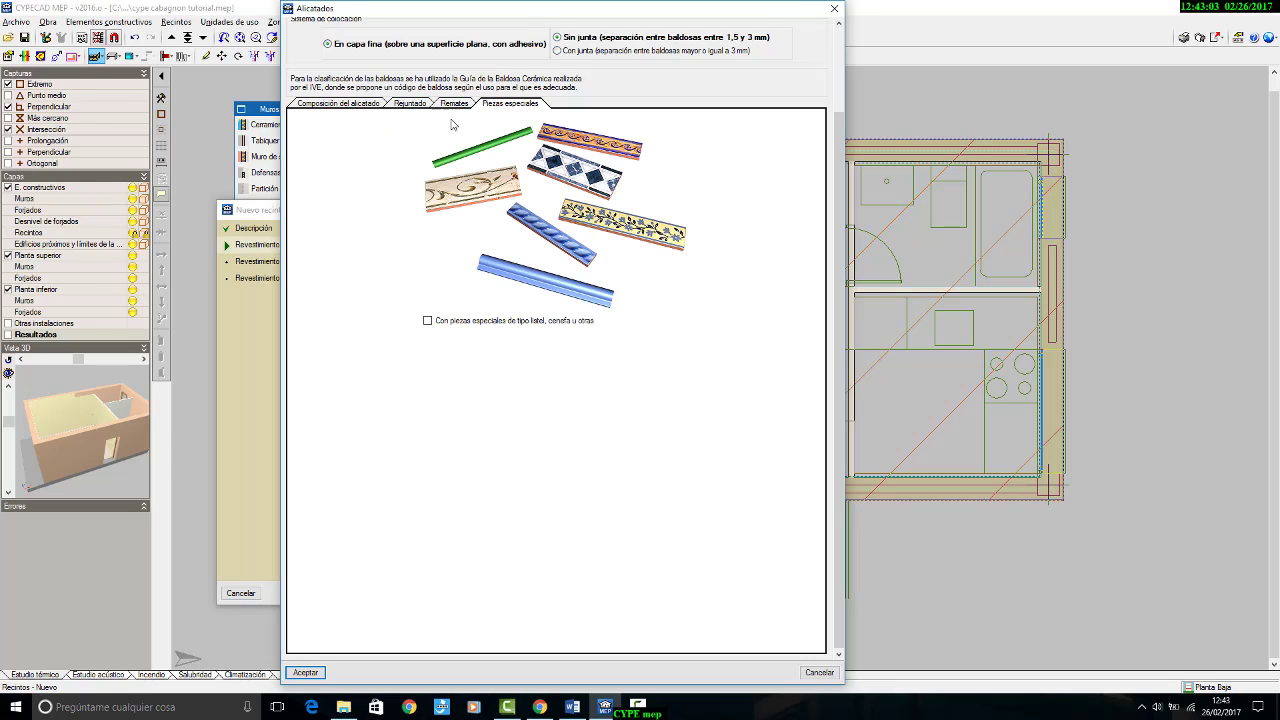
click(318, 672)
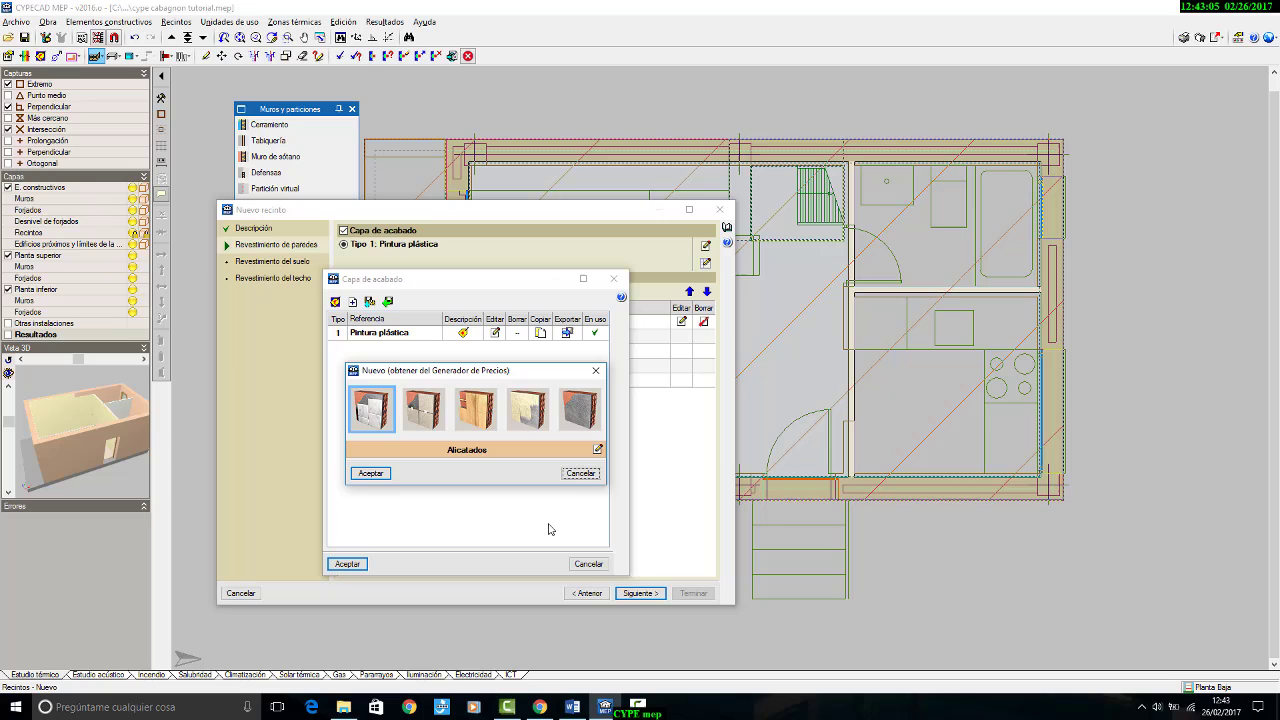
click(370, 473)
click(347, 564)
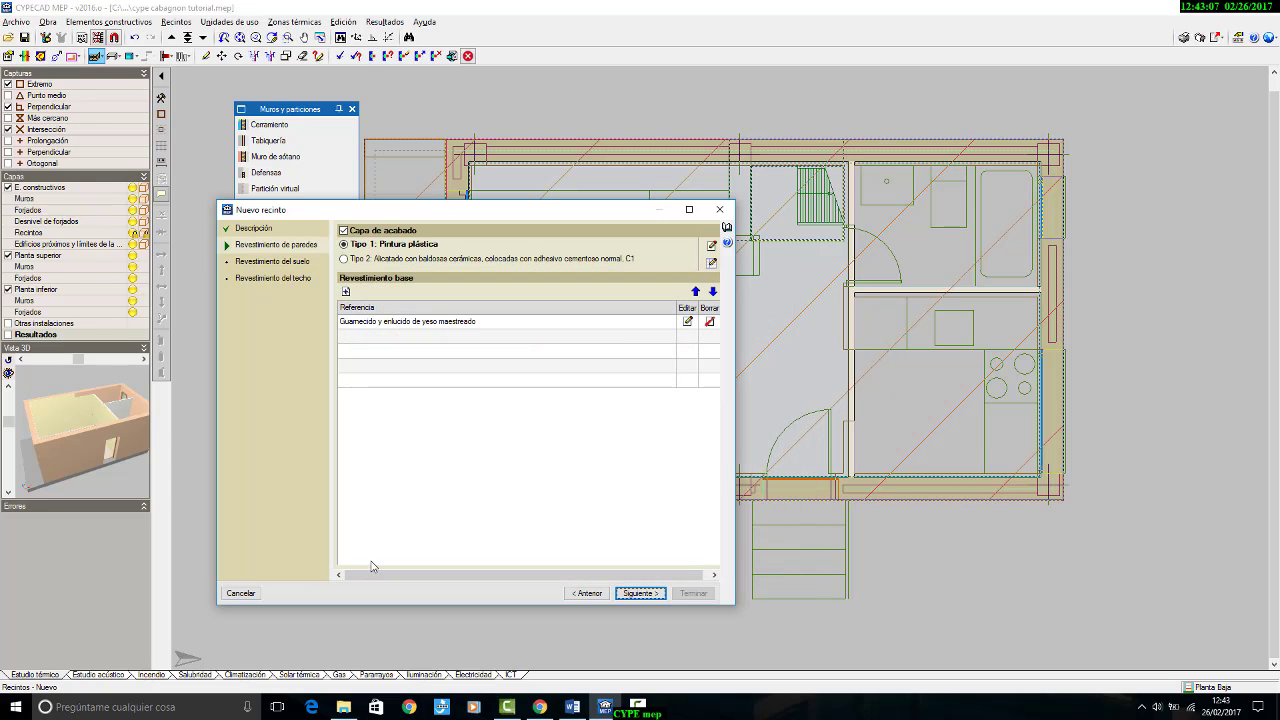
click(362, 258)
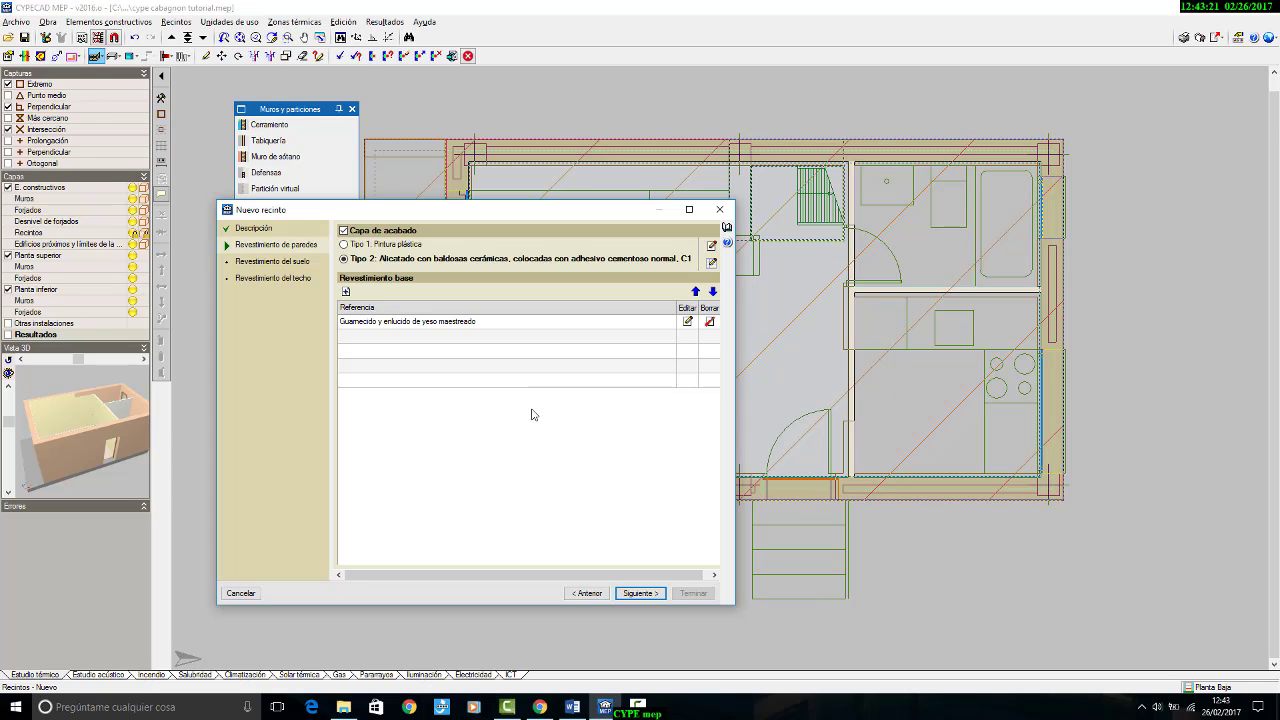
Step: Remove the plaster base covering from the bathroom walls and start a new Enfoscado de cemento base from the price generator
click(709, 321)
click(346, 291)
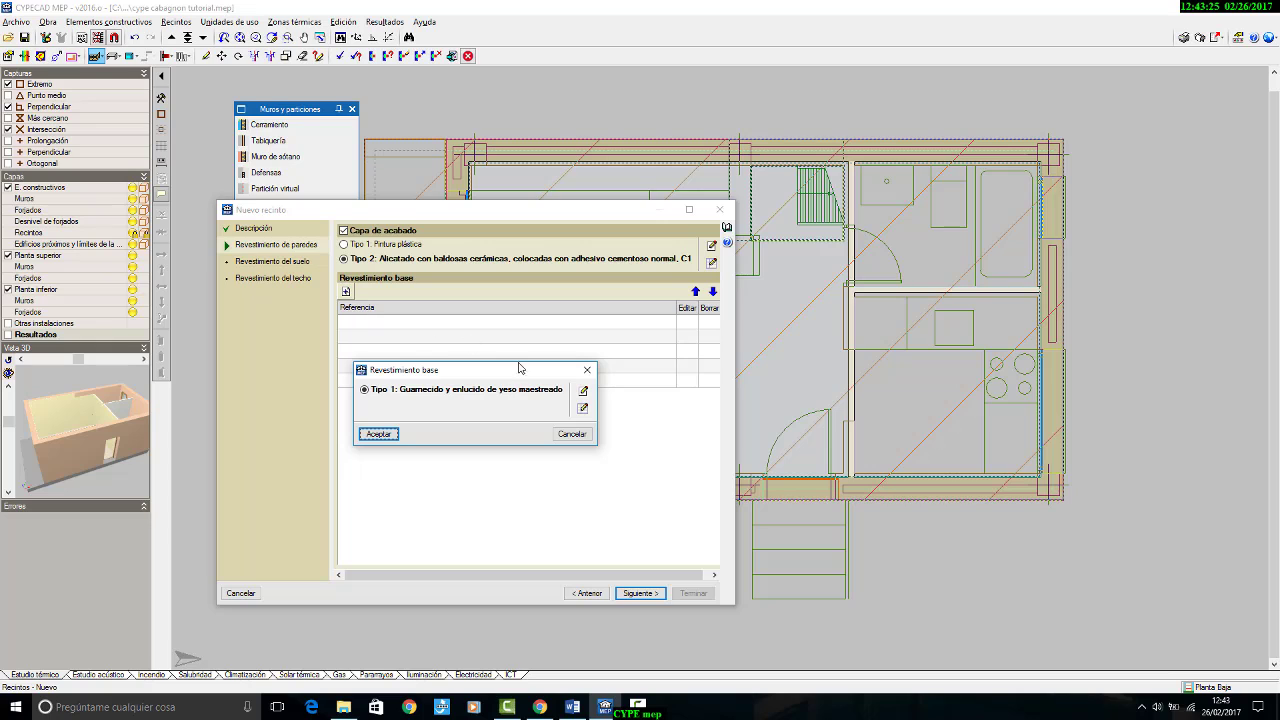
click(583, 408)
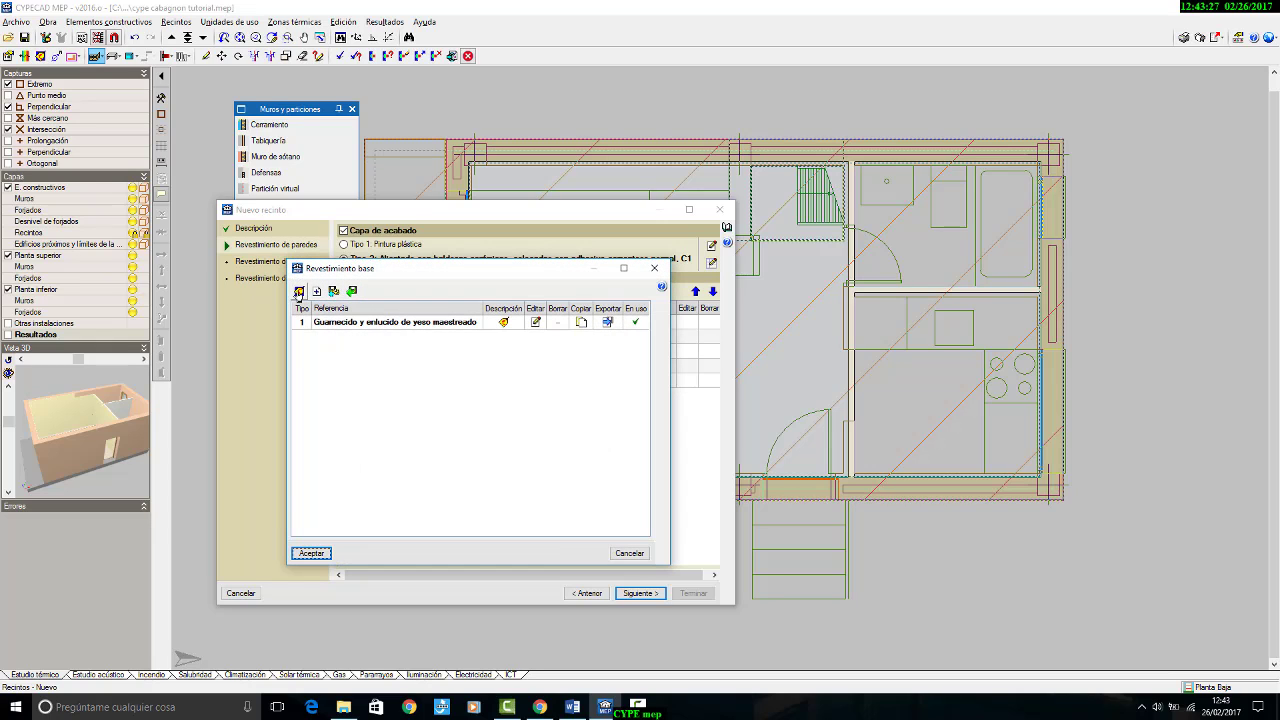
click(298, 292)
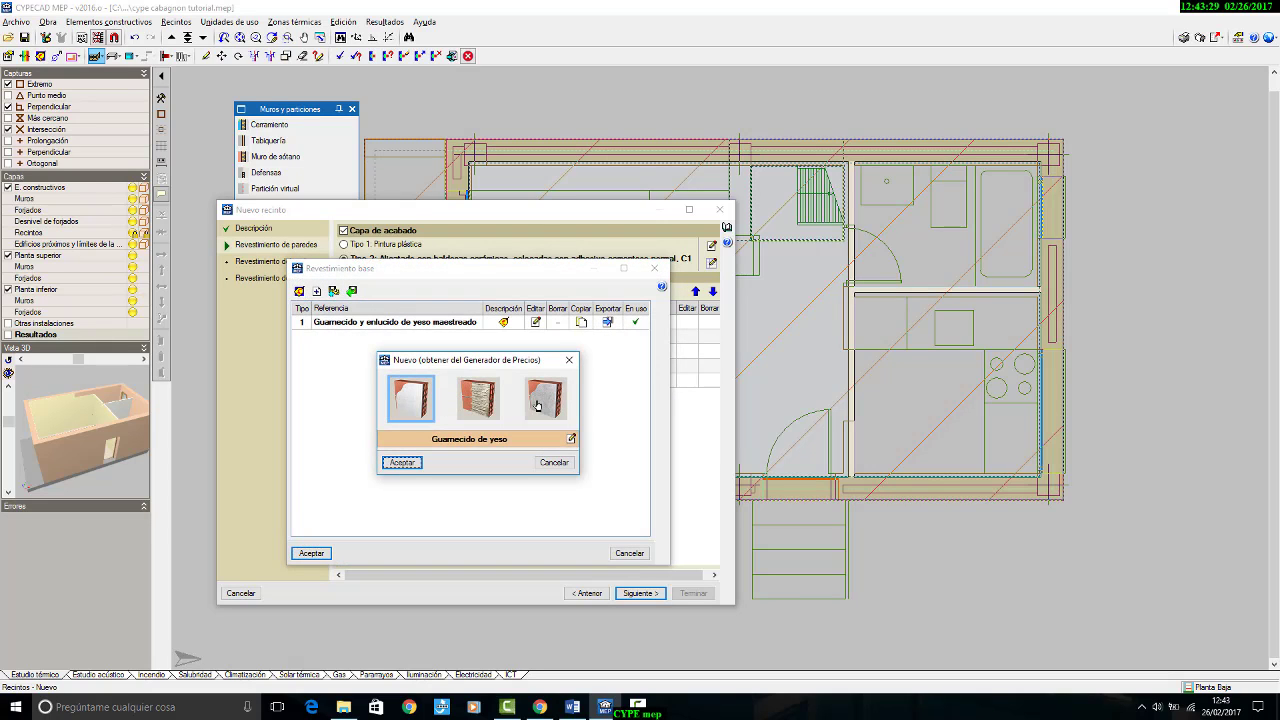
click(537, 405)
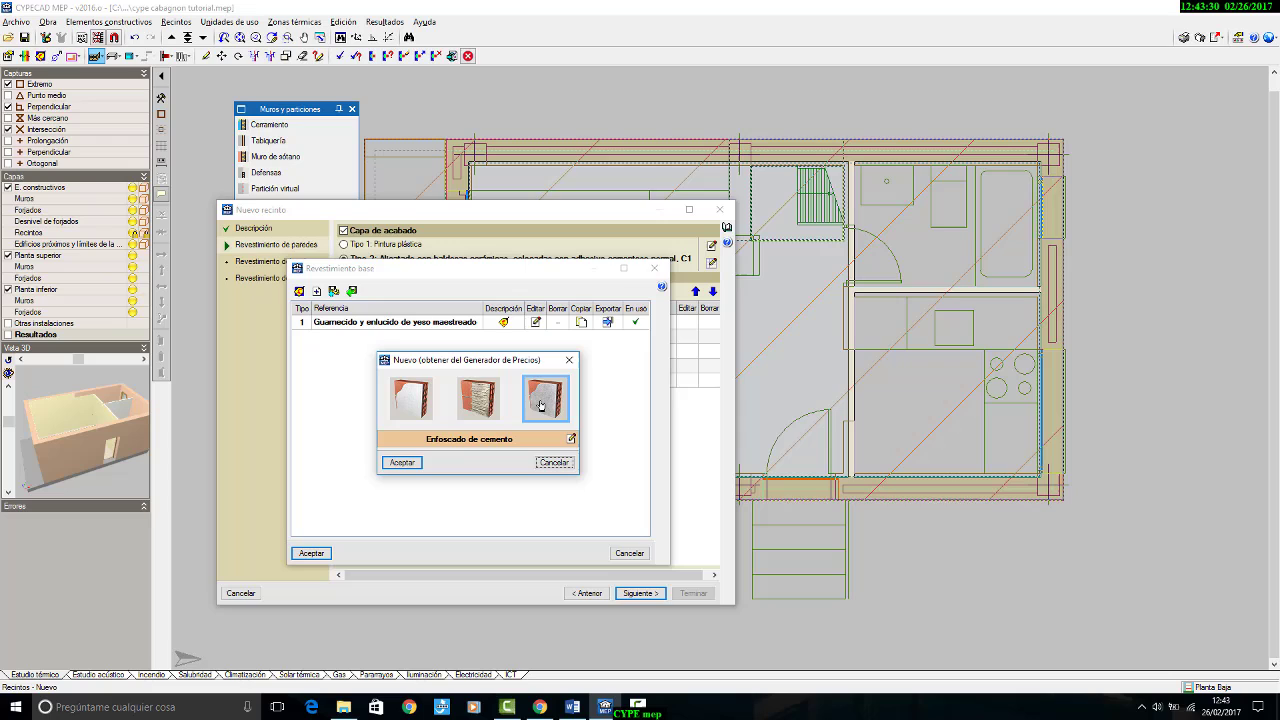
click(571, 441)
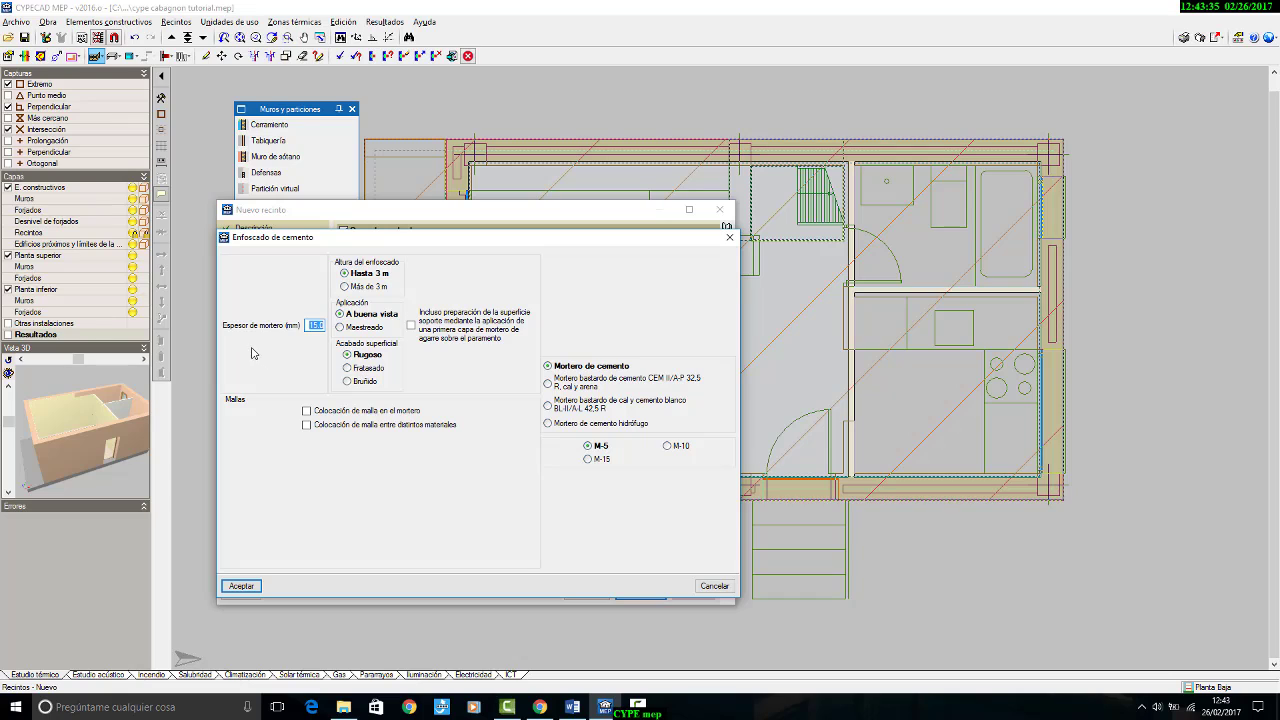
Step: Set the cement render's application to Maestreado and assign it as the base covering of the bathroom walls
mouse_move(318, 335)
click(364, 327)
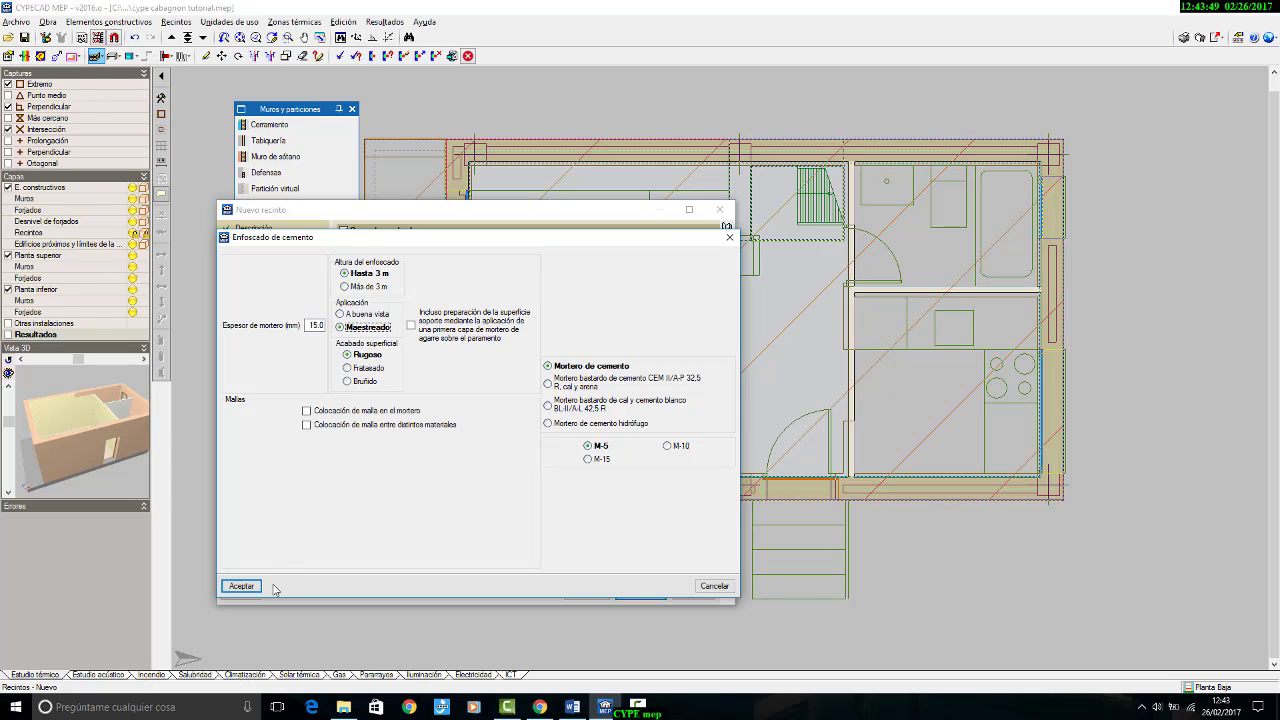
click(242, 586)
click(404, 464)
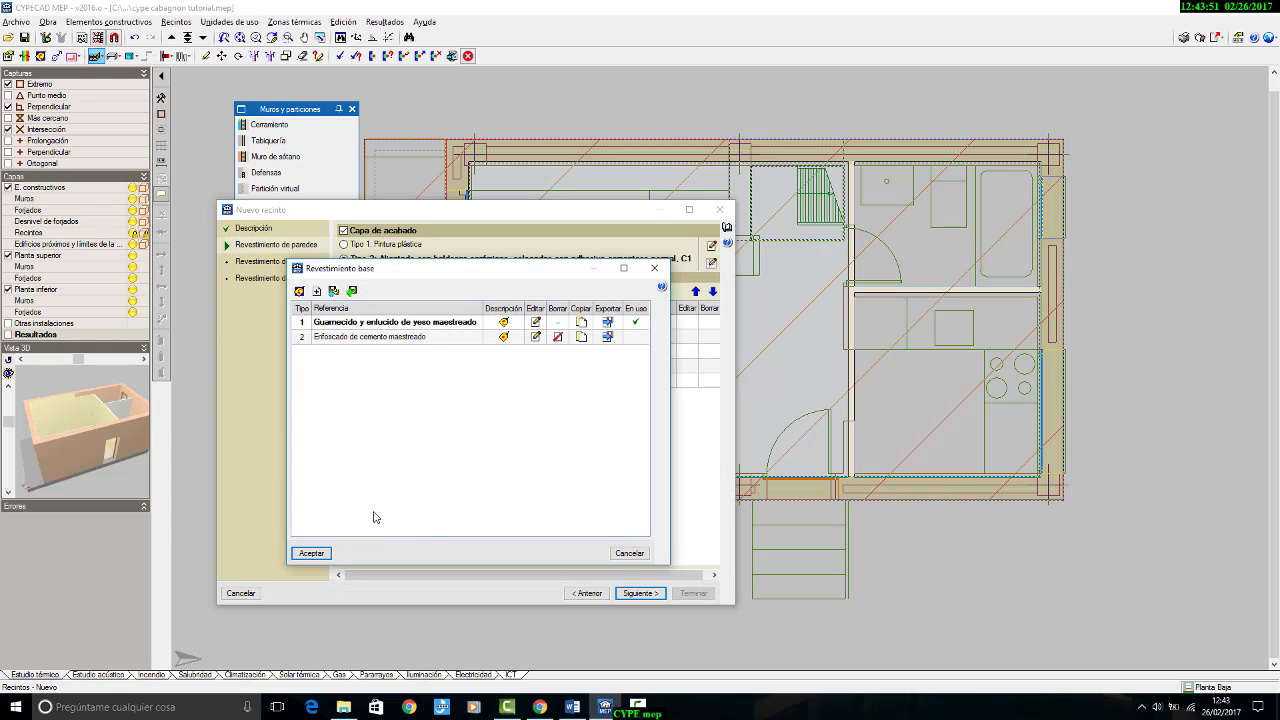
click(311, 555)
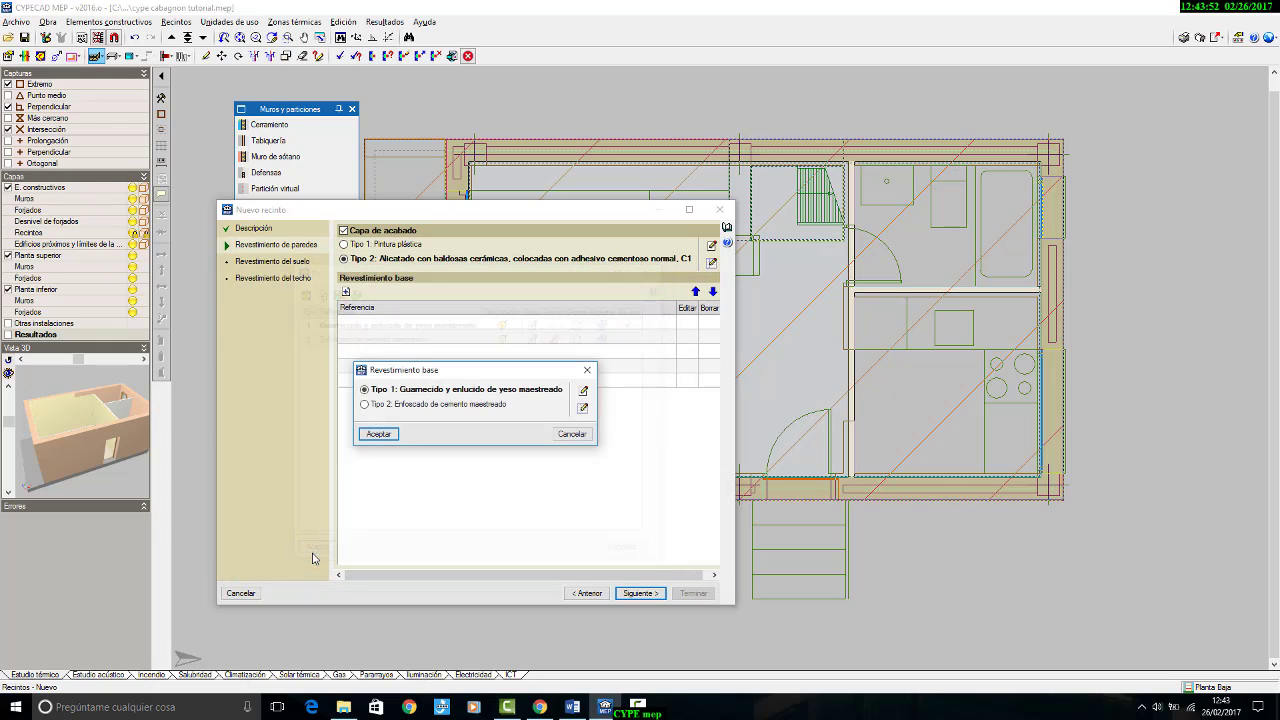
click(399, 405)
click(388, 435)
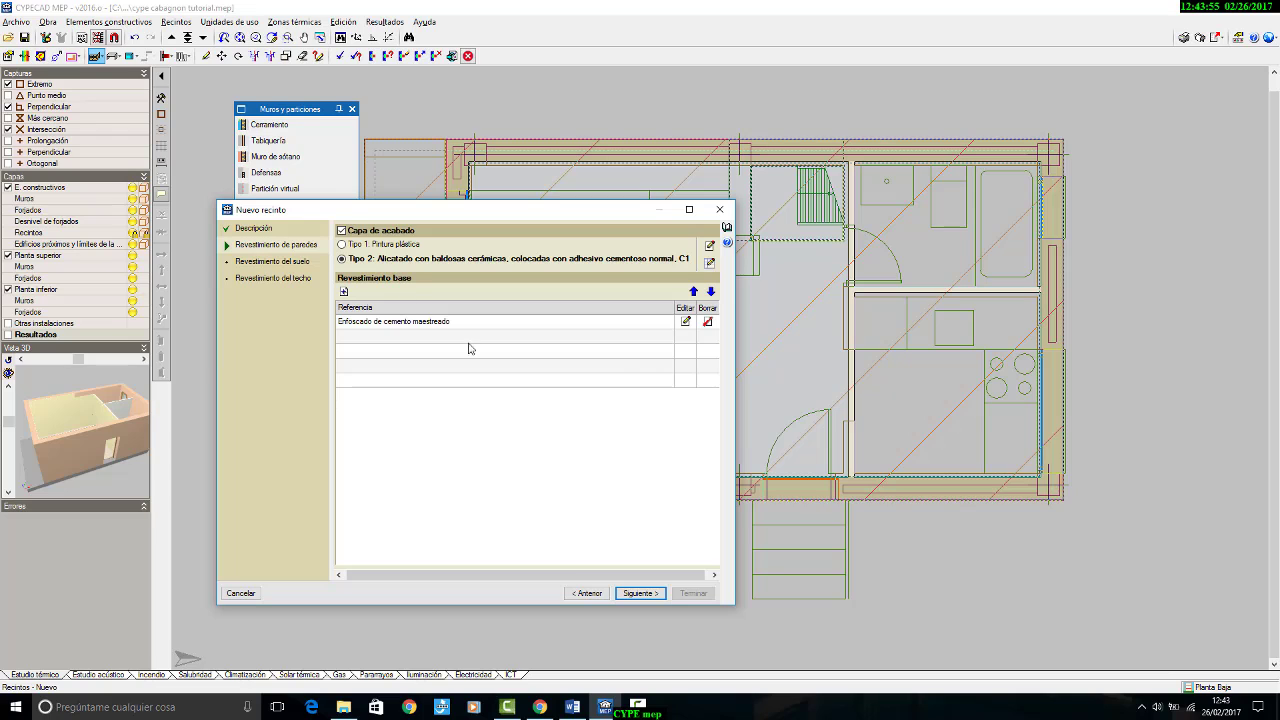
Step: Complete the bathroom room with the existing vinyl floor and plaster ceiling coverings, place it in the bathroom and name it baño
click(658, 596)
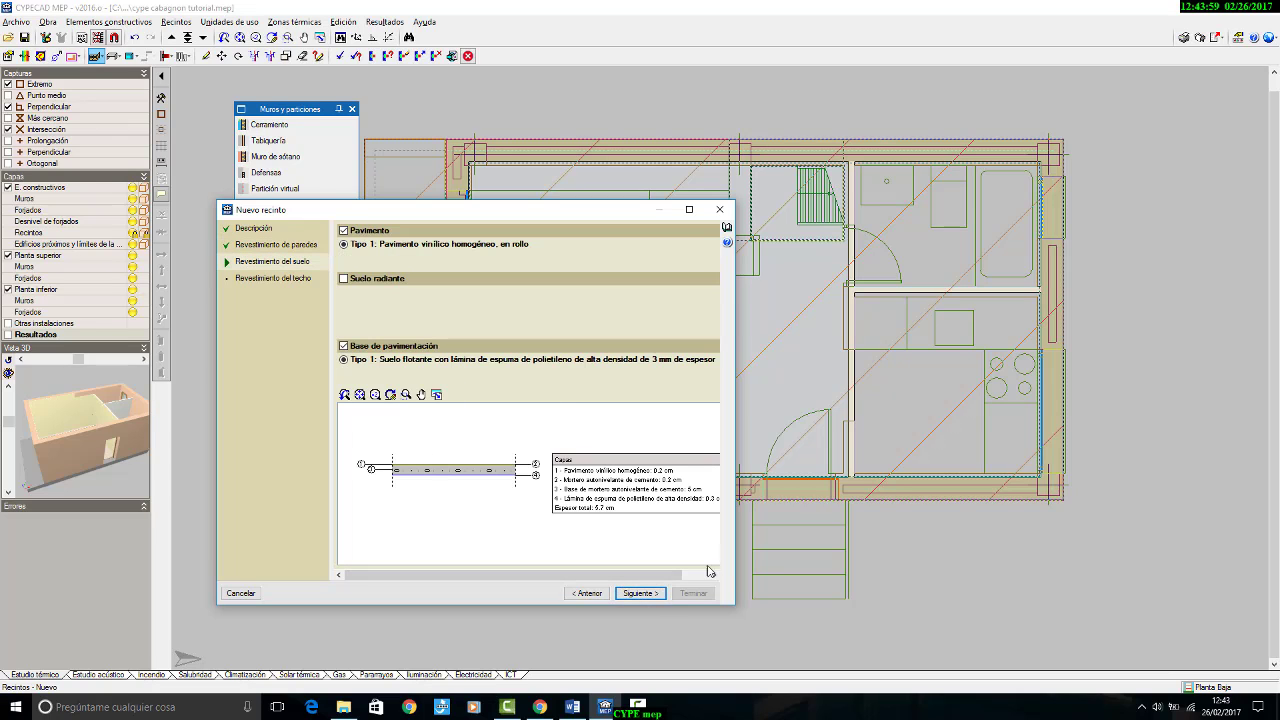
click(645, 593)
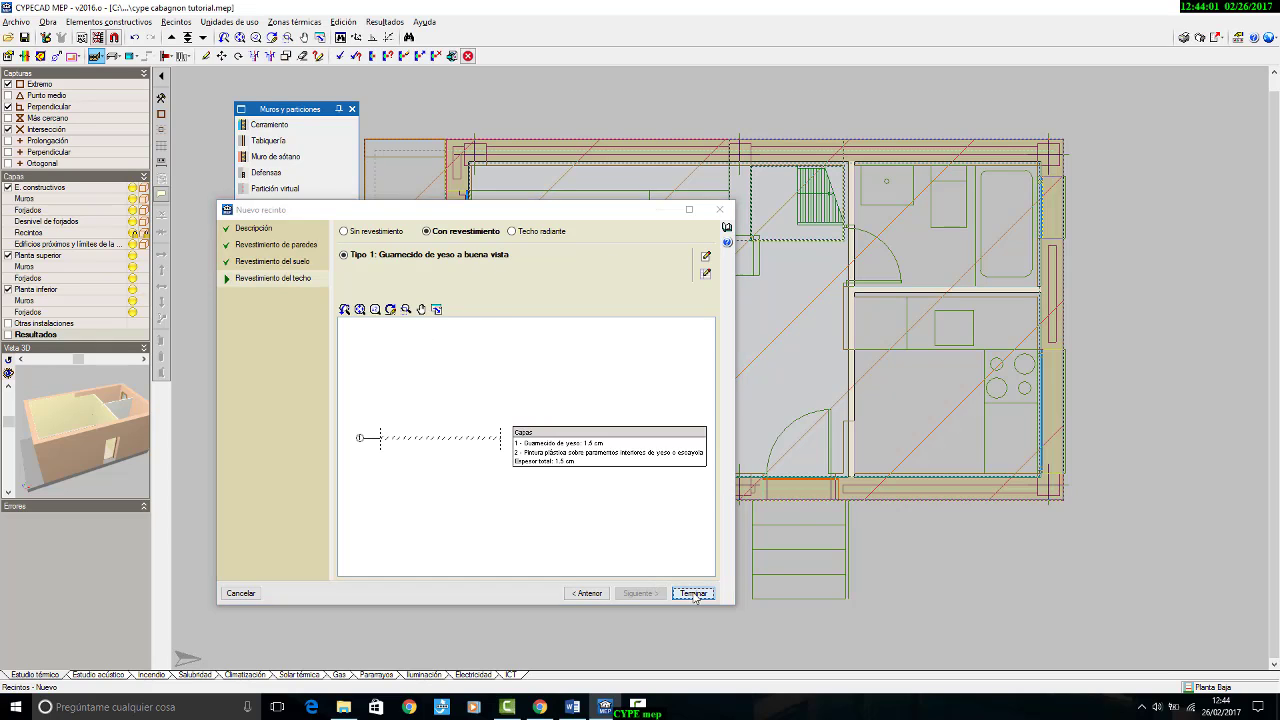
click(694, 593)
click(935, 212)
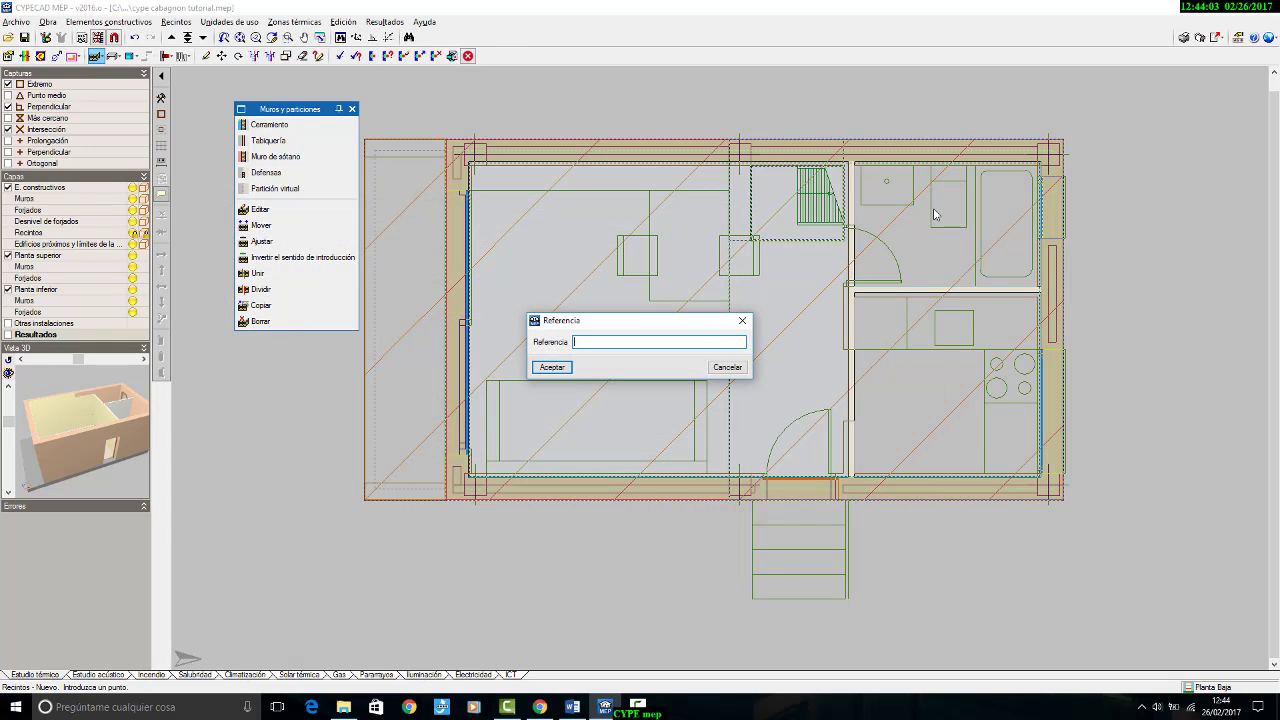
key(BackSpace)
key(BackSpace)
click(551, 367)
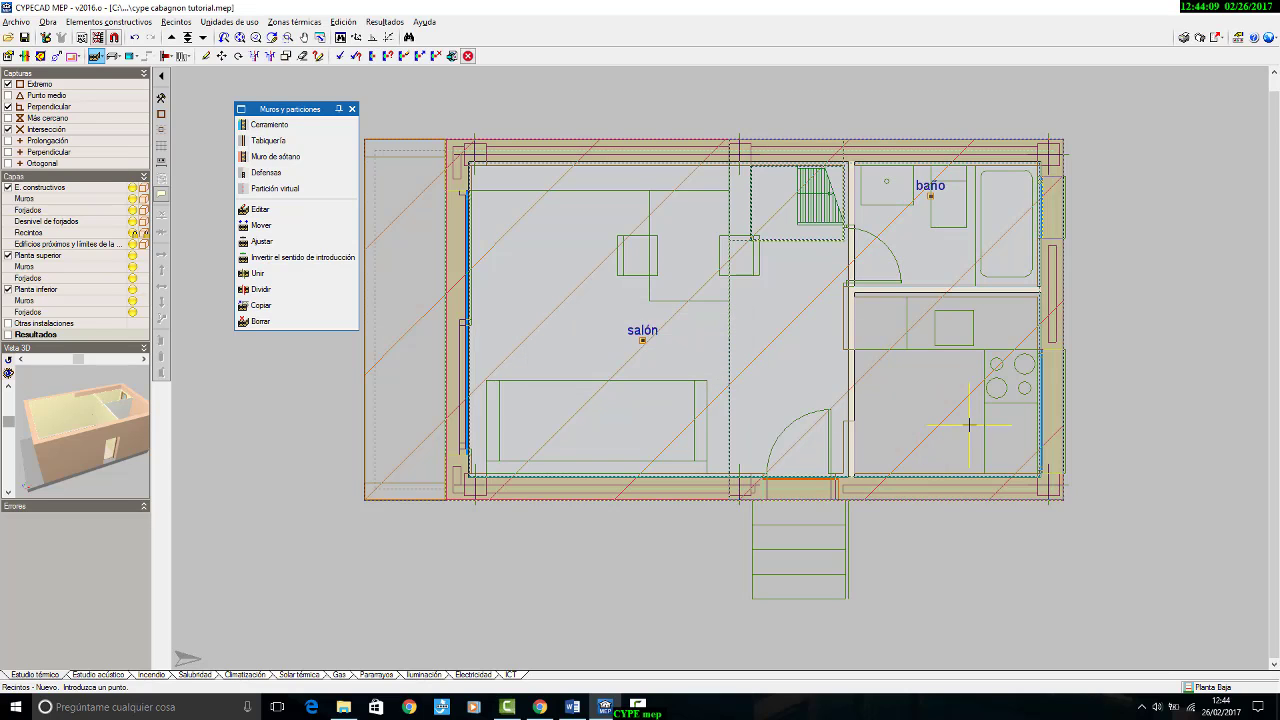
Step: Create a Cocina room with the same tiled wall, vinyl floor and plaster ceiling coverings, place it in the kitchen and name it cocina
click(176, 21)
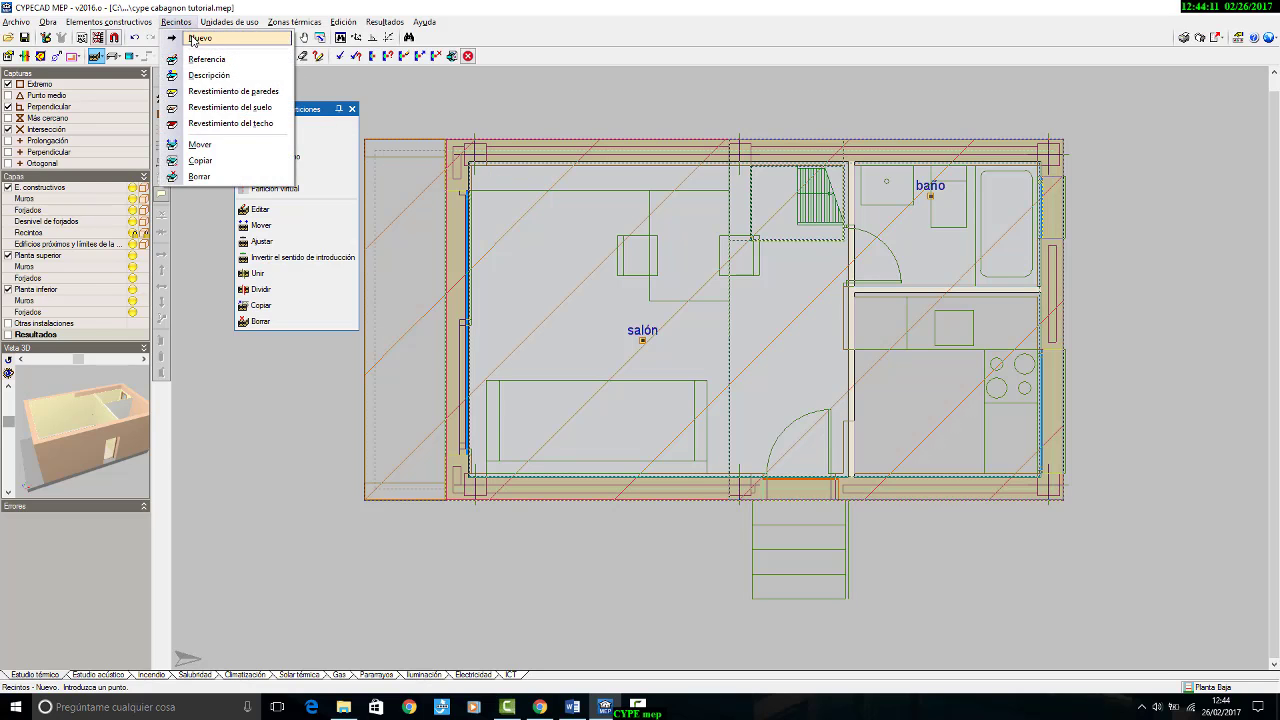
click(203, 37)
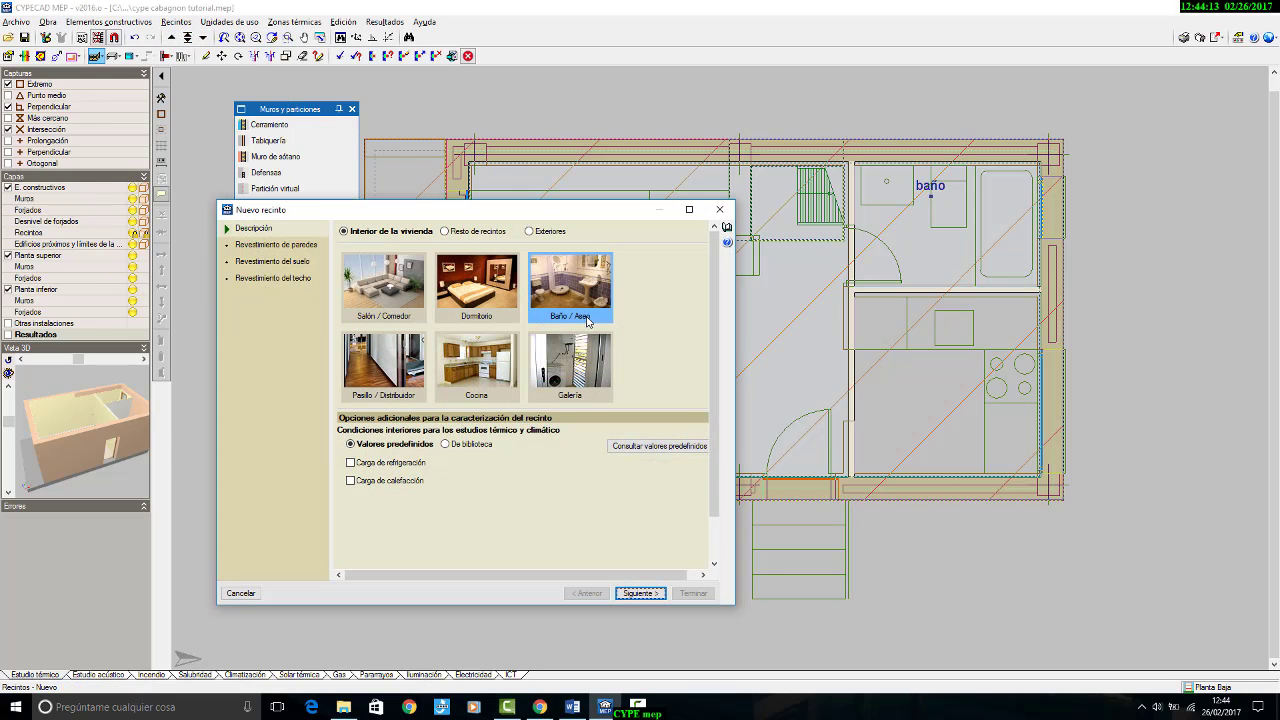
click(470, 390)
click(645, 593)
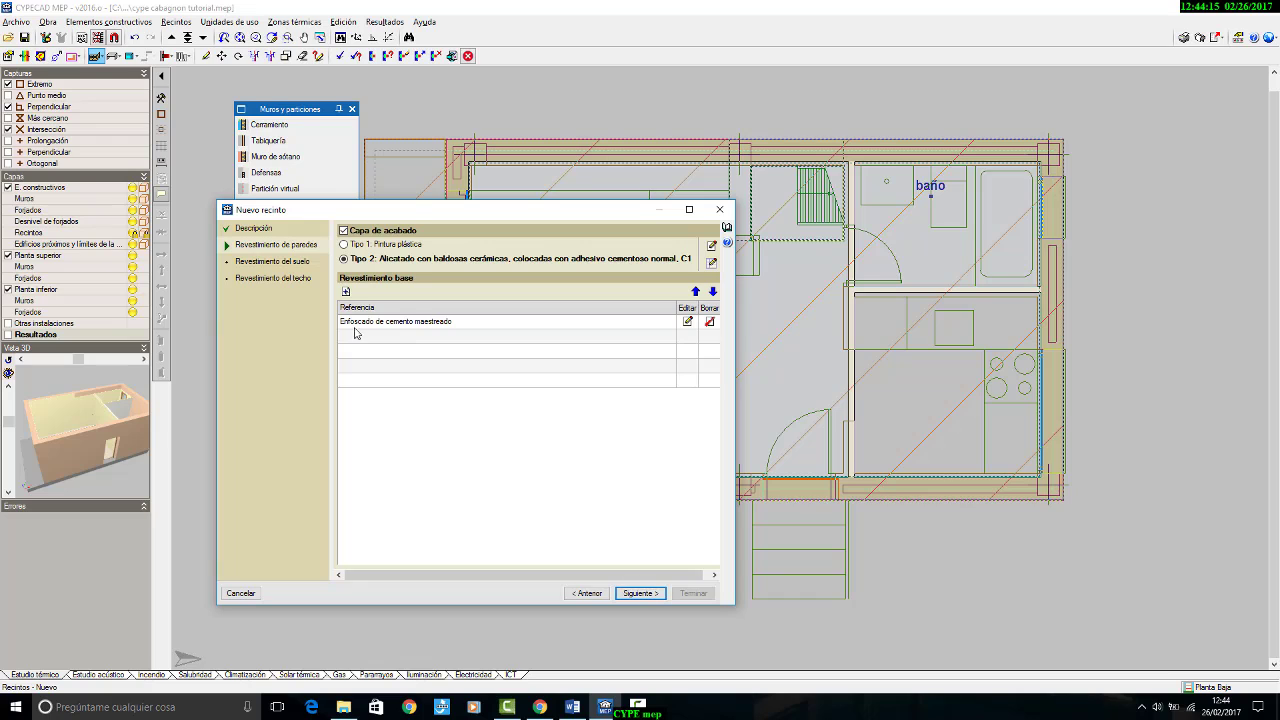
click(640, 593)
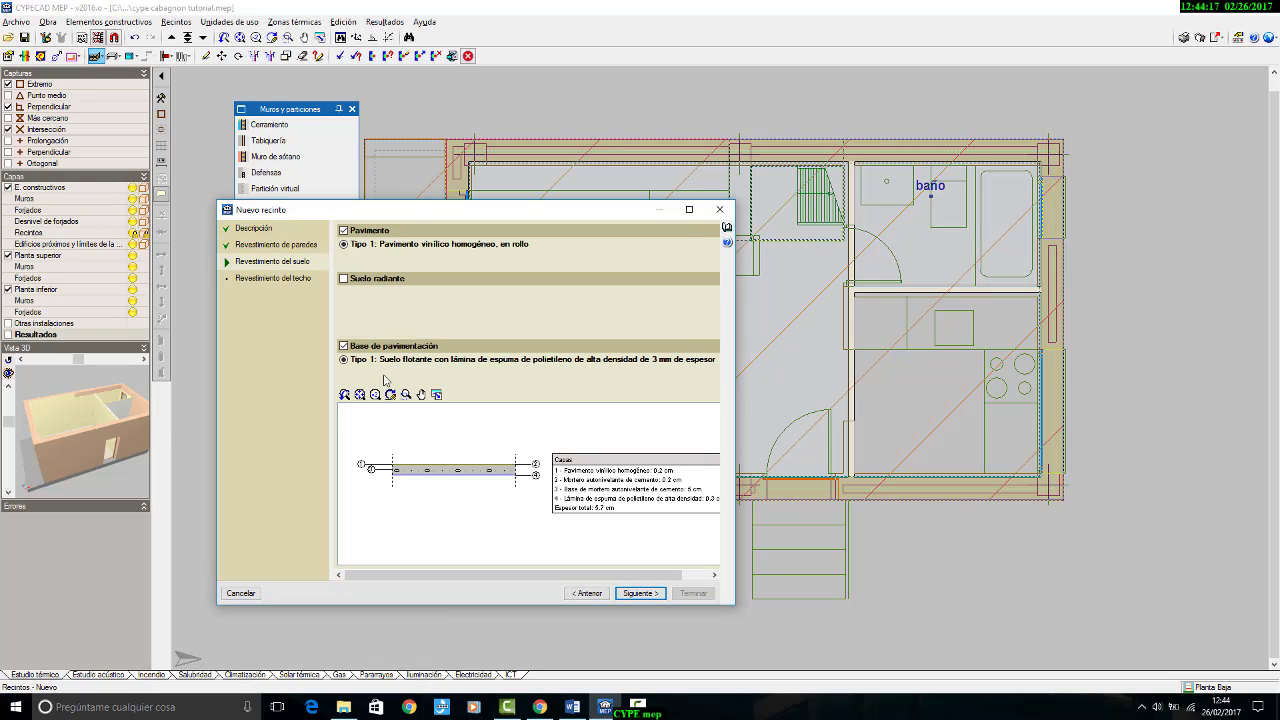
click(645, 593)
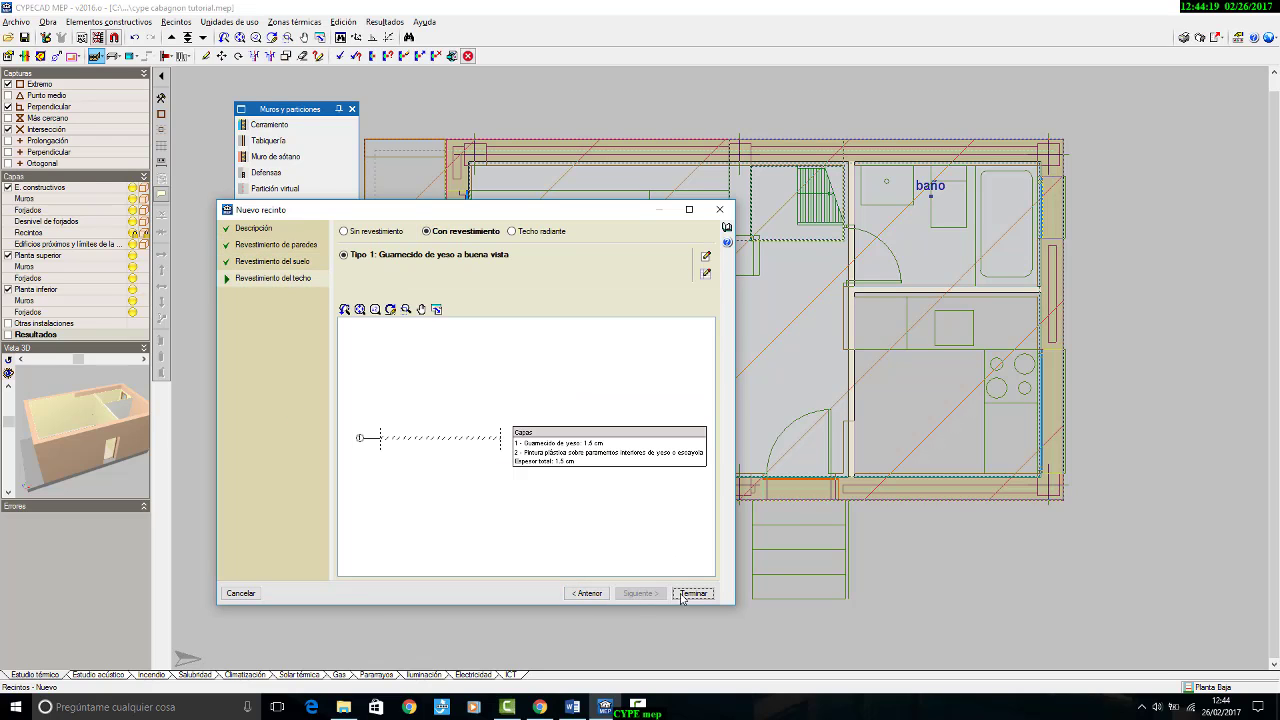
click(692, 593)
click(942, 425)
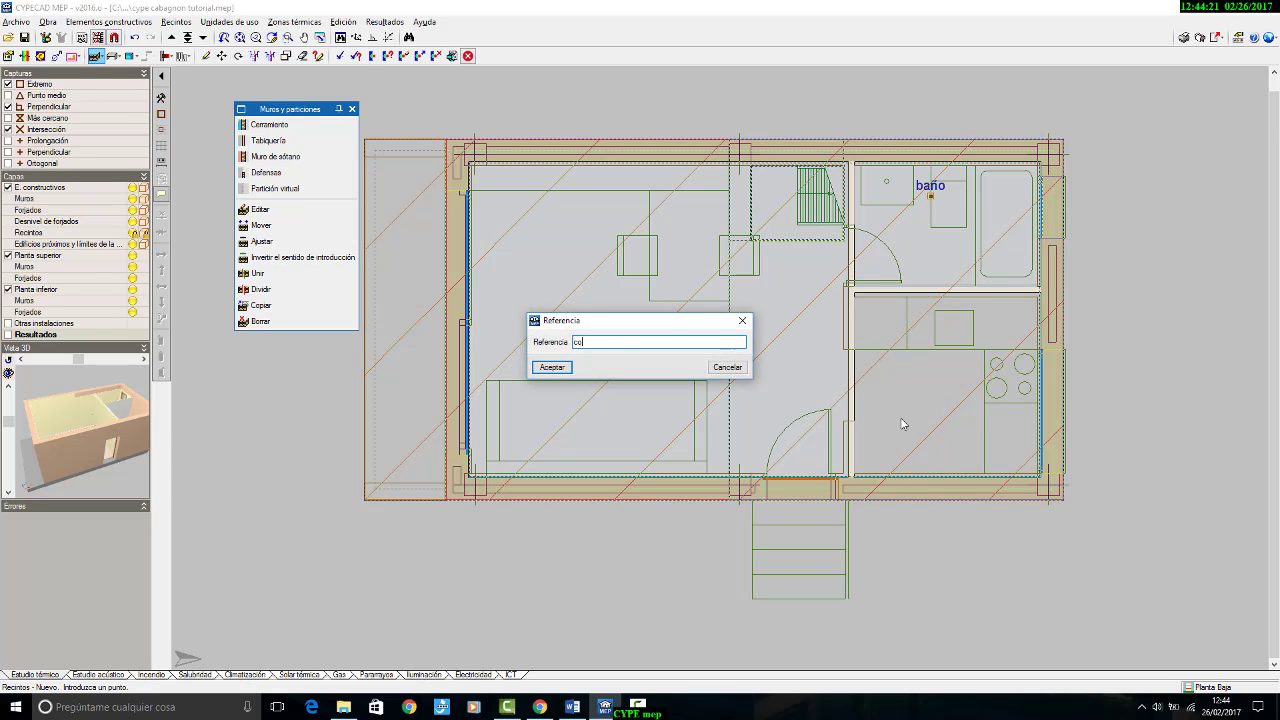
click(558, 372)
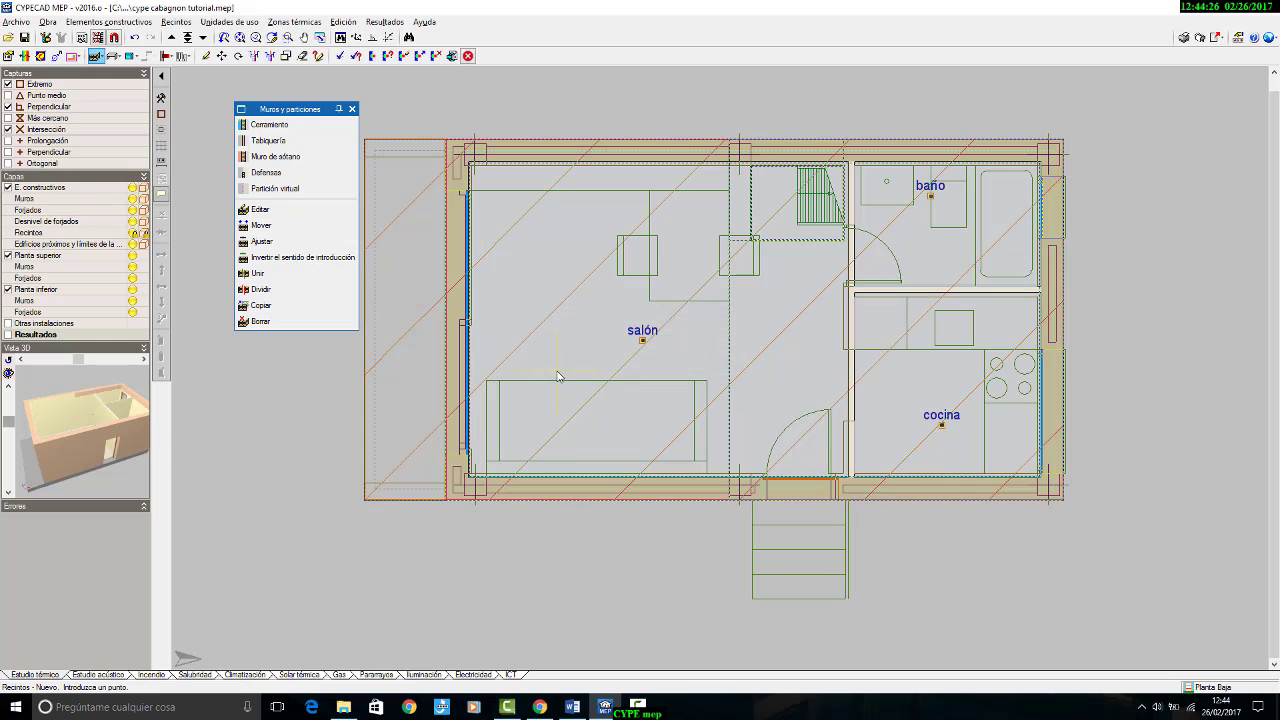
Step: Inspect the 3D view of all floors for the thermal study only, orbiting the model, and close the view
scroll(560, 372, down, 2)
middle_drag(578, 376, 709, 337)
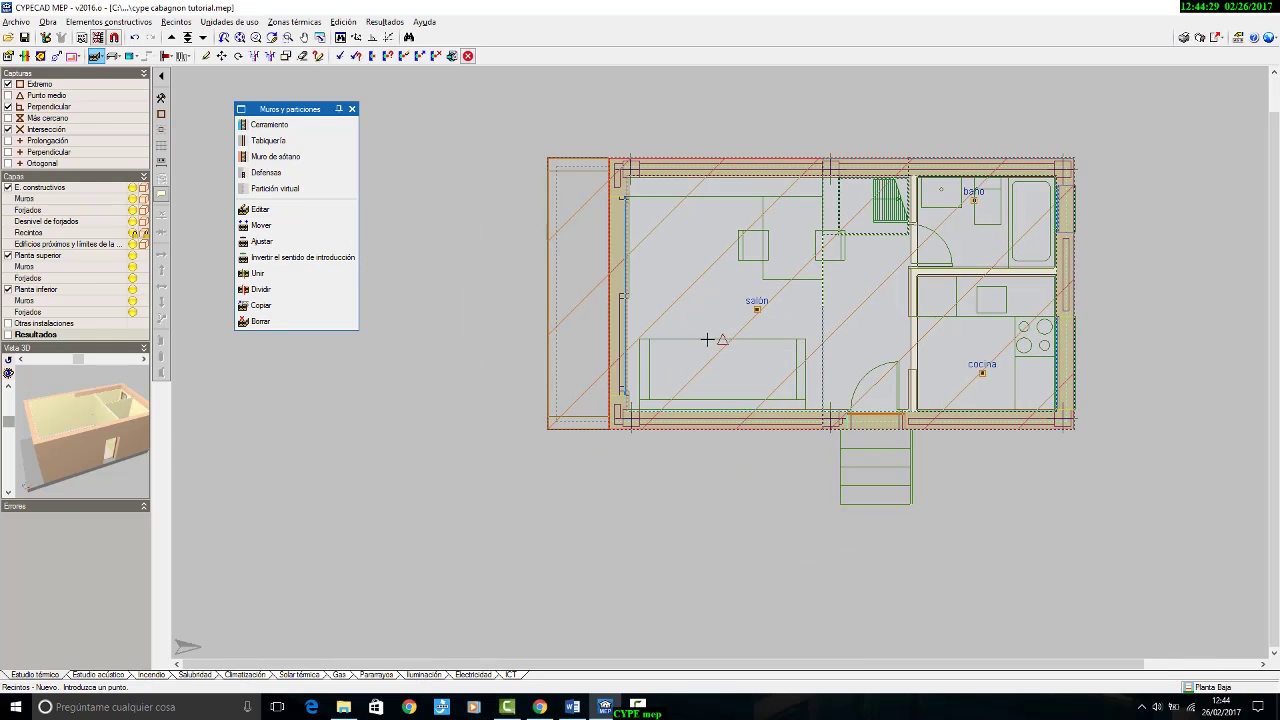
click(48, 22)
click(80, 262)
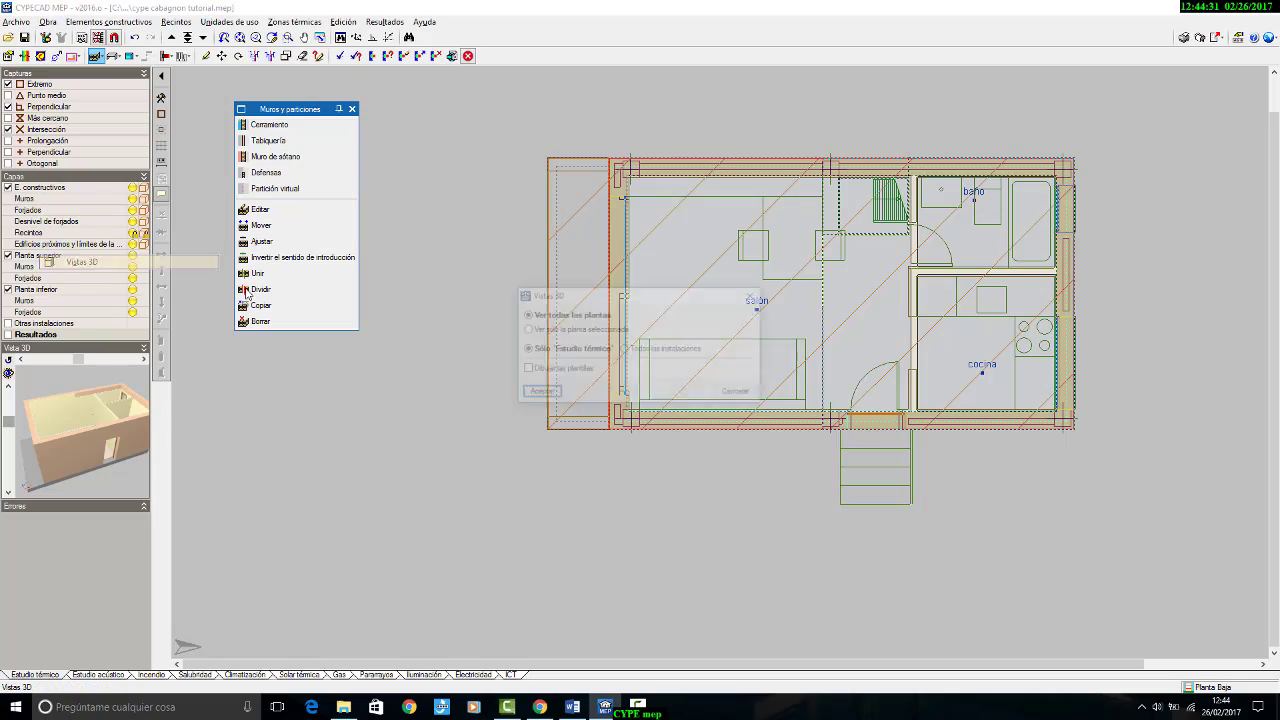
click(539, 393)
drag(637, 364, 808, 331)
click(1264, 9)
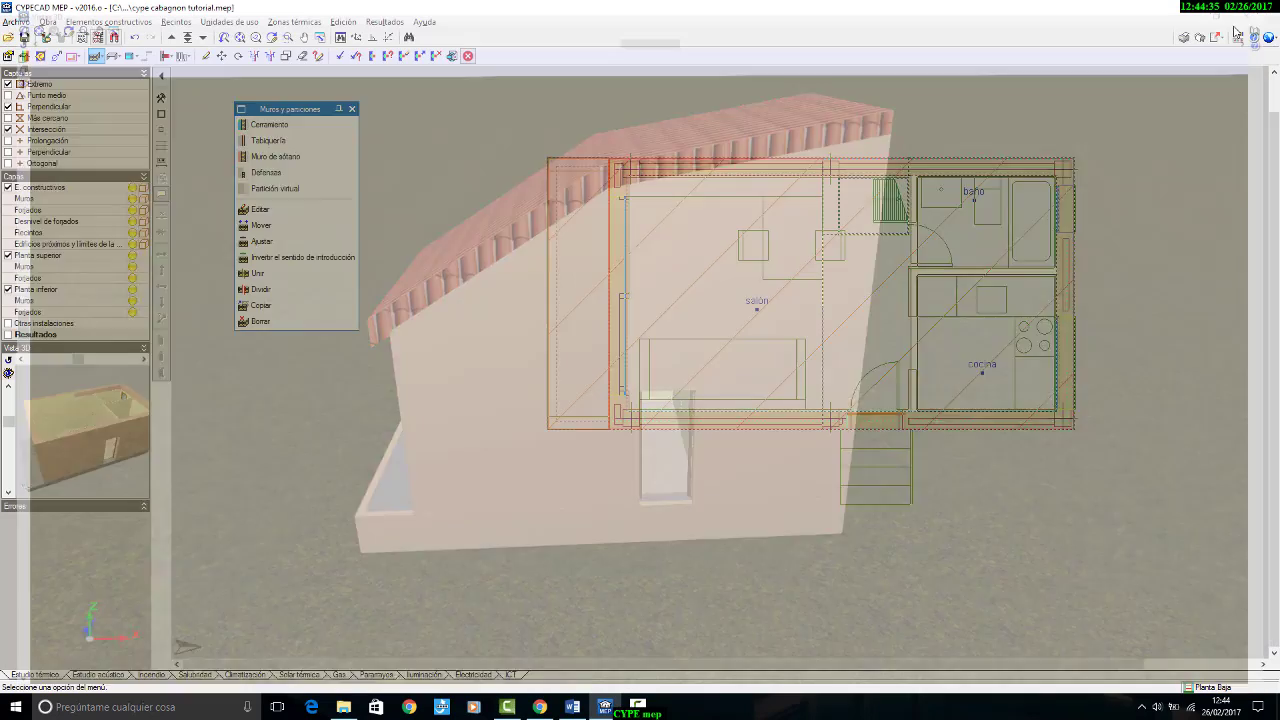
Step: Calculate the thermal study and read the compliance message on the salón window
click(340, 56)
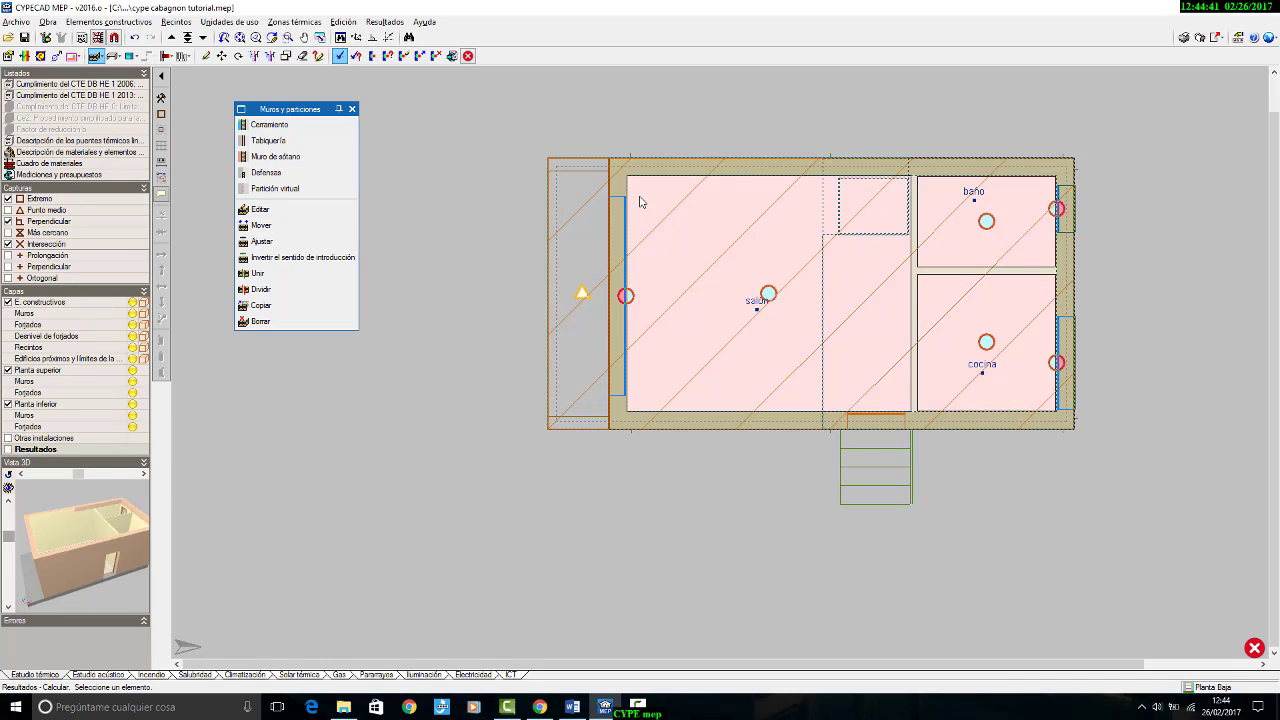
scroll(747, 249, up, 2)
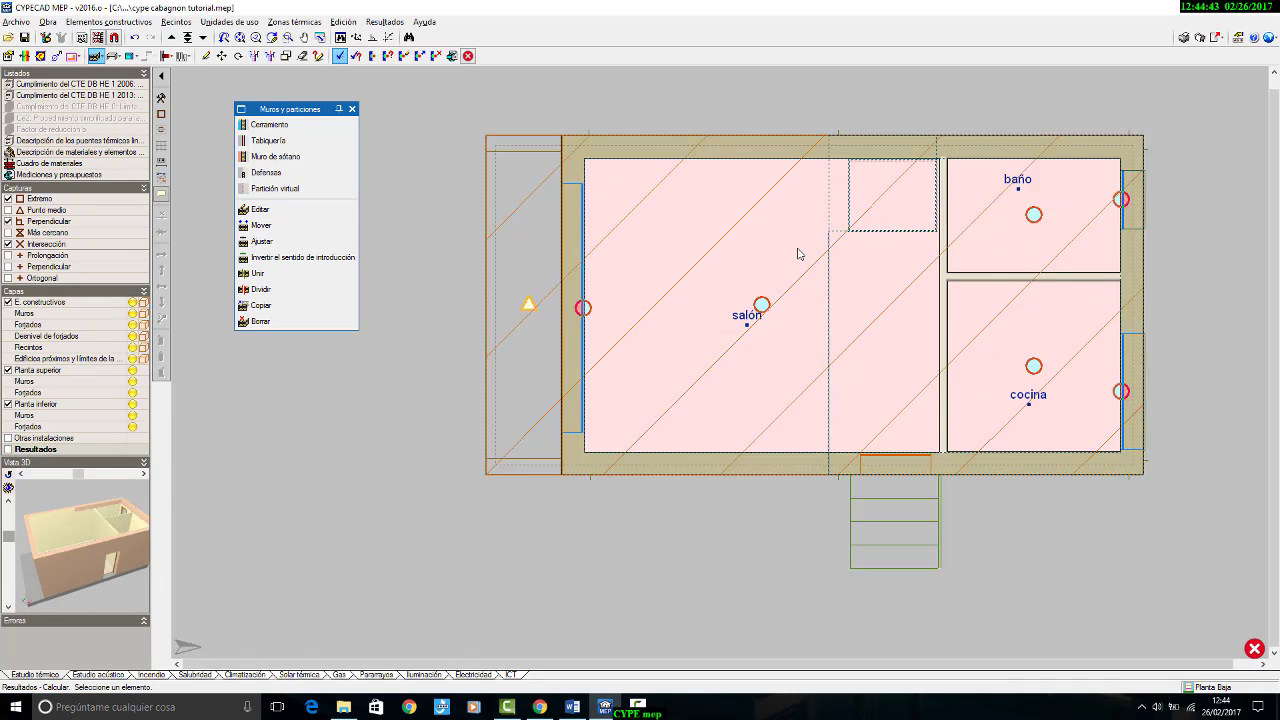
mouse_move(541, 327)
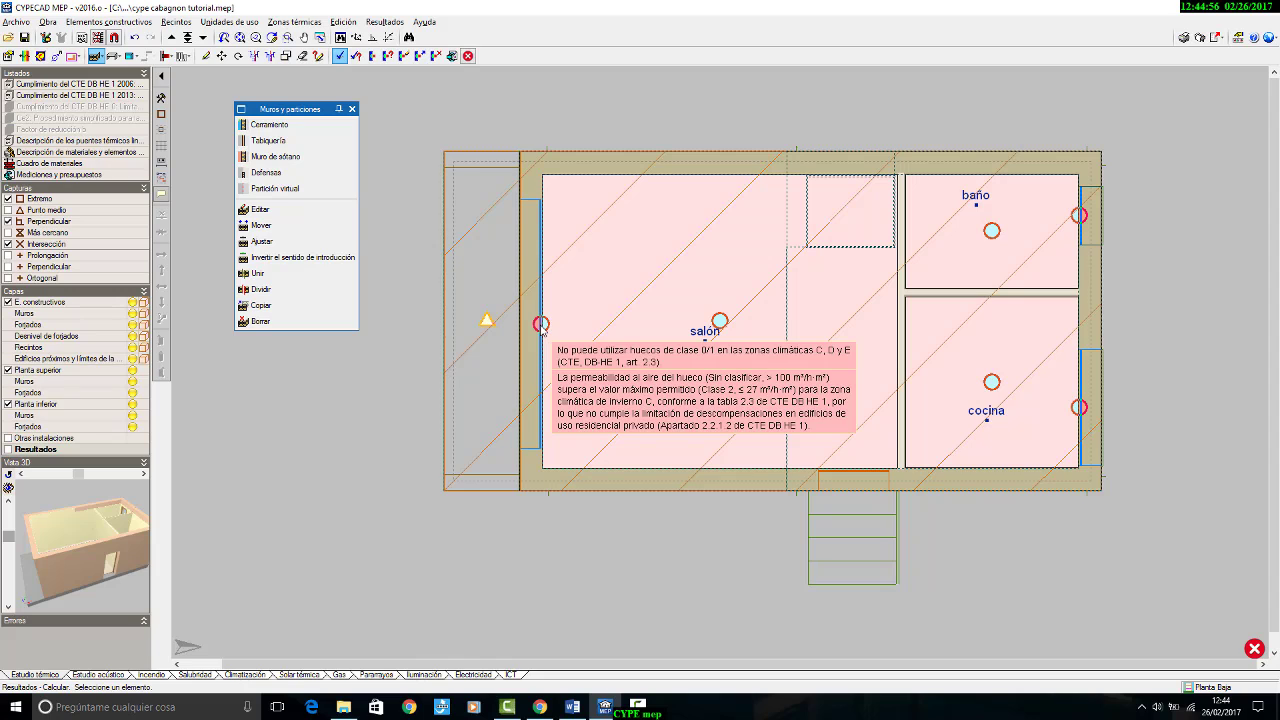
Step: Edit the salón window and set the V1 salón frame type to air-permeability Clase 2
click(130, 56)
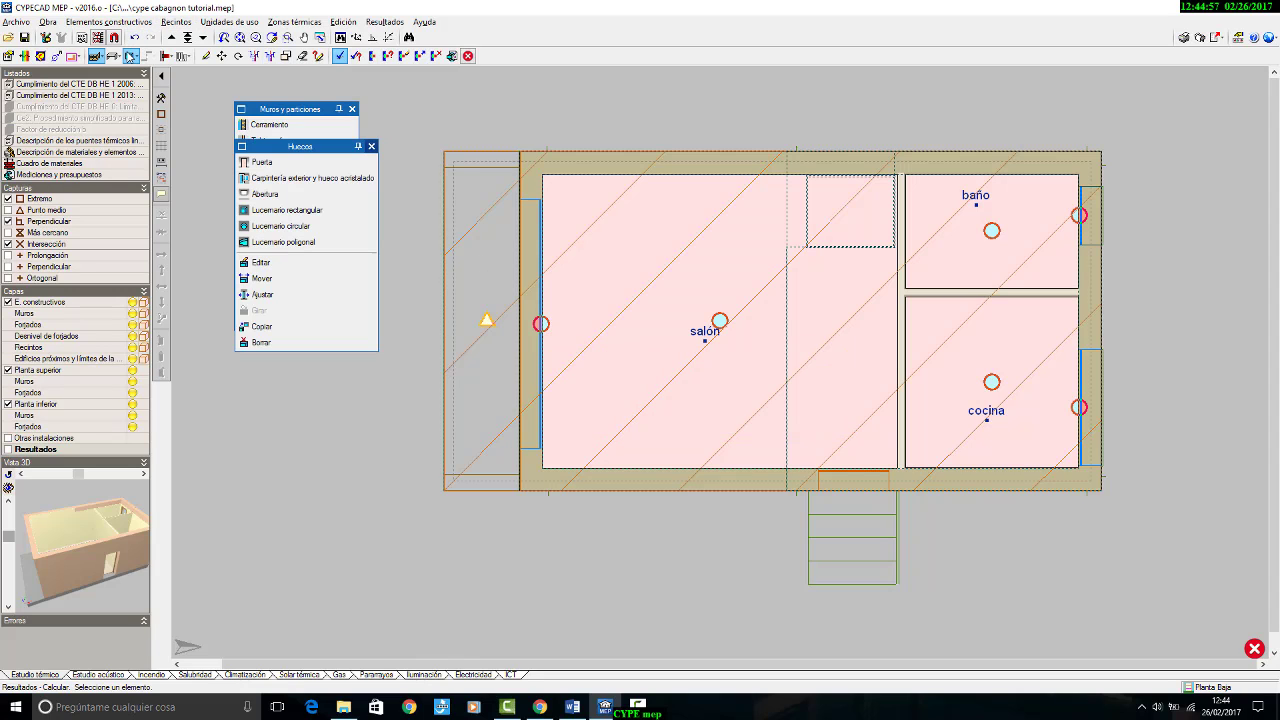
drag(318, 146, 331, 294)
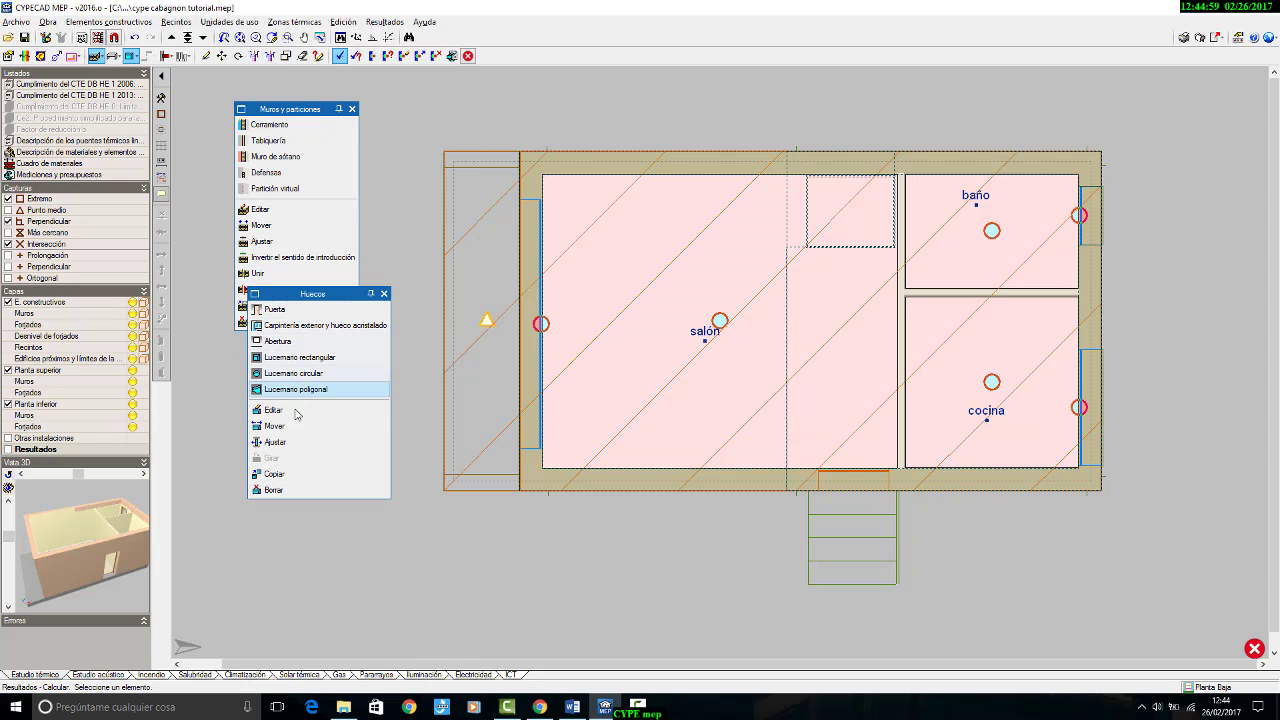
click(296, 411)
click(536, 324)
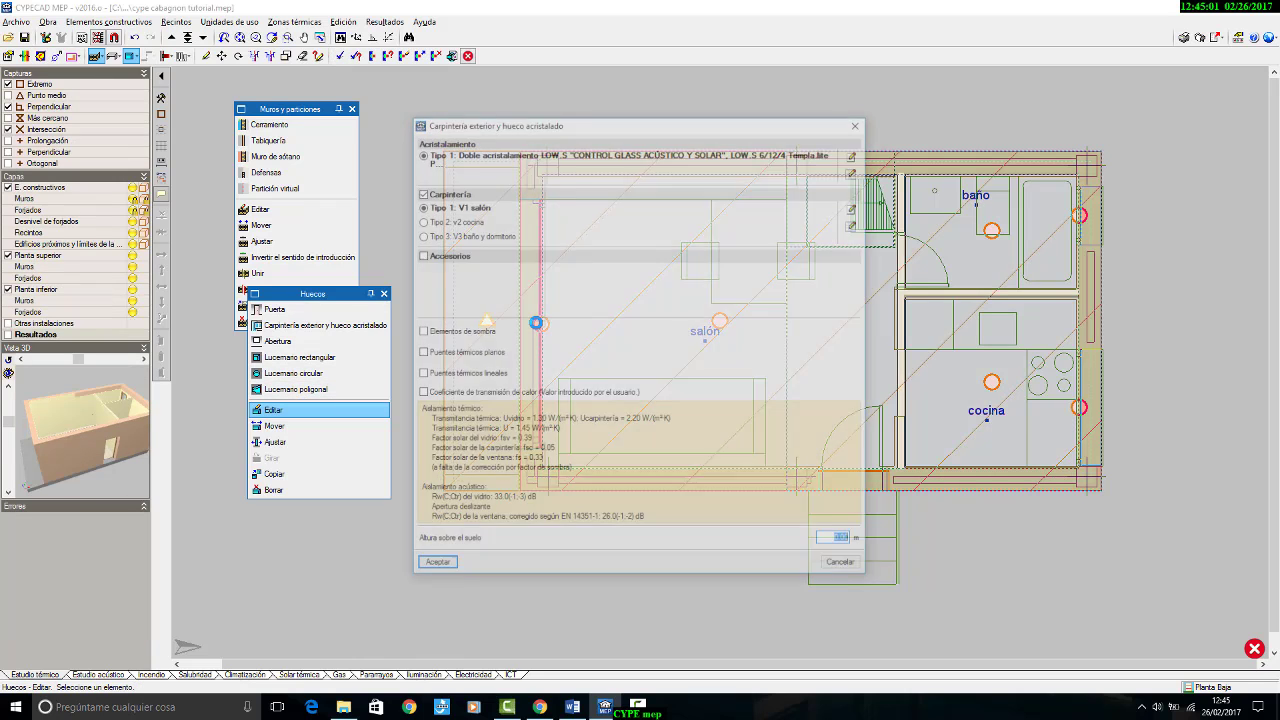
click(855, 208)
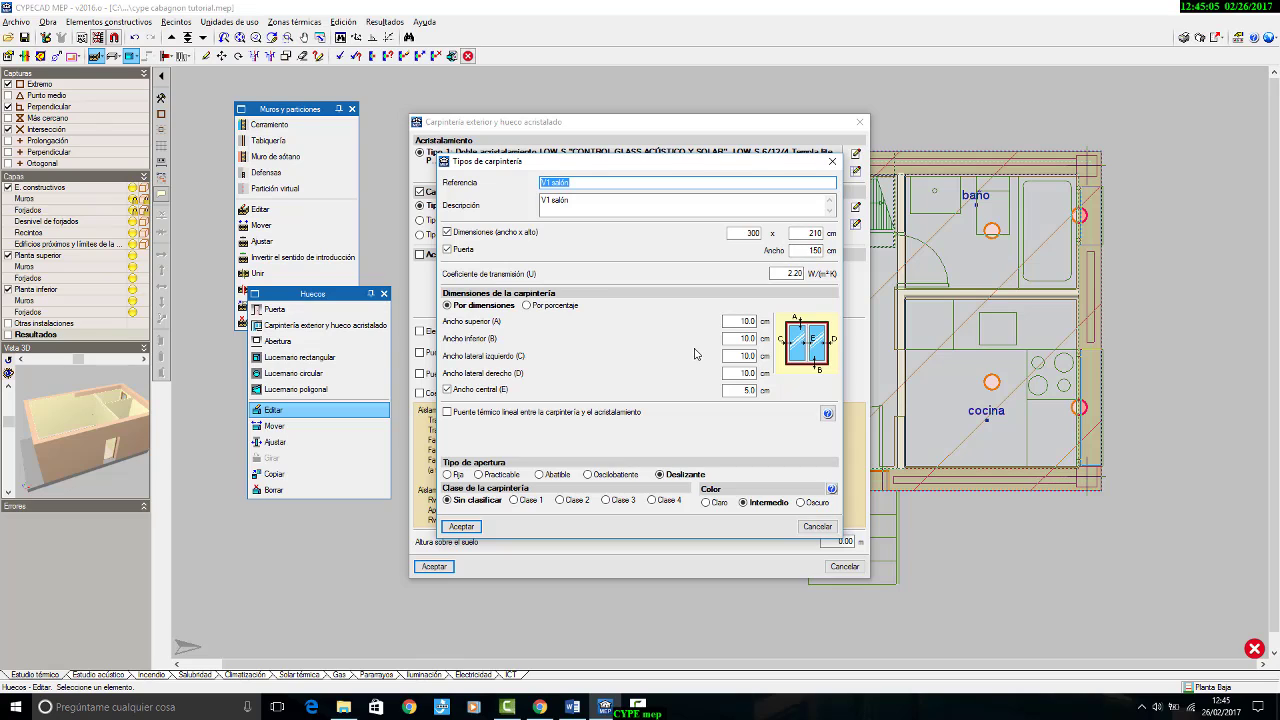
click(576, 506)
click(461, 526)
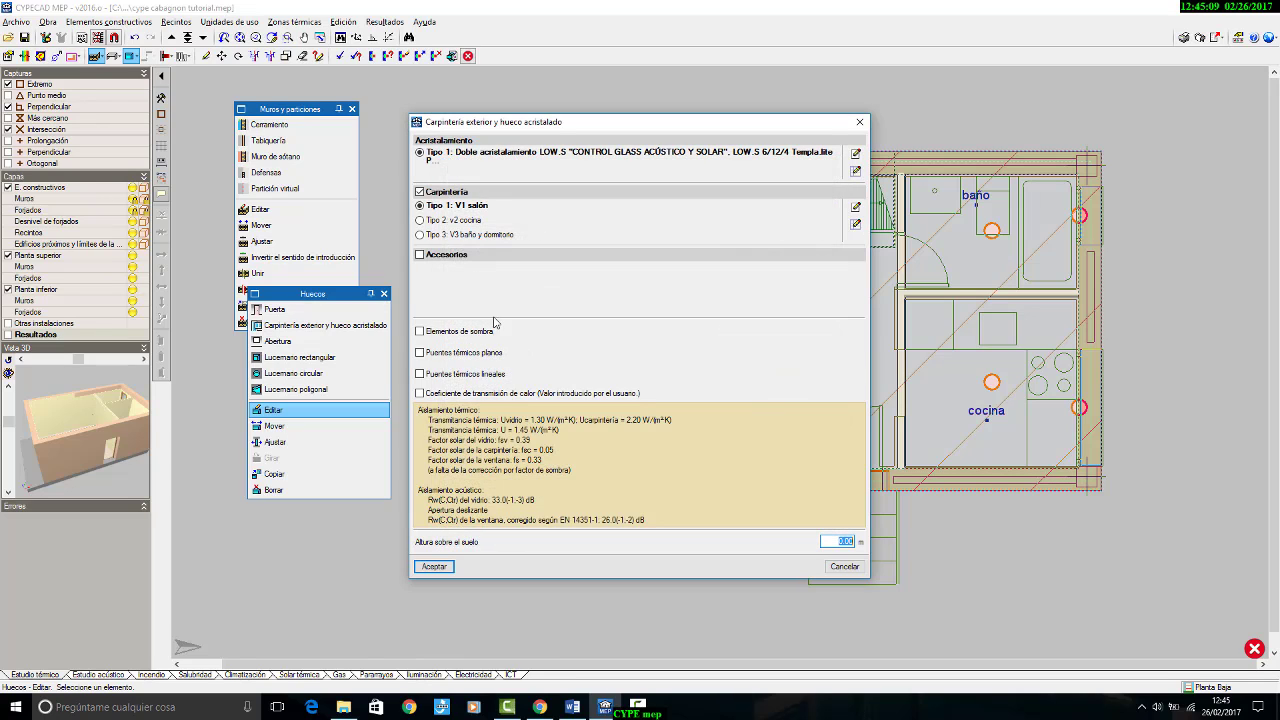
Step: Set the v2 cocina and V3 baño y dormitorio frame types to Clase 2, and apply the window edit with V3 selected
click(475, 220)
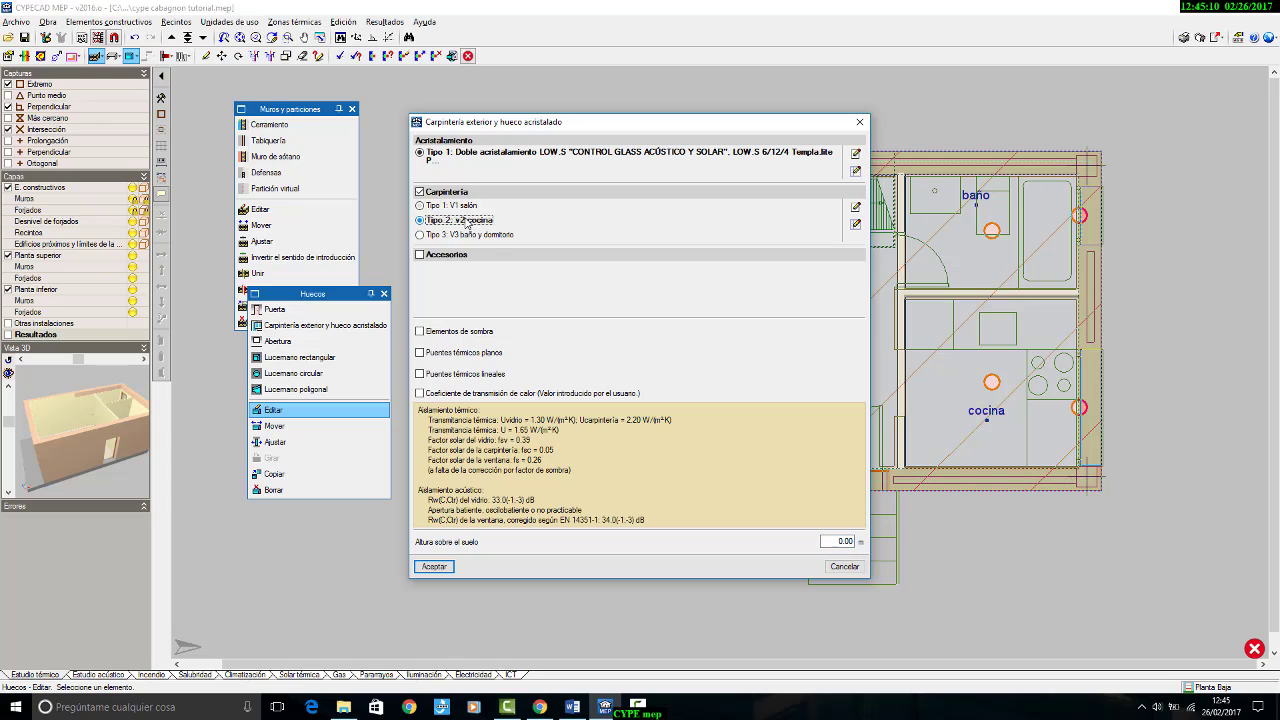
click(854, 208)
click(578, 502)
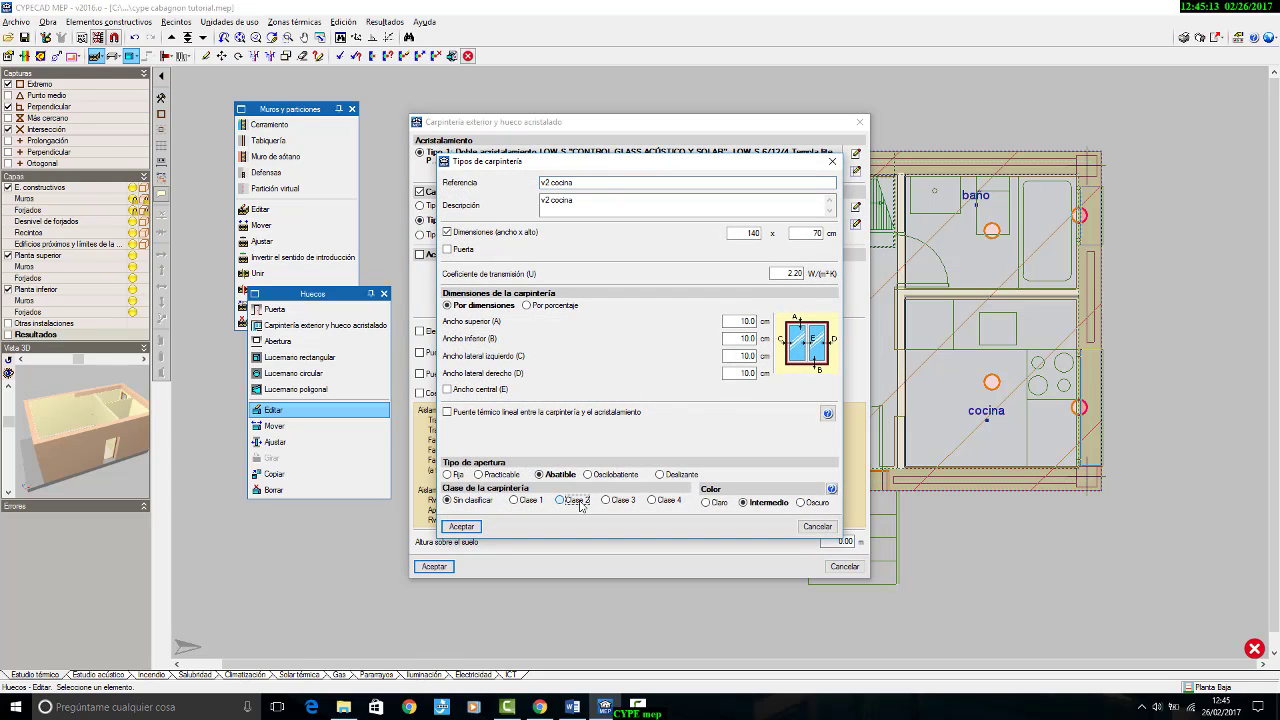
click(462, 526)
click(485, 235)
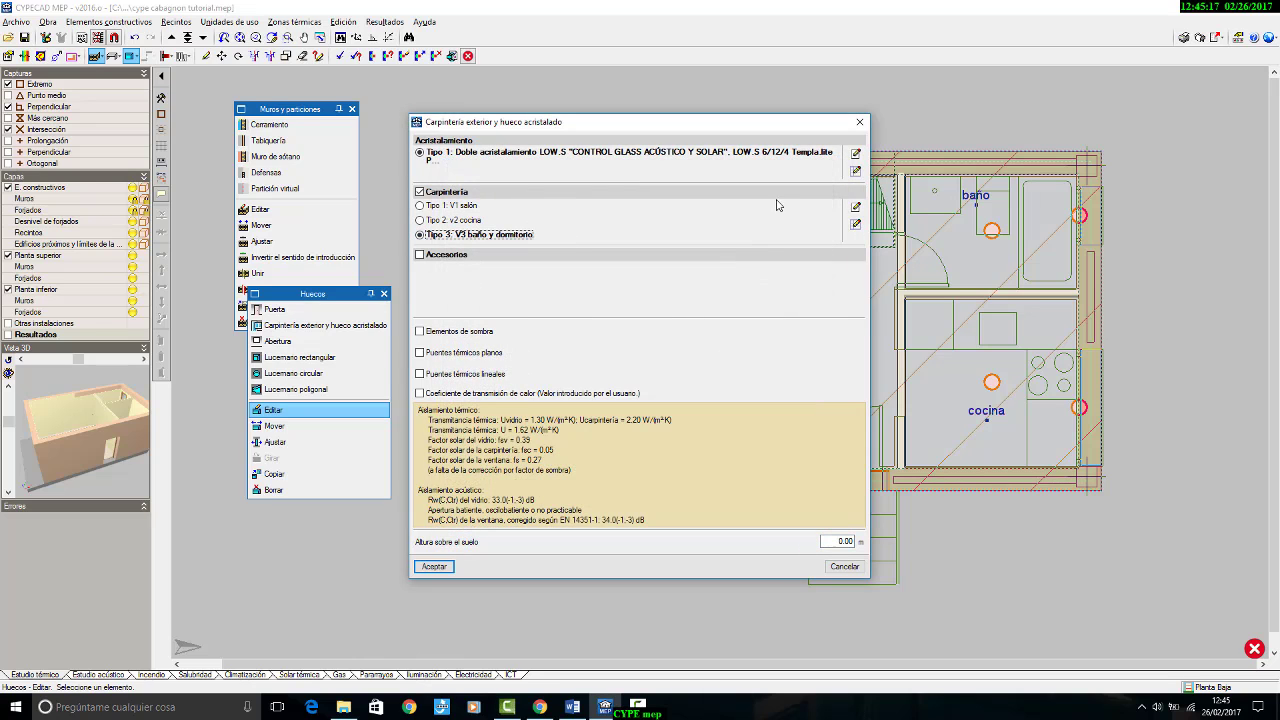
click(855, 209)
click(578, 500)
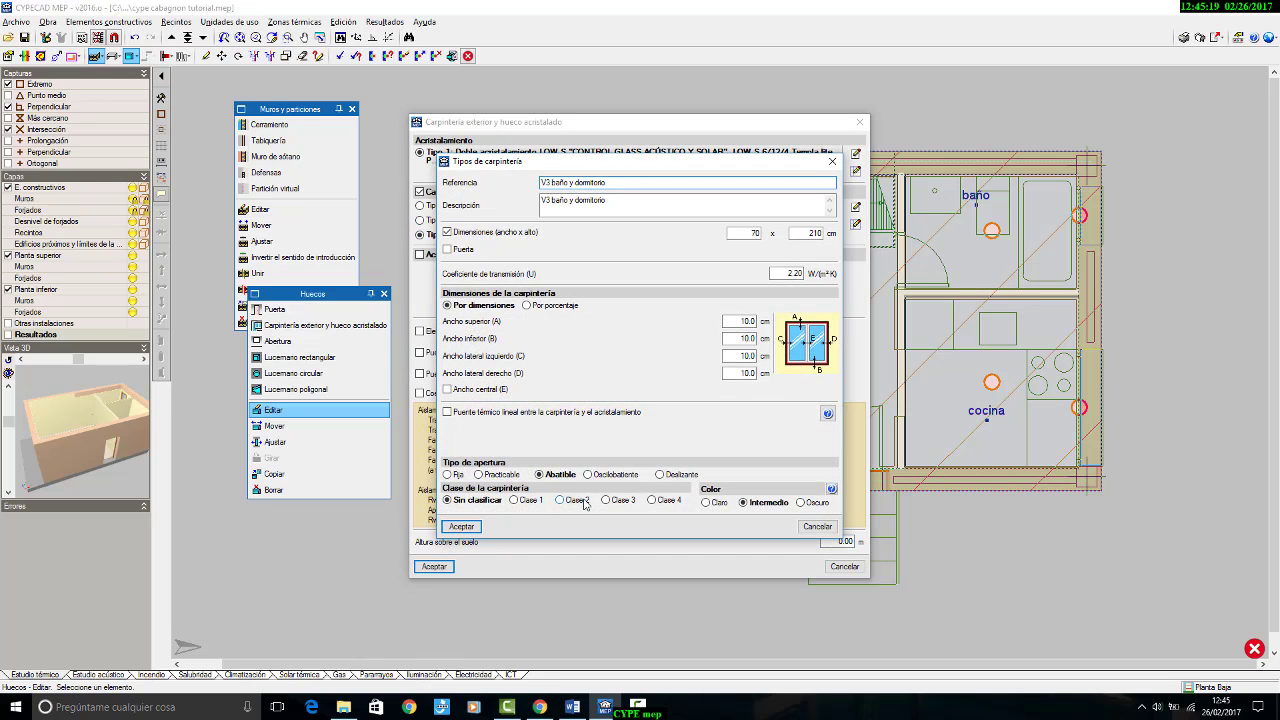
click(478, 527)
click(436, 566)
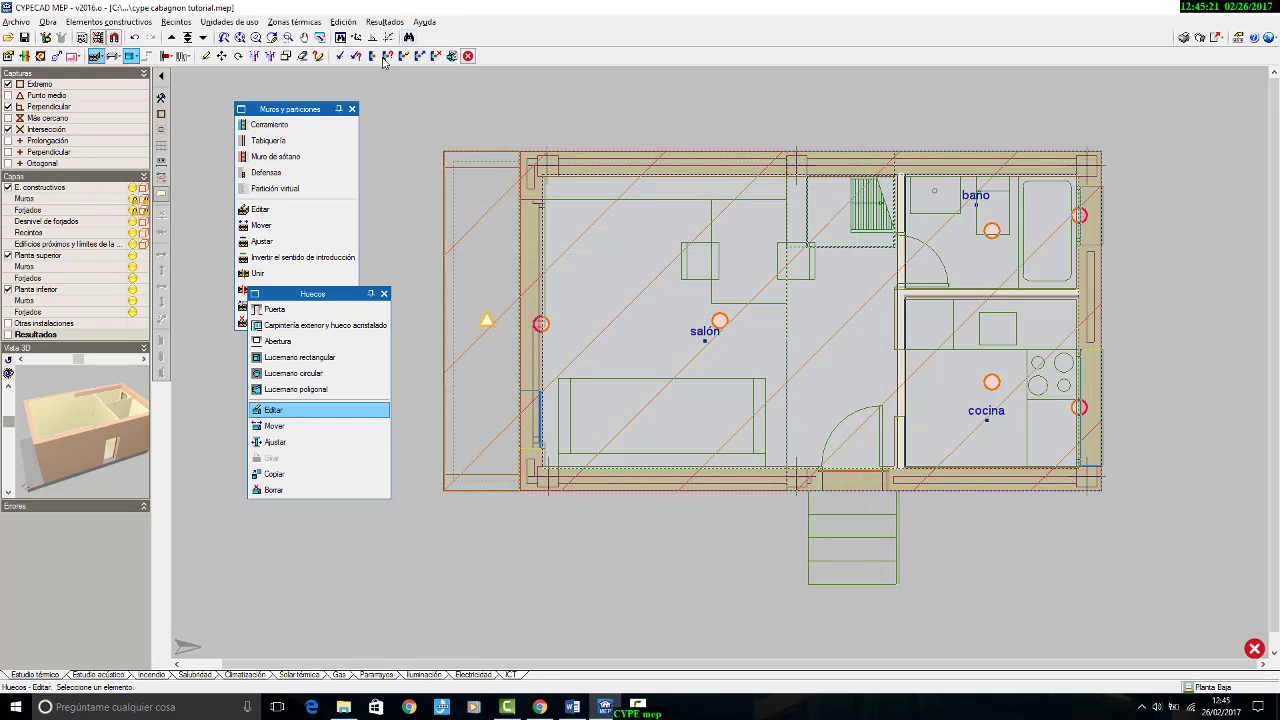
Step: Recalculate the thermal study and check the remaining compliance marker in the salón
click(340, 56)
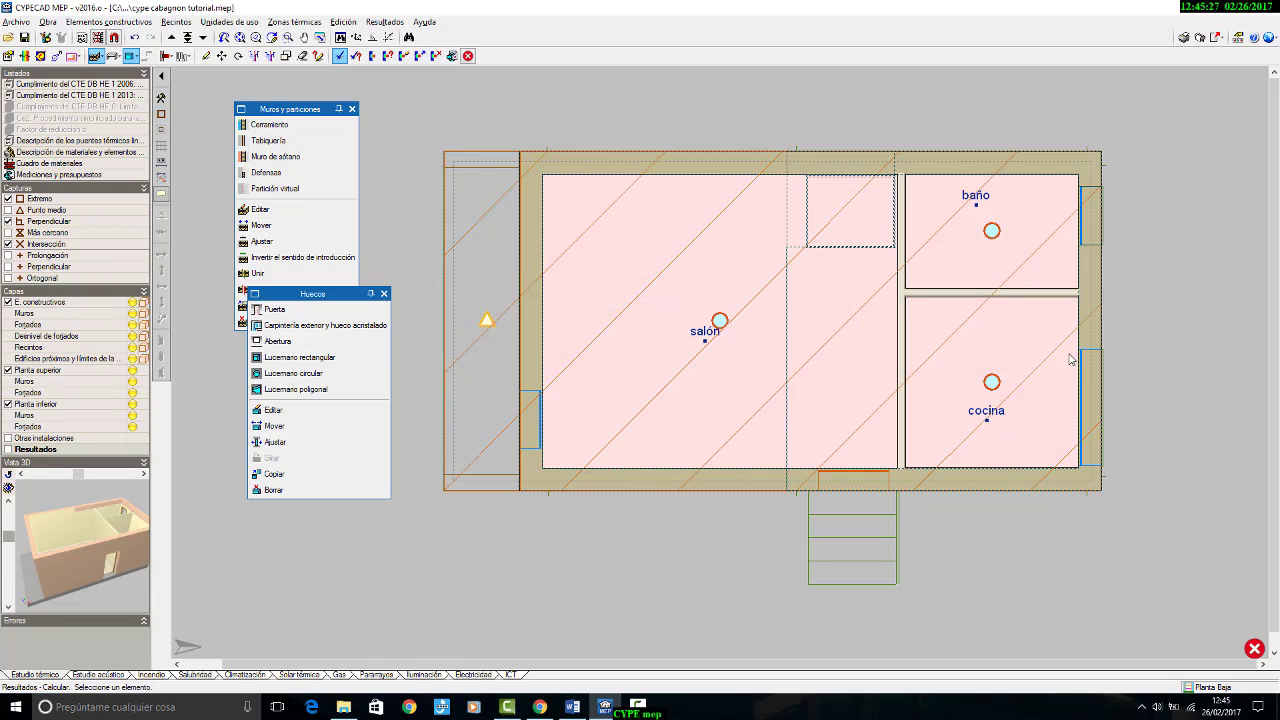
scroll(619, 411, up, 2)
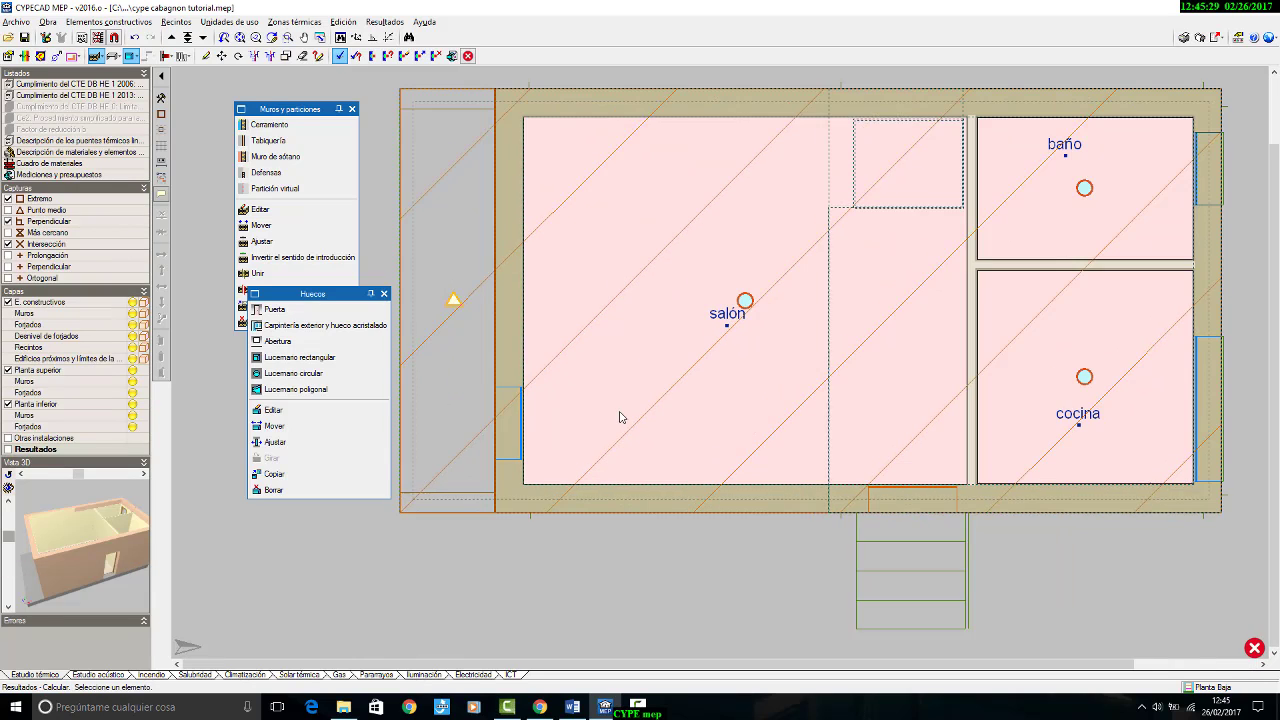
middle_drag(619, 411, 553, 436)
scroll(553, 436, down, 4)
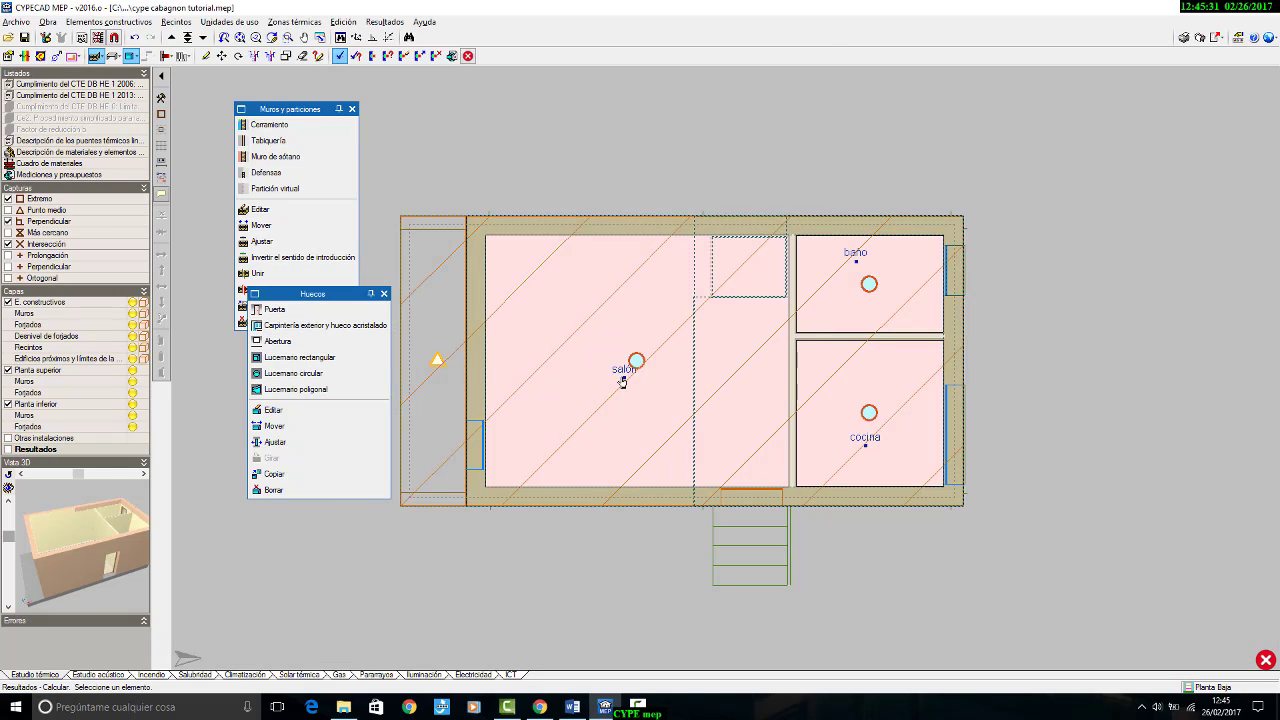
mouse_move(633, 365)
Step: Edit the forjado con aislante floor slab type on Planta Baja, setting its XPS Expandido layer thickness to 5 cm
click(114, 57)
click(390, 417)
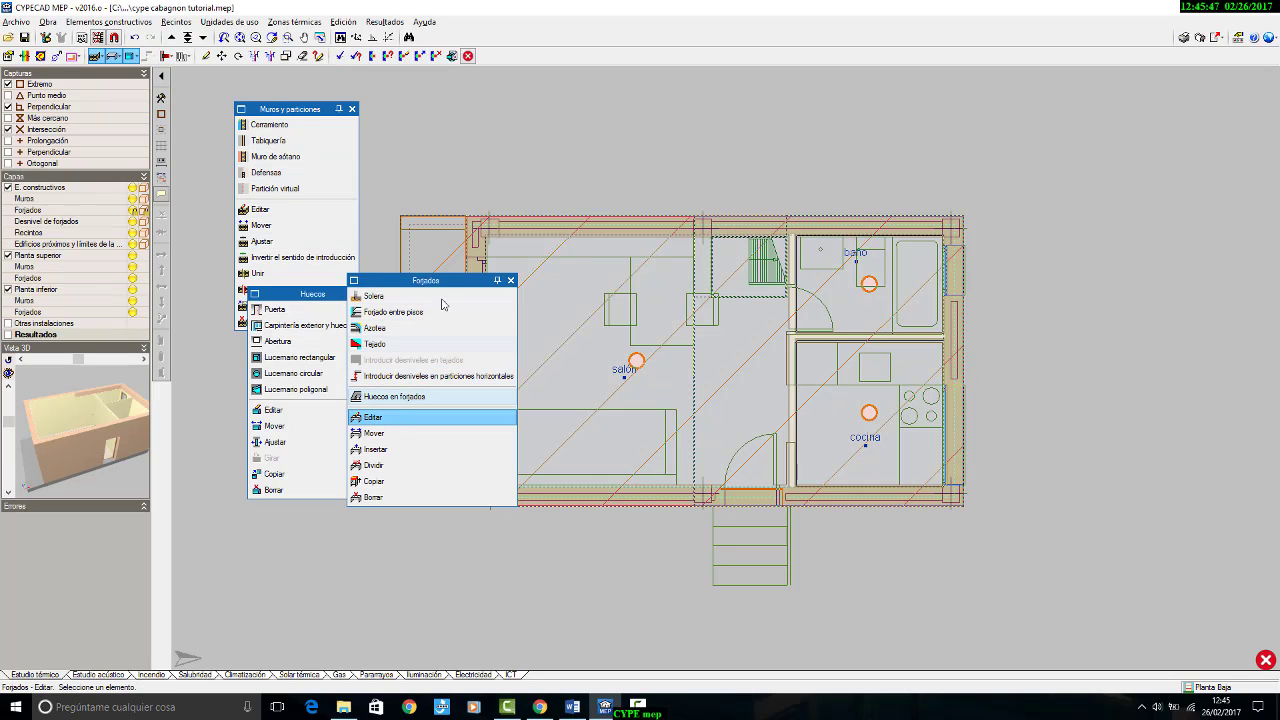
click(560, 215)
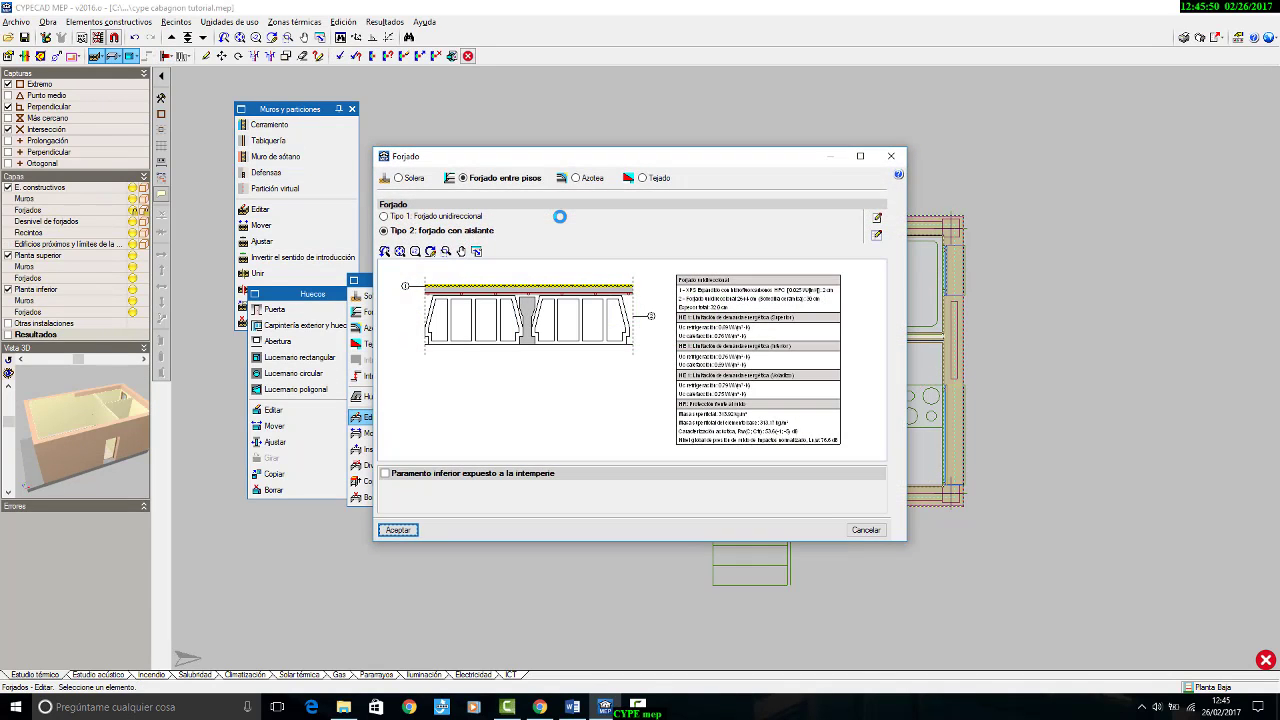
click(877, 218)
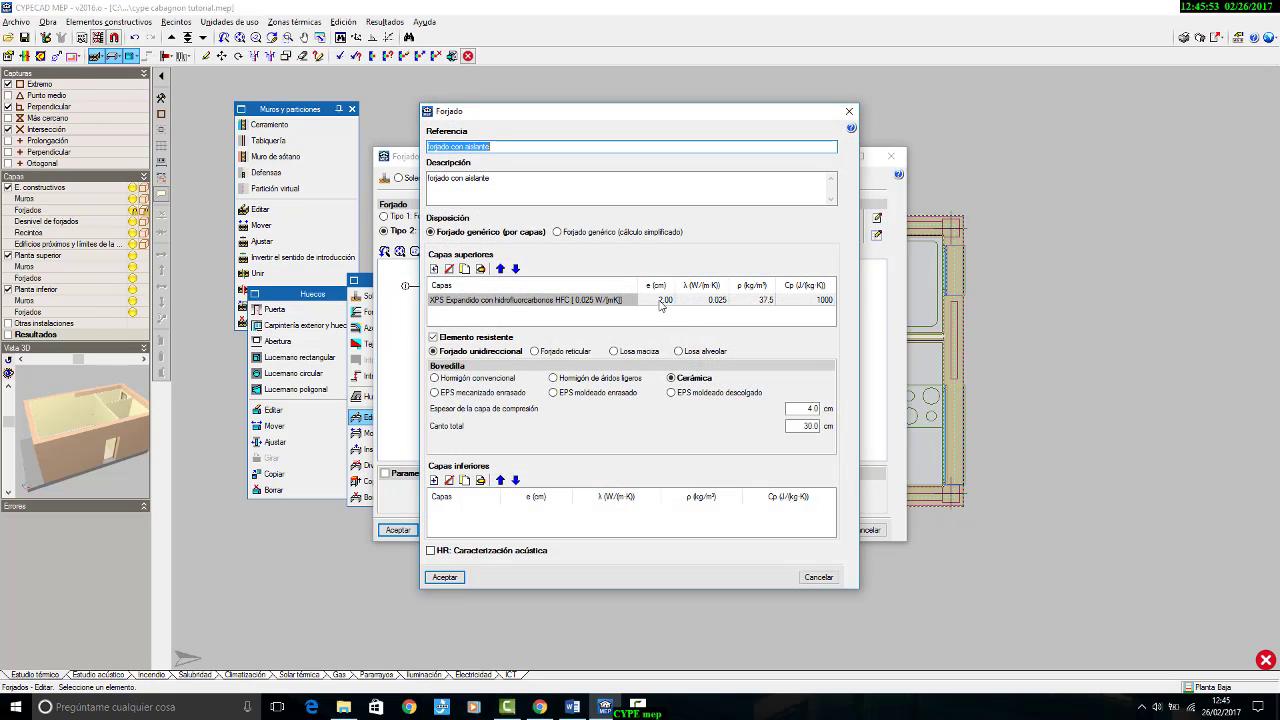
click(660, 304)
double_click(662, 302)
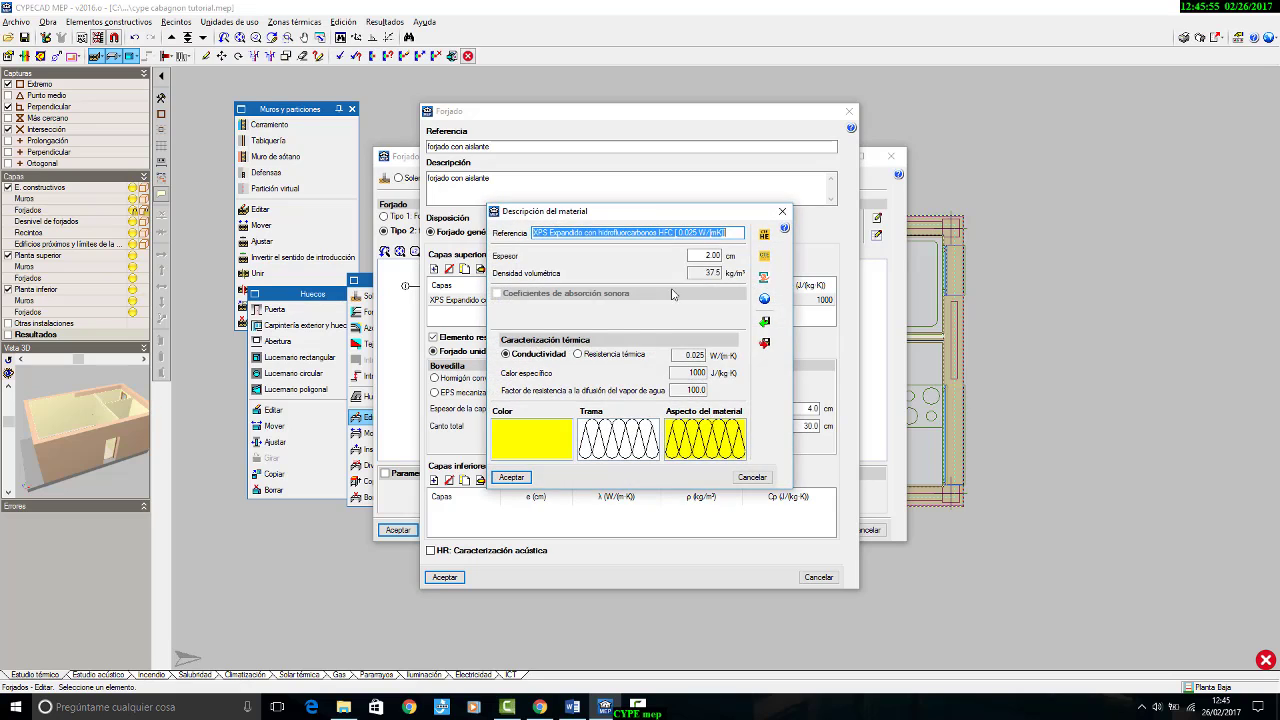
double_click(710, 255)
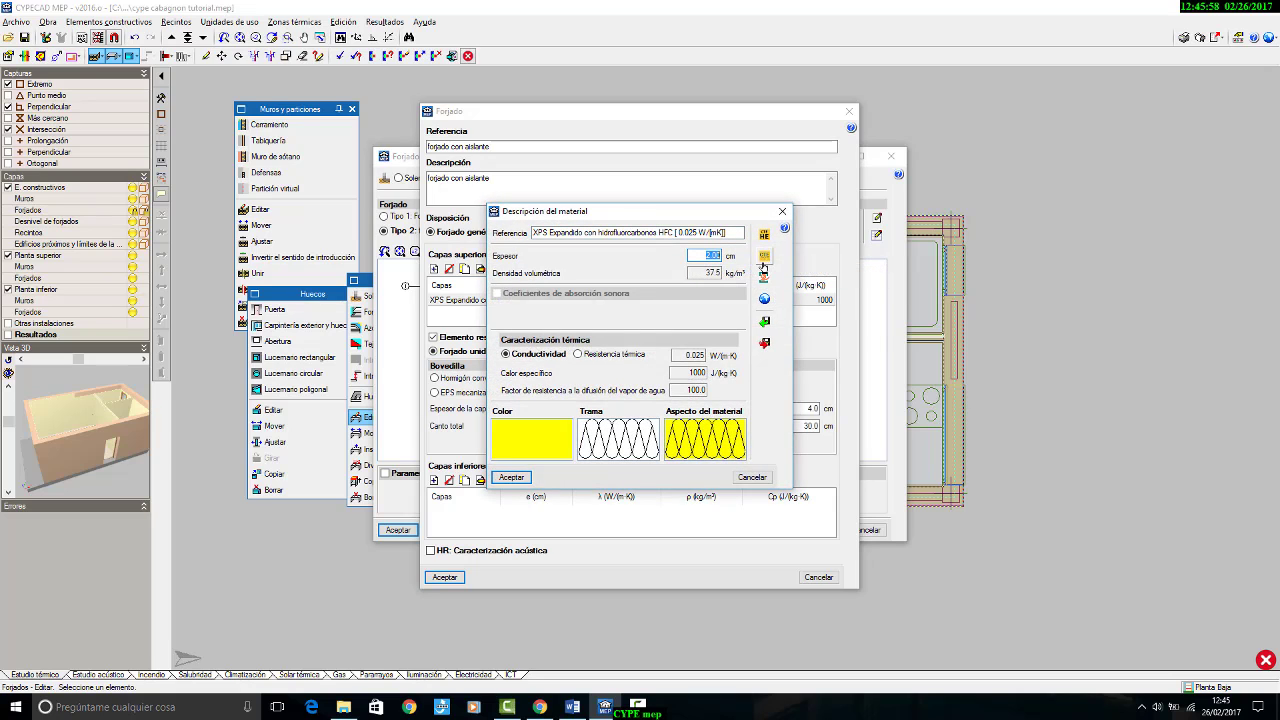
text(5)
click(511, 477)
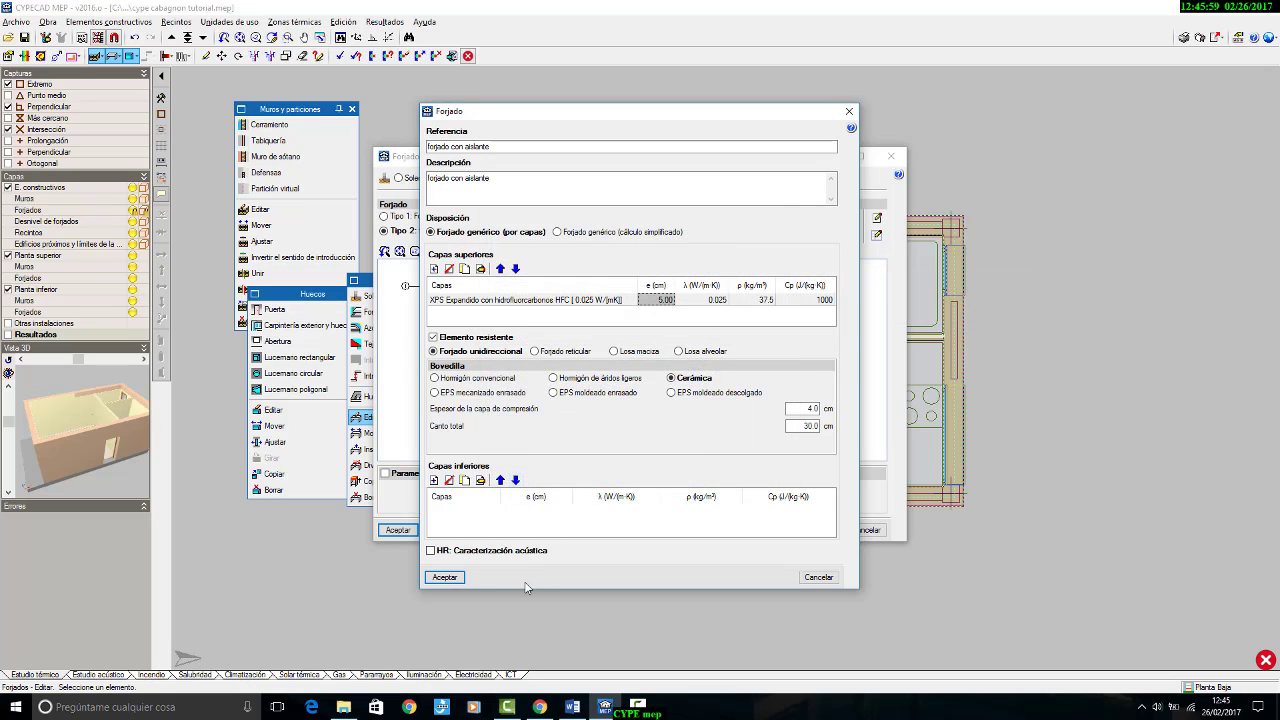
click(444, 577)
click(397, 530)
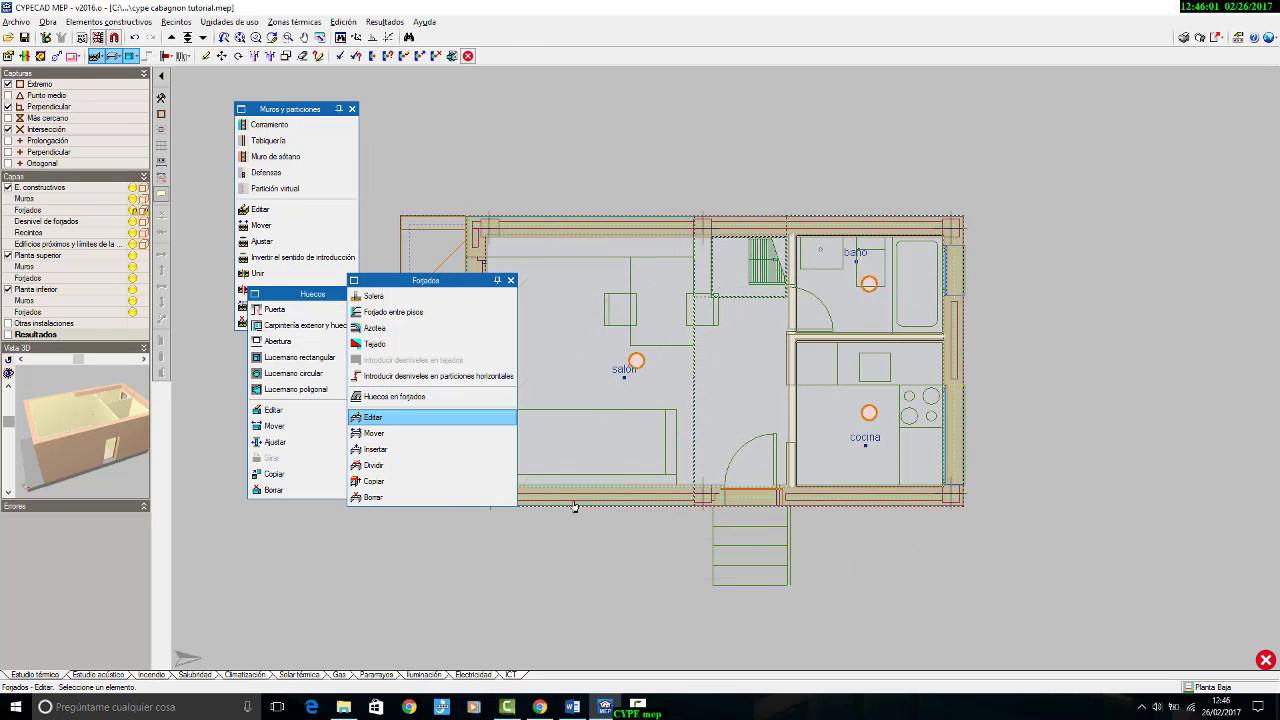
Step: Recalculate the thermal study and go up through the floors to check the compliance markers on the Cubierta plan
click(385, 21)
click(400, 34)
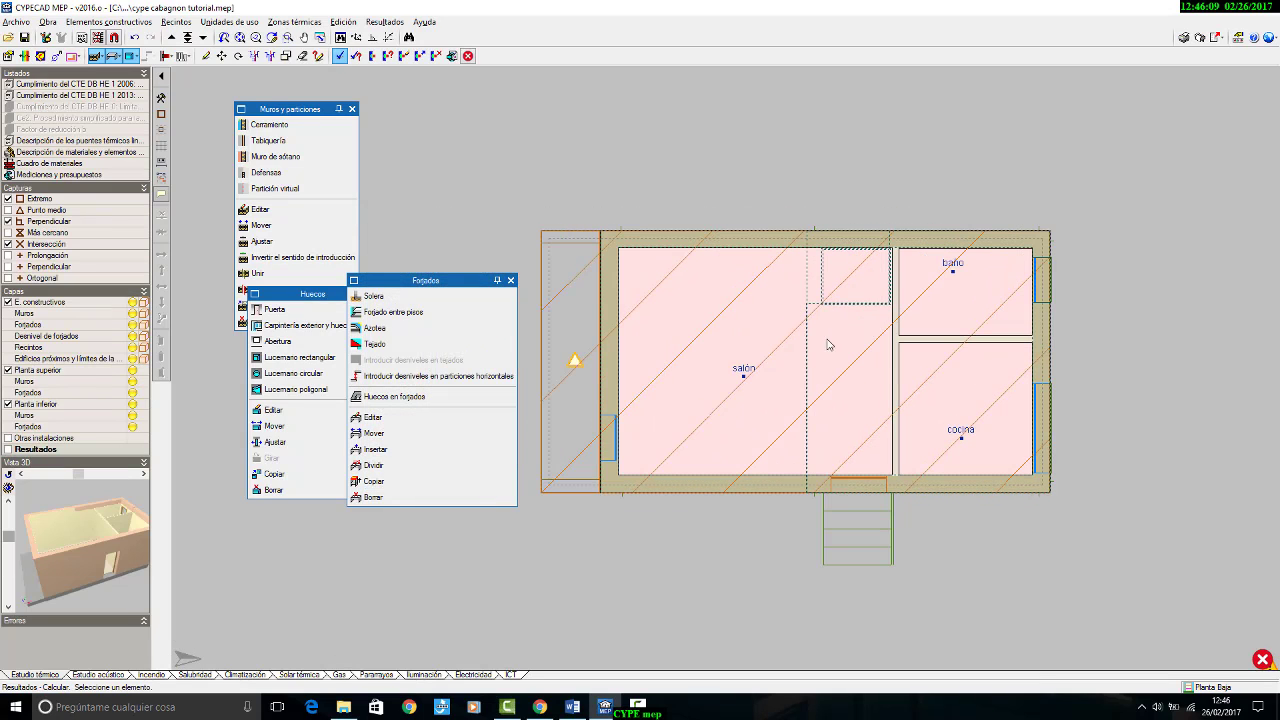
click(172, 37)
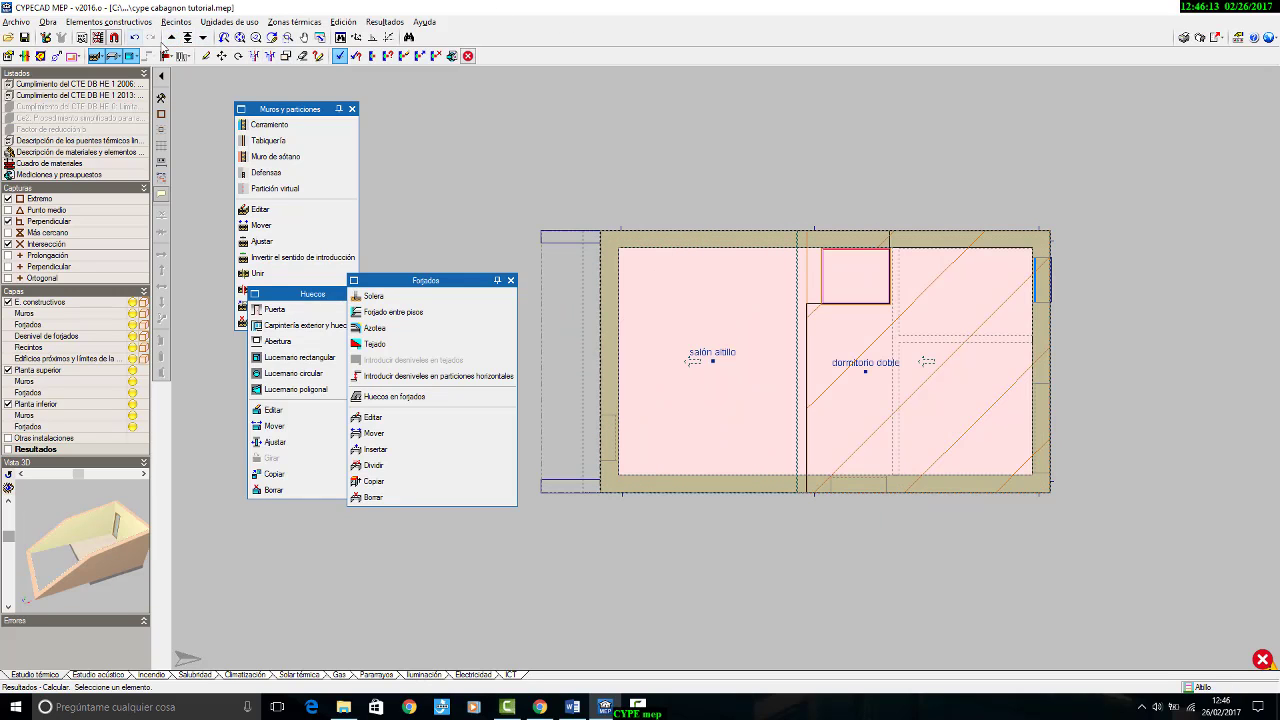
click(172, 37)
scroll(715, 338, up, 4)
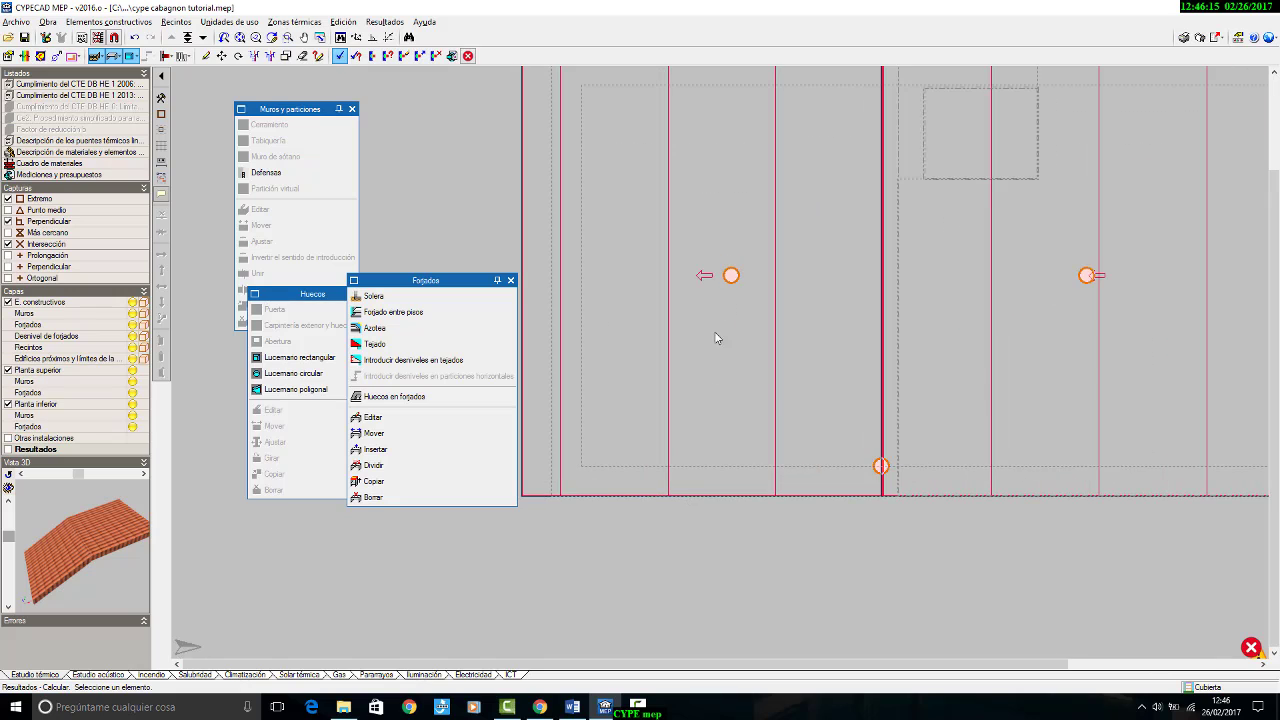
mouse_move(731, 279)
scroll(575, 235, down, 3)
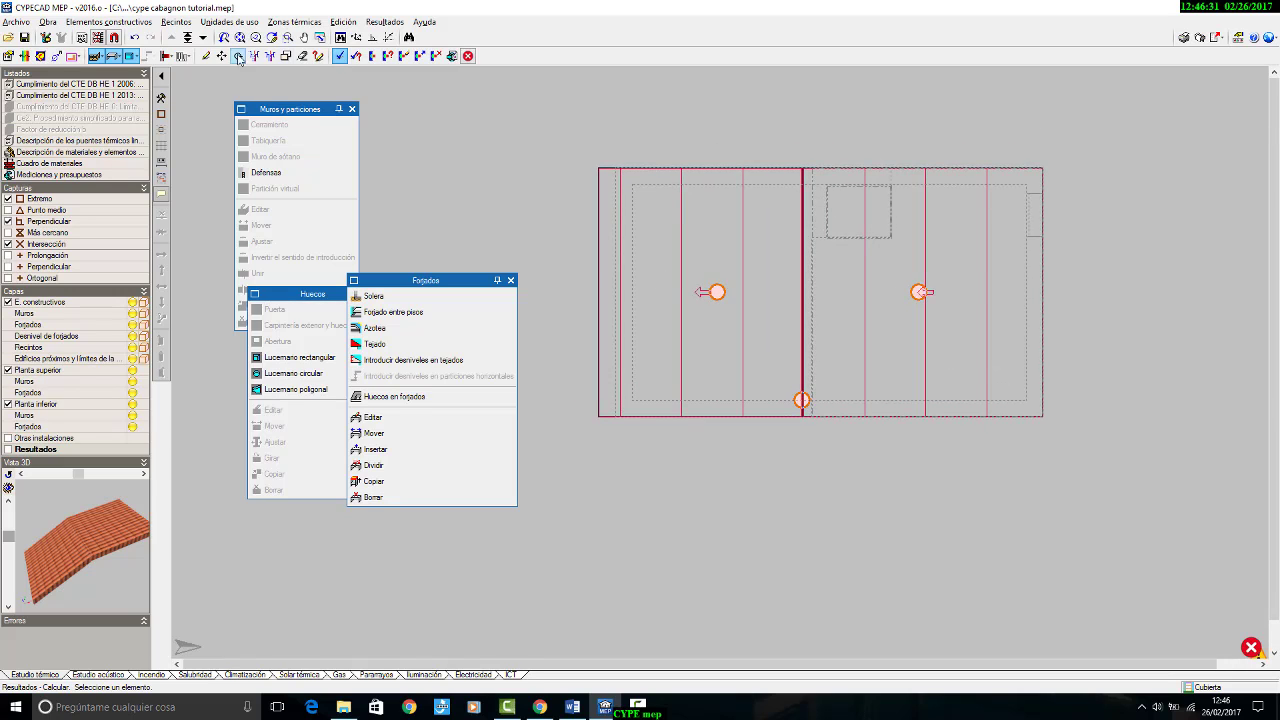
Step: Edit the roof's cubierta exterior covering, setting its PUR Plancha insulation layer thickness to 6 cm
click(375, 417)
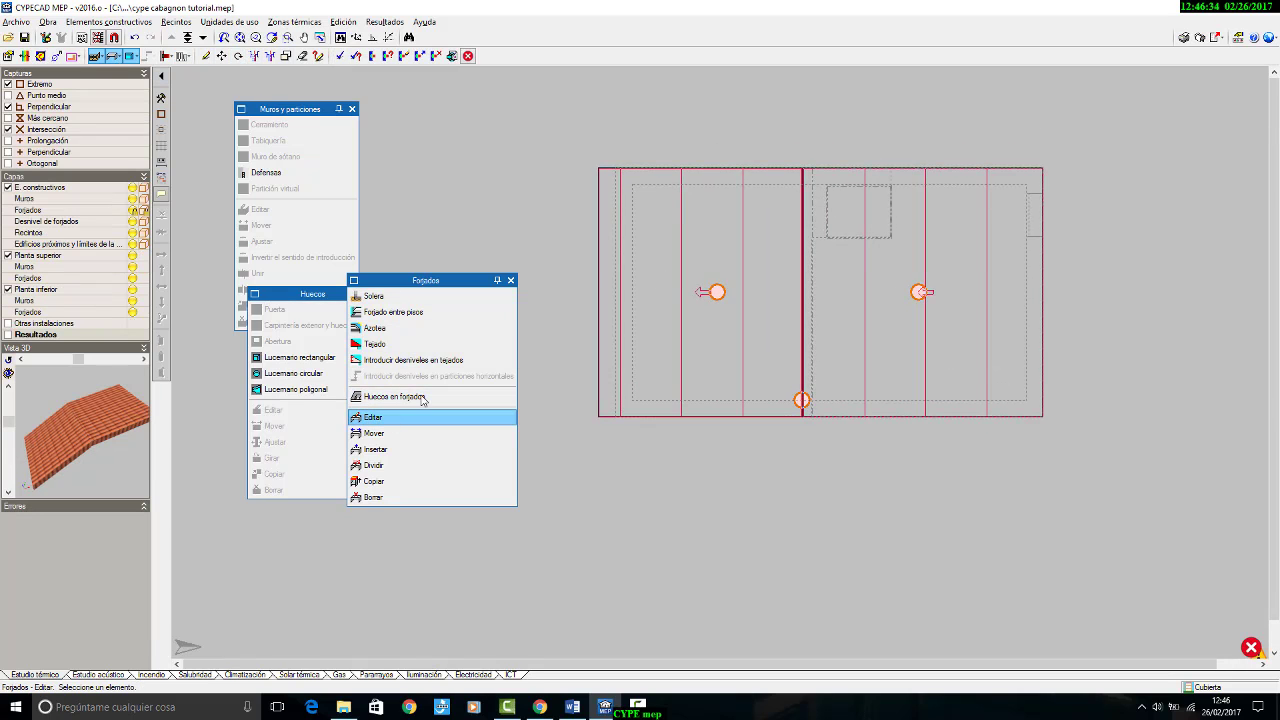
click(648, 176)
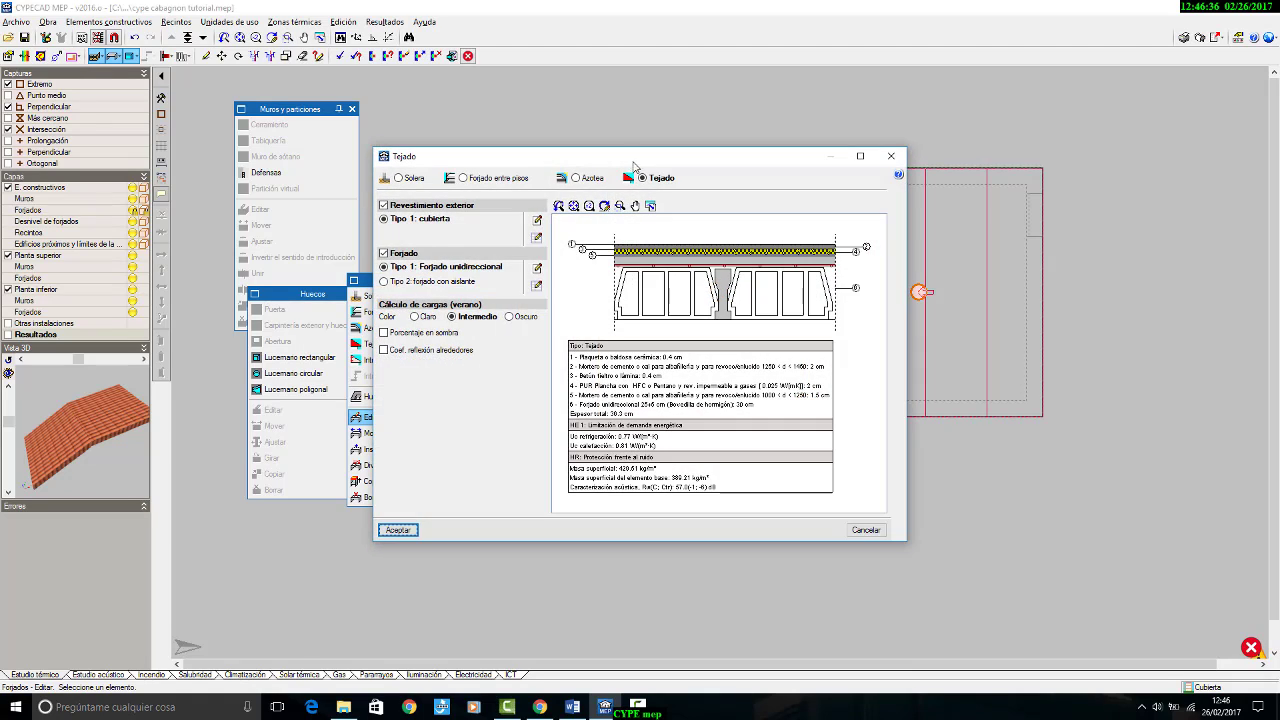
click(537, 220)
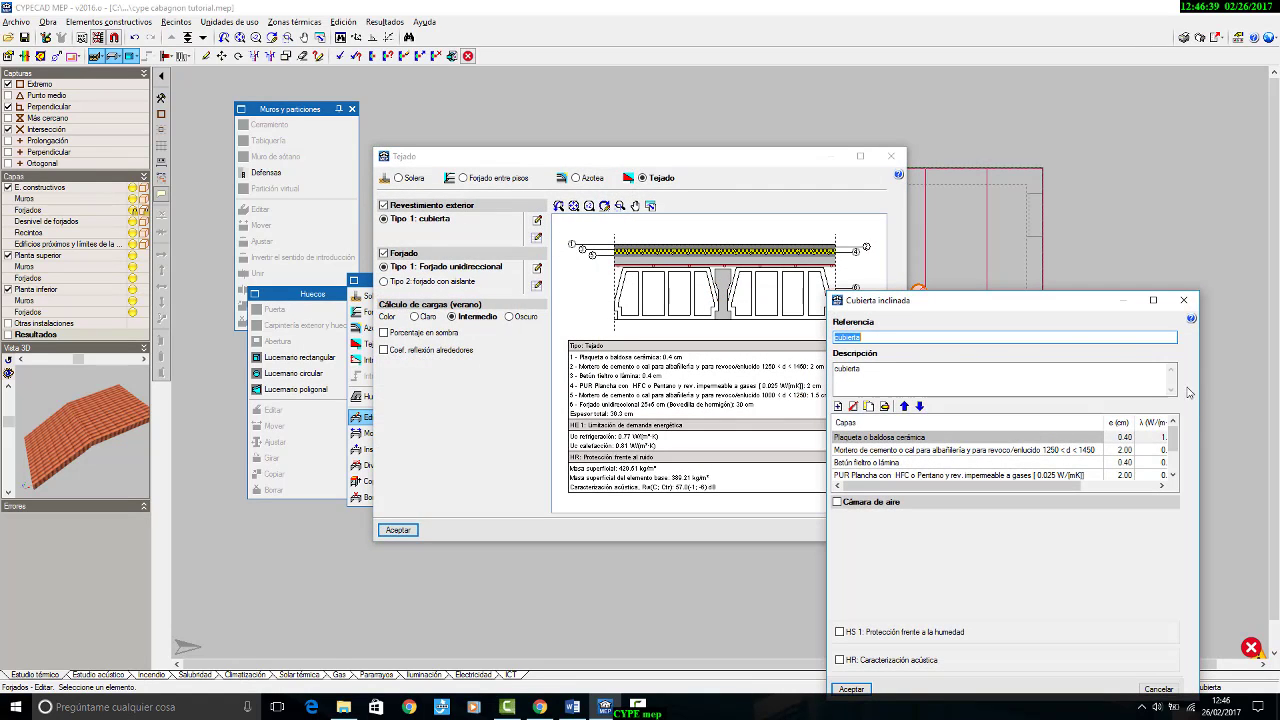
drag(1026, 300, 728, 100)
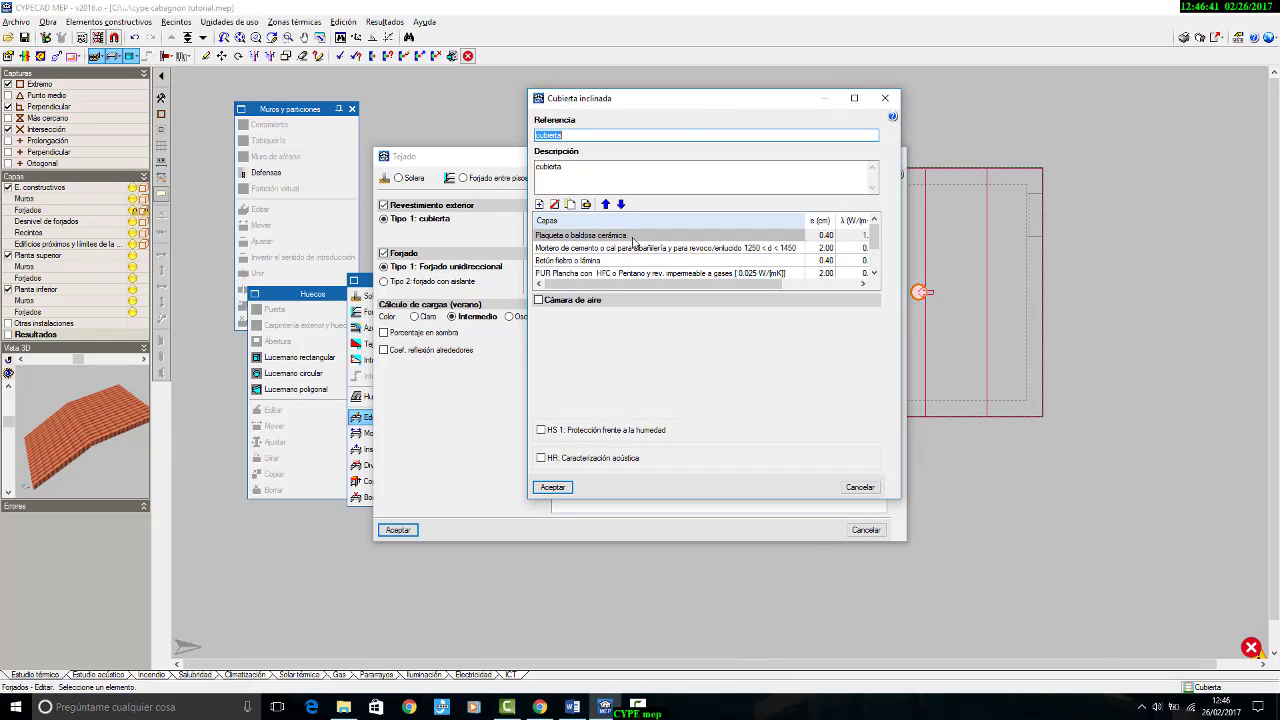
click(590, 273)
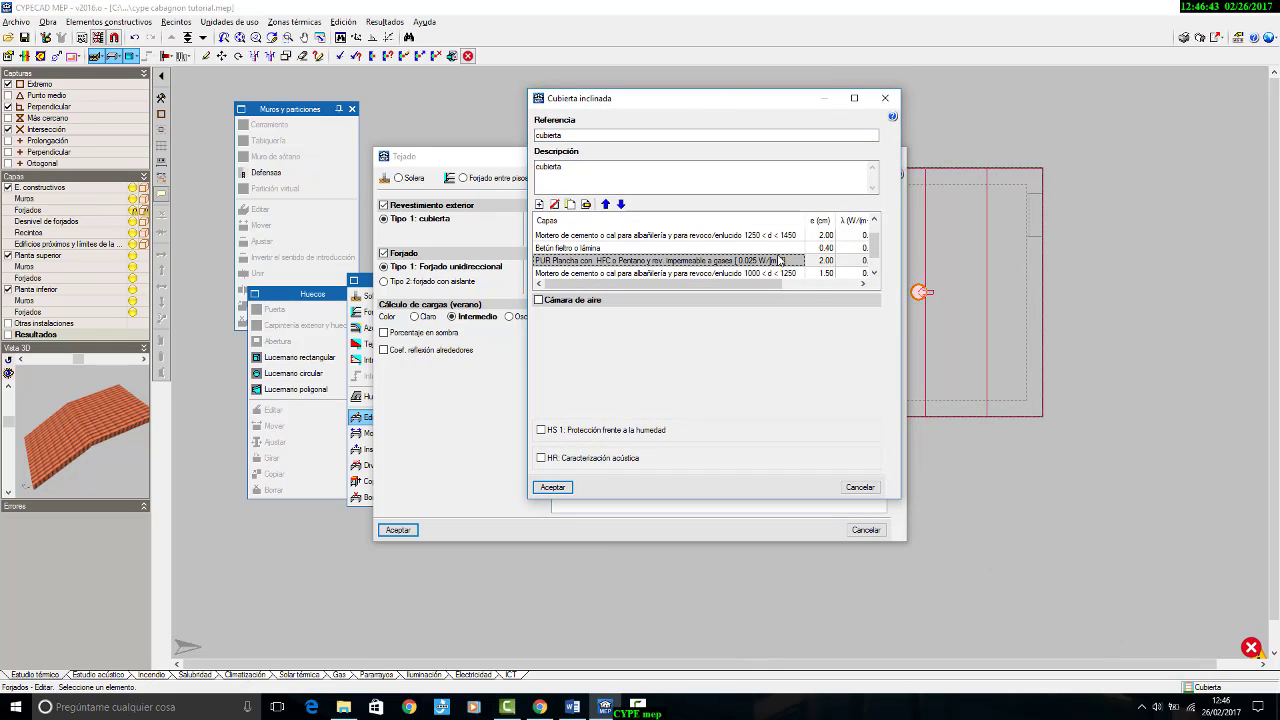
double_click(820, 265)
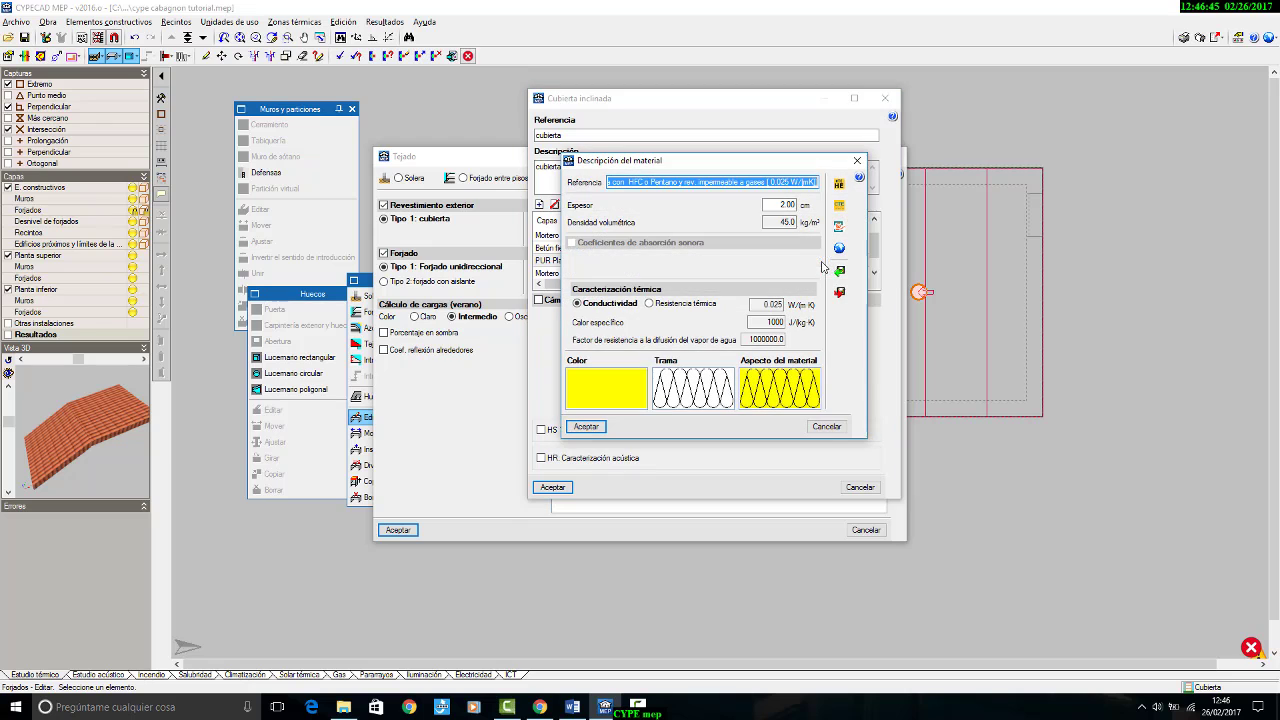
double_click(781, 204)
text(8)
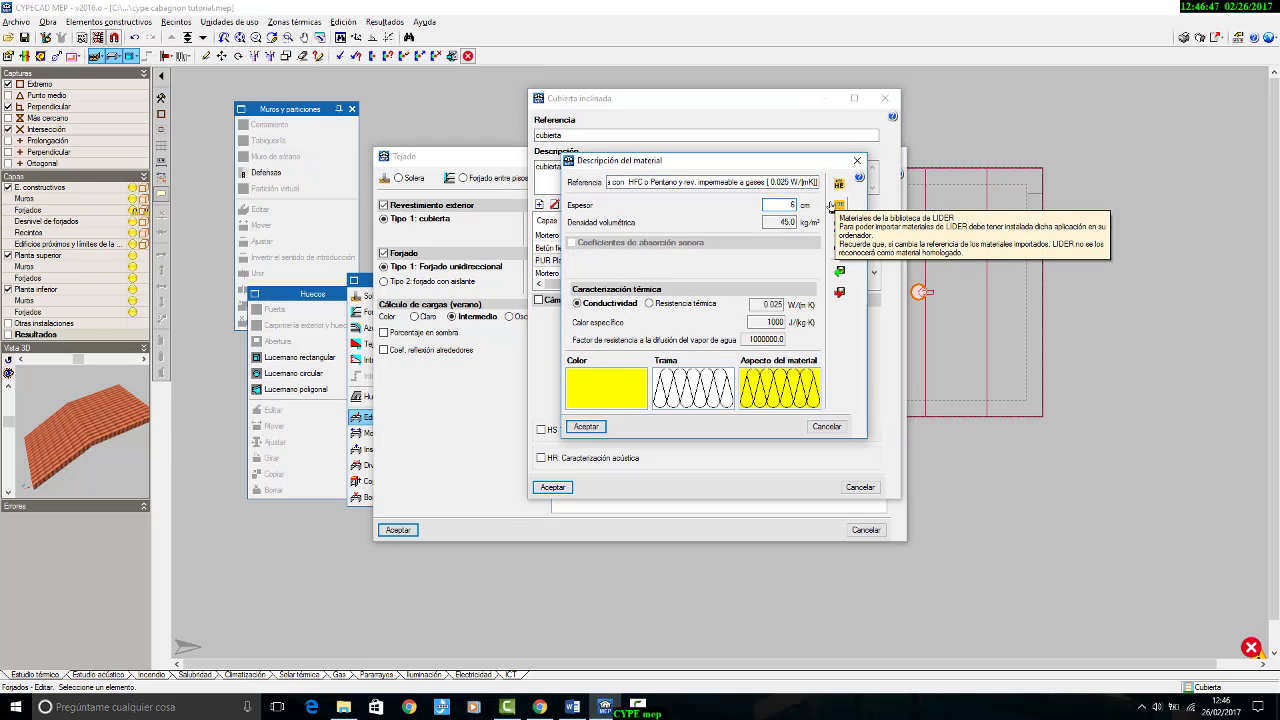
click(586, 426)
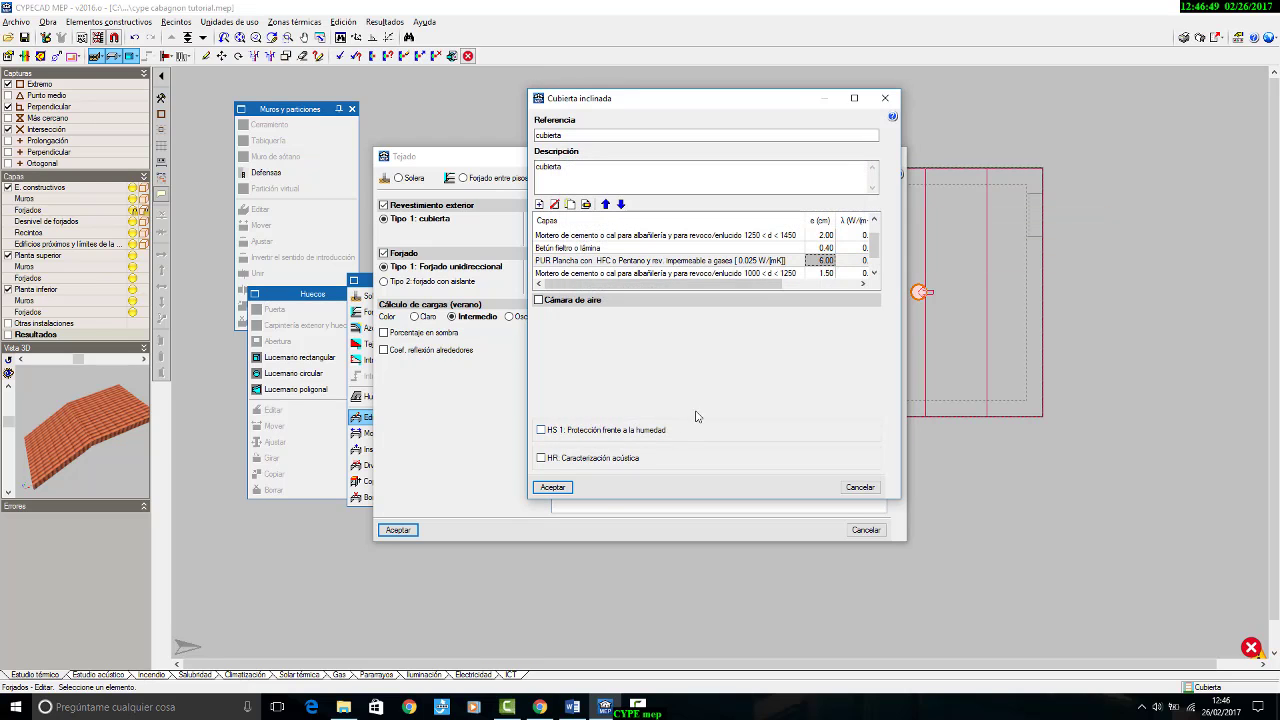
click(554, 488)
click(398, 530)
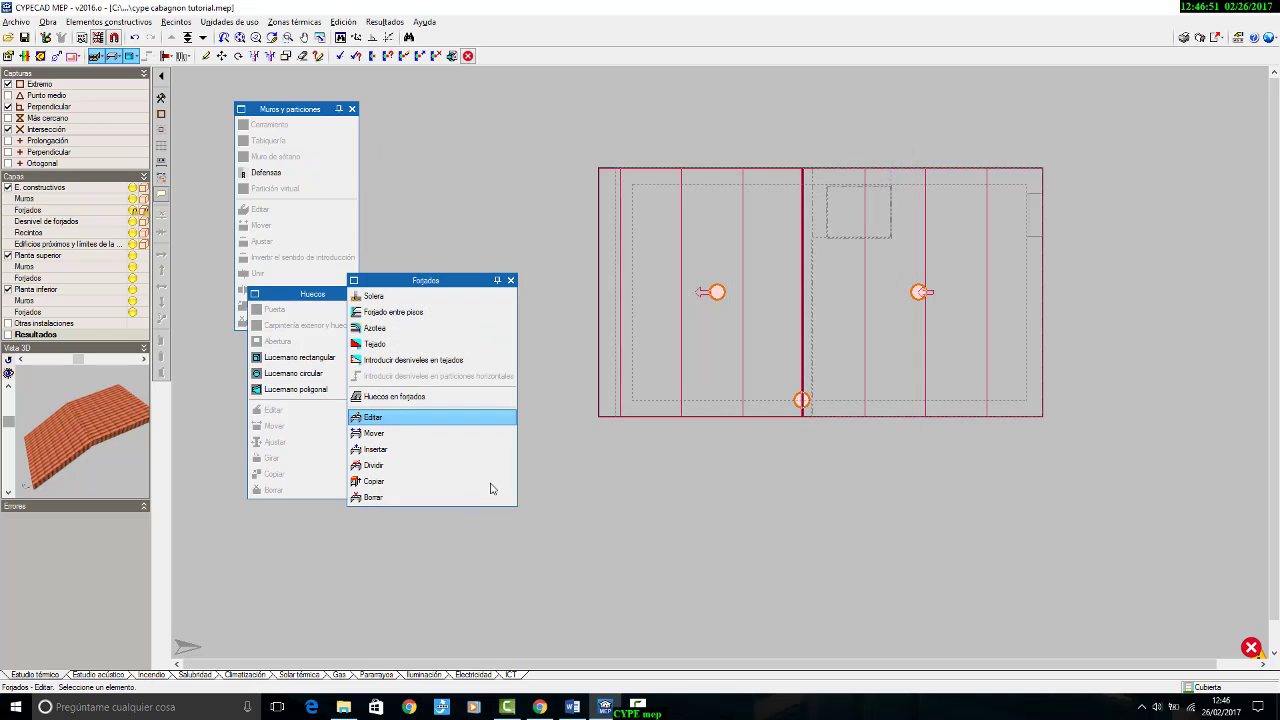
Step: Recalculate the thermal study and read the overall heating demand compliance message
click(385, 22)
click(398, 34)
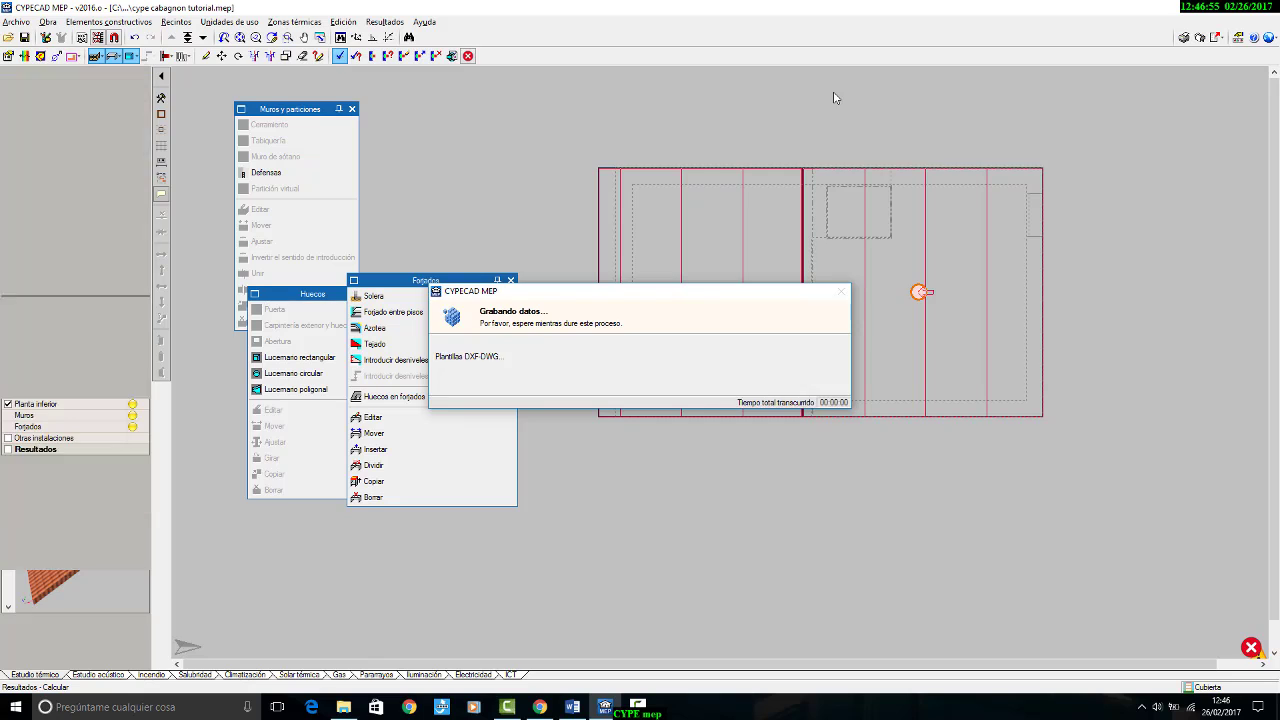
scroll(766, 288, down, 1)
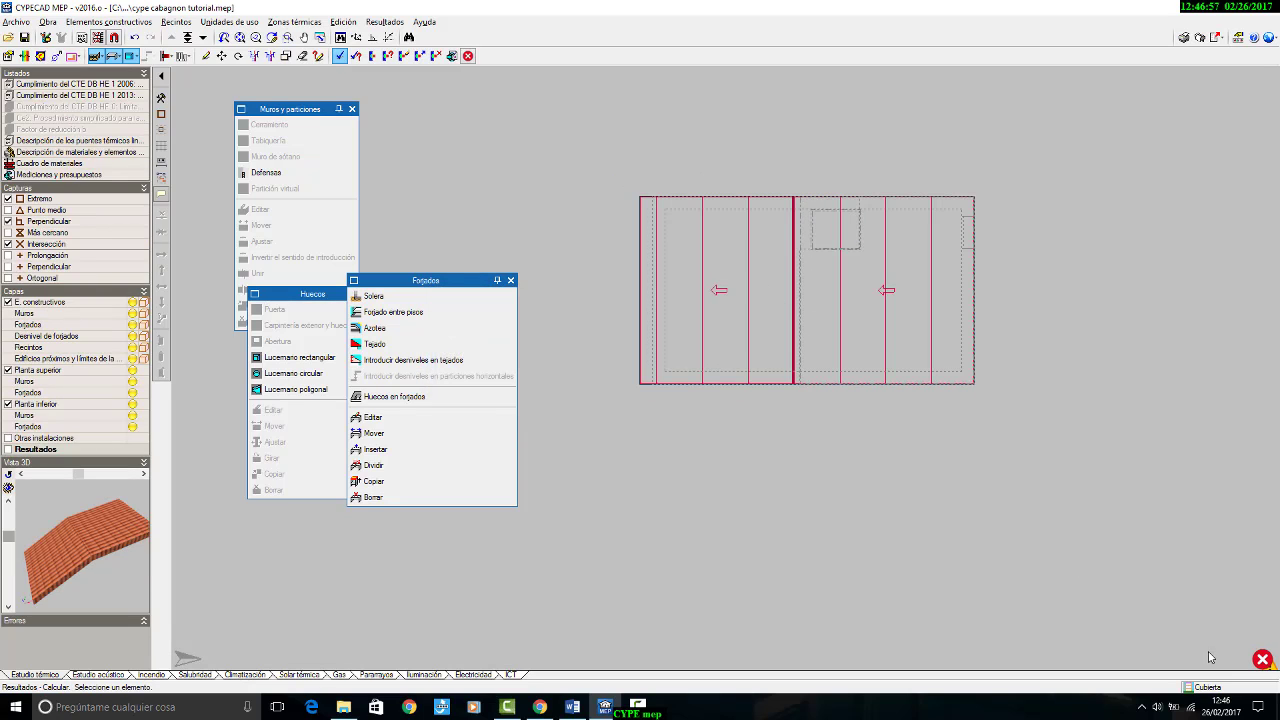
mouse_move(1263, 660)
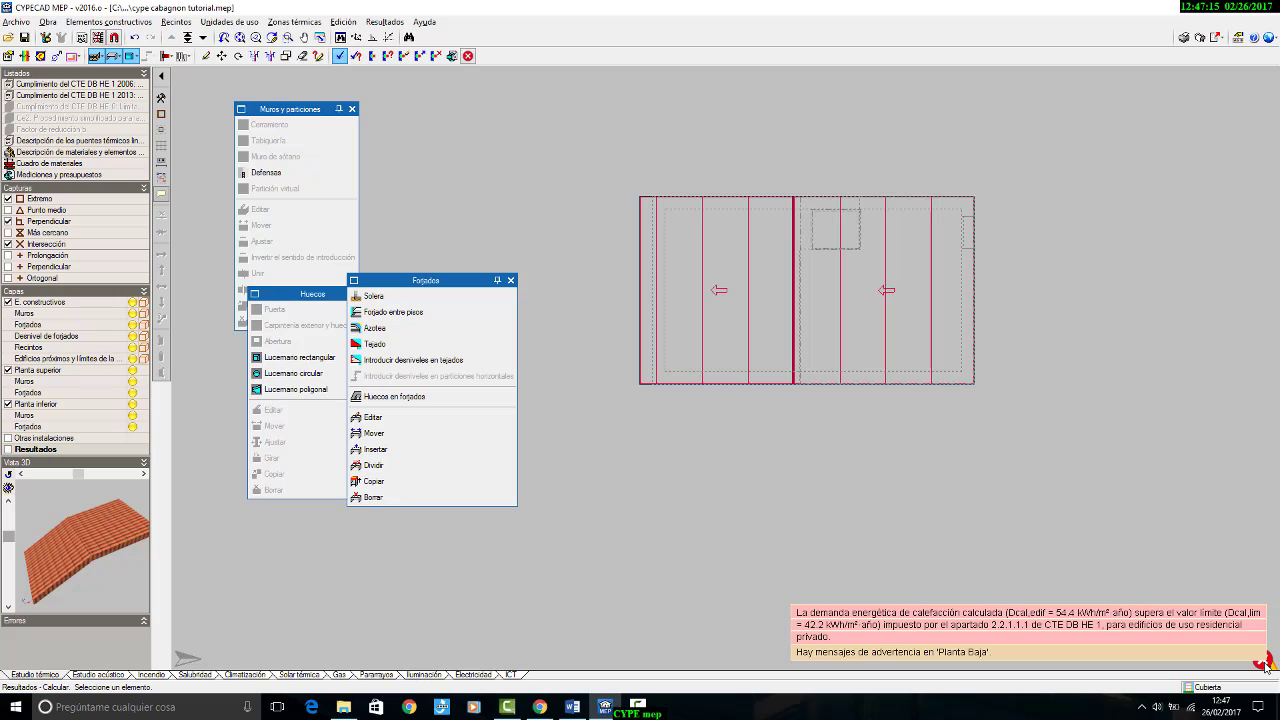
Step: Switch to the Altillo plan and reposition the floating Muros y particiones tools above the Huecos tools
scroll(817, 240, up, 3)
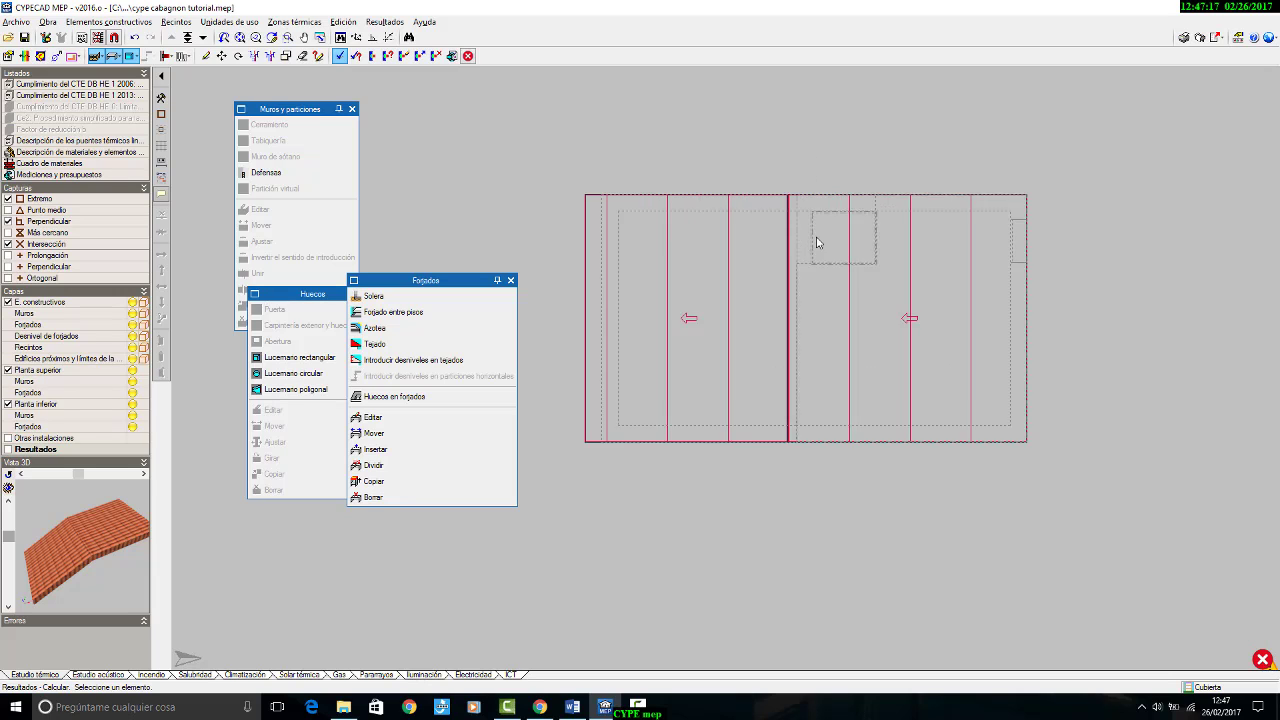
scroll(829, 235, down, 1)
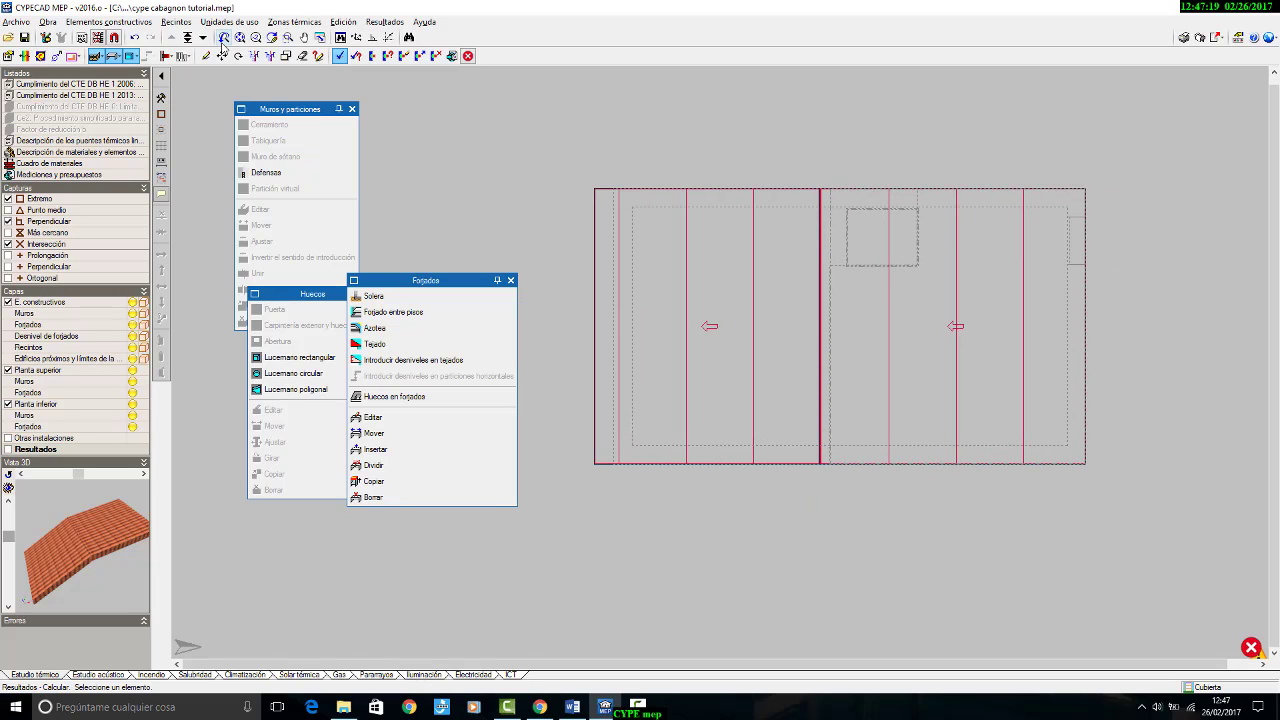
click(188, 37)
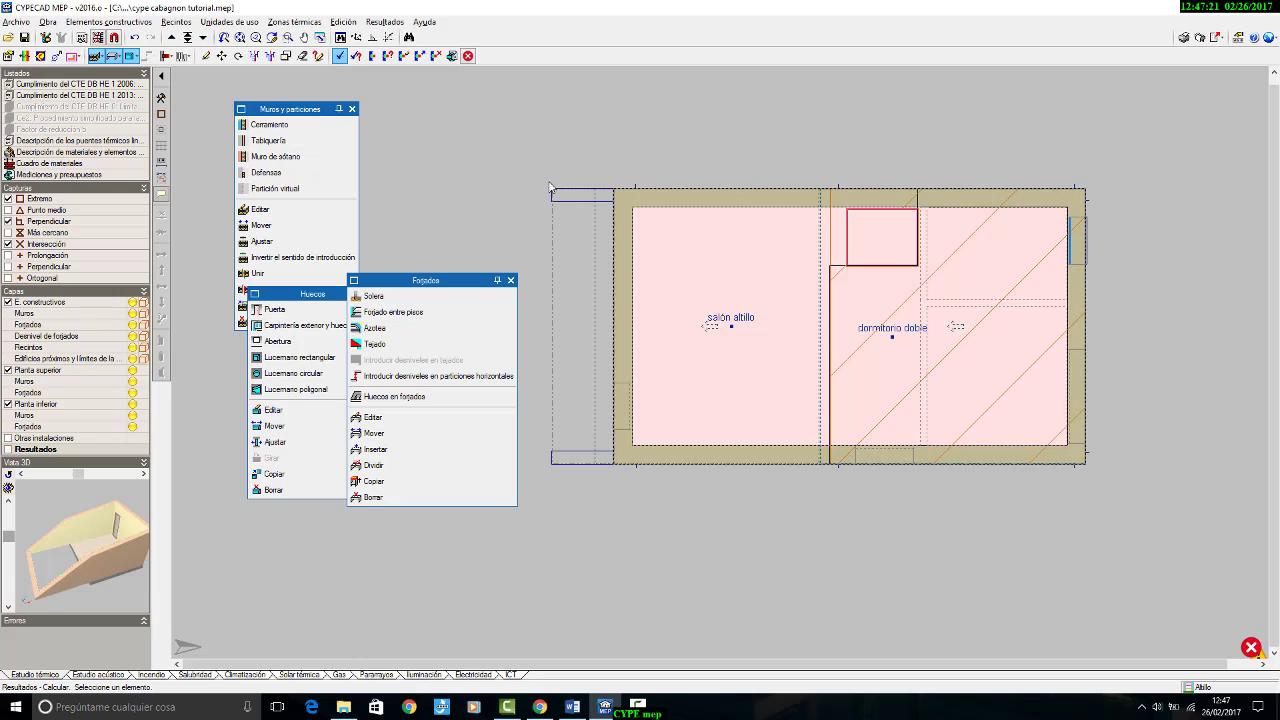
drag(301, 108, 279, 69)
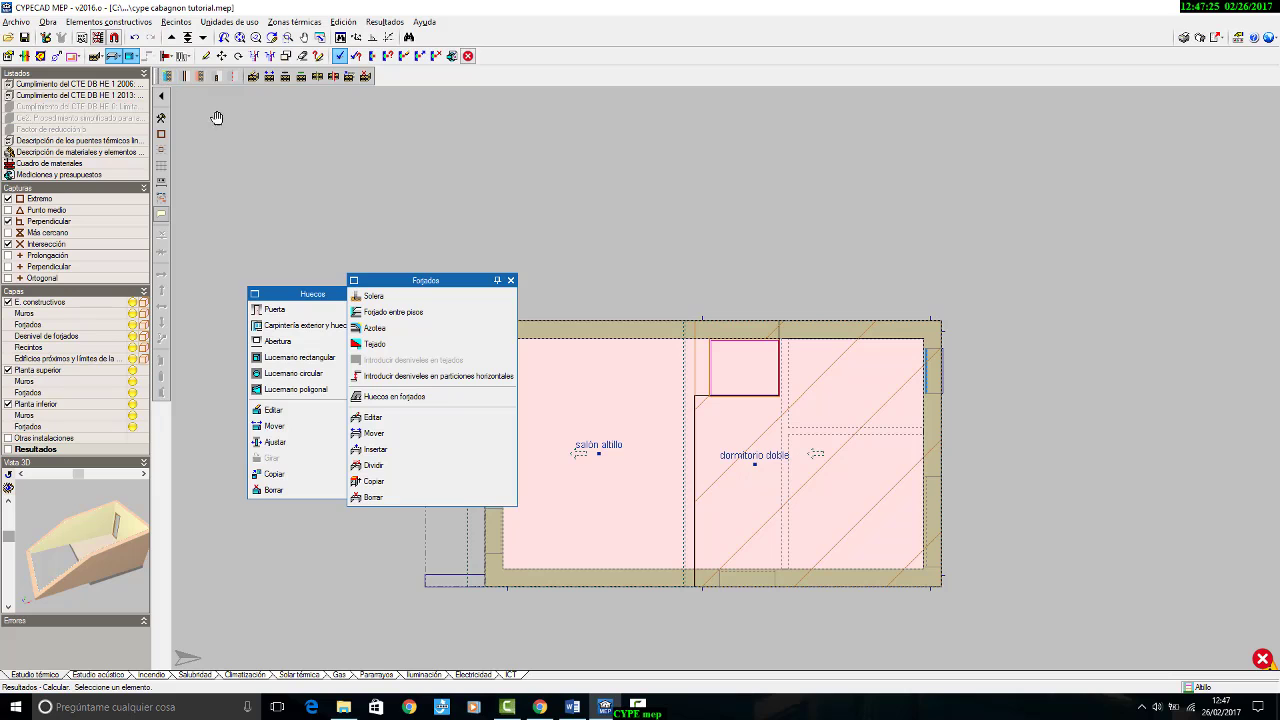
right_click(293, 187)
drag(317, 194, 236, 79)
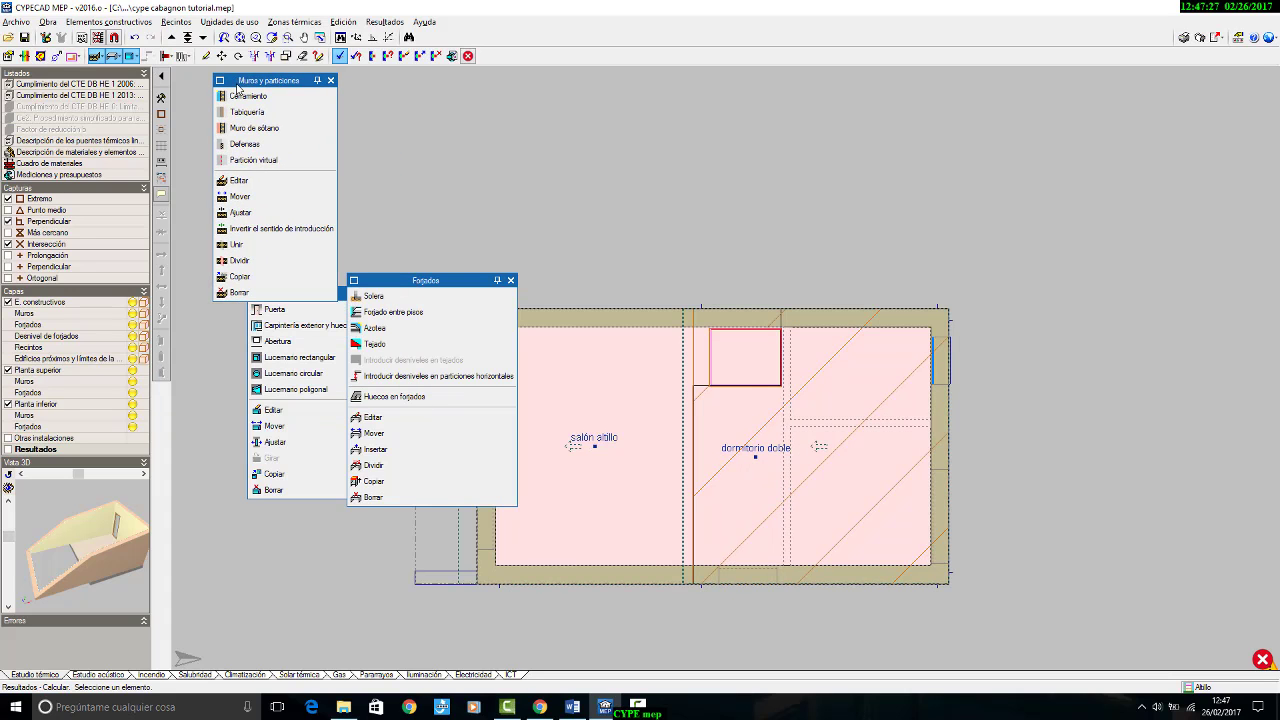
Step: Edit the Tipo 1 façade wall on the Altillo plan, setting its extruded polystyrene insulation thickness to 60 mm
click(238, 180)
click(690, 327)
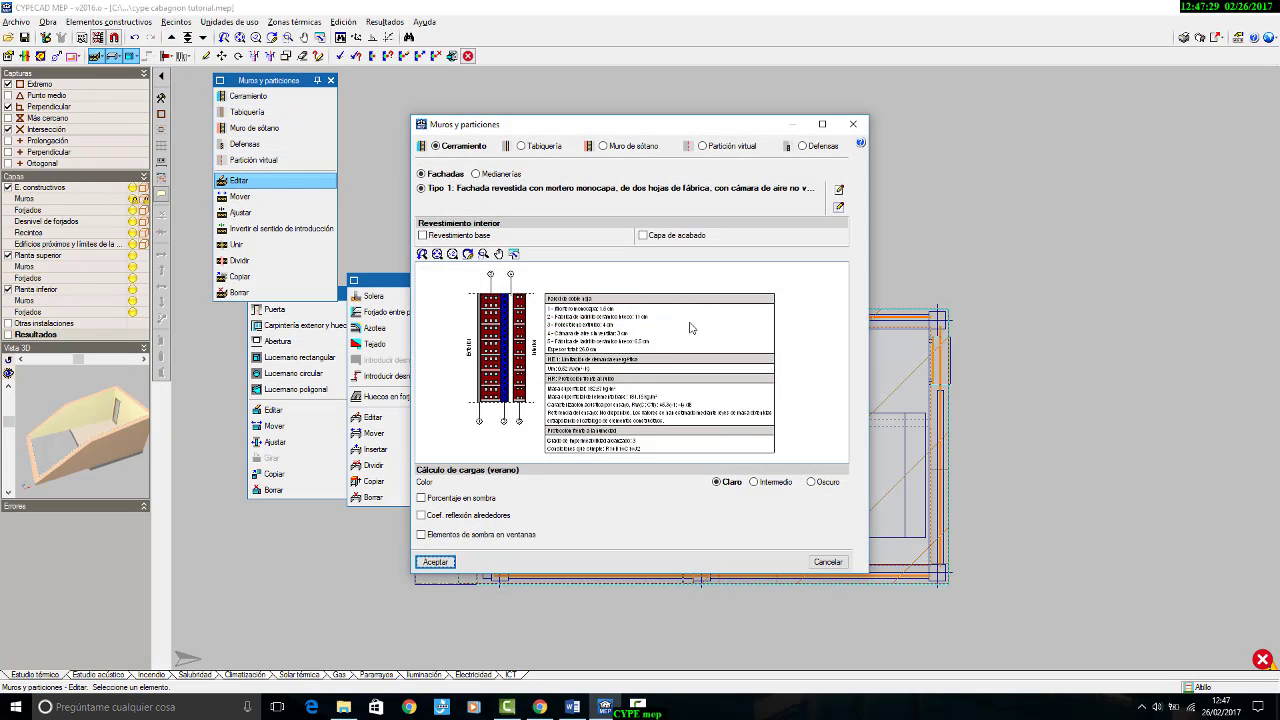
click(839, 189)
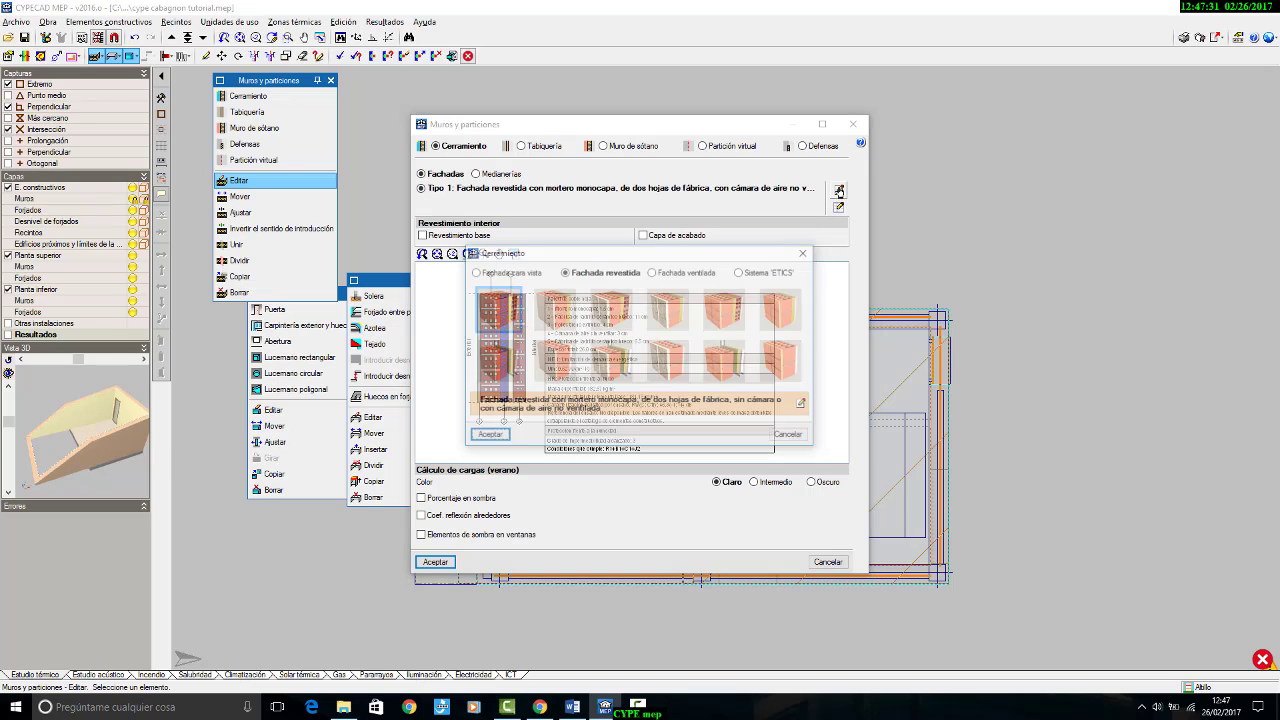
click(803, 404)
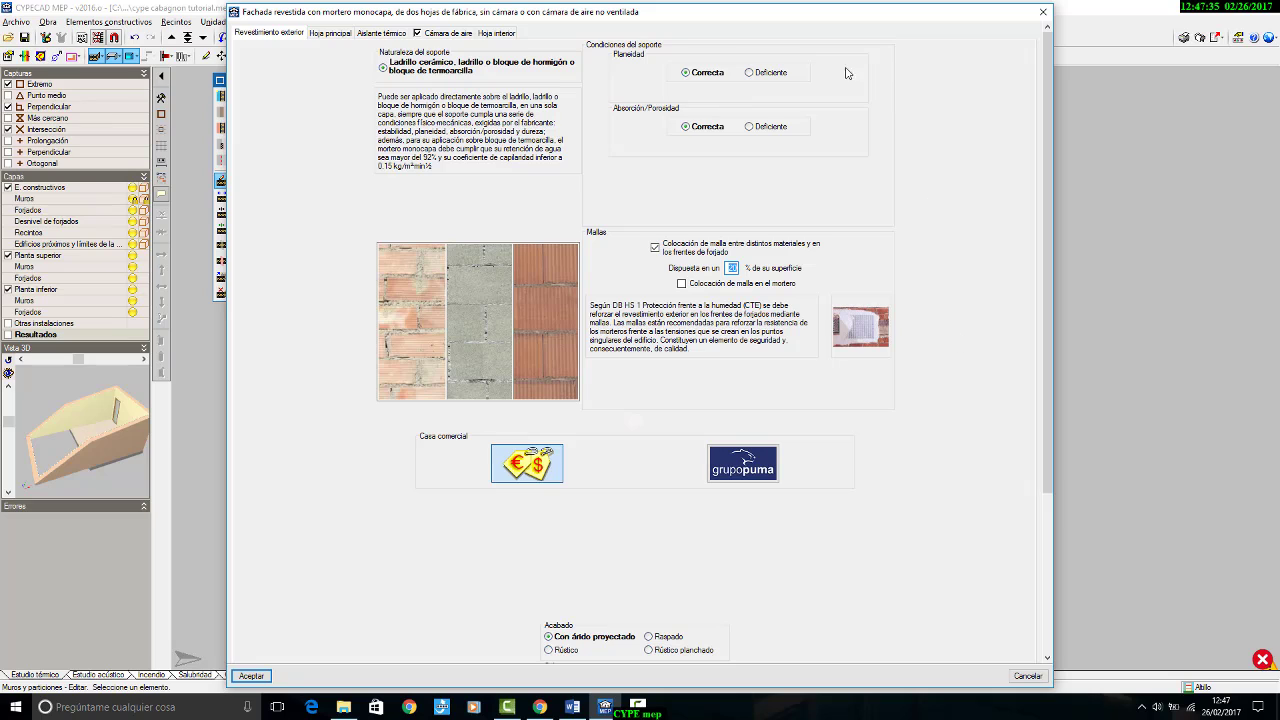
click(387, 35)
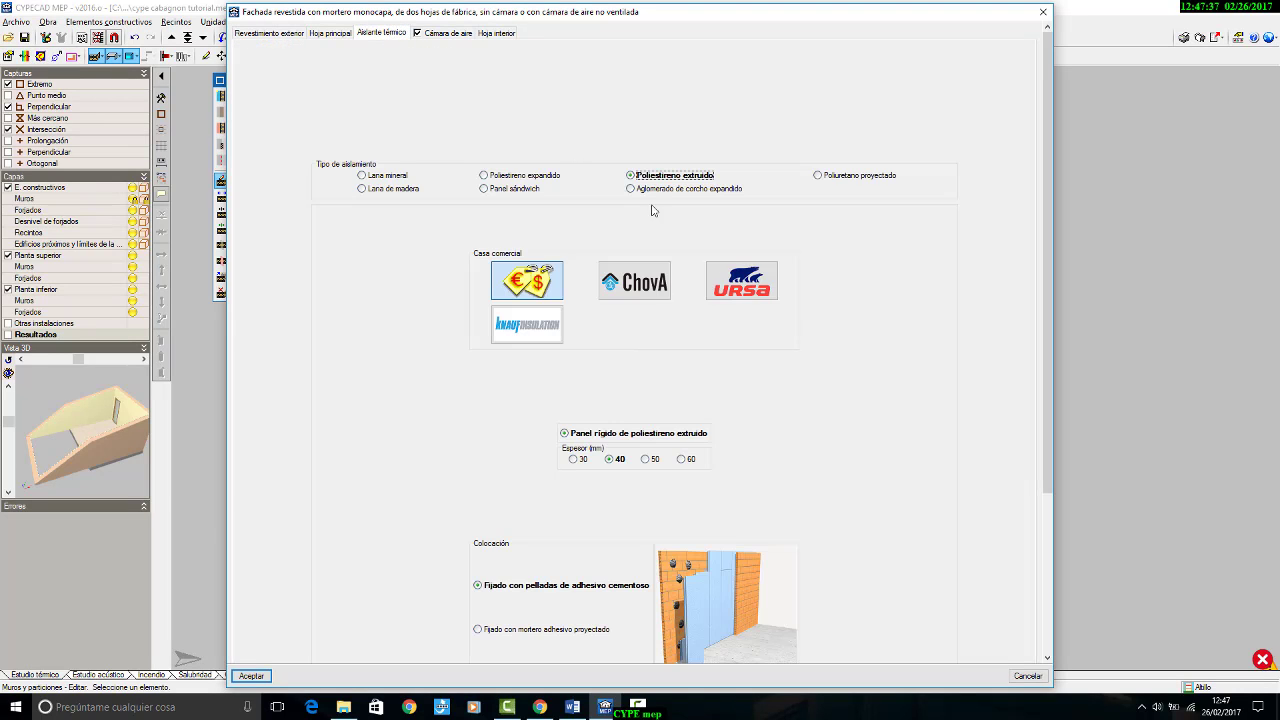
scroll(820, 480, down, 5)
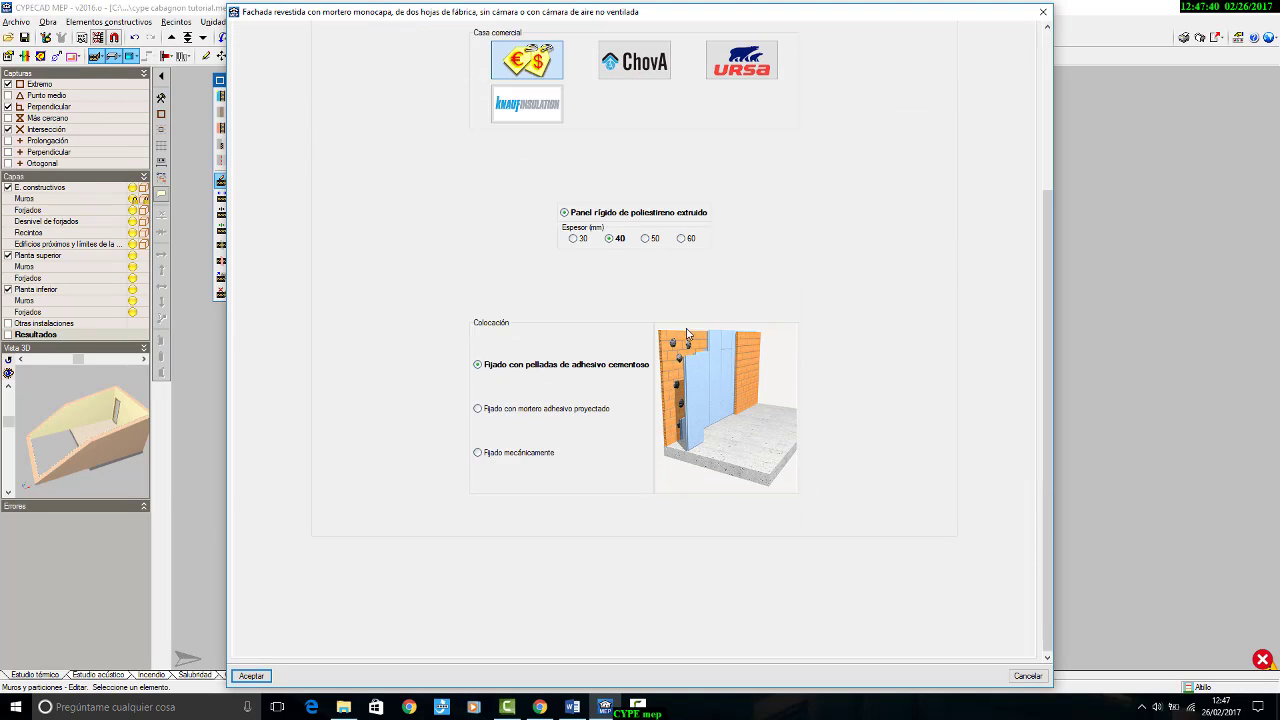
click(682, 239)
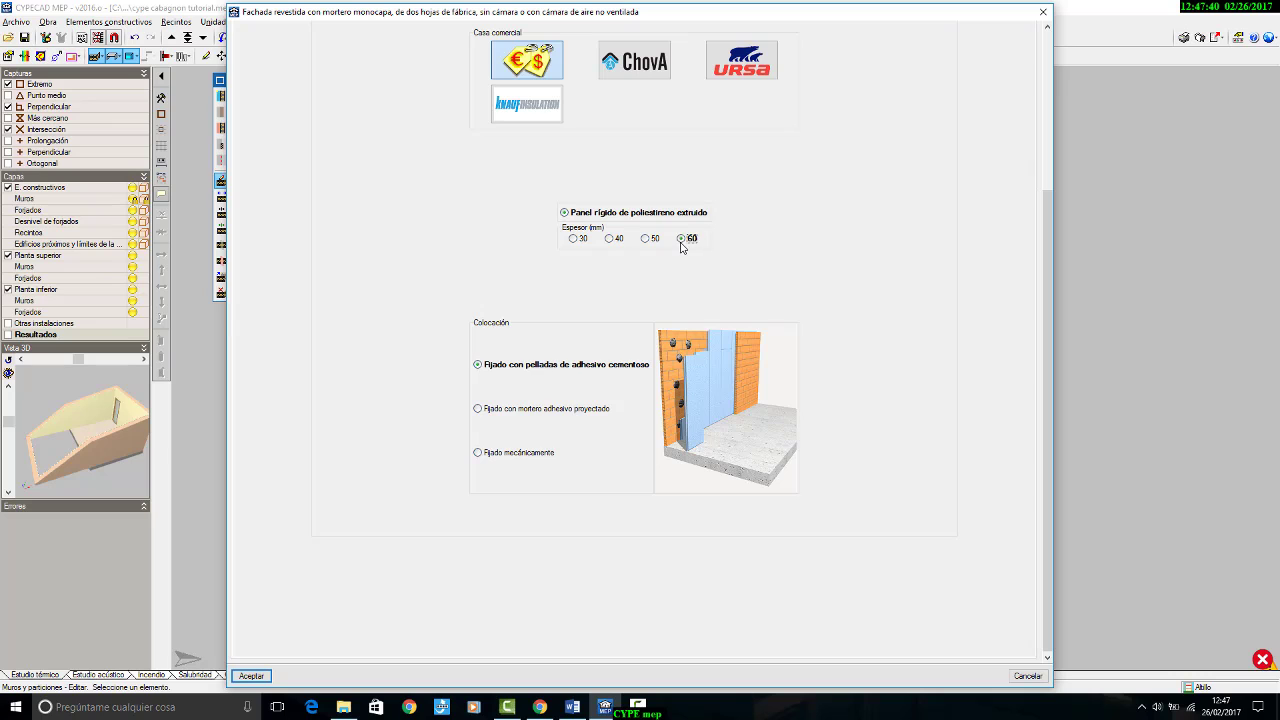
click(251, 676)
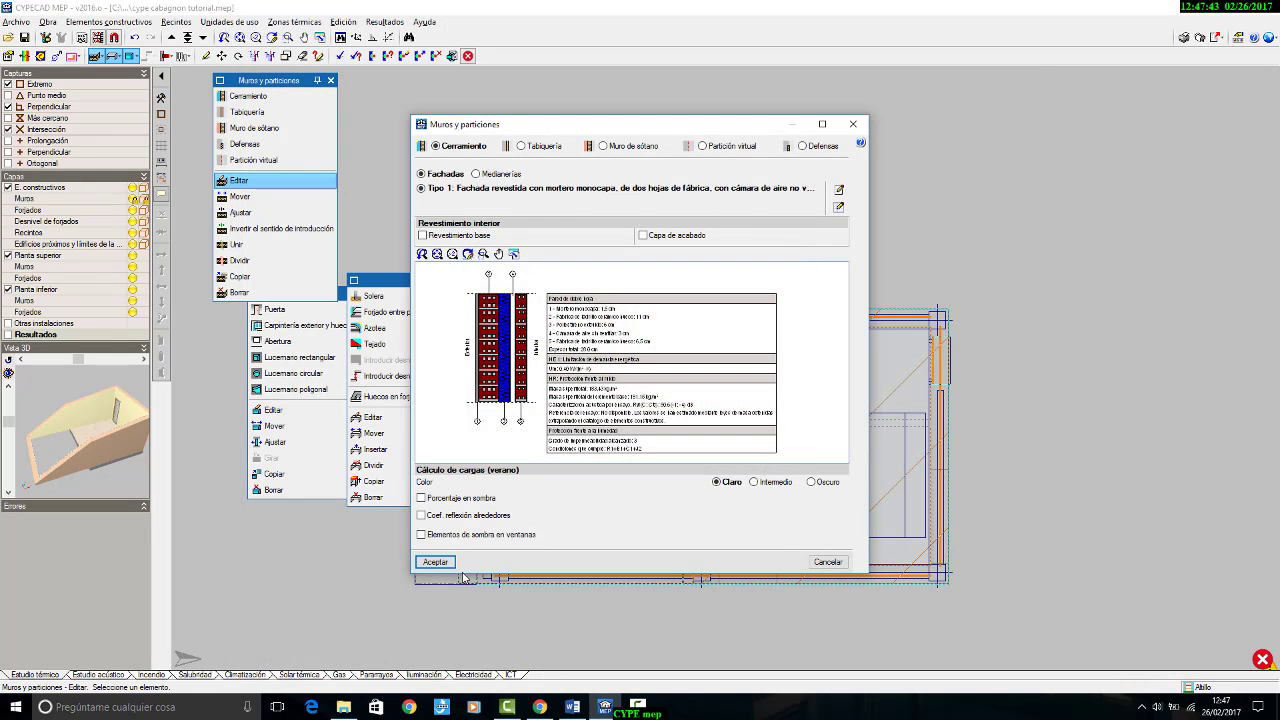
click(448, 566)
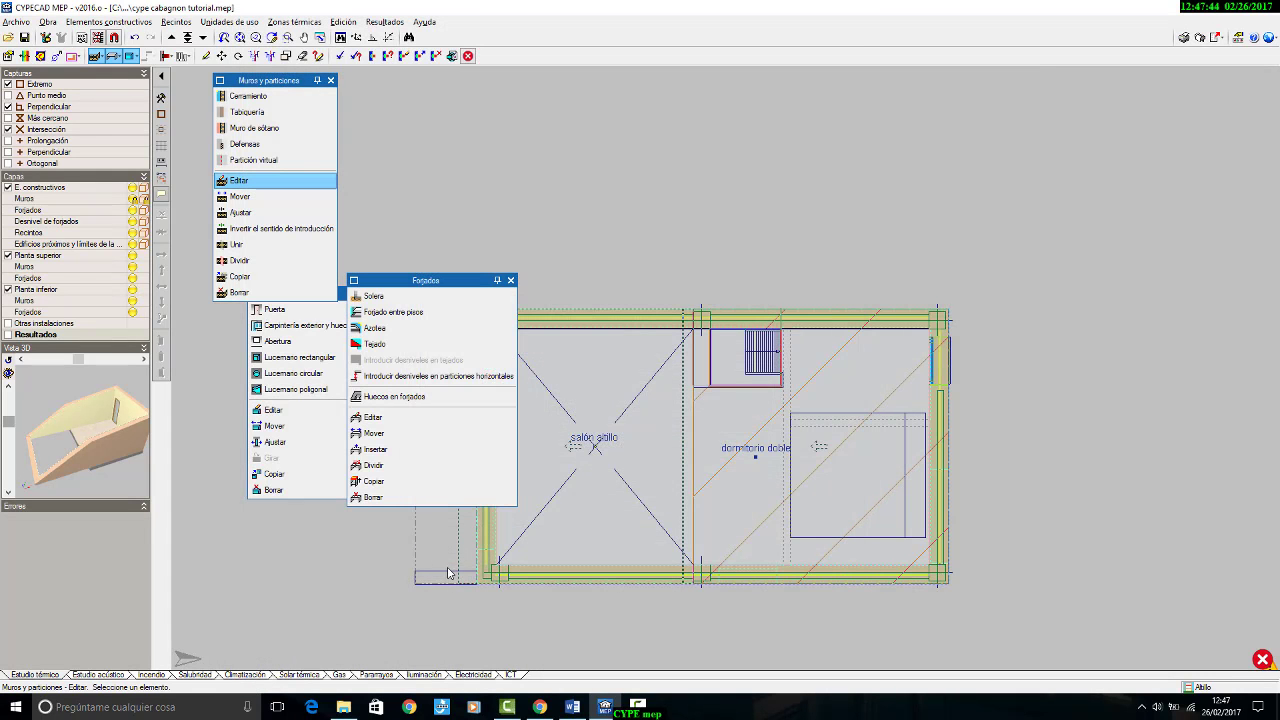
Step: Recalculate the thermal study and read the heating demand compliance message
click(385, 21)
click(400, 29)
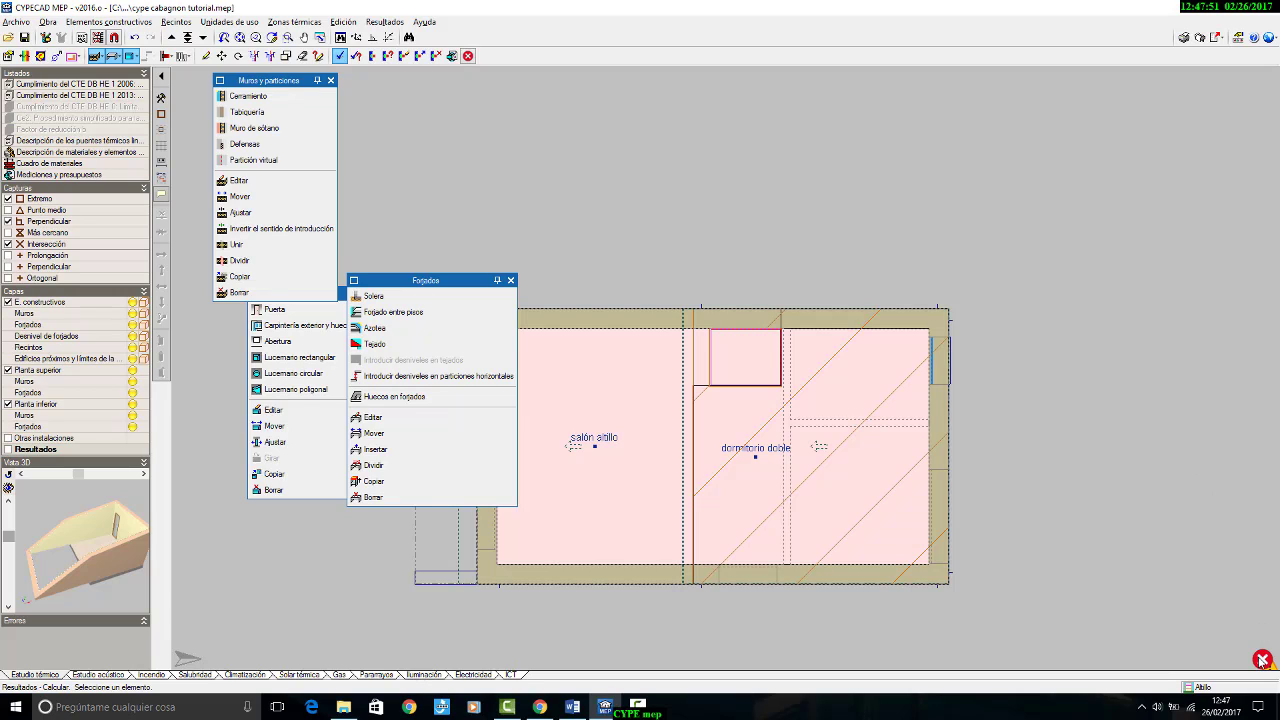
mouse_move(1263, 661)
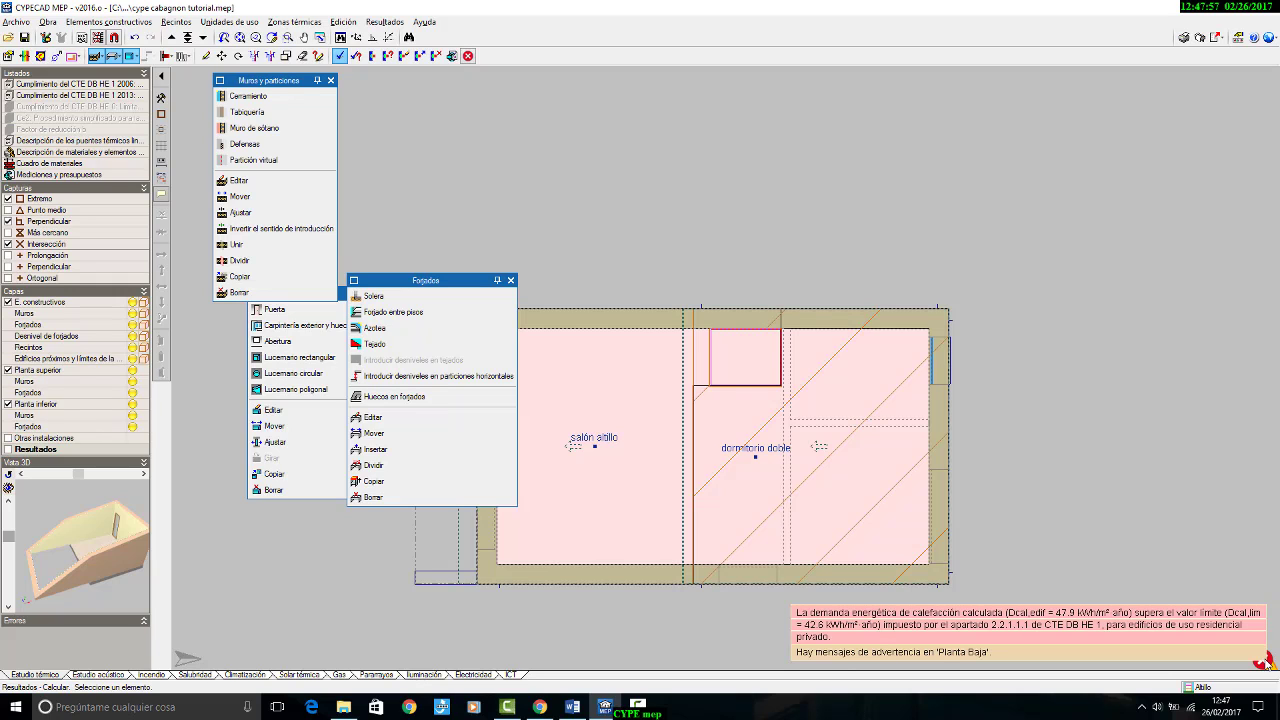
Step: Edit the Planta Baja floor slab forjado con aislante, setting its XPS Expandido insulation layer thickness to 6 cm
middle_drag(895, 221, 1027, 128)
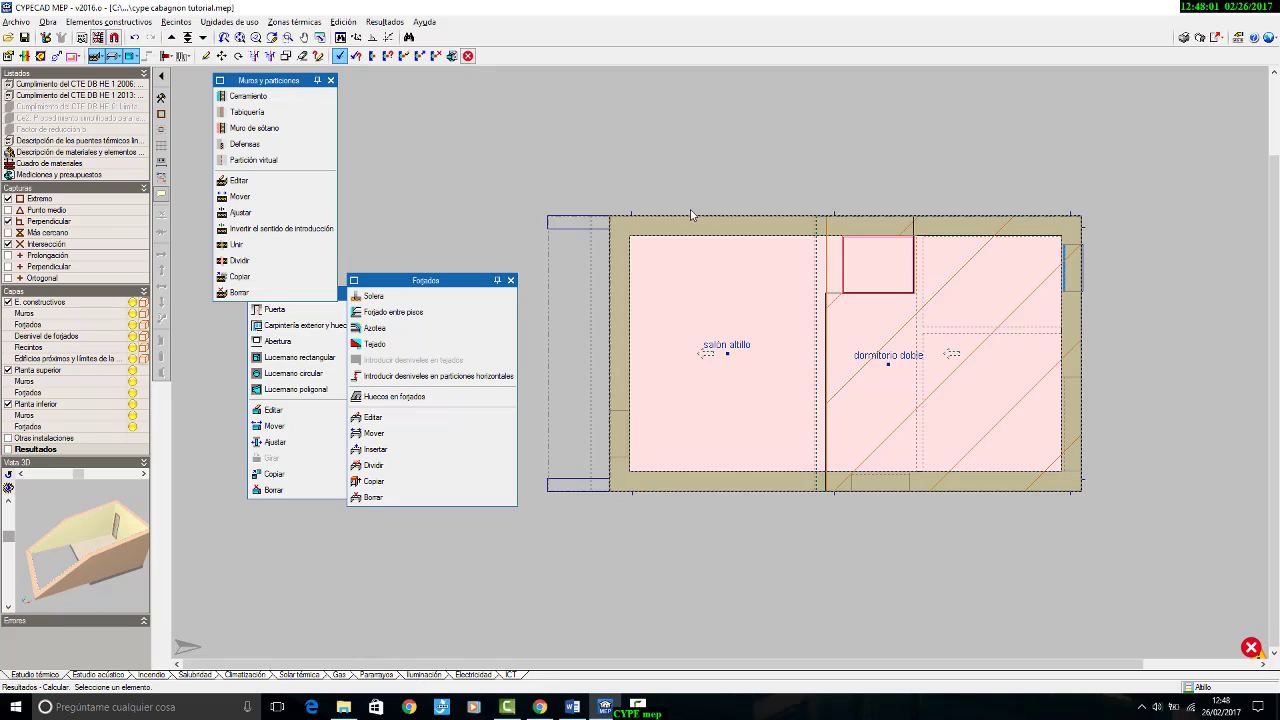
click(203, 37)
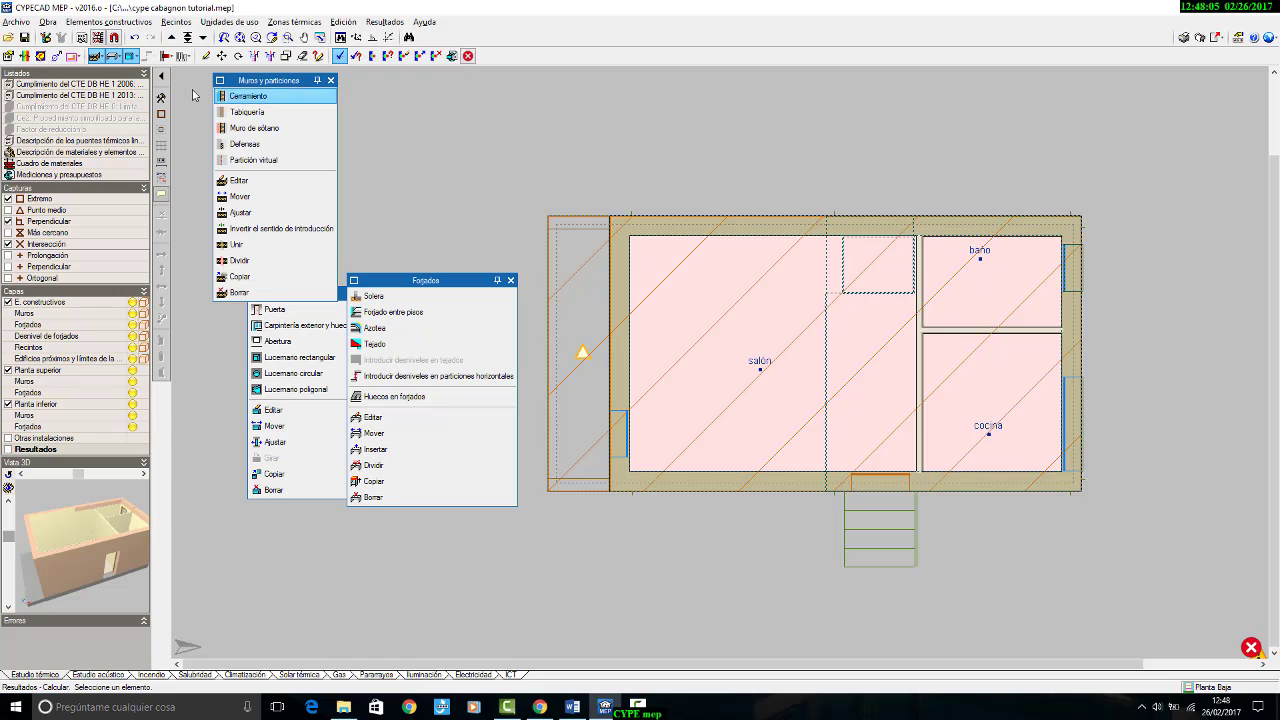
click(394, 420)
click(651, 224)
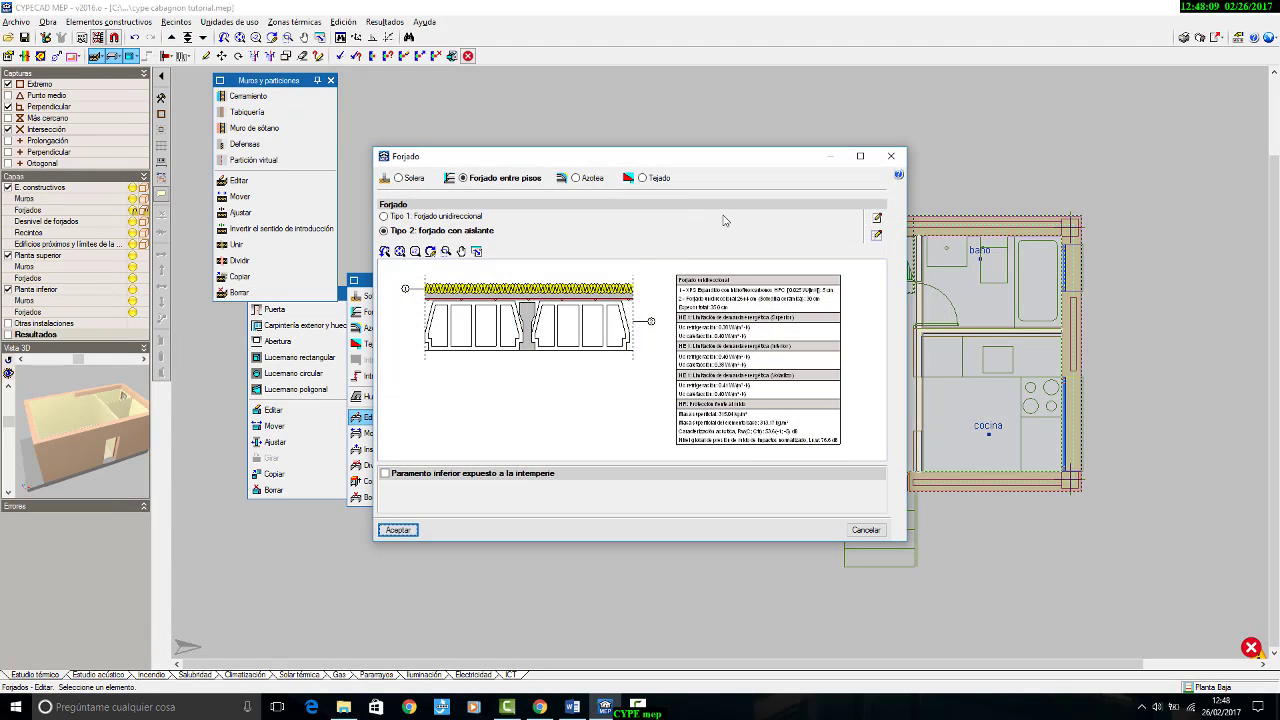
click(877, 234)
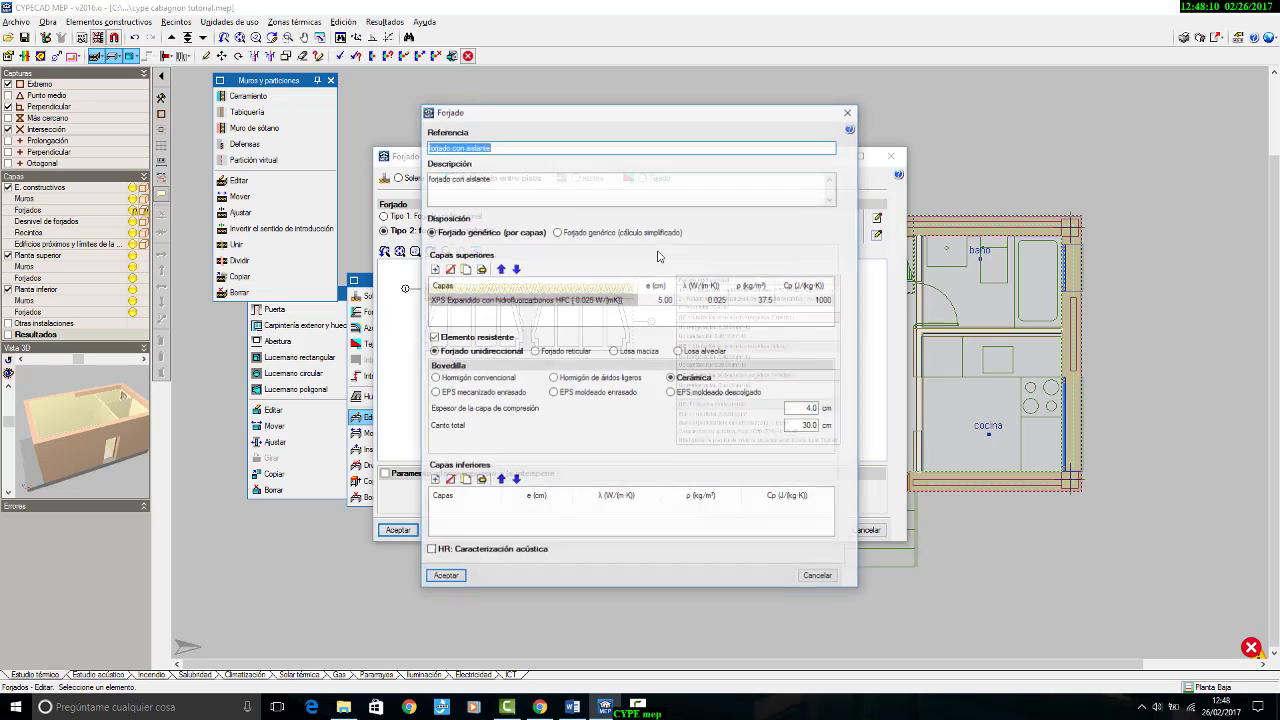
double_click(662, 306)
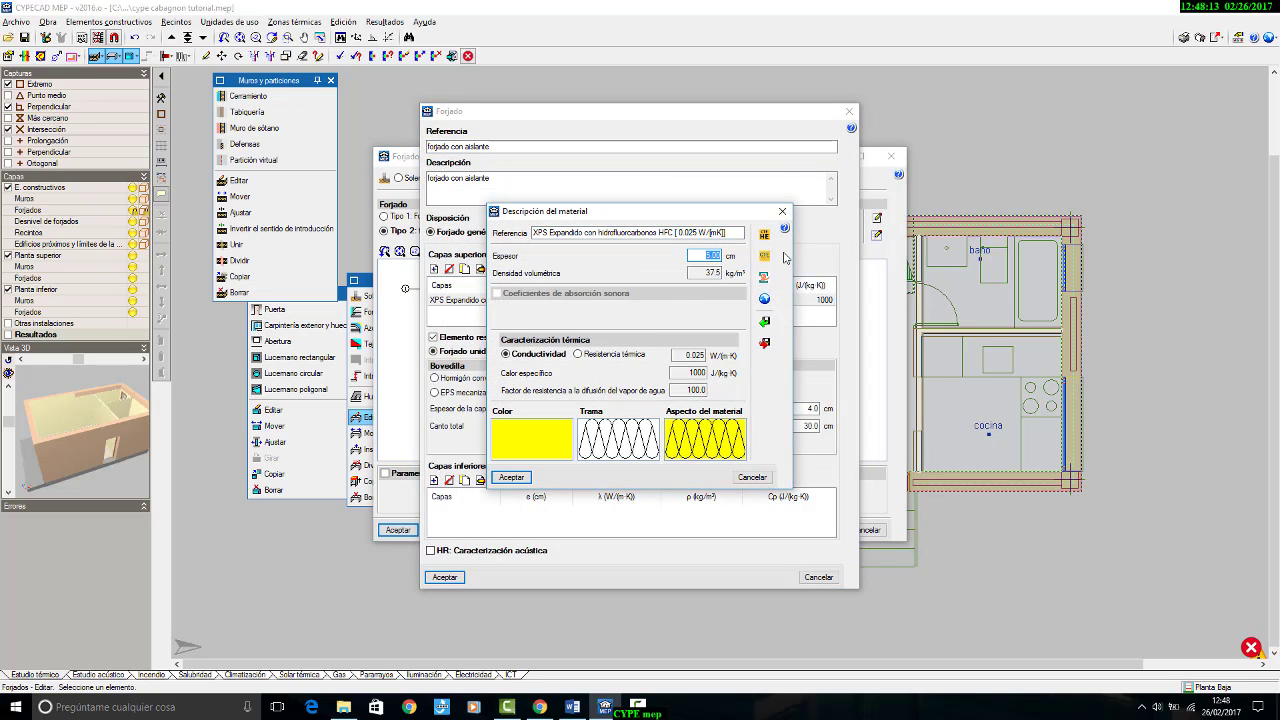
text(6)
click(511, 477)
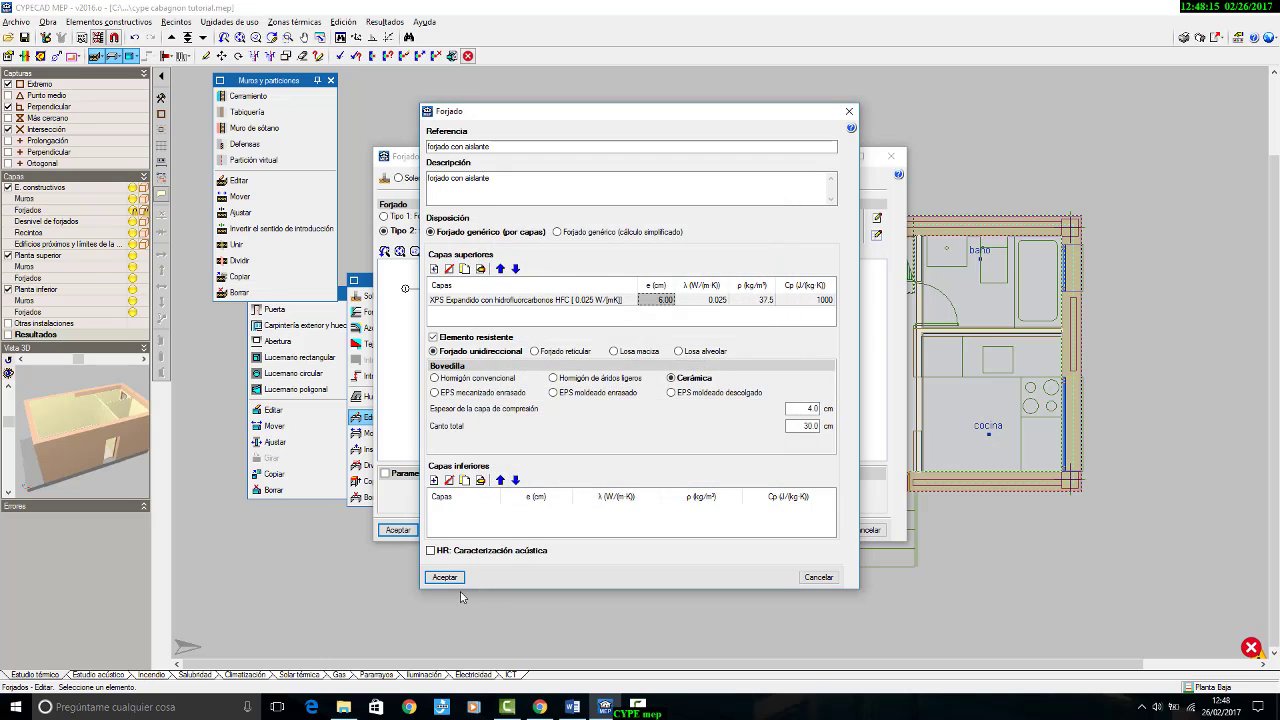
click(445, 578)
click(408, 532)
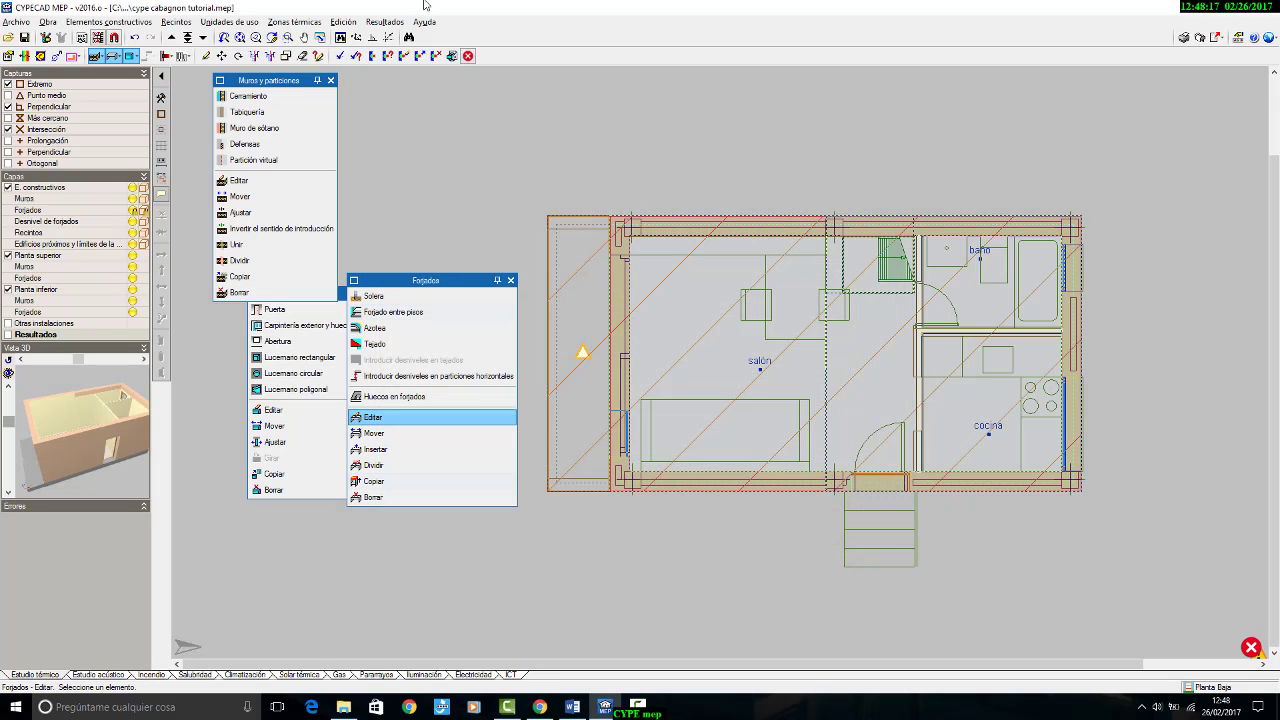
Step: Recalculate the thermal study with the modified ground floor slab and check the heating demand against the CTE DB HE 1 limit
click(384, 21)
click(410, 38)
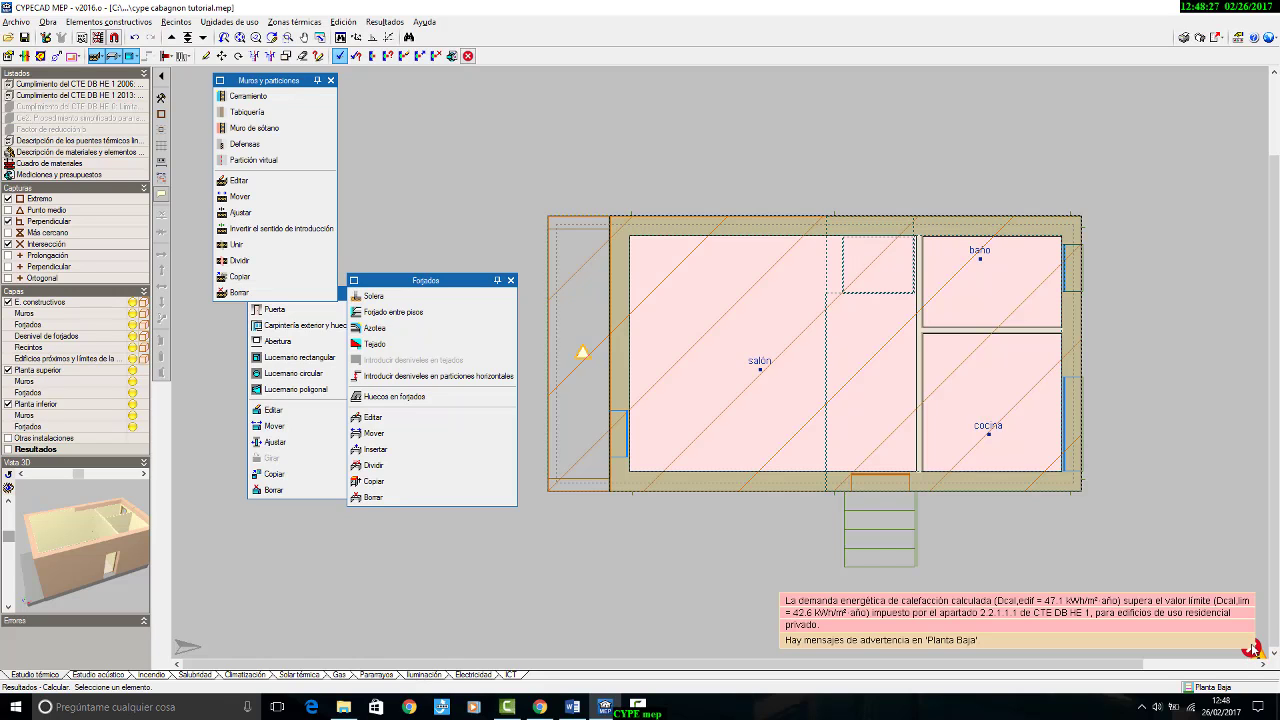
scroll(818, 175, up, 2)
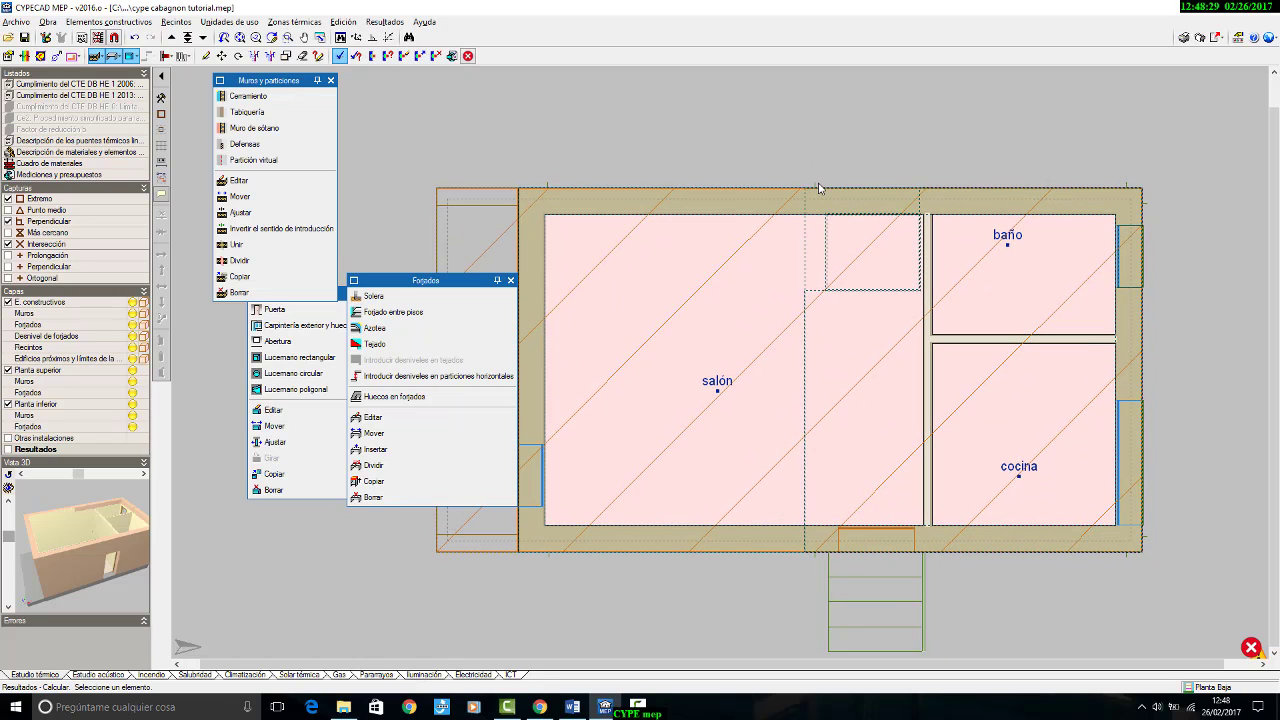
Step: On the Cubierta plan, edit the roof's cubierta exterior covering, setting its PUR Plancha insulation layer thickness to 8 cm
click(172, 38)
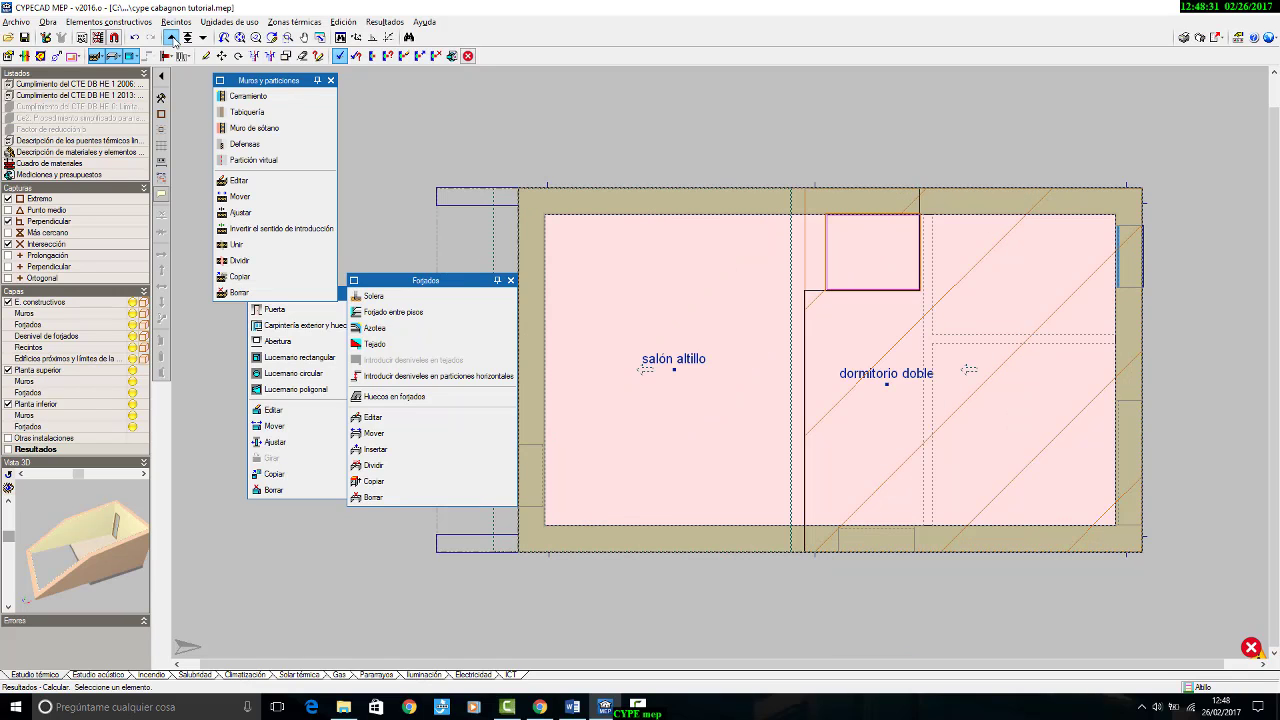
click(173, 38)
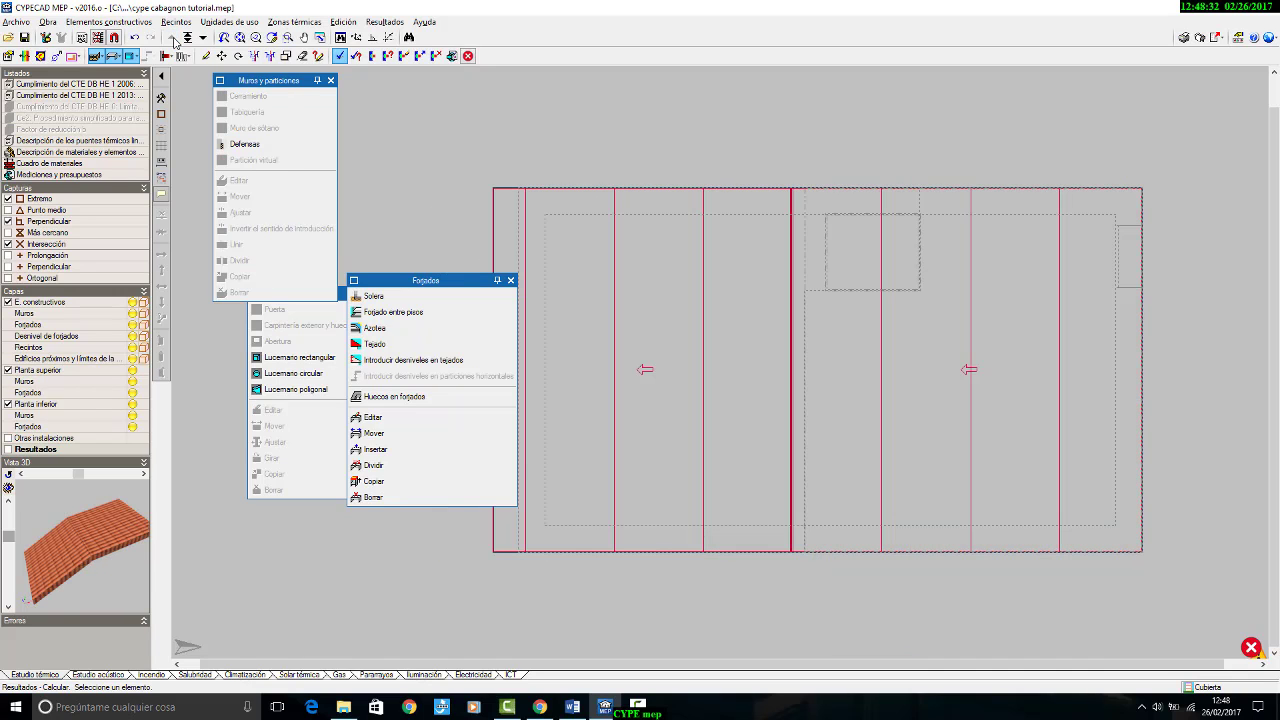
click(412, 418)
click(670, 196)
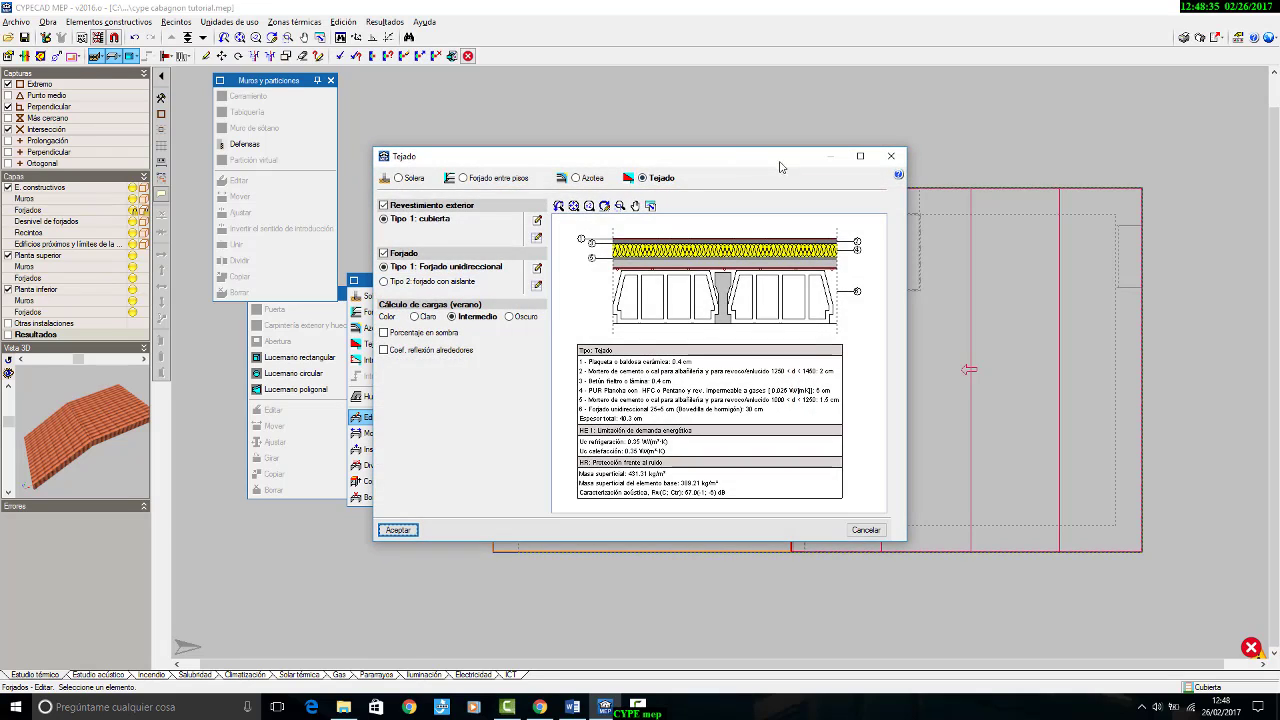
click(537, 219)
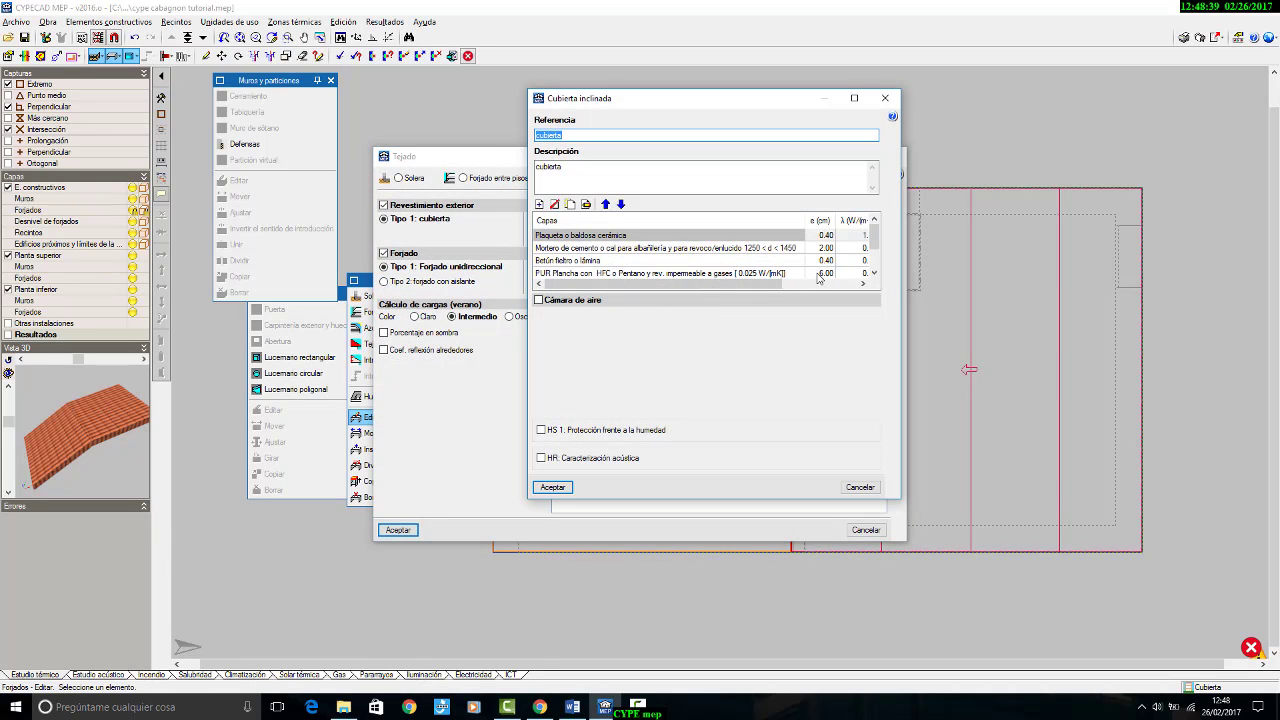
click(818, 275)
double_click(822, 264)
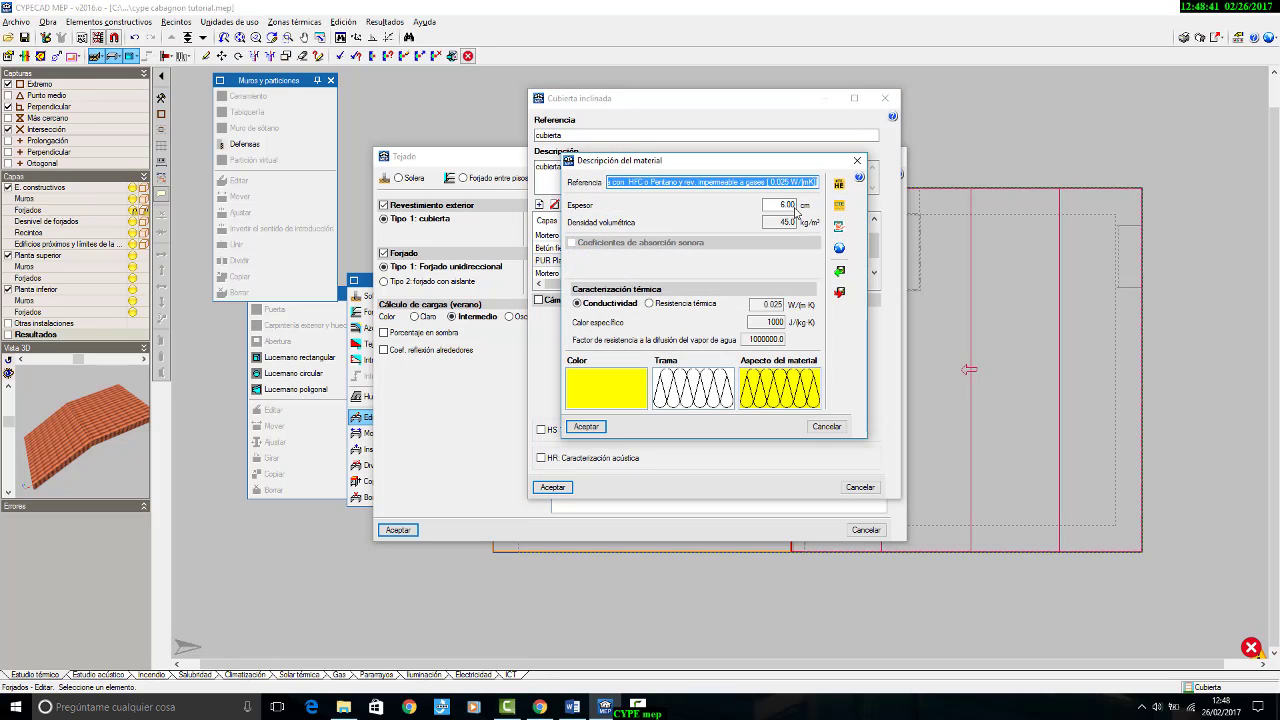
key(Tab)
text(8)
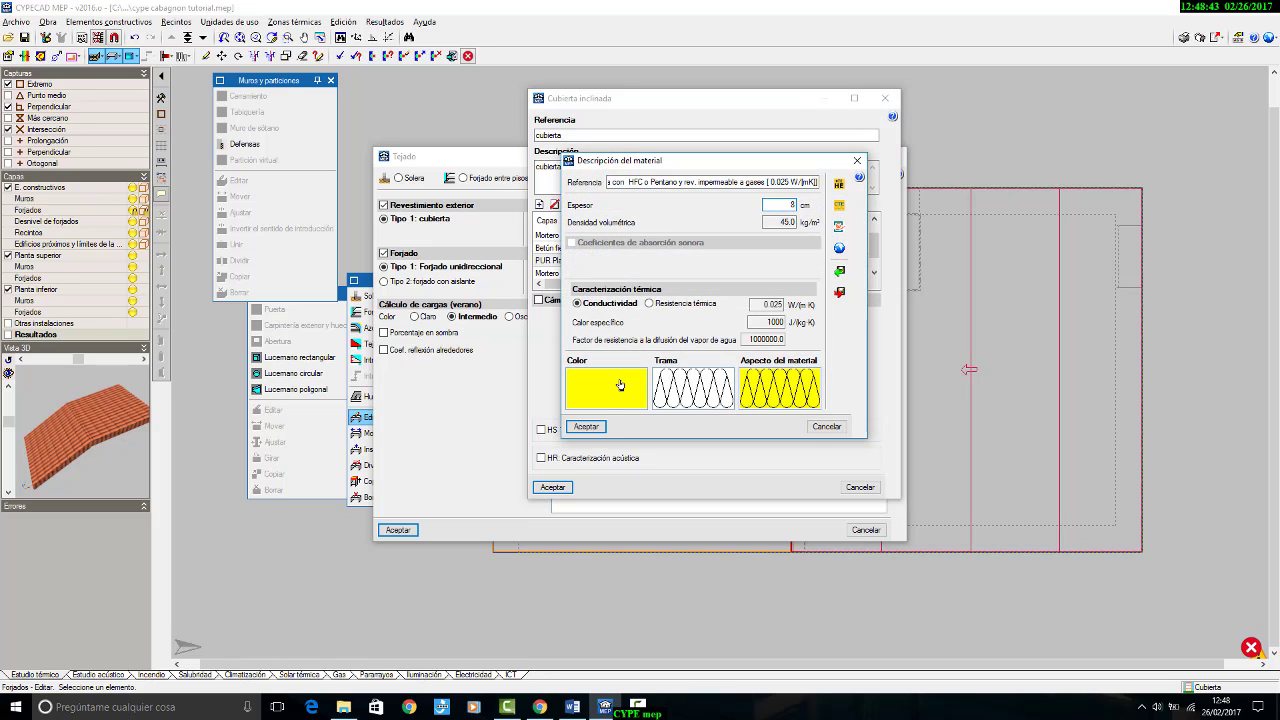
click(598, 426)
click(562, 488)
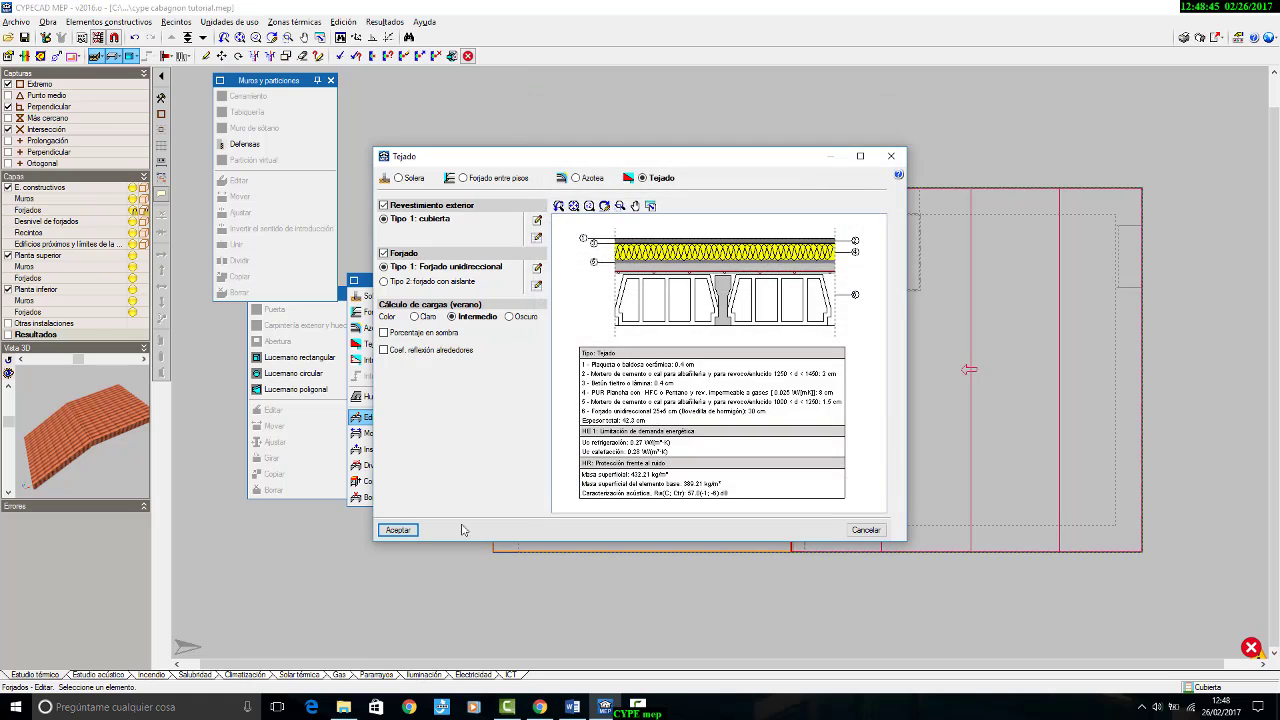
click(410, 530)
Step: Recalculate the thermal study with the thicker roof insulation and read the resulting incident messages
click(384, 21)
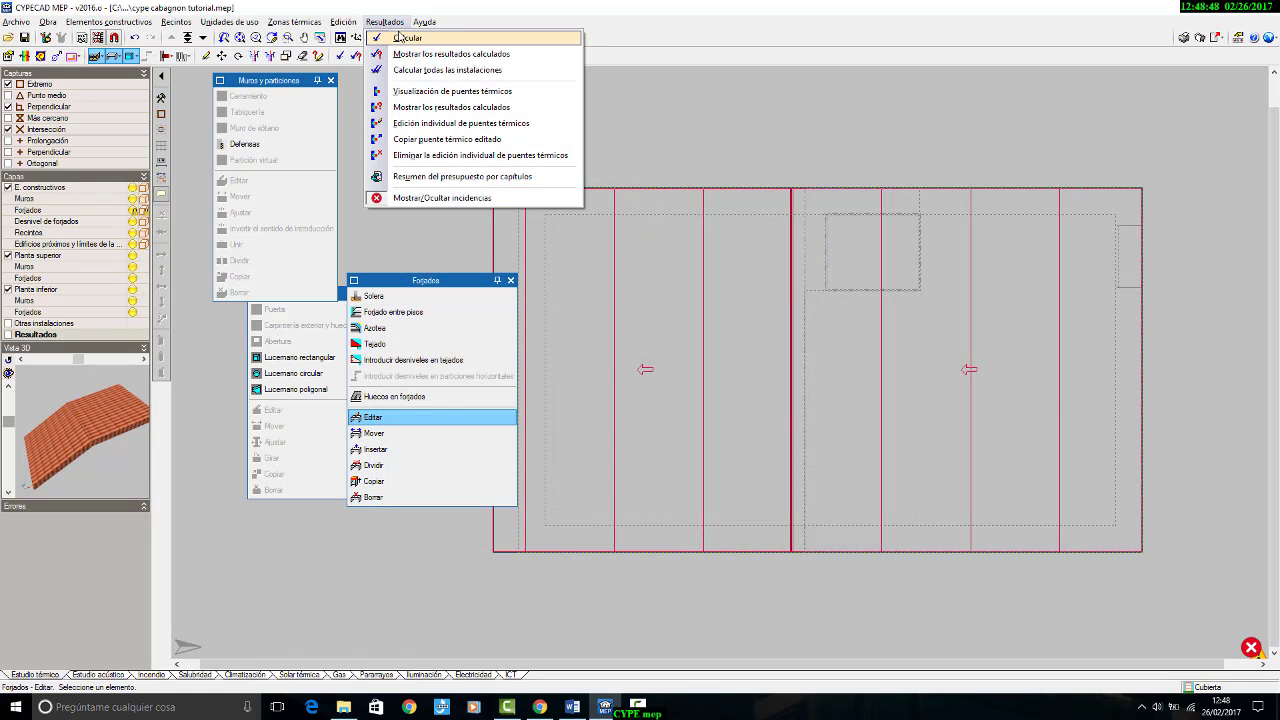
click(395, 37)
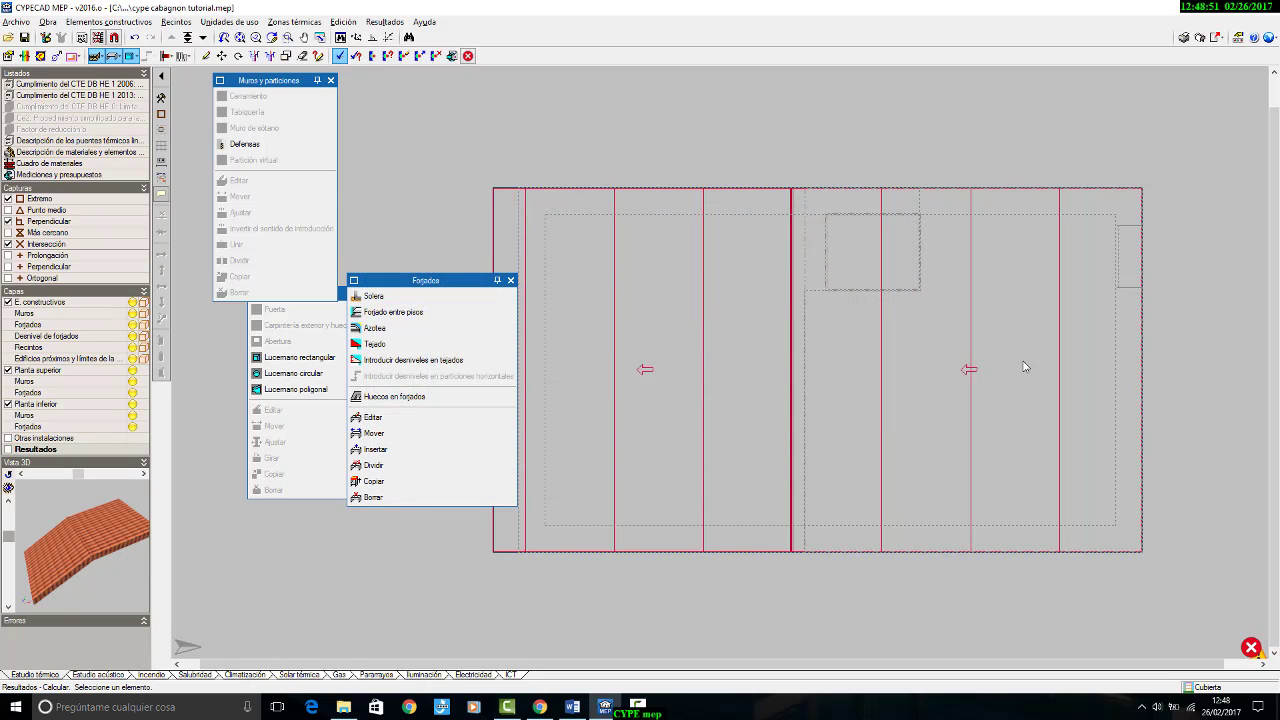
mouse_move(1251, 650)
Step: Return to the Planta Baja plan and set the XPS Expandido layer of the forjado con aislante slab to 8 cm
click(203, 38)
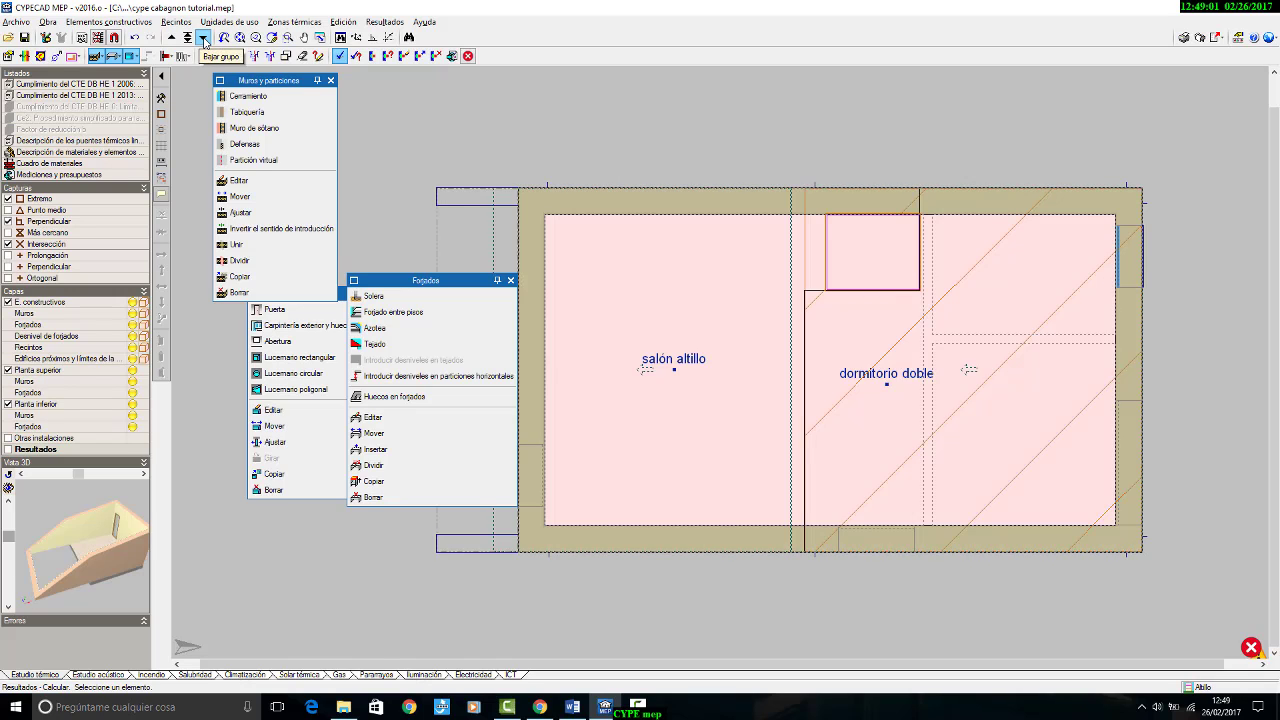
click(203, 38)
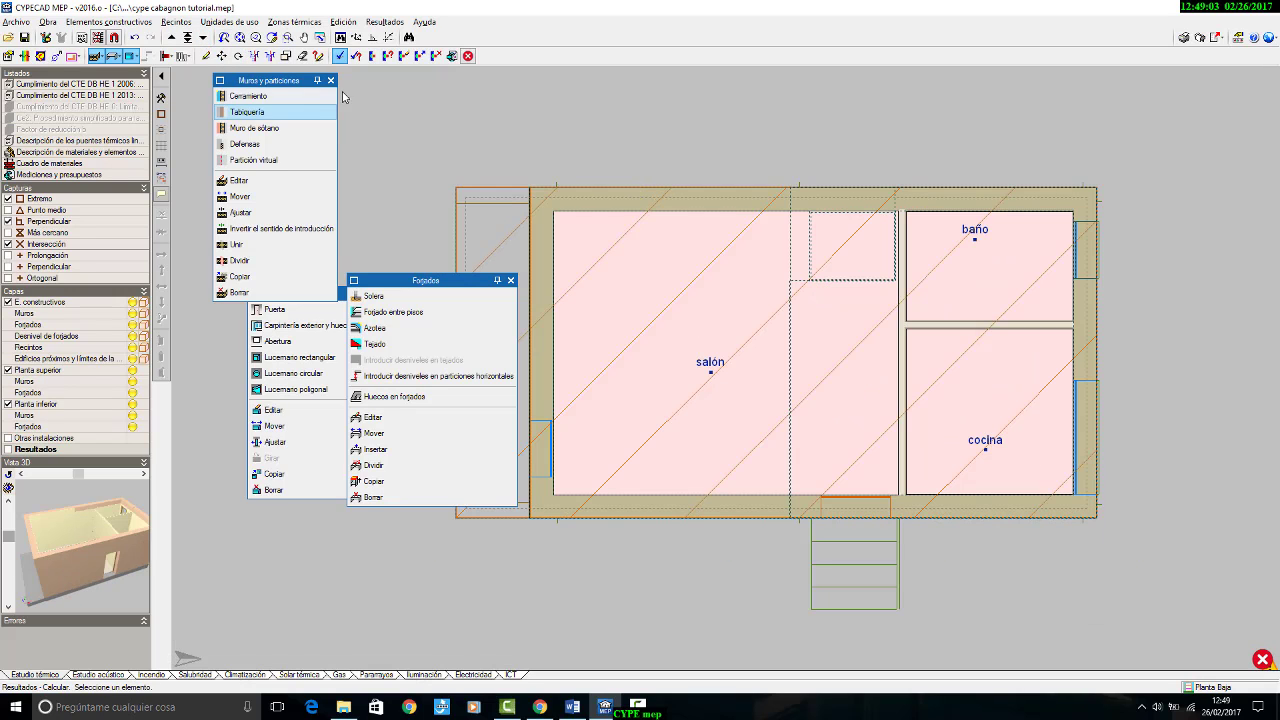
click(398, 418)
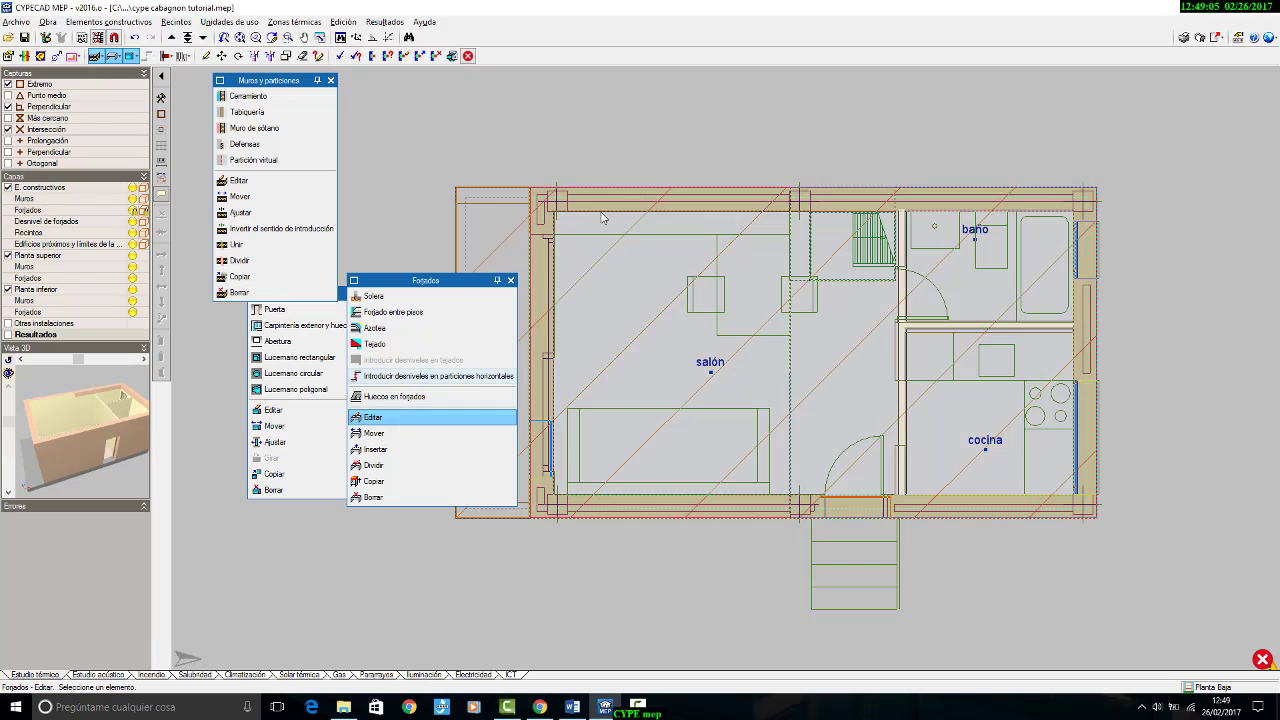
click(603, 217)
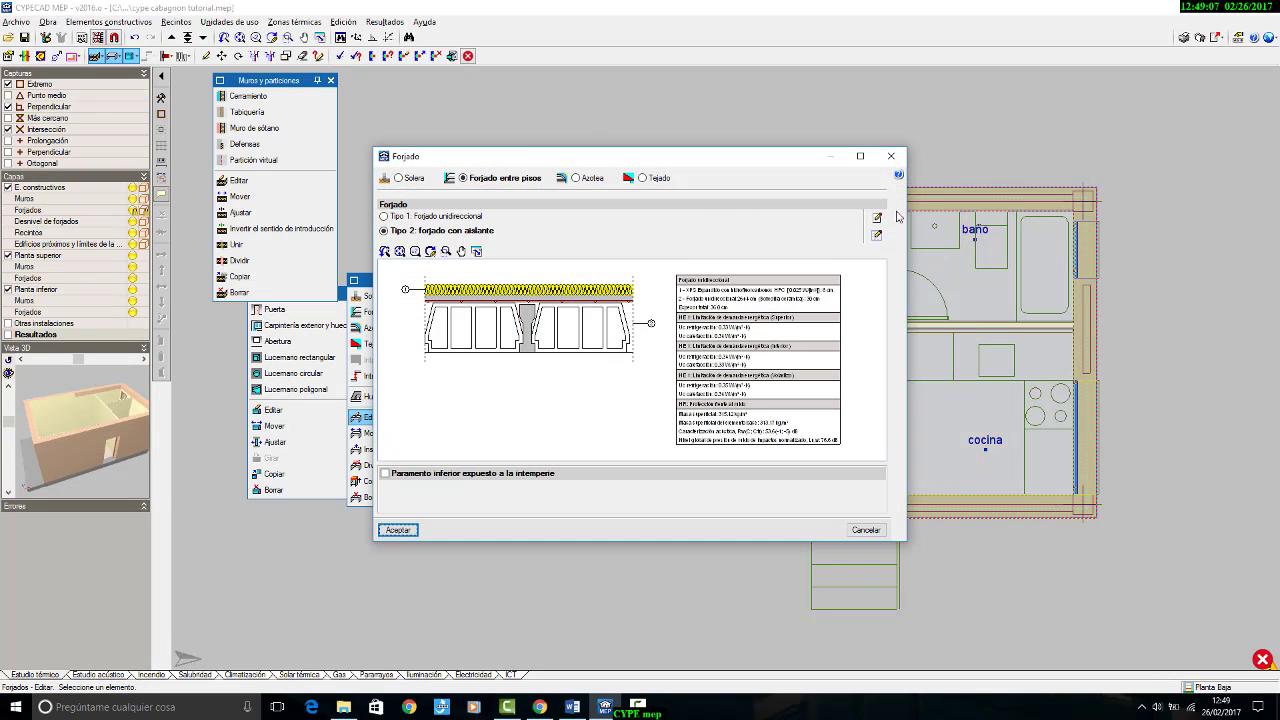
click(876, 217)
double_click(658, 300)
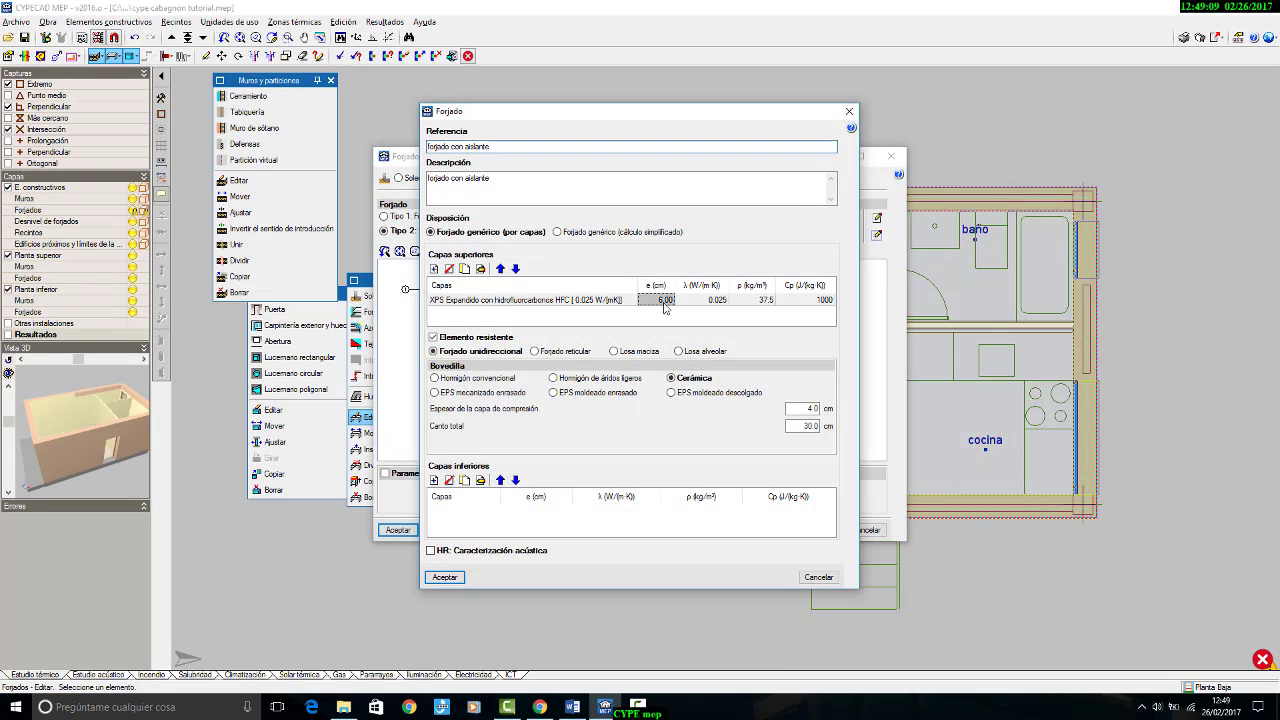
click(696, 256)
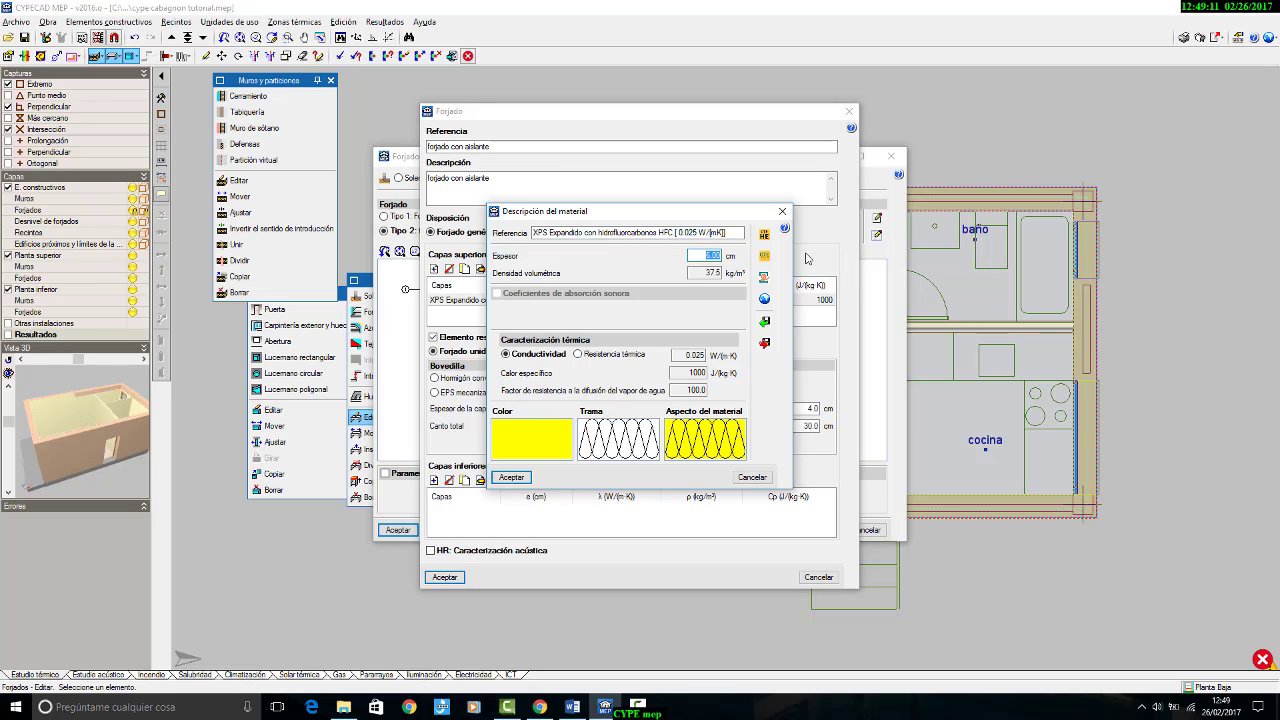
text(8)
click(511, 477)
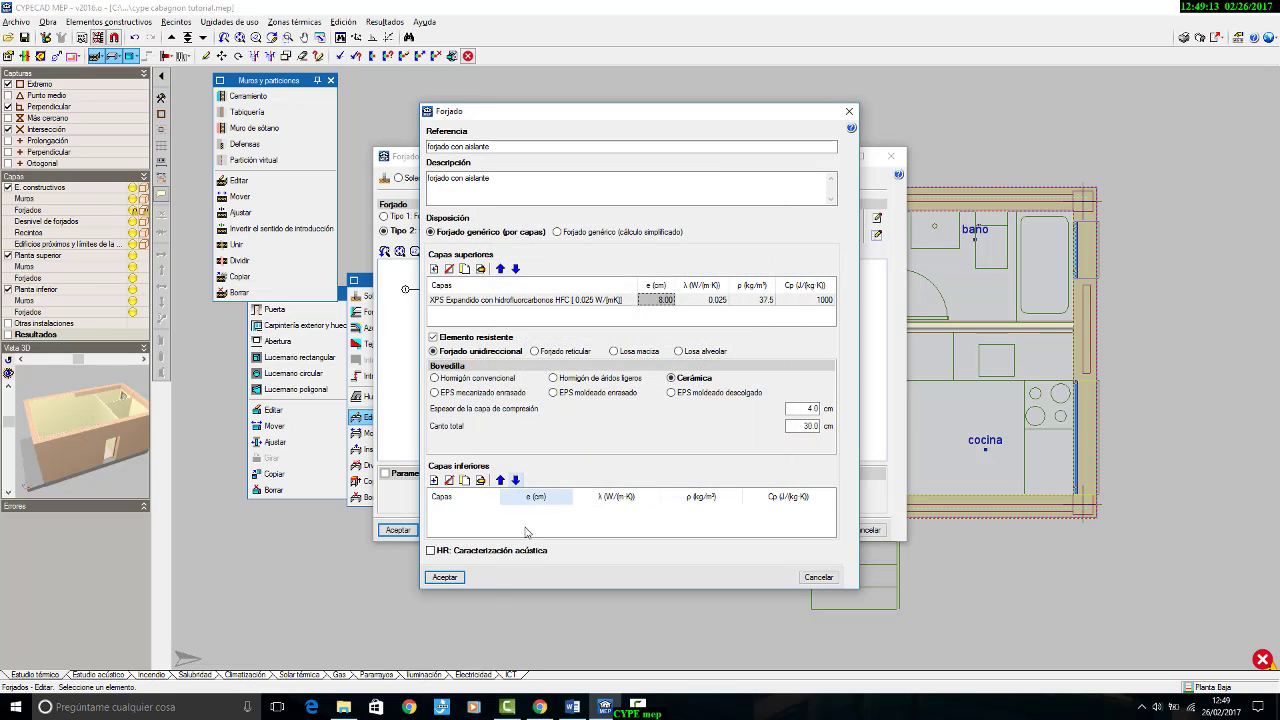
click(456, 577)
click(397, 532)
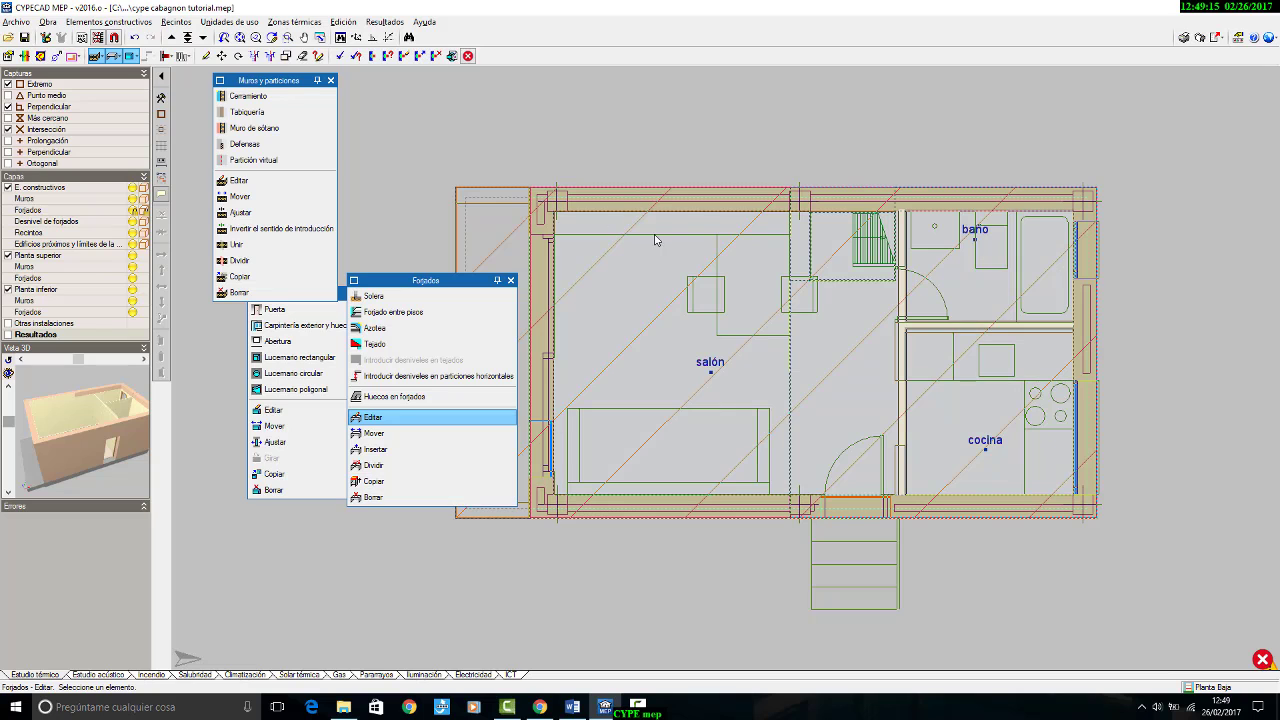
Step: Recalculate the thermal study with the thicker slab insulation and inspect the Planta Baja plan
click(392, 22)
click(402, 40)
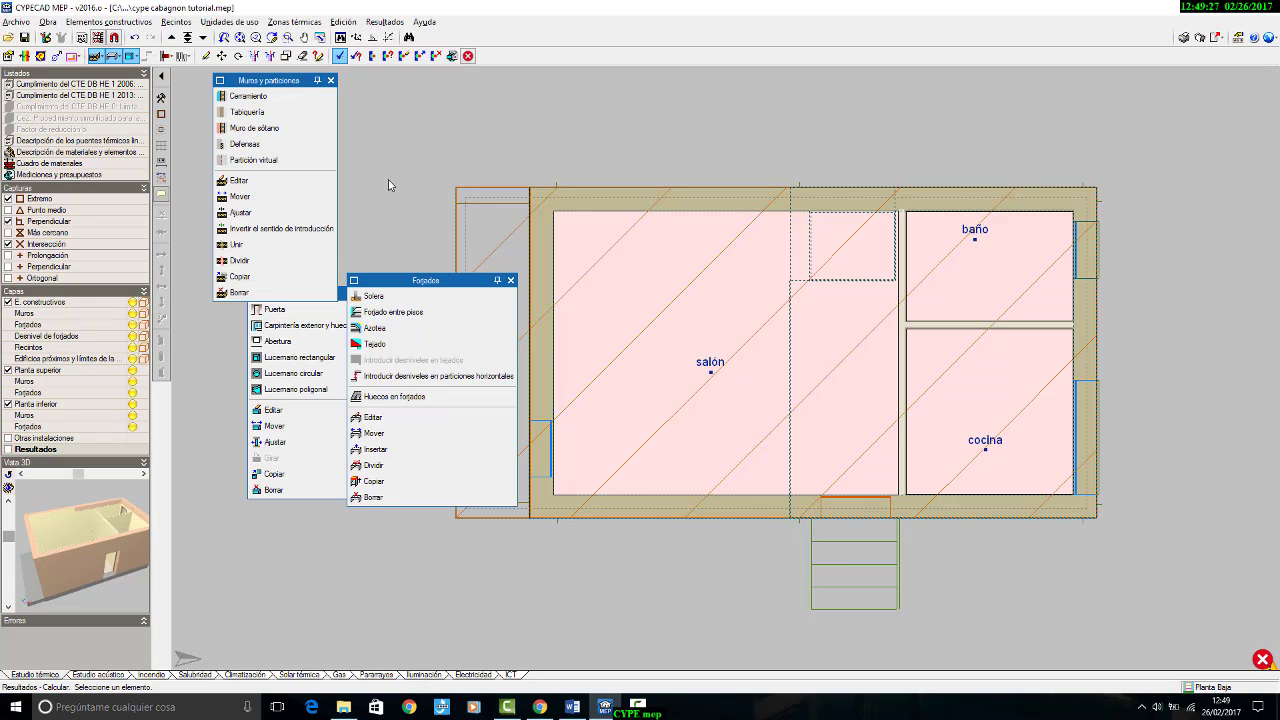
scroll(537, 250, up, 2)
middle_drag(540, 238, 505, 164)
scroll(506, 142, up, 1)
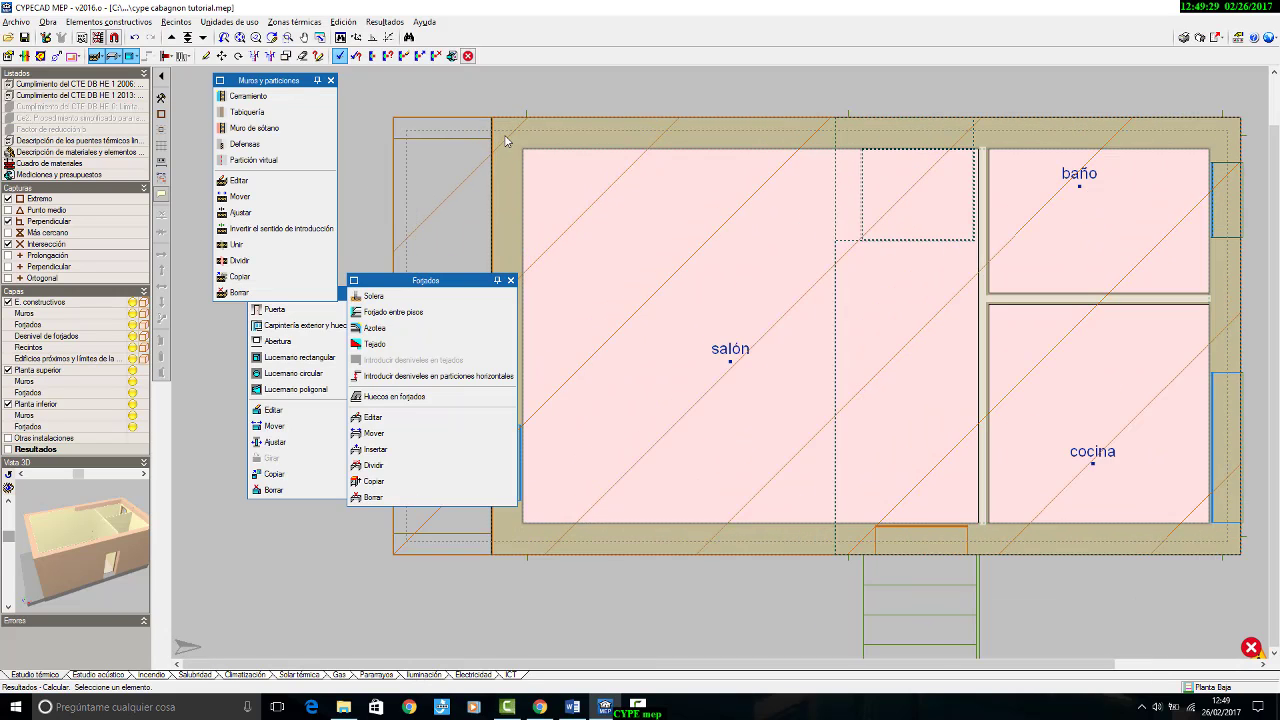
scroll(507, 146, down, 2)
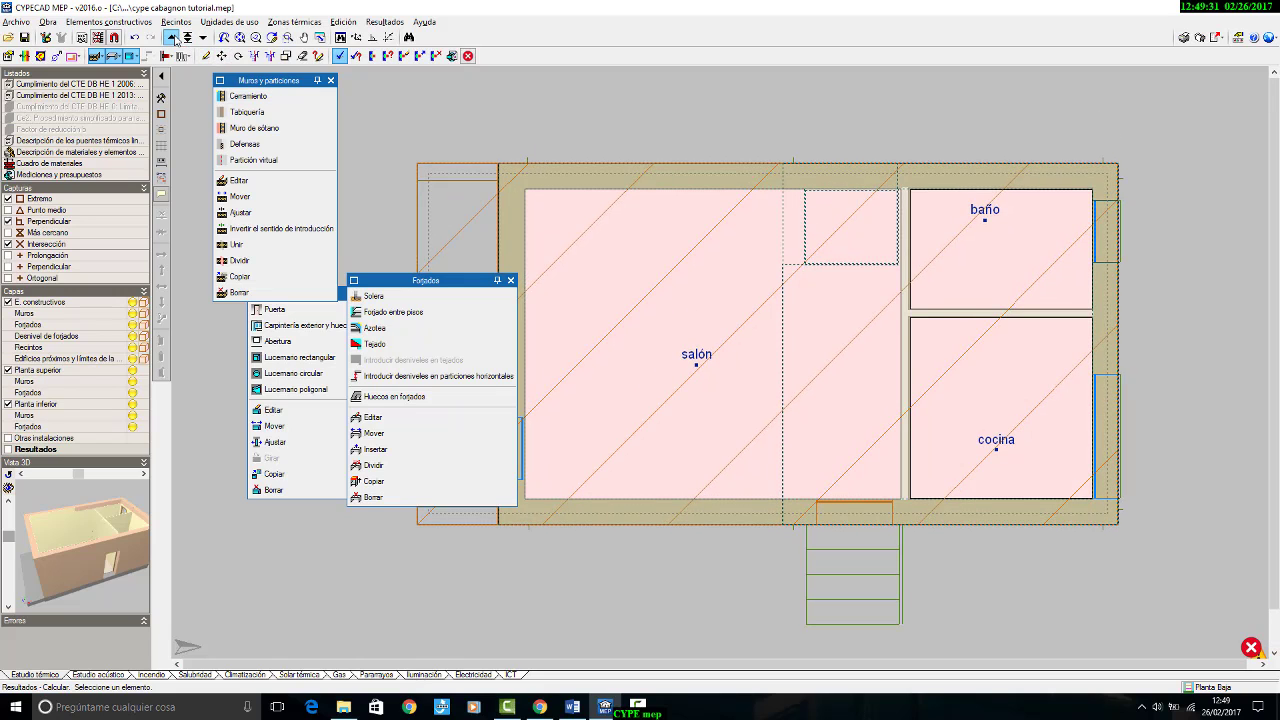
Step: Go up to the Cubierta plan and set the PUR Plancha layer of the roof's cubierta exterior covering to 10 cm
click(172, 37)
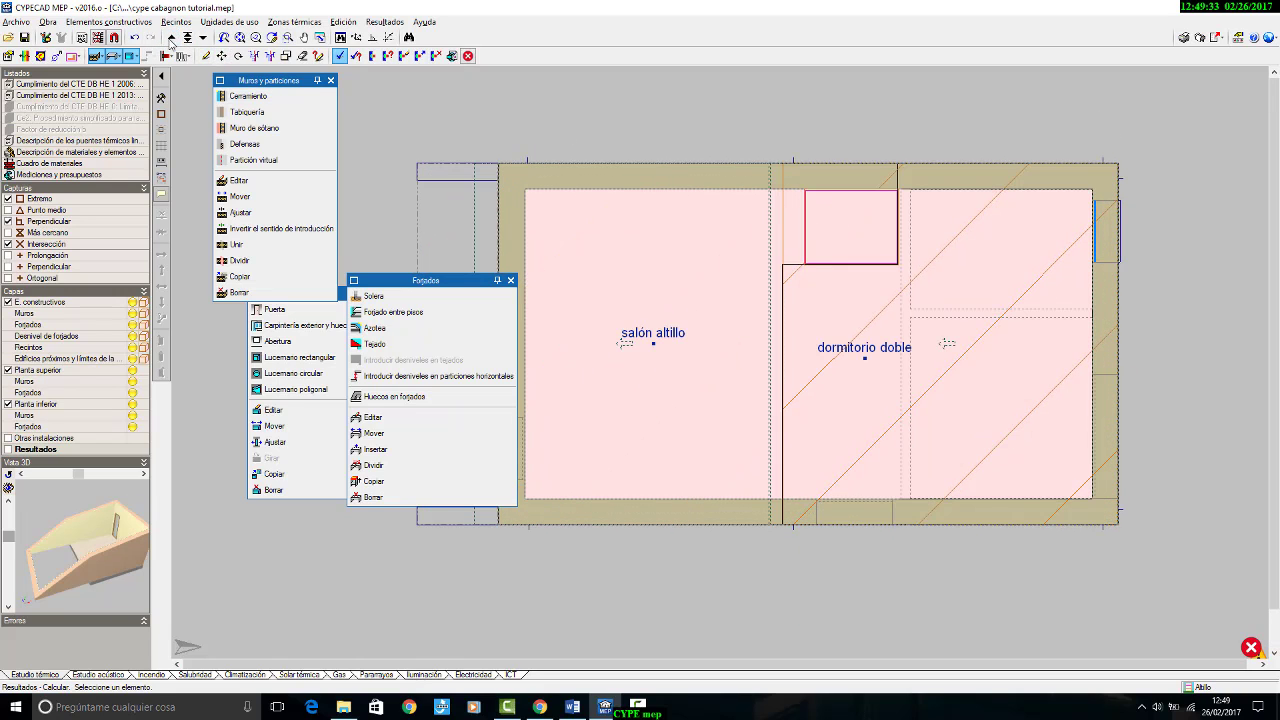
click(172, 37)
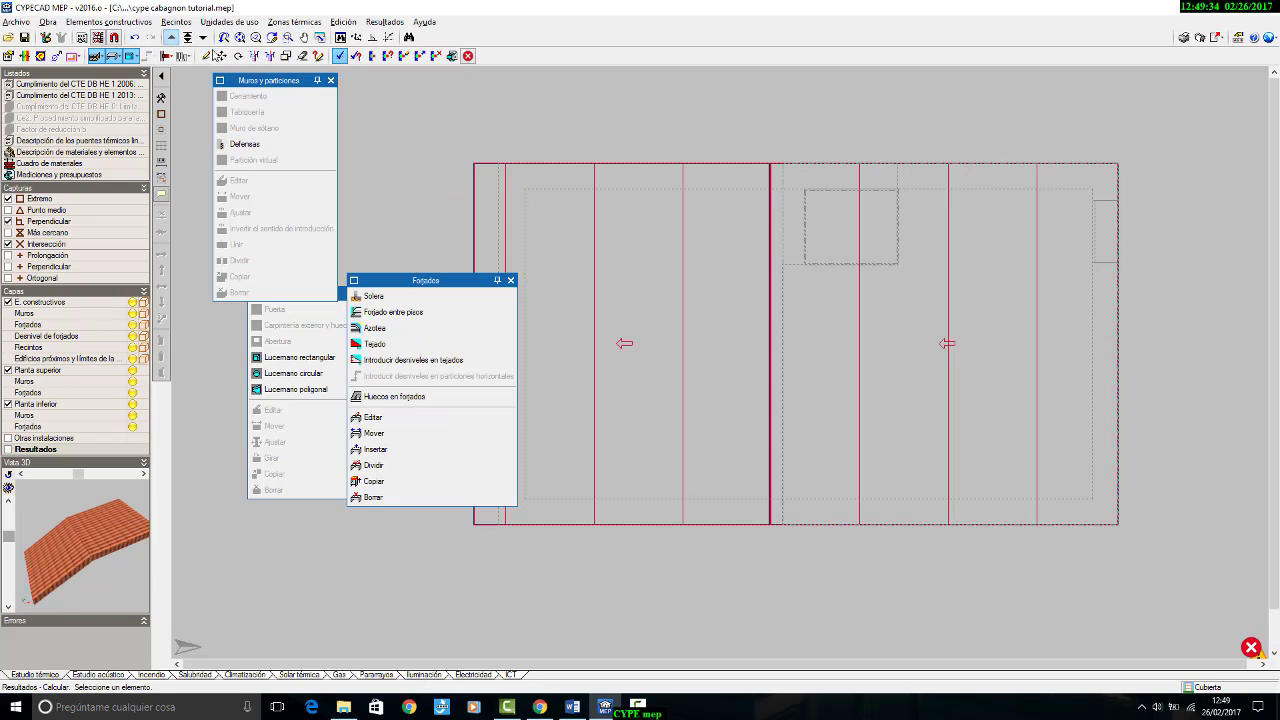
click(387, 418)
click(790, 166)
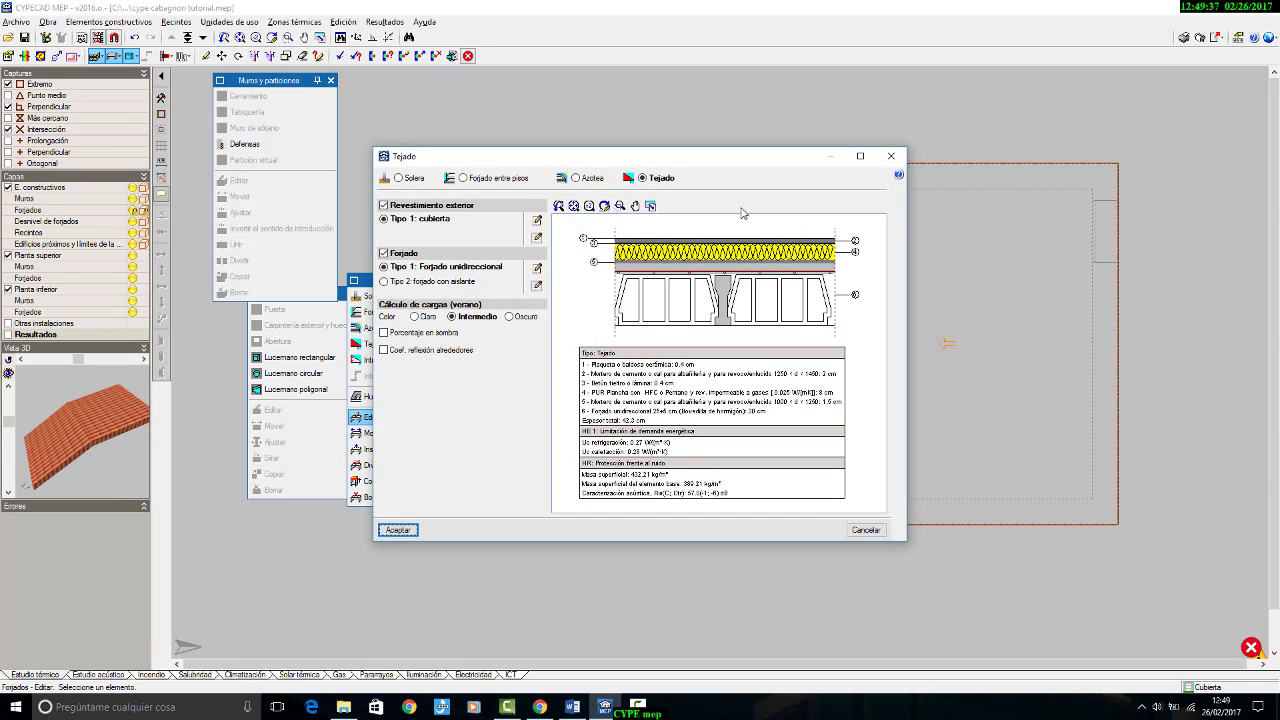
click(537, 238)
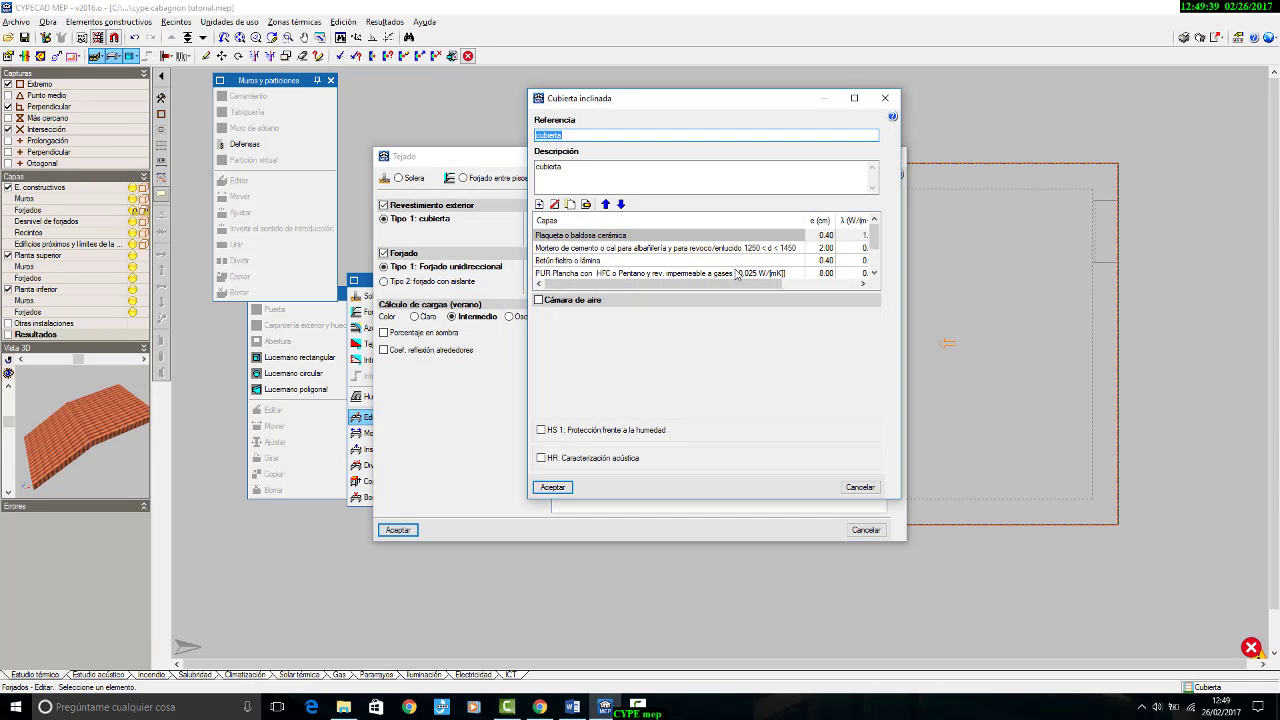
double_click(822, 279)
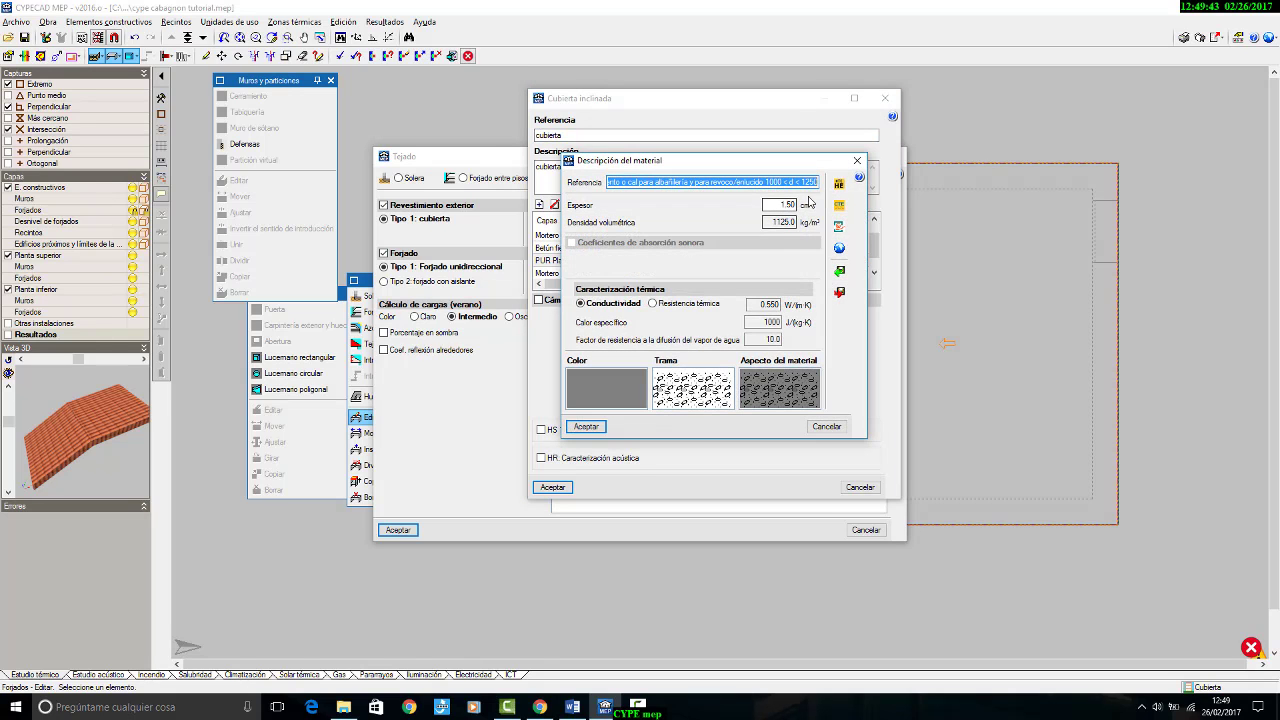
click(857, 160)
click(822, 261)
double_click(822, 262)
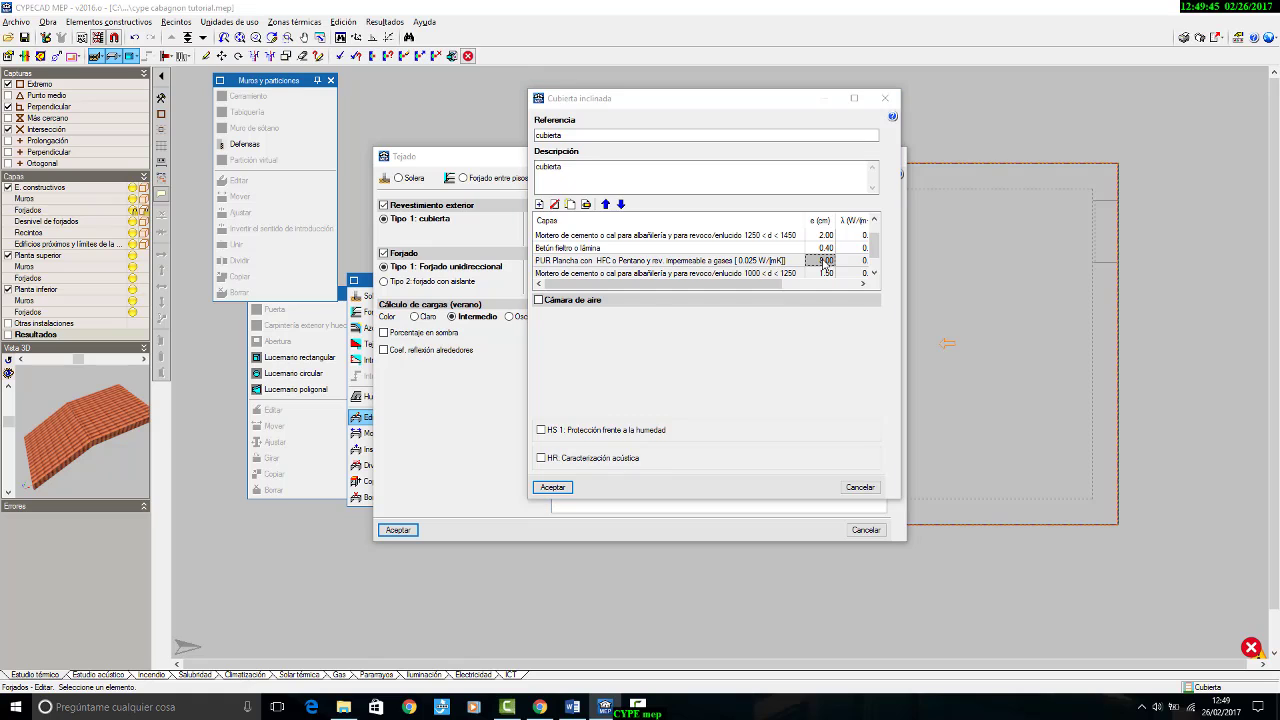
drag(779, 206, 821, 205)
text(10)
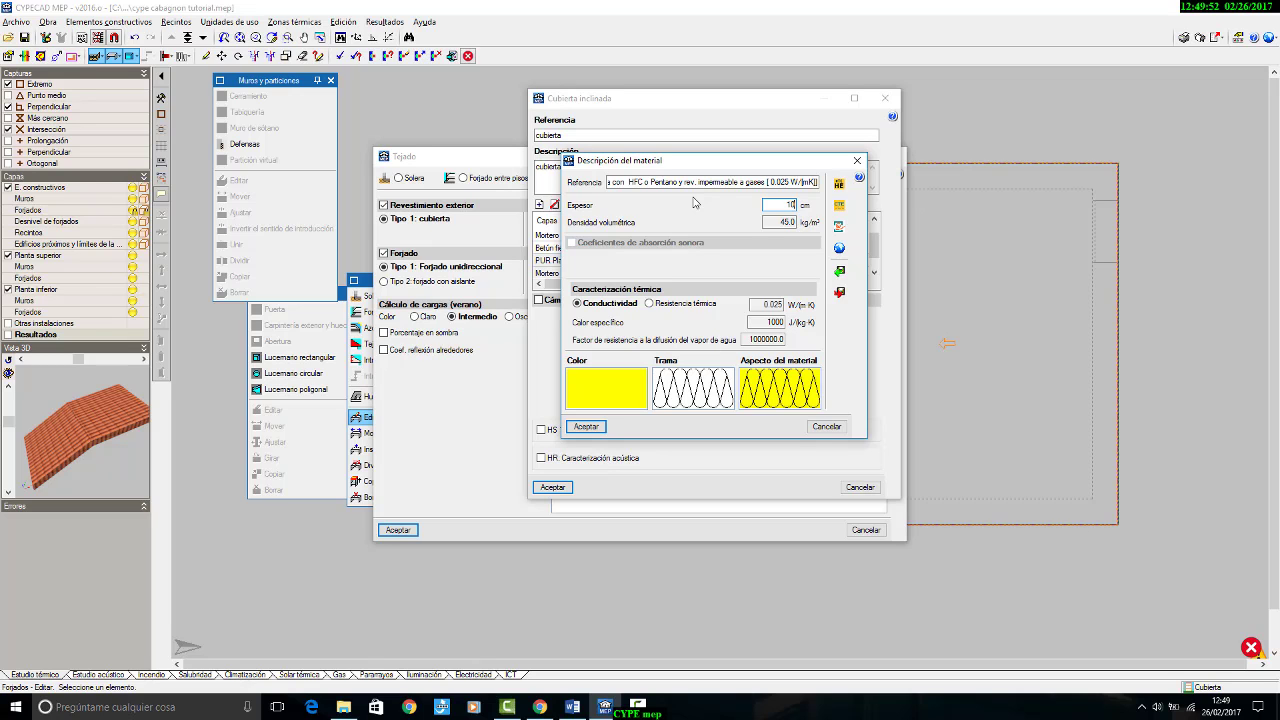
click(587, 427)
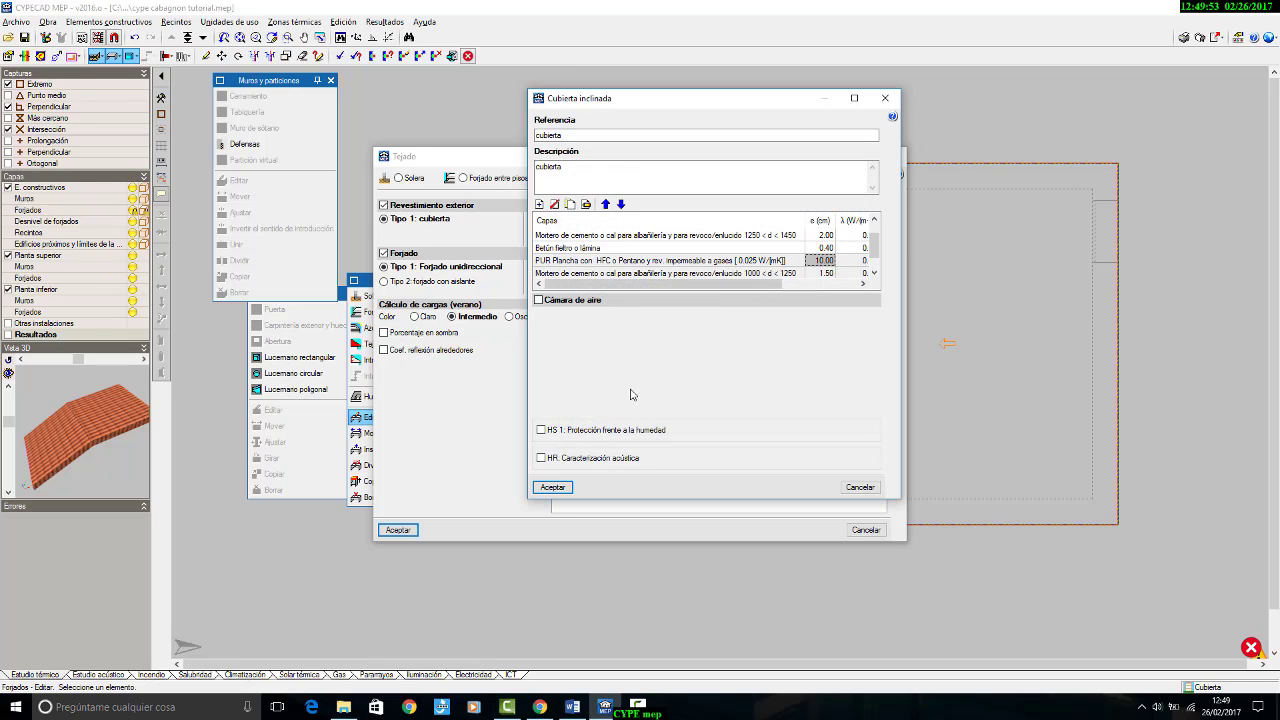
click(553, 487)
click(399, 530)
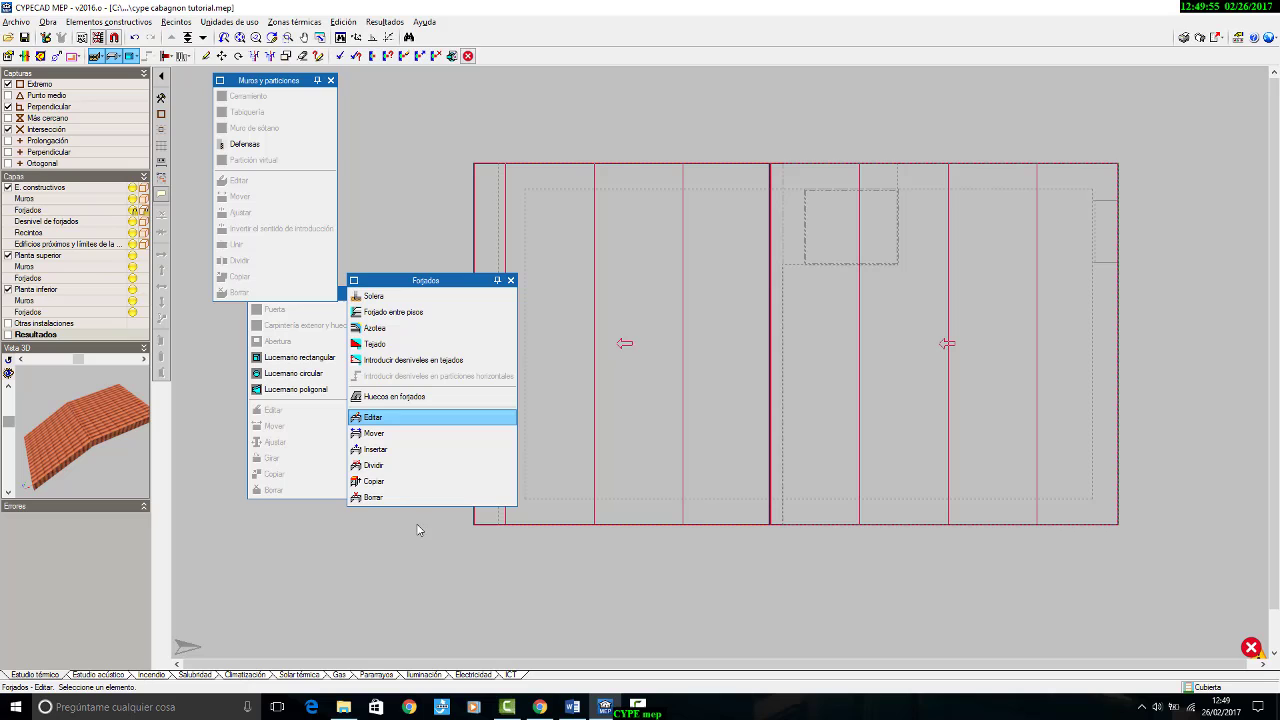
Step: Recalculate the thermal study with the 10 cm roof insulation and inspect the Cubierta plan
click(385, 21)
click(420, 42)
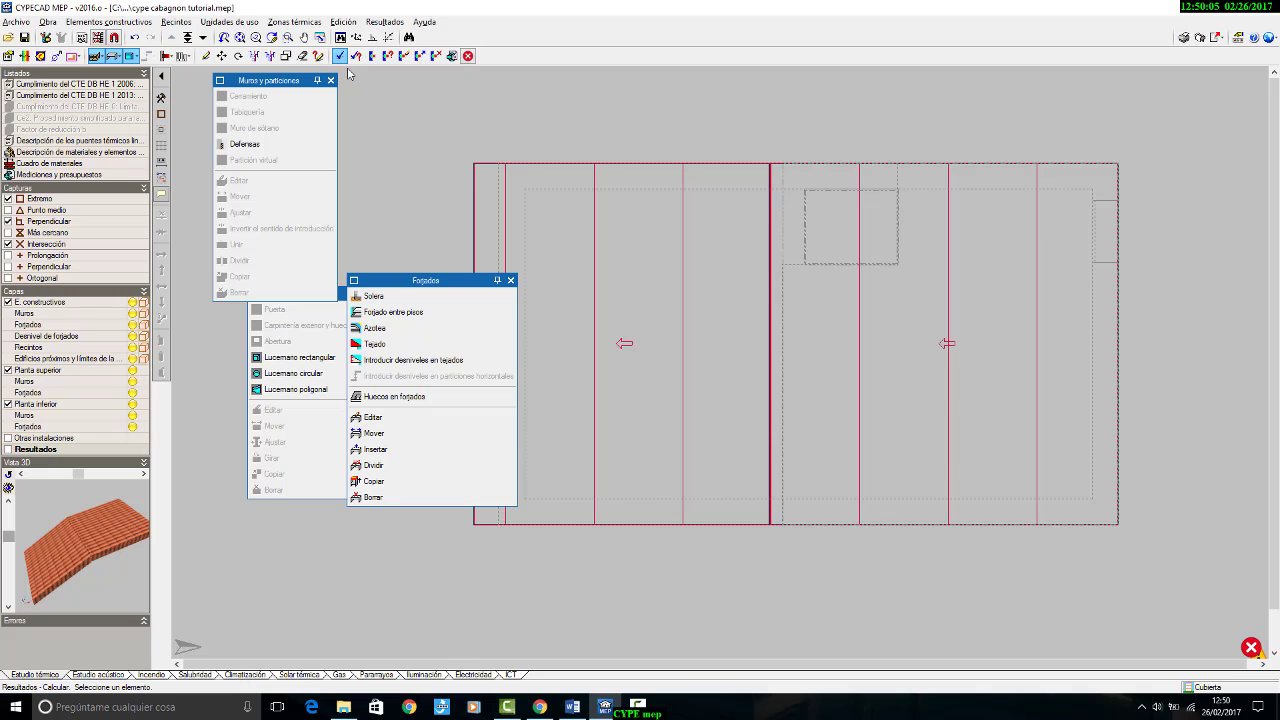
scroll(760, 262, down, 1)
scroll(763, 260, up, 2)
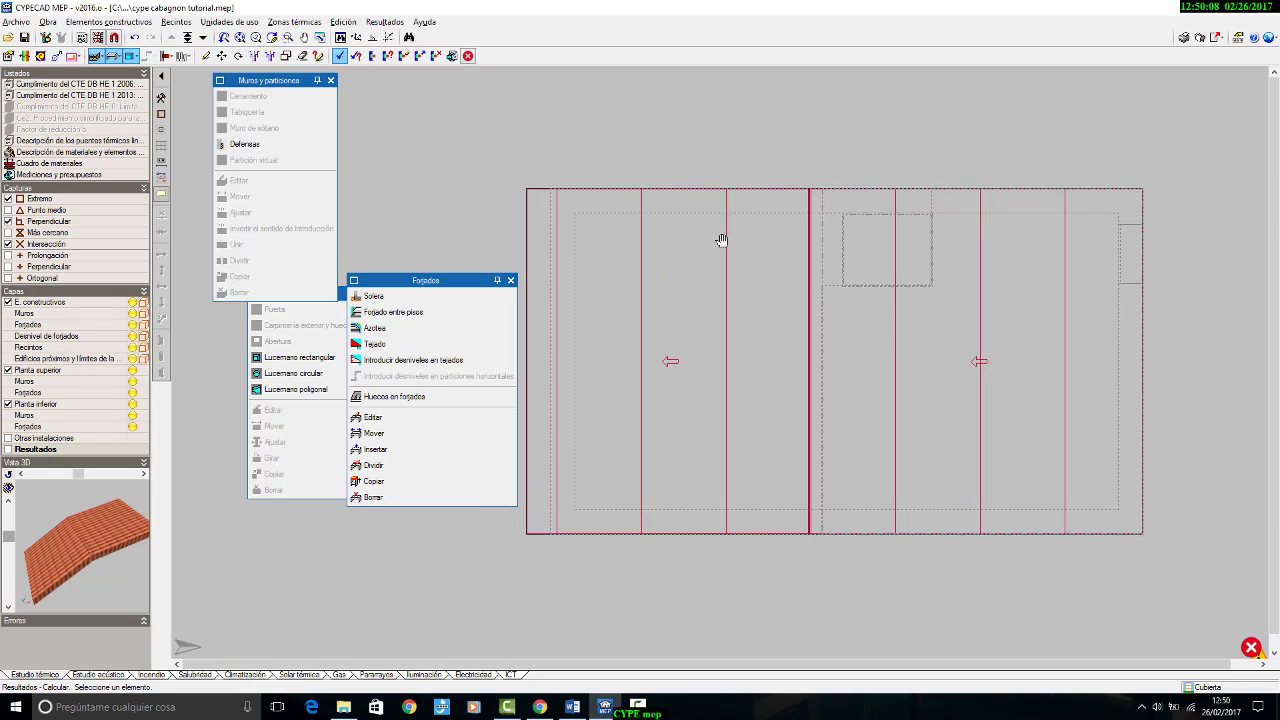
Step: Edit the thermal efficiency of the ventilation heat recovery unit in the study's general data for CTE DB-HE1 2013 and accept both dialogs
click(50, 22)
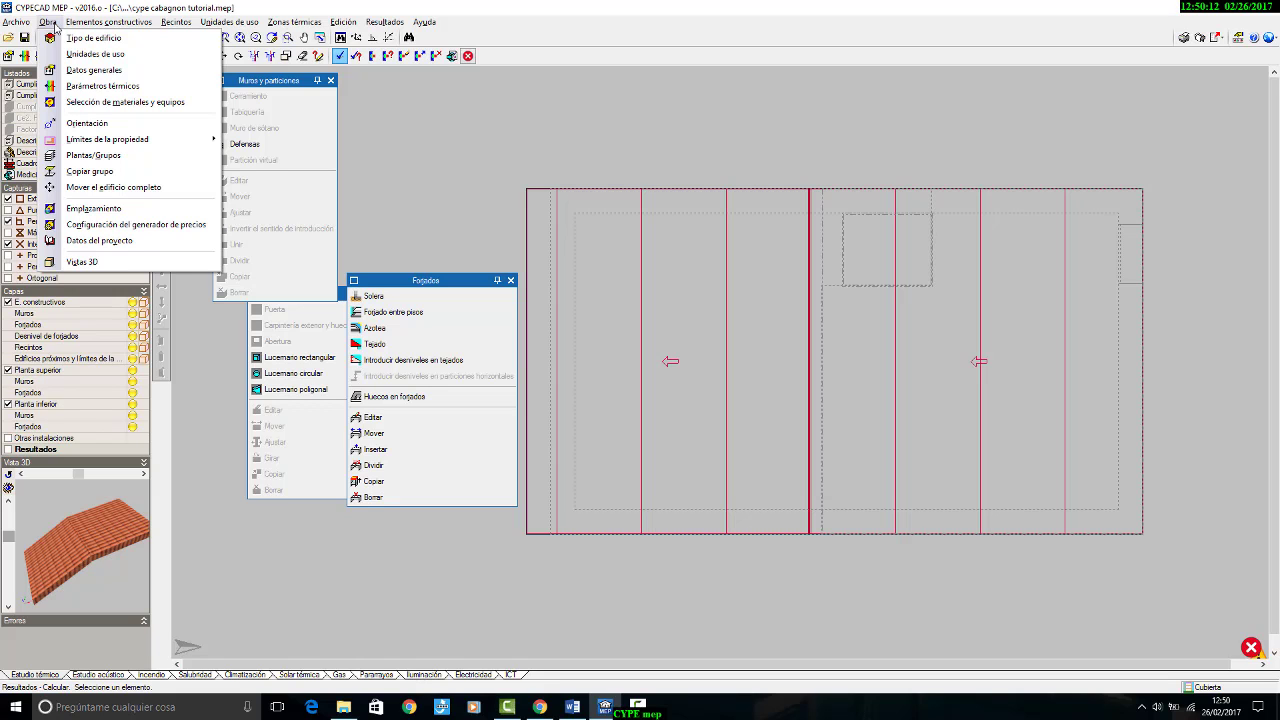
click(80, 70)
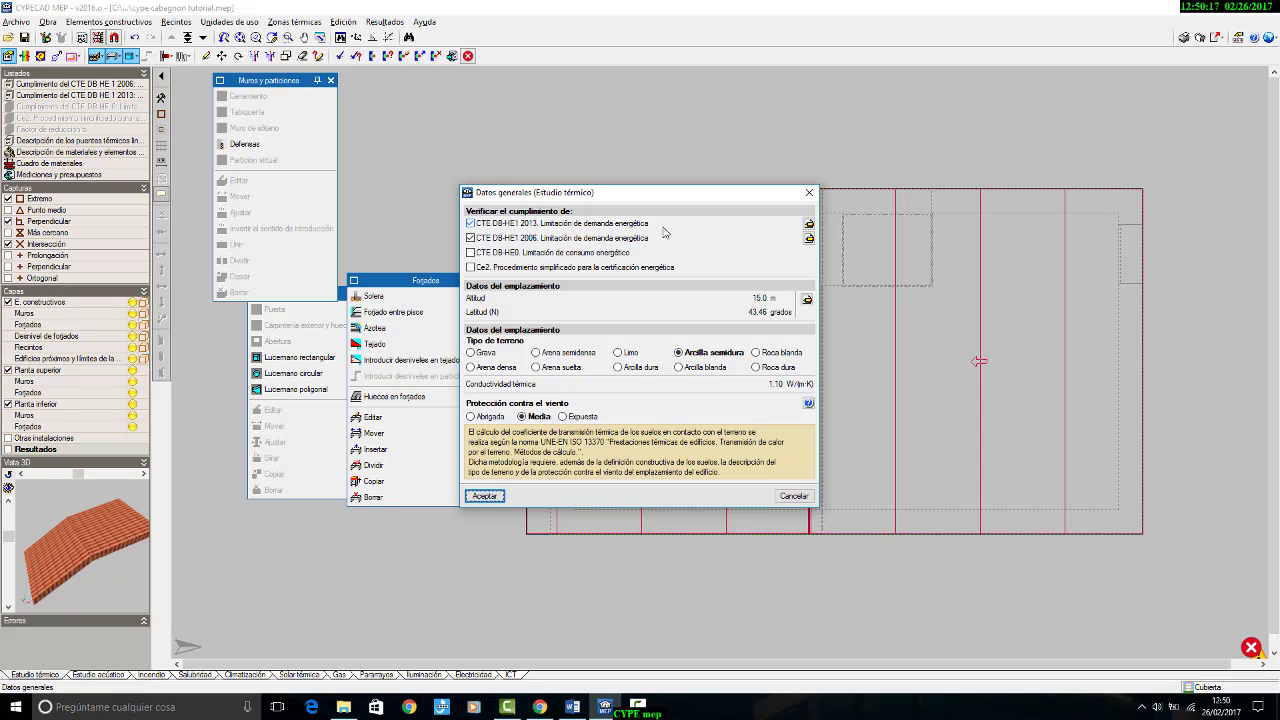
click(809, 227)
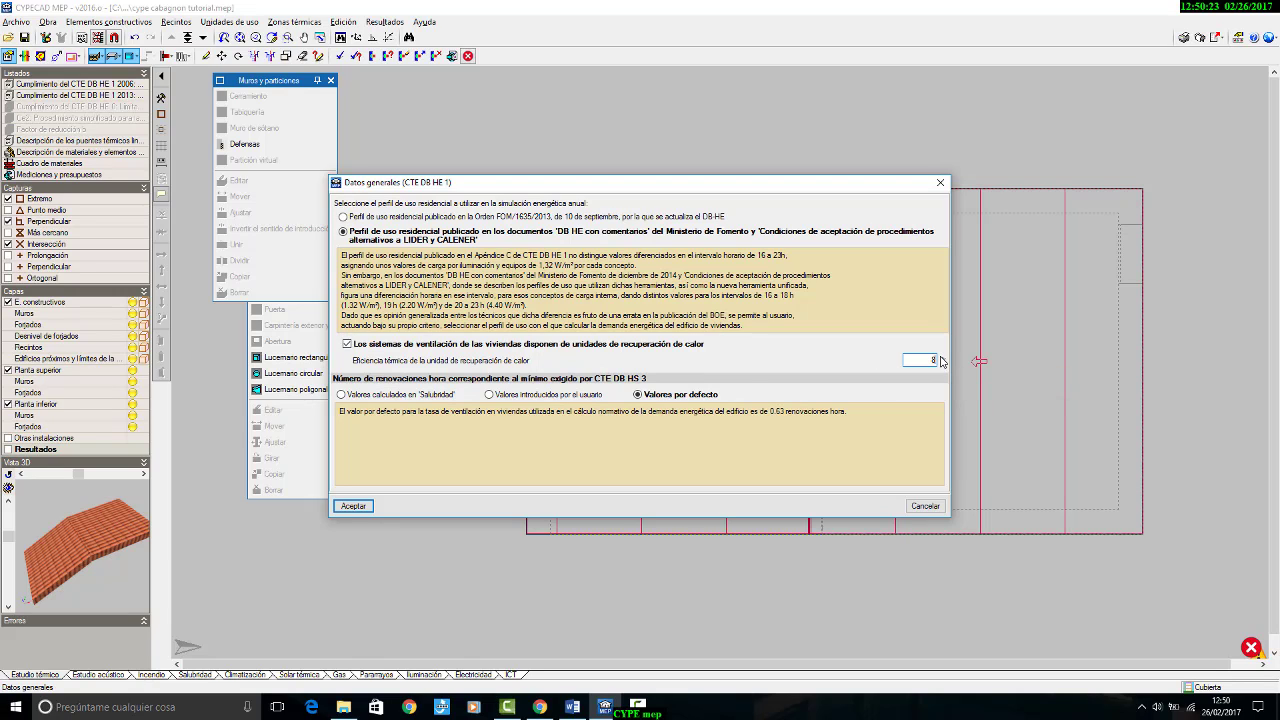
click(375, 510)
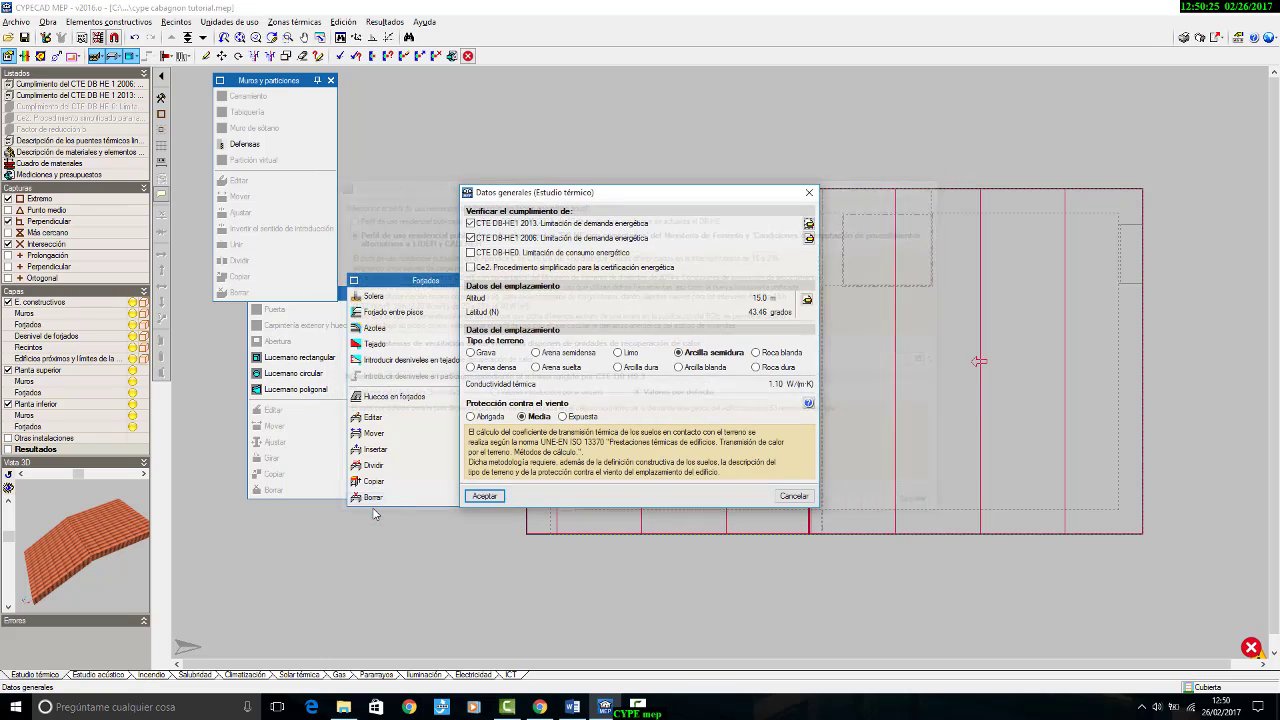
click(474, 494)
Step: Recalculate the thermal study with the revised heat recovery settings and read the incident messages
click(390, 22)
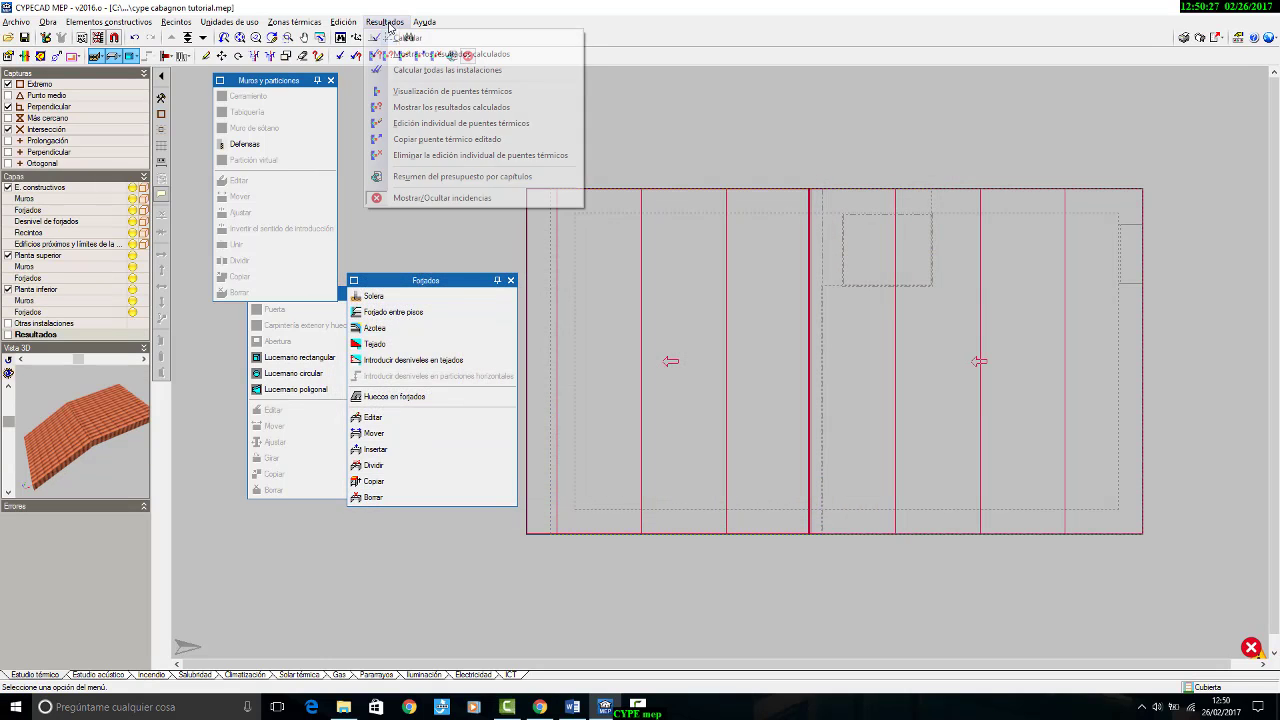
click(410, 48)
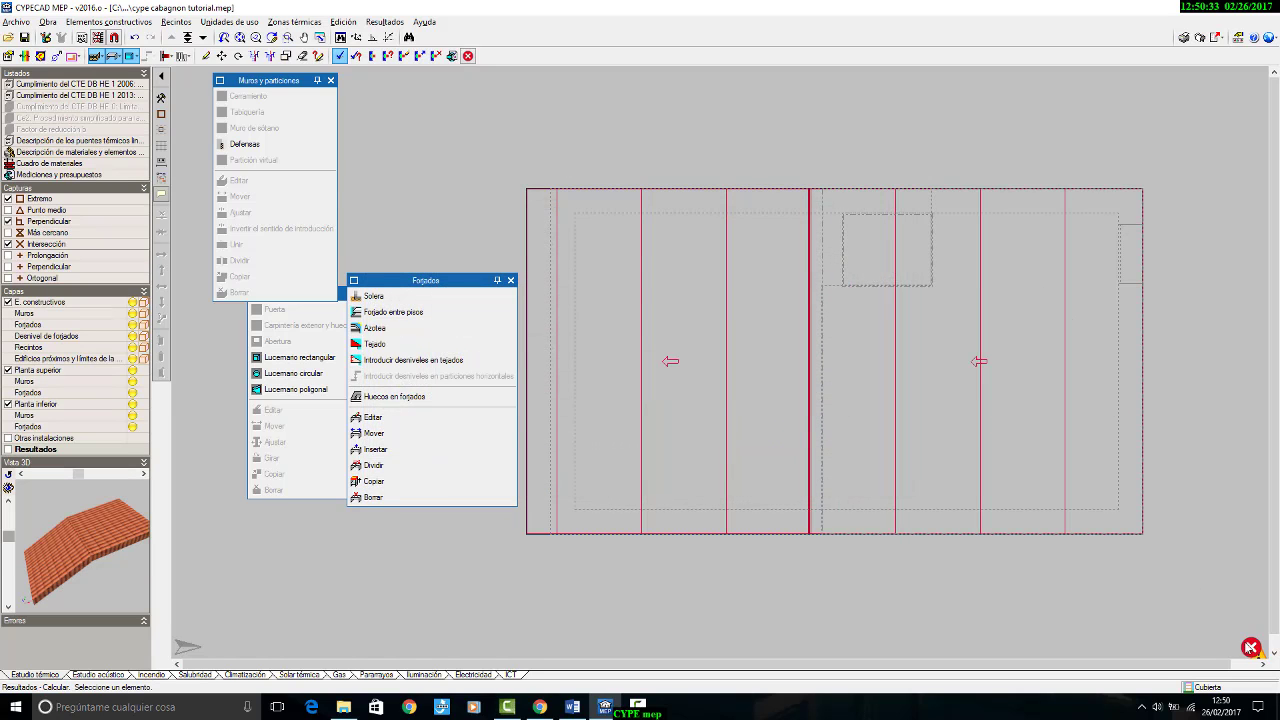
mouse_move(1251, 648)
Step: Set the PUR Plancha layer of the roof's cubierta covering to 12 cm and recalculate the thermal study
middle_drag(564, 206, 569, 173)
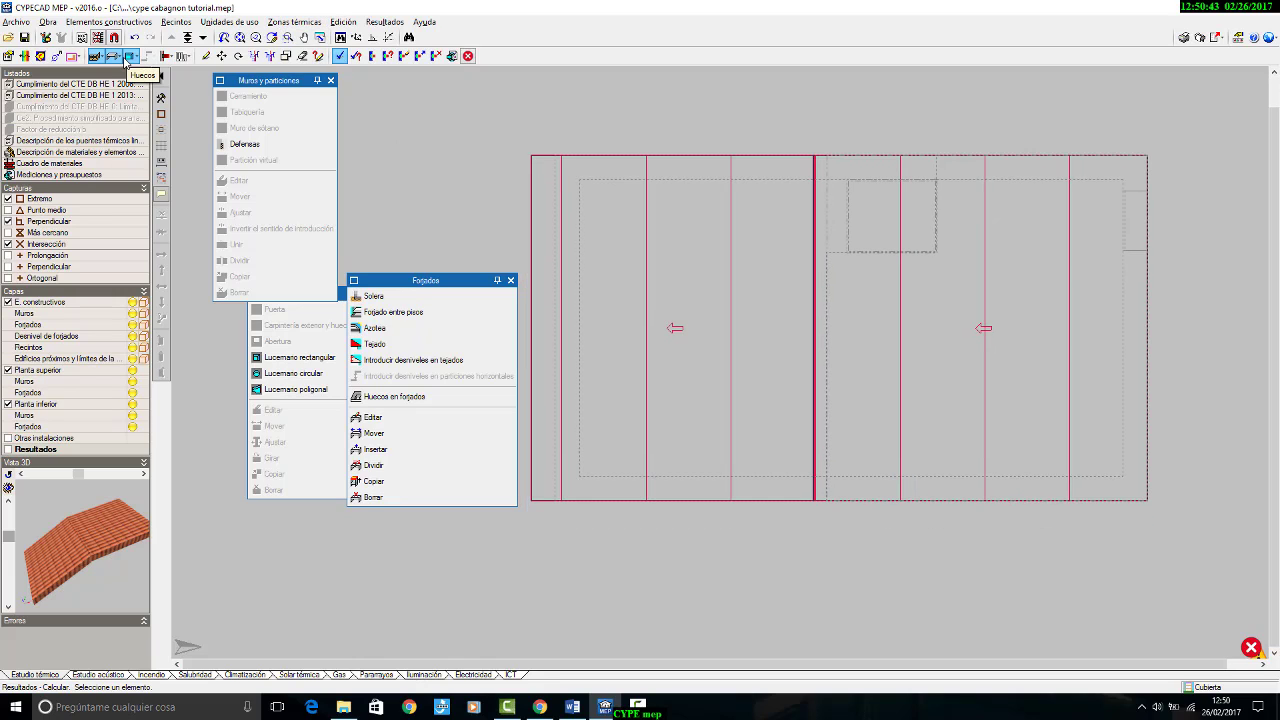
click(372, 417)
click(672, 168)
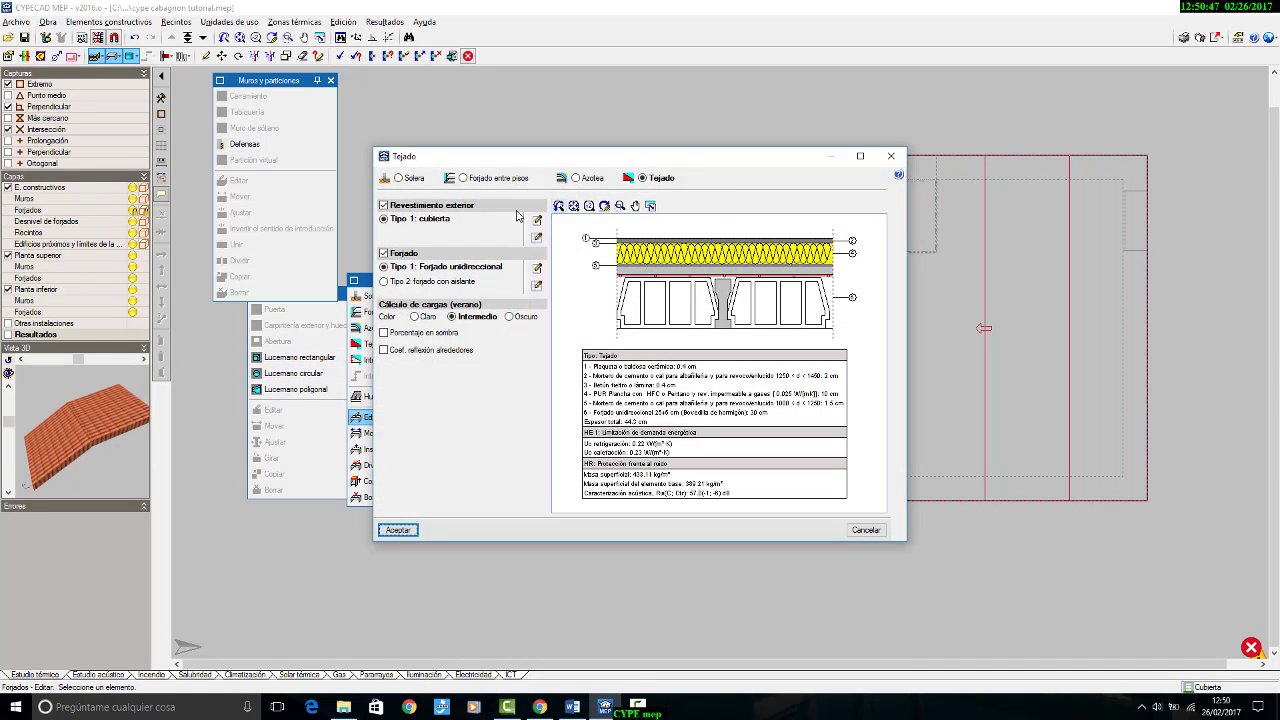
click(537, 219)
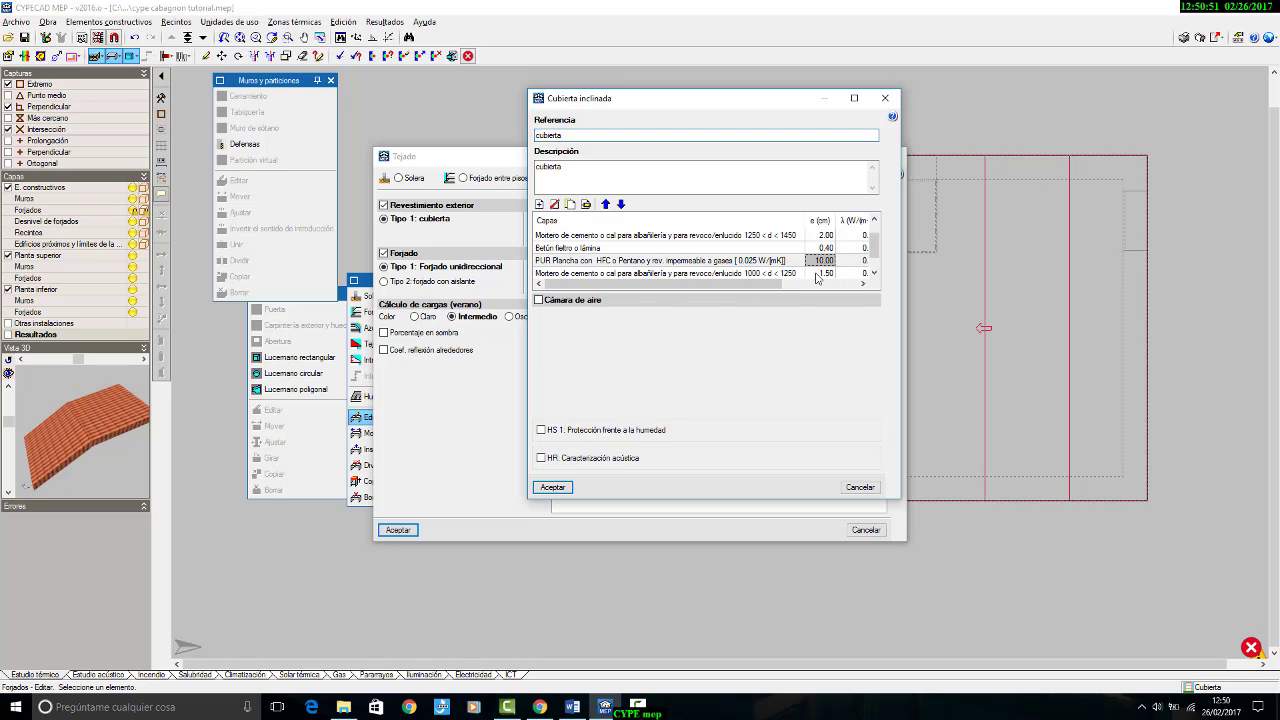
double_click(818, 275)
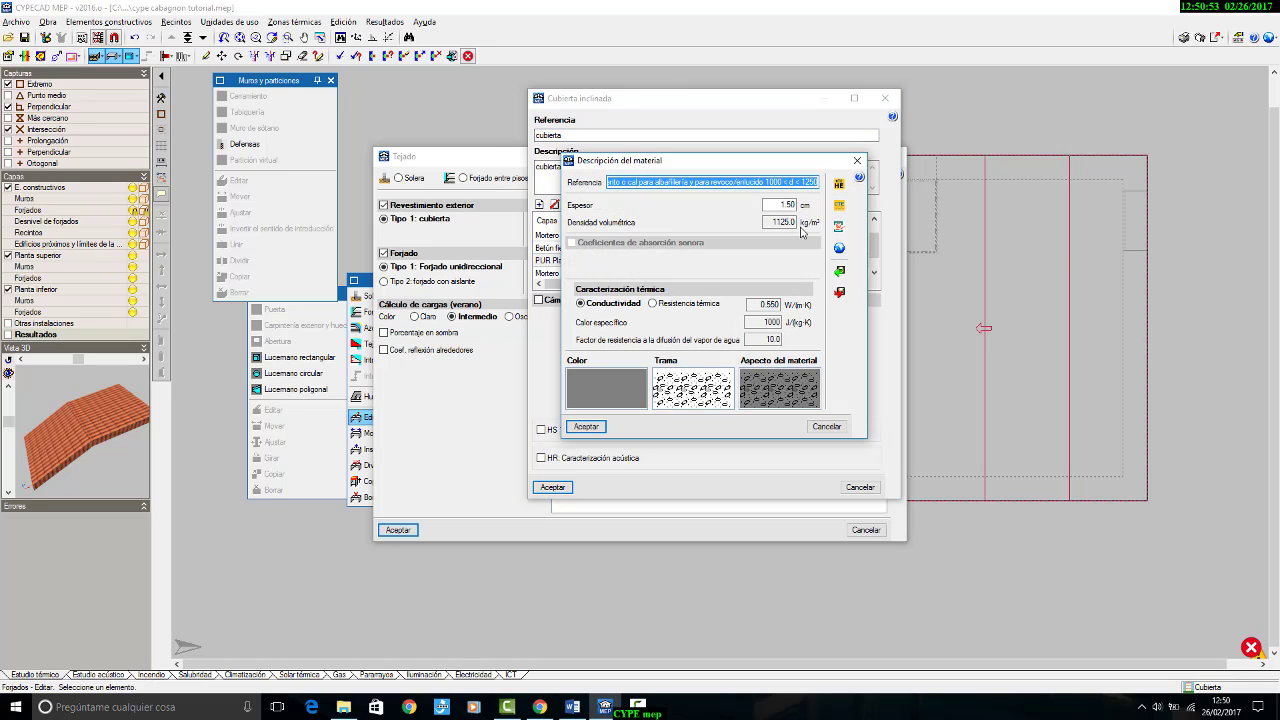
click(857, 160)
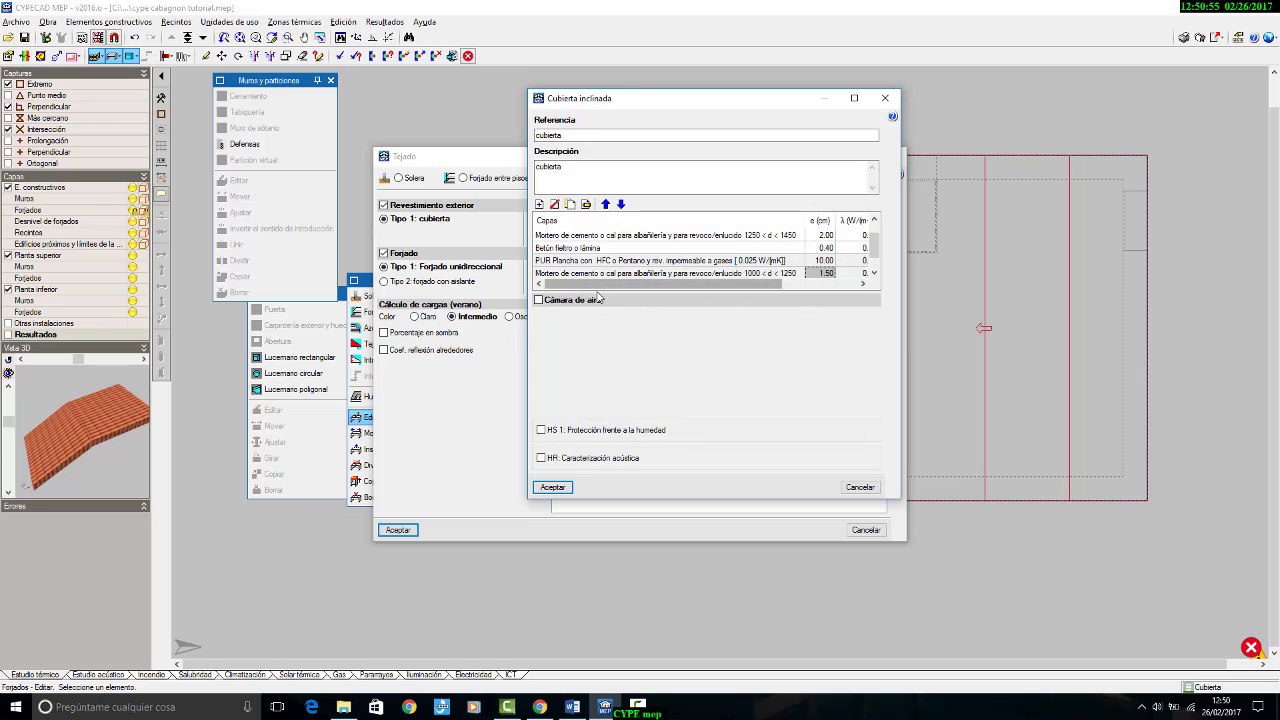
double_click(820, 261)
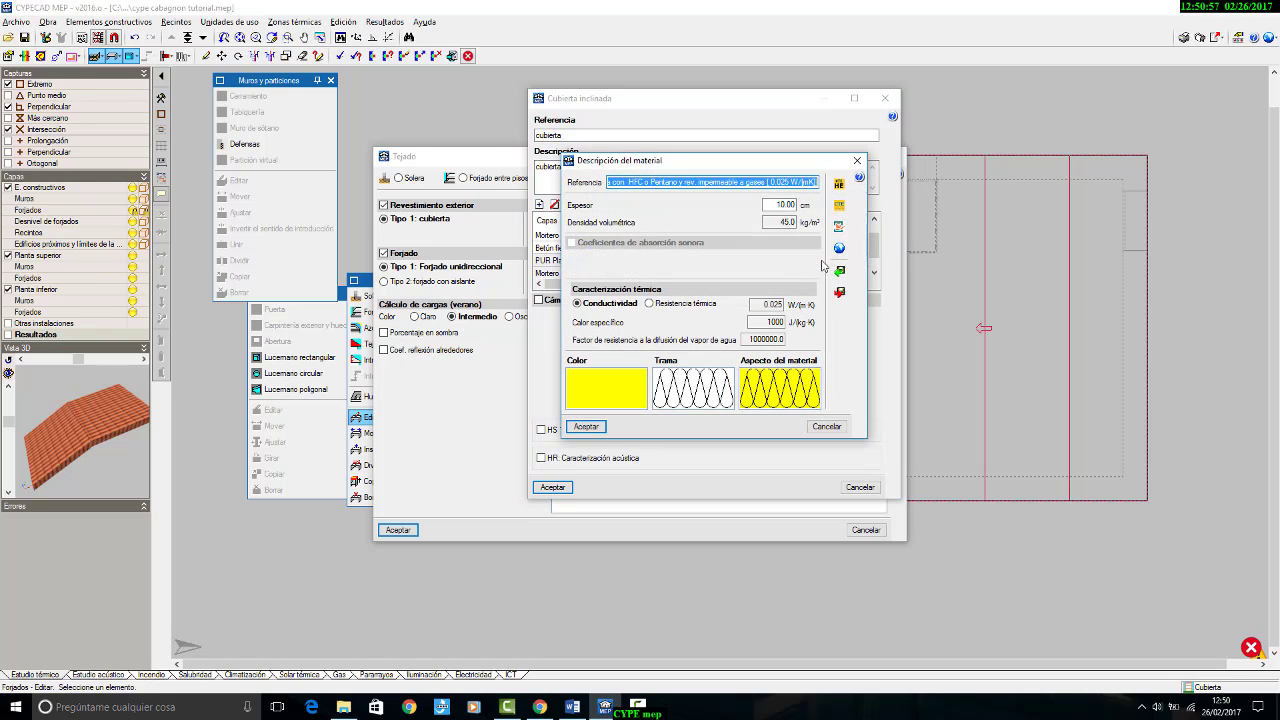
key(Tab)
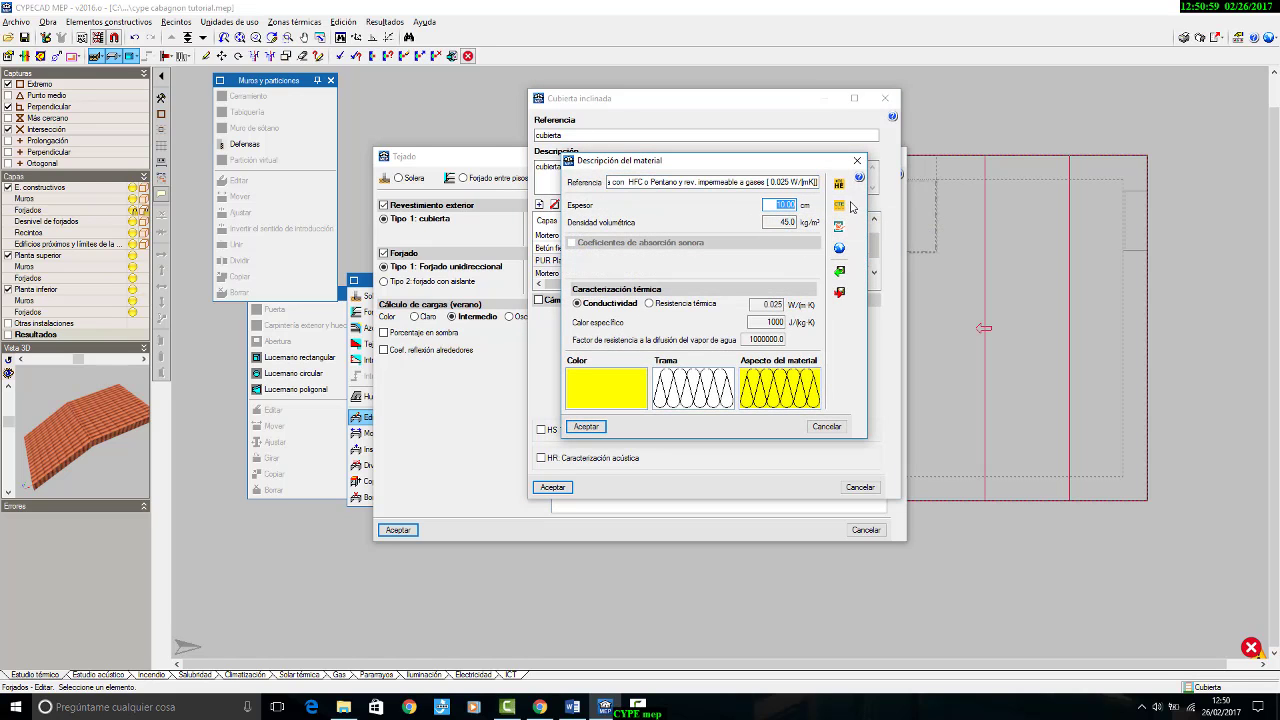
text(12)
click(586, 426)
click(553, 487)
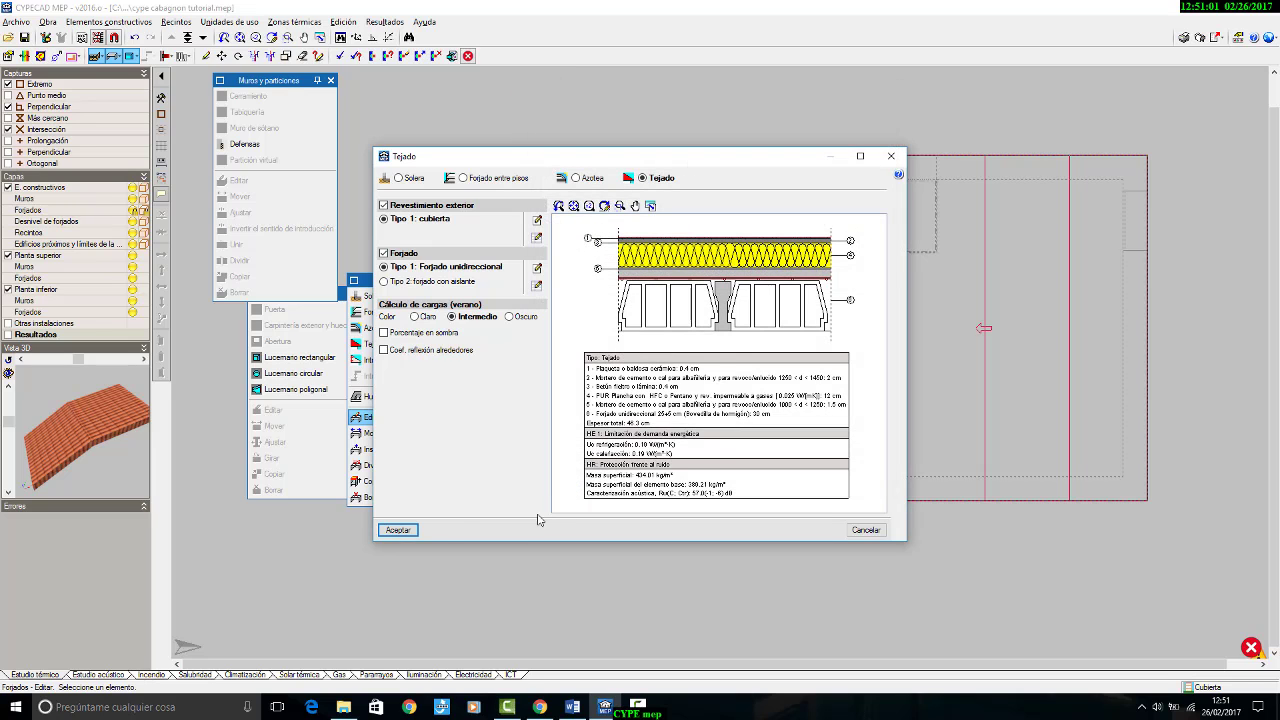
click(398, 529)
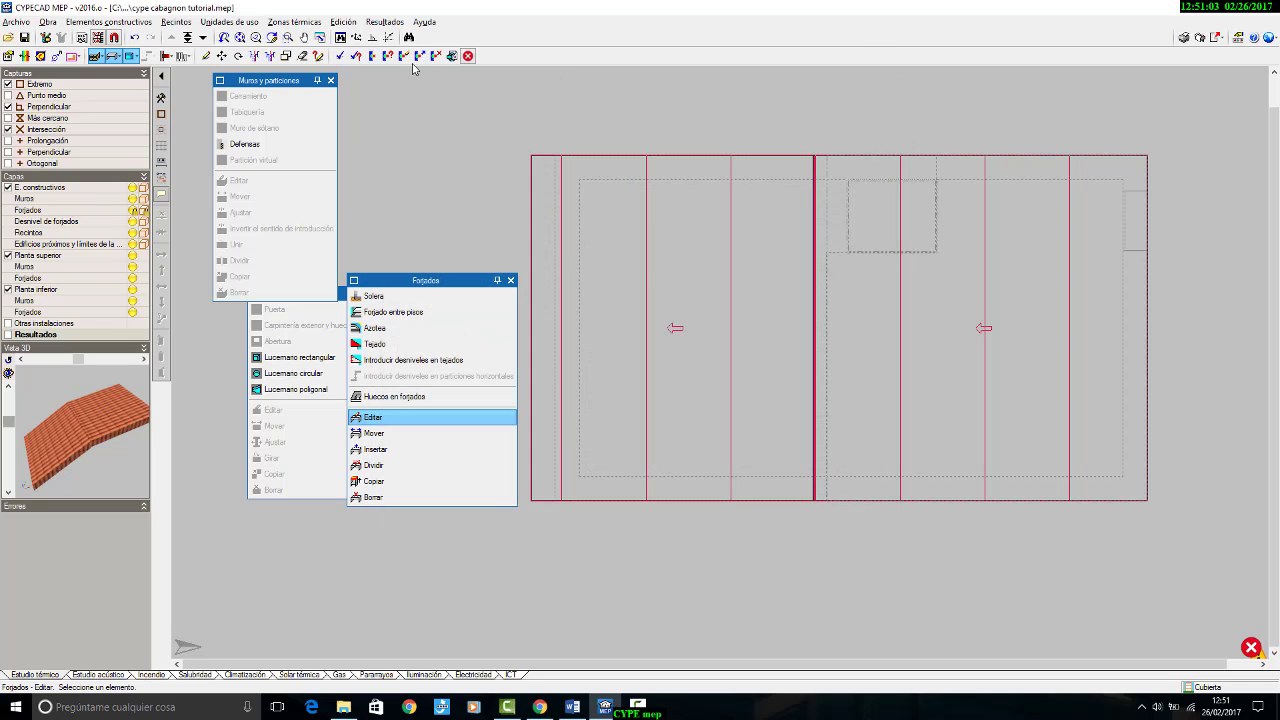
click(384, 21)
click(400, 41)
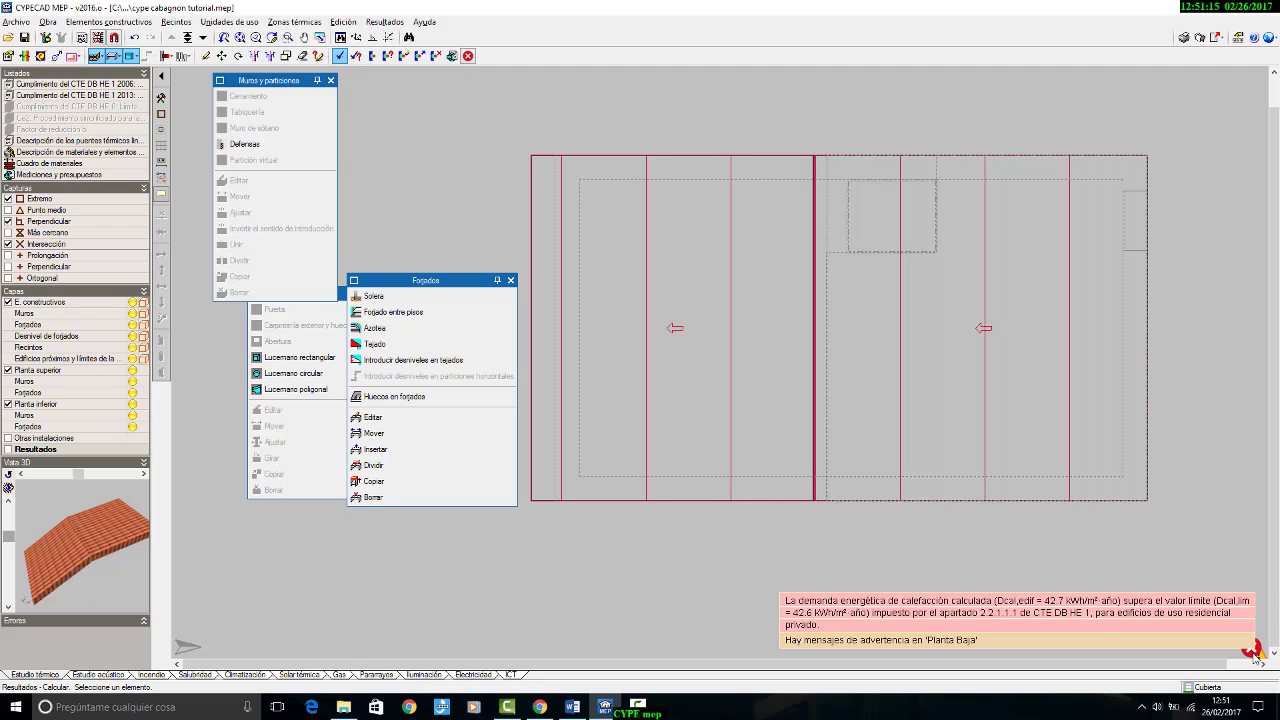
Step: On the Planta Baja plan, set the XPS Expandido layer of the forjado con aislante slab to 10 cm and recalculate the thermal study
click(204, 38)
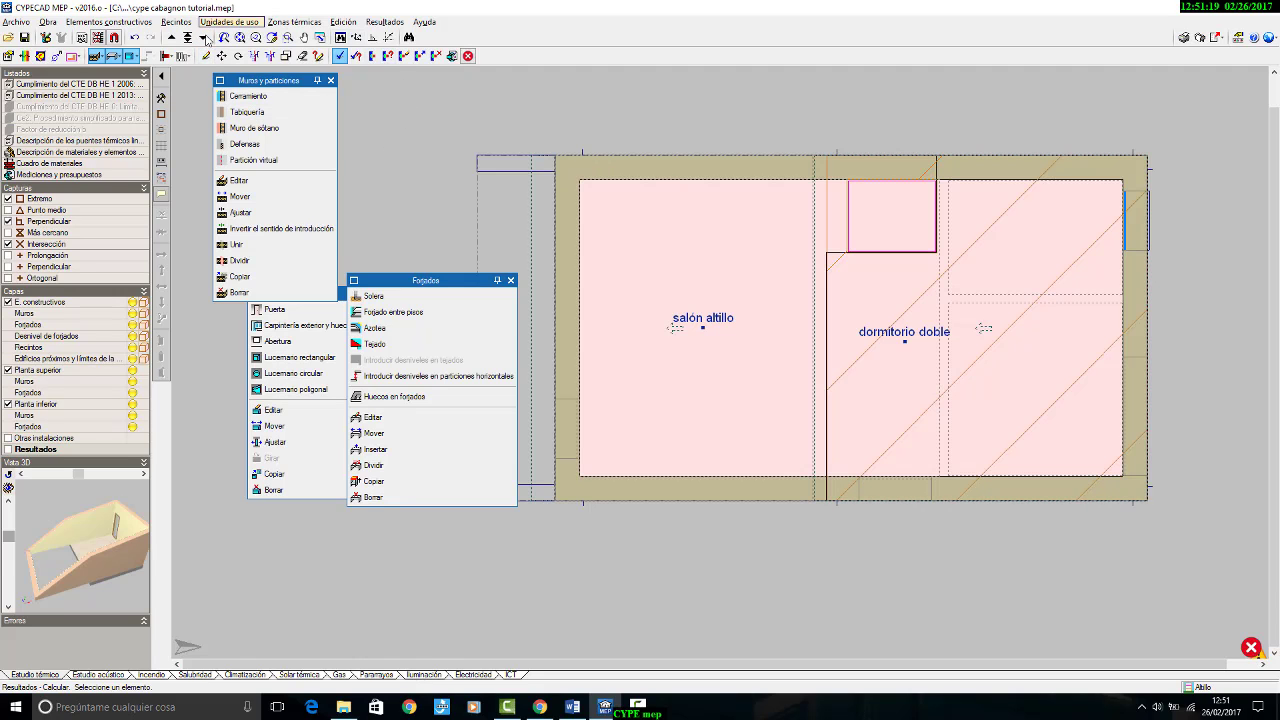
click(204, 38)
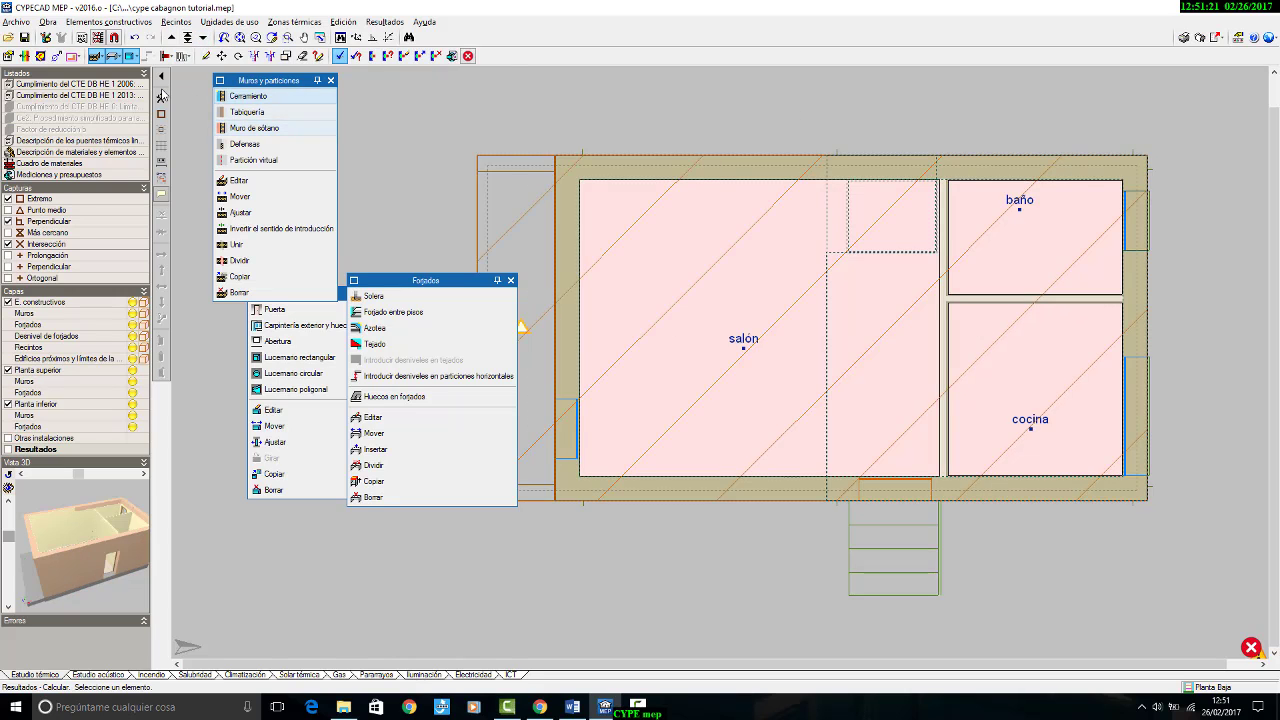
click(372, 417)
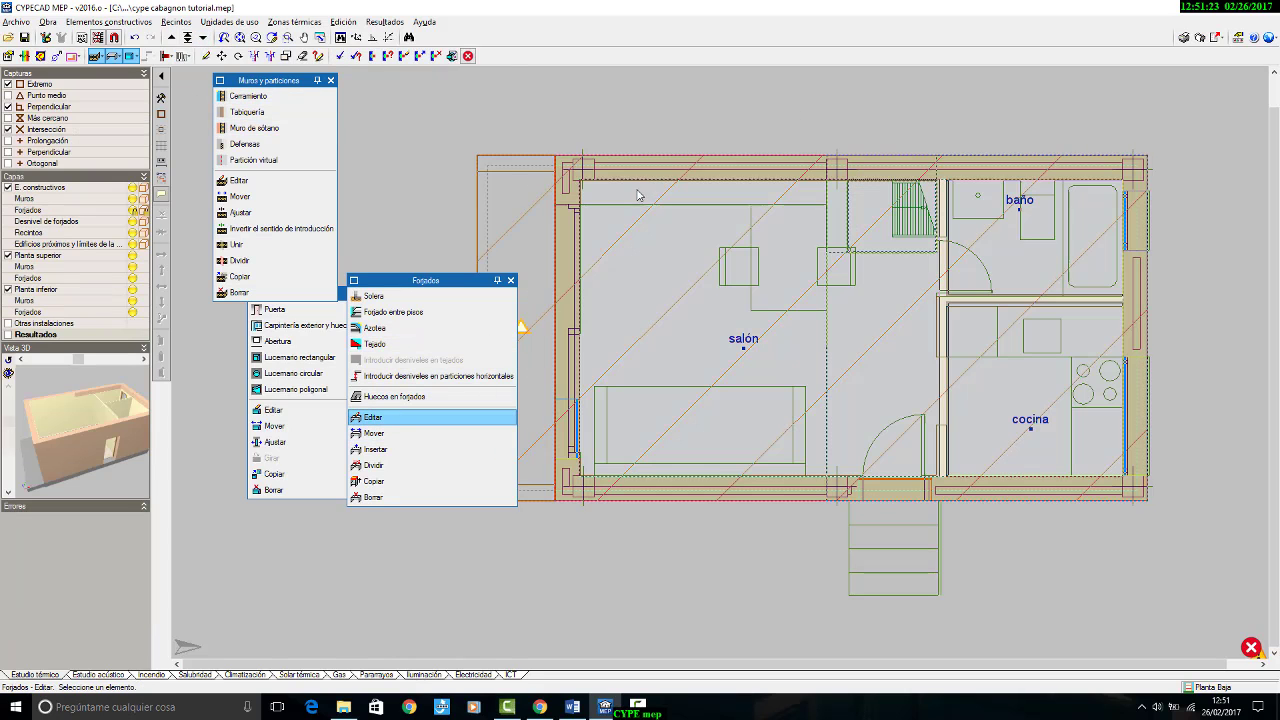
click(645, 179)
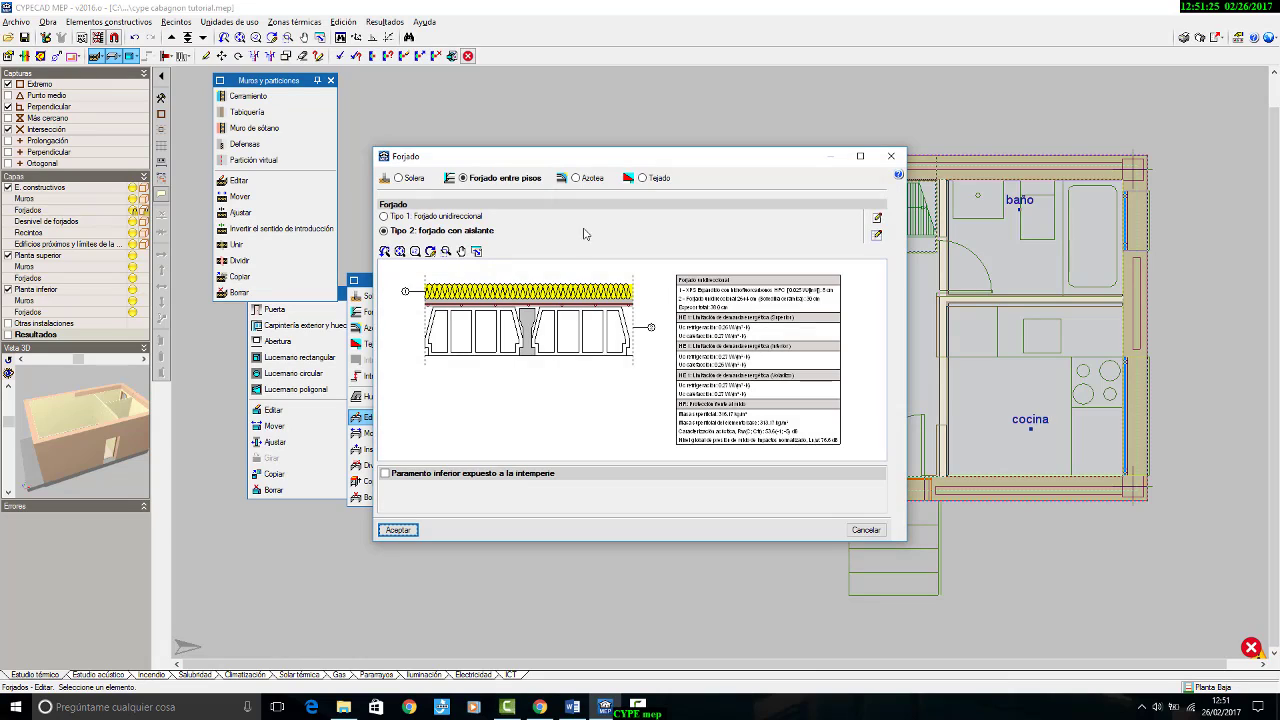
click(877, 218)
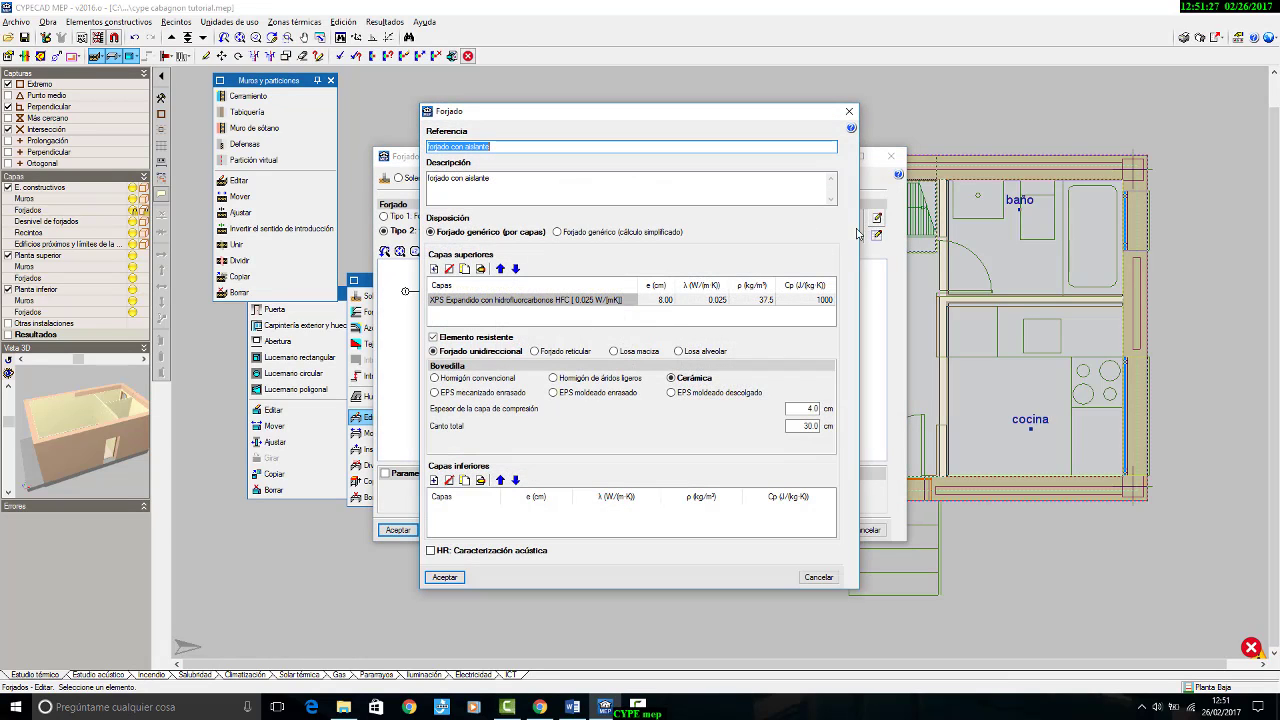
click(663, 300)
double_click(663, 300)
double_click(708, 256)
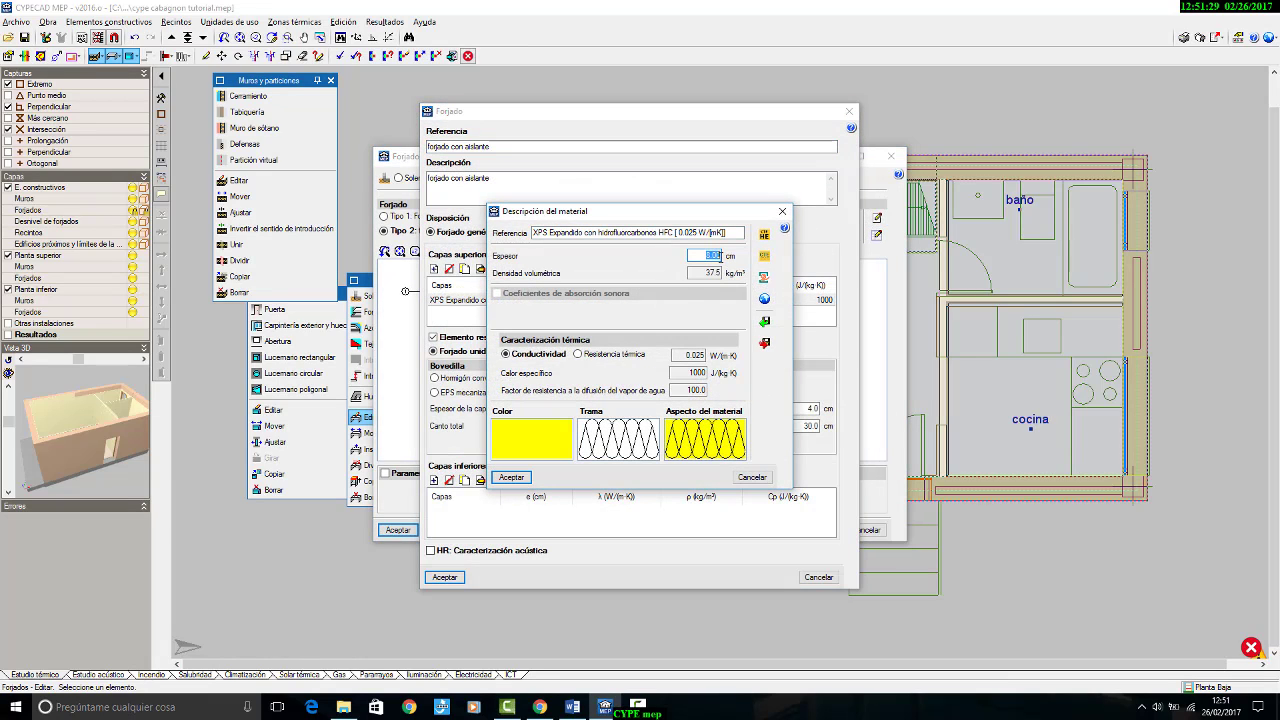
text(10)
click(512, 478)
click(444, 577)
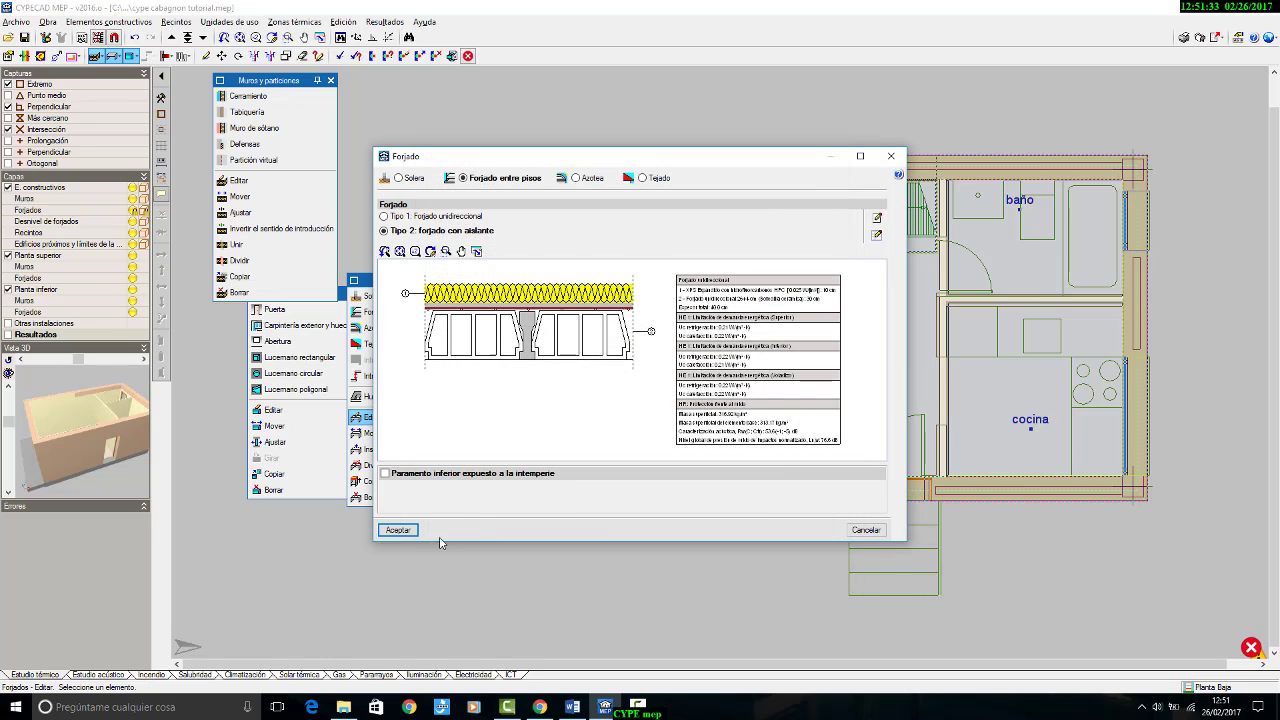
click(408, 527)
click(384, 21)
click(534, 118)
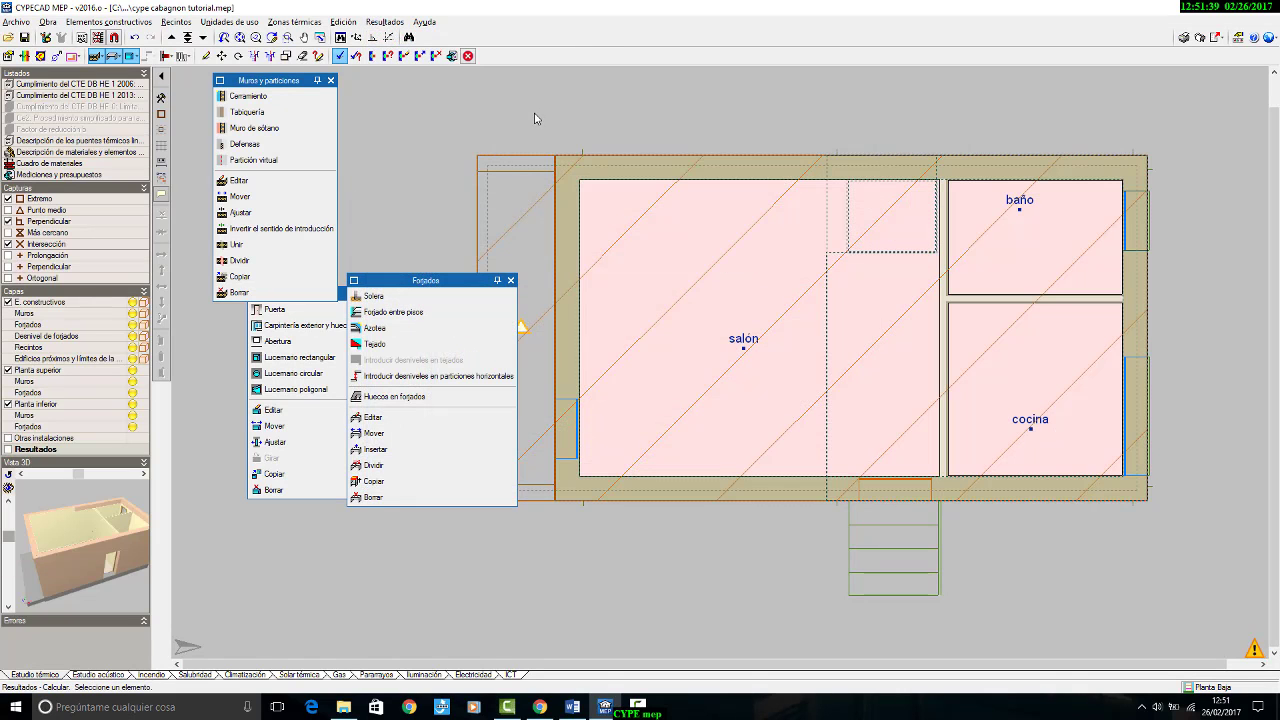
Step: Read the warning message on the Planta Baja plan and examine the exterior slab strip it marks beside the salón
click(1258, 650)
mouse_move(691, 330)
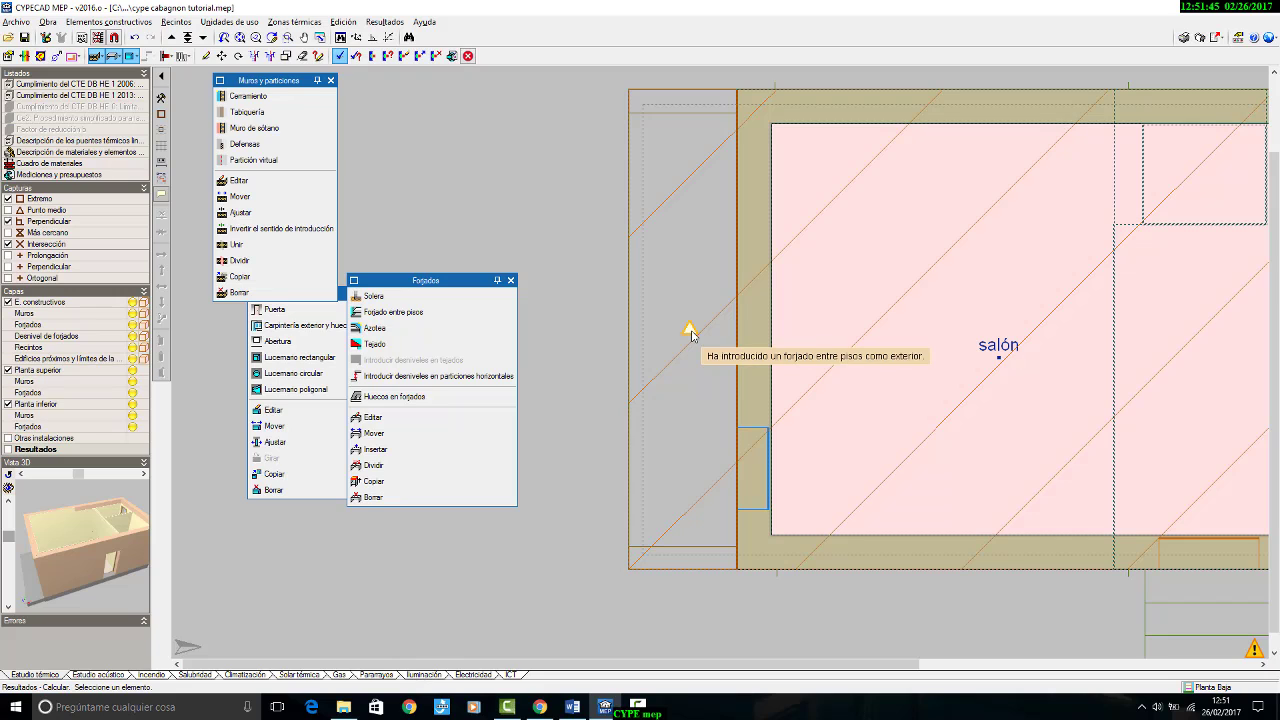
scroll(643, 333, down, 3)
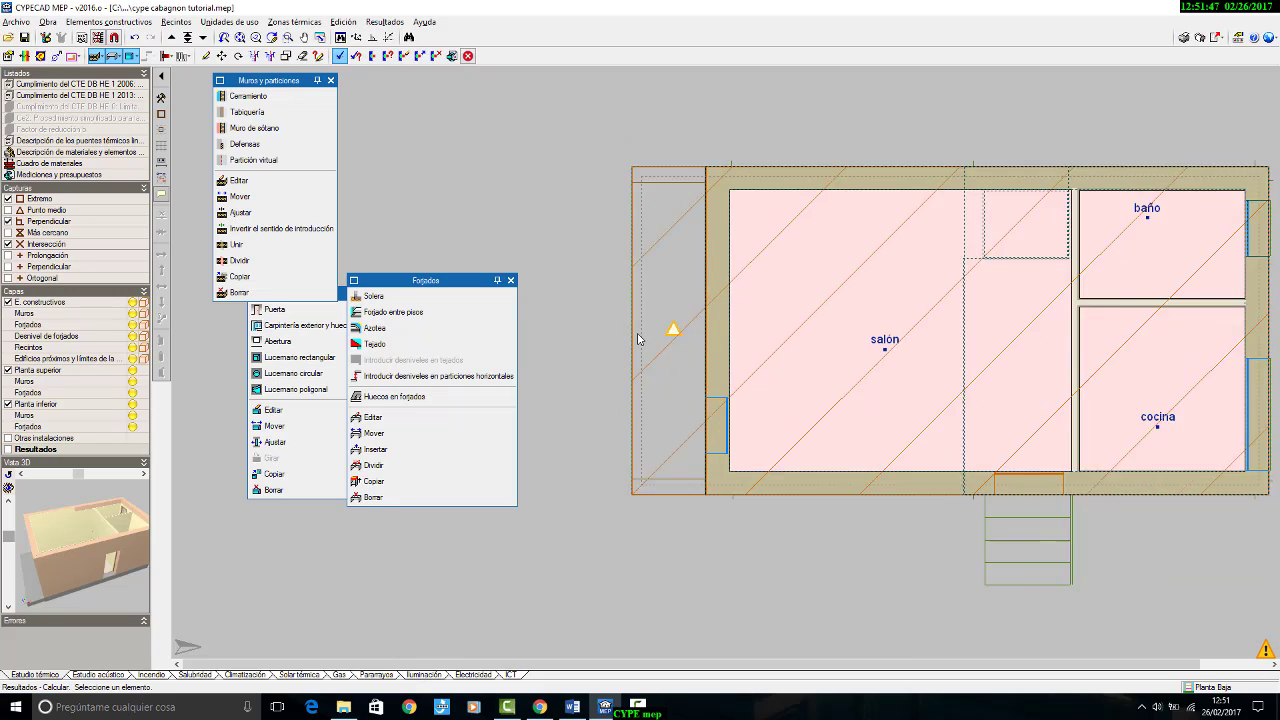
middle_drag(643, 331, 668, 328)
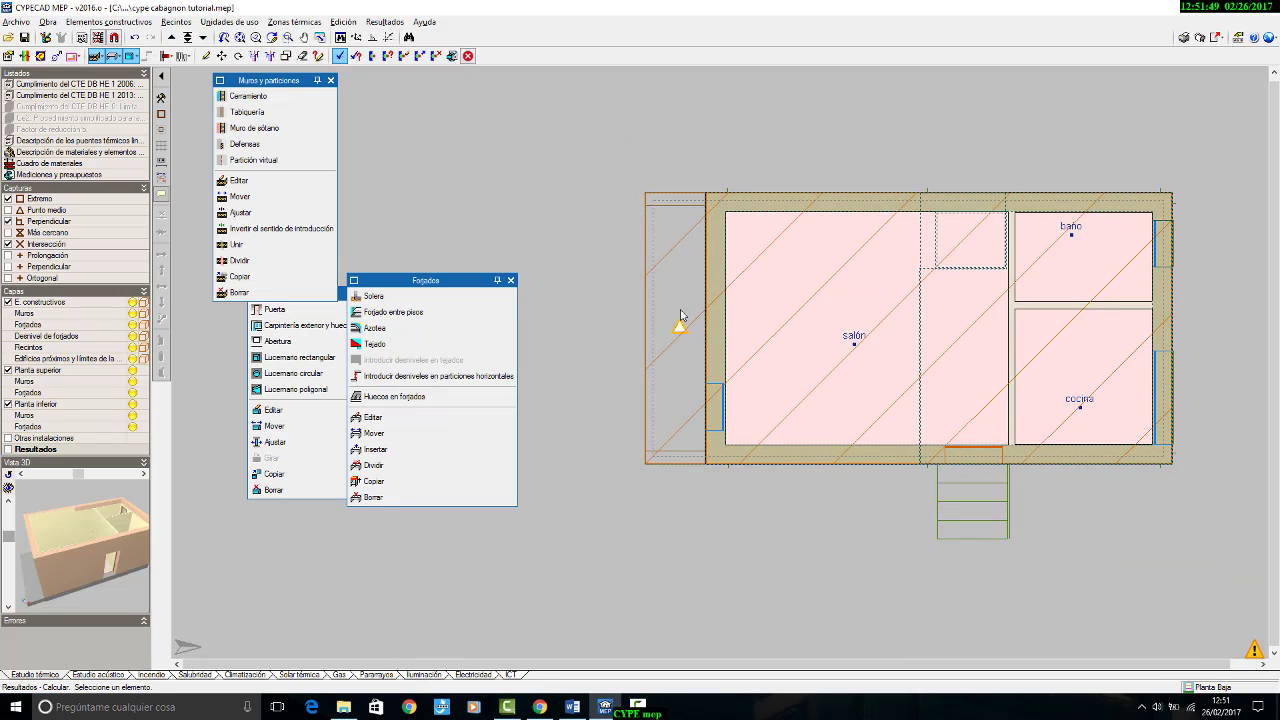
scroll(662, 336, up, 4)
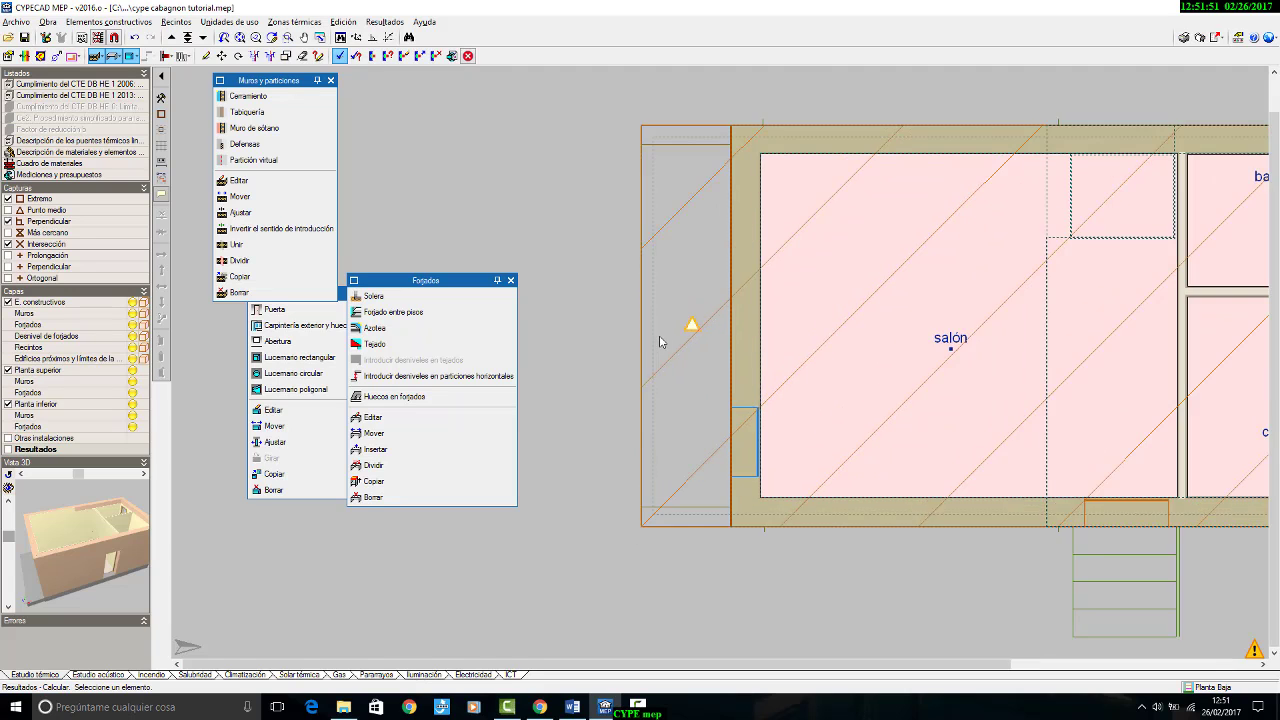
scroll(666, 338, down, 3)
scroll(666, 334, down, 4)
scroll(925, 328, up, 3)
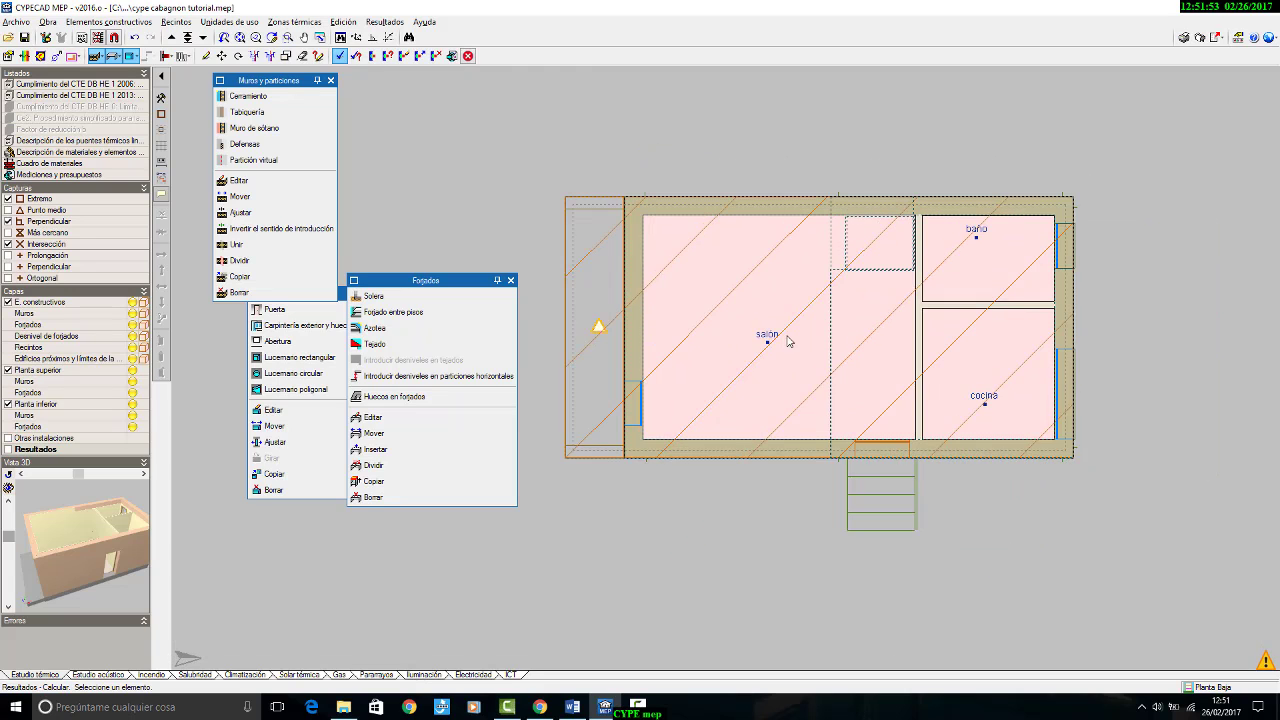
middle_drag(786, 335, 838, 343)
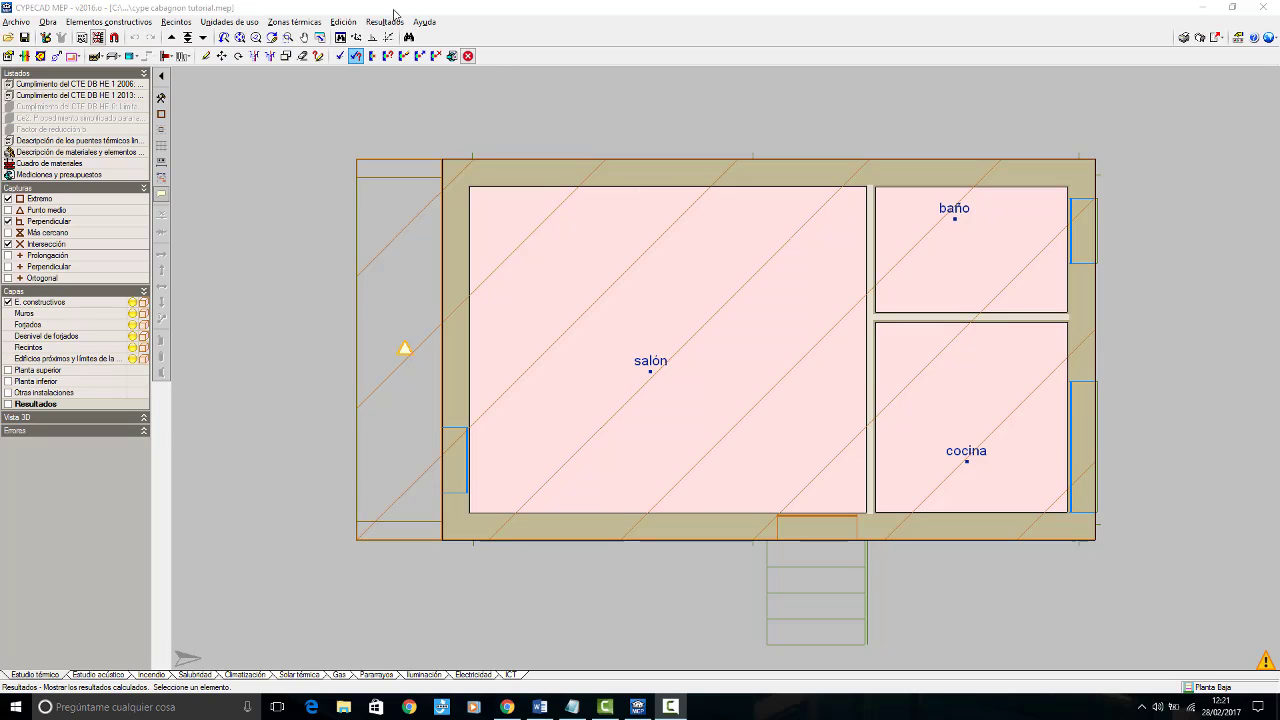
Step: Recalculate the thermal study for the cabagnon
click(340, 56)
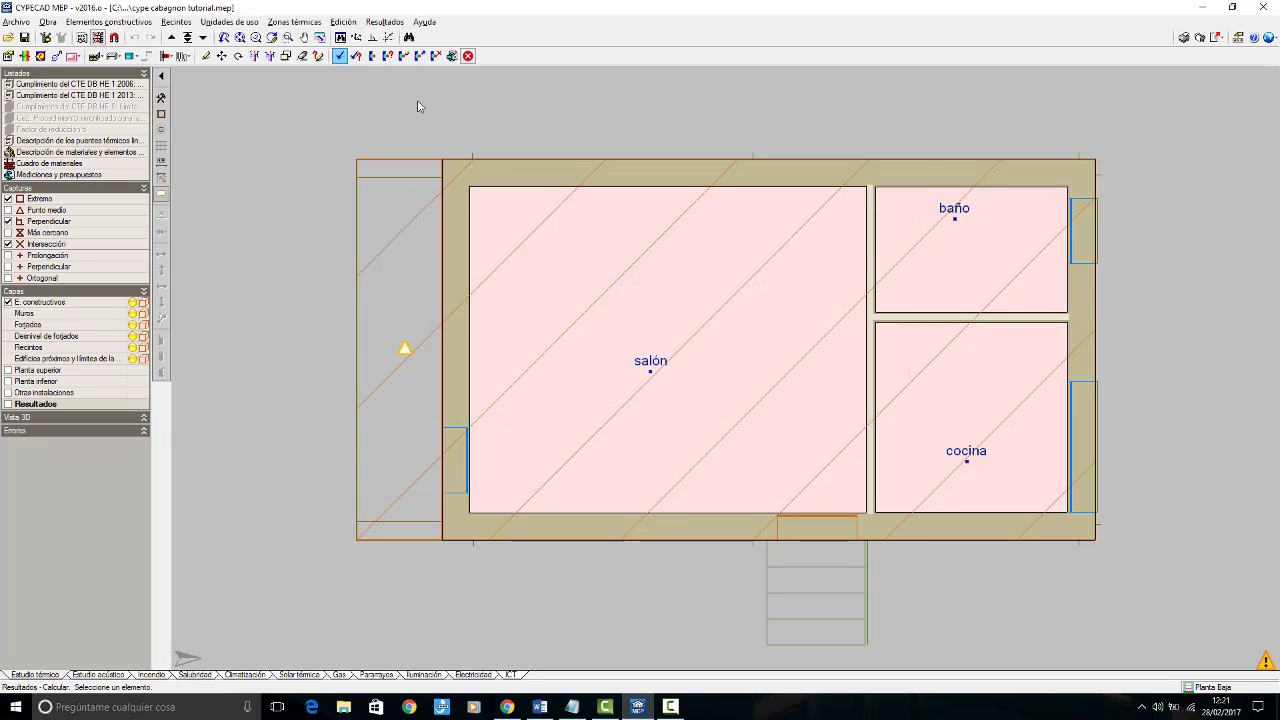
click(386, 21)
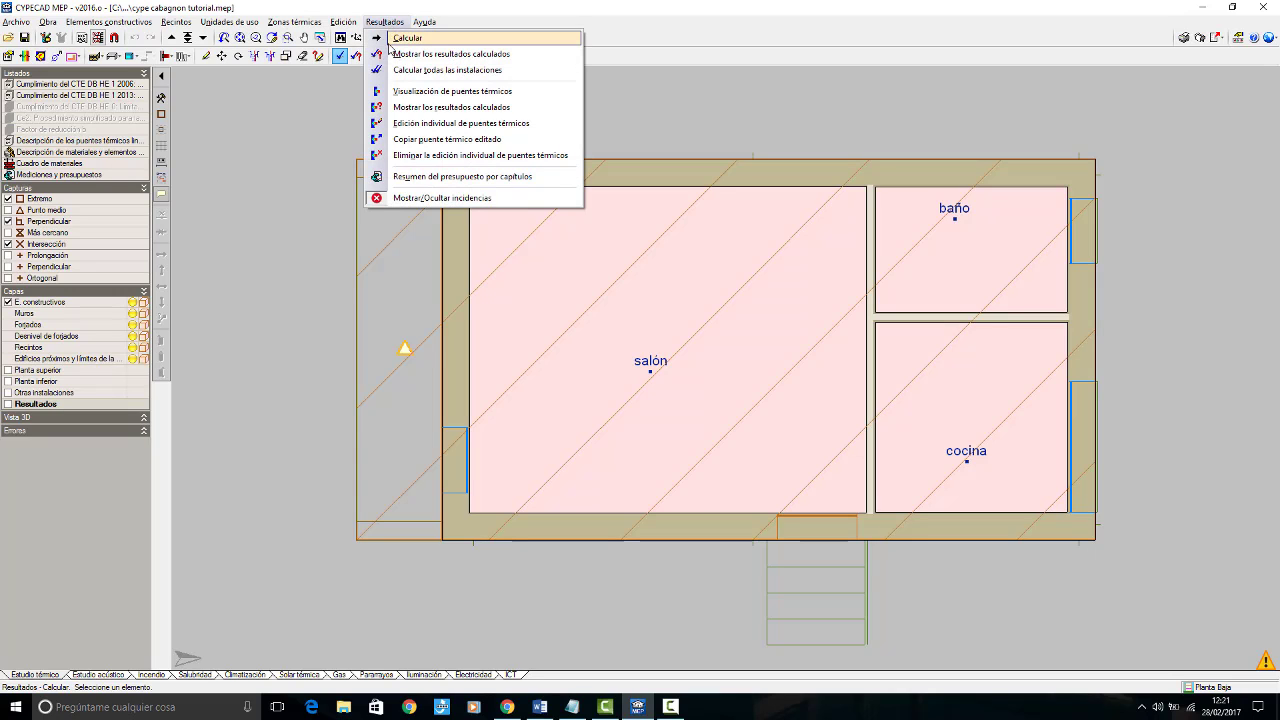
click(390, 40)
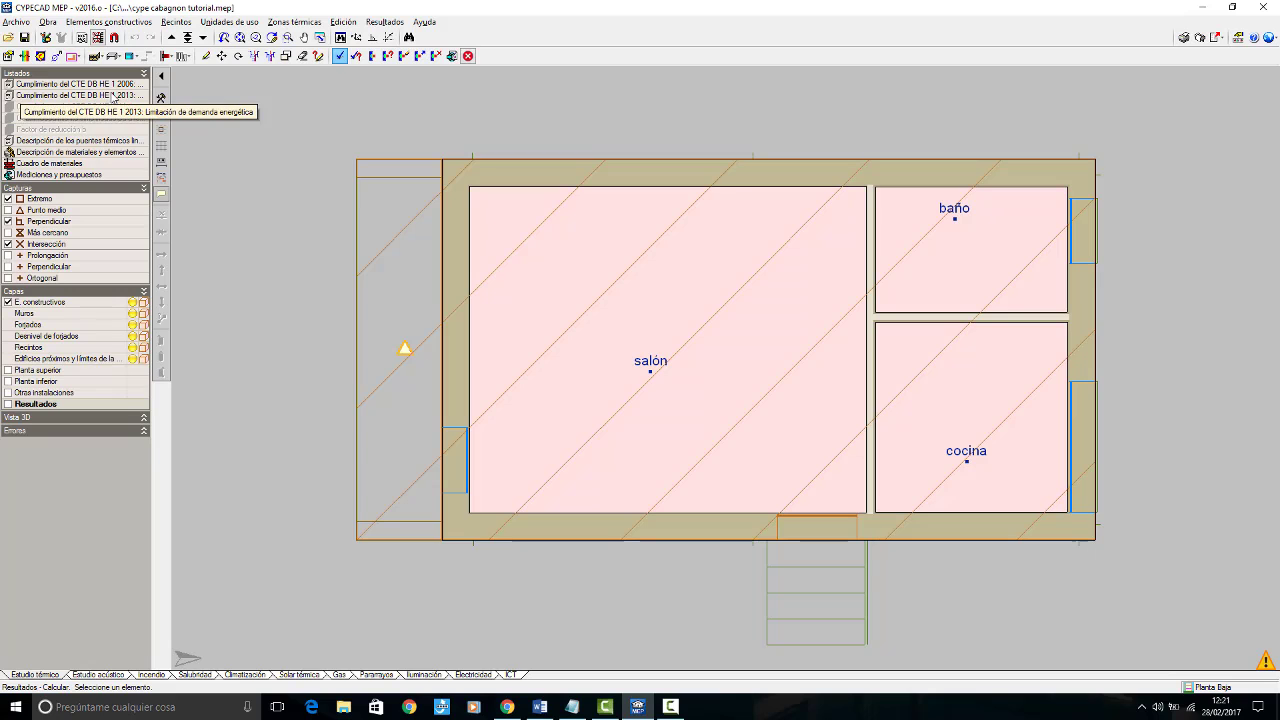
Step: Review the CTE DB HE 1 2006 compliance report in a maximized window and close it
click(117, 85)
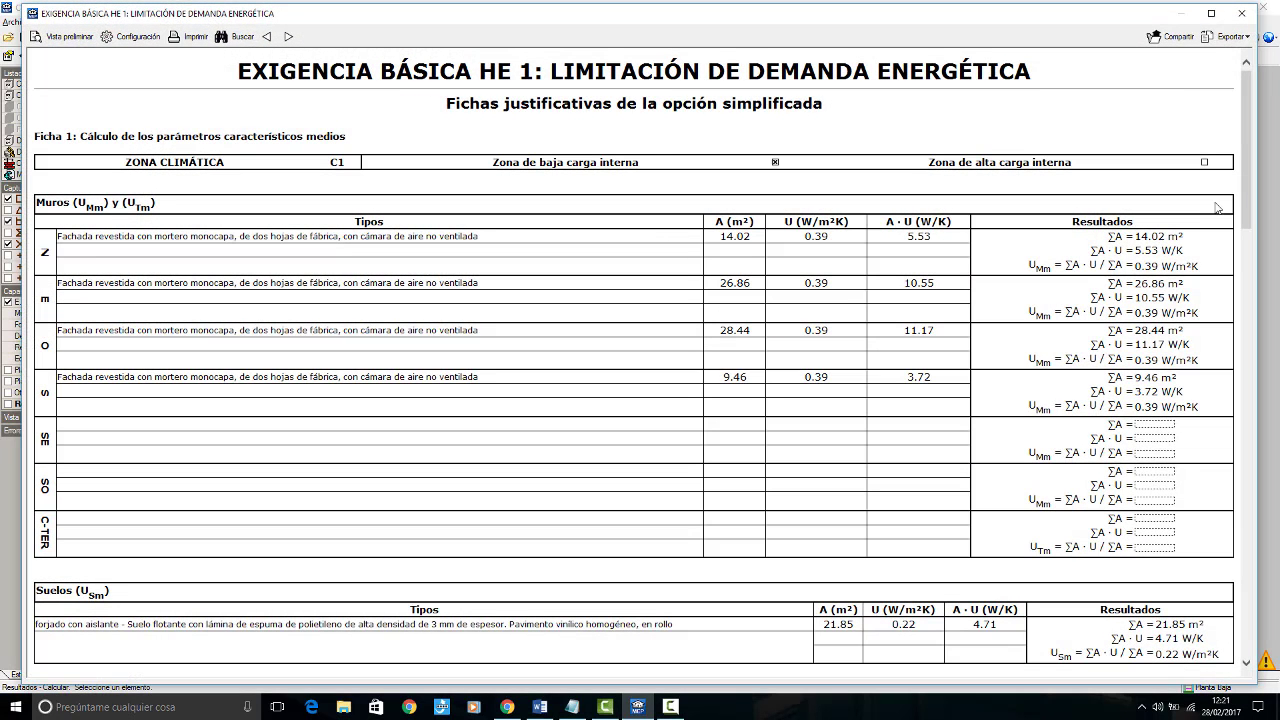
click(1211, 13)
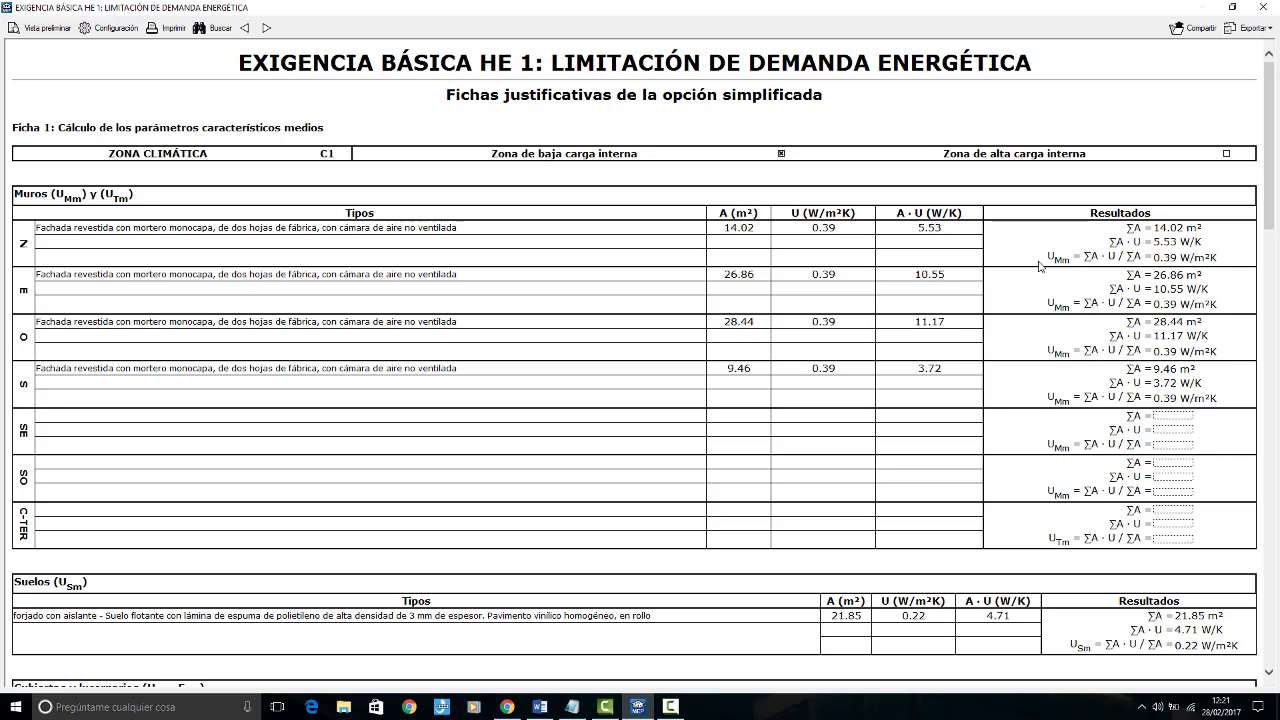
drag(1271, 150, 1150, 148)
click(1264, 7)
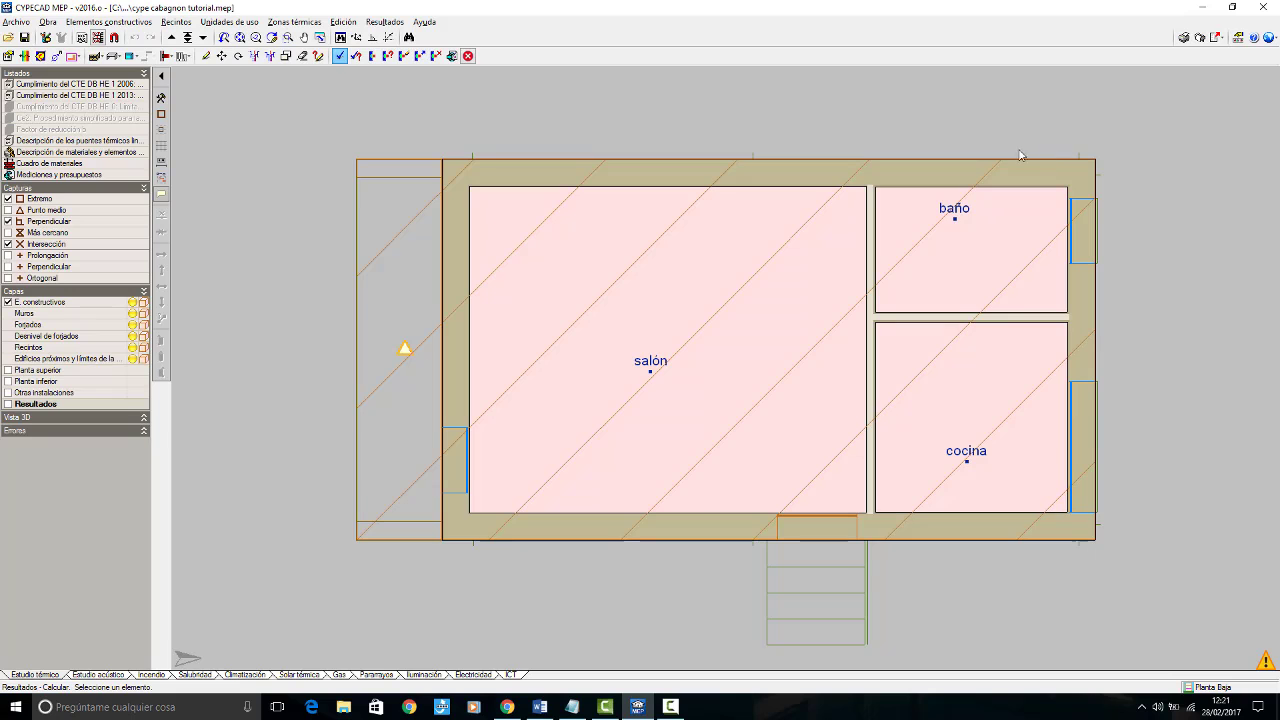
Step: Open the CTE DB HE 1 2013 compliance report and examine the annual heating and cooling demand results against their limits
click(118, 95)
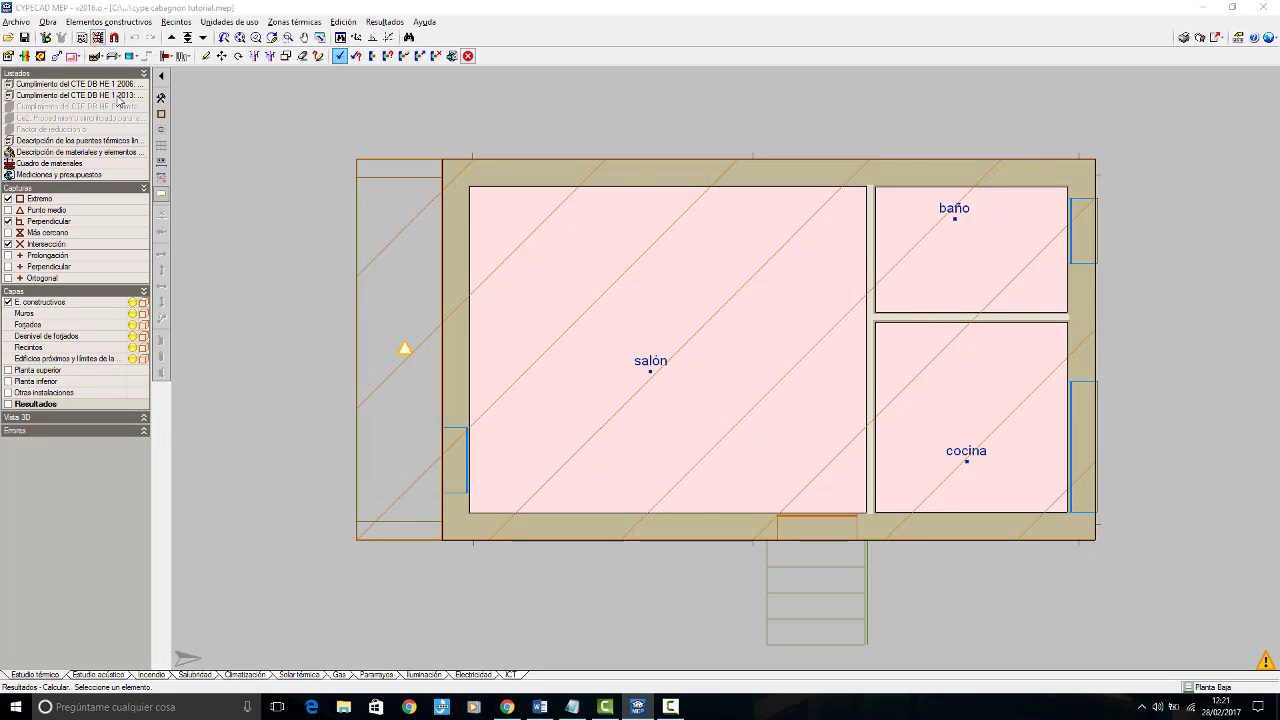
scroll(970, 498, down, 3)
scroll(970, 498, up, 2)
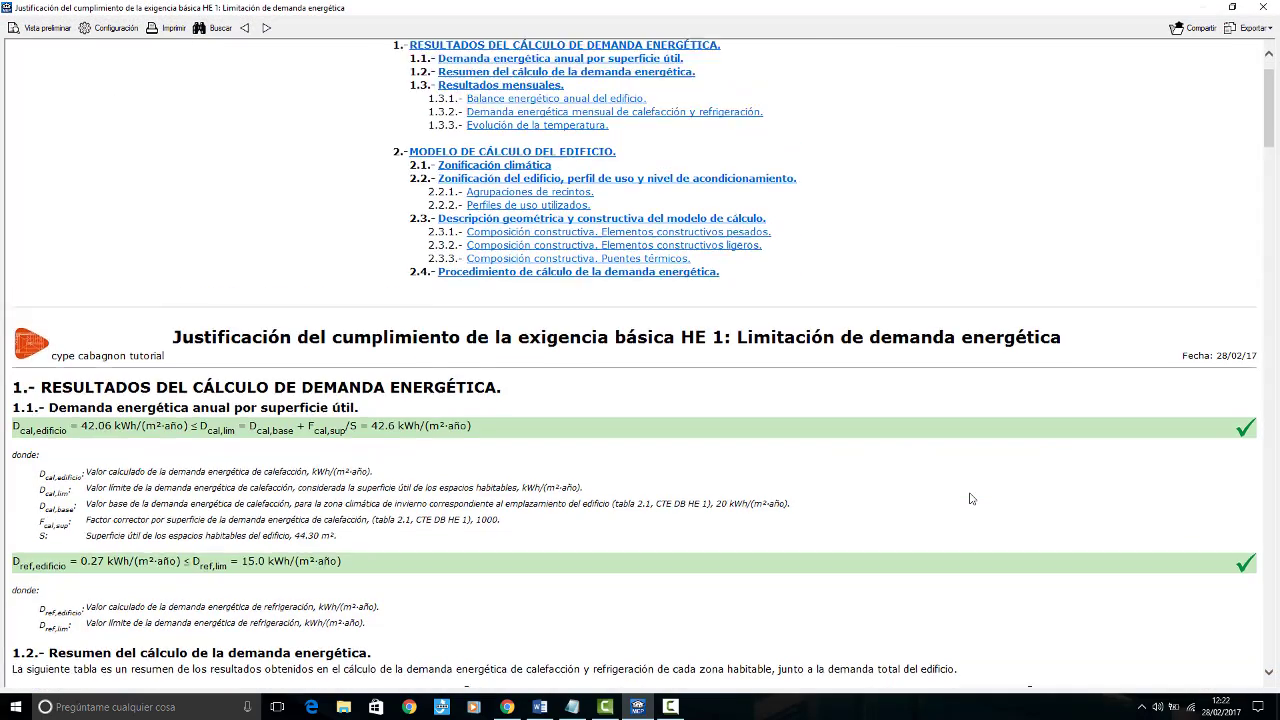
scroll(784, 510, down, 3)
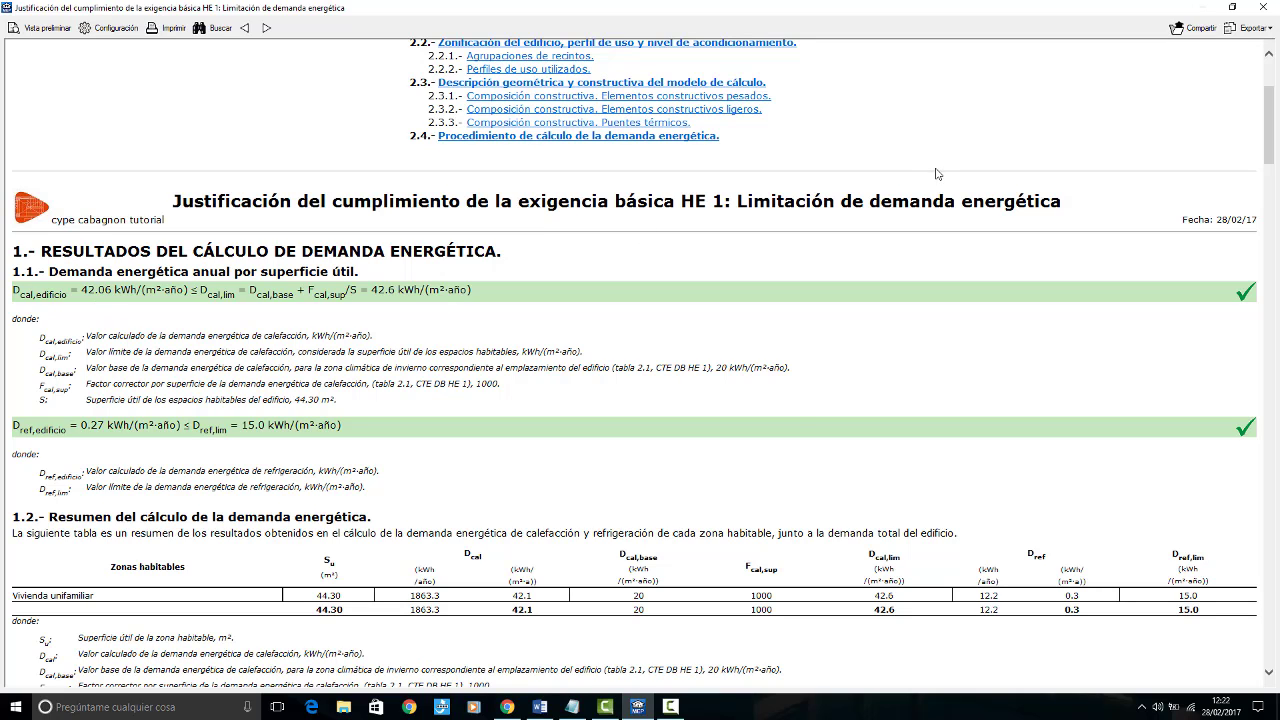
Step: Review the HE 1 energy demand limitation report from results to calculation procedure and close it
scroll(937, 174, down, 20)
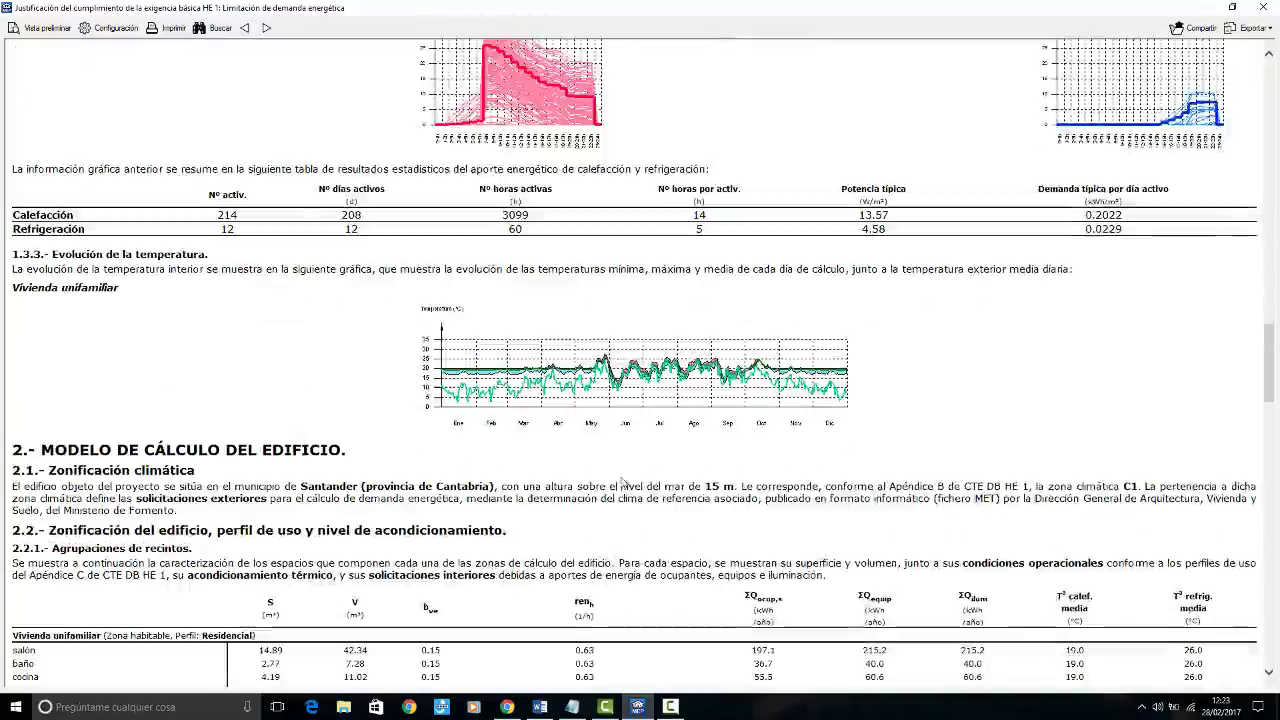
scroll(622, 483, down, 20)
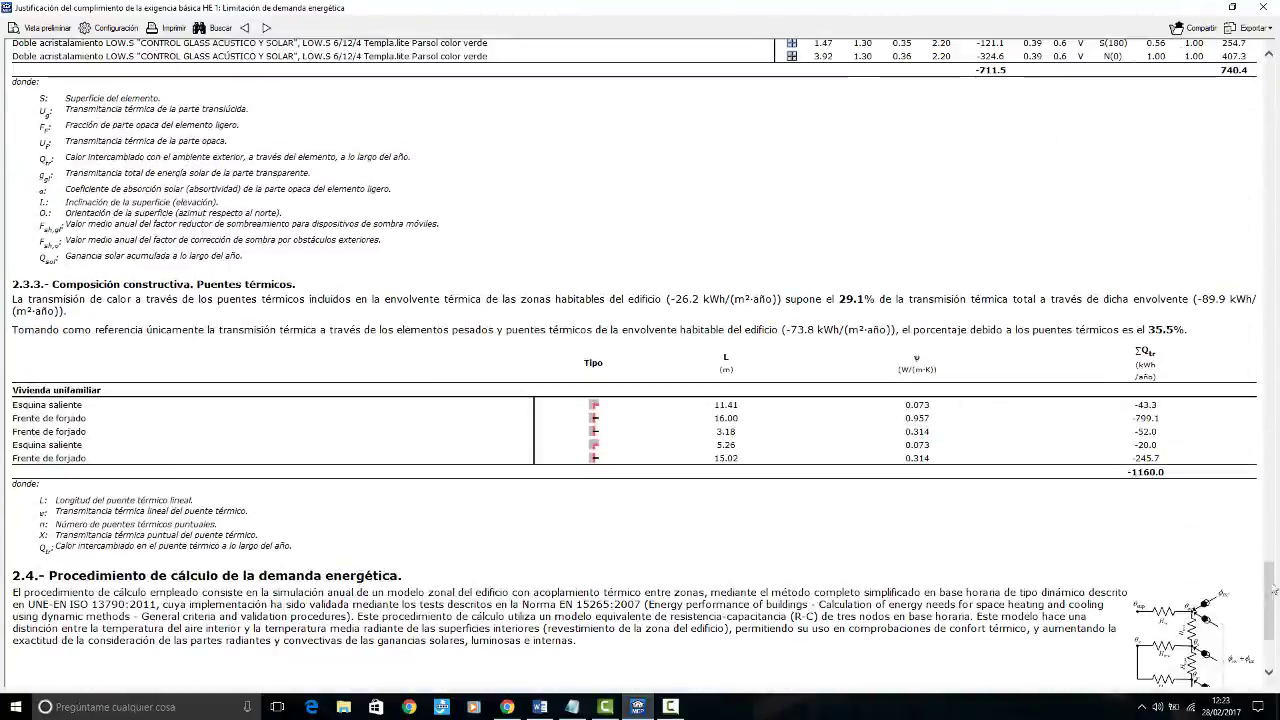
scroll(1274, 591, up, 20)
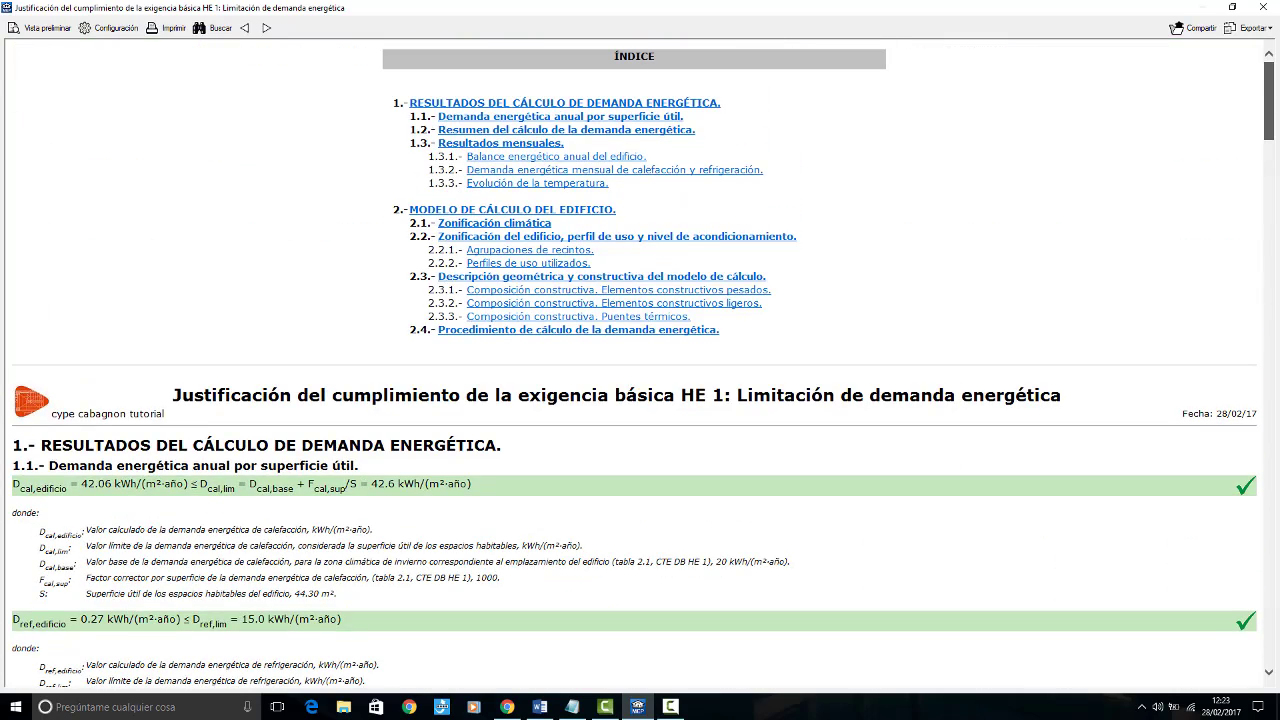
click(1261, 8)
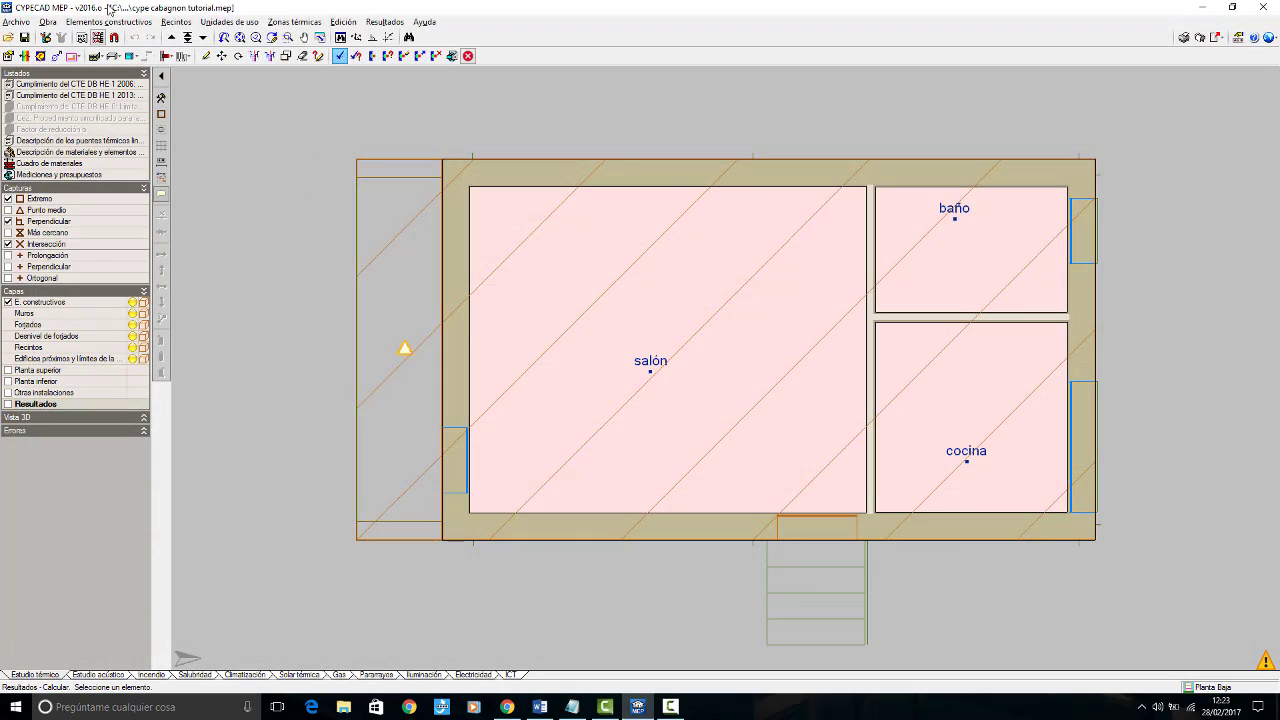
click(16, 21)
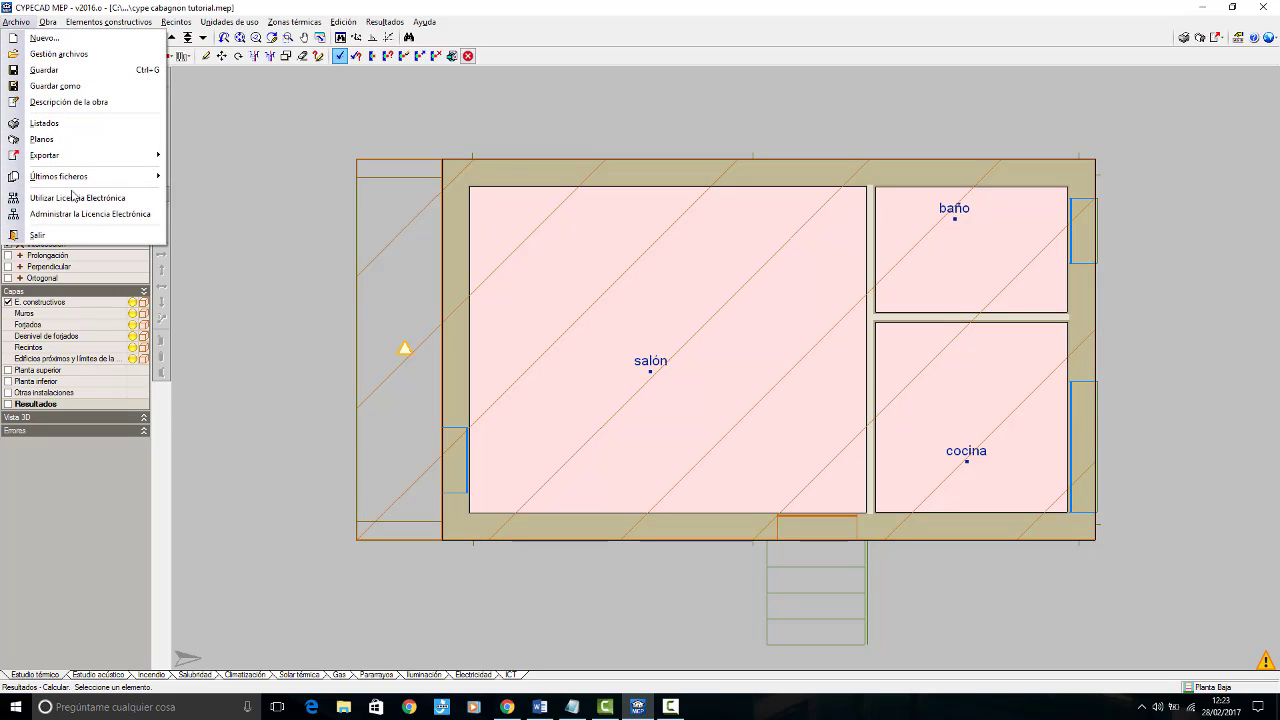
mouse_move(88, 178)
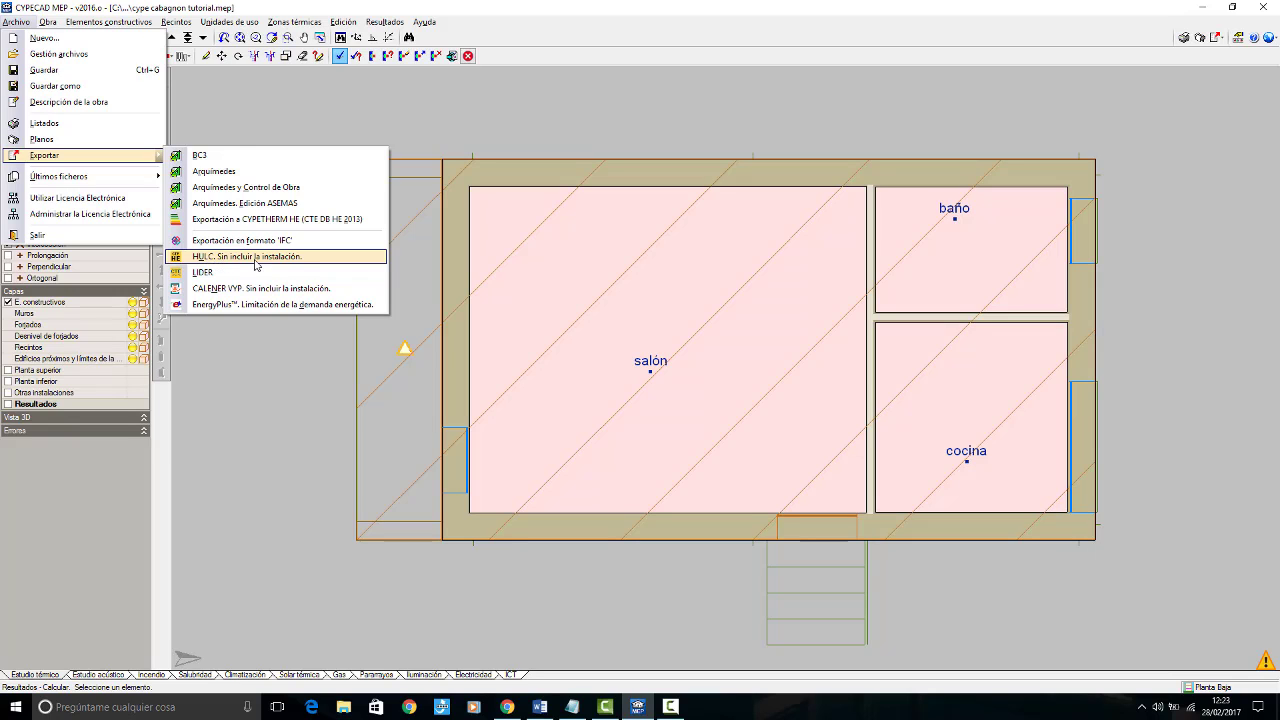
click(510, 6)
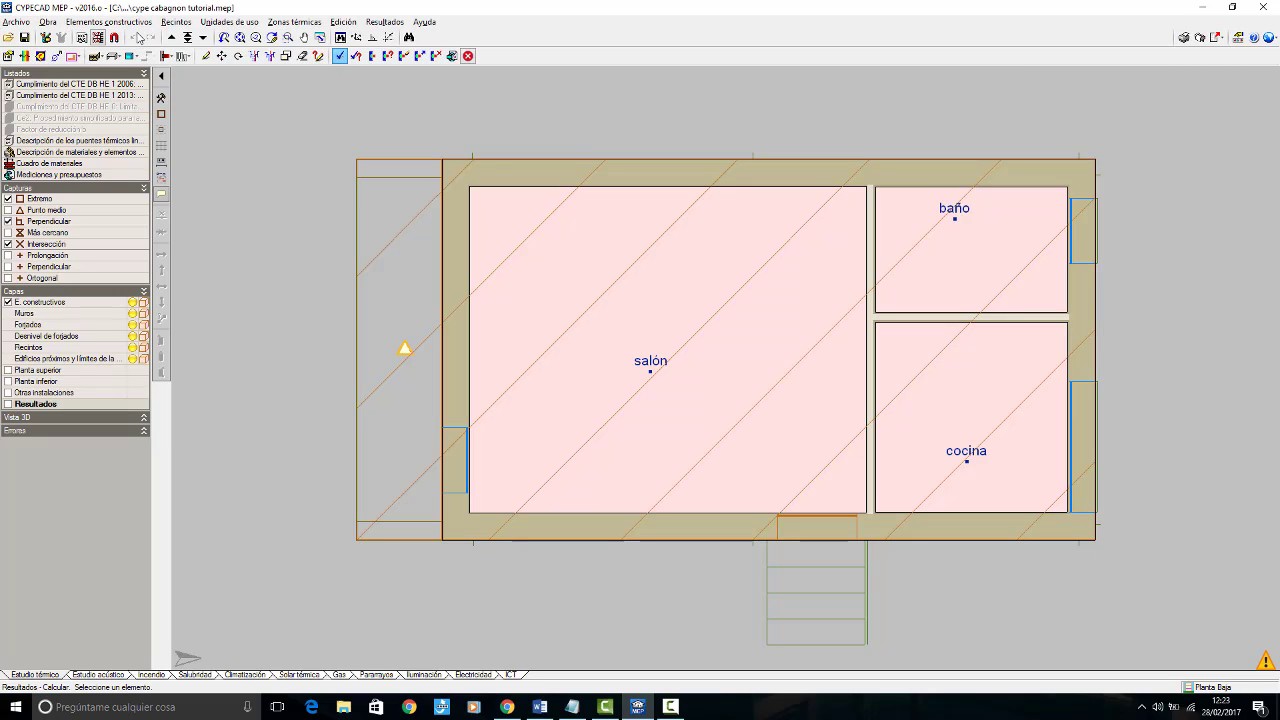
Step: Enable the CTE DB-HE0 energy consumption limitation check in the thermal study's general data
click(49, 22)
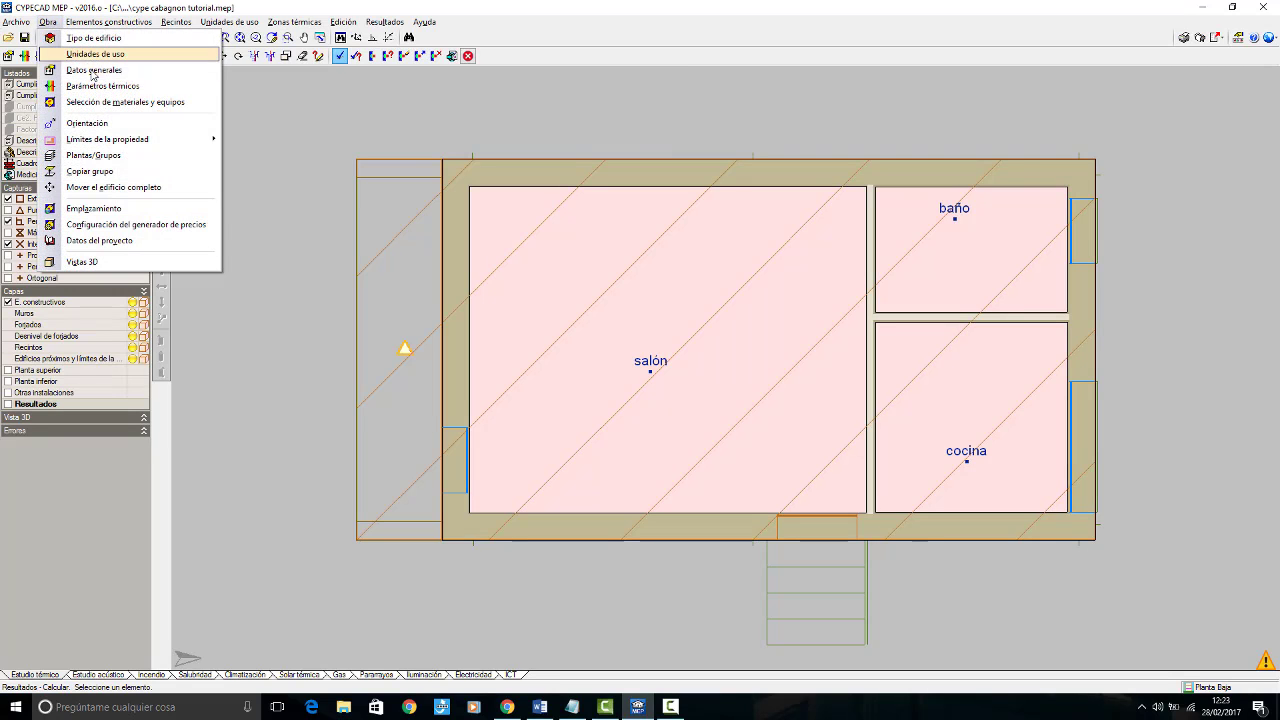
click(90, 71)
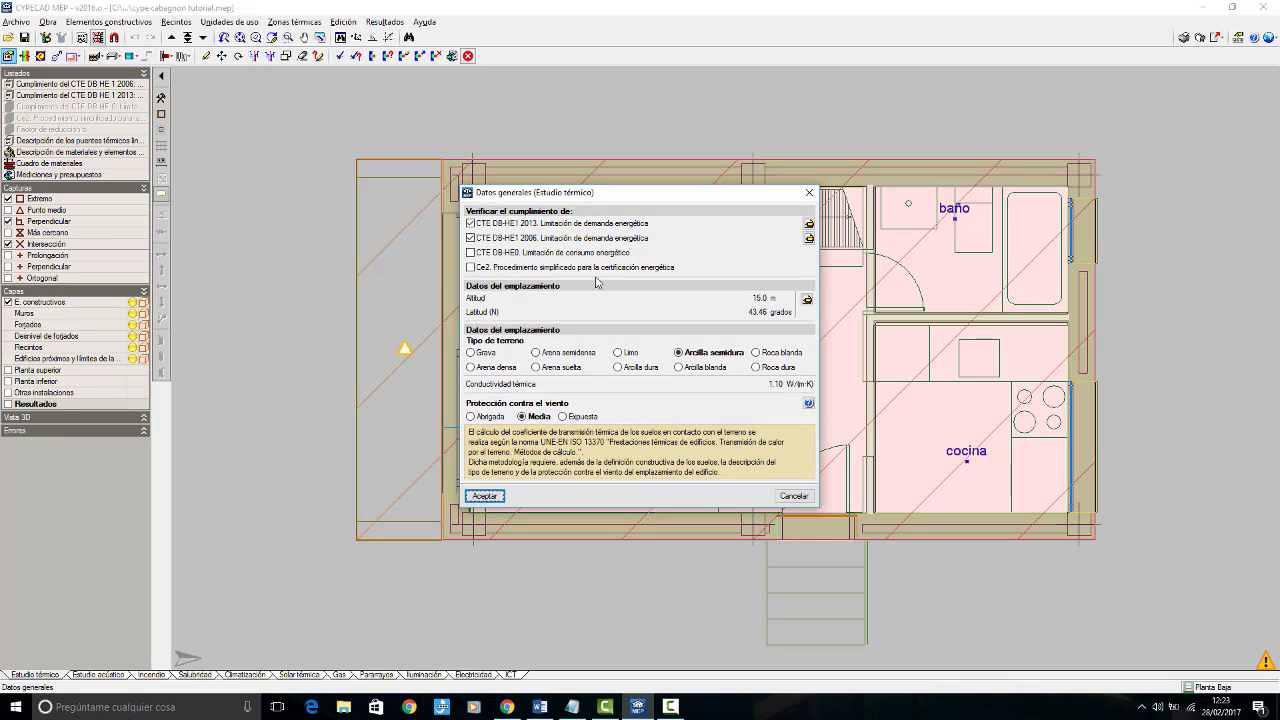
click(470, 253)
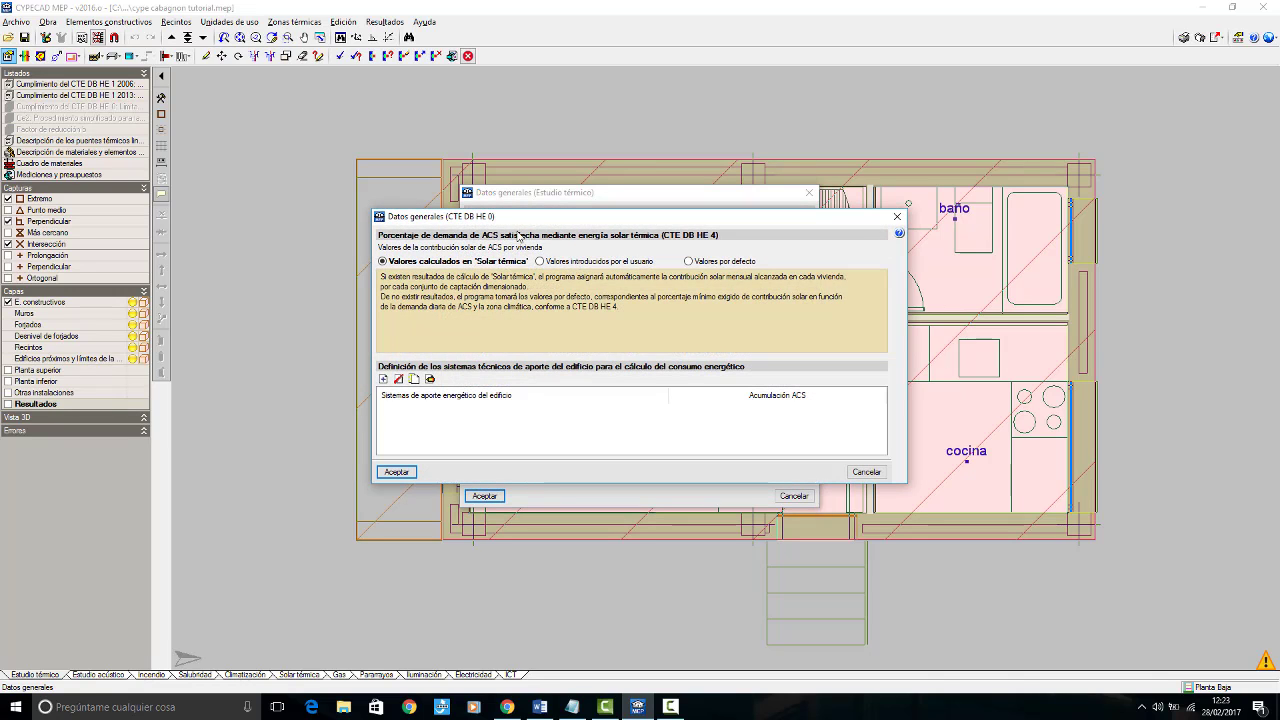
drag(545, 223, 522, 273)
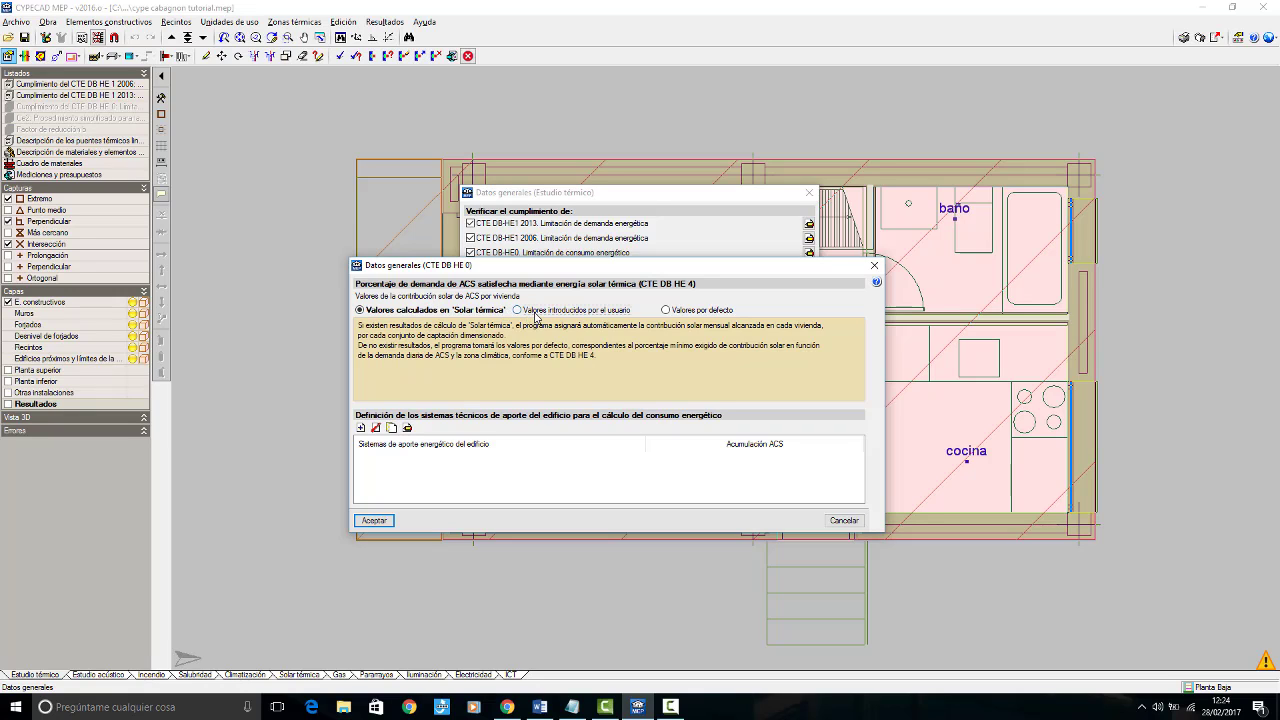
Step: Switch the solar ACS contribution to user-entered values and add a Viviendas row with a constant yearly value of 100
click(523, 312)
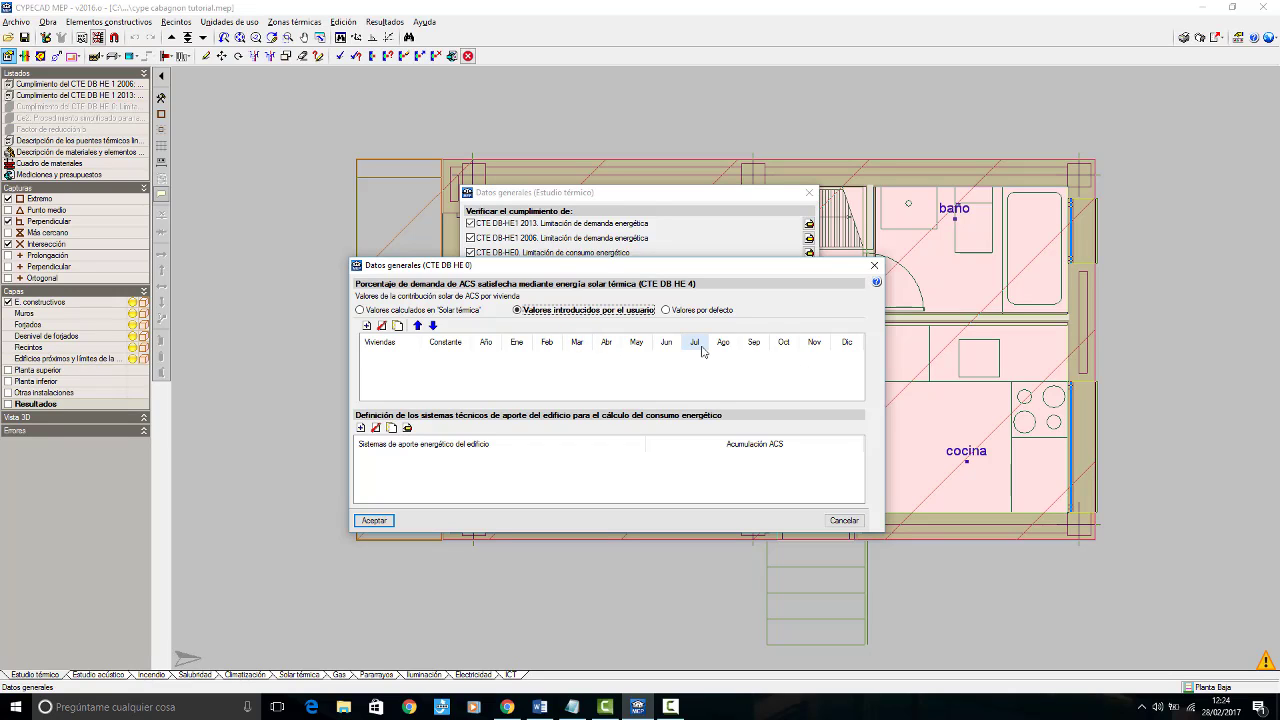
click(540, 706)
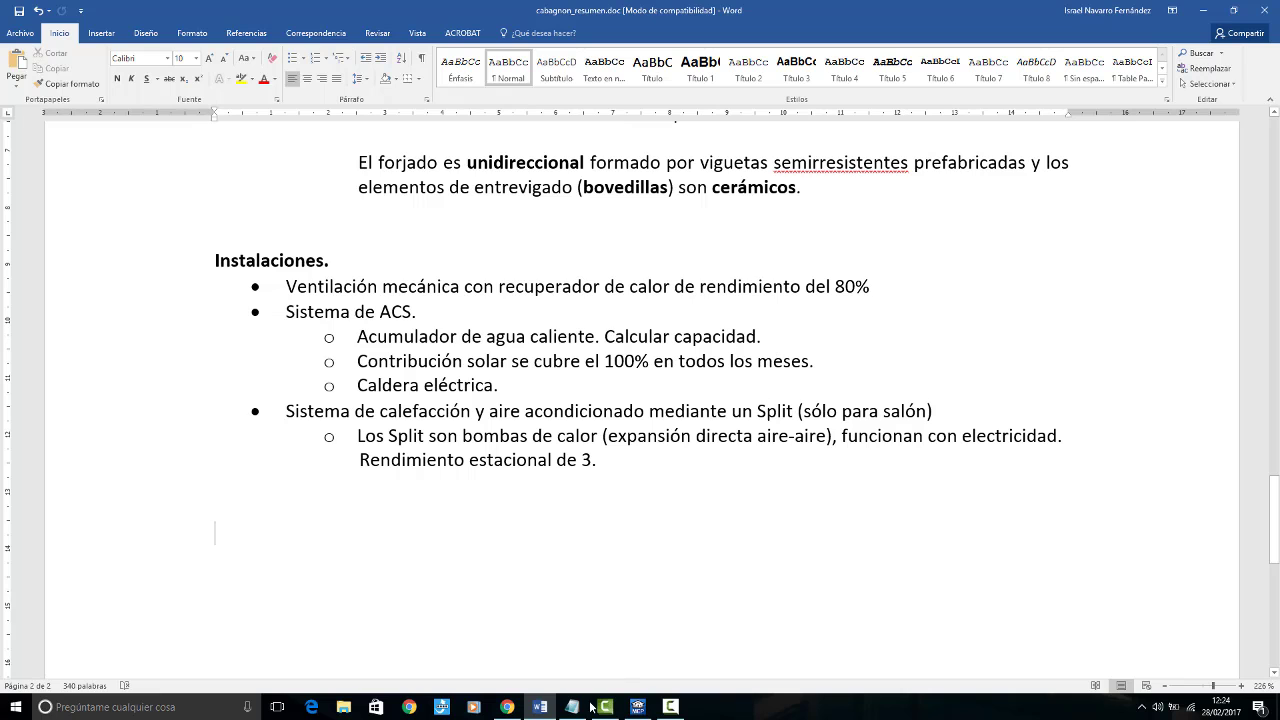
click(540, 706)
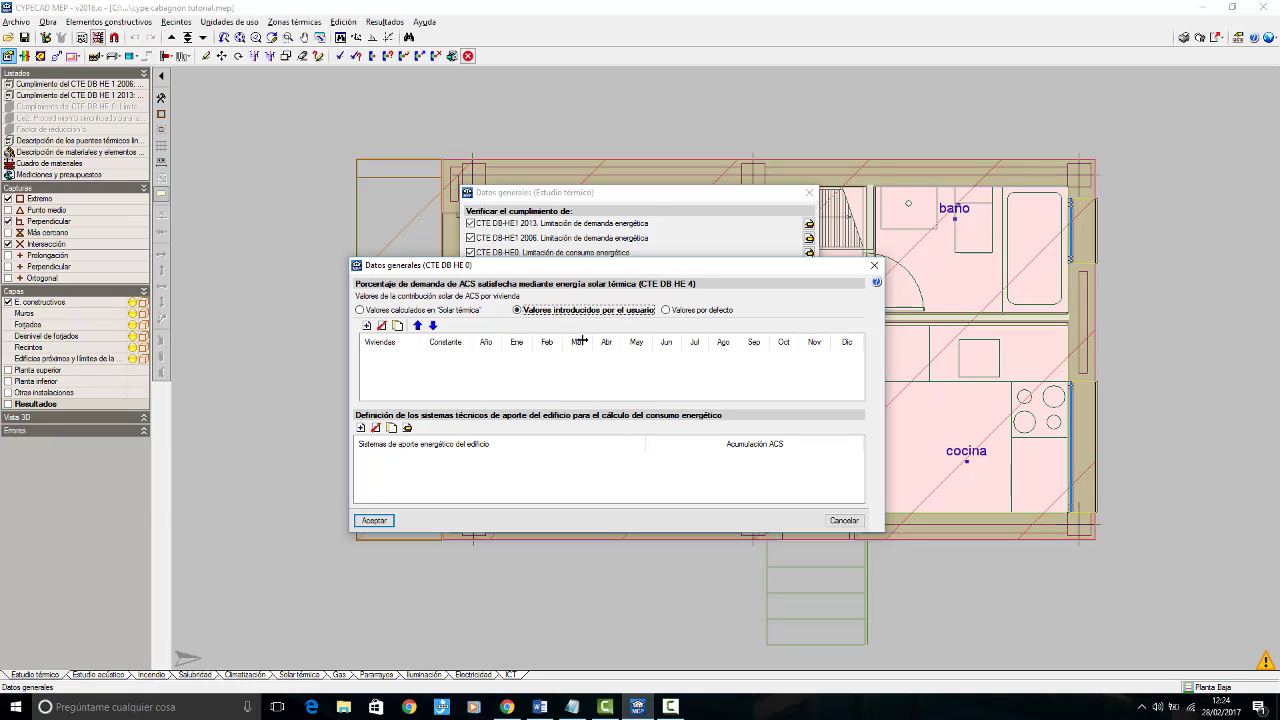
click(366, 326)
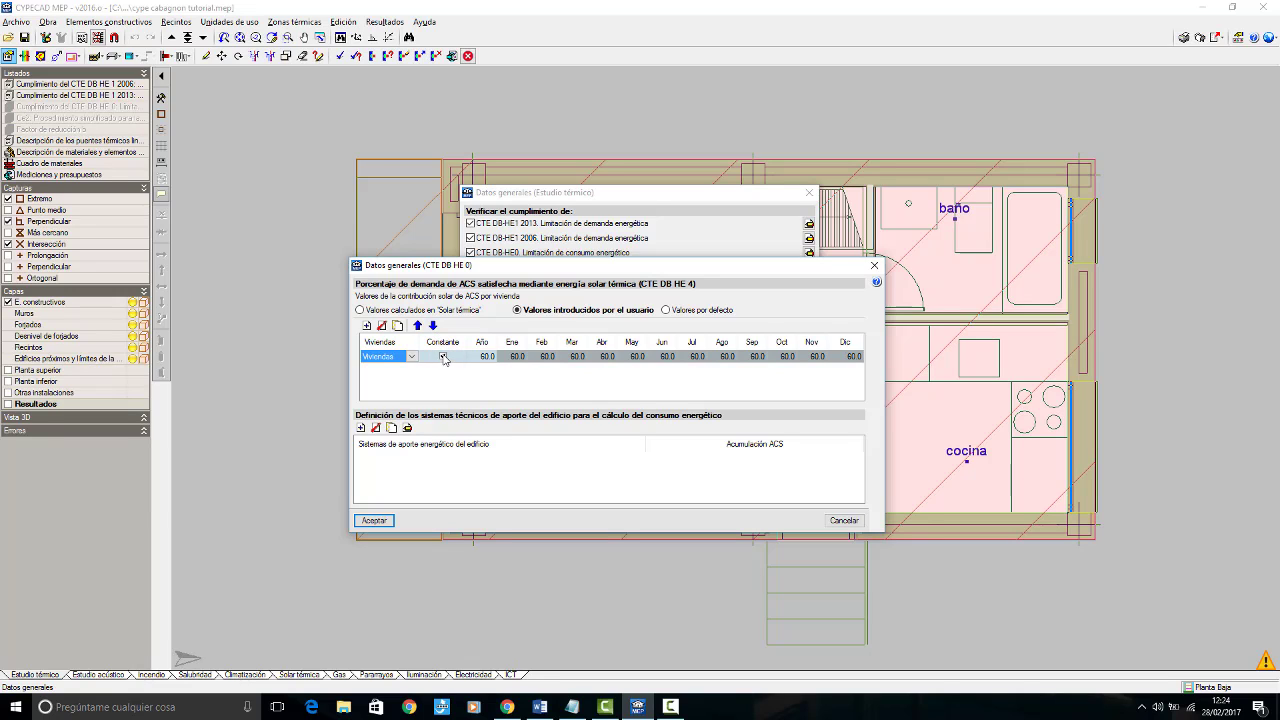
click(482, 357)
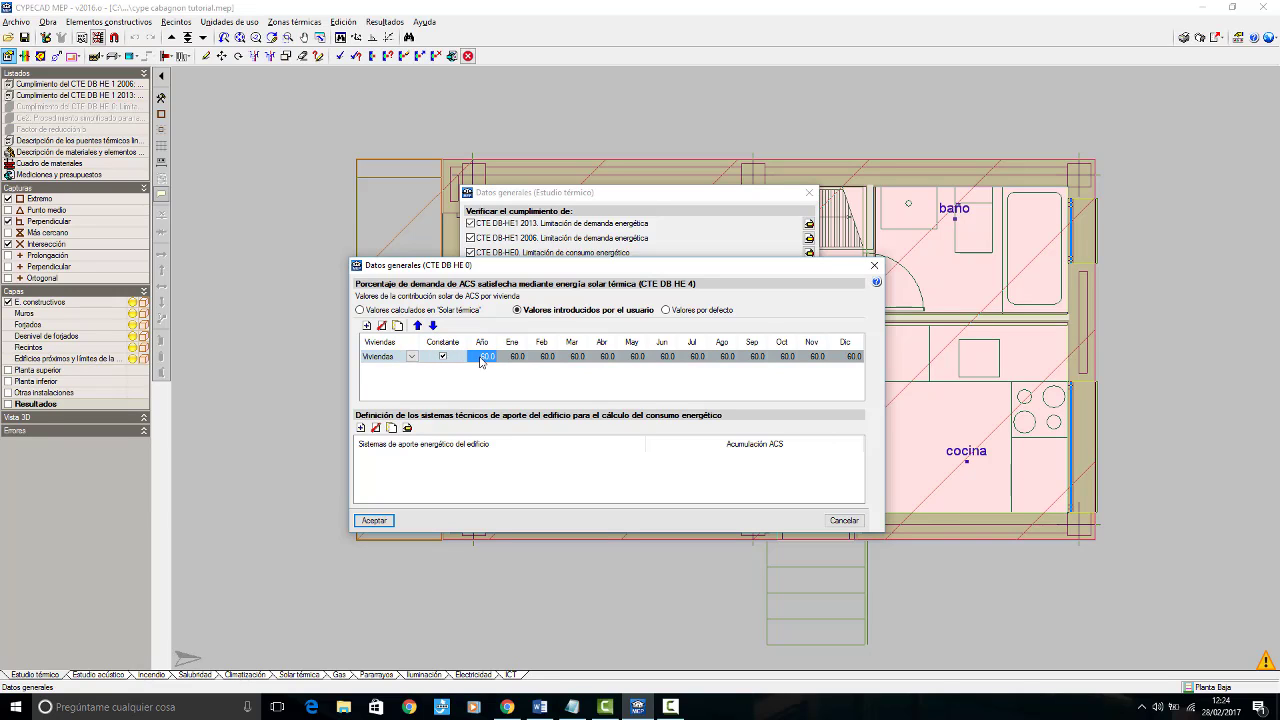
text(100)
key(Return)
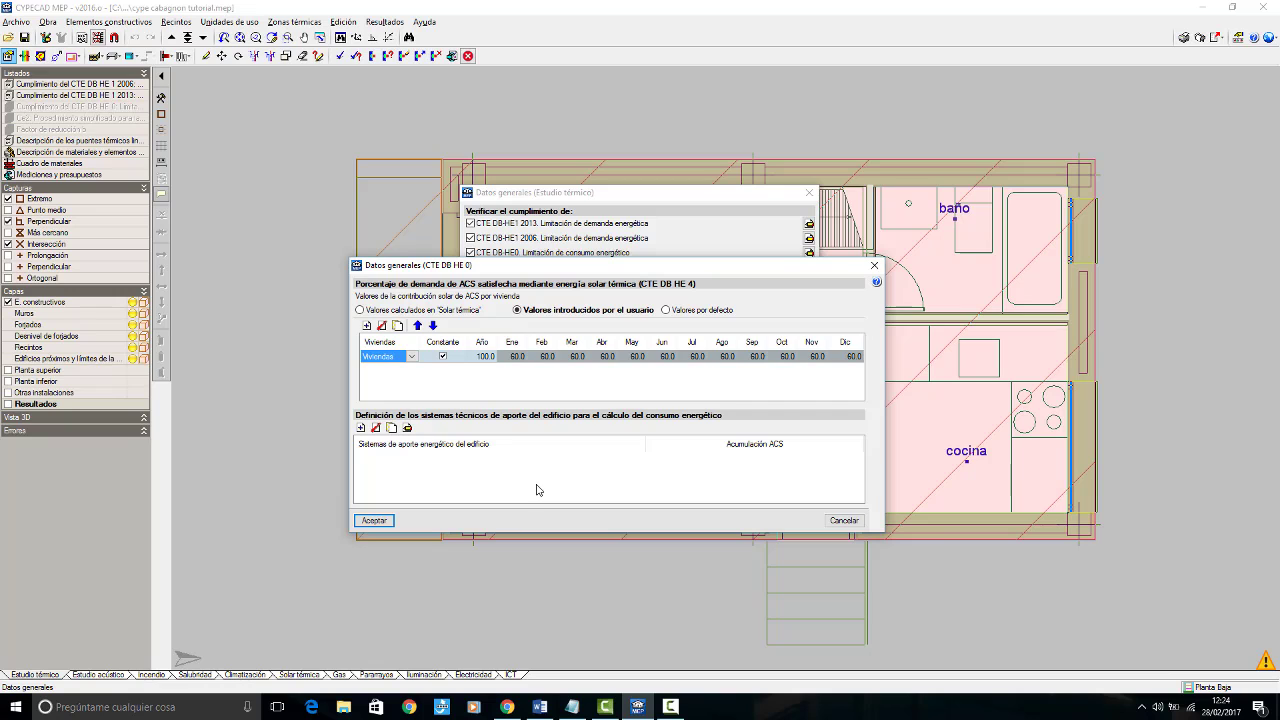
Step: Try non-constant solar contributions of 30 for January and 90 for May, and restore the constant option for Viviendas
drag(552, 270, 558, 322)
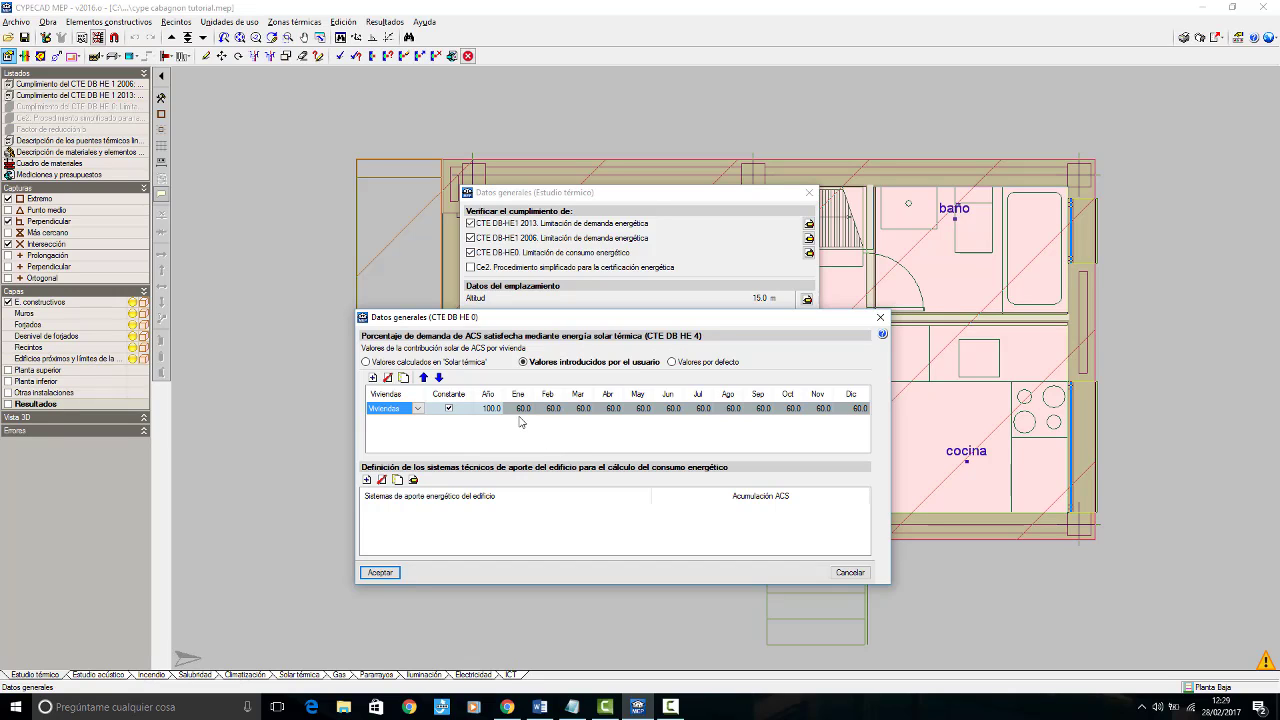
click(449, 408)
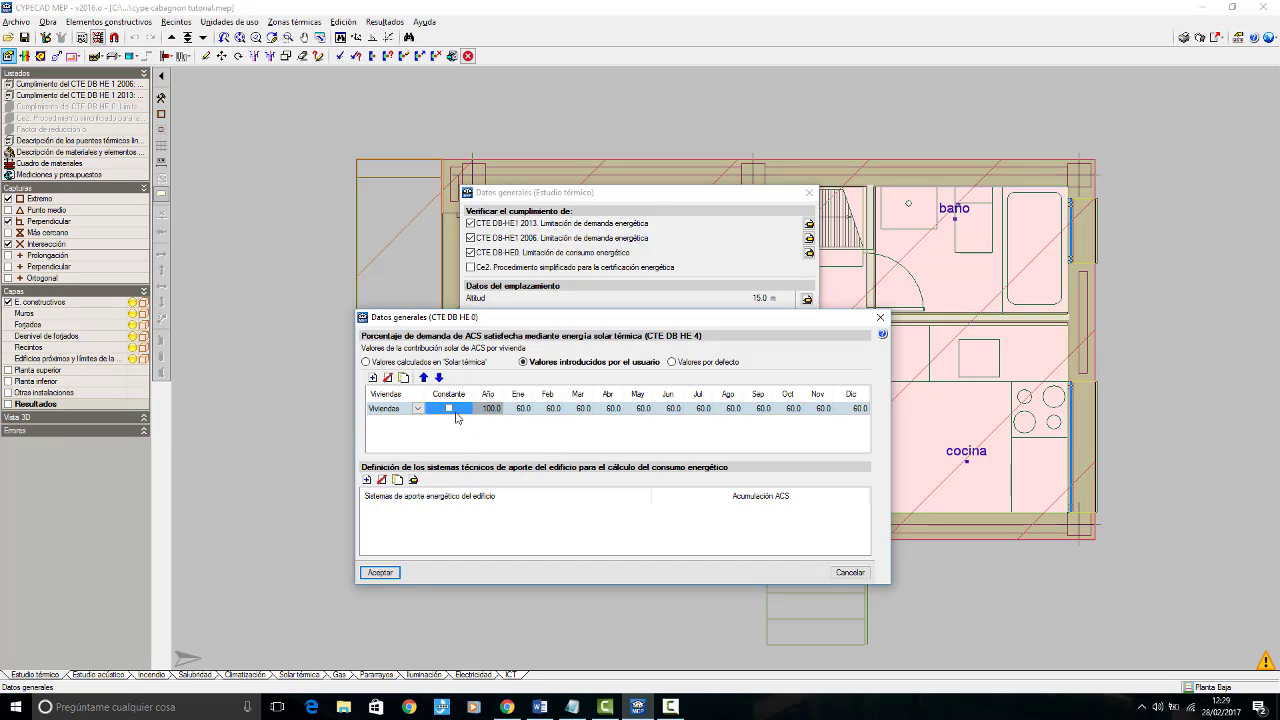
click(524, 410)
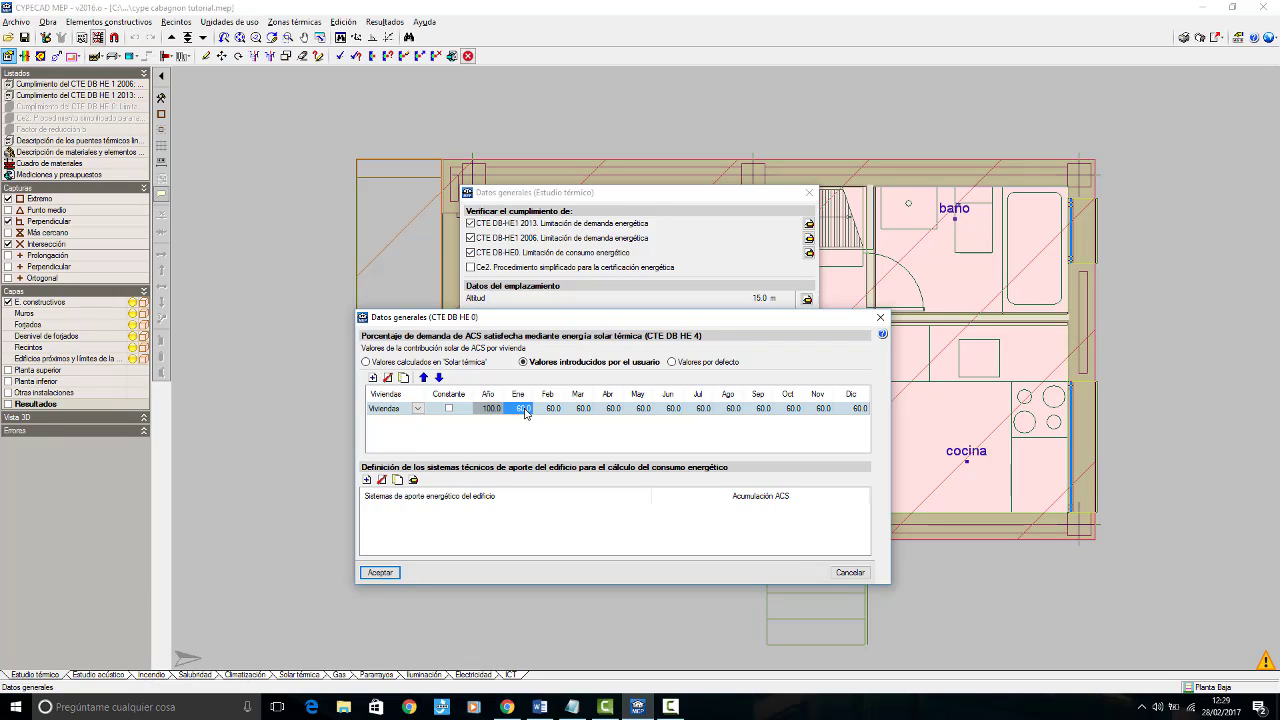
text(30)
key(Tab)
click(639, 409)
text(90)
key(Tab)
click(449, 409)
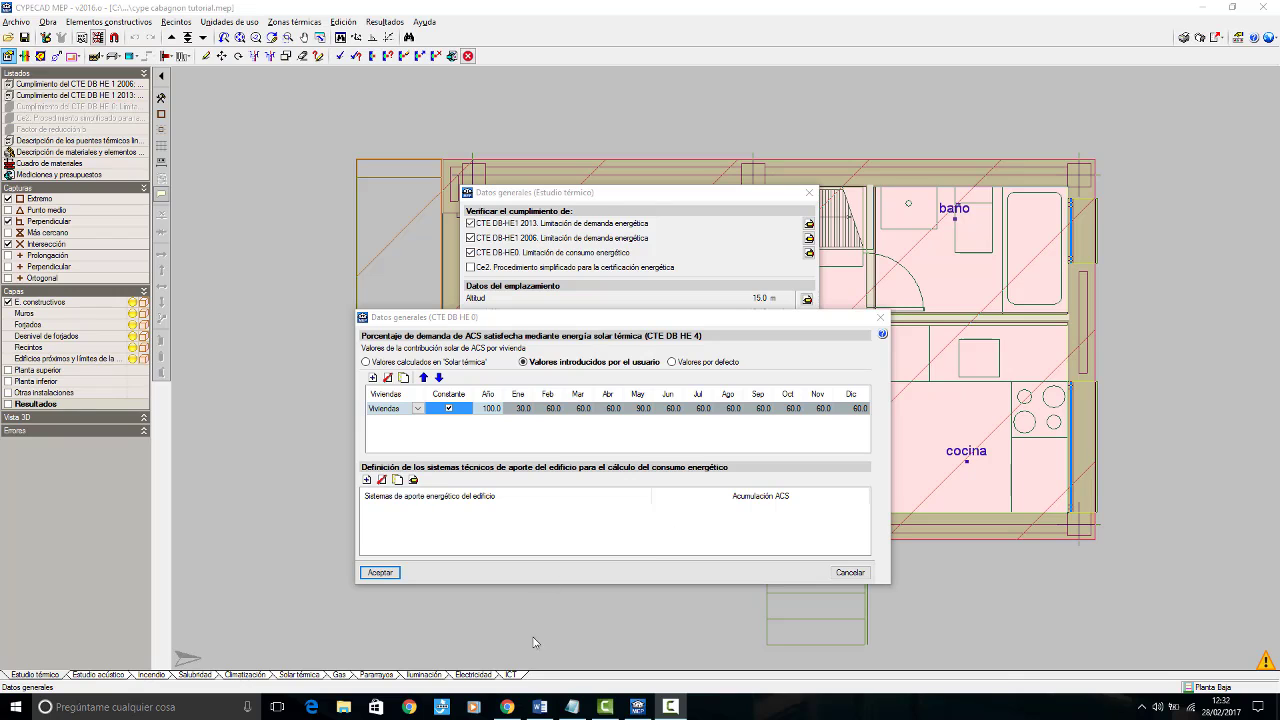
Step: Add a technical supply system for the building's energy consumption calculation and name it "sistema cabagnon"
click(540, 706)
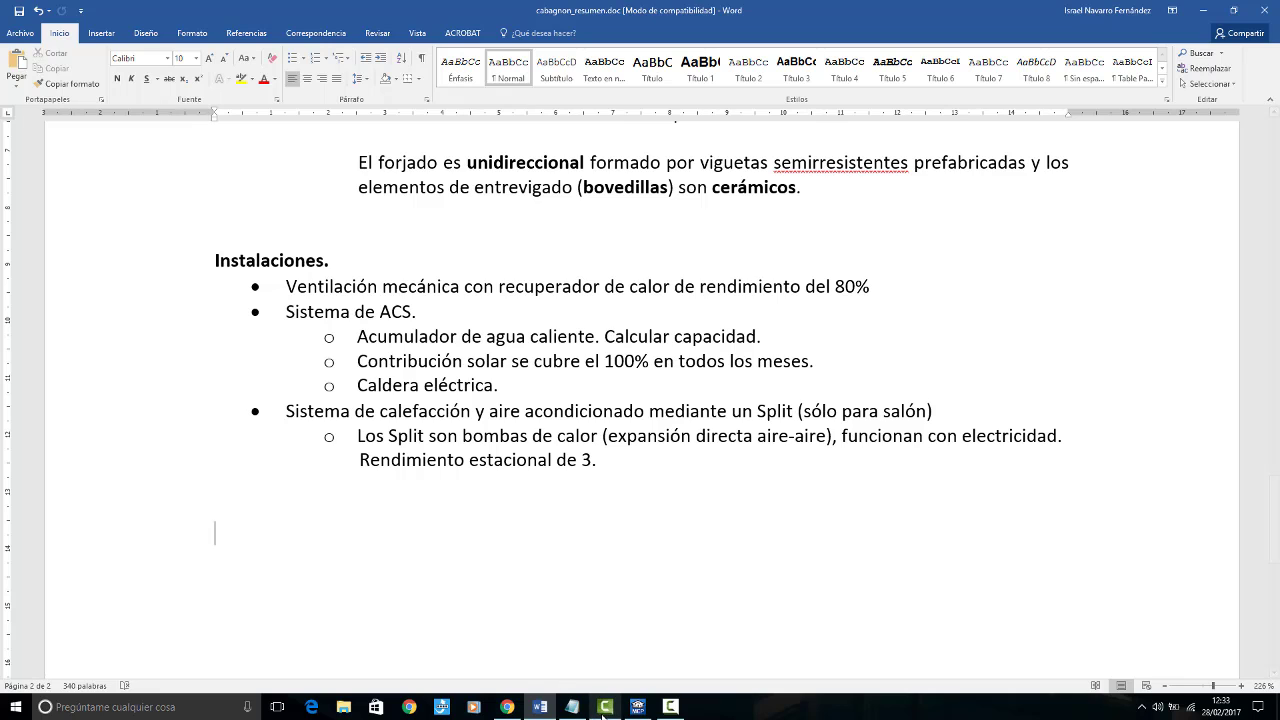
click(637, 707)
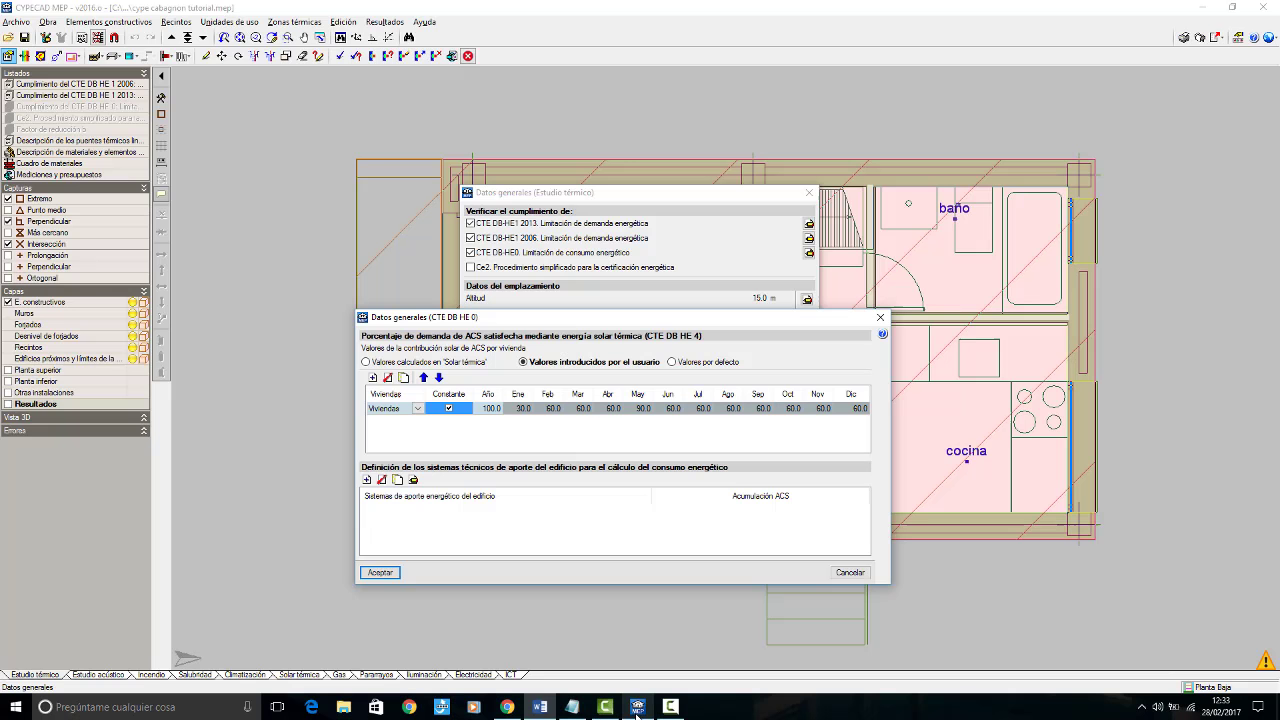
click(367, 480)
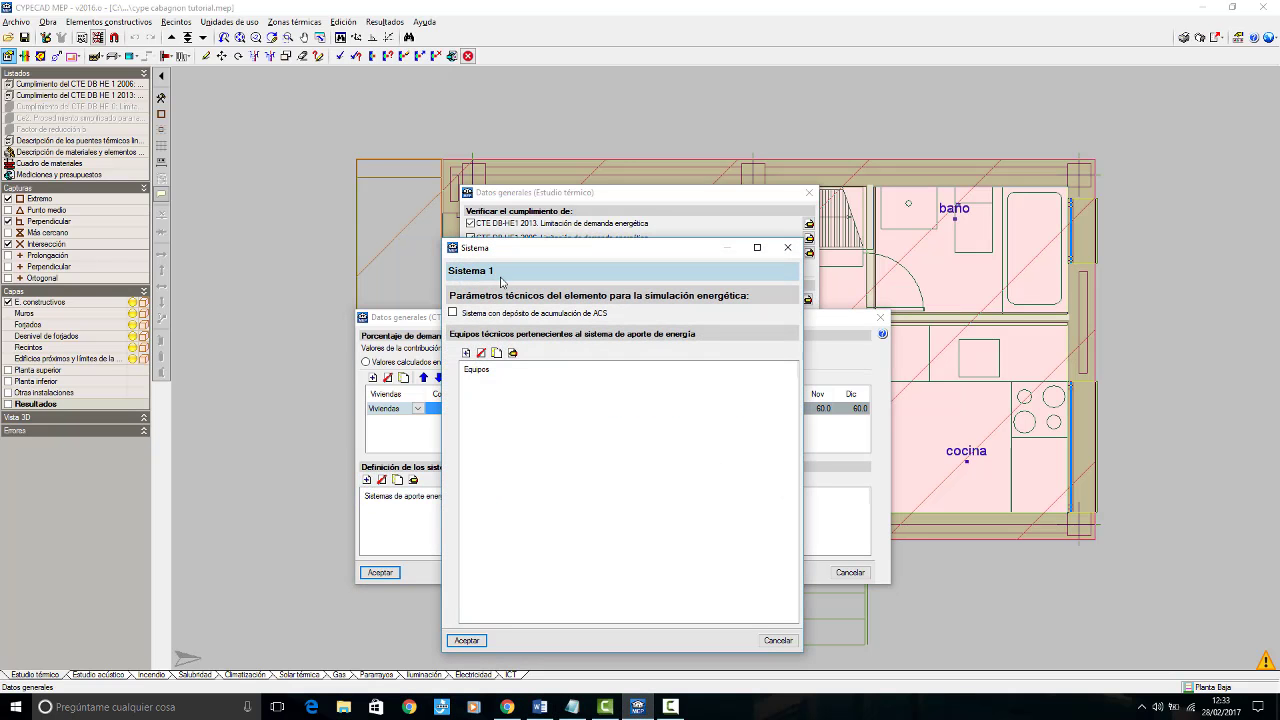
click(502, 272)
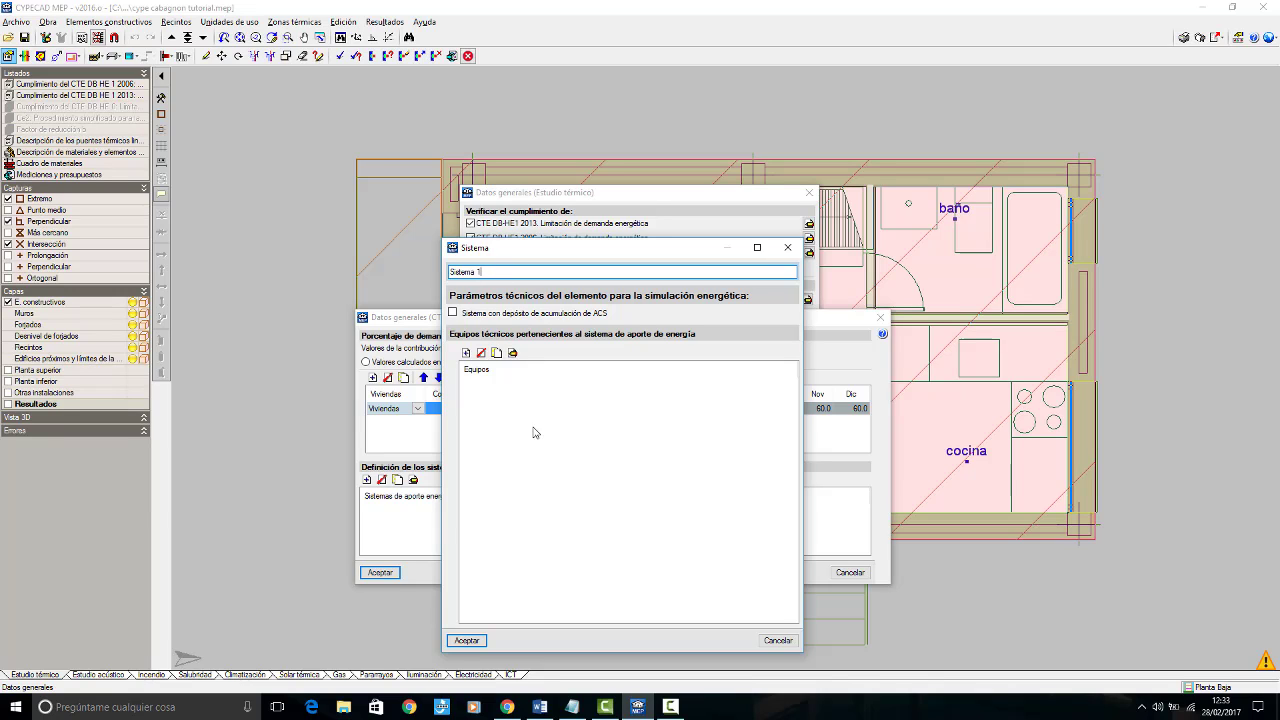
drag(517, 273, 393, 269)
text(sistema cabagnon)
Step: Give the system an ACS storage tank with an accumulation volume of 45 l, based on the project summary and demand table
click(540, 706)
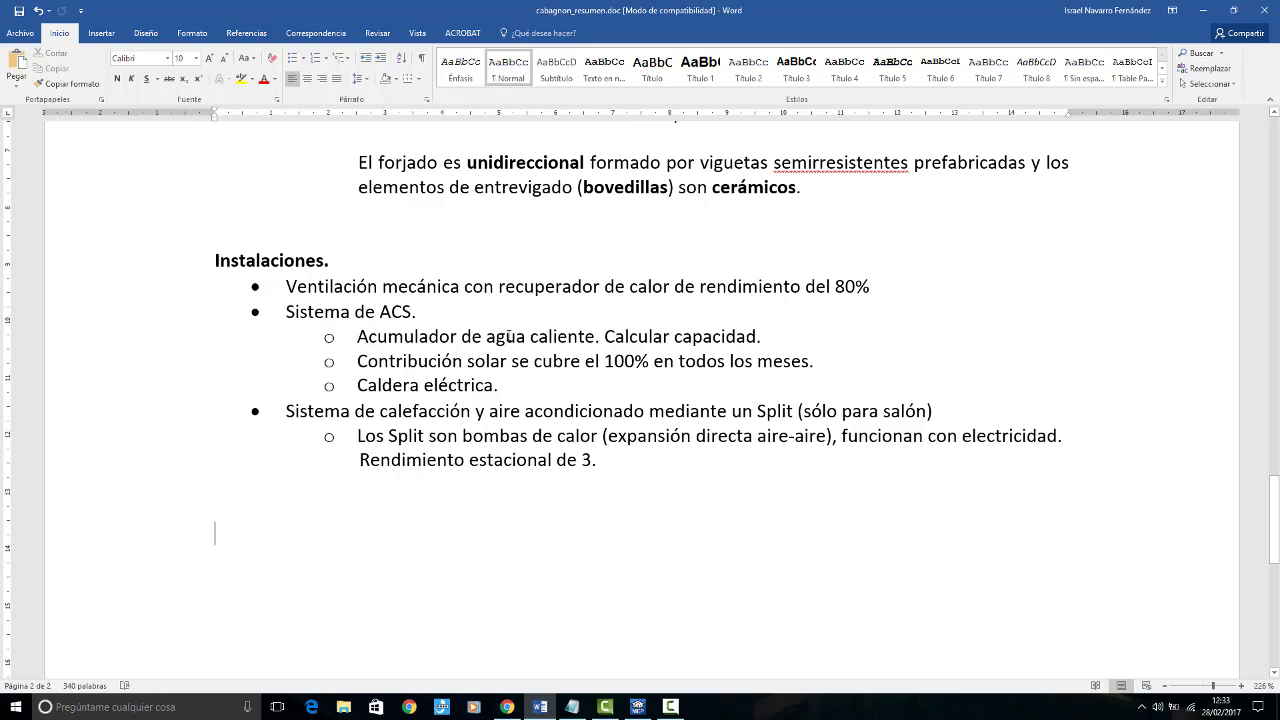
click(540, 706)
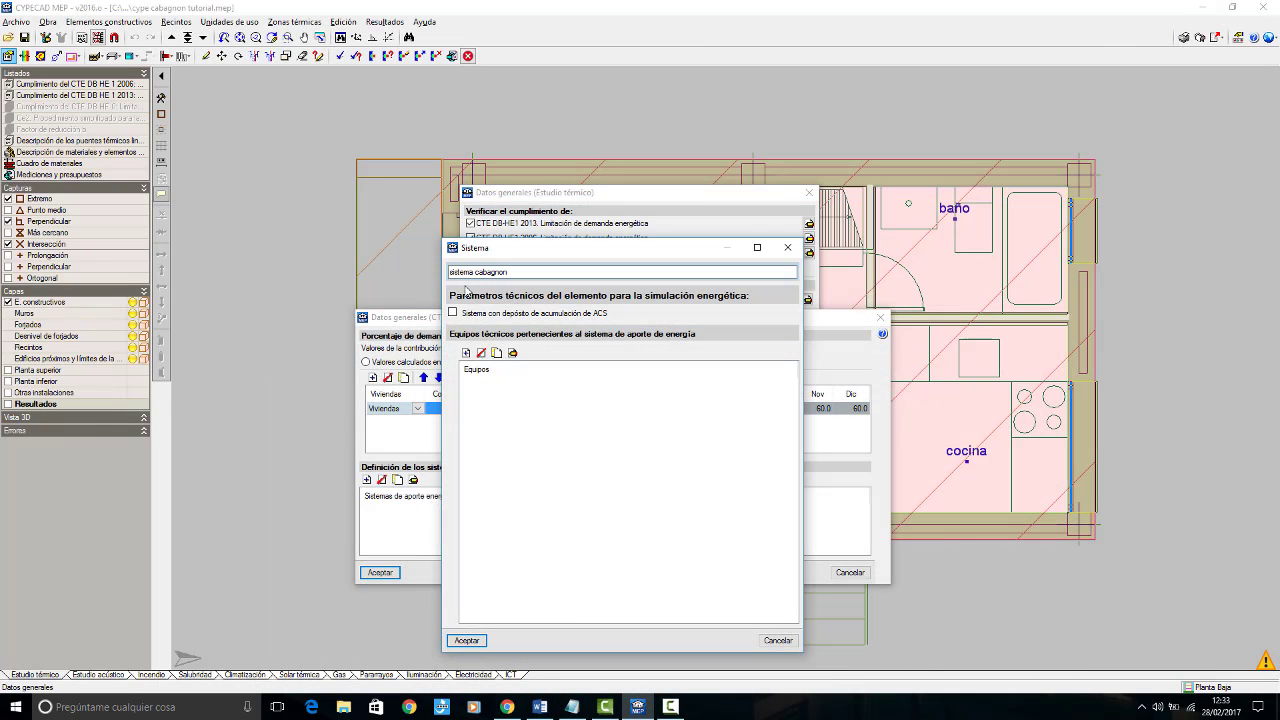
click(453, 313)
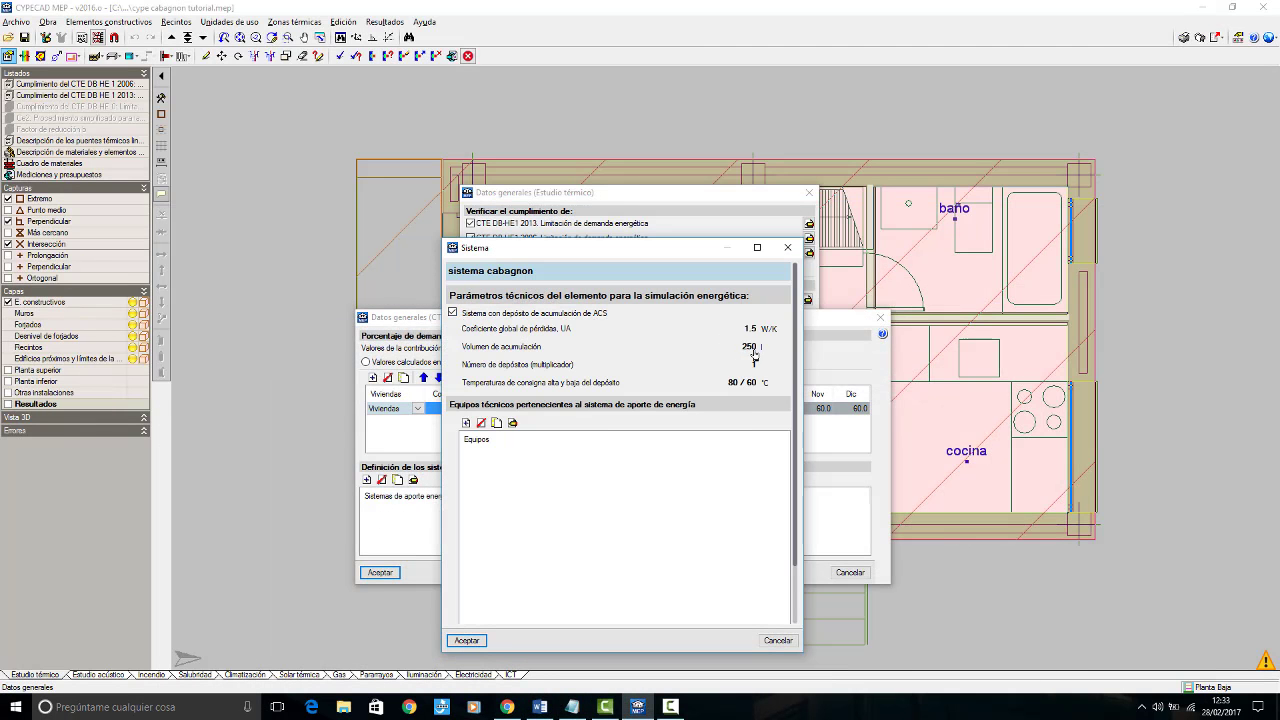
click(507, 707)
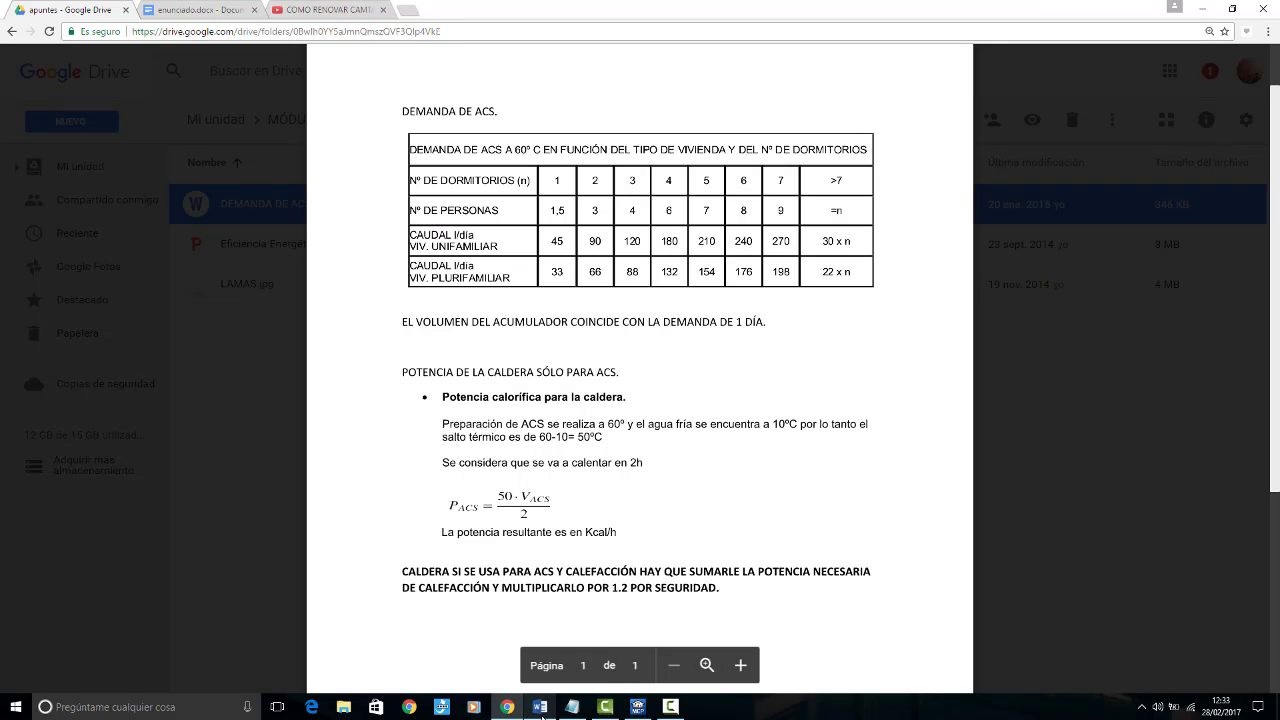
mouse_move(541, 714)
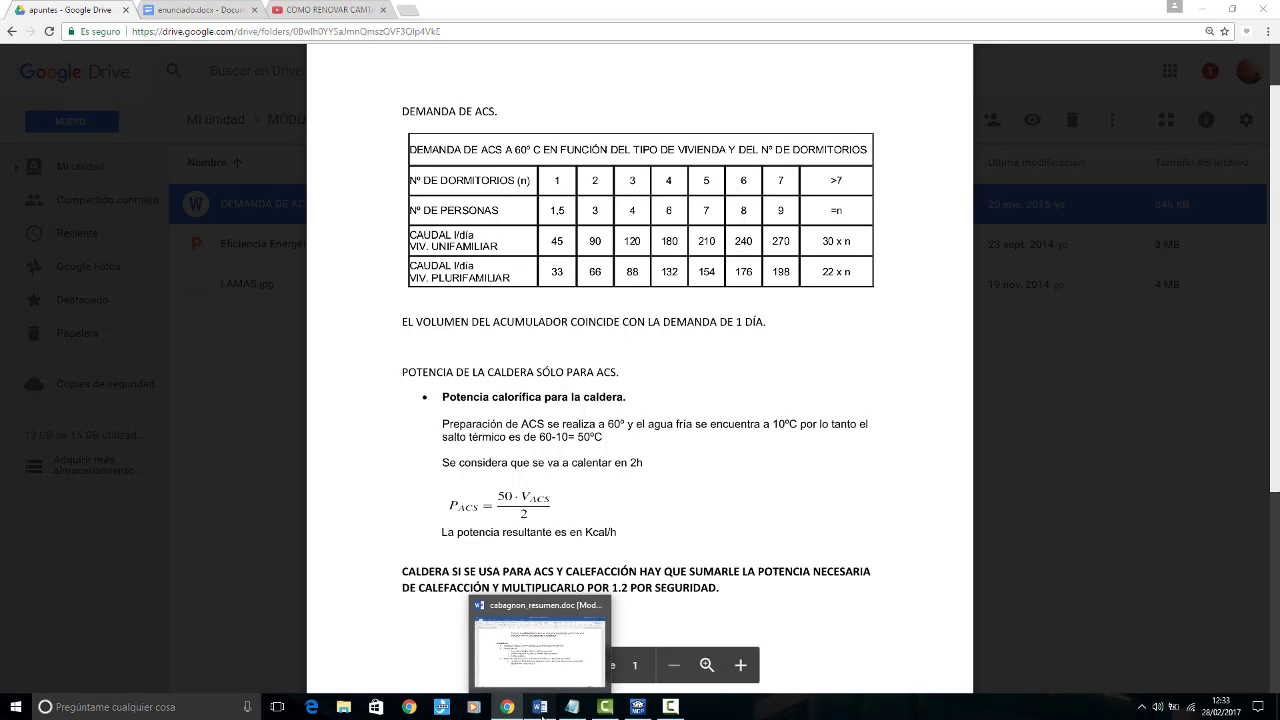
click(541, 714)
click(640, 710)
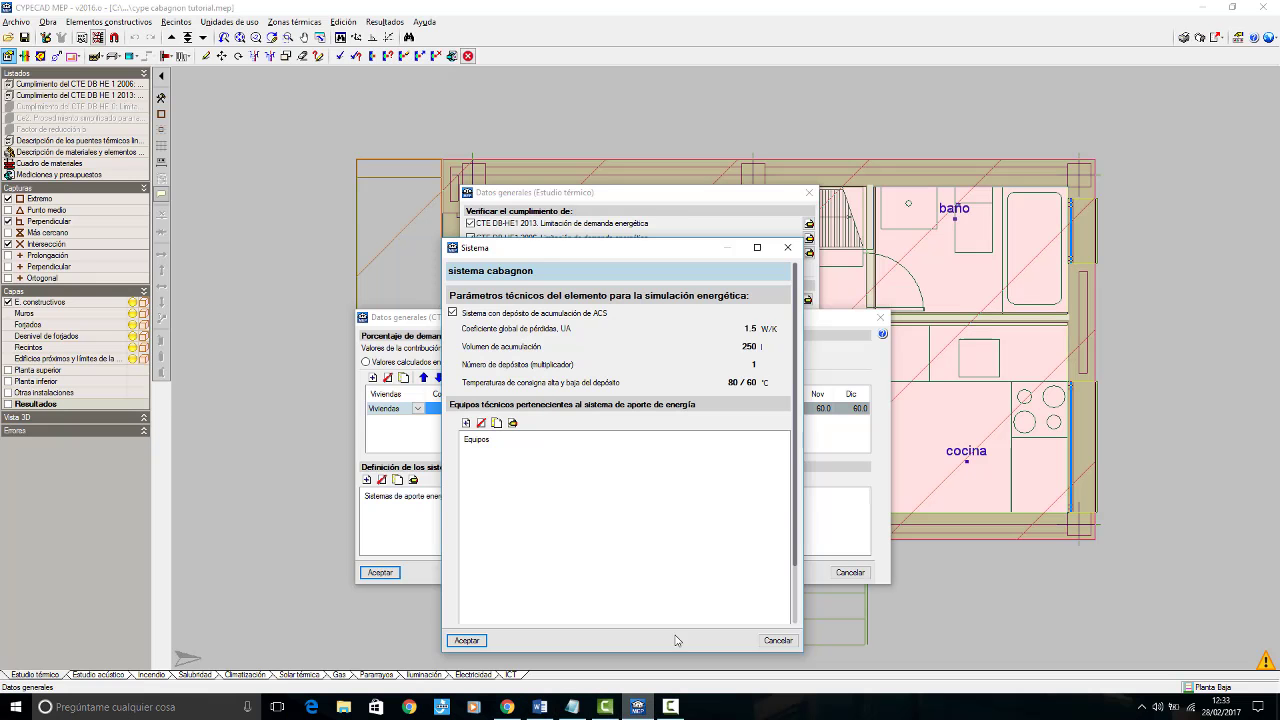
click(747, 347)
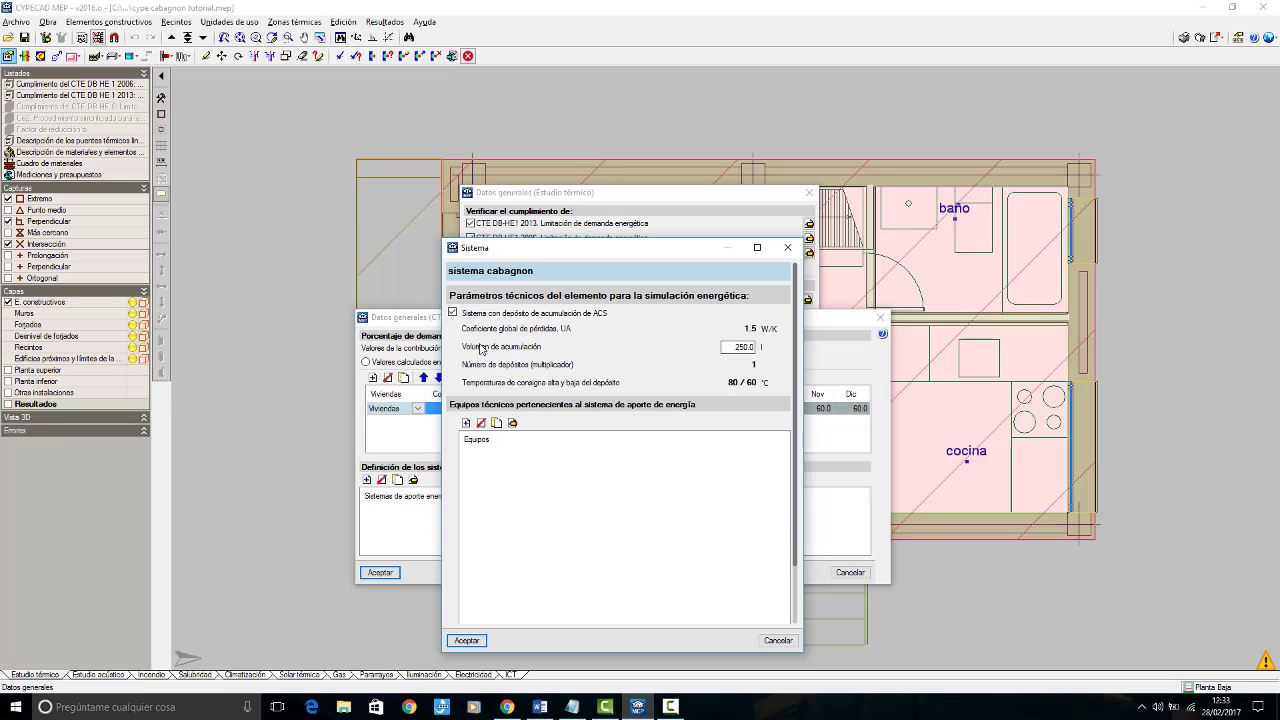
drag(730, 347, 783, 343)
text(75)
key(Tab)
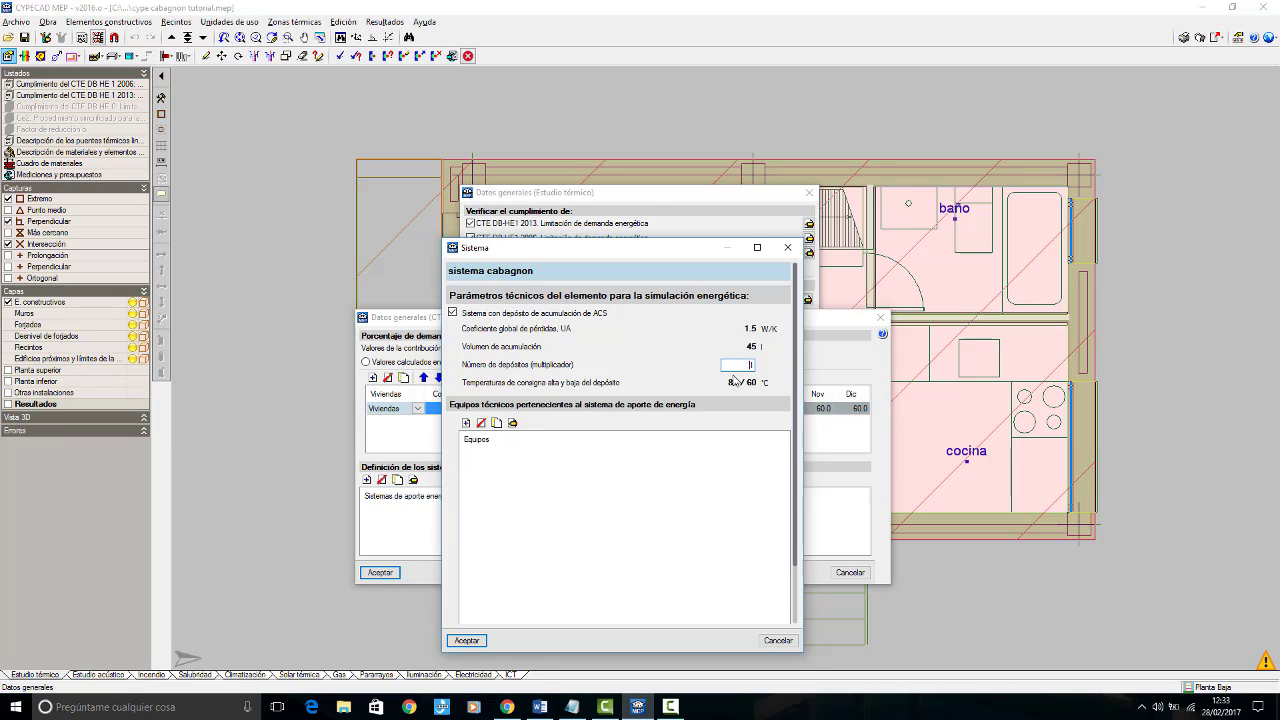
click(657, 518)
Step: Add an equipment named "caldera eléctrica" to the system, serving only ACS without Calefacción, after checking the project summary in Word
click(466, 423)
click(474, 388)
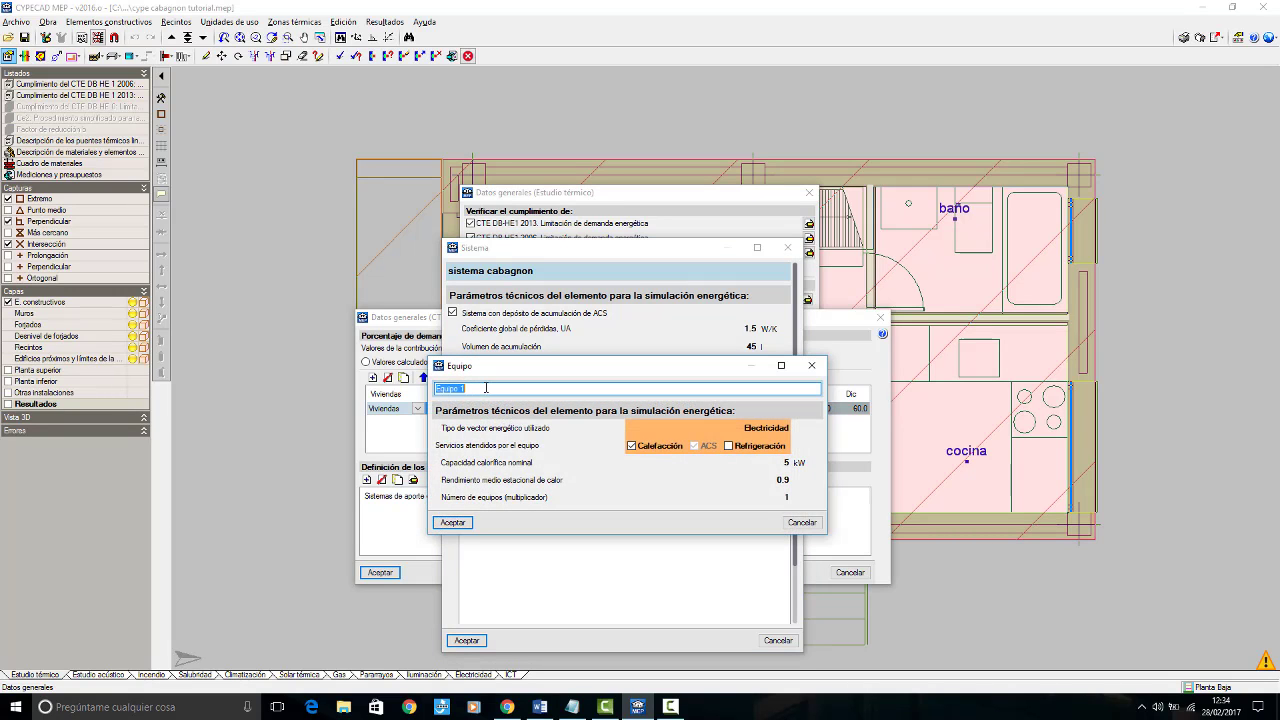
text(caldera eléctrica)
click(530, 707)
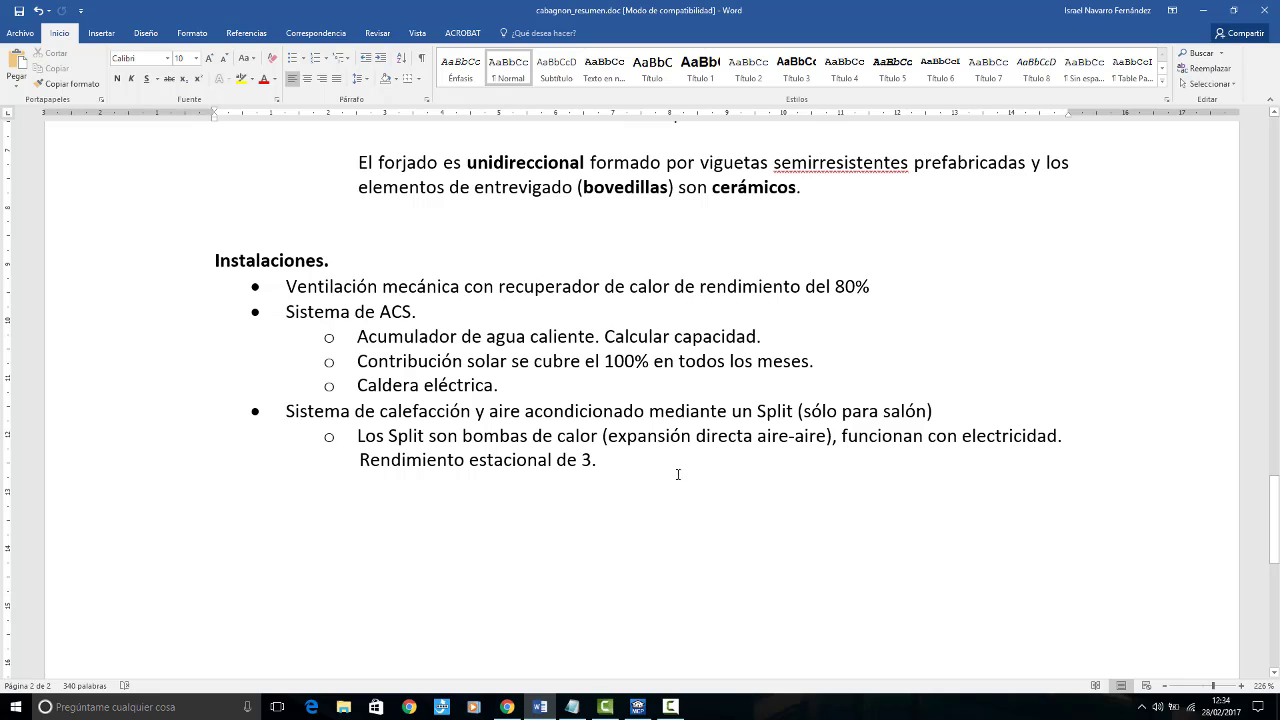
click(640, 709)
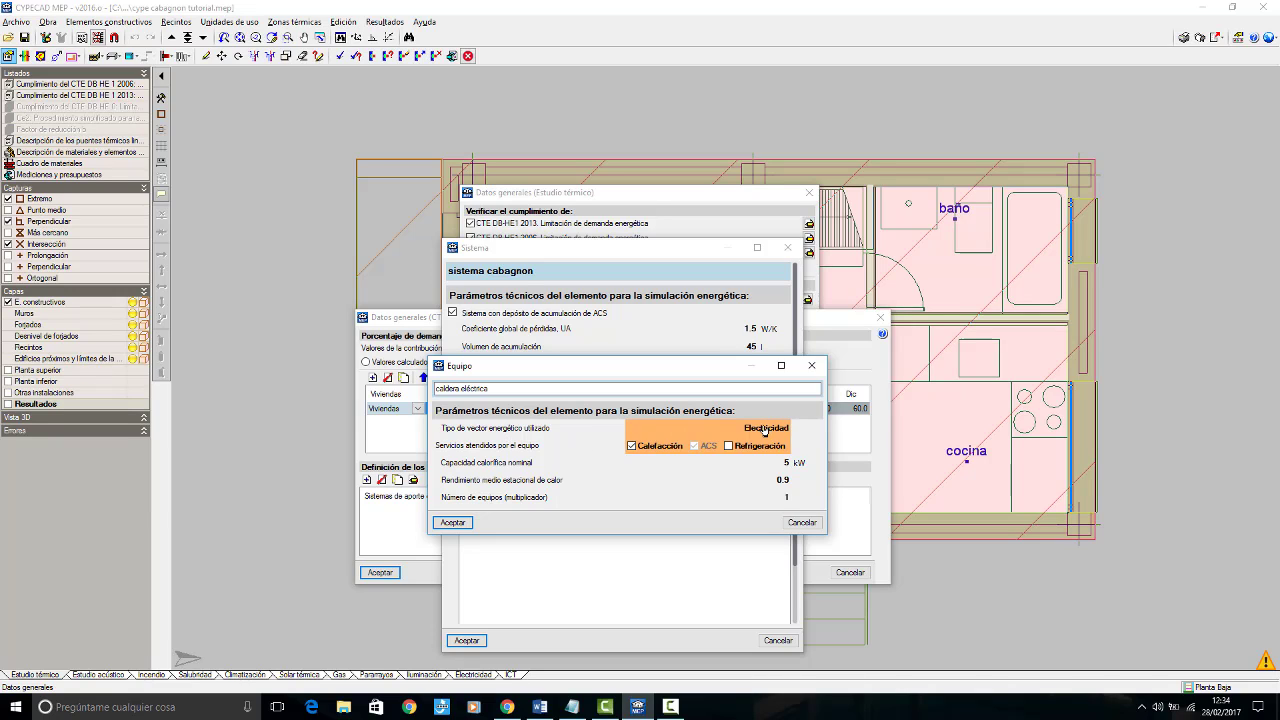
click(632, 446)
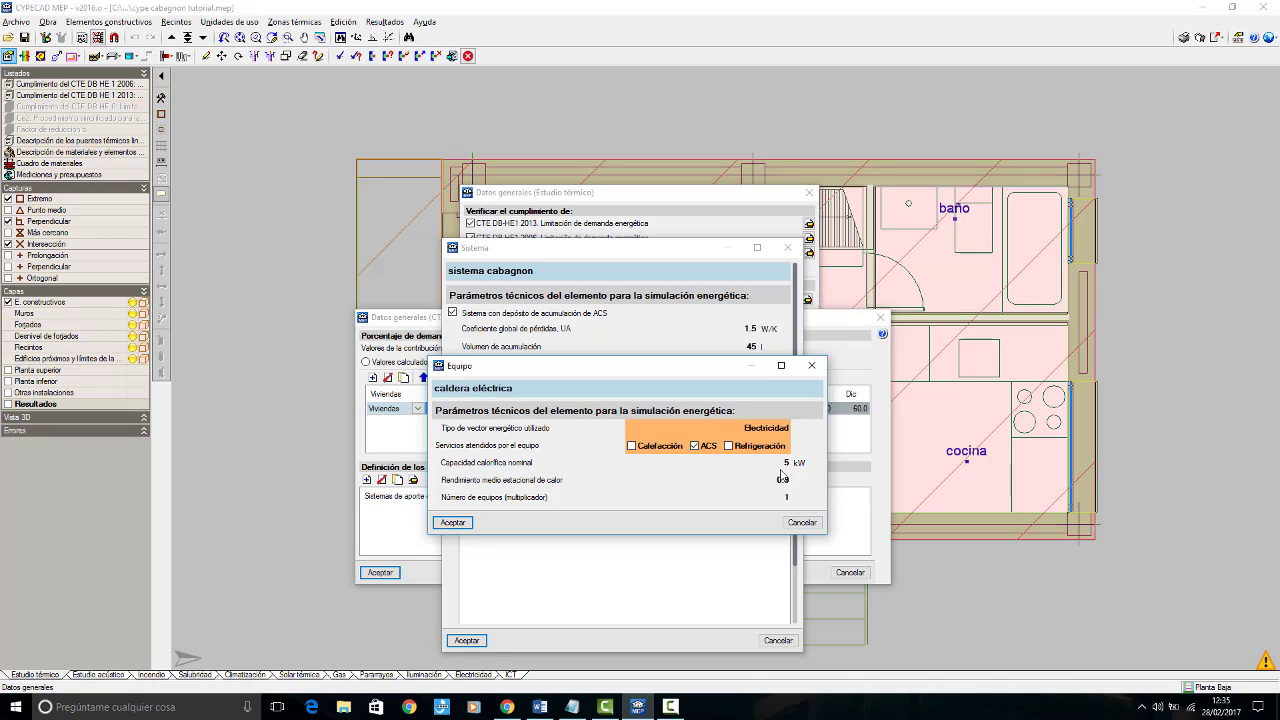
Step: Consult the project summary and the boiler power formula in the DEMANDA DE ACS document, and open Calculadora beside it
click(538, 707)
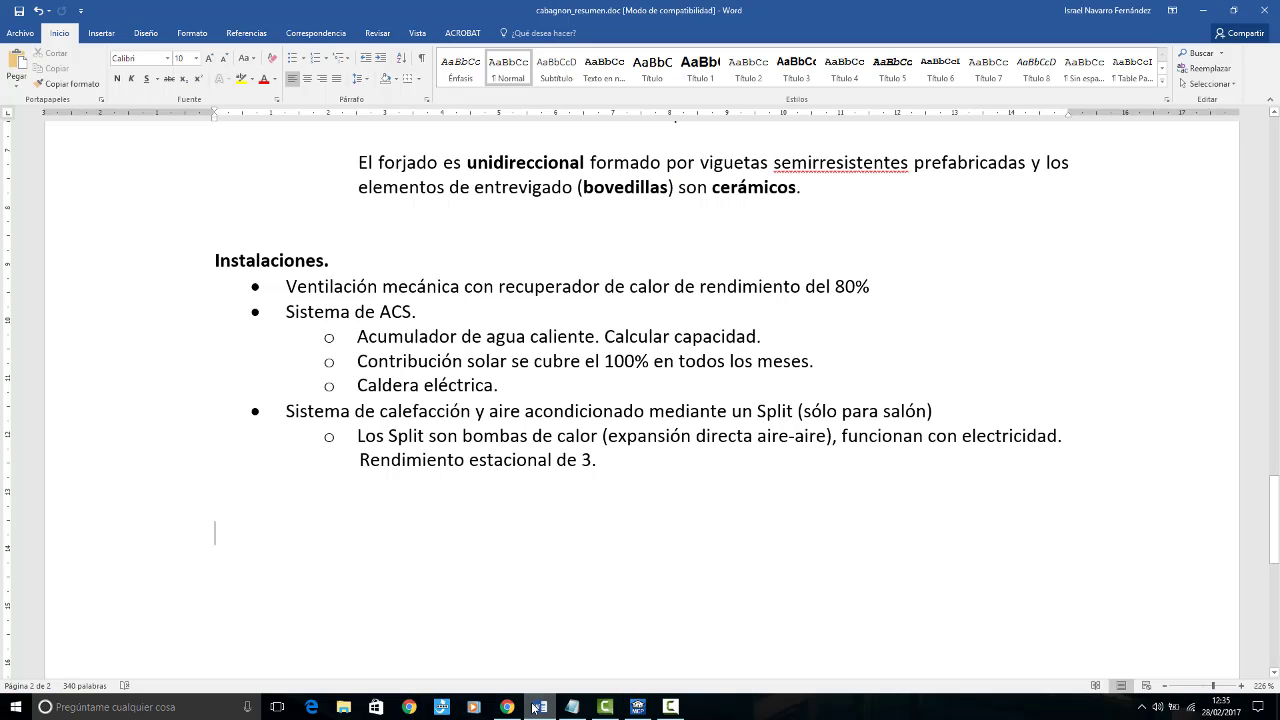
click(507, 707)
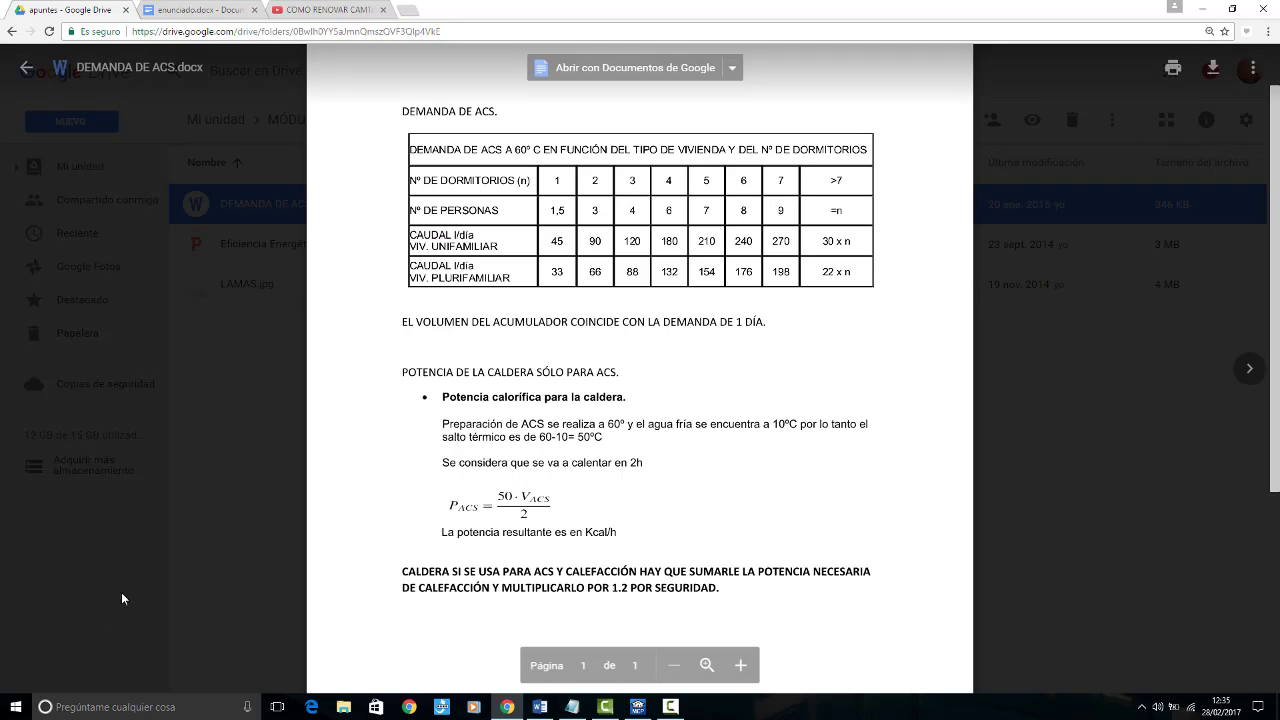
click(15, 707)
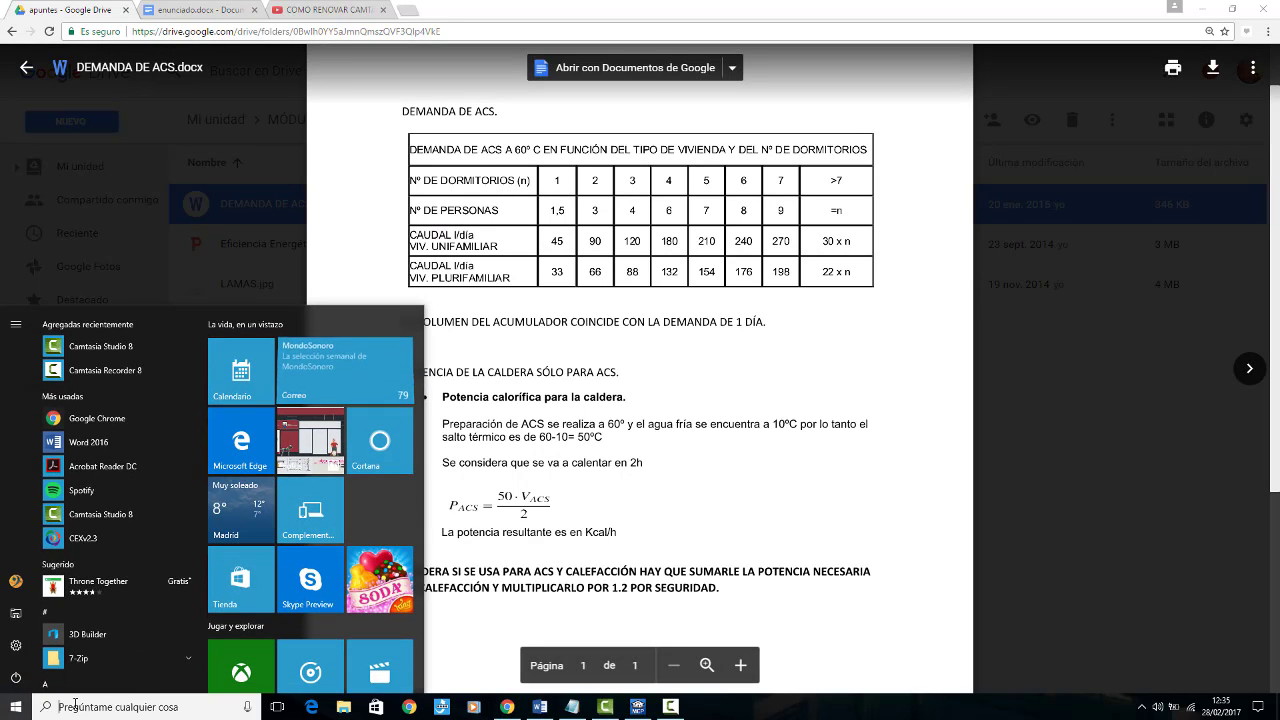
text(dalcula)
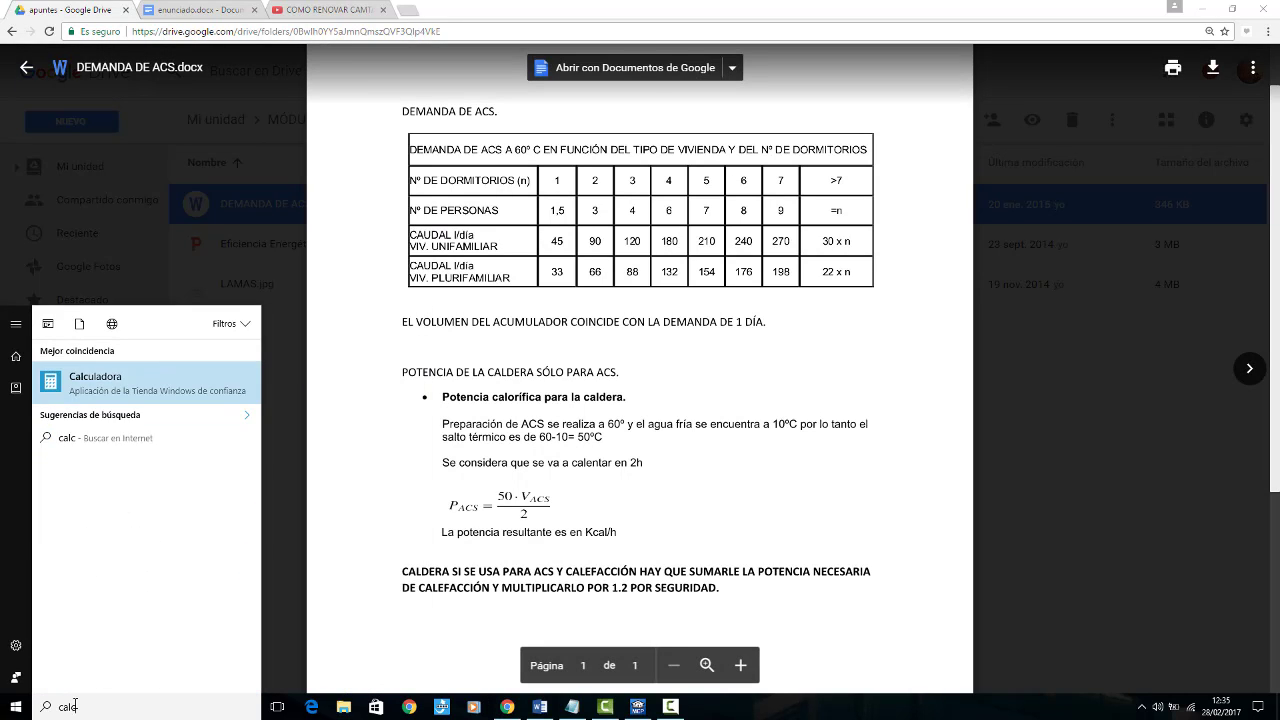
click(115, 385)
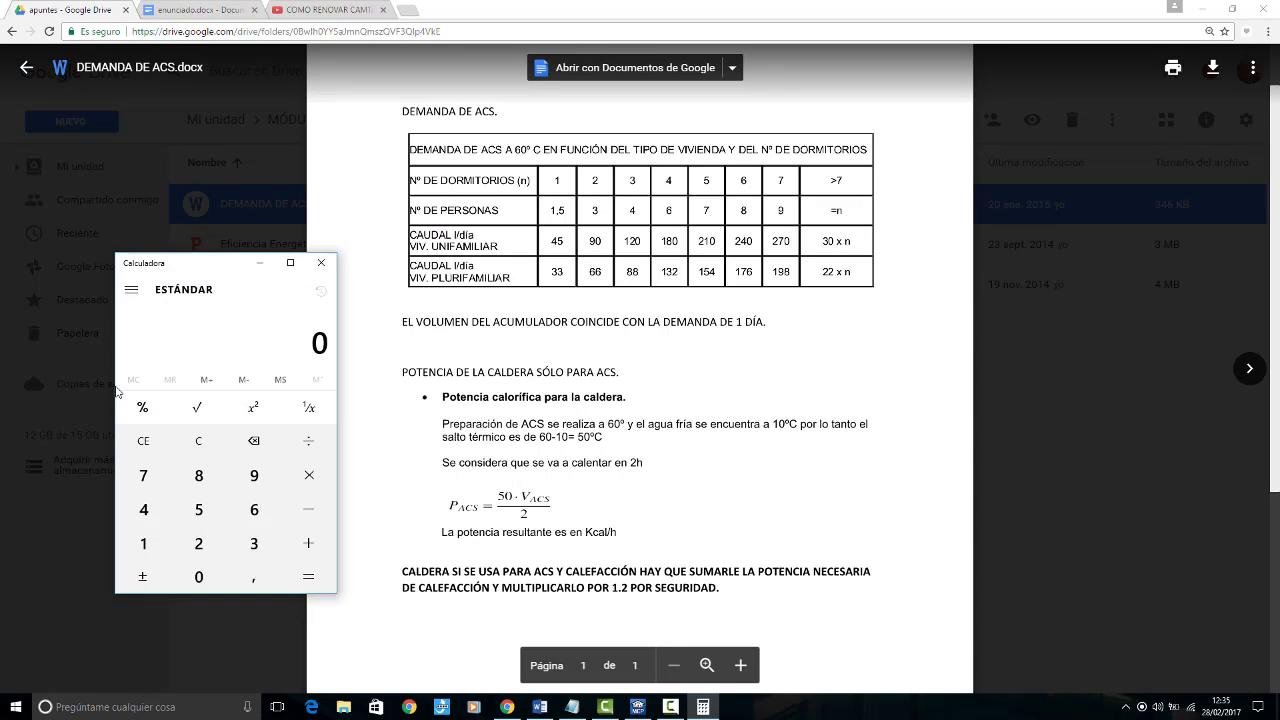
Step: Calculate the boiler's ACS power in Kcal/h as 50 × 45 ÷ 2
click(199, 509)
click(200, 576)
click(303, 477)
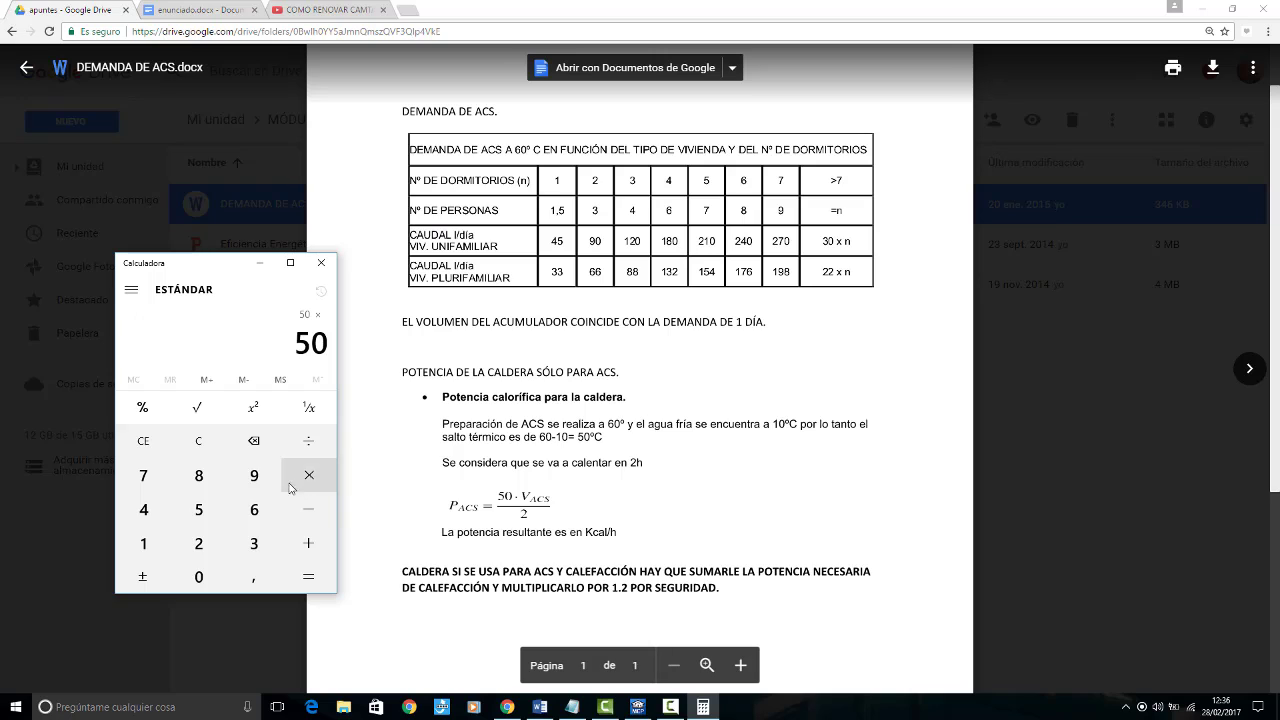
click(143, 509)
click(199, 509)
click(297, 447)
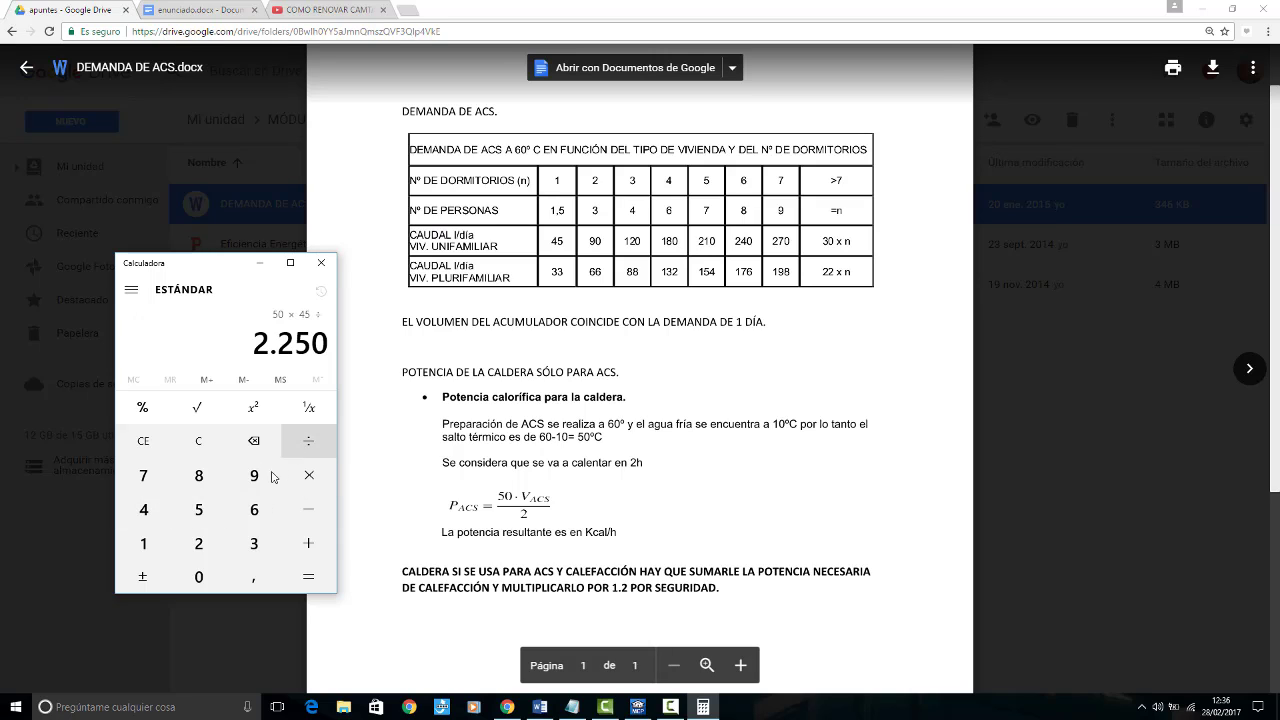
click(199, 543)
click(306, 578)
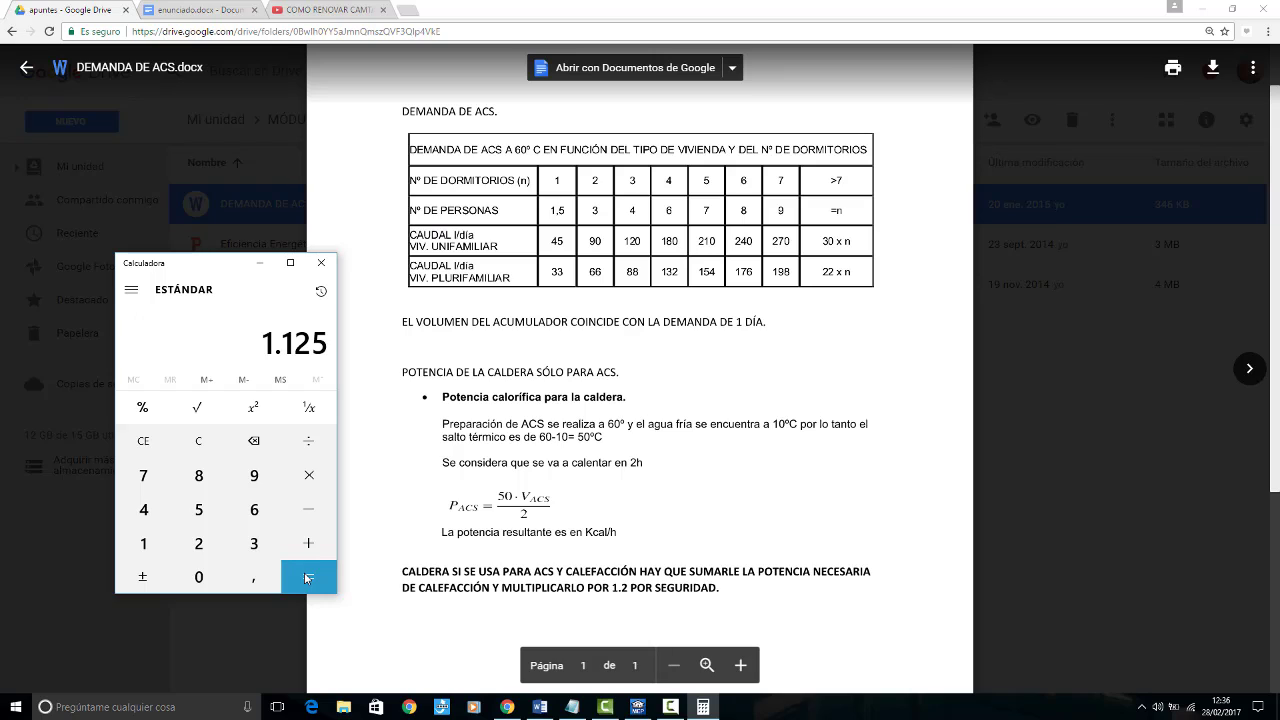
Step: Convert the boiler power to kW by dividing by 860, and multiply it by the 1,2 safety factor
click(296, 443)
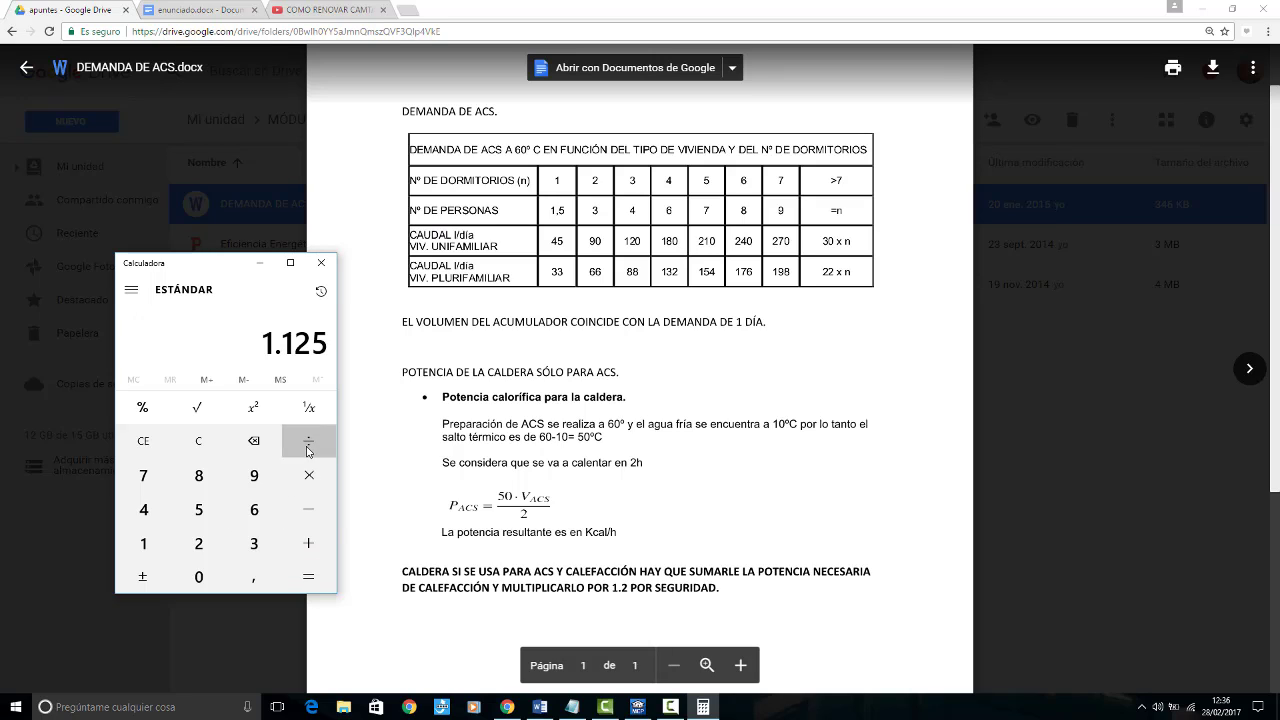
click(199, 476)
click(254, 509)
click(199, 577)
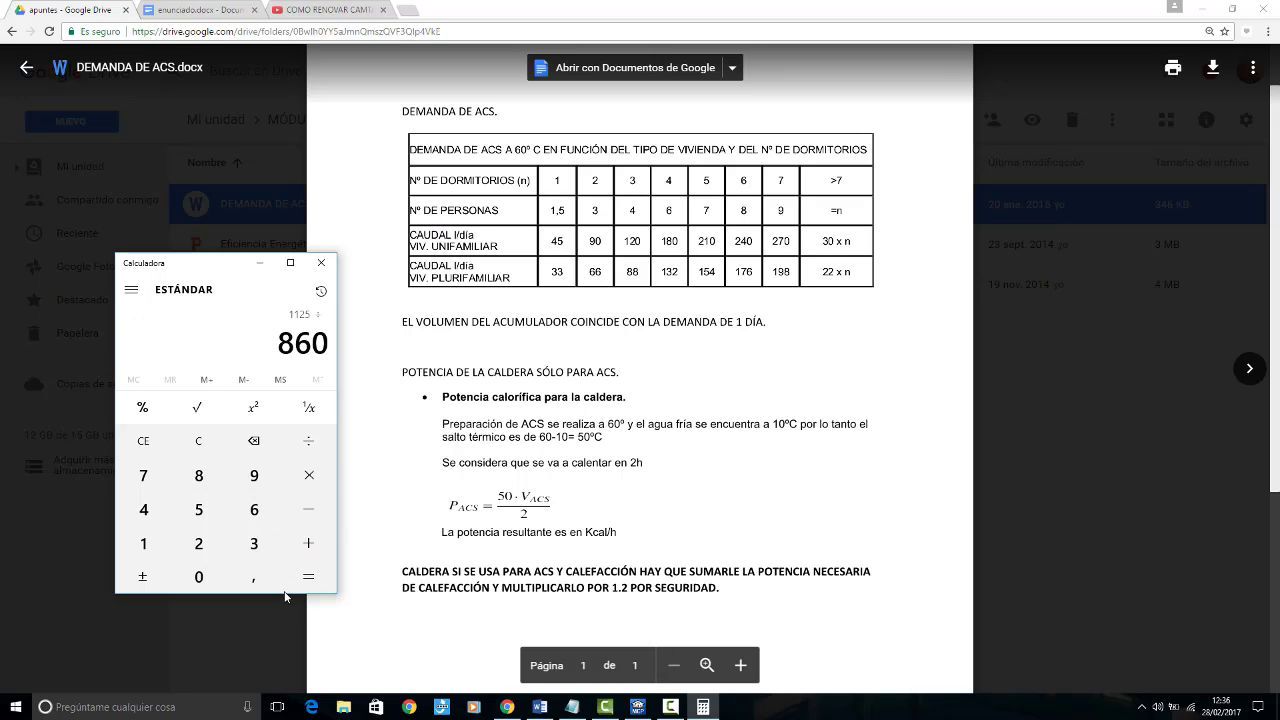
click(298, 580)
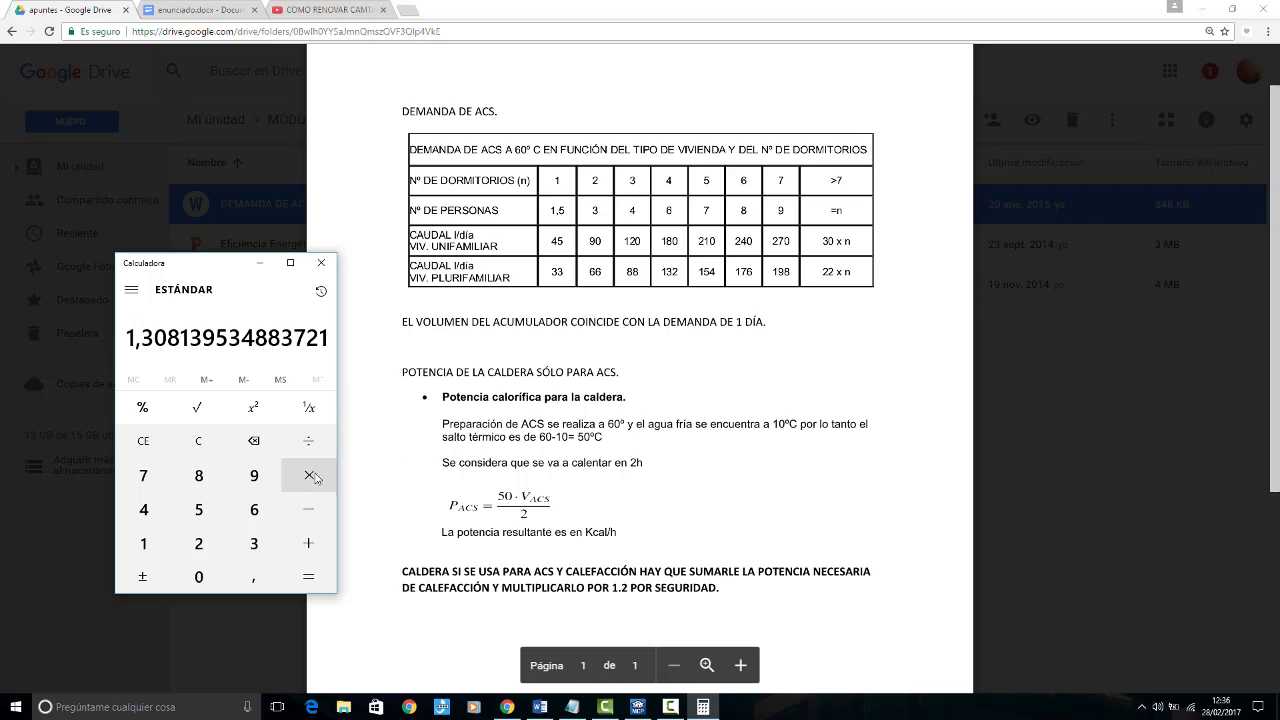
click(308, 475)
click(143, 543)
click(253, 577)
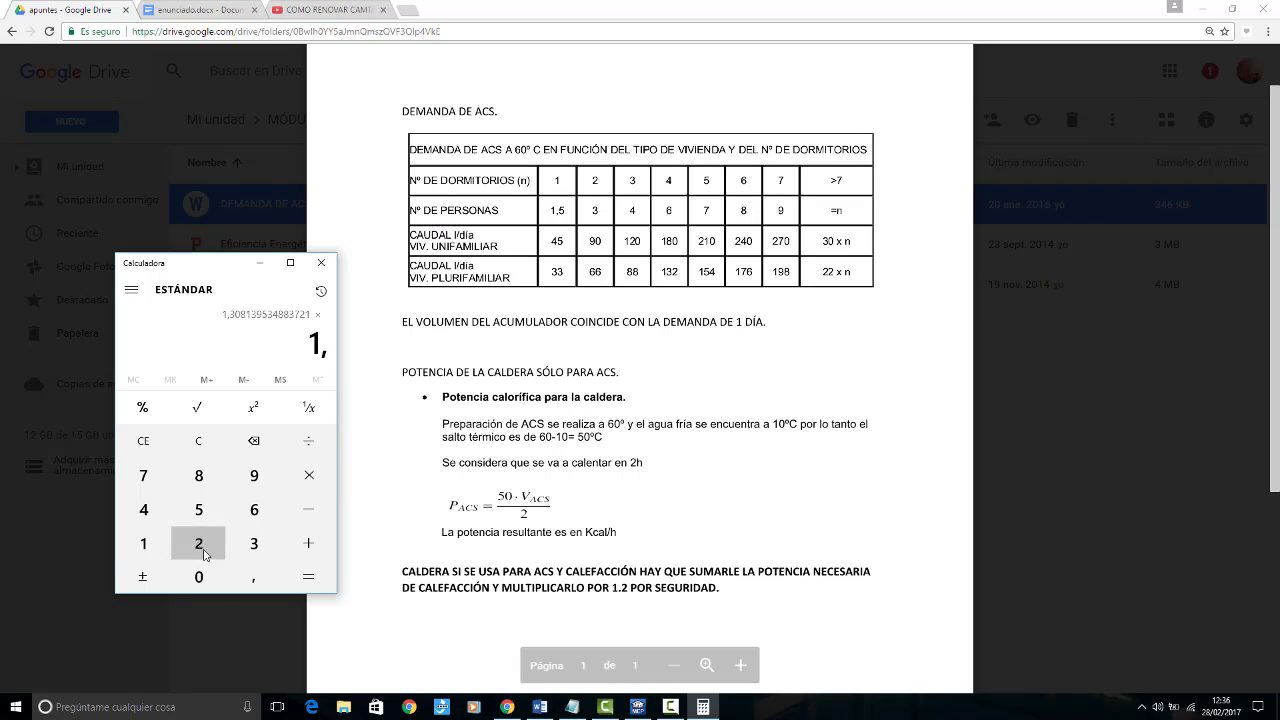
click(198, 543)
click(300, 578)
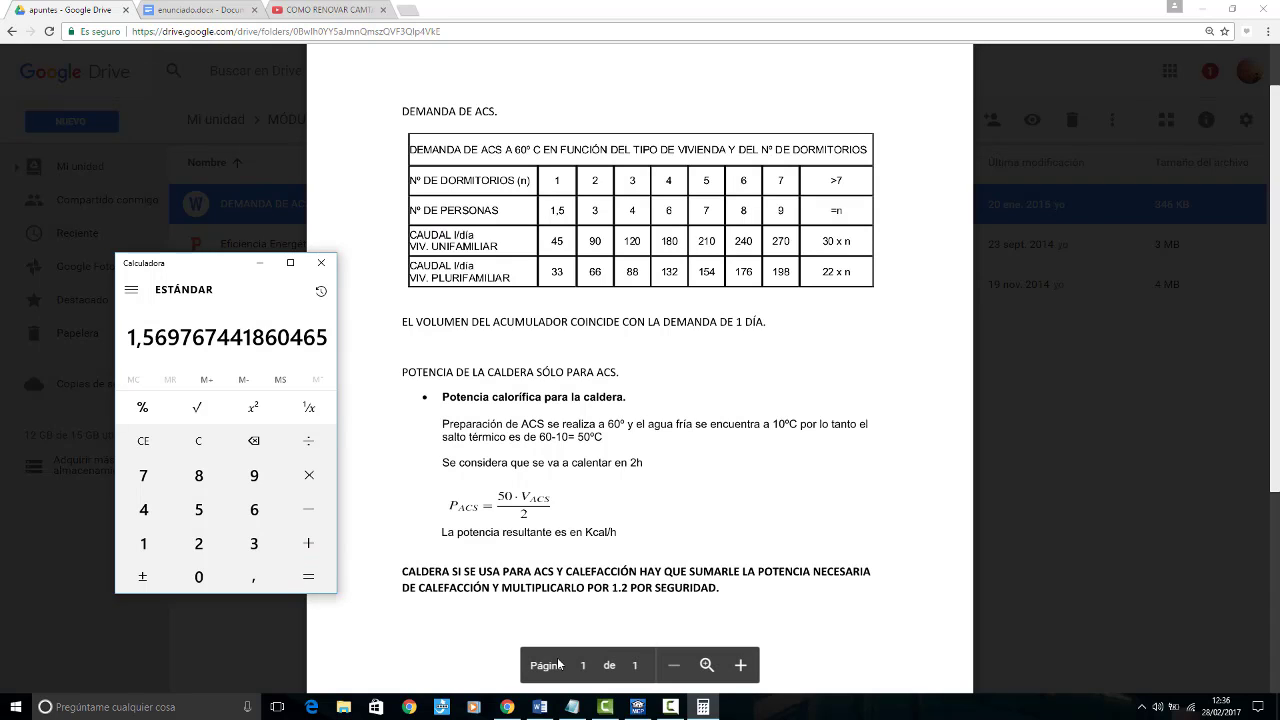
mouse_move(546, 710)
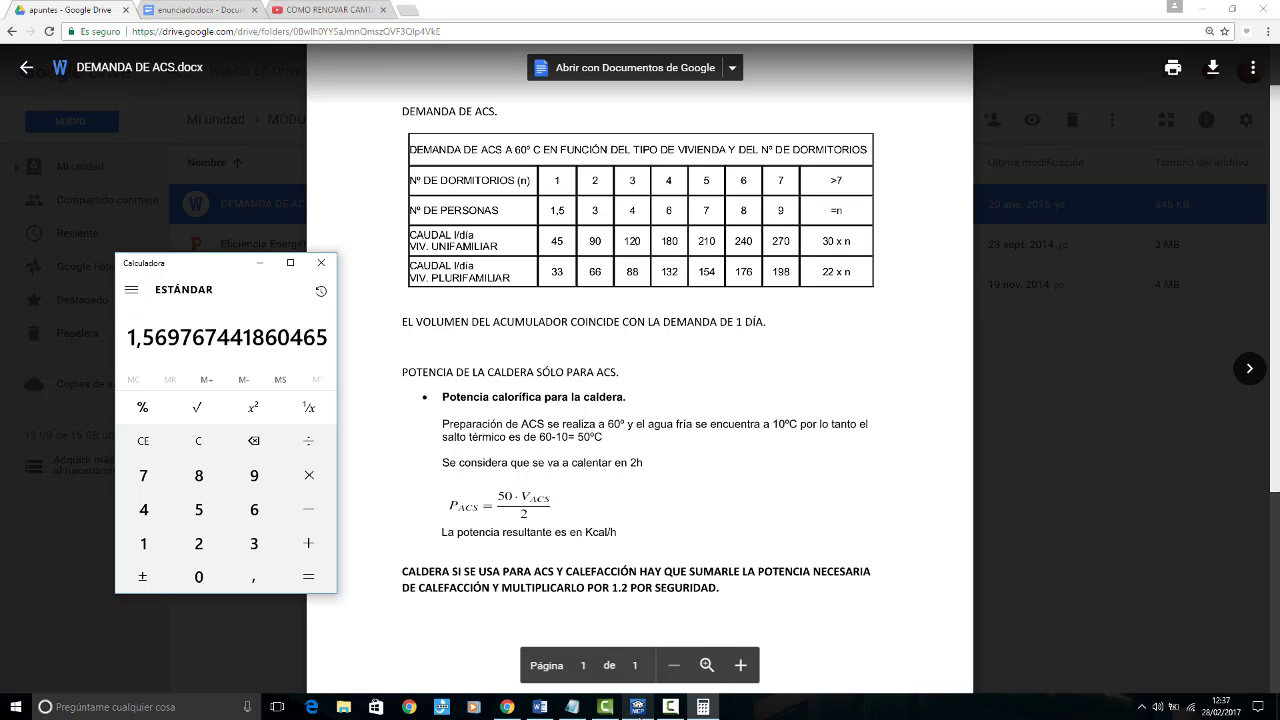
mouse_move(646, 714)
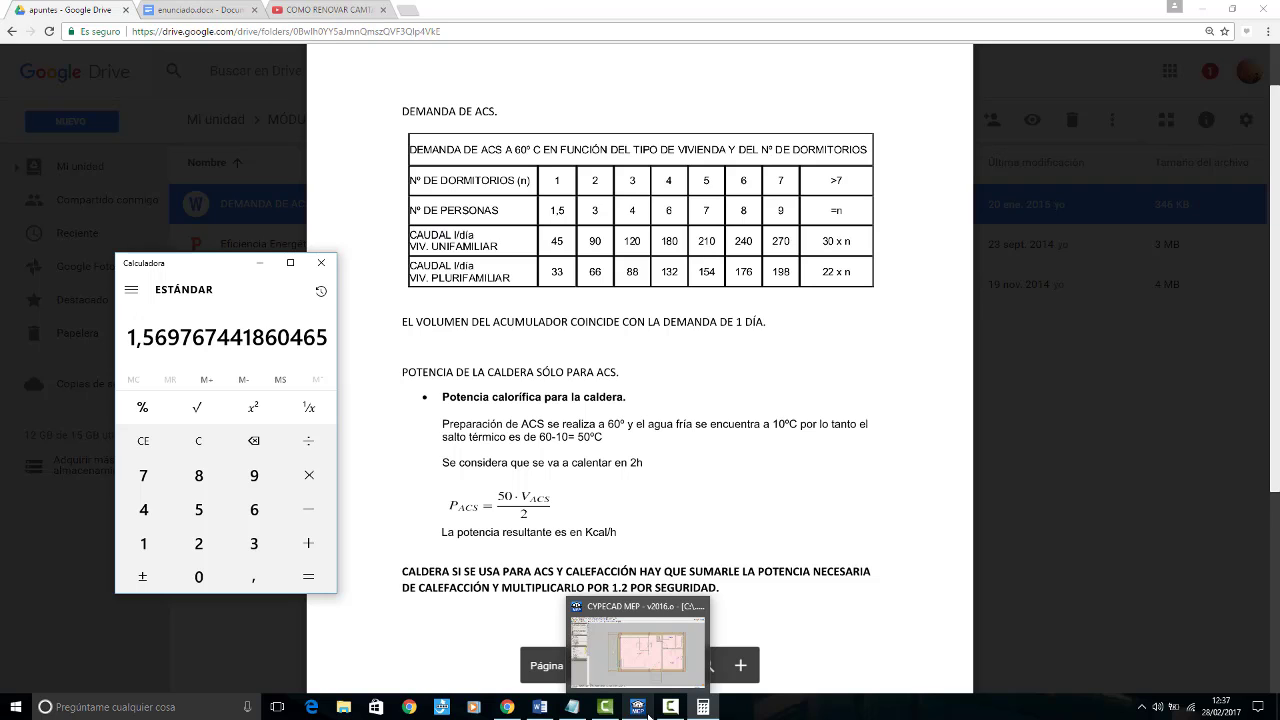
Step: Switch back to CYPECAD MEP and accept the electric boiler with a nominal heating capacity of 1.57 kW
click(649, 716)
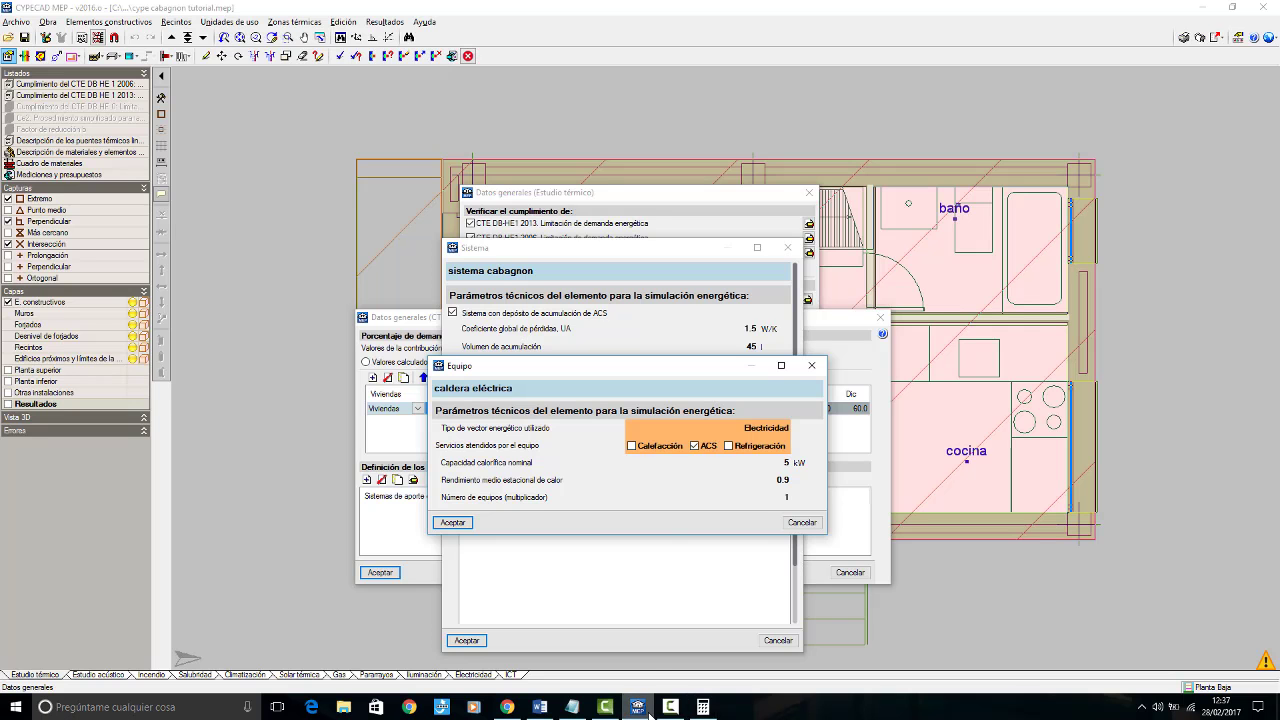
double_click(788, 466)
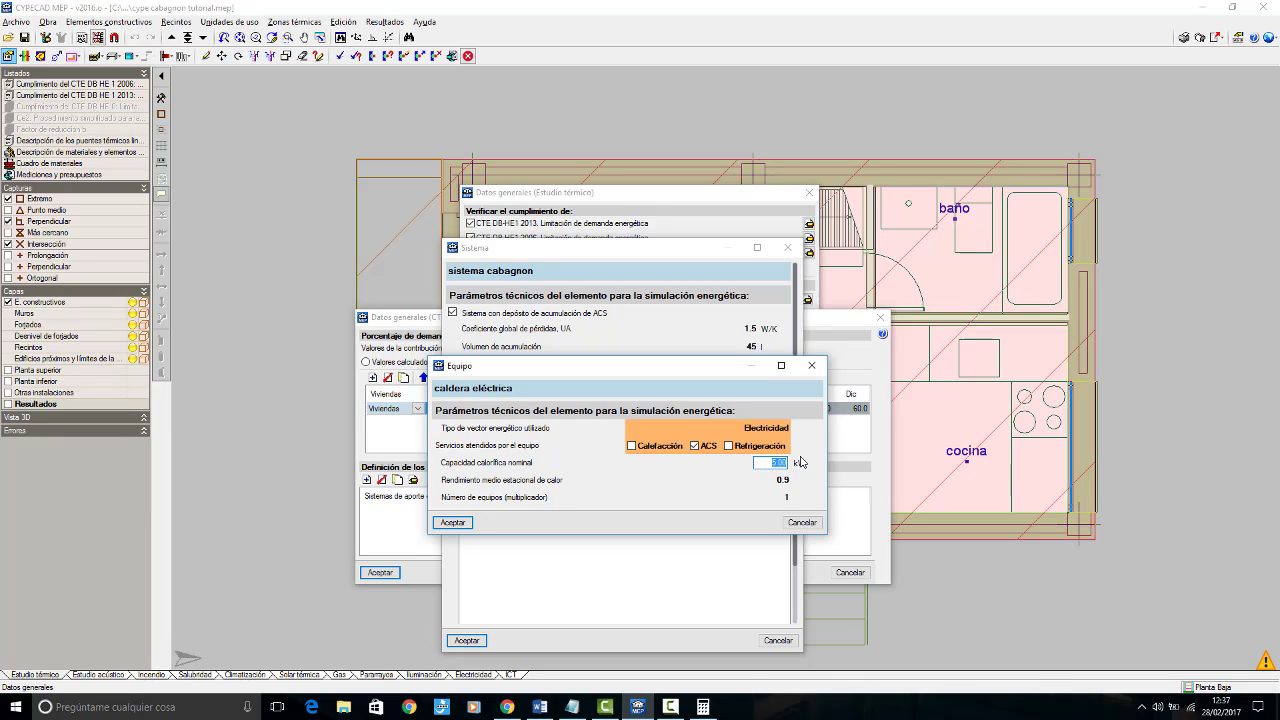
text(1.57)
key(Tab)
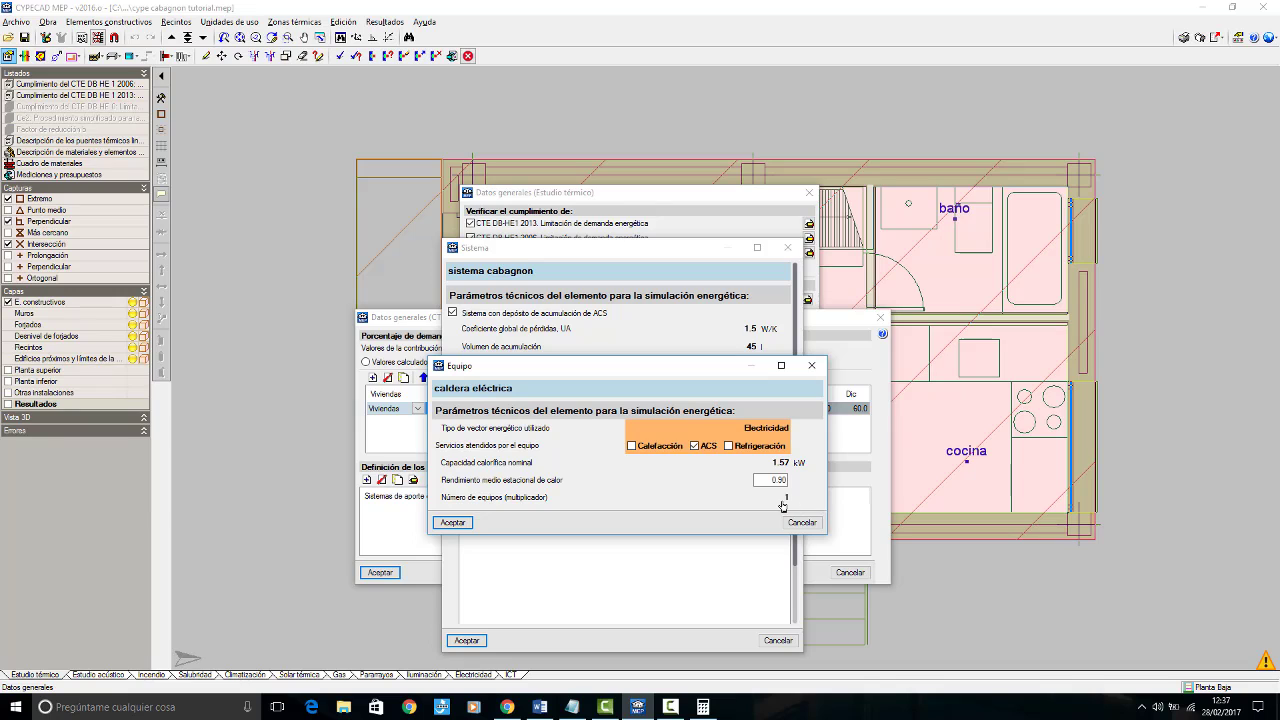
click(453, 522)
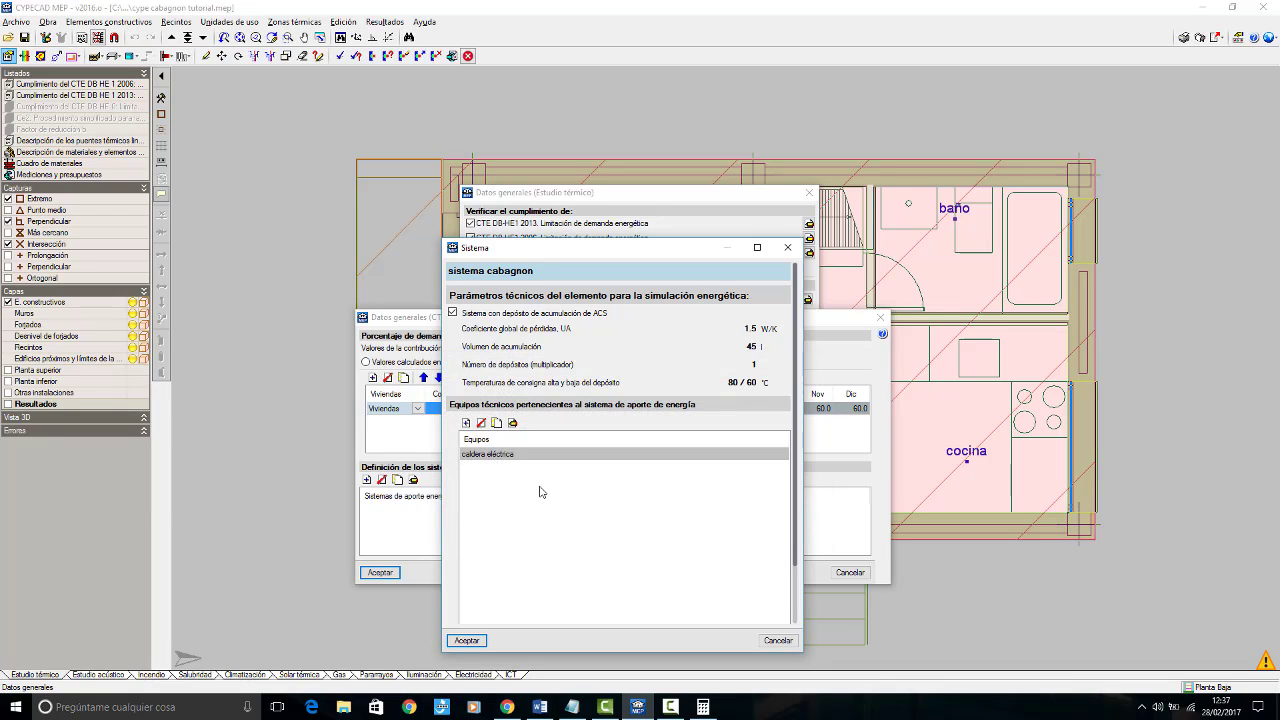
Step: Add a second equipment named "split equipo de expansión directa" that serves Calefacción and Refrigeración but not ACS
click(465, 423)
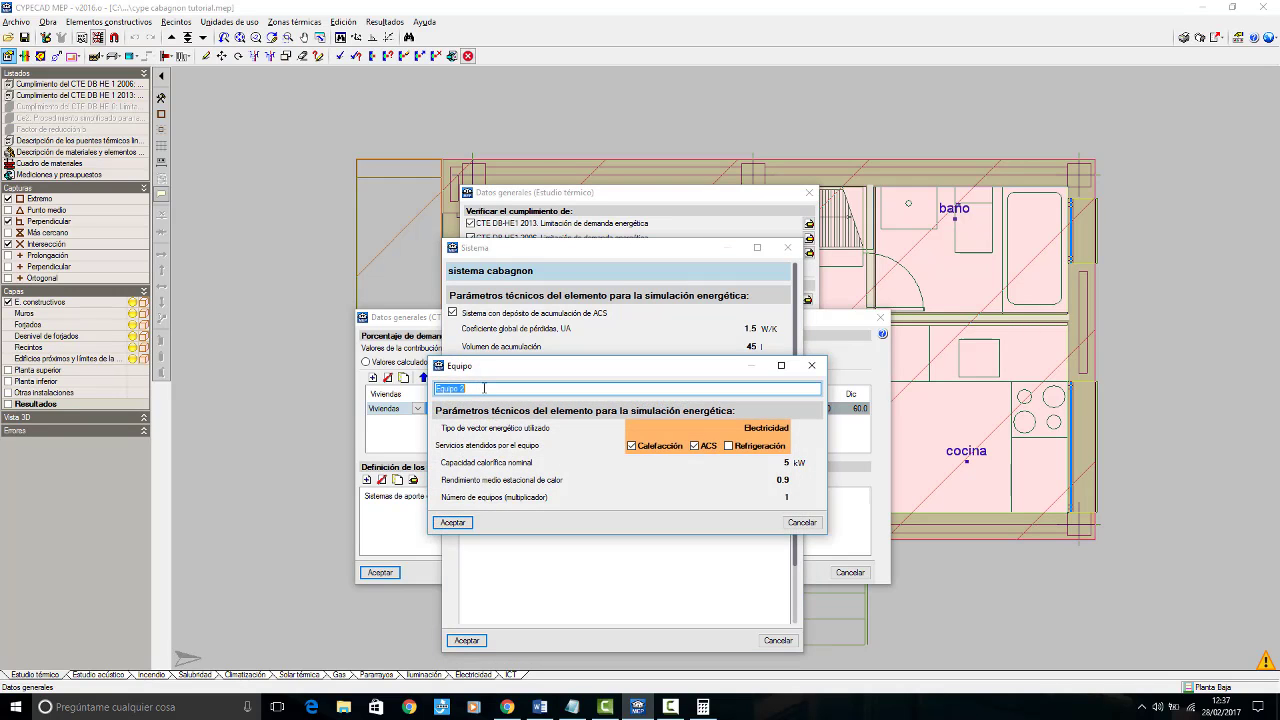
text(a)
text(plit equipo de zona)
text(expansi)
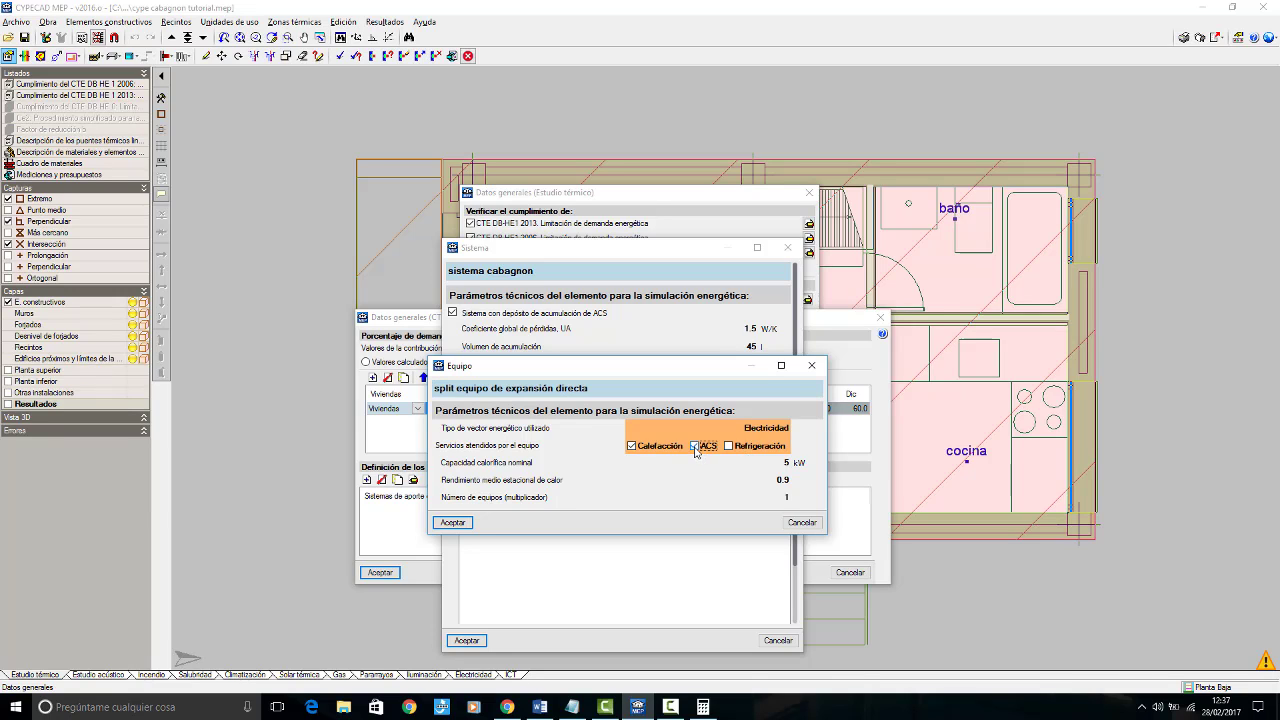
click(695, 447)
click(729, 446)
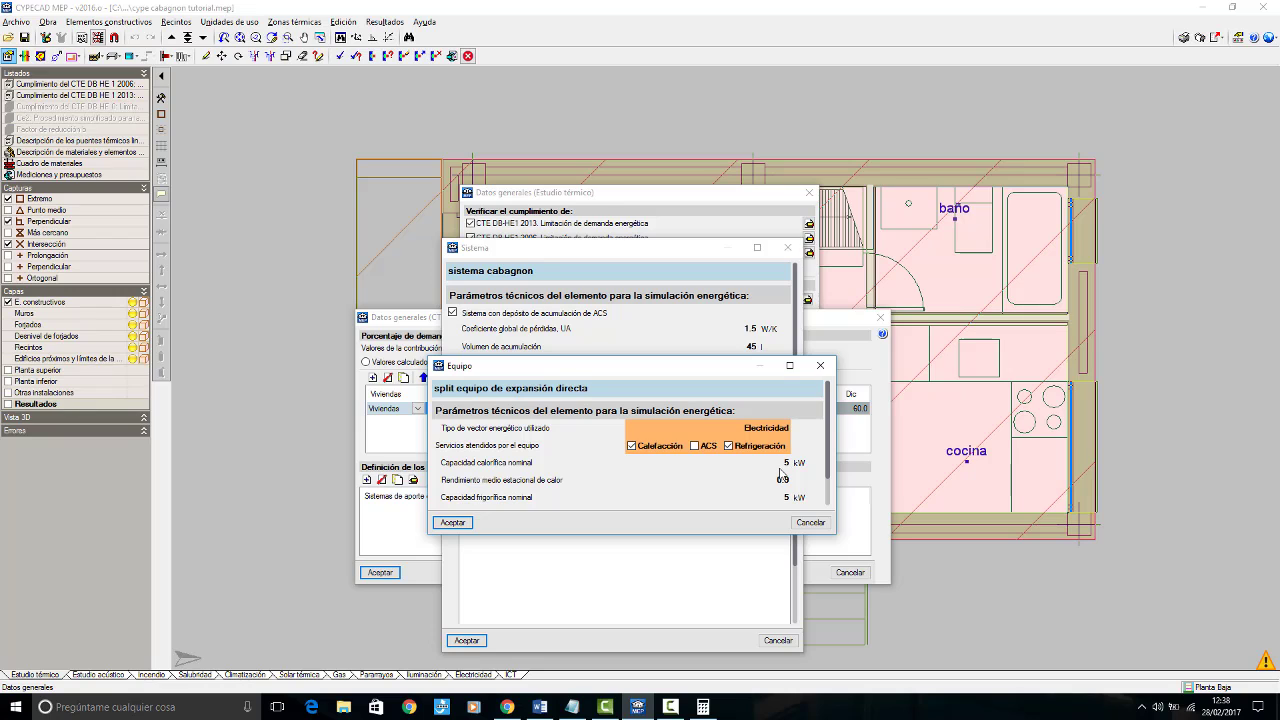
click(462, 524)
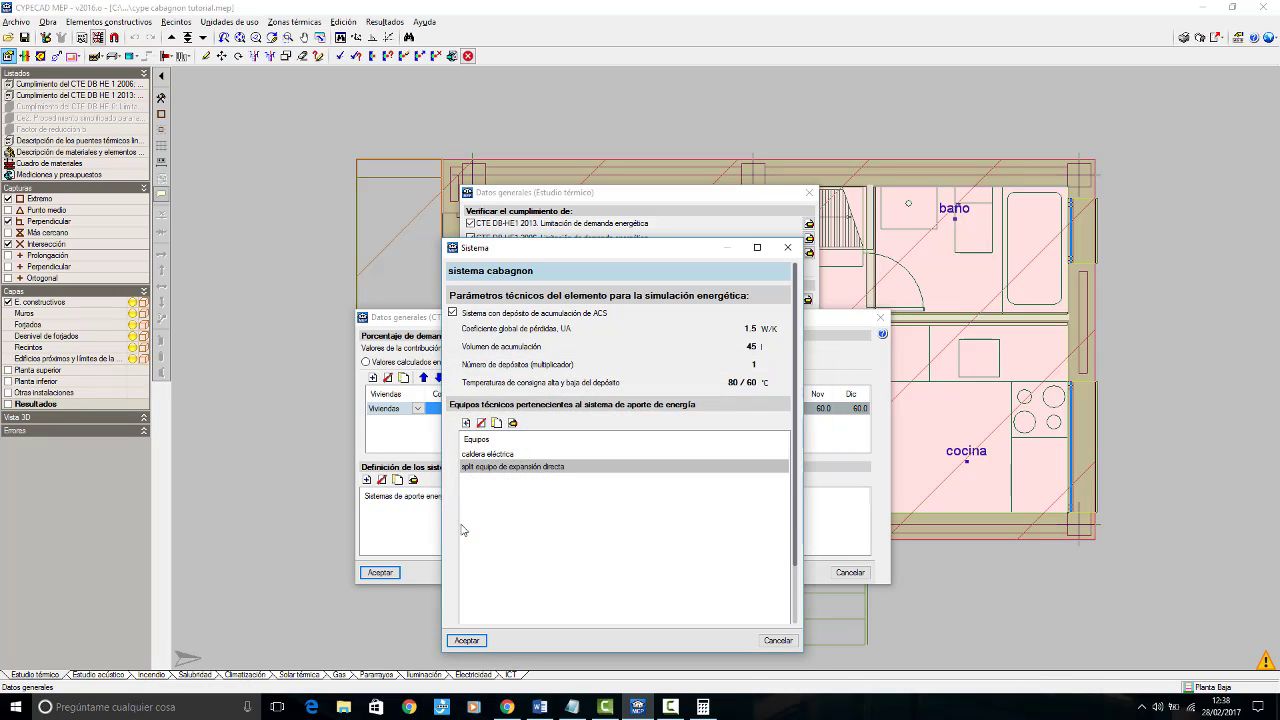
Step: Accept the technical system, the CTE DB HE 0 data and the thermal study's general data
click(468, 640)
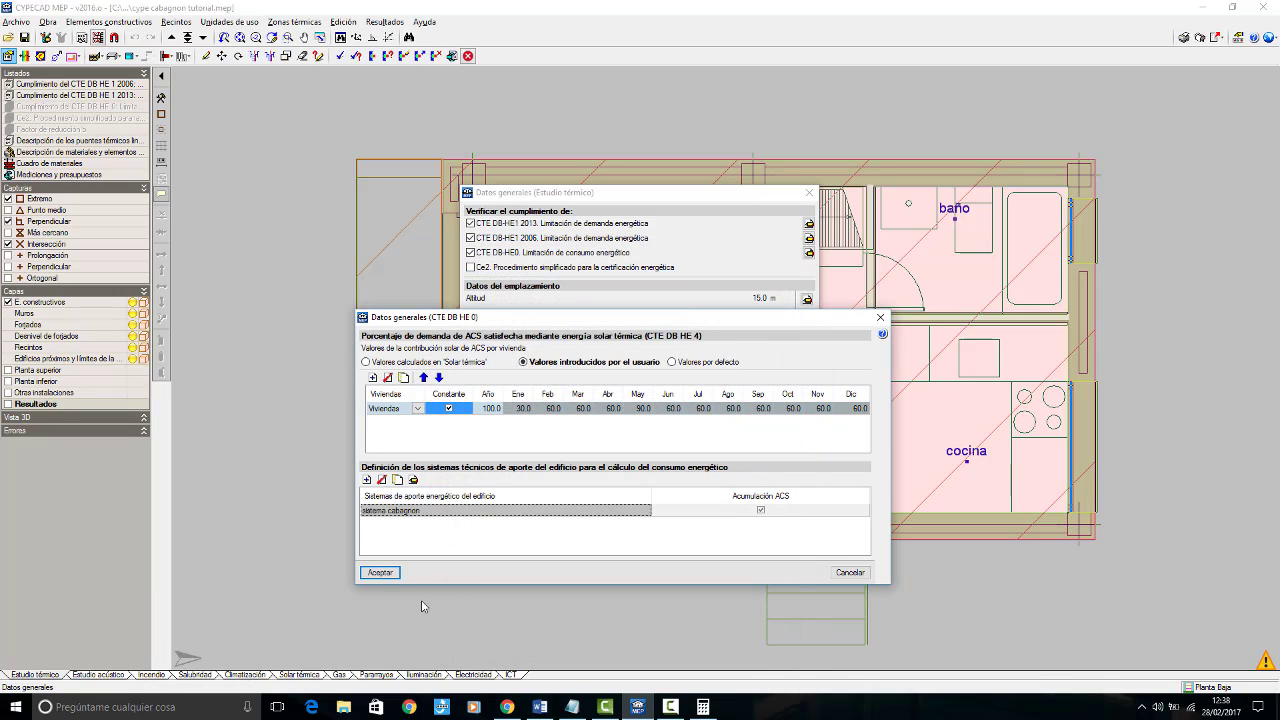
click(389, 575)
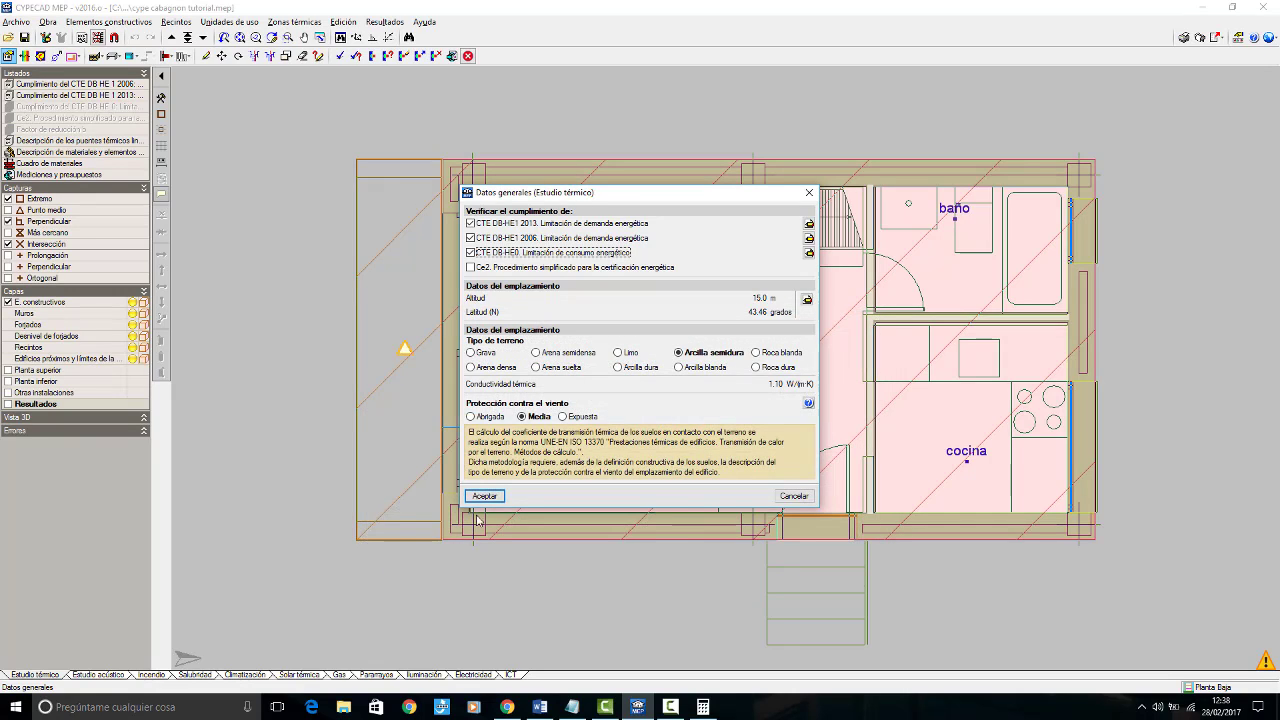
click(484, 496)
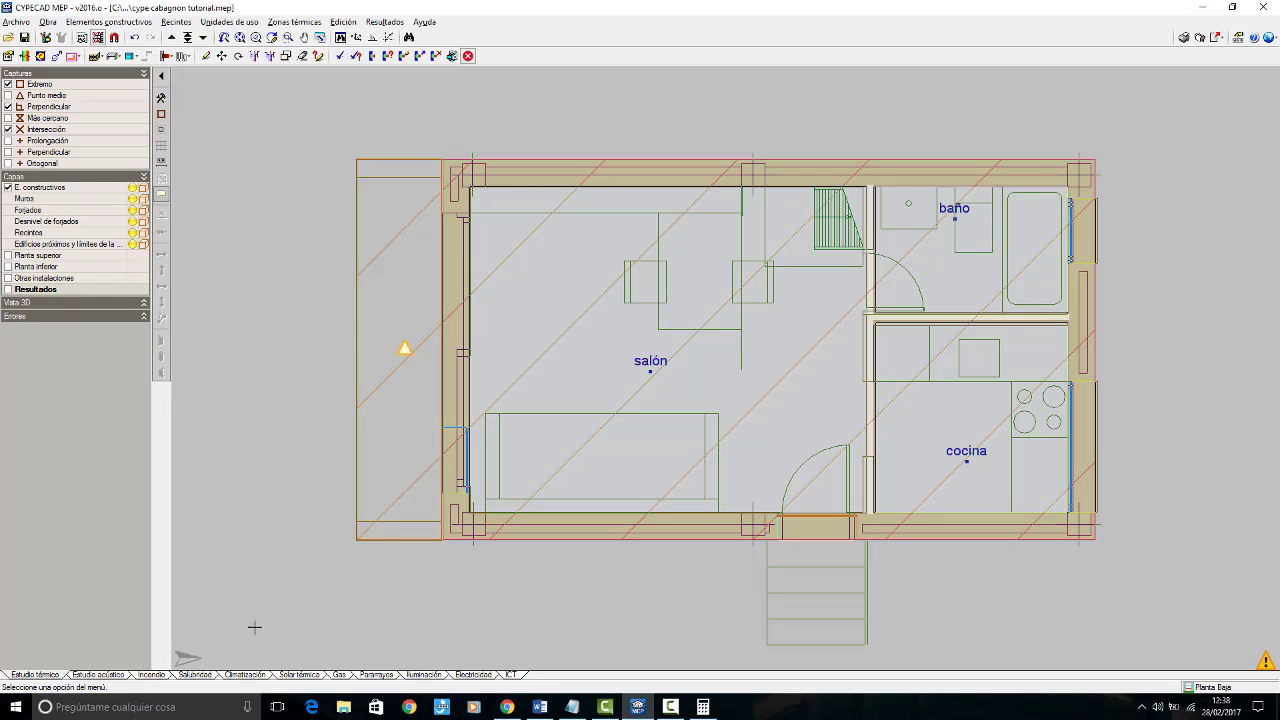
Step: Calculate the Climatización installation with the preset general and thermal parameters, grouping all rooms into a single set with a reference name
click(232, 675)
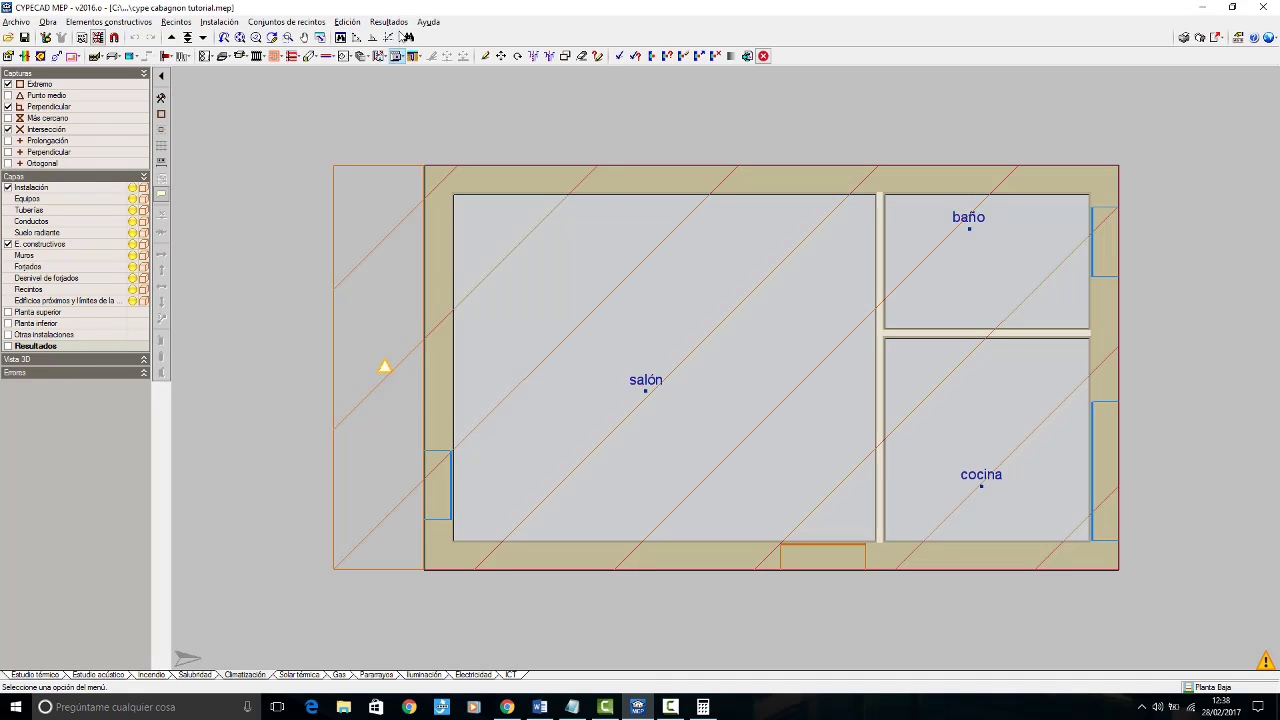
click(398, 24)
click(406, 38)
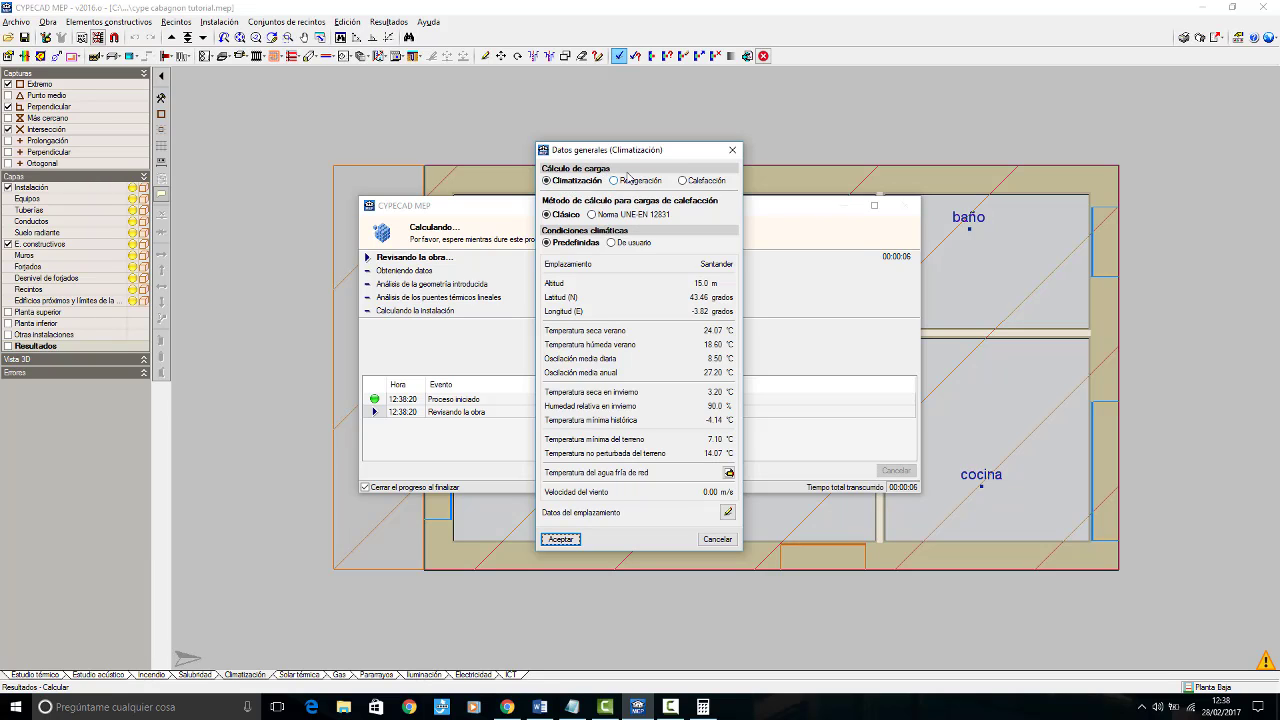
click(571, 541)
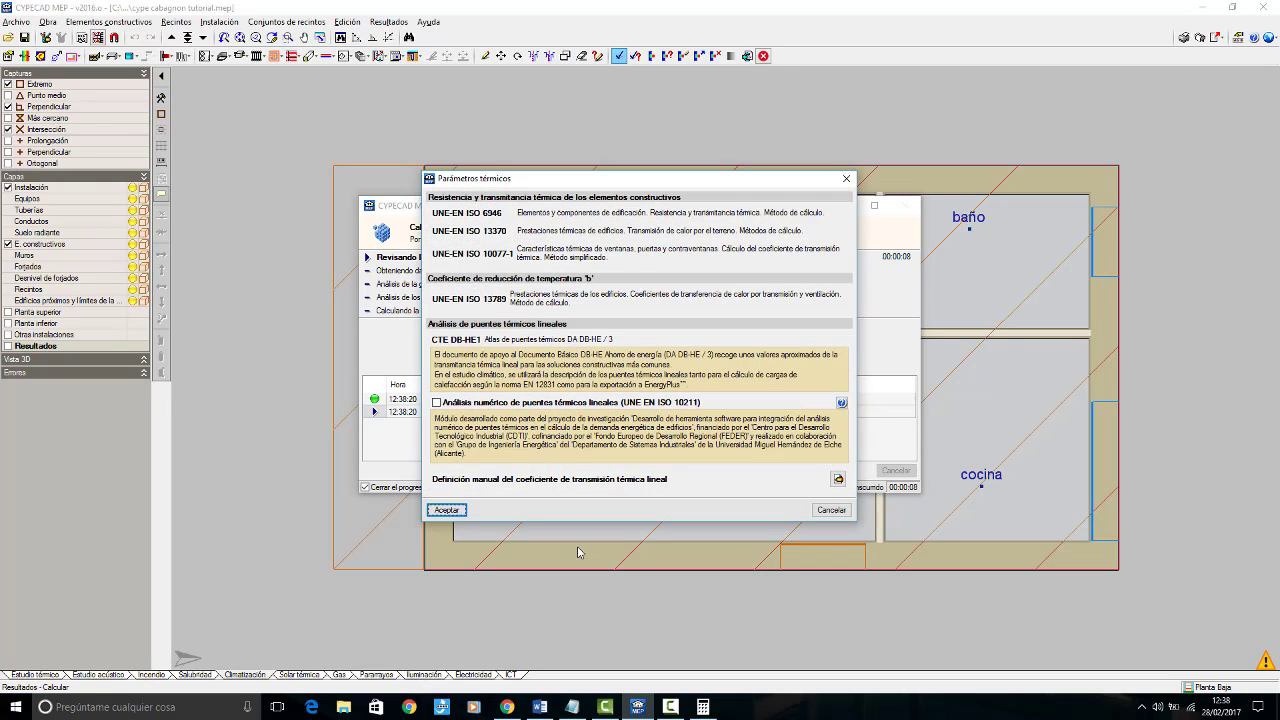
click(447, 510)
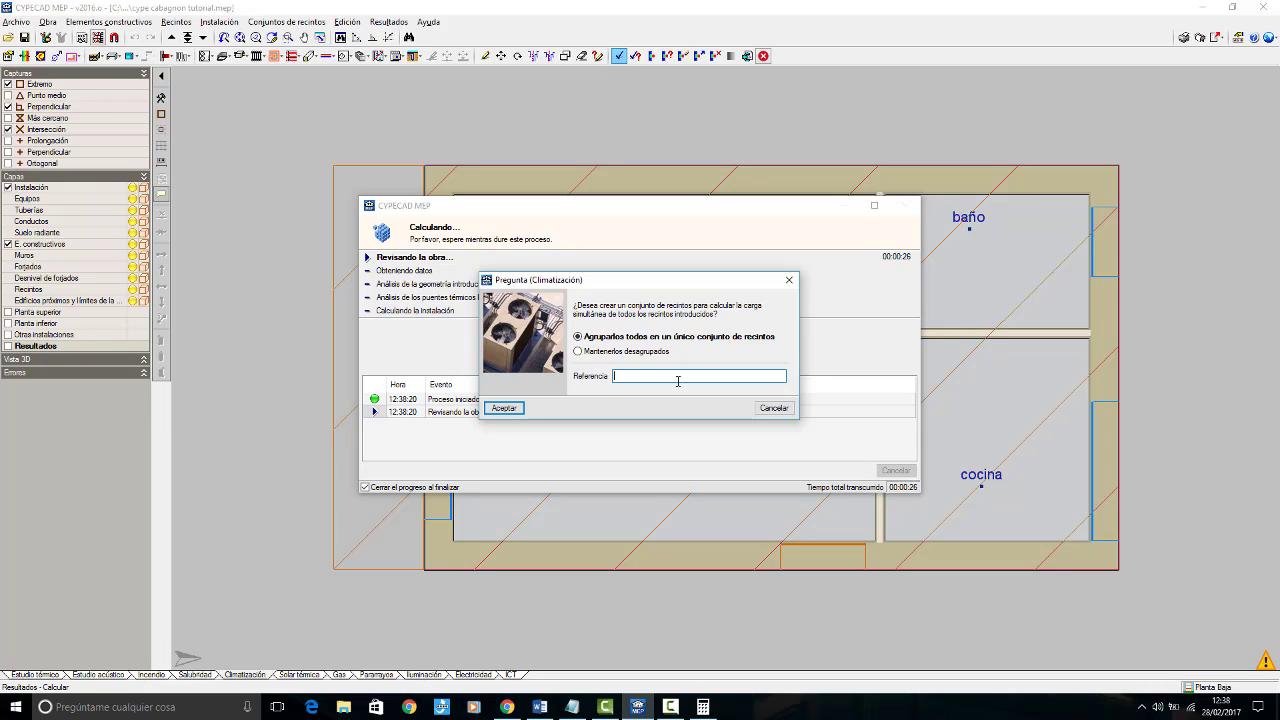
text(Cabagnon)
click(518, 410)
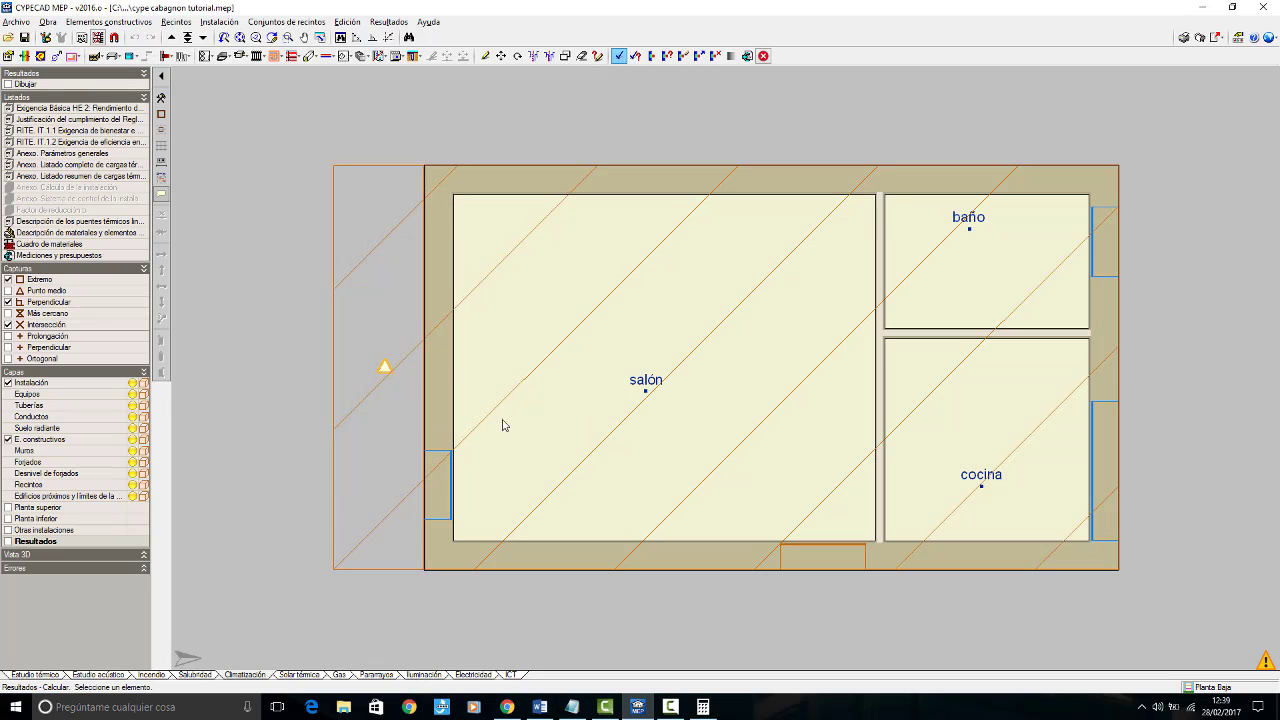
Step: Review the thermal loads summary report, "Anexo. Listado resumen de cargas térmicas", and close it
click(85, 178)
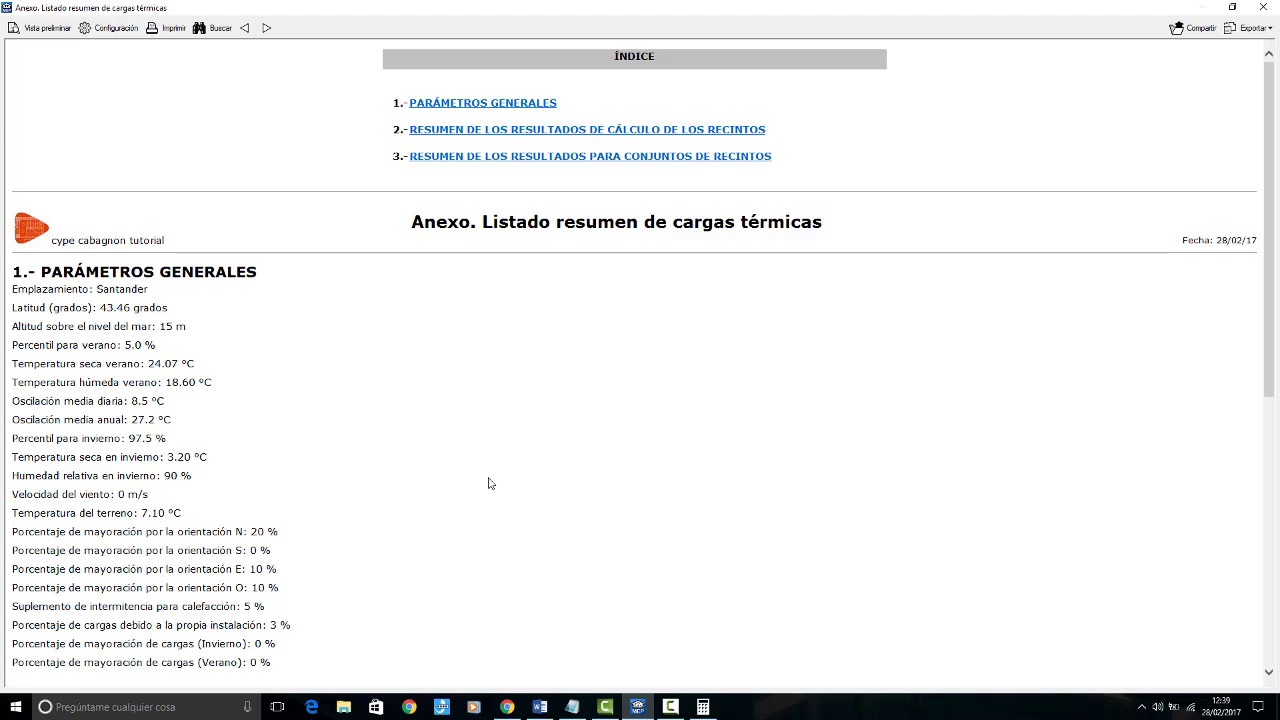
scroll(490, 483, down, 5)
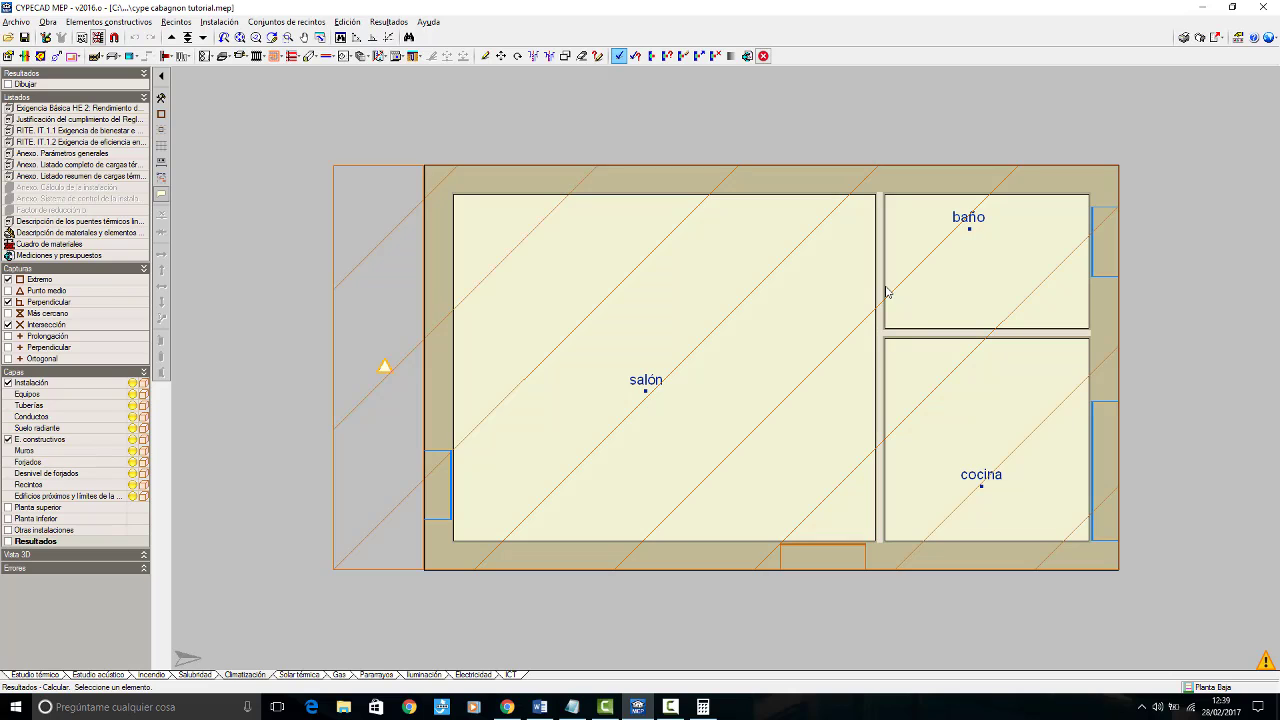
Step: Open the "split equipo de expansión directa" of "sistema cabagnon" for editing in the thermal study's CTE DB-HE0 data
click(32, 676)
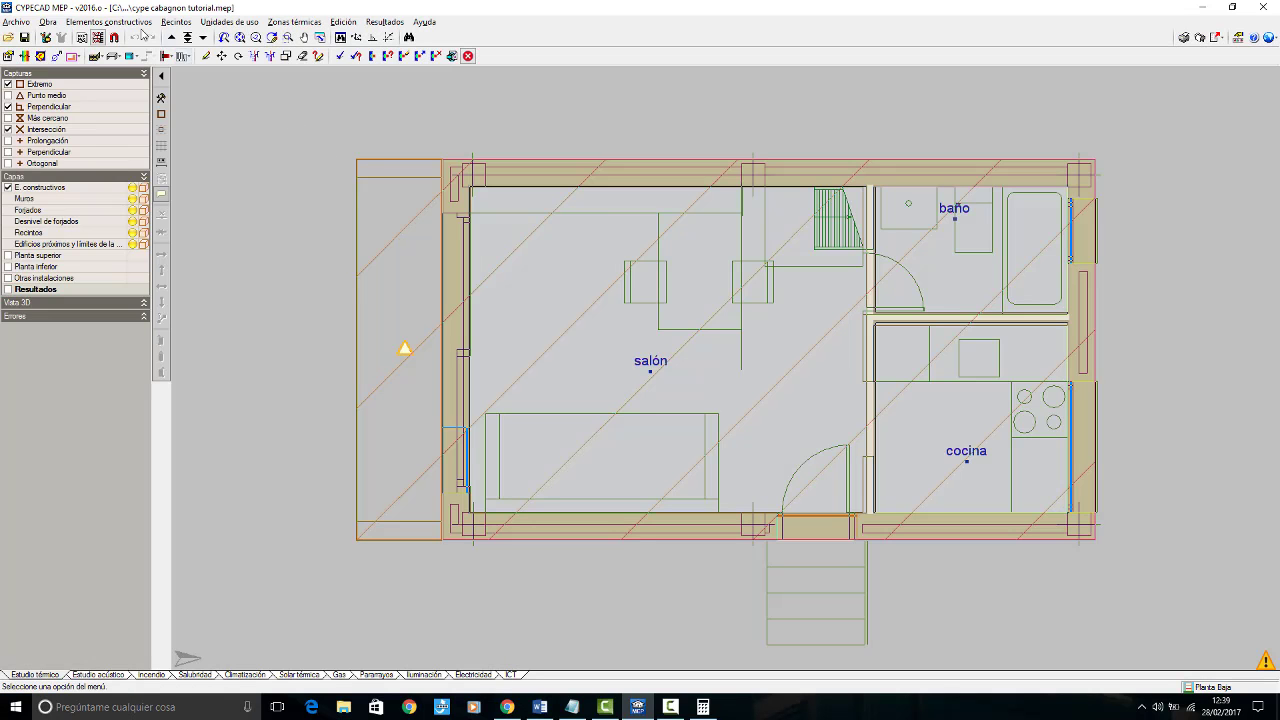
click(47, 21)
click(92, 67)
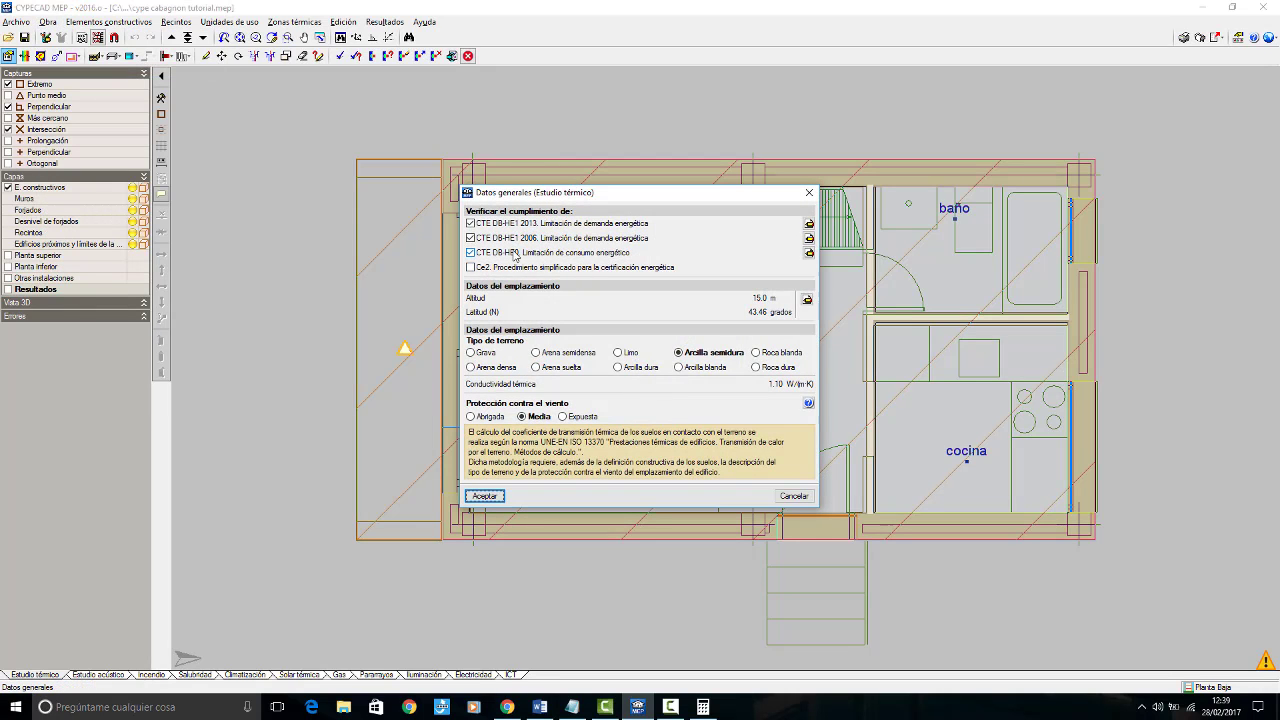
click(809, 253)
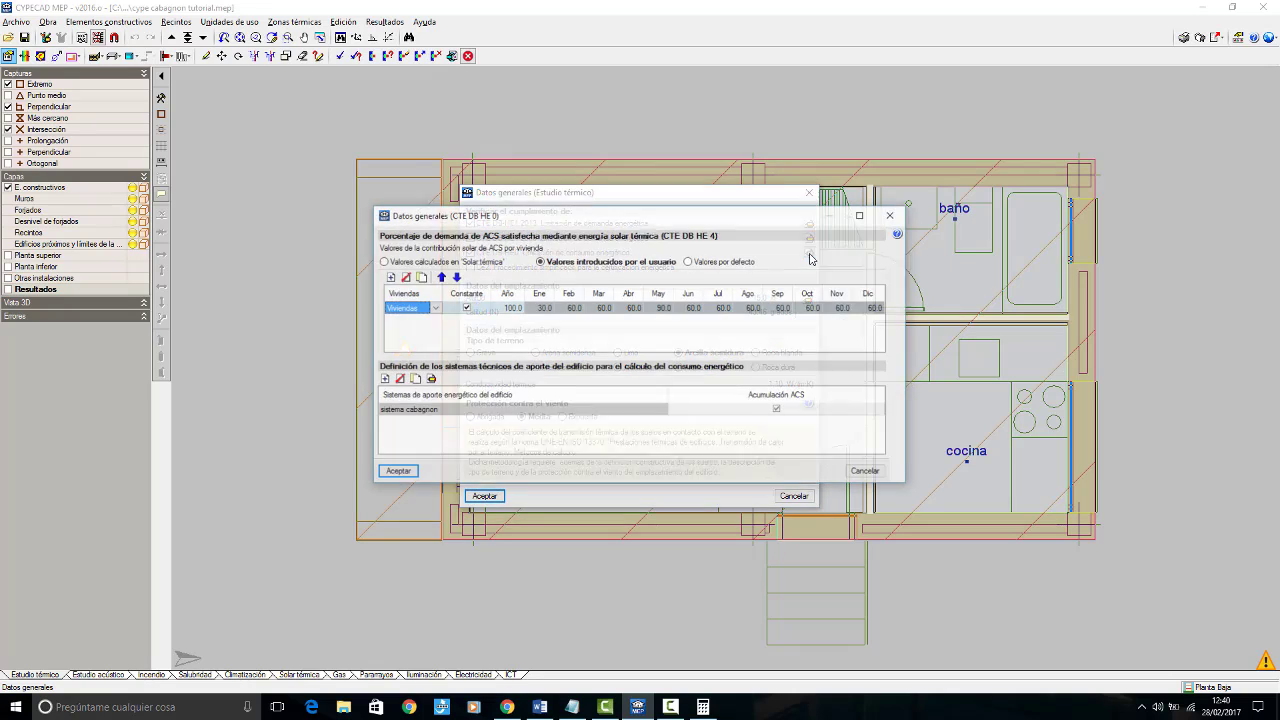
click(521, 455)
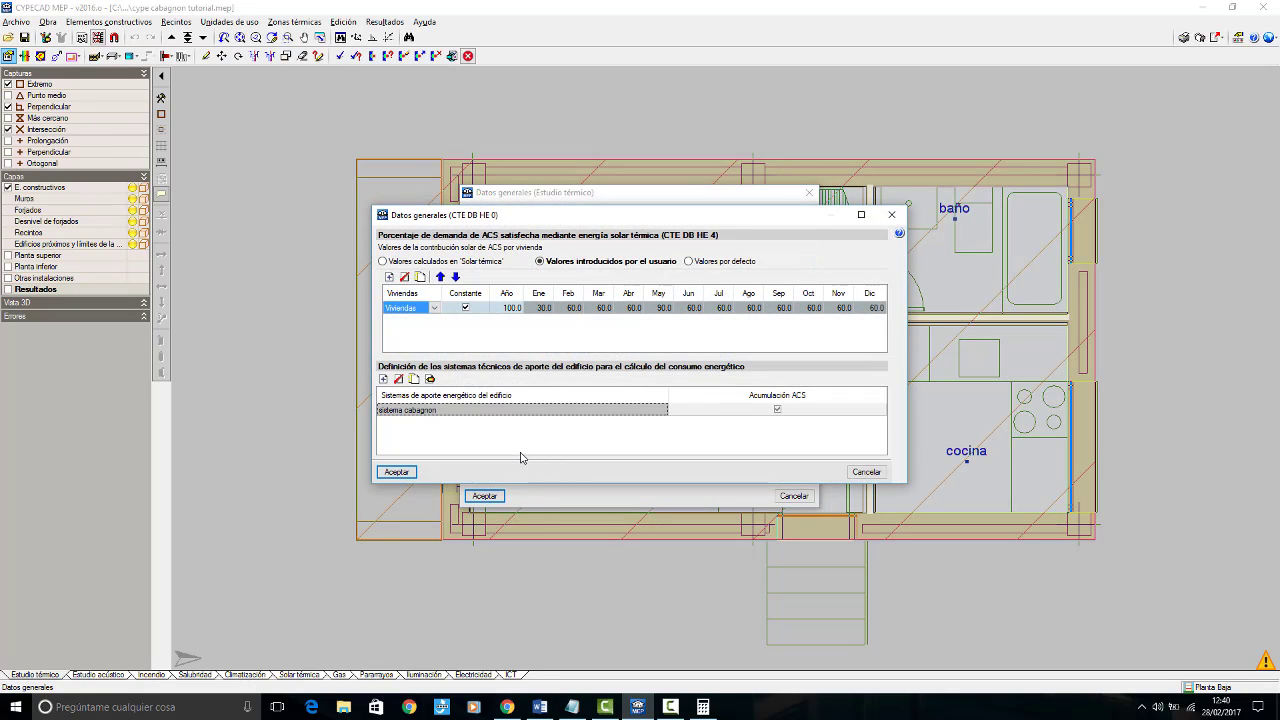
click(431, 380)
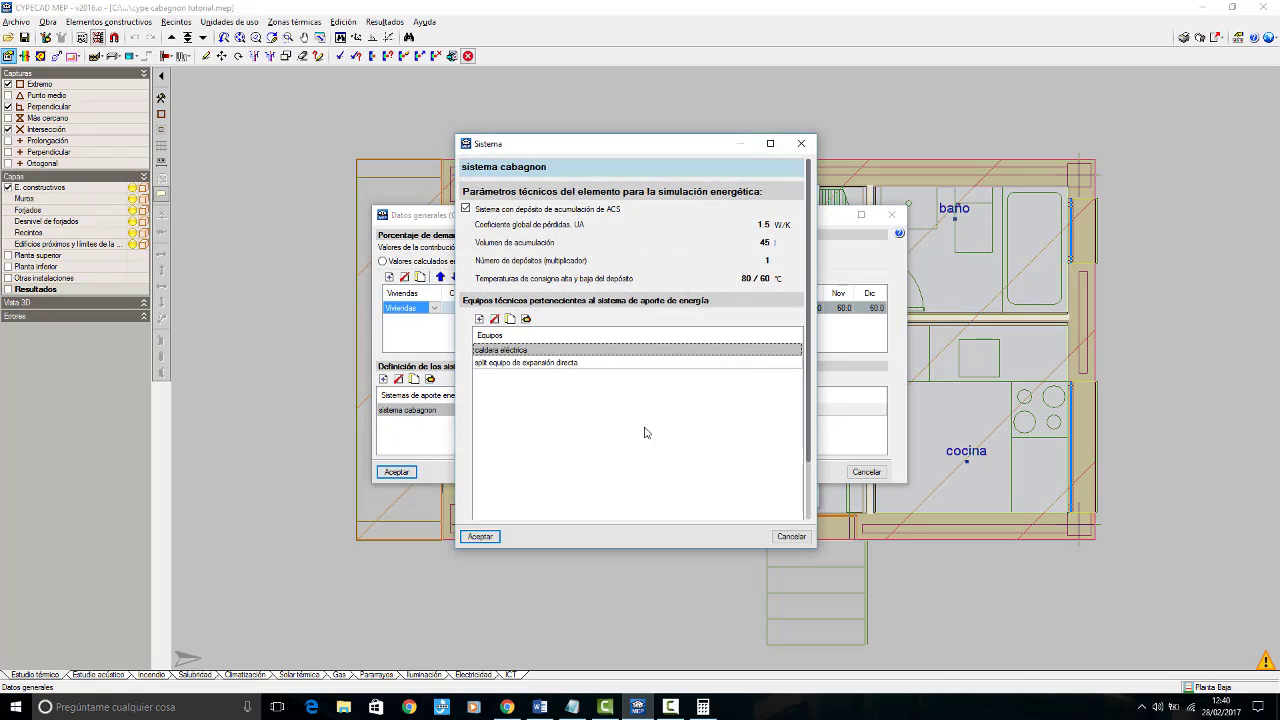
click(518, 364)
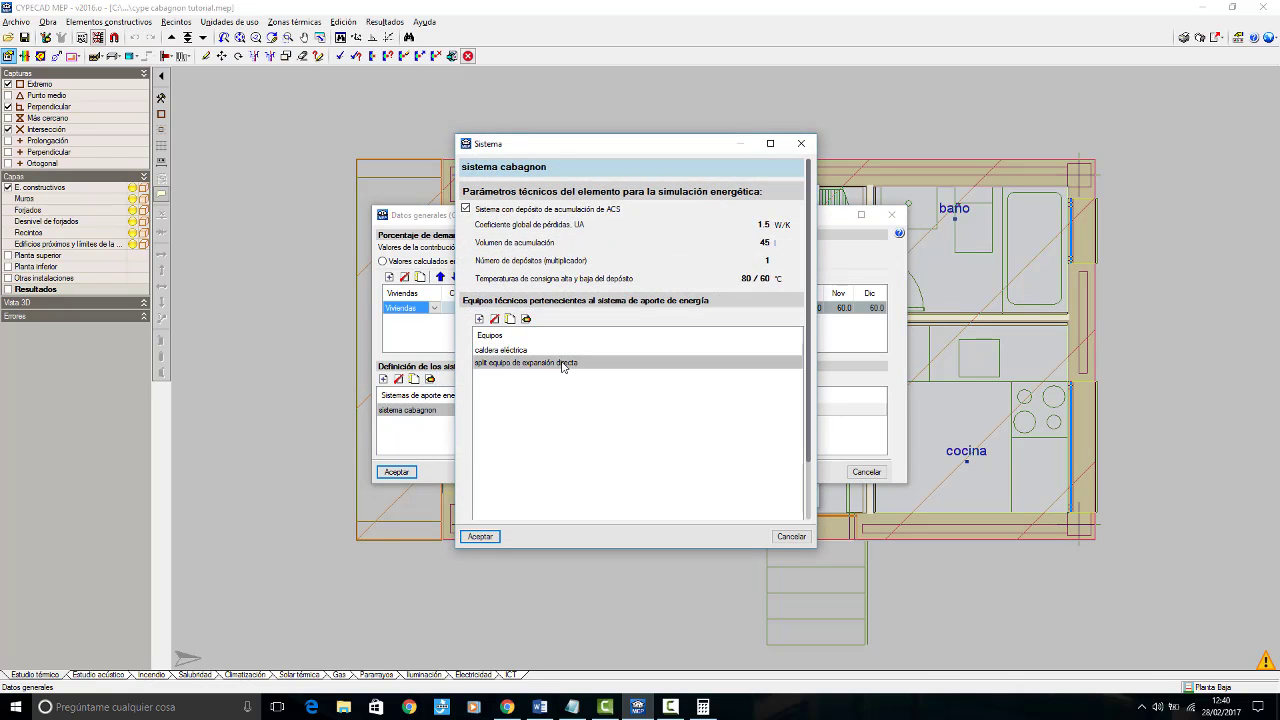
click(527, 319)
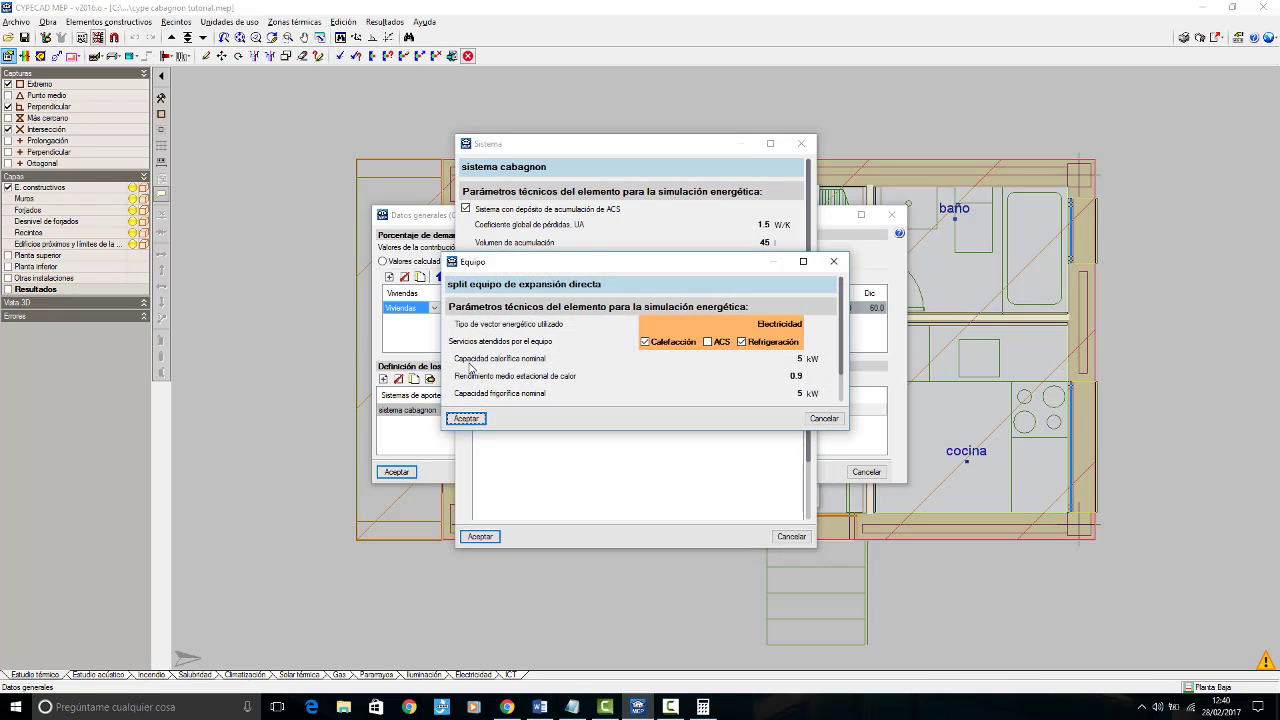
Step: Multiply 2,3 by 1,2 in the Calculator to size the split's nominal heating capacity
click(798, 359)
double_click(797, 359)
click(703, 707)
click(198, 543)
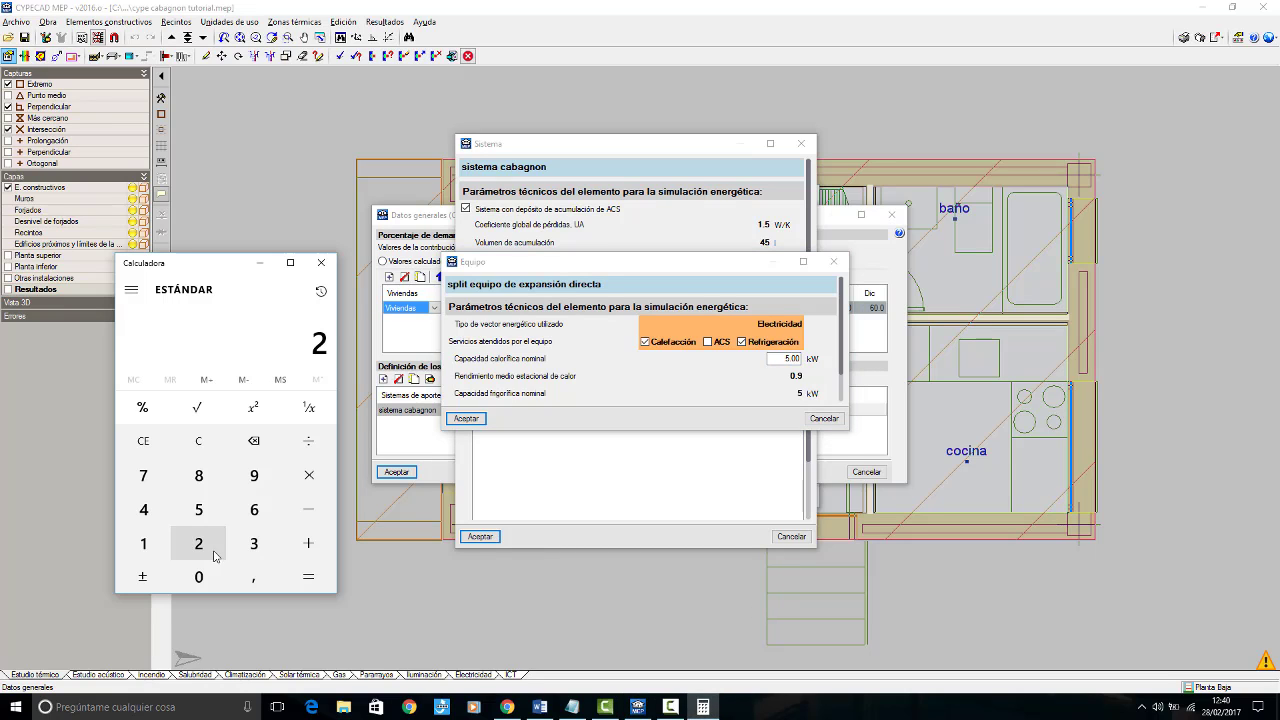
click(253, 577)
click(253, 543)
click(308, 475)
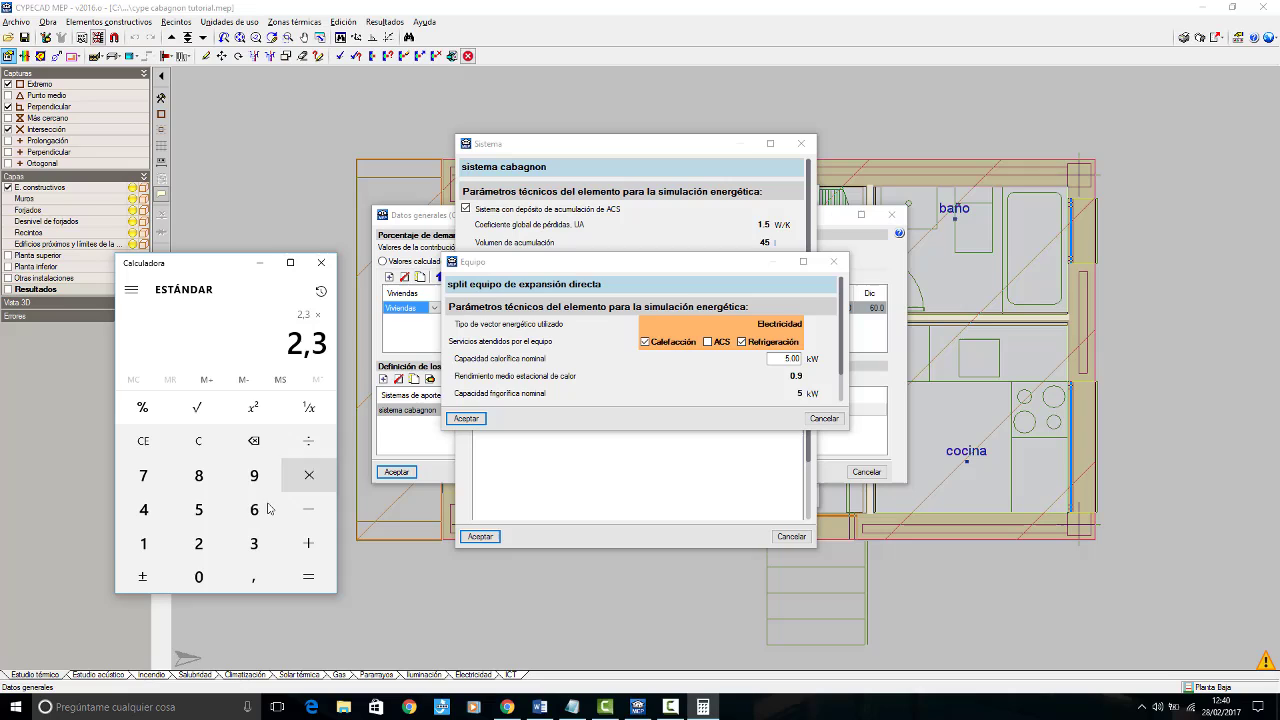
click(143, 543)
click(253, 577)
click(198, 543)
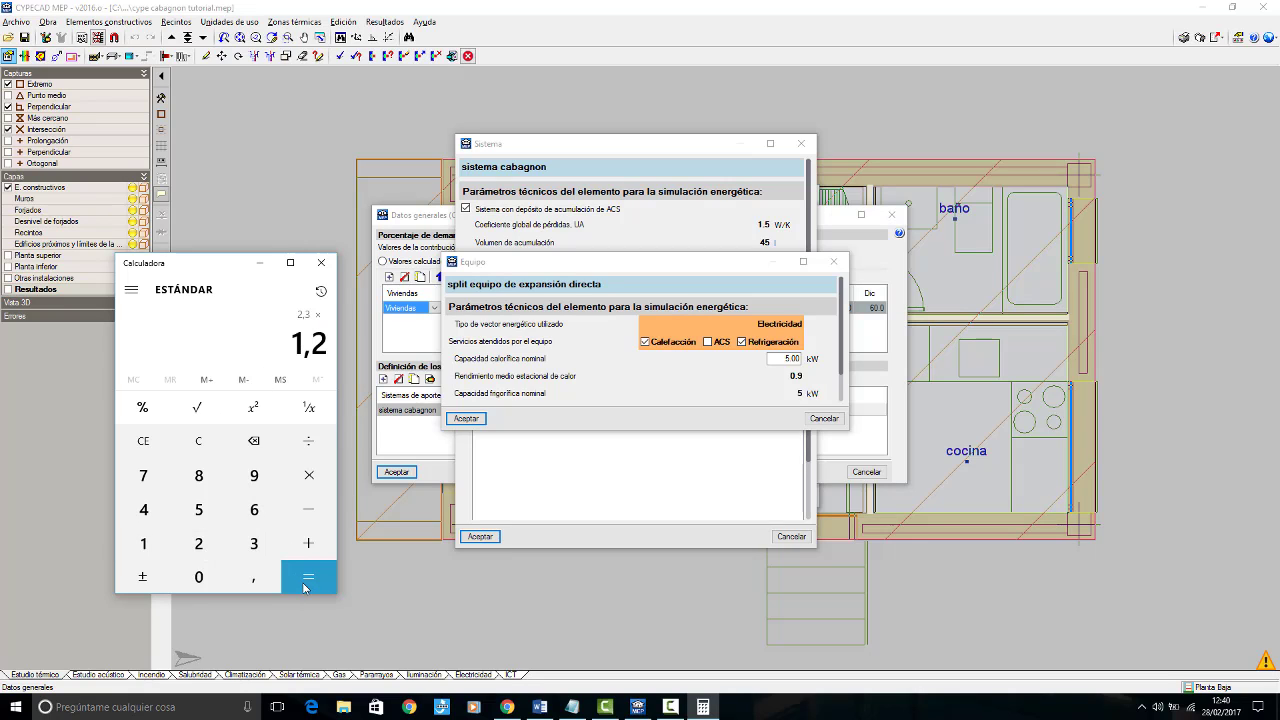
click(305, 580)
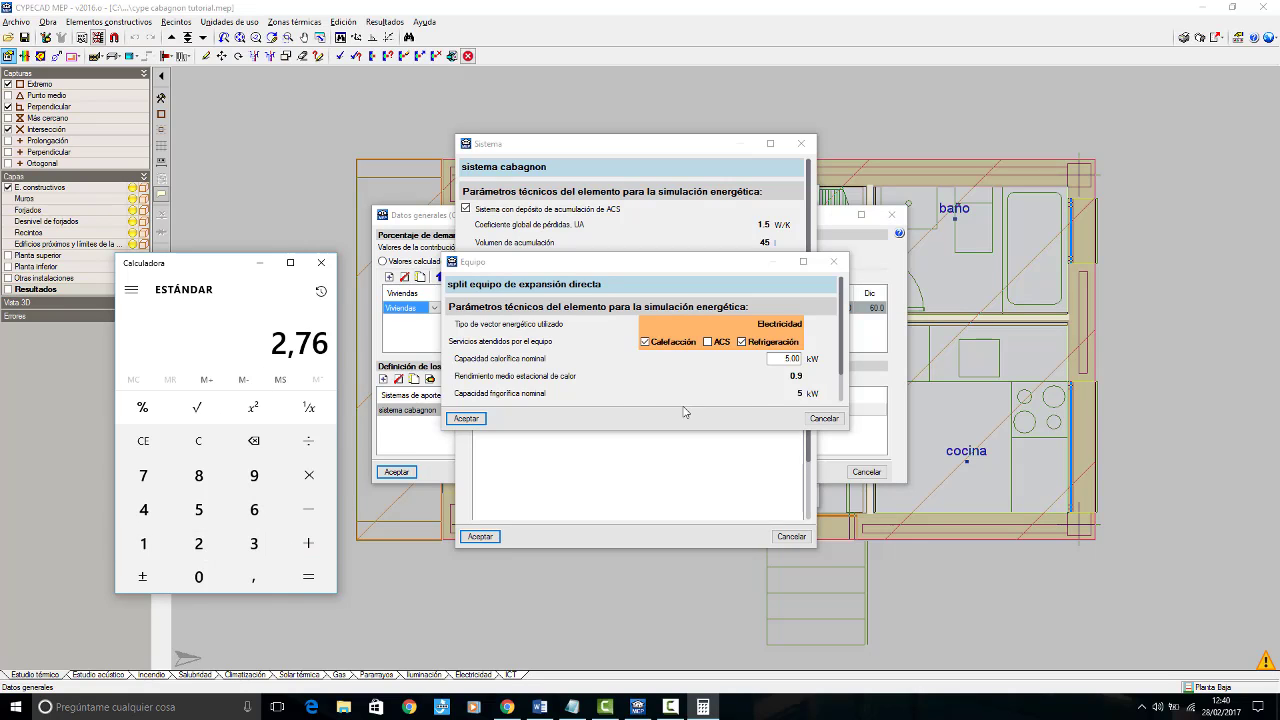
Step: Set the split's Capacidad calorífica nominal to 2.76 kW in its equipment data
click(785, 360)
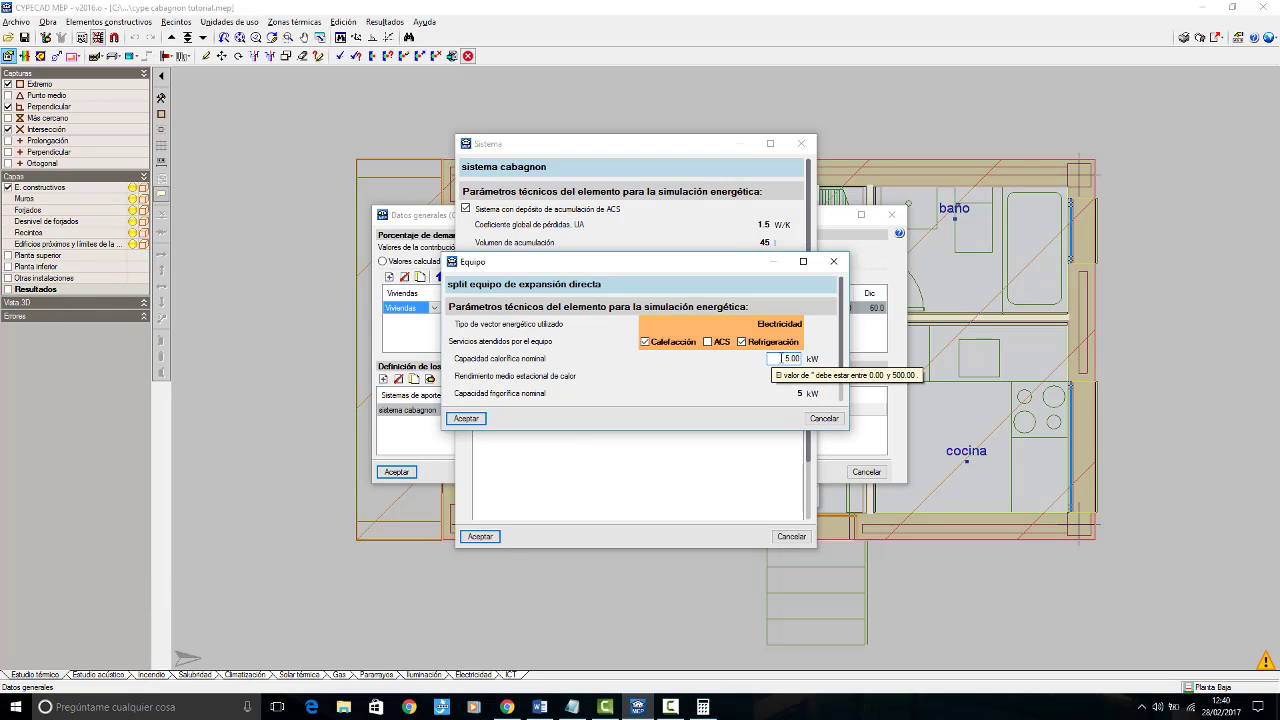
double_click(790, 358)
text(2)
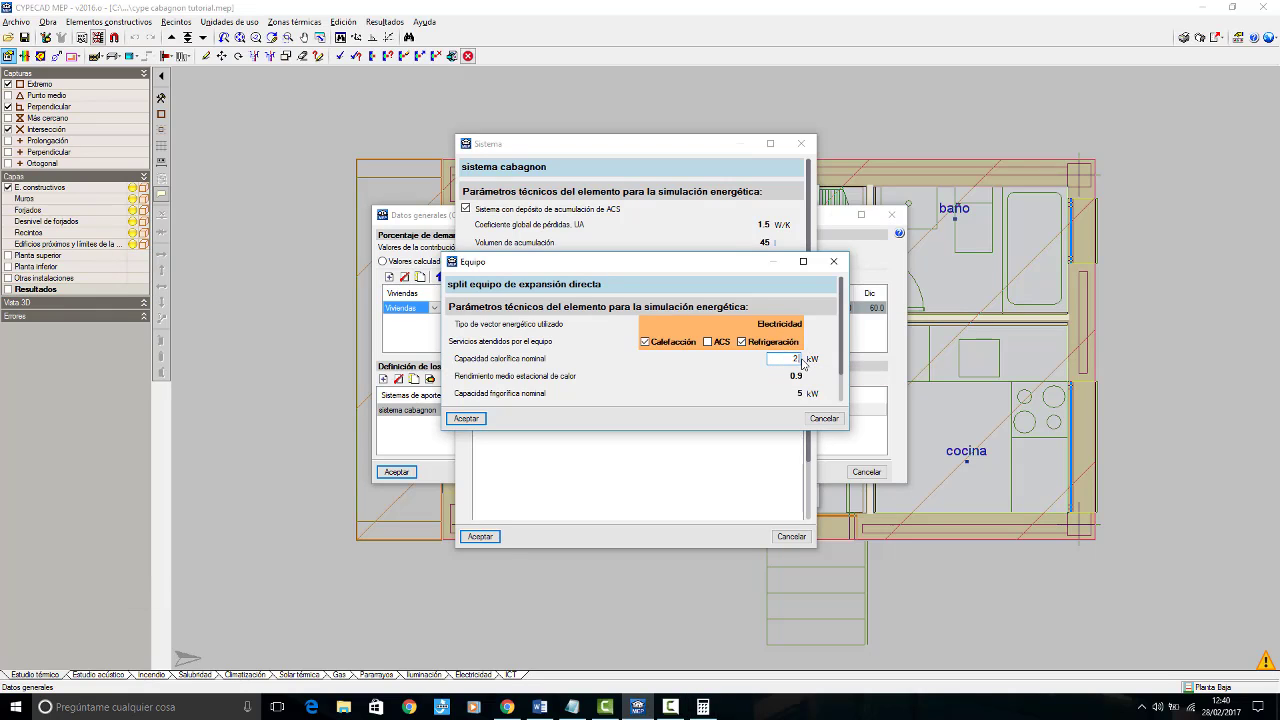
text(.76)
key(Tab)
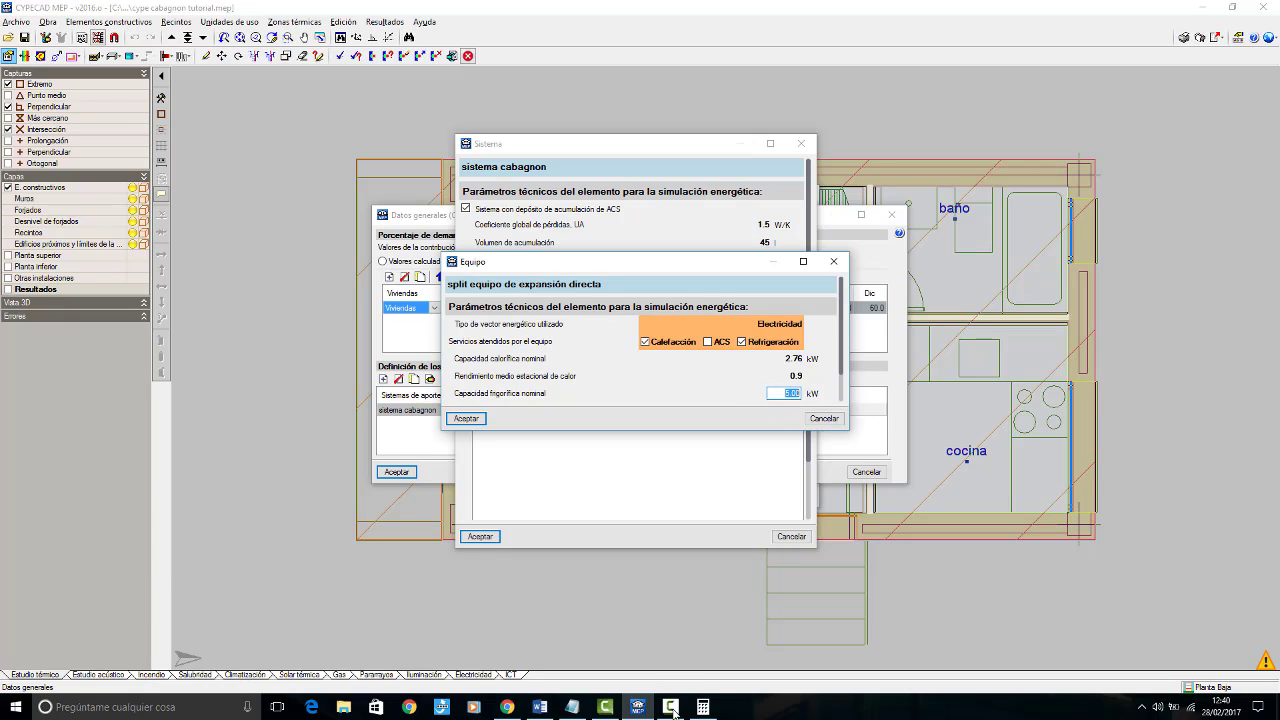
Step: Multiply 2,2 by 1,2 in the Calculator to size the split's nominal cooling capacity
click(703, 707)
click(308, 509)
click(198, 543)
click(254, 577)
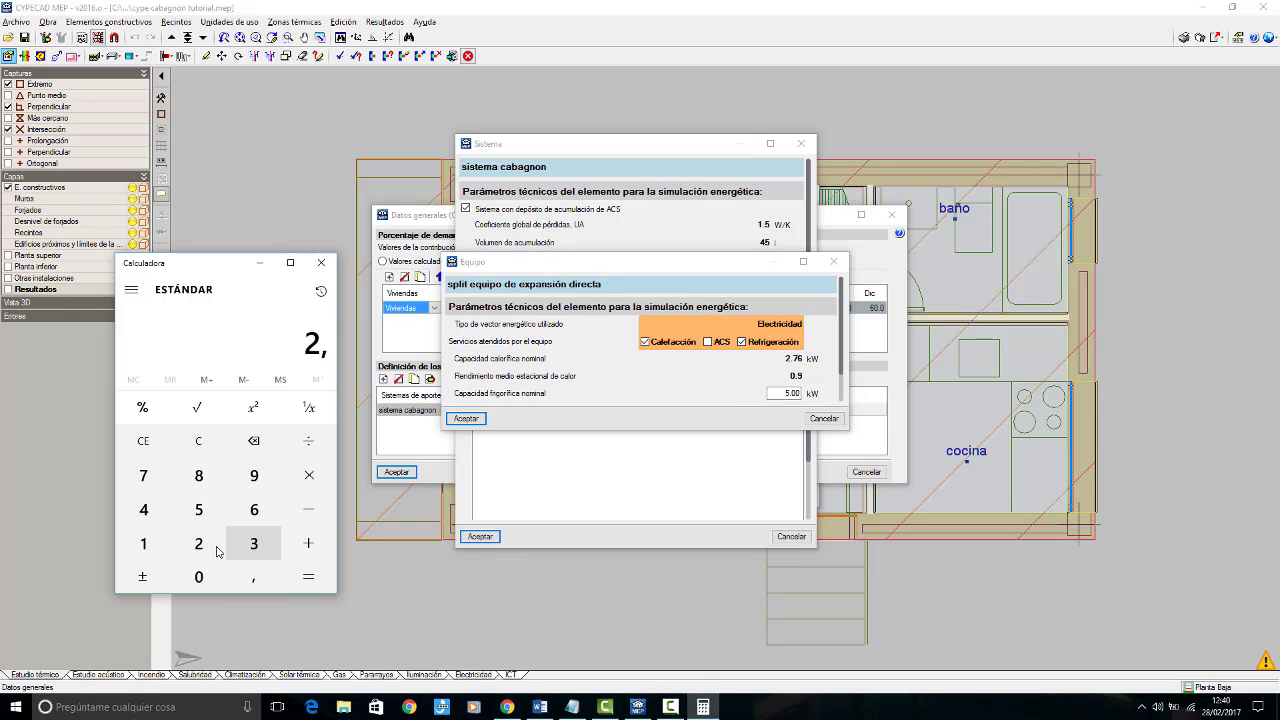
click(198, 543)
click(309, 475)
click(143, 543)
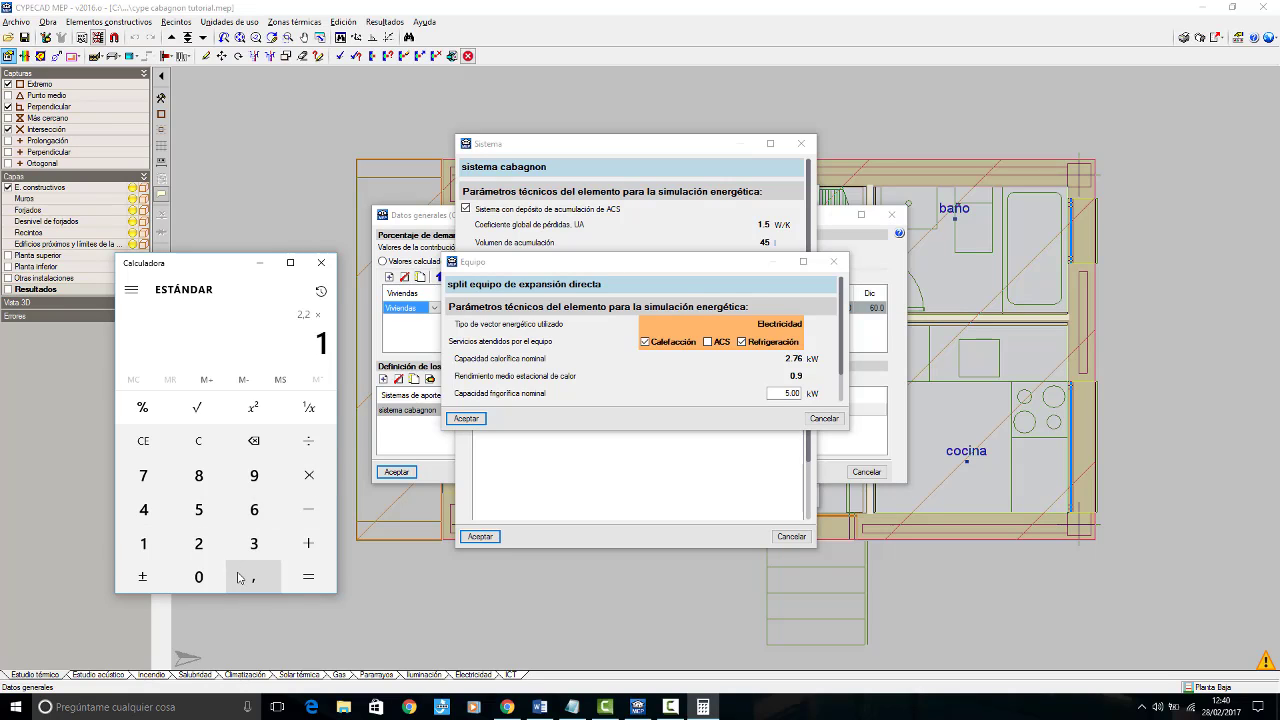
click(254, 577)
click(212, 552)
click(310, 579)
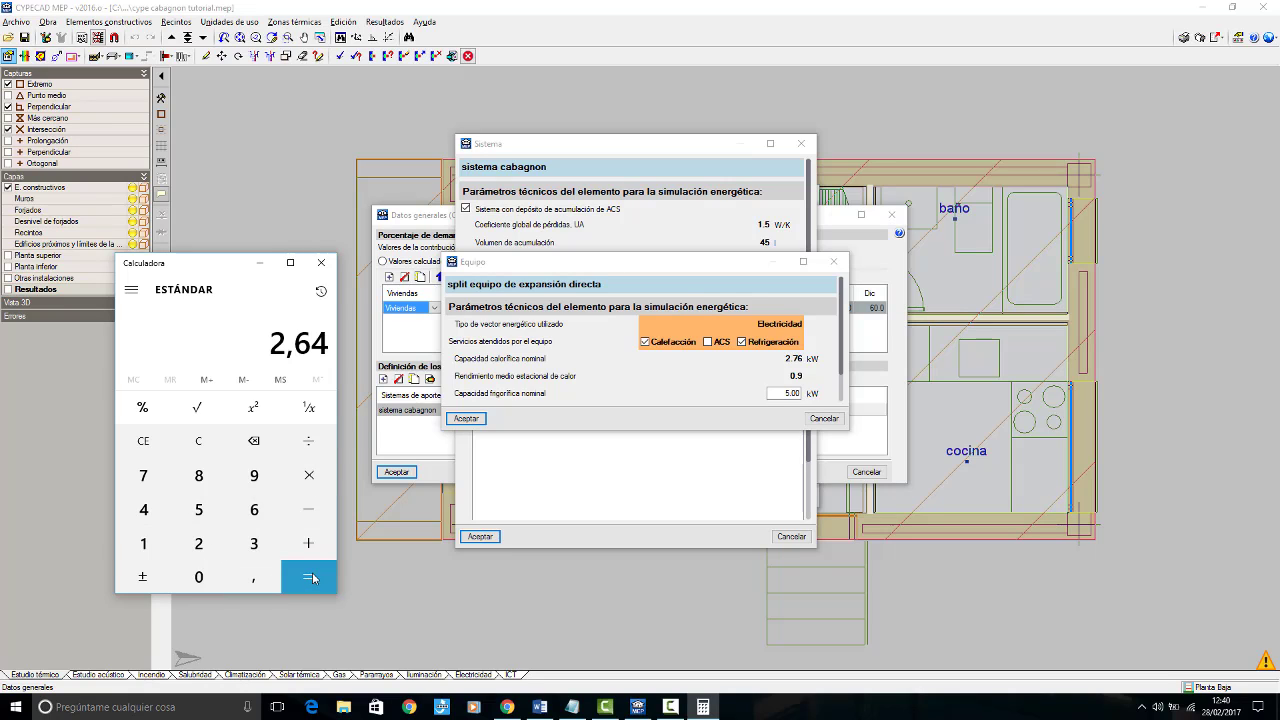
Step: Set the split's Capacidad frigorífica nominal to 2.64 kW
click(795, 394)
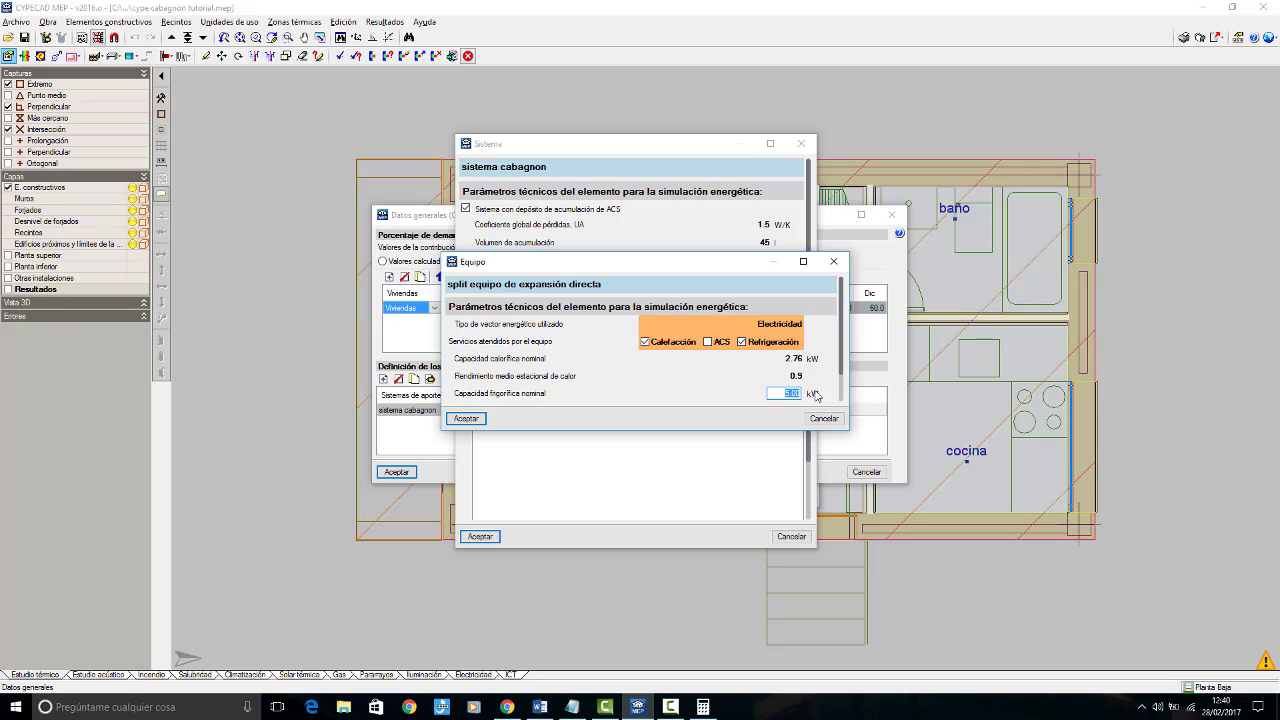
text(2.64)
Step: Set the split's Rendimiento medio estacional de calor to 3, check it against the Word summary document, and accept the equipment
click(790, 376)
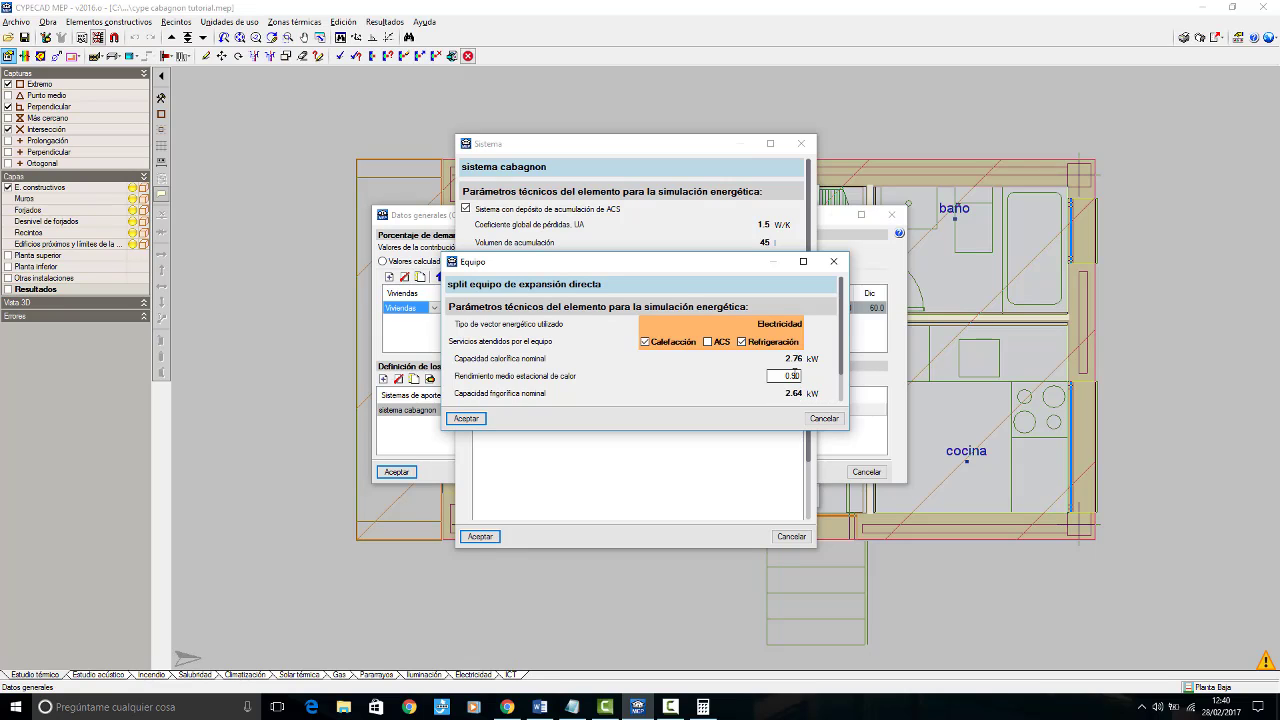
drag(822, 376, 827, 379)
text(3)
click(541, 708)
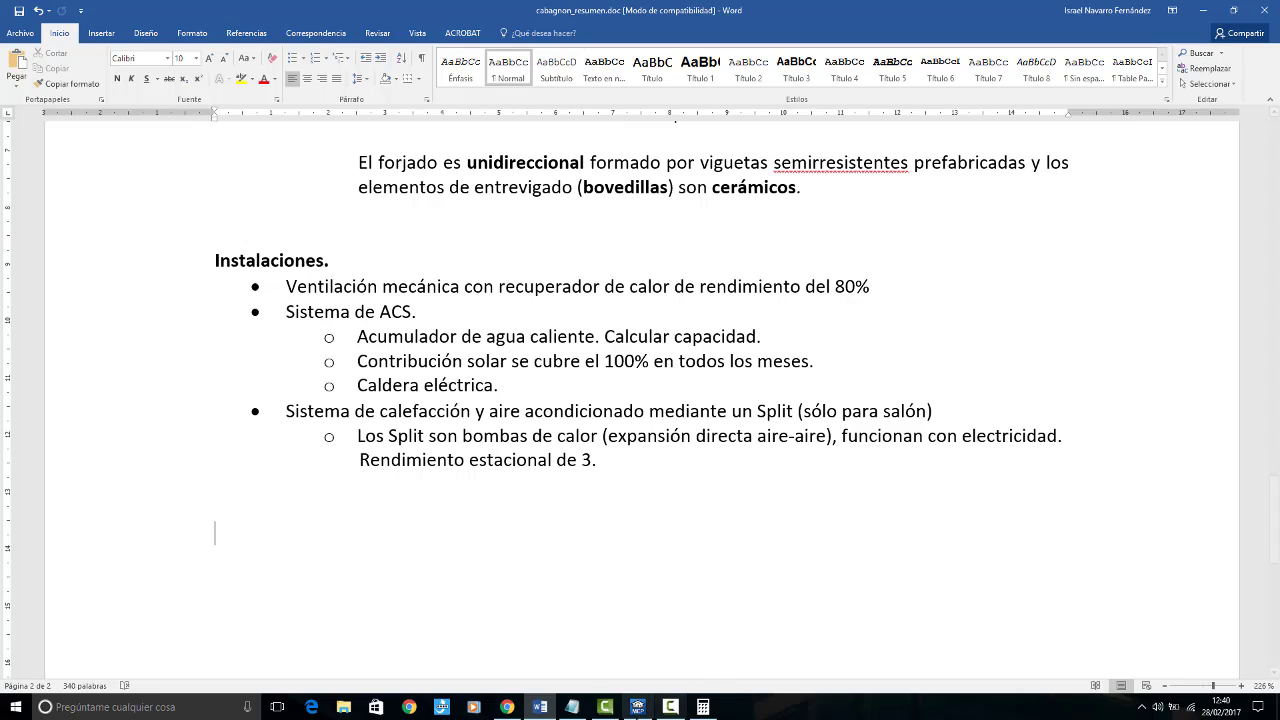
click(637, 707)
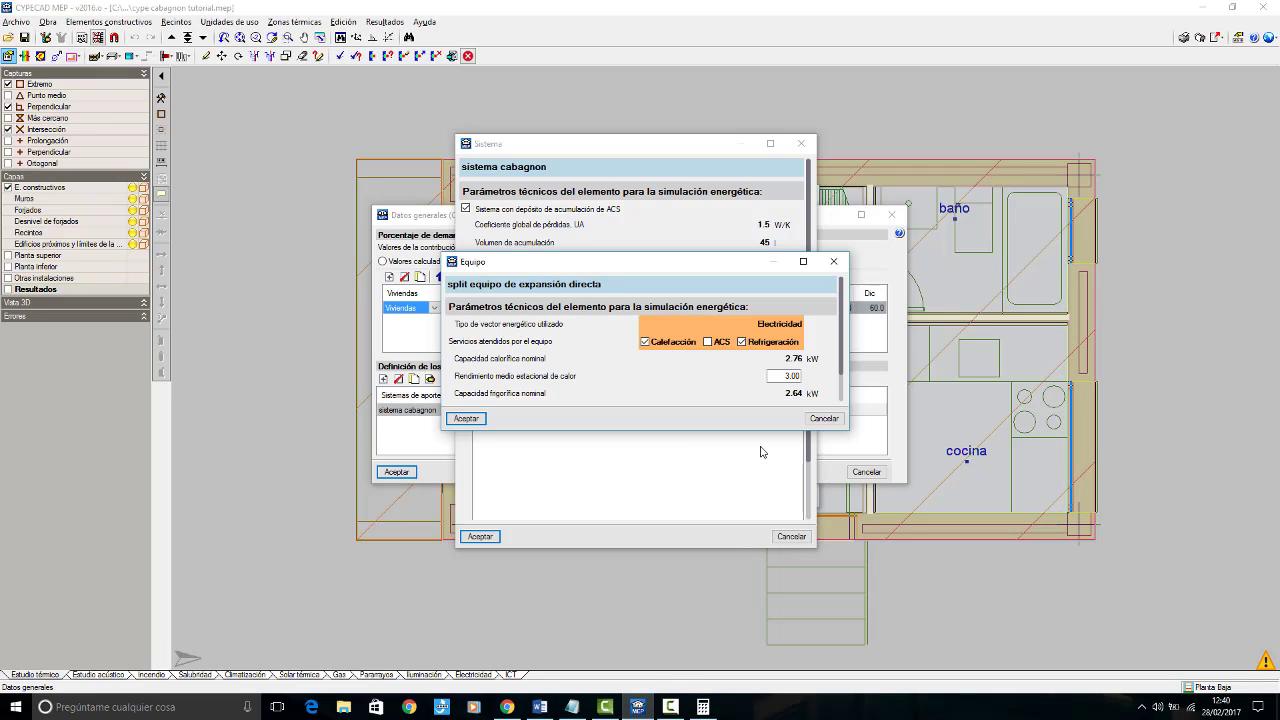
click(466, 418)
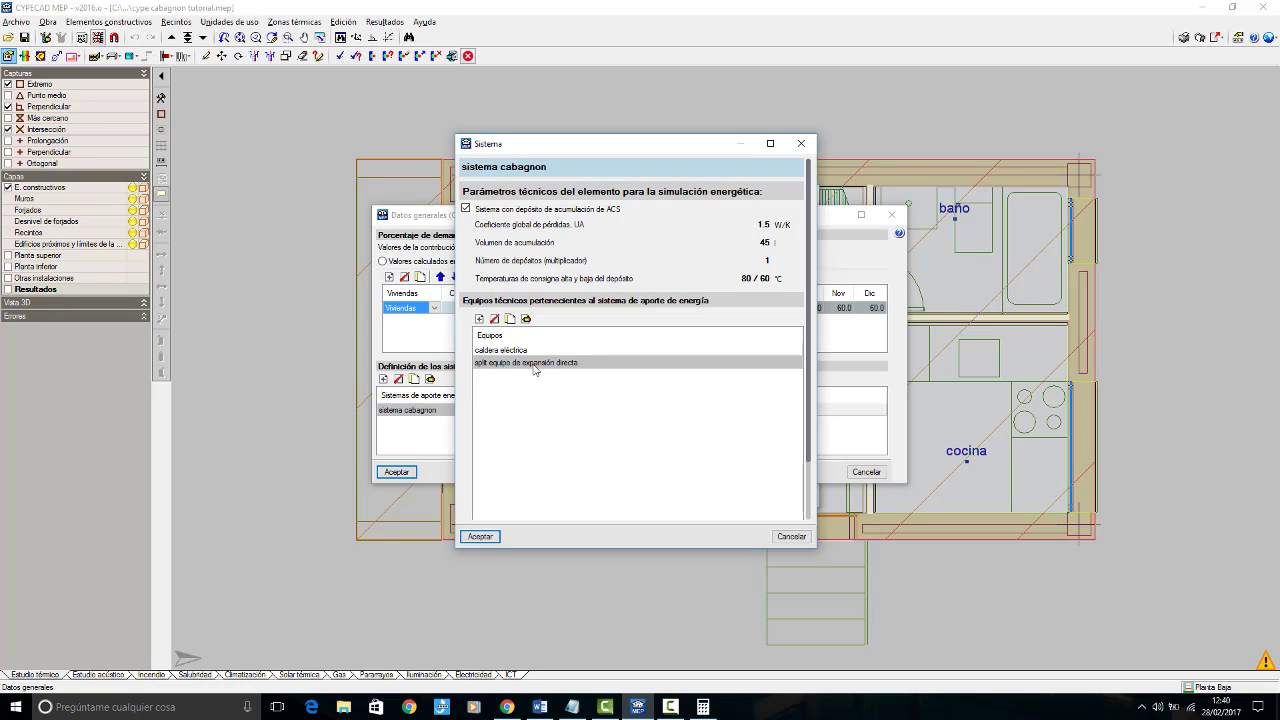
click(526, 320)
click(797, 376)
text(3)
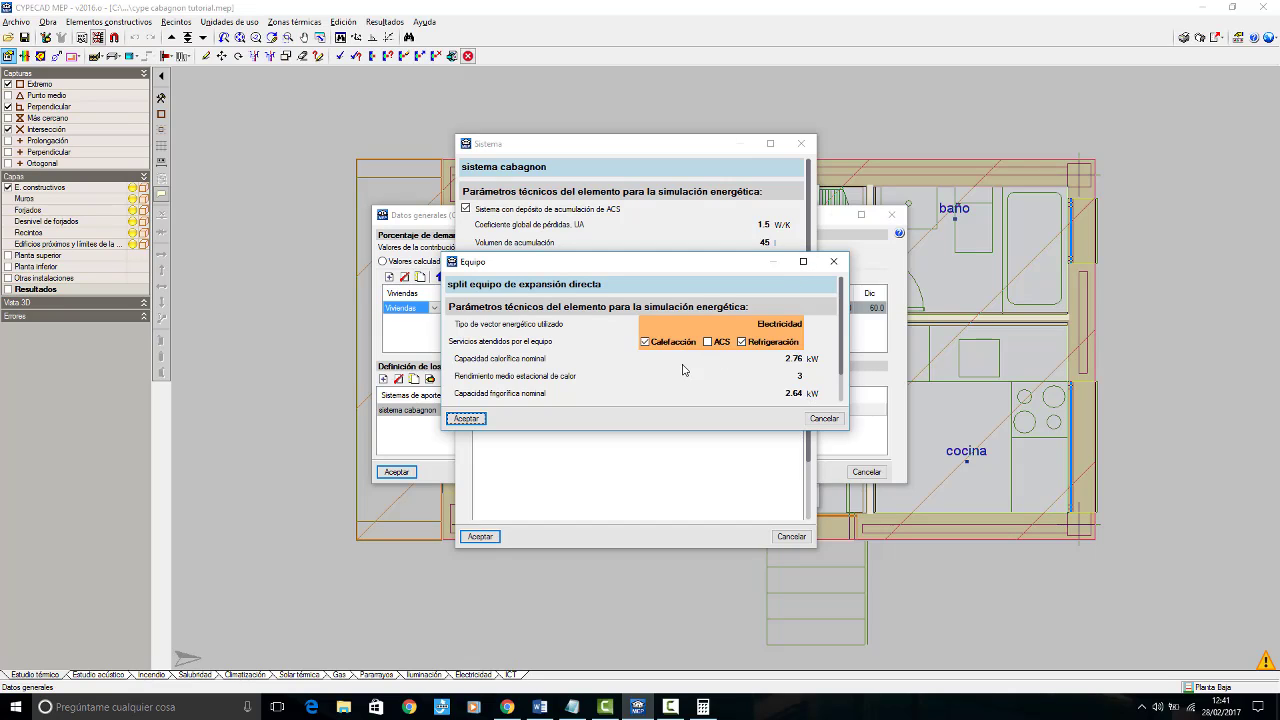
click(467, 419)
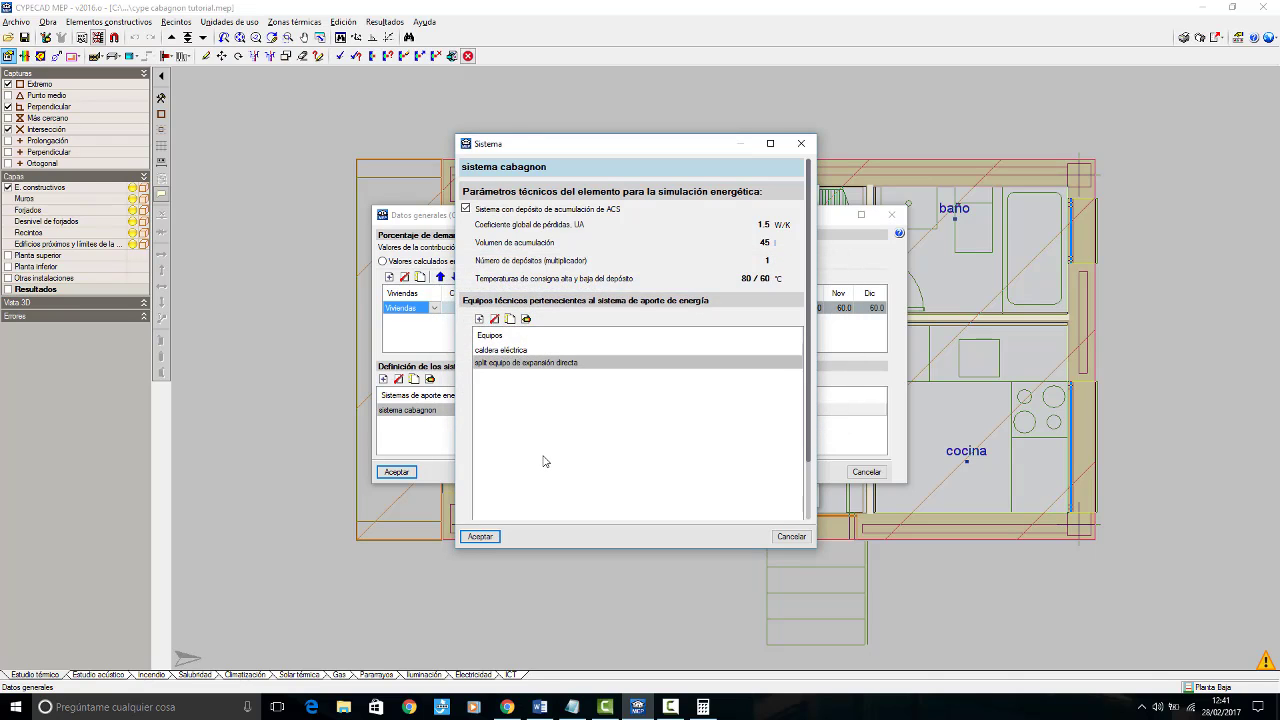
click(480, 319)
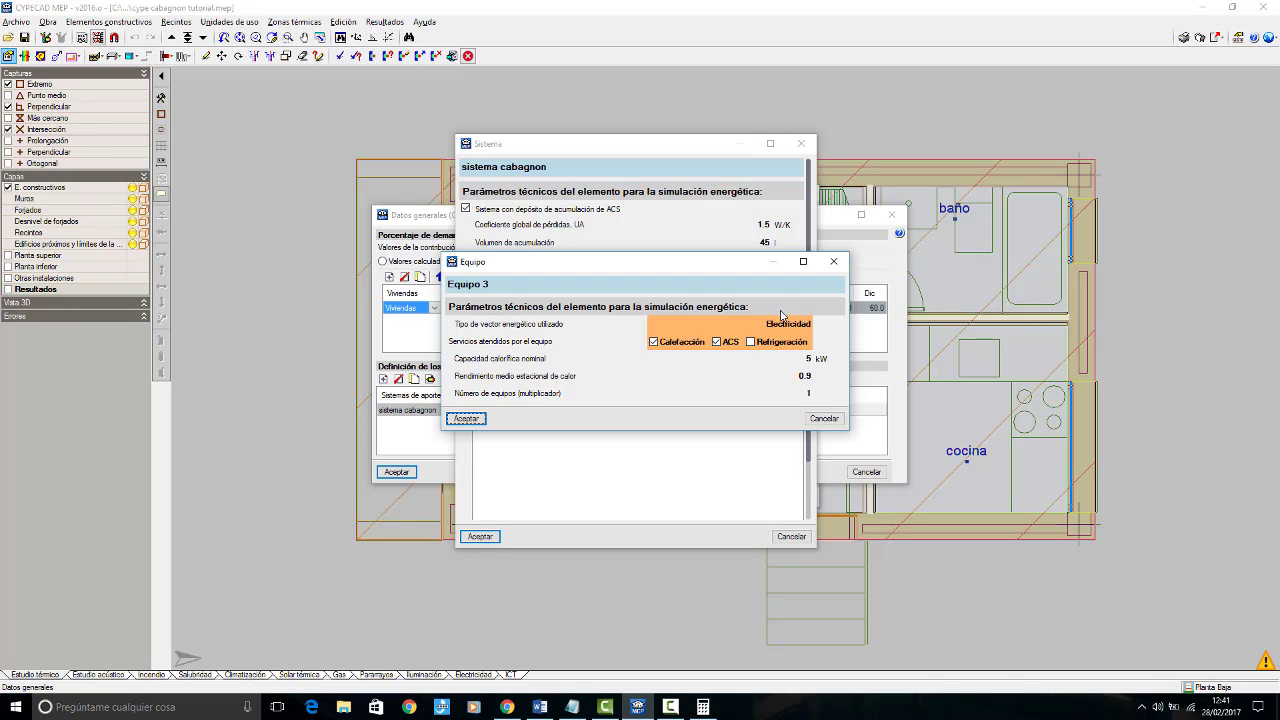
drag(732, 270, 776, 387)
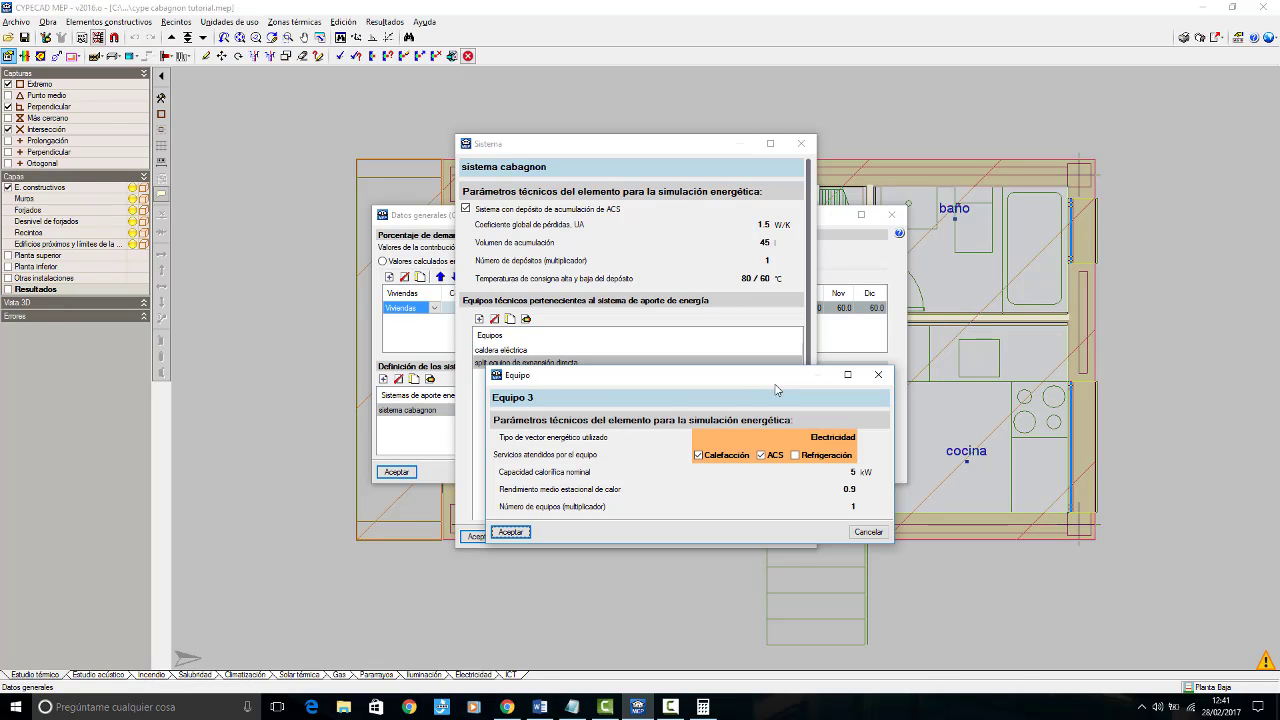
drag(766, 384, 875, 397)
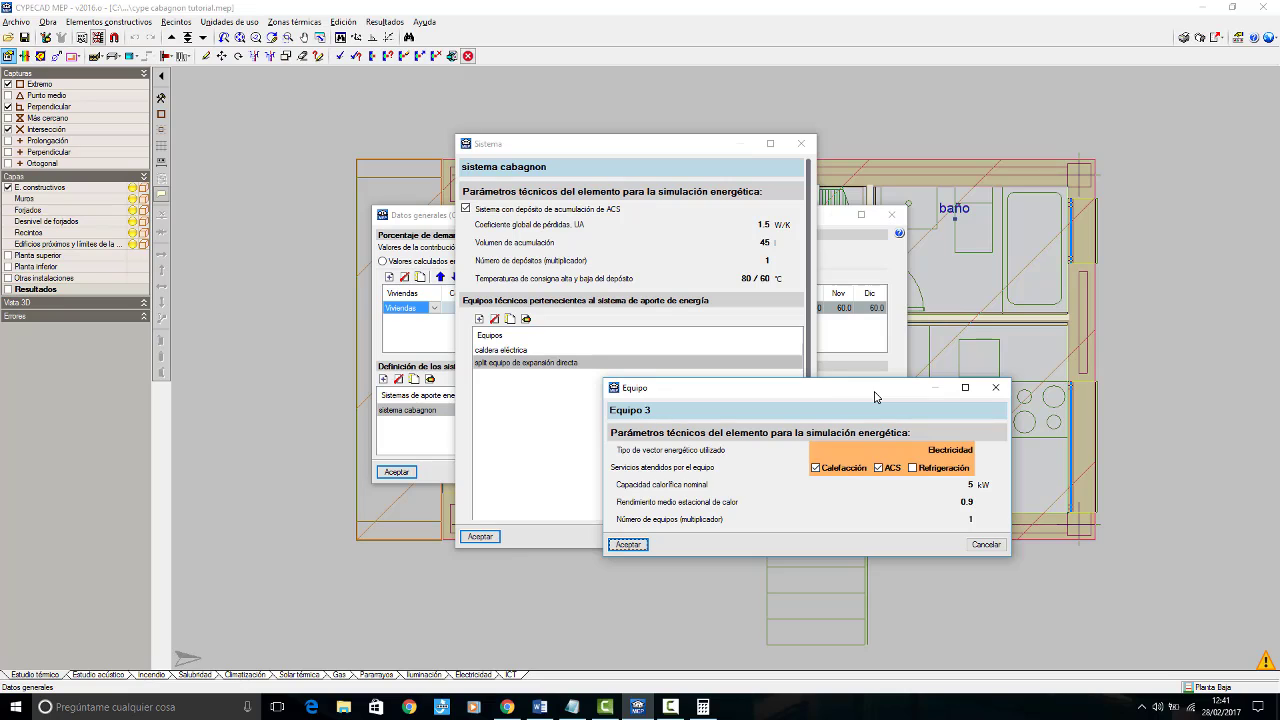
click(986, 545)
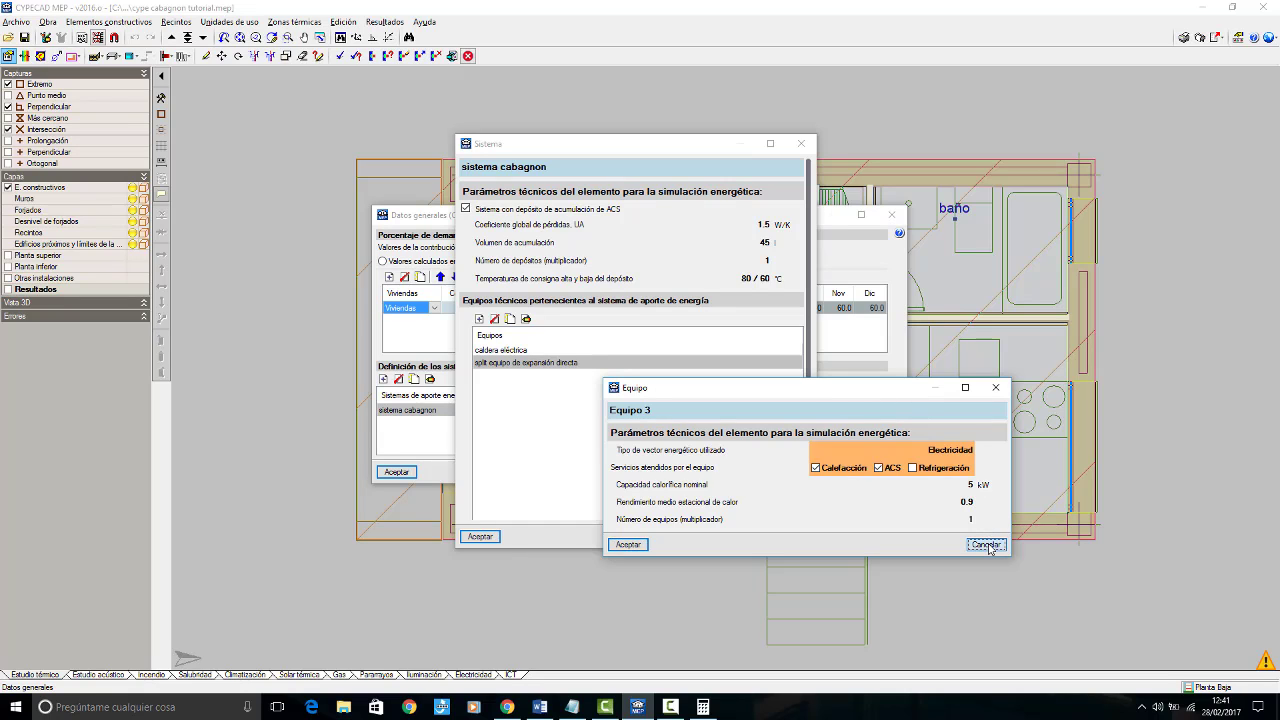
Step: Review the energy source, services and nominal capacity of the "caldera eléctrica" equipment, and close its data
click(514, 350)
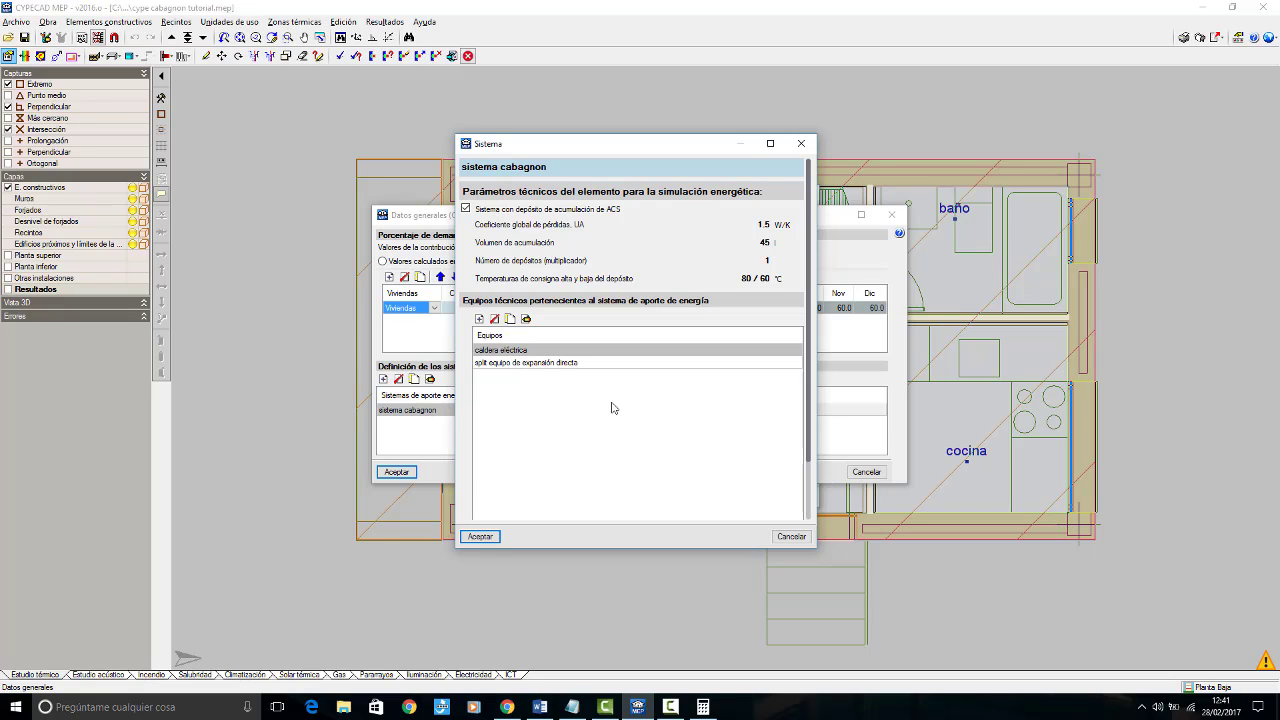
click(526, 318)
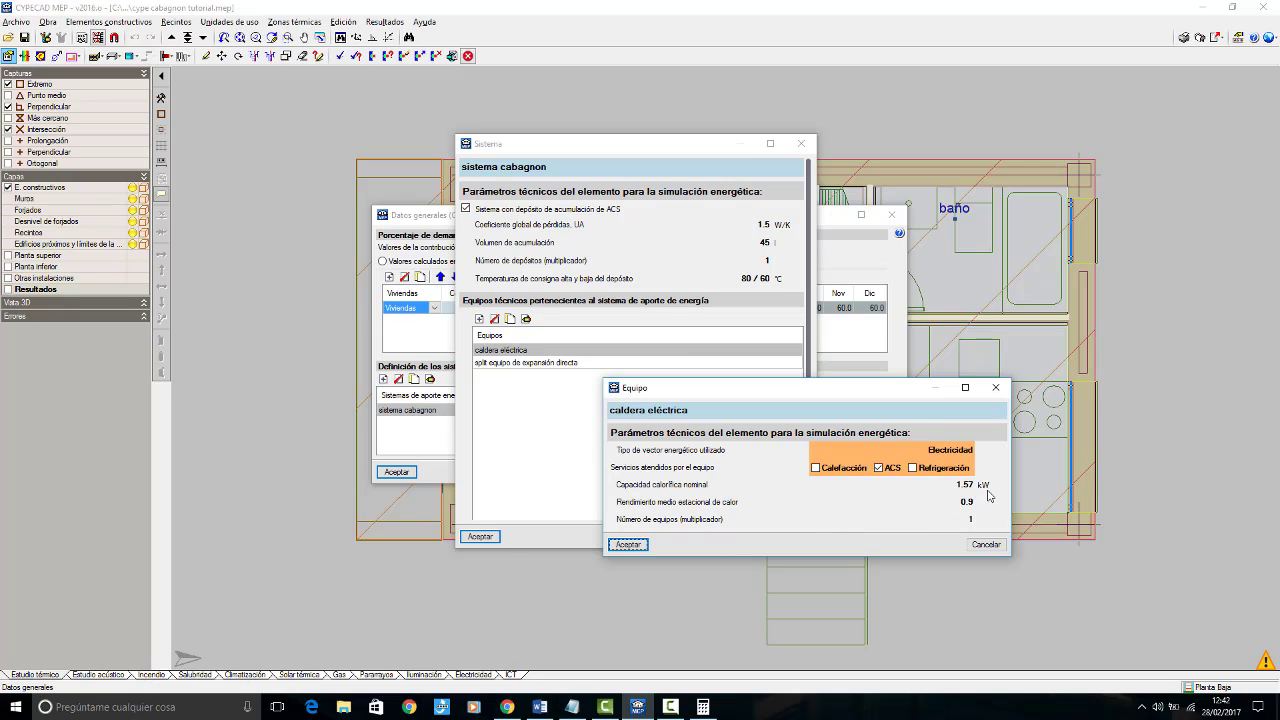
click(632, 545)
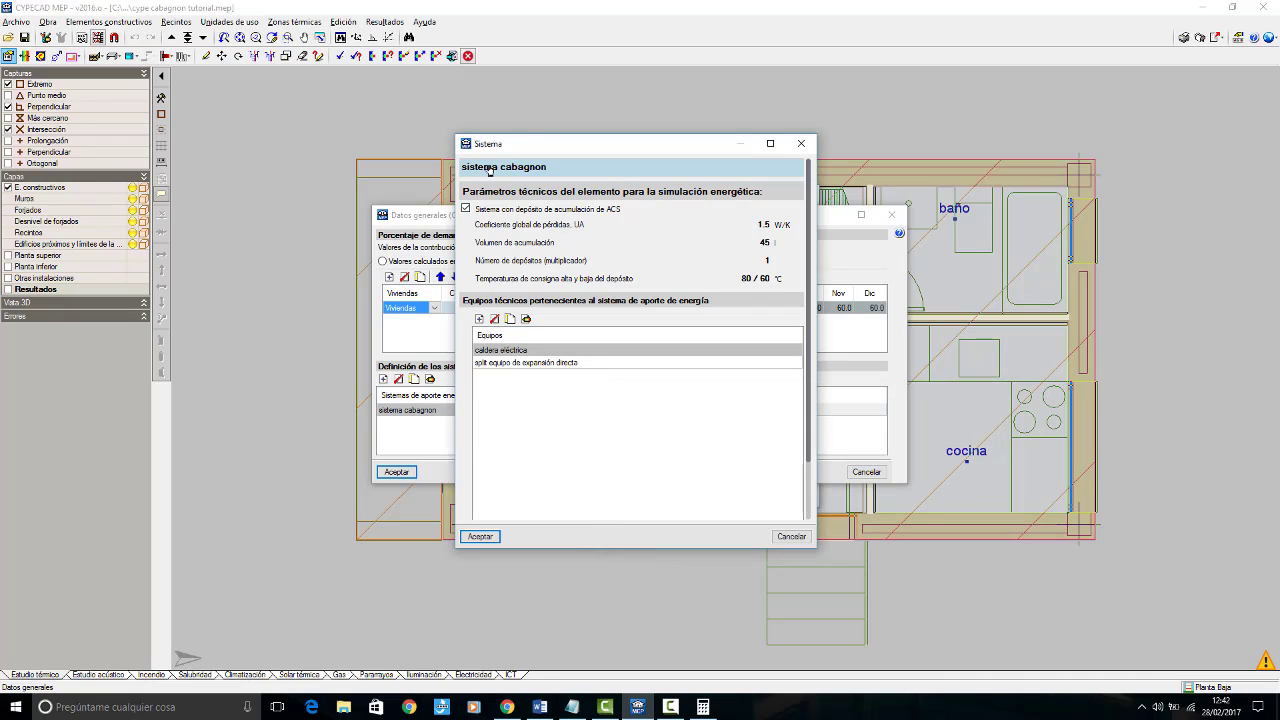
Step: Add an equipment named "contribución placas solares ACS" to the sistema cabagnon, using Solar térmica as its energy source
click(479, 318)
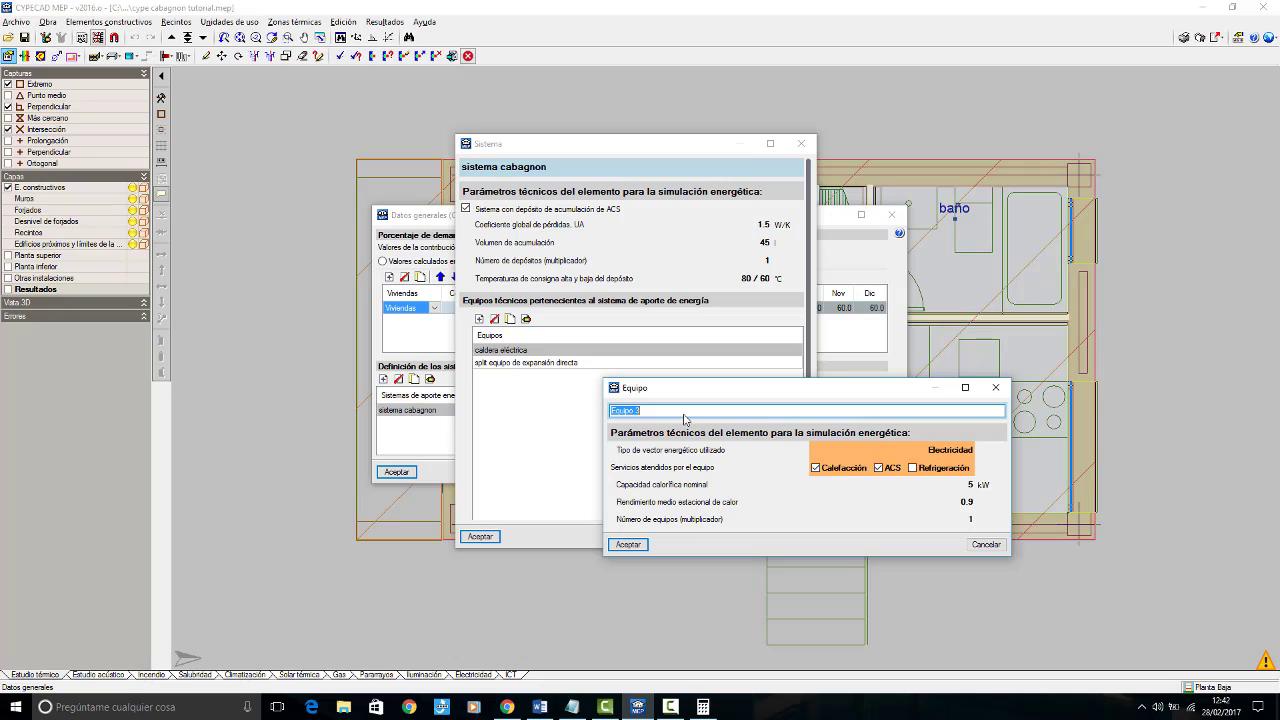
text(CS)
click(955, 452)
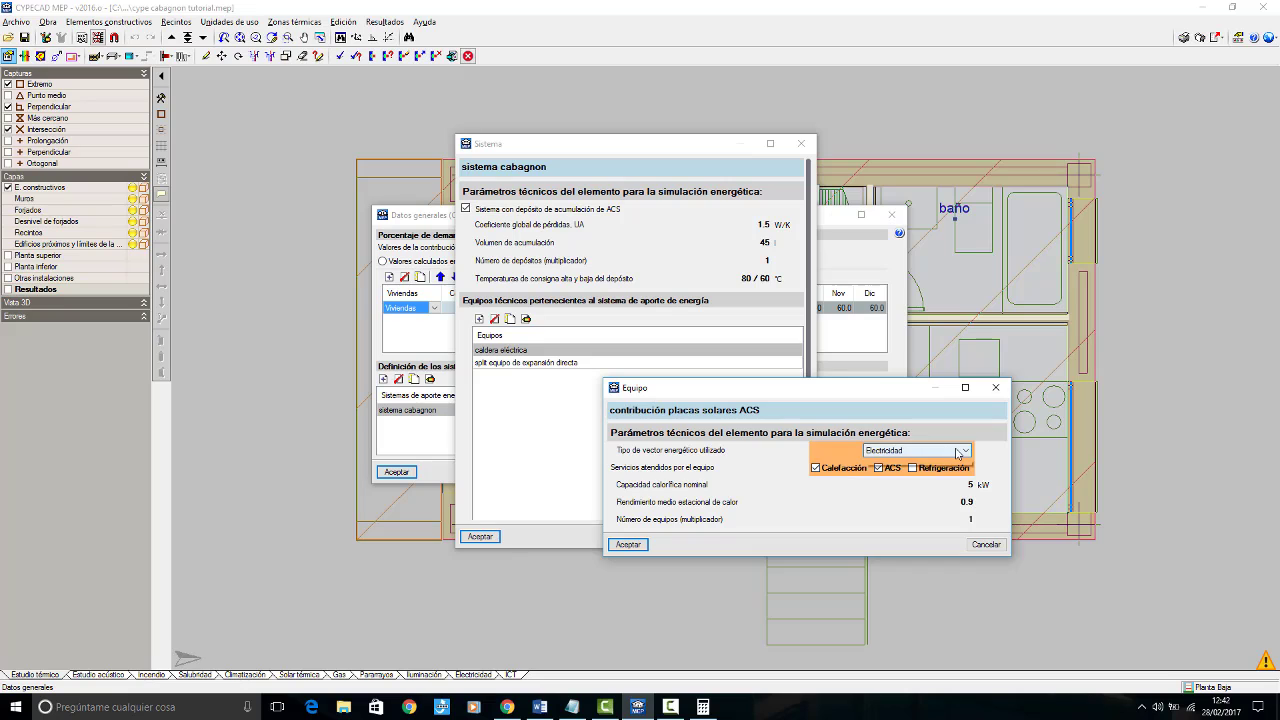
click(958, 452)
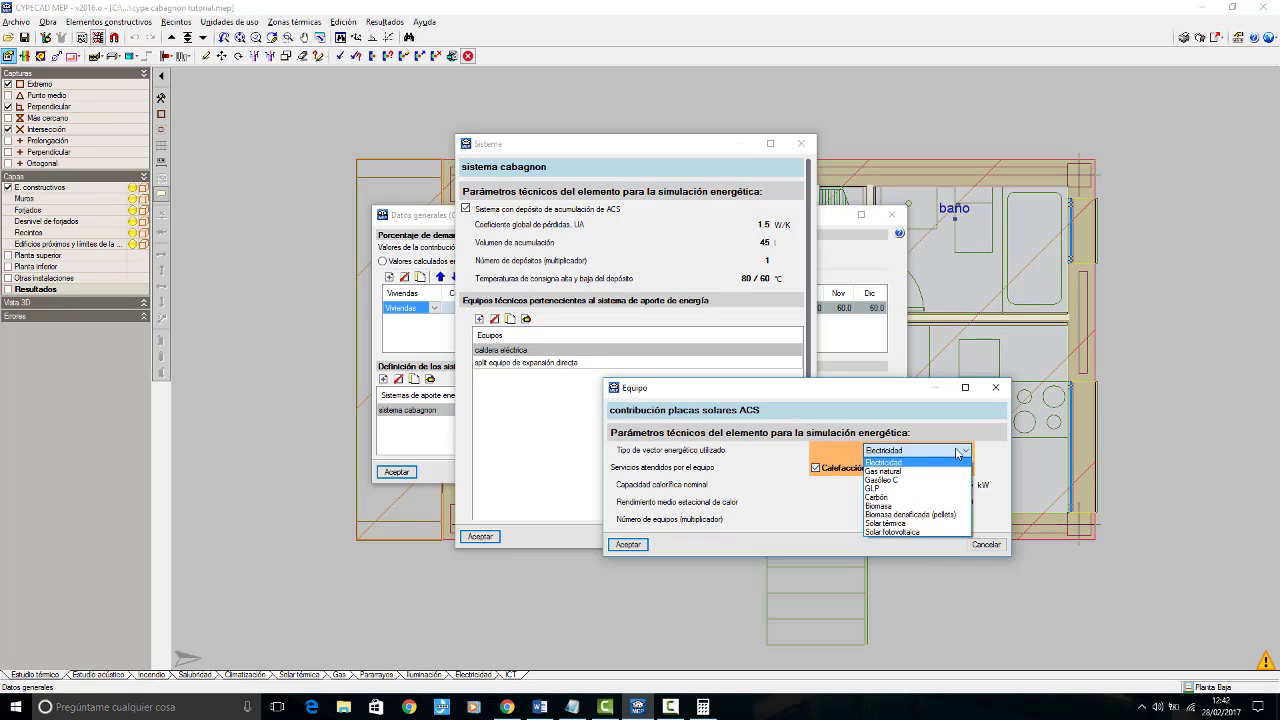
click(937, 524)
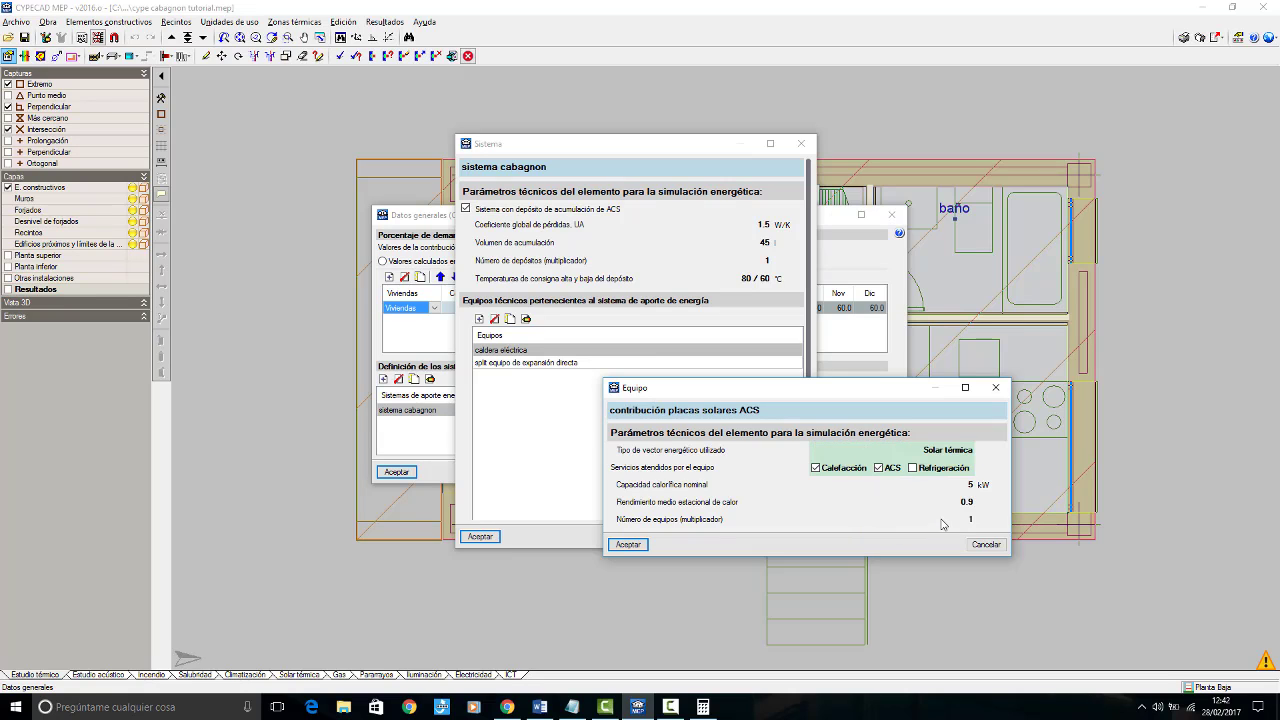
Step: Remove Calefacción from the solar equipment's services, edit its Capacidad calorífica nominal, and accept the equipment
click(826, 472)
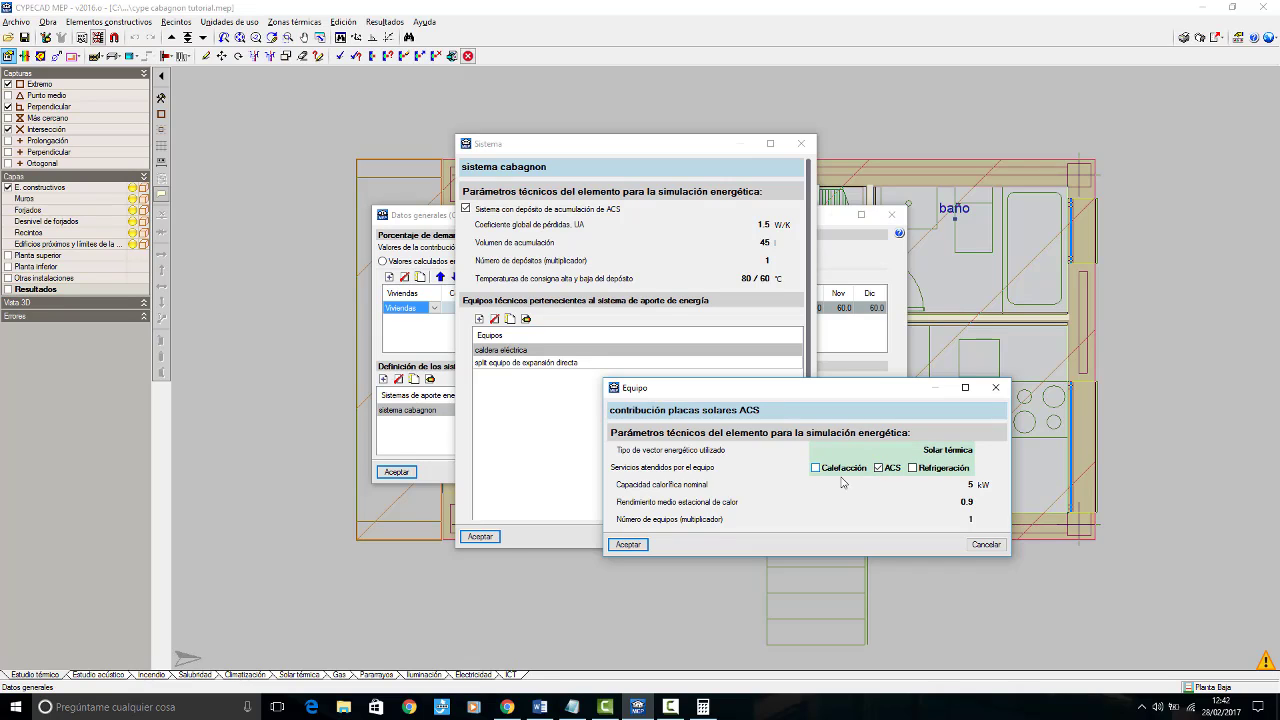
click(969, 485)
key(Tab)
key(Tab)
key(Tab)
key(Tab)
key(Tab)
click(628, 545)
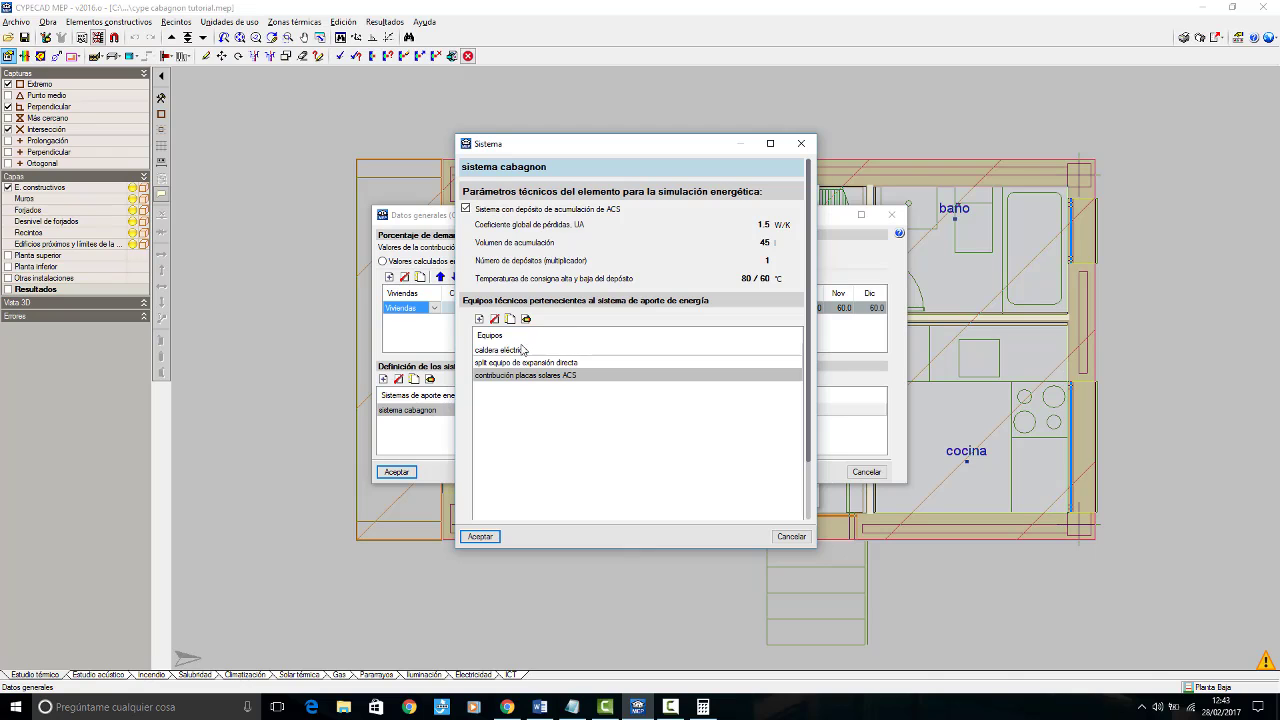
Step: Accept the system and the Estudio térmico general data, and calculate the thermal study
click(480, 536)
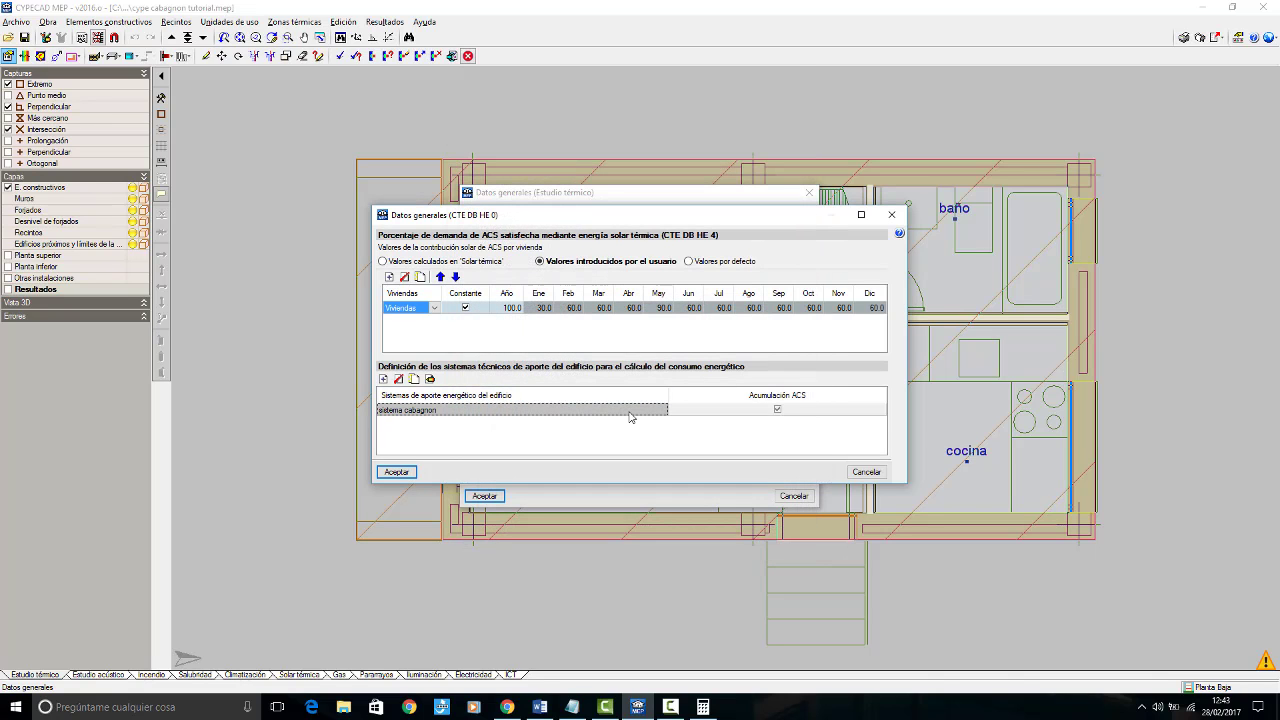
click(397, 472)
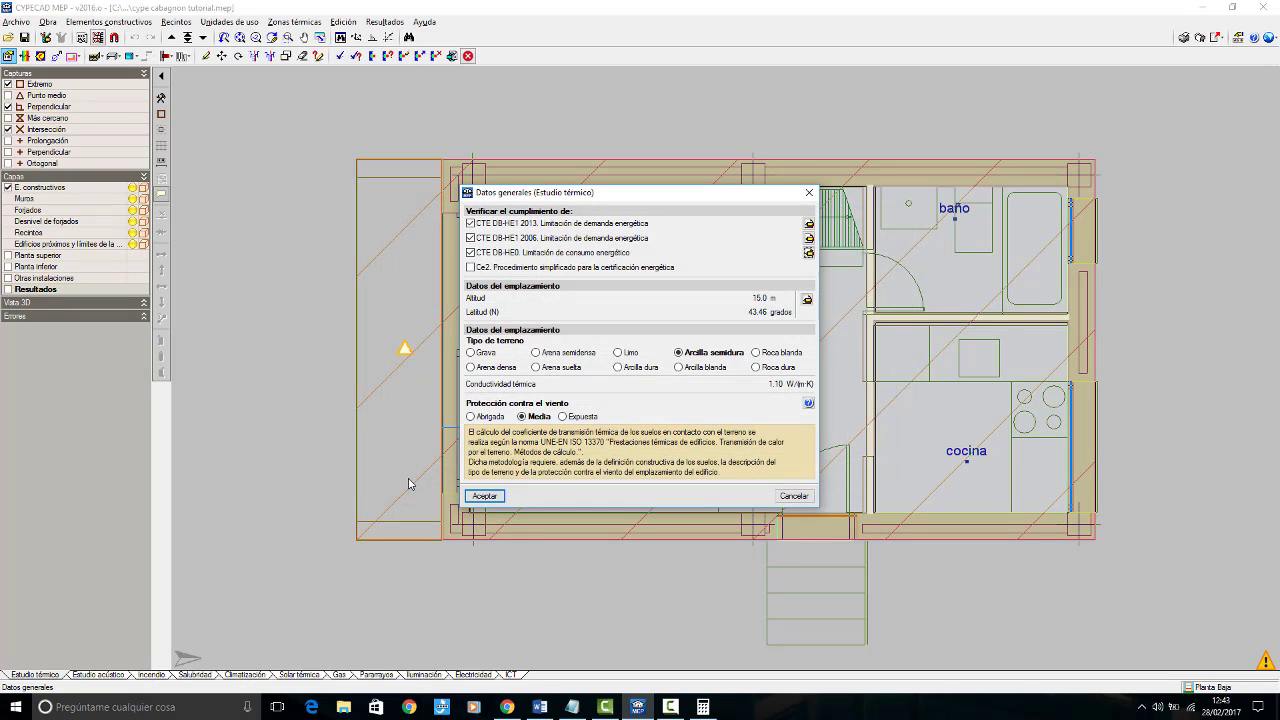
click(484, 496)
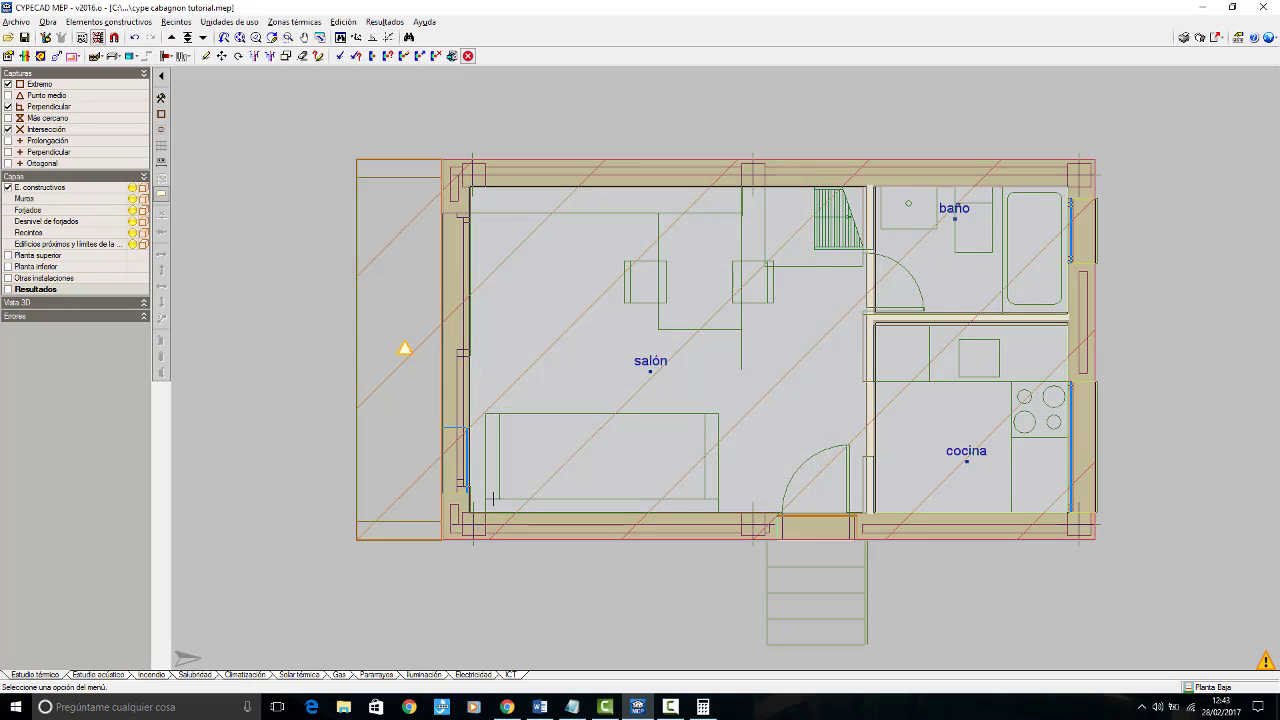
click(339, 57)
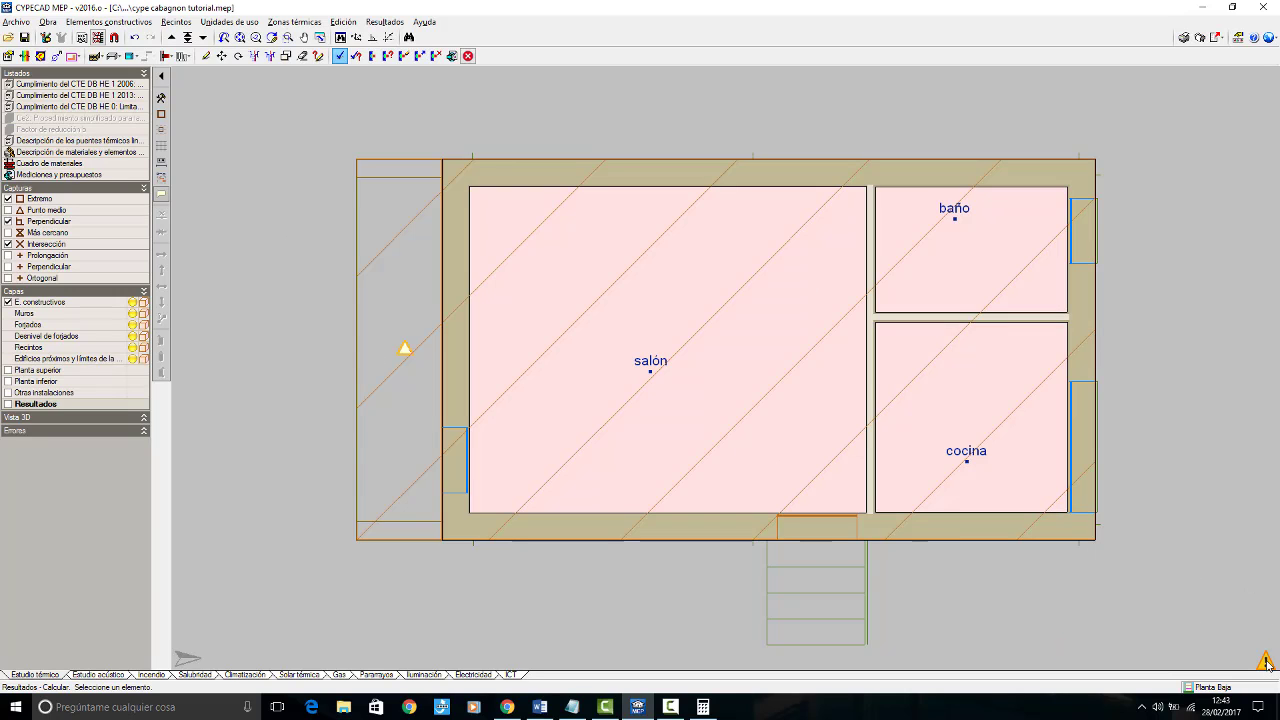
Step: Examine the CTE DB HE 0 energy consumption compliance report and close it
mouse_move(1268, 660)
click(86, 107)
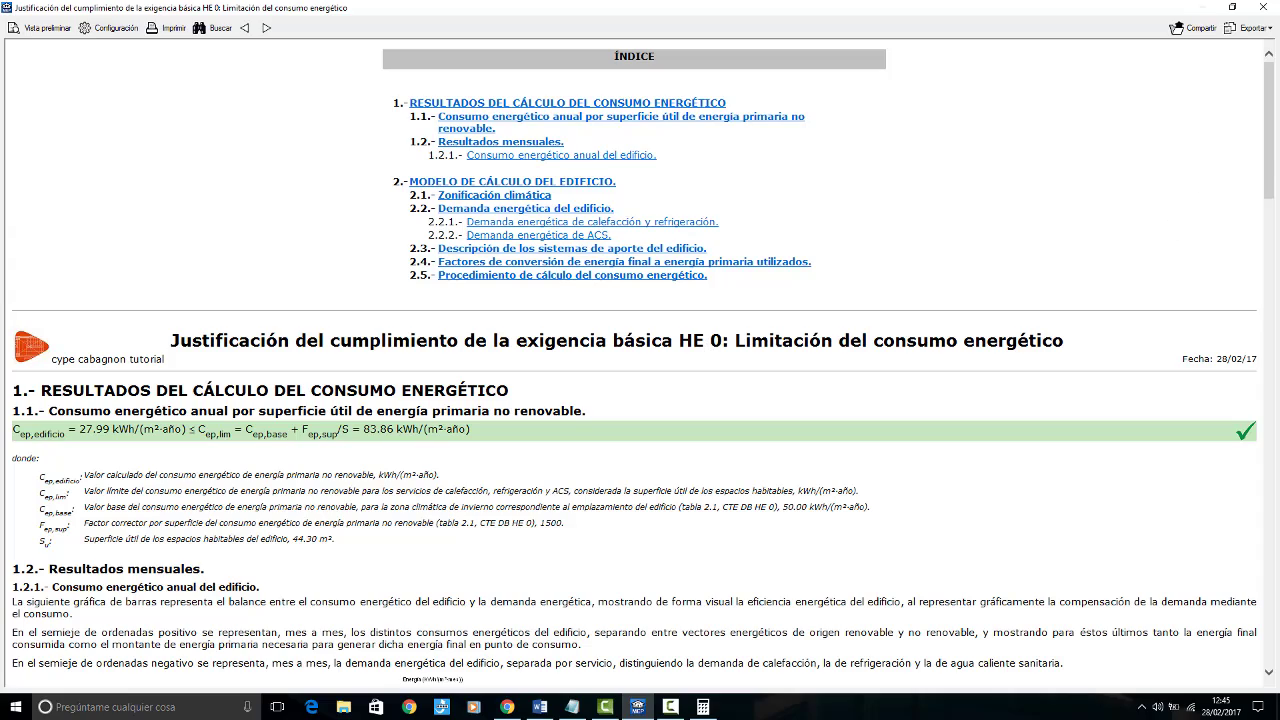
mouse_move(1271, 160)
mouse_down()
mouse_move(1270, 620)
mouse_move(1270, 155)
mouse_up()
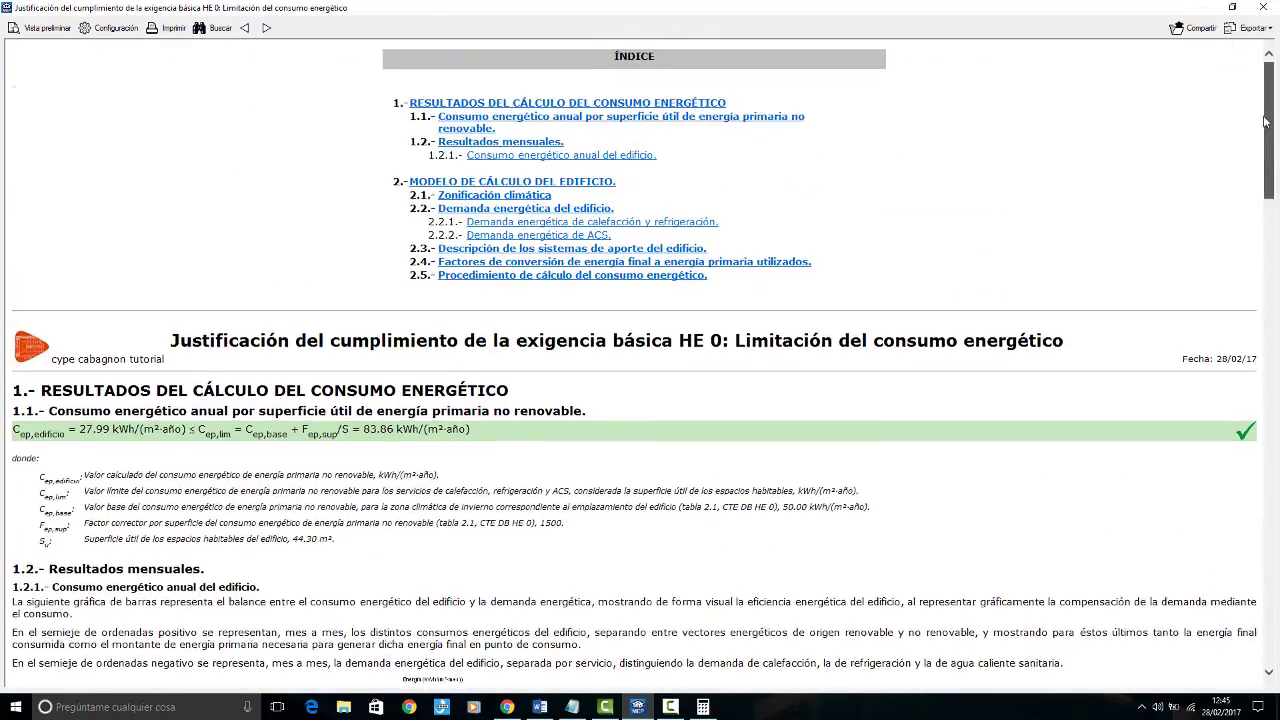
click(1264, 8)
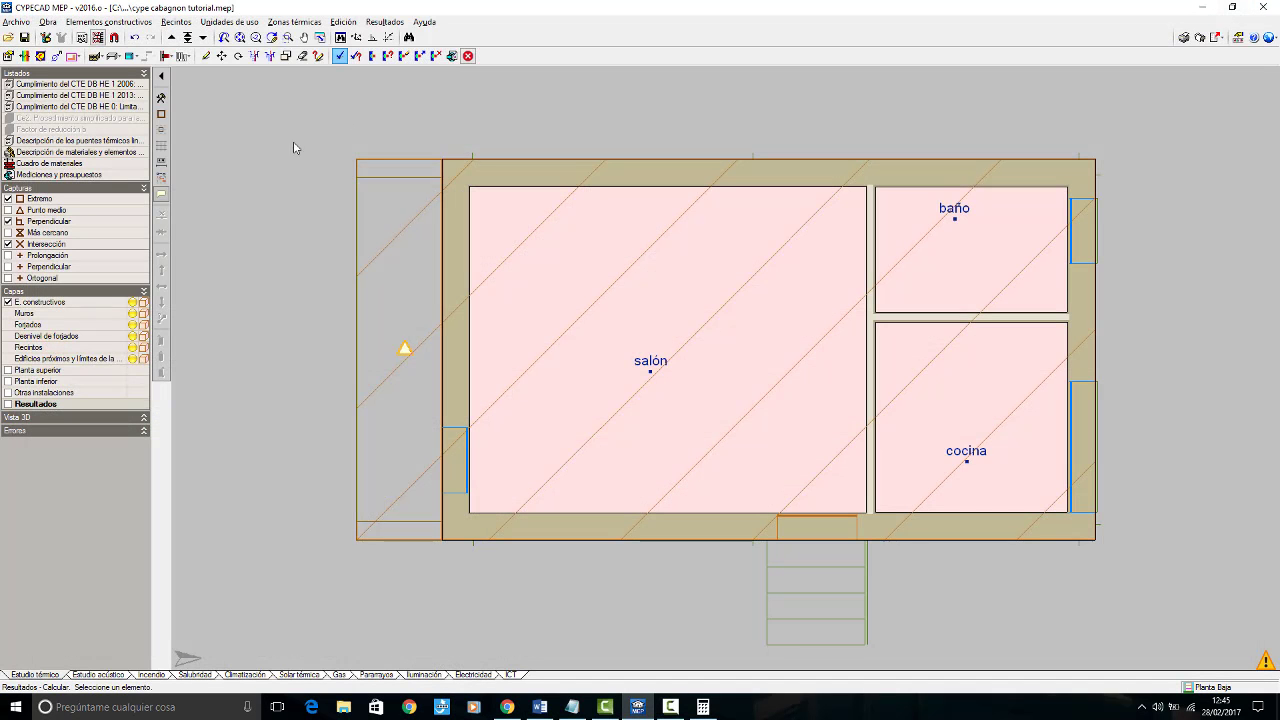
click(16, 21)
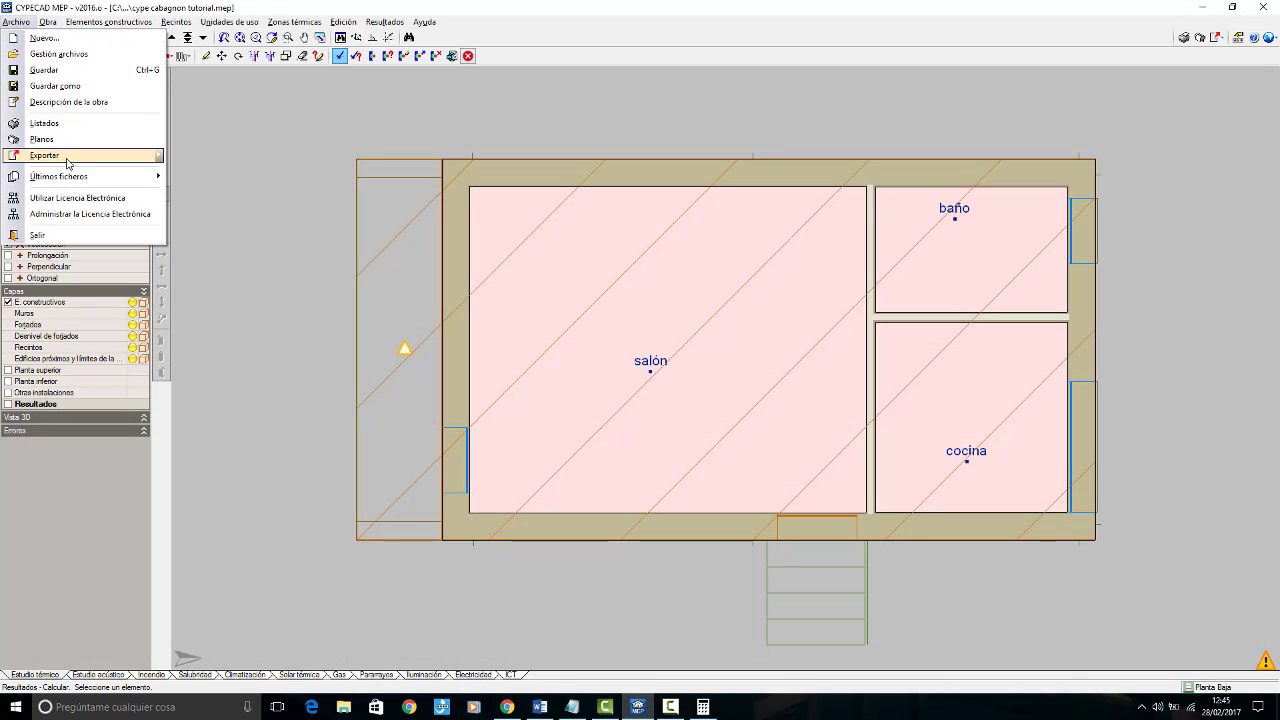
mouse_move(78, 160)
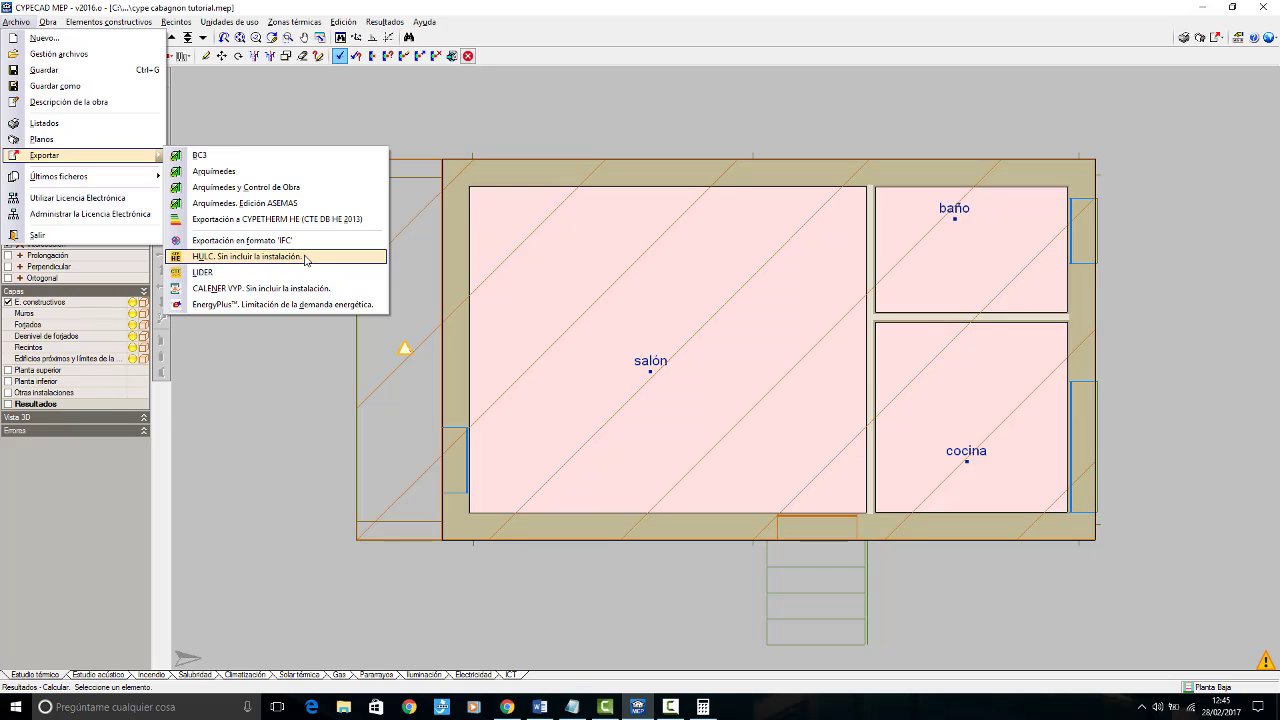
click(445, 6)
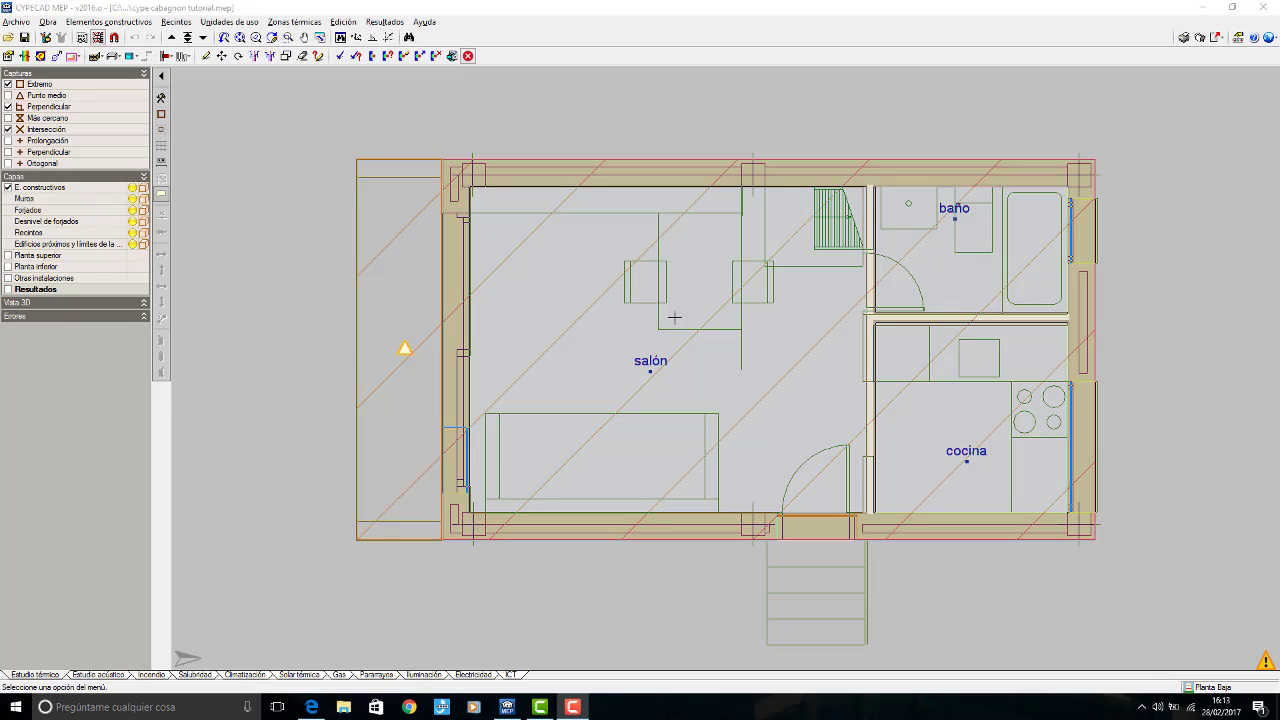
Step: Switch to the Climatización study and calculate its results
click(243, 674)
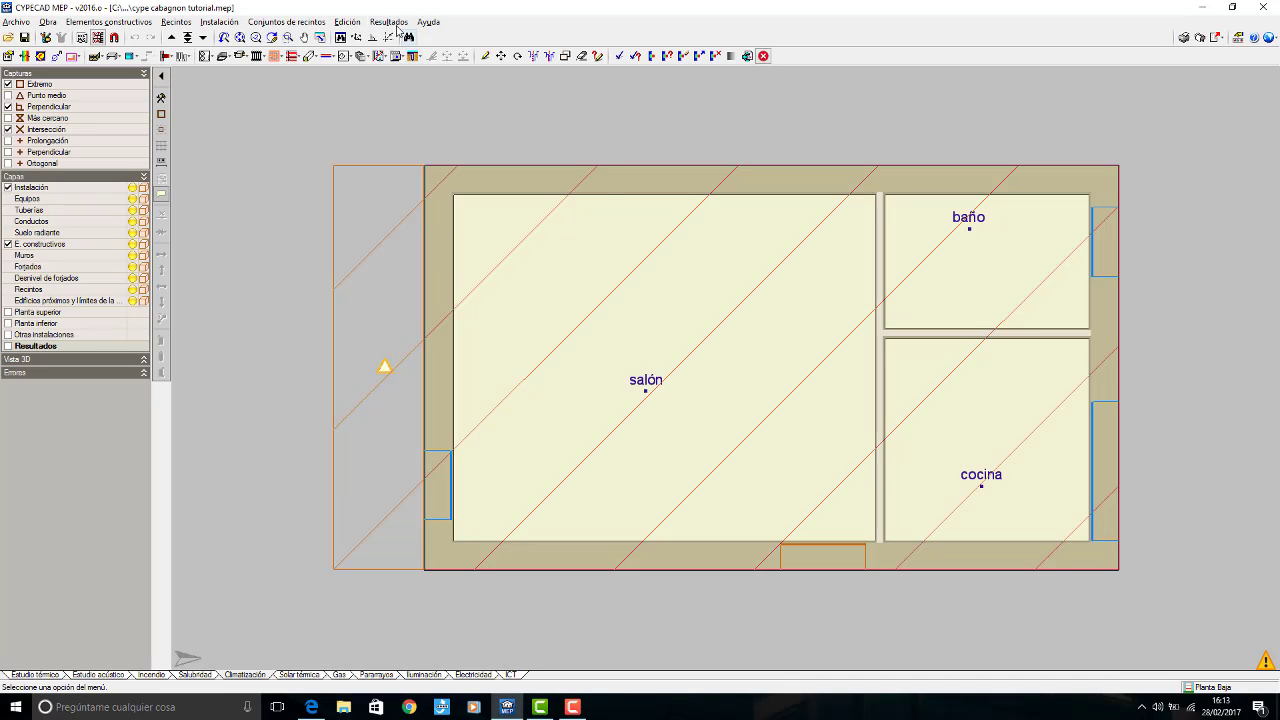
click(392, 23)
click(410, 38)
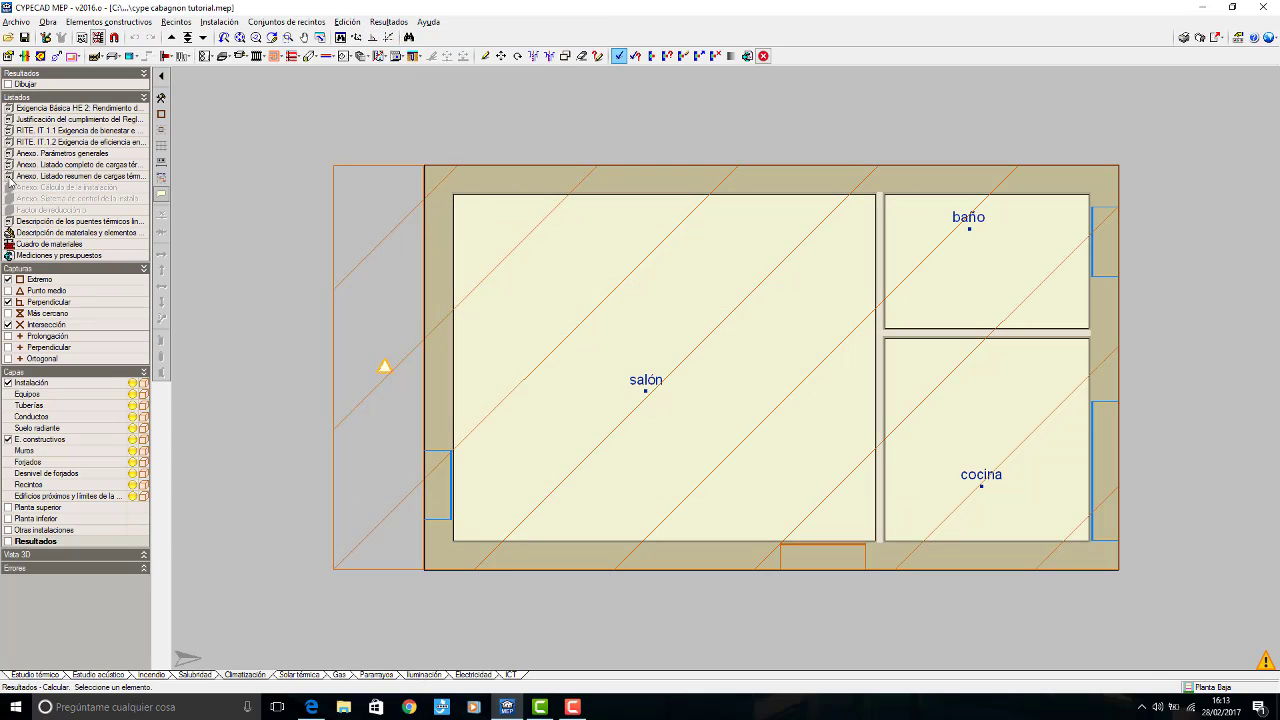
Step: Examine the maximum simultaneous heating loads of salón and salón altillo in the thermal loads summary report
double_click(73, 181)
scroll(597, 490, down, 5)
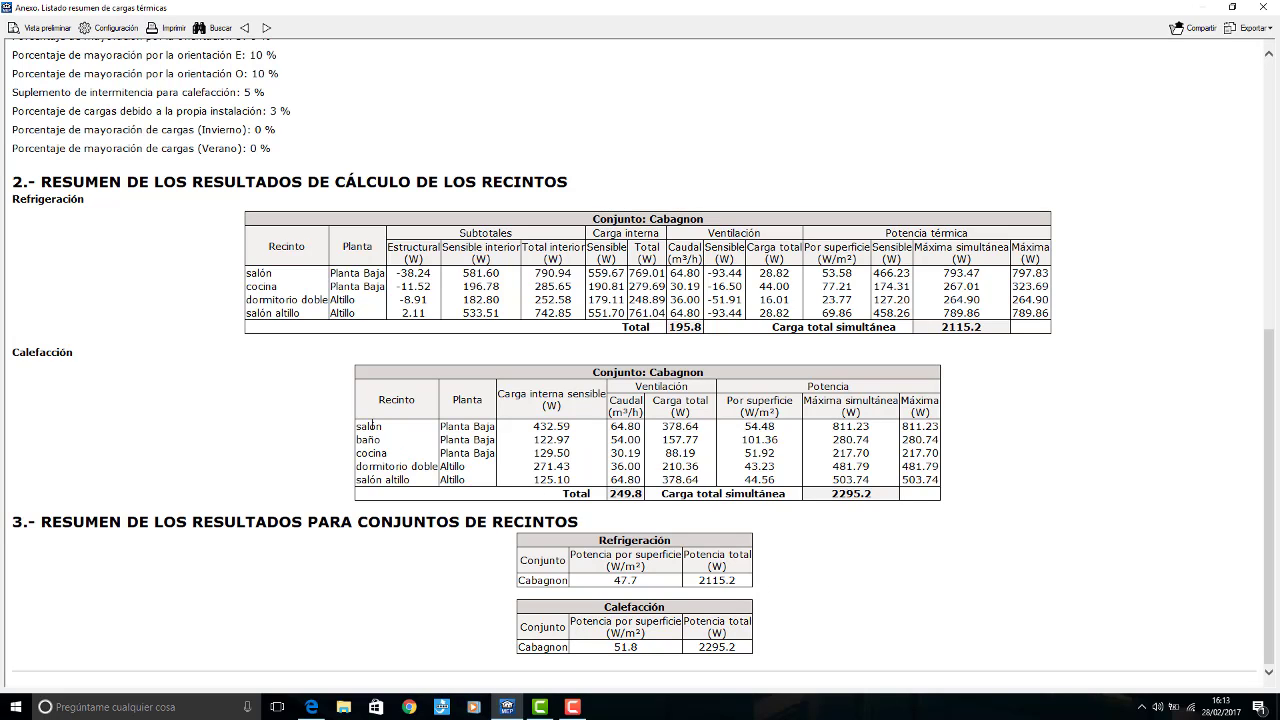
double_click(858, 428)
drag(357, 480, 407, 484)
click(838, 484)
Step: Switch to the Calculator and add the heating loads of salón and salón altillo as 812 + 504
click(17, 707)
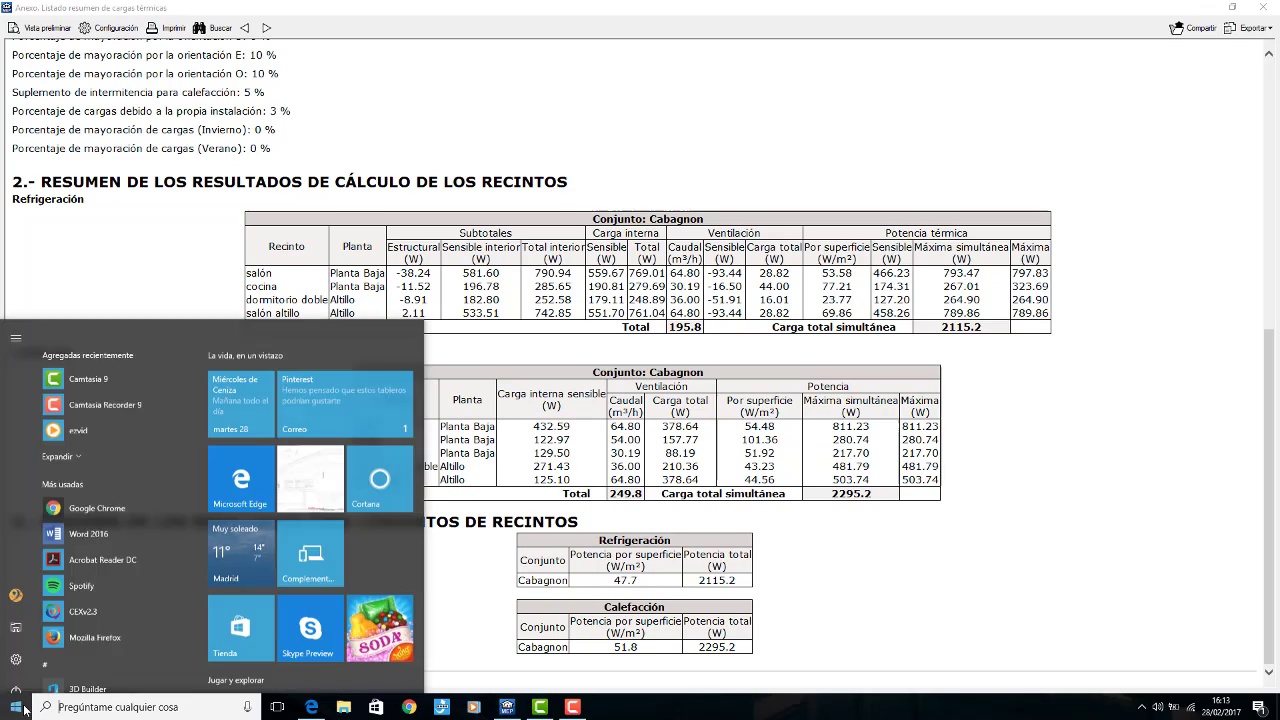
click(62, 704)
text(calc)
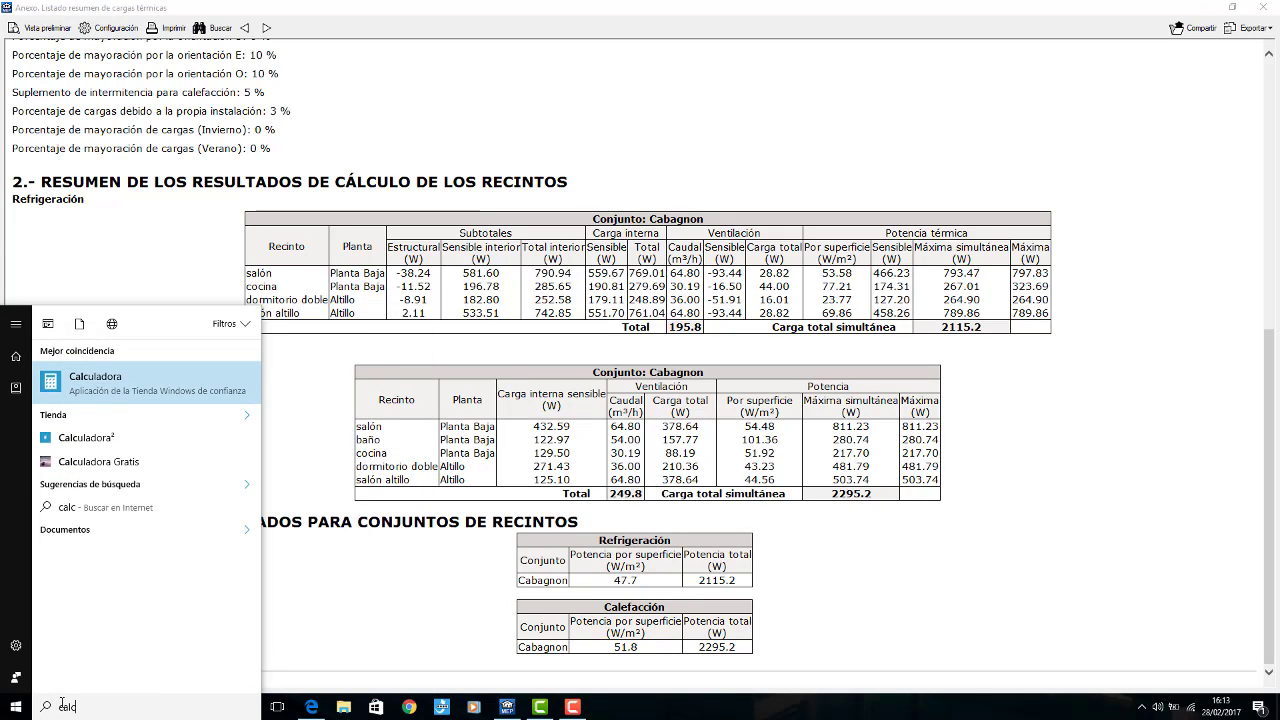
click(106, 388)
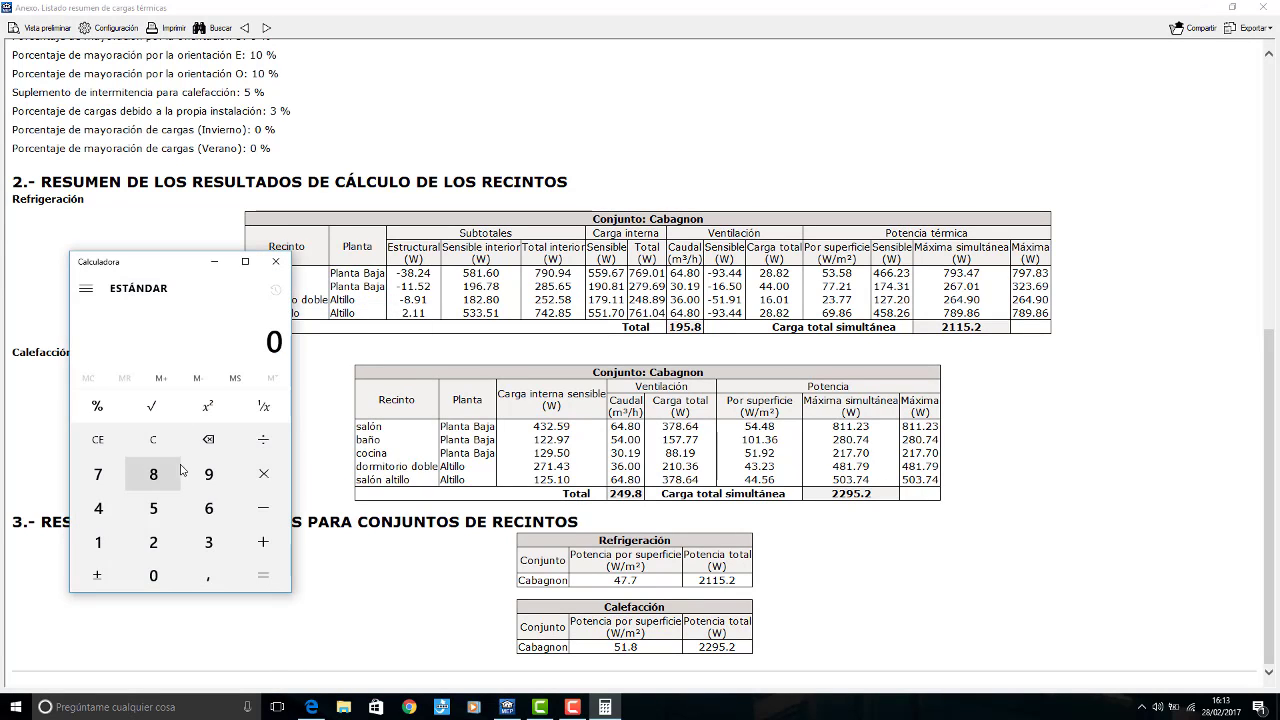
click(153, 474)
click(98, 542)
click(153, 542)
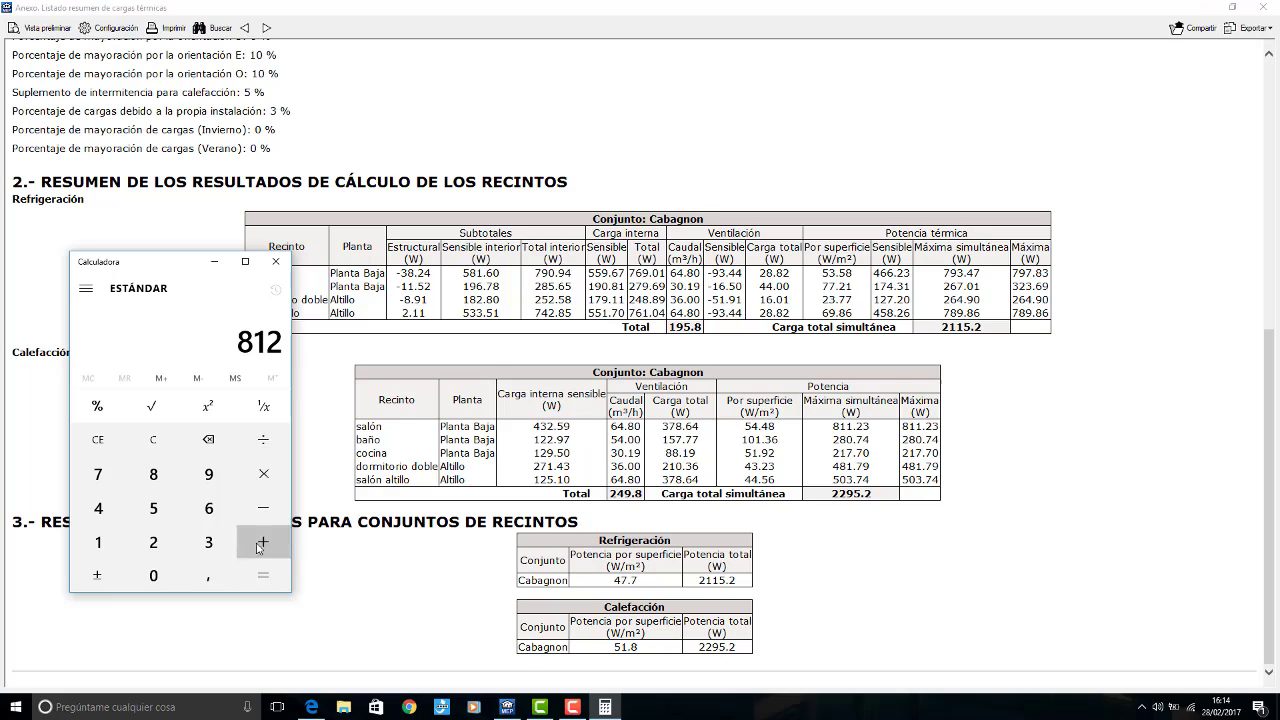
click(263, 542)
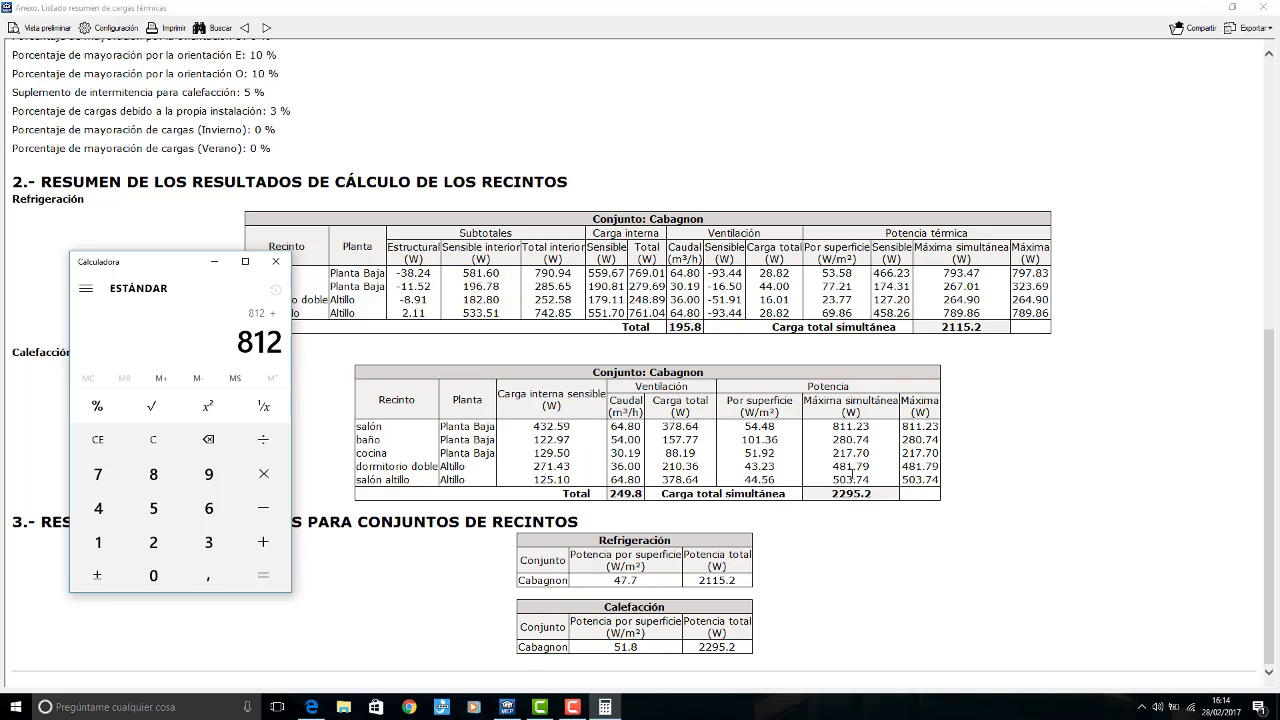
click(153, 508)
click(153, 575)
click(98, 508)
click(264, 576)
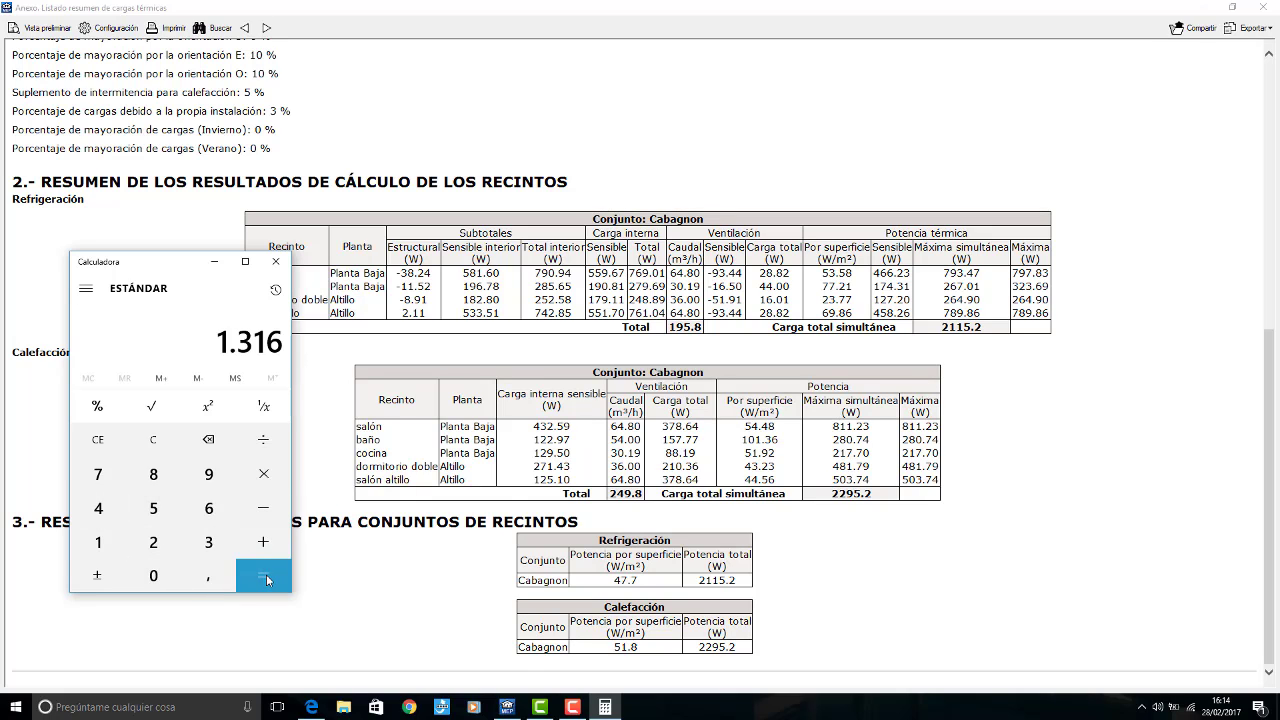
Step: Divide the summed heating load by 1000, multiply it by 1,2, and close the thermal loads report
click(265, 446)
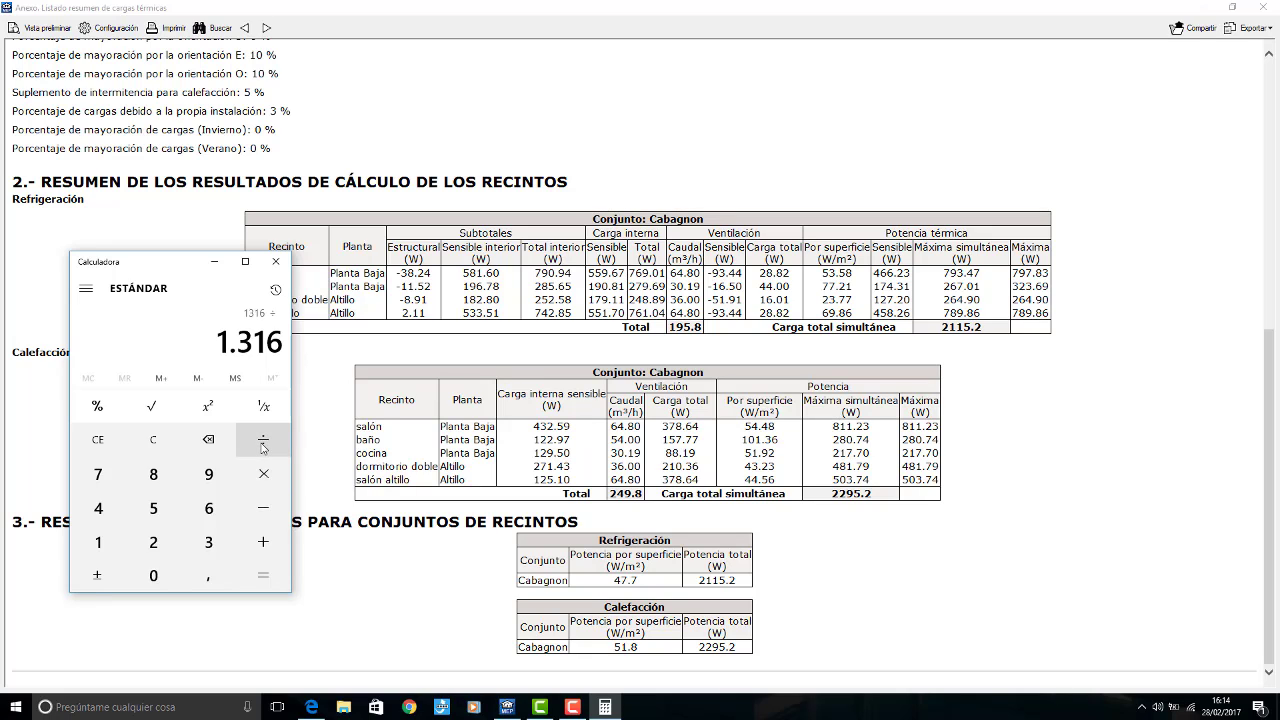
click(98, 542)
click(153, 575)
click(153, 575)
click(153, 575)
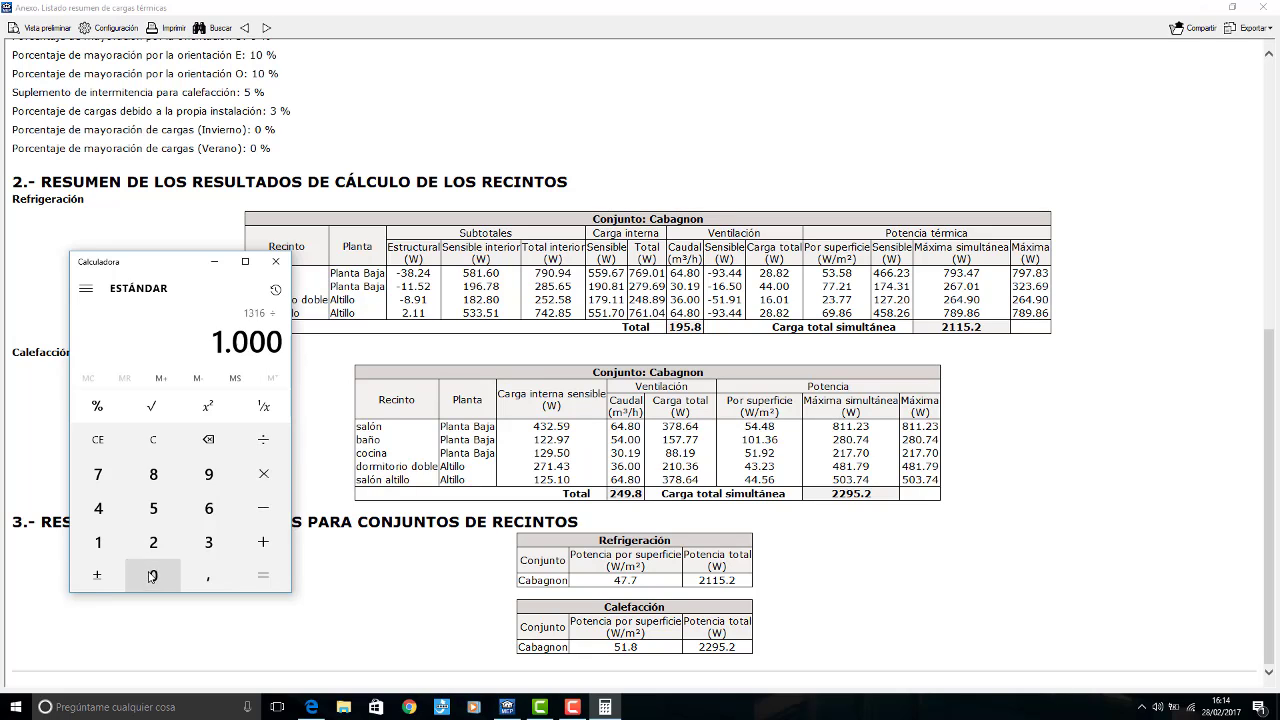
click(264, 576)
click(263, 475)
click(98, 542)
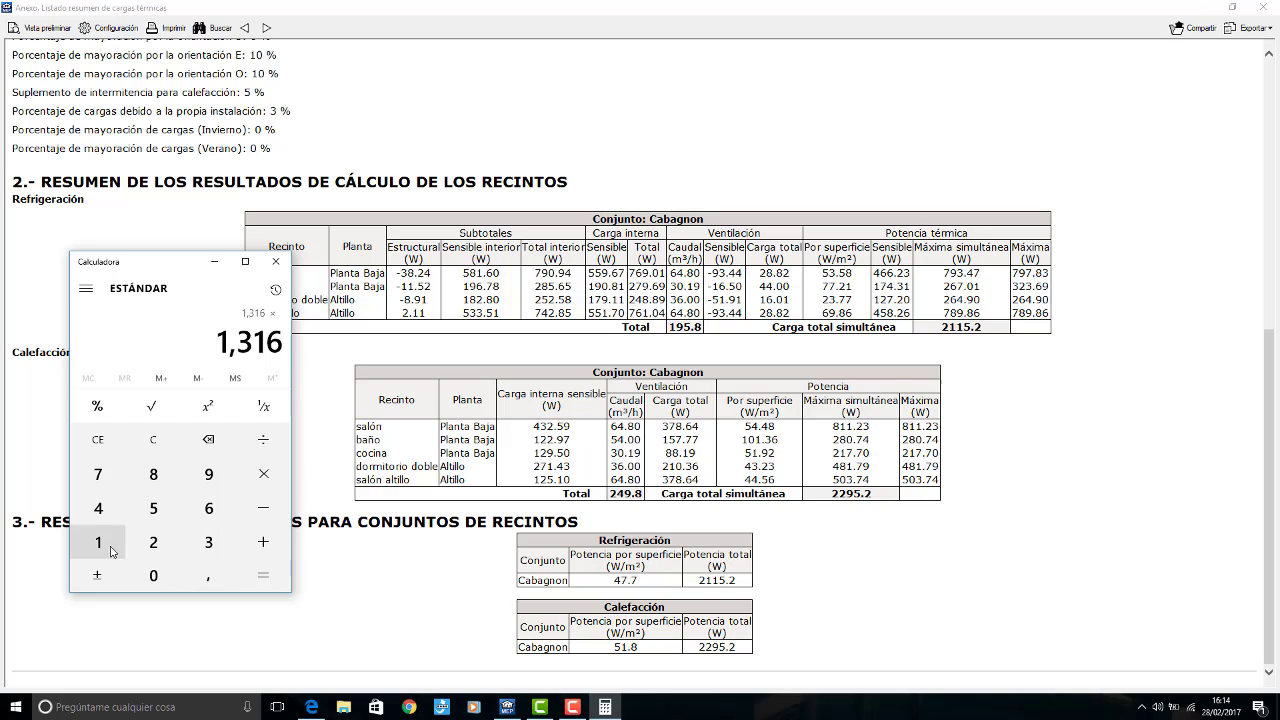
click(208, 575)
click(153, 542)
click(255, 577)
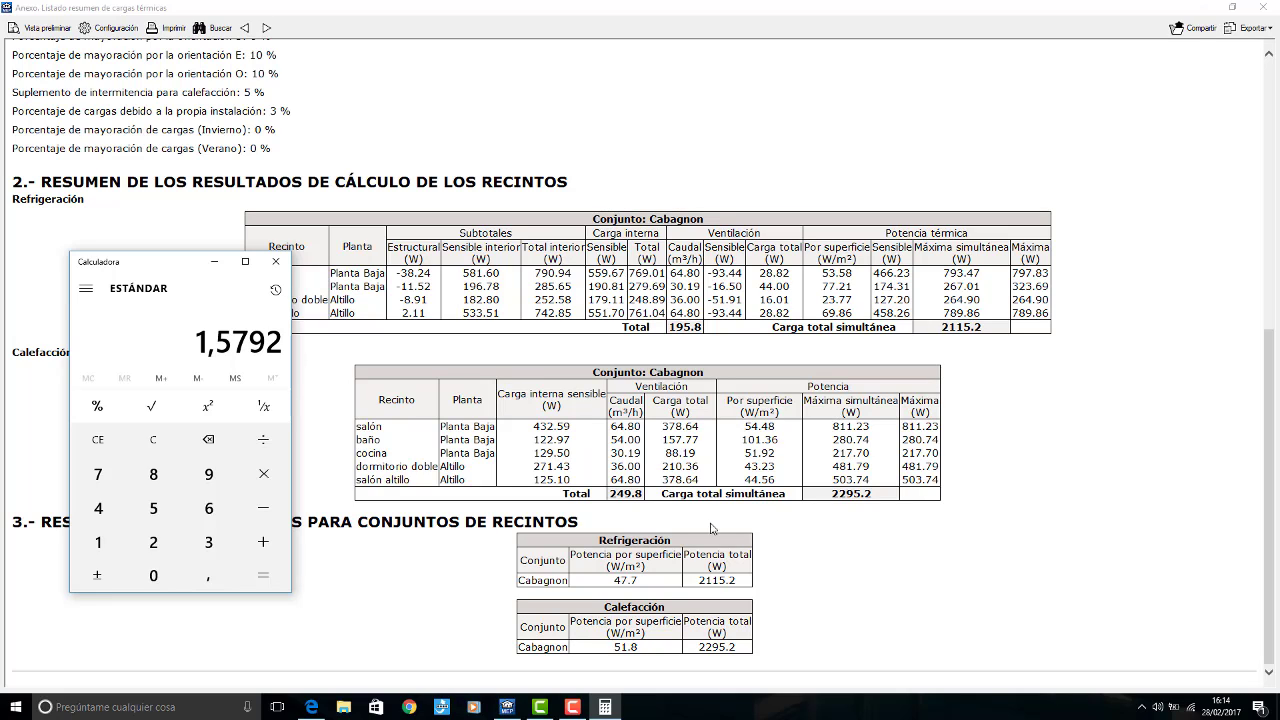
click(605, 707)
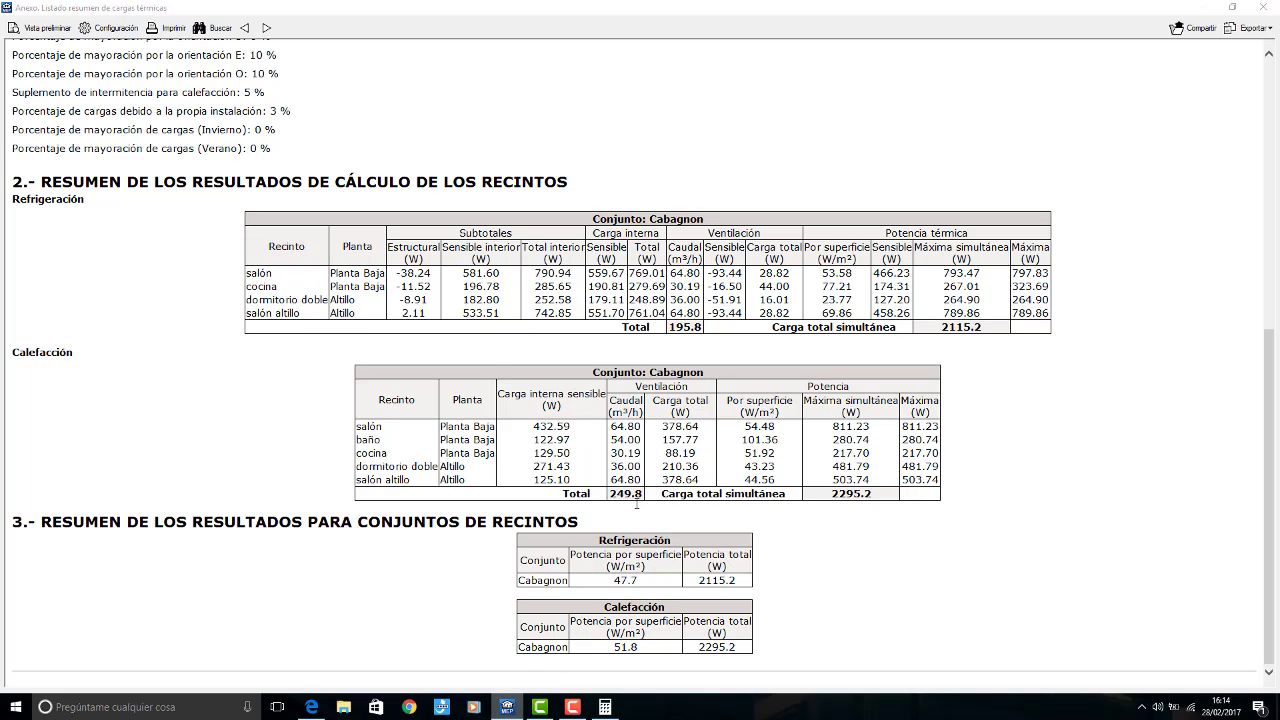
click(1263, 7)
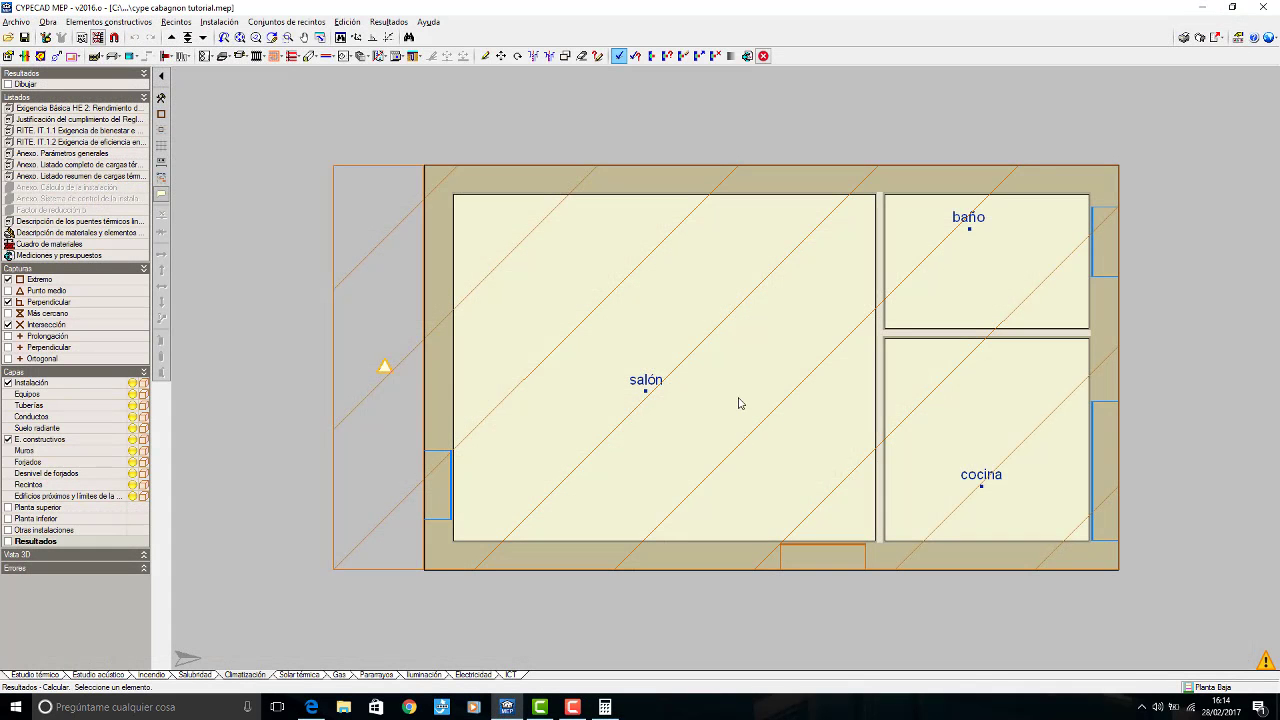
click(56, 23)
click(82, 54)
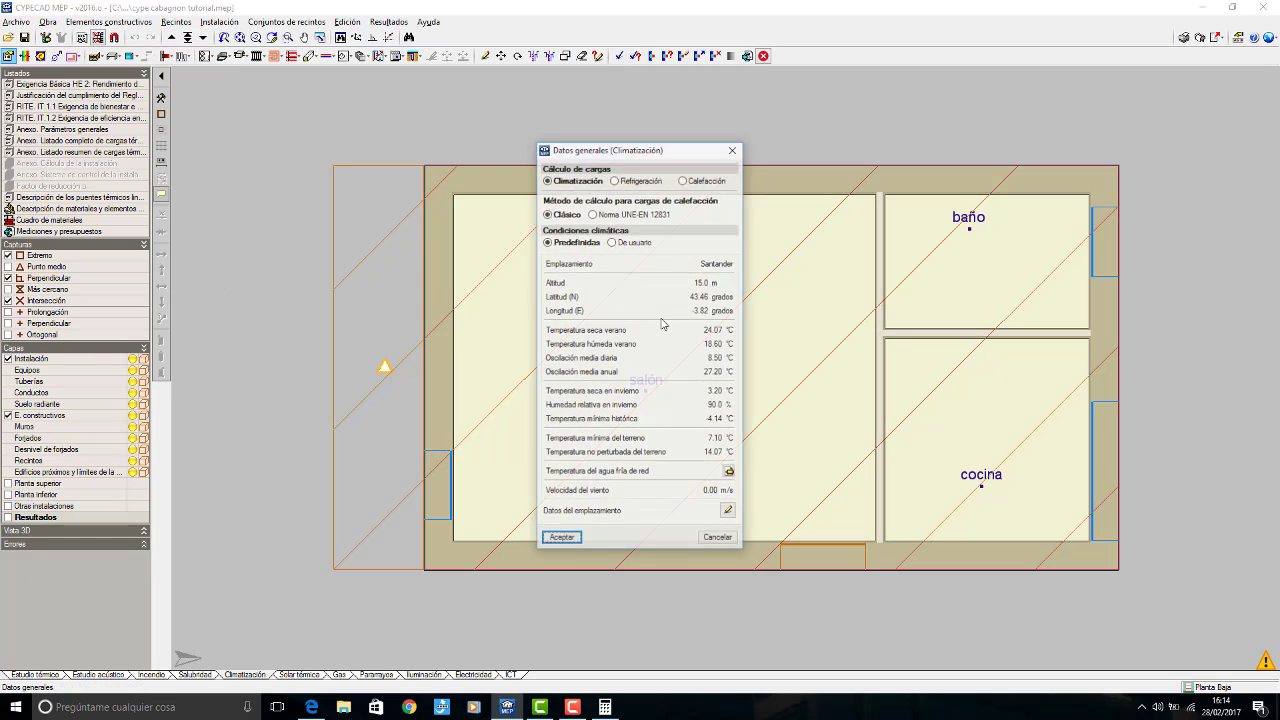
click(733, 149)
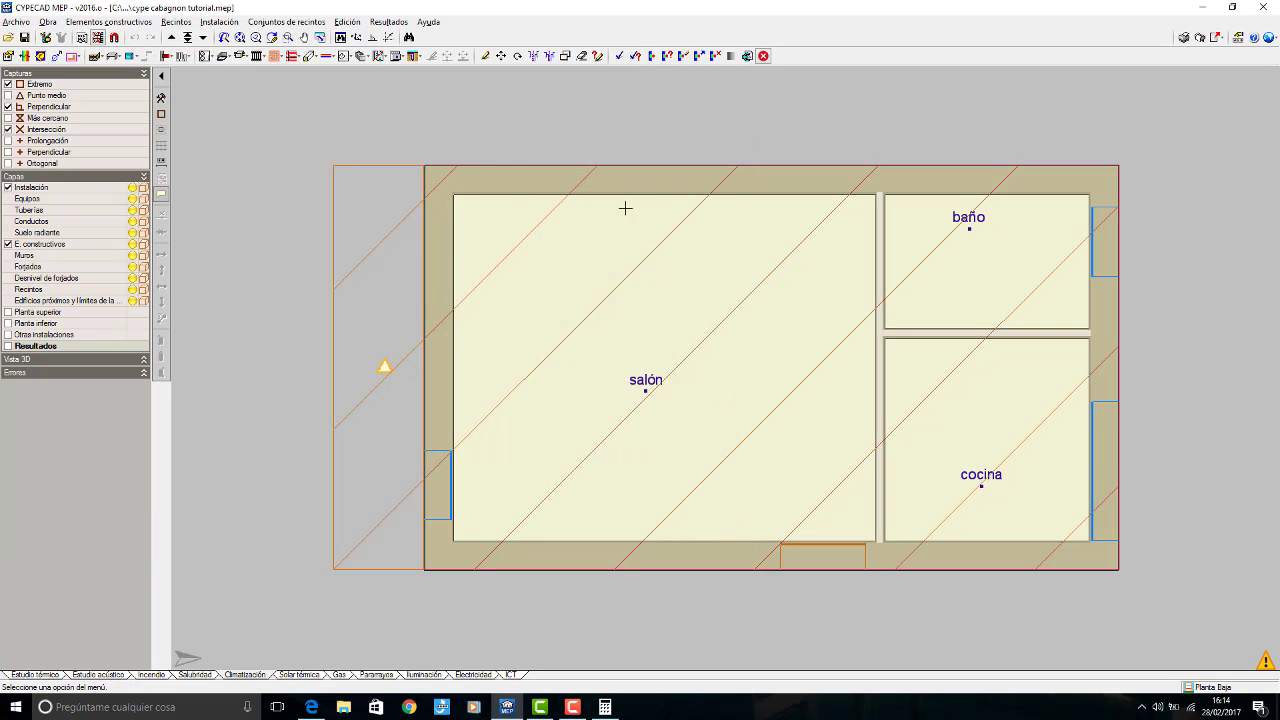
Step: Switch to the Estudio térmico study and open the split equipo de expansión directa of sistema cabagnon in the CTE DB-HE0 general data
click(34, 675)
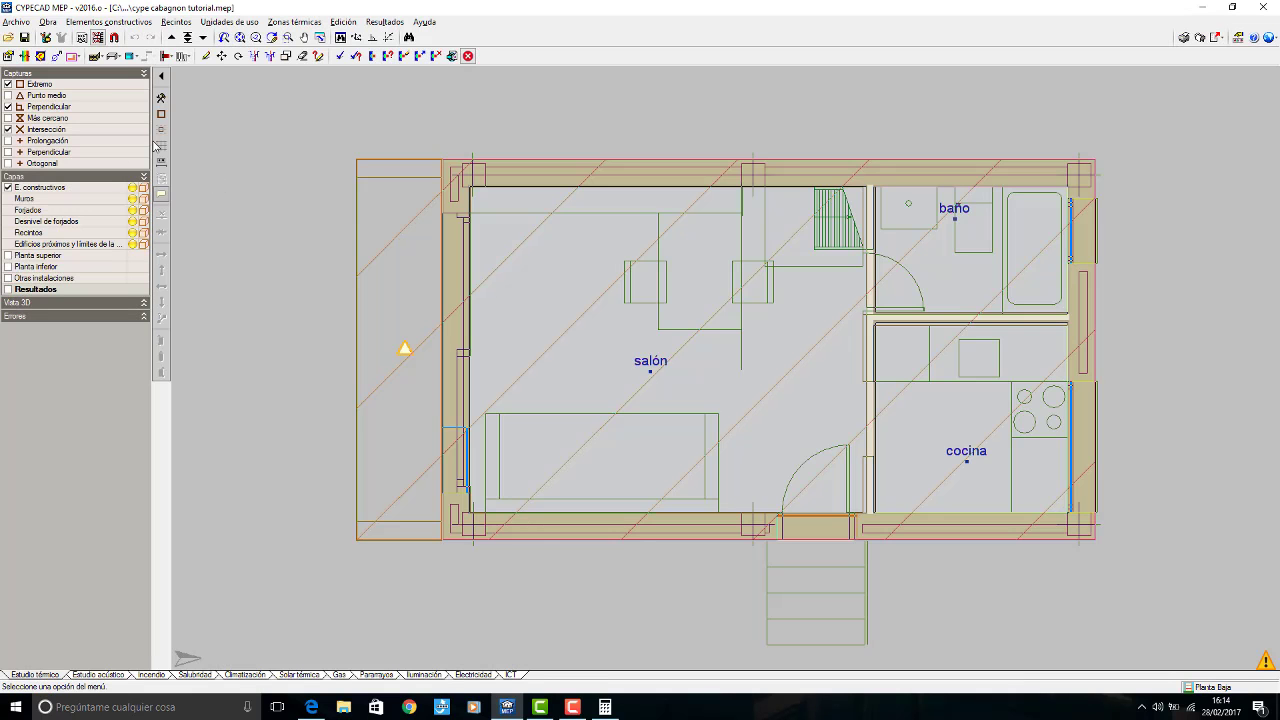
click(50, 22)
click(82, 63)
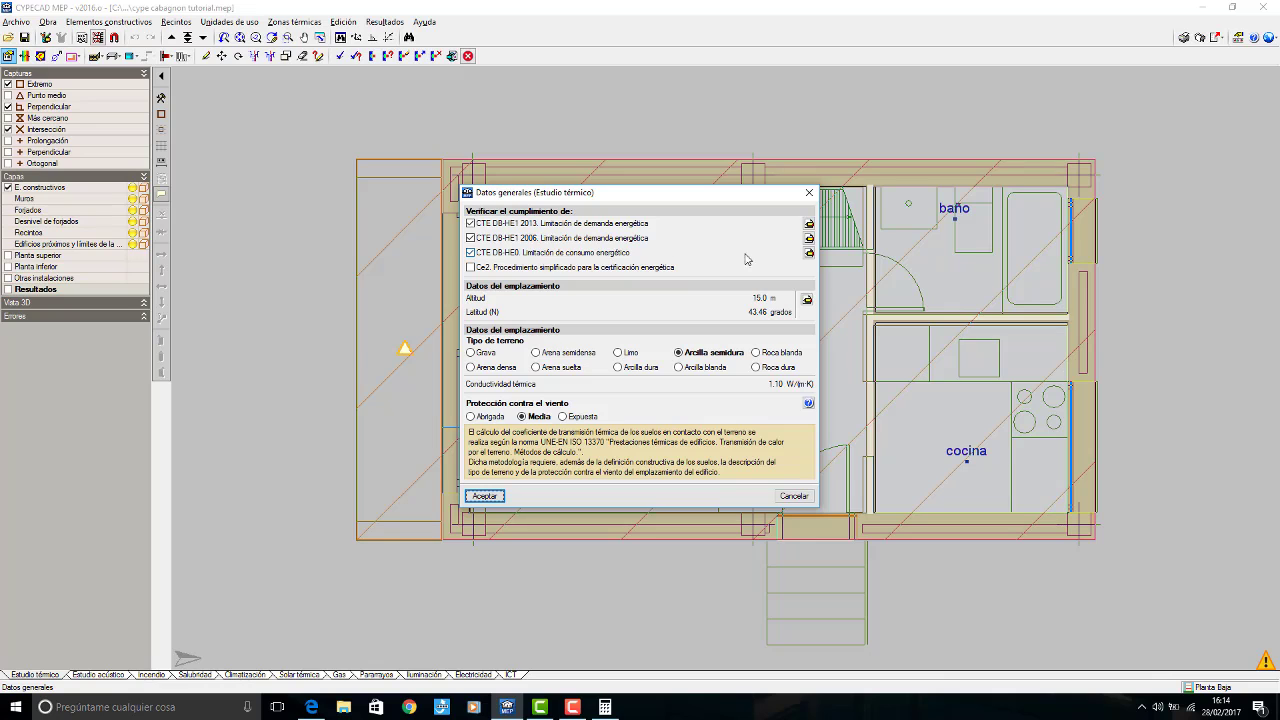
click(809, 253)
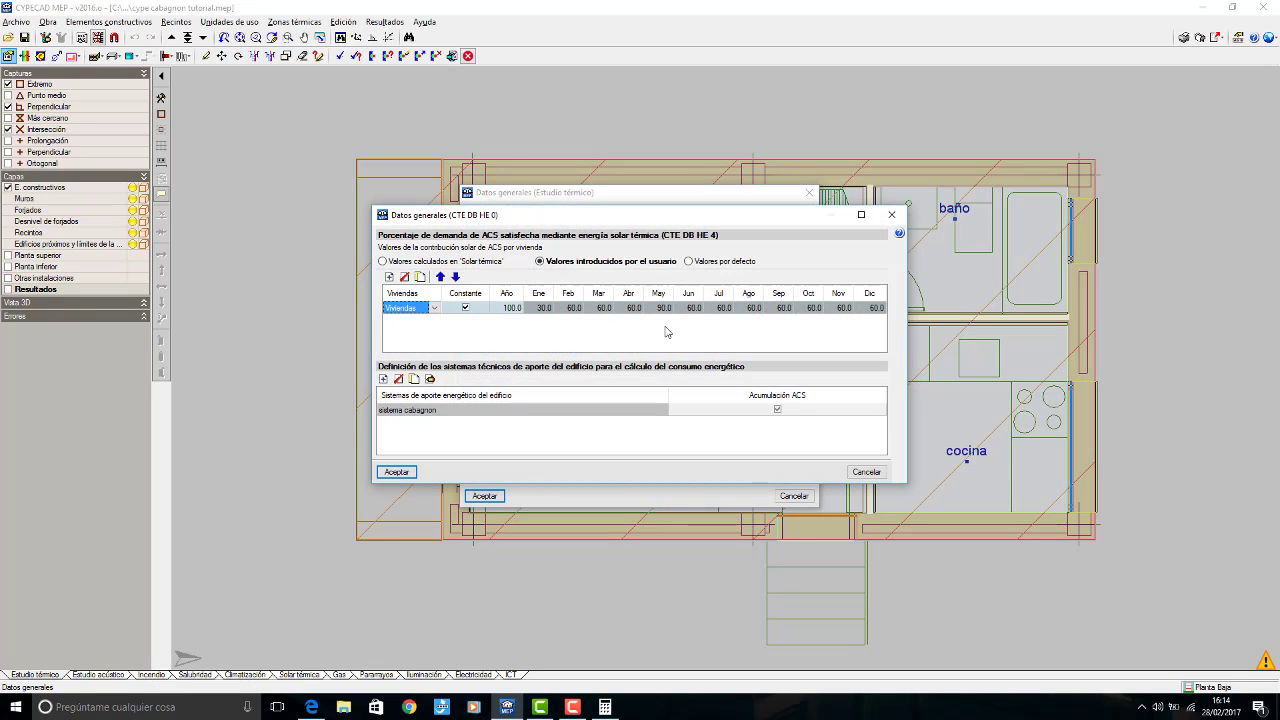
click(430, 379)
click(516, 363)
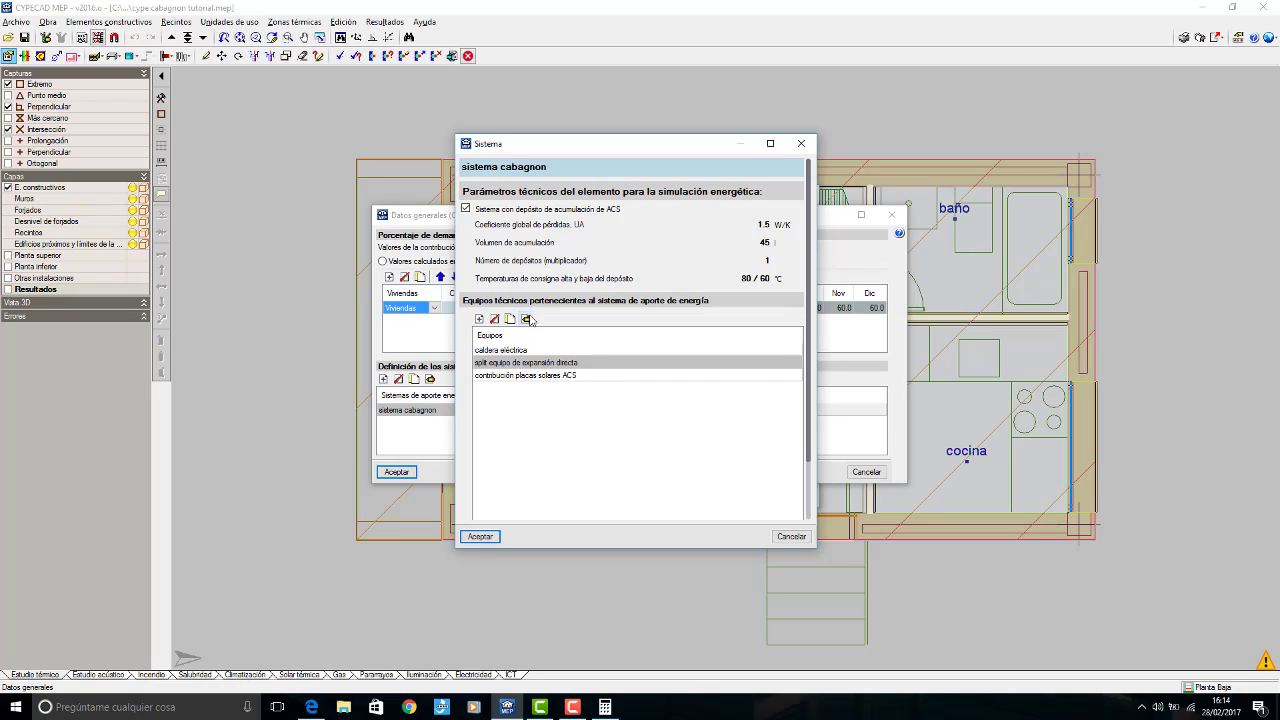
click(526, 319)
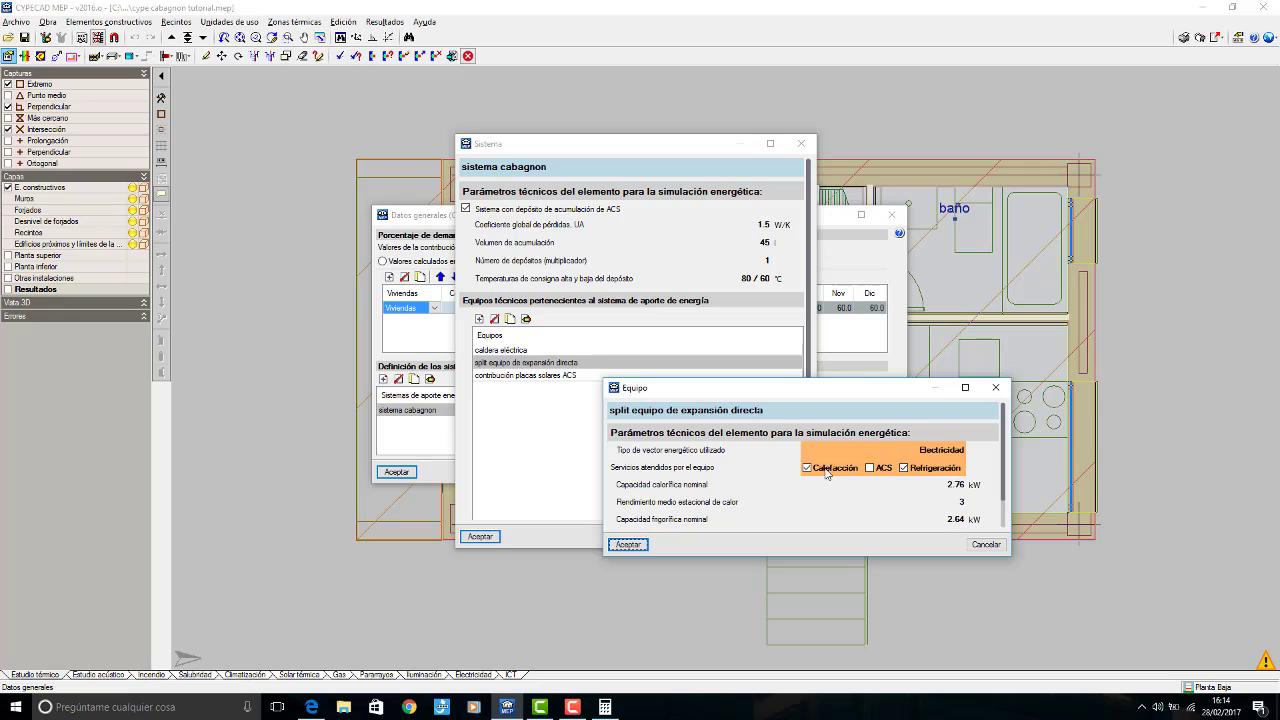
Step: Set the split unit's nominal heating capacity to 1.58 kW and accept the equipment, system and general data settings
click(955, 484)
click(604, 707)
click(604, 707)
key(Tab)
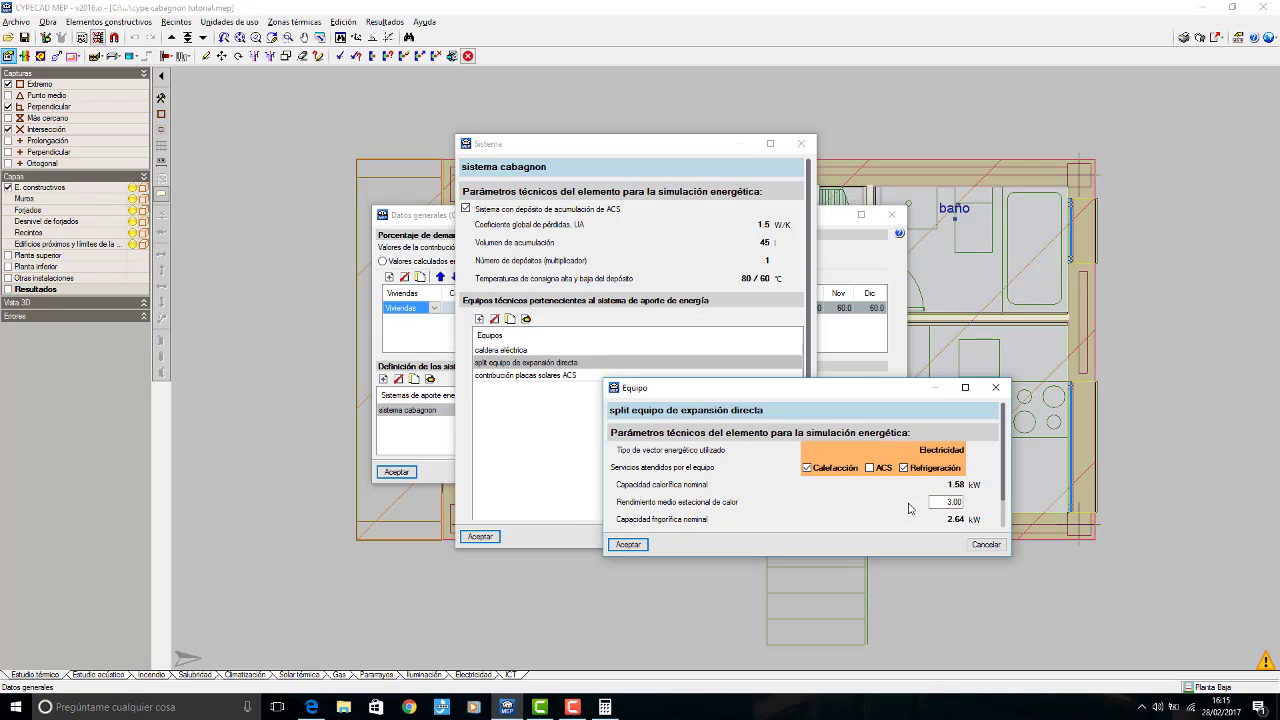
click(954, 520)
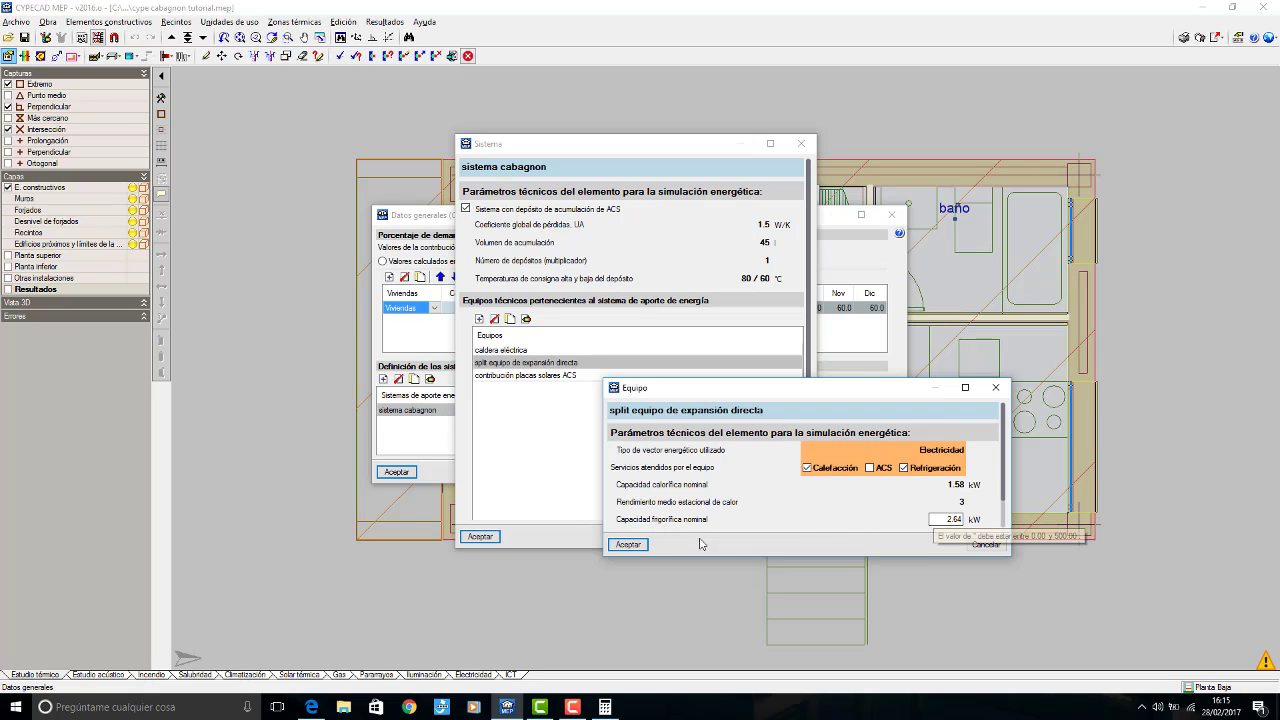
click(628, 544)
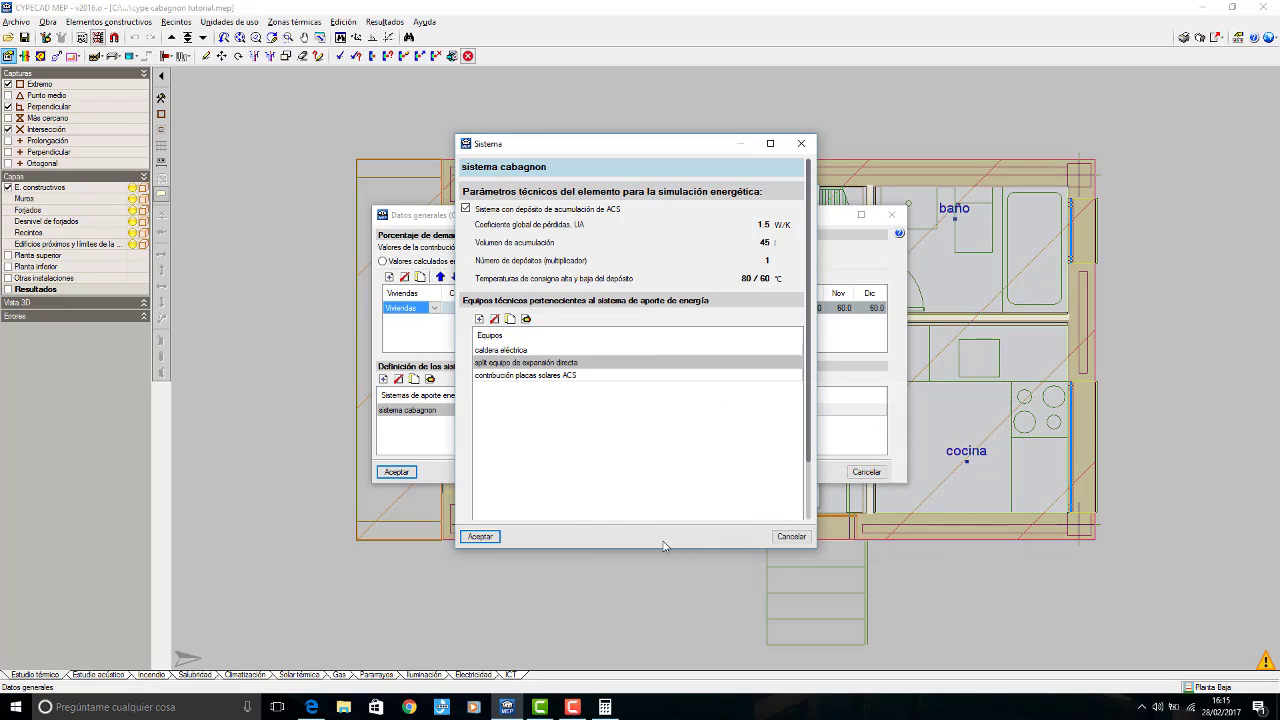
click(480, 536)
click(402, 473)
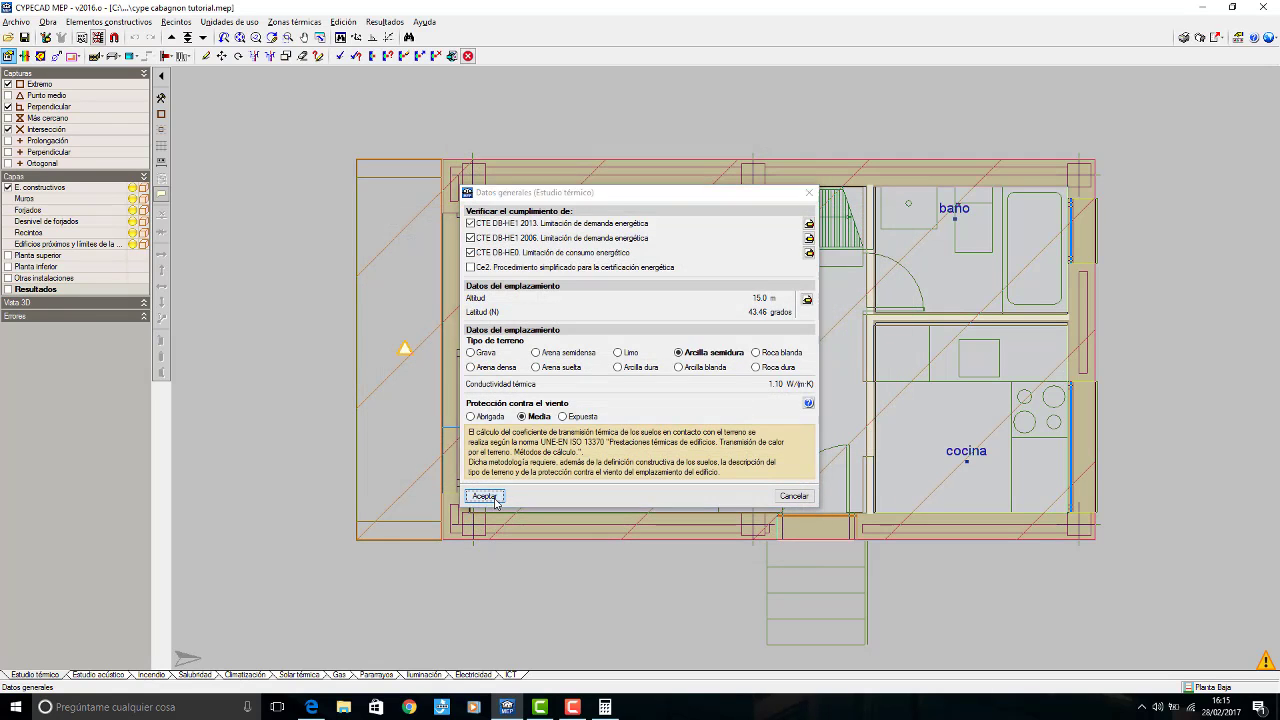
click(488, 497)
Step: Switch to the Climatización study and examine the maximum simultaneous cooling loads of salón and salón altillo in the thermal loads summary report
click(236, 675)
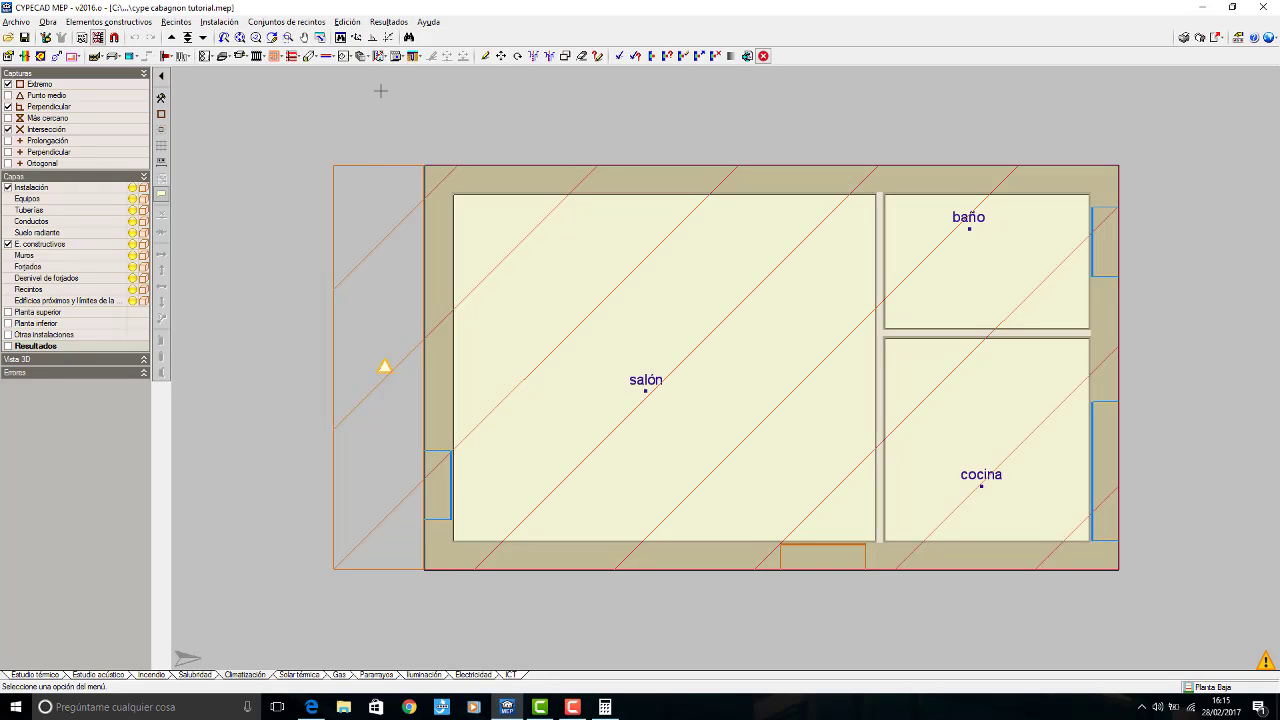
click(636, 56)
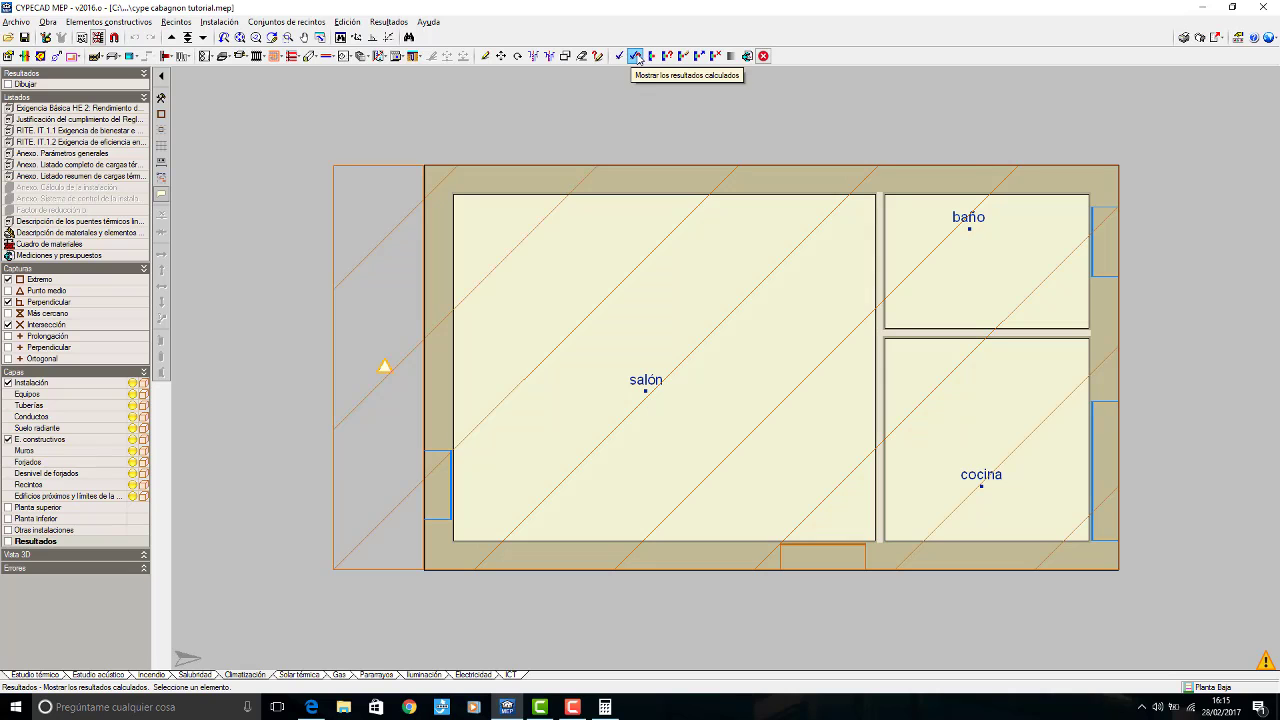
click(77, 177)
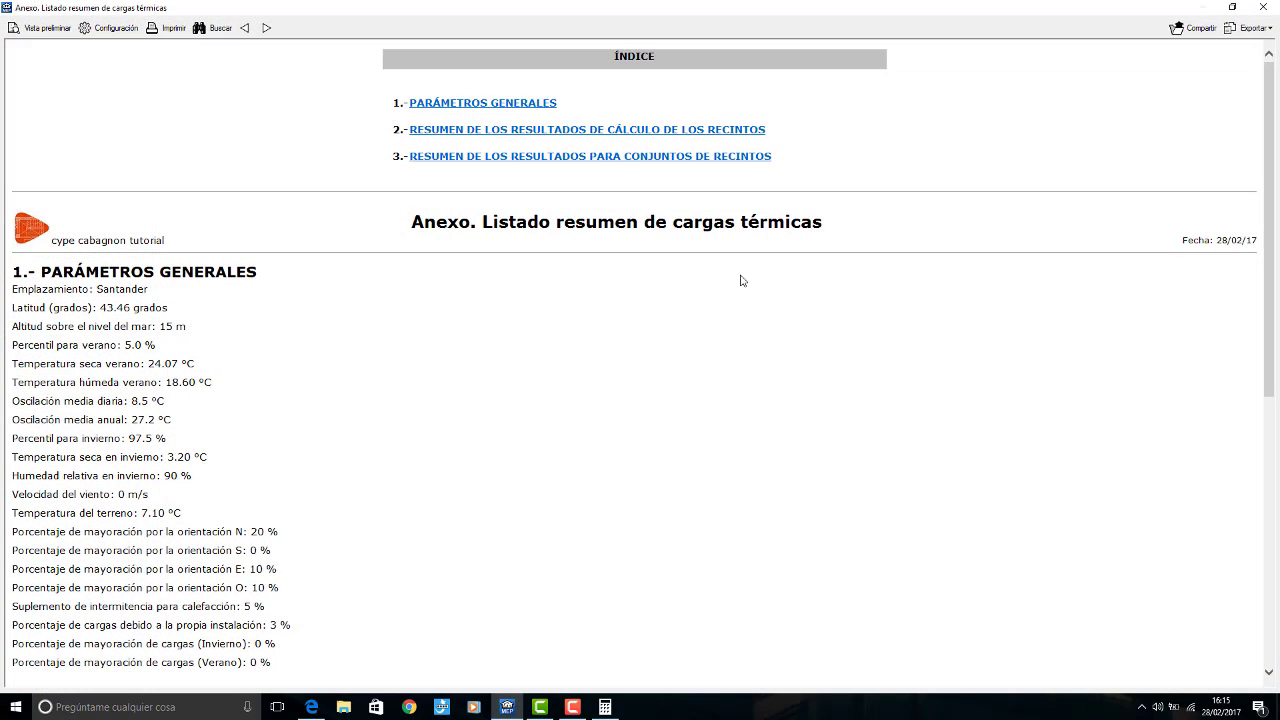
scroll(1256, 388, down, 5)
scroll(1256, 388, down, 3)
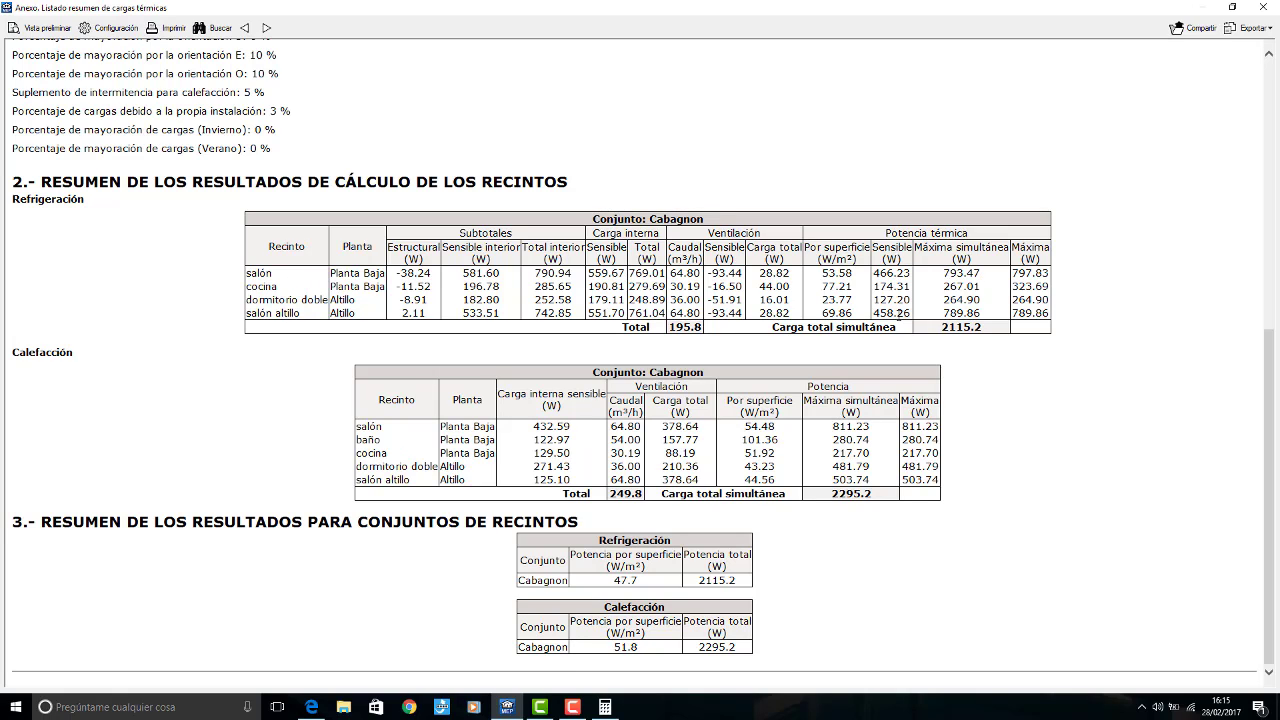
Step: Switch to the Calculator and add the cooling loads of salón and salón altillo as 794 + 790
click(604, 707)
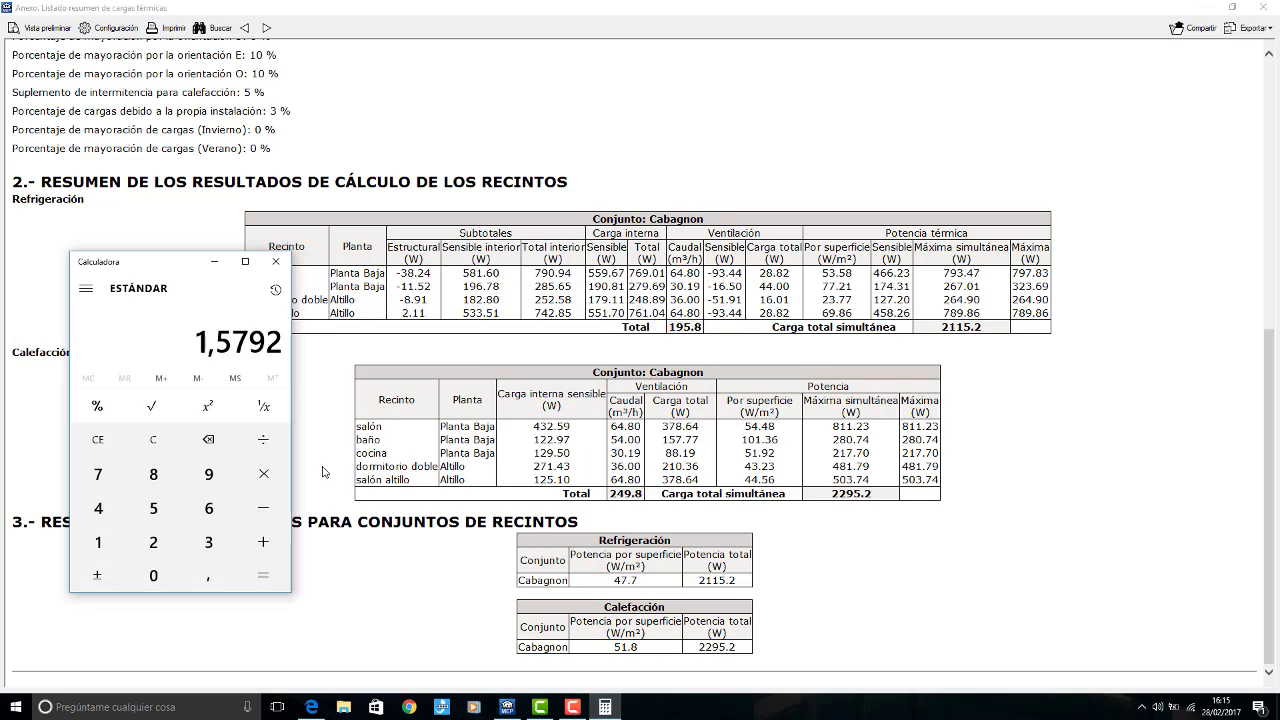
click(98, 474)
click(209, 474)
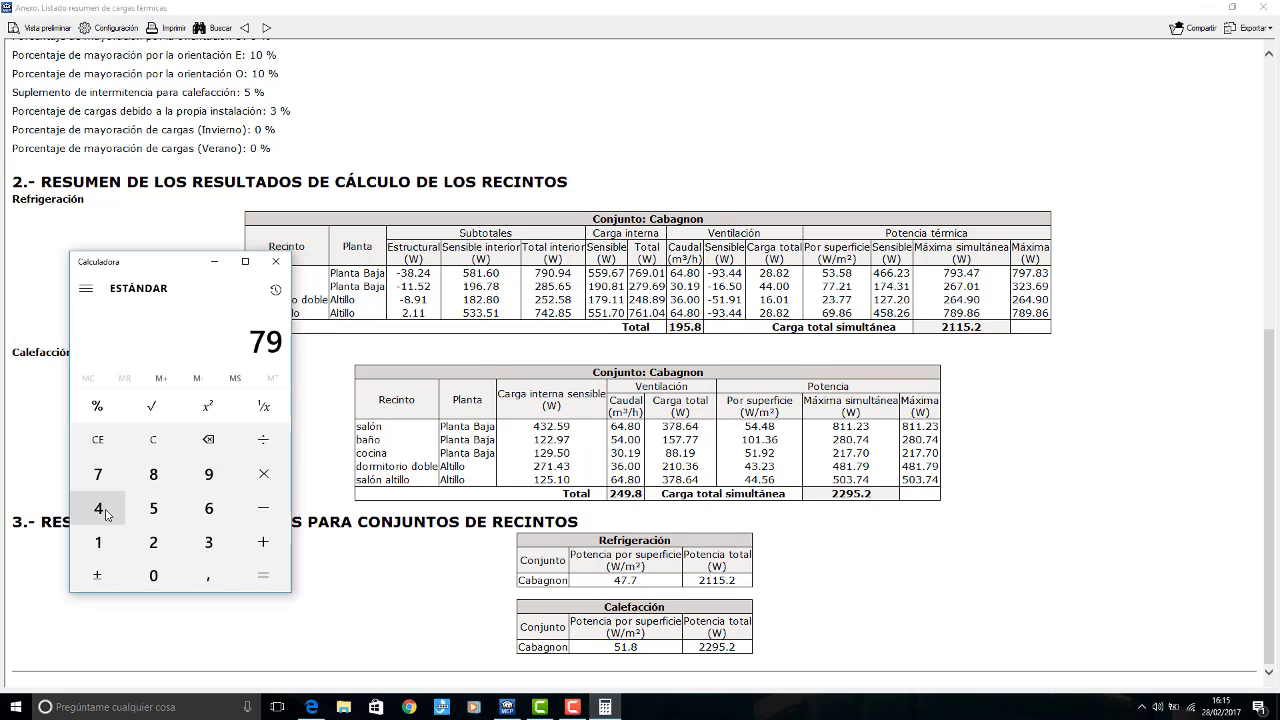
click(104, 512)
click(263, 542)
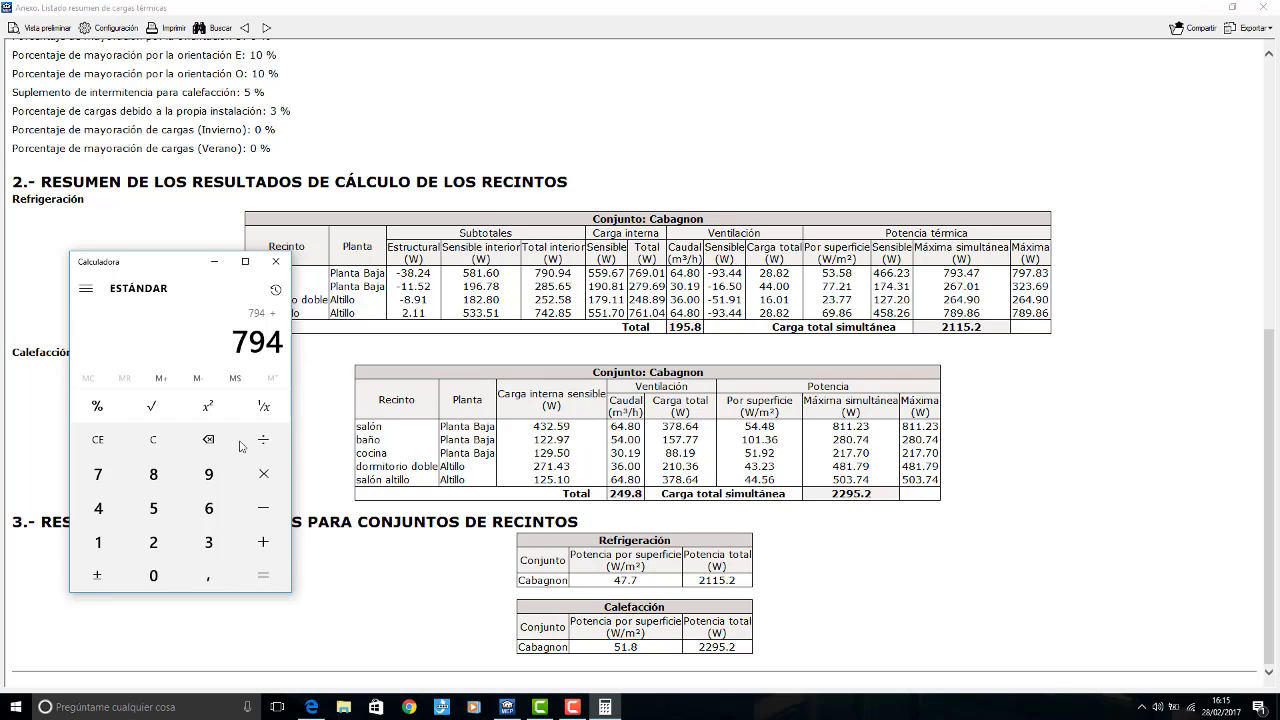
click(110, 474)
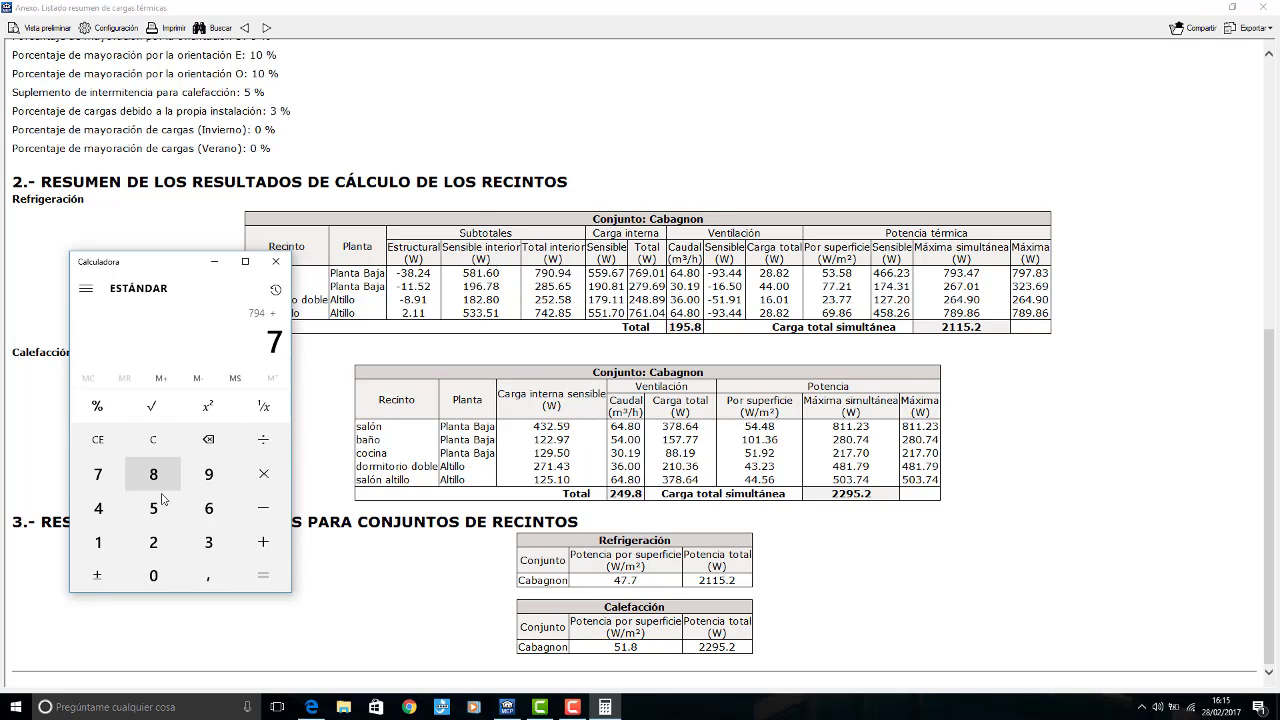
click(209, 474)
click(176, 576)
click(261, 576)
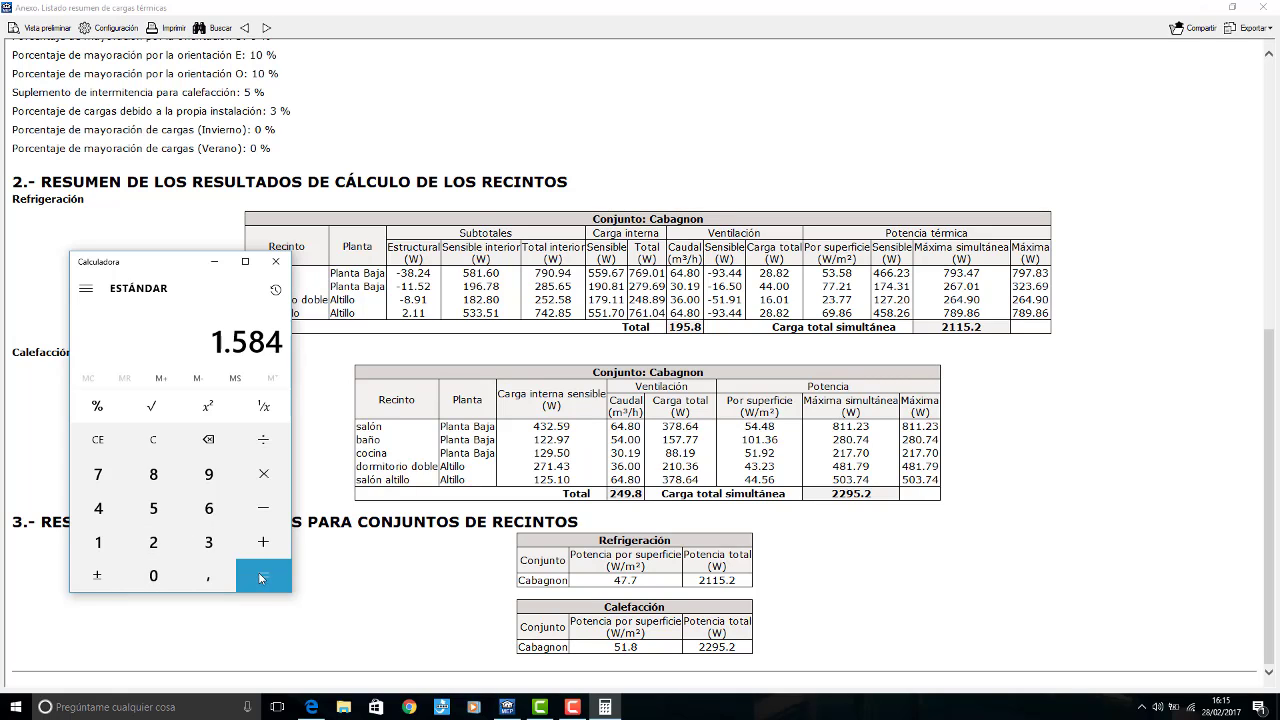
Step: Divide the summed cooling load by 1000, multiply it by 1,2, and close the Calculator and the thermal loads report
click(263, 440)
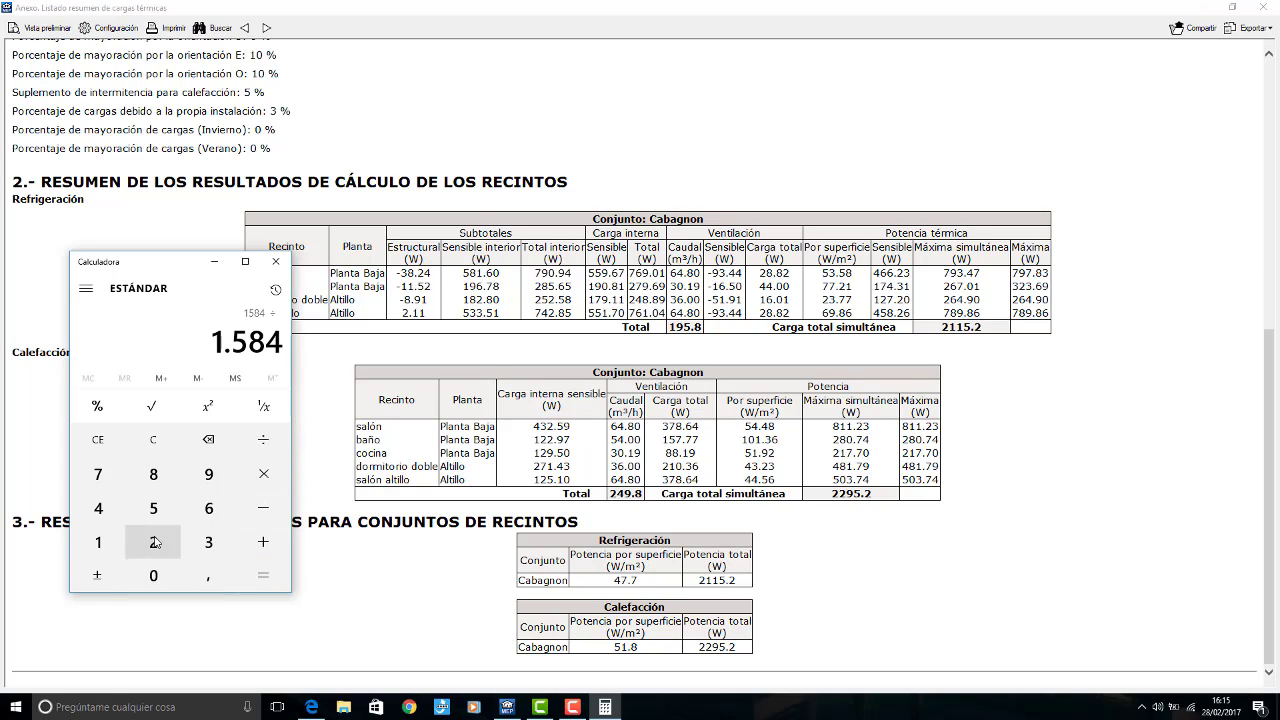
click(98, 542)
click(153, 582)
click(153, 582)
click(153, 582)
click(261, 578)
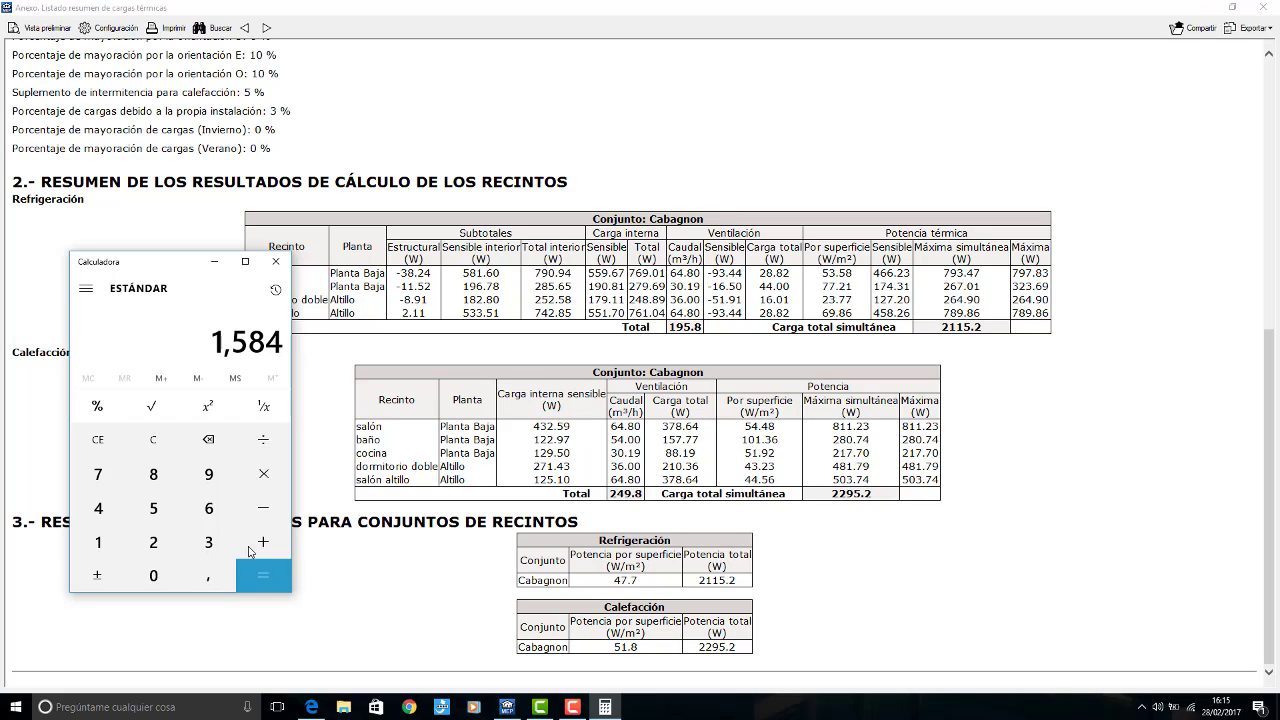
click(263, 474)
click(98, 542)
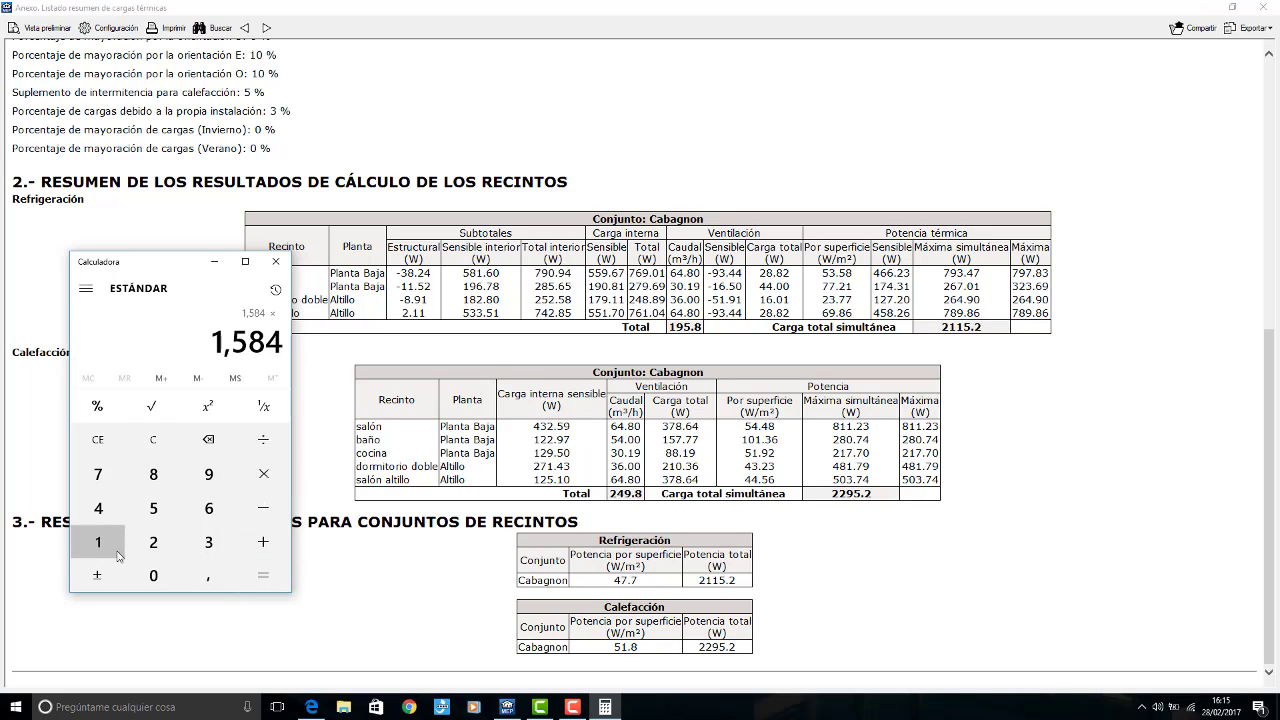
click(196, 576)
click(153, 542)
click(261, 578)
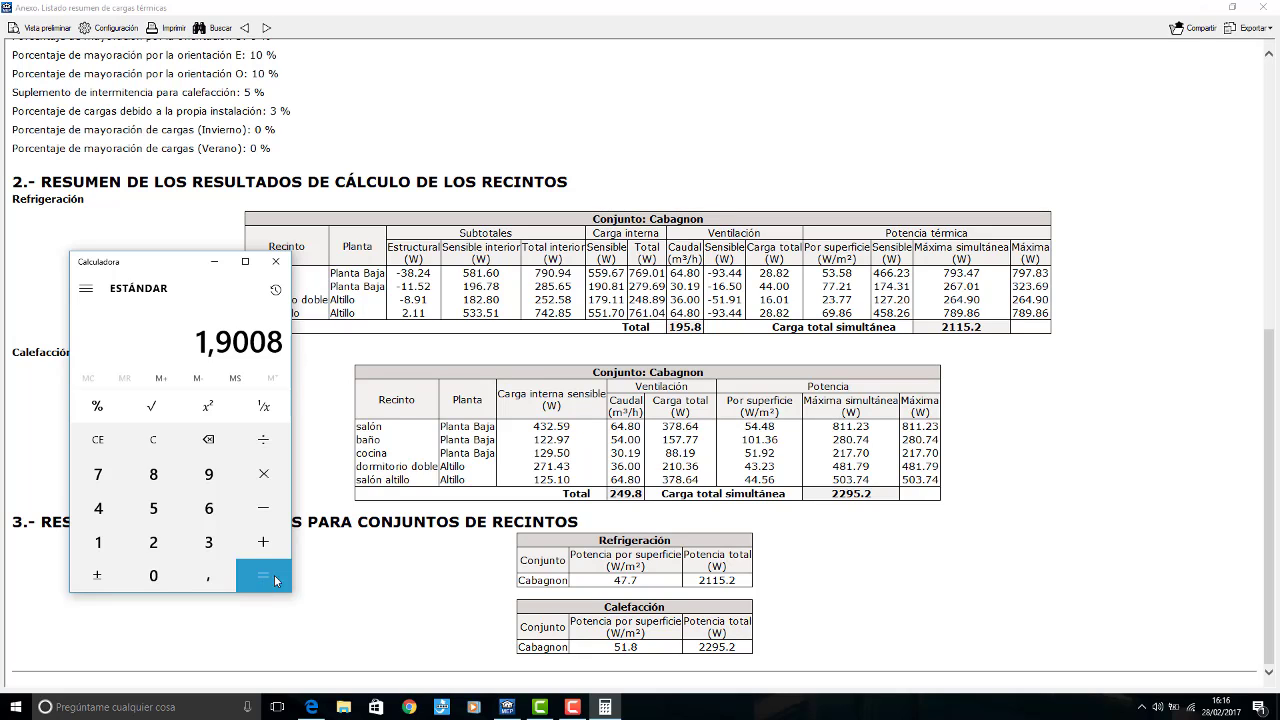
click(276, 261)
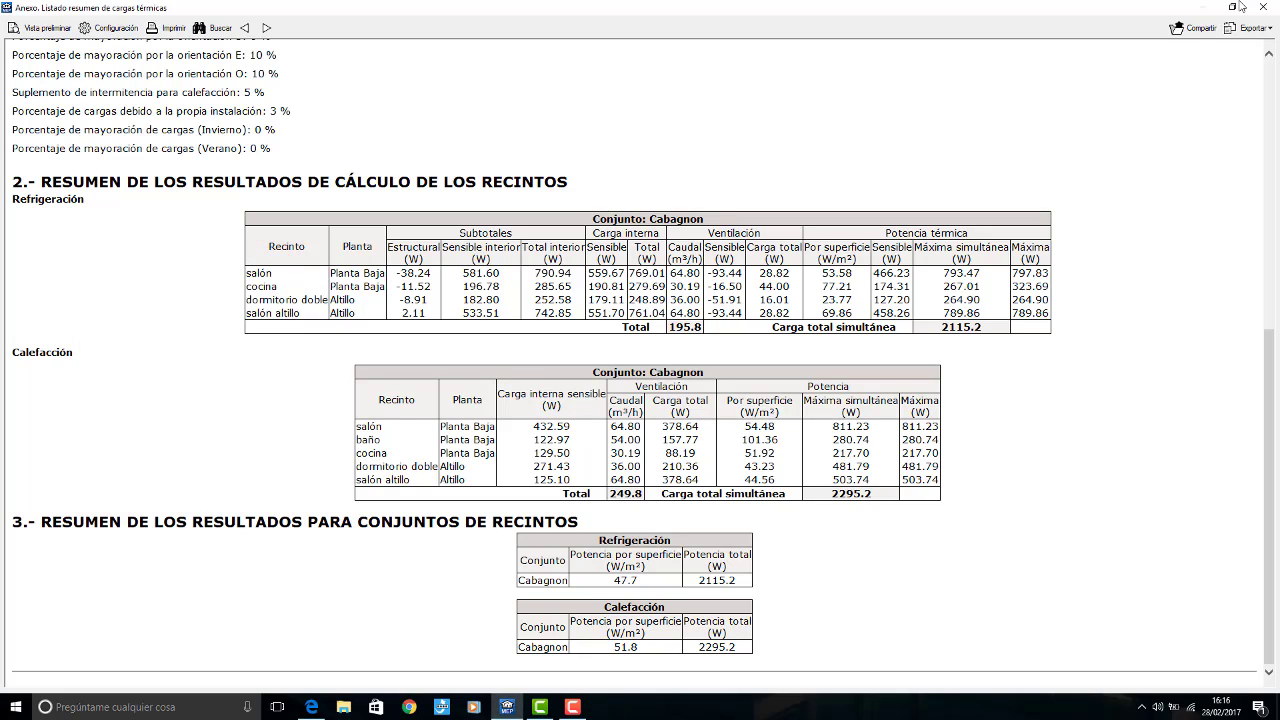
click(1263, 7)
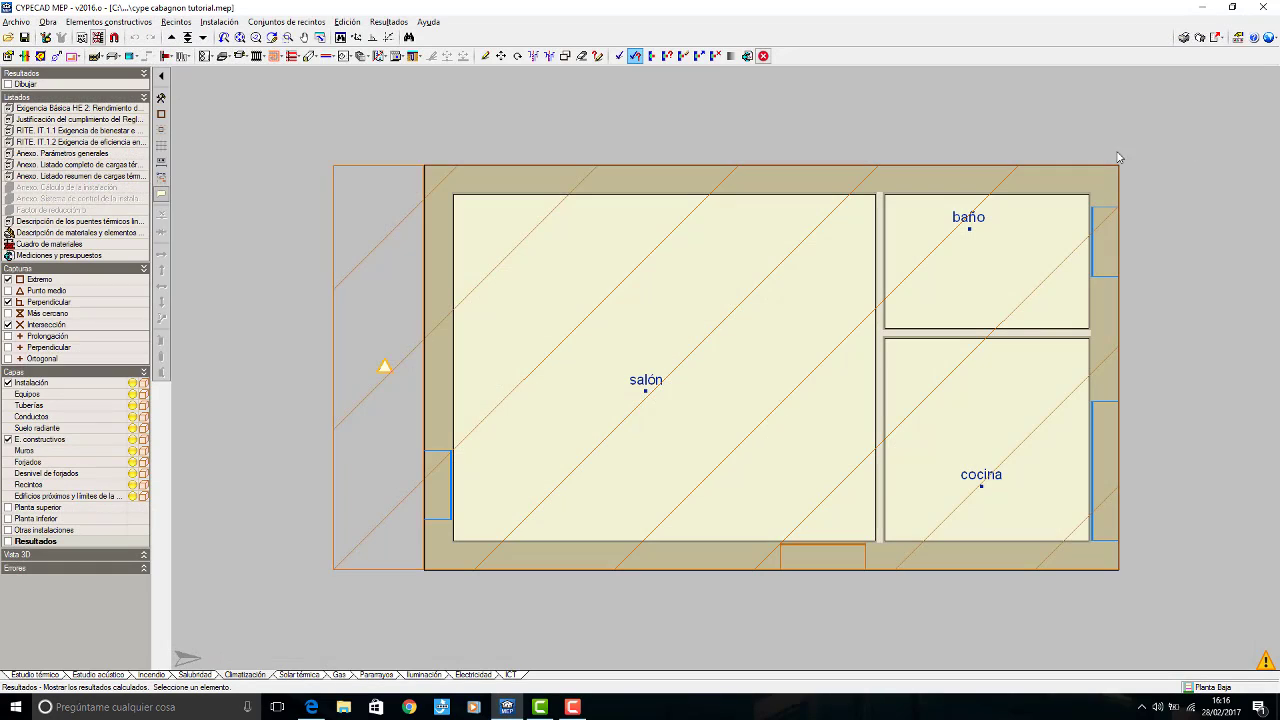
Step: Return to the Estudio térmico study and reopen the split unit of sistema cabagnon for editing in the CTE DB-HE0 general data
click(15, 676)
click(48, 22)
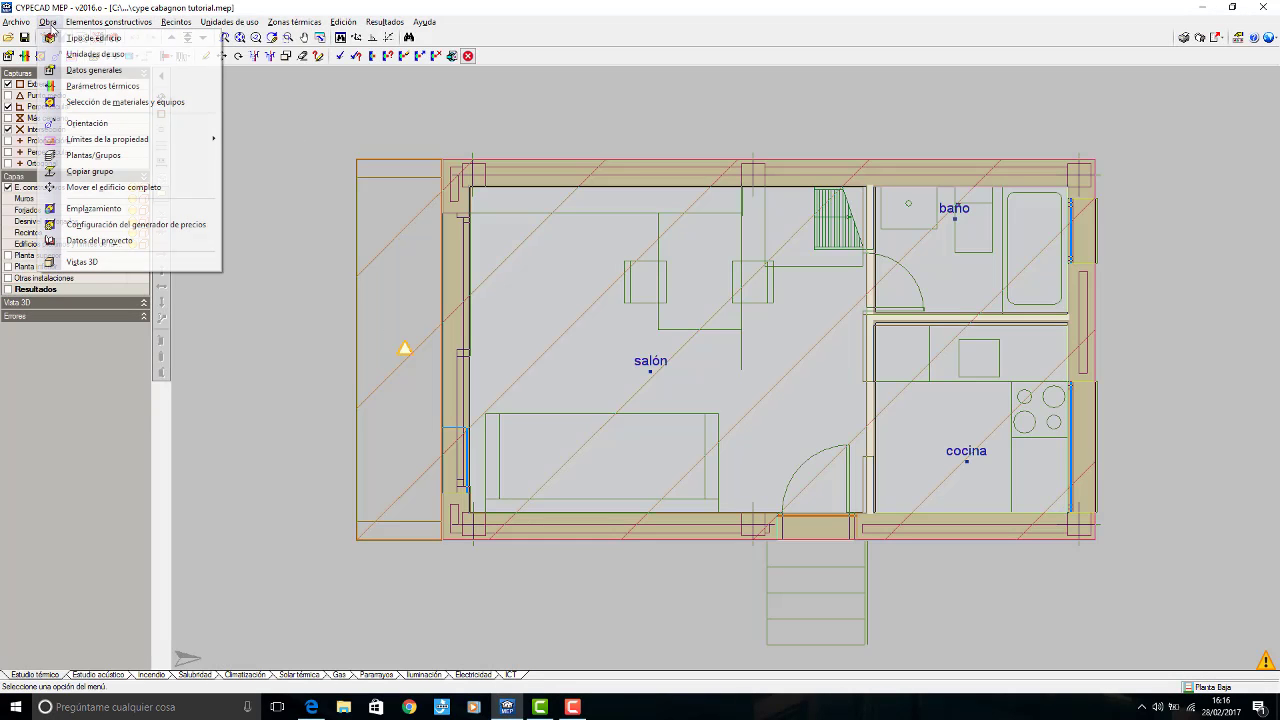
click(90, 70)
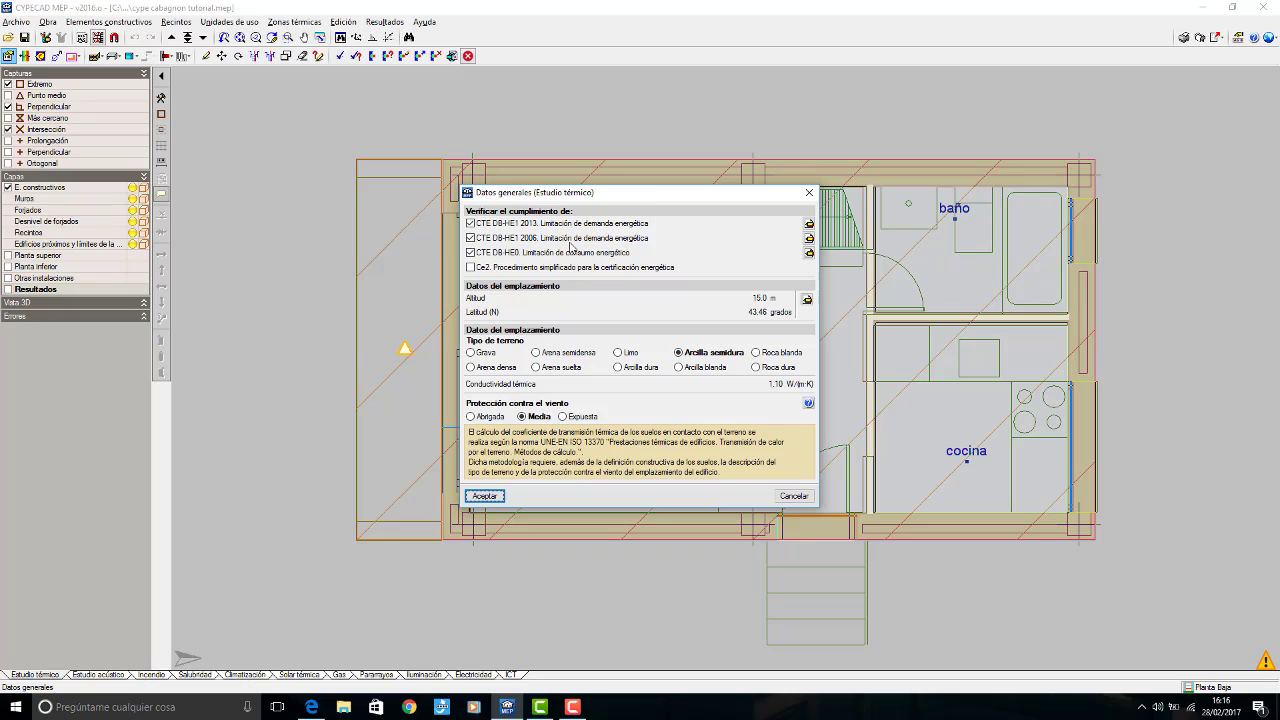
click(809, 253)
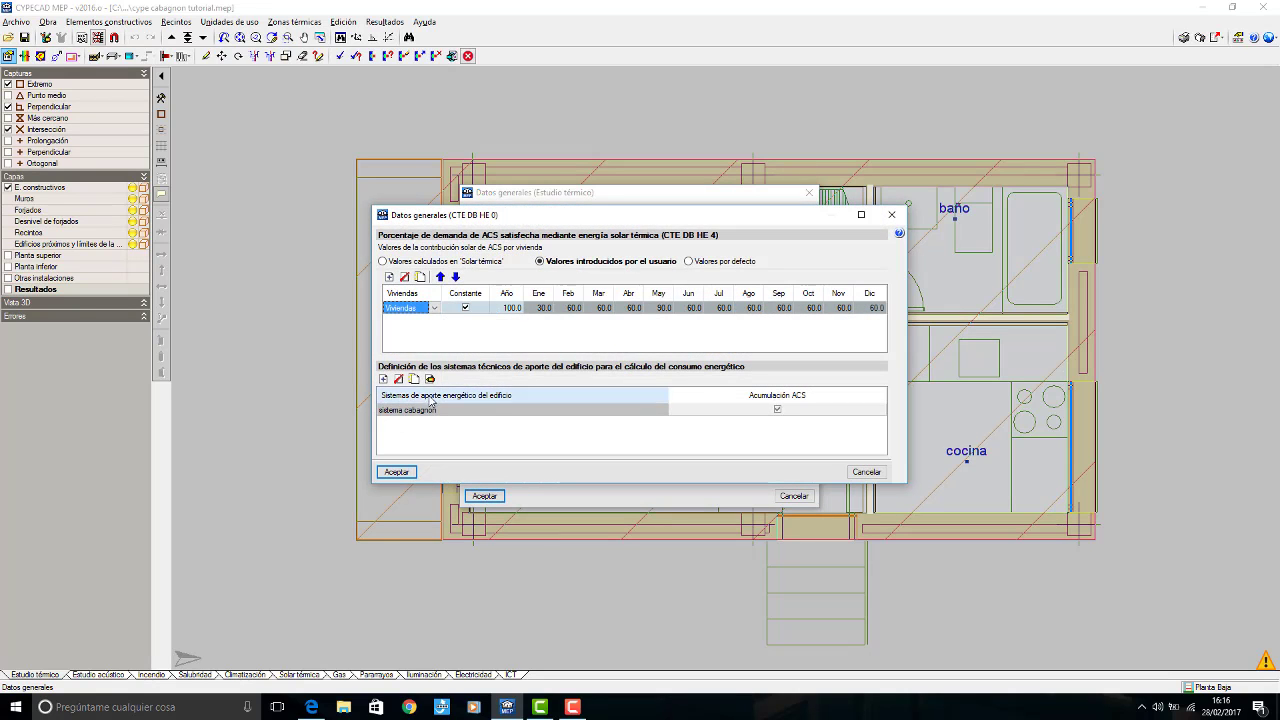
double_click(422, 411)
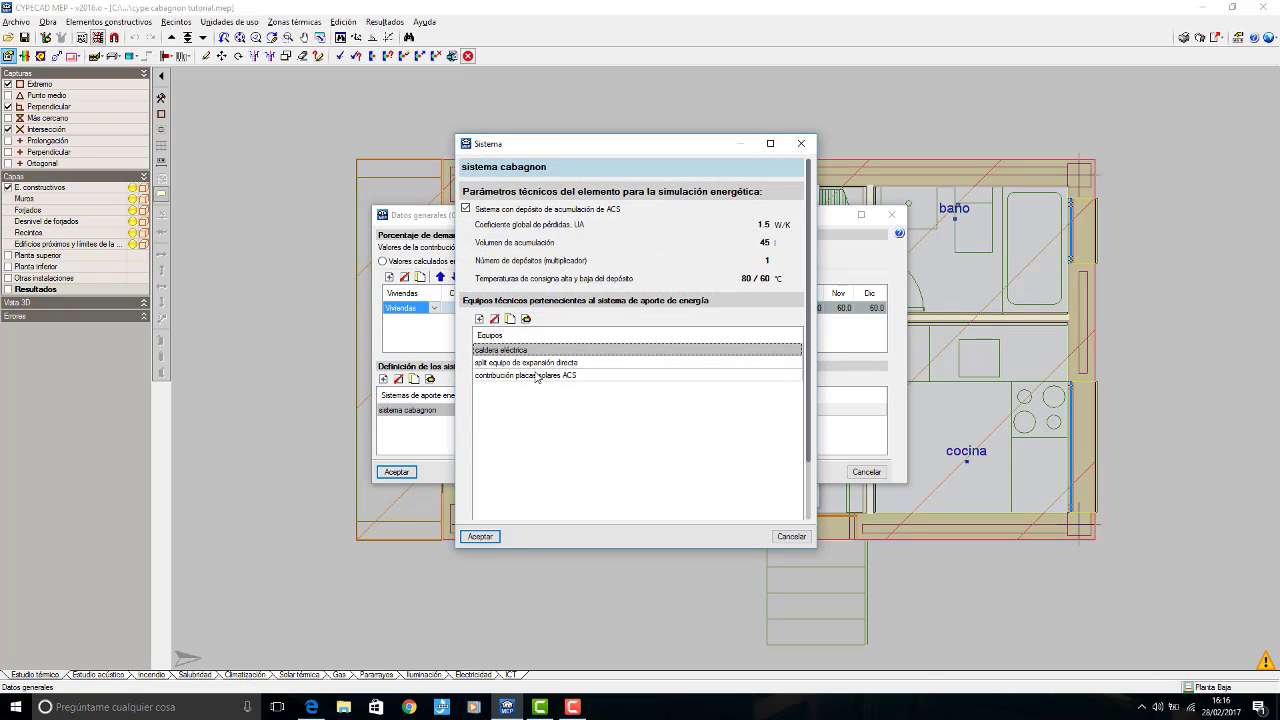
click(535, 366)
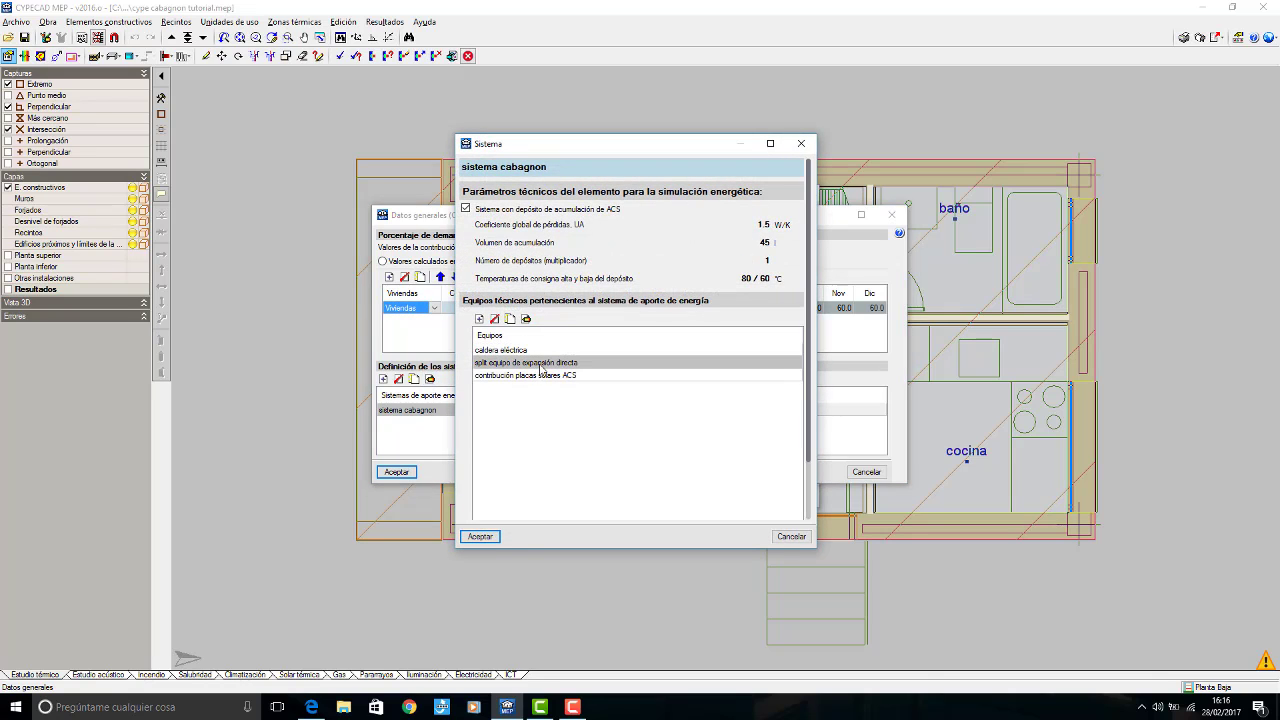
click(526, 319)
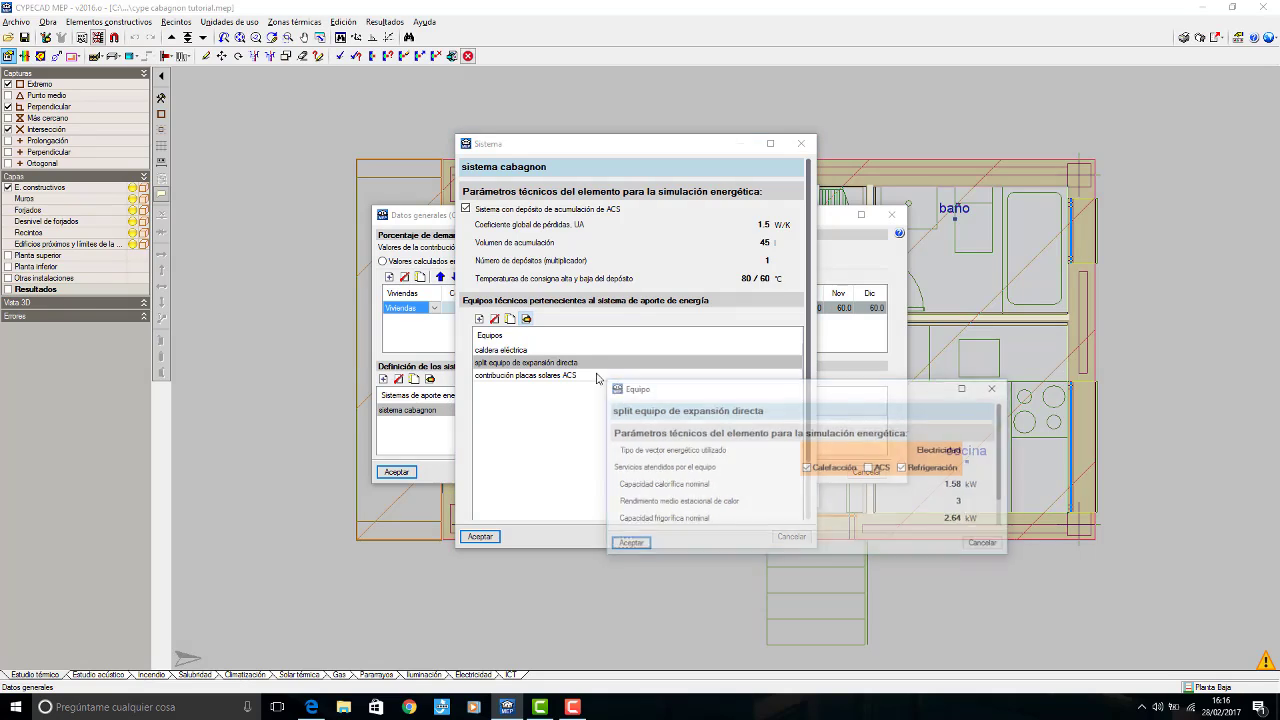
Step: Set the split unit's nominal cooling capacity from the calculated cooling load and accept the equipment, system and general data settings
click(948, 520)
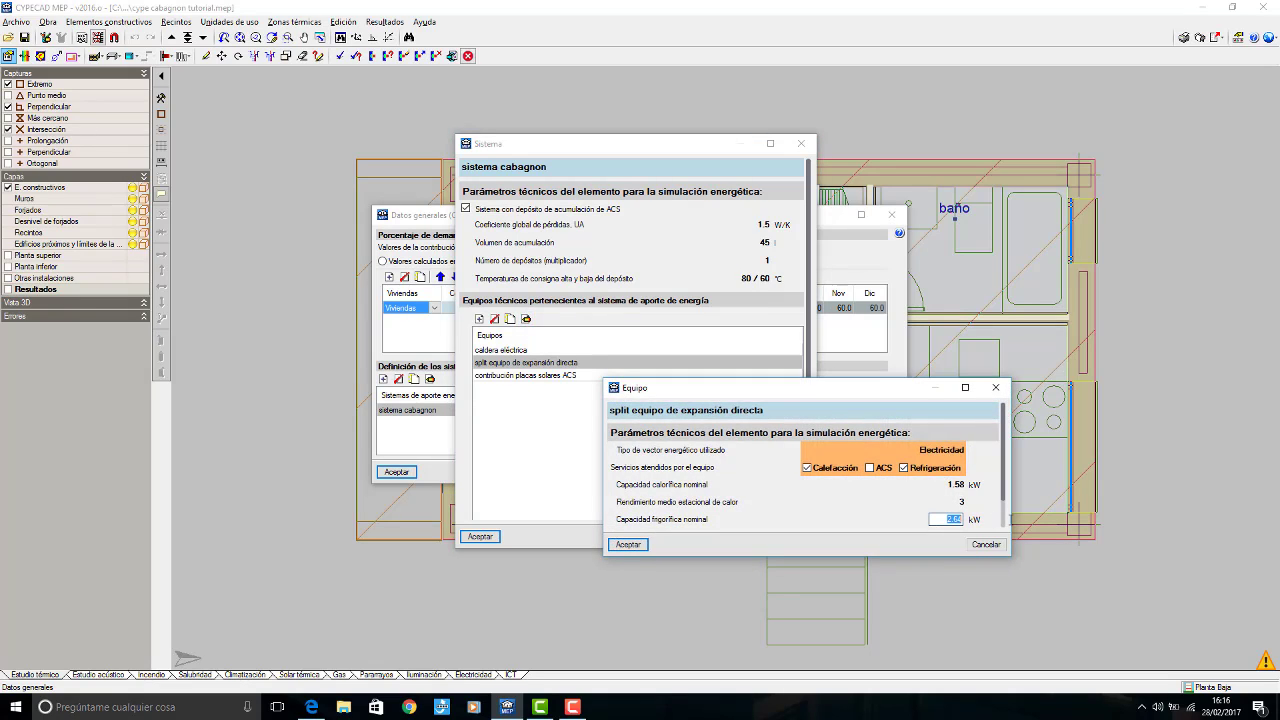
text(1.90)
click(640, 546)
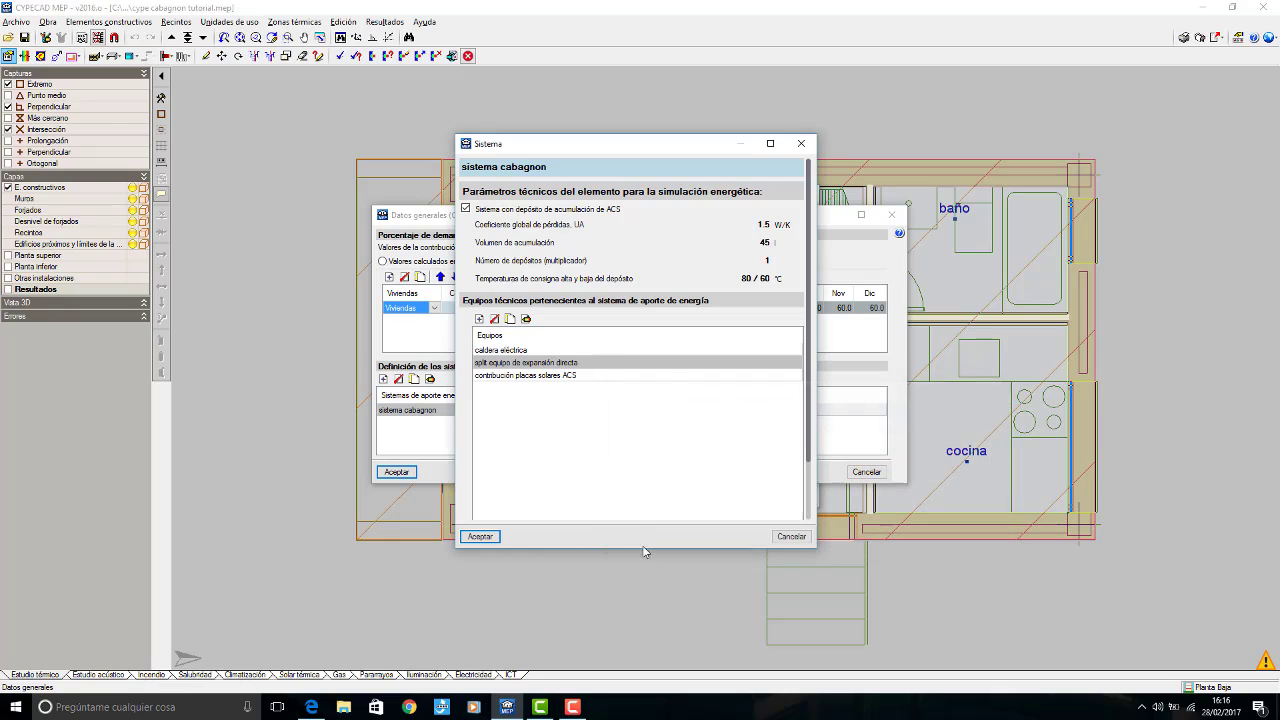
click(482, 536)
click(400, 475)
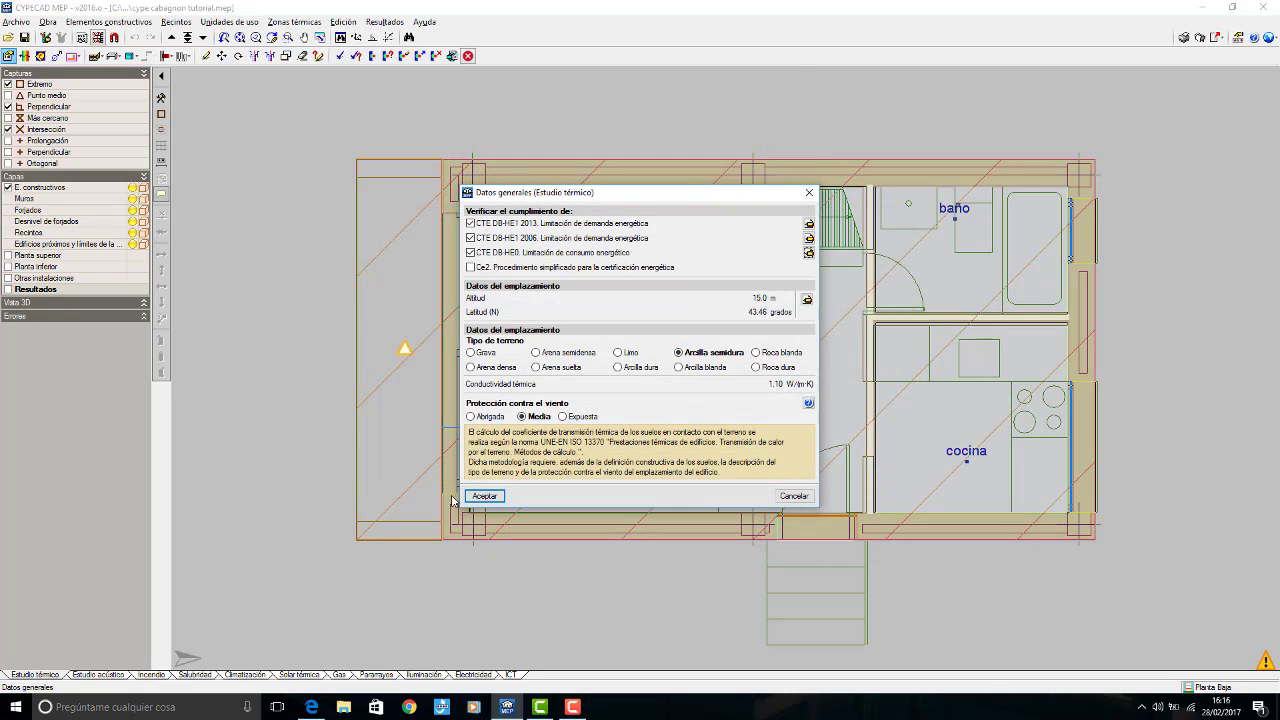
click(483, 496)
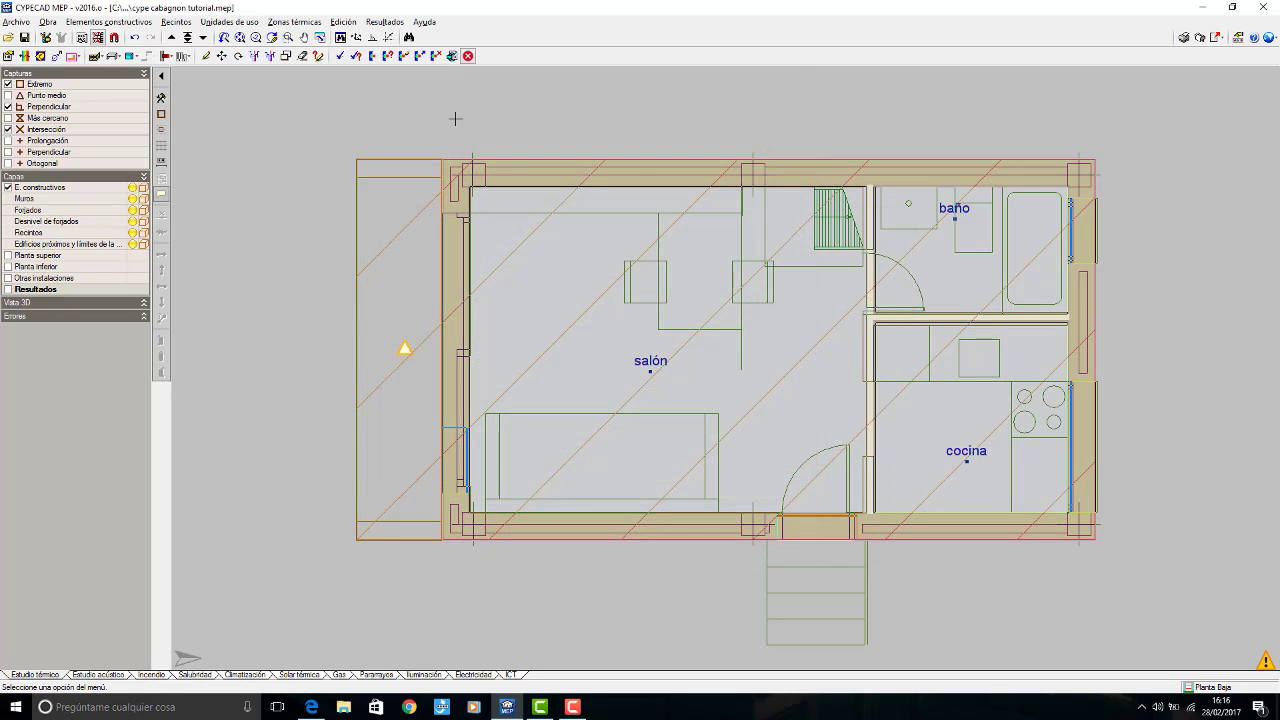
Step: Calculate the Estudio térmico and check the annual primary energy consumption against its limit in the CTE DB-HE0 compliance report
click(341, 57)
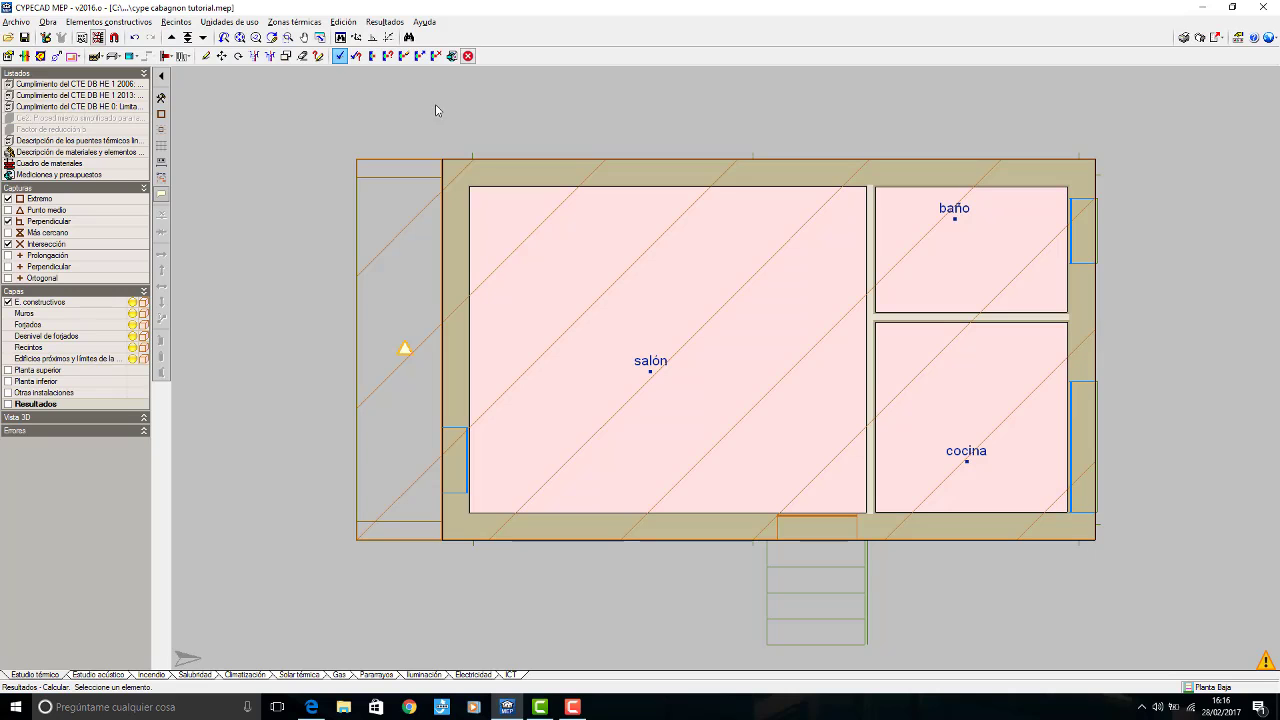
click(118, 107)
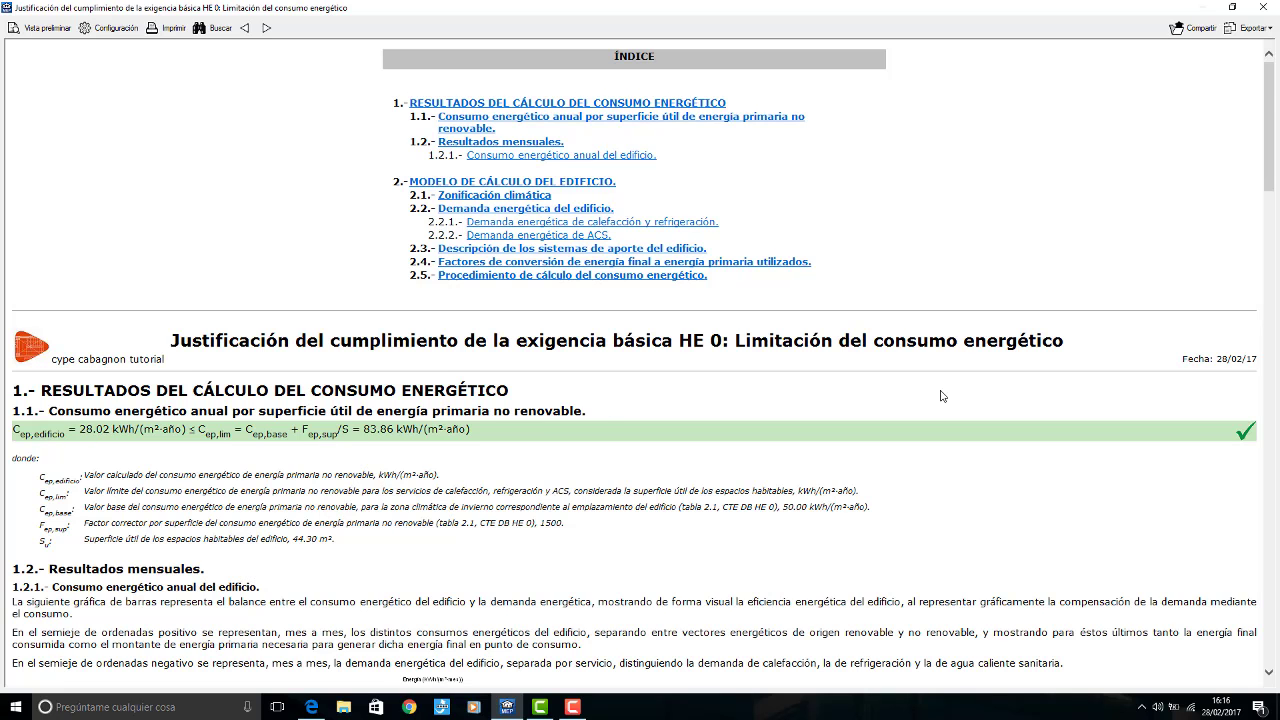
click(1263, 7)
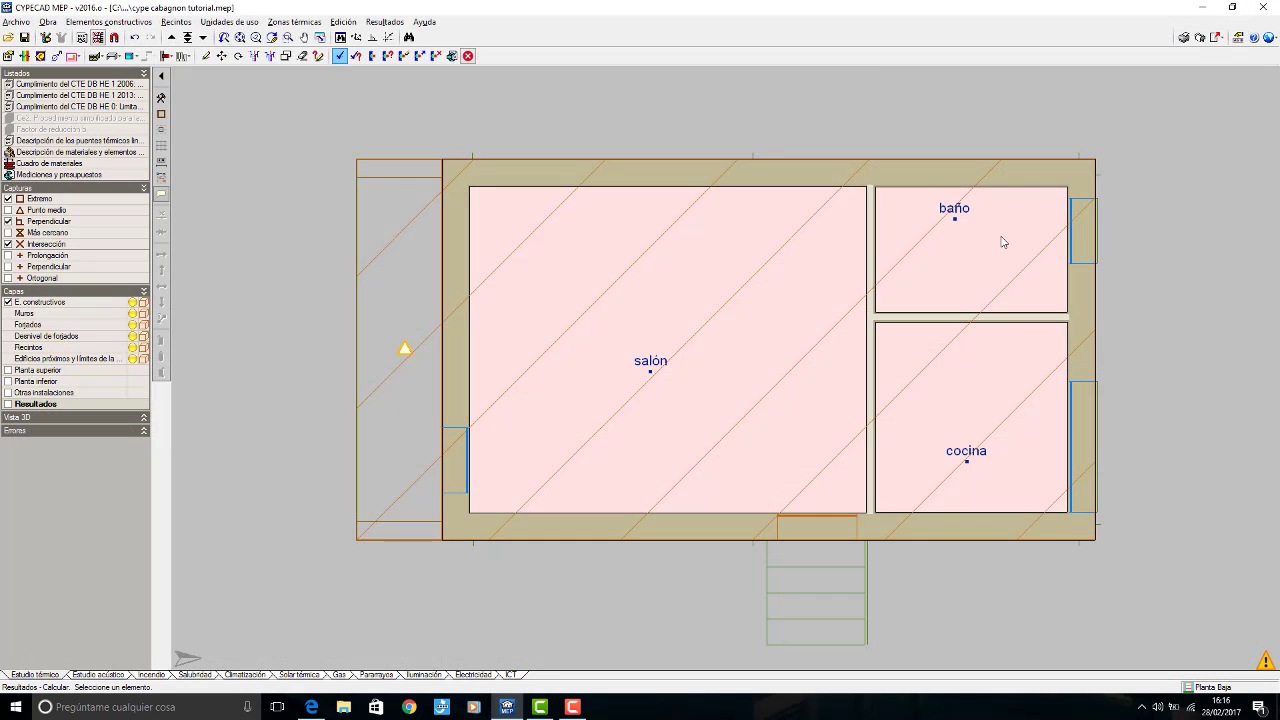